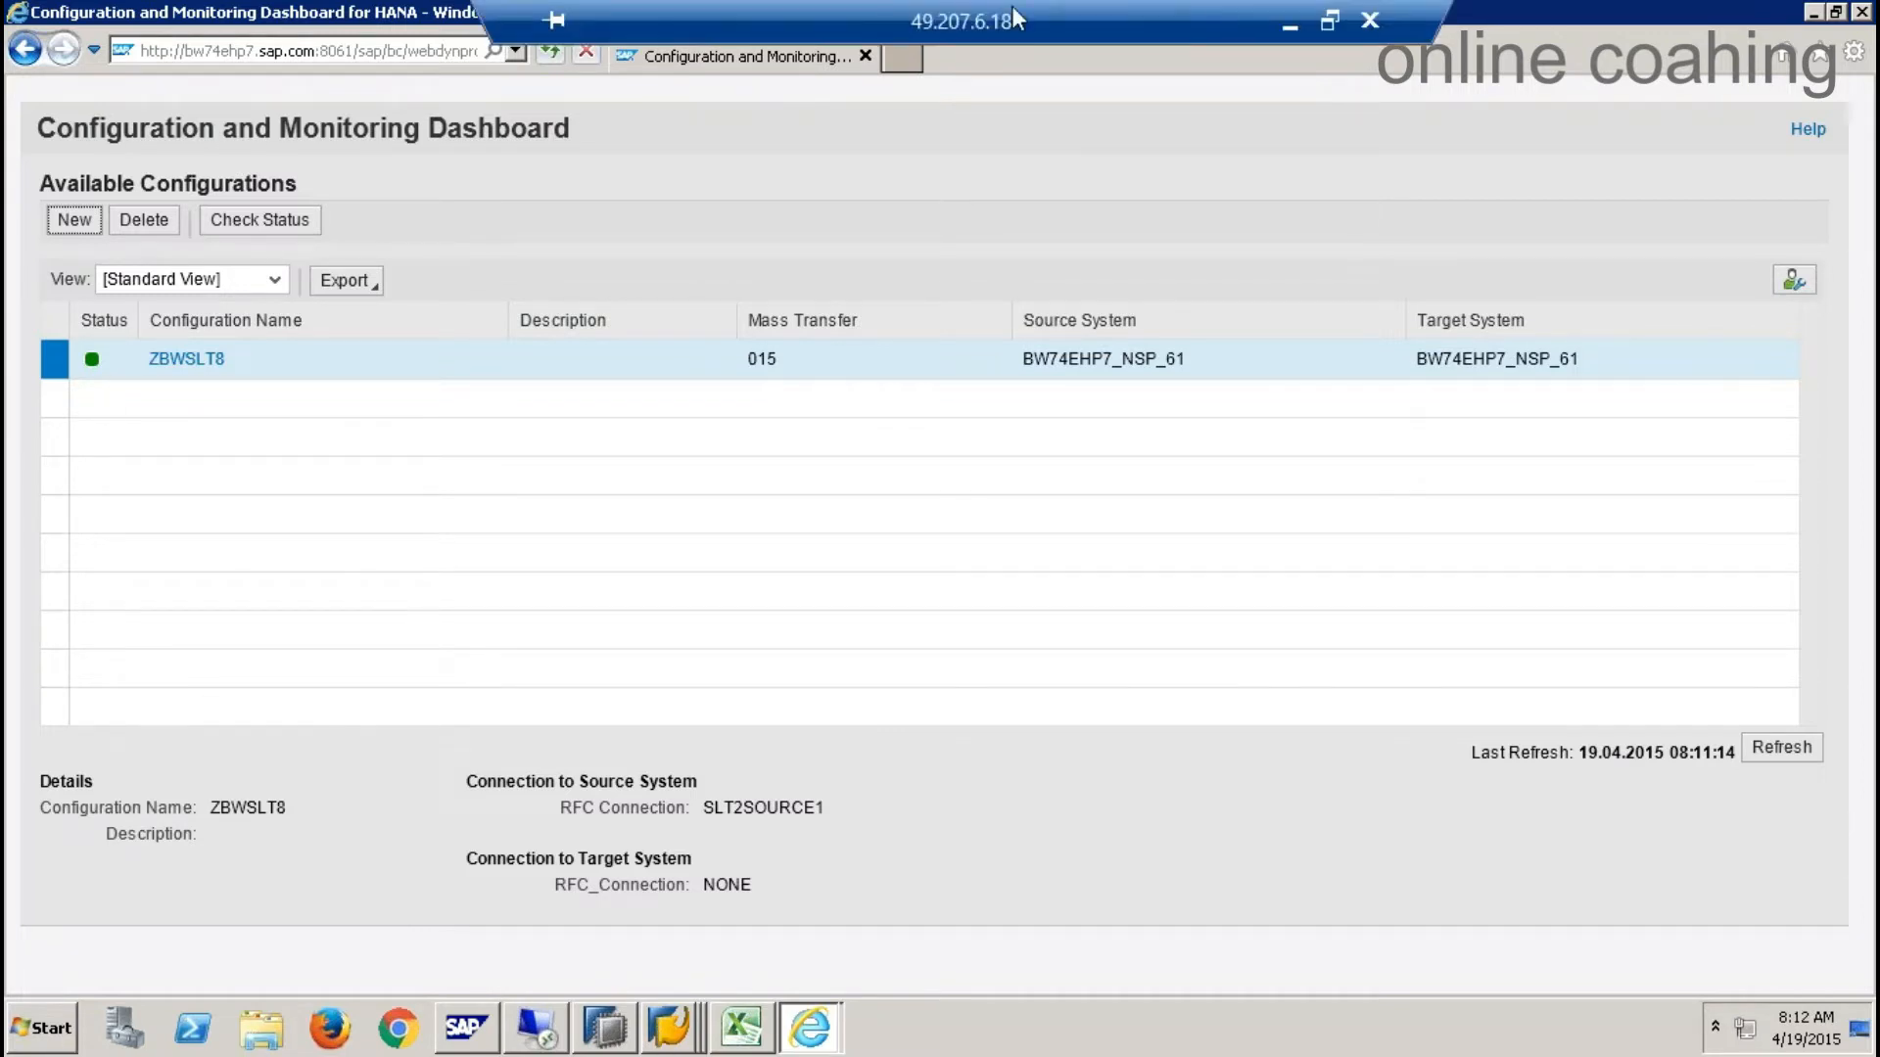
double_click(1014, 15)
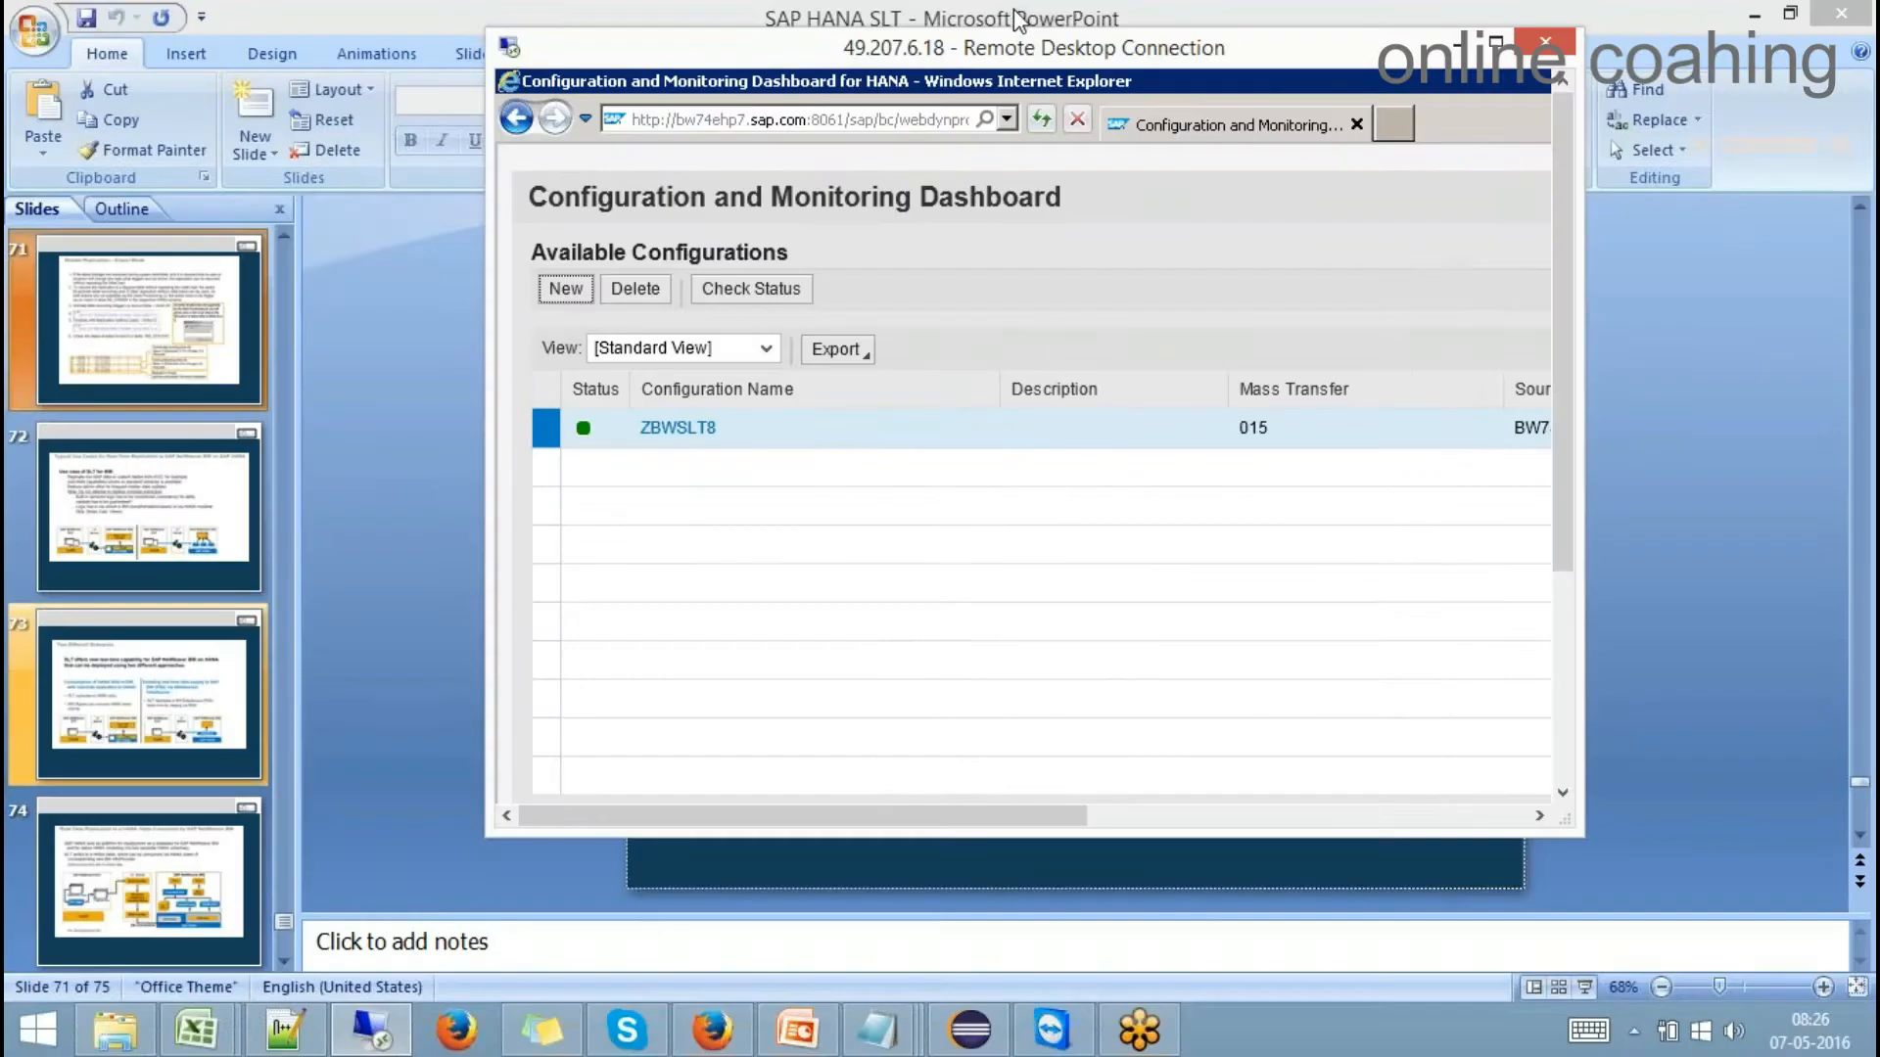
double_click(1118, 51)
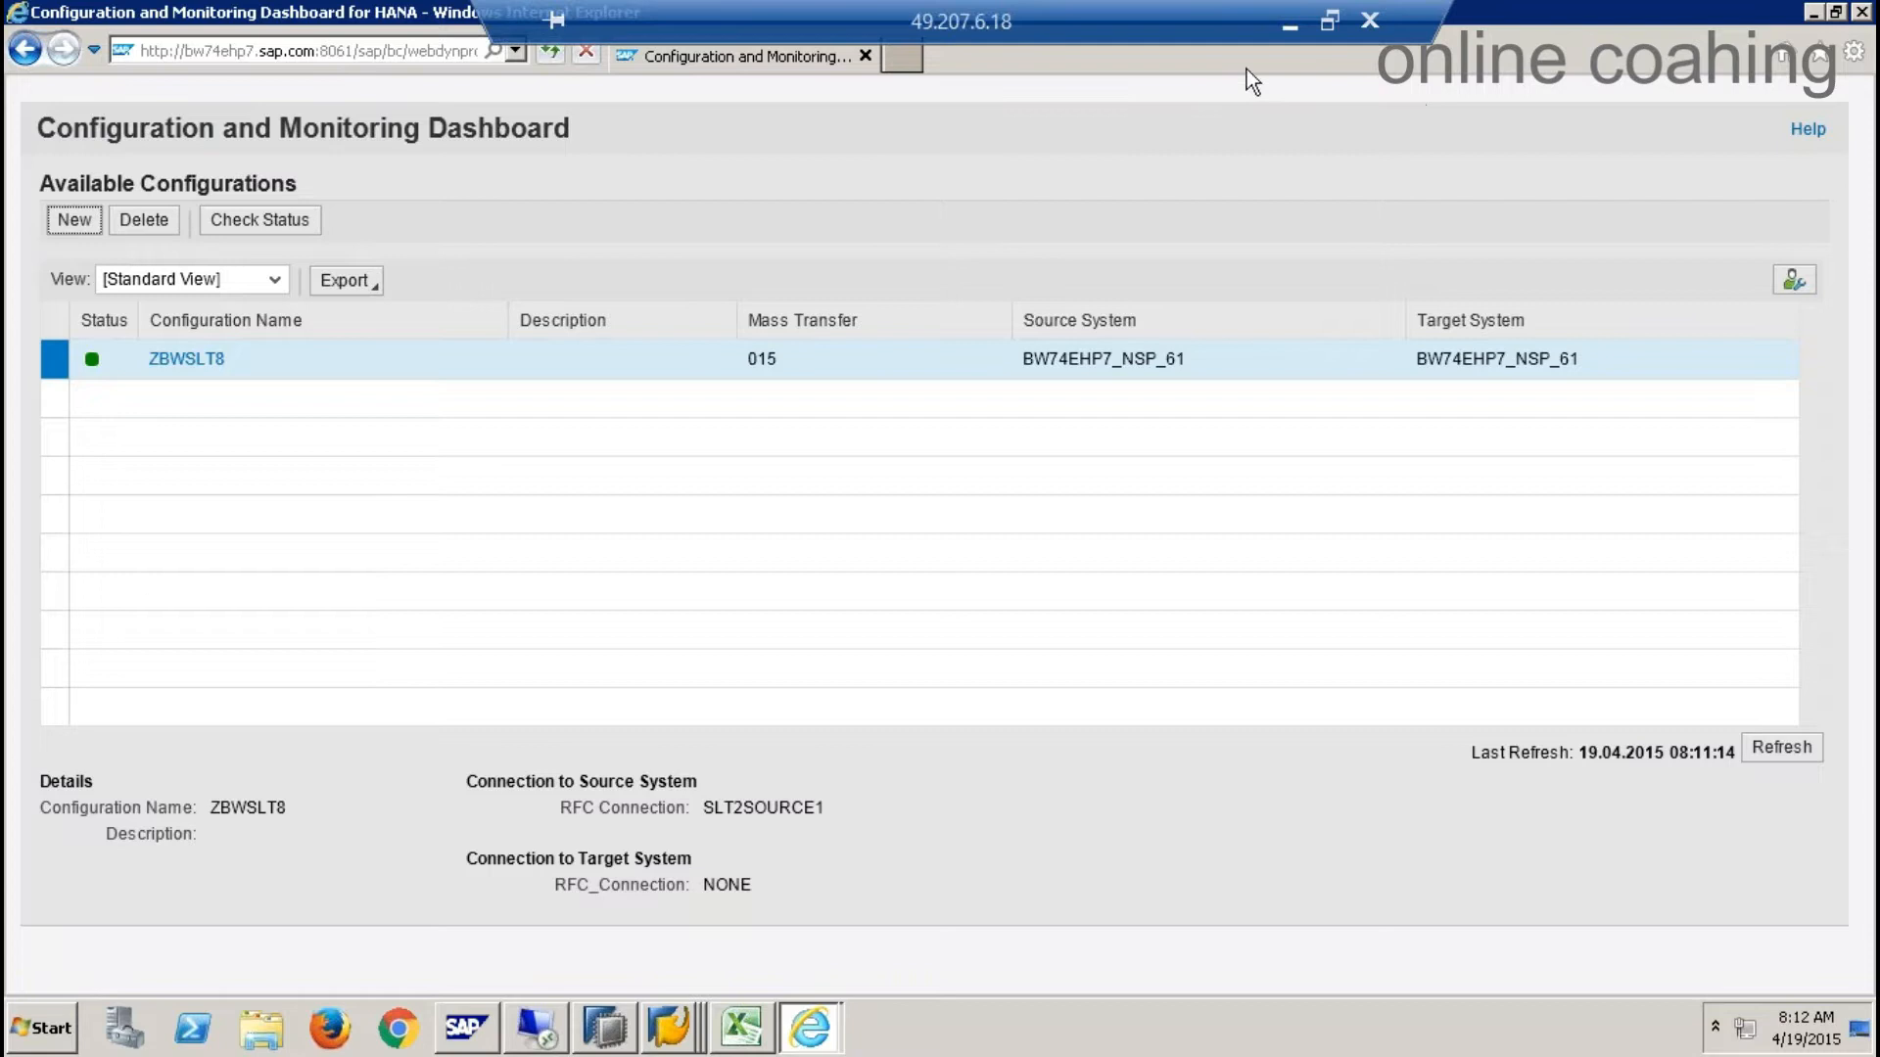
double_click(1183, 10)
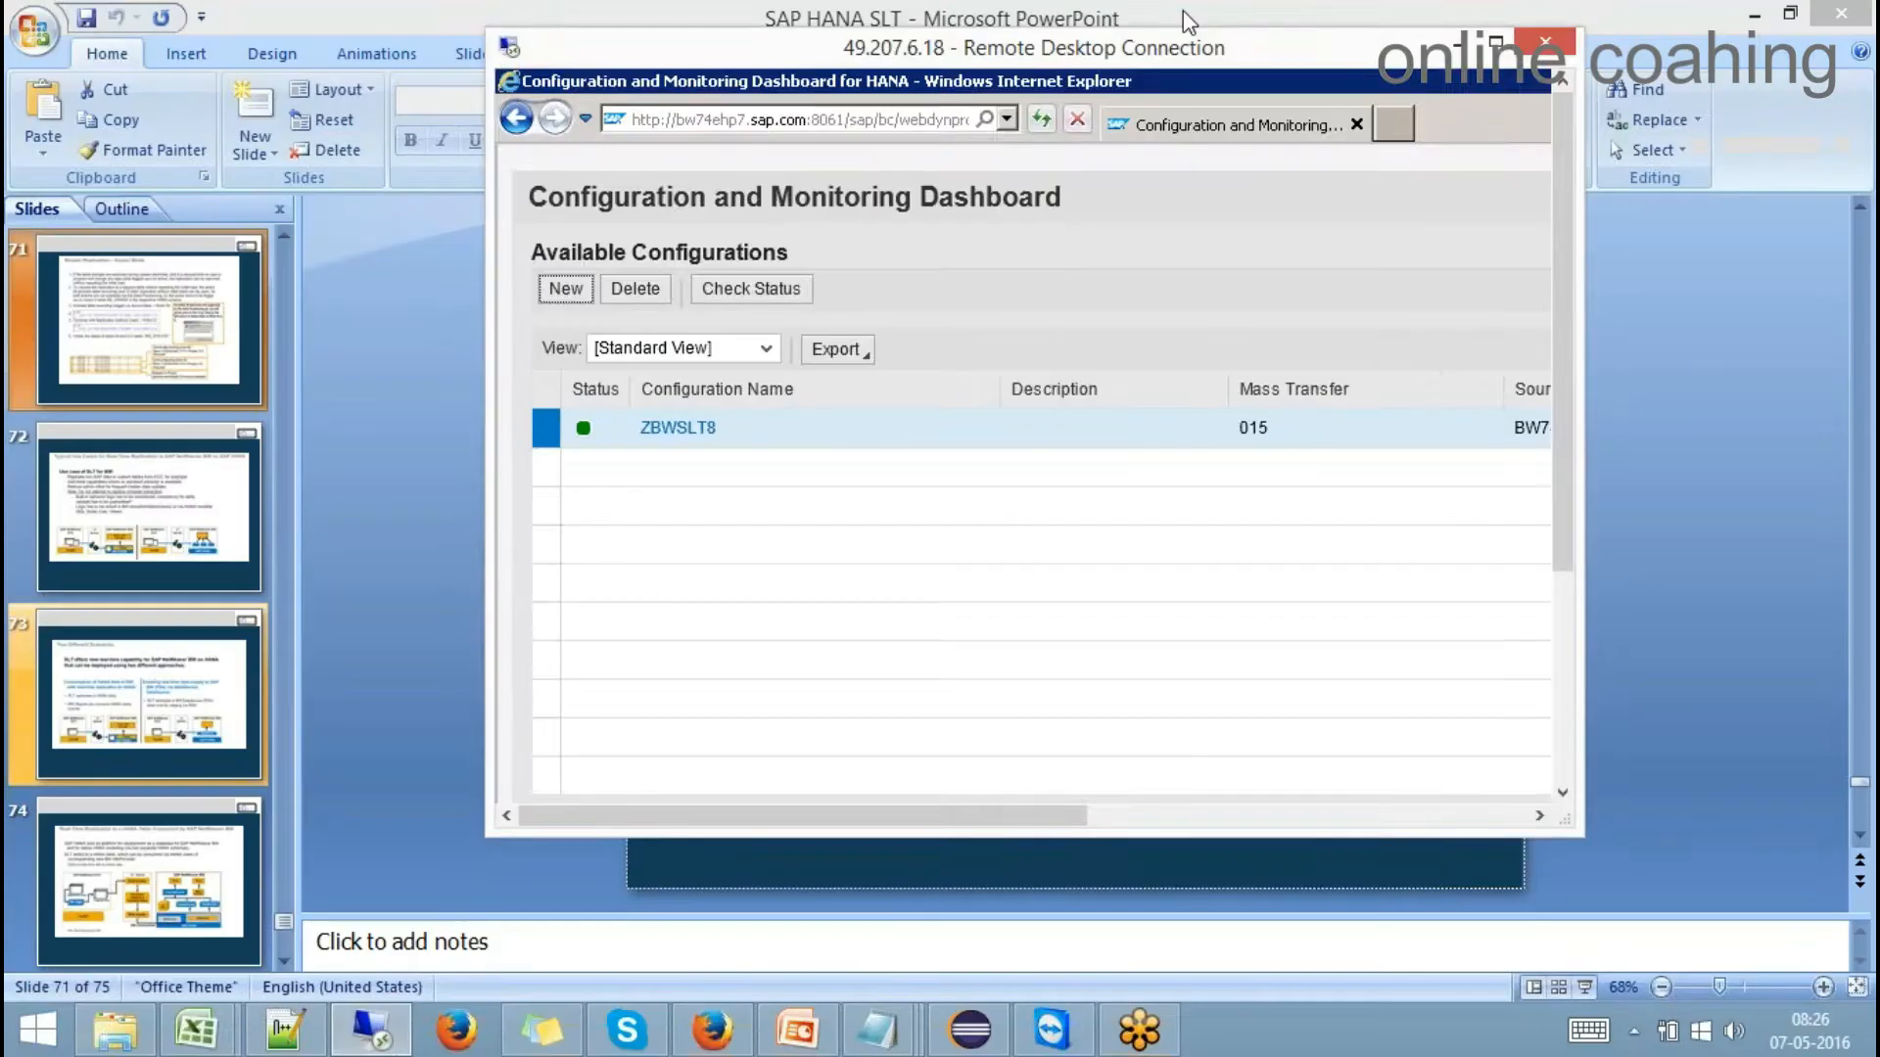
double_click(1298, 49)
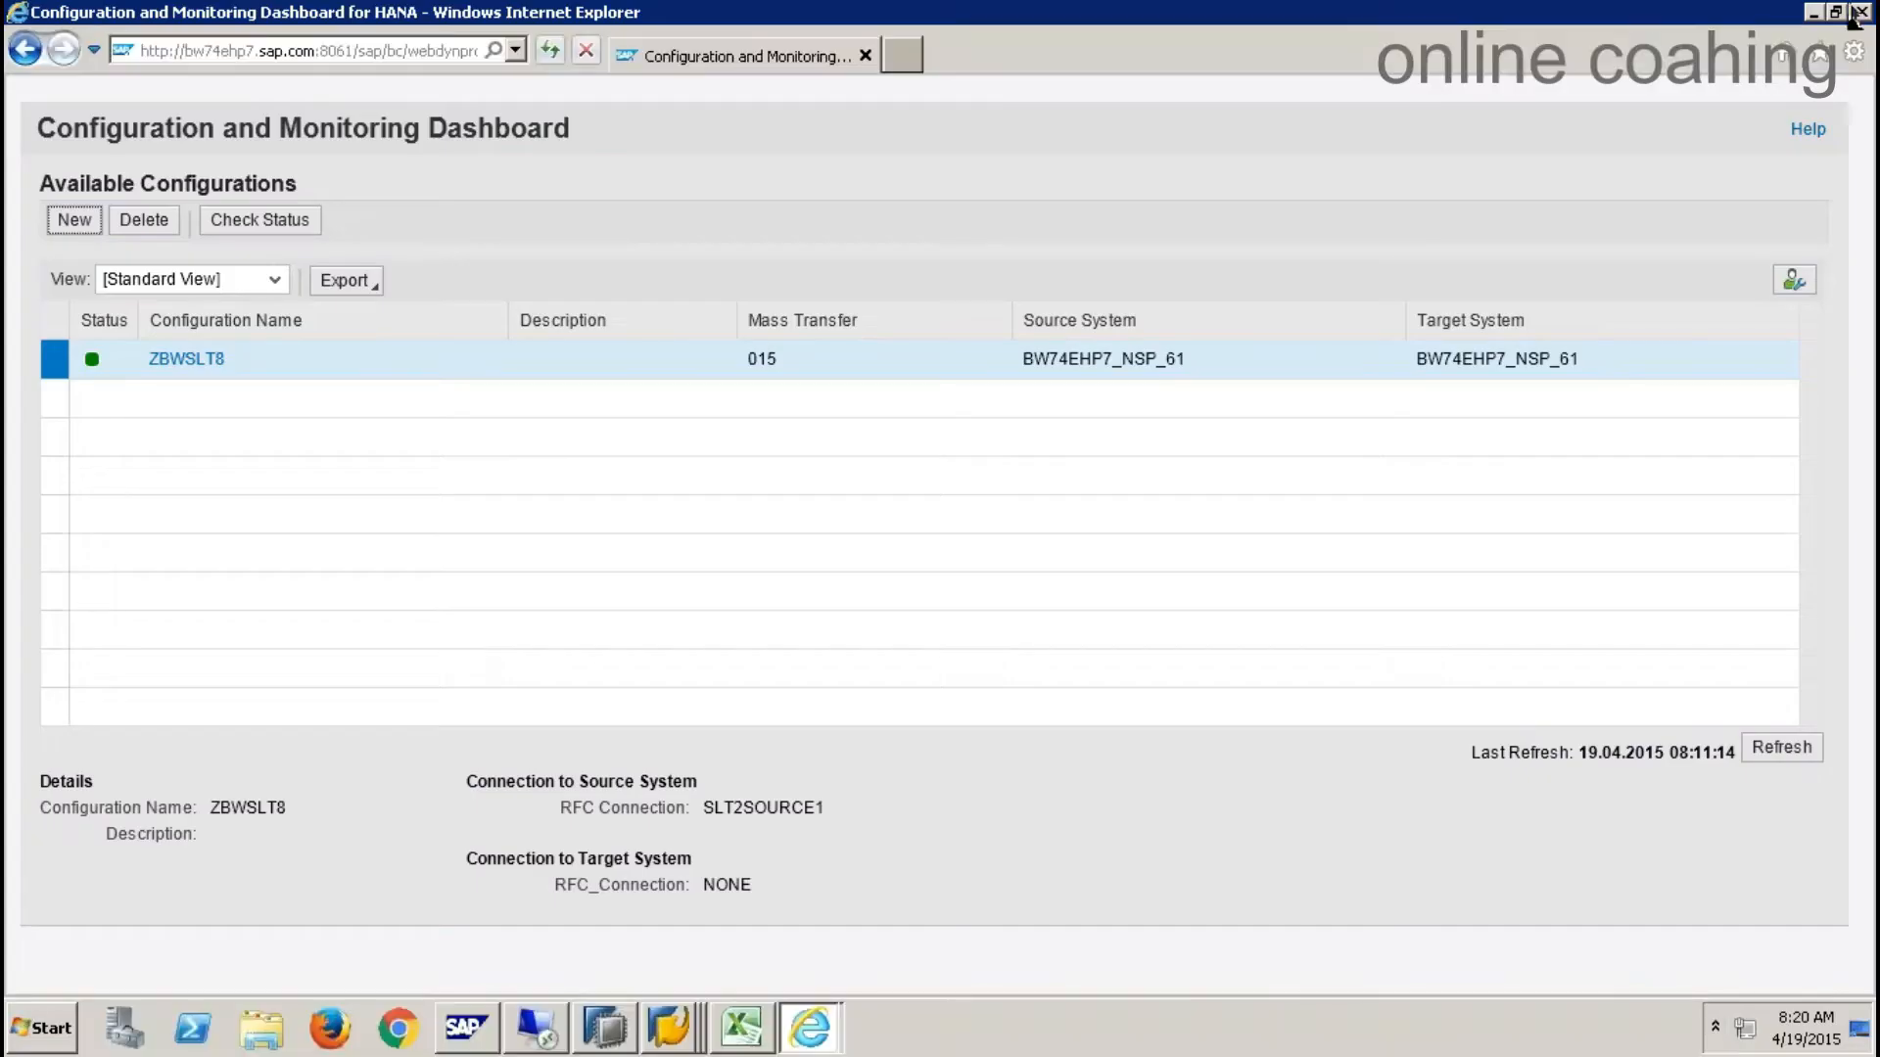
- Close the ZBWSLT8 monitoring dashboard and exit the NSP SAP session with /nex, closing SAP Logon as well
left_click(1861, 12)
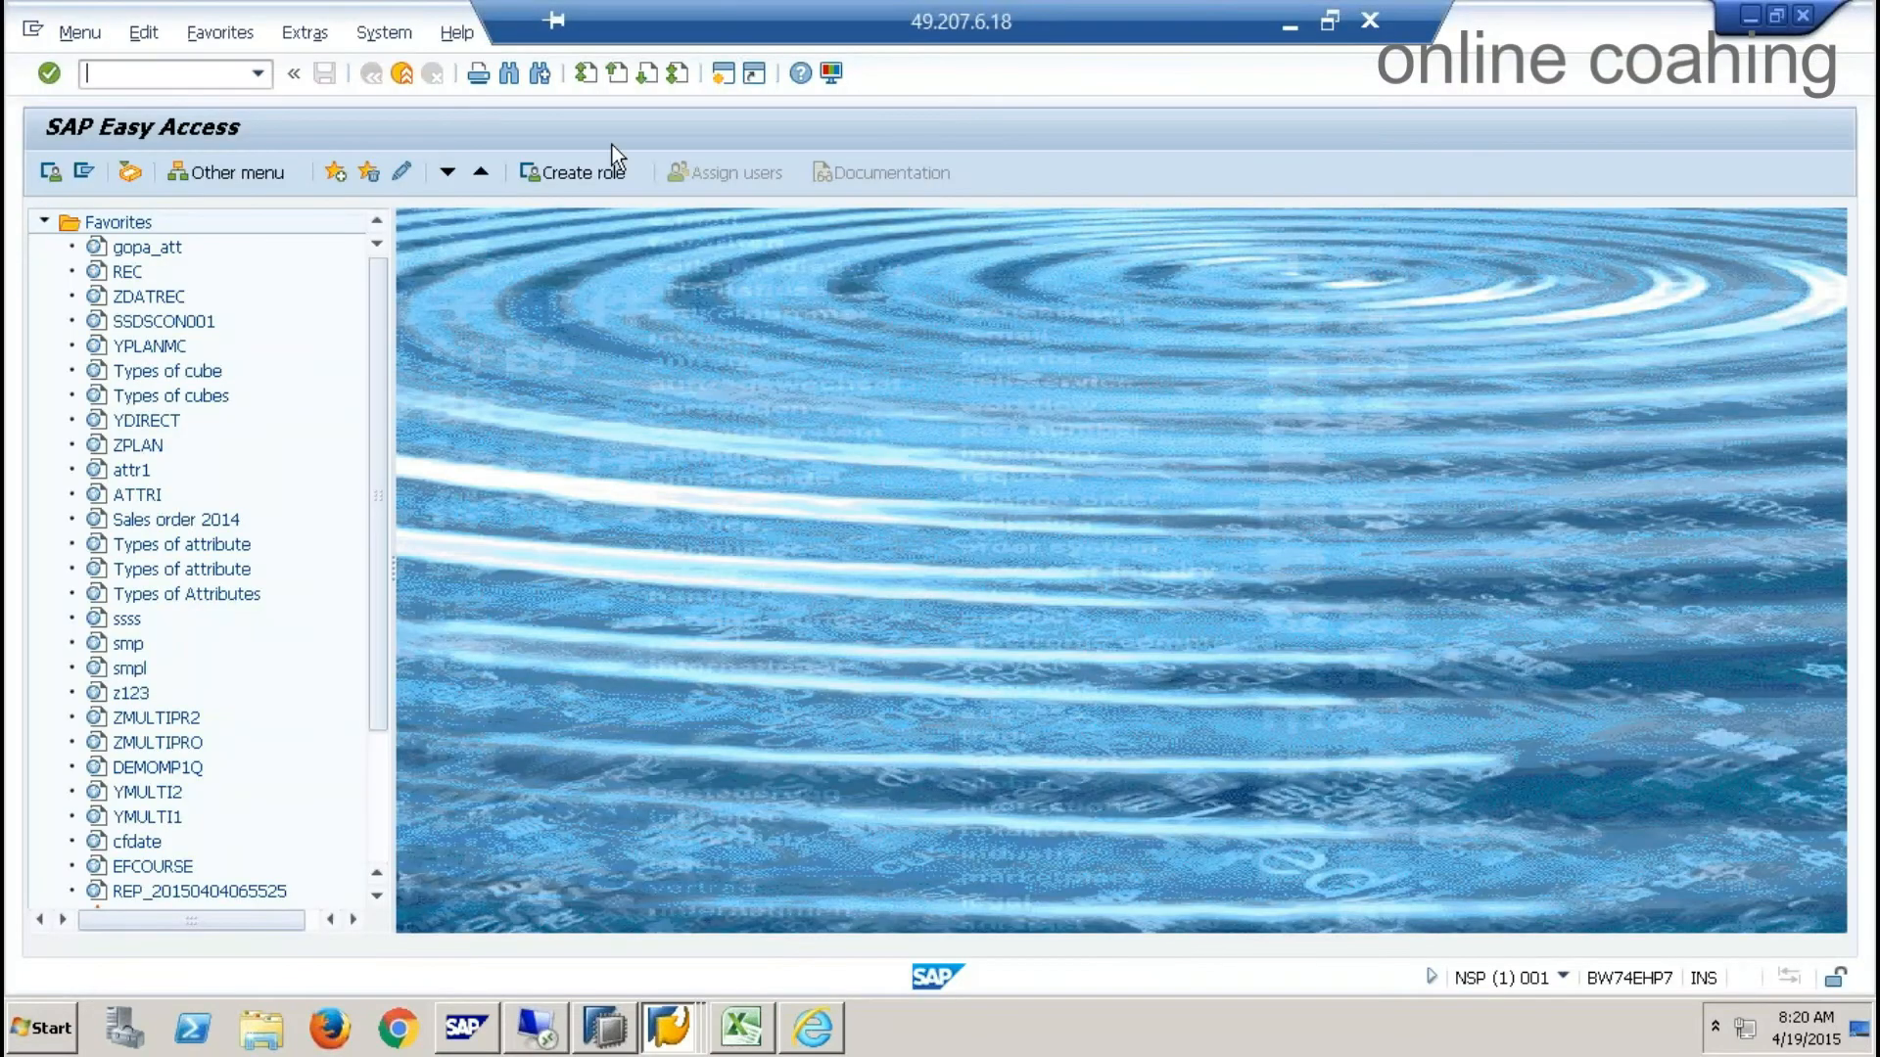
type("/nex")
key("Return")
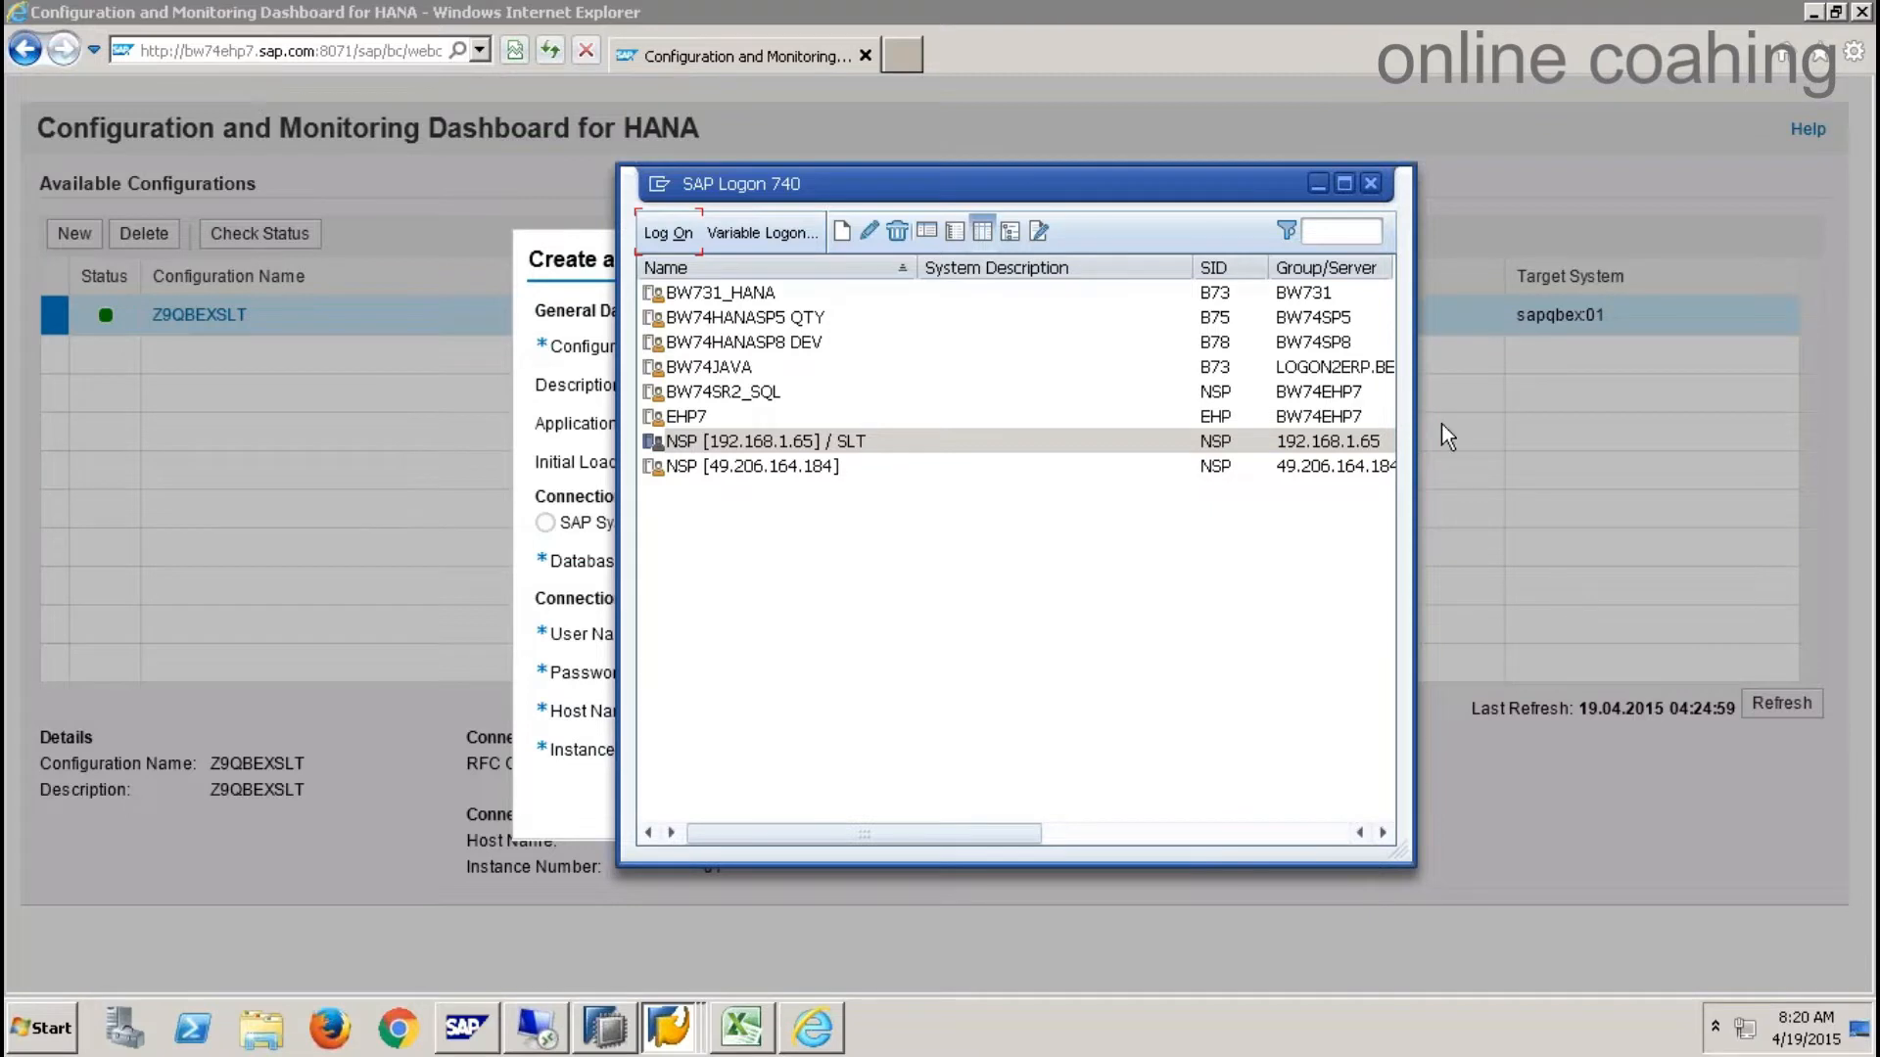
left_click(1371, 183)
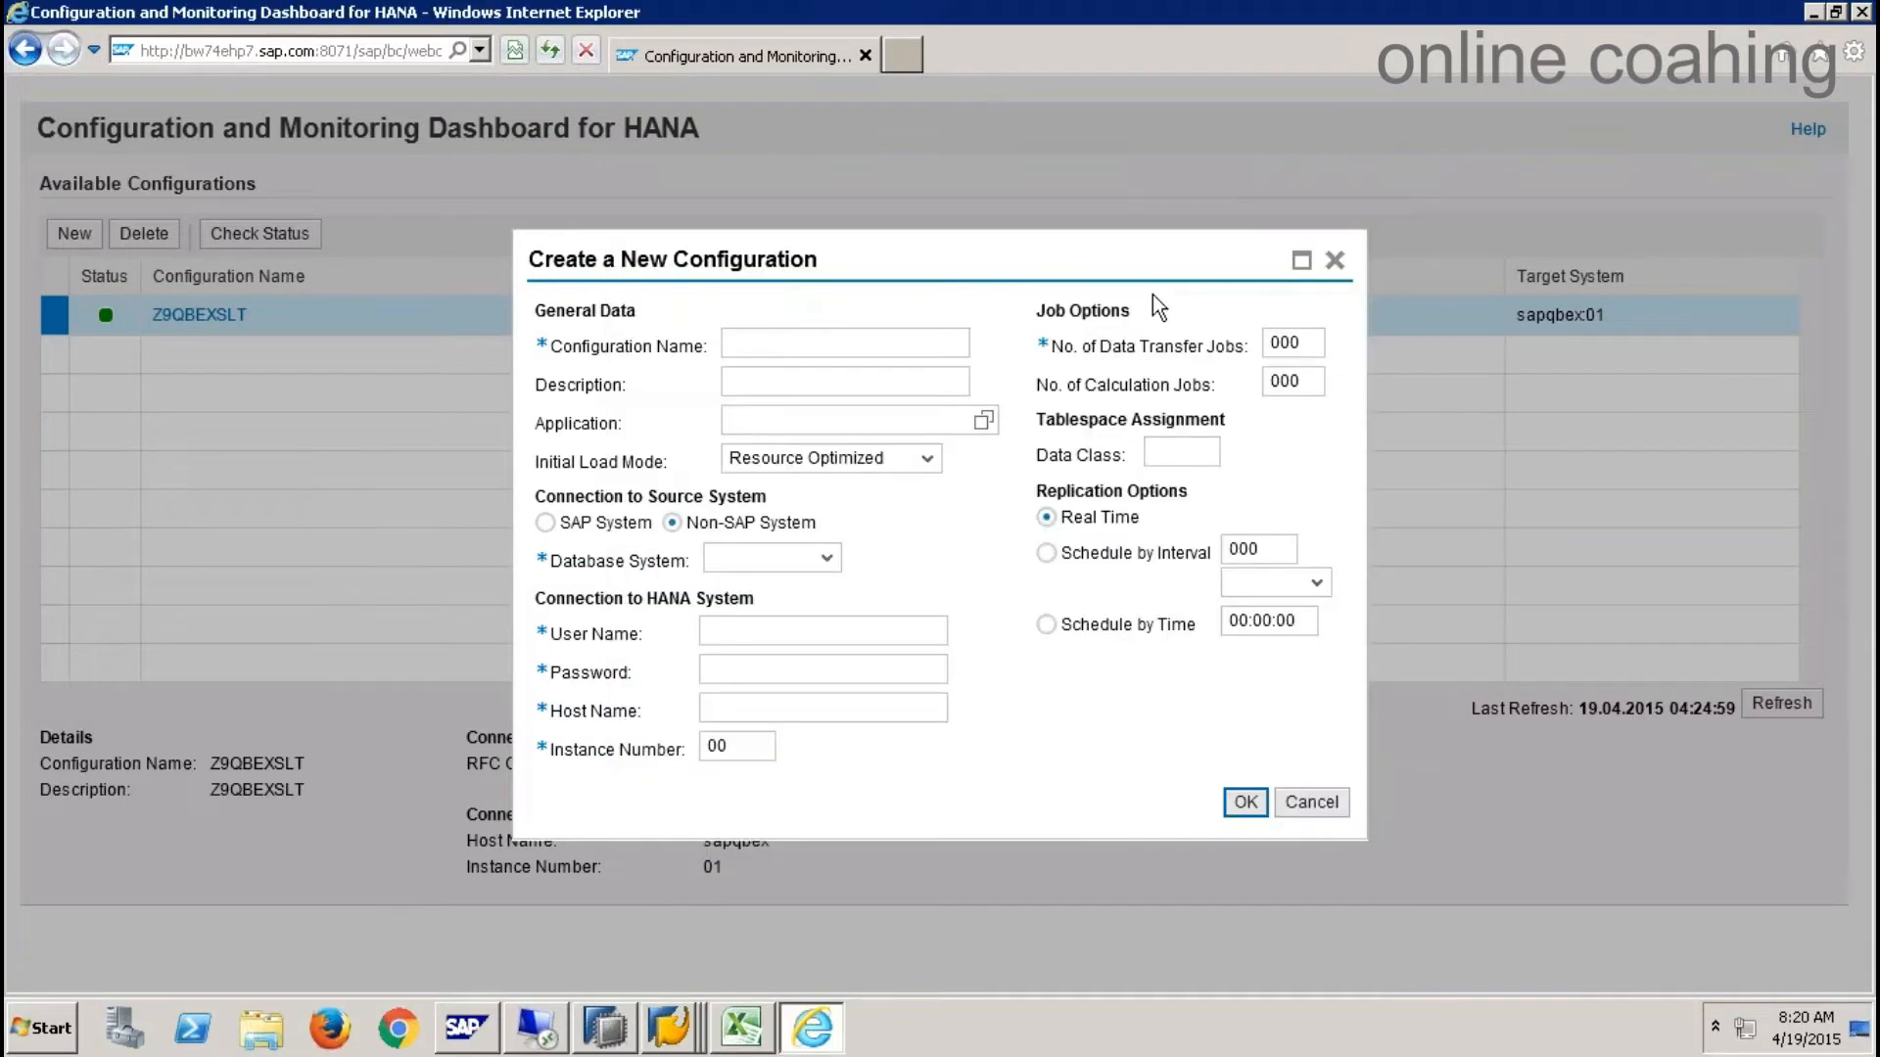
- Discard the new configuration form, then exit the EHP SAP session with /nex and close the Z9QBEXSLT dashboard
left_click(1335, 260)
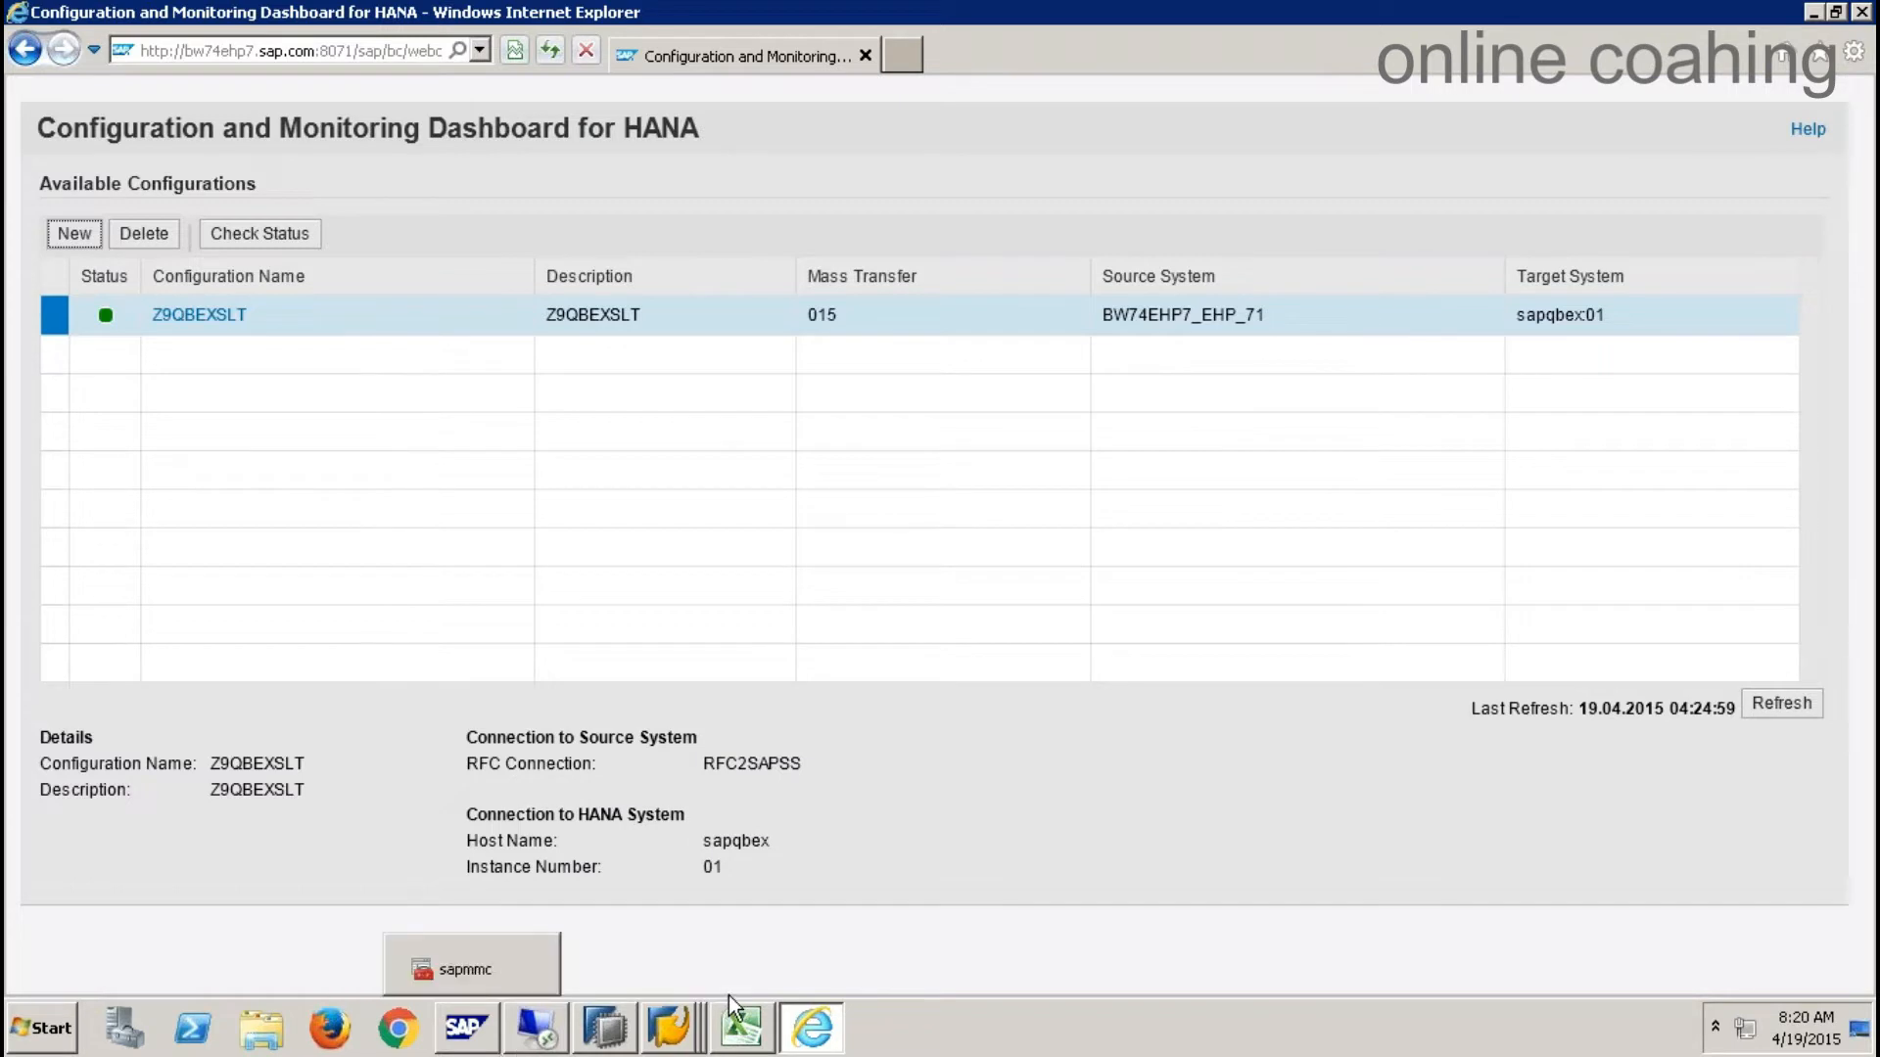
mouse_move(674, 1036)
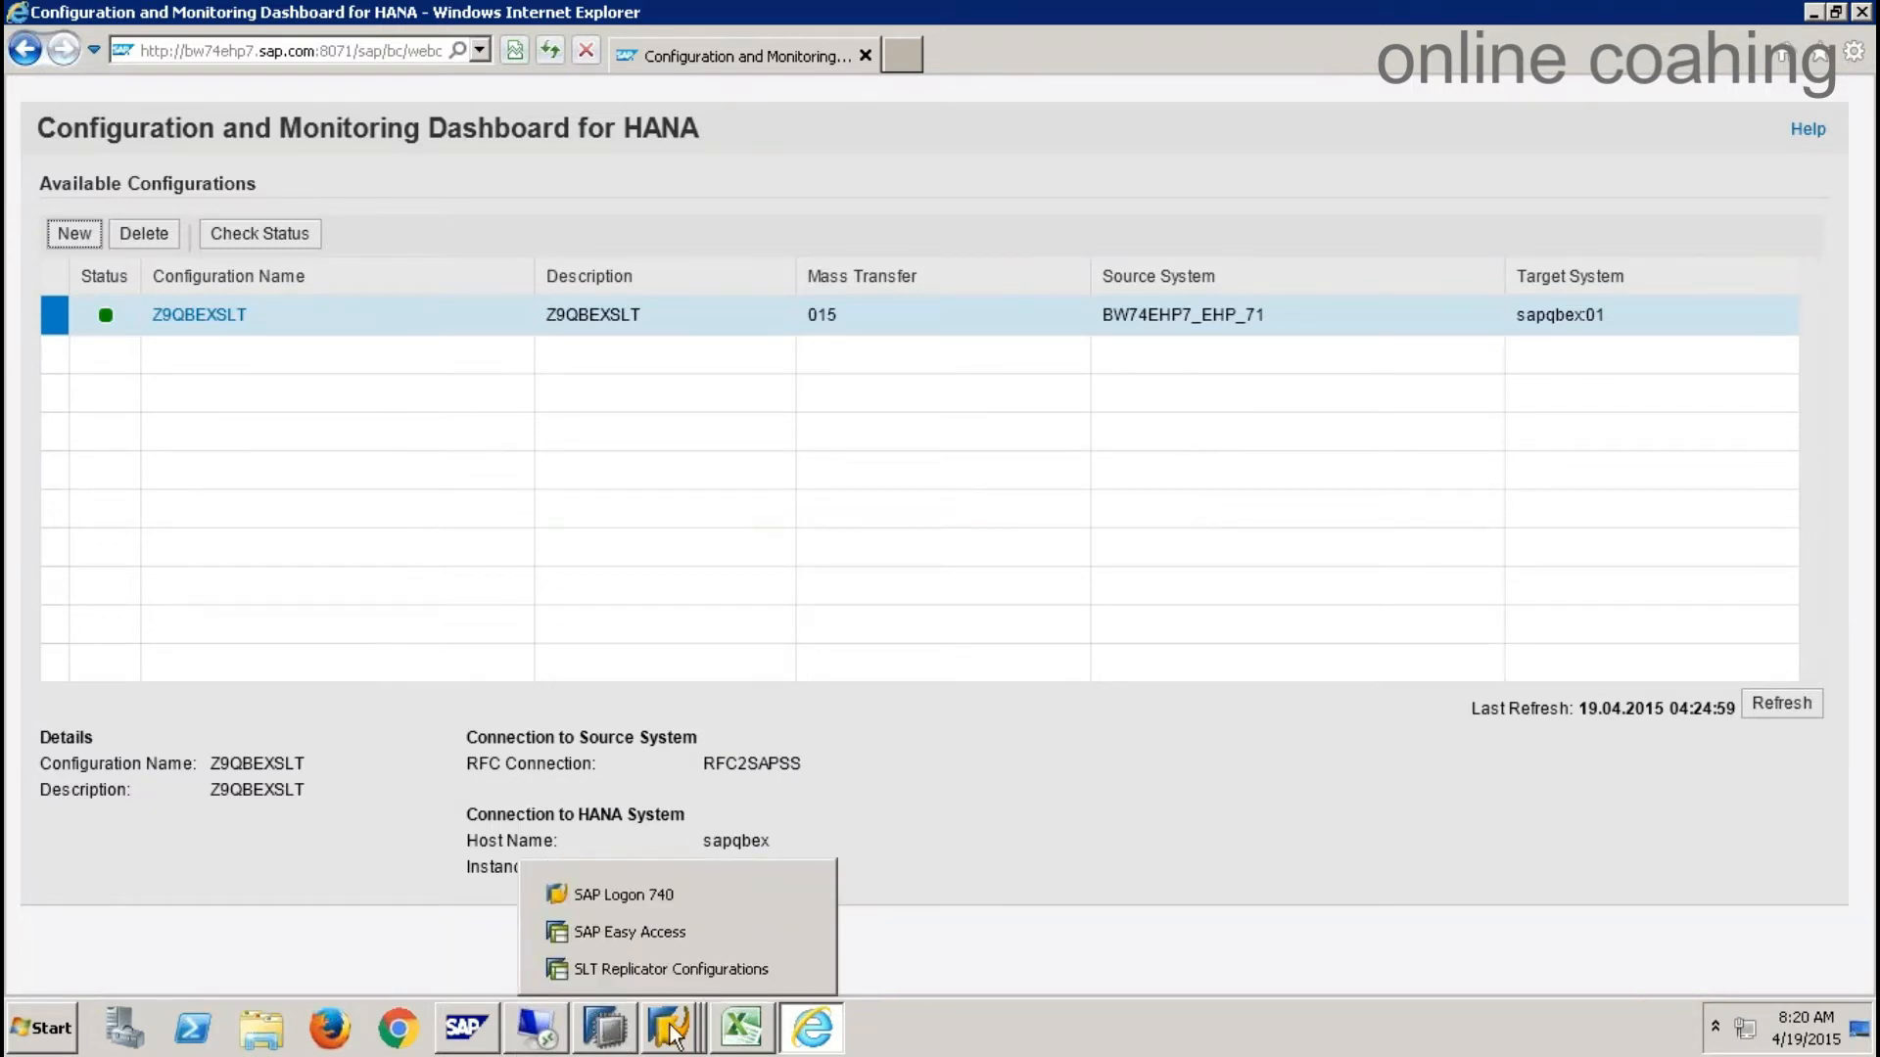
left_click(683, 972)
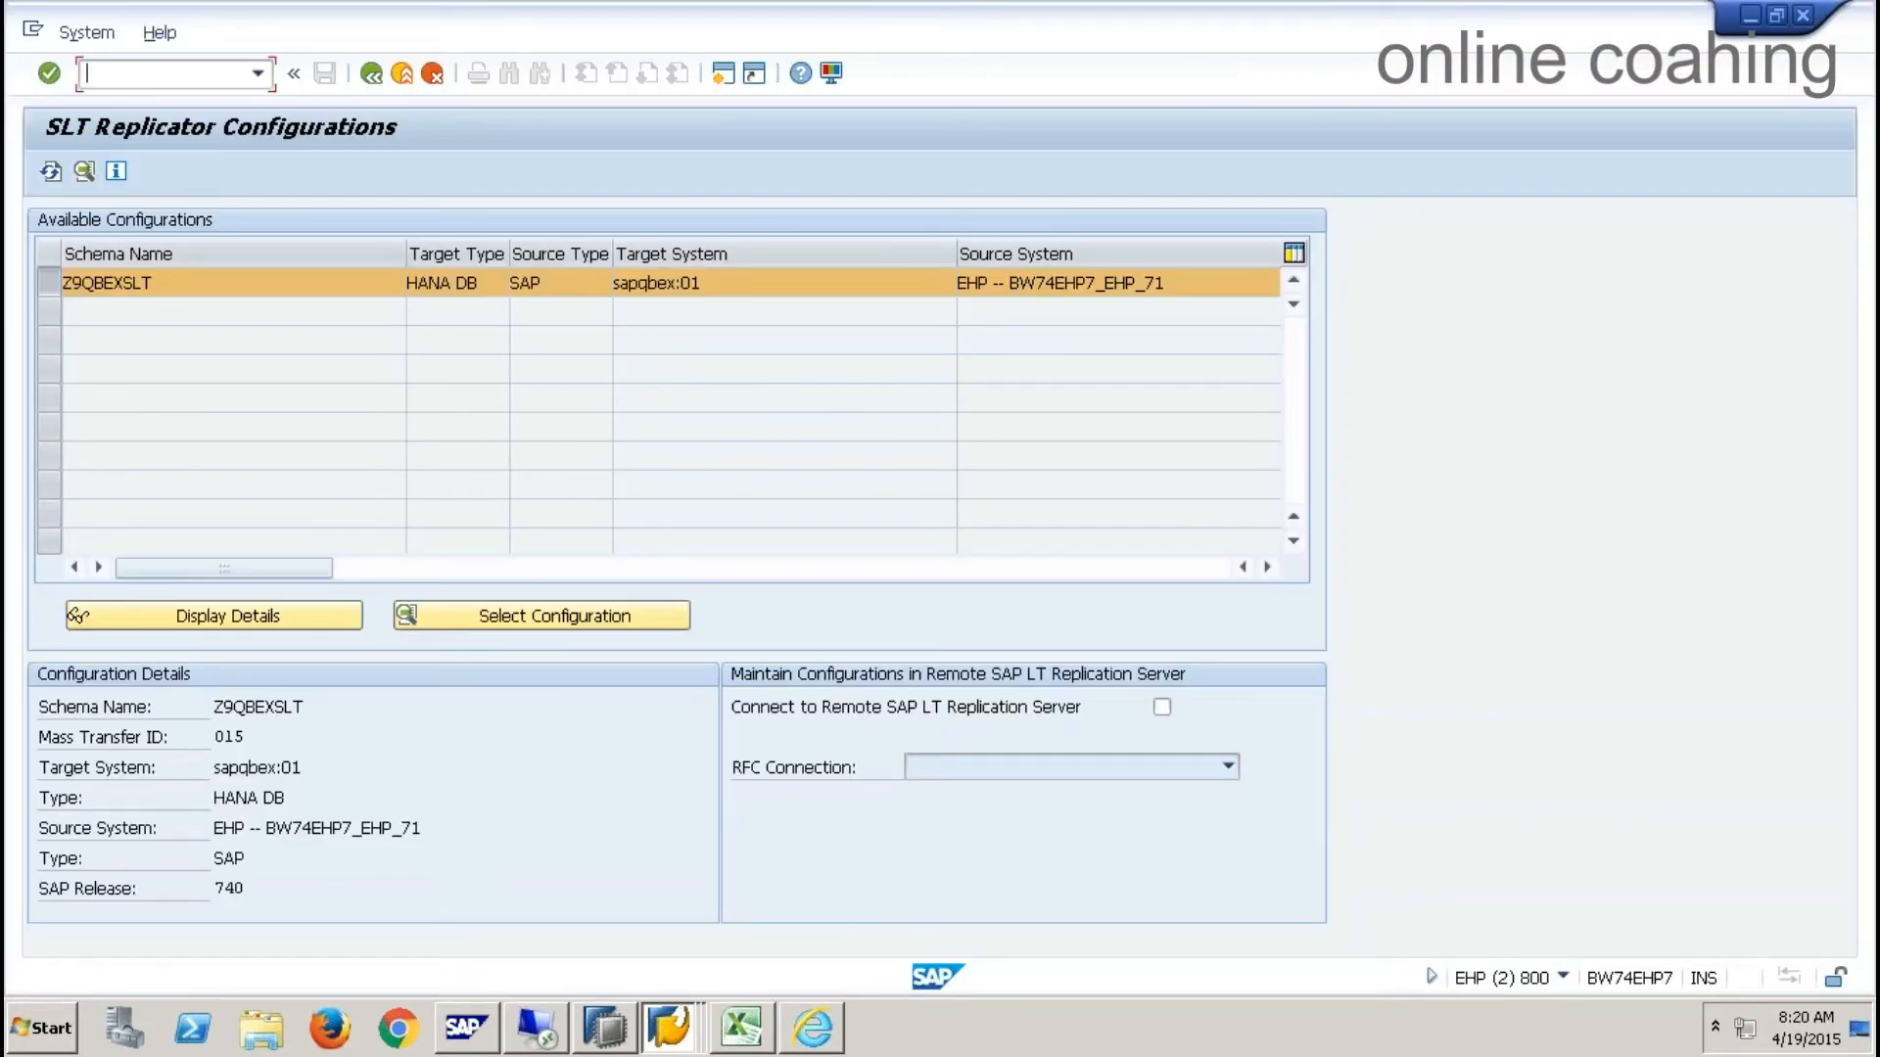
type("/nex")
key("Return")
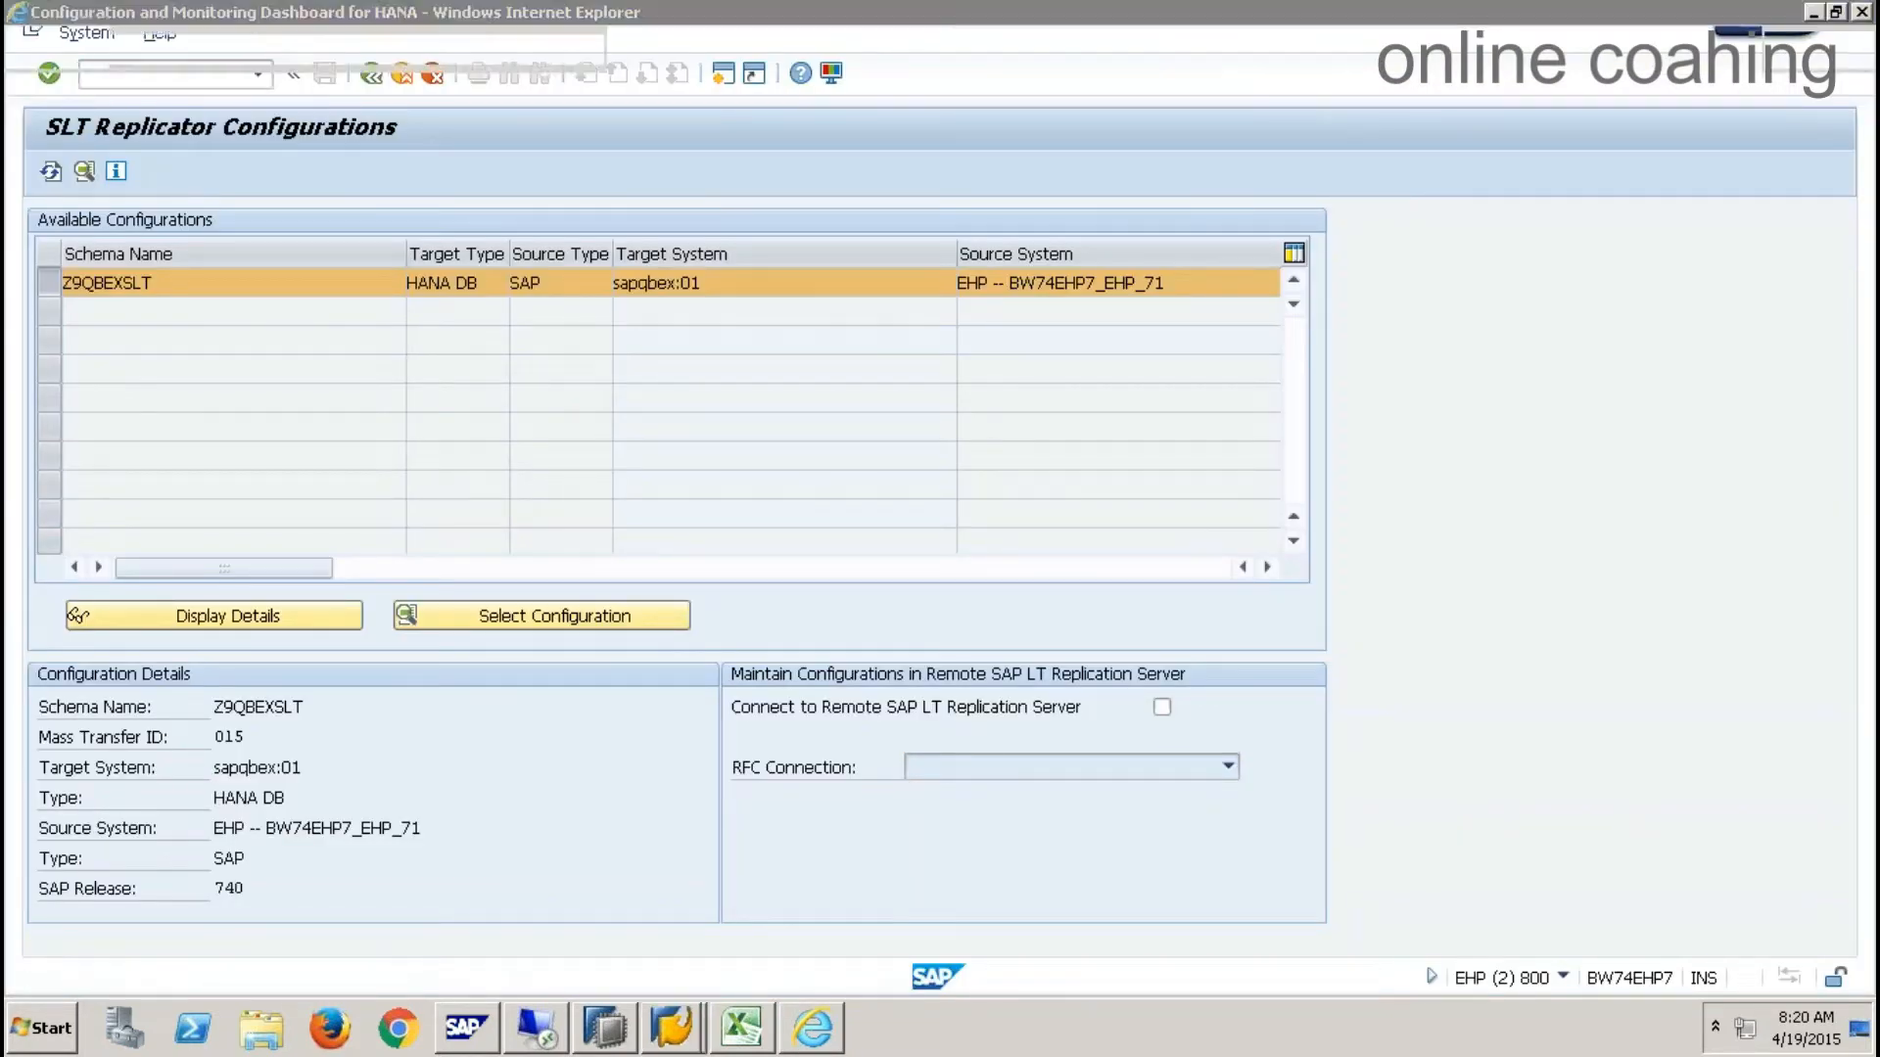
left_click(1861, 12)
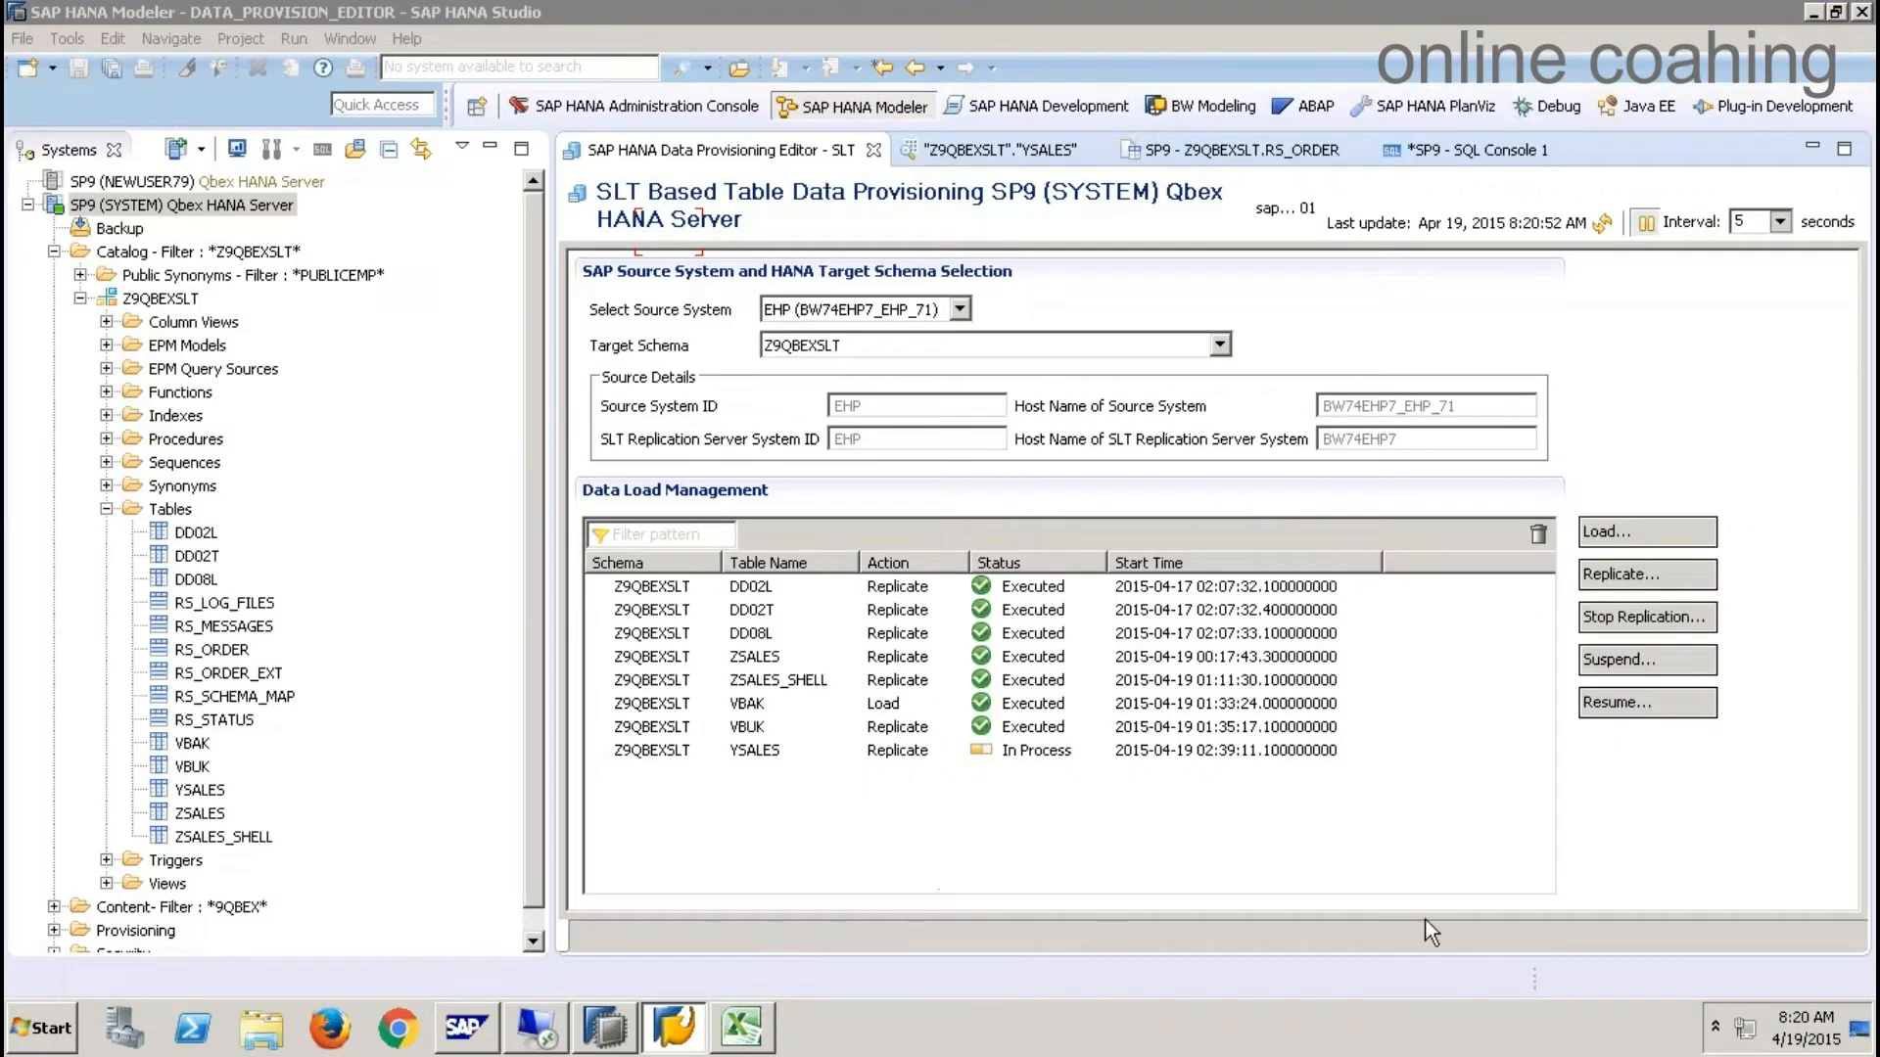
- Stop replication of the YSALES table in SAP HANA Studio and refresh the data load status
left_click(1650, 836)
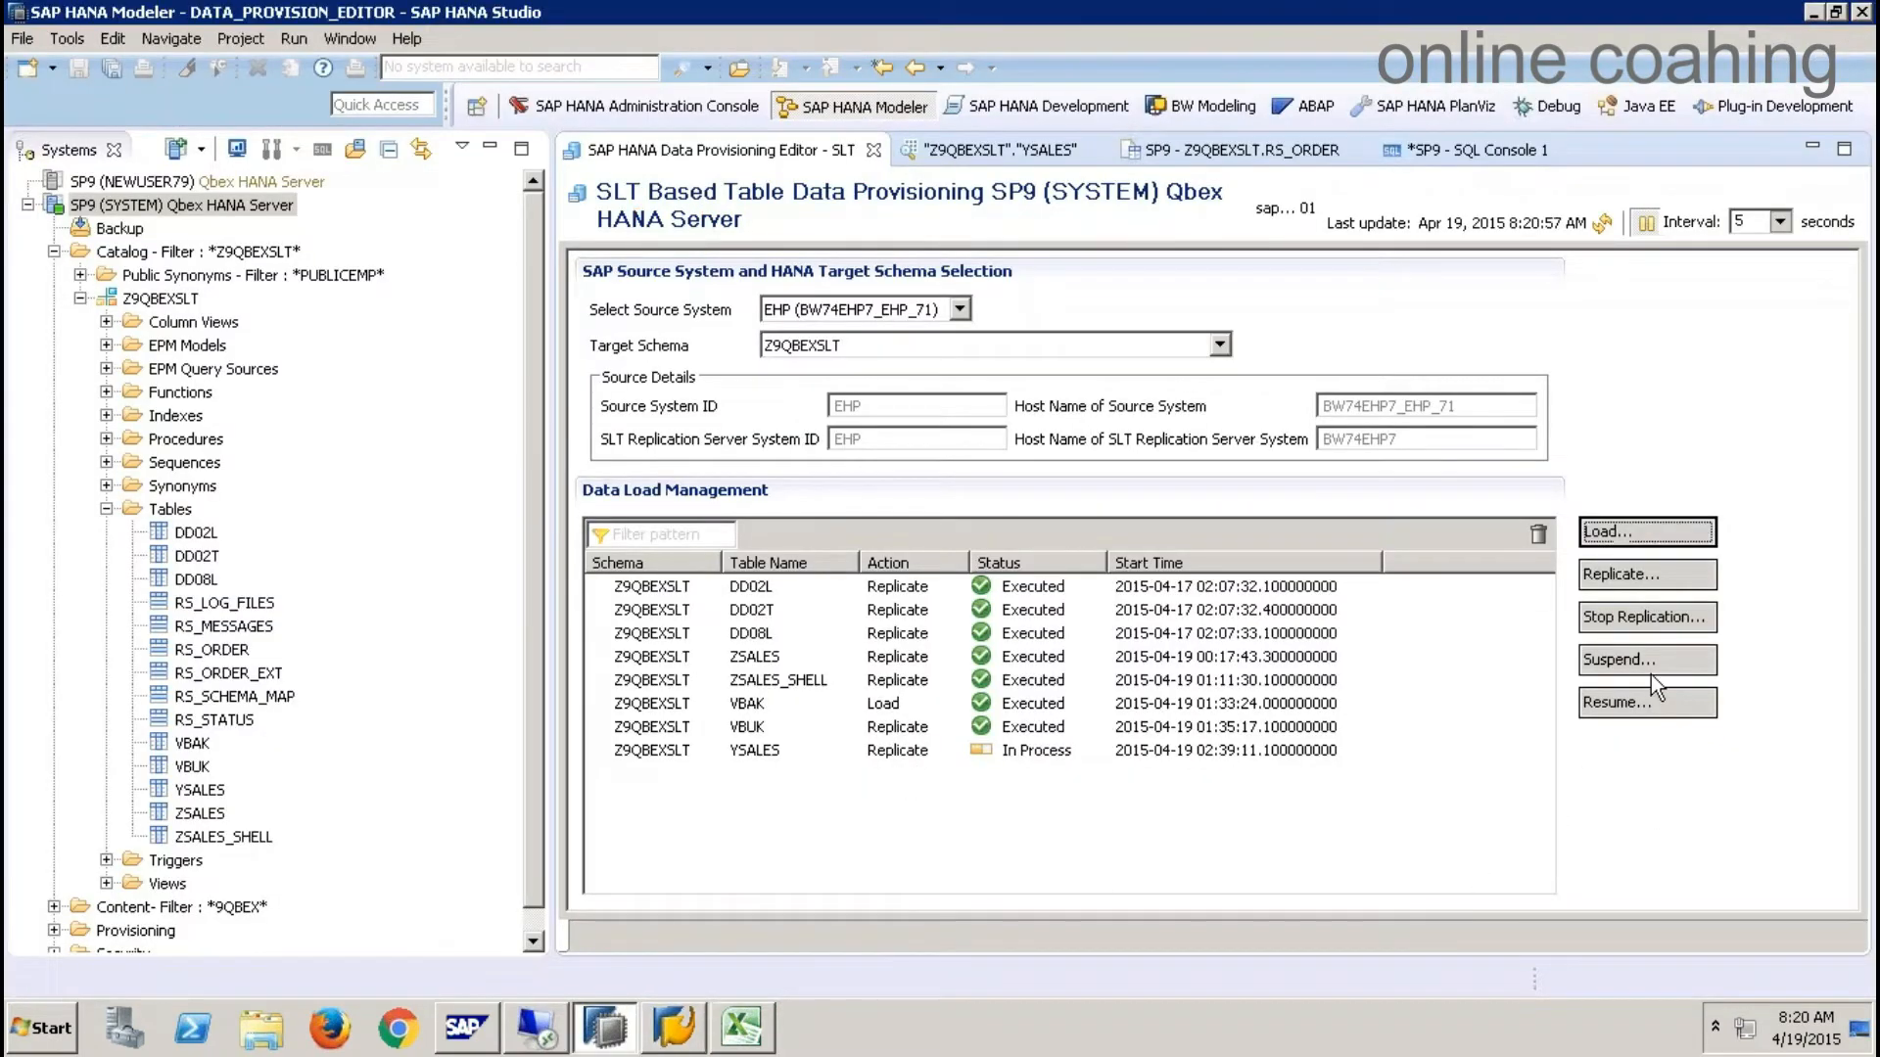
left_click(1647, 615)
left_click(642, 318)
left_click(1014, 439)
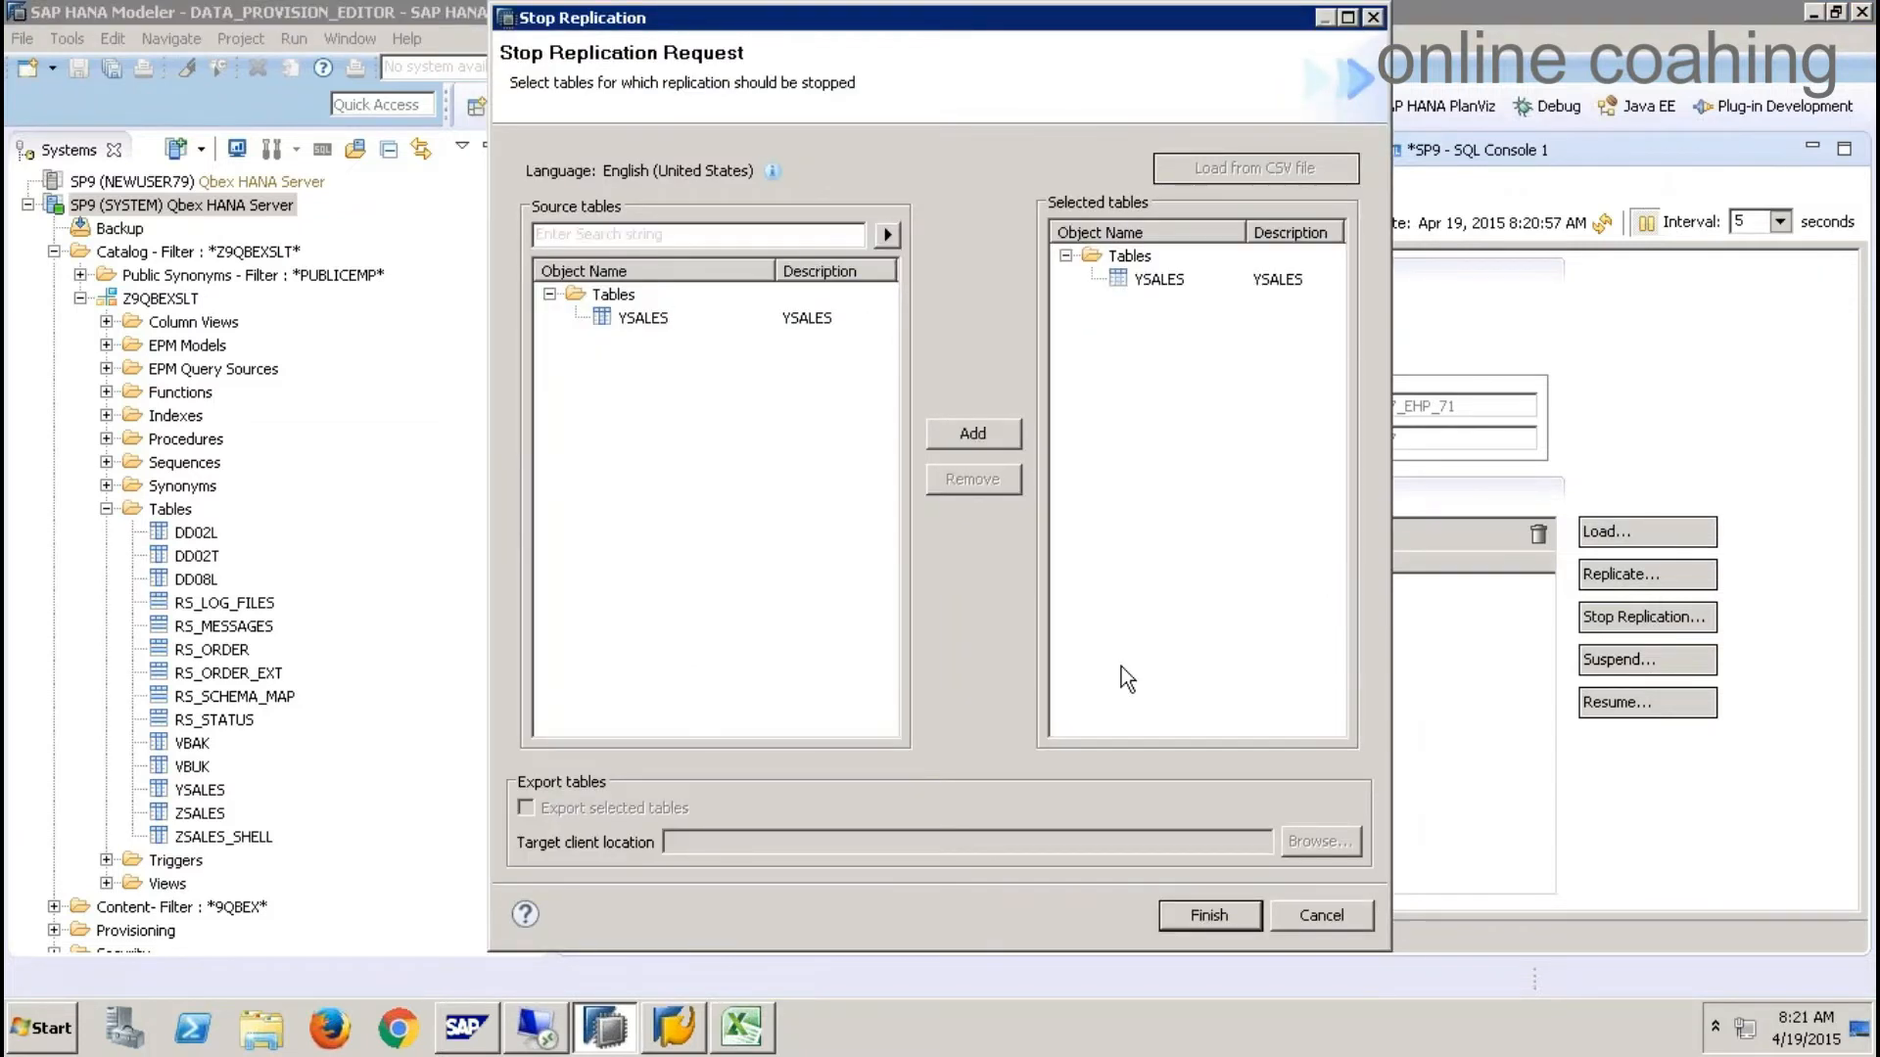
left_click(1206, 915)
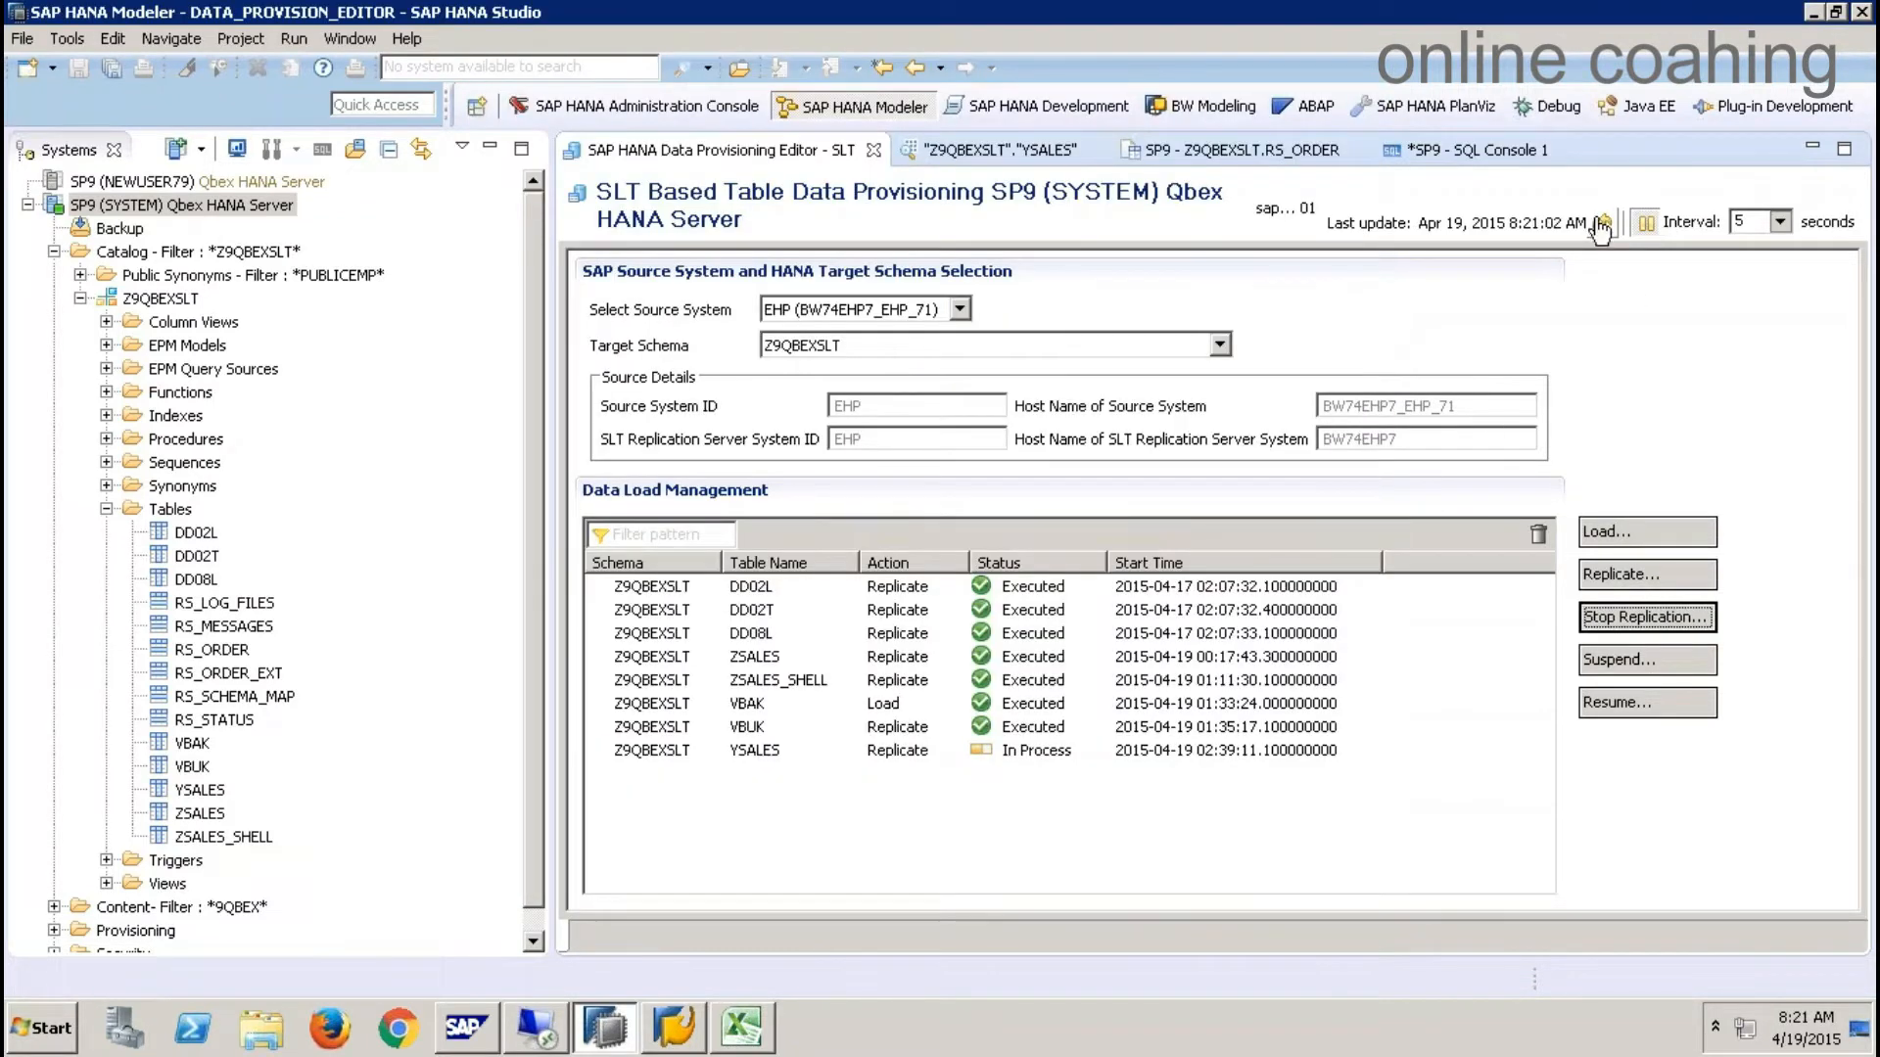
left_click(1604, 225)
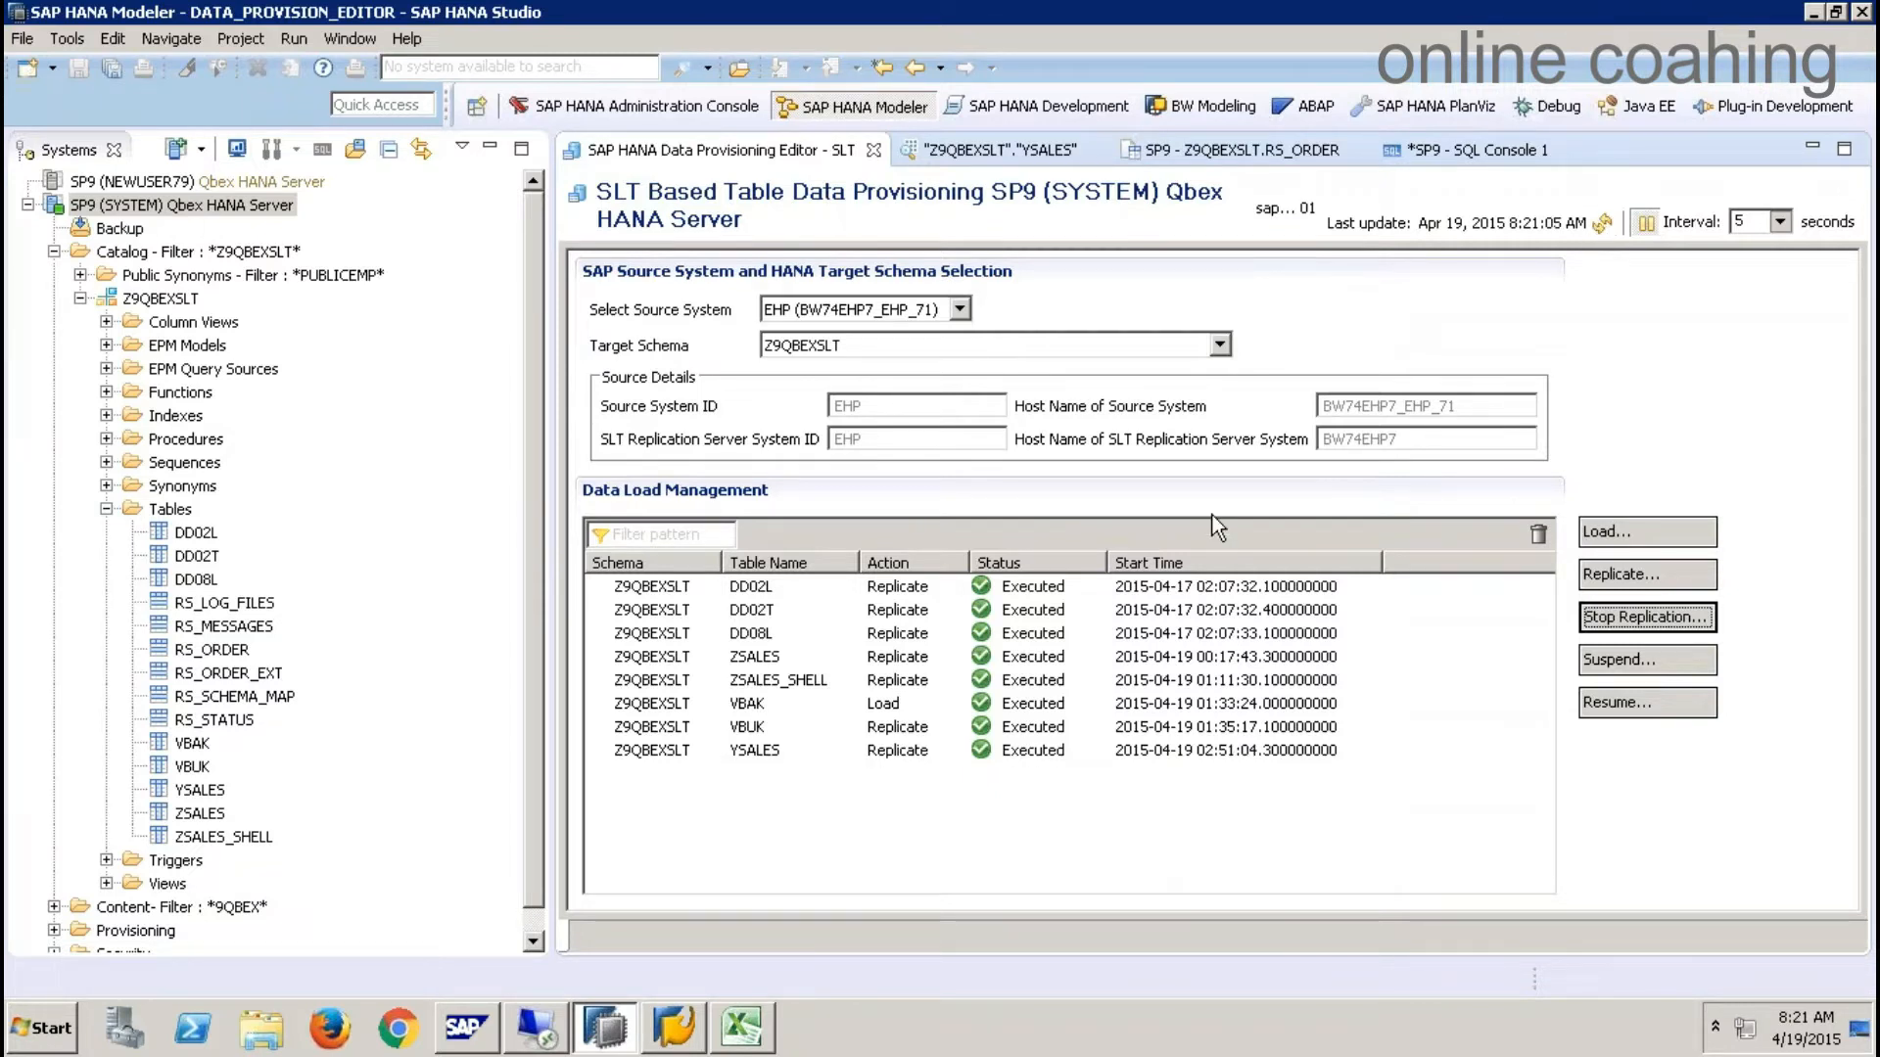
- Try filtering the catalog schemas of the SP9 (SYSTEM) connection by _sys_repl
right_click(163, 246)
left_click(273, 469)
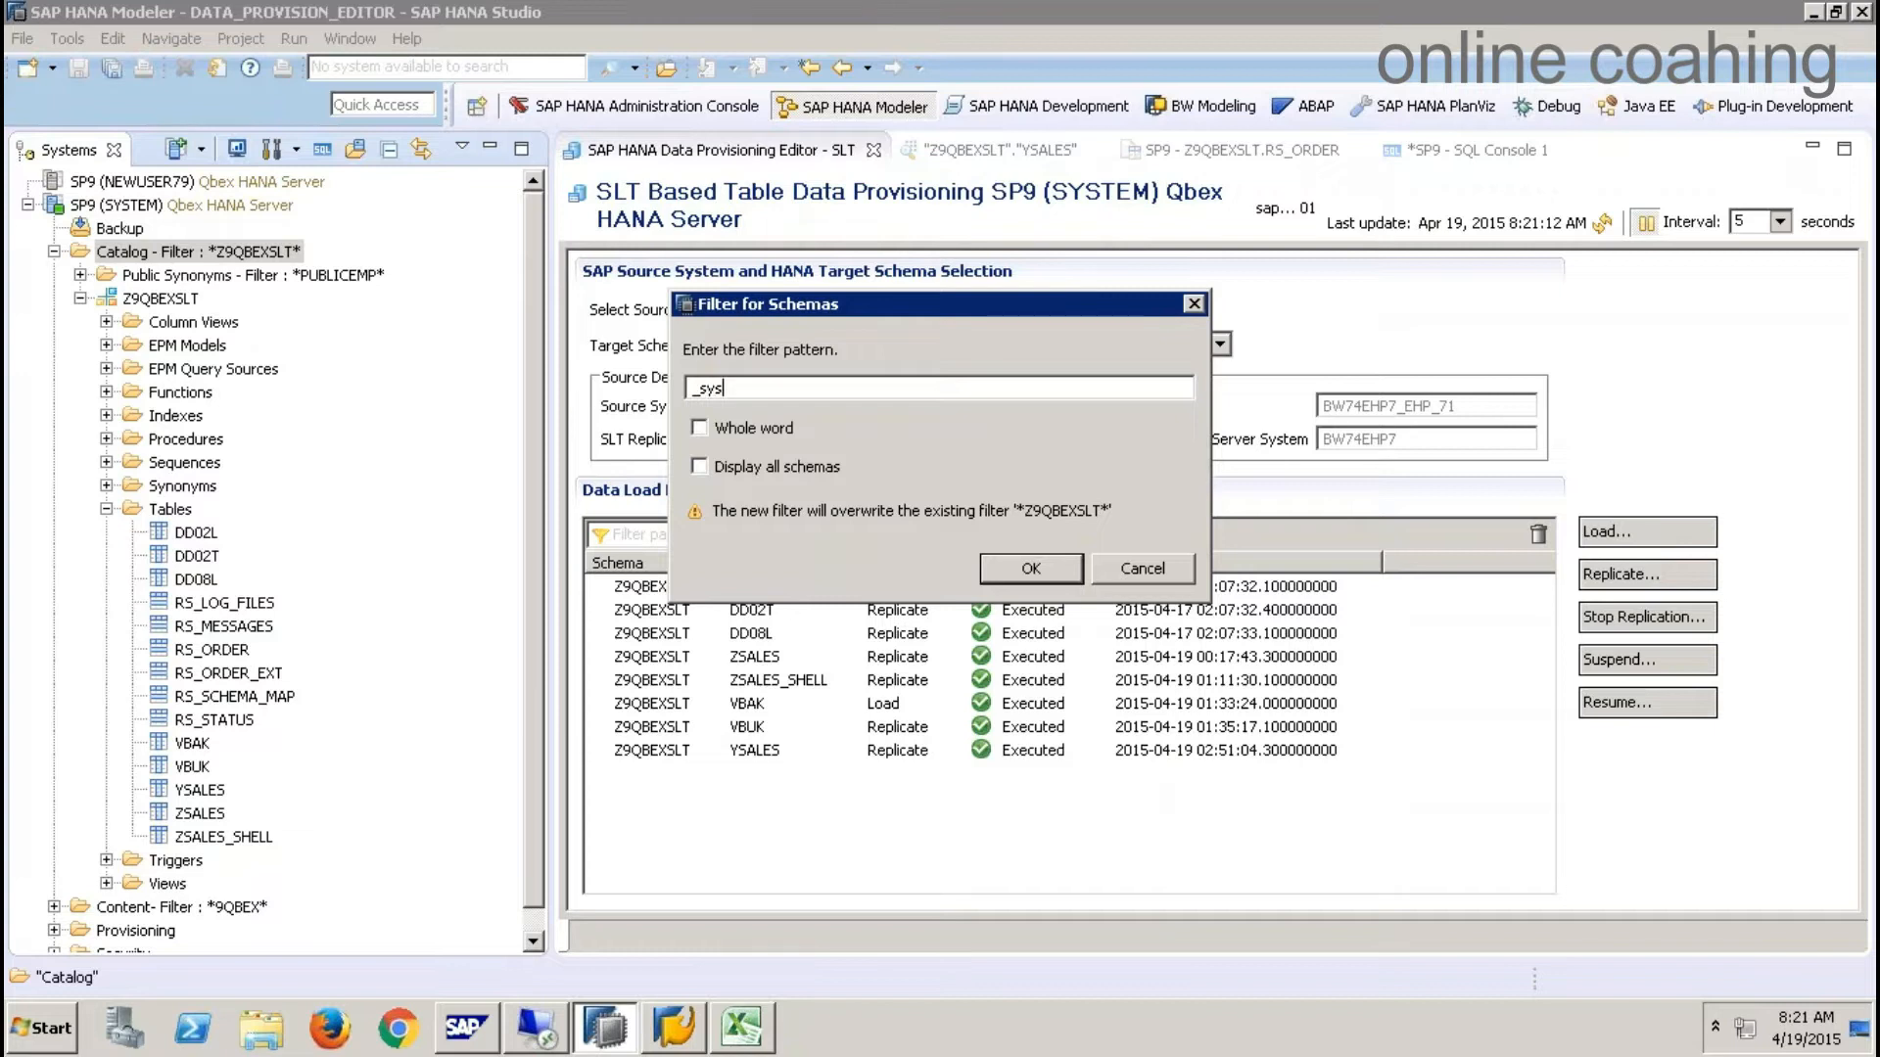
type("_sys_repl")
key("Return")
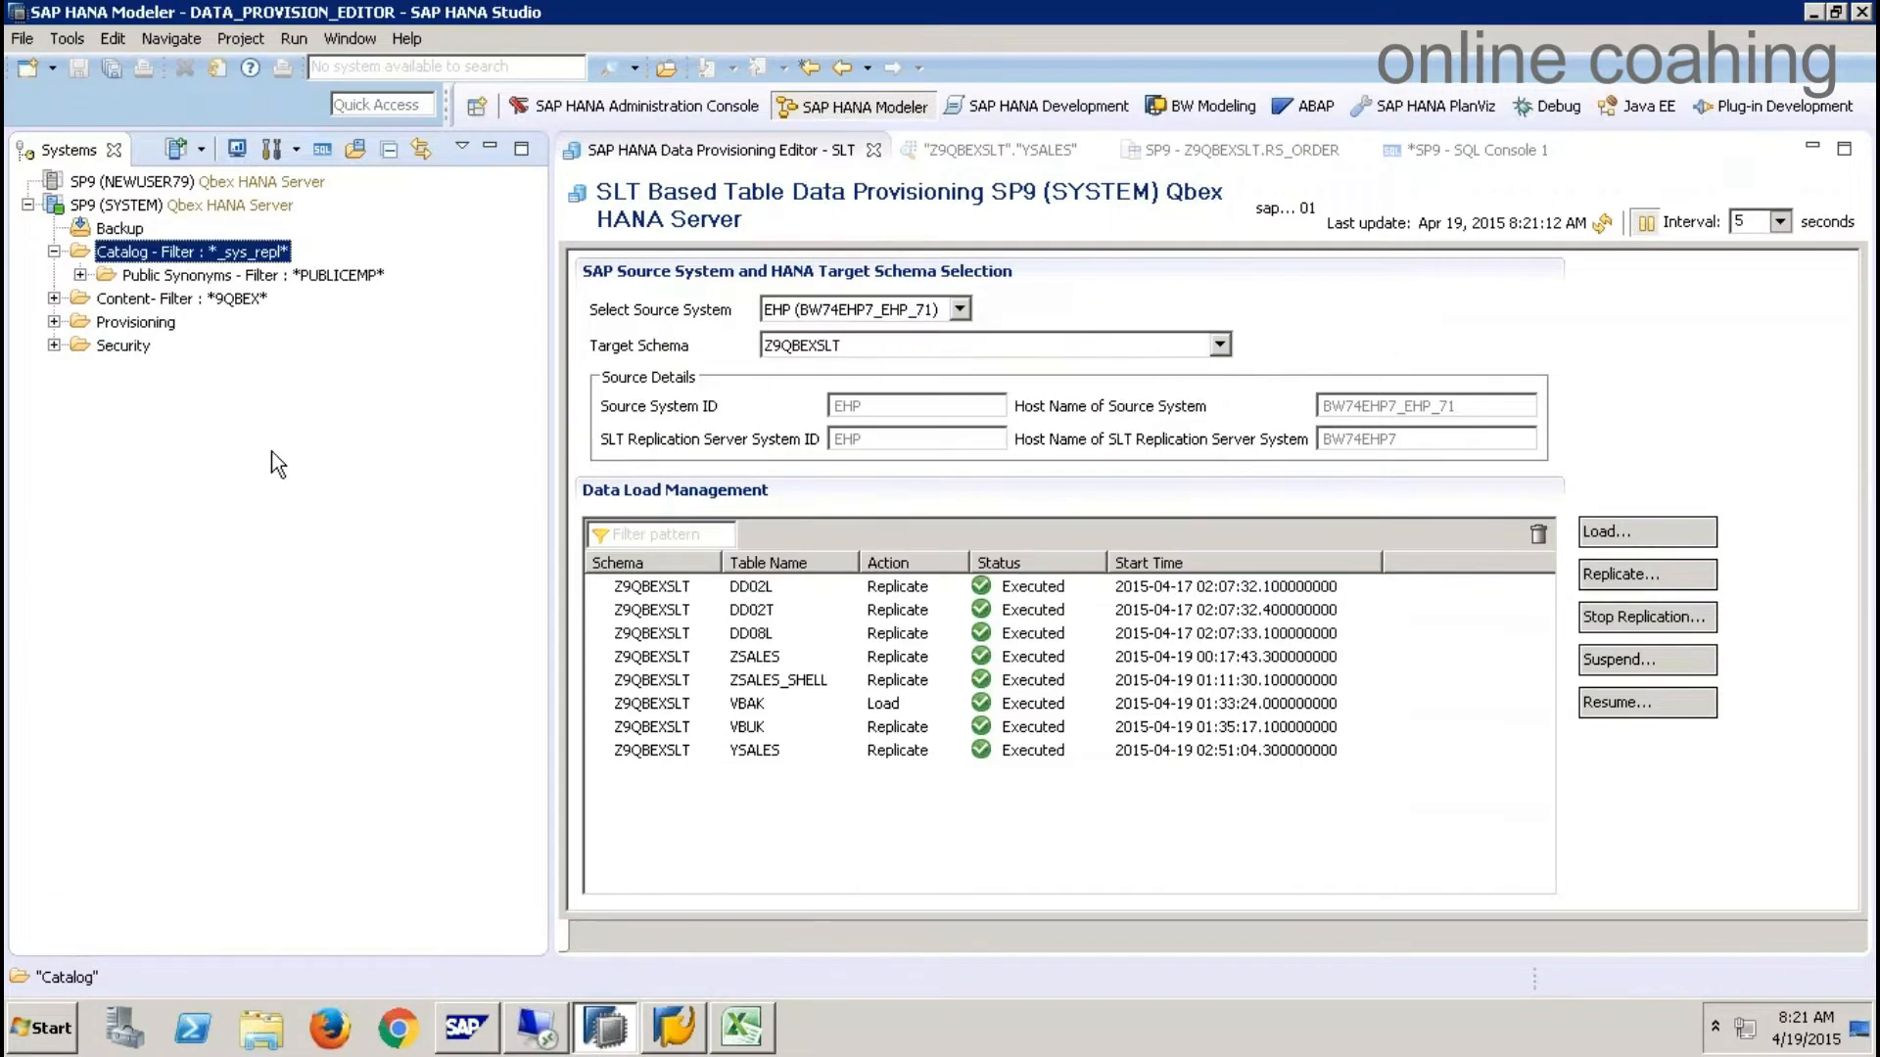
- Filter the catalog schemas of the SP9 (SYSTEM) connection by repl
right_click(218, 247)
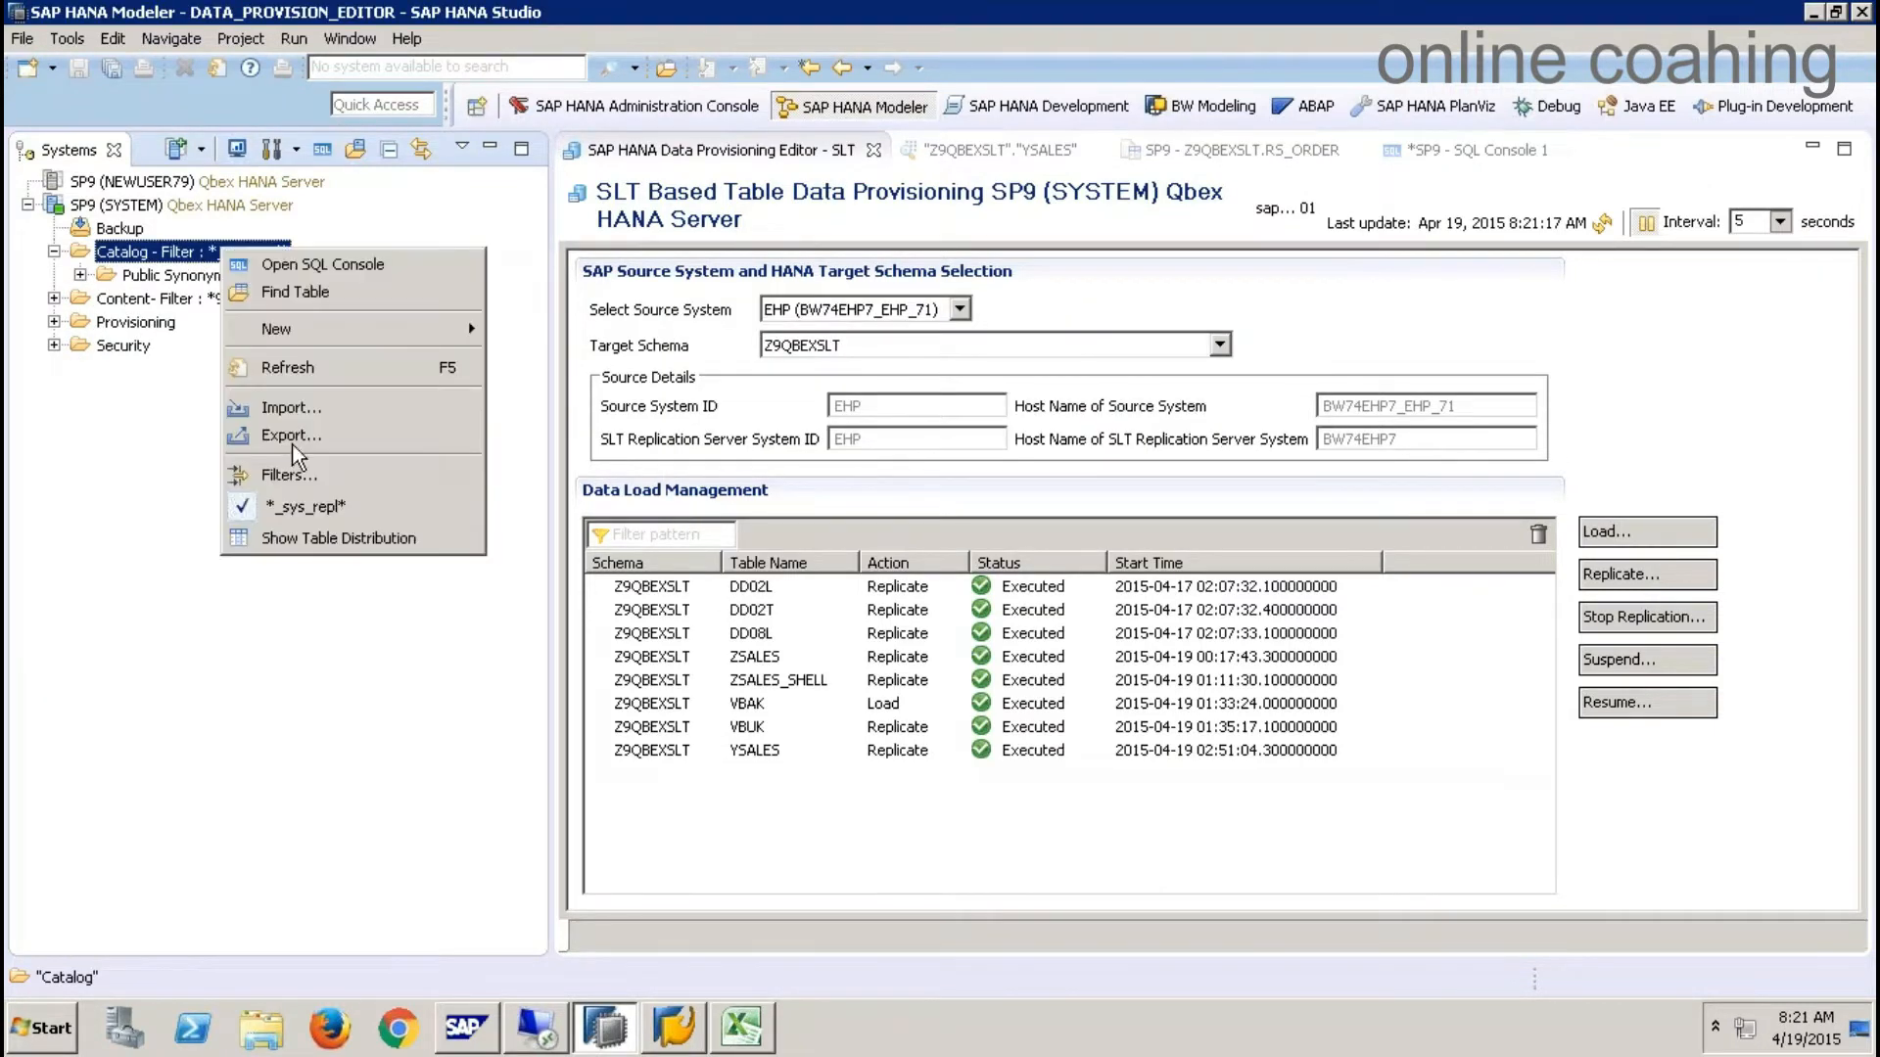
left_click(309, 476)
type("repl")
key("Return")
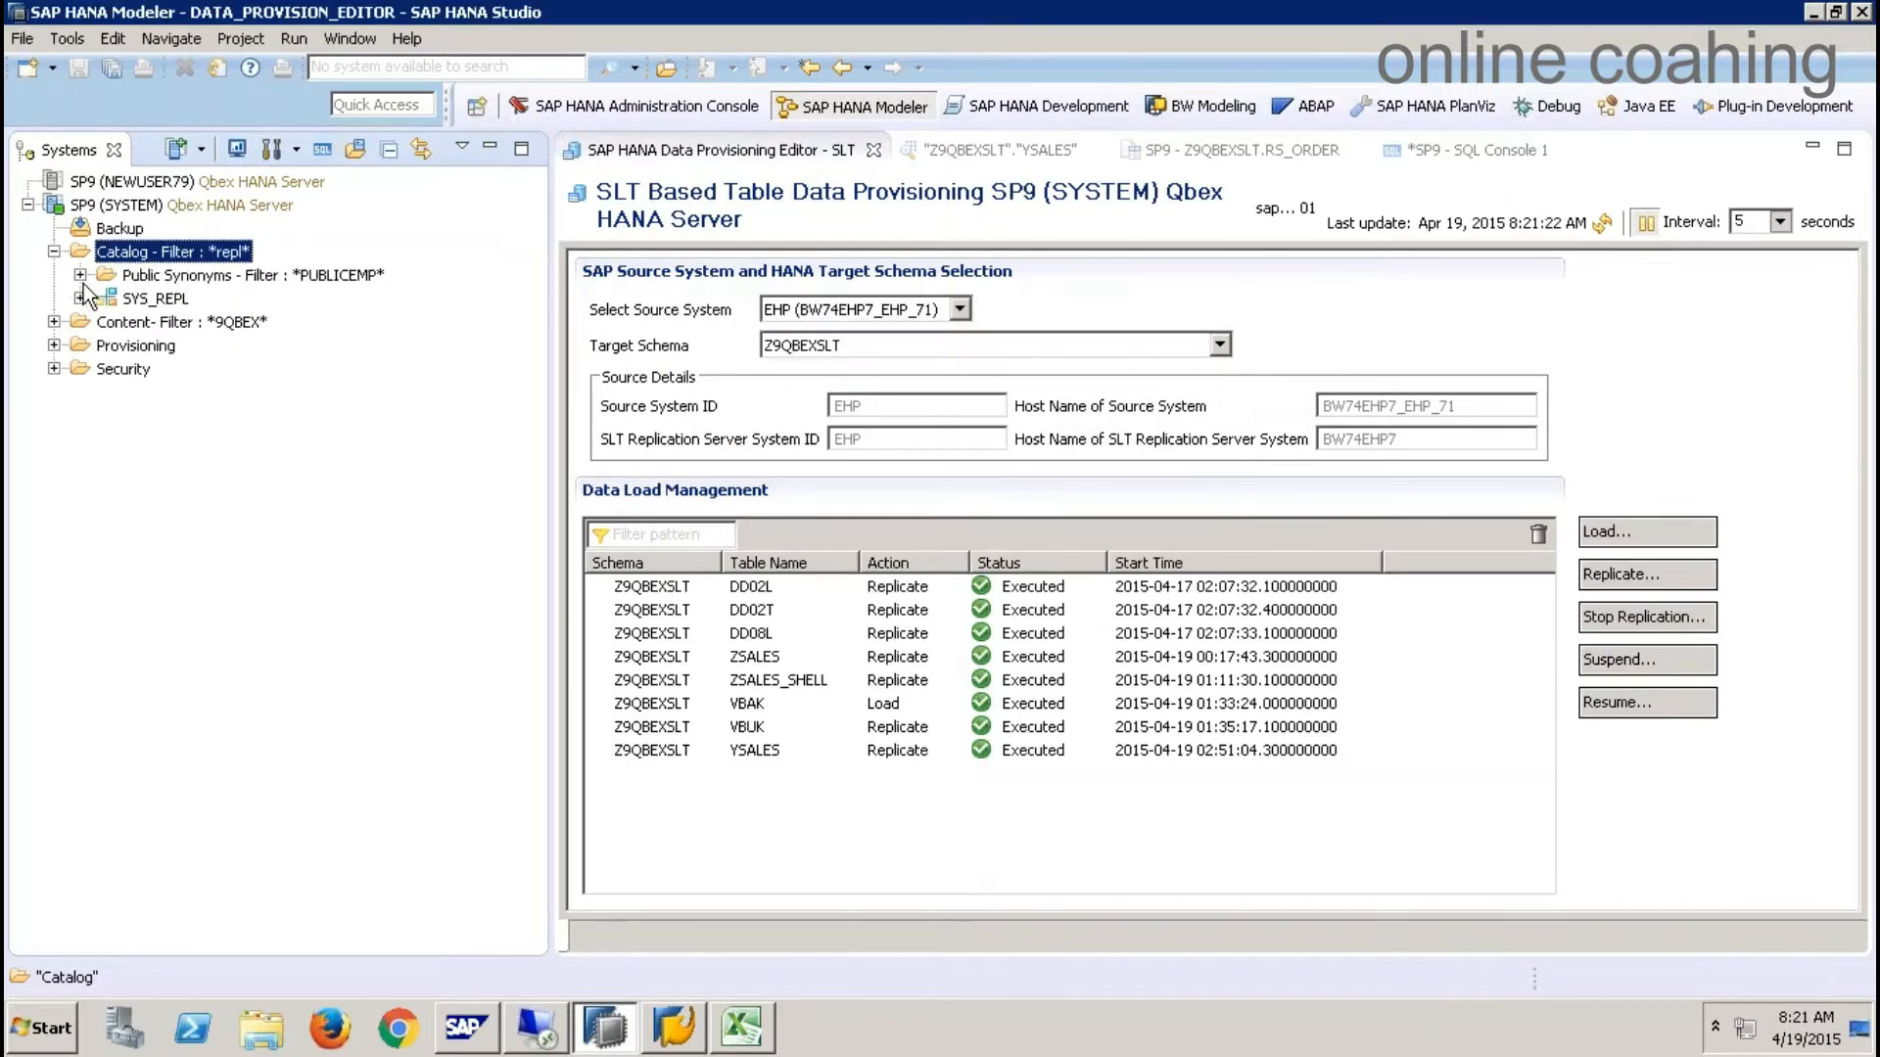
- Open the content of the RS_REPLICATION_COMPONENTS table in SYS_REPL and compare it with the source system and schema in the data provisioning editor
left_click(81, 299)
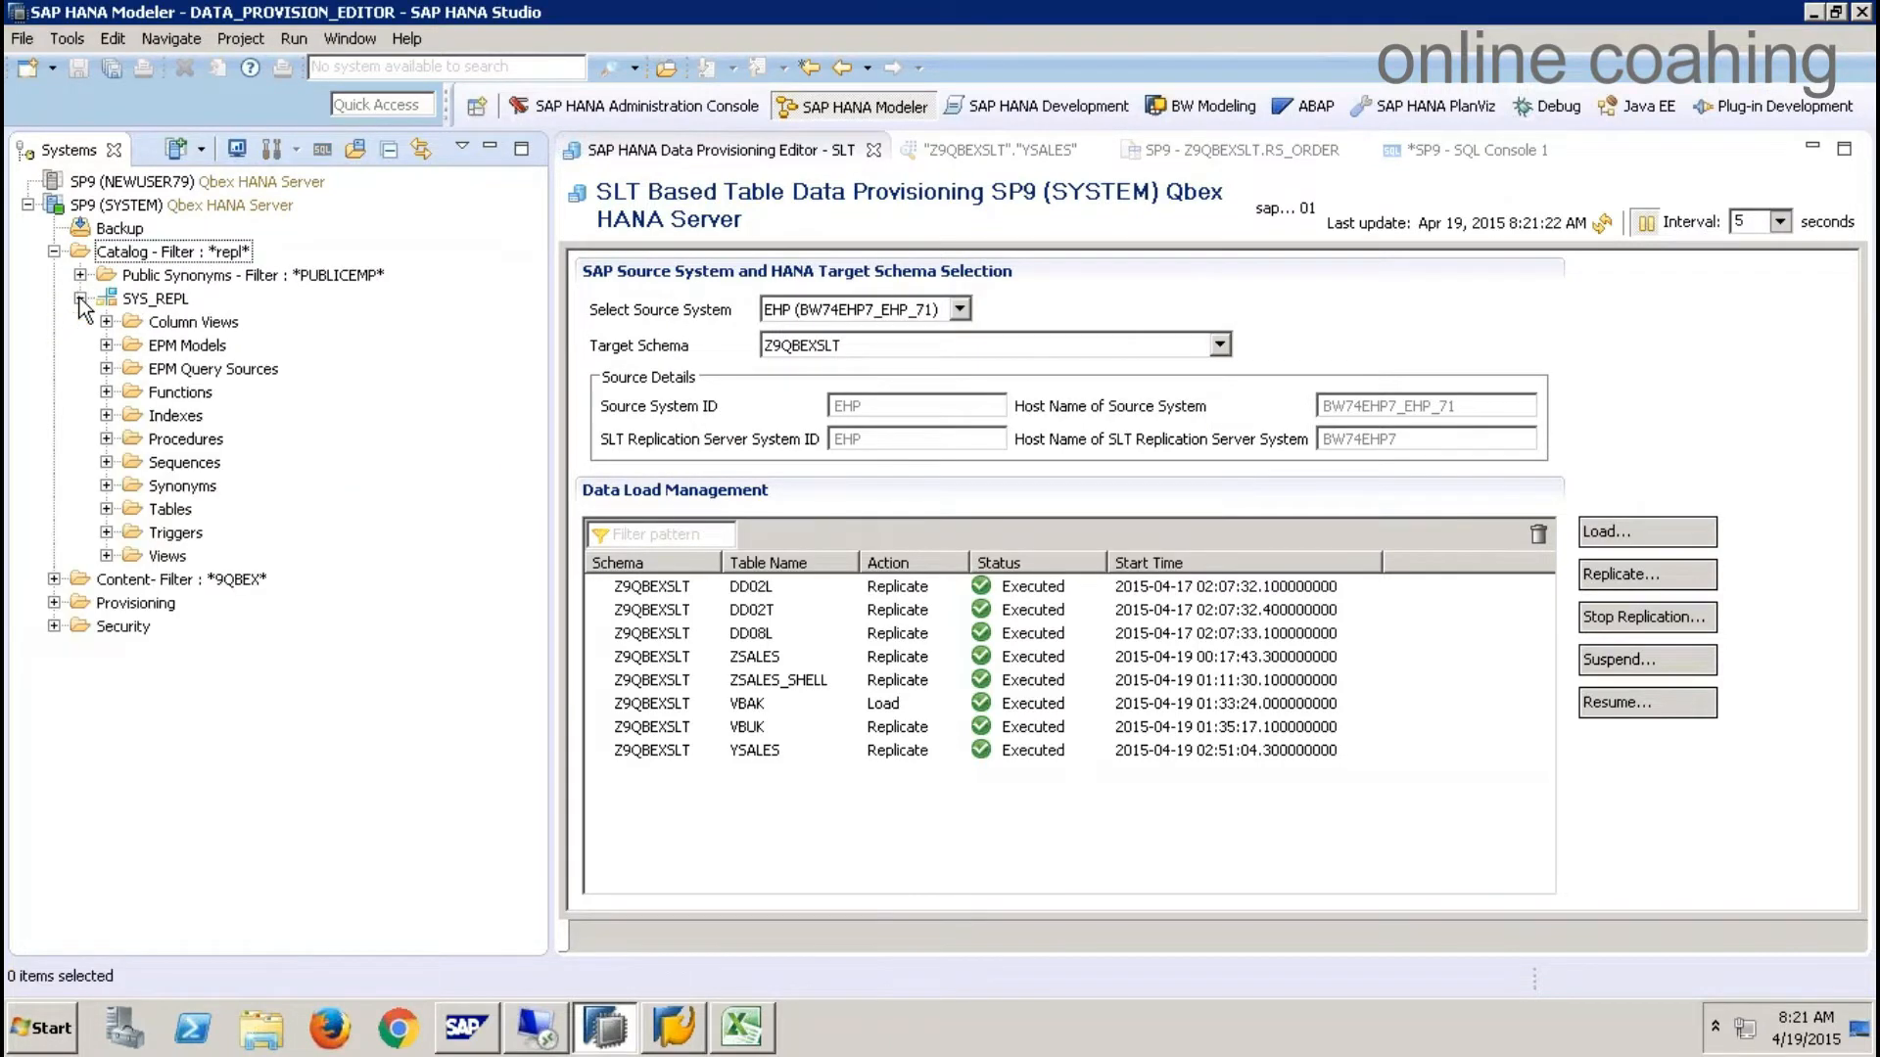
left_click(105, 509)
left_click(224, 538)
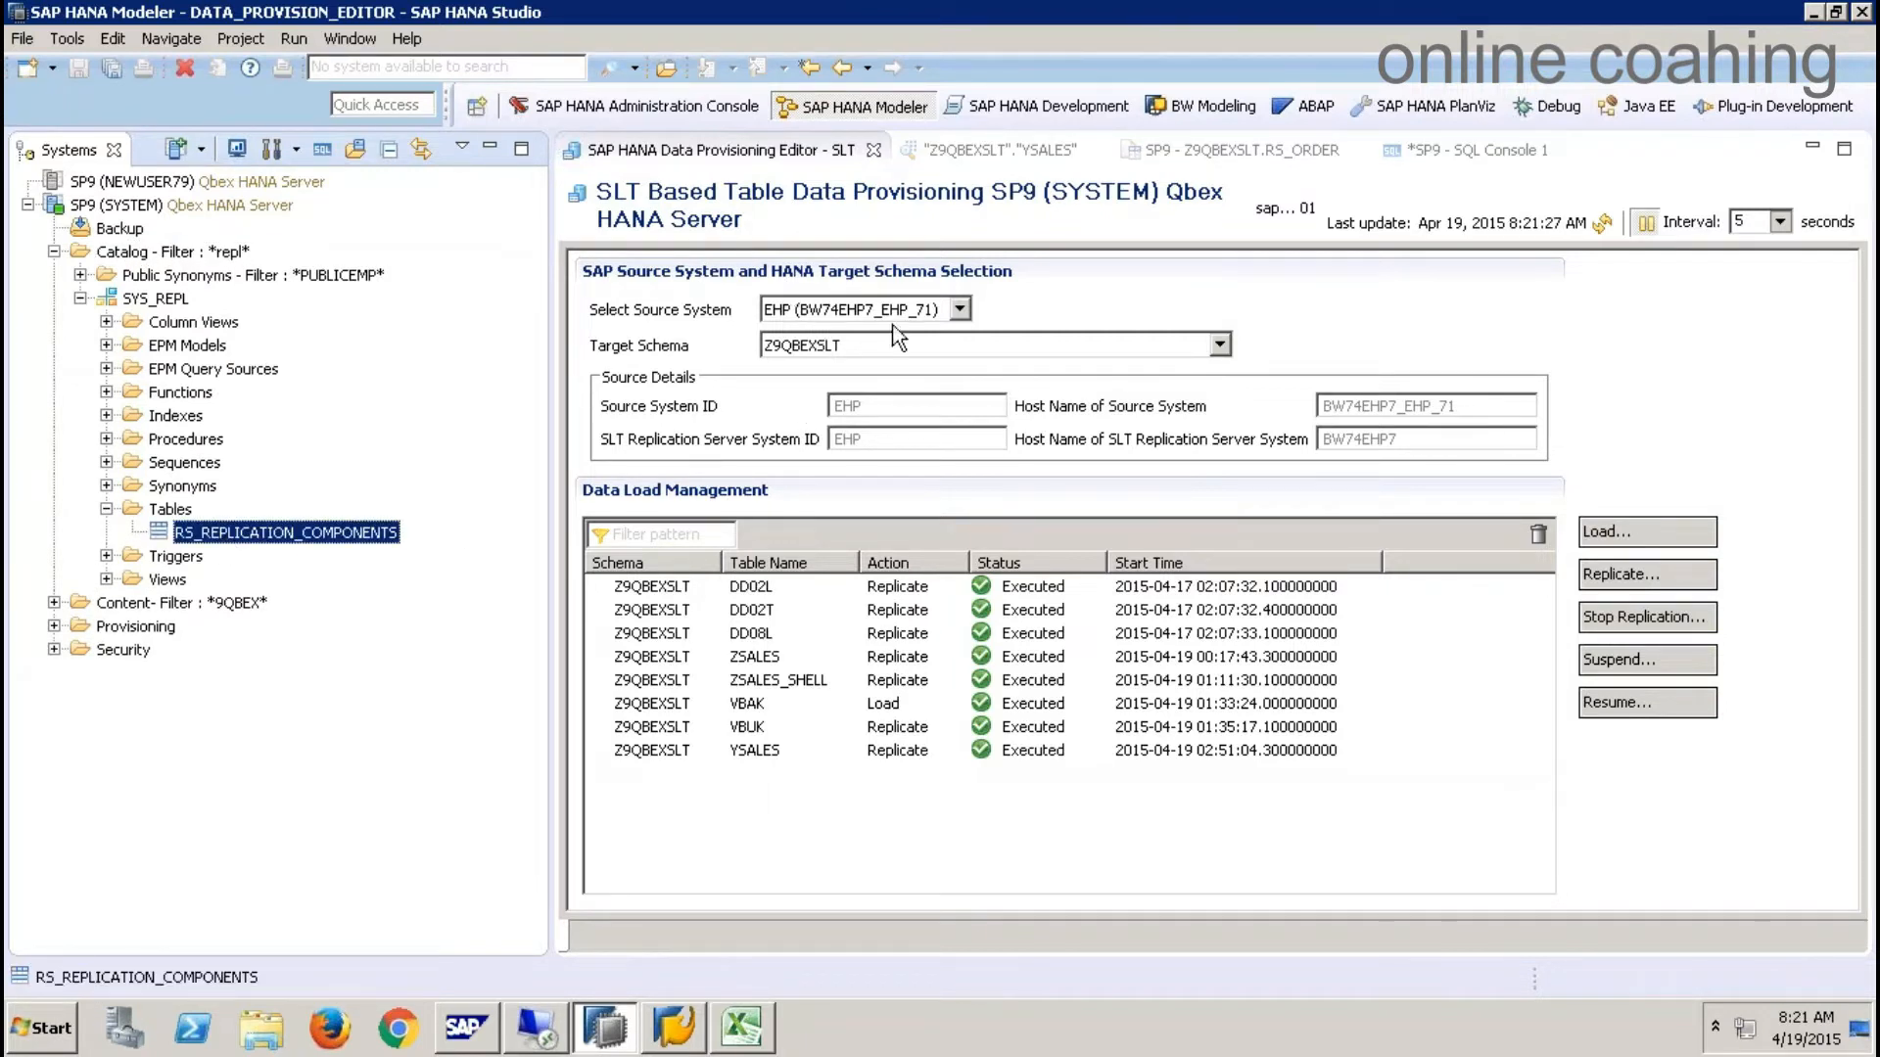
left_click(826, 312)
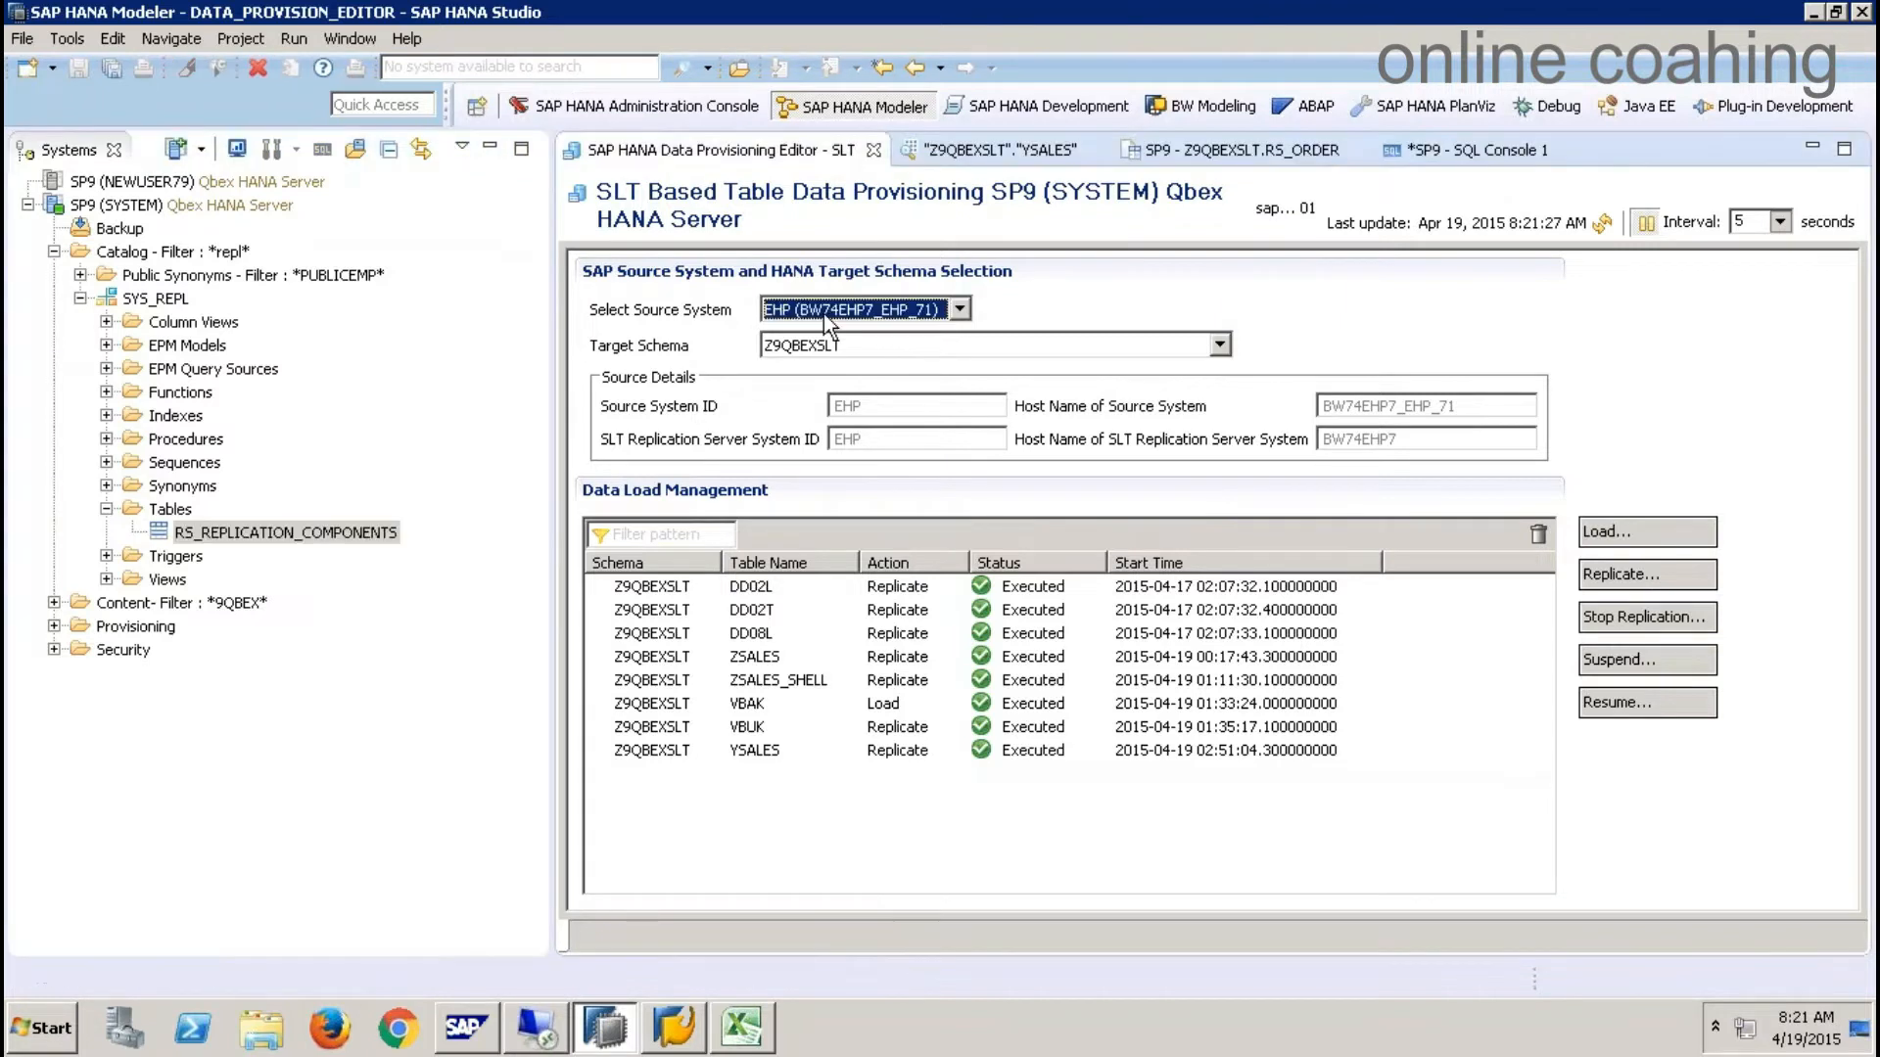
right_click(355, 537)
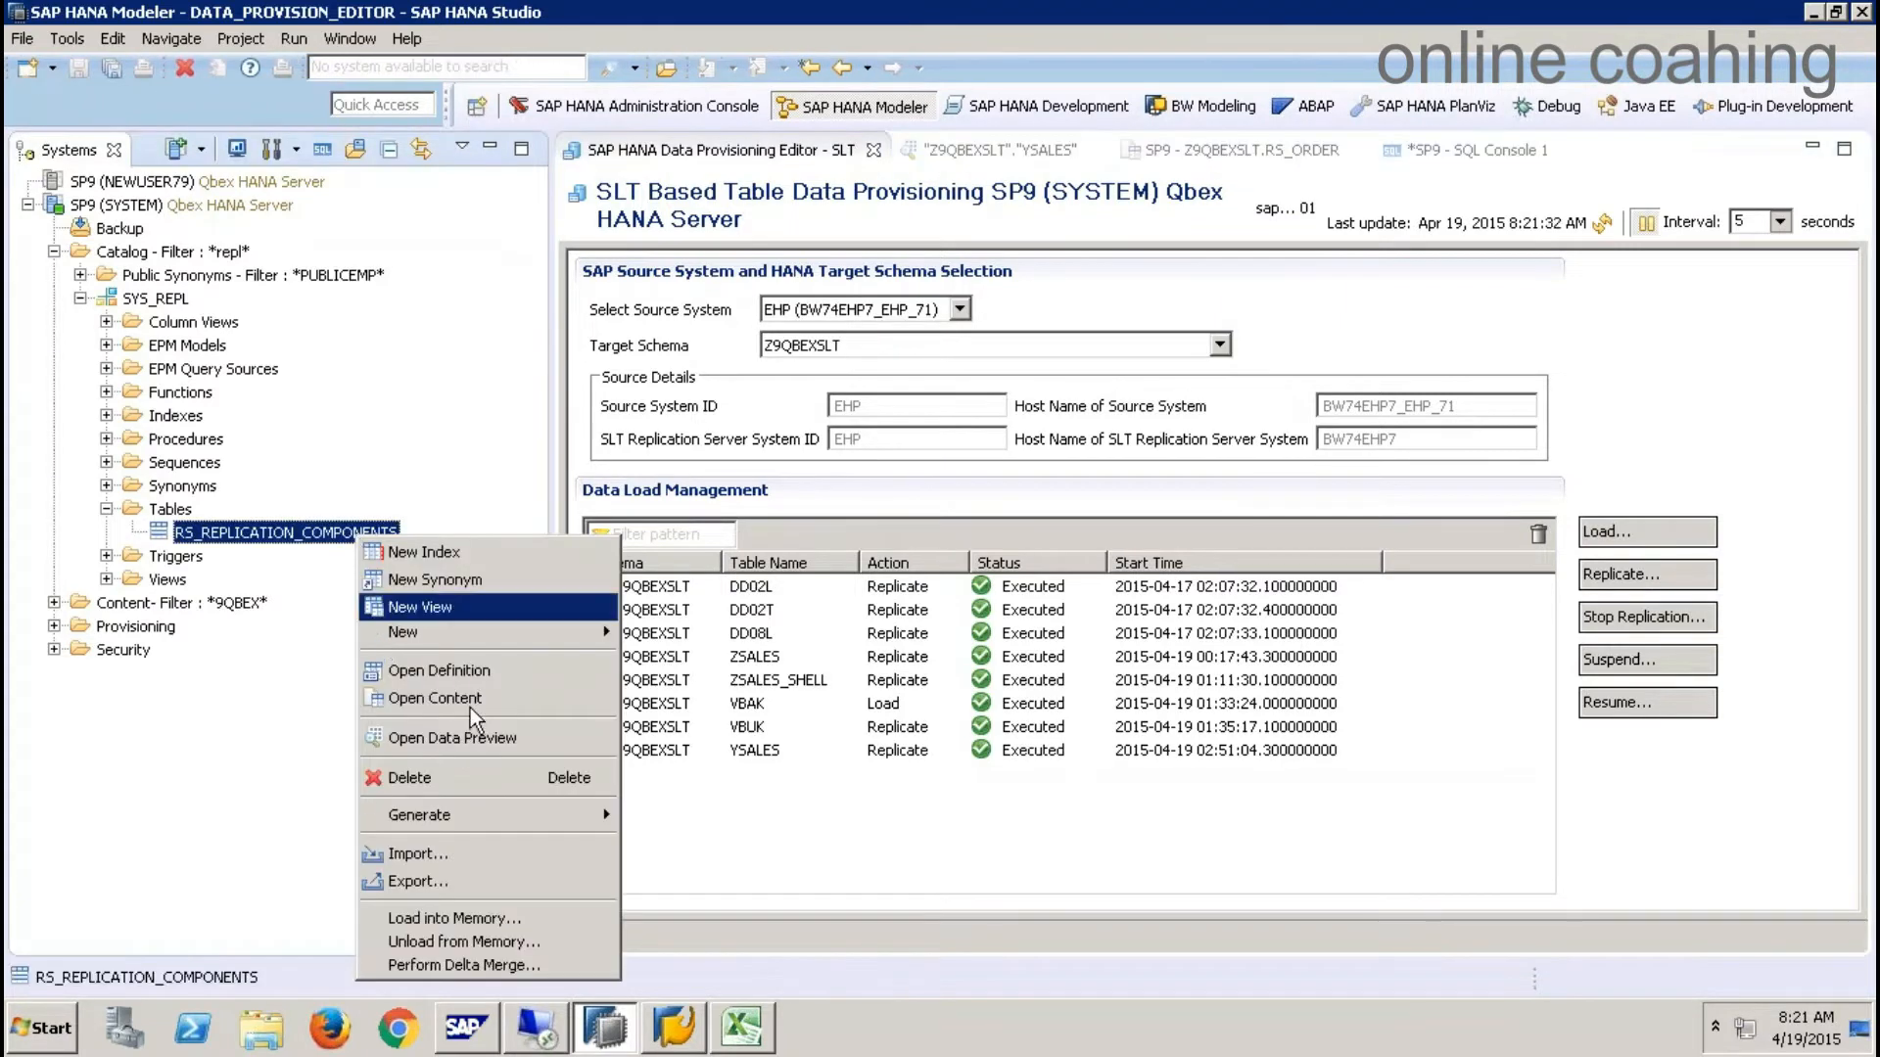
left_click(474, 699)
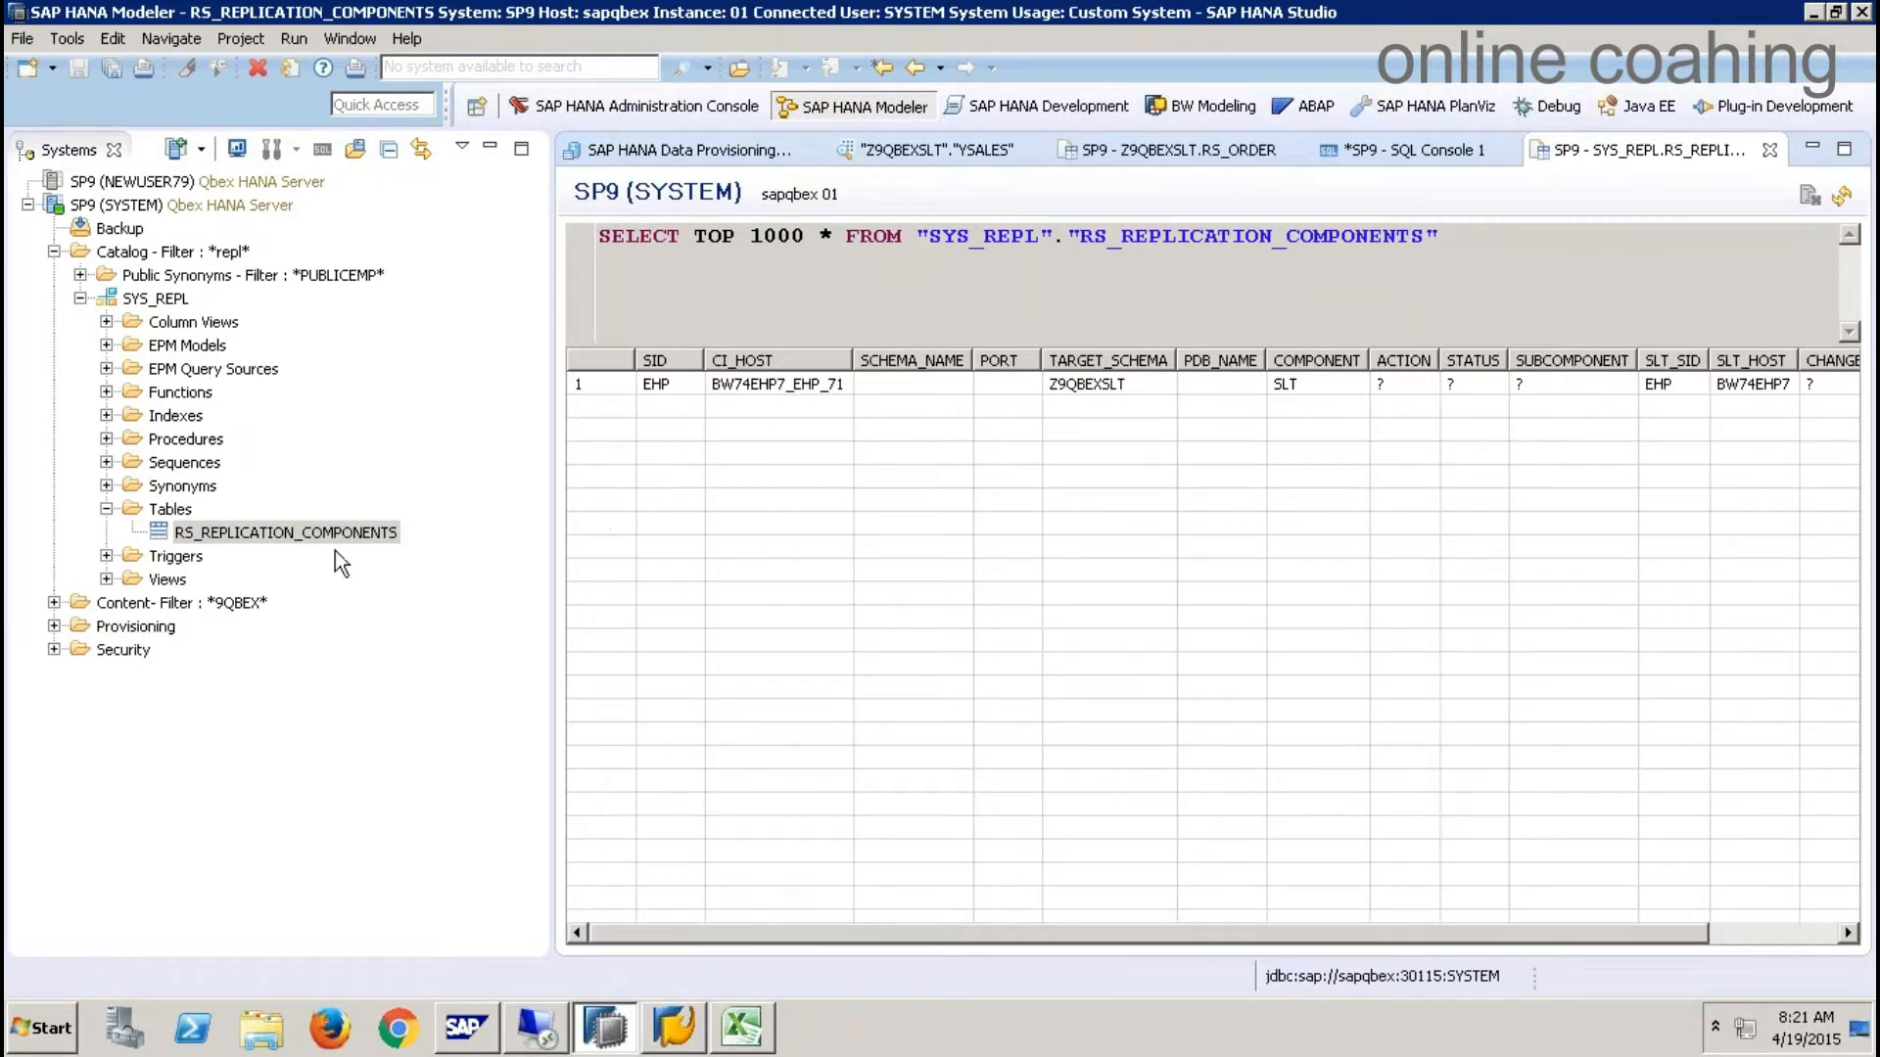
left_click(752, 159)
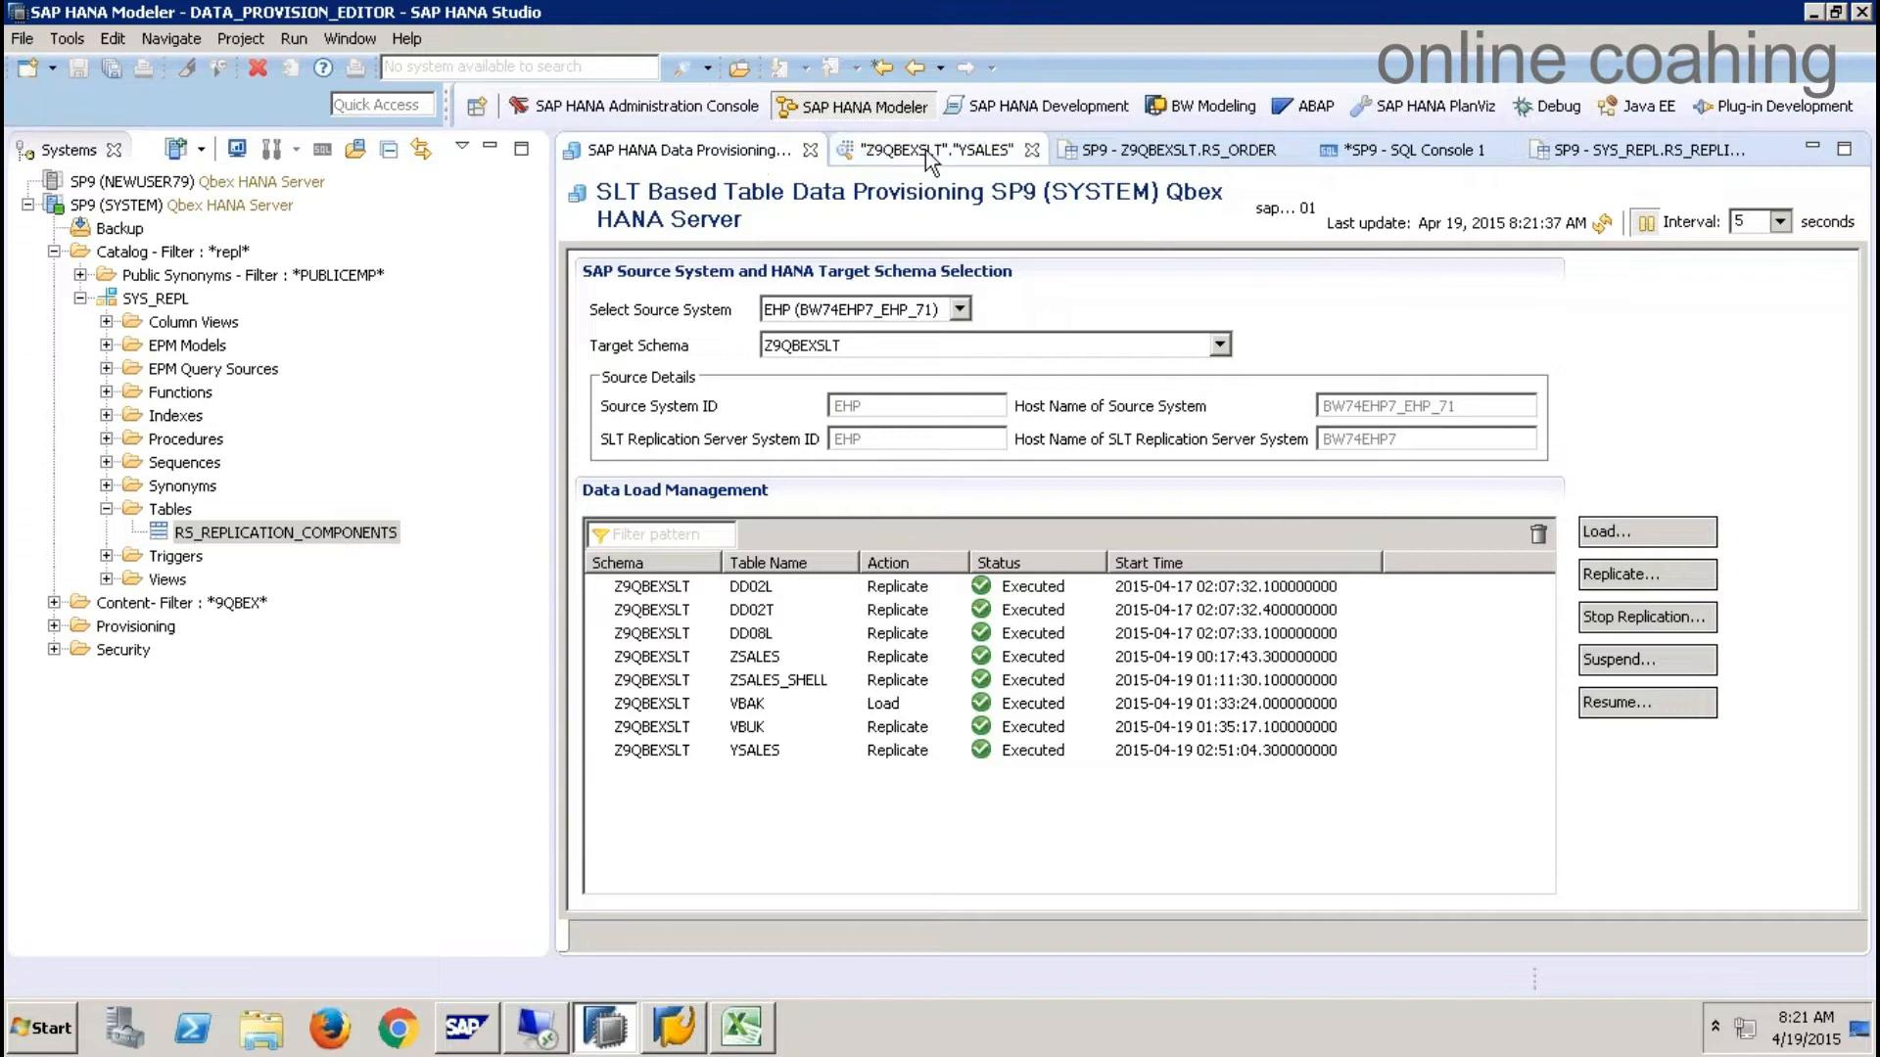
left_click(1576, 158)
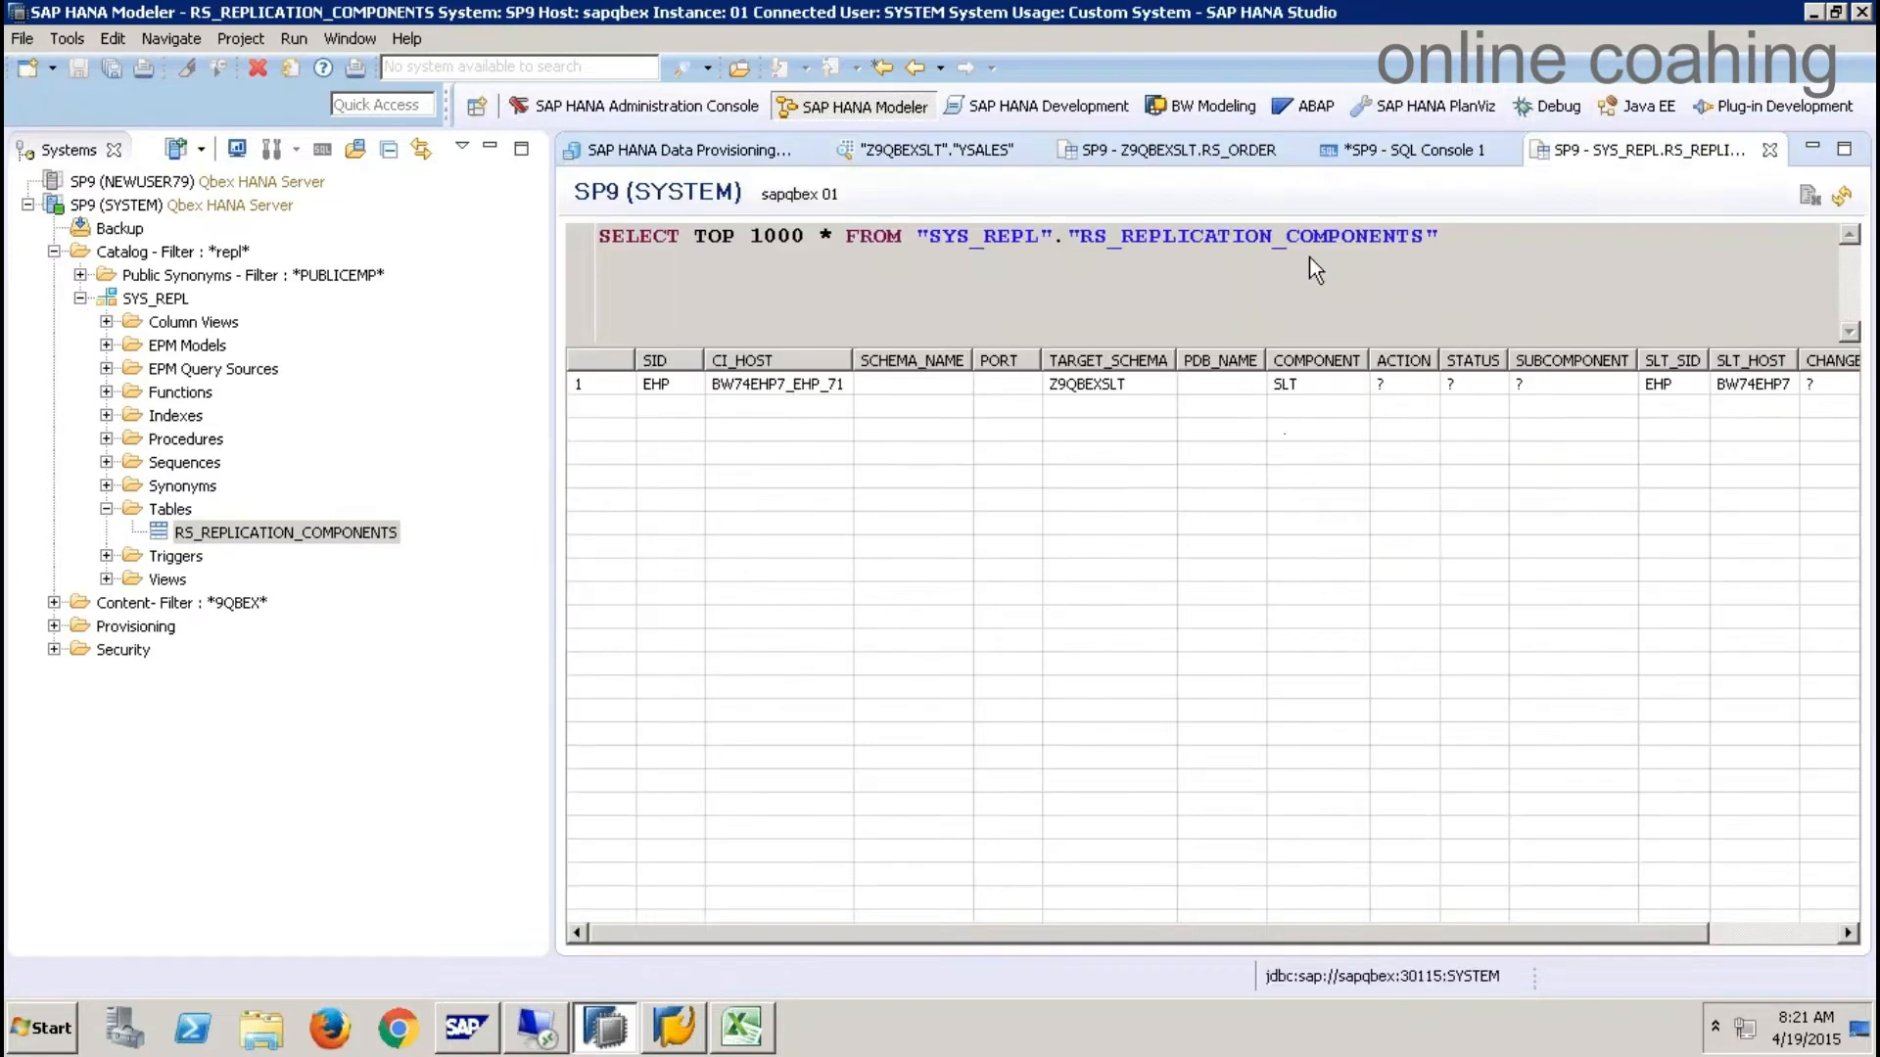
right_click(352, 538)
left_click(392, 665)
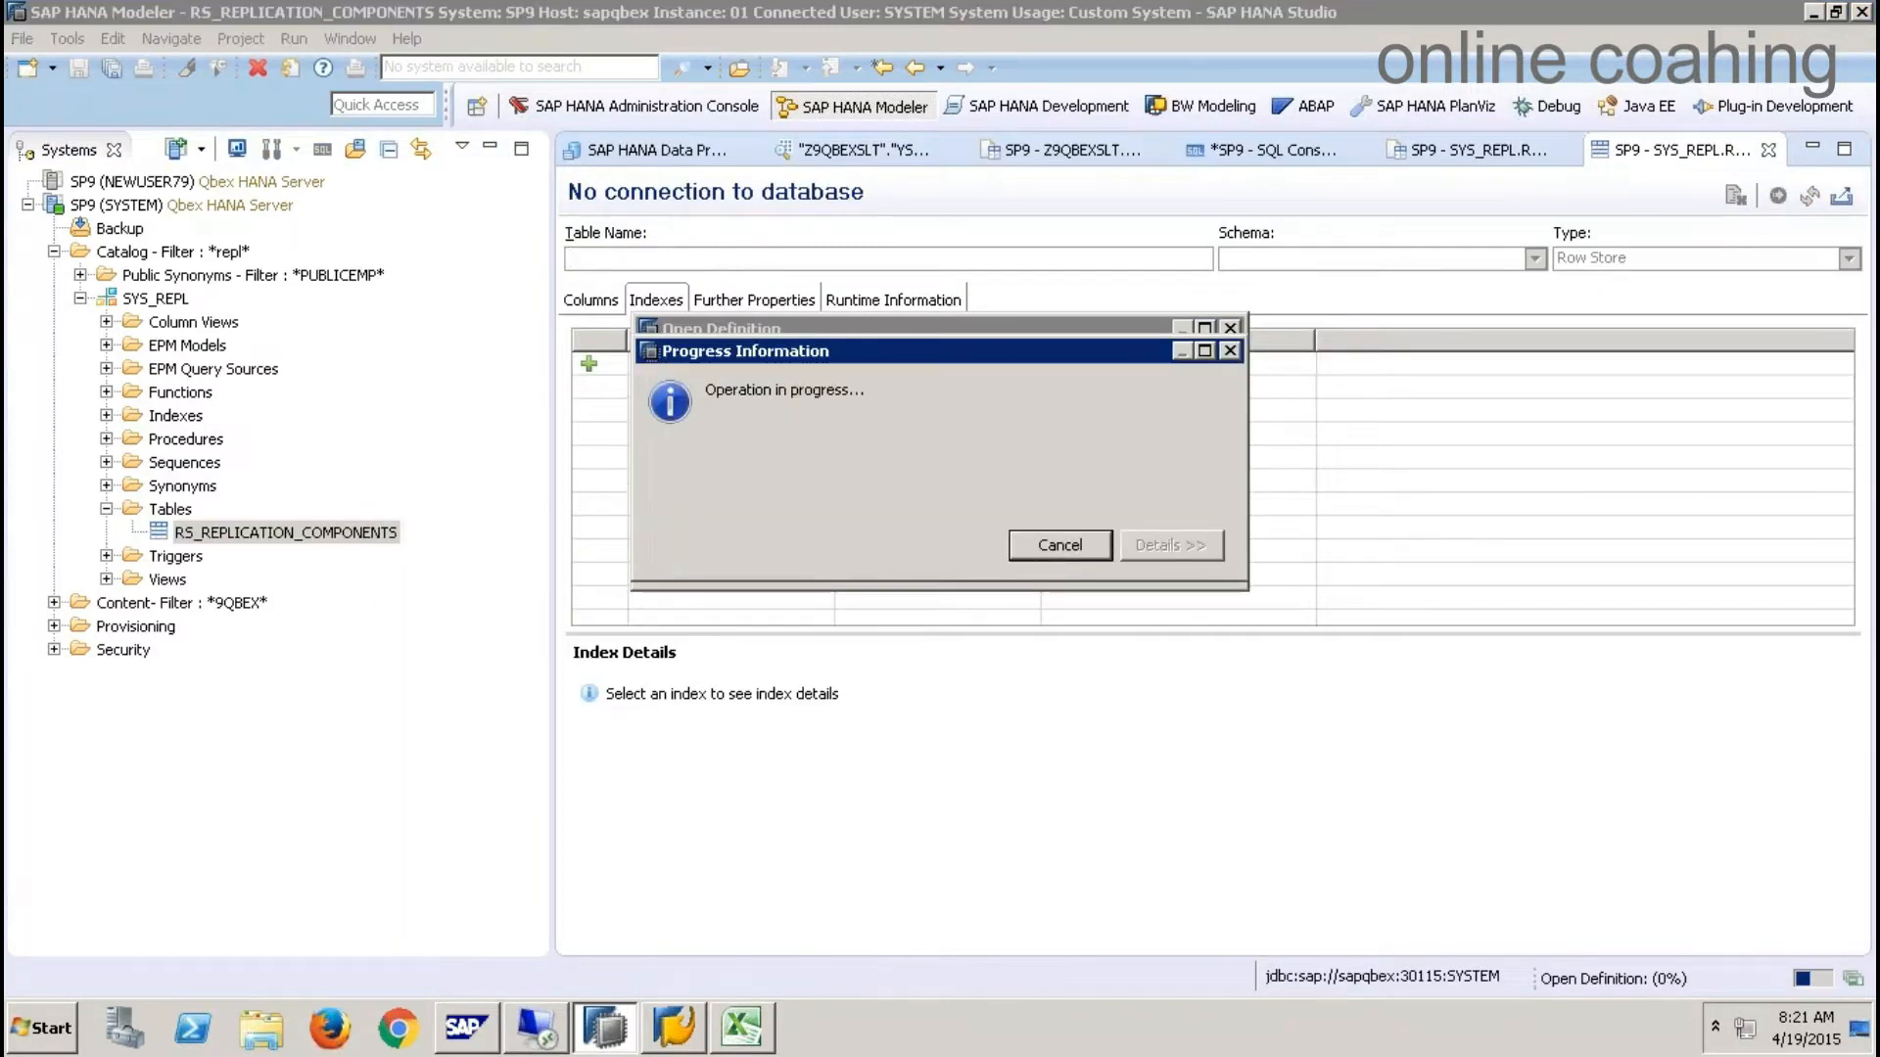
left_click(335, 546)
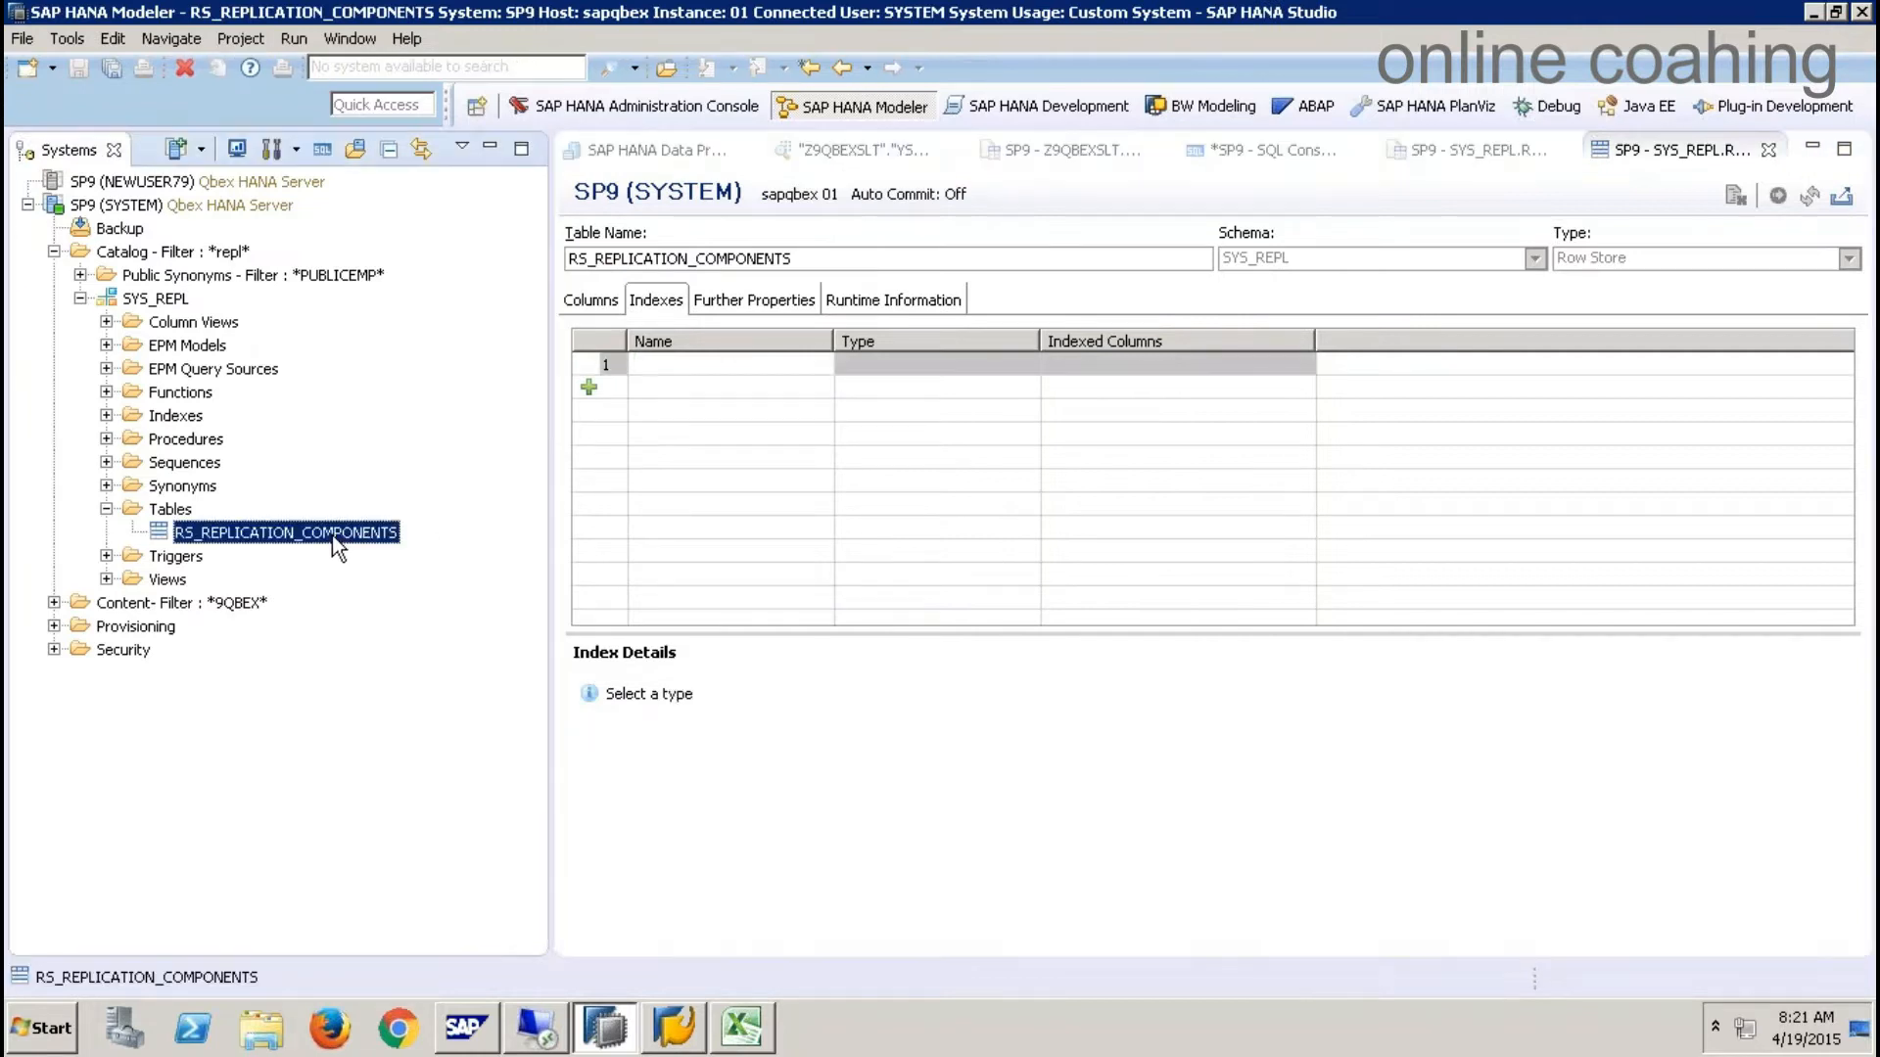
- Delete all rows of the RS_REPLICATION_COMPONENTS table while keeping the table itself
right_click(334, 540)
left_click(419, 783)
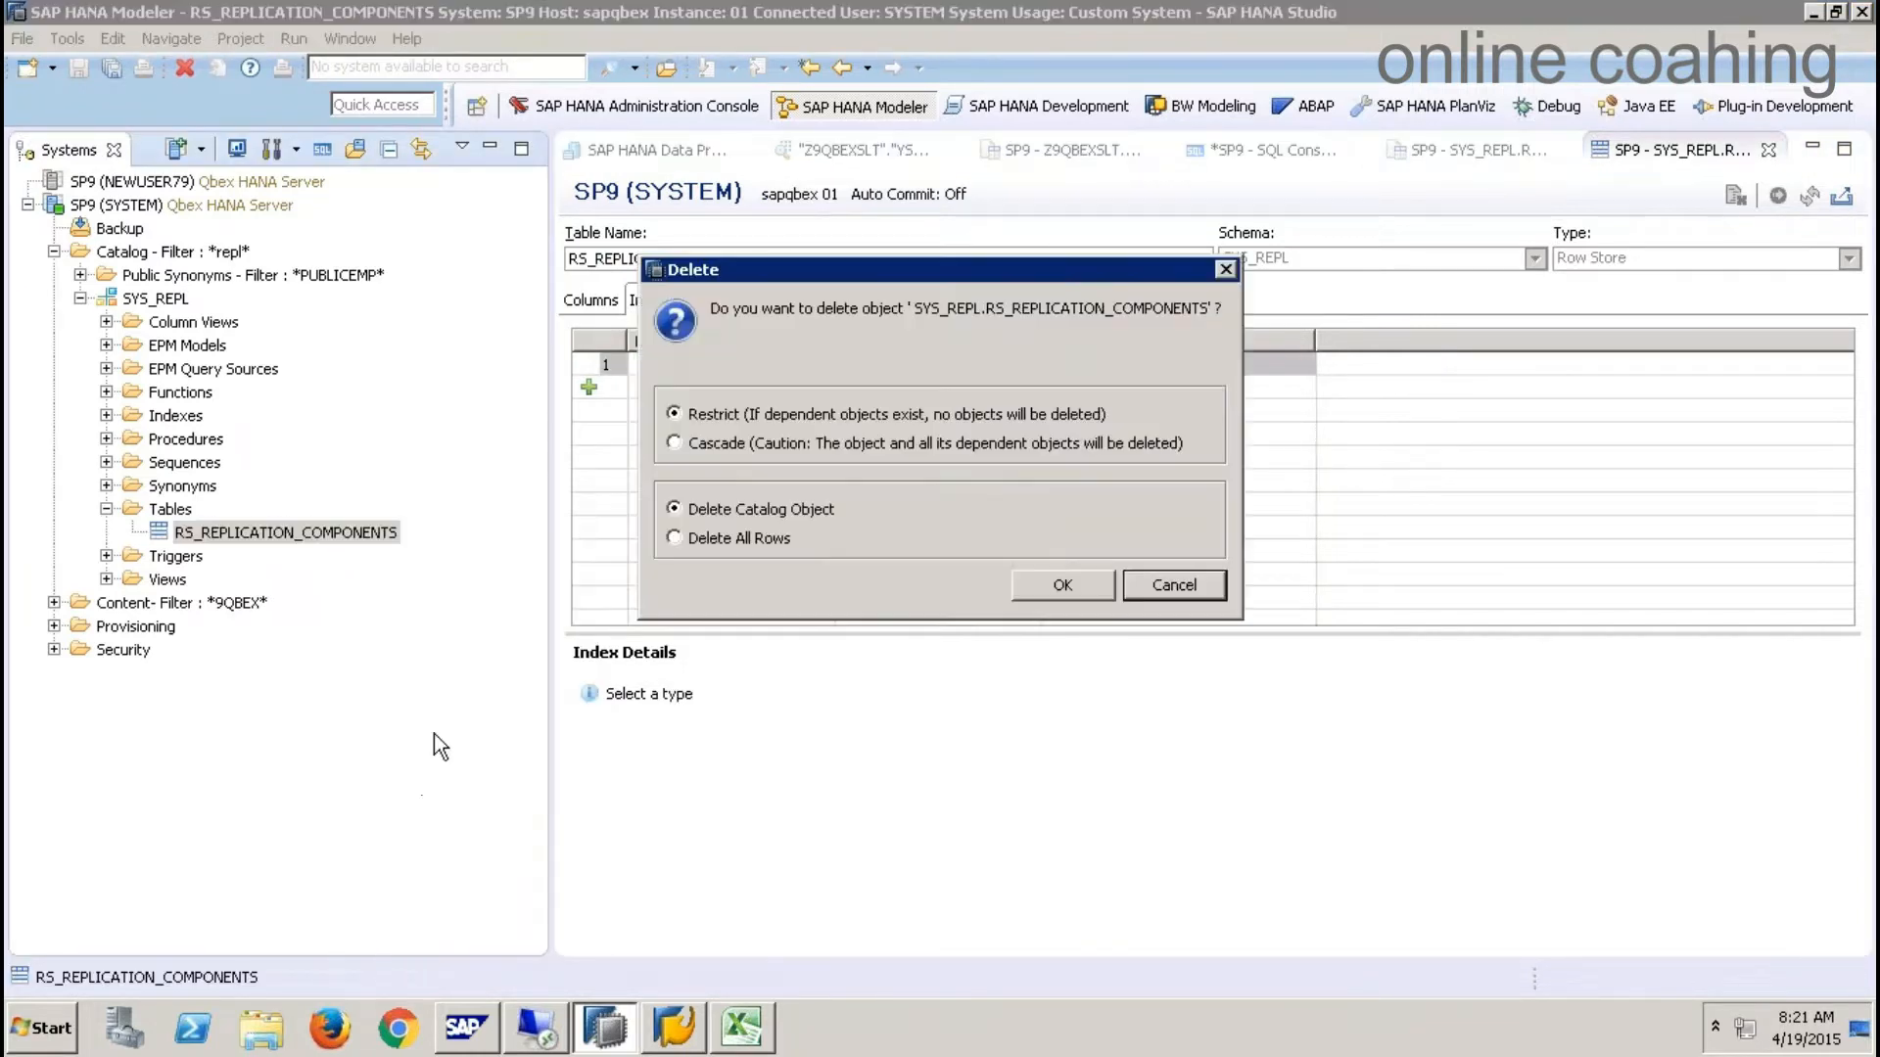
left_click(736, 538)
left_click(1062, 584)
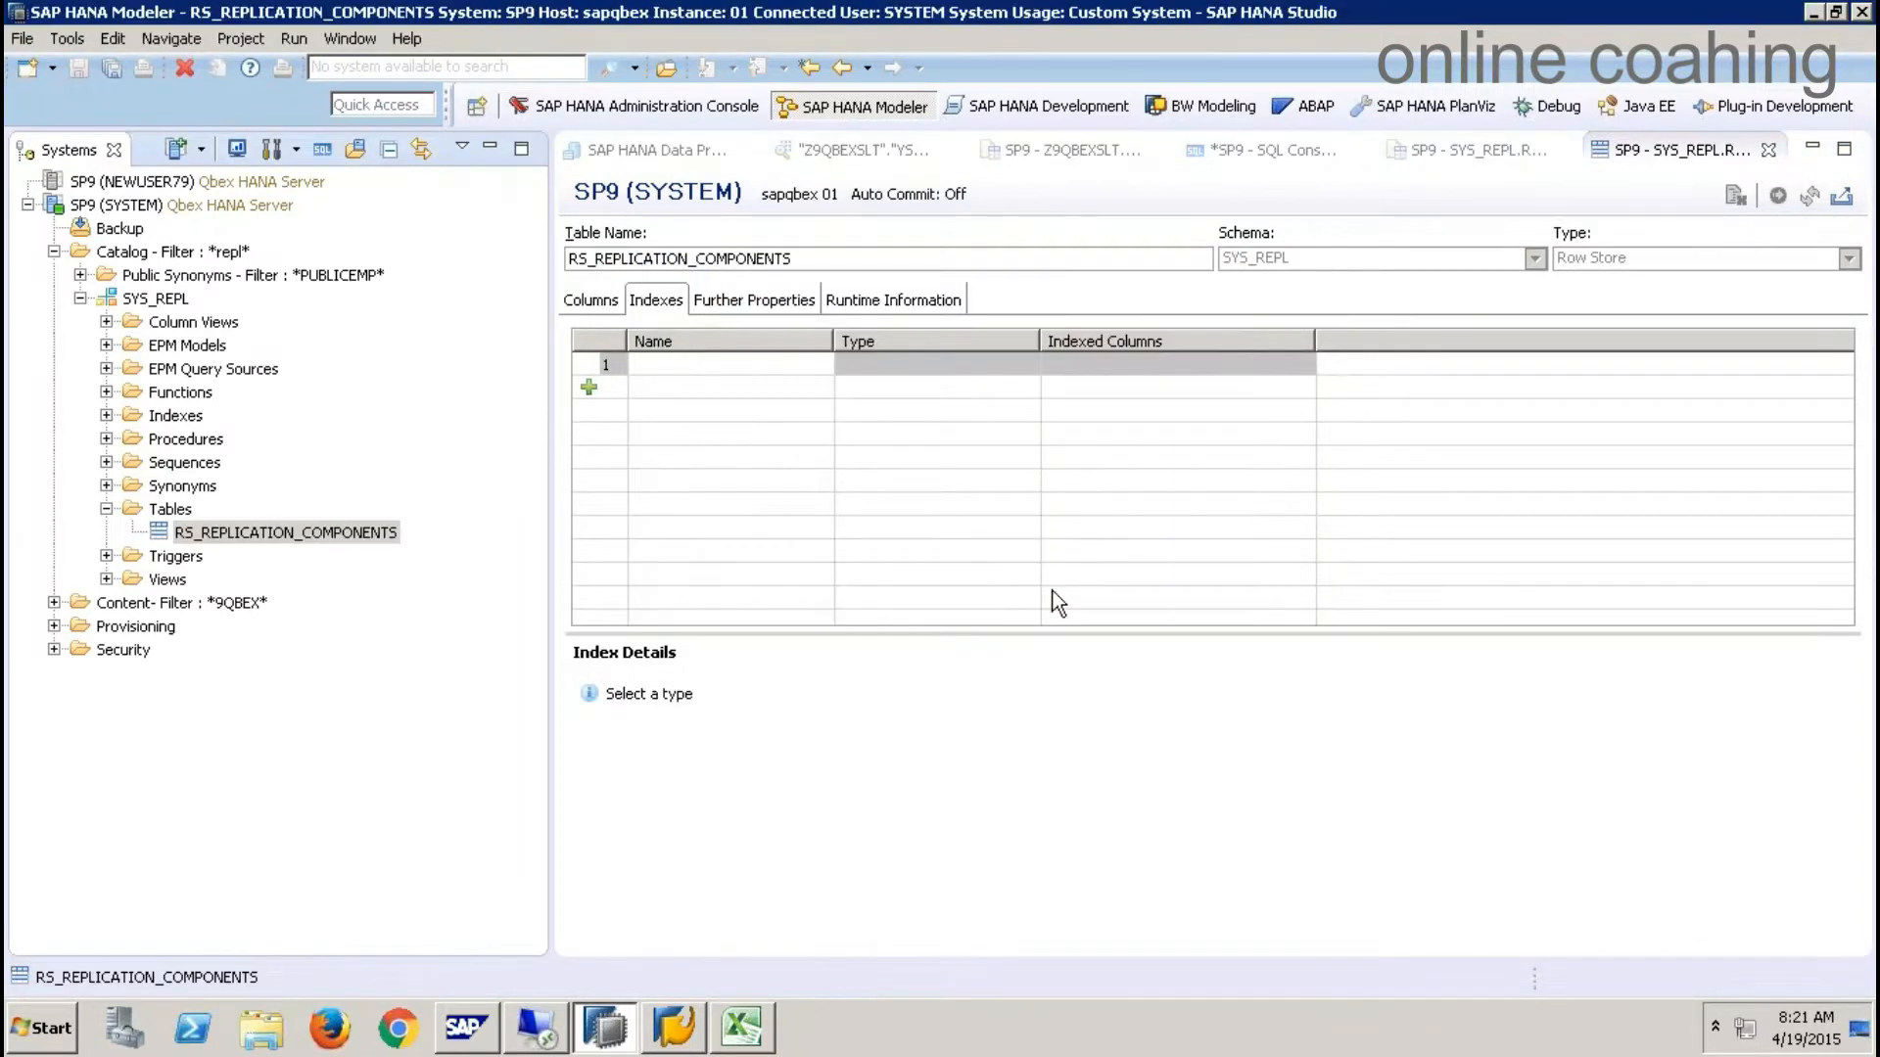
- Reopen the content of RS_REPLICATION_COMPONENTS to check its rows, and close it along with the SLT data provisioning editor
left_click(1763, 149)
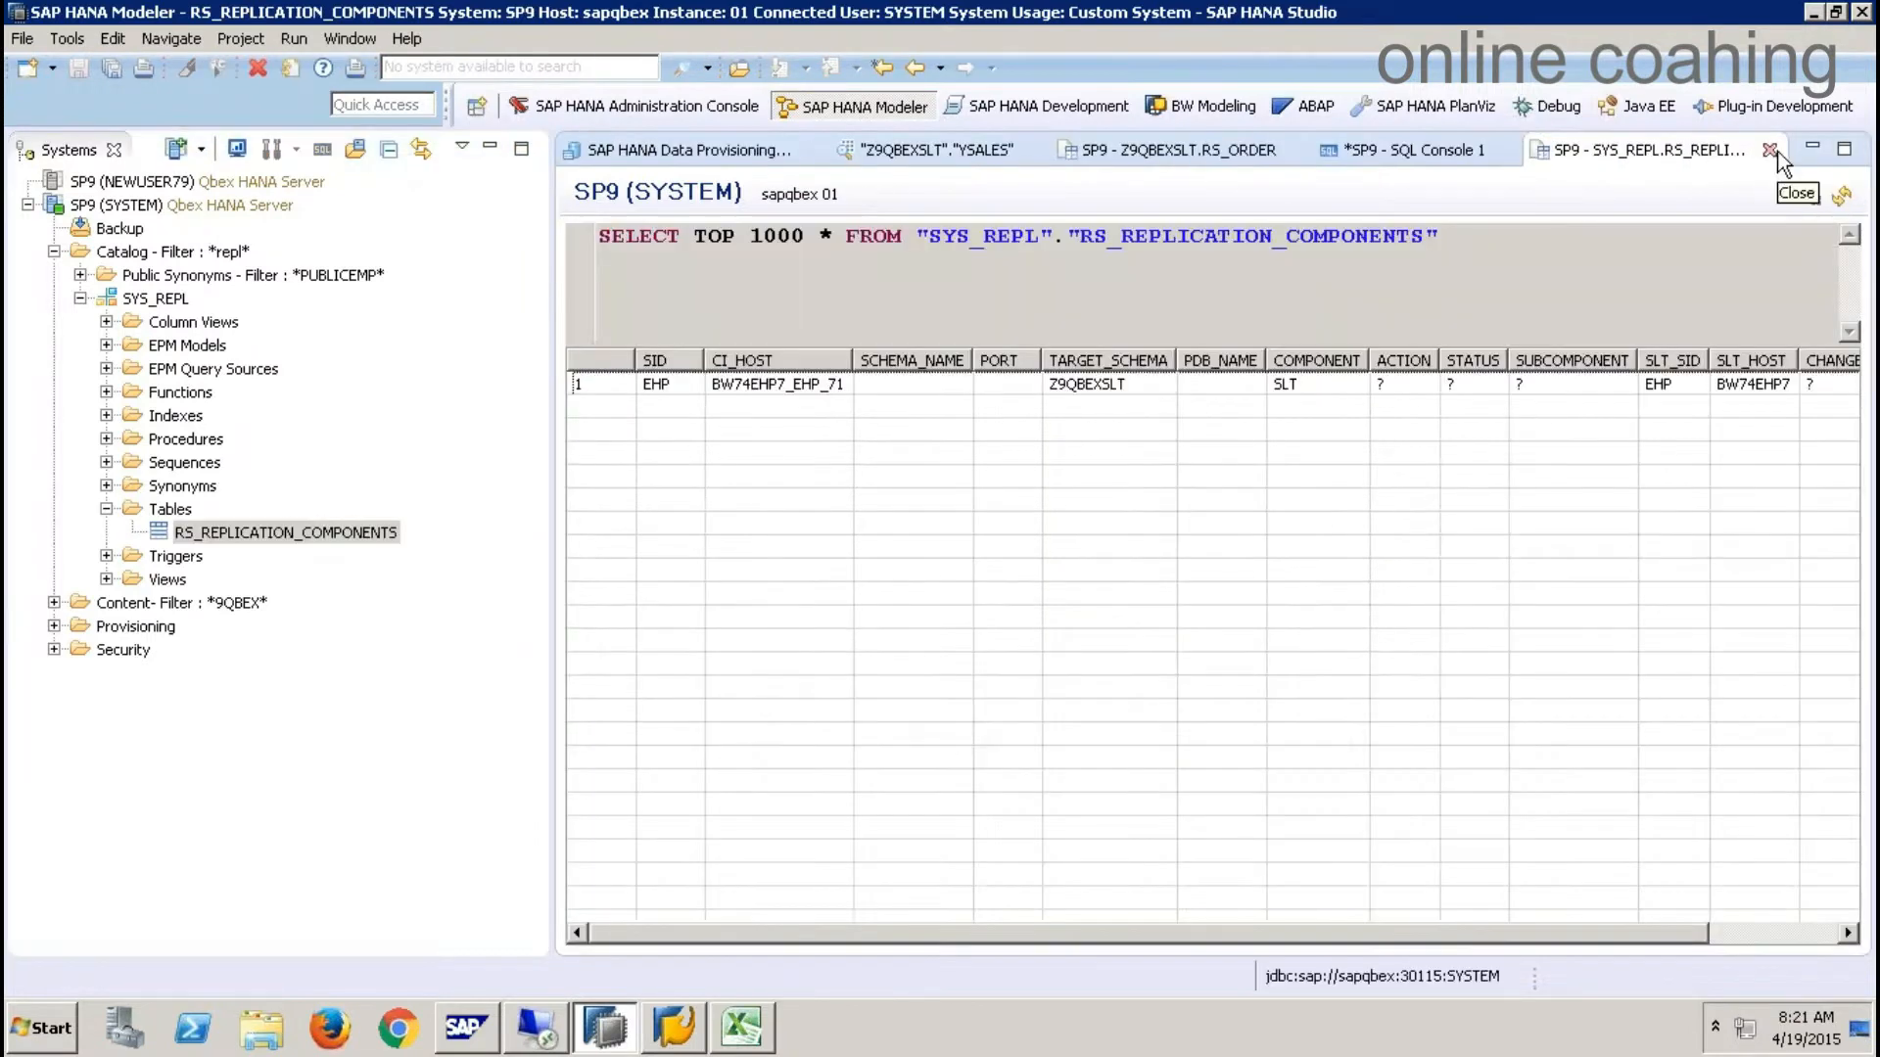
left_click(1766, 151)
right_click(354, 529)
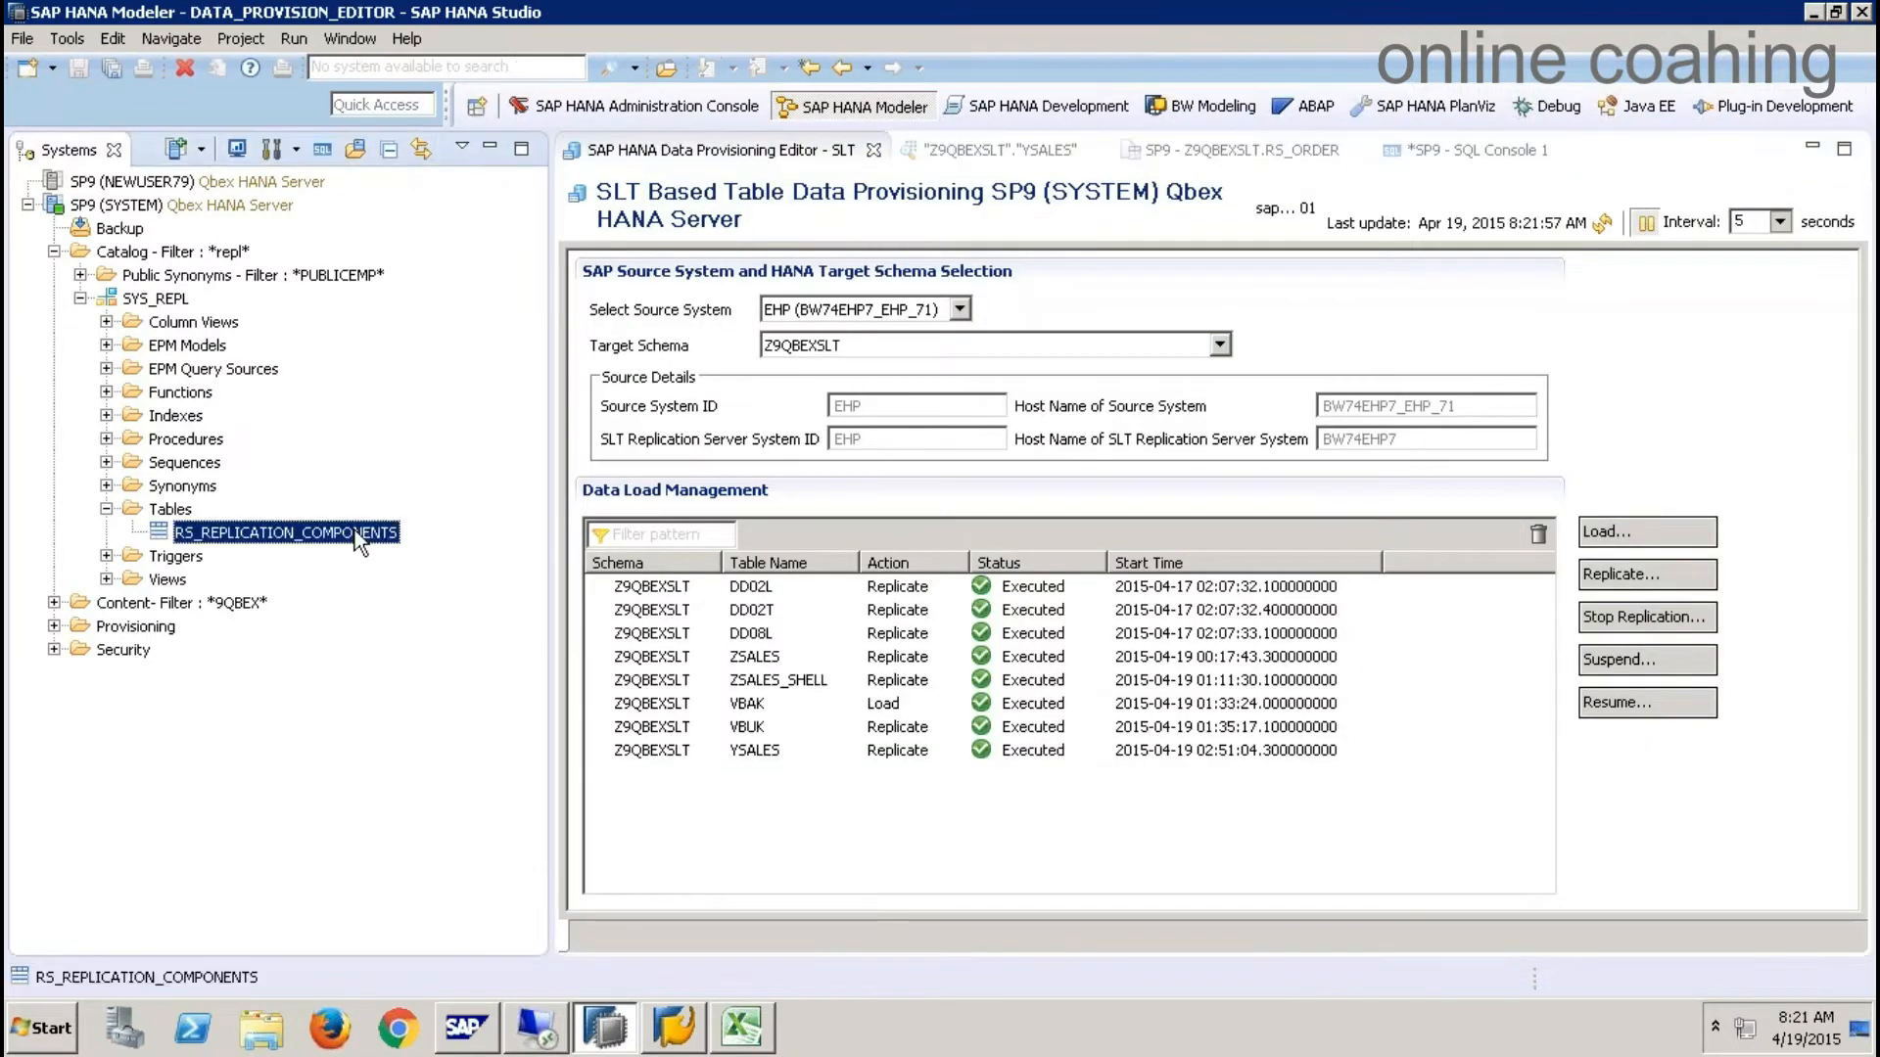
left_click(458, 693)
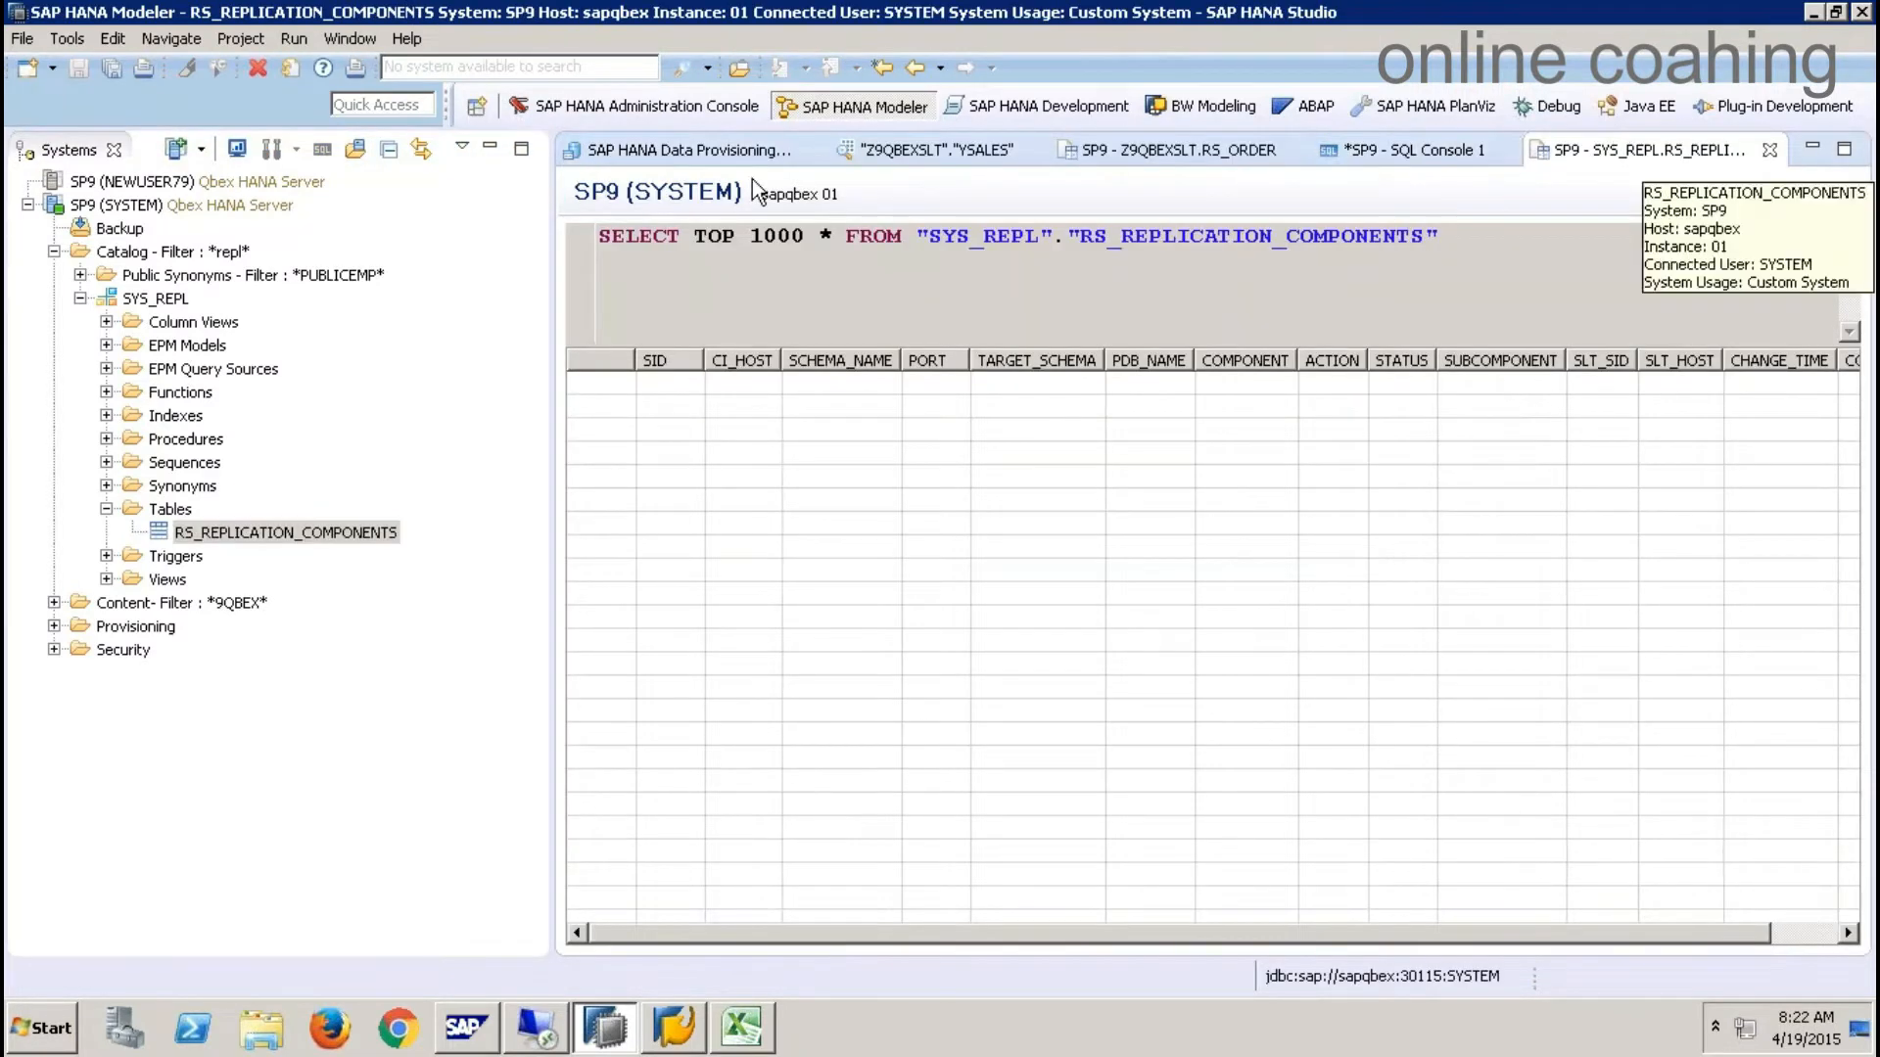
left_click(1768, 151)
left_click(884, 150)
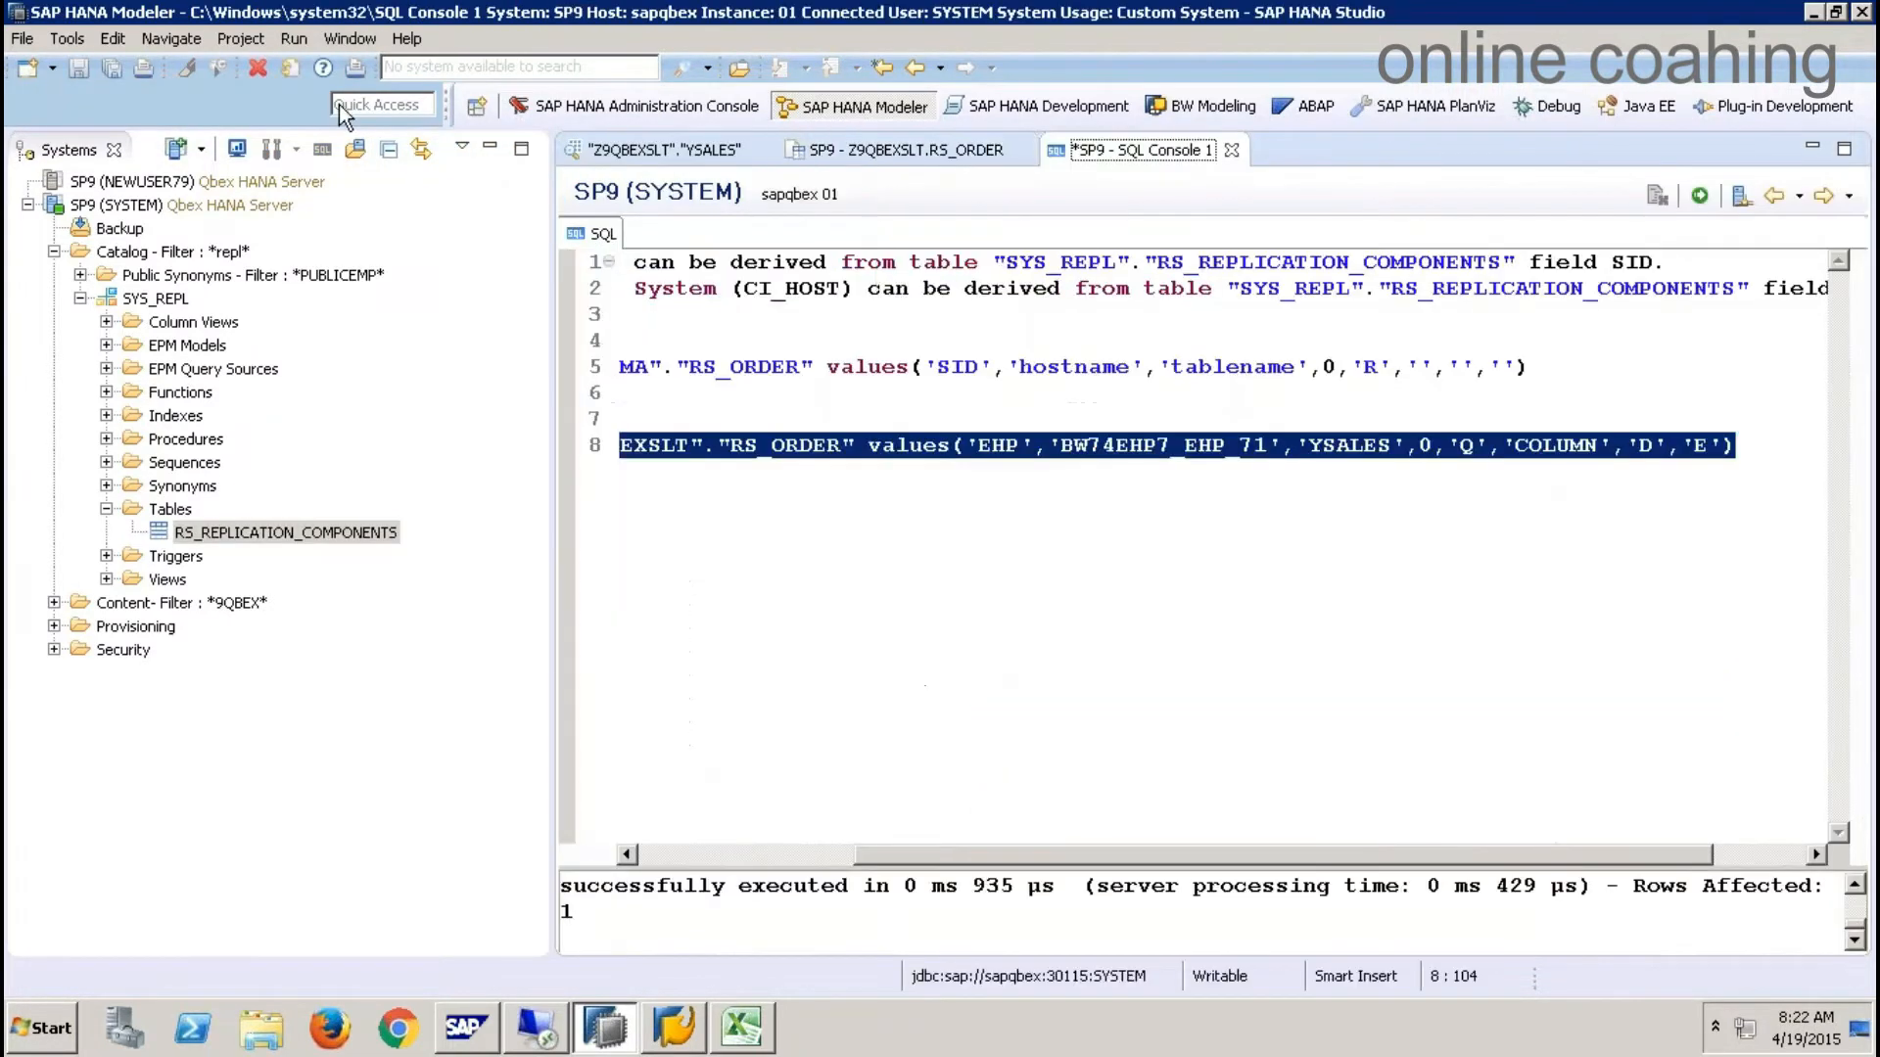
- Open the Quick View of the SAP HANA Modeler
left_click(295, 38)
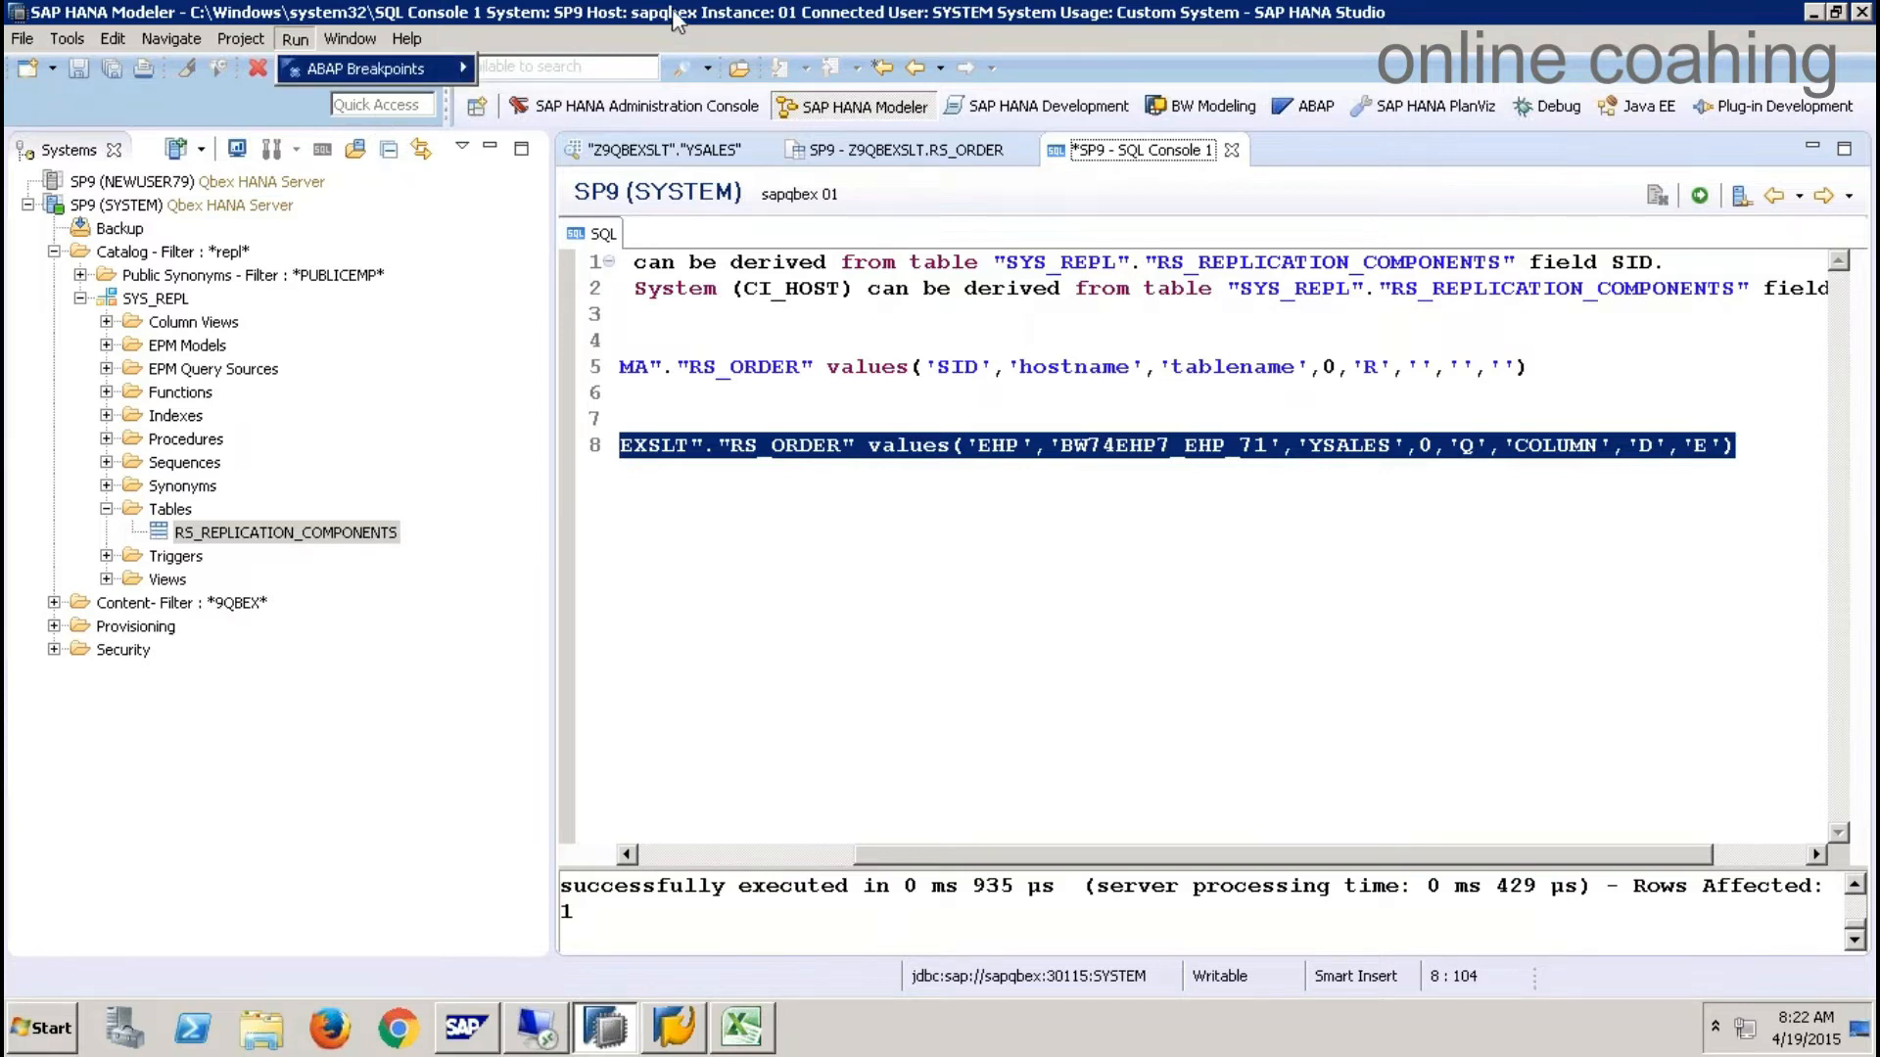
mouse_move(468, 67)
left_click(406, 44)
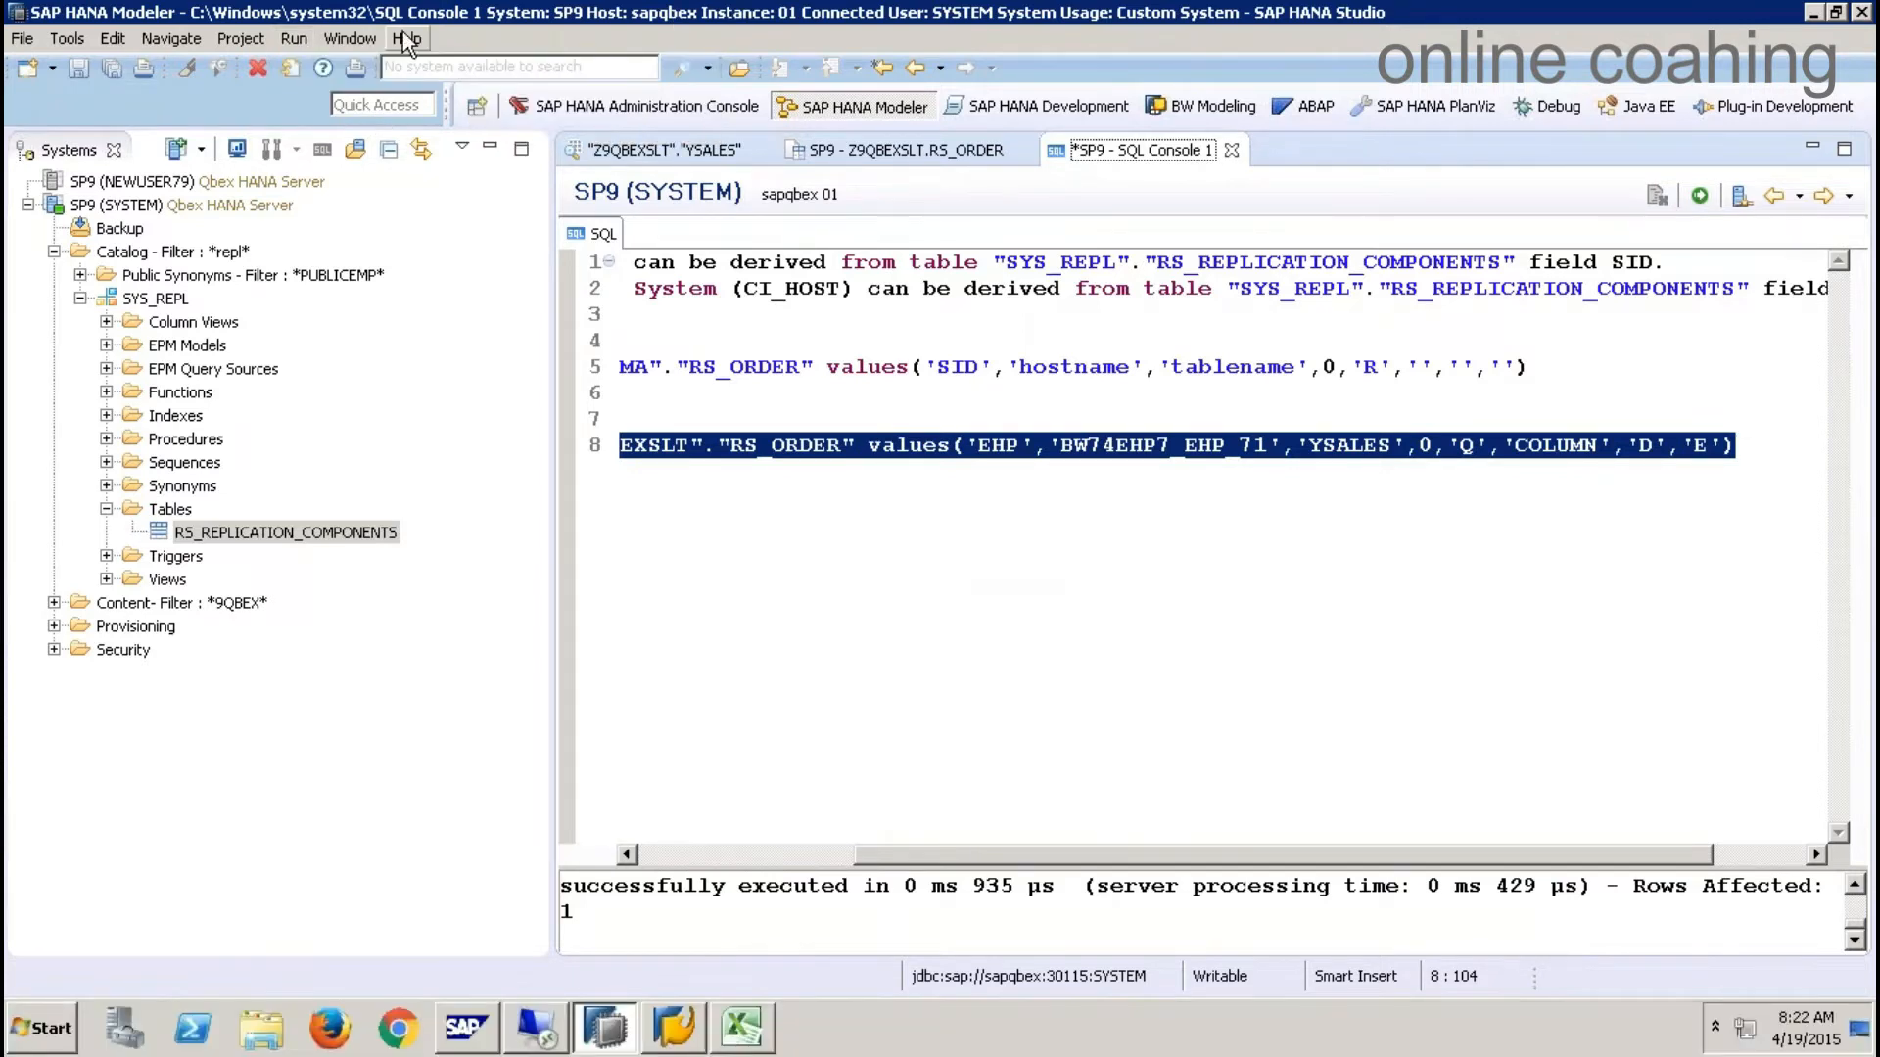
left_click(409, 39)
left_click(453, 282)
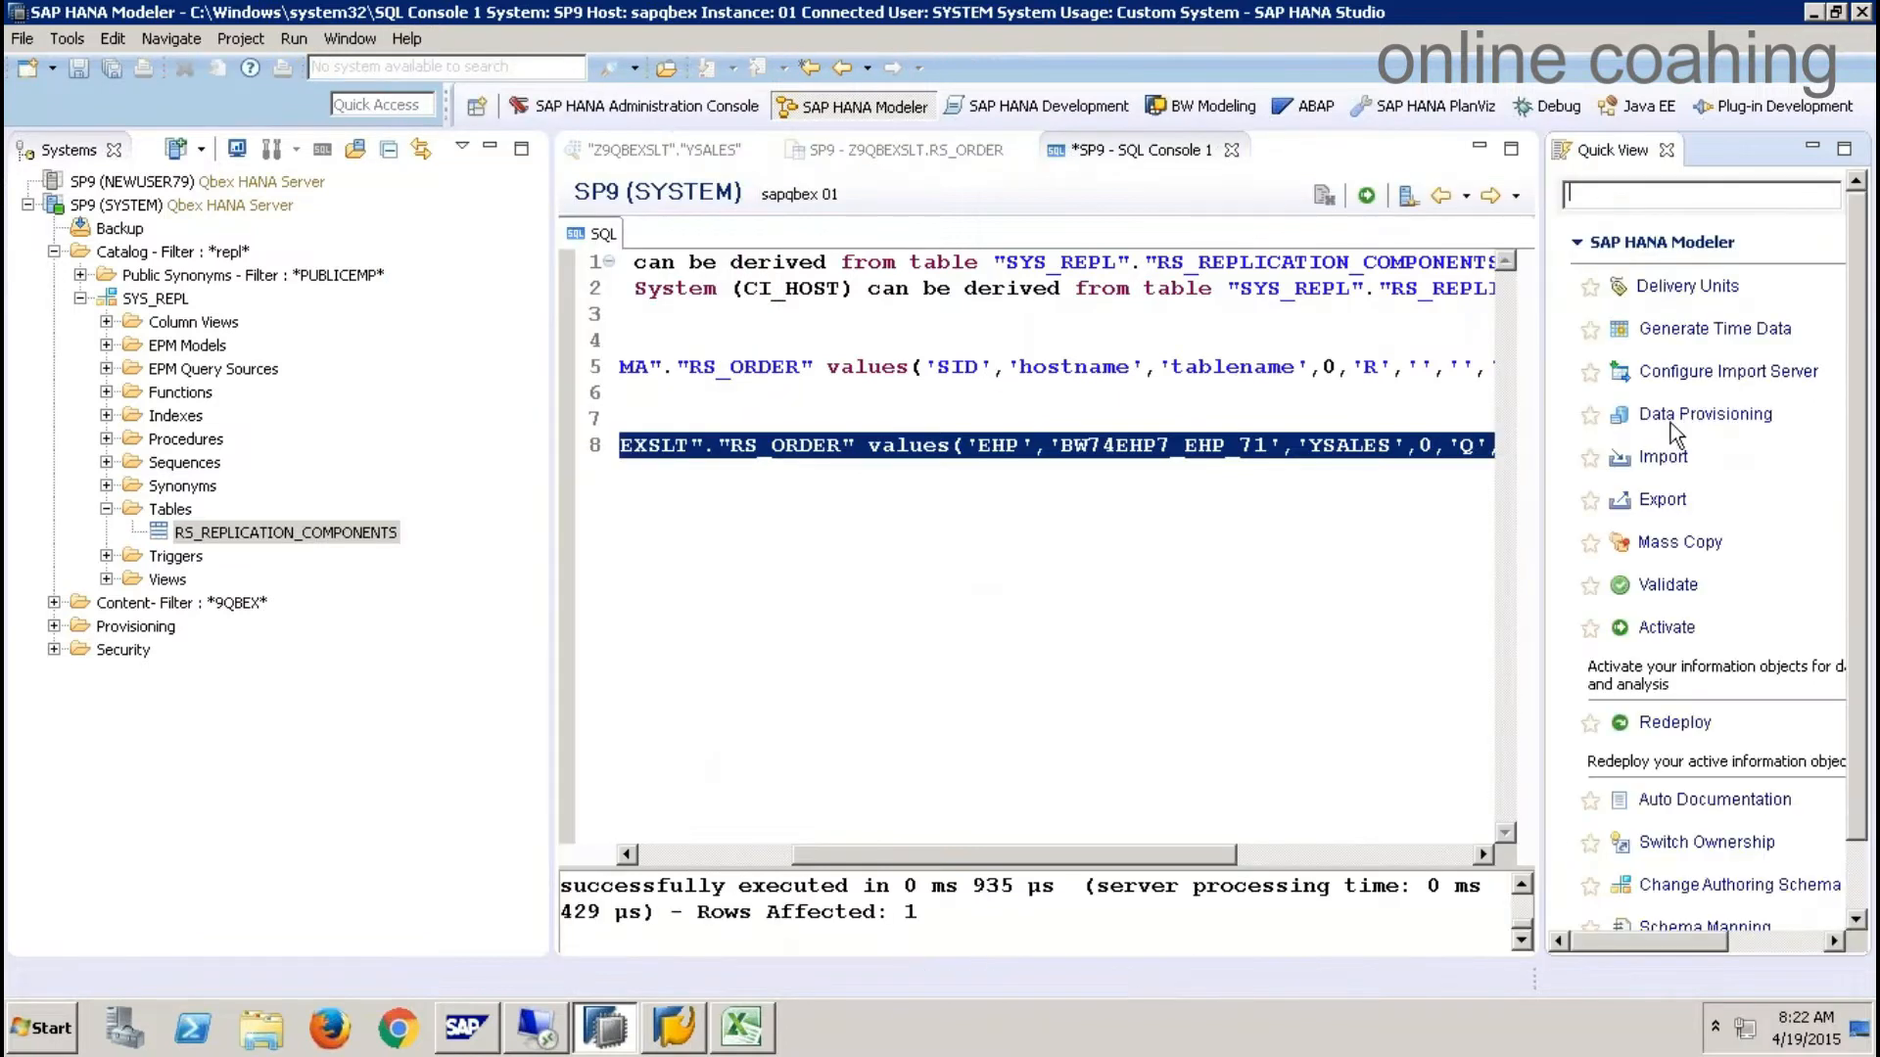
- Try to start data provisioning for the SP9 (SYSTEM) connection, and cancel the system selection
left_click(1674, 416)
left_click(759, 174)
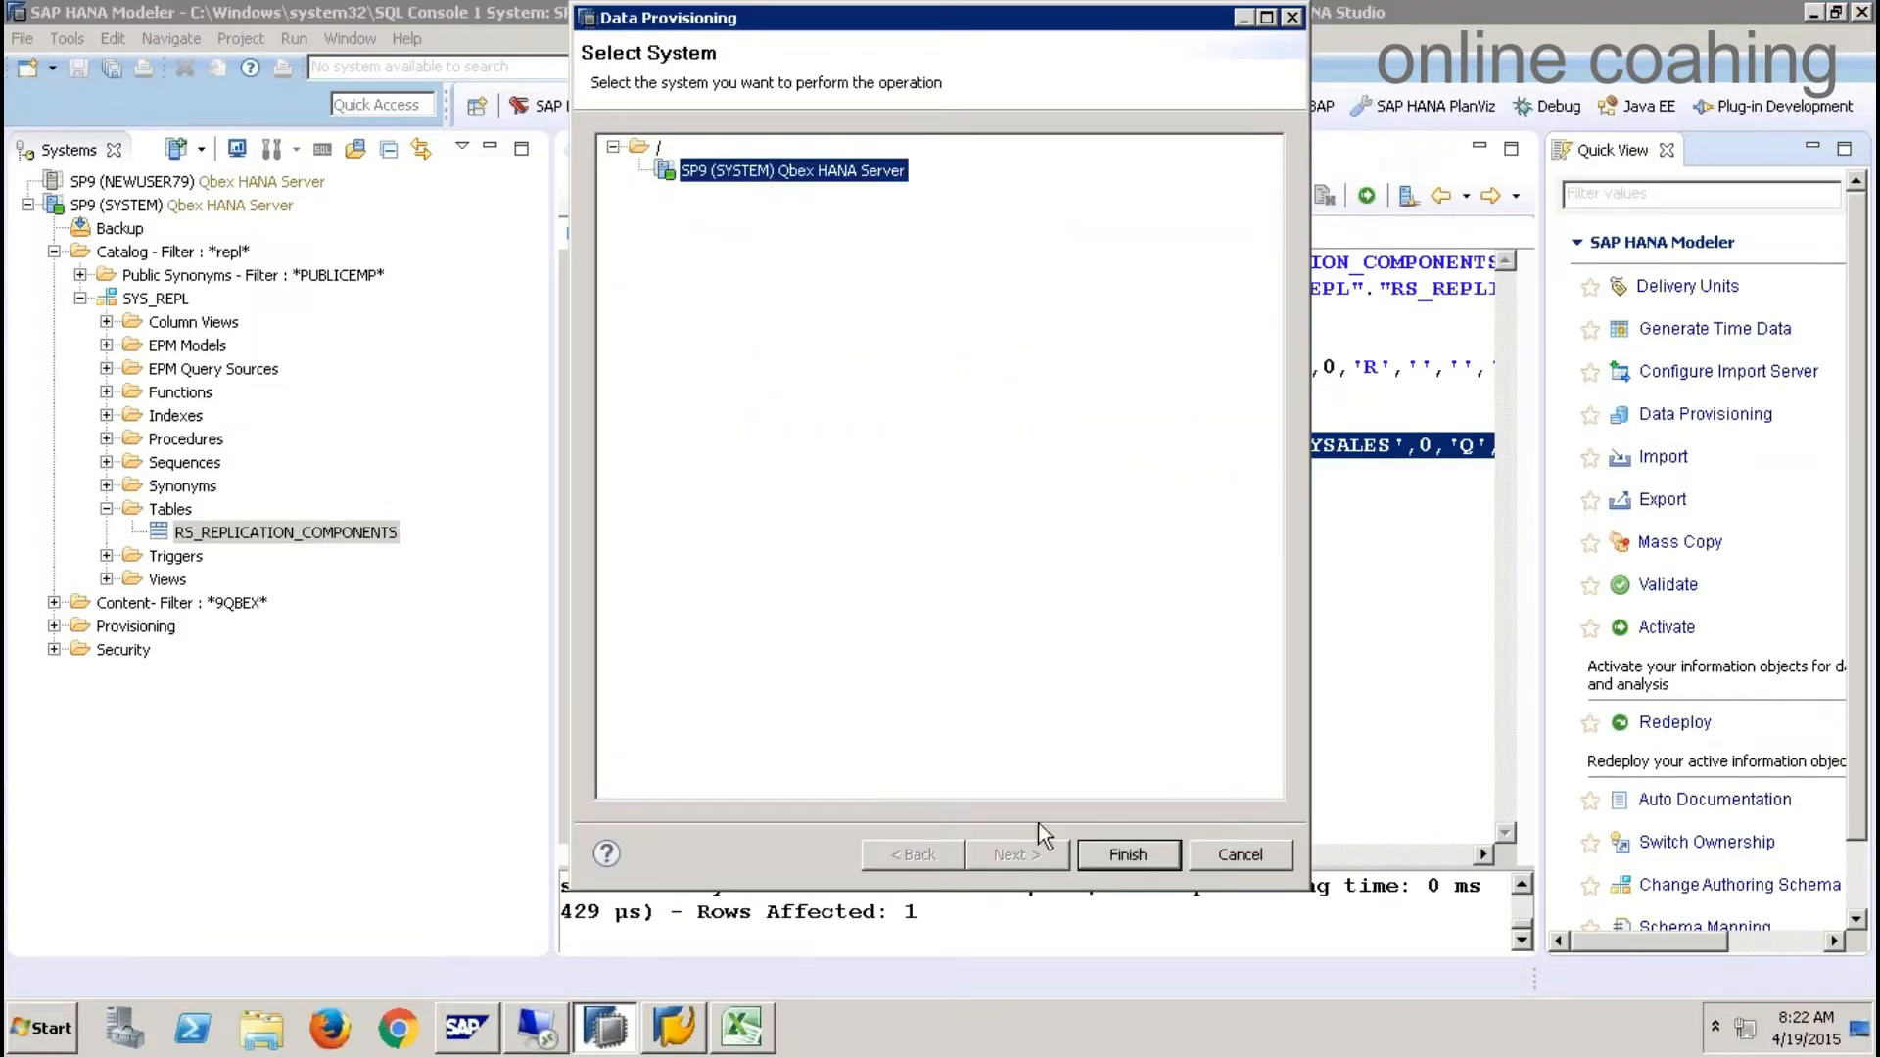
left_click(1125, 859)
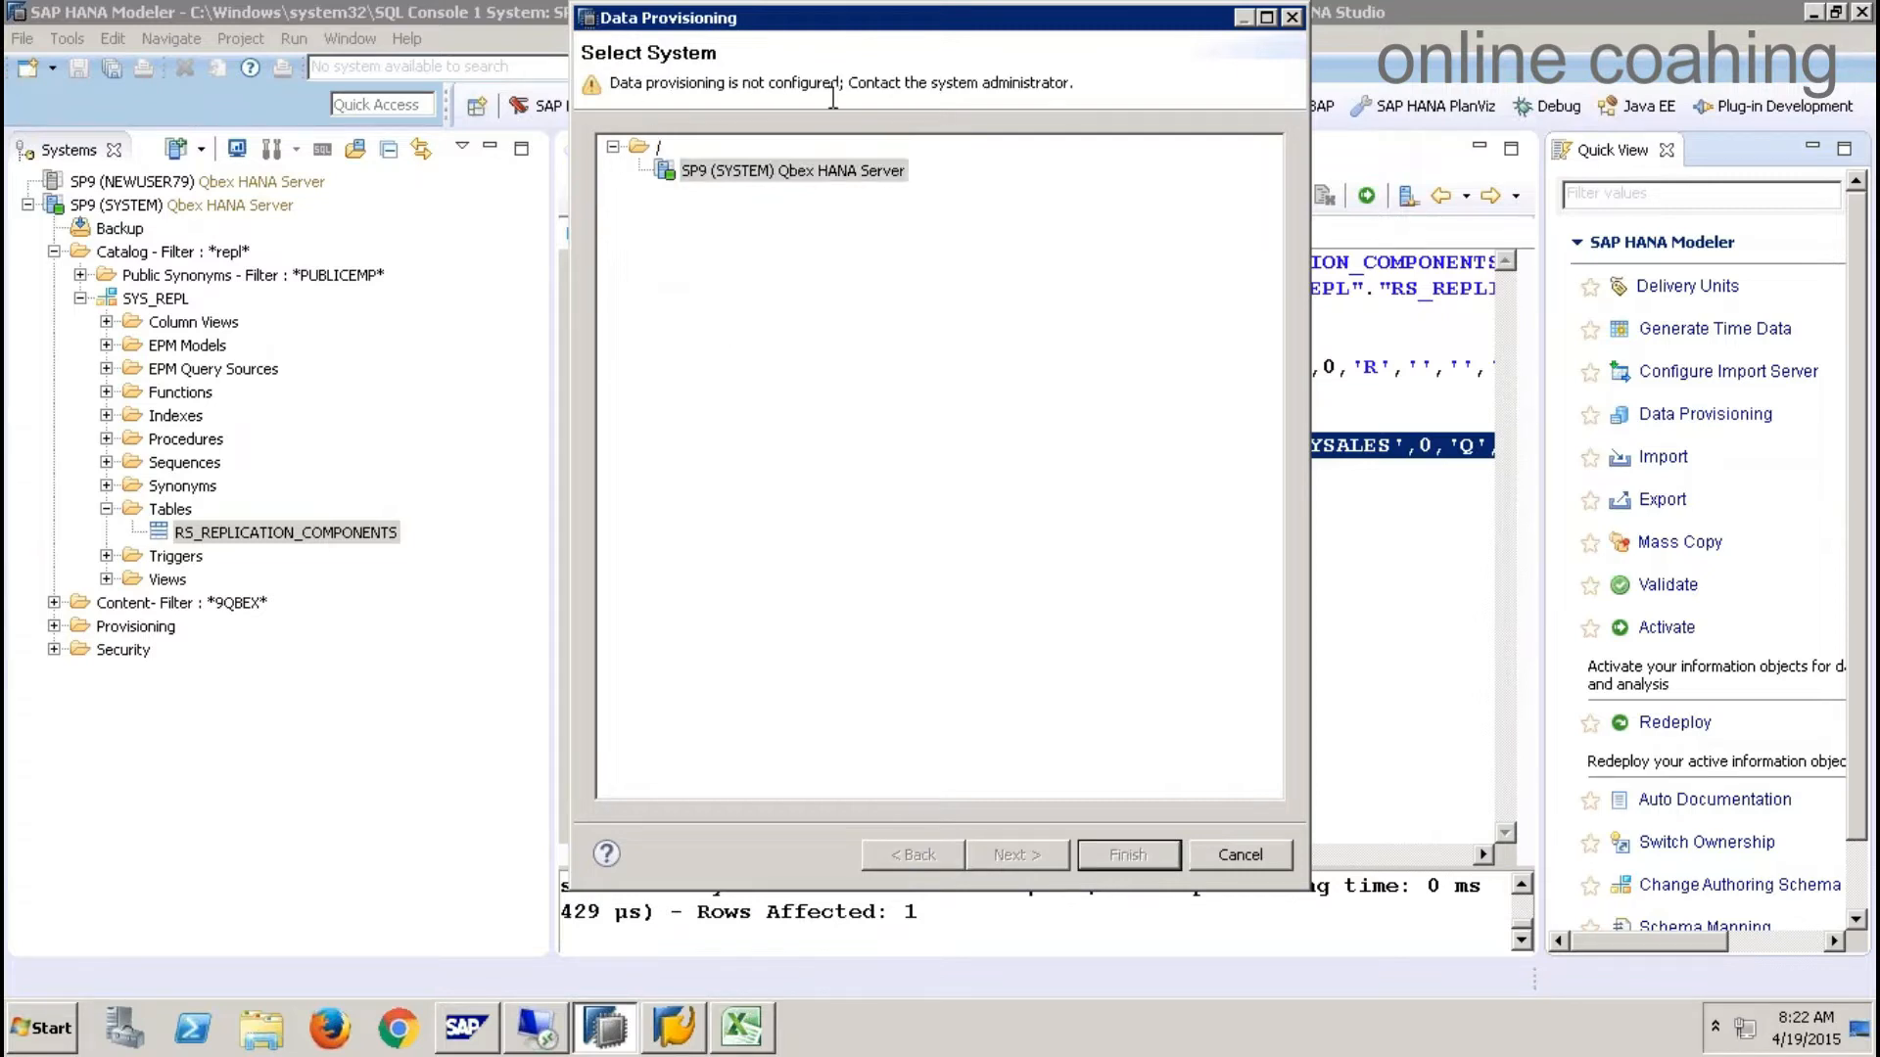
left_click_drag(648, 29, 564, 149)
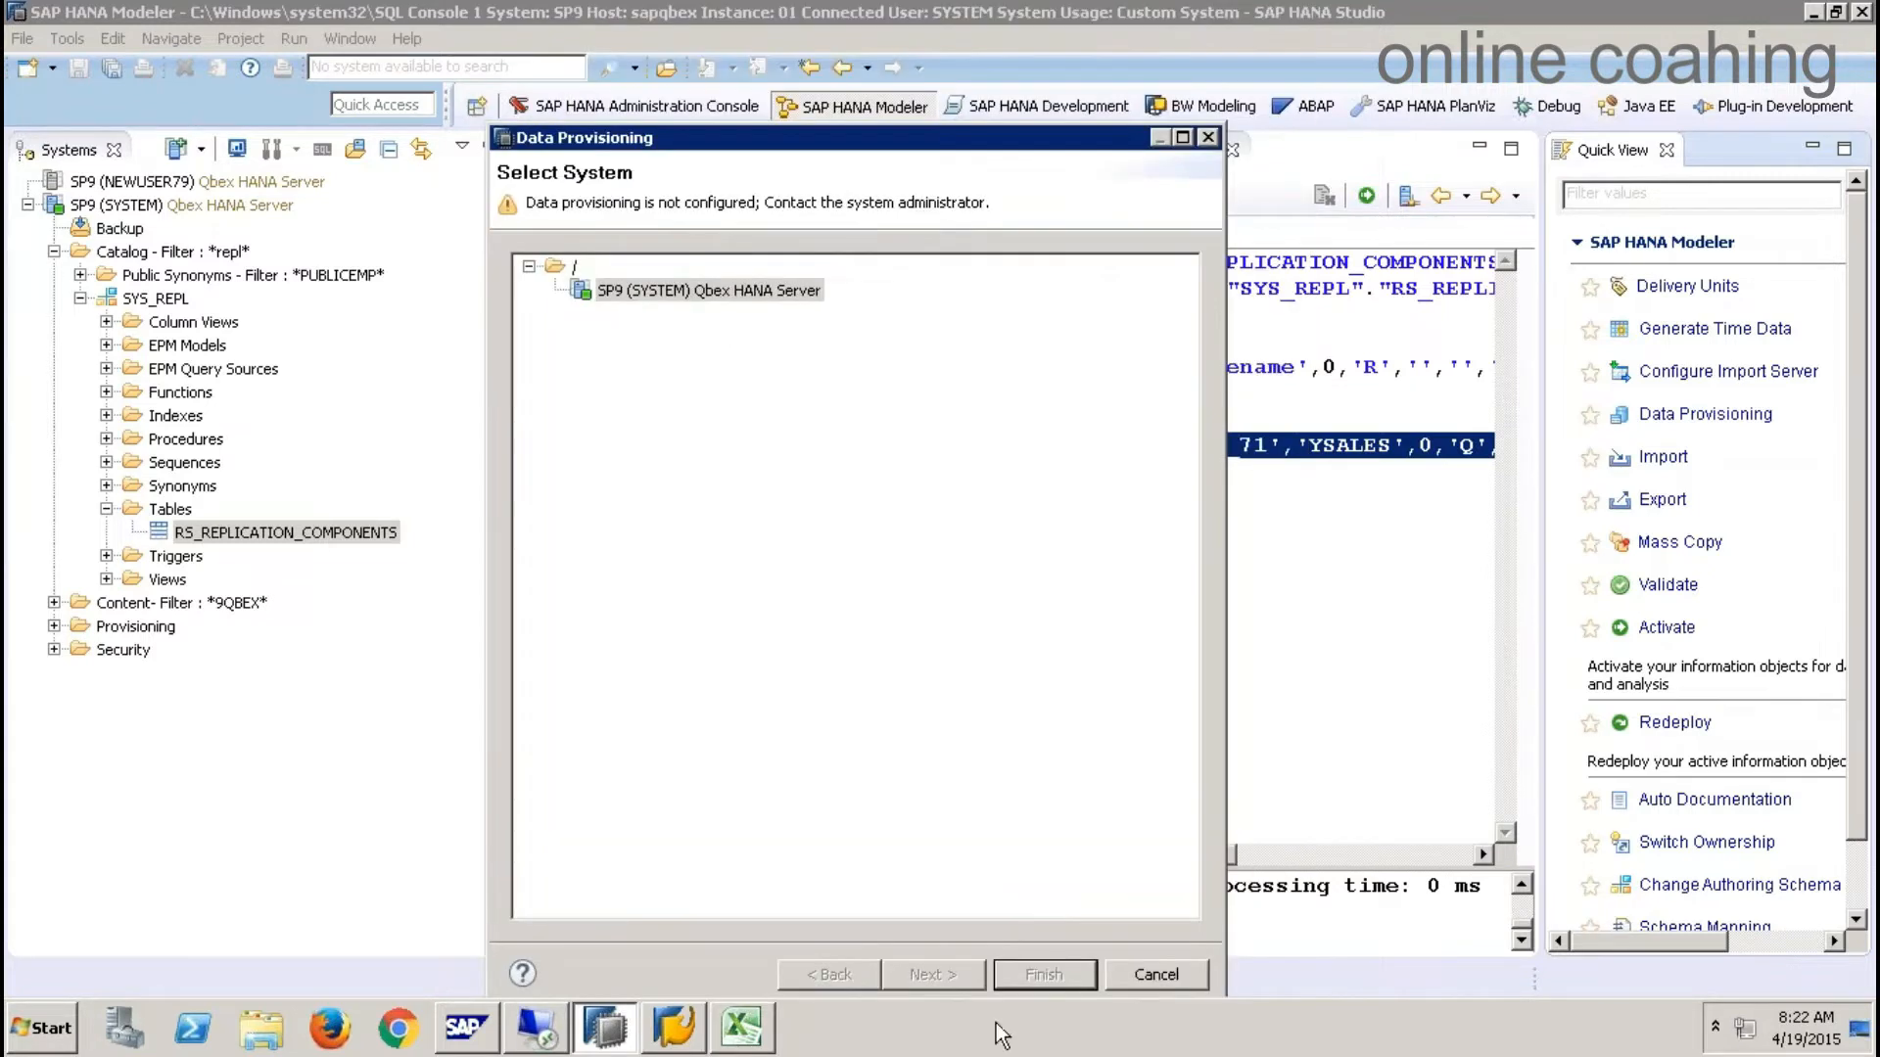
left_click(1155, 973)
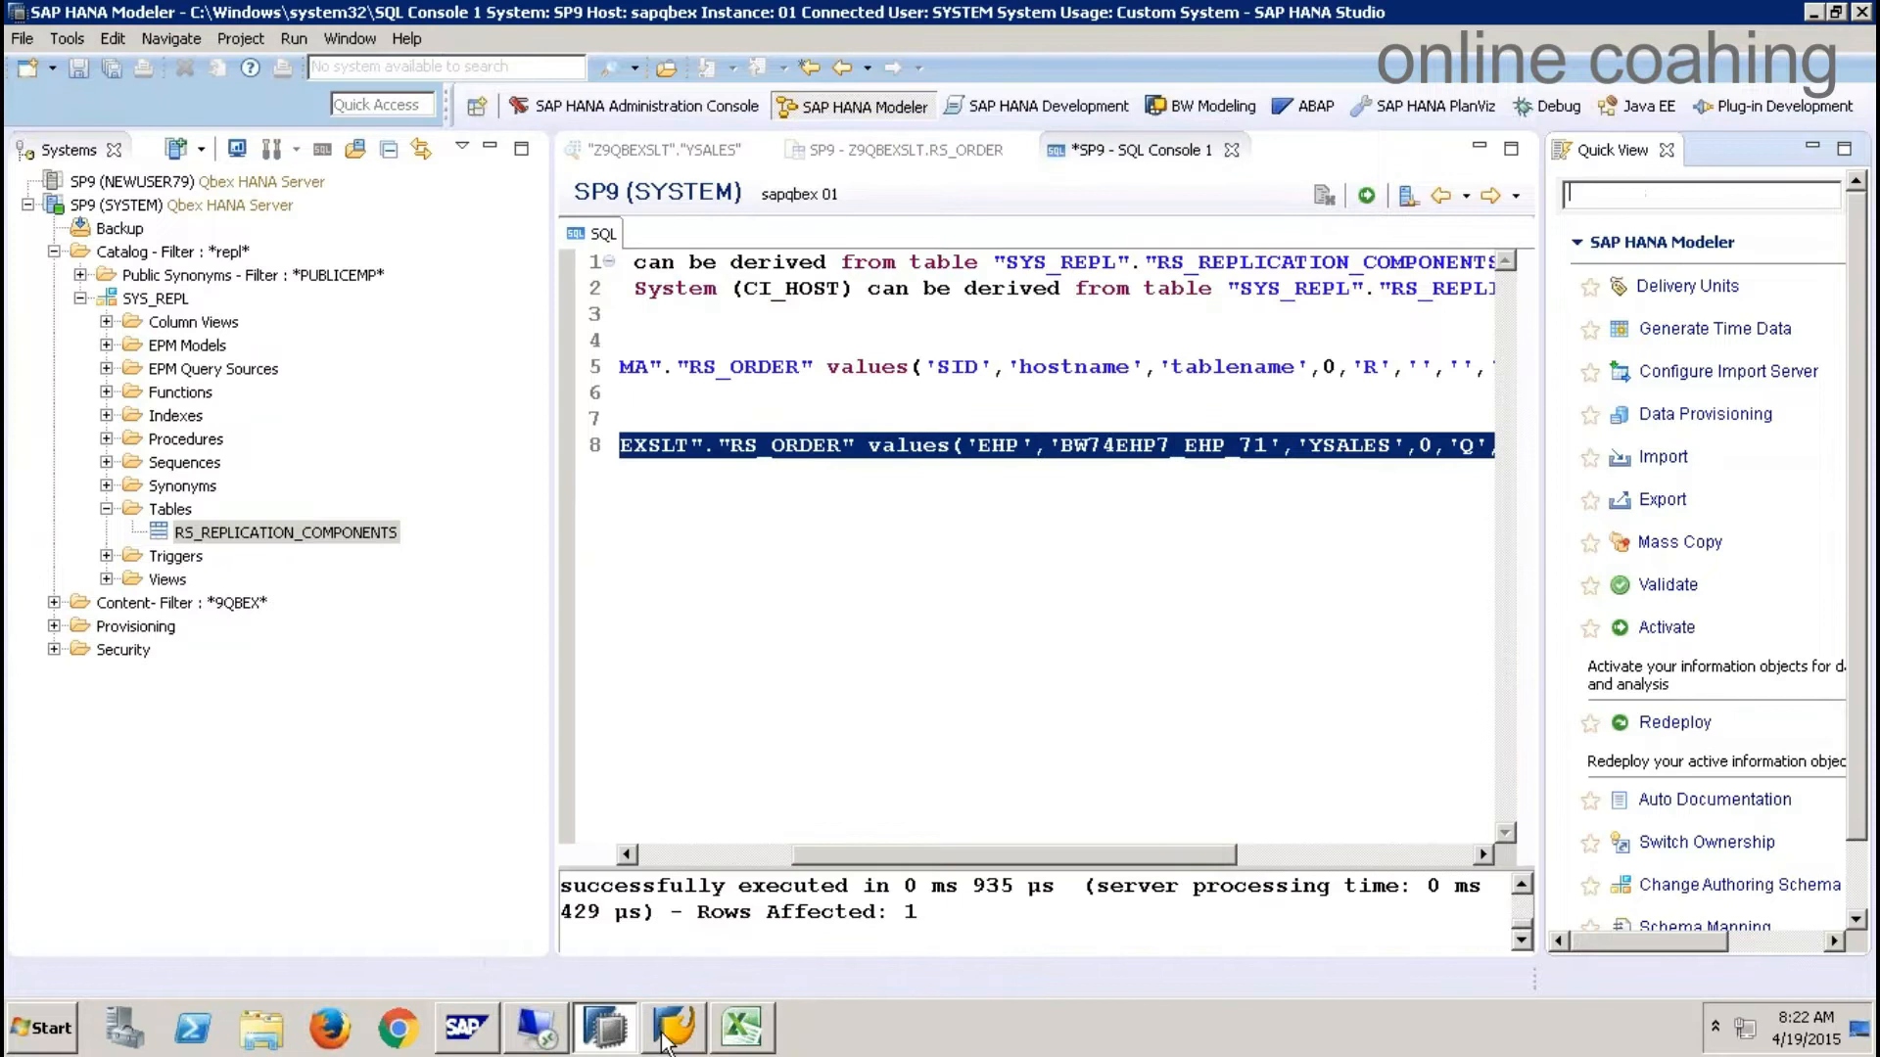
- Switch to SAP Logon and log on to the EHP7 system, client 800, with the user name and account password
left_click(673, 1028)
left_click(707, 419)
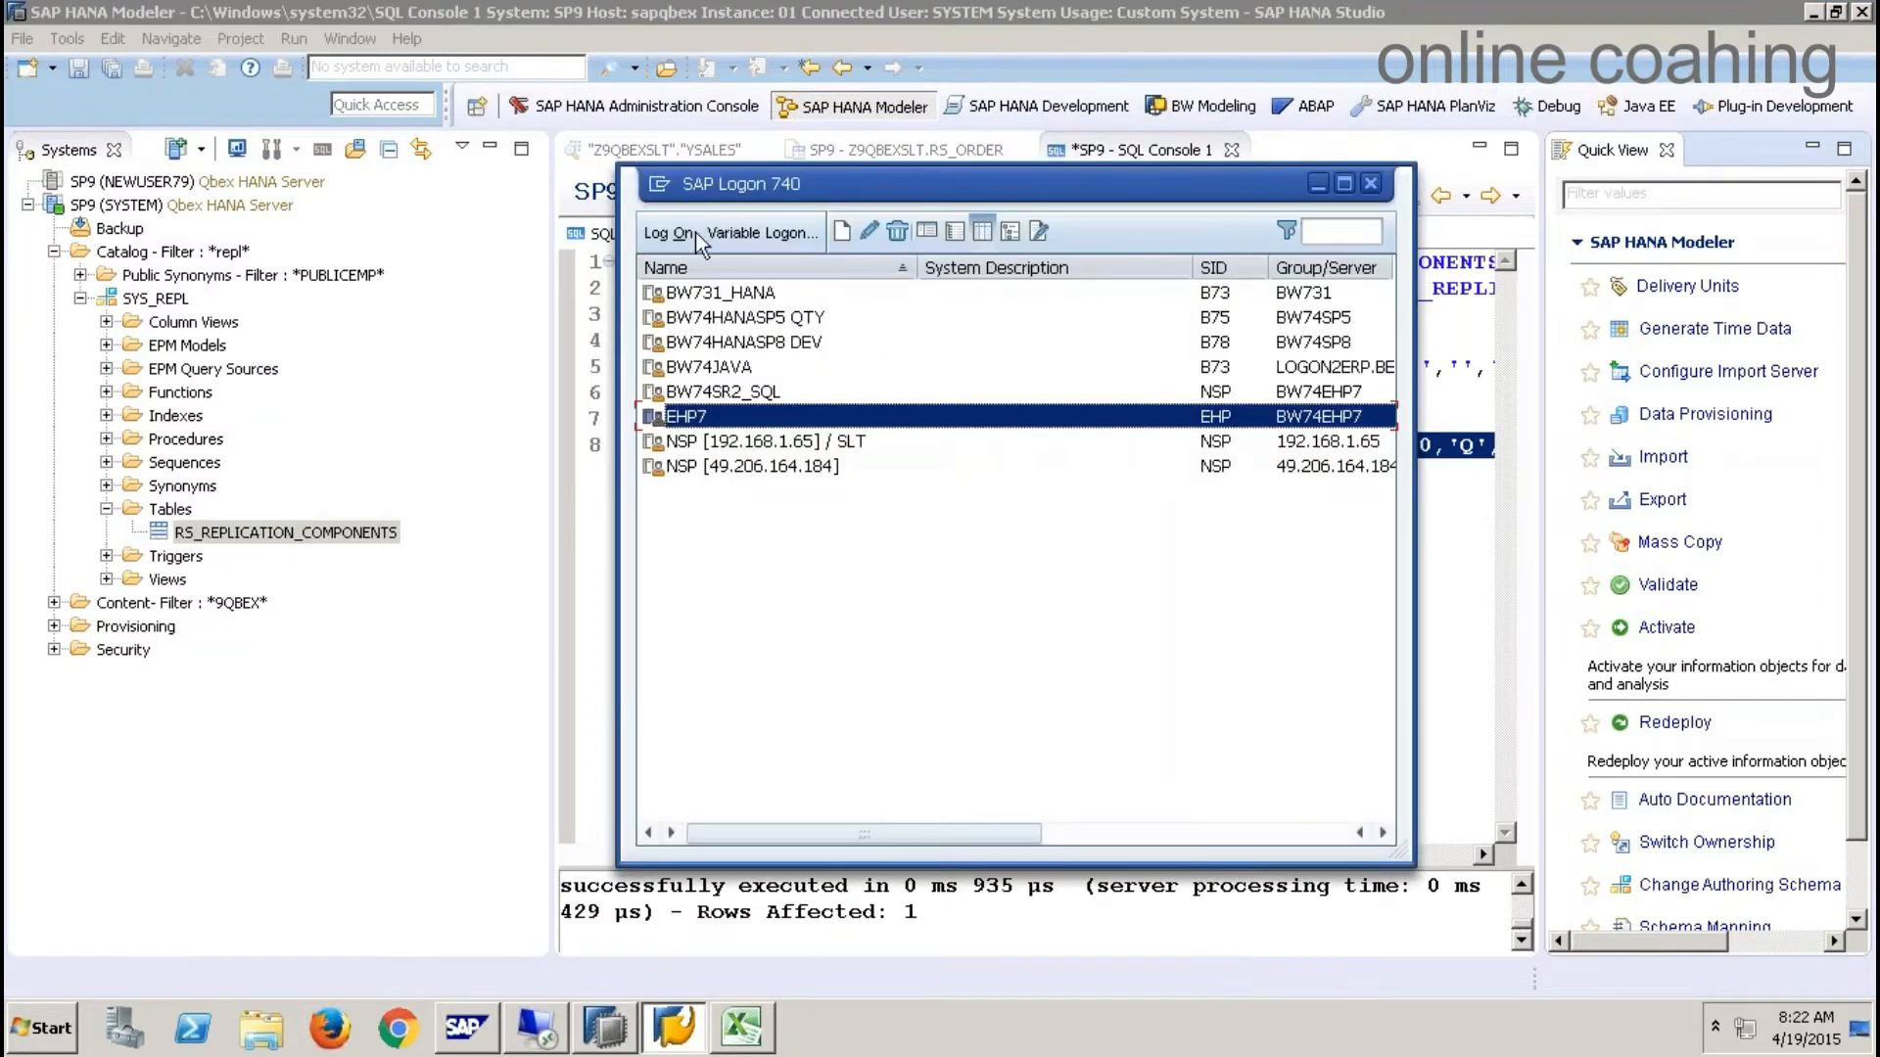
left_click(669, 235)
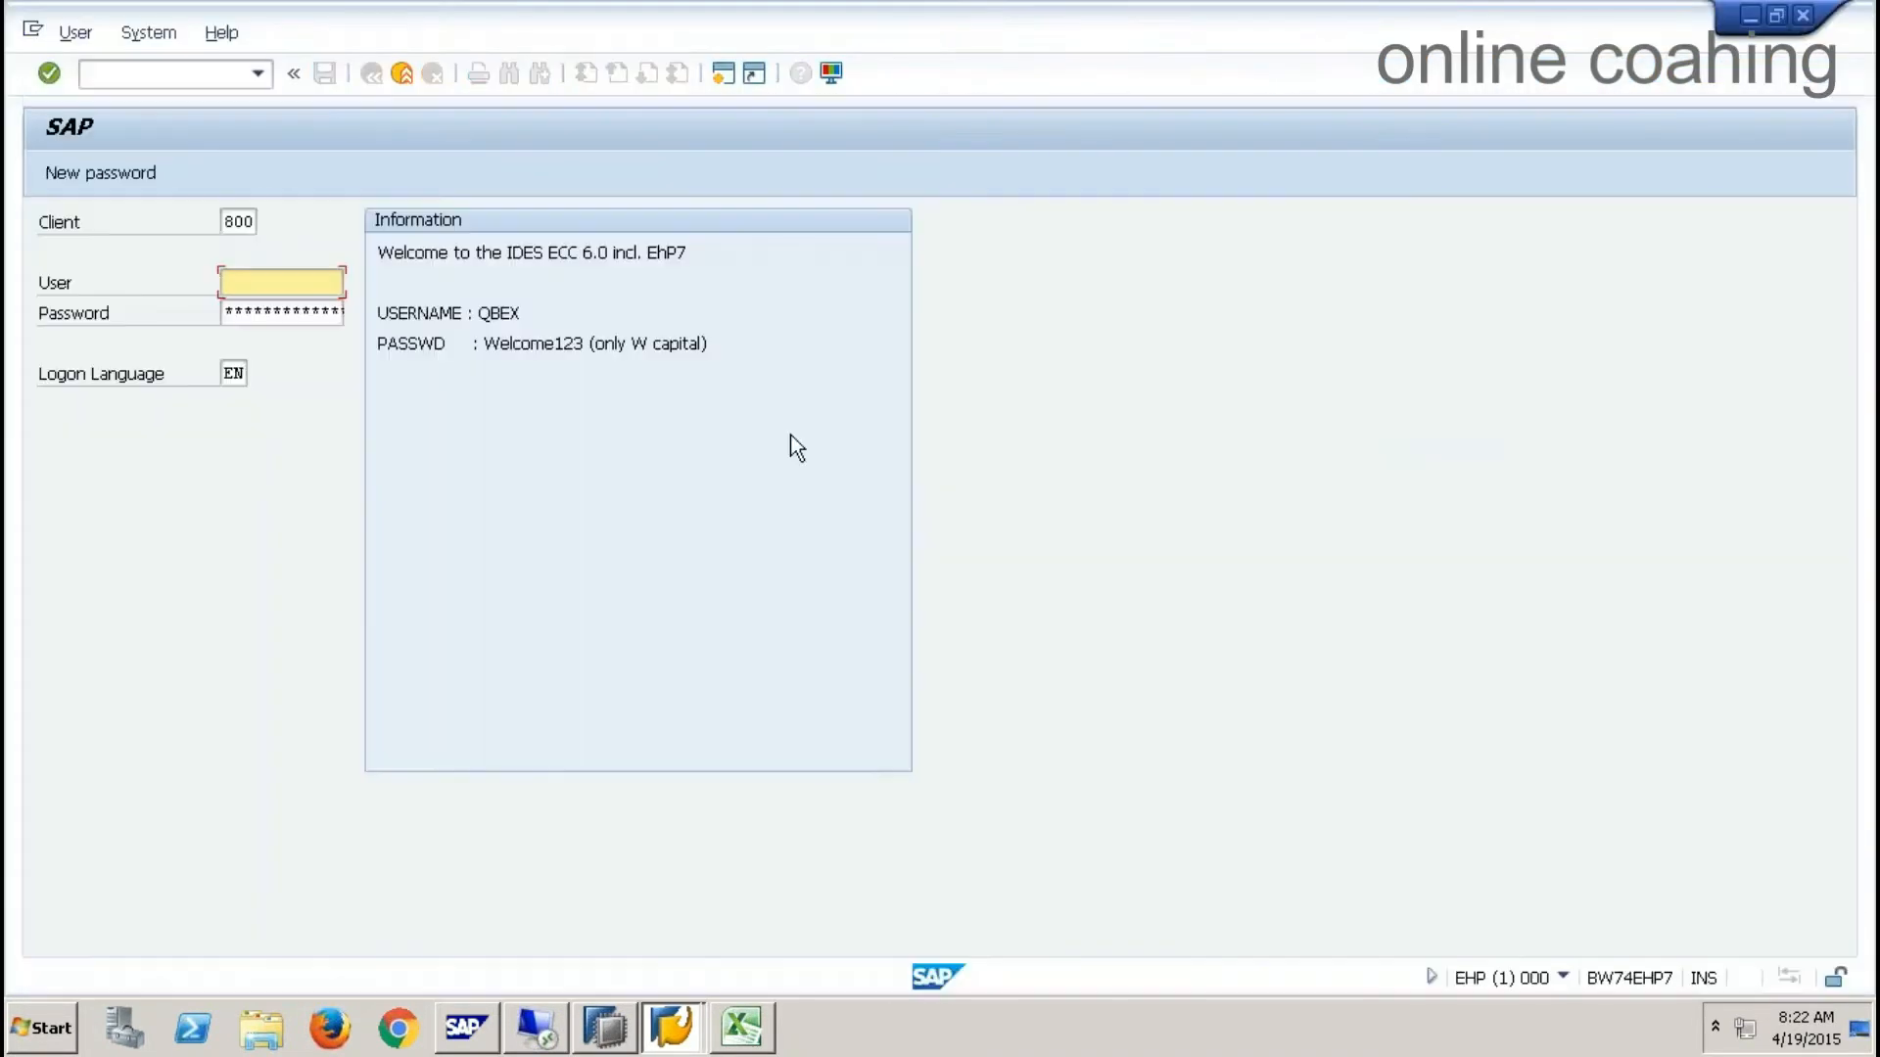
type("qbex")
key("Tab")
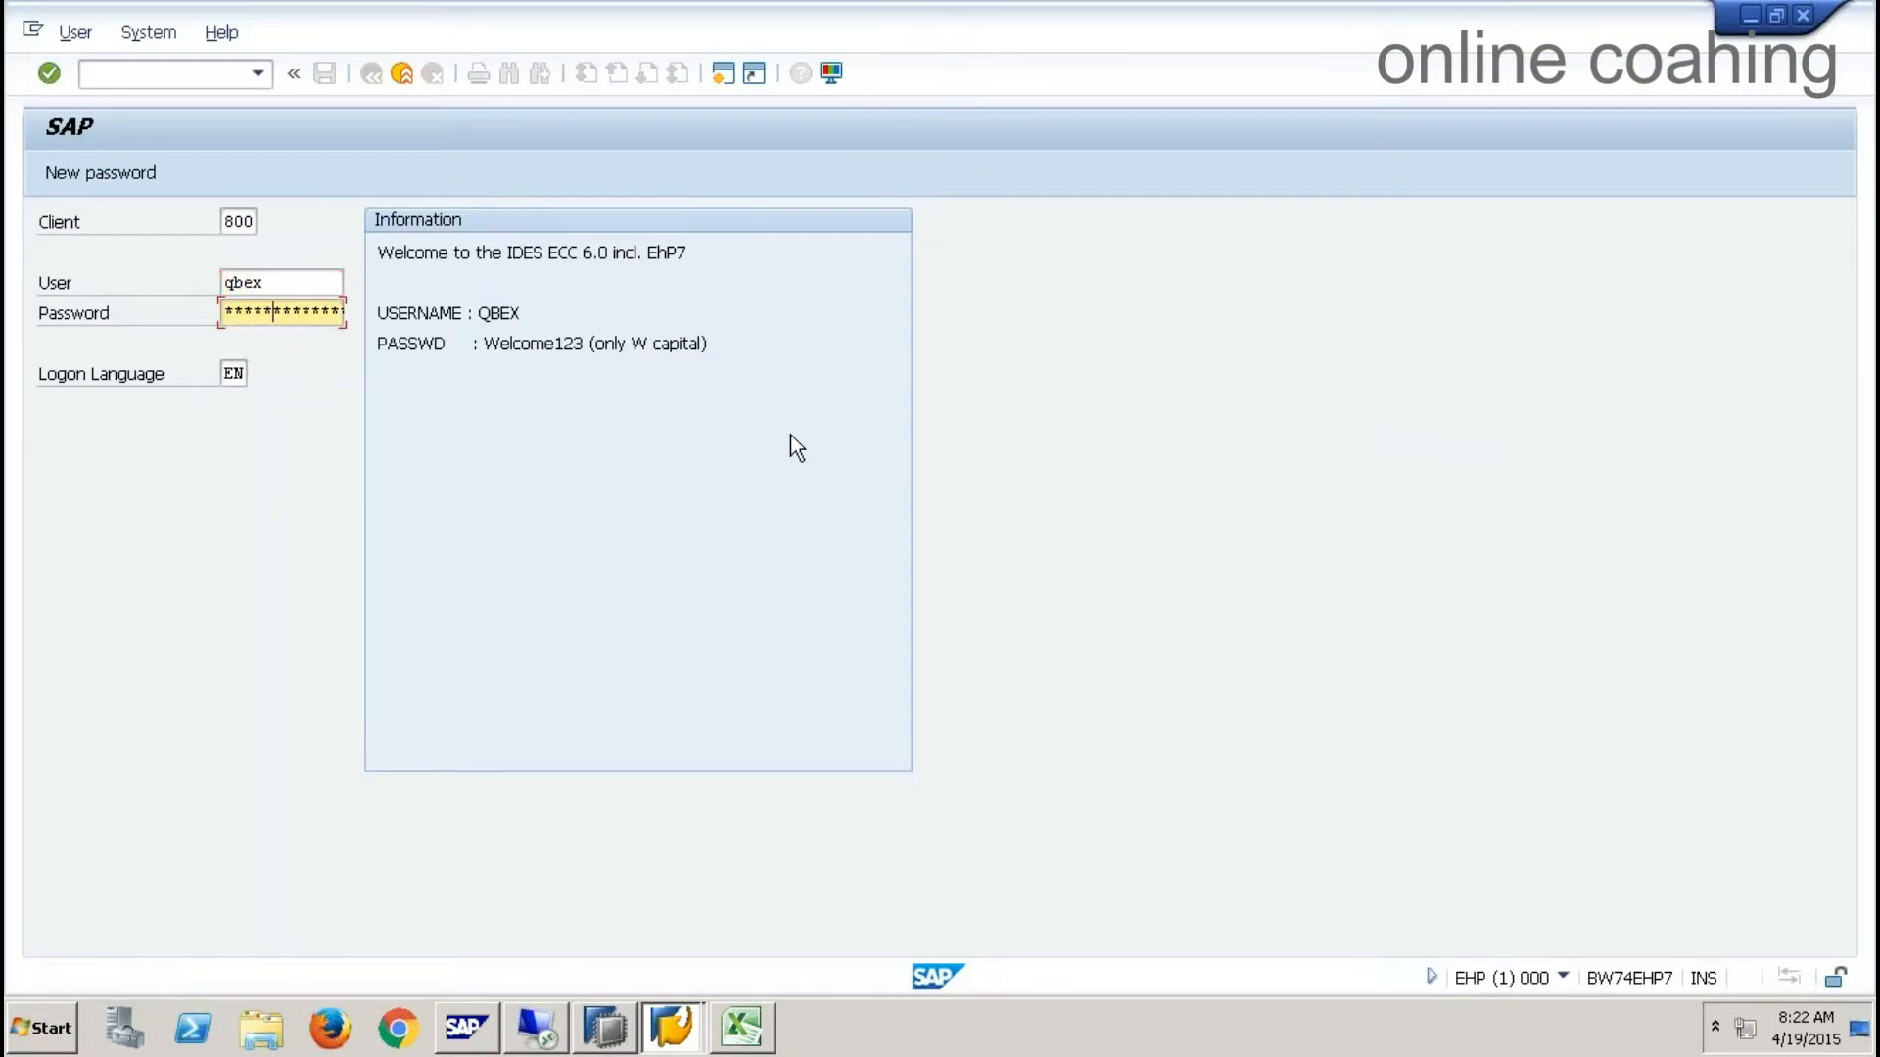
key("Return")
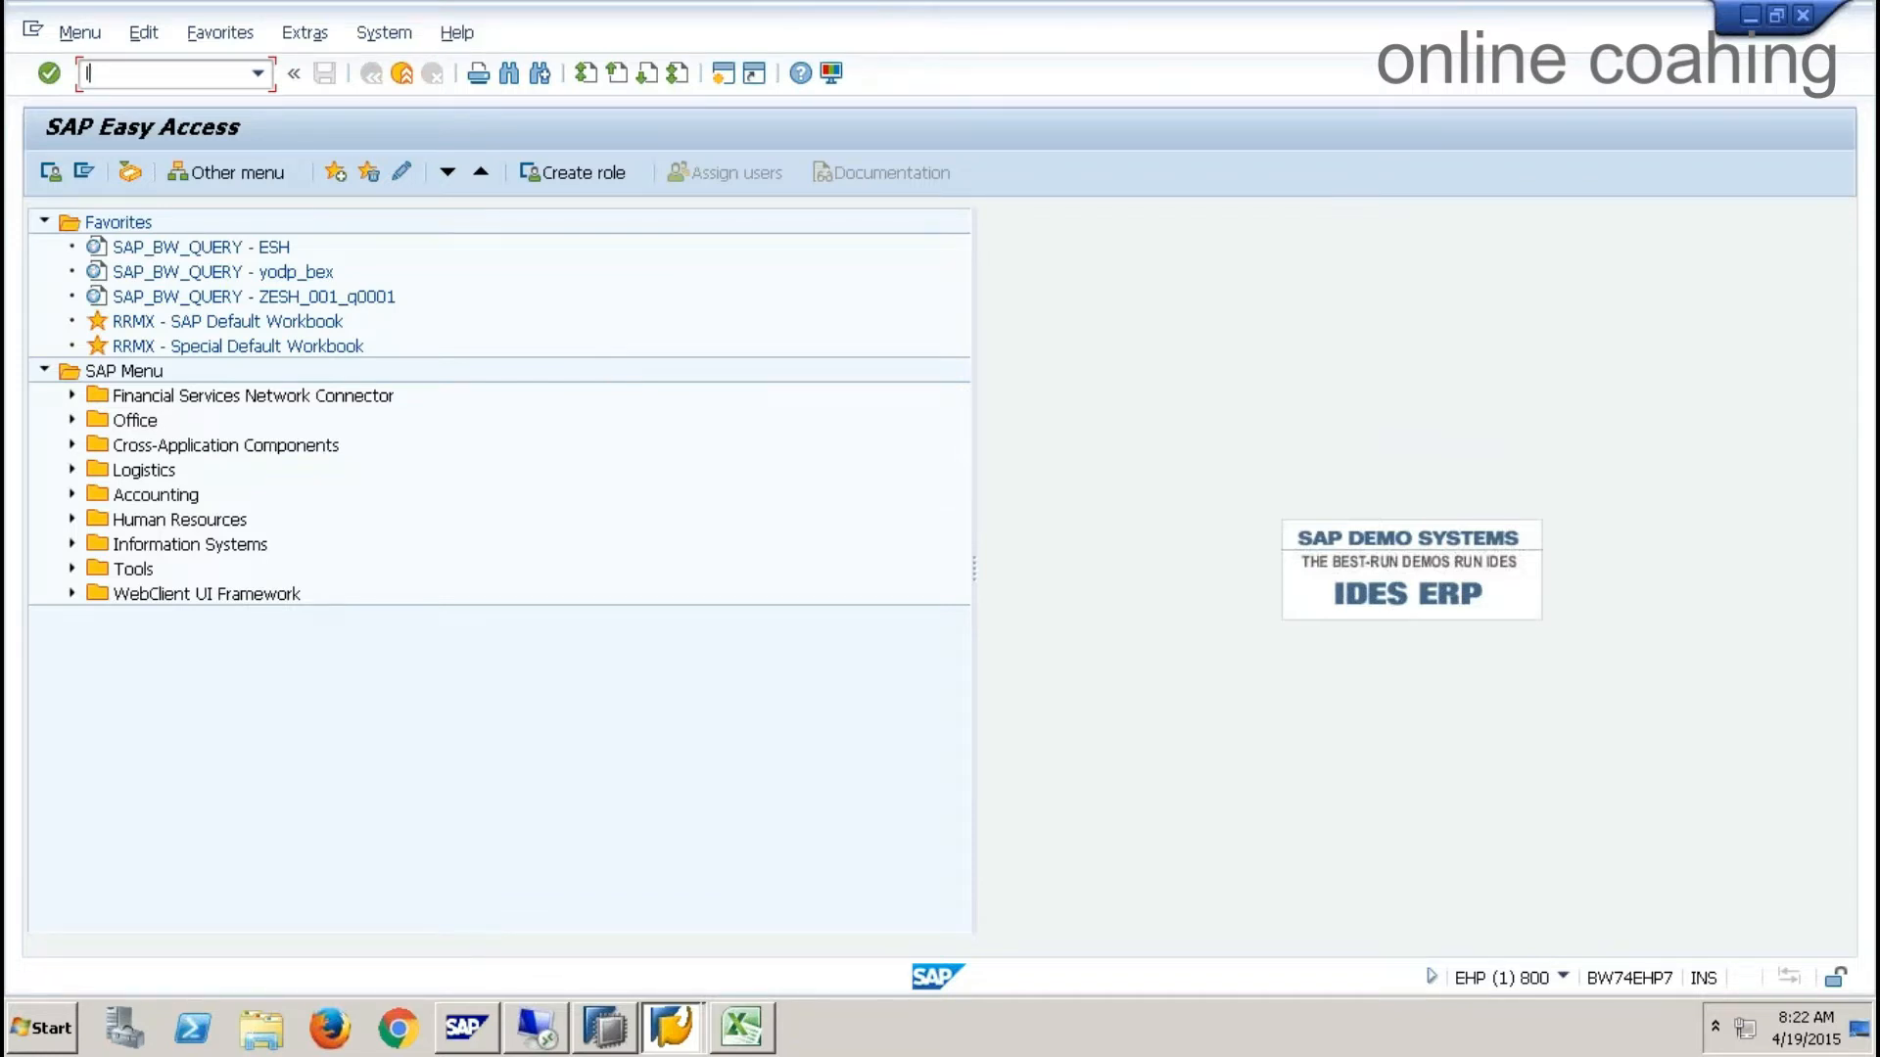
- Launch the Configuration and Monitoring Dashboard for HANA and log on with the user name and account password
key("Return")
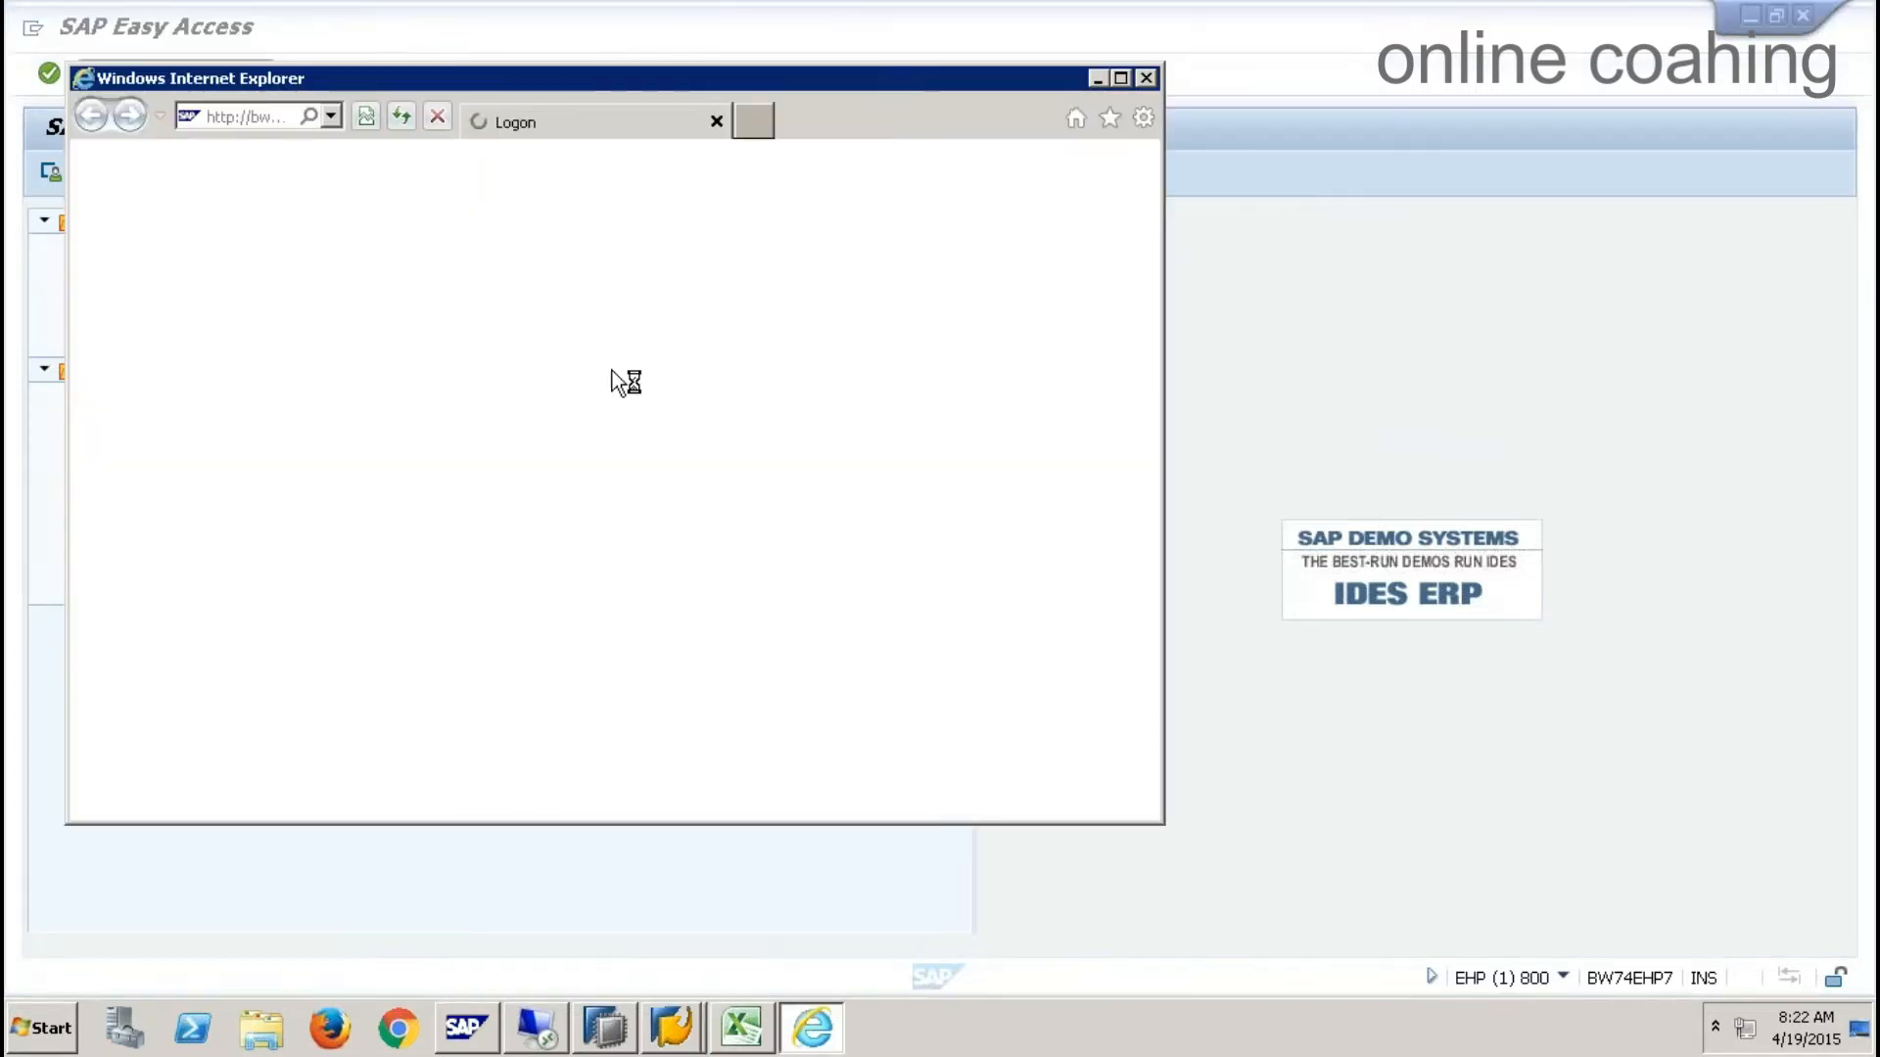
type("qbex")
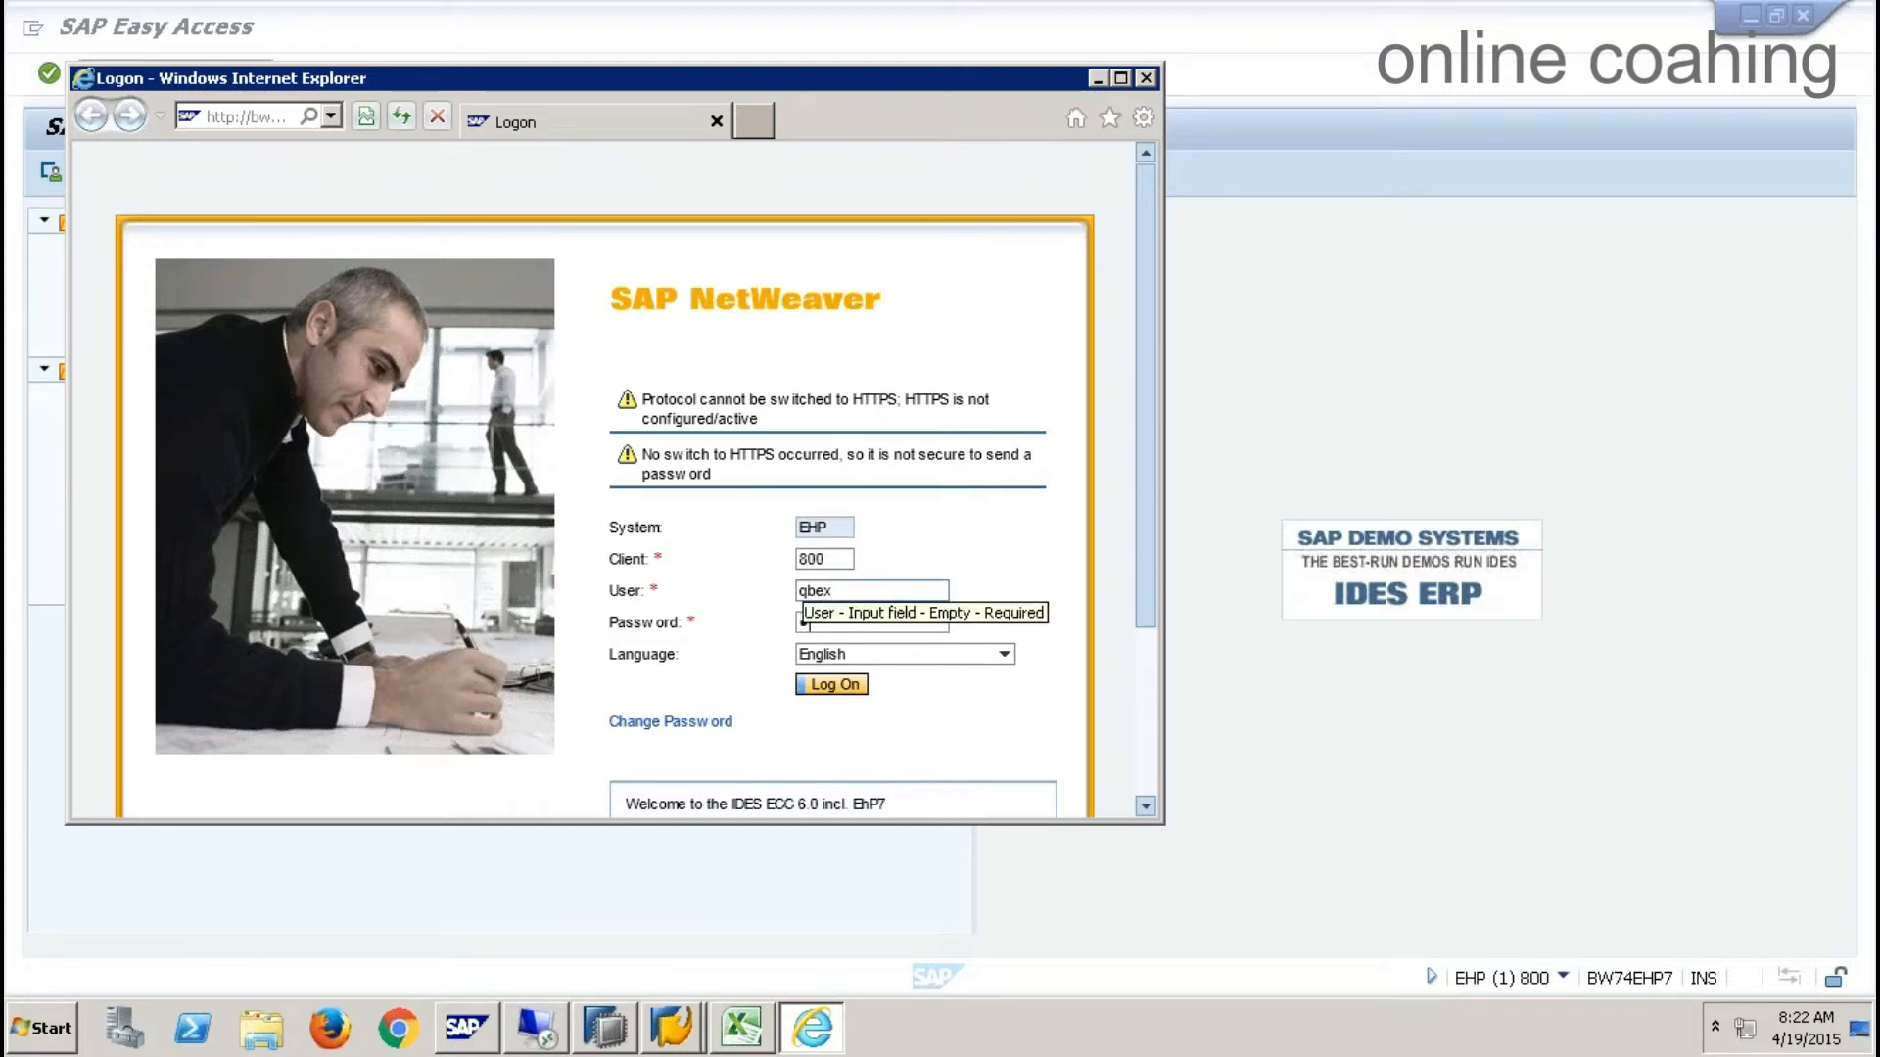
type("*****")
key("Return")
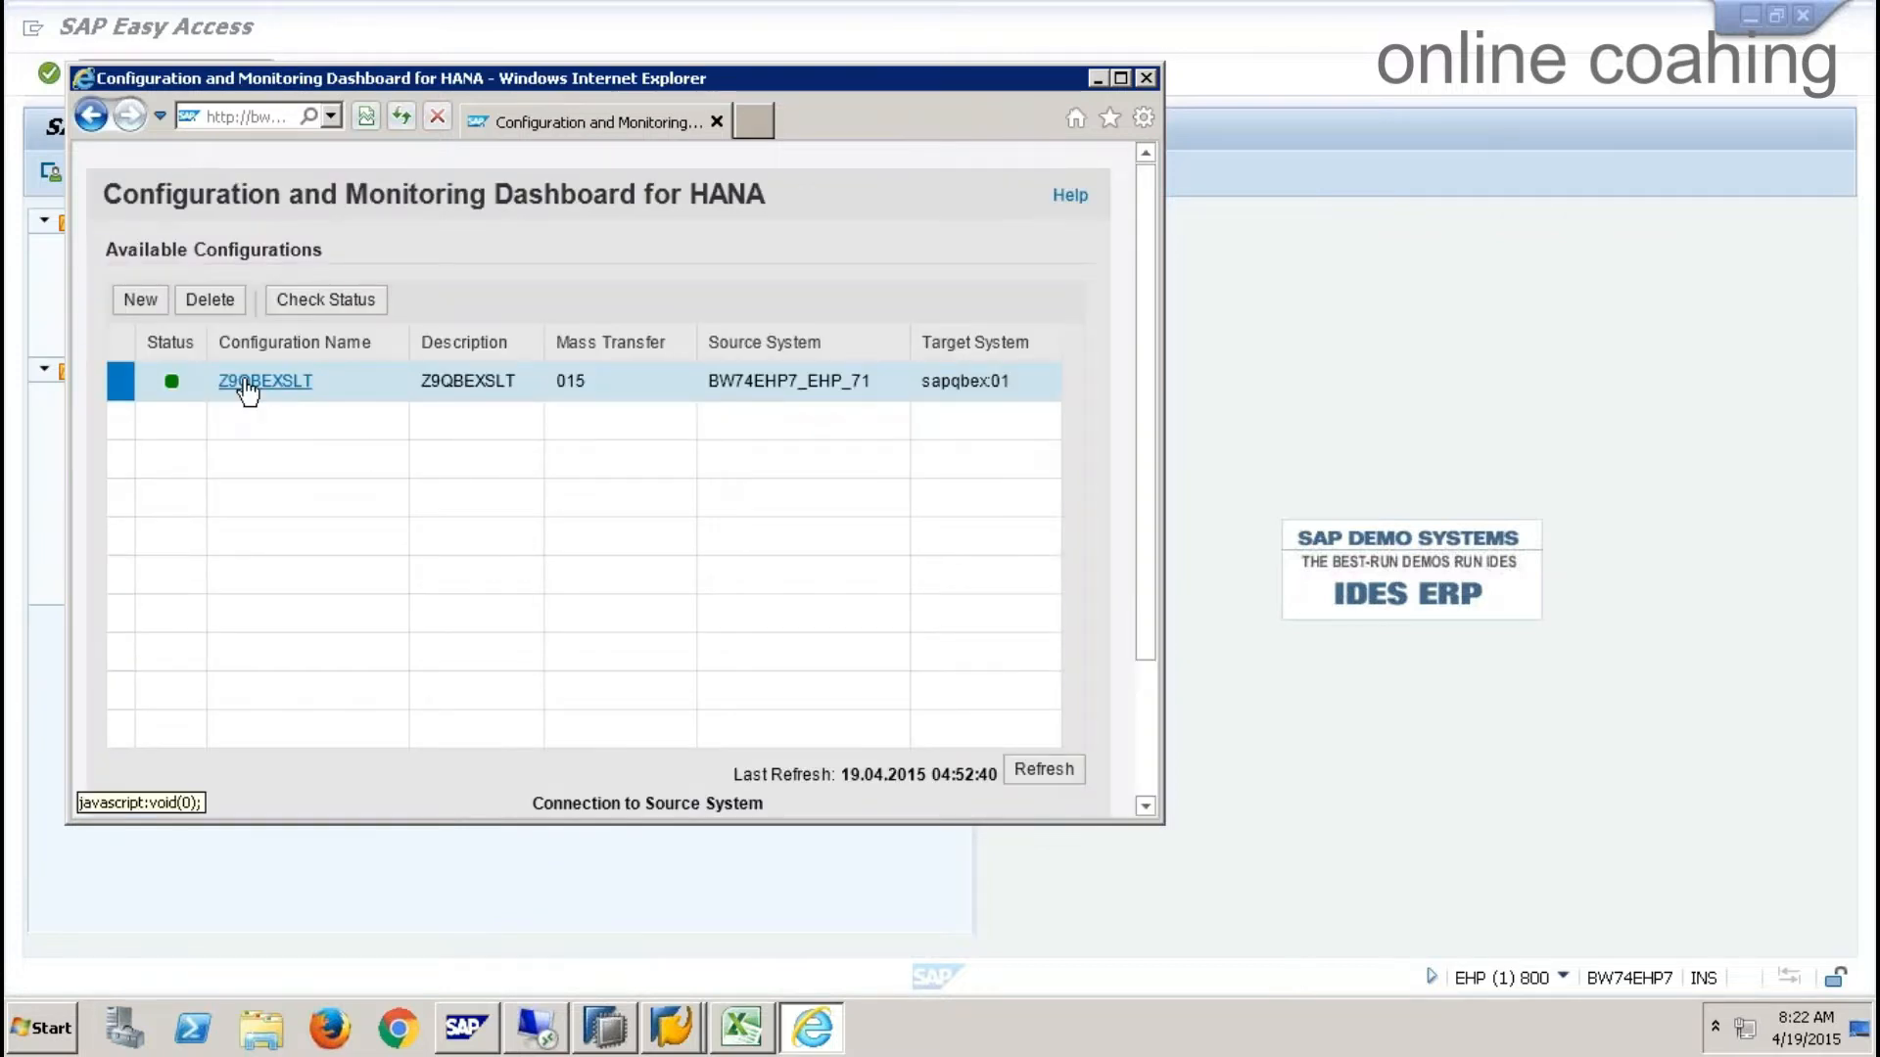
- Stop the master job of the Z9QBEXSLT configuration in edit mode, and save and close the configuration
left_click(248, 390)
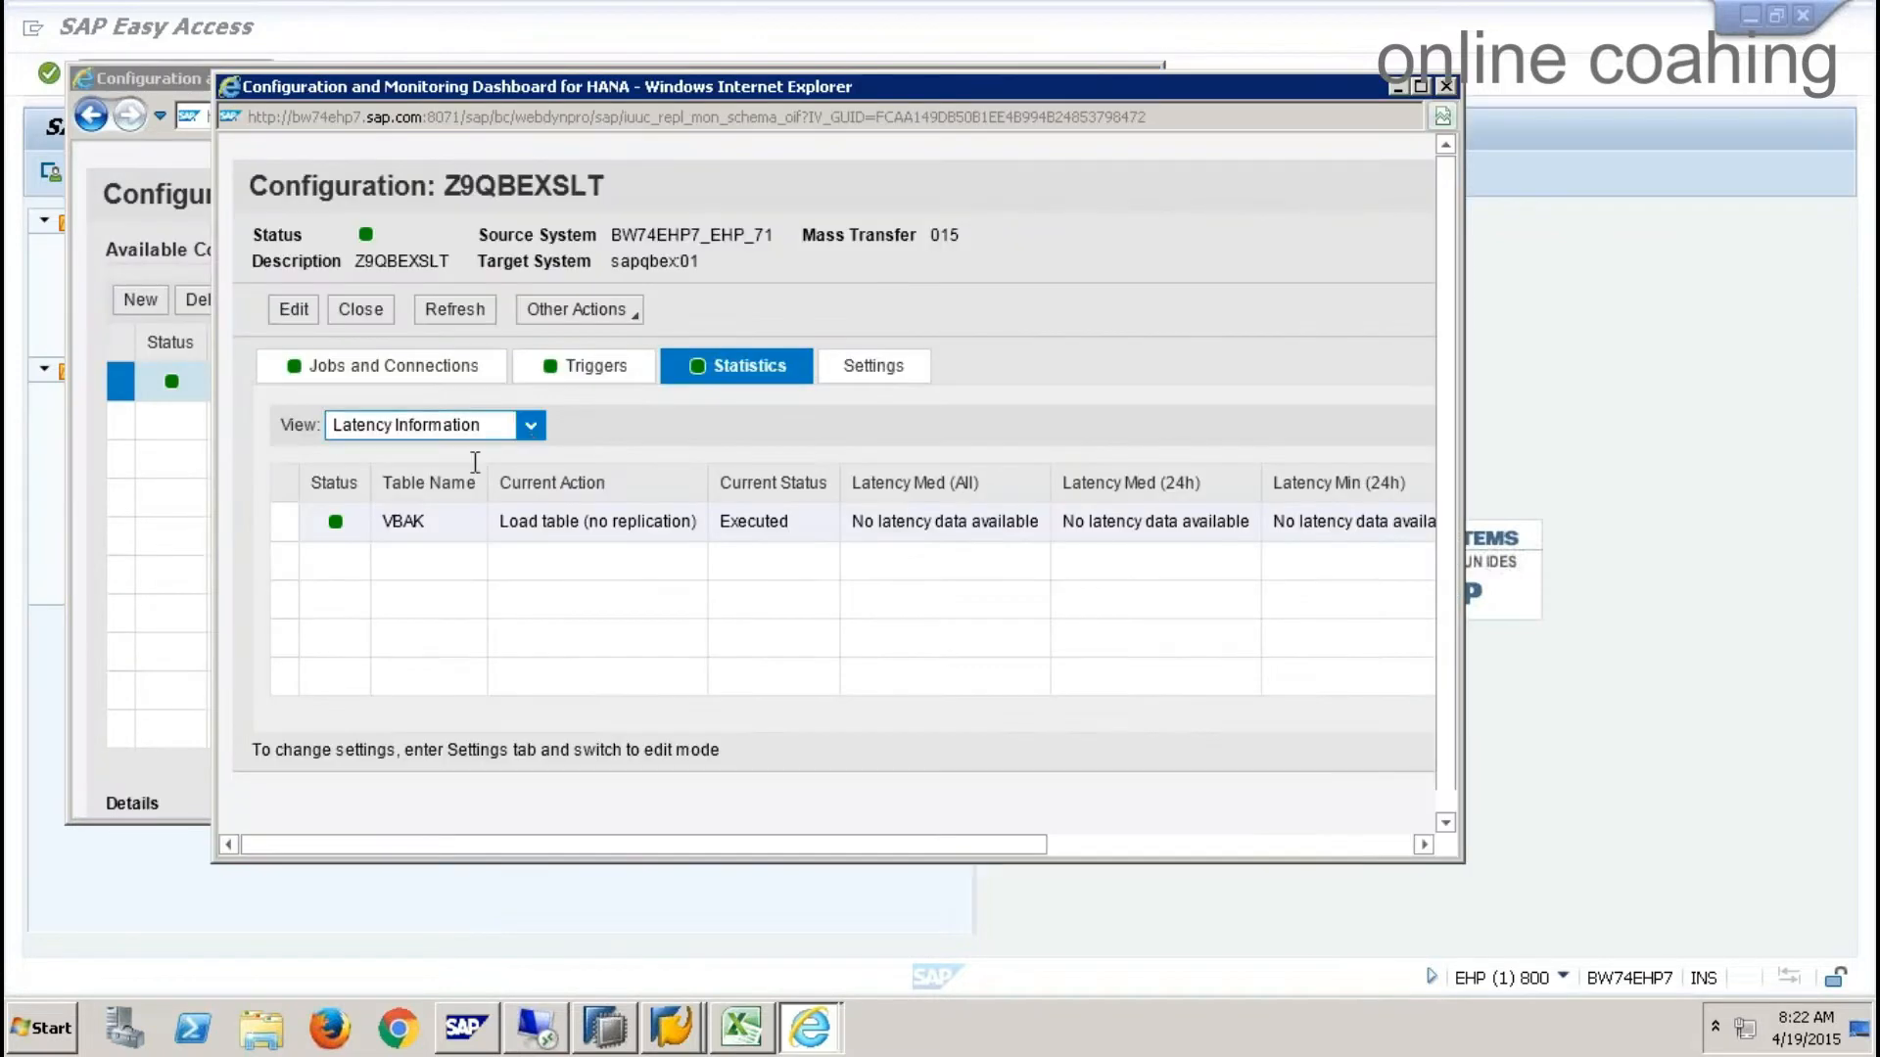
left_click(369, 368)
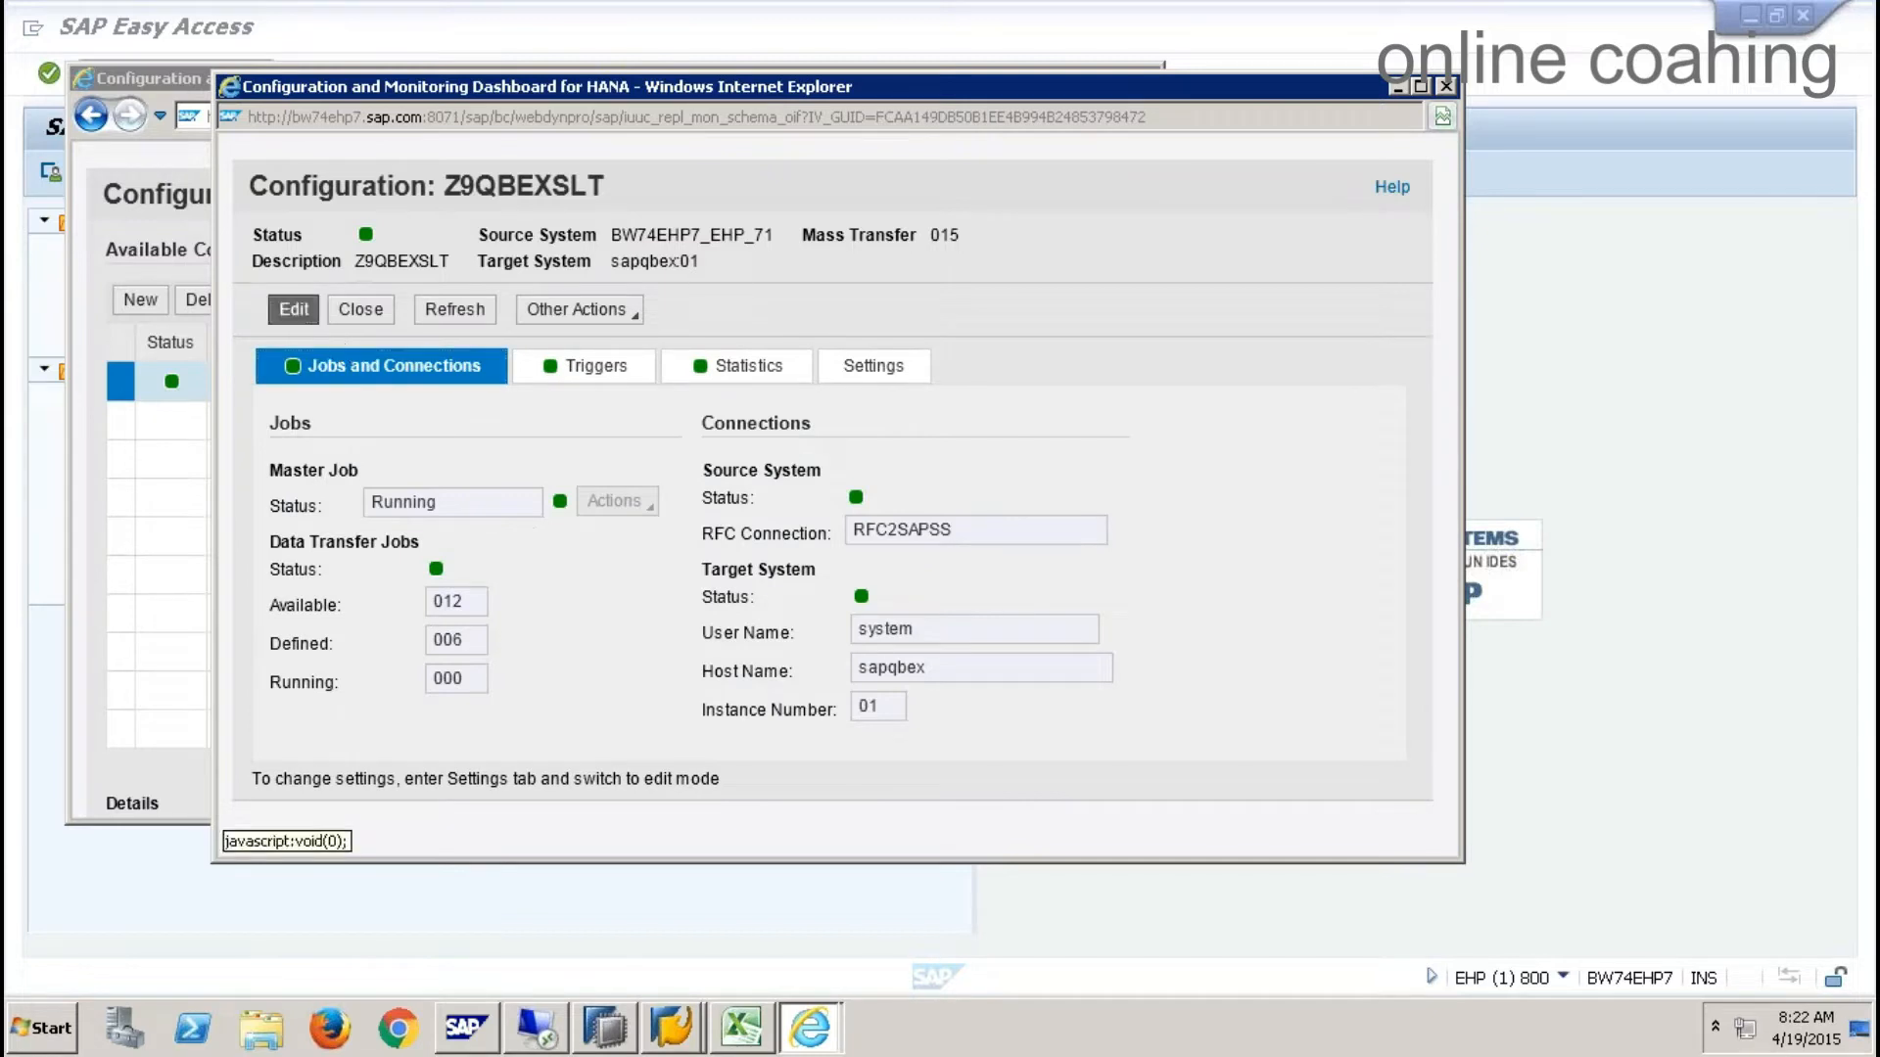
left_click(293, 309)
left_click(647, 503)
left_click(650, 563)
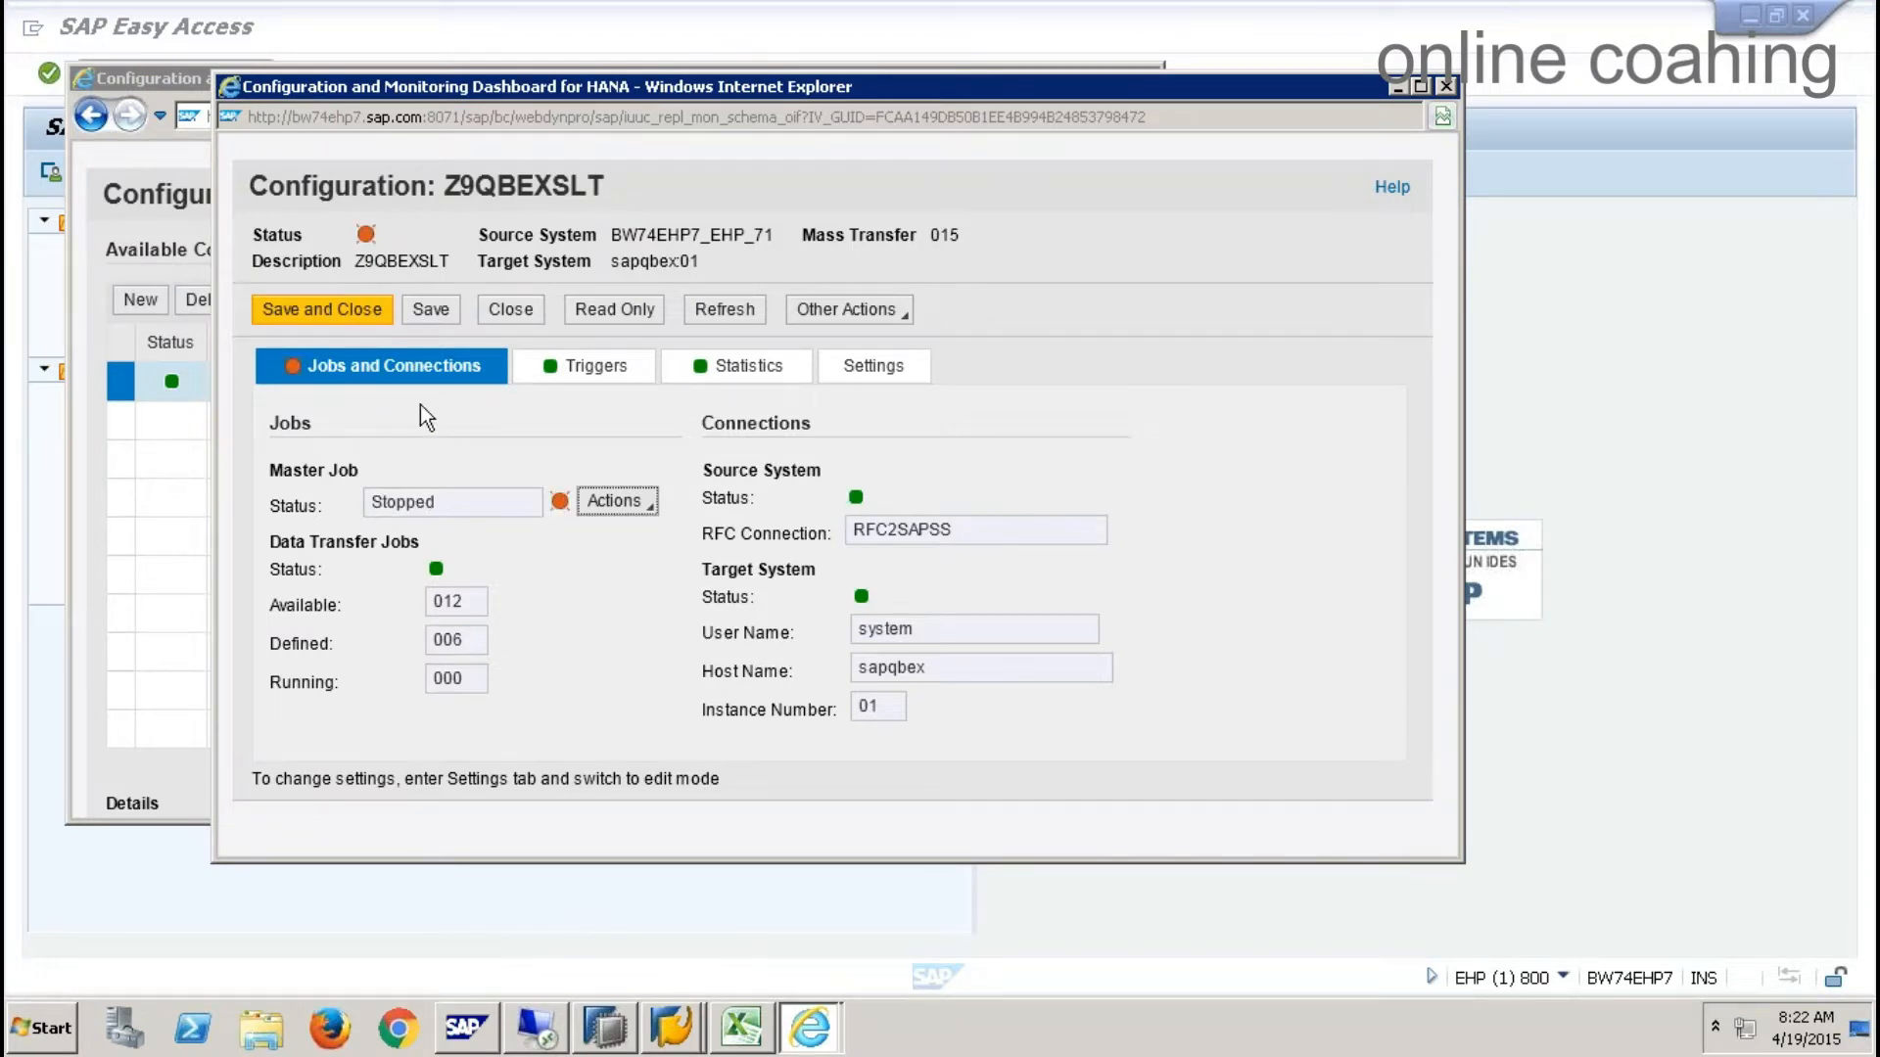
left_click(367, 309)
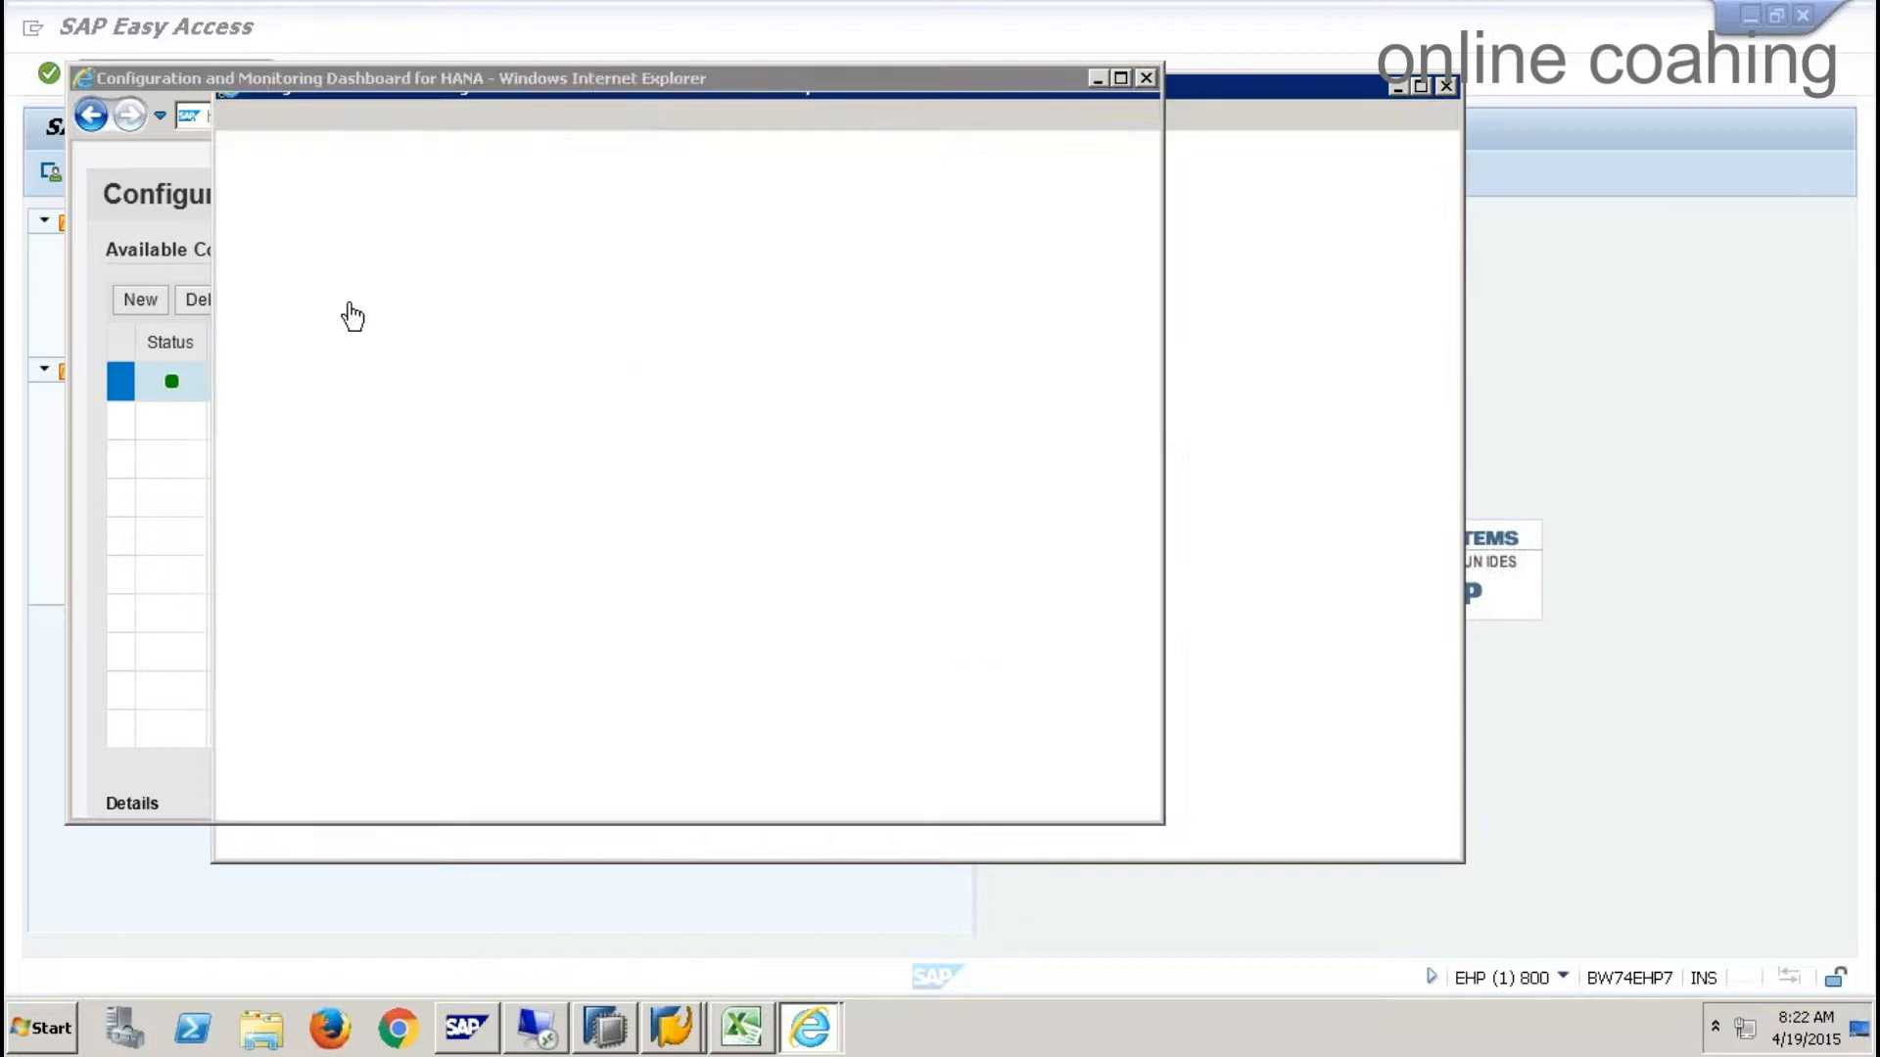
- Refresh the configuration list, delete the Z9QBEXSLT configuration and maximize the dashboard
left_click(1044, 769)
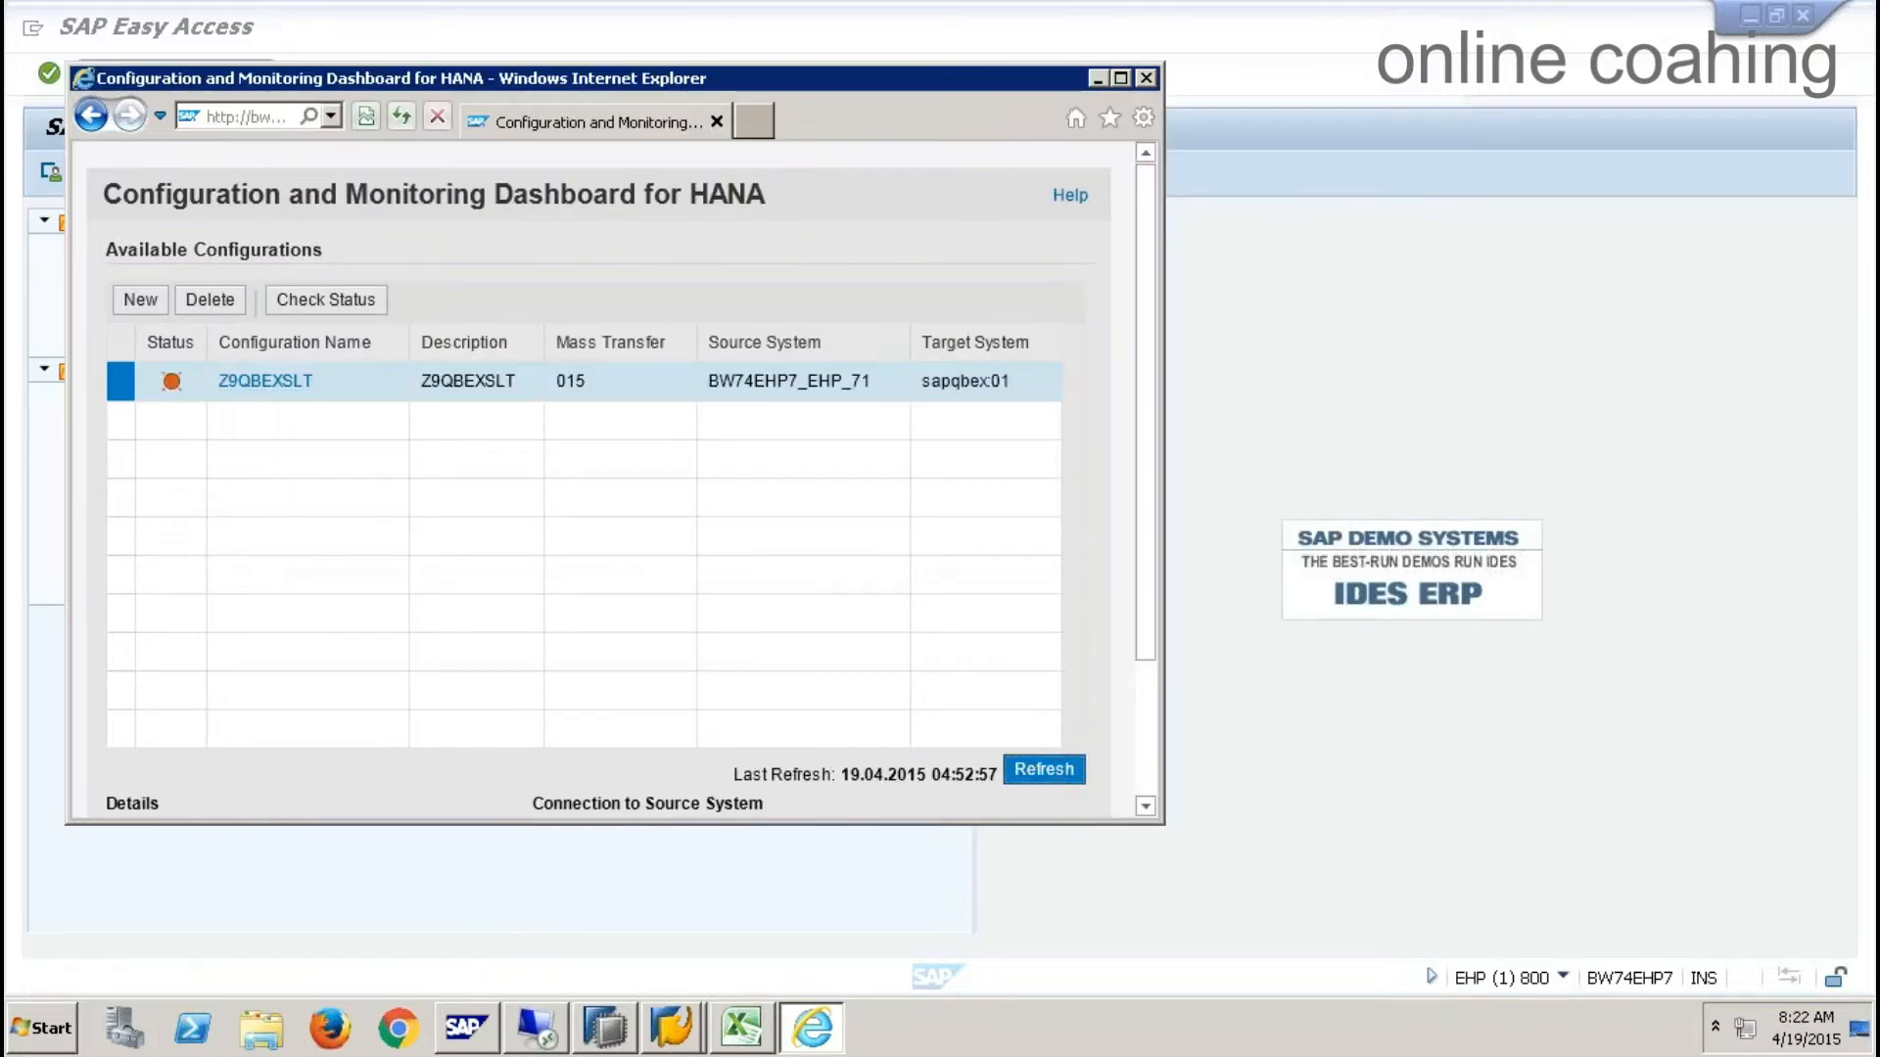
left_click(202, 301)
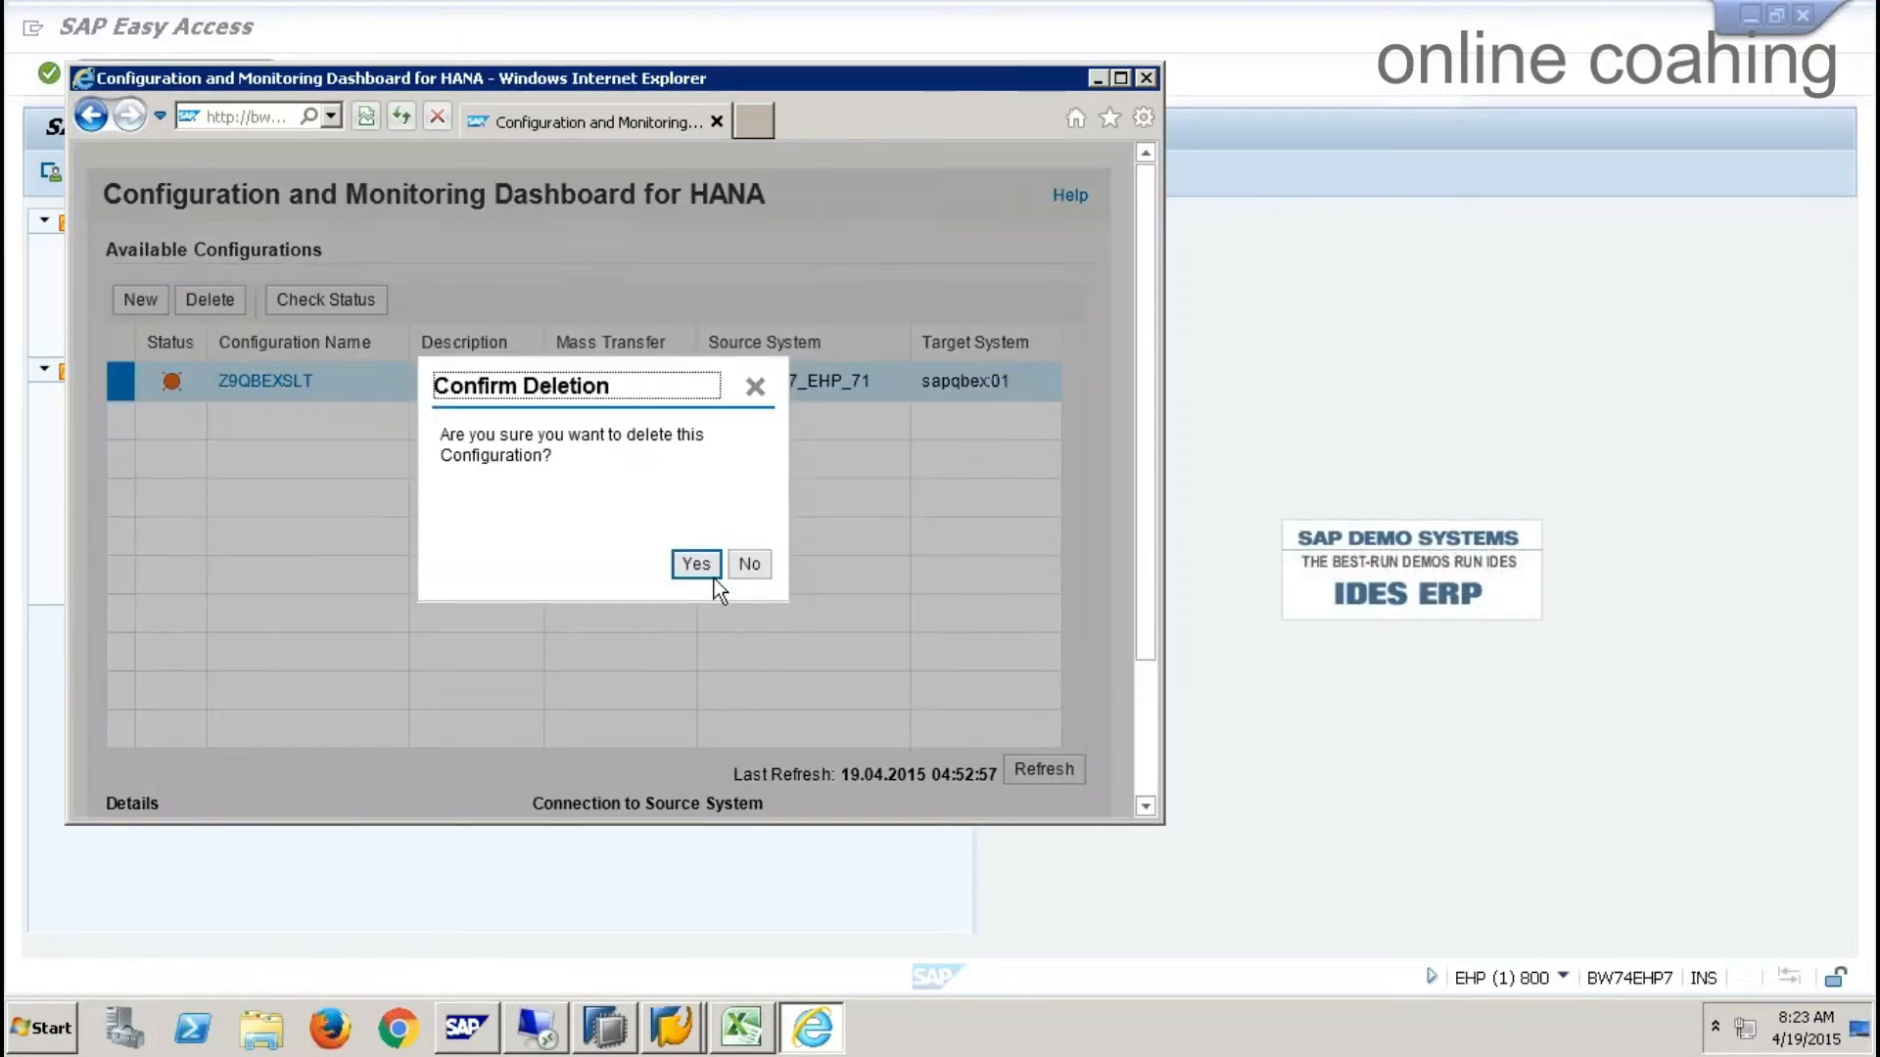
left_click(690, 566)
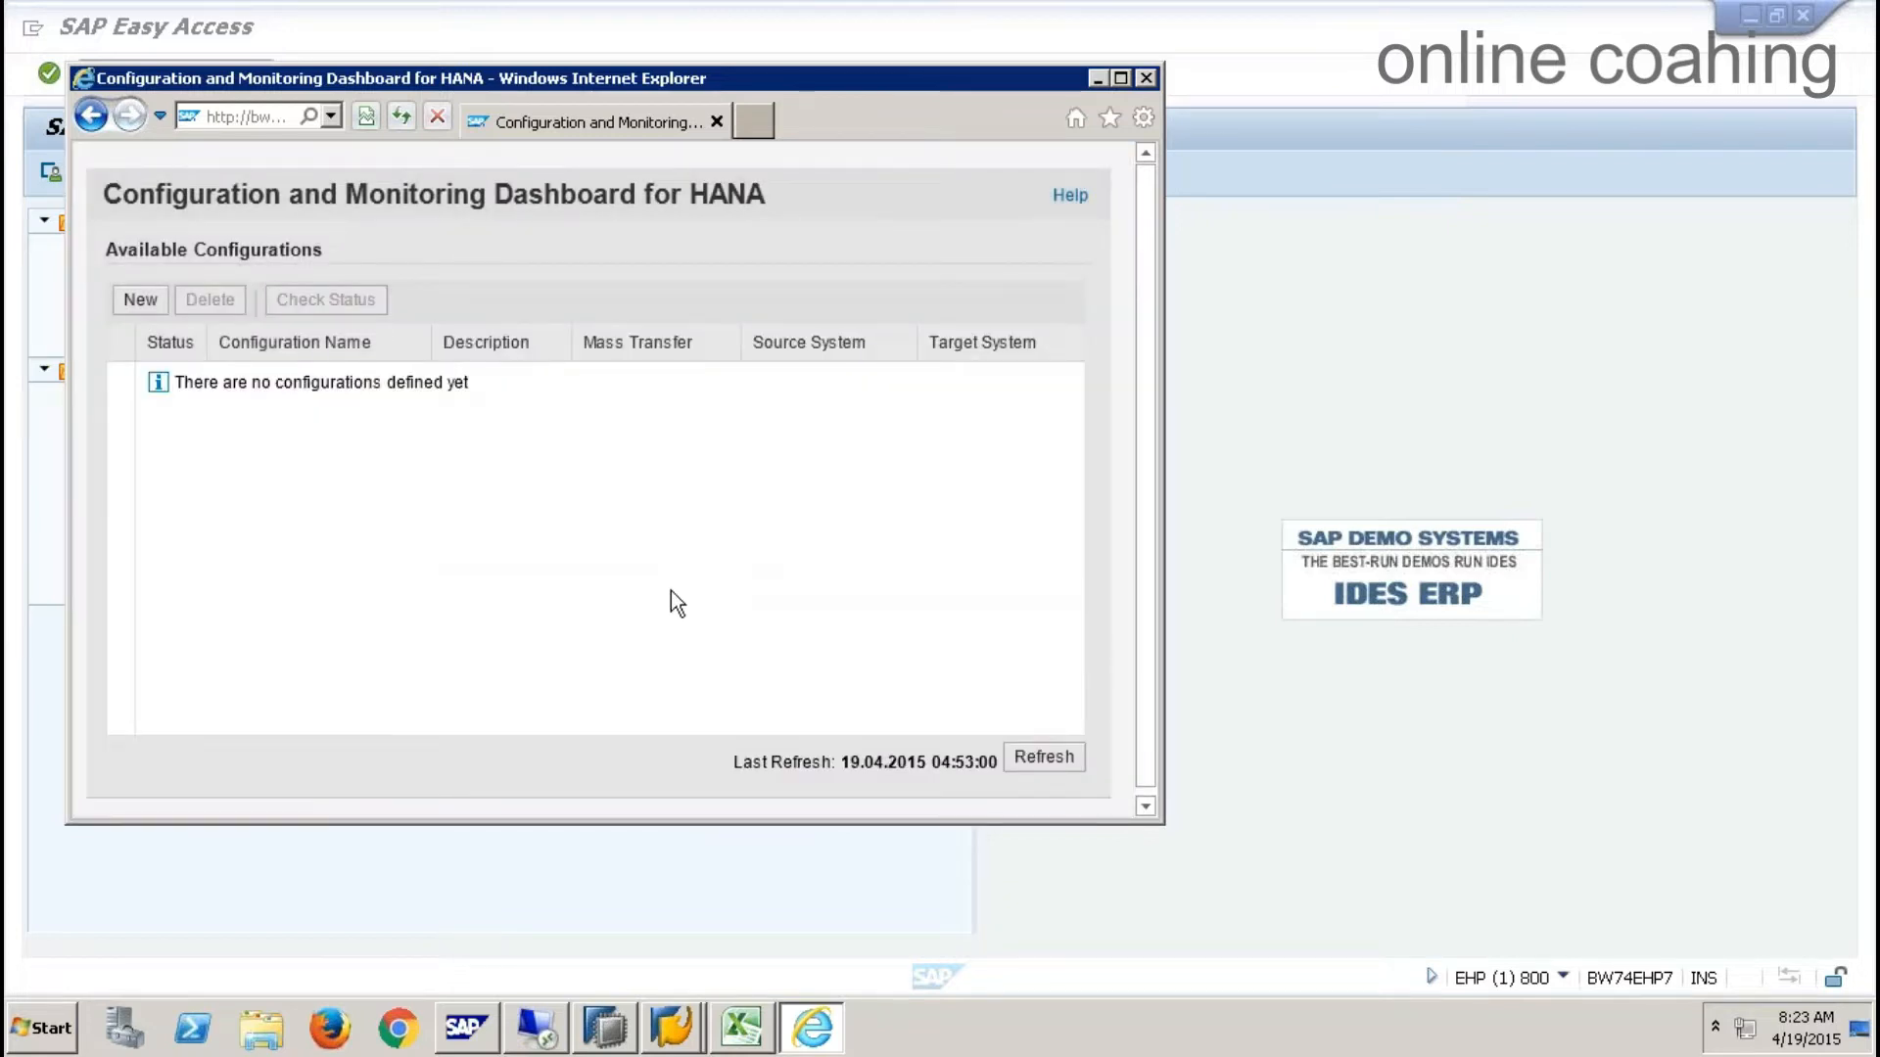
double_click(830, 102)
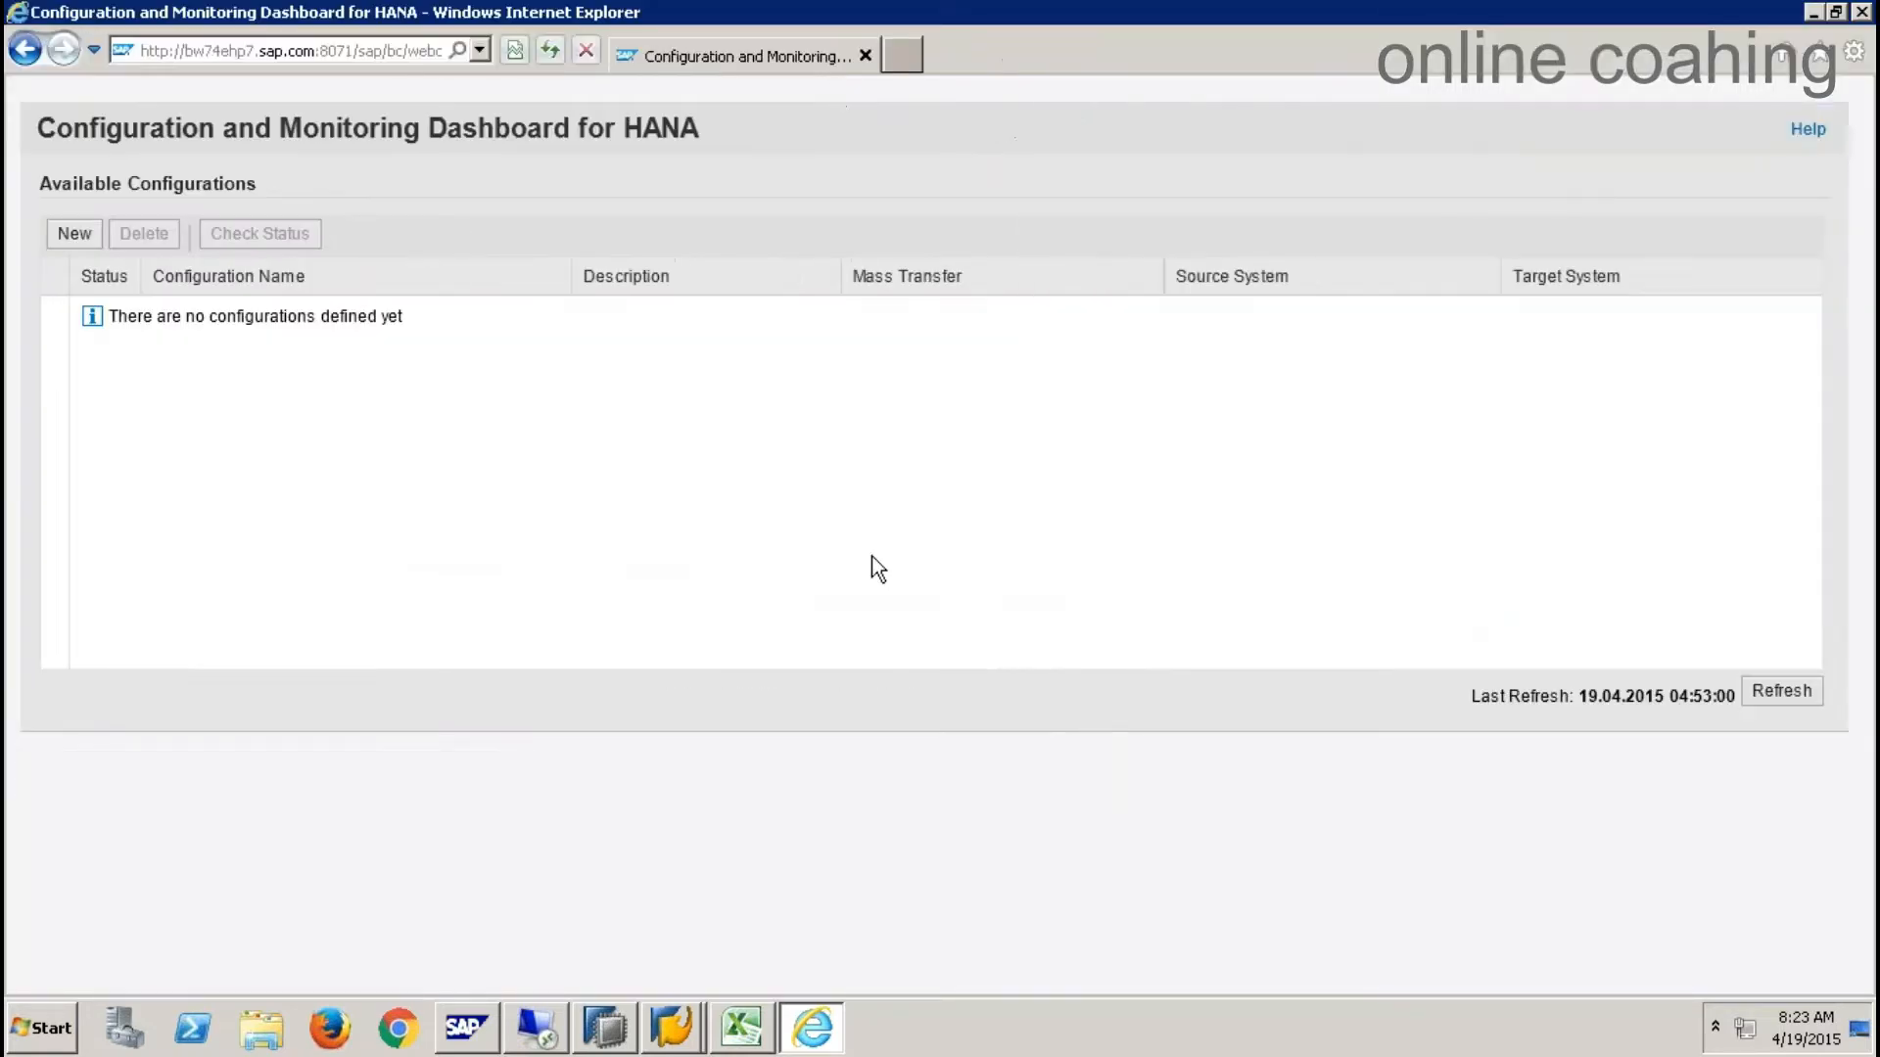
- Switch to SAP Easy Access and examine the database system, name and owner in the EHP system status
mouse_move(679, 1038)
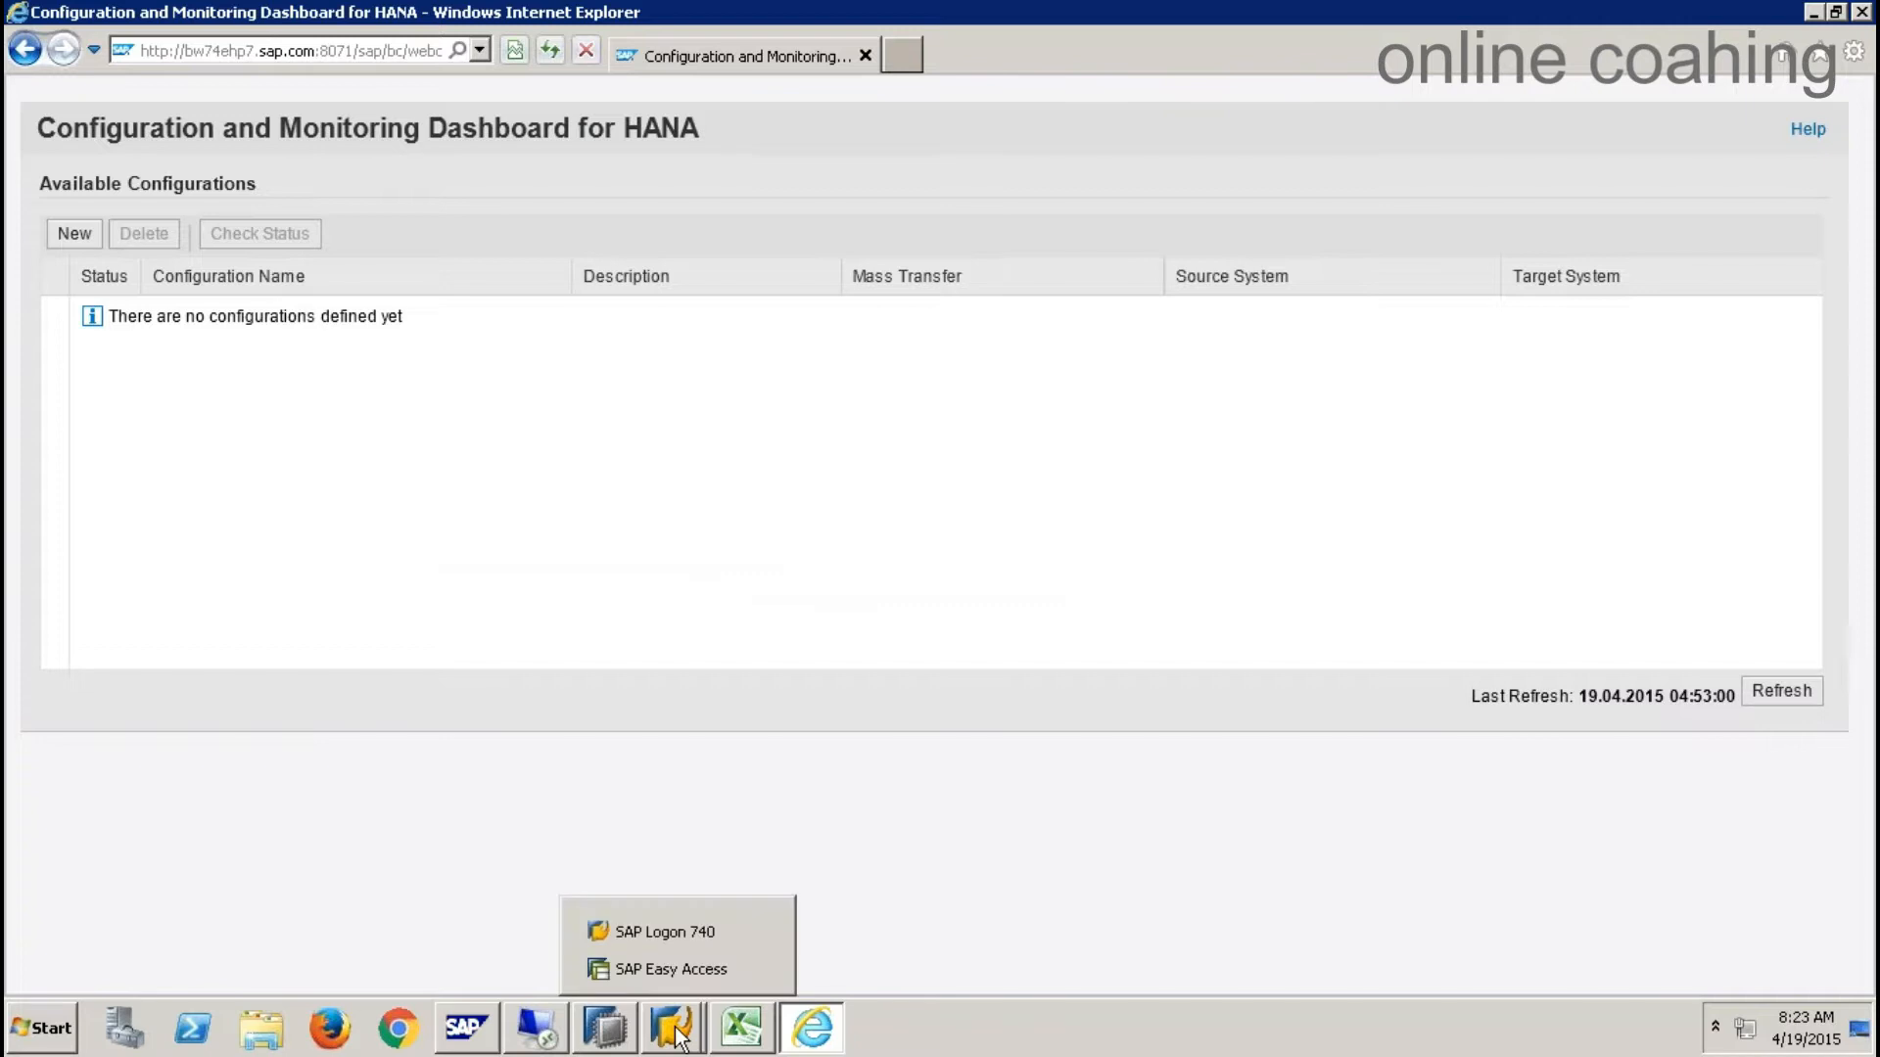
left_click(675, 971)
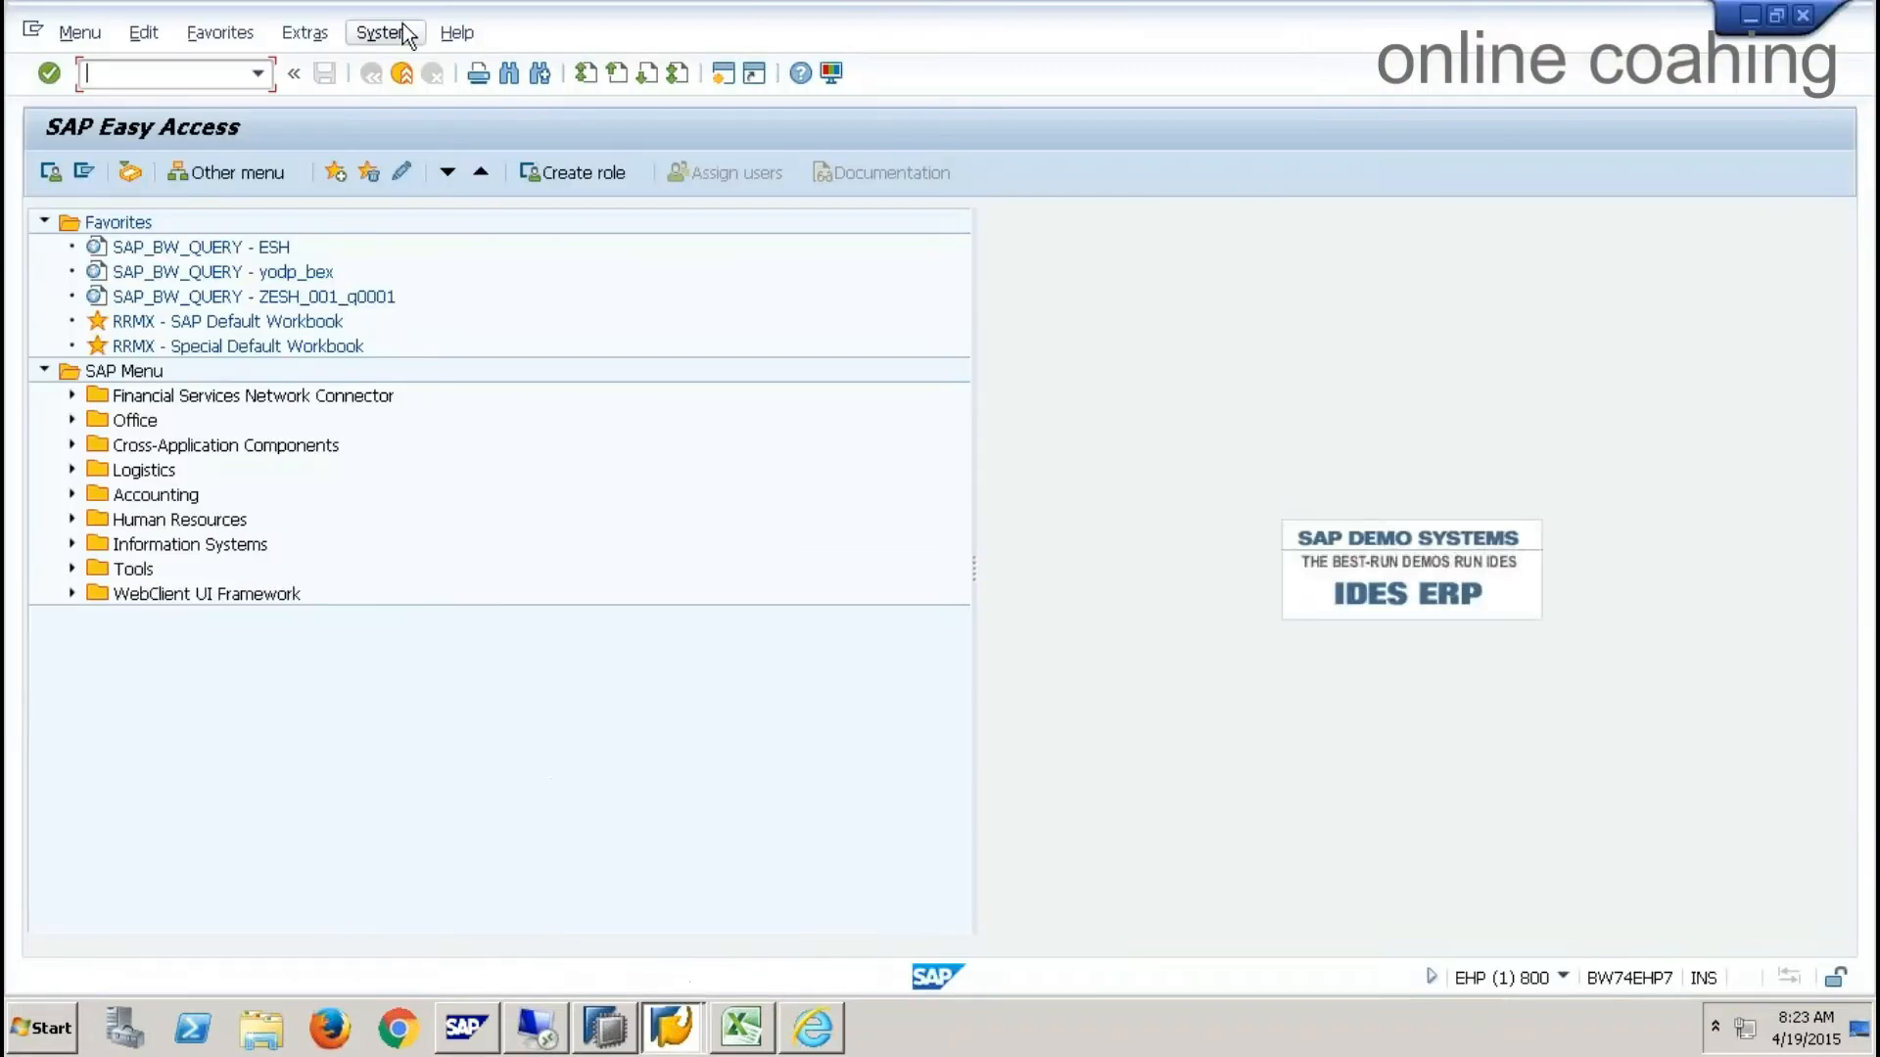
left_click(400, 35)
left_click(474, 401)
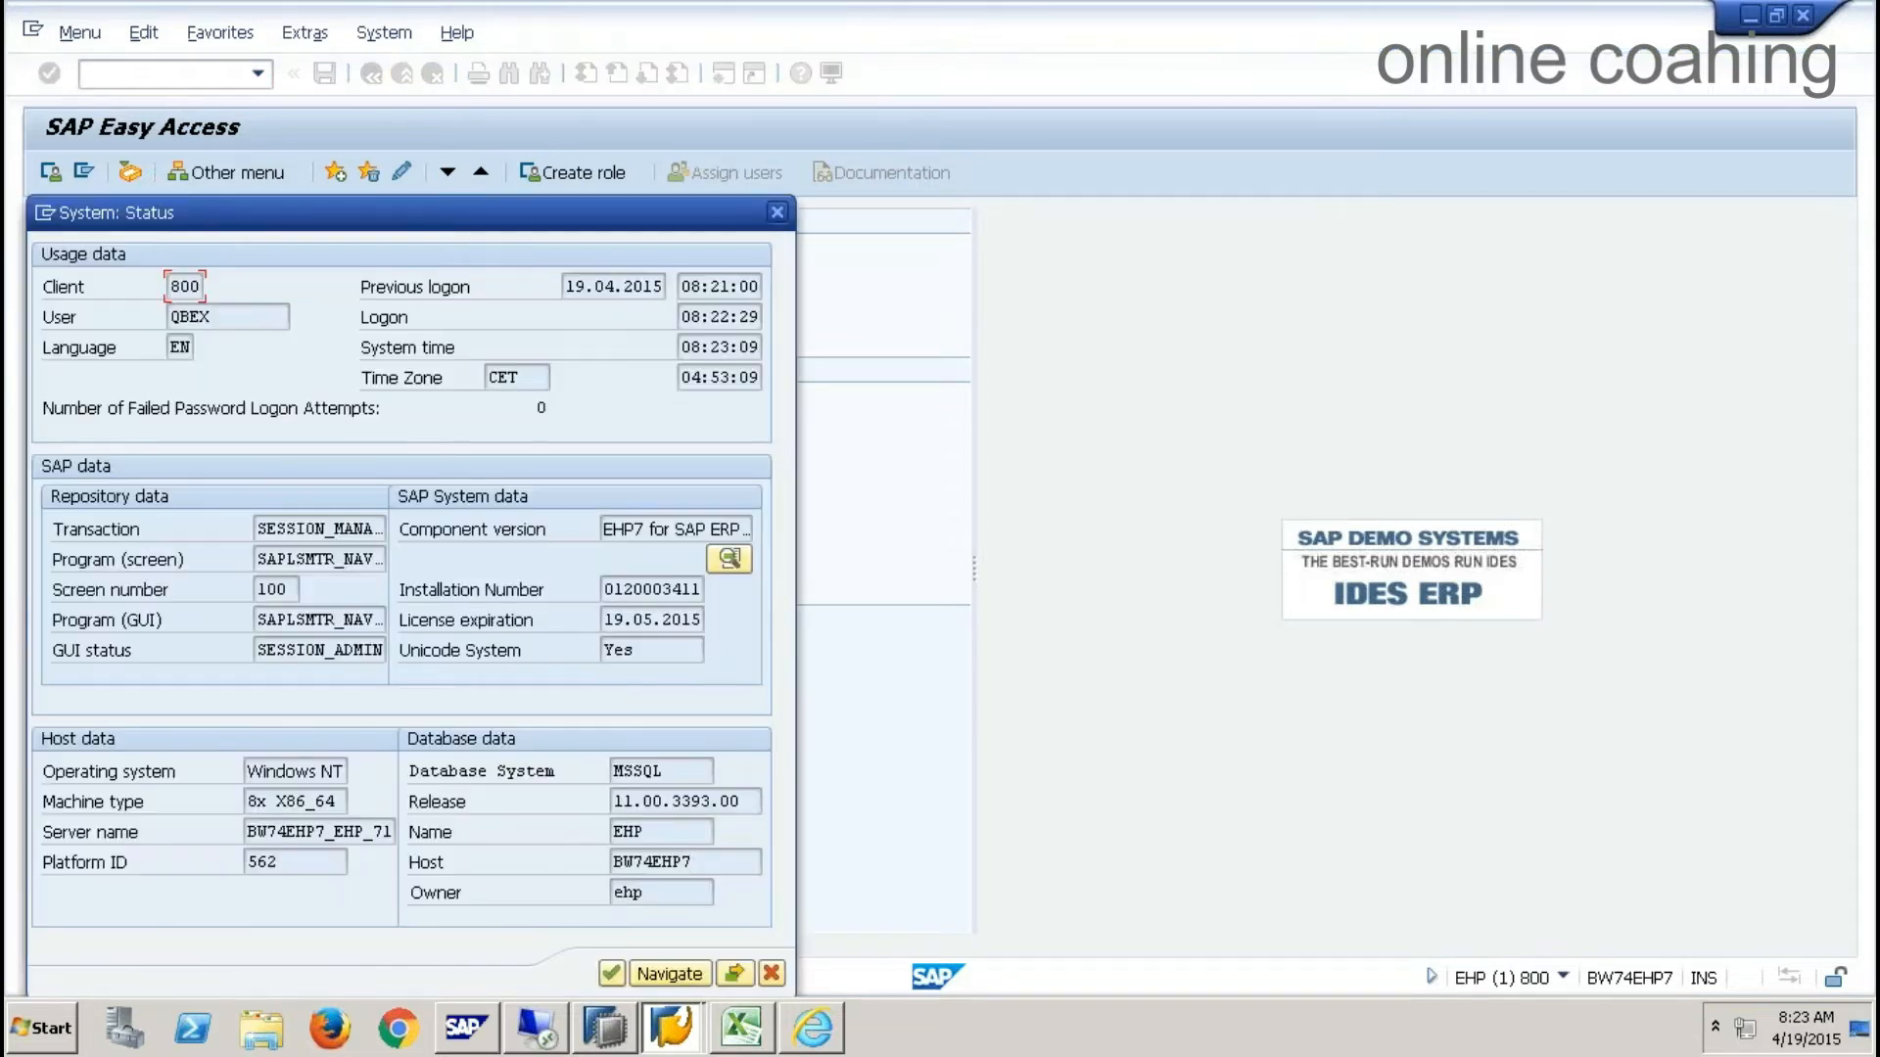
left_click_drag(680, 772, 613, 771)
left_click_drag(658, 840, 588, 840)
left_click_drag(661, 893, 594, 897)
left_click(777, 208)
- Launch Microsoft SQL Server 2012 Management Studio
left_click(30, 1047)
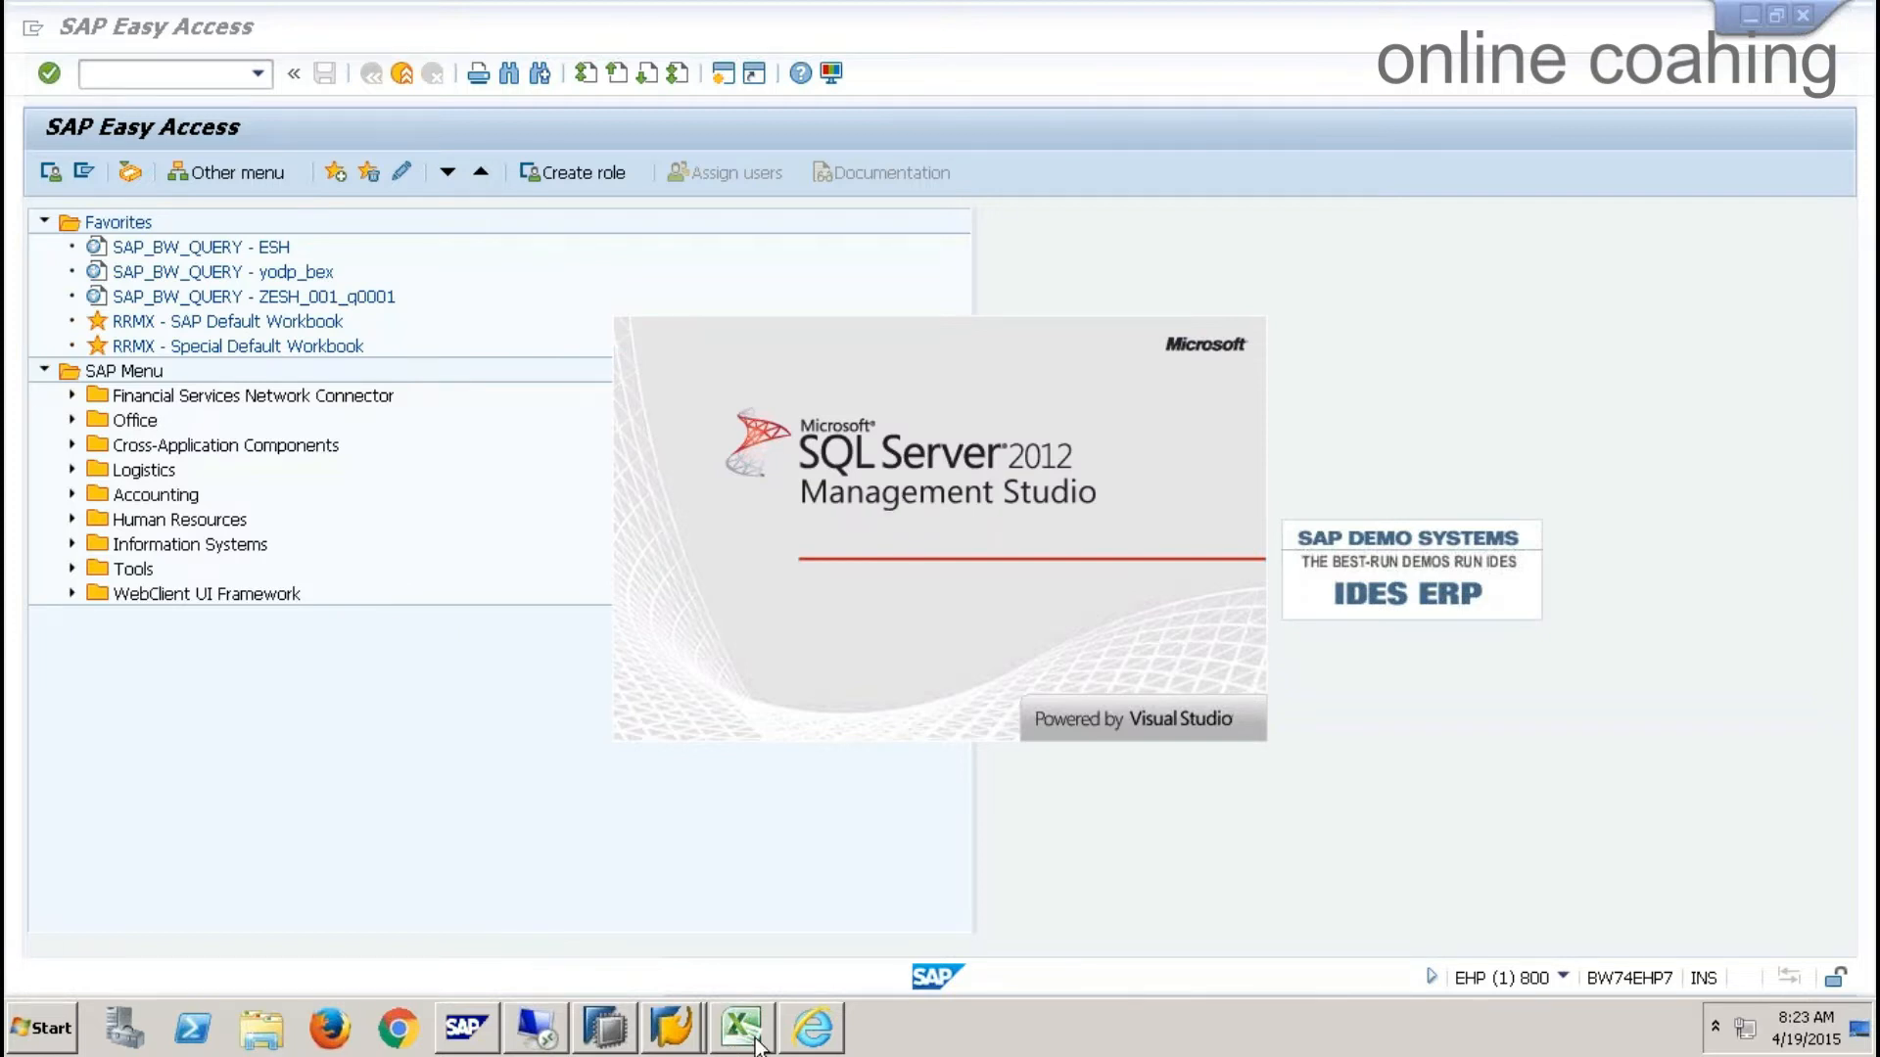
mouse_move(583, 16)
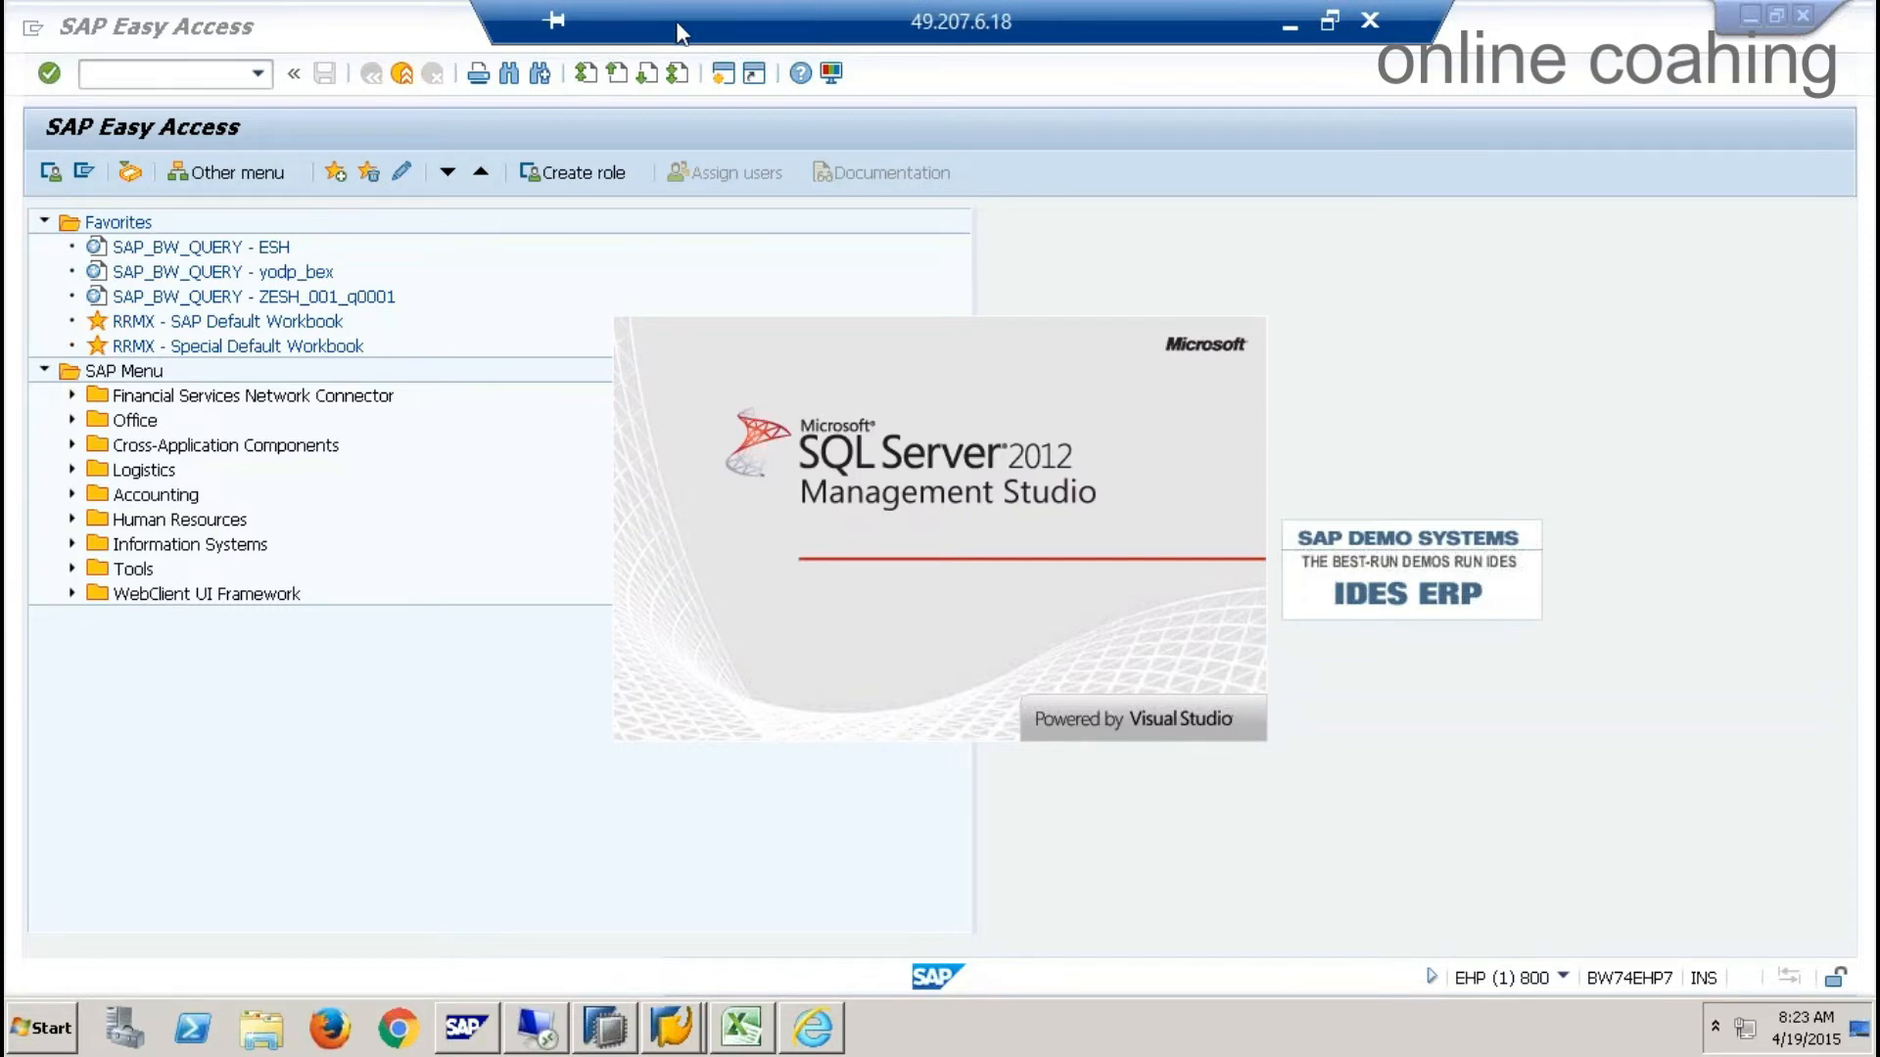
double_click(724, 31)
double_click(727, 49)
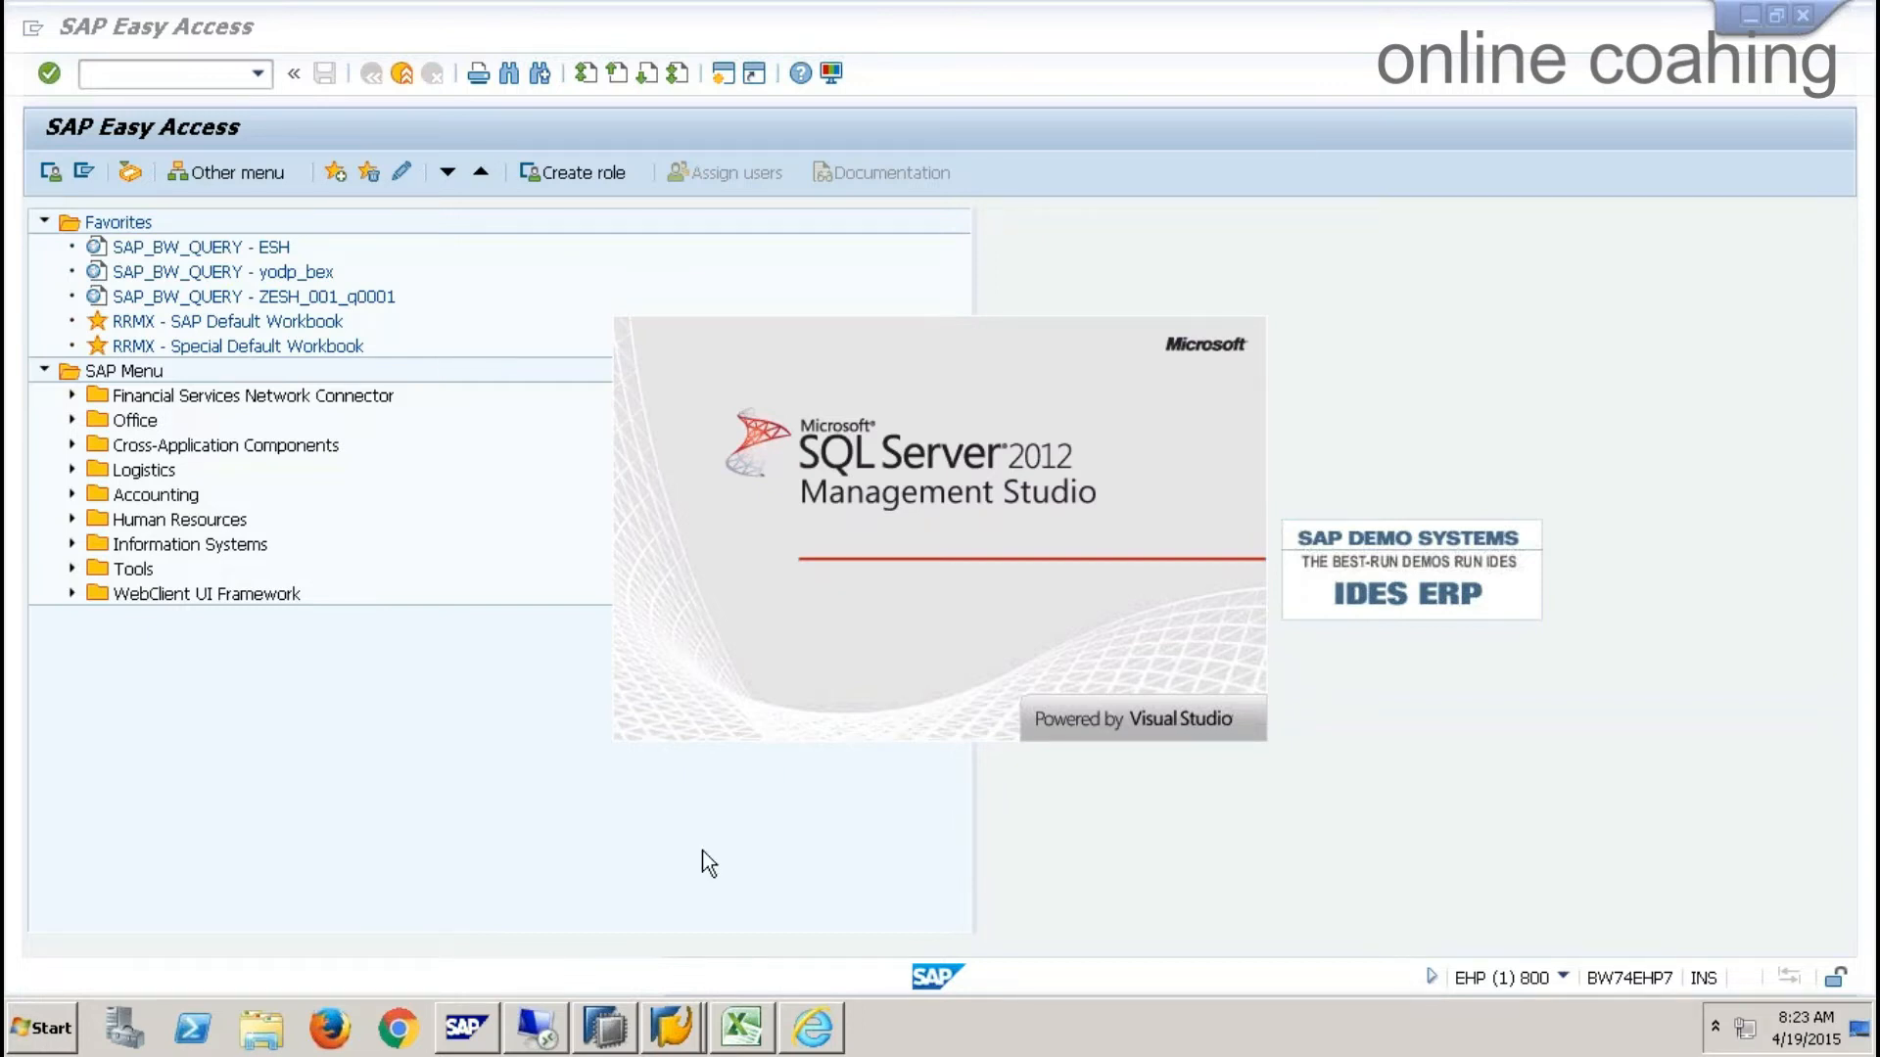
mouse_move(580, 11)
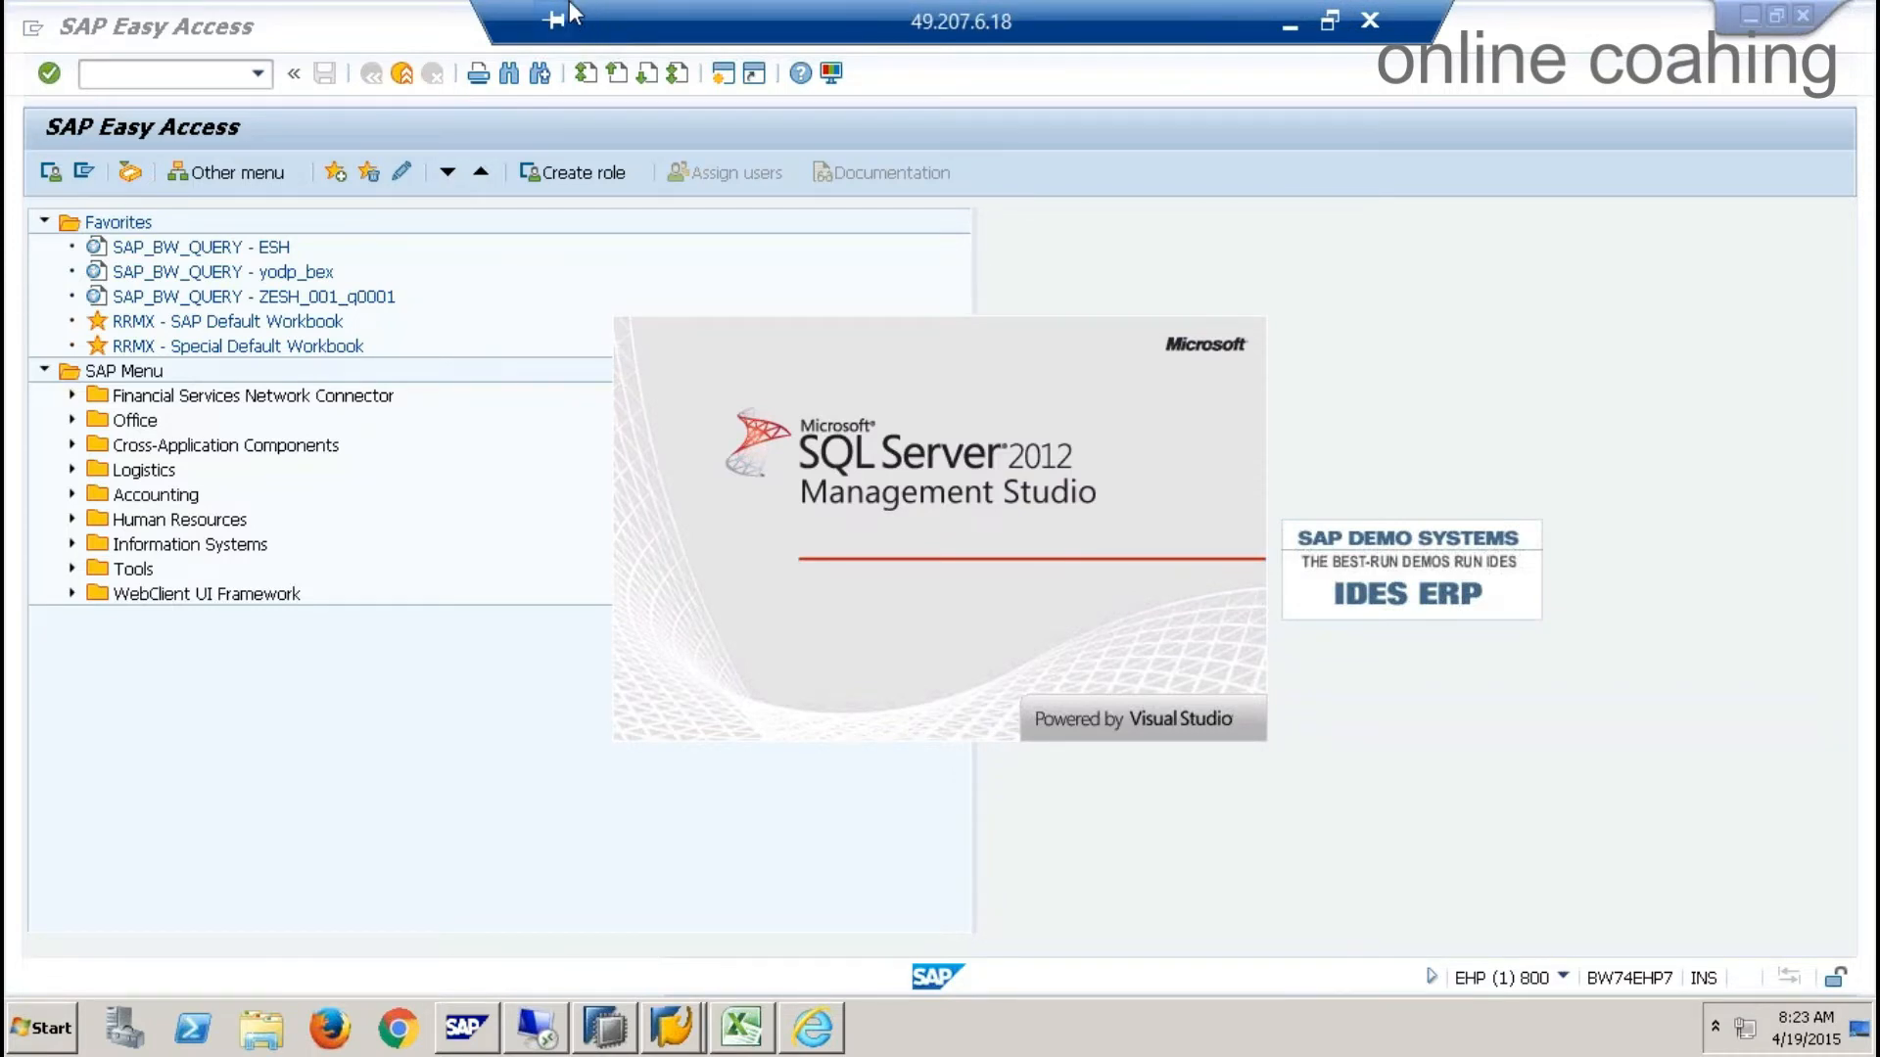
double_click(759, 20)
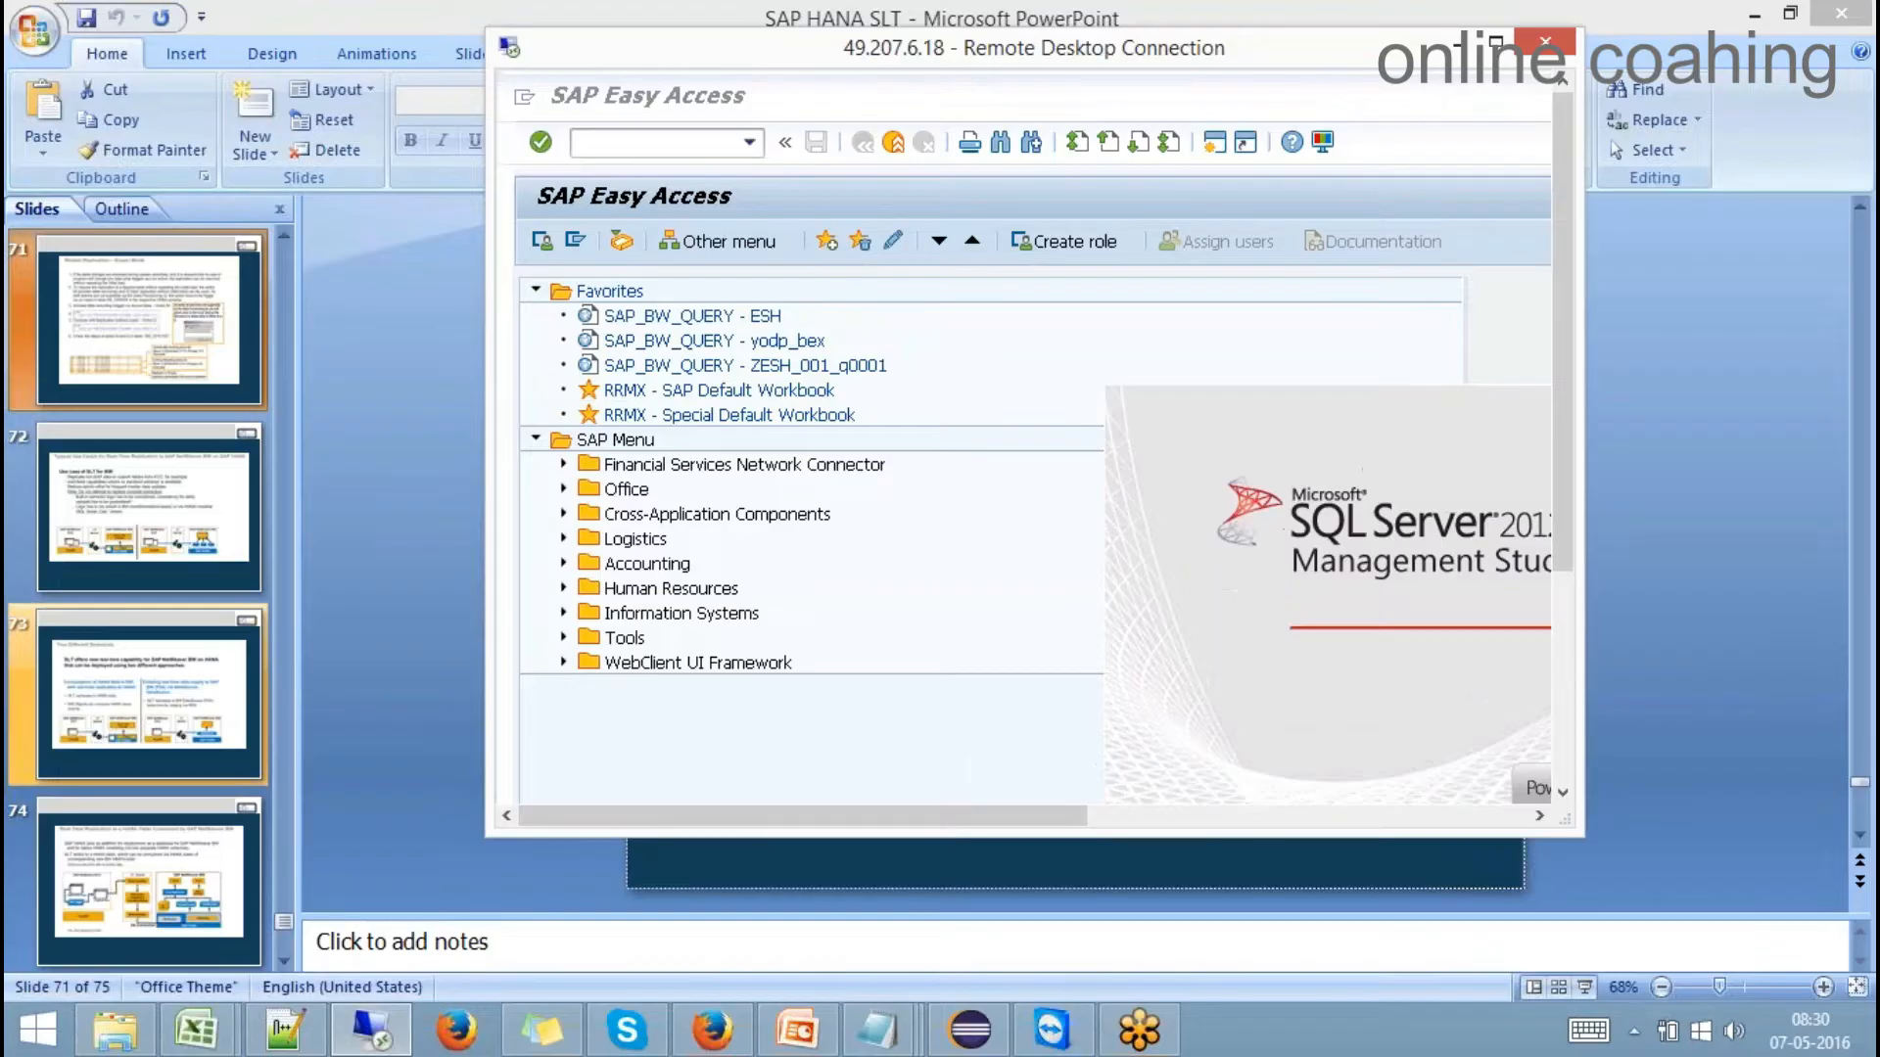
double_click(759, 34)
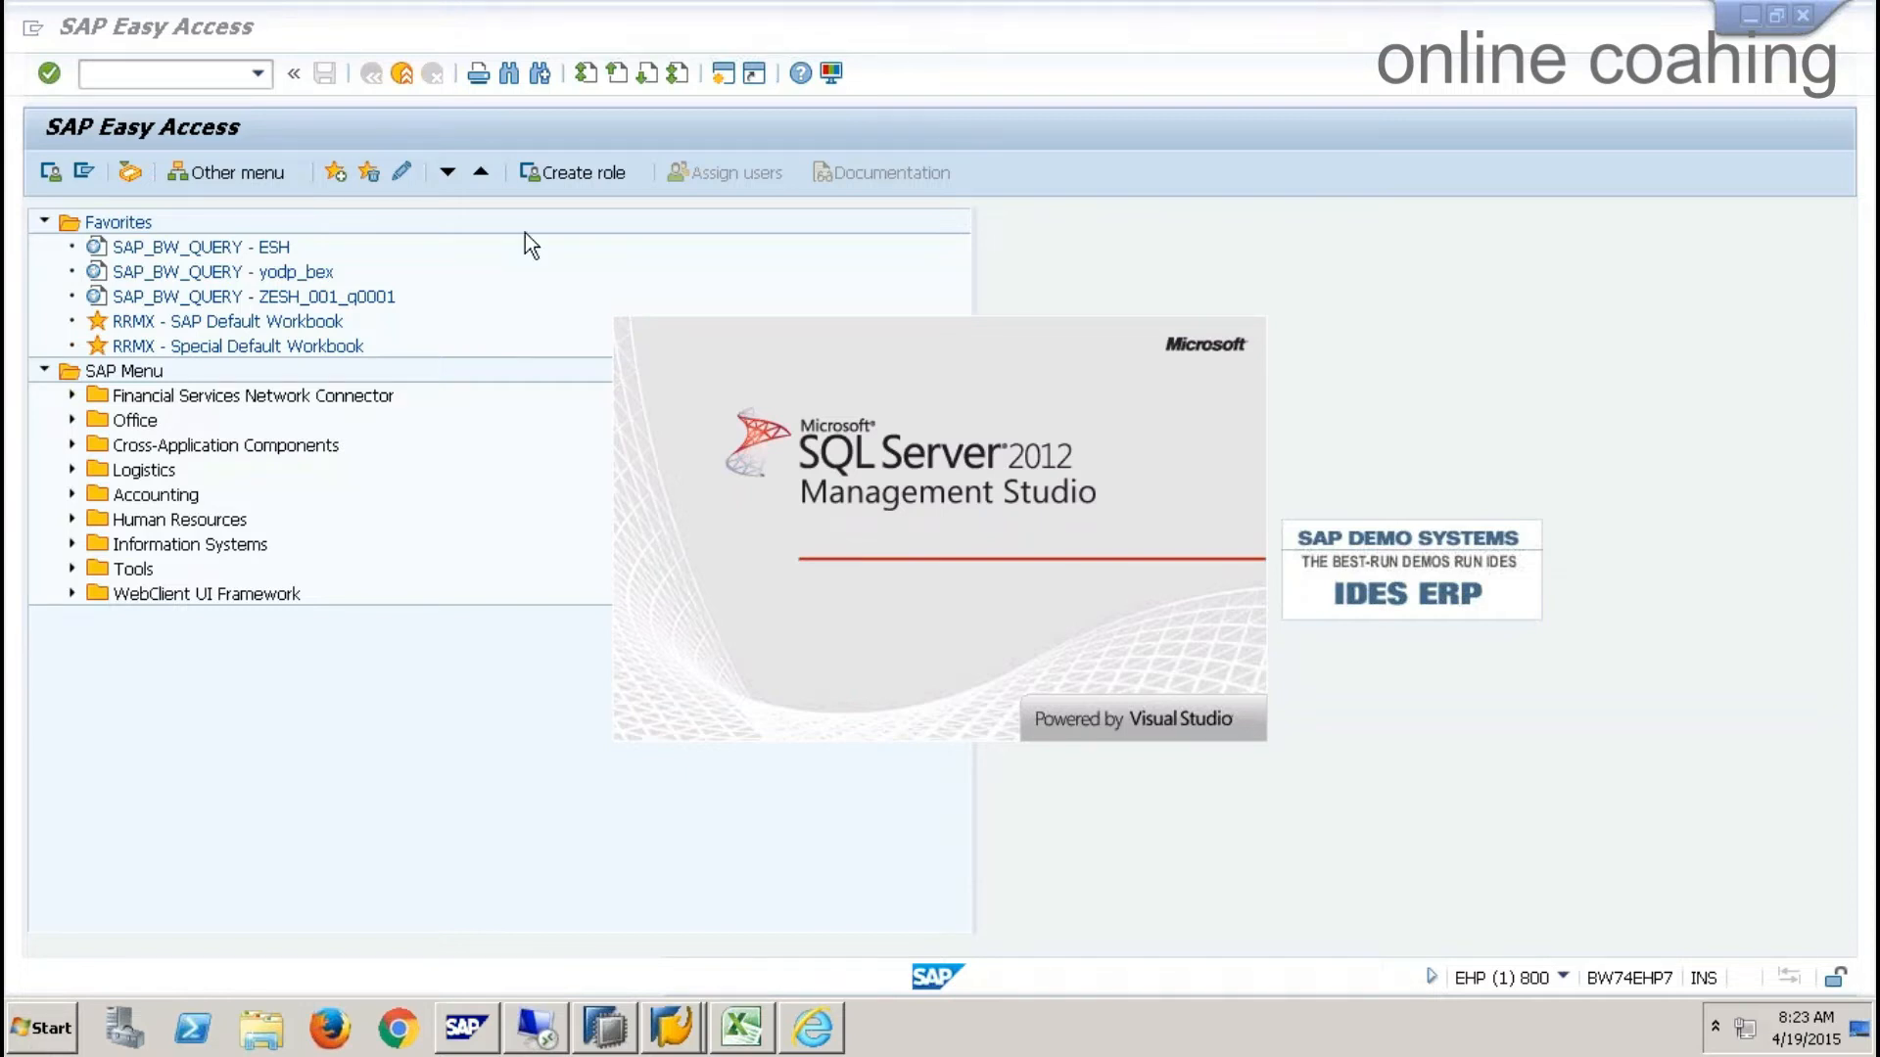
left_click_drag(796, 9, 880, 2)
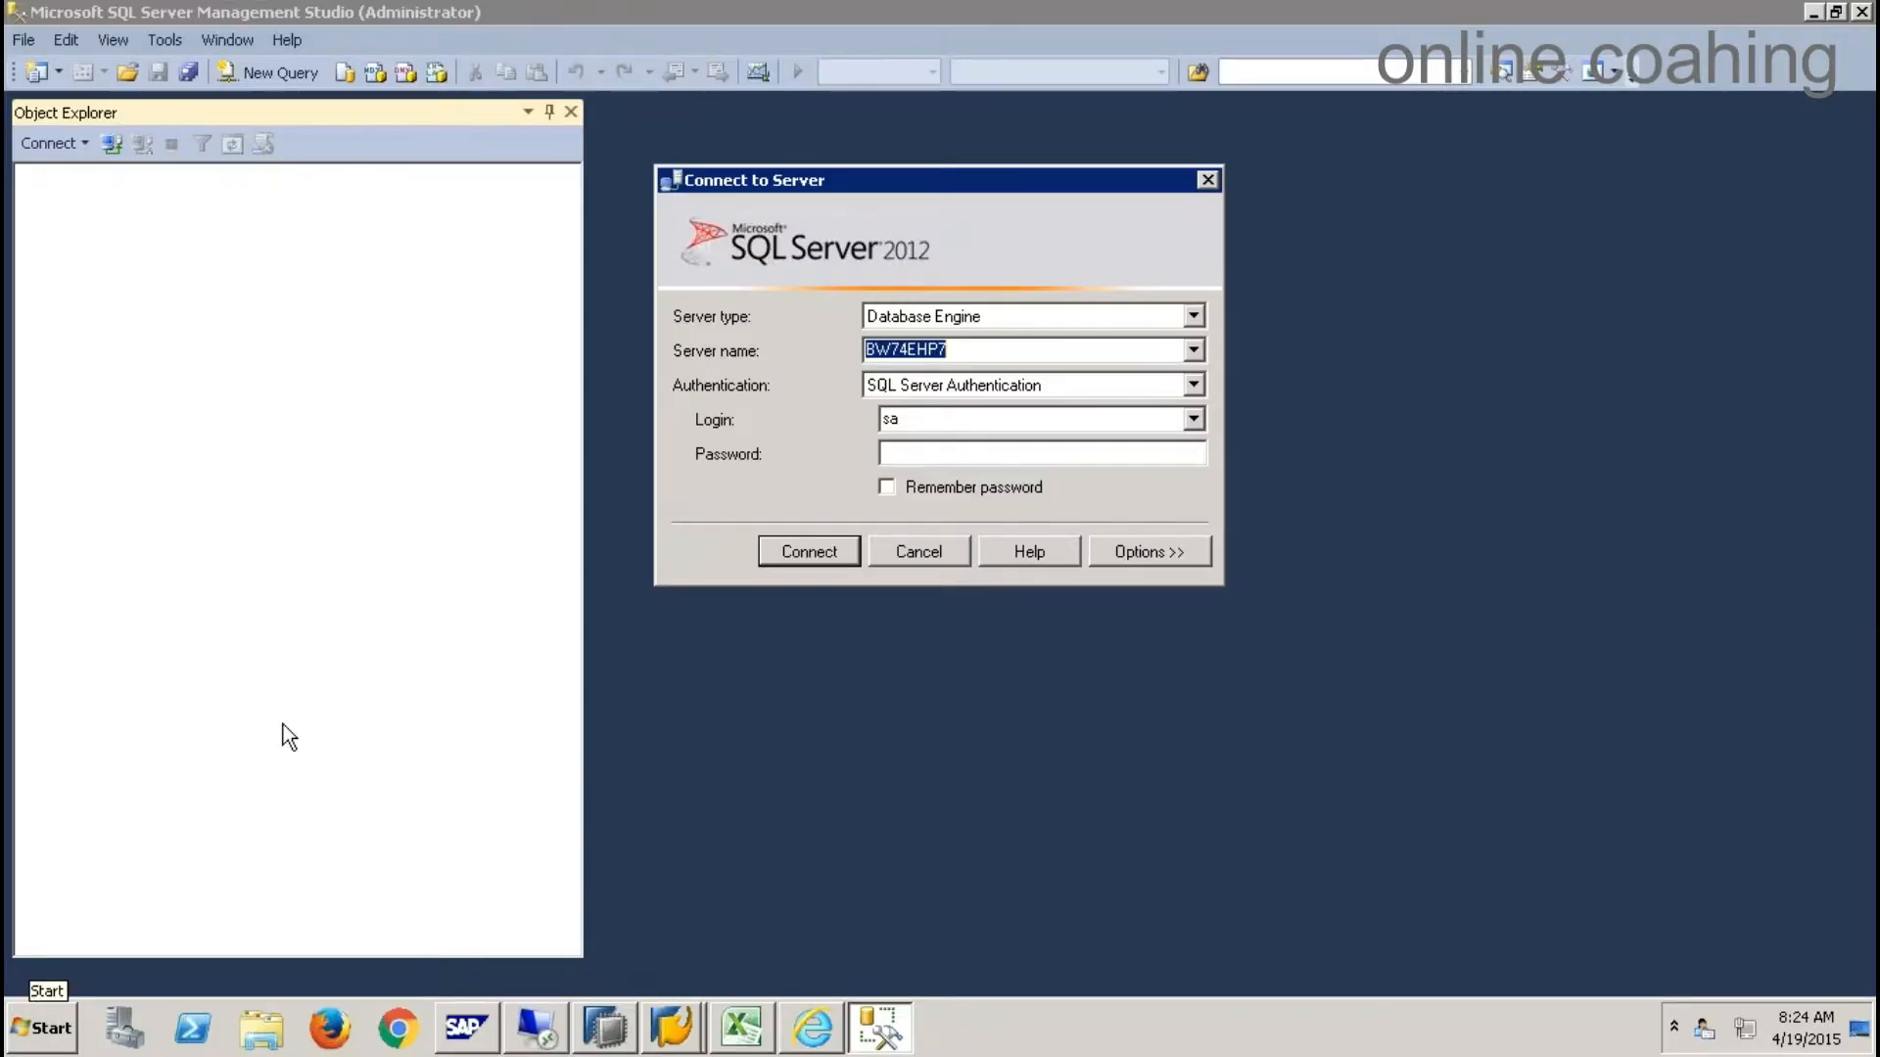
- Try to connect to the BW74EHP7 database engine with login ehp and the login password
left_click(931, 423)
type("ehp")
key("Tab")
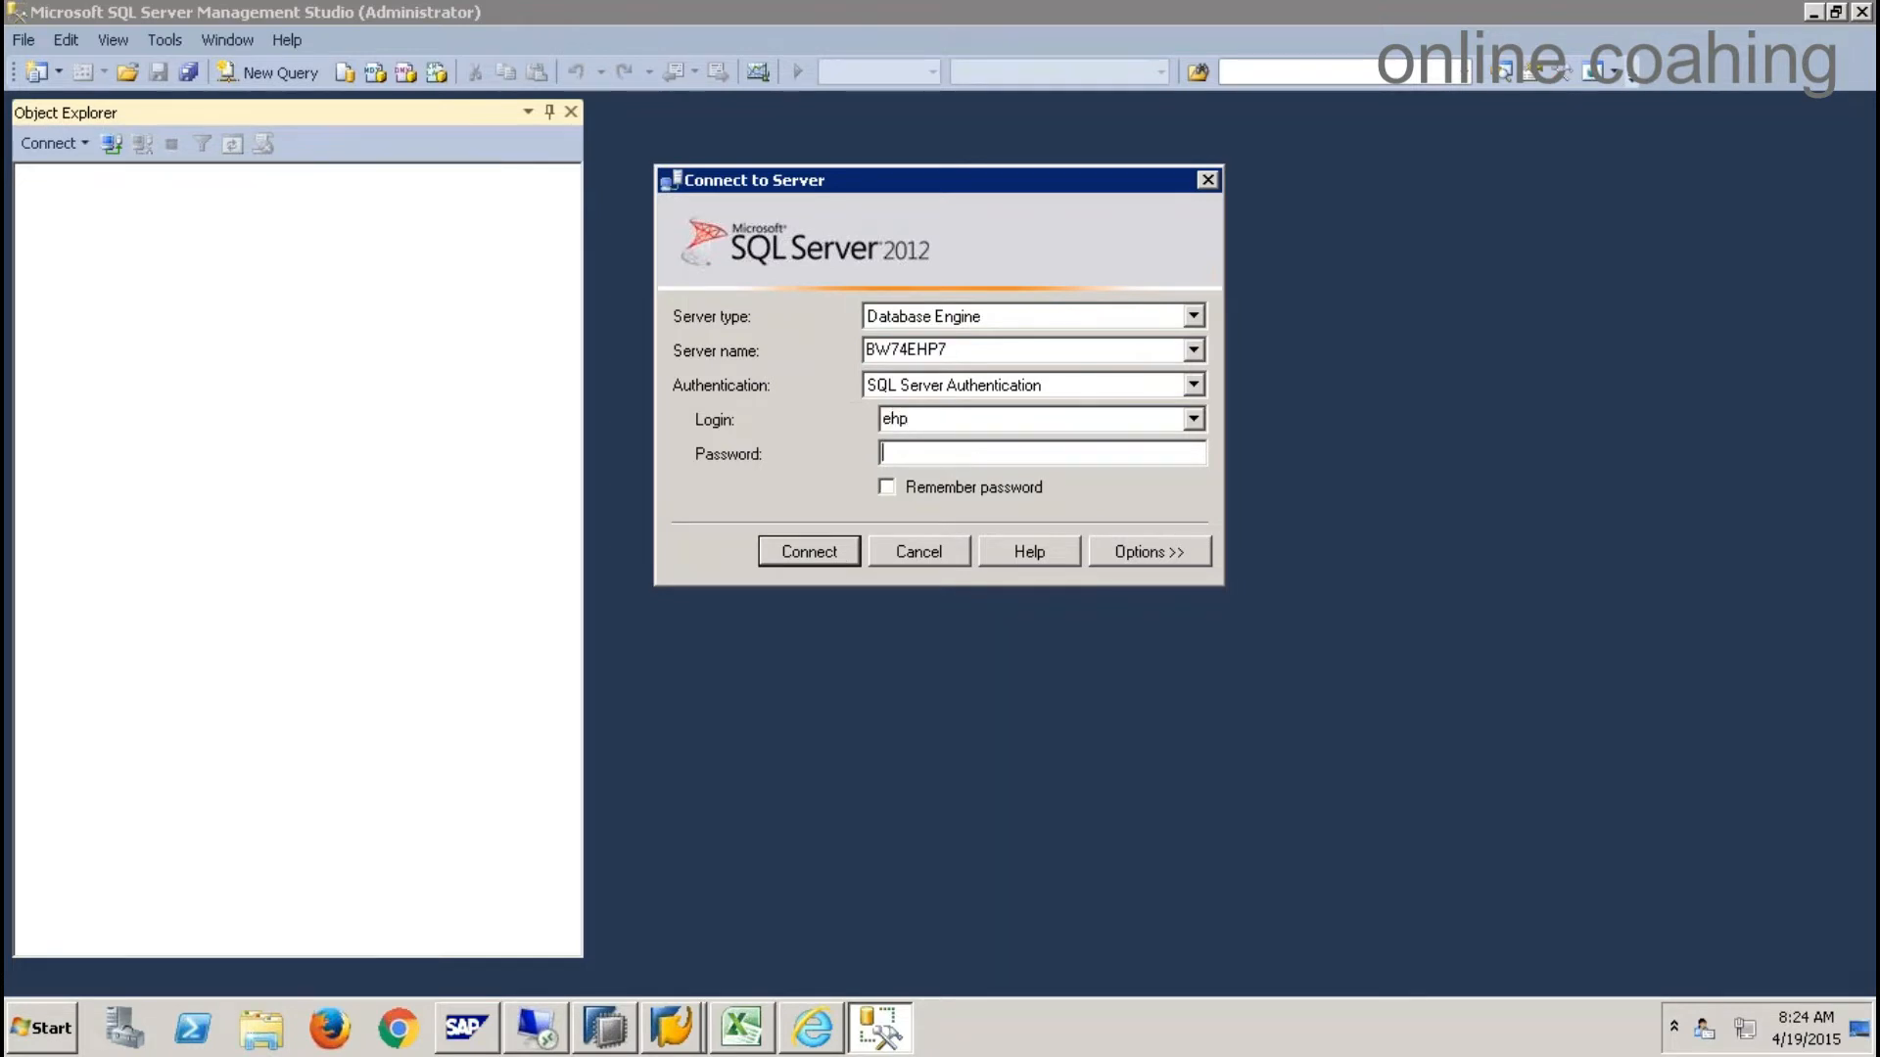
type("***********")
key("Return")
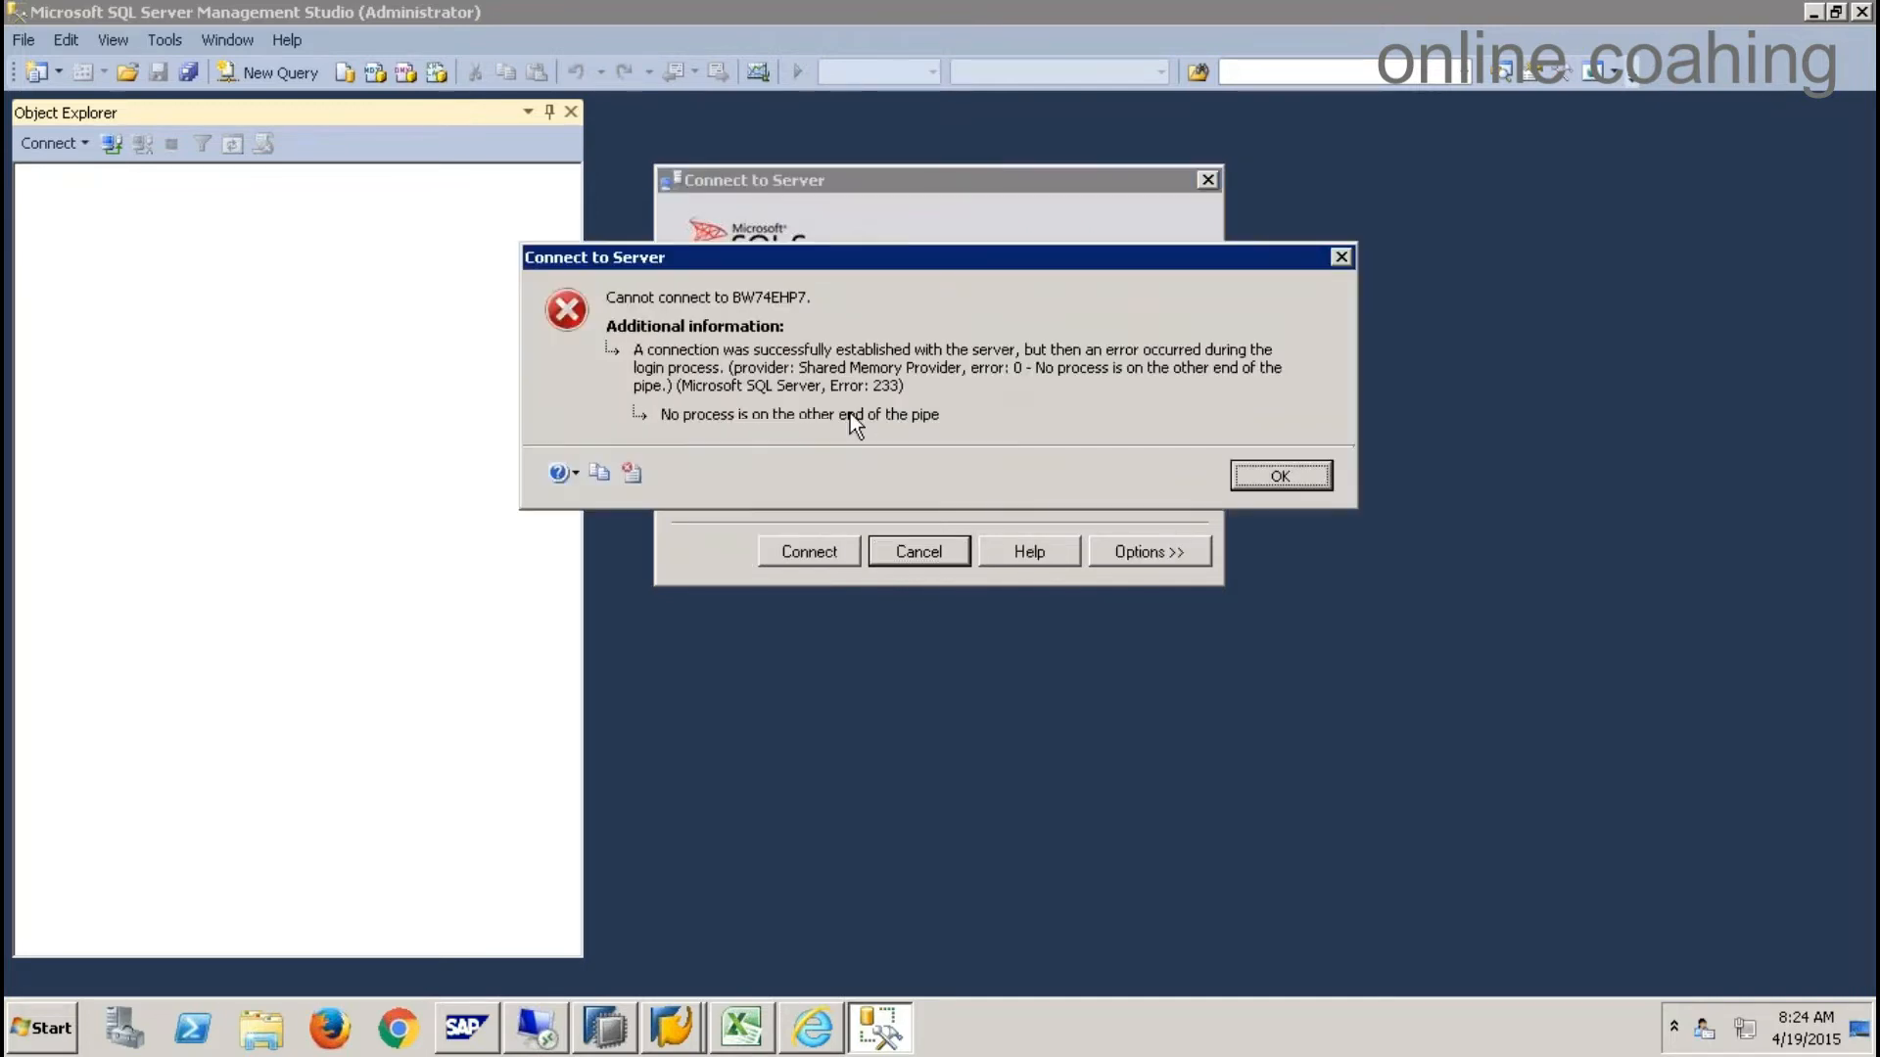
- Dismiss the connection error, re-enter the login password and connect to the BW74EHP7 database engine
left_click(1255, 474)
left_click_drag(1001, 457, 744, 447)
type("*")
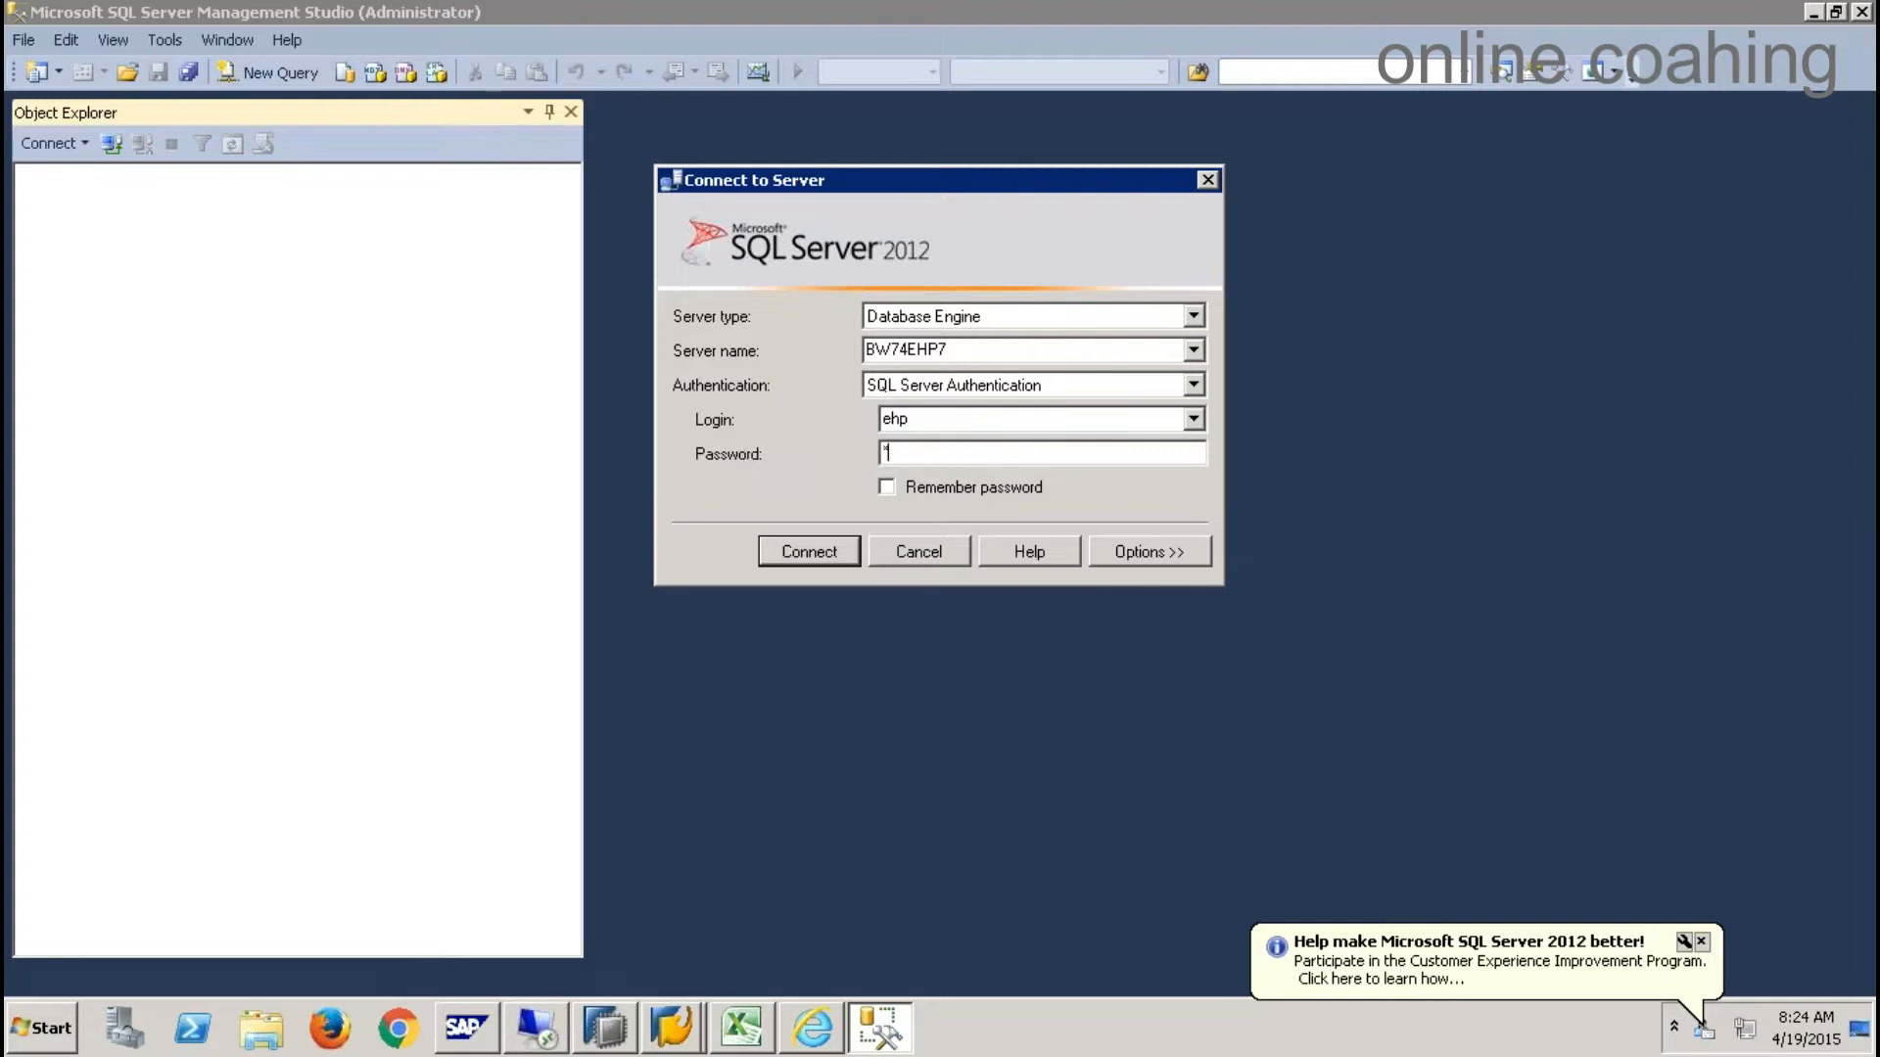
type("*********")
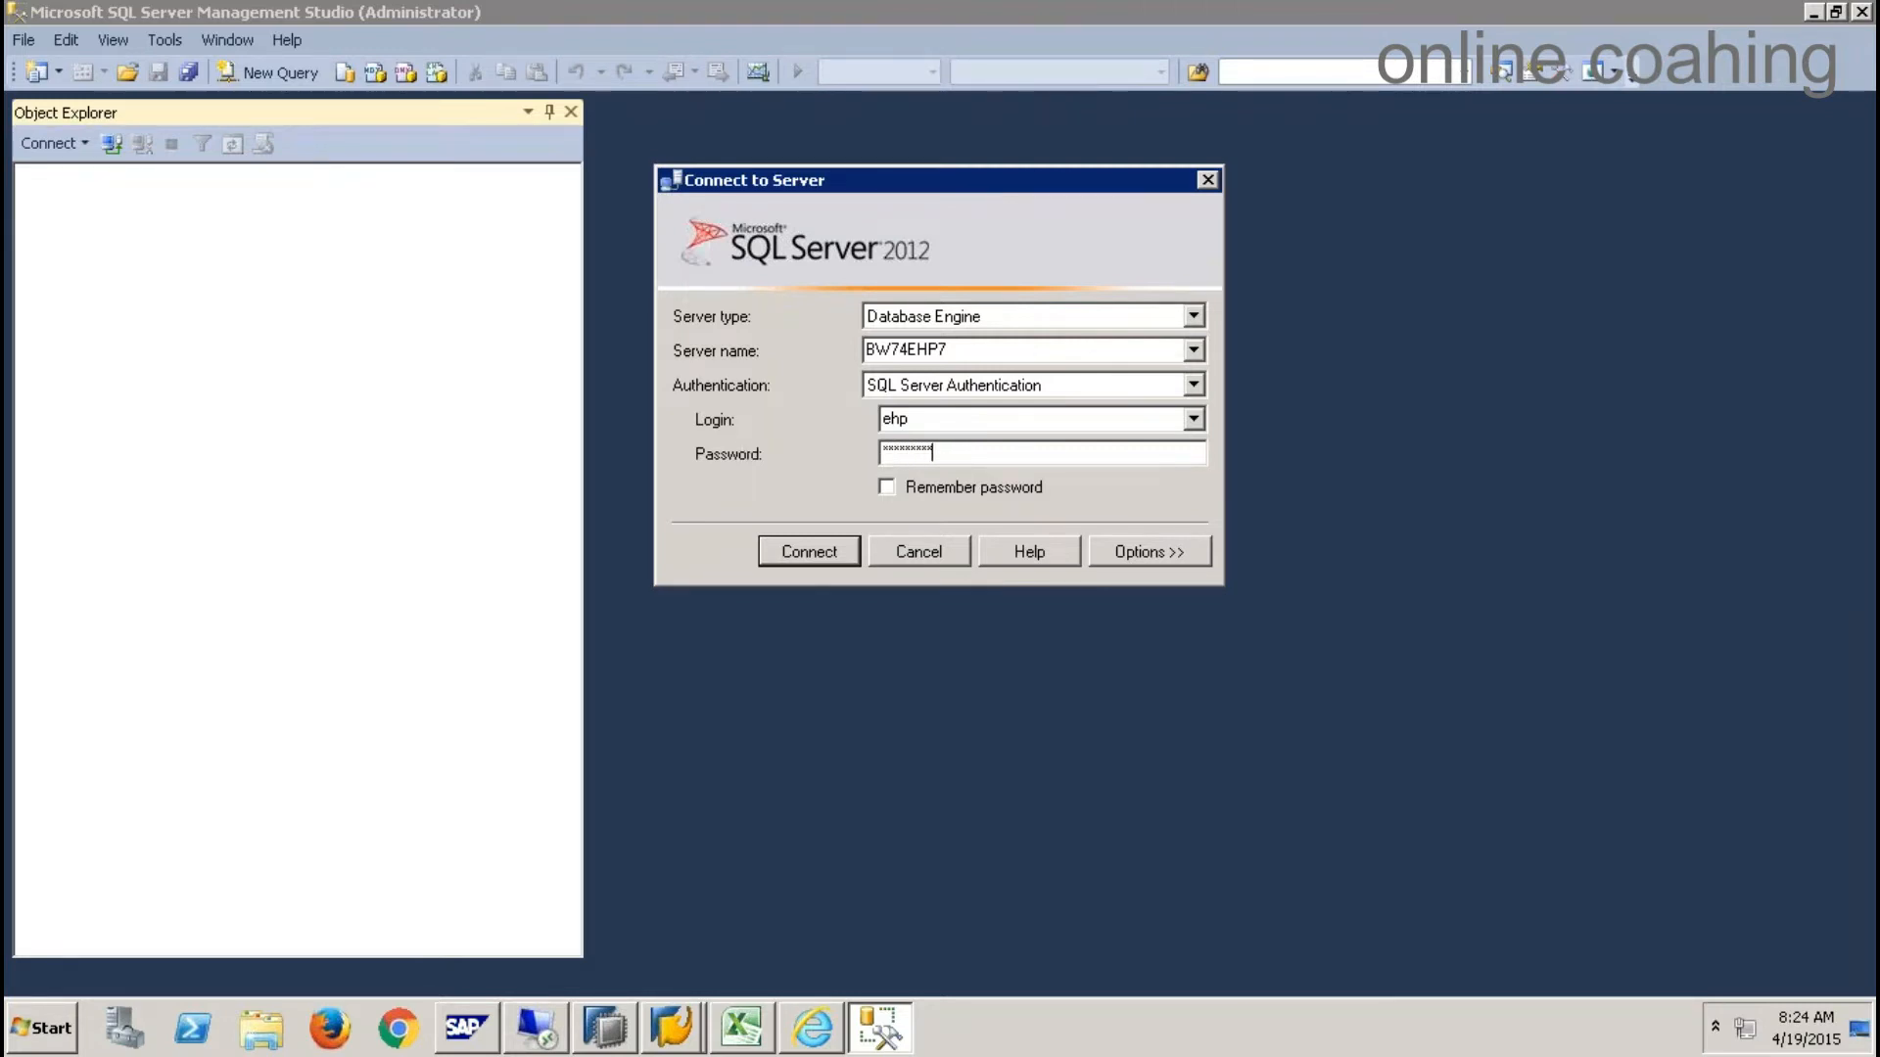
key("Return")
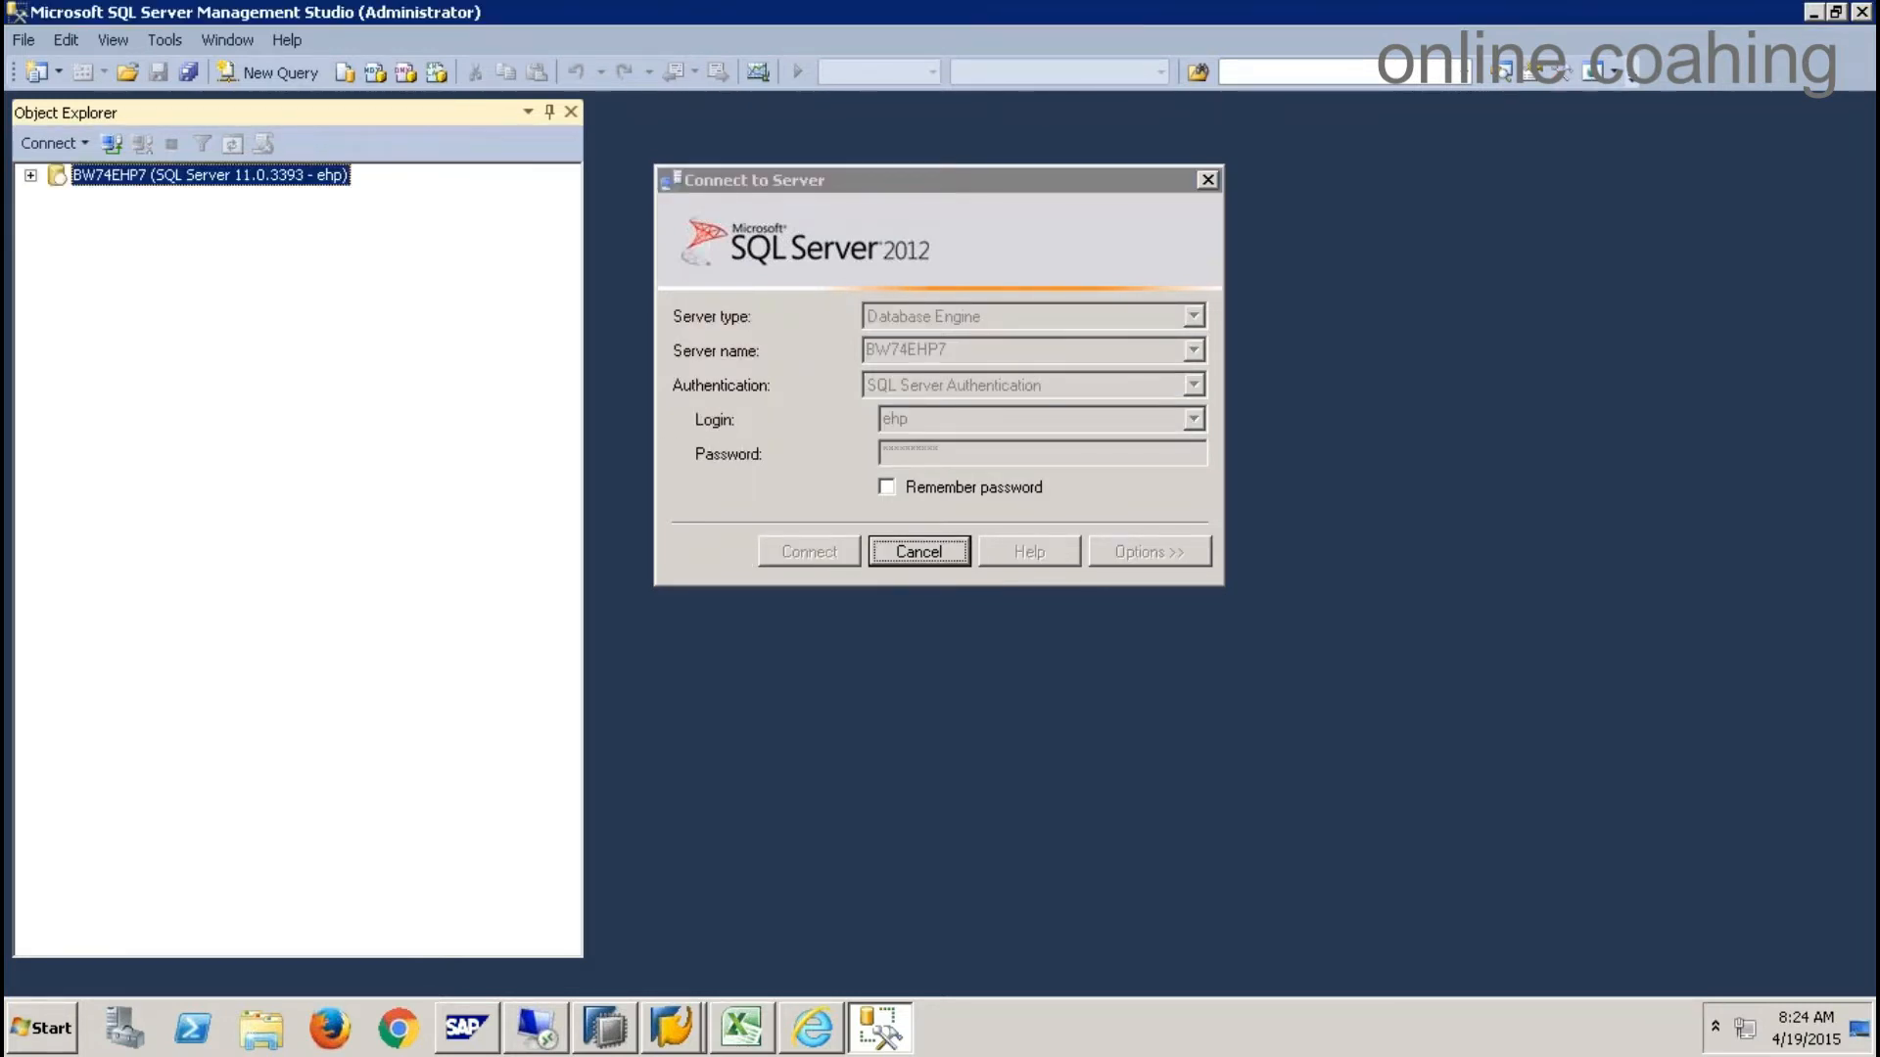
- Expand the server's databases and the EHP database in the object tree
left_click(55, 197)
left_click(136, 396)
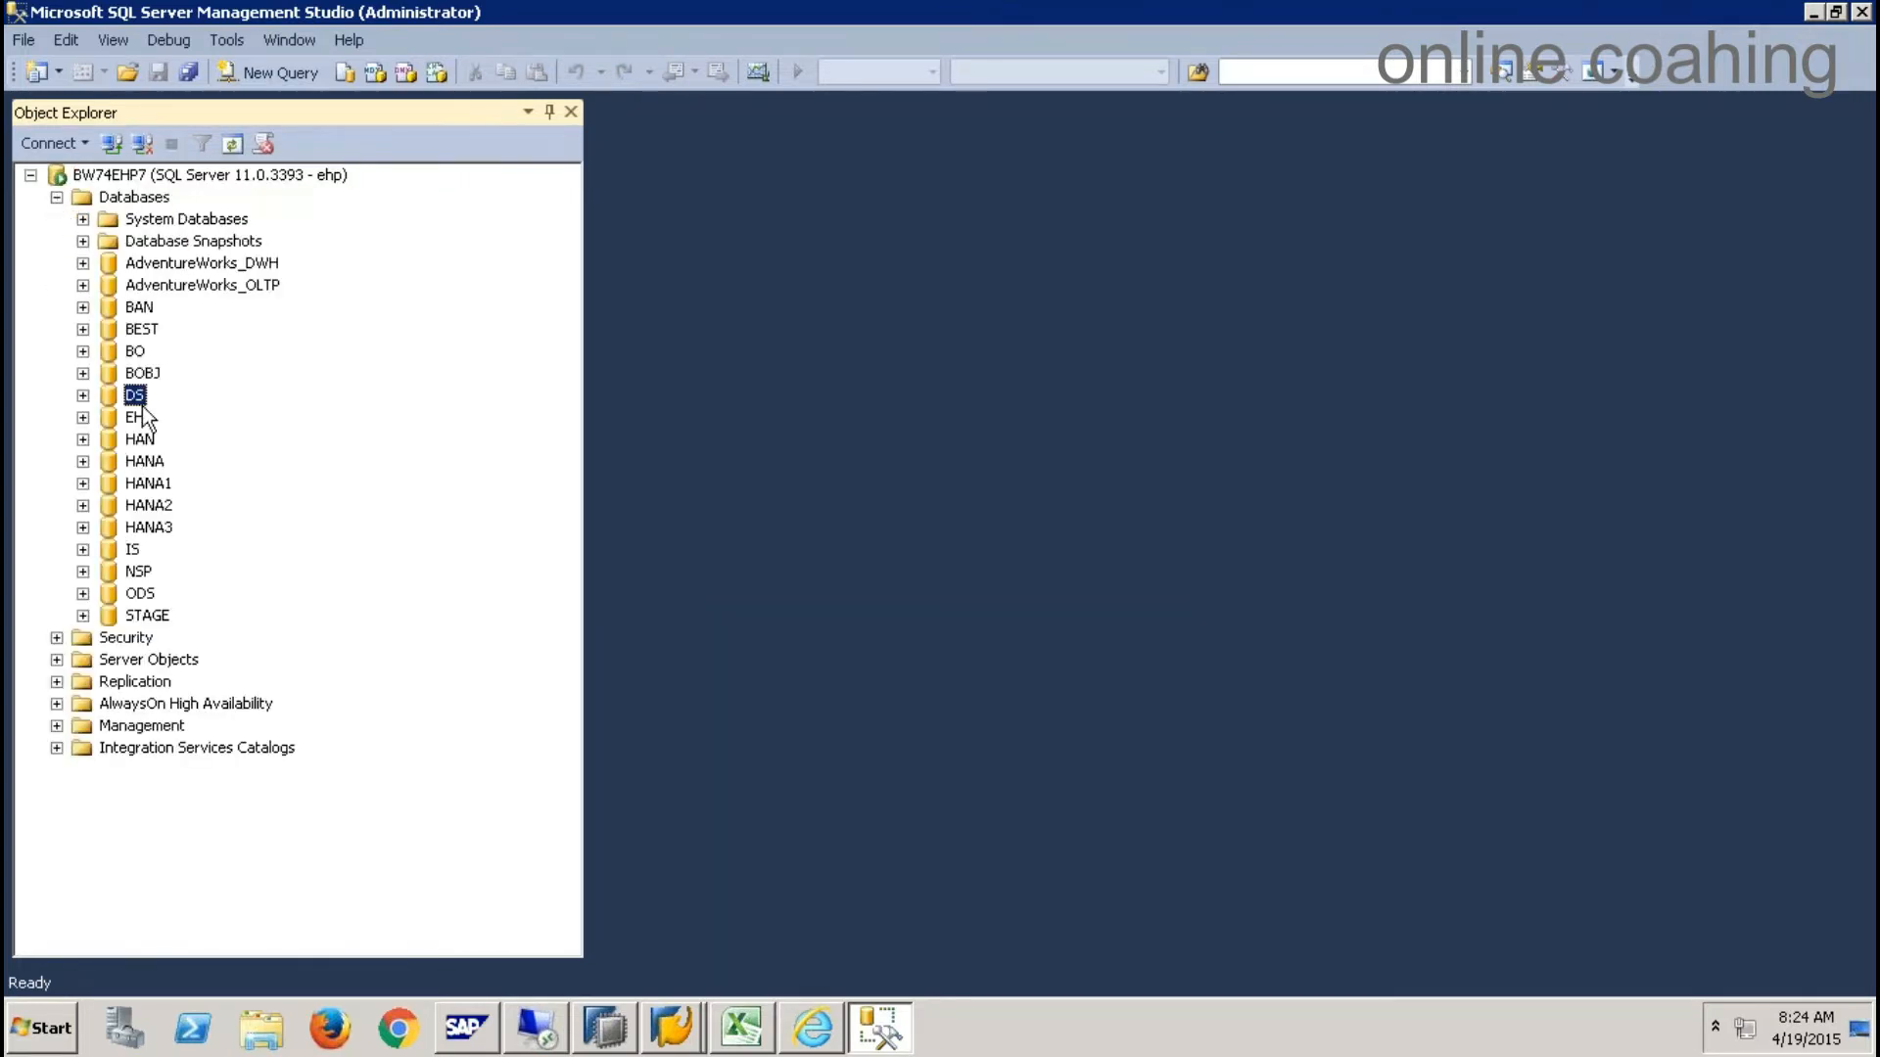
left_click(138, 418)
left_click(82, 417)
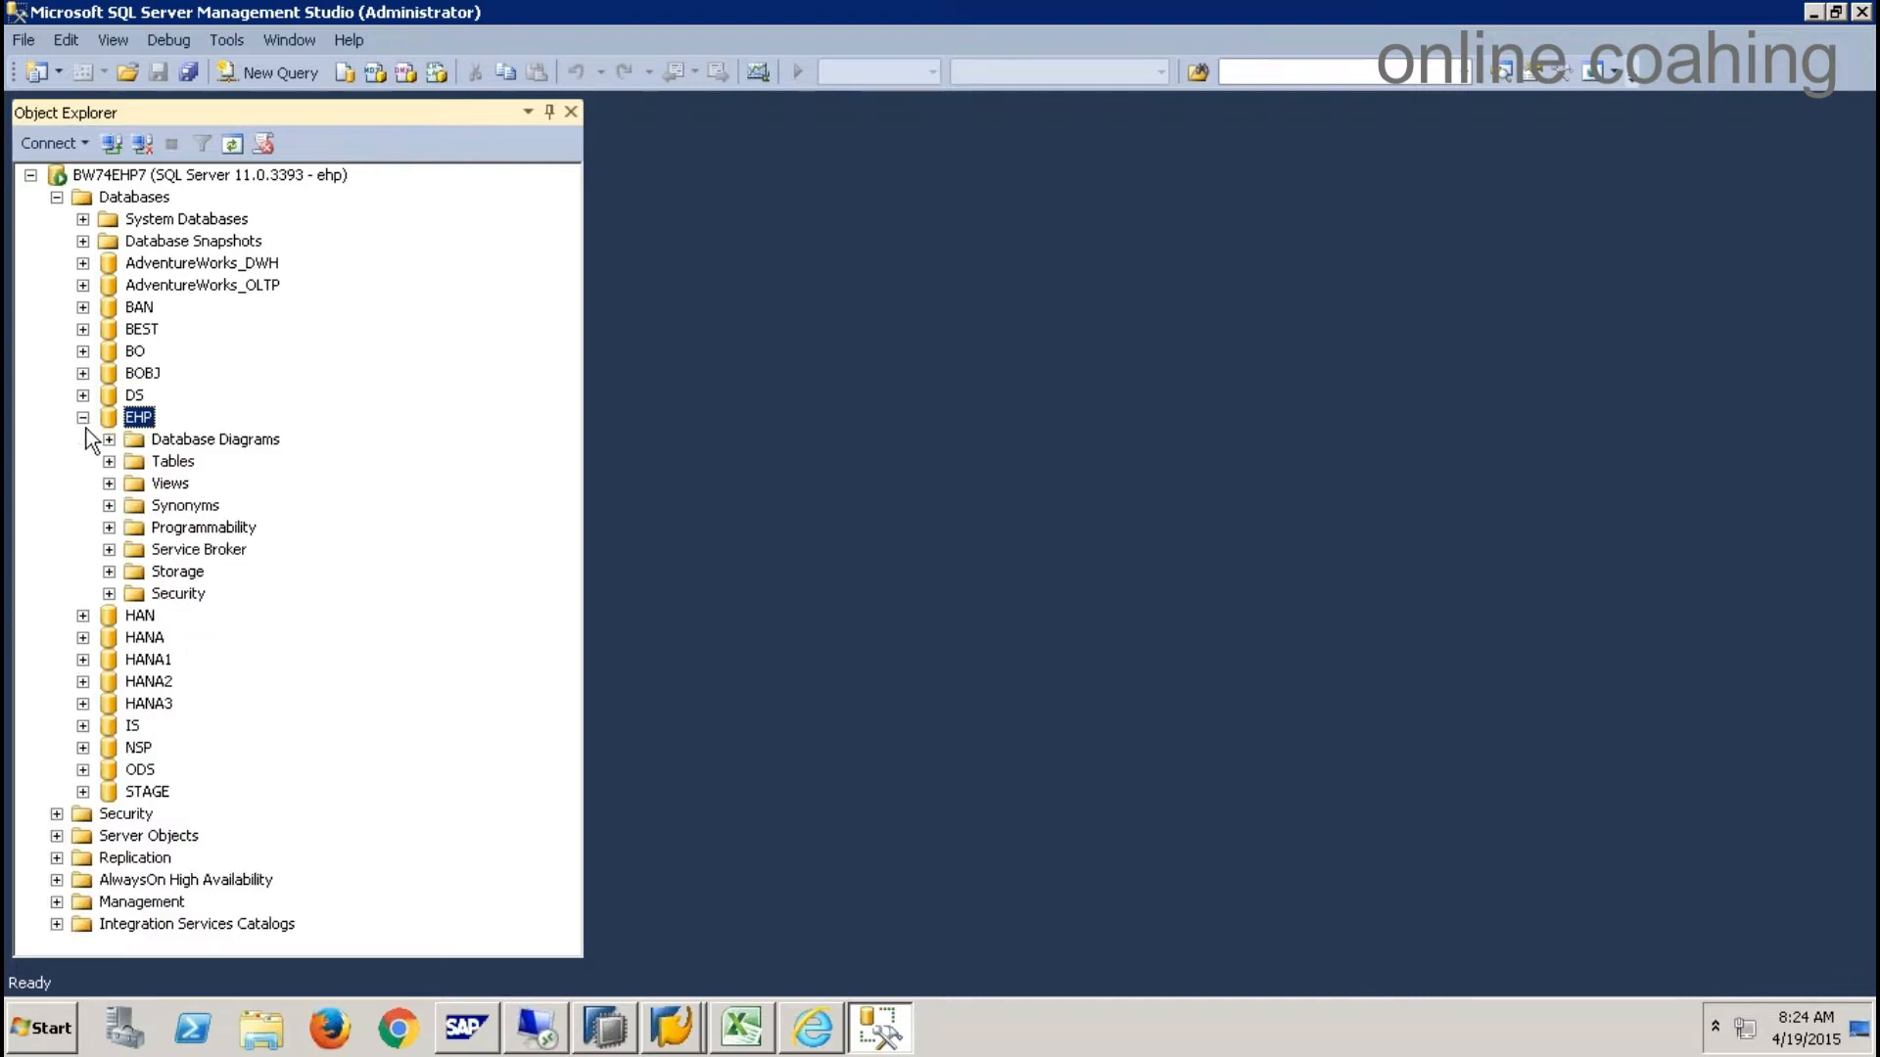
- Filter the EHP database's tables by names containing YSALES and expand the filtered list
right_click(190, 463)
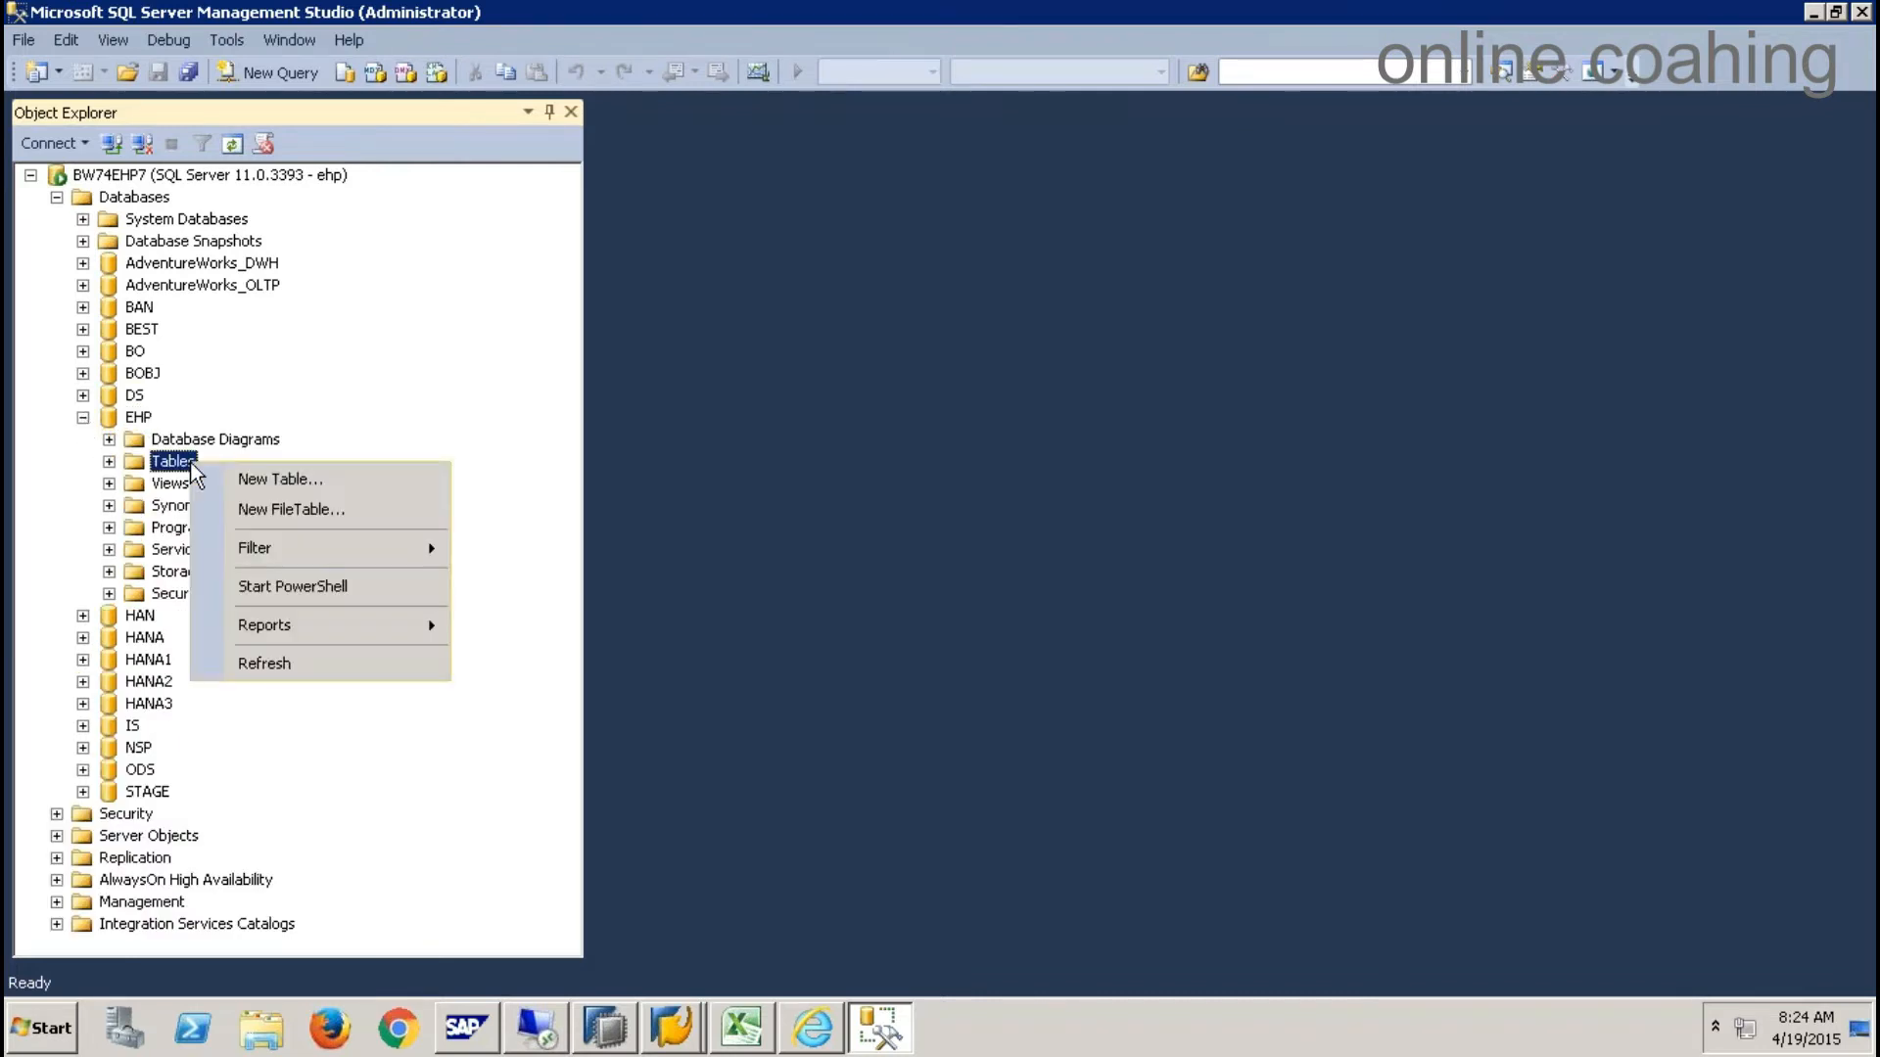
mouse_move(303, 554)
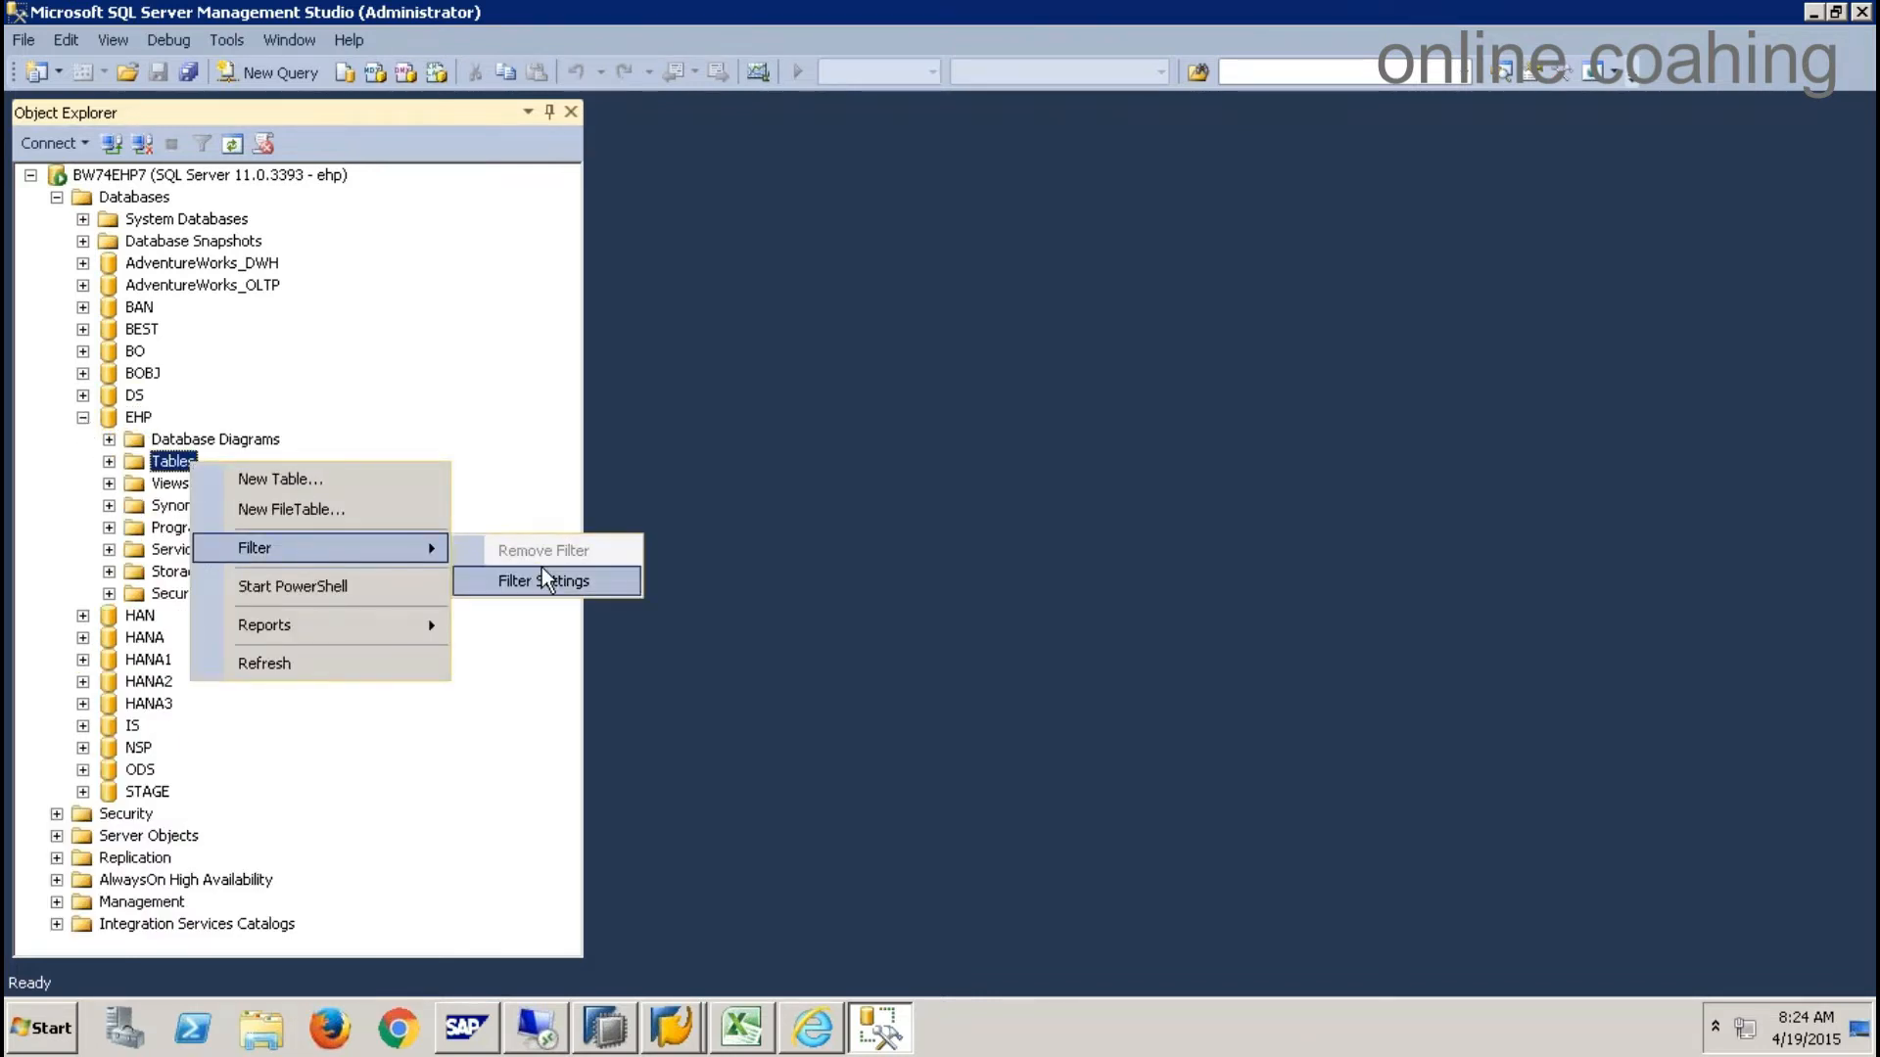
left_click(544, 580)
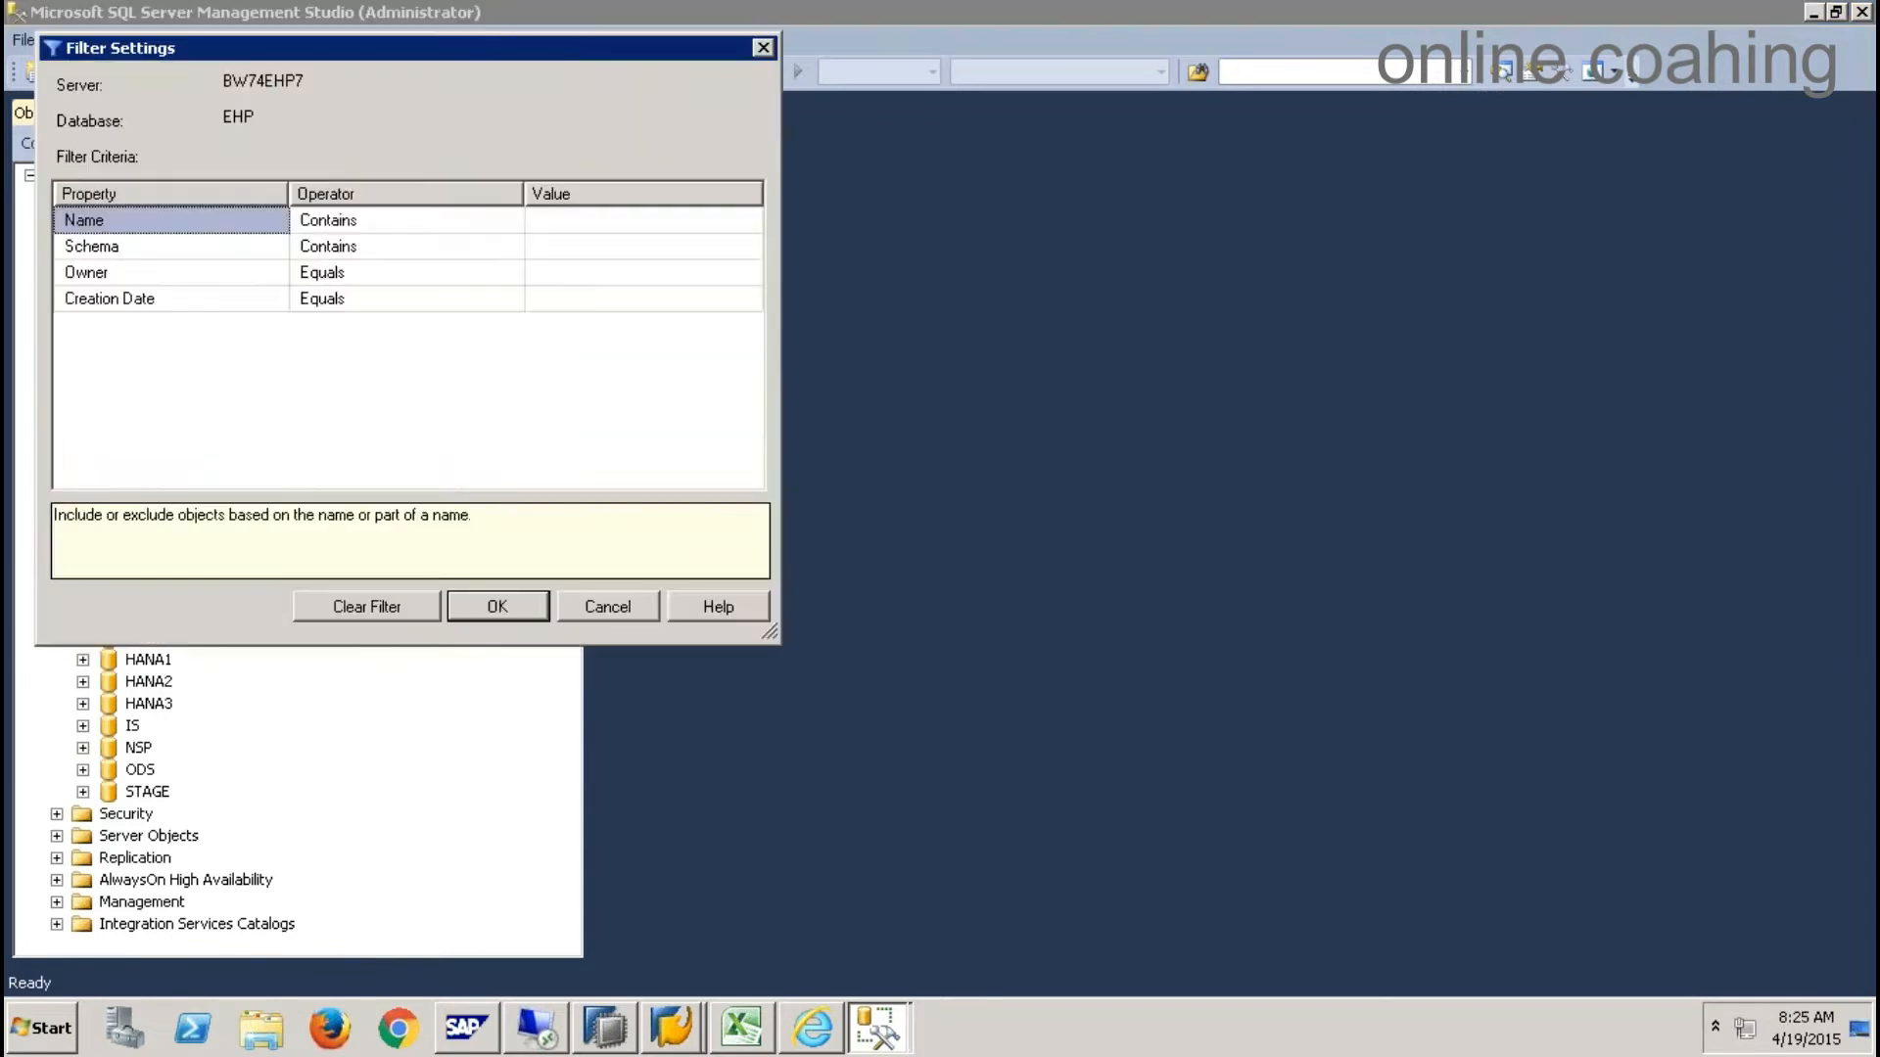
left_click(582, 222)
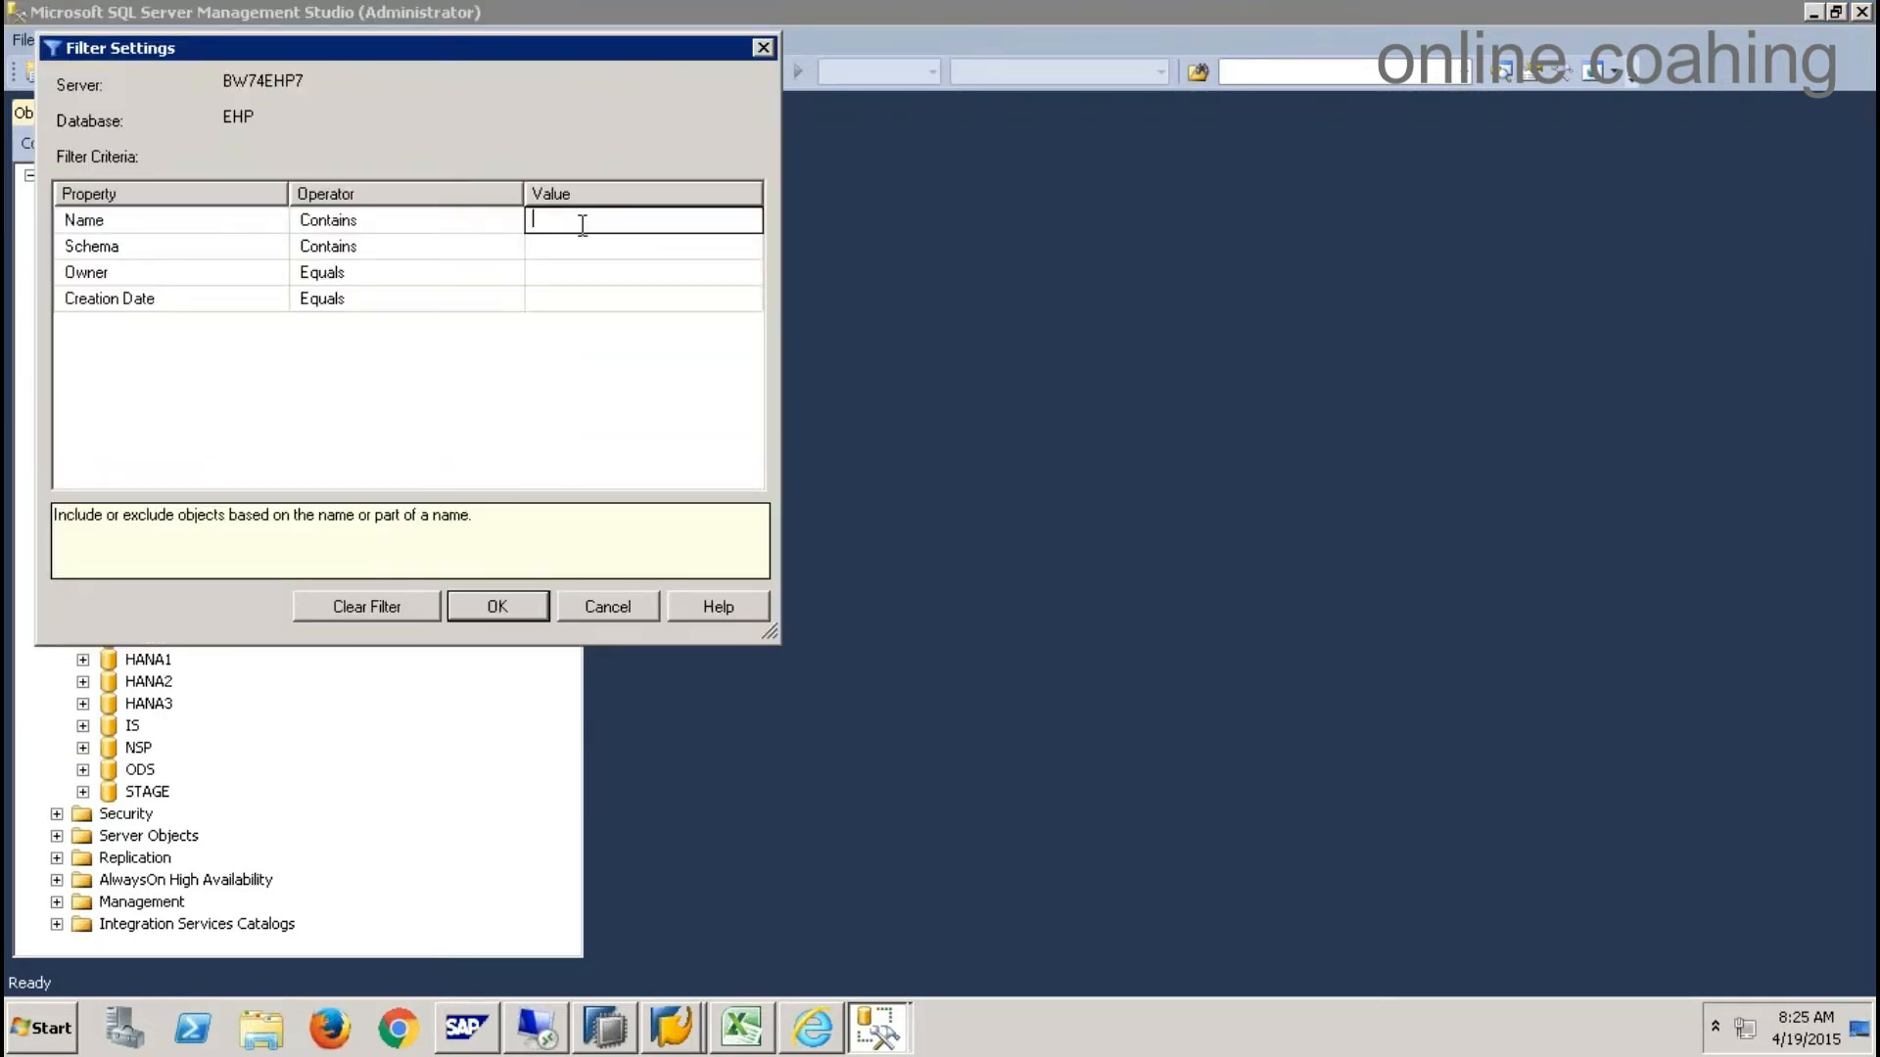
type("YSALES")
left_click(494, 607)
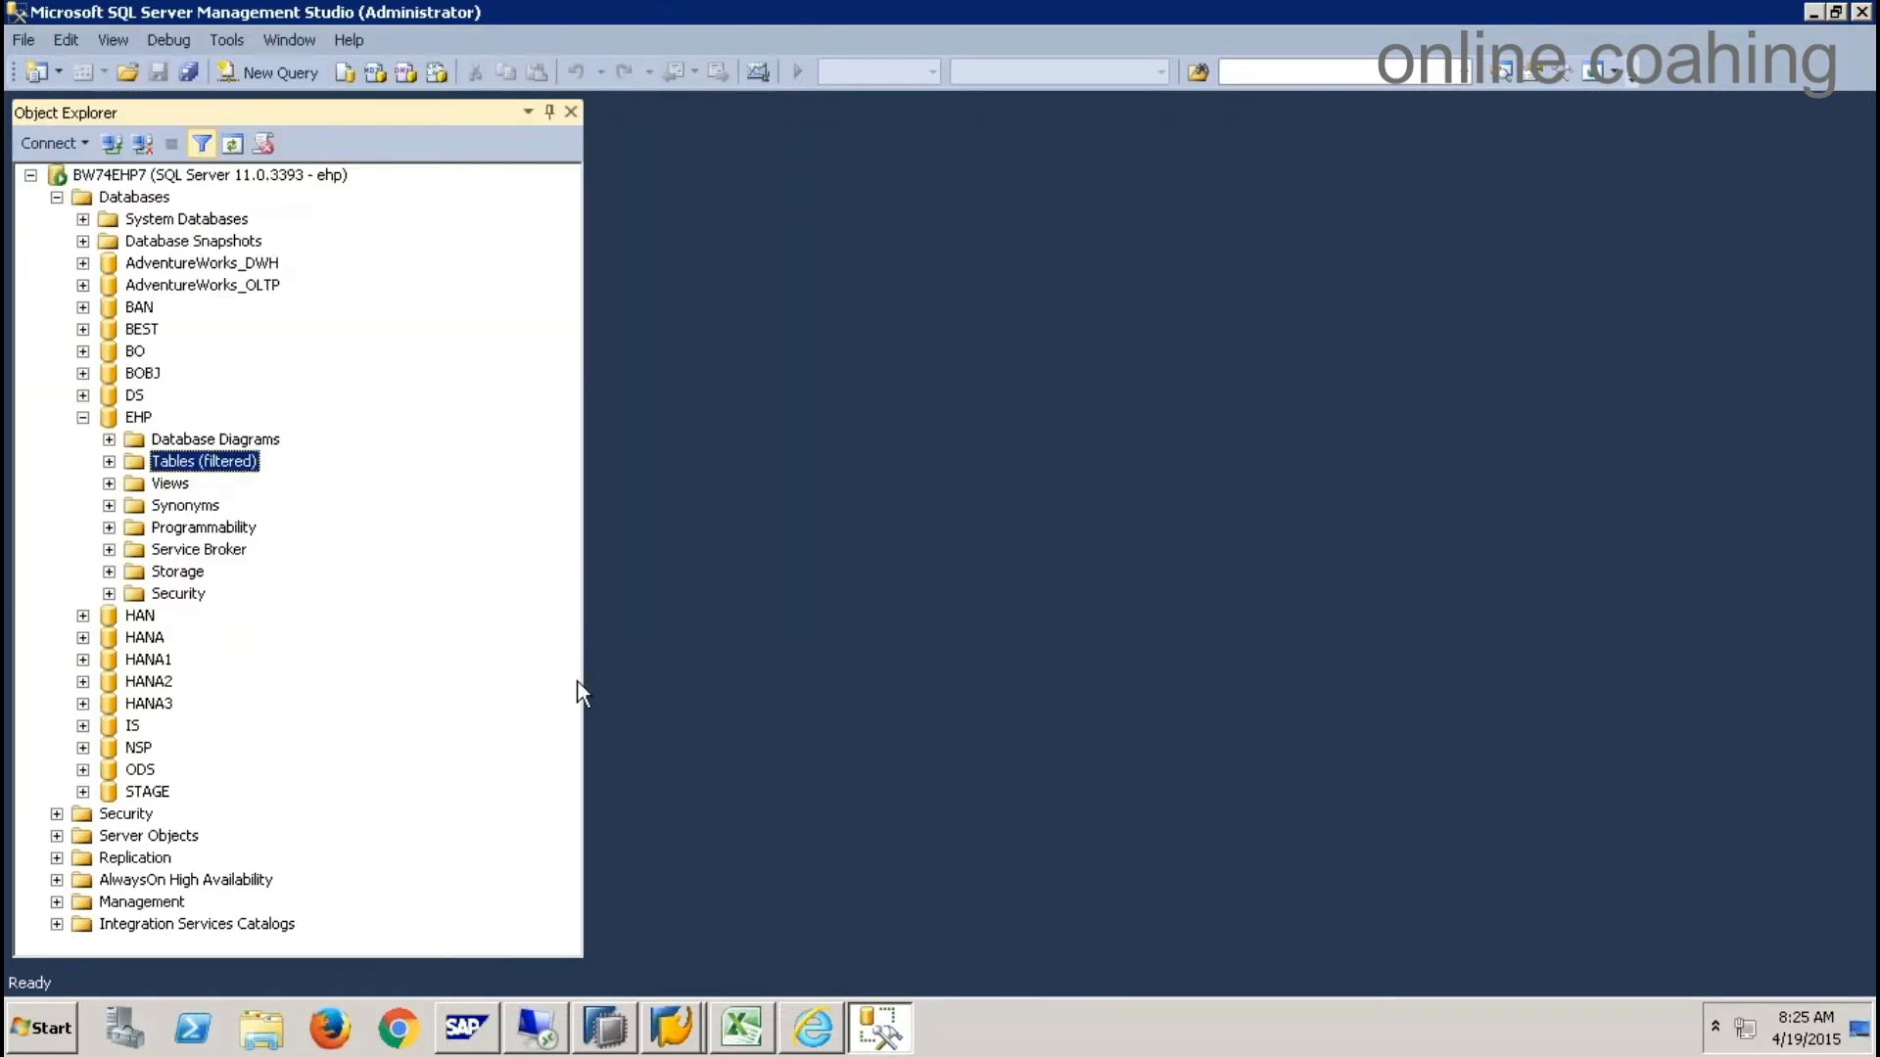
left_click(108, 463)
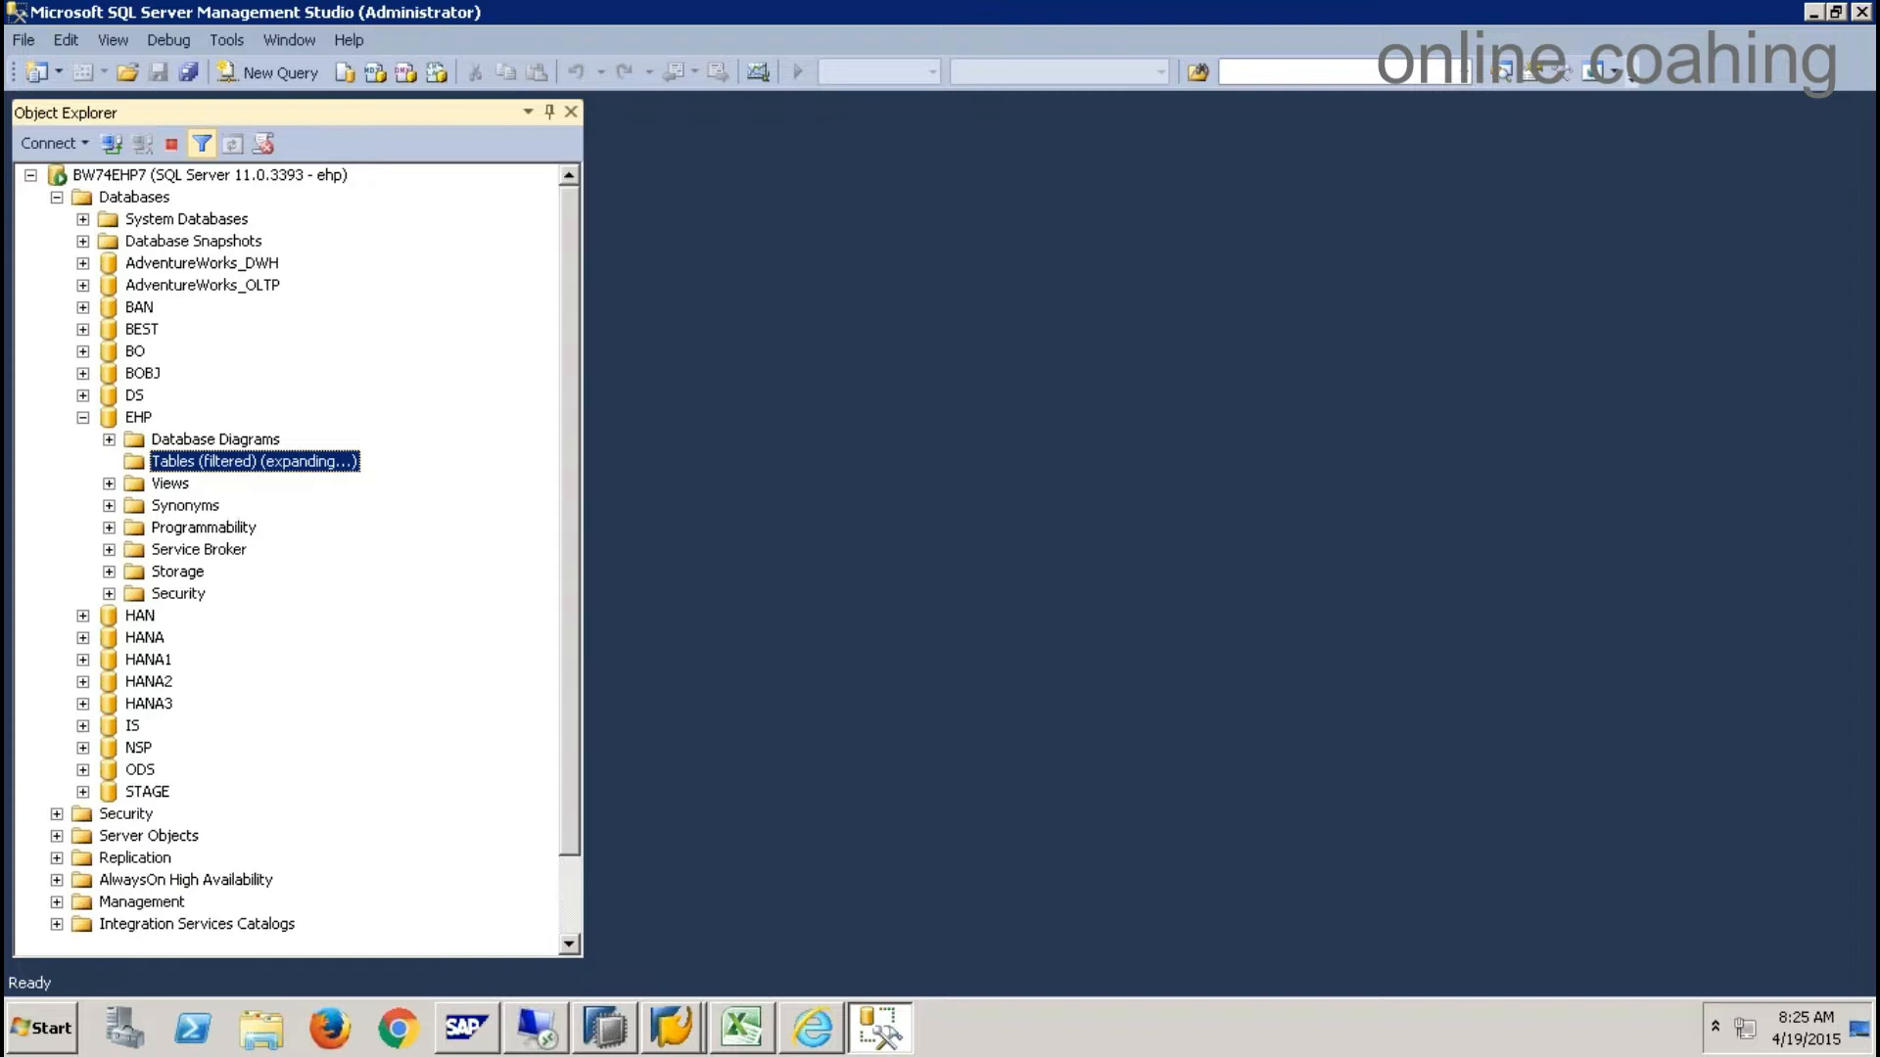
- Select the top 1000 rows of the ehp.YSALES table and examine the records down to the last row
right_click(252, 527)
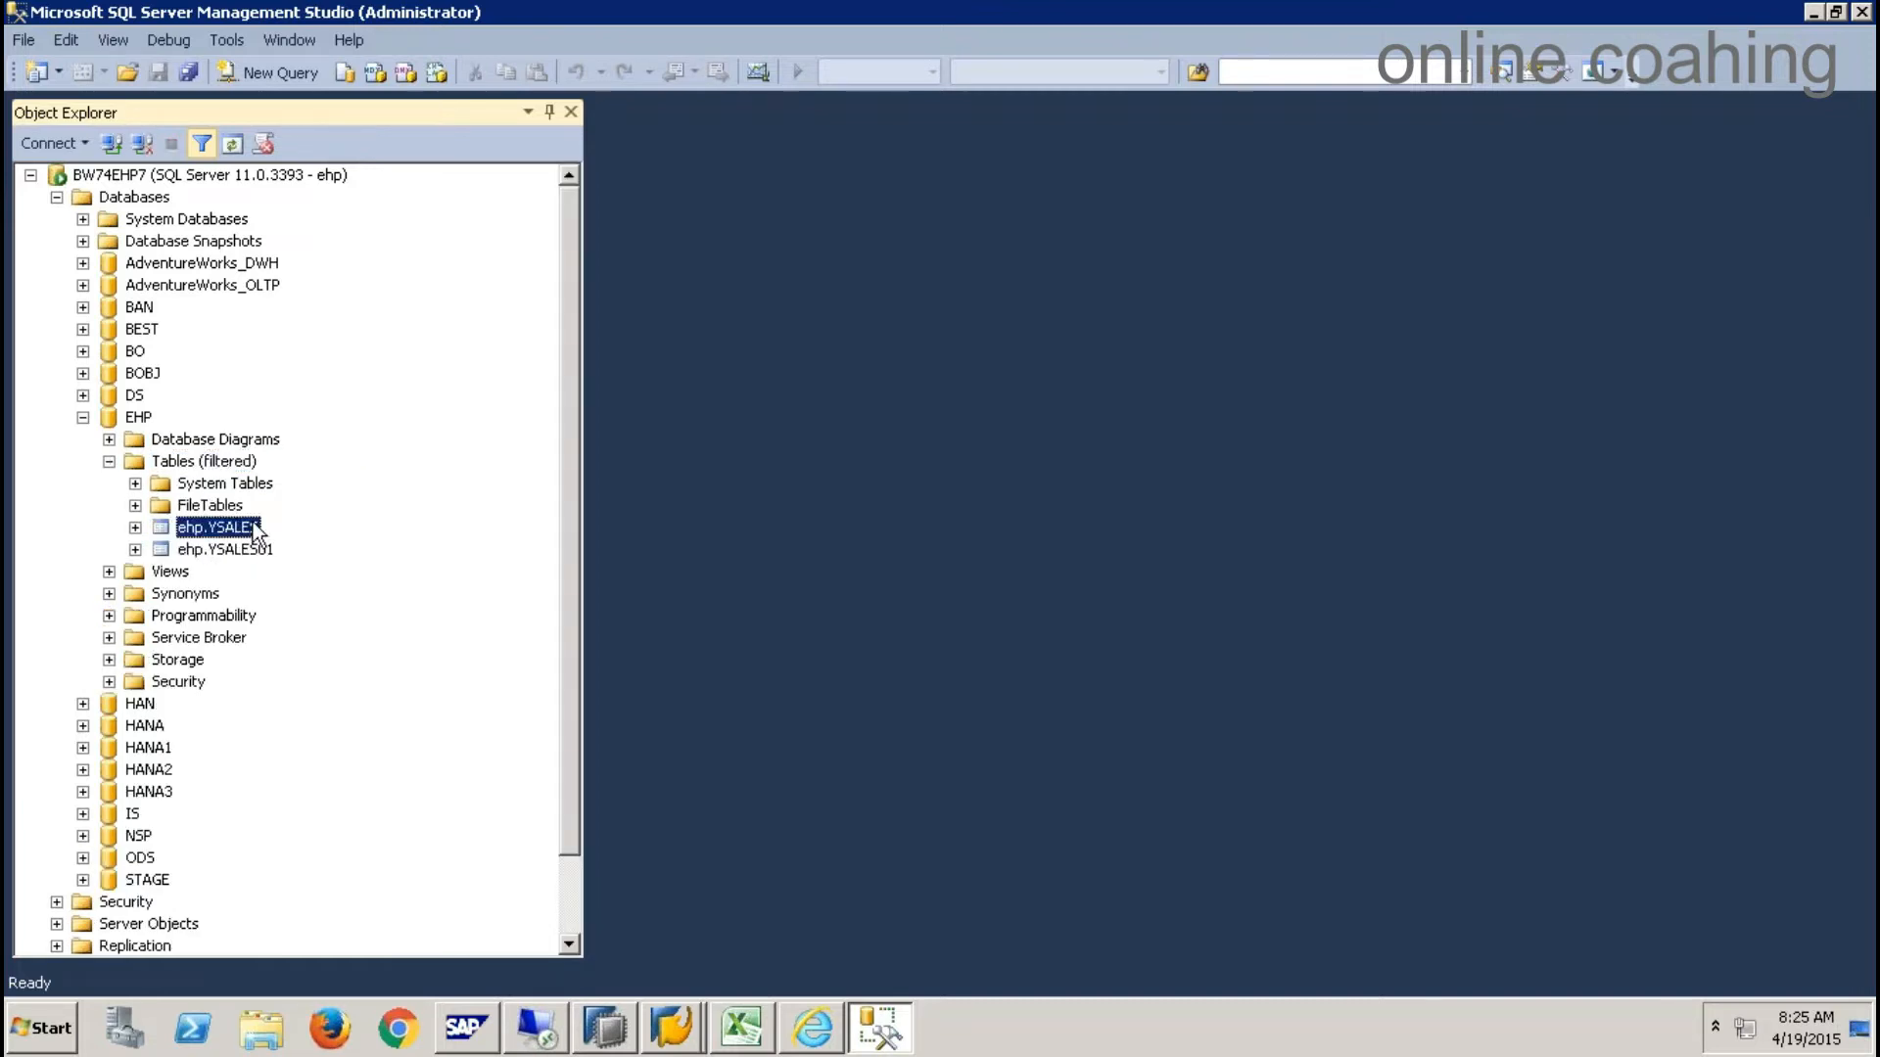
left_click(338, 528)
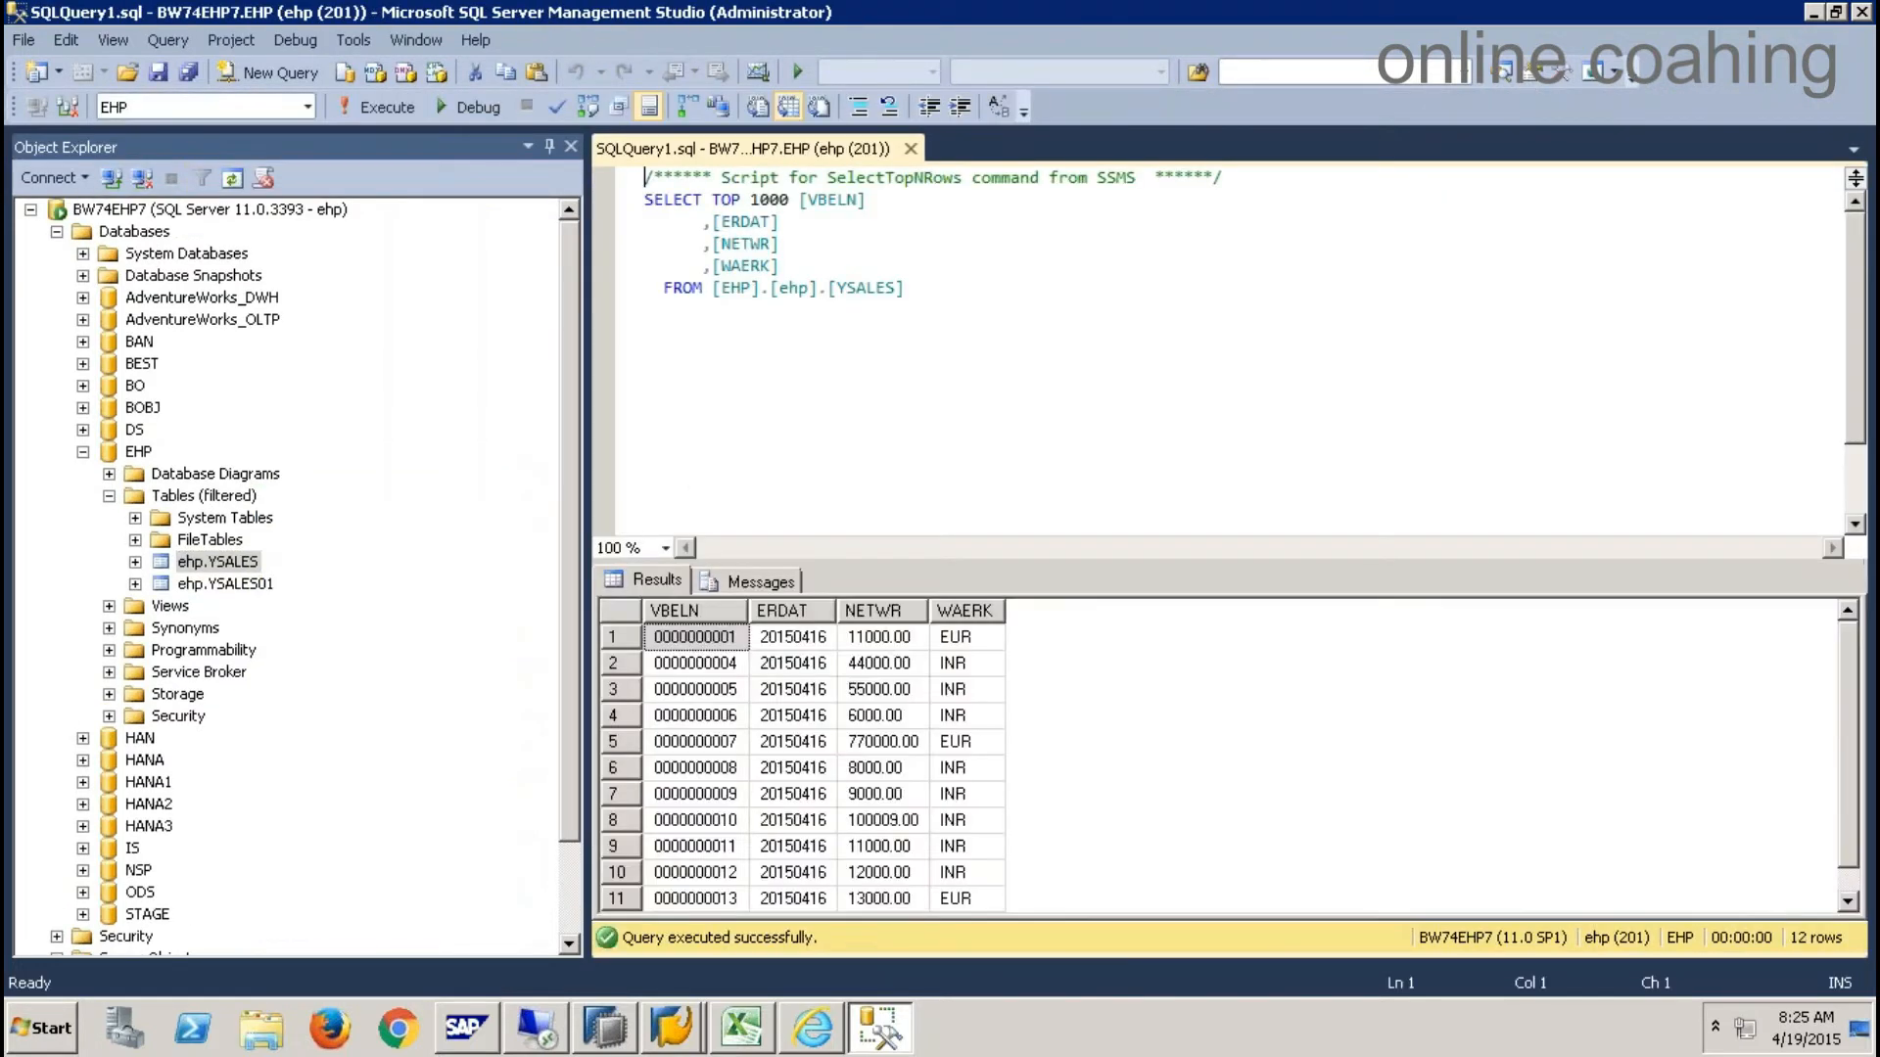
left_click(729, 822)
scroll(724, 852, "down", 1)
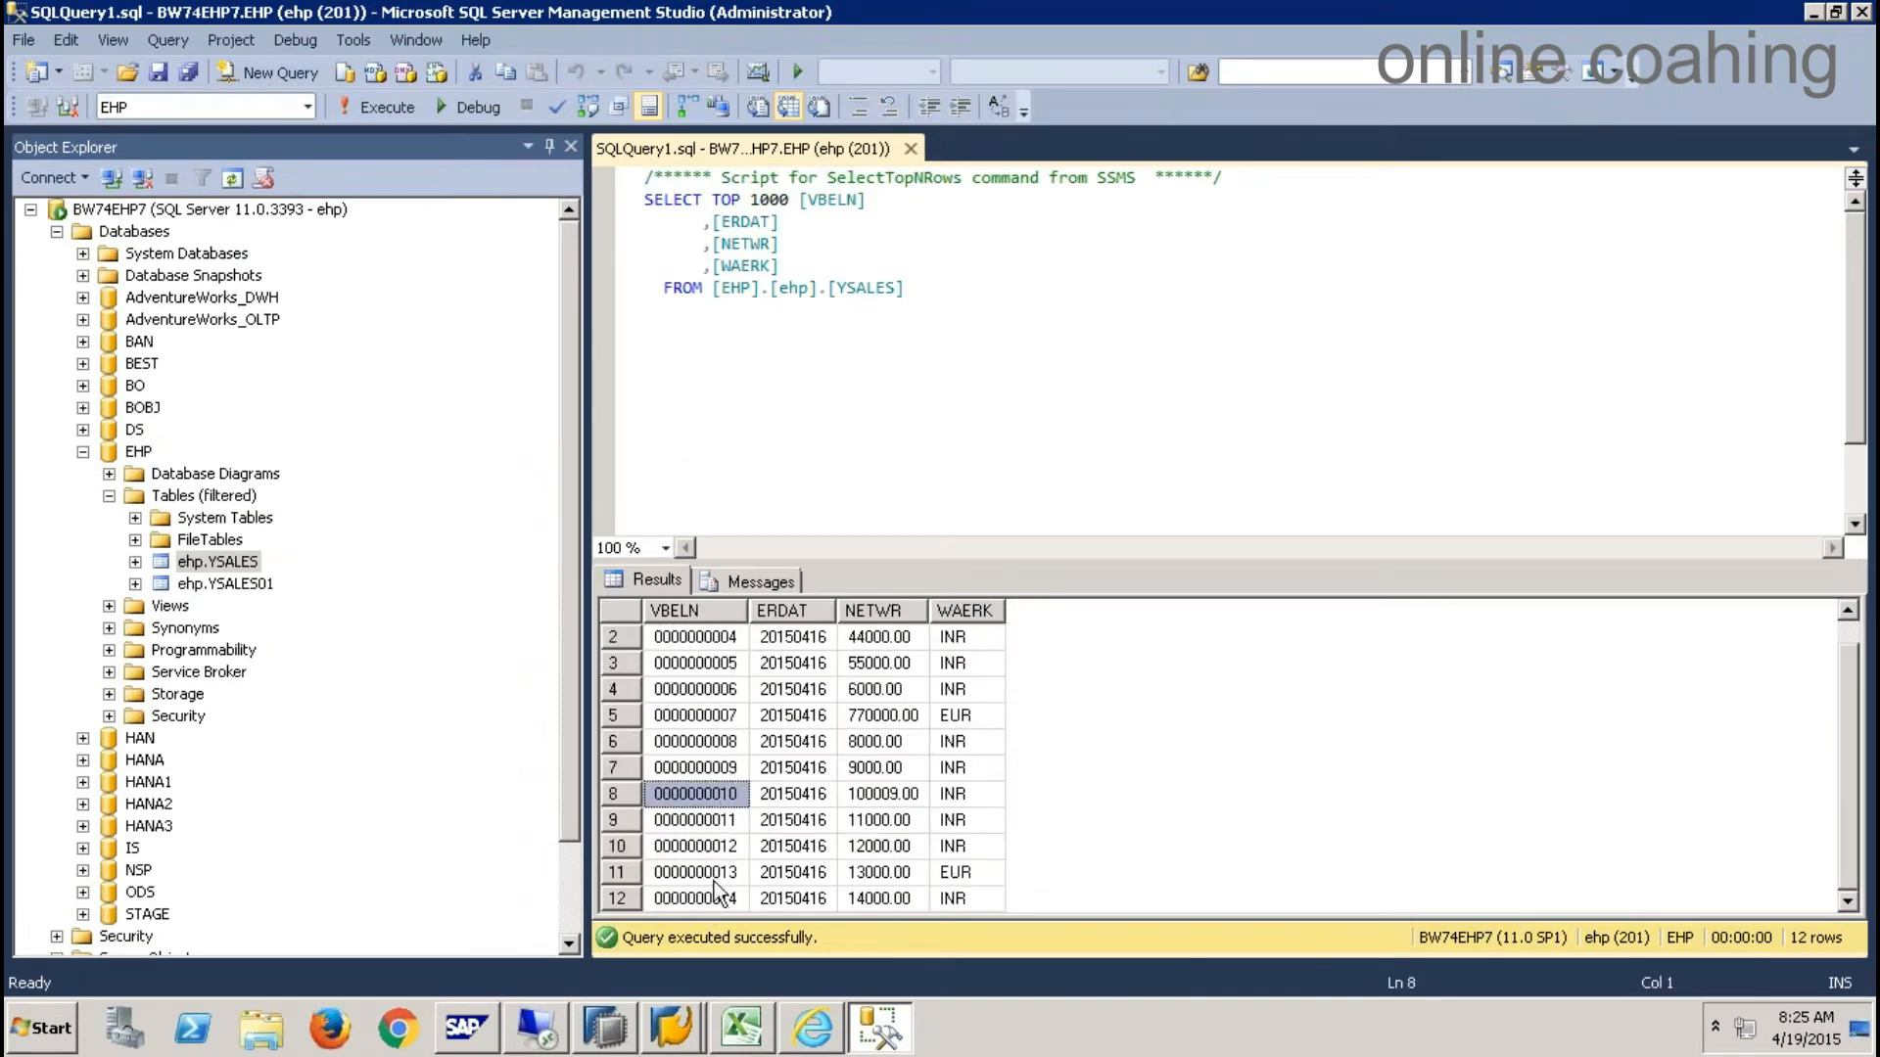
left_click(715, 892)
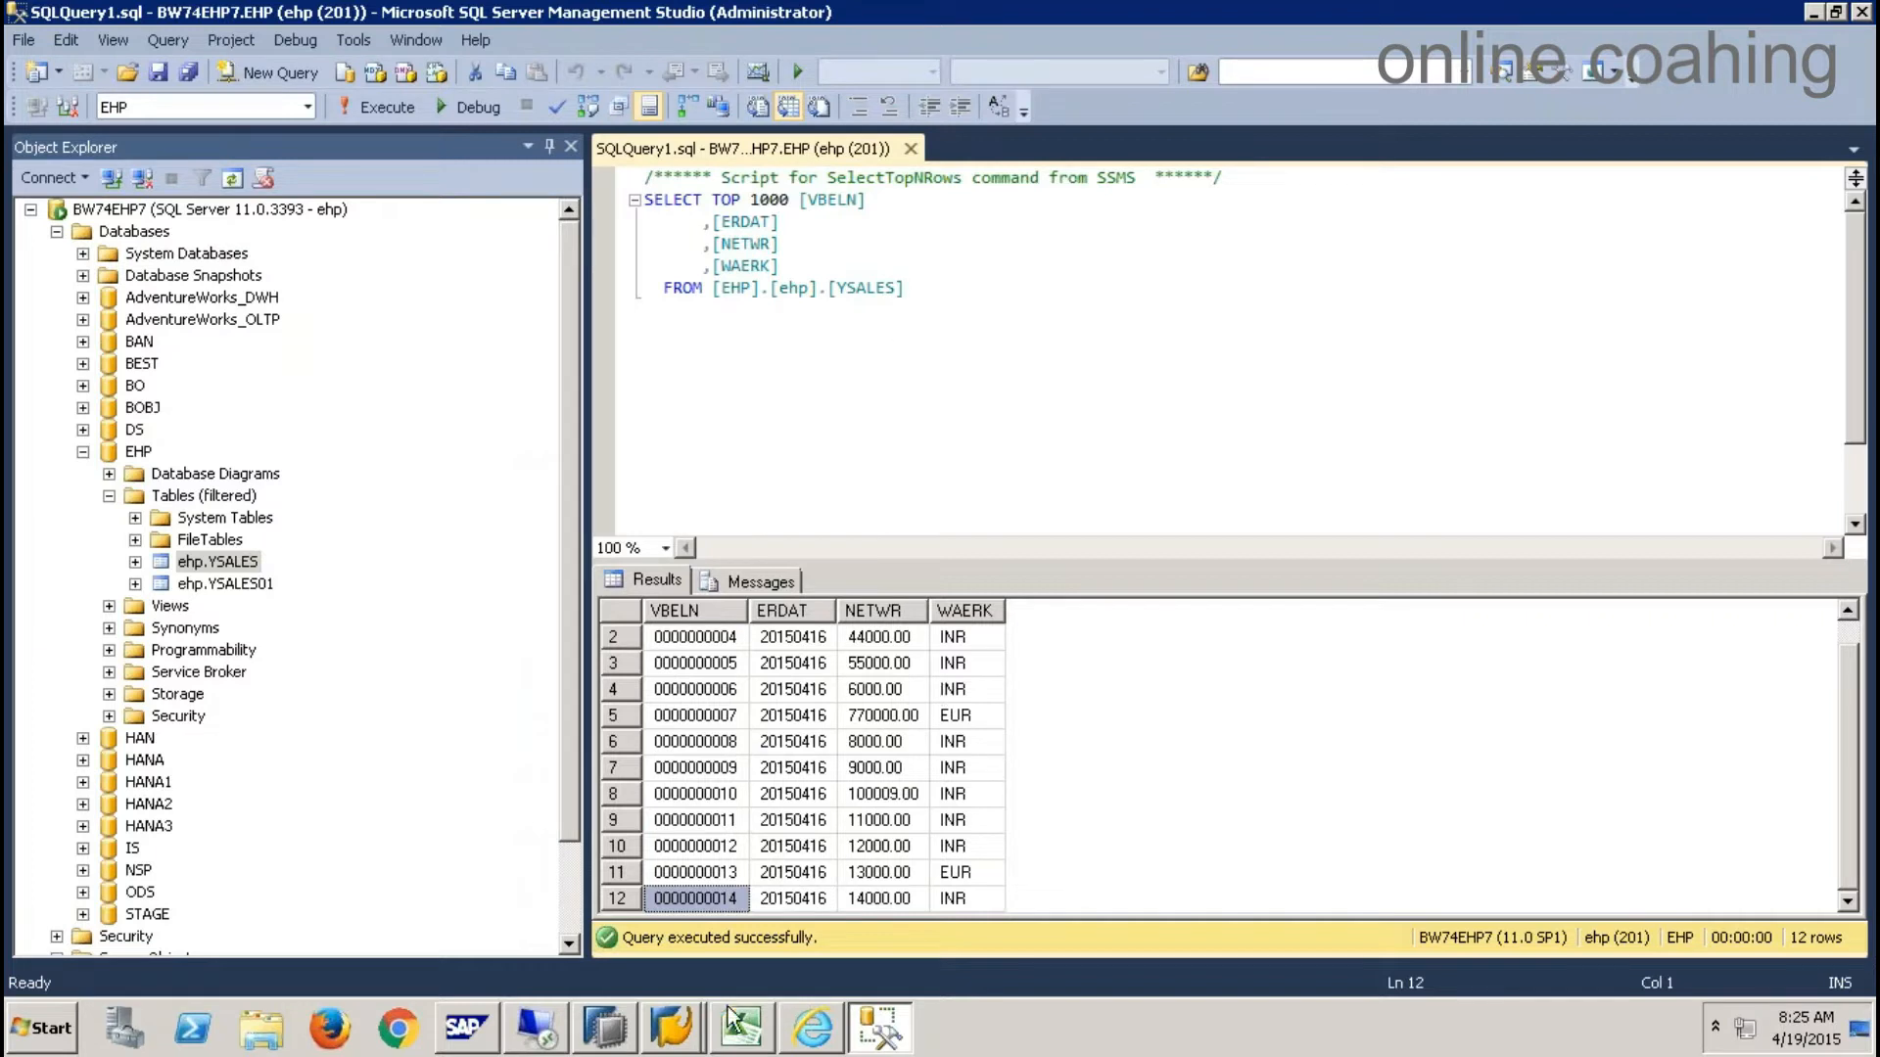
- Switch to the Excel workbook Book1 and select cells D9:E12 on Sheet3
left_click(685, 1040)
left_click(697, 966)
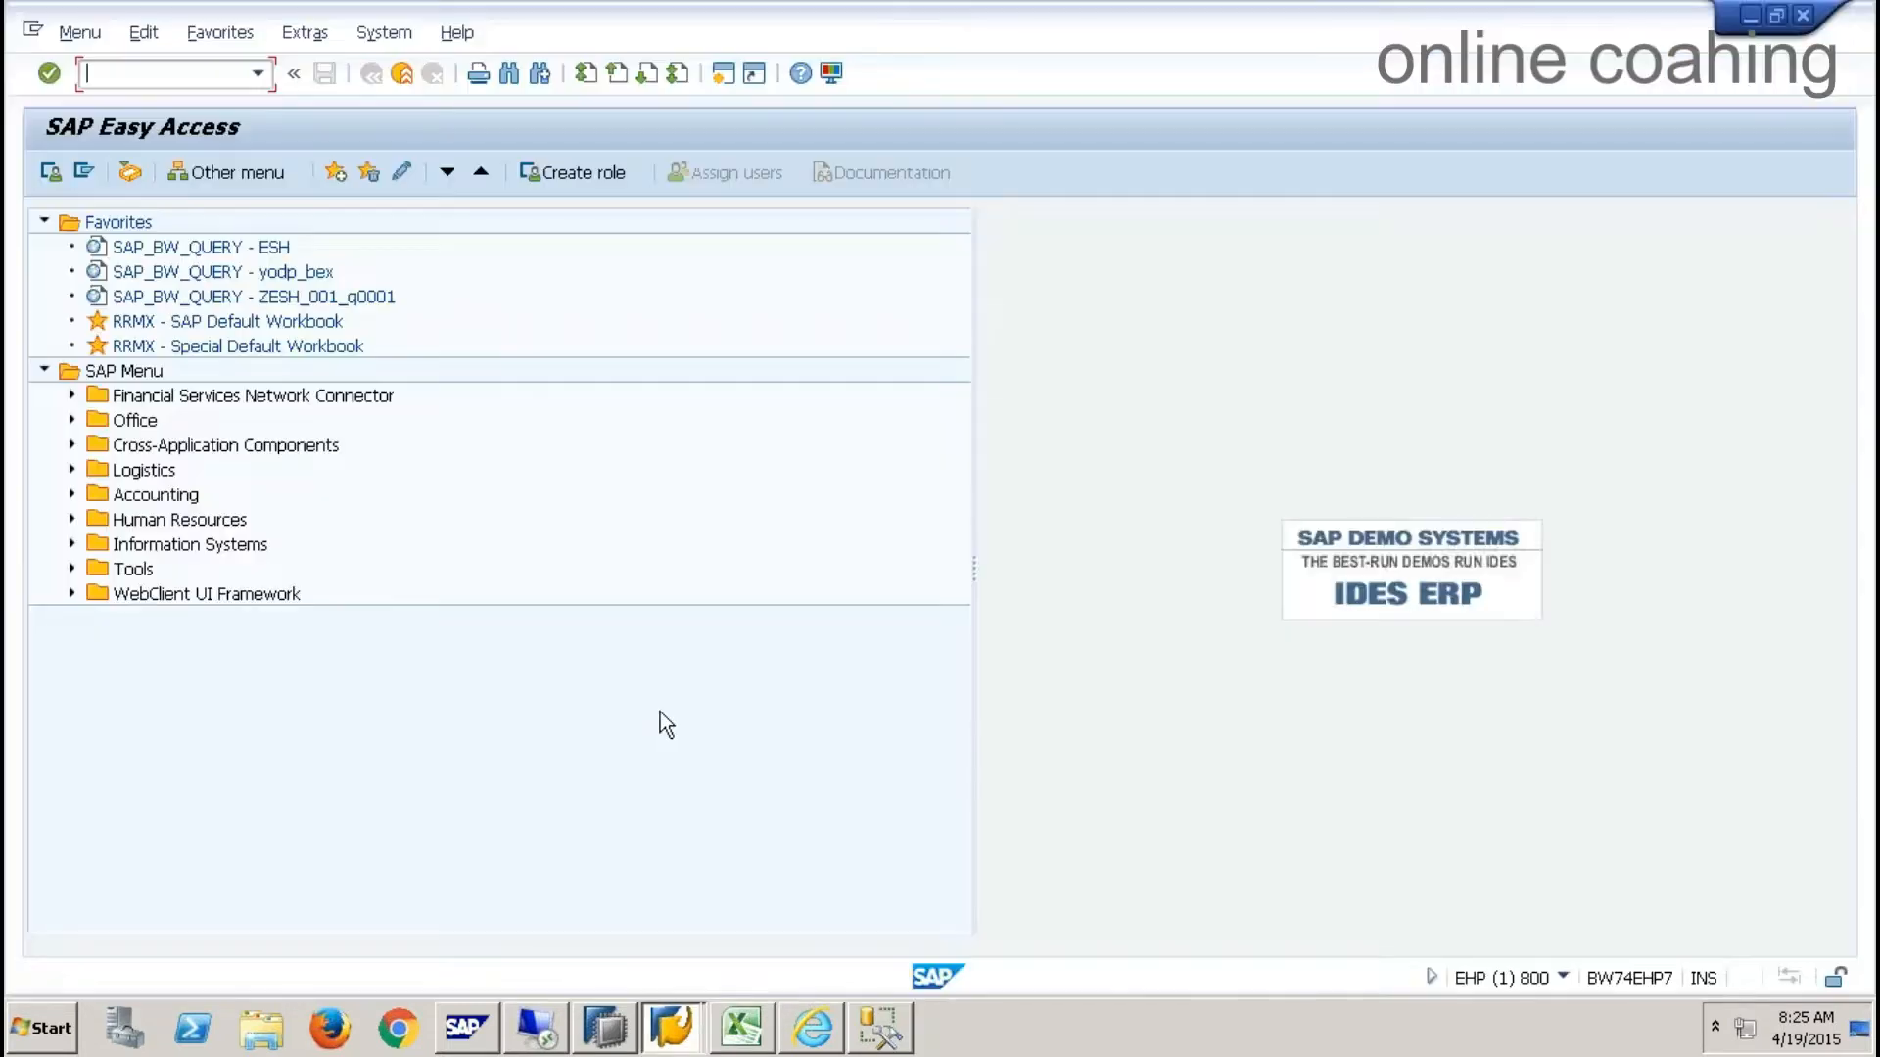
left_click(631, 1018)
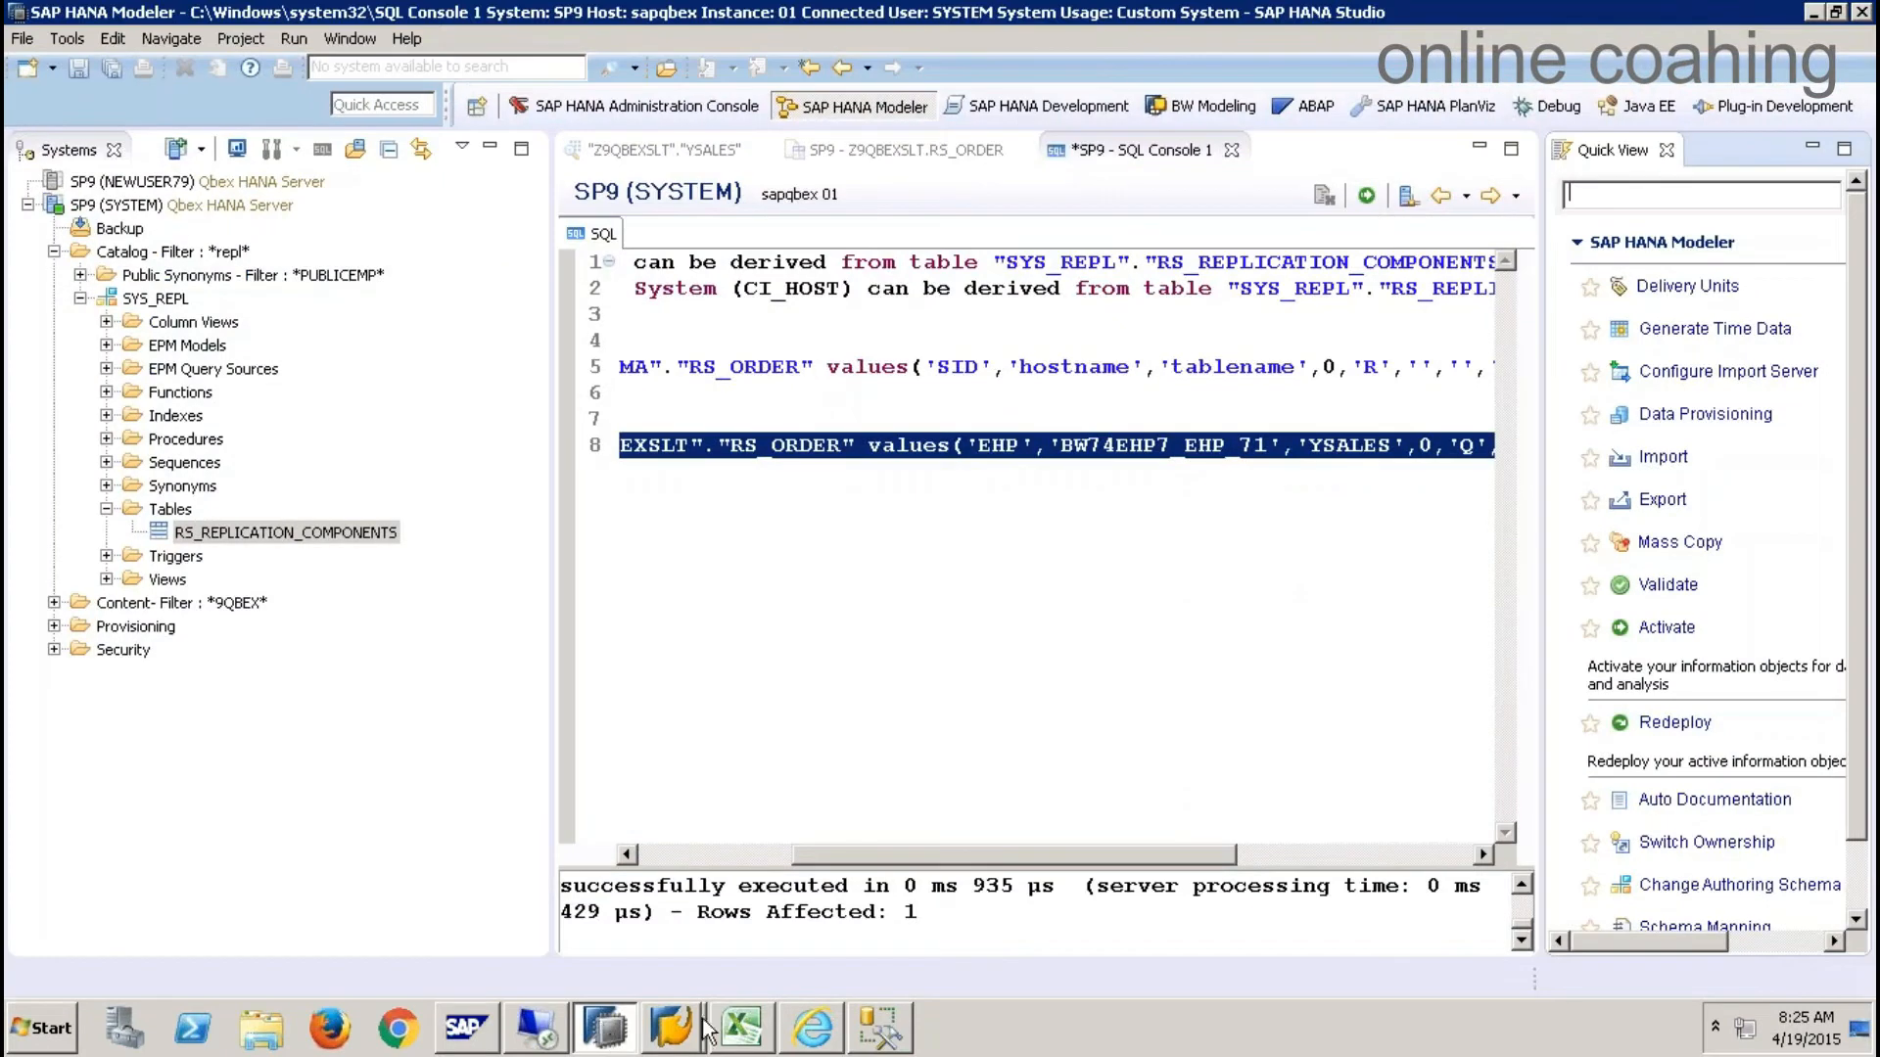
left_click(742, 1030)
left_click(275, 956)
left_click_drag(347, 485, 455, 573)
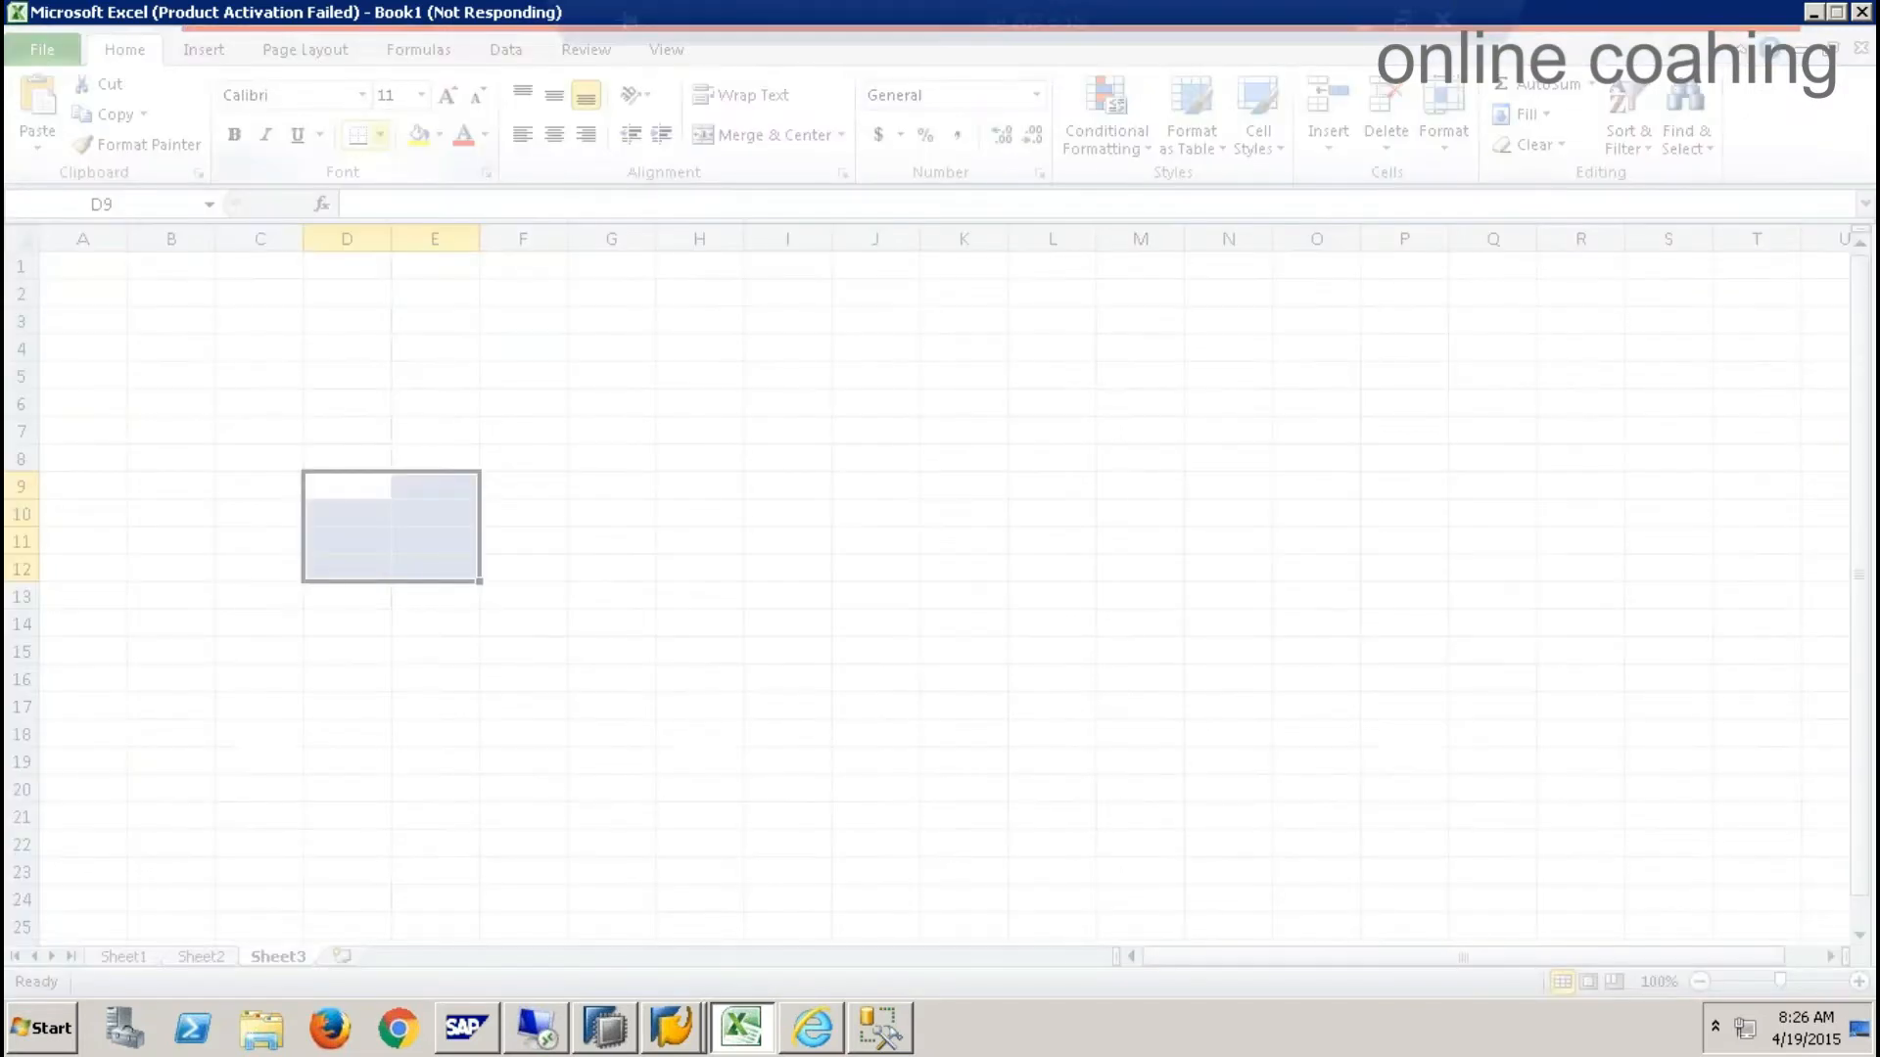
left_click(676, 1037)
left_click(676, 1039)
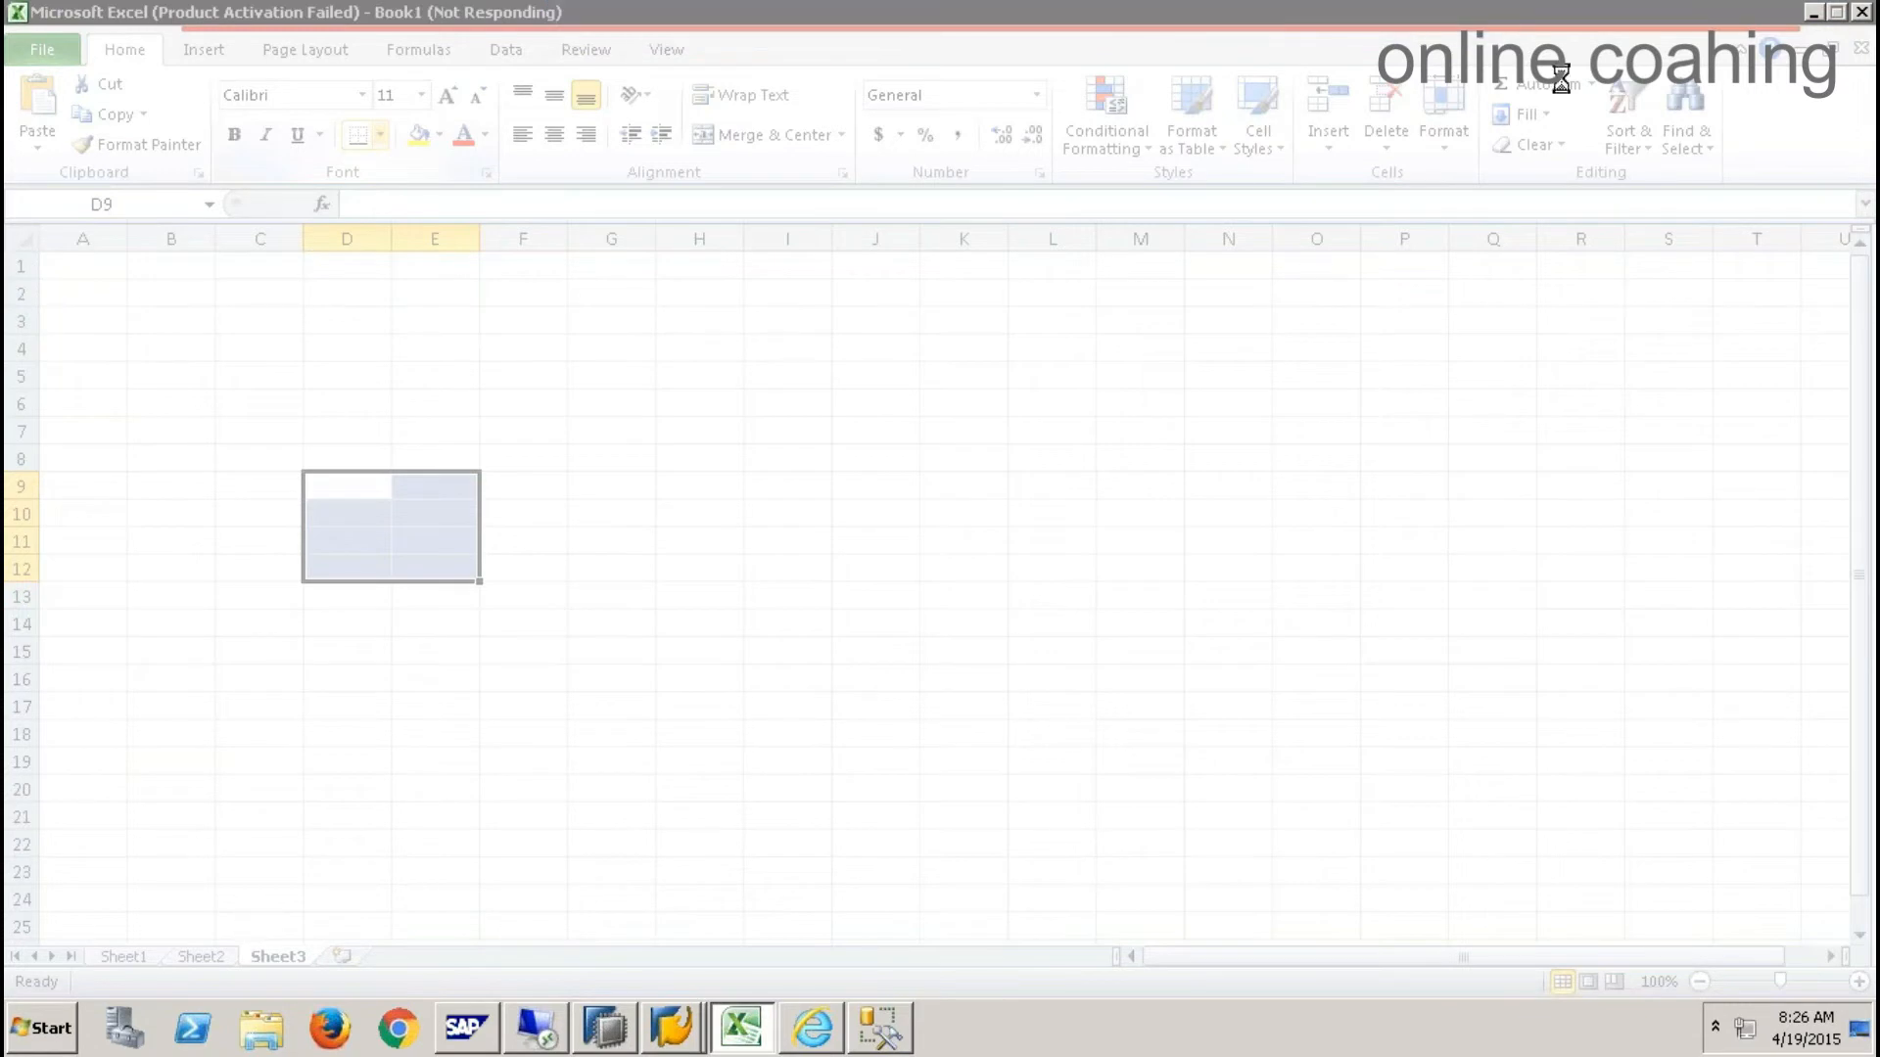
left_click(1861, 14)
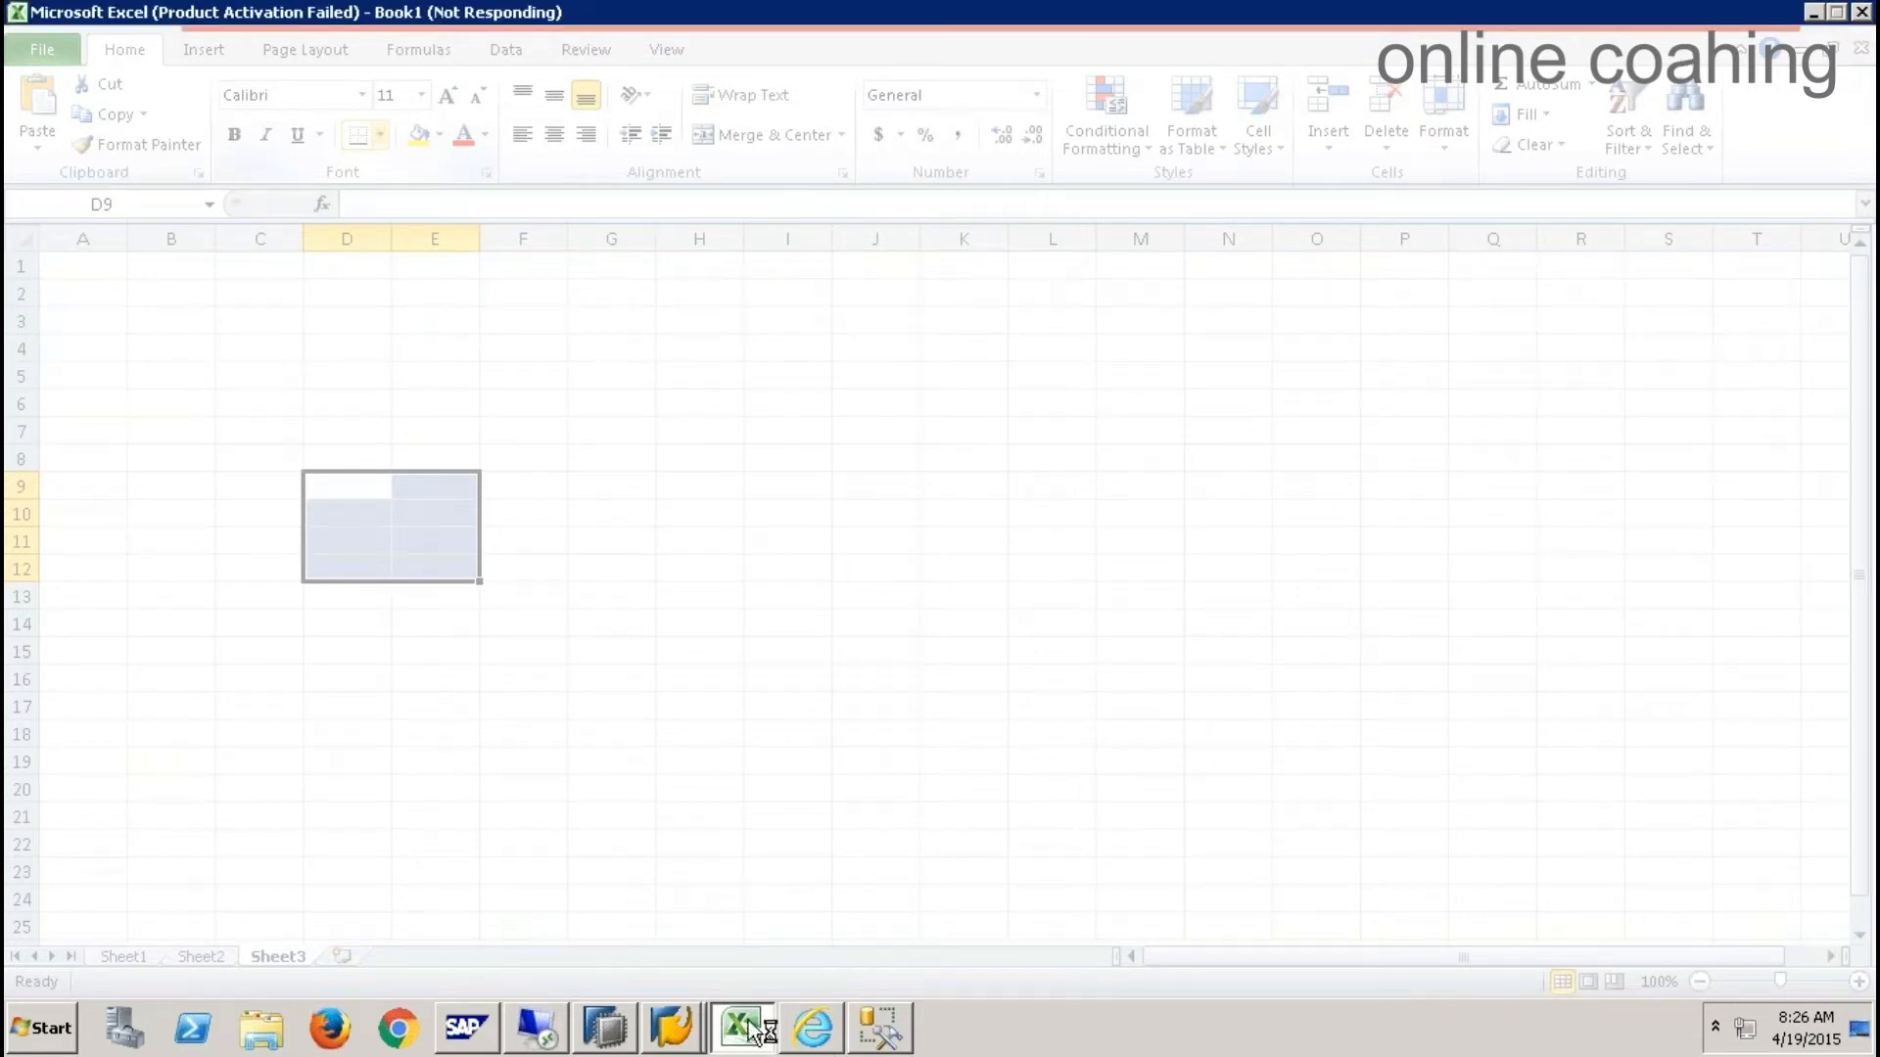
left_click(674, 1028)
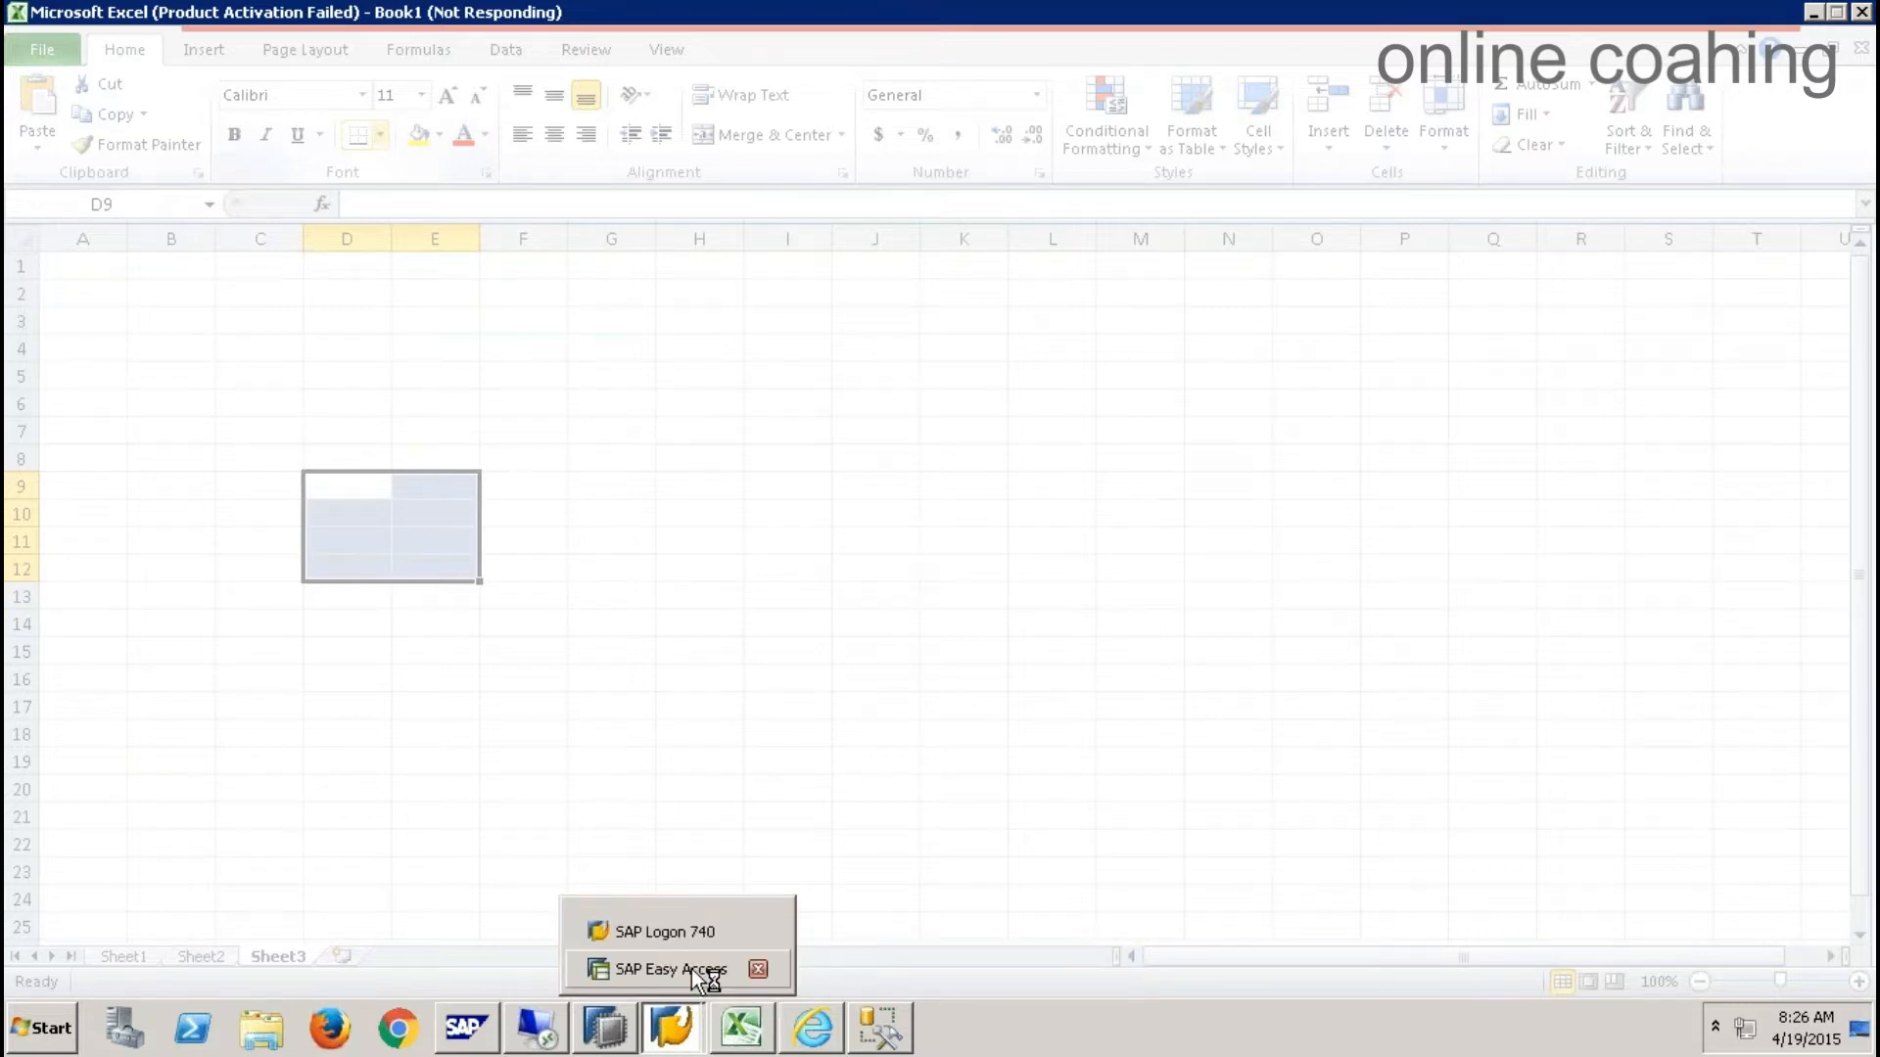
left_click(691, 970)
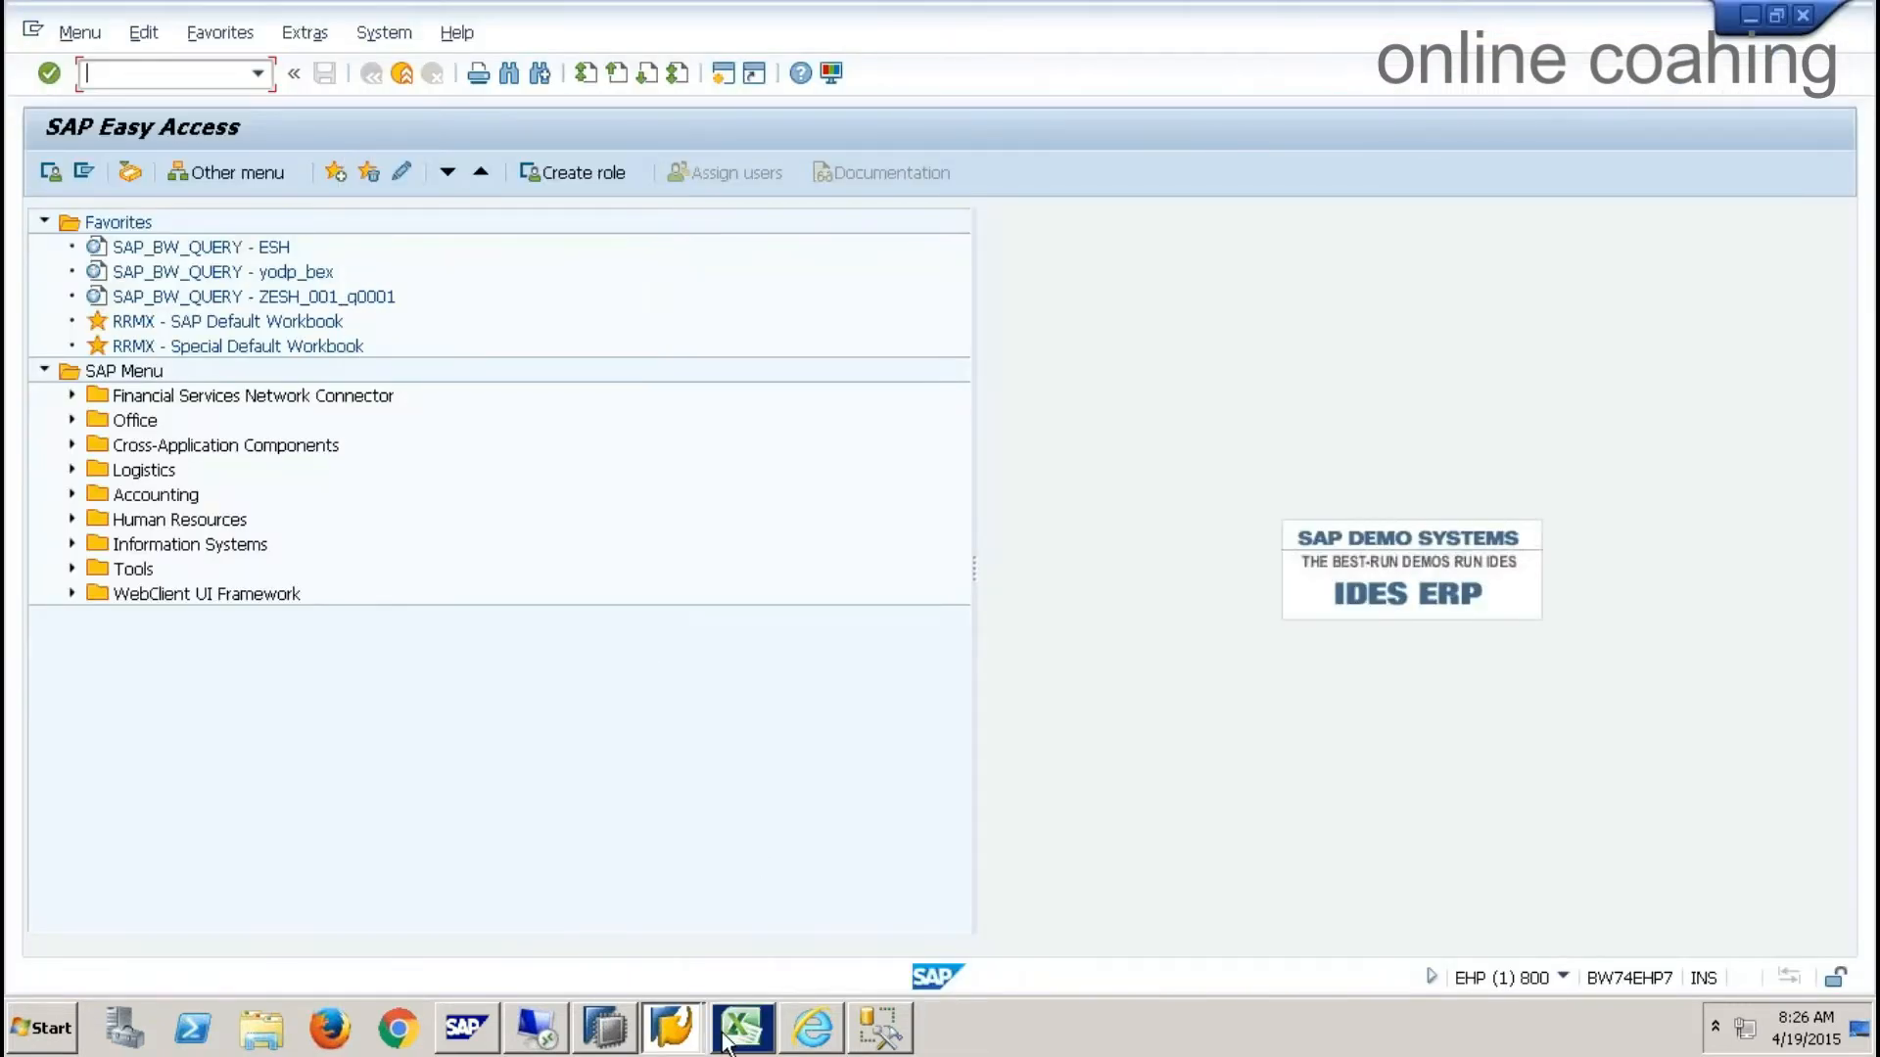
- Return to the Excel workbook and apply thick box borders around D9:E12, H9:I13 and M9:N13 on Sheet3
left_click(726, 1042)
left_click(614, 628)
left_click(368, 497)
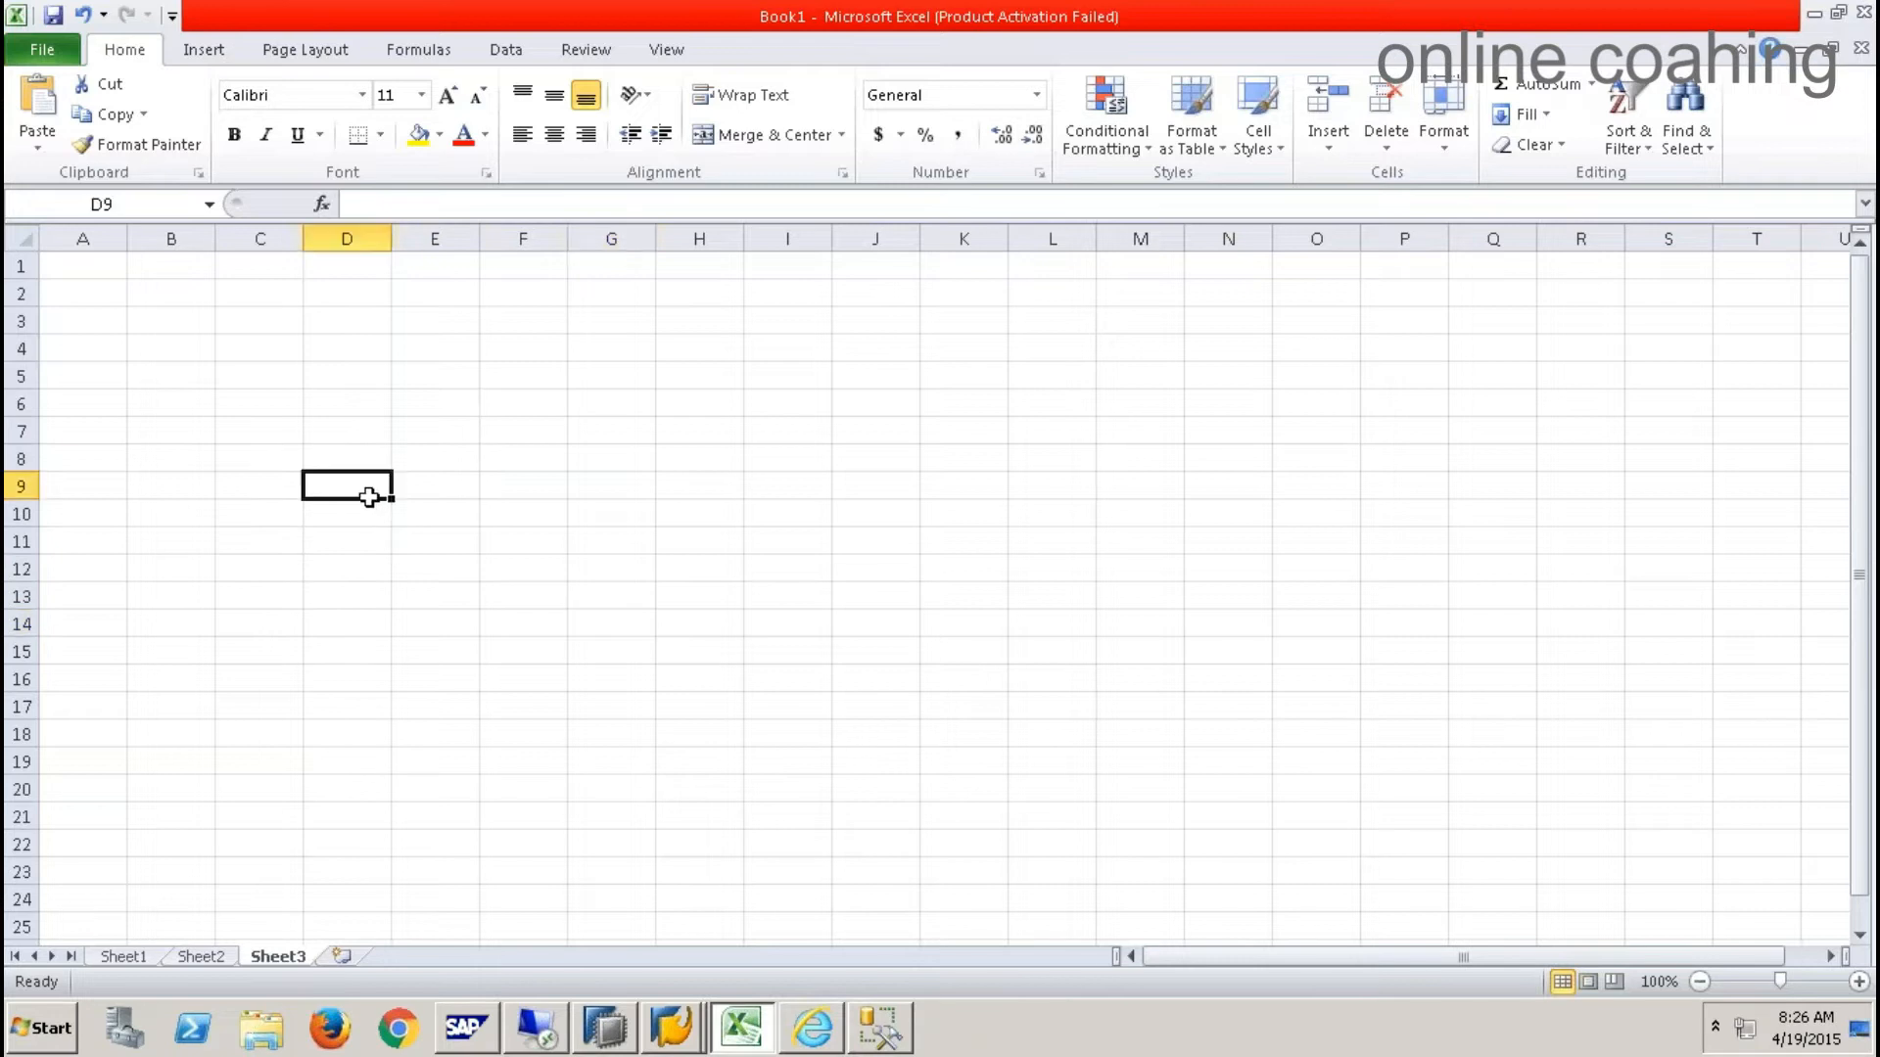
left_click_drag(368, 497, 445, 560)
left_click(380, 134)
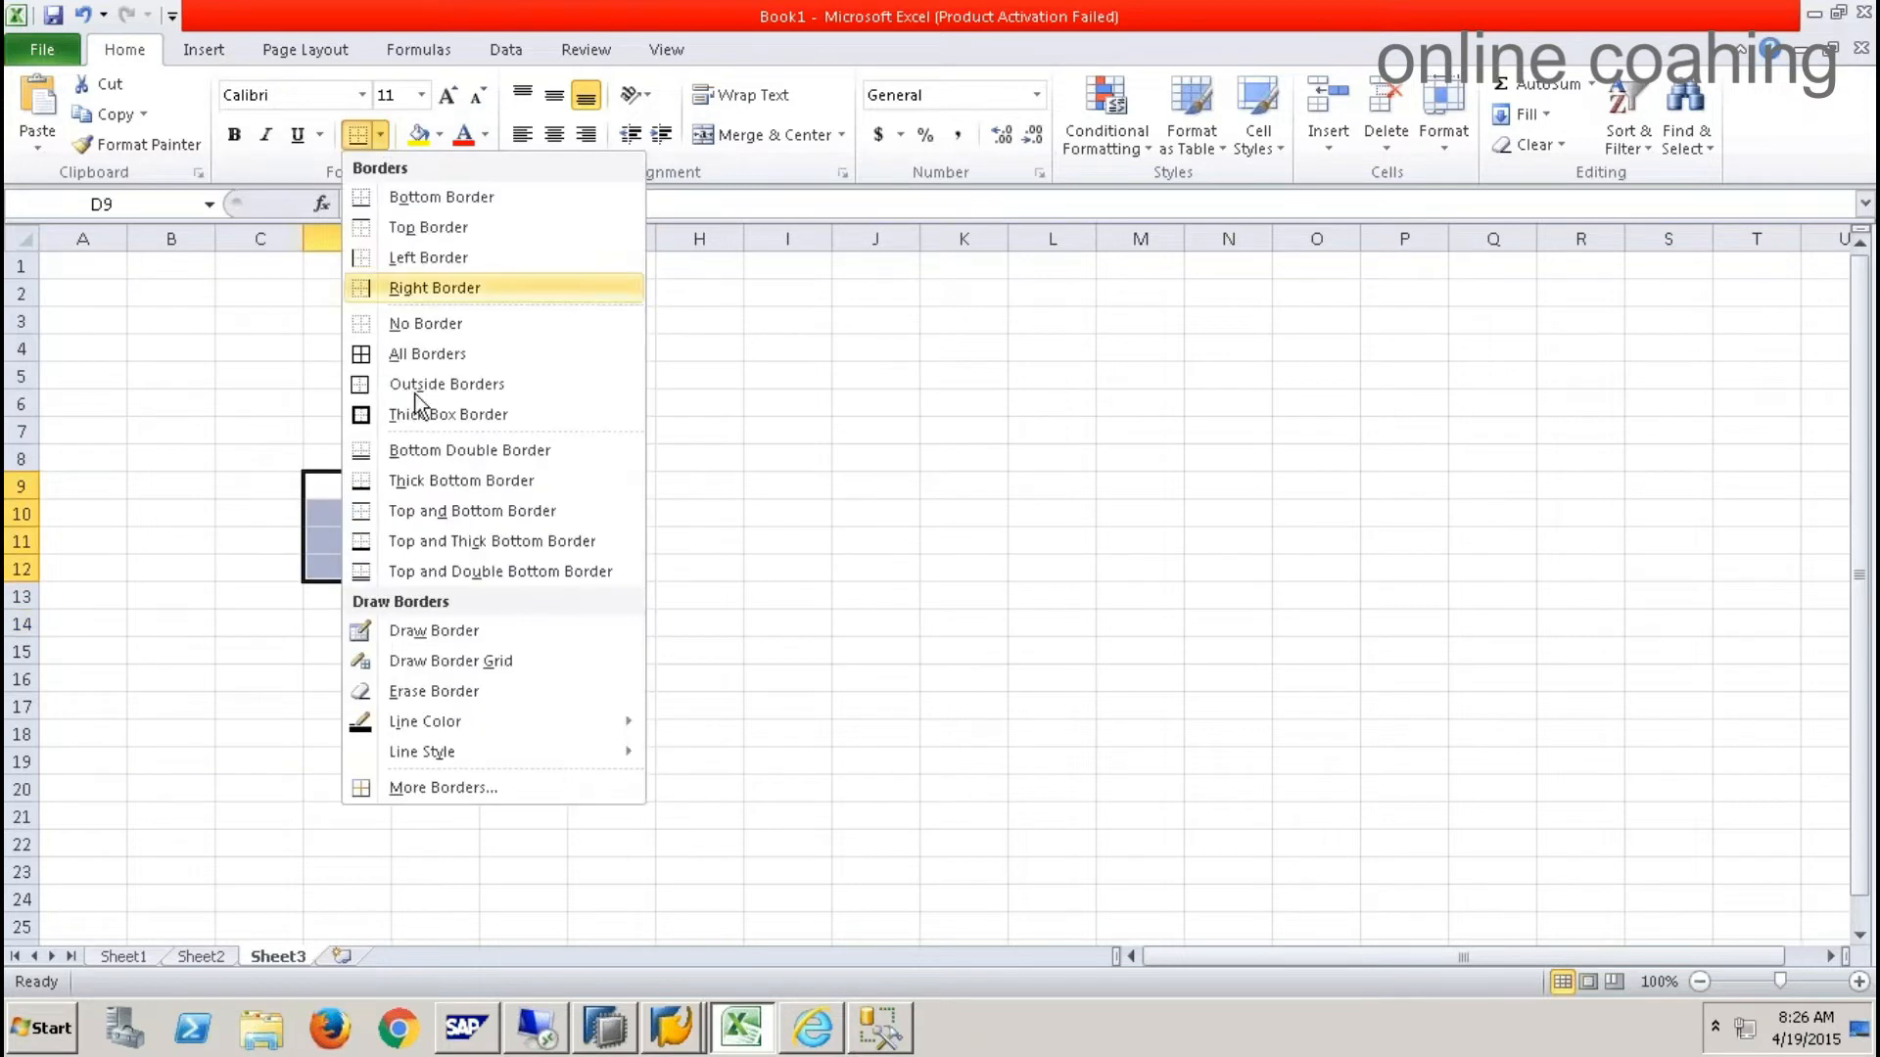
left_click(428, 415)
left_click_drag(710, 489, 806, 605)
left_click_drag(1114, 483, 1230, 602)
left_click(357, 134)
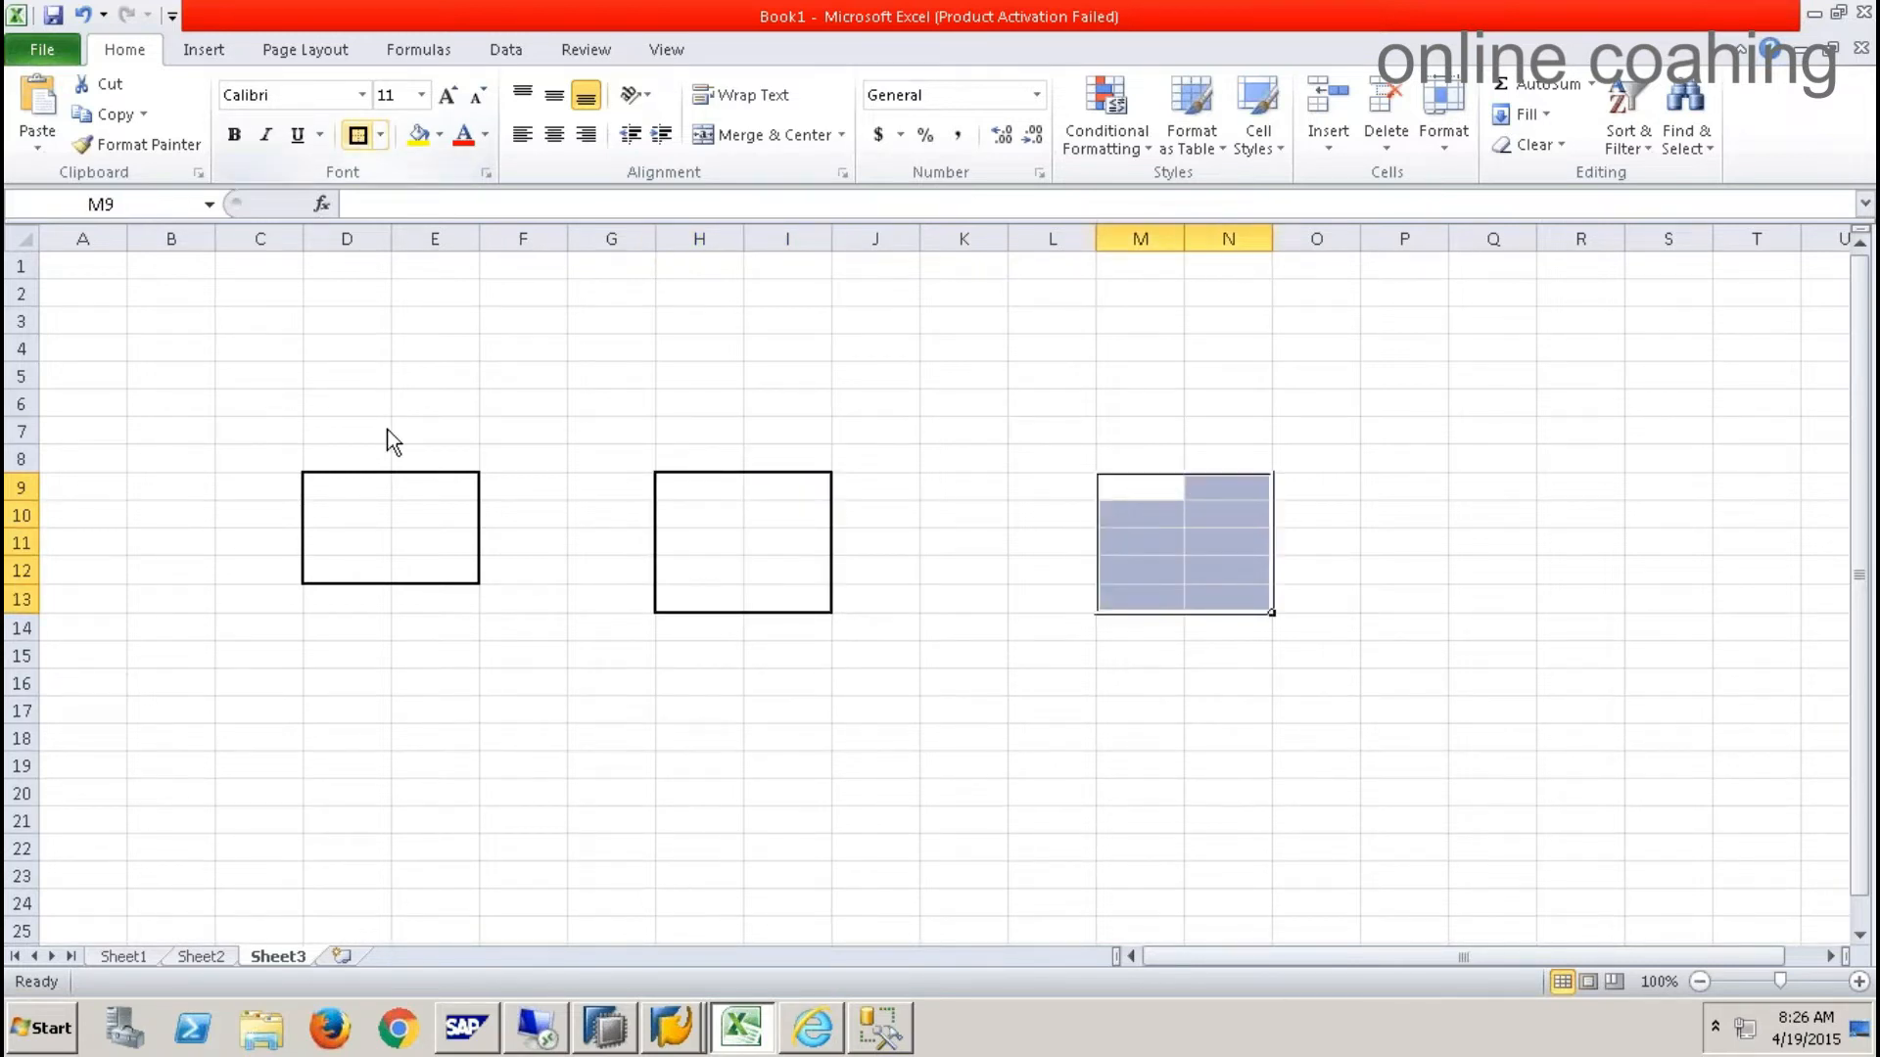
- Label the three boxes MSSQL in D8, SLT in H8 and HANA in M8
left_click(354, 449)
type("MSSQL")
key("Tab")
key("Tab")
key("Tab")
key("Tab")
type("SLT")
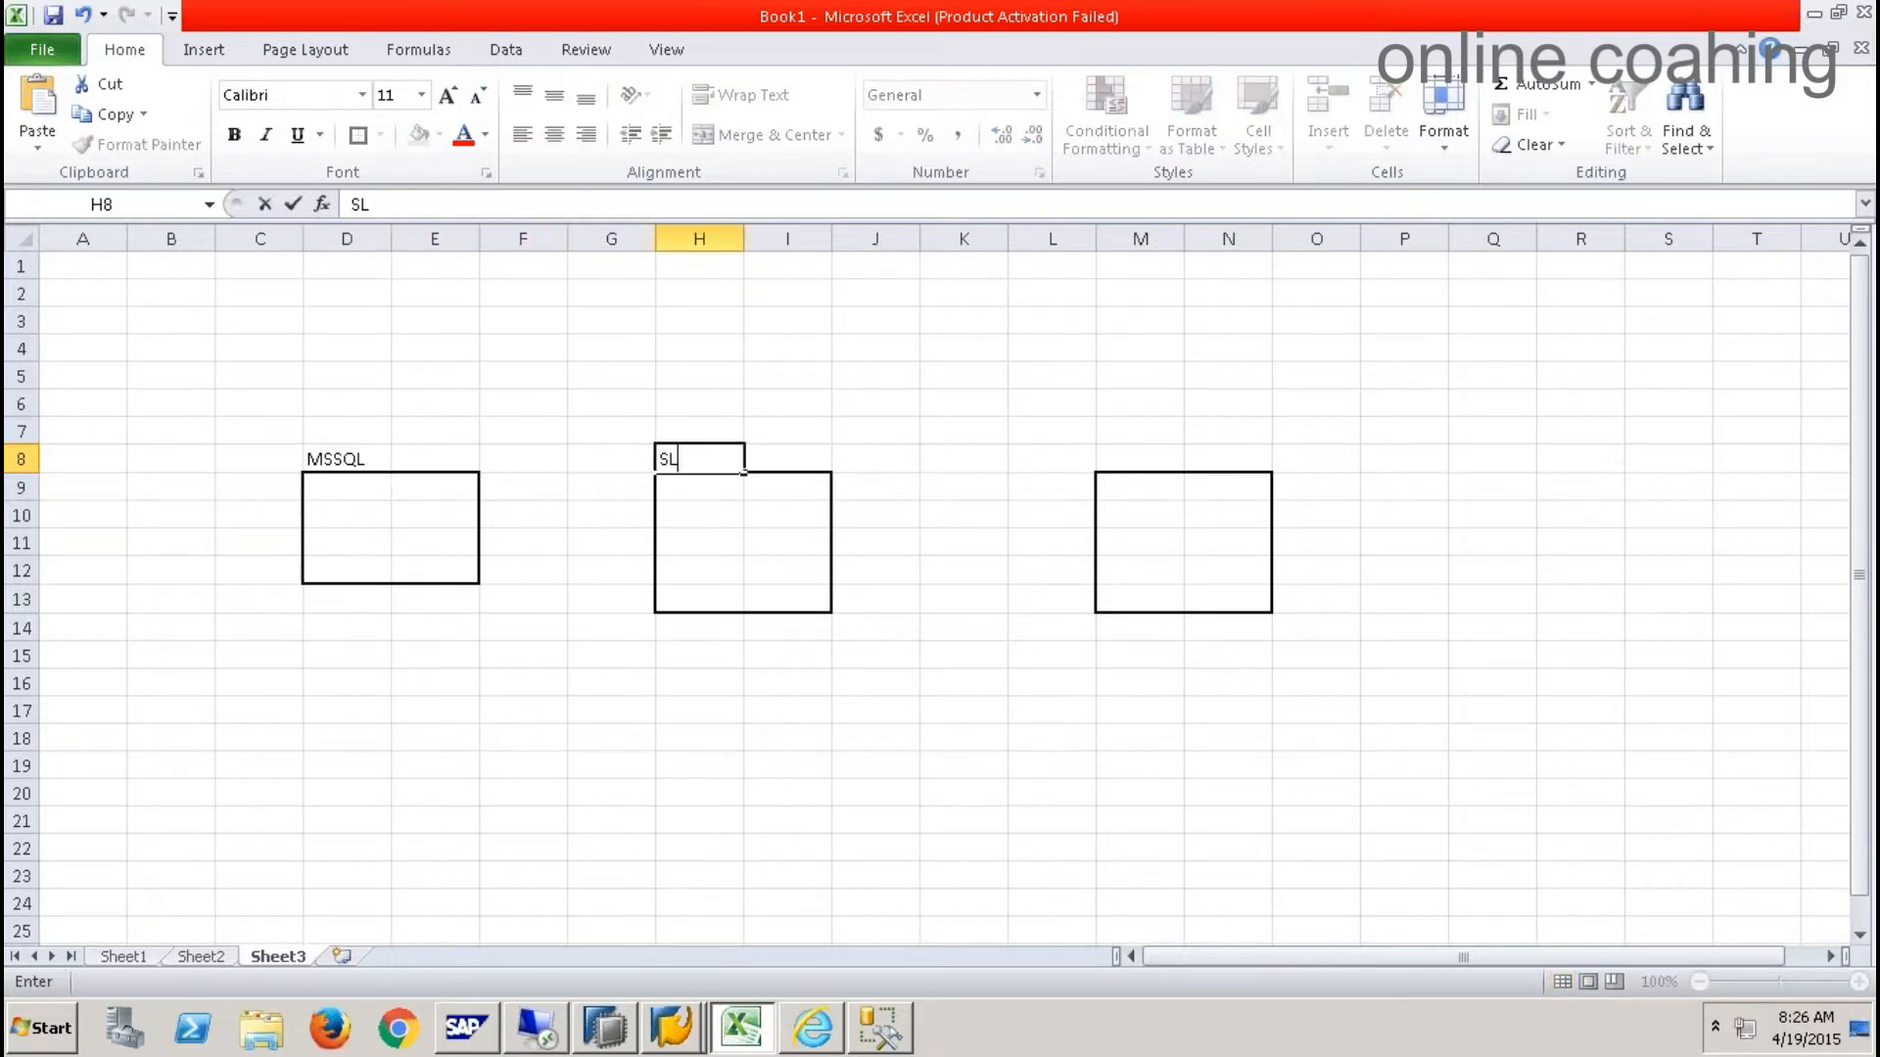
key("Tab")
key("Tab")
key("Tab")
key("Tab")
key("Tab")
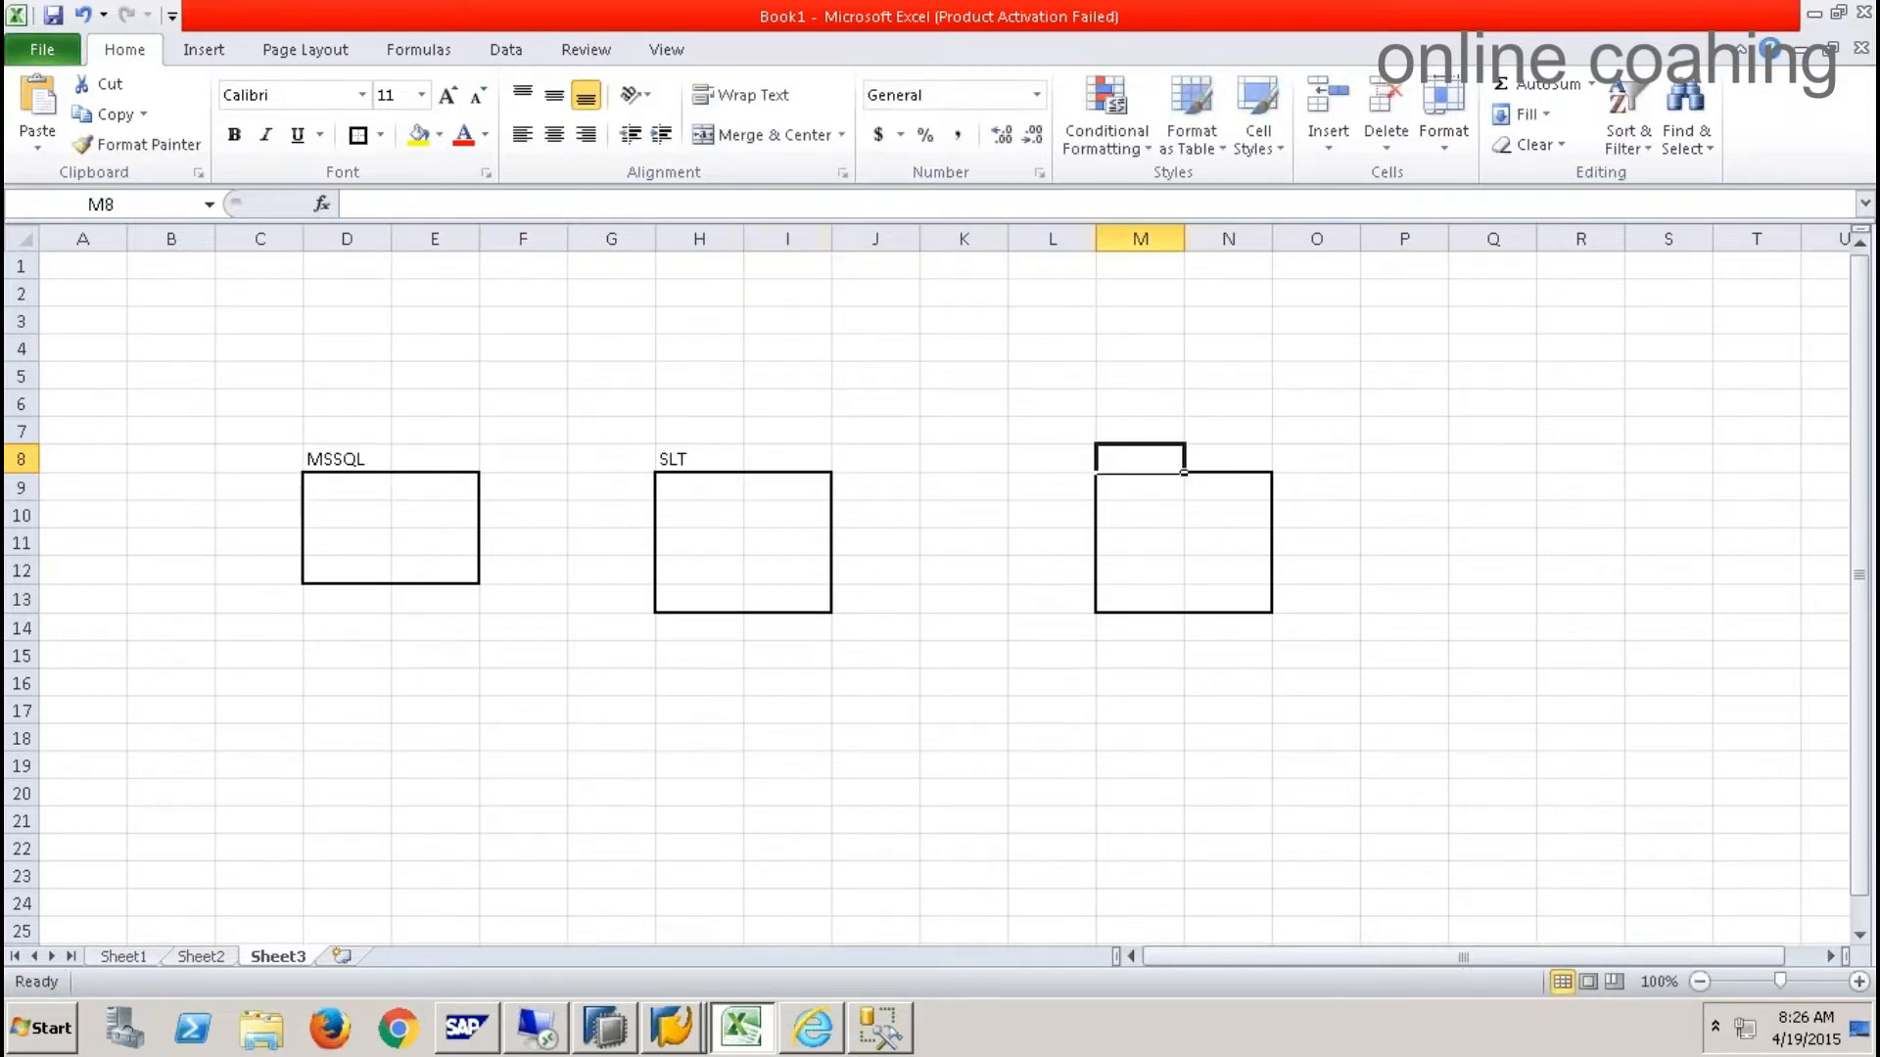
type("HANA")
left_click(366, 451)
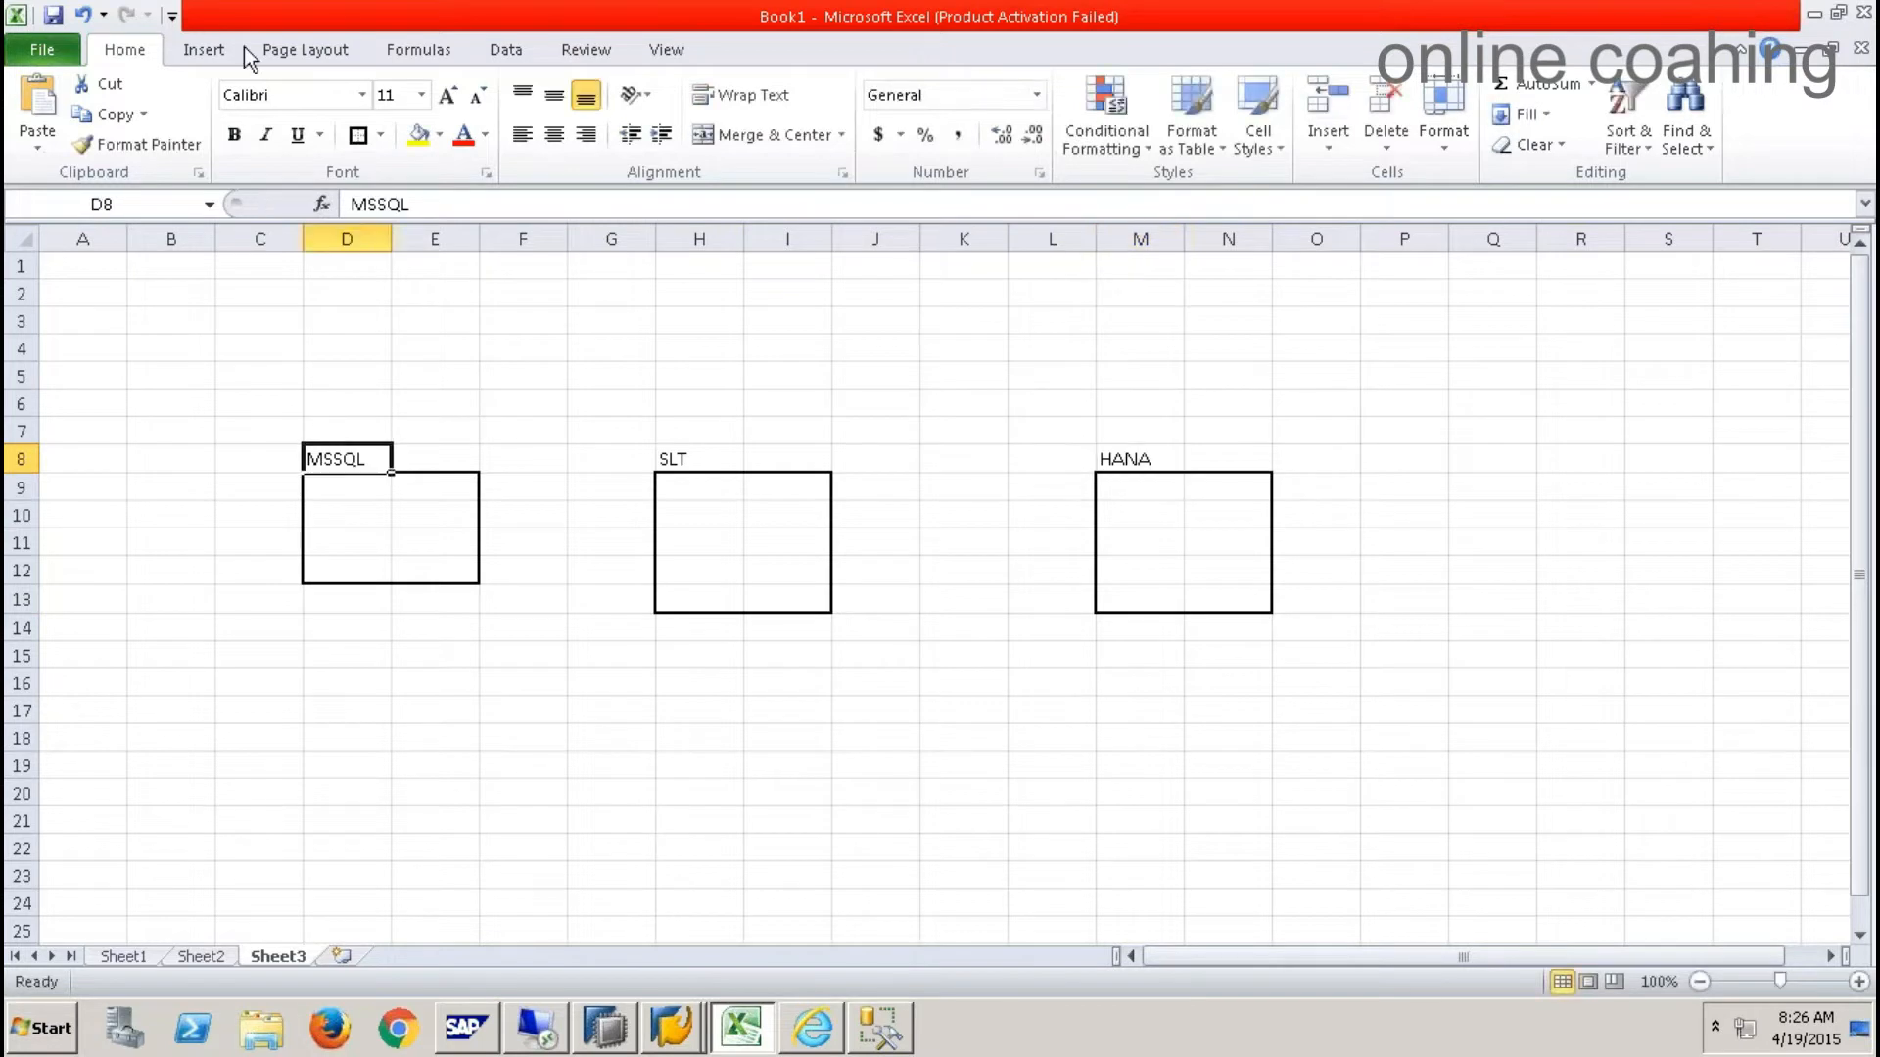
- Draw an arrow shape from the MSSQL box to the SLT box
left_click(221, 51)
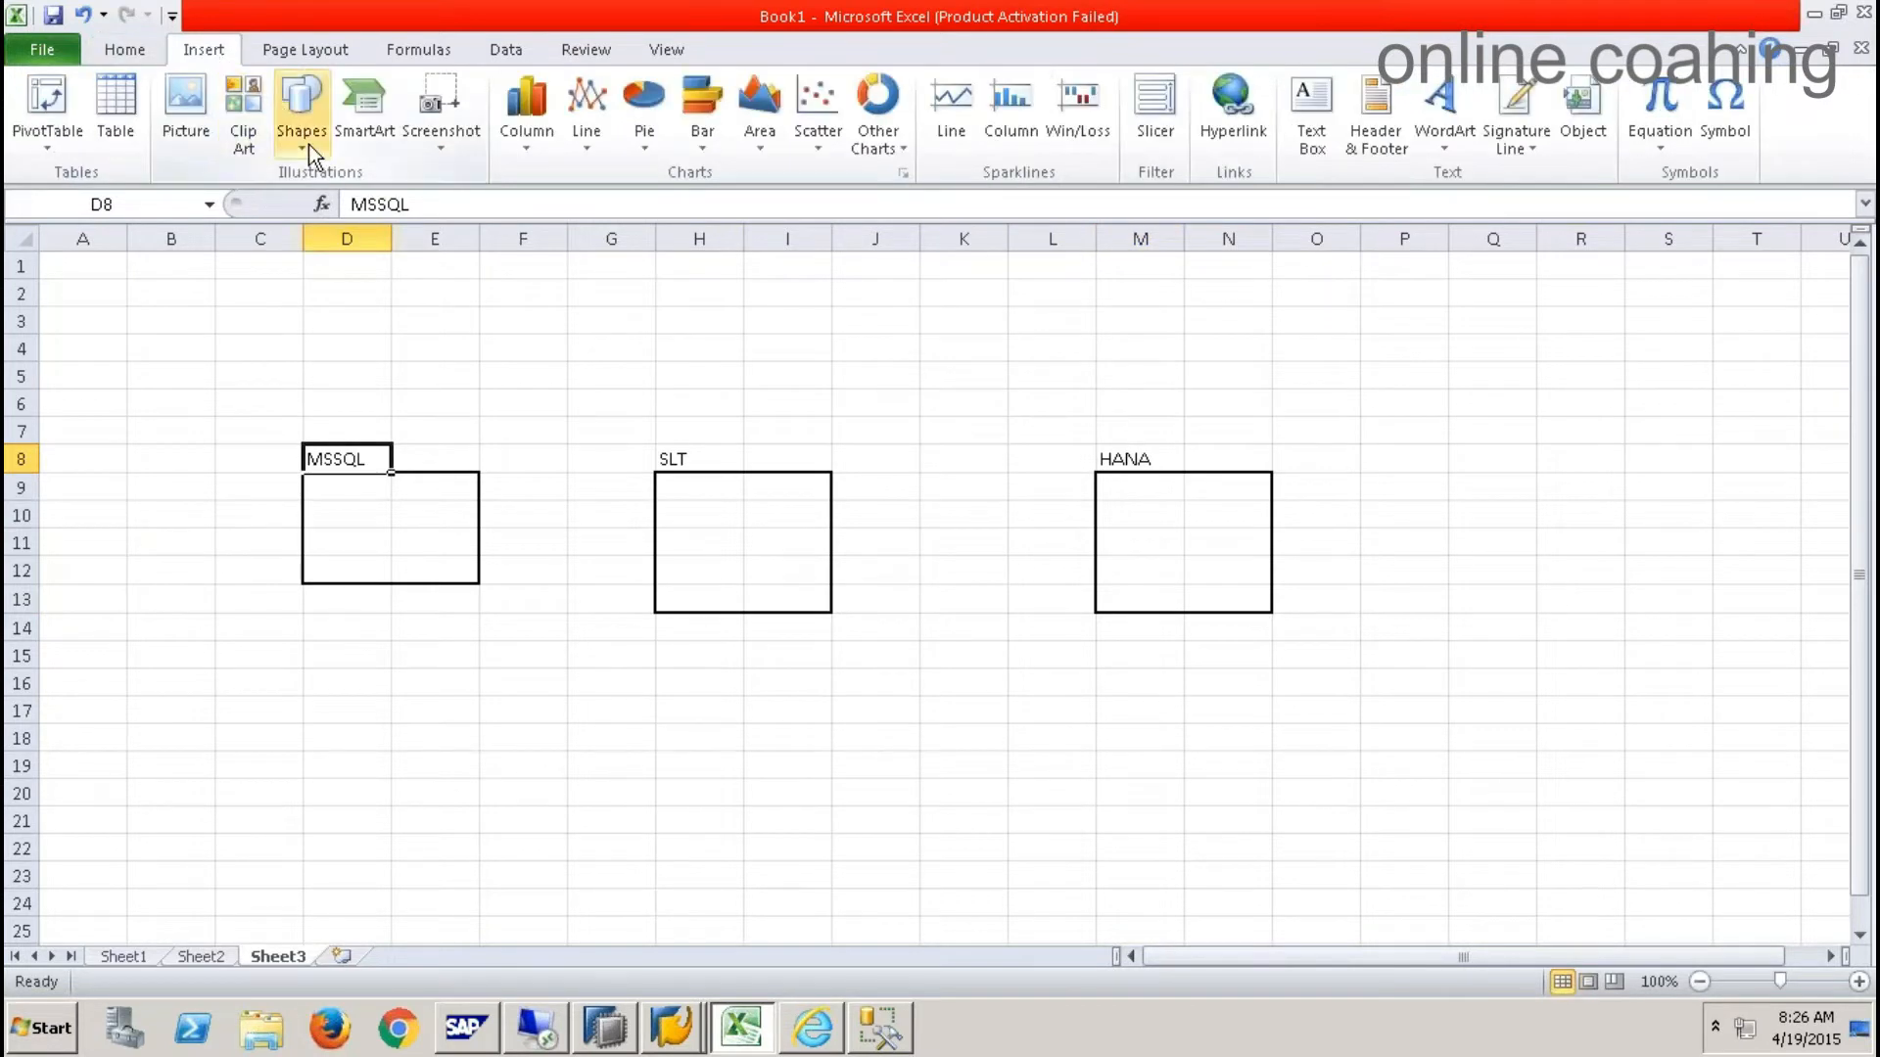
left_click(301, 110)
left_click(344, 214)
left_click_drag(479, 528, 659, 534)
- Enter DB CONNECTION in F10 between MSSQL and SLT, and in J10 between SLT and HANA
left_click(558, 505)
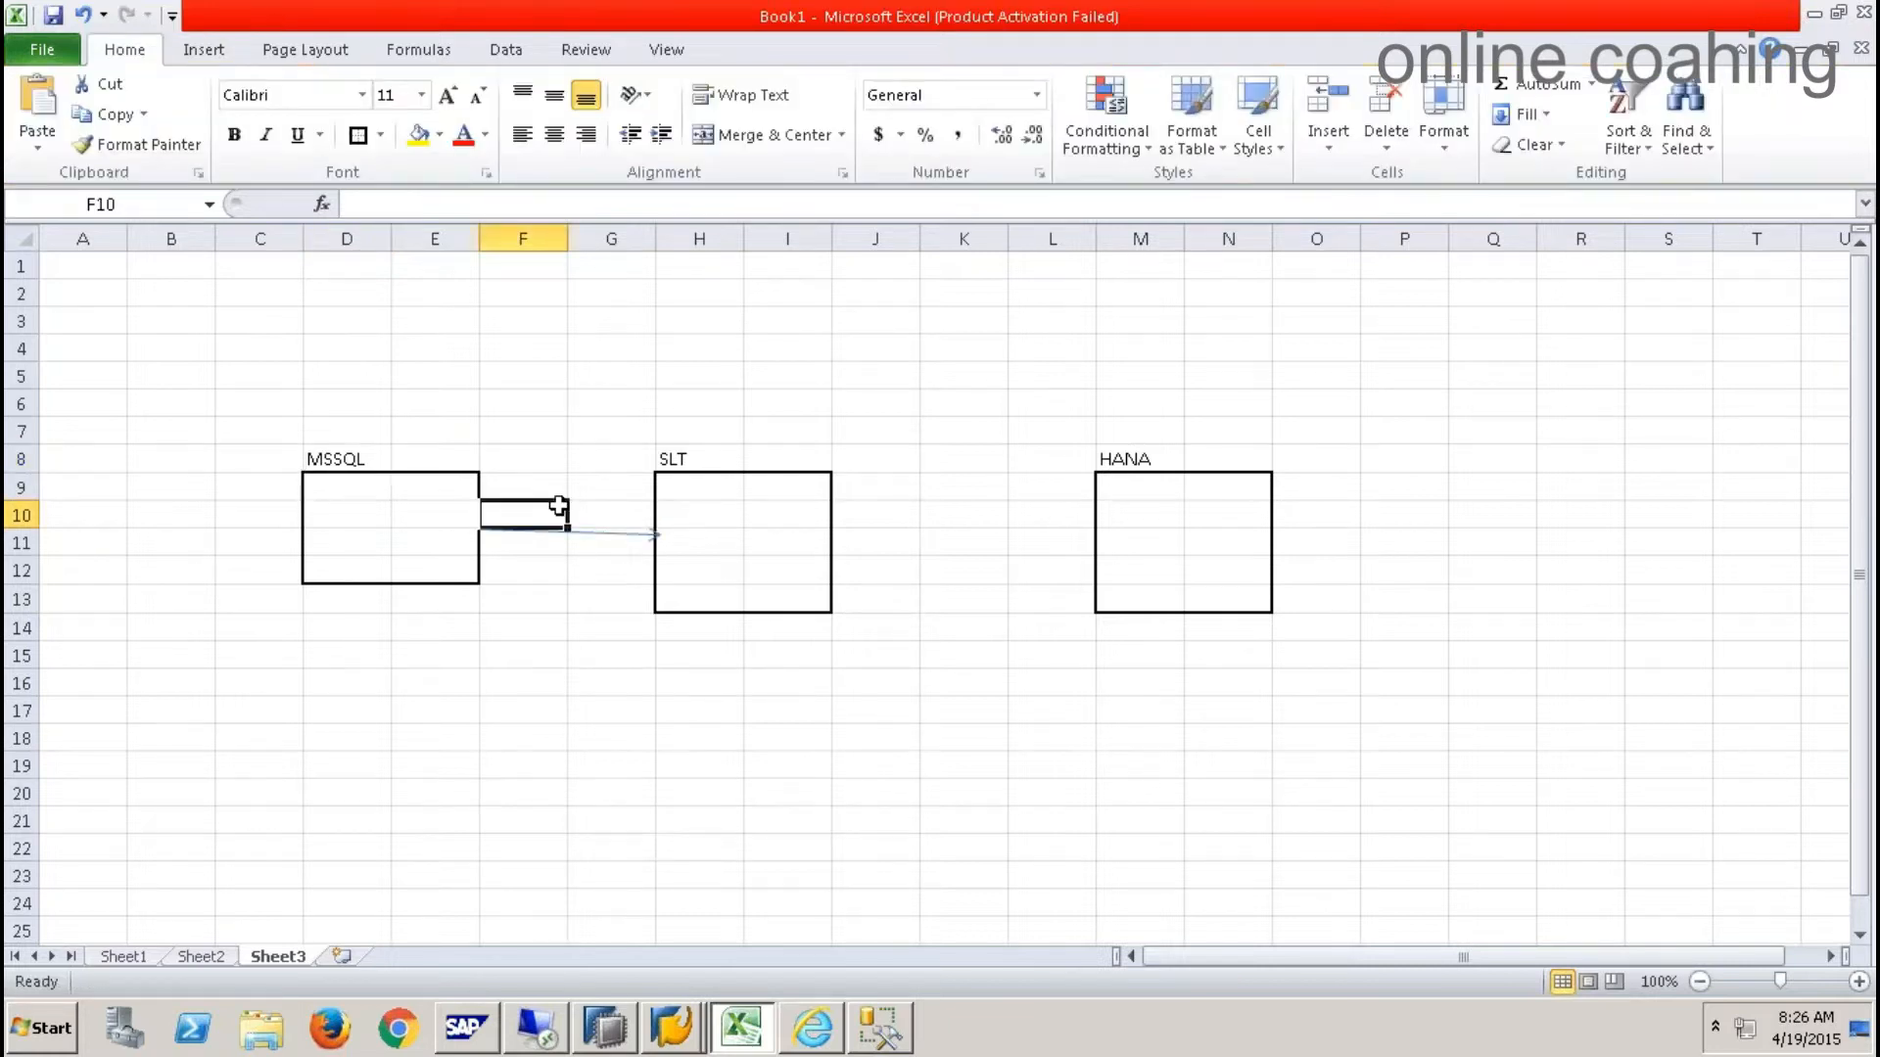
type("DB CONNECTION")
key("Right")
key("Right")
key("Right")
key("Right")
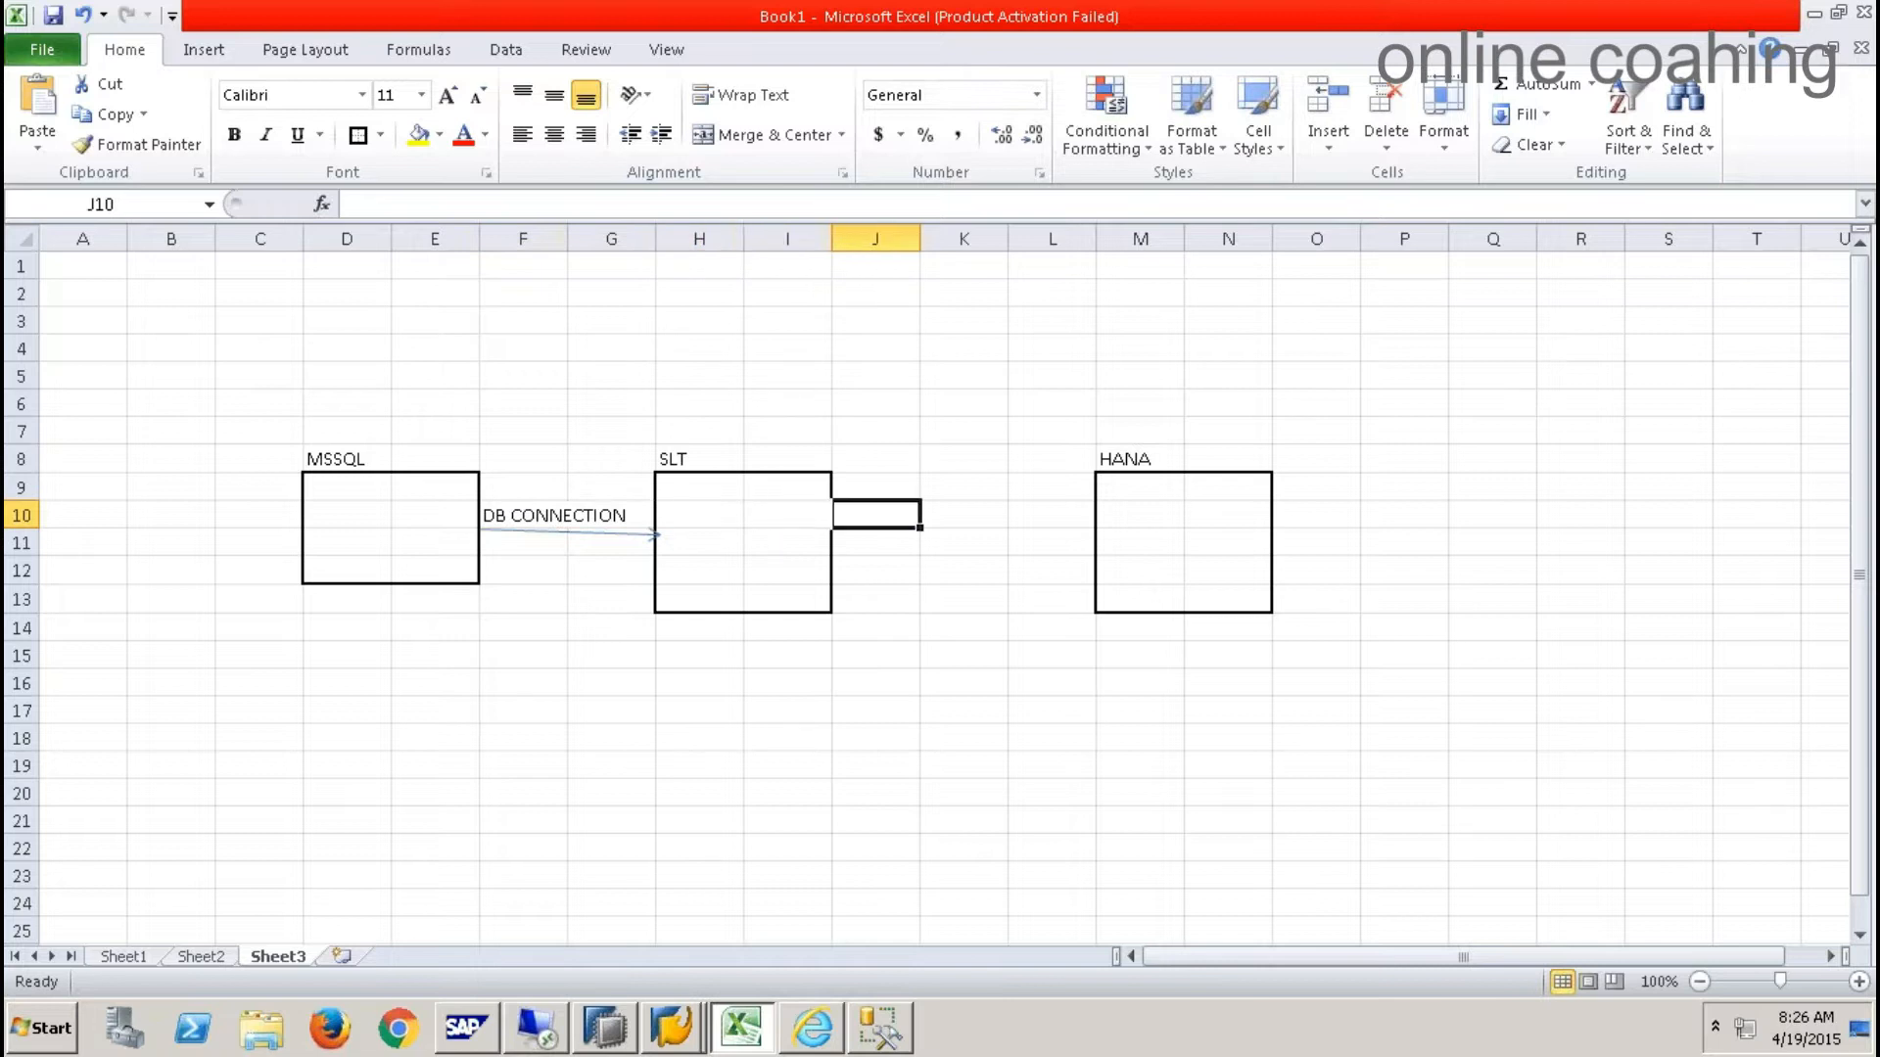
type("DB CO")
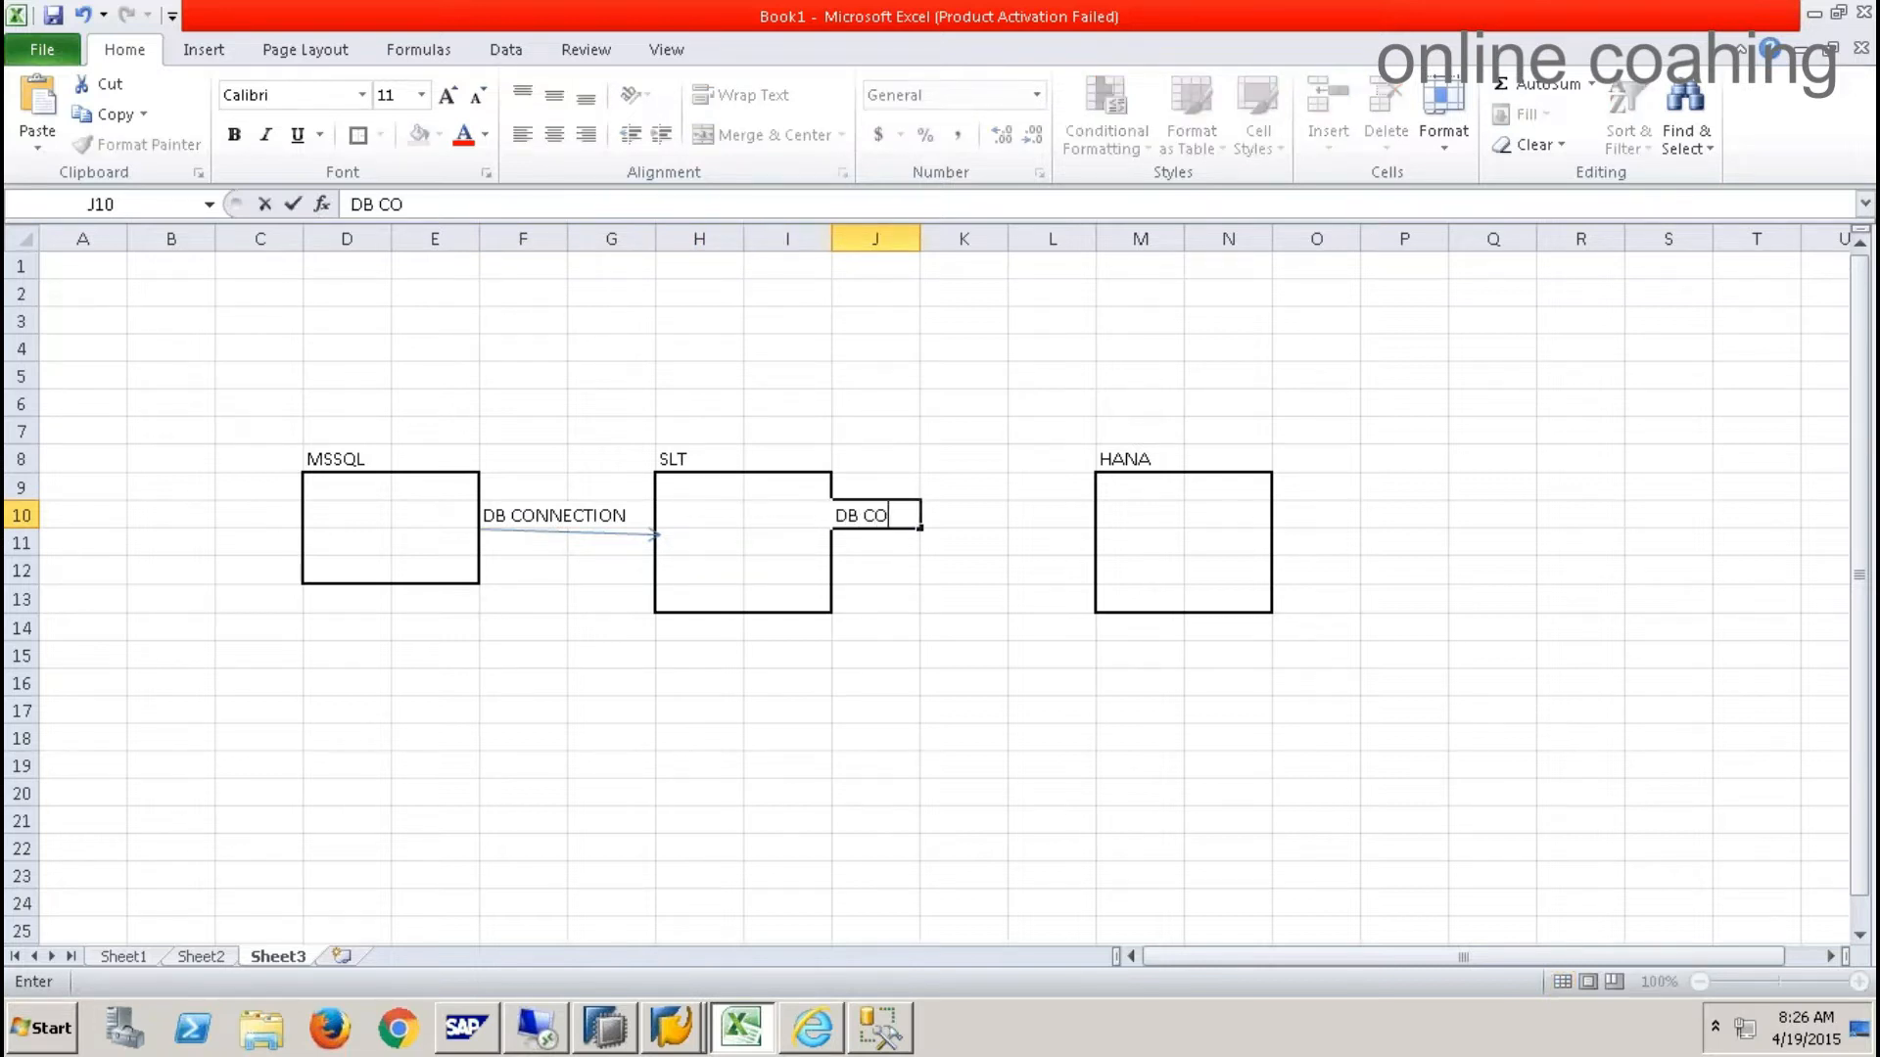
type("NNECTION")
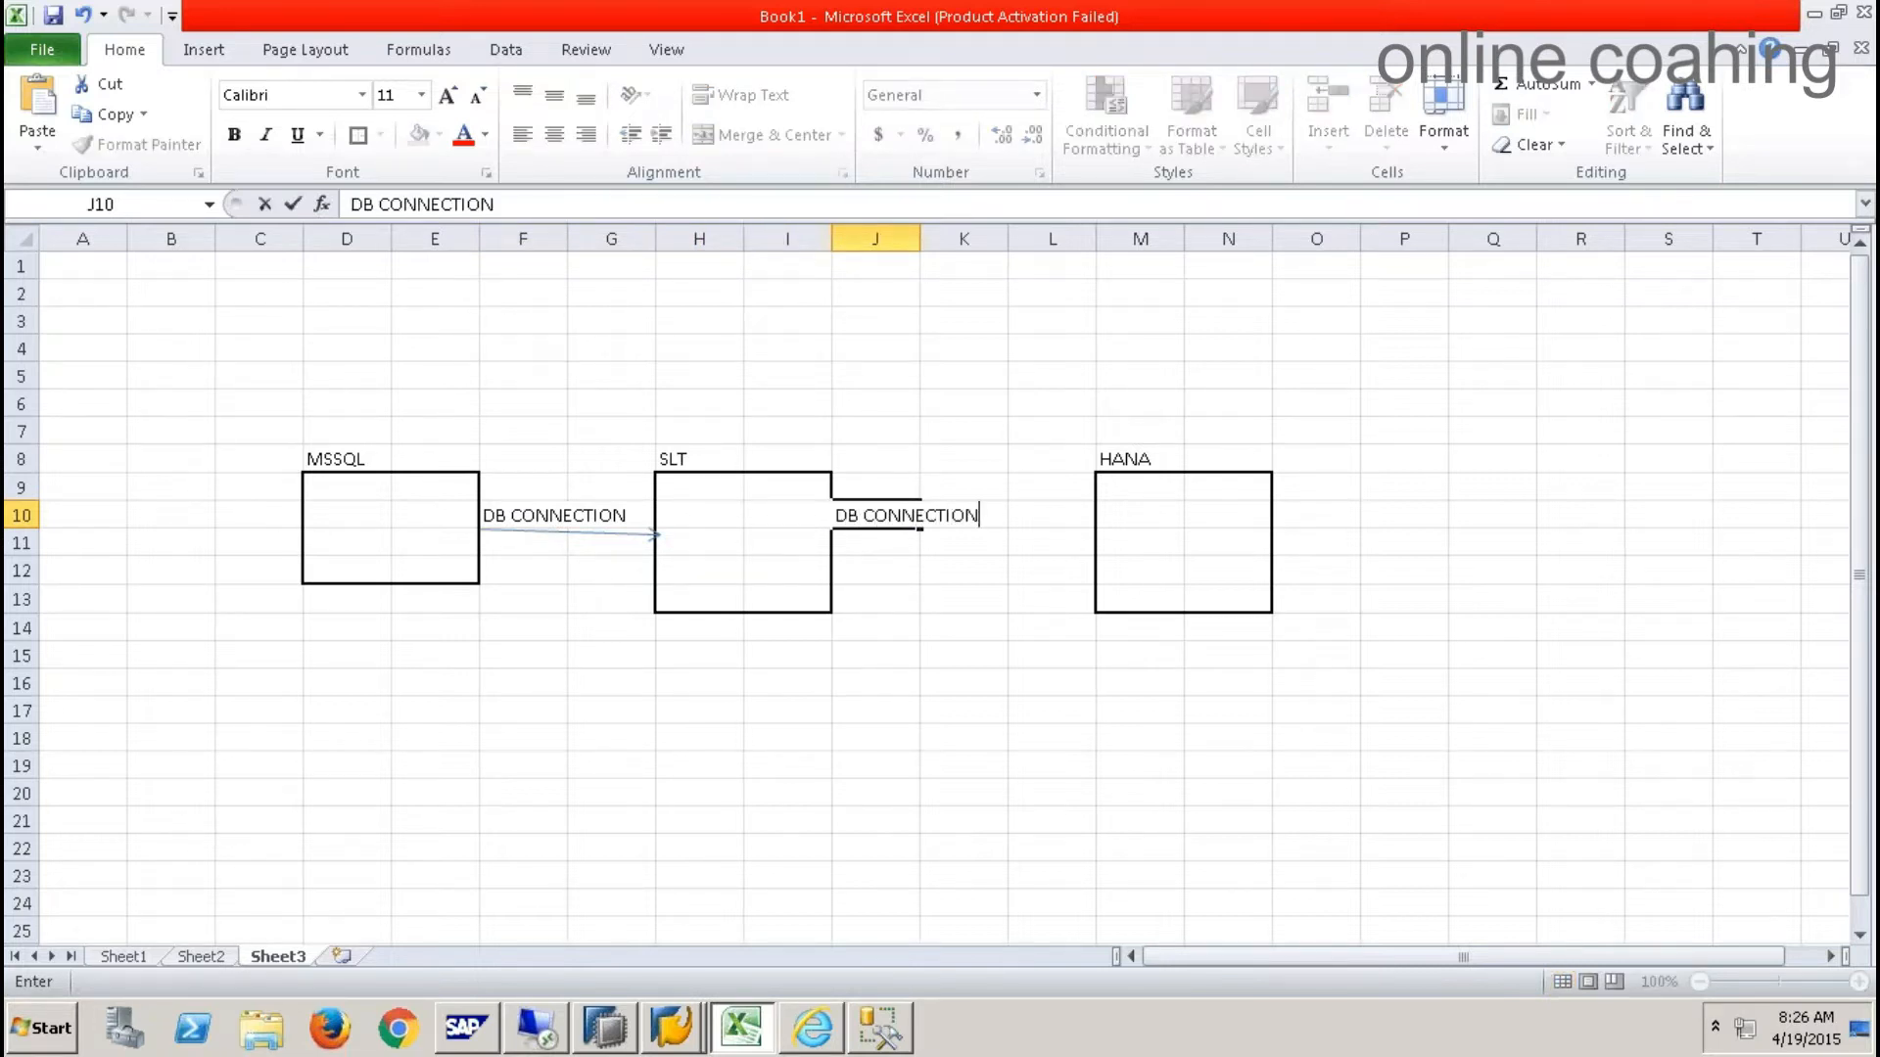
left_click(689, 699)
- Switch to SAP Easy Access for EHP and start the IUUC_REMOTE transaction
mouse_move(674, 1025)
left_click(690, 981)
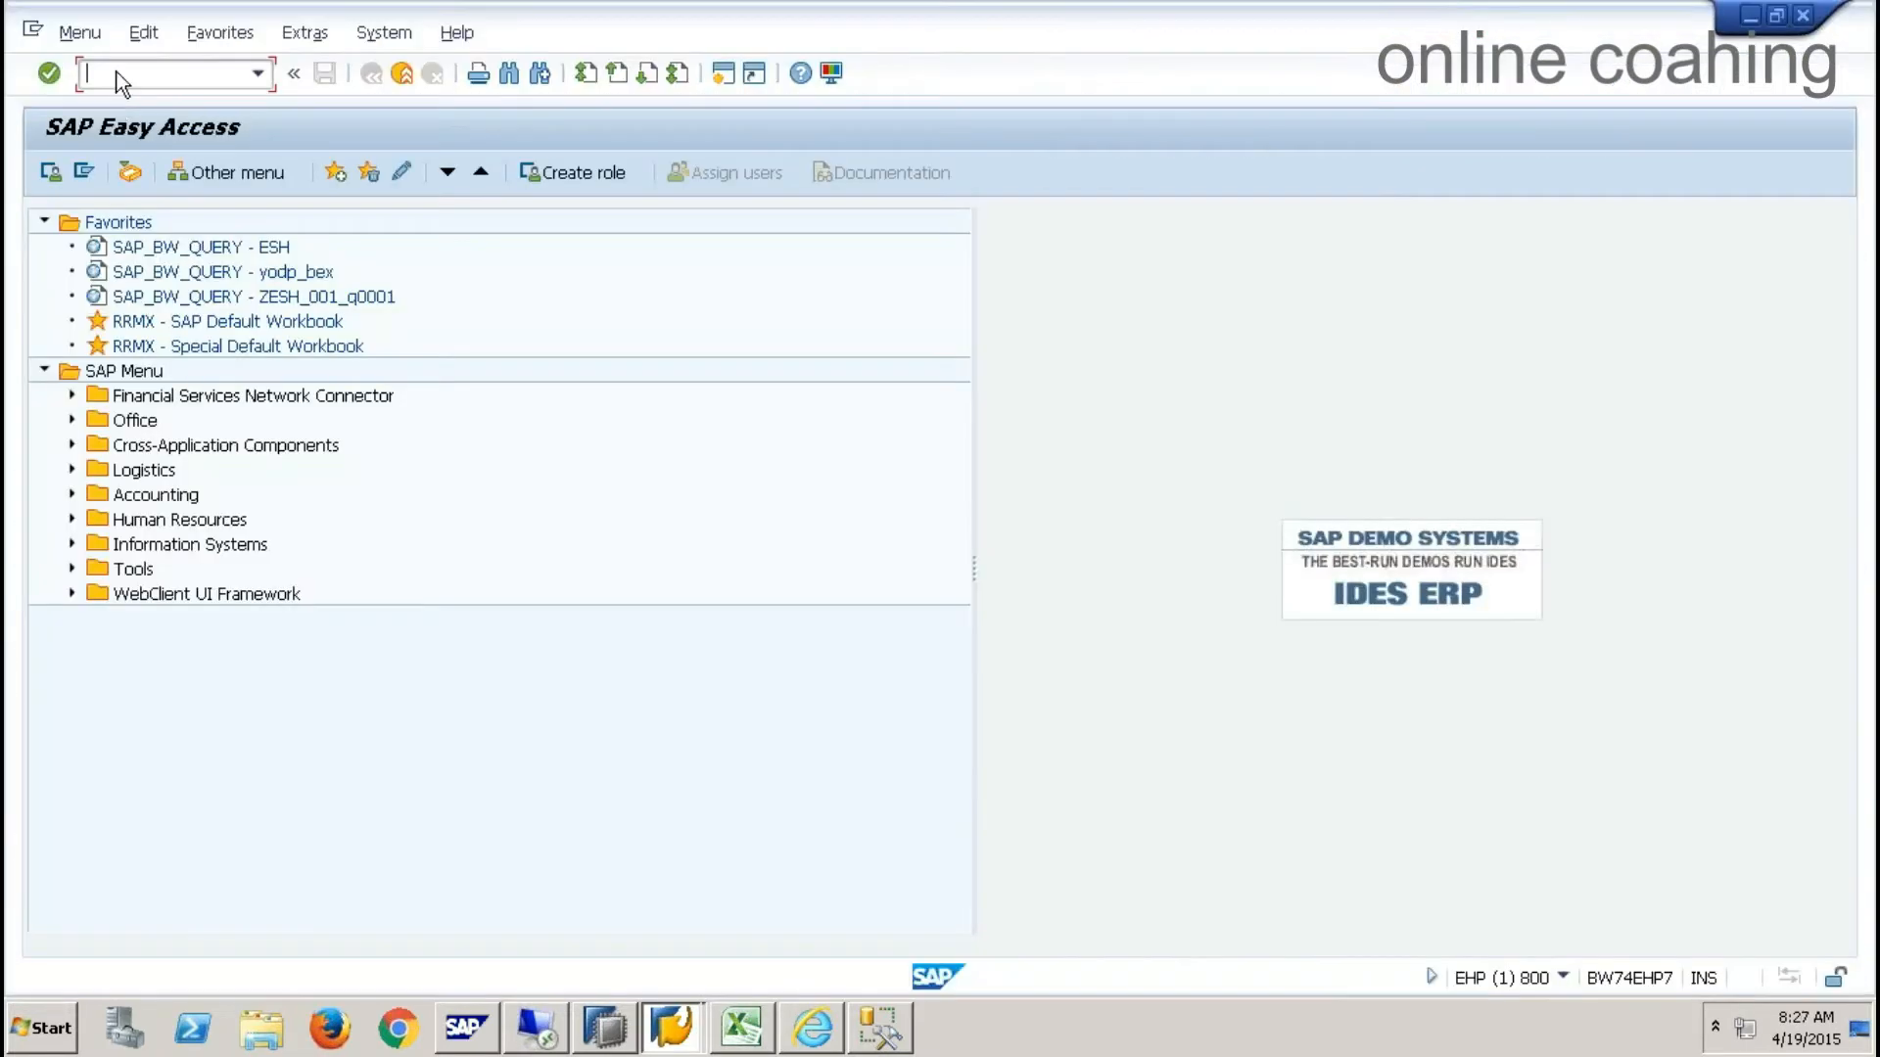
type("/NIUUC_REMOTE")
key("Return")
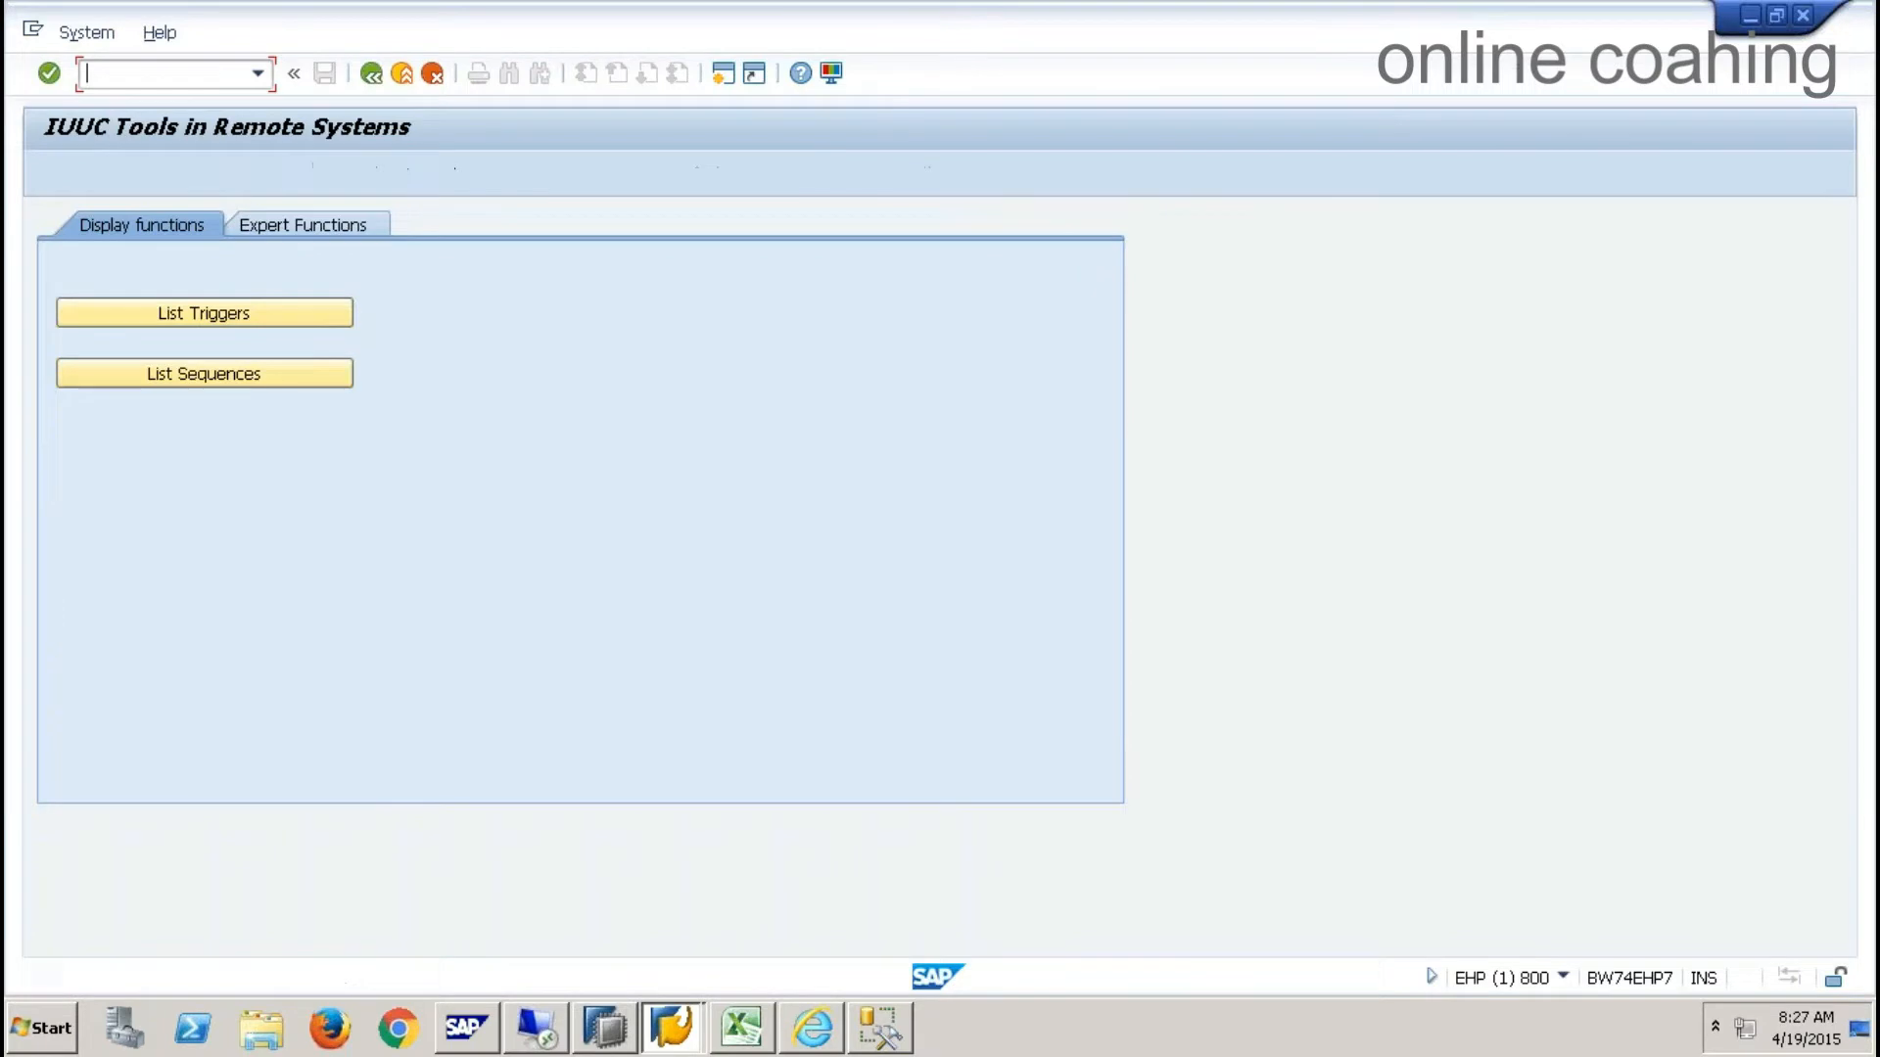
- Delete the freeze and delta IUUC triggers with no table restriction, confirm the execution and return to the IUUC tools
left_click(288, 225)
left_click(231, 278)
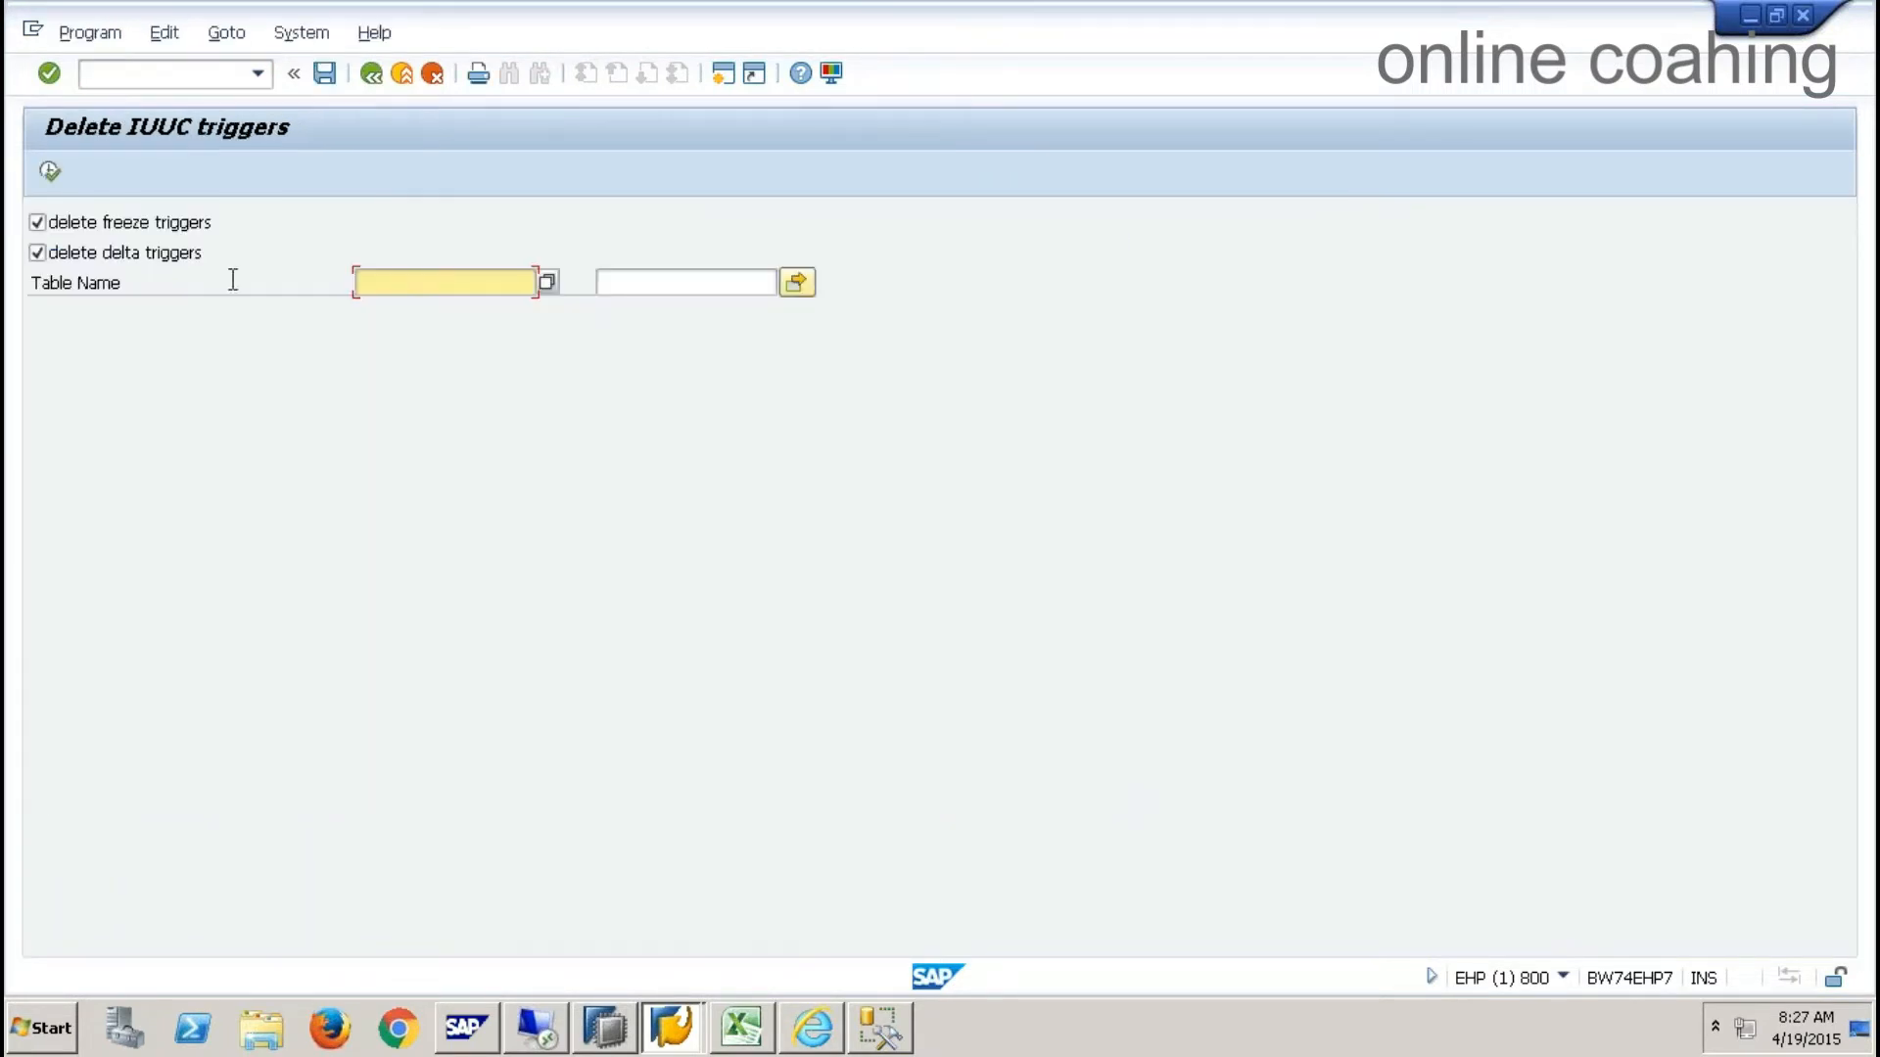
left_click(50, 169)
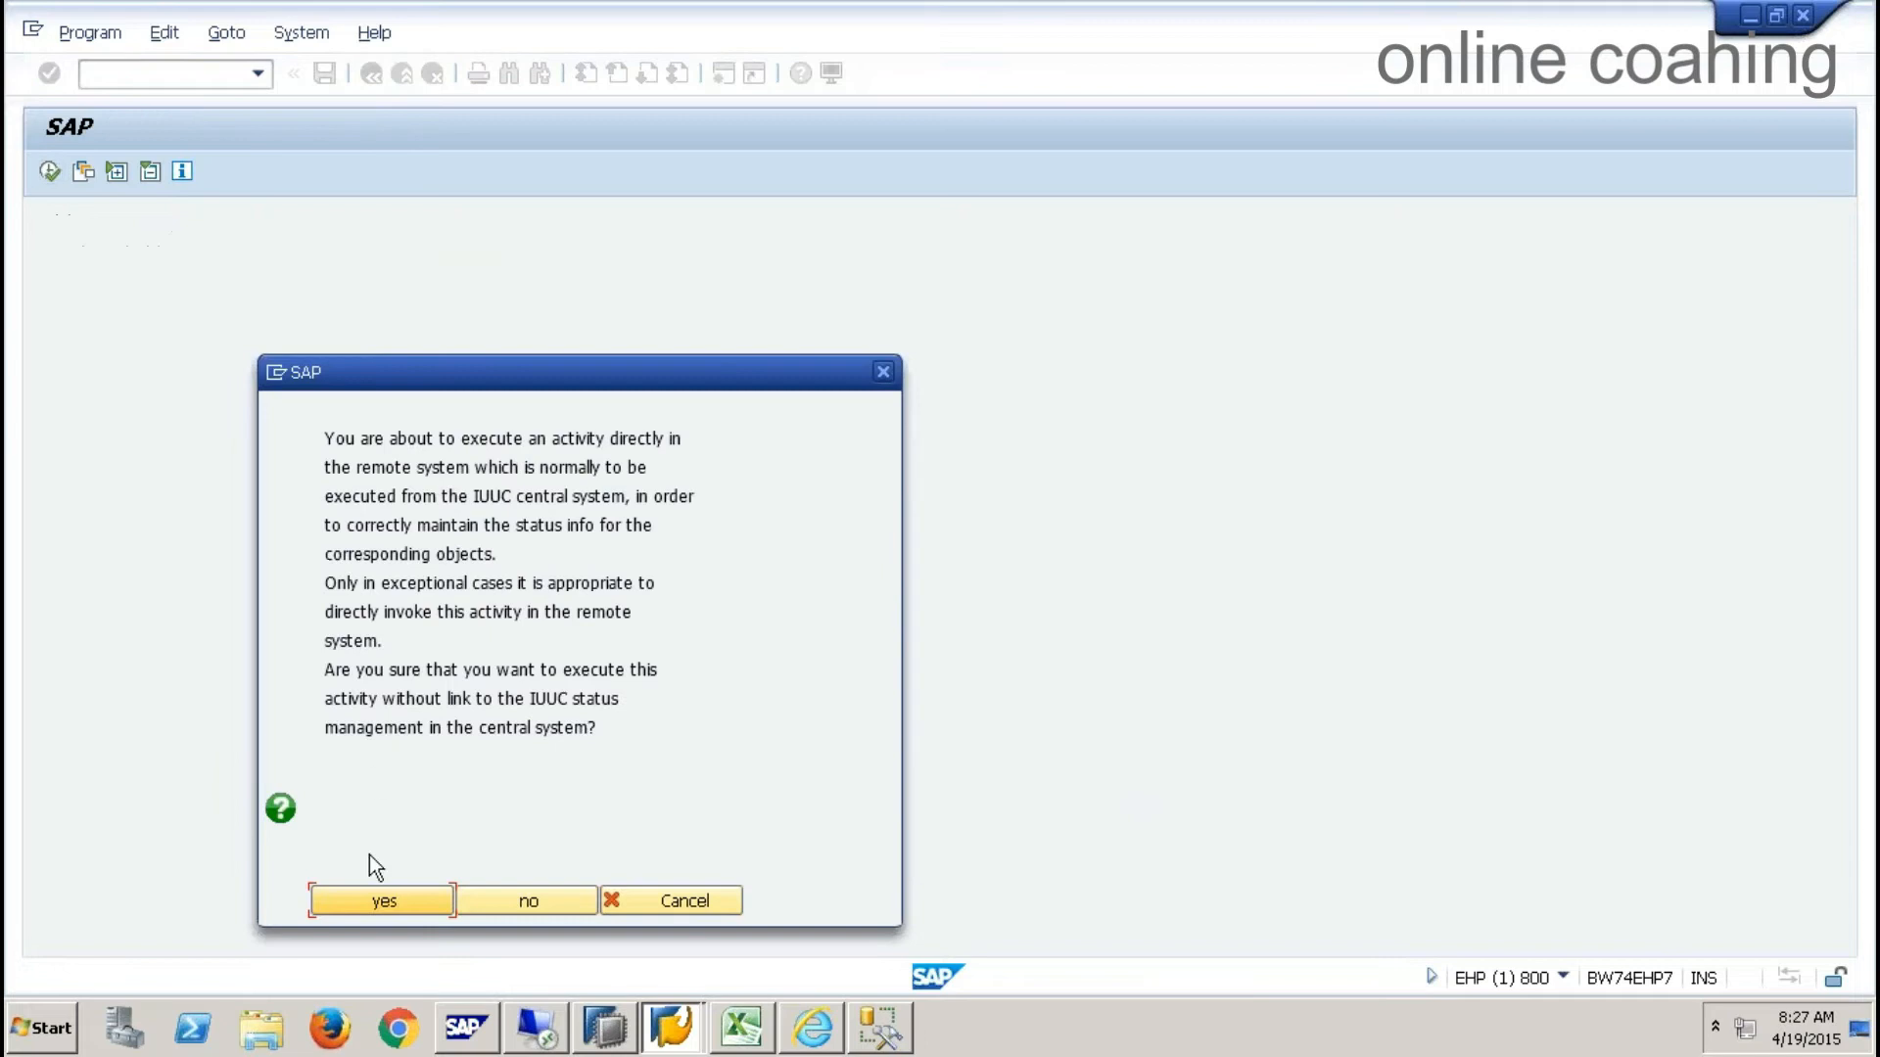
left_click(379, 897)
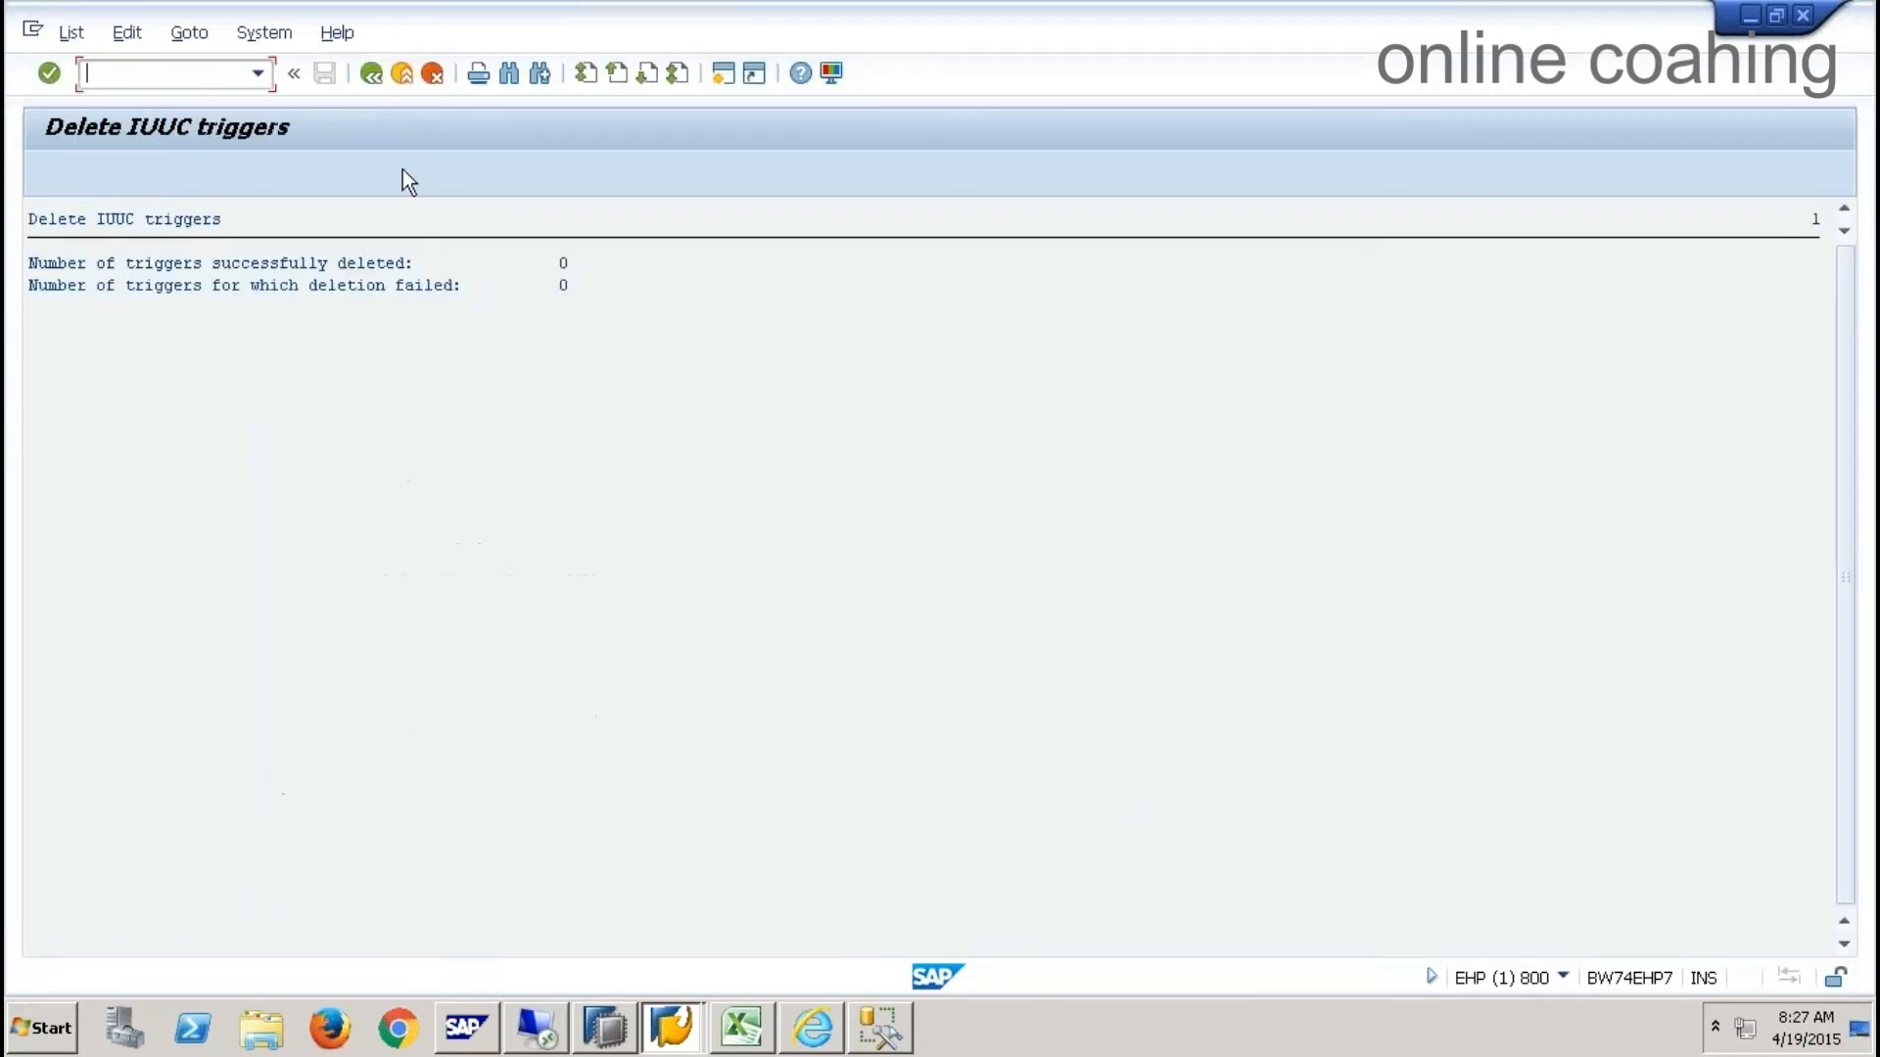
left_click(380, 80)
left_click(374, 78)
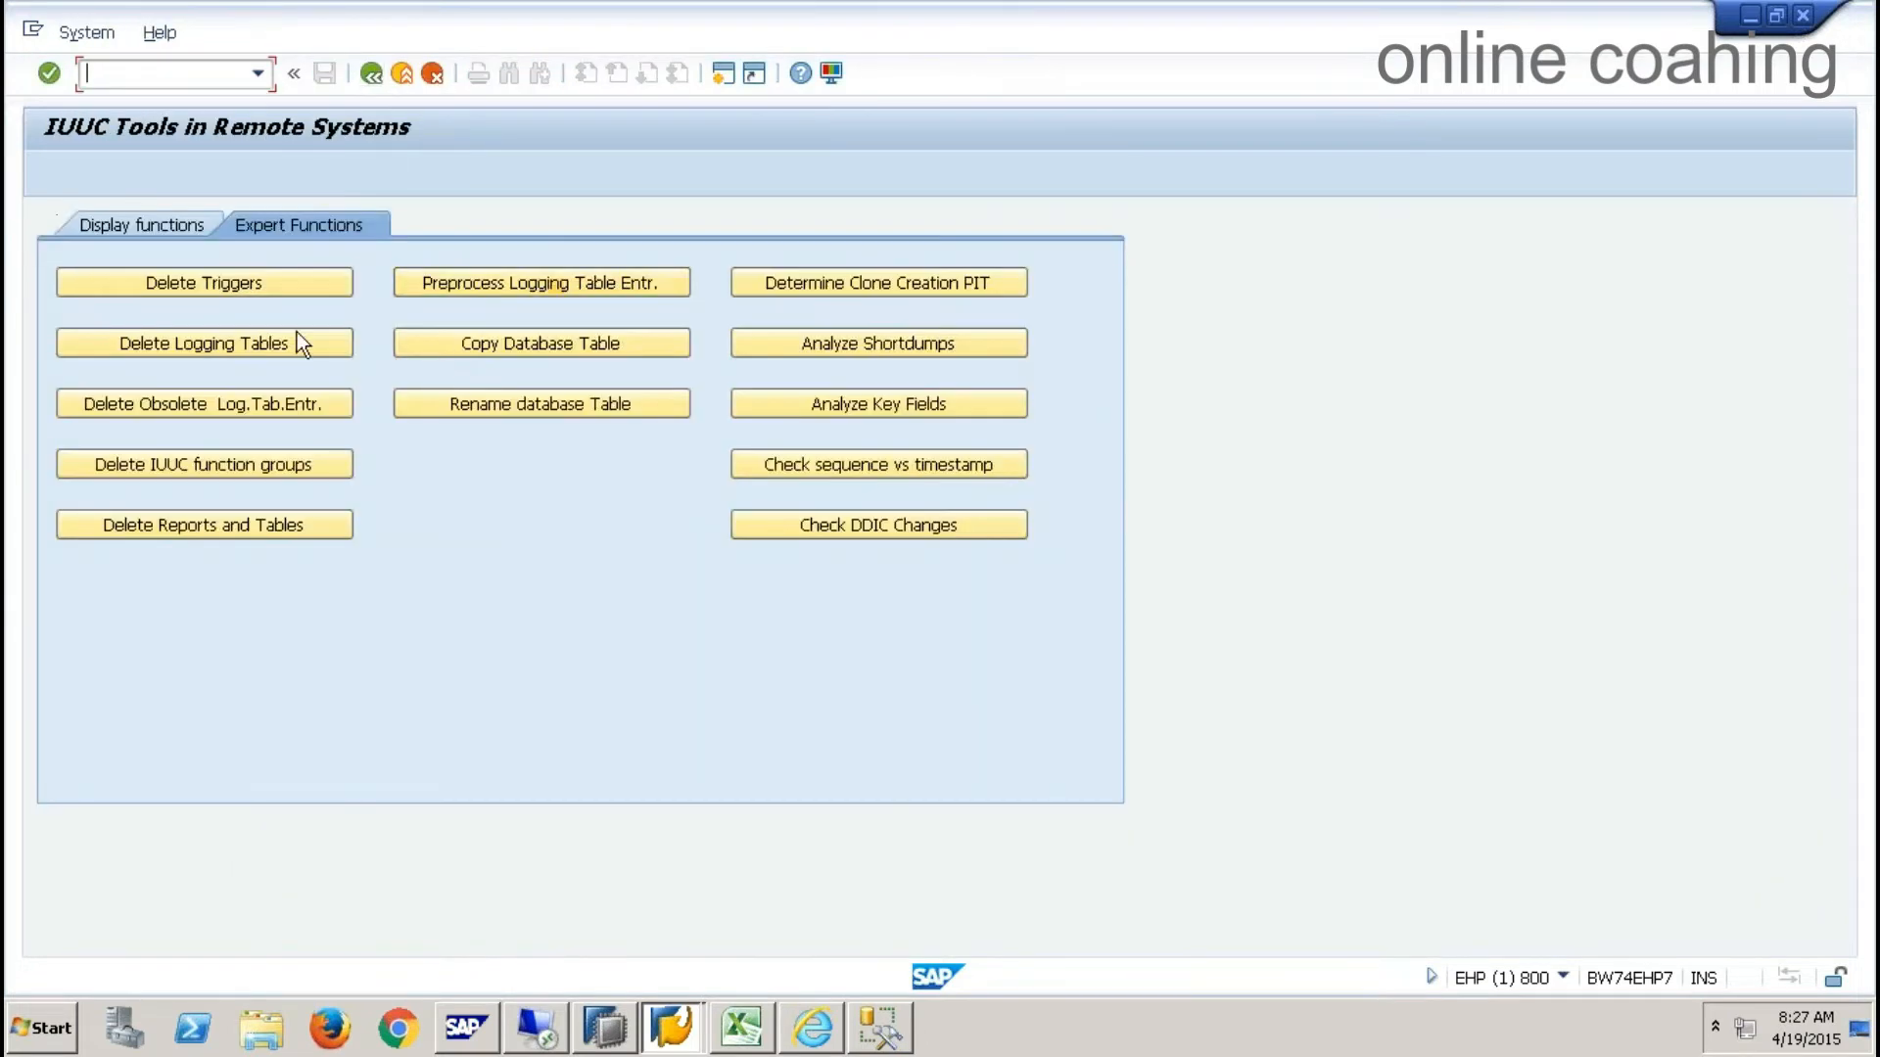
- Delete all logging tables, including problem tables and unicode structures, and return to SAP Easy Access
left_click(266, 349)
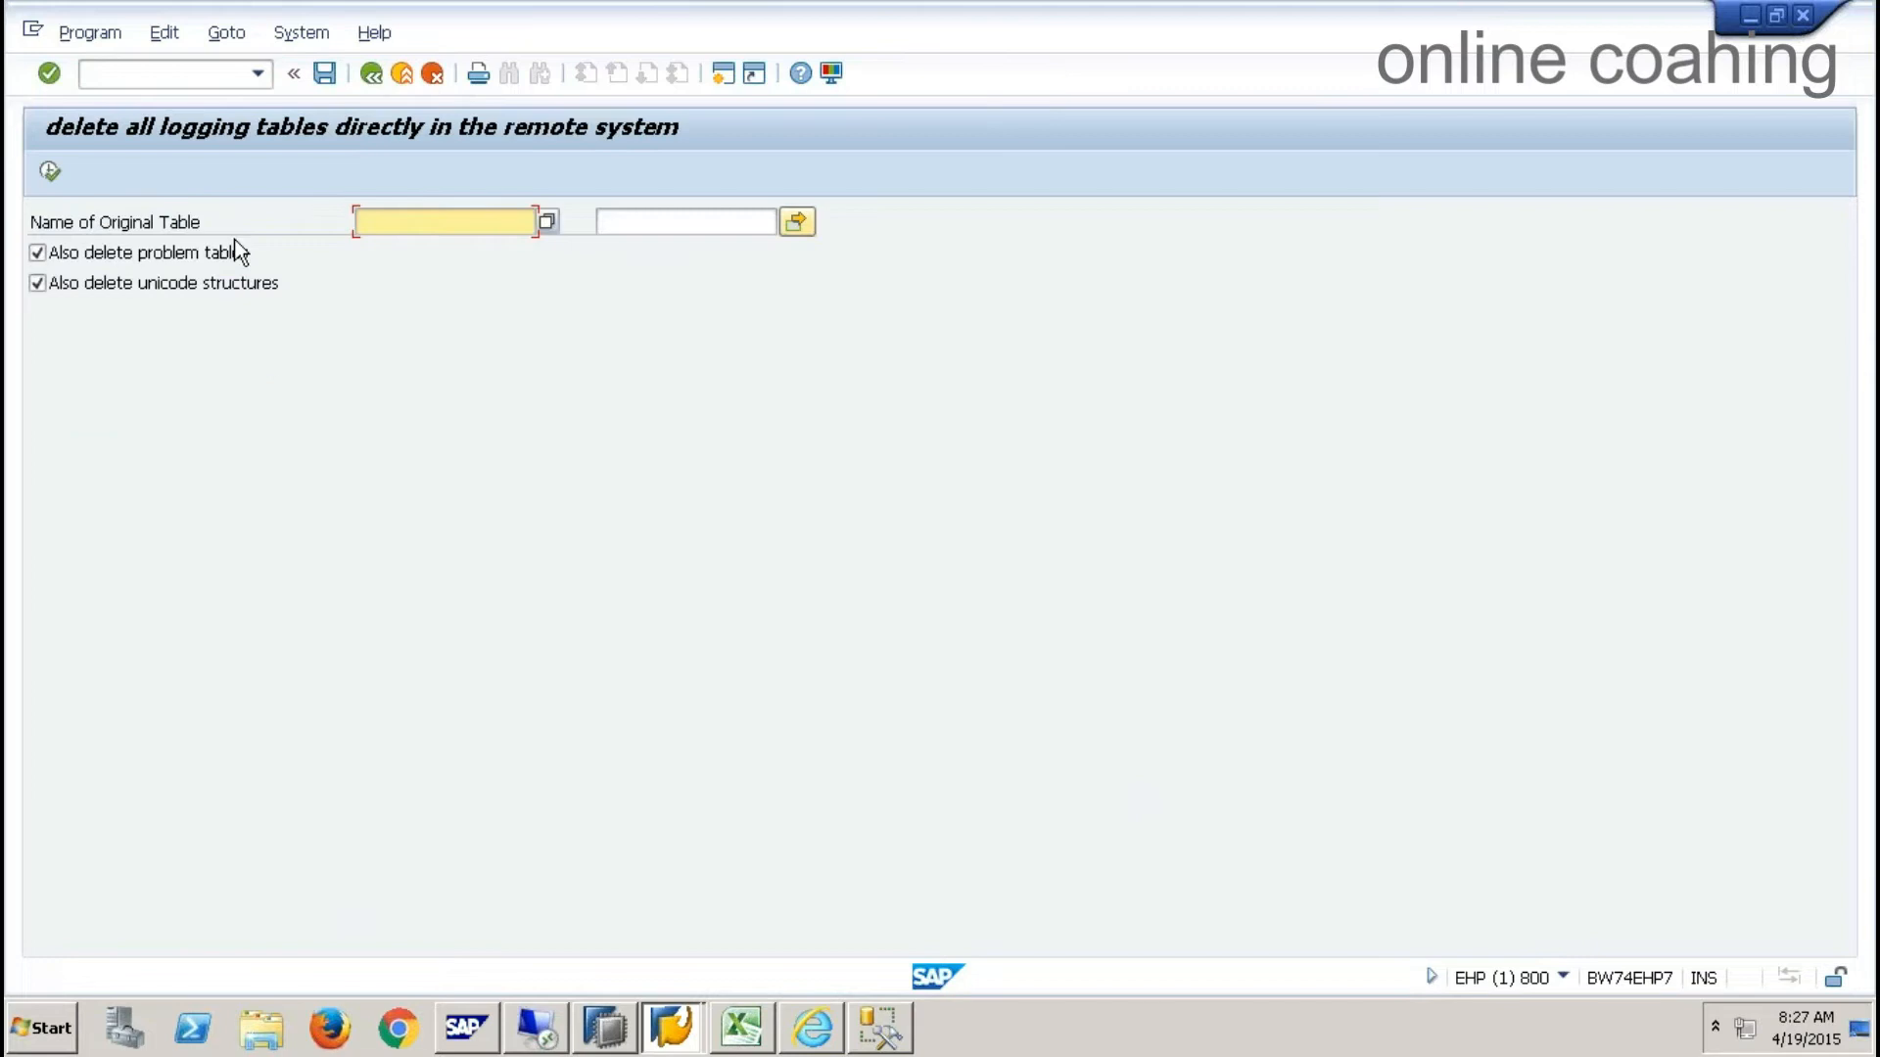
left_click(46, 172)
left_click(384, 900)
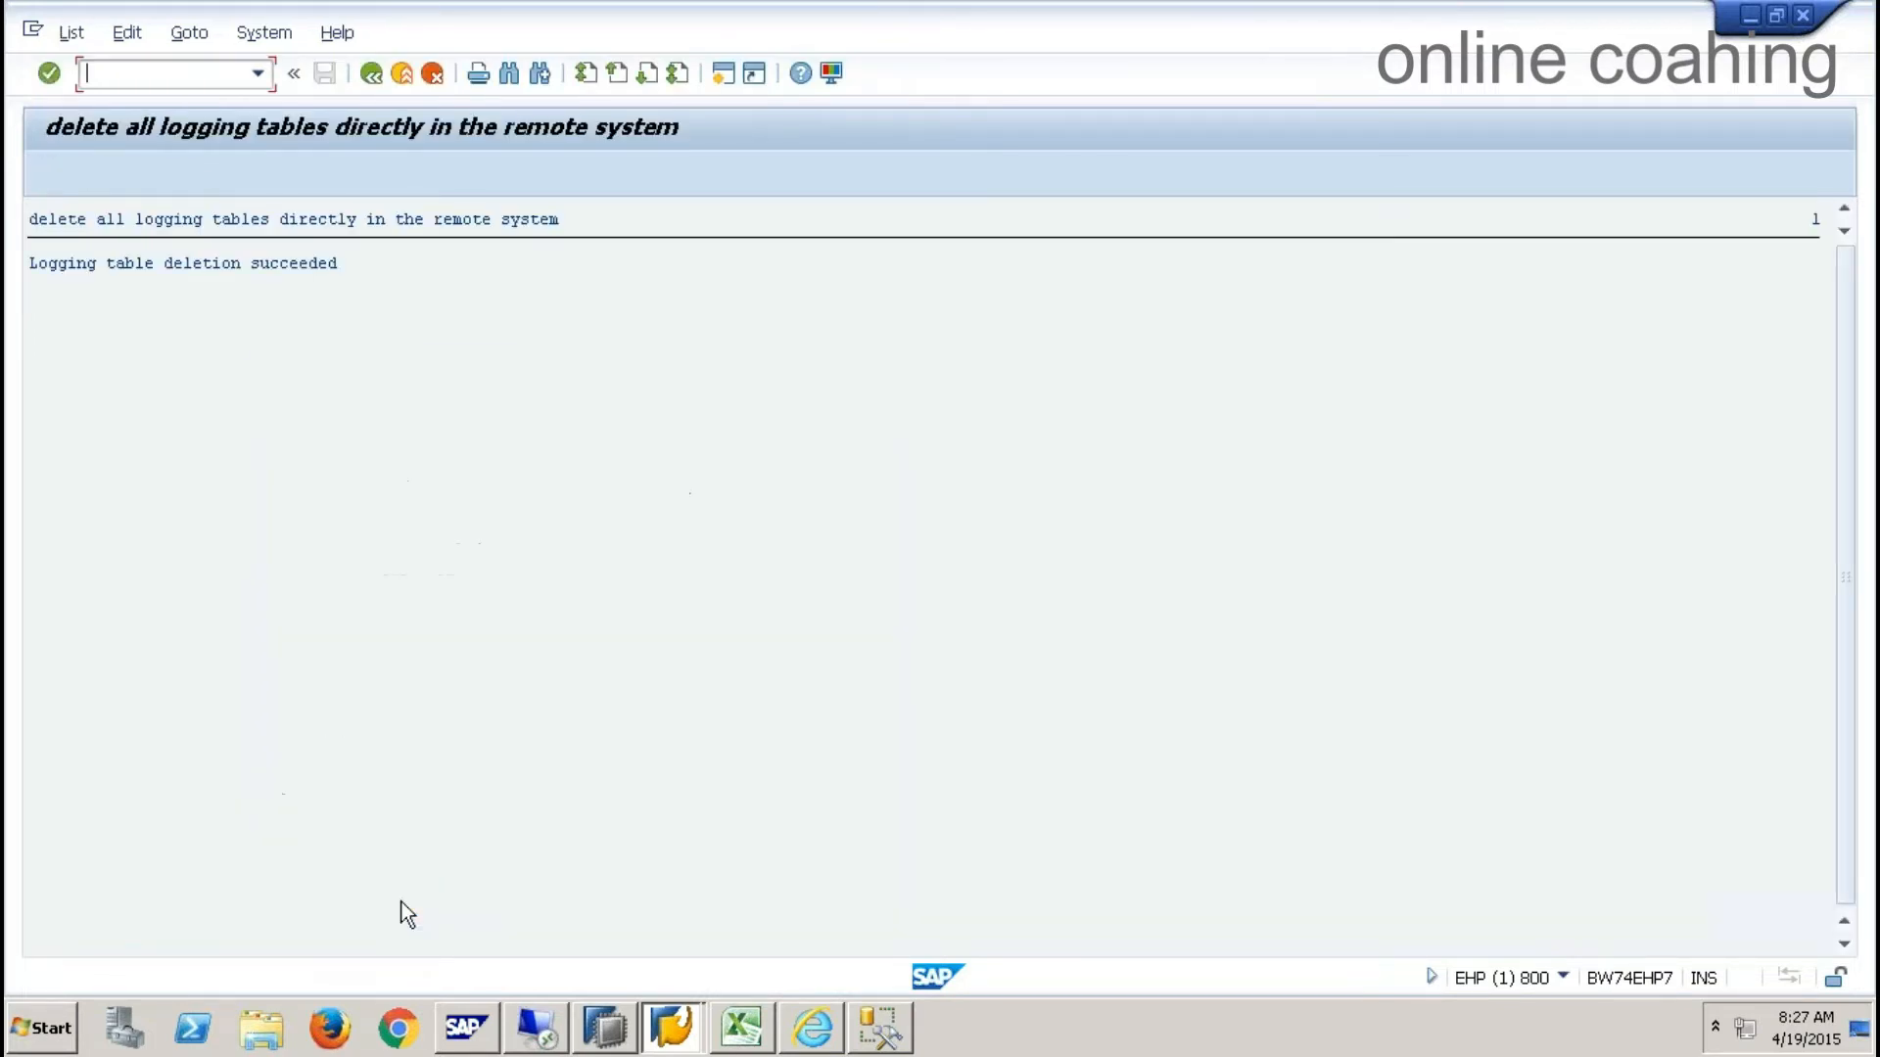
left_click(370, 73)
left_click(371, 75)
left_click(371, 74)
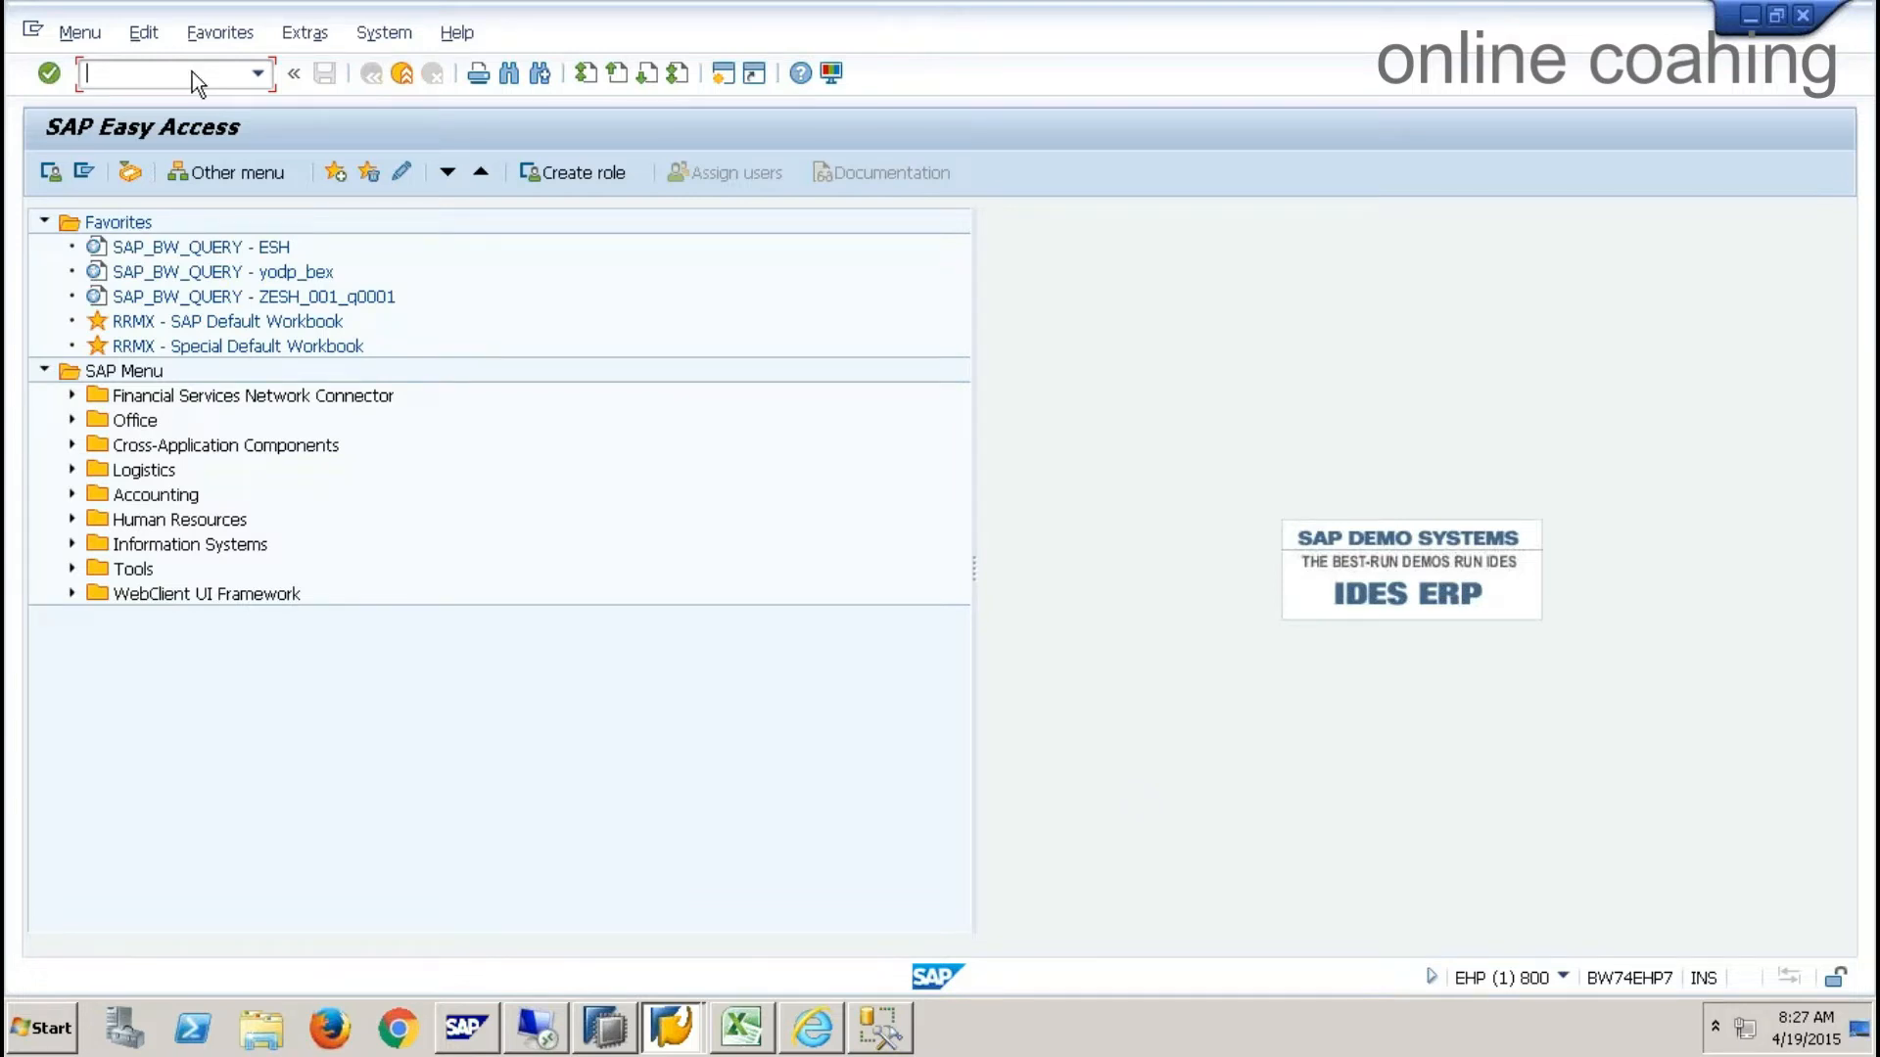
- Open transaction DBCO and copy the connection information of the QBEX7NEWSQL entry
type("DBCO")
key("Return")
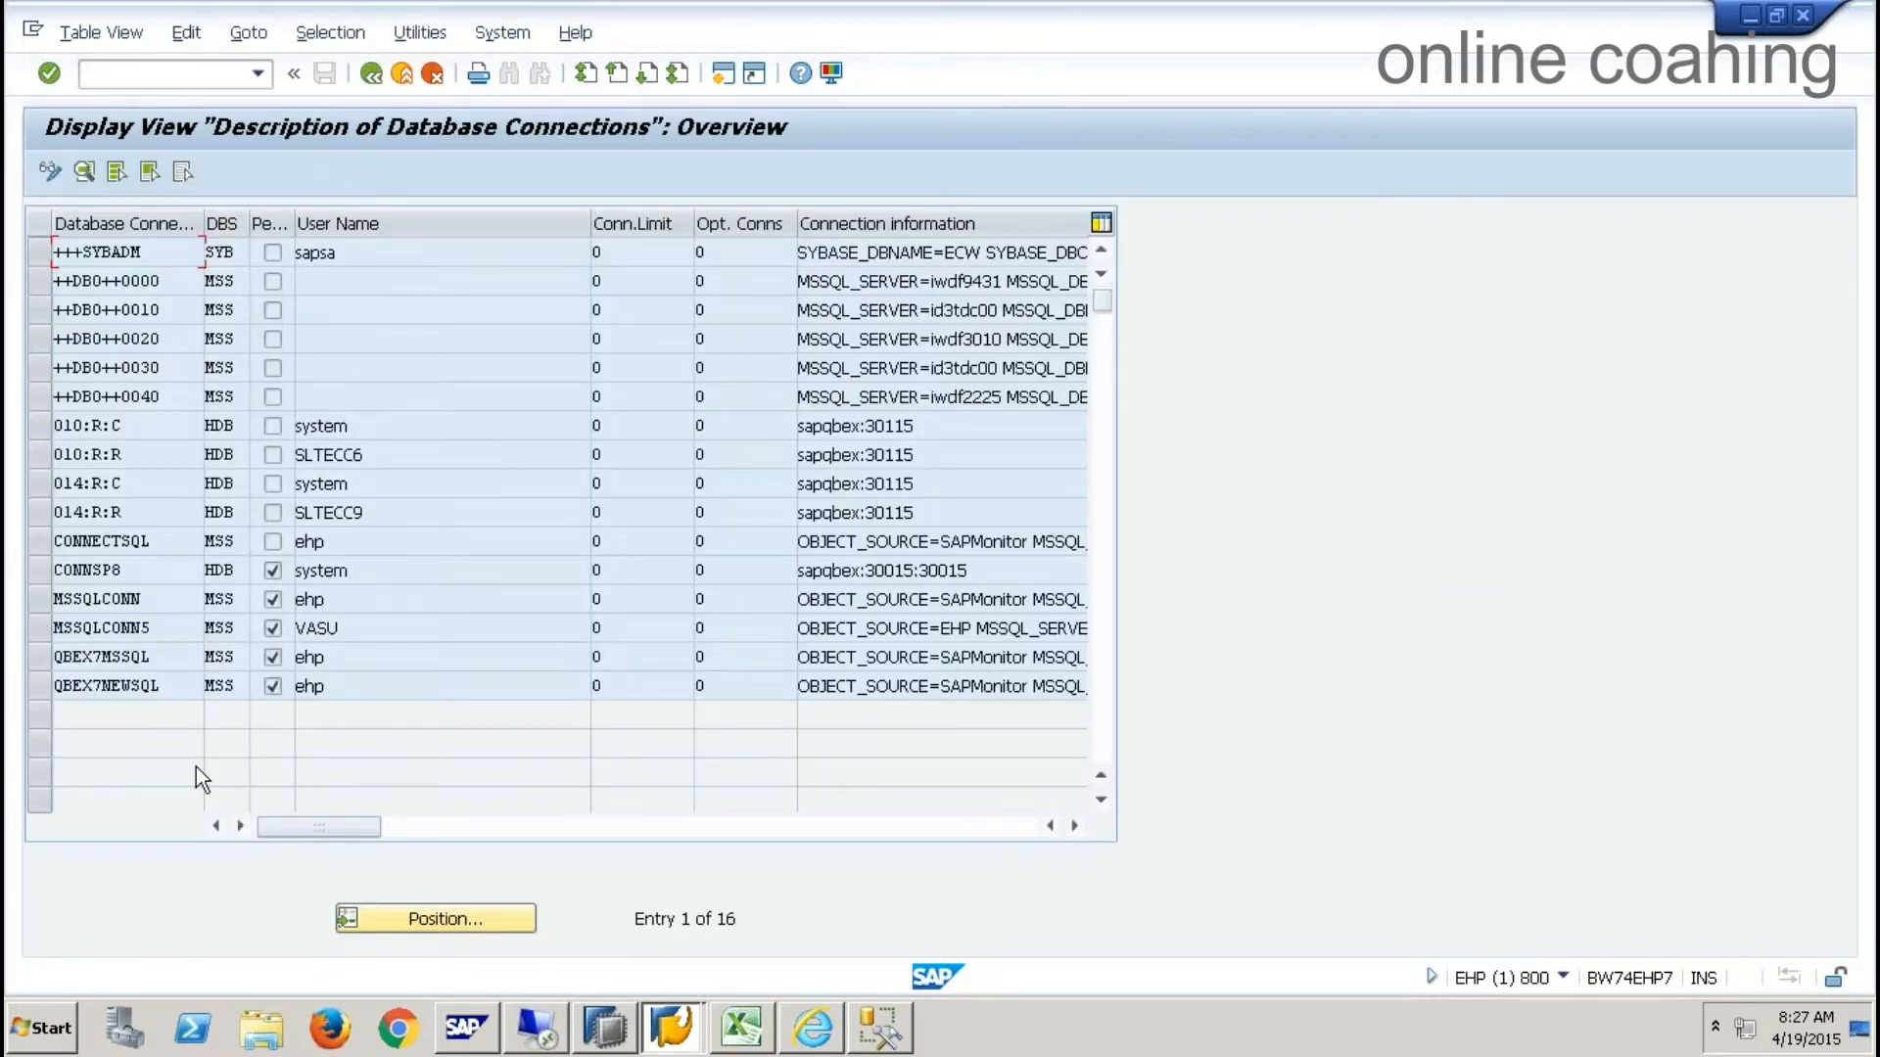
left_click_drag(164, 686, 53, 686)
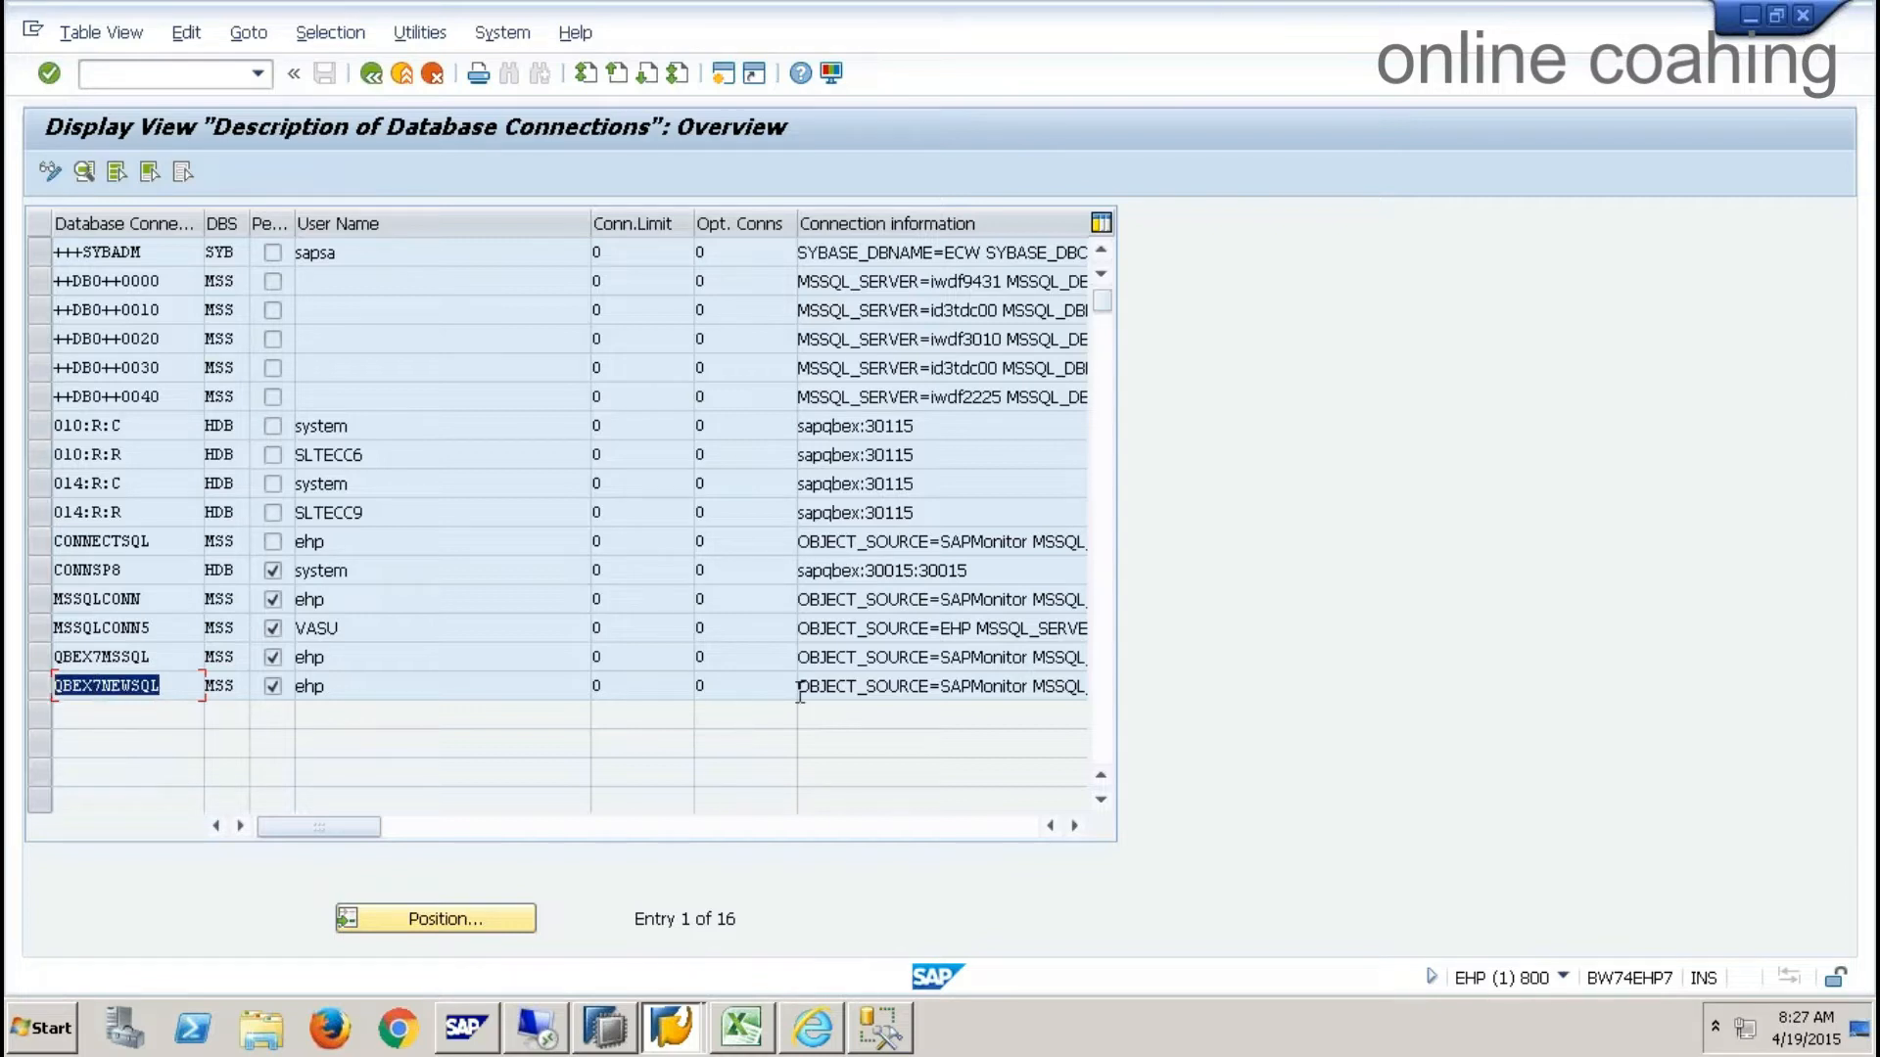
left_click_drag(806, 685, 1465, 666)
key("ctrl+c")
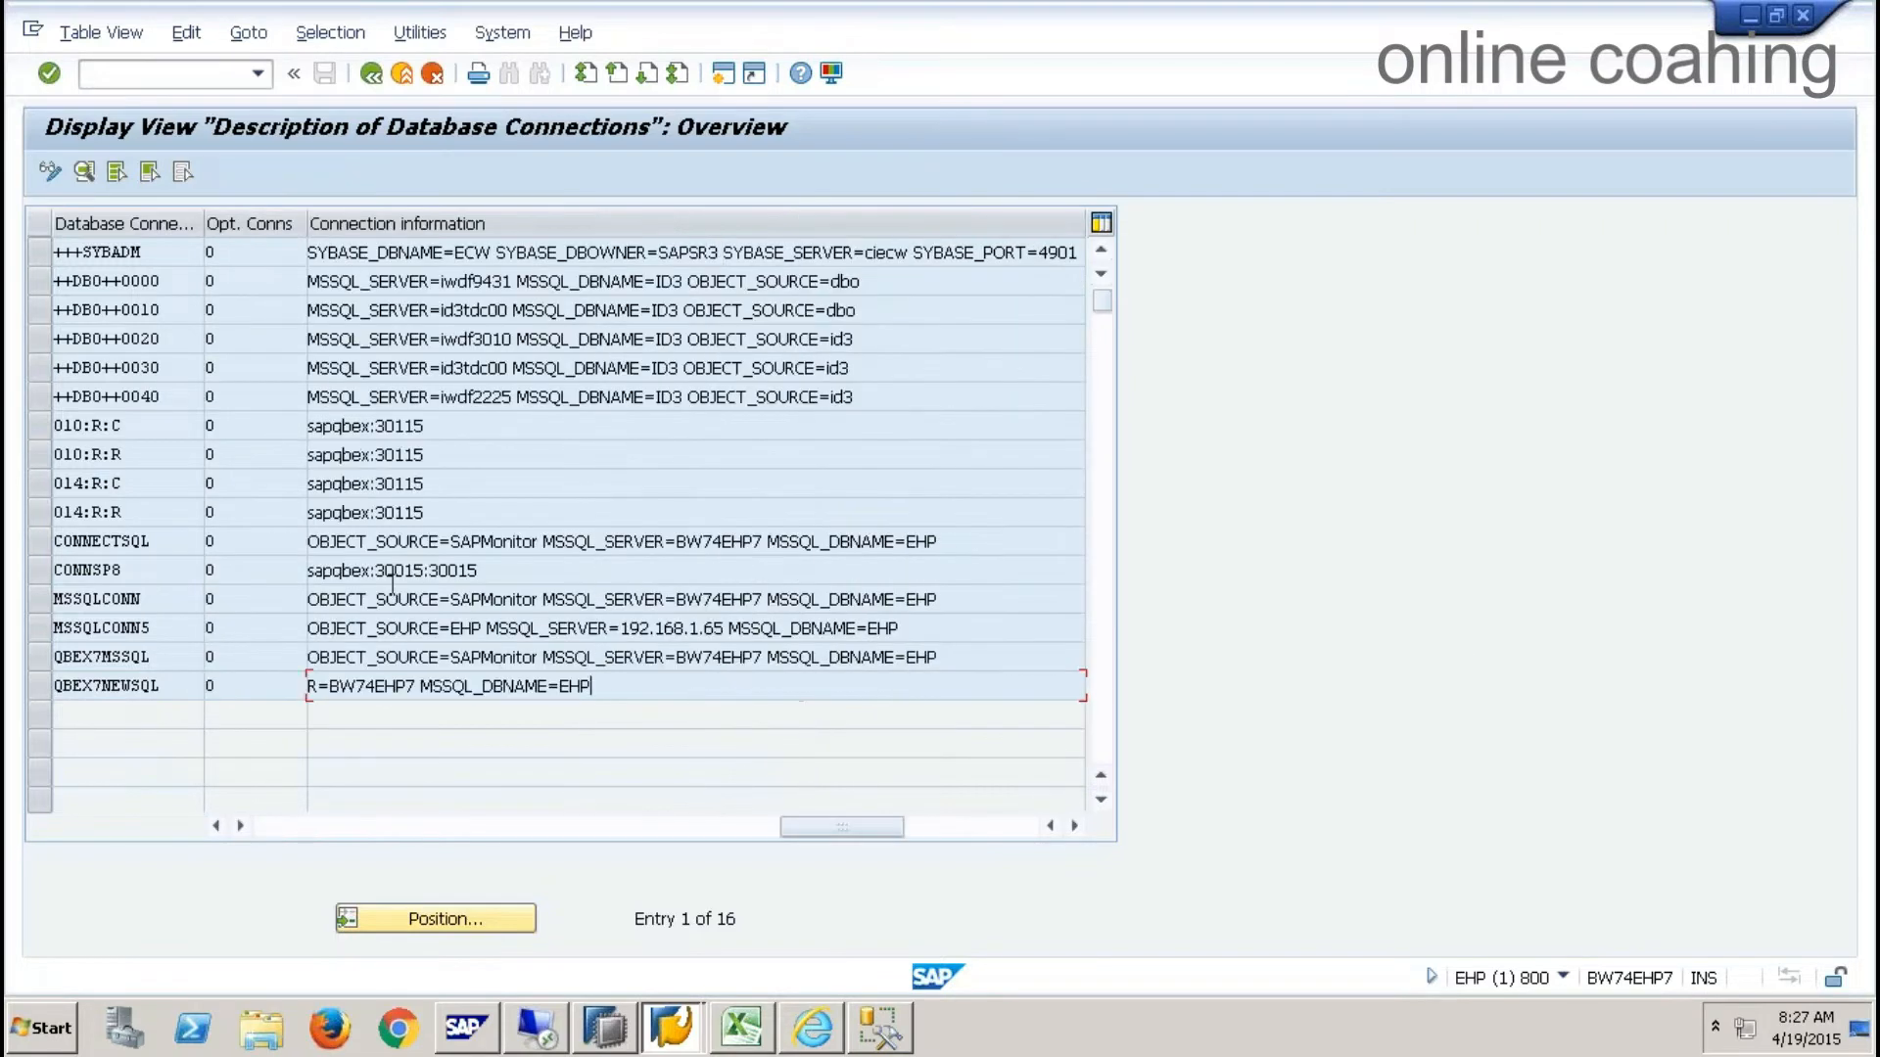
- Create a new database connection entry and paste the copied OBJECT_SOURCE=SAPMonitor MSSQL_SERVER=BW74EHP7 MSSQL_DBNAME=EHP string as its connection info
left_click(49, 164)
left_click(151, 177)
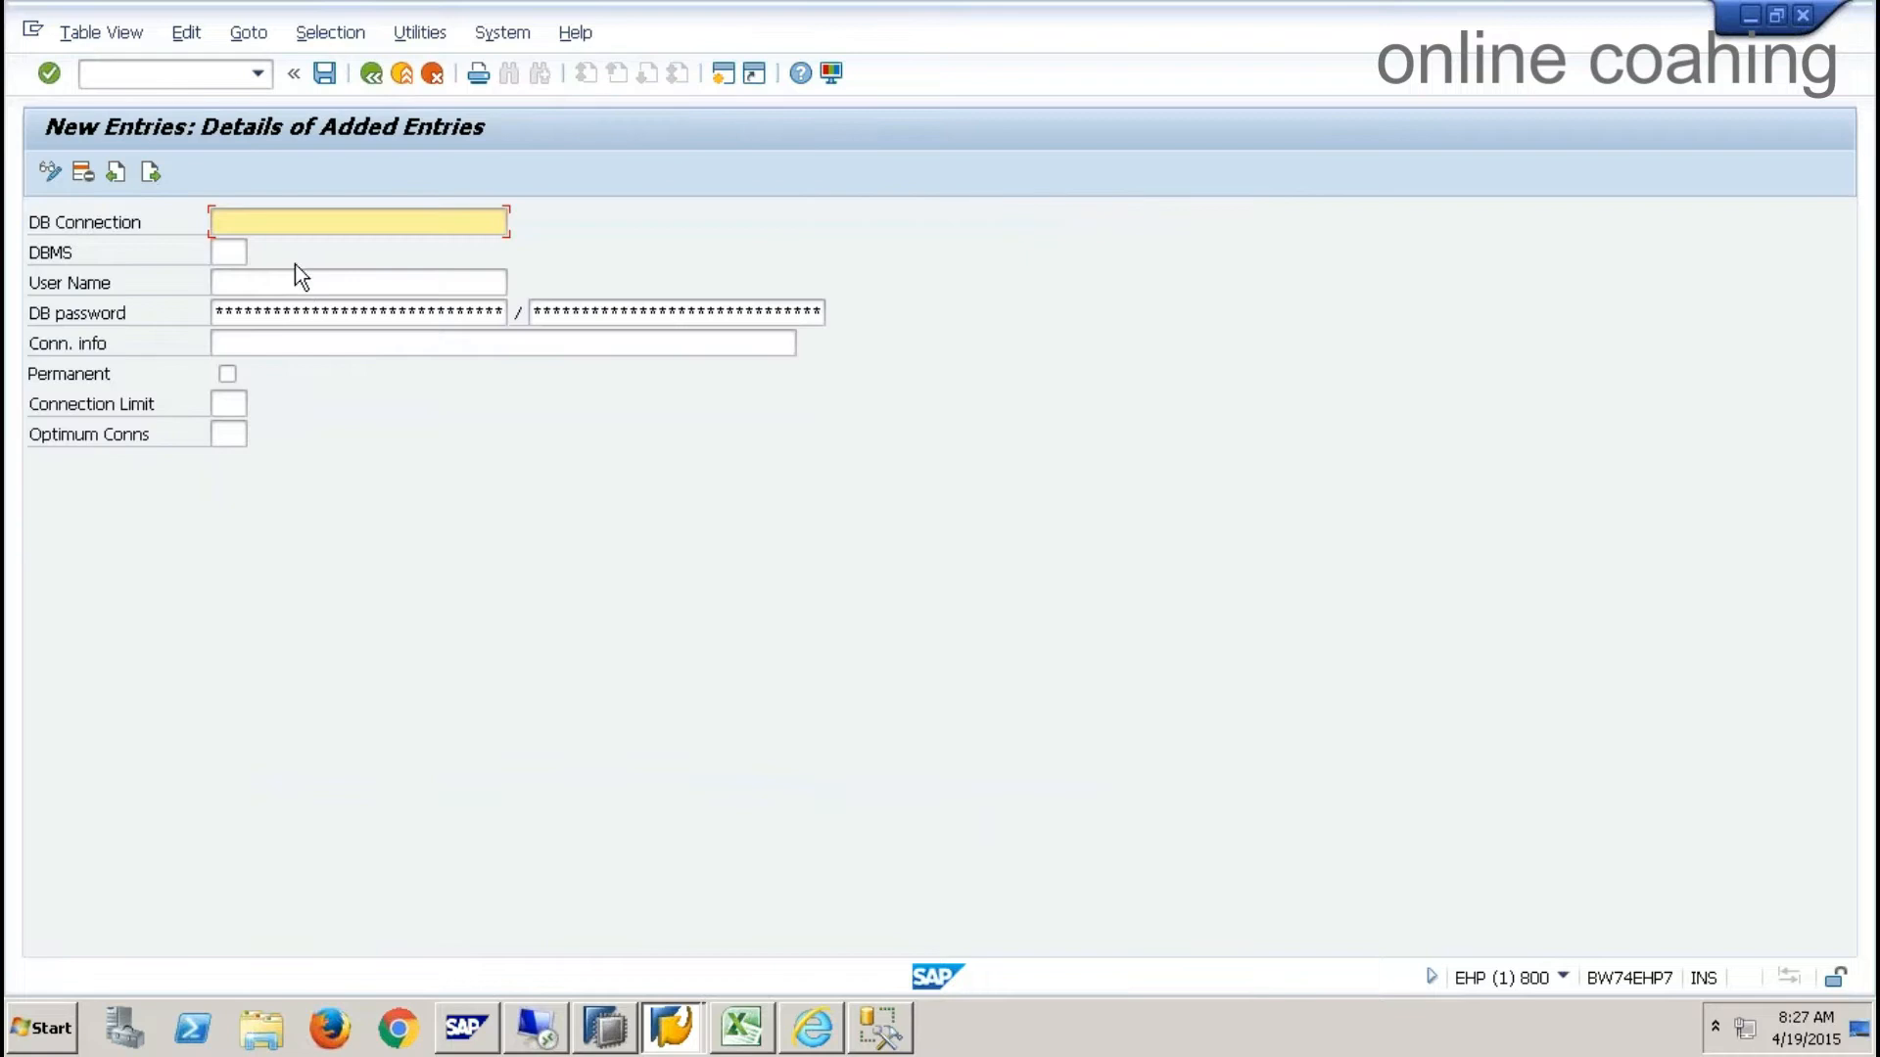
left_click(280, 345)
key("ctrl+v")
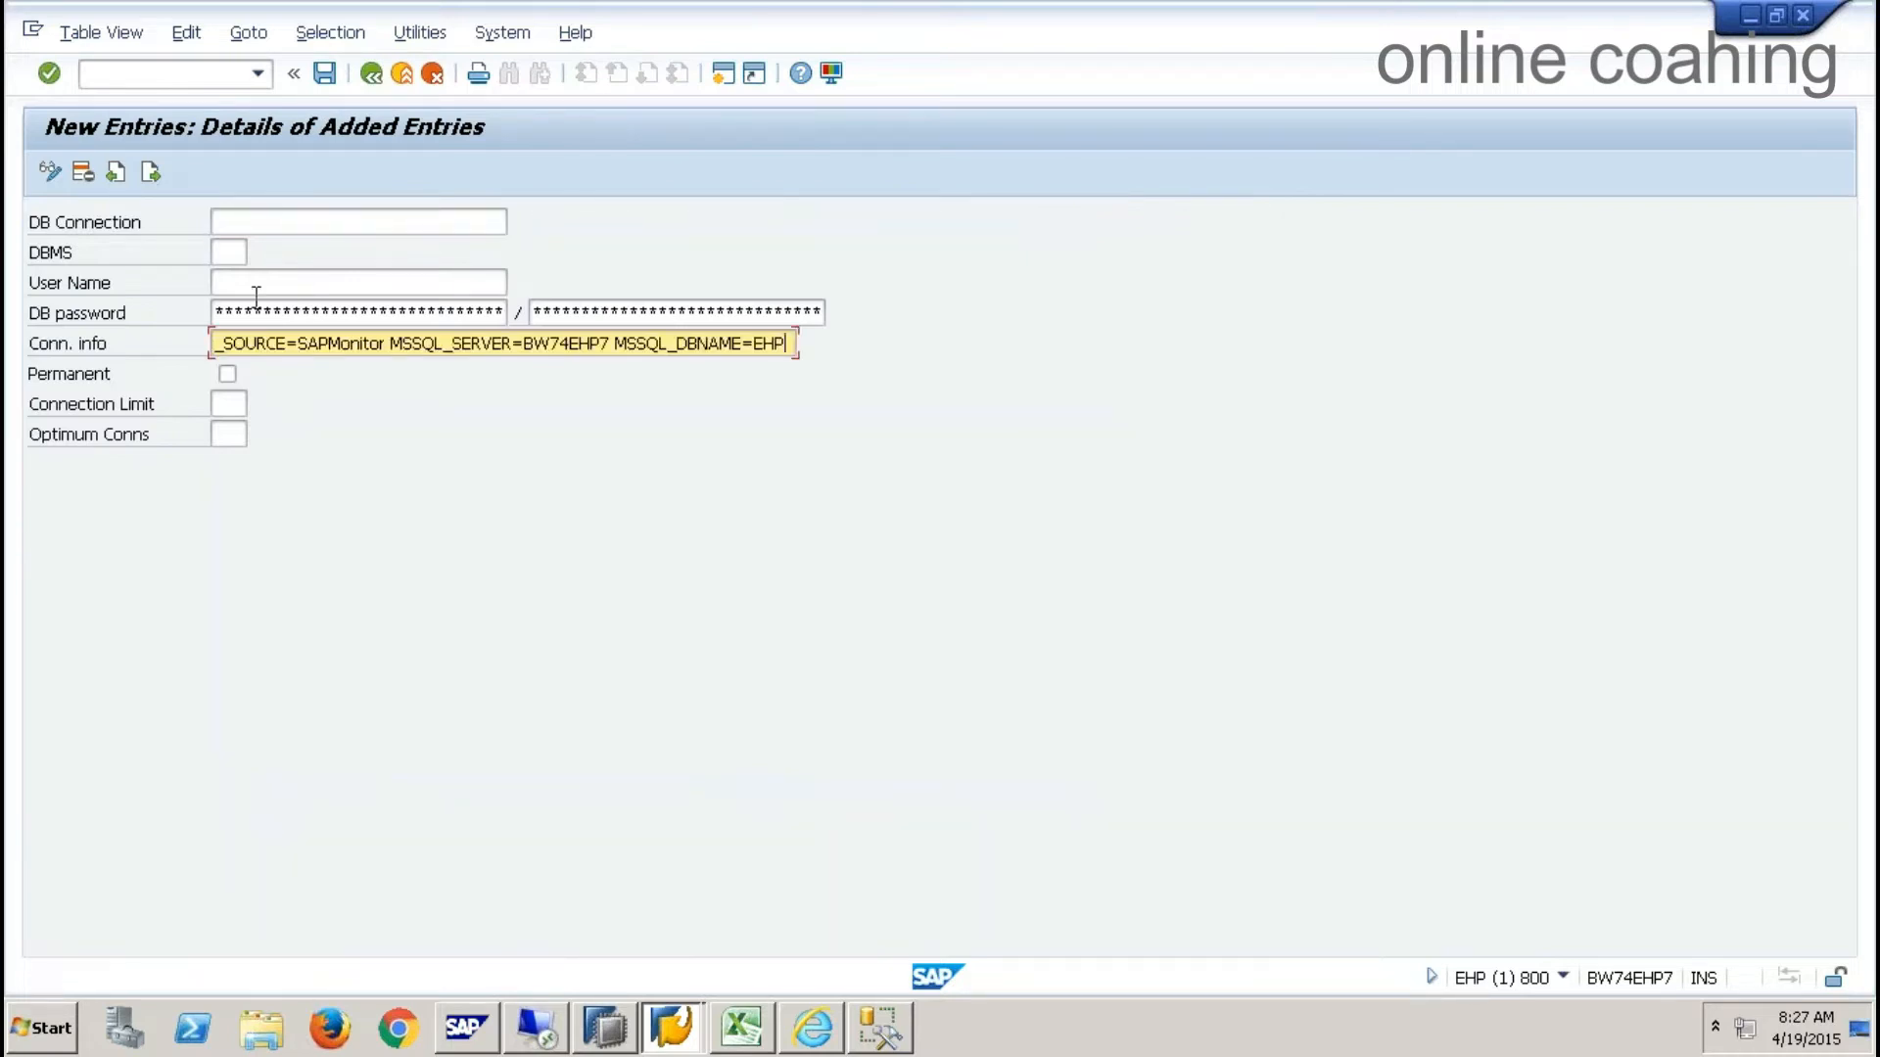
- Name the DB connection Z9QBEXSQL and choose MSS (Microsoft SQL Server) as its DBMS
left_click(245, 222)
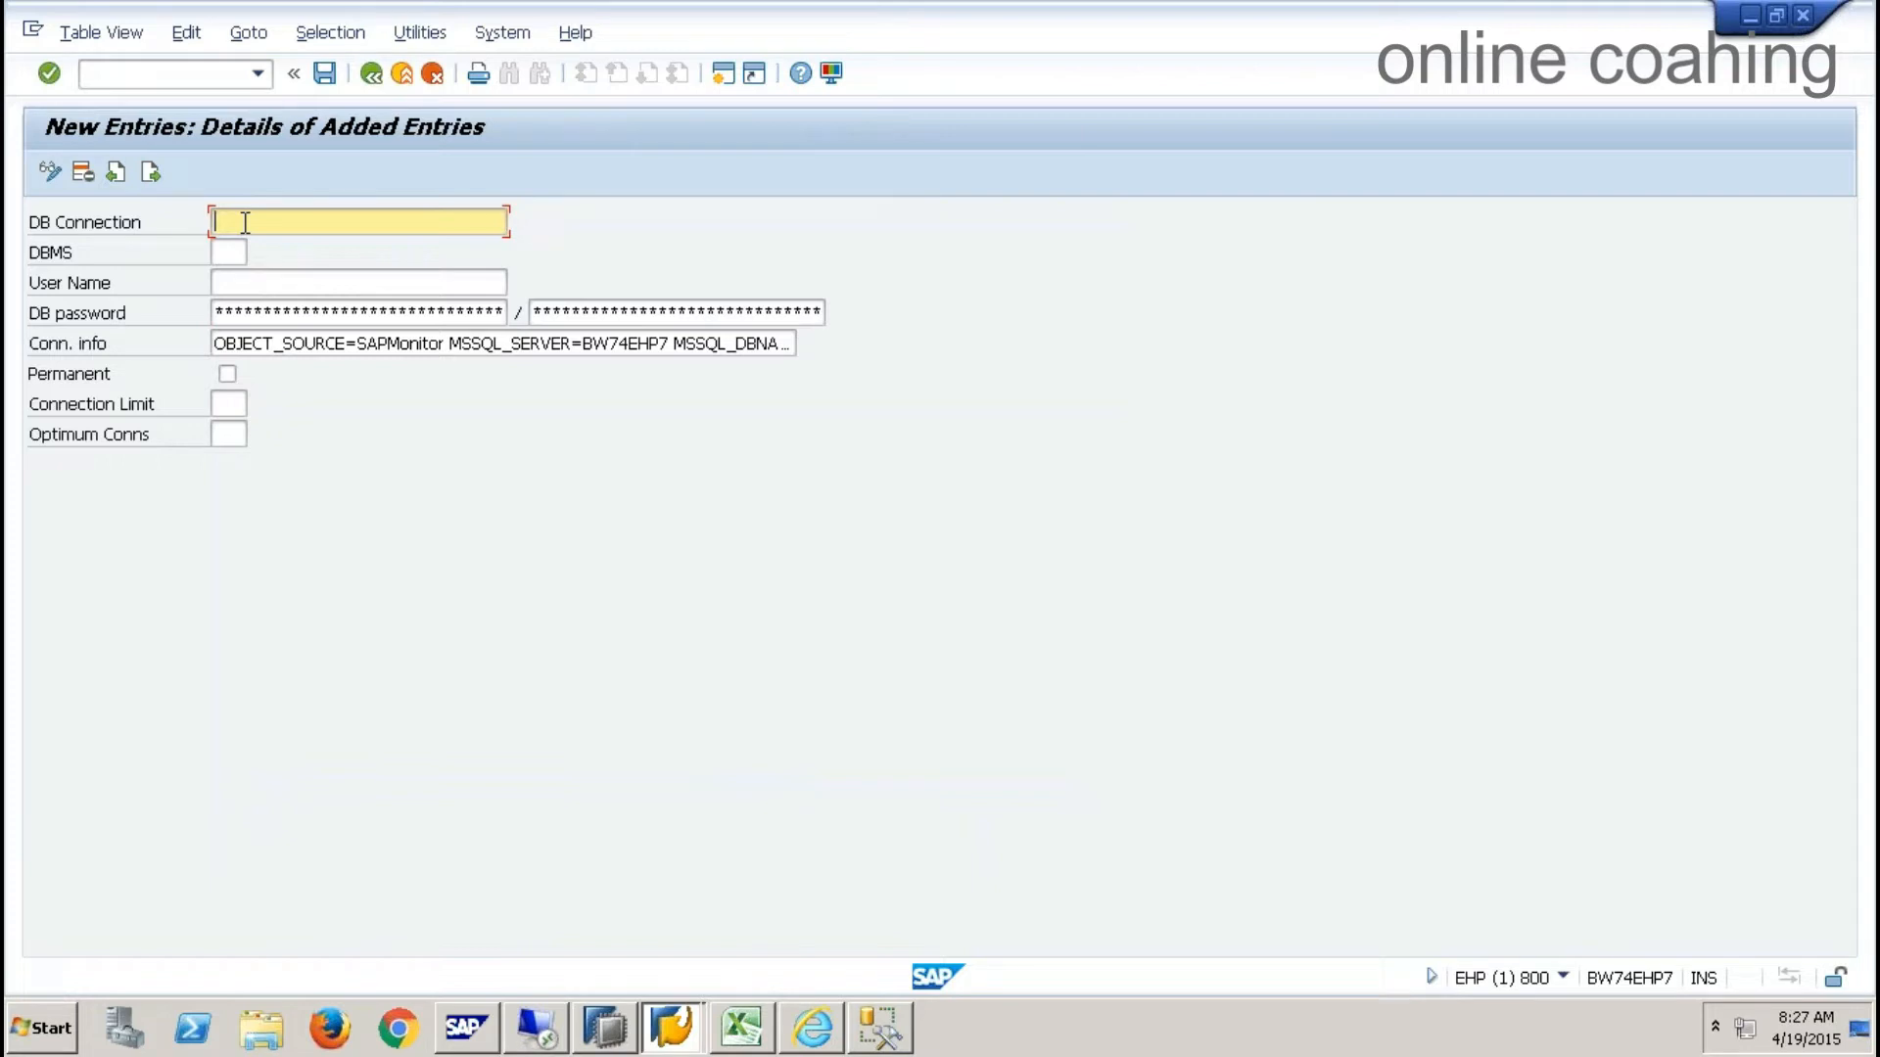
type("Z903")
type("E")
type("XSQ")
type("L")
key("ctrl+a")
left_click(227, 252)
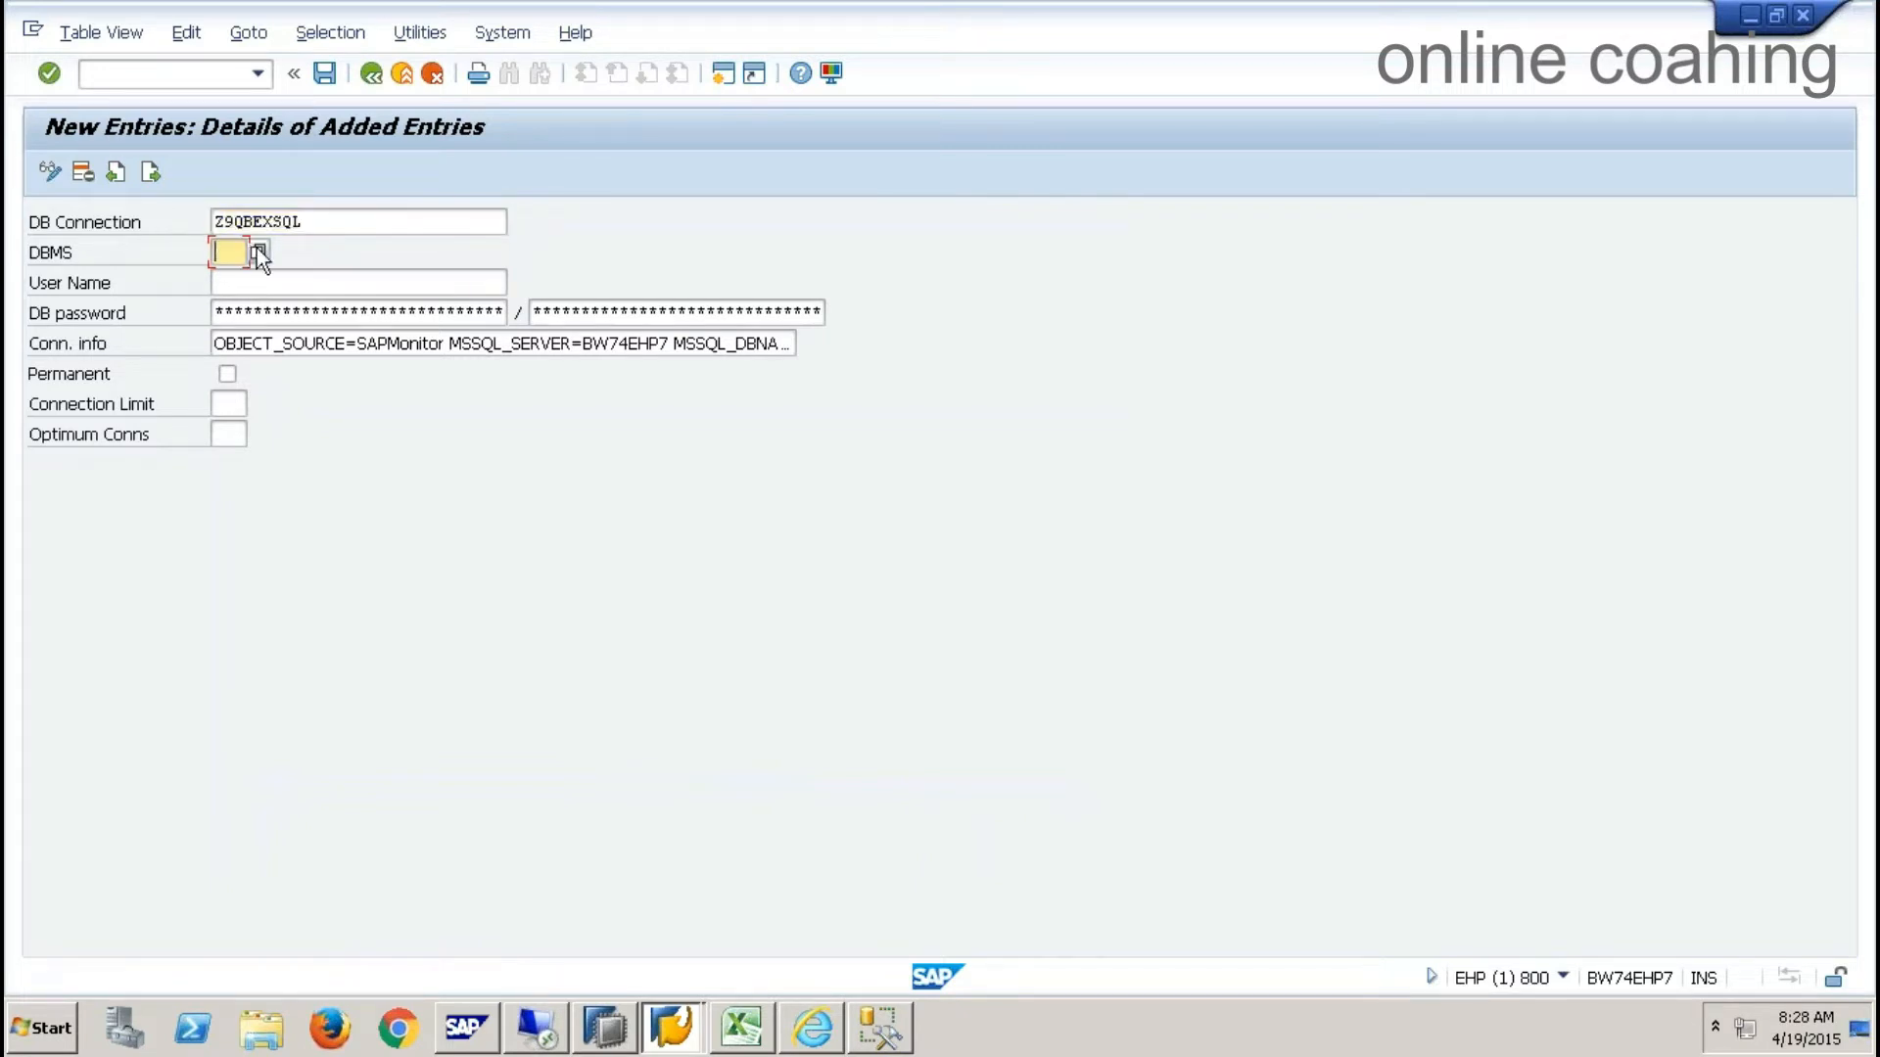
left_click(257, 251)
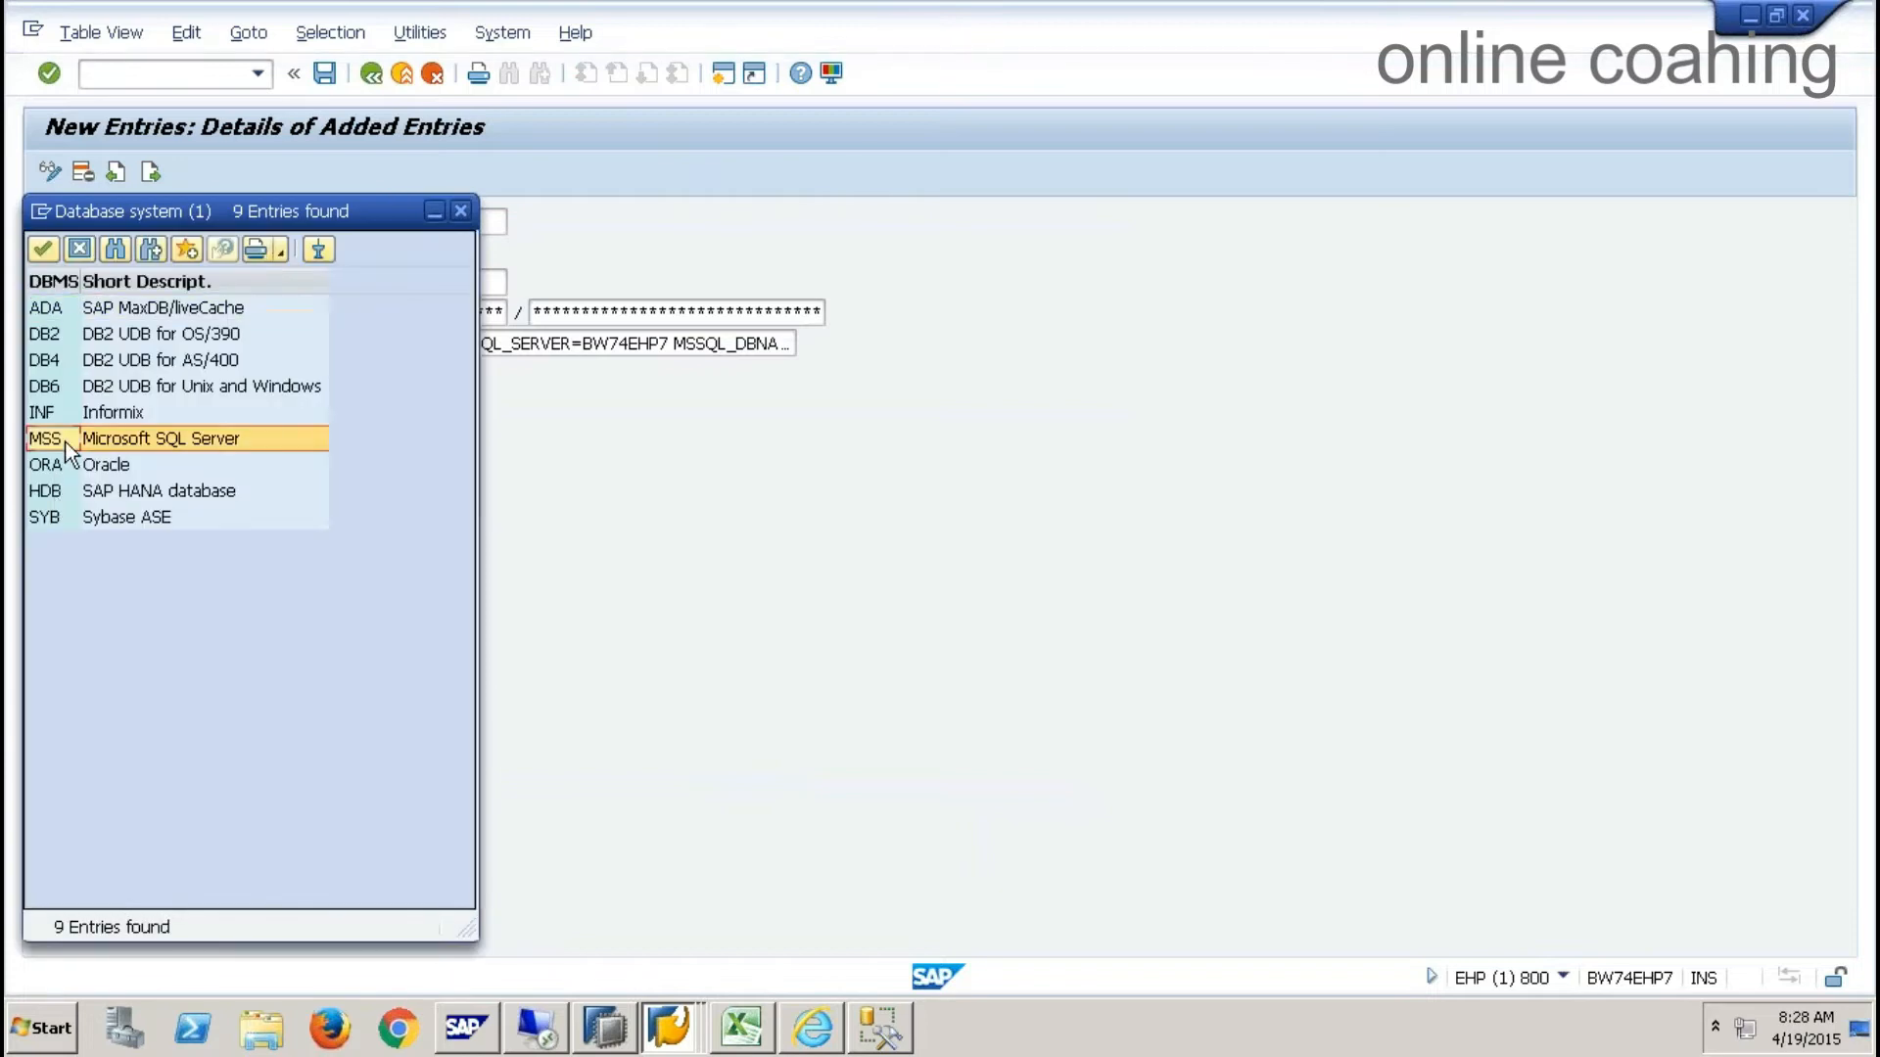
double_click(66, 437)
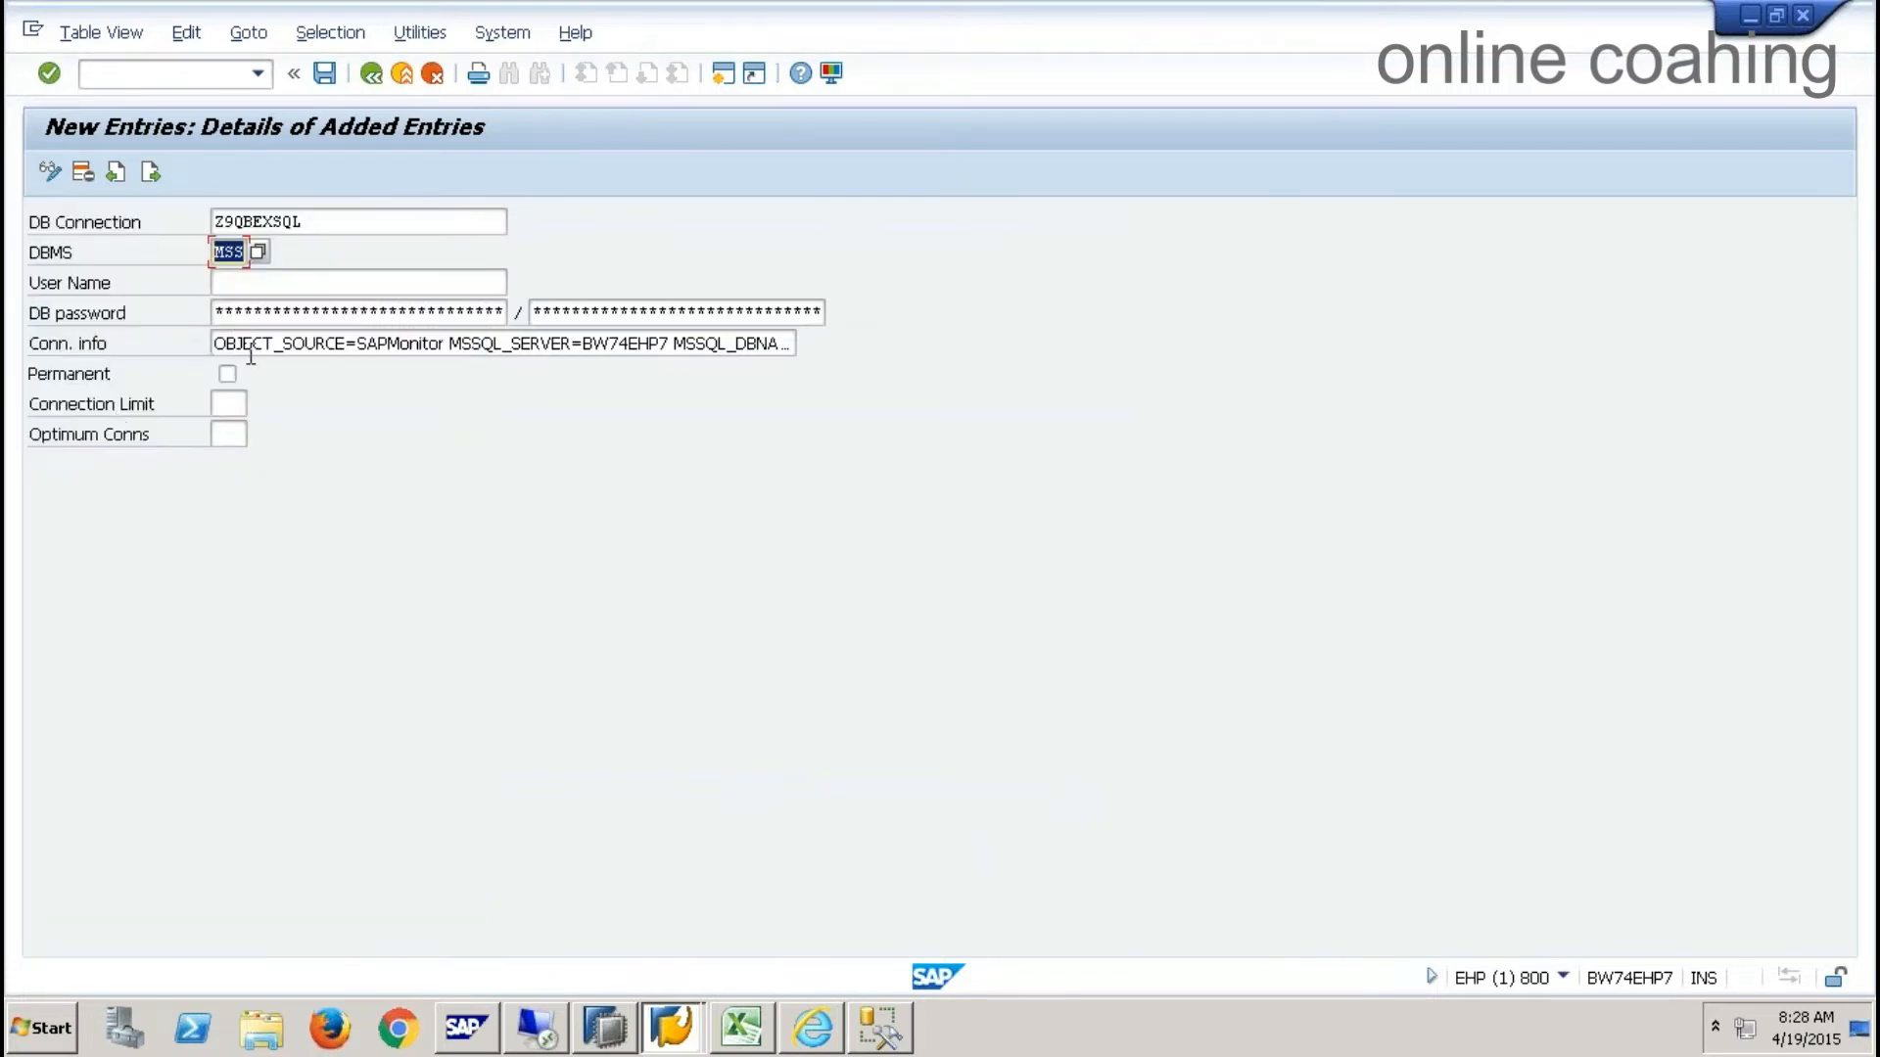
left_click_drag(252, 342, 295, 342)
left_click(789, 348)
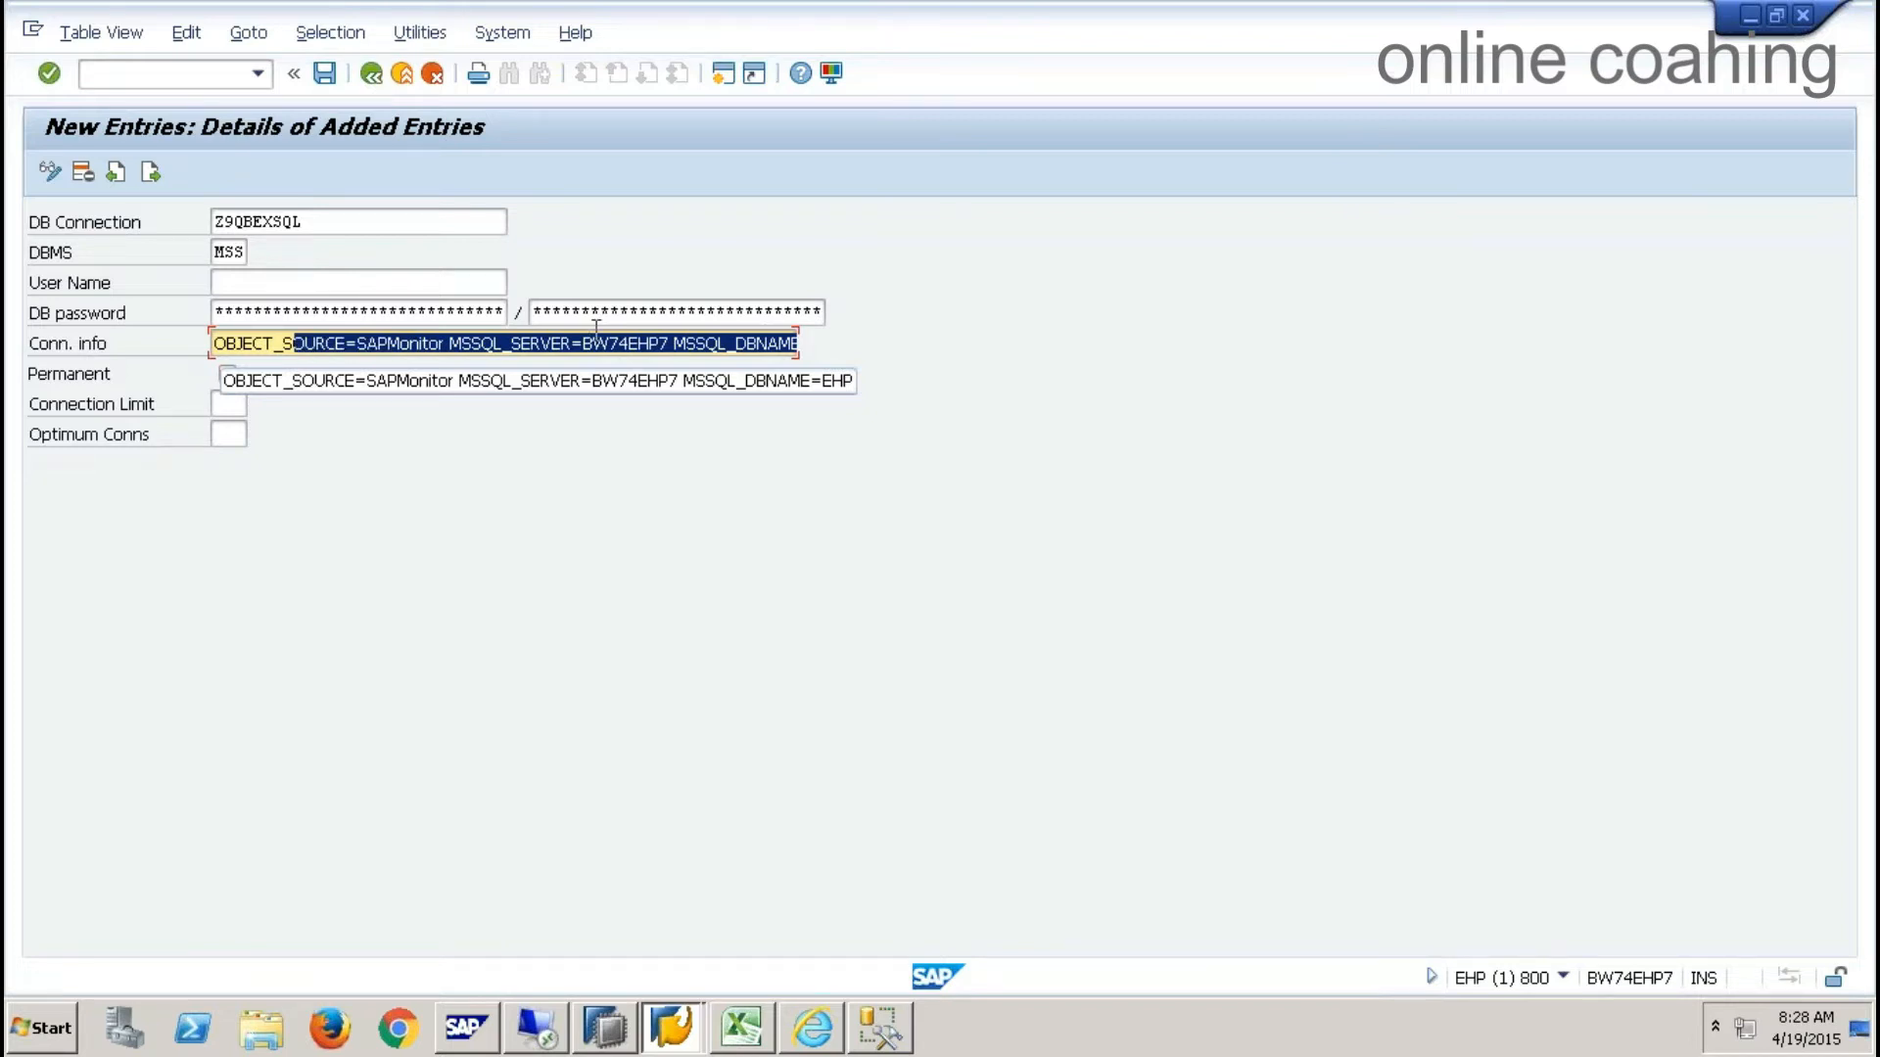
left_click(585, 349)
left_click_drag(585, 345, 662, 349)
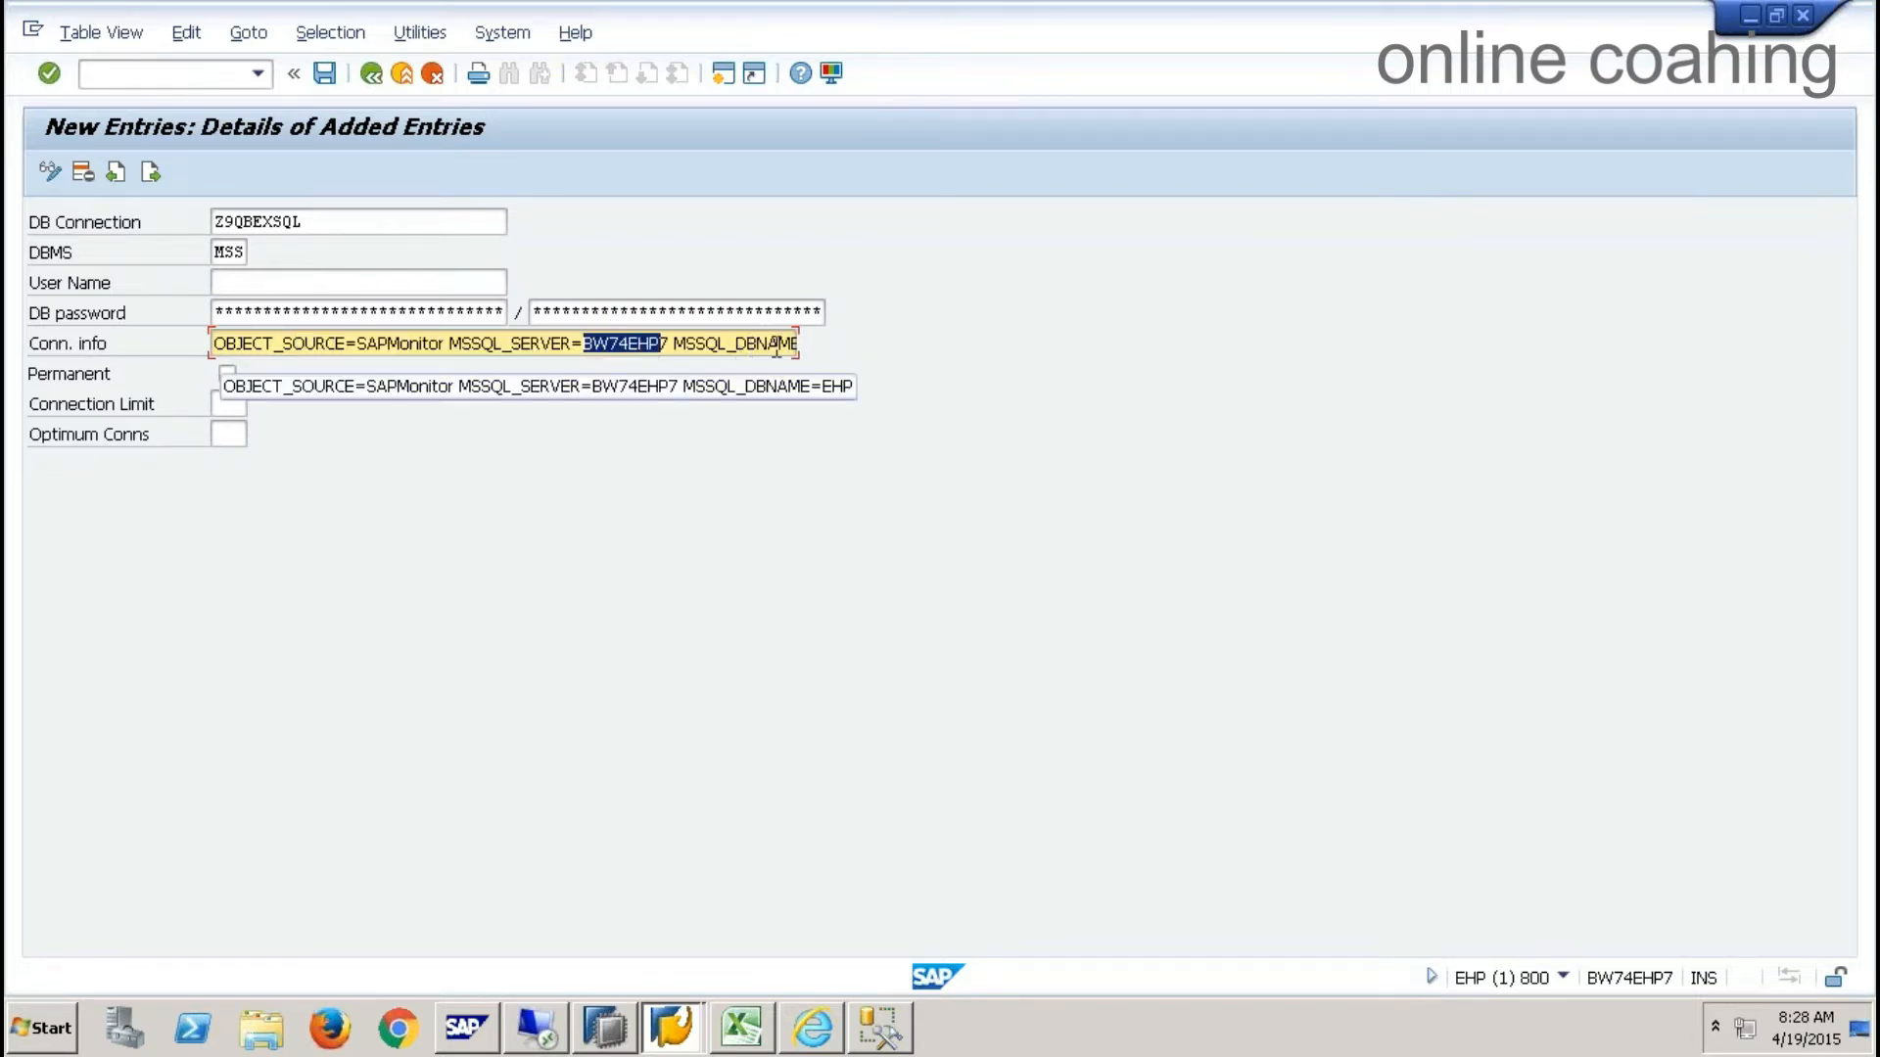
- Enter user name ehp, enter and repeat the DB password, mark the connection as permanent and save the entry
left_click(363, 284)
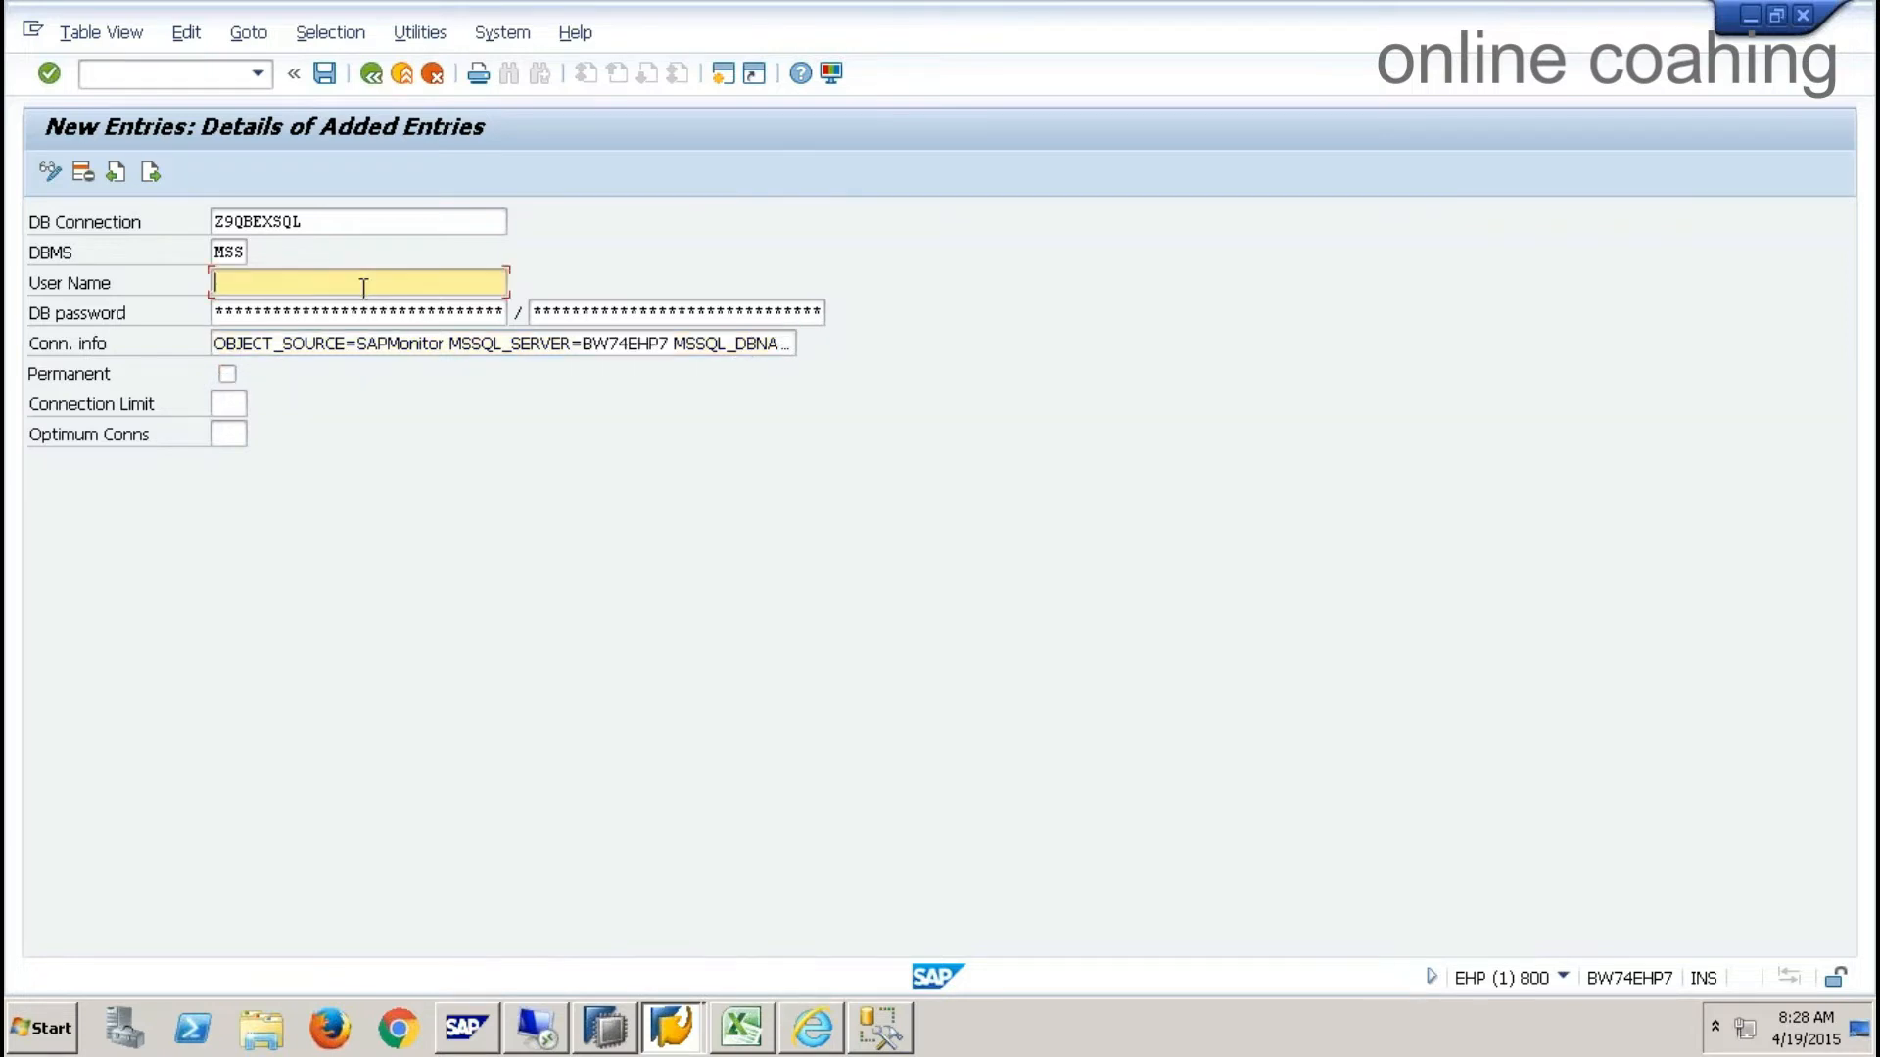
type("ehp")
key("Tab")
type("**********")
key("Tab")
type("**********")
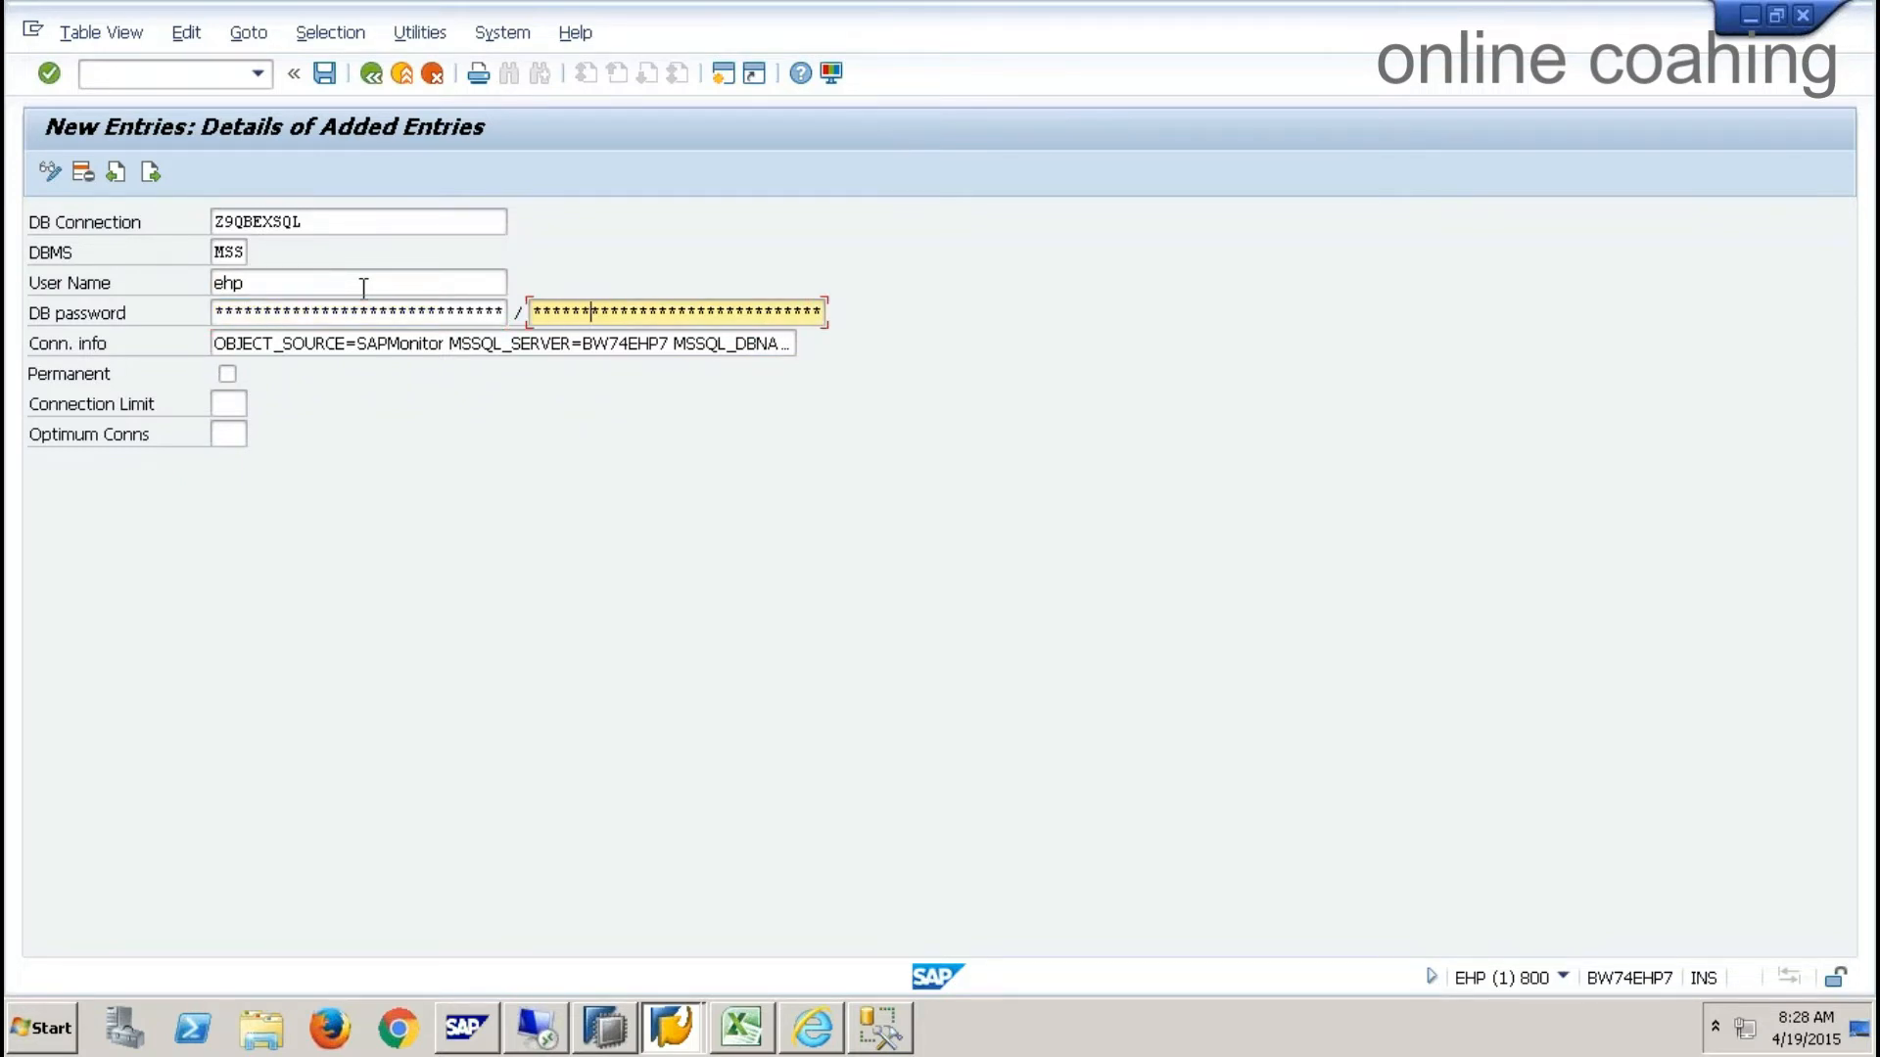
left_click(228, 375)
left_click(322, 74)
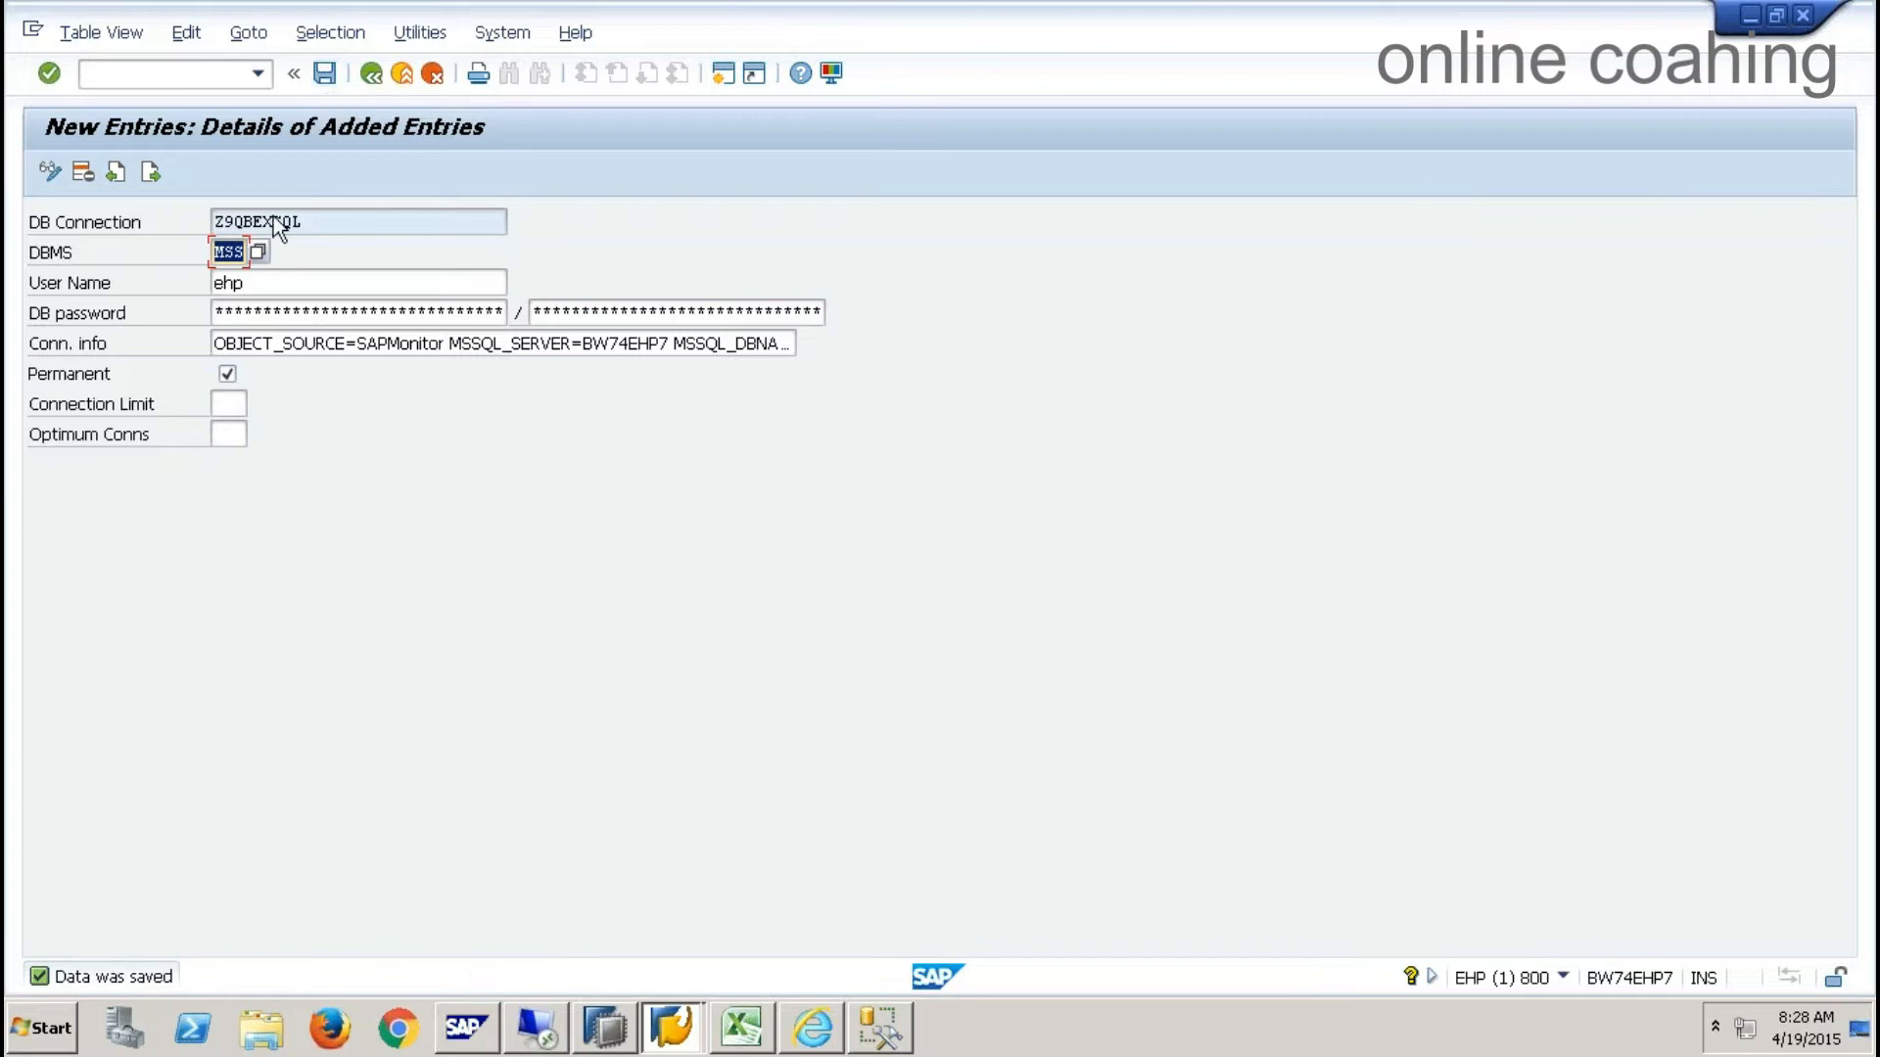
- Copy the DB connection name, open transaction SE38 and find the program ADBC_TEST_CONNECTION with the adbc* pattern
left_click_drag(307, 224, 114, 226)
key("ctrl+c")
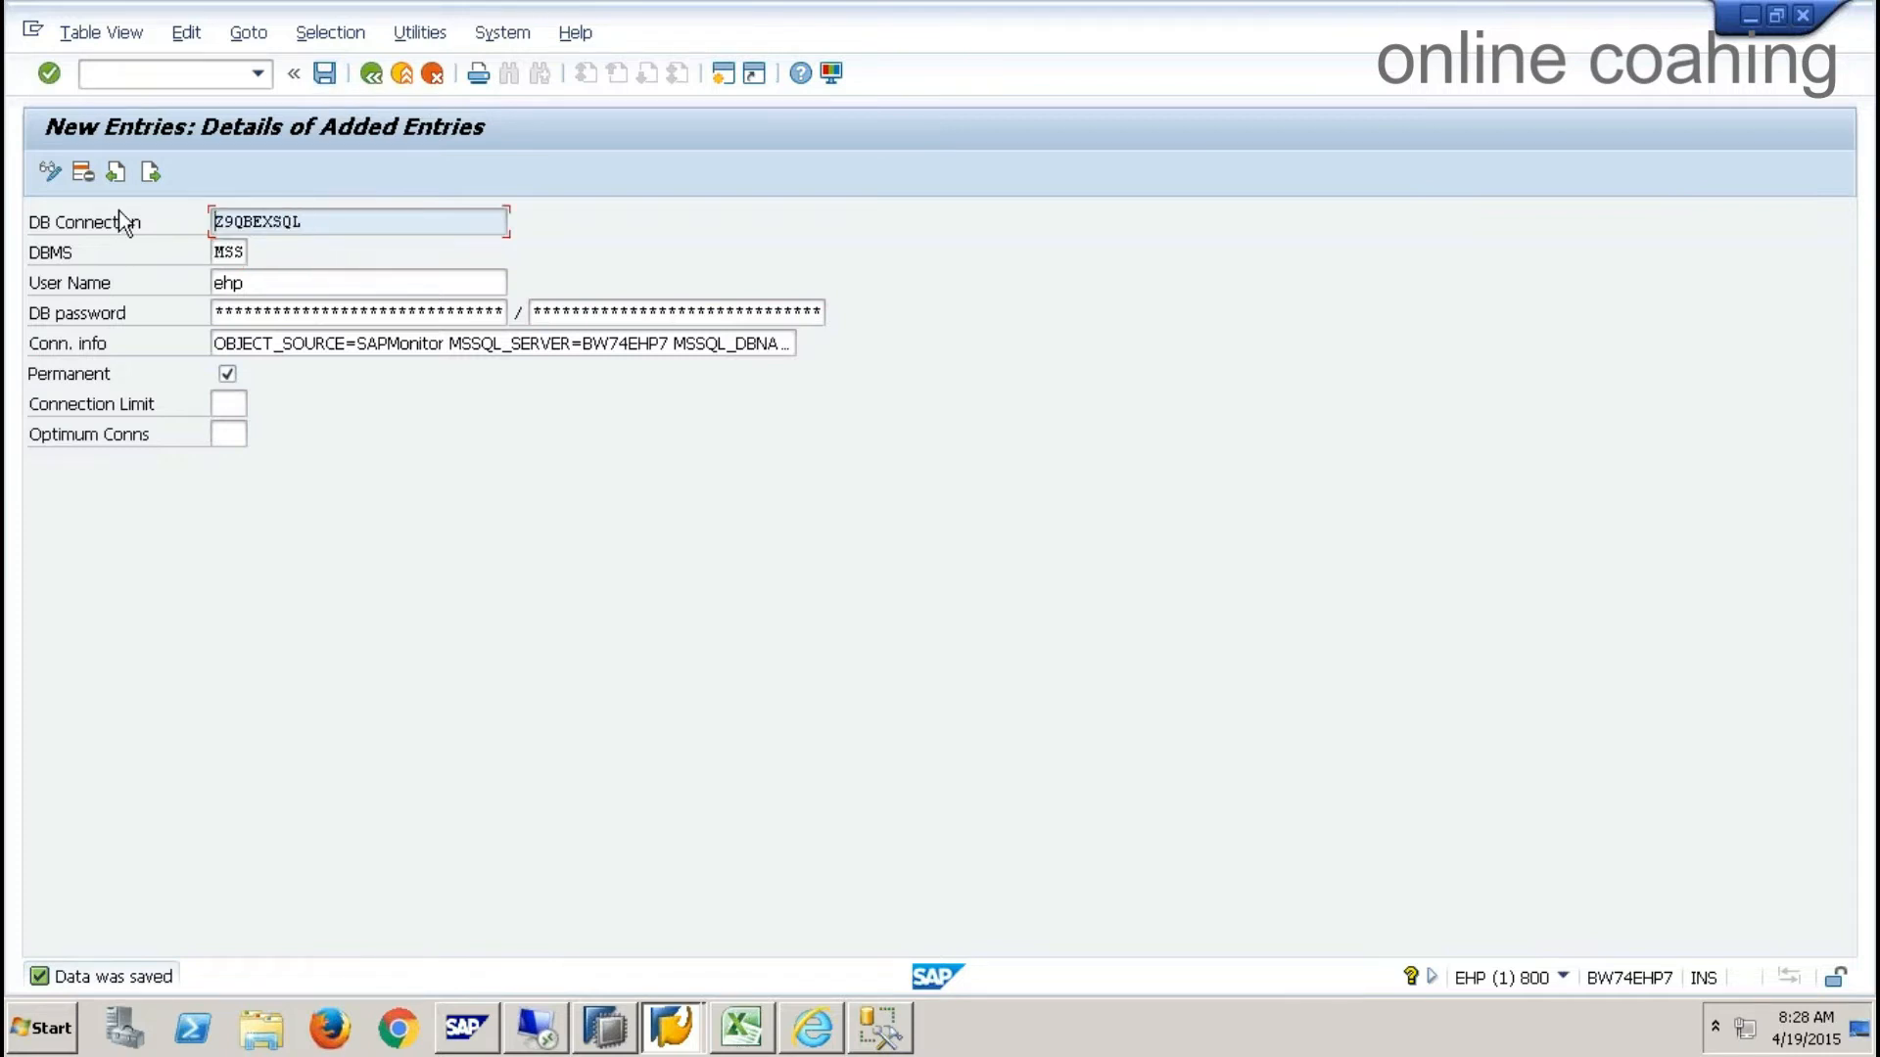
left_click(162, 78)
type("/nse38")
key("Return")
type("ad")
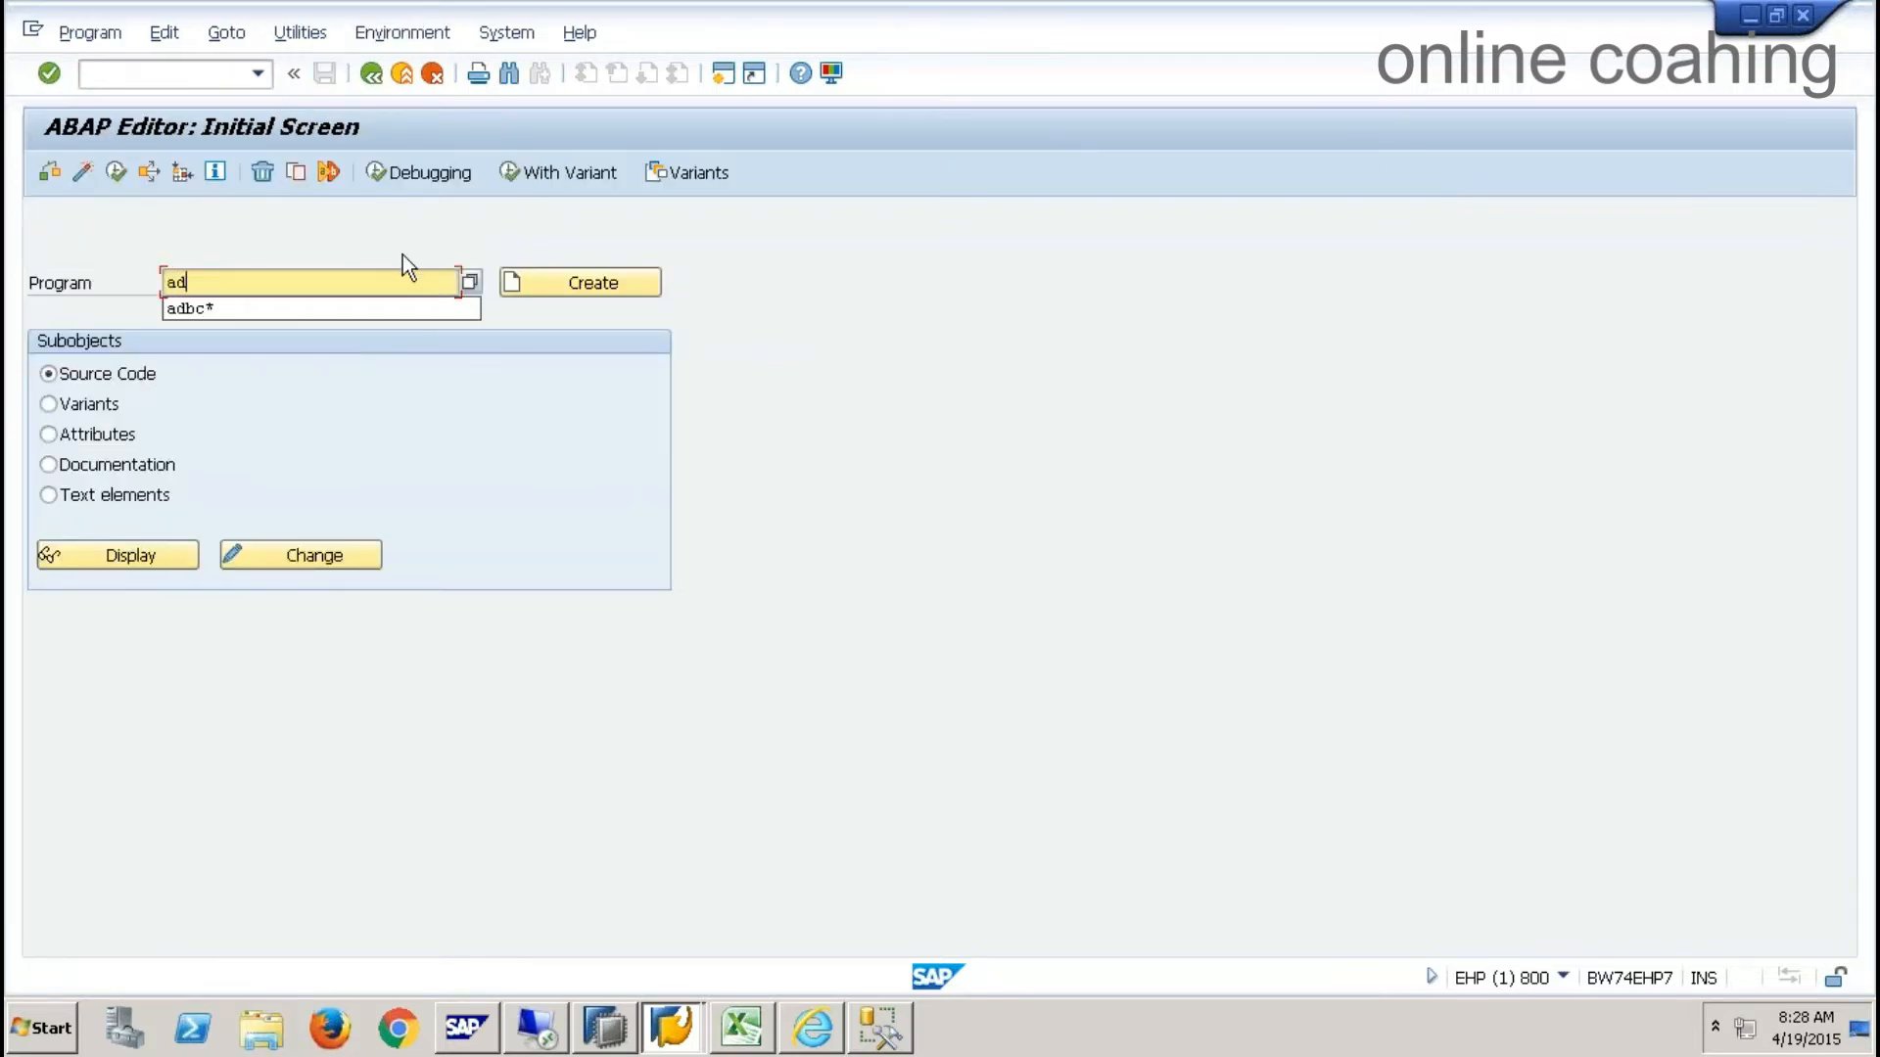
left_click(306, 304)
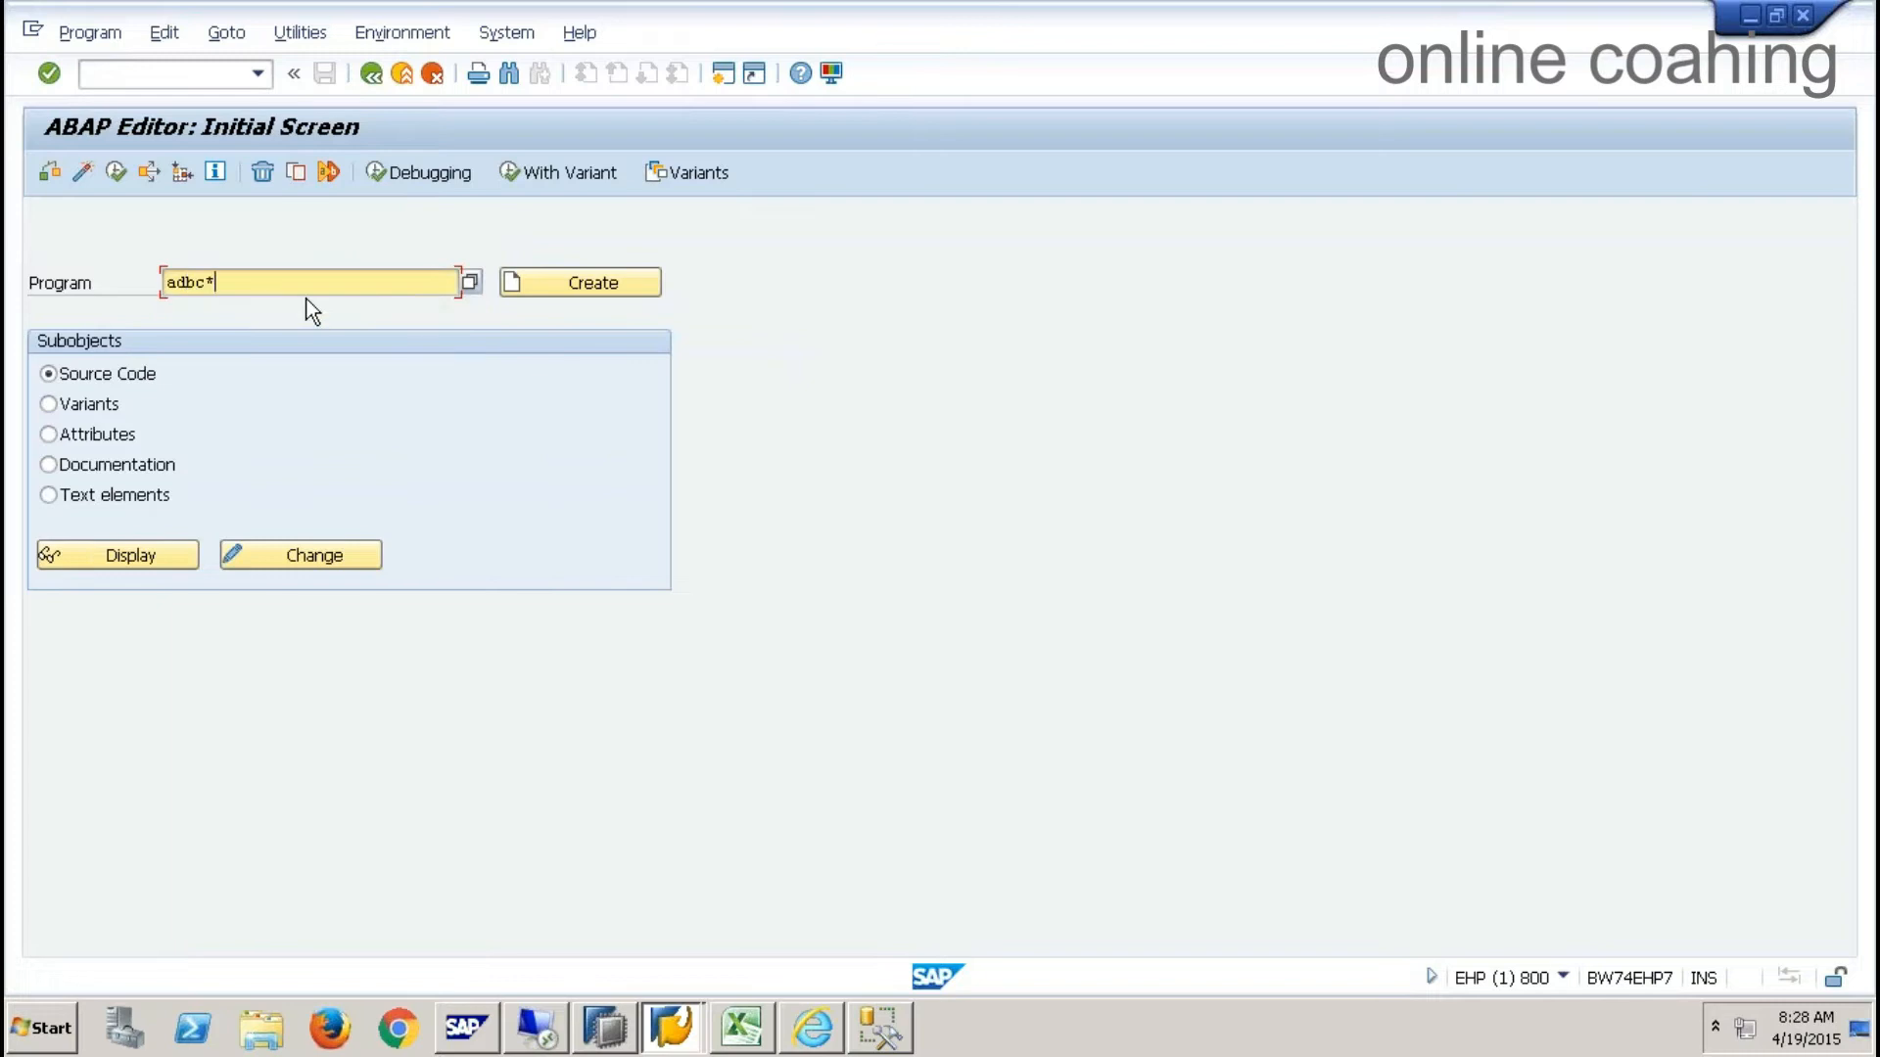
key("F4")
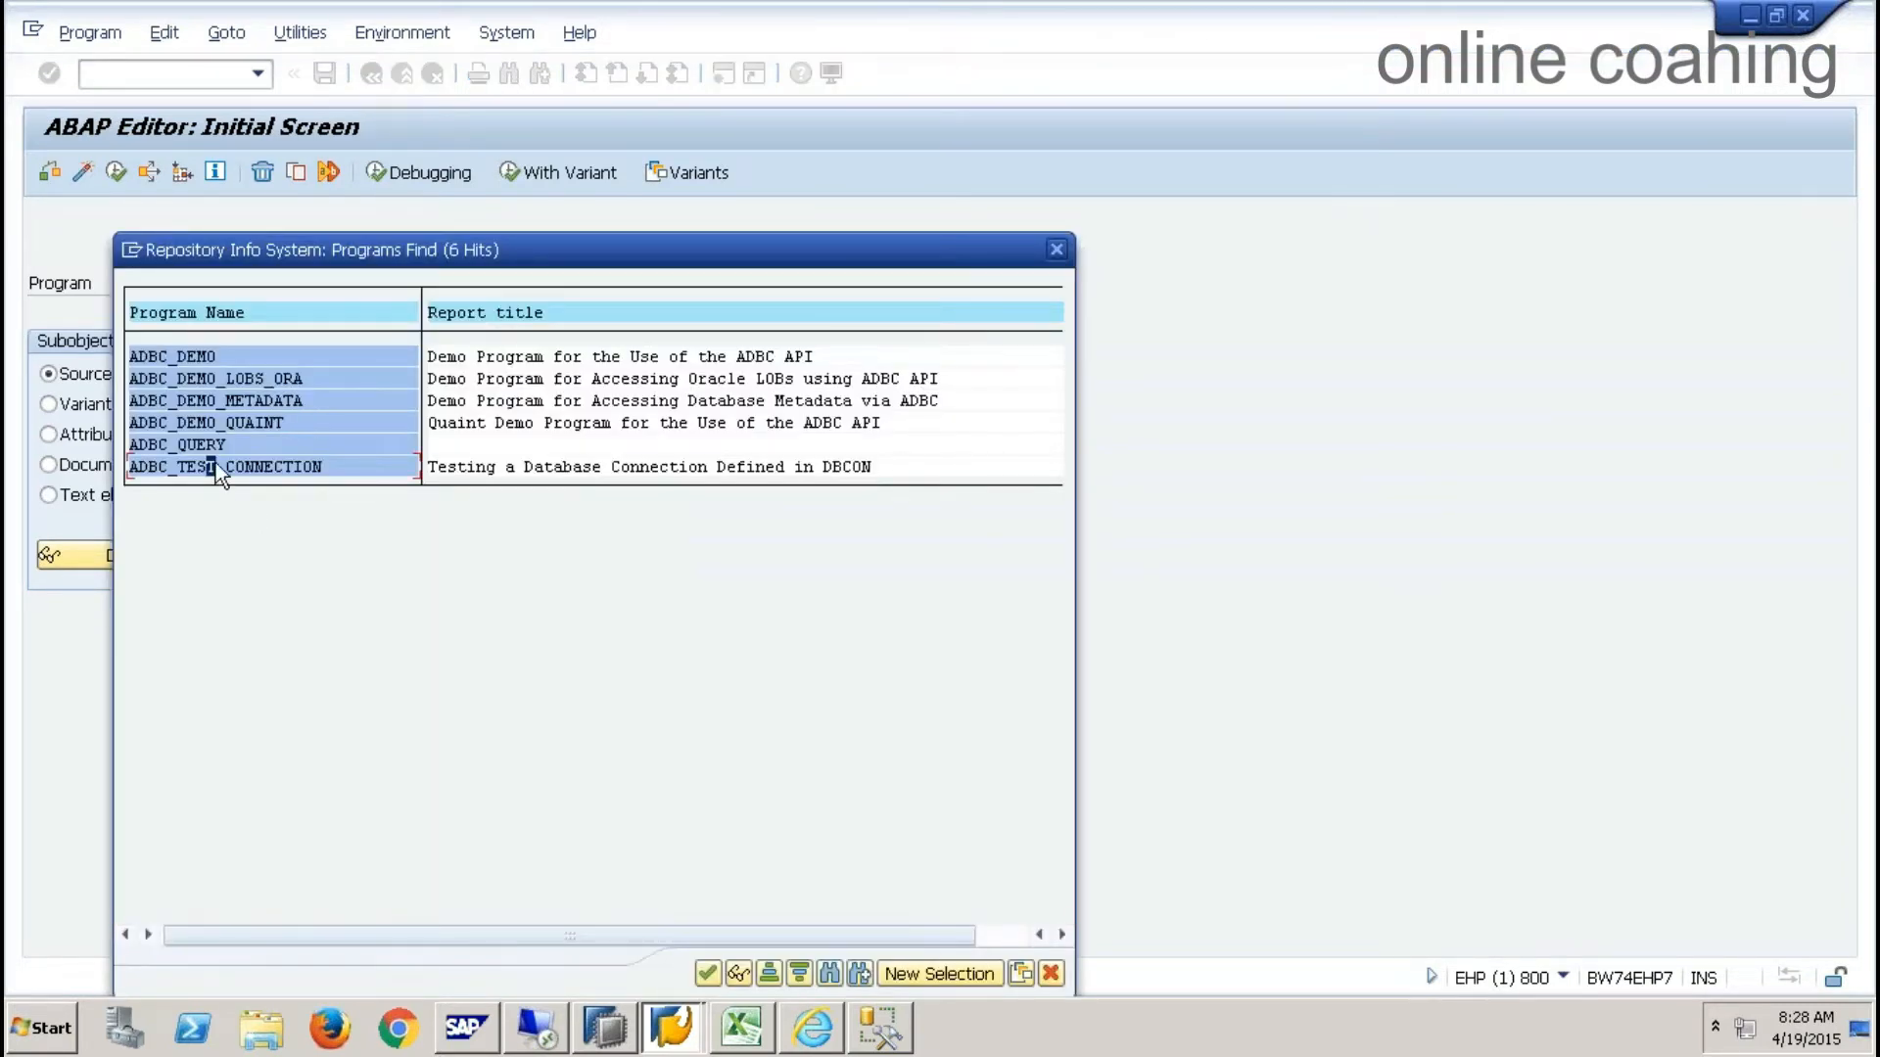
double_click(217, 467)
- Execute the connection test program for DB connection Z9QBEXSQL
left_click(117, 174)
key("ctrl+v")
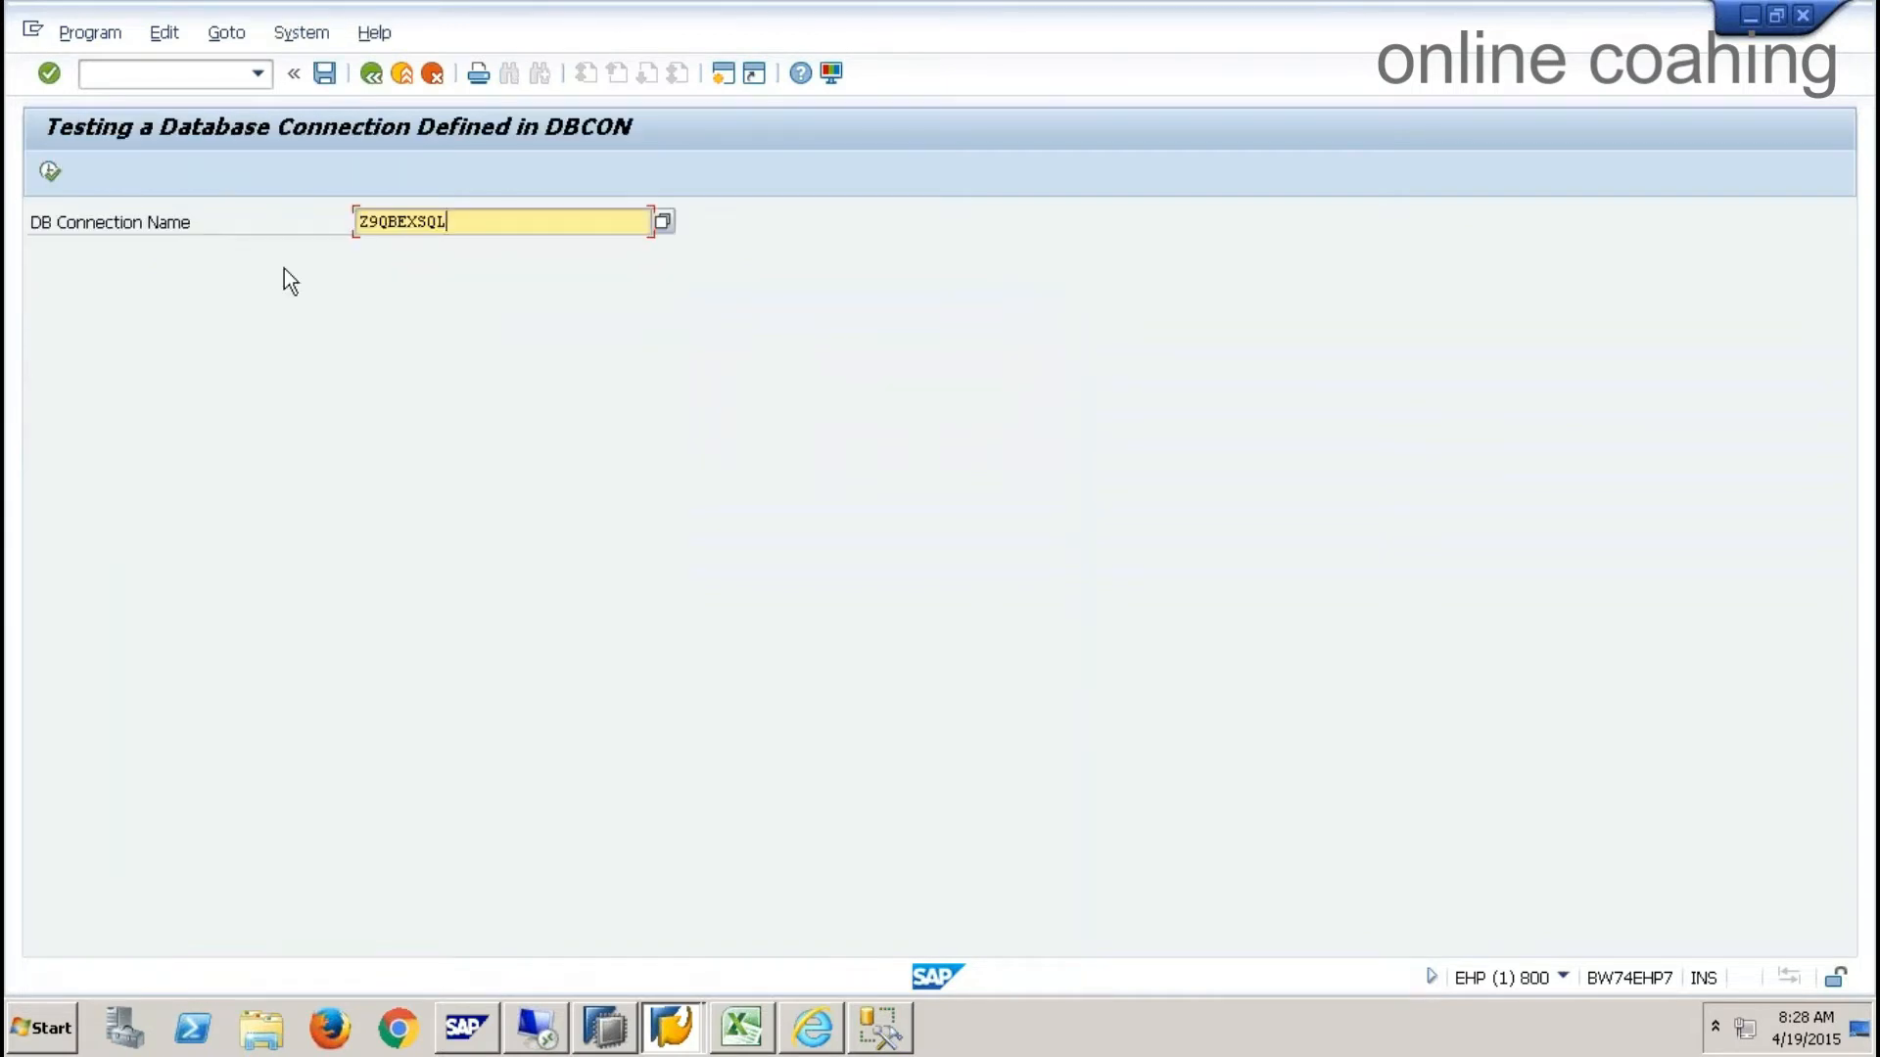
left_click(50, 172)
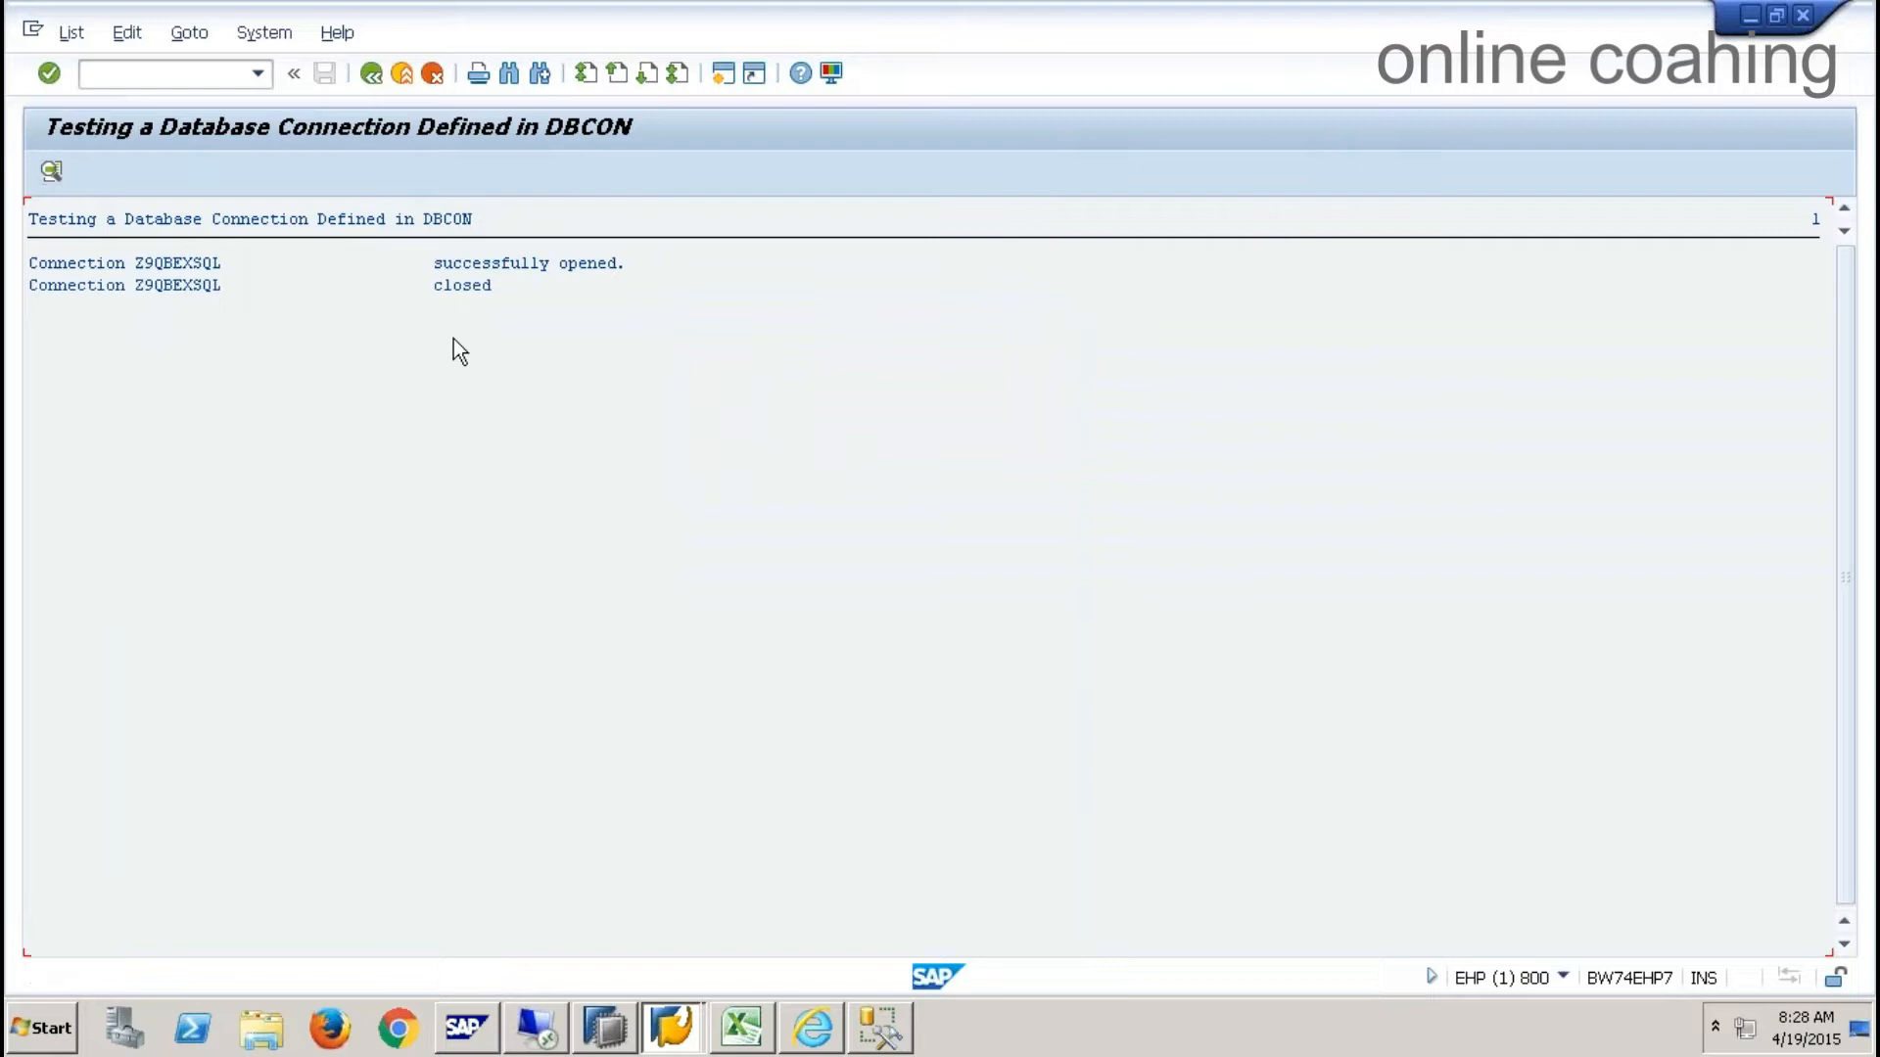
- Open transaction SM12, clear the user name filter and list the lock entries of client 800
left_click(160, 75)
type("/nsm12")
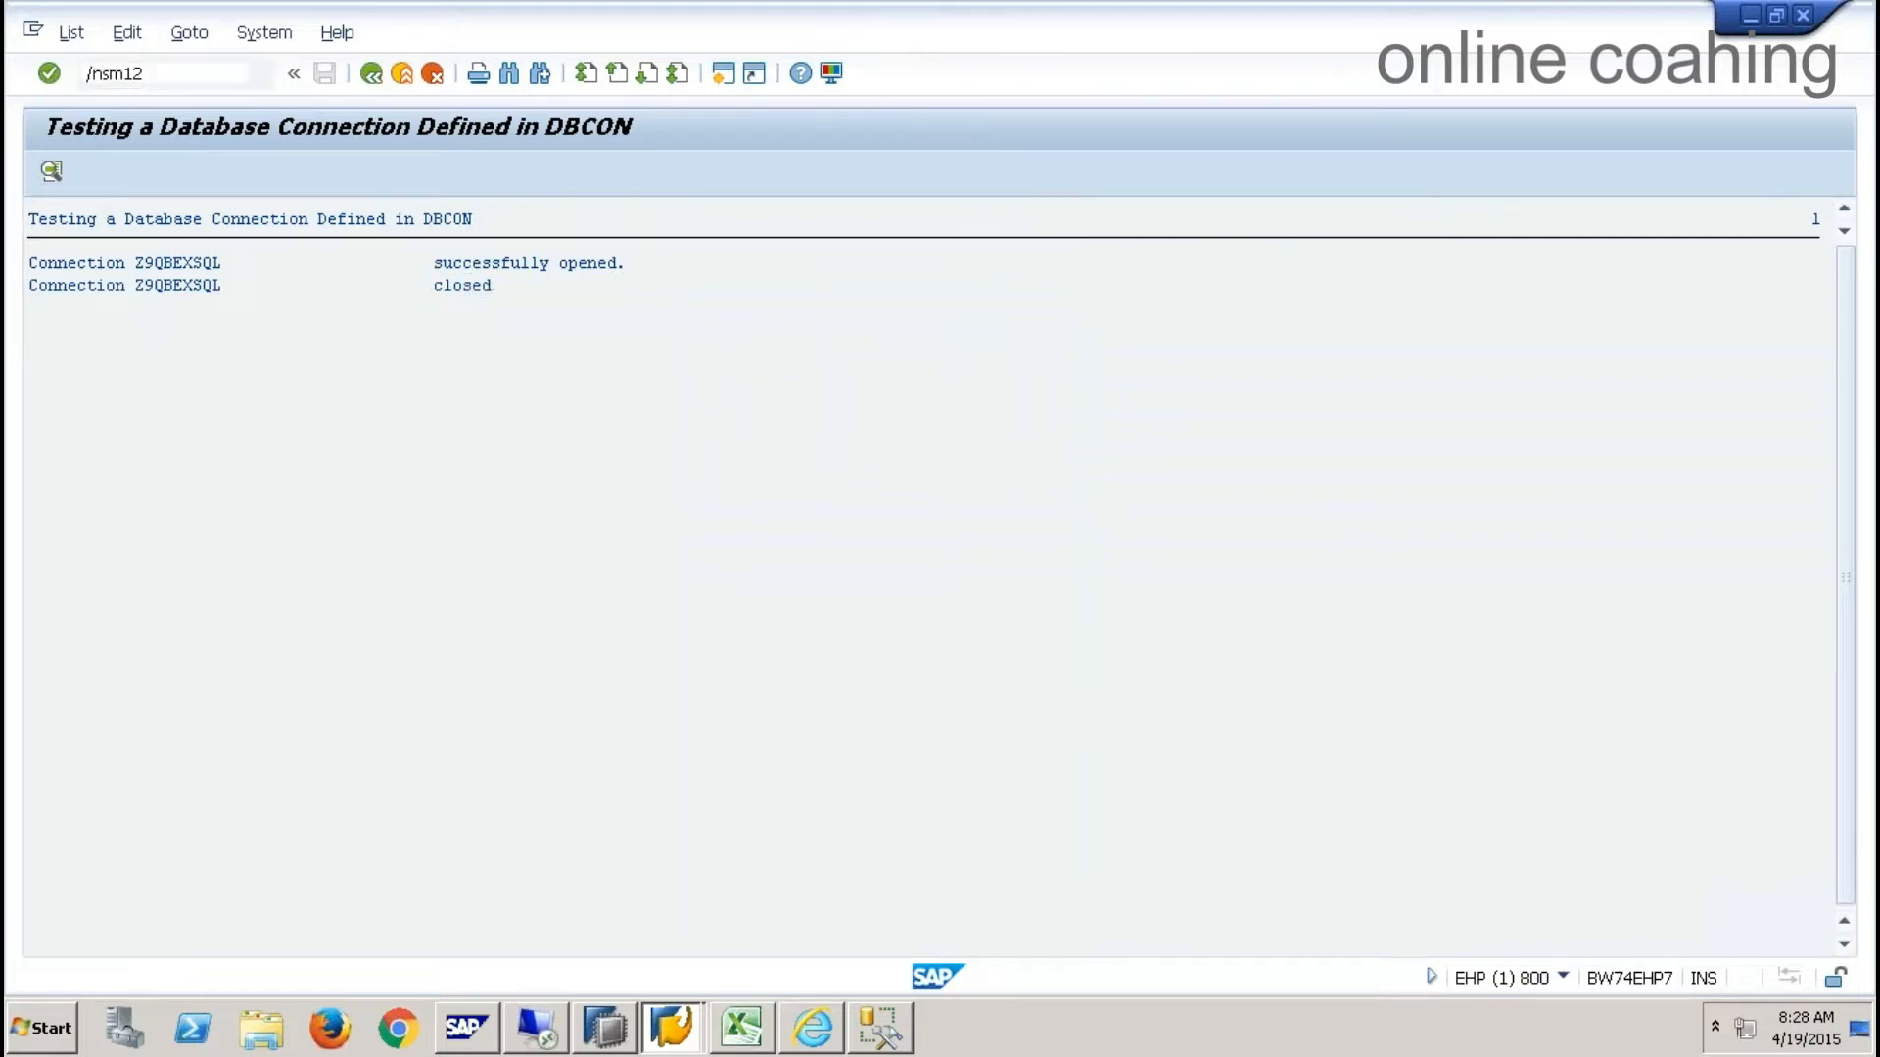
key("Return")
left_click(239, 372)
key("shift+End")
key("Delete")
key("F8")
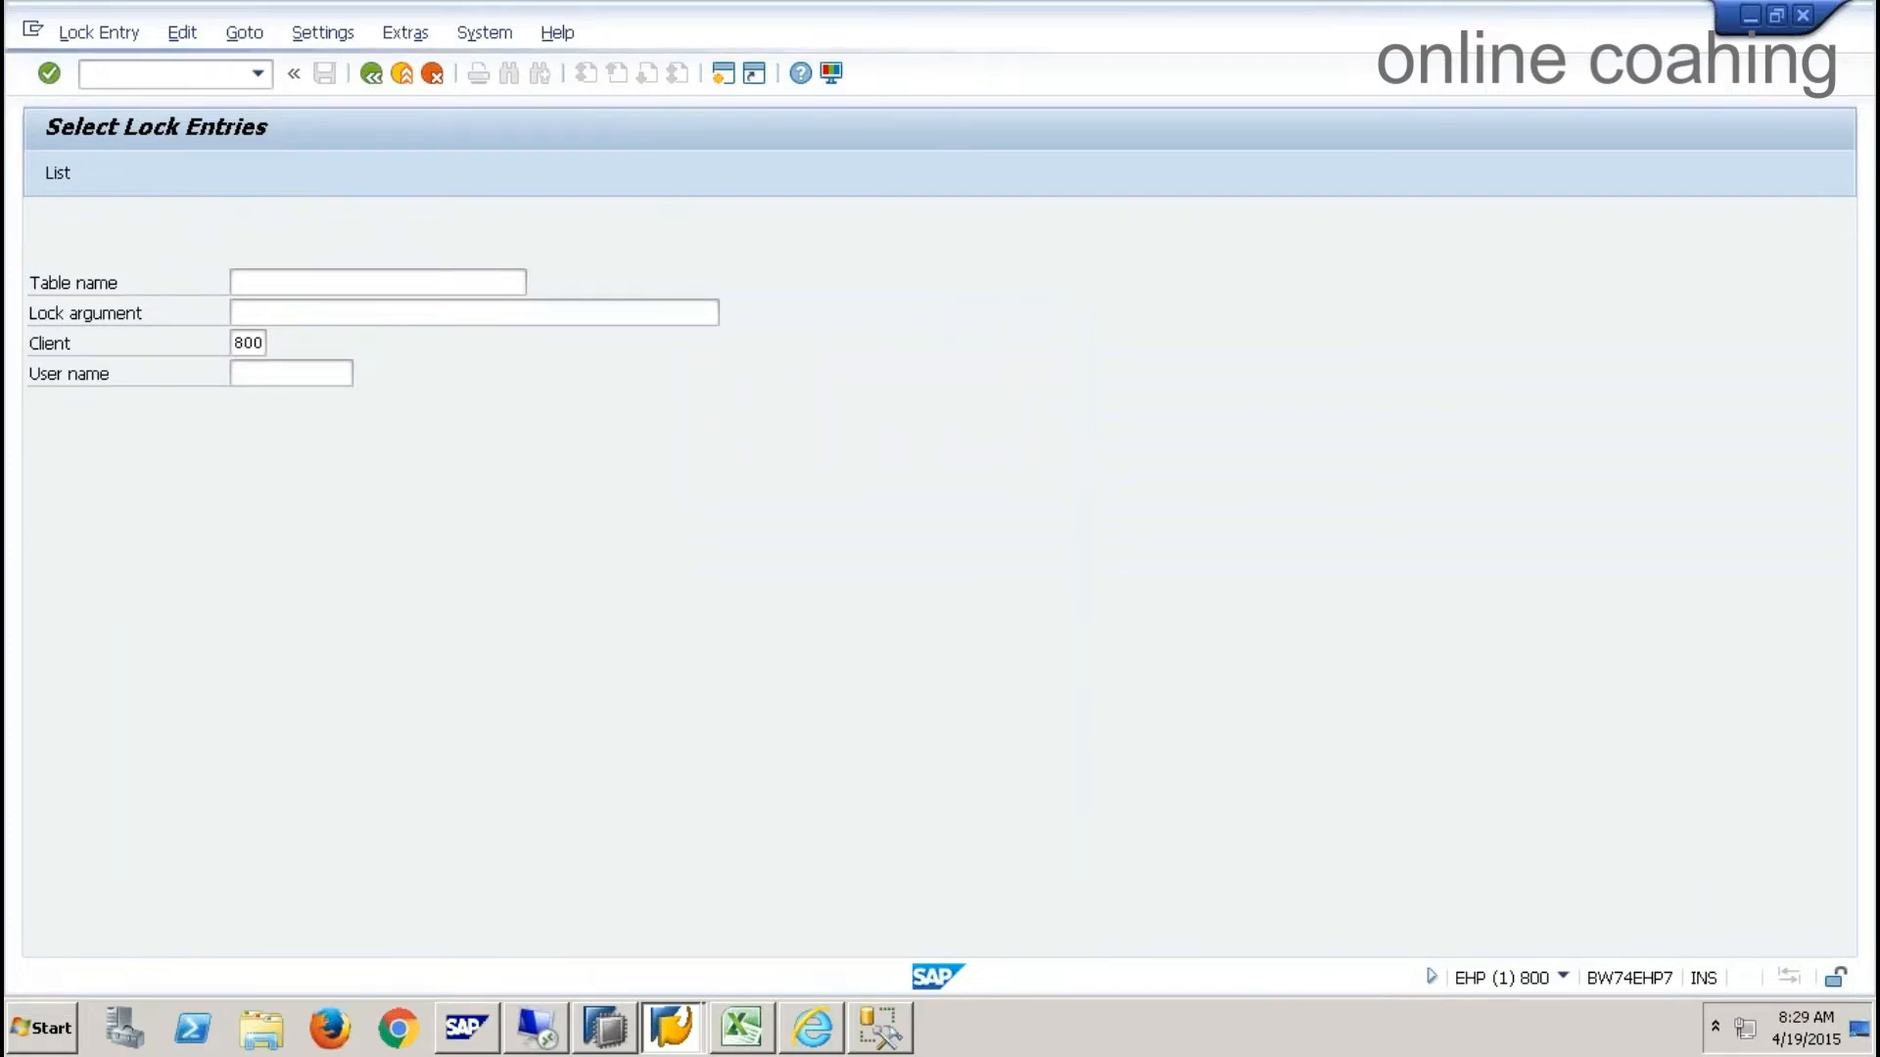
- Delete both BGRFC server registration lock entries, close the help text and leave the lock entry list
left_click_drag(47, 252, 50, 280)
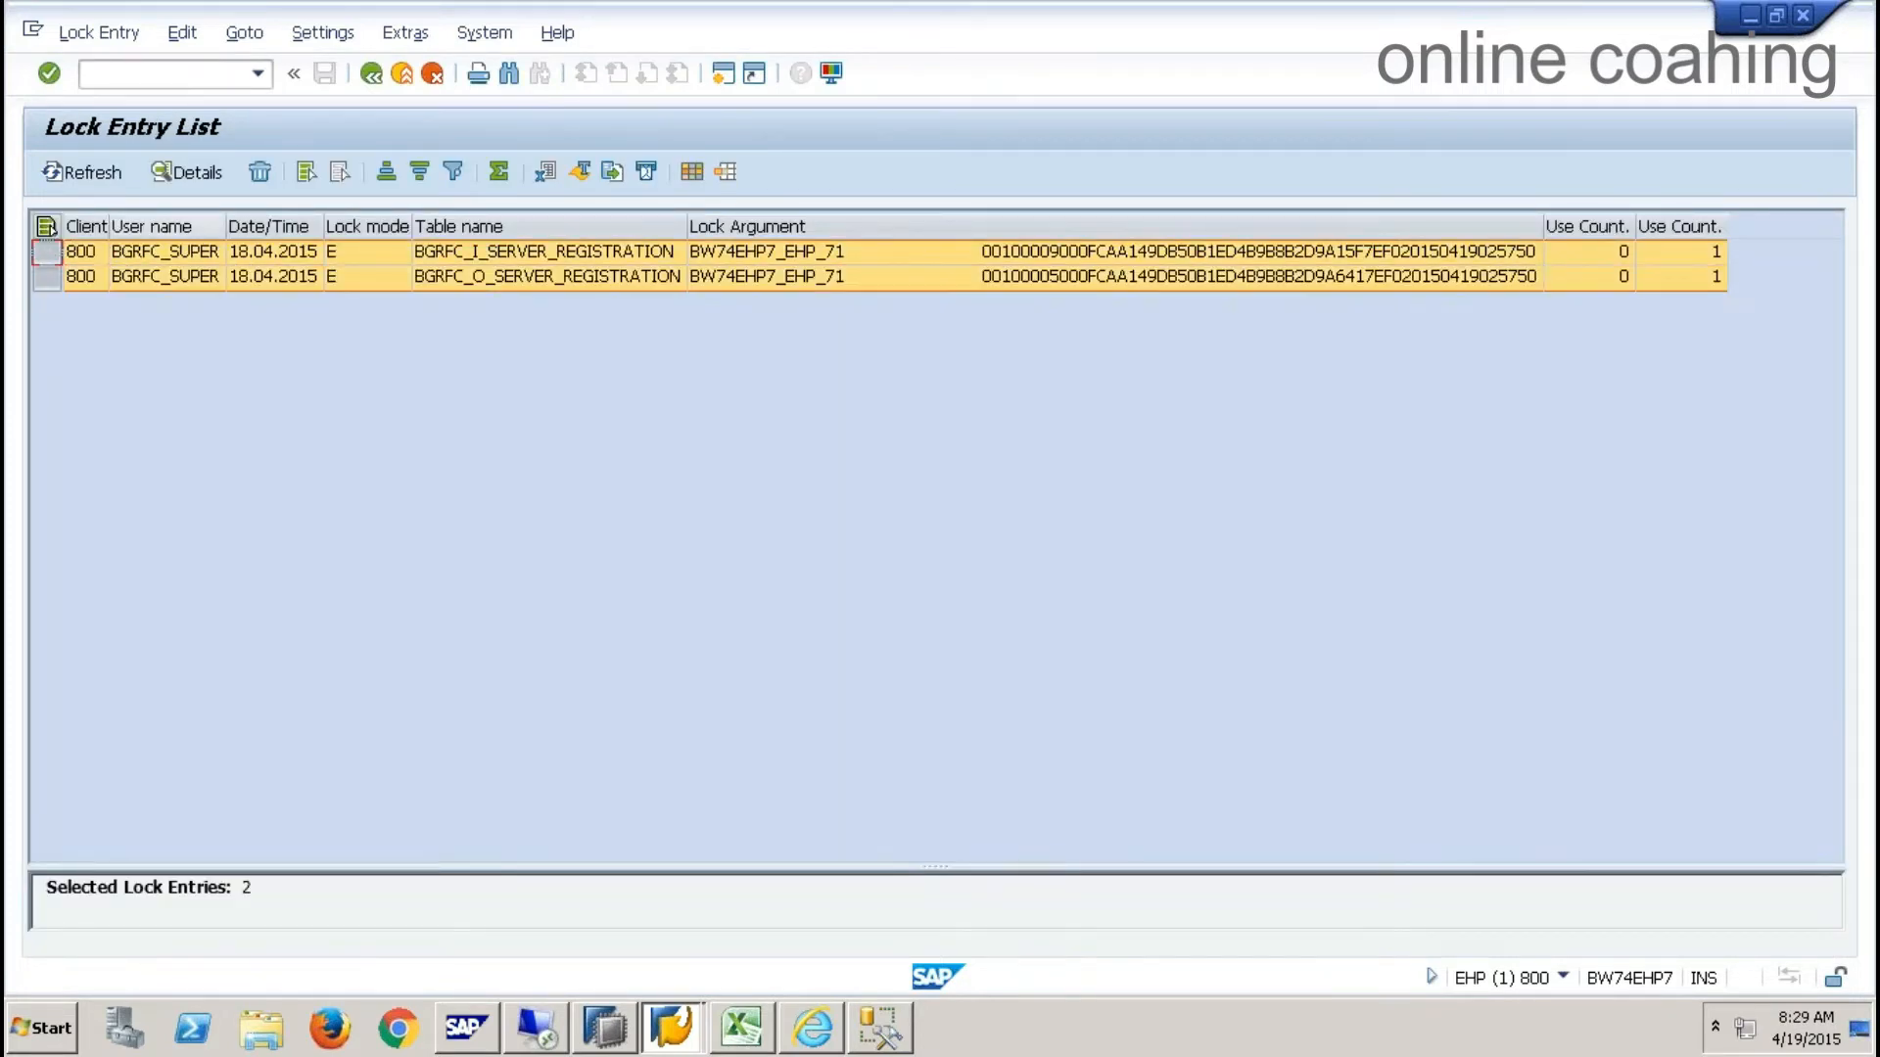
left_click(259, 174)
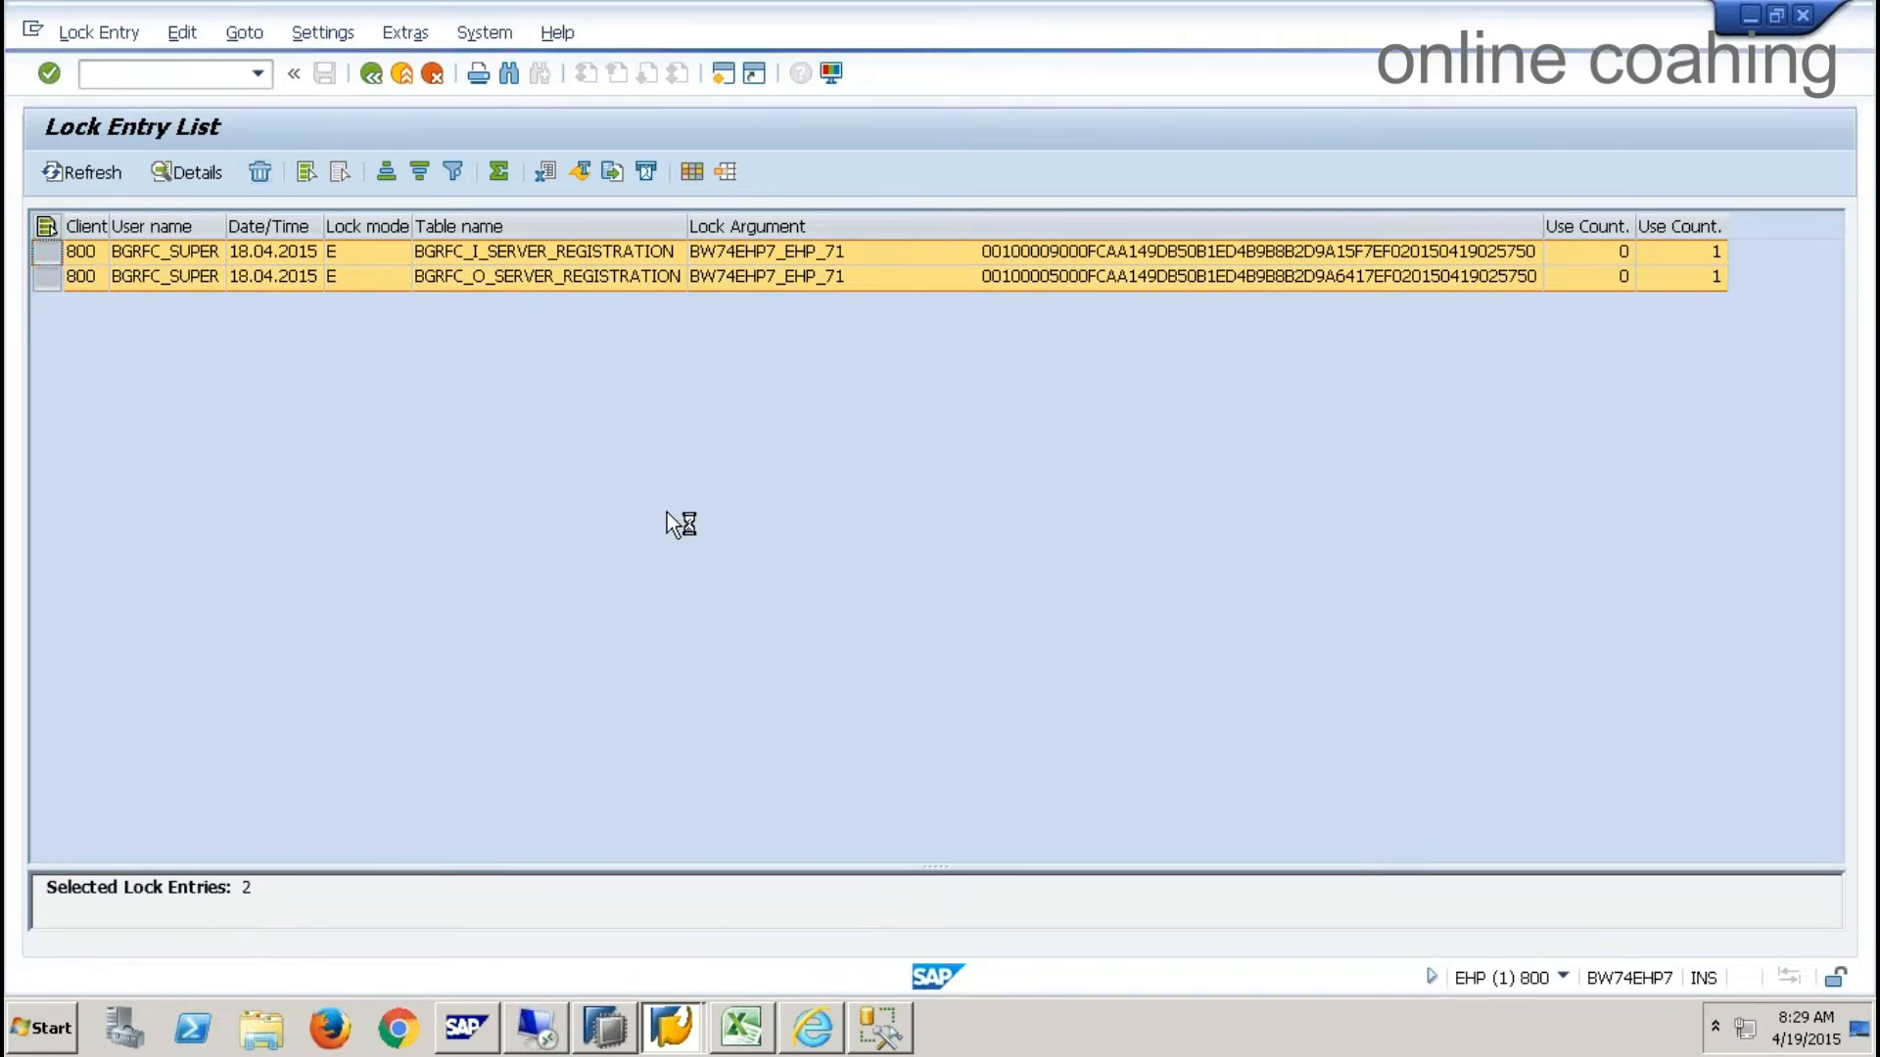
left_click(373, 508)
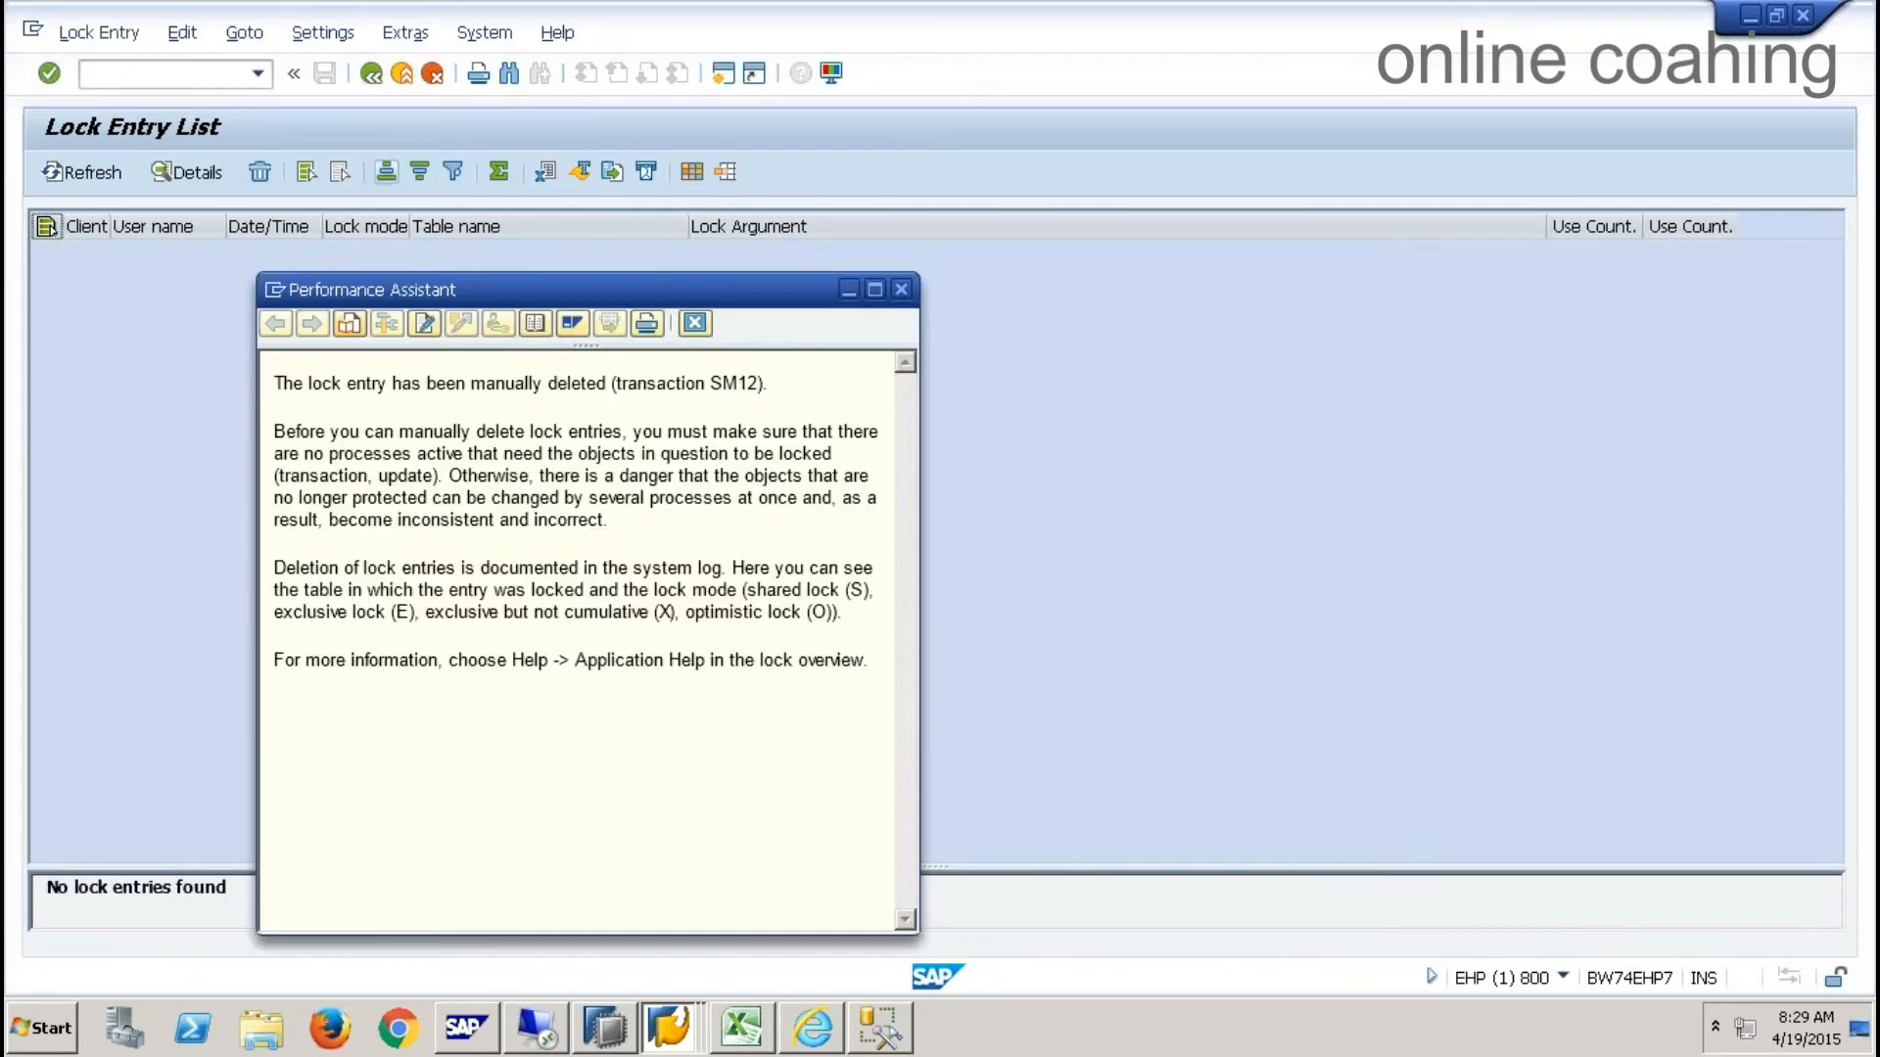
left_click(695, 323)
left_click(402, 76)
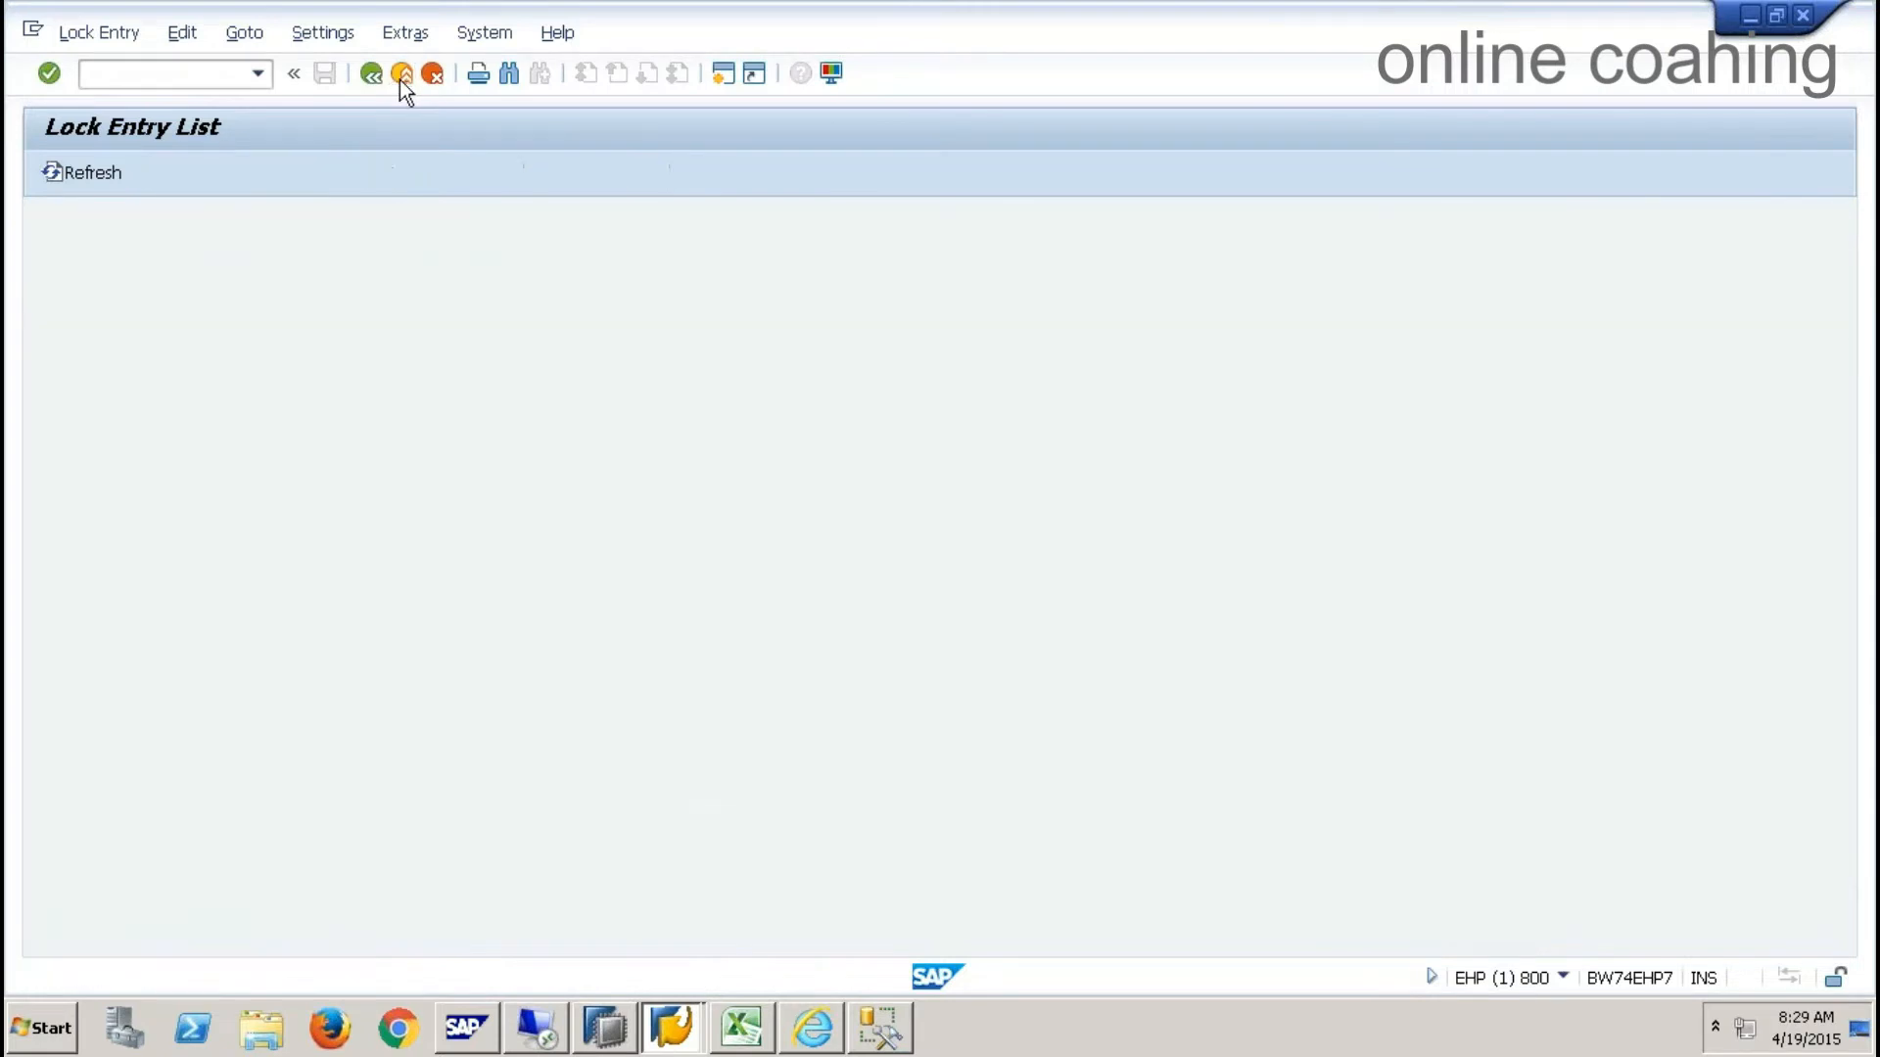
- Start a new configuration named Z9QBEXSQL in the HANA dashboard with a non-SAP MSSQL source system
left_click(832, 1040)
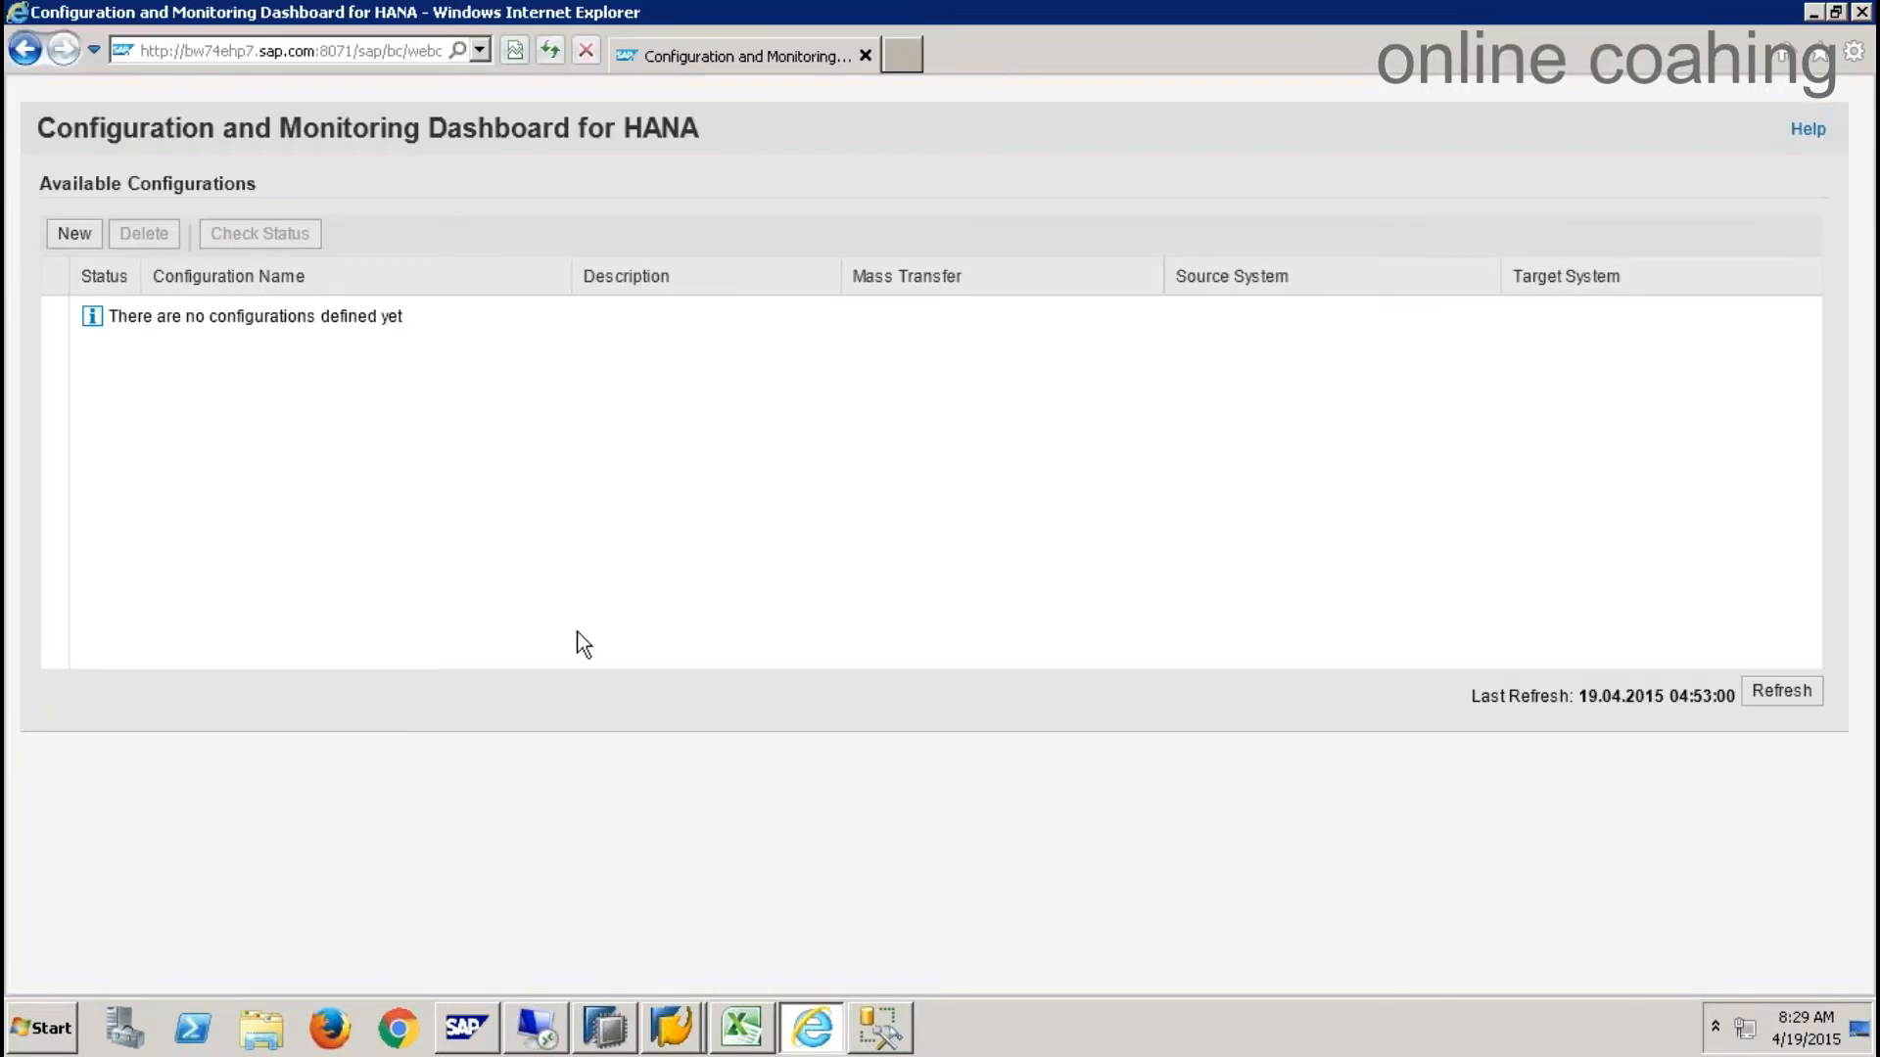
left_click(74, 233)
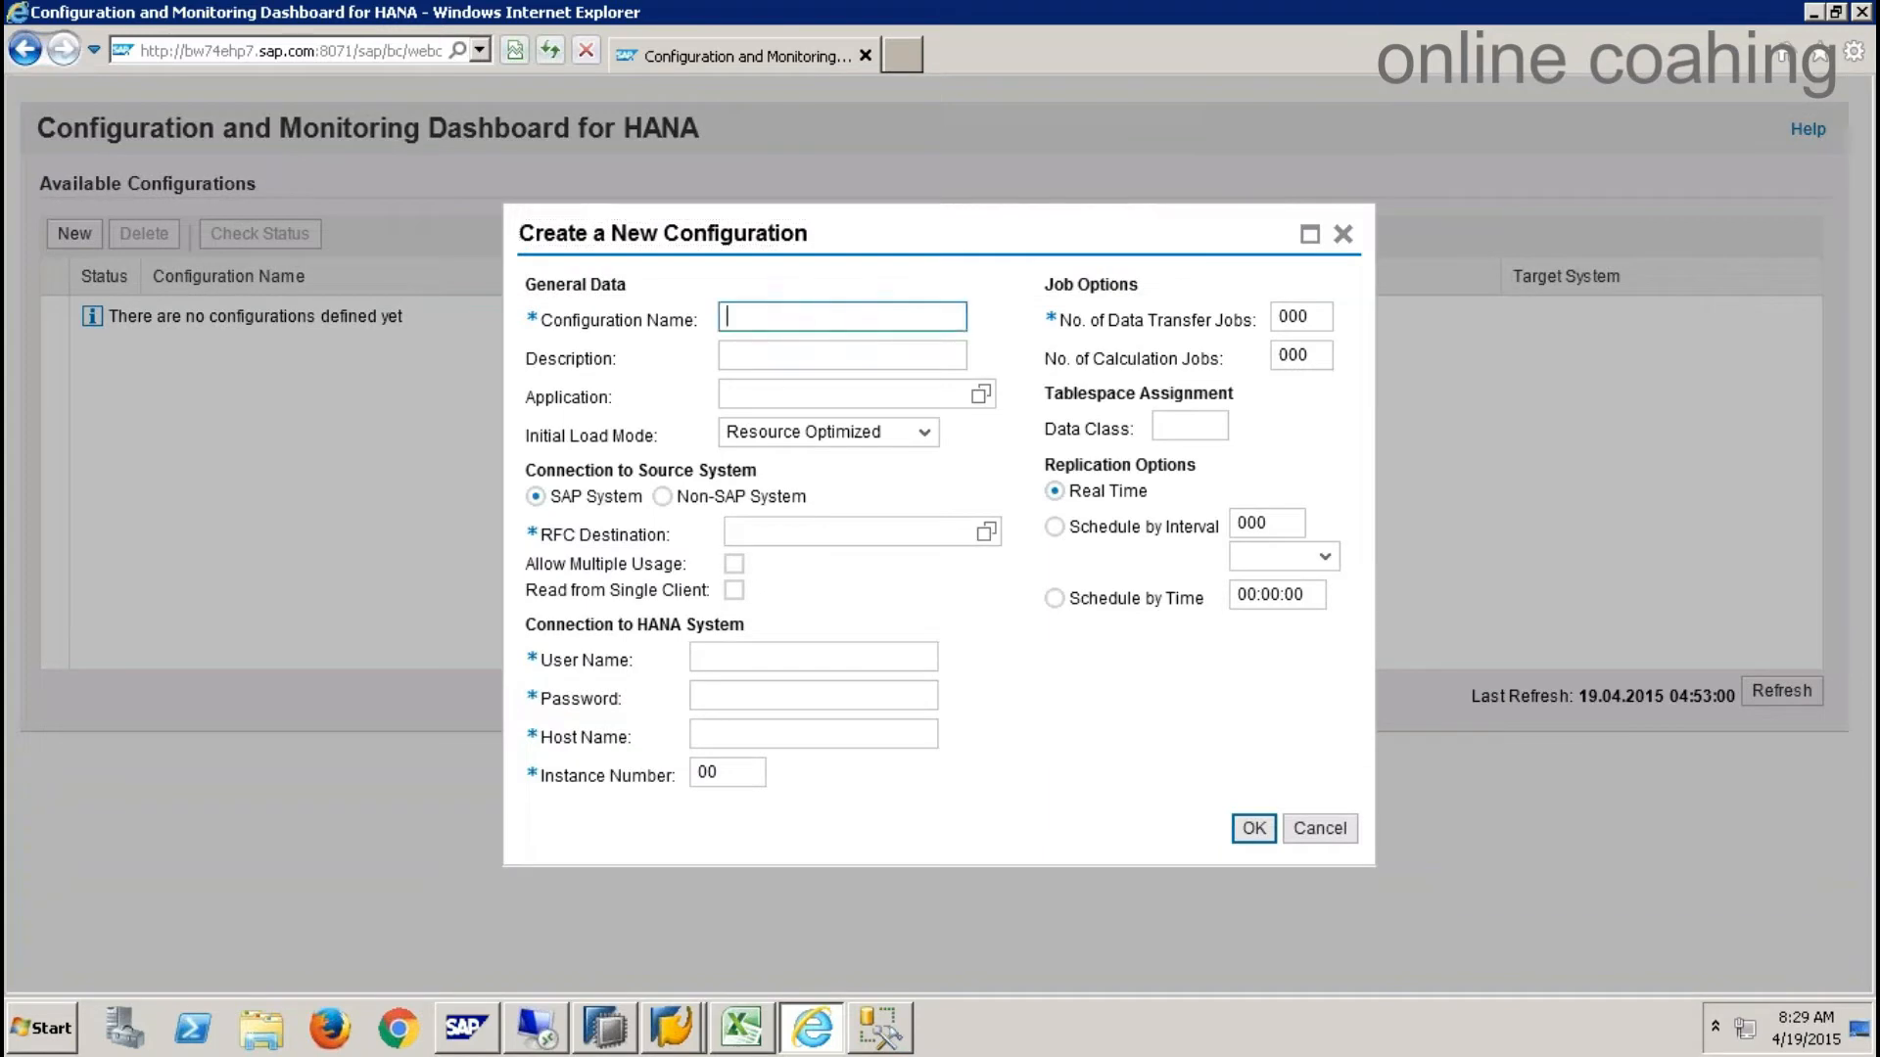
type("Z9QBEXSQL")
left_click(665, 497)
left_click(827, 558)
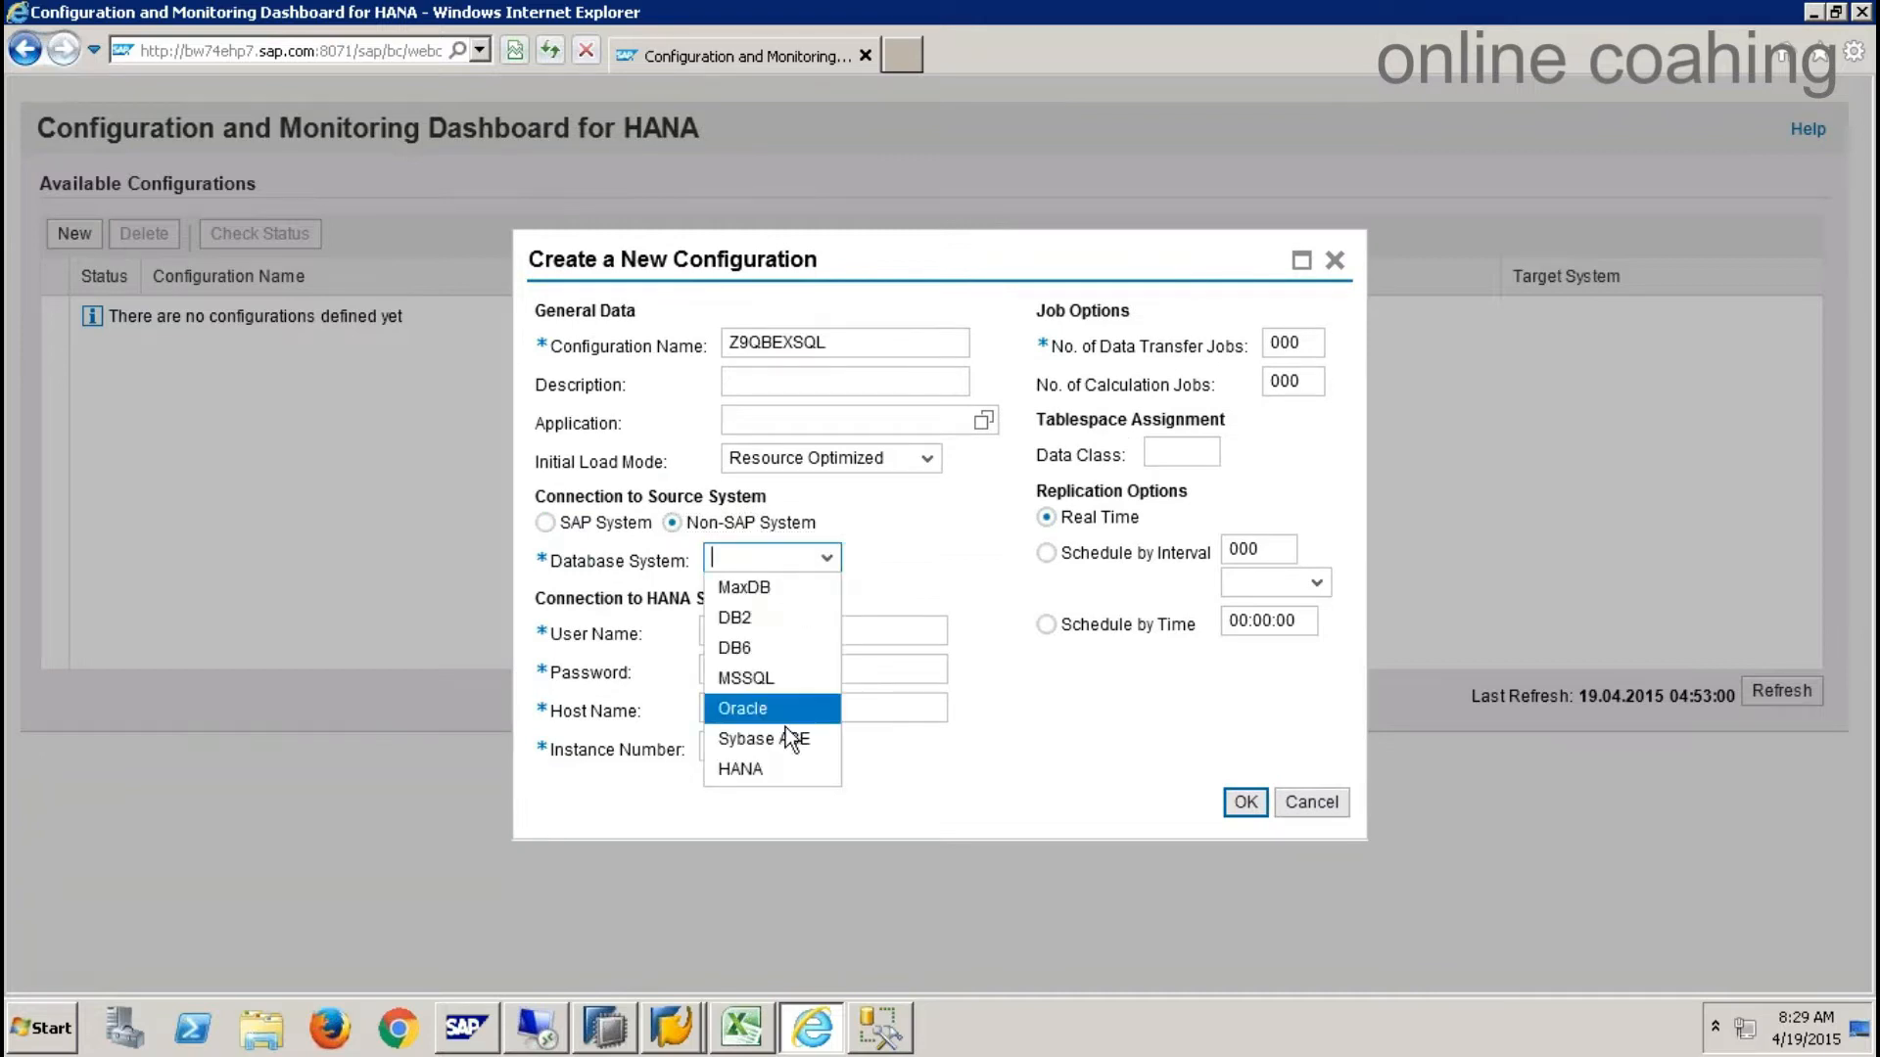
left_click(769, 680)
- Set the source's DB connection to Z9QBEXSQL and its schema name to ehp
left_click(750, 560)
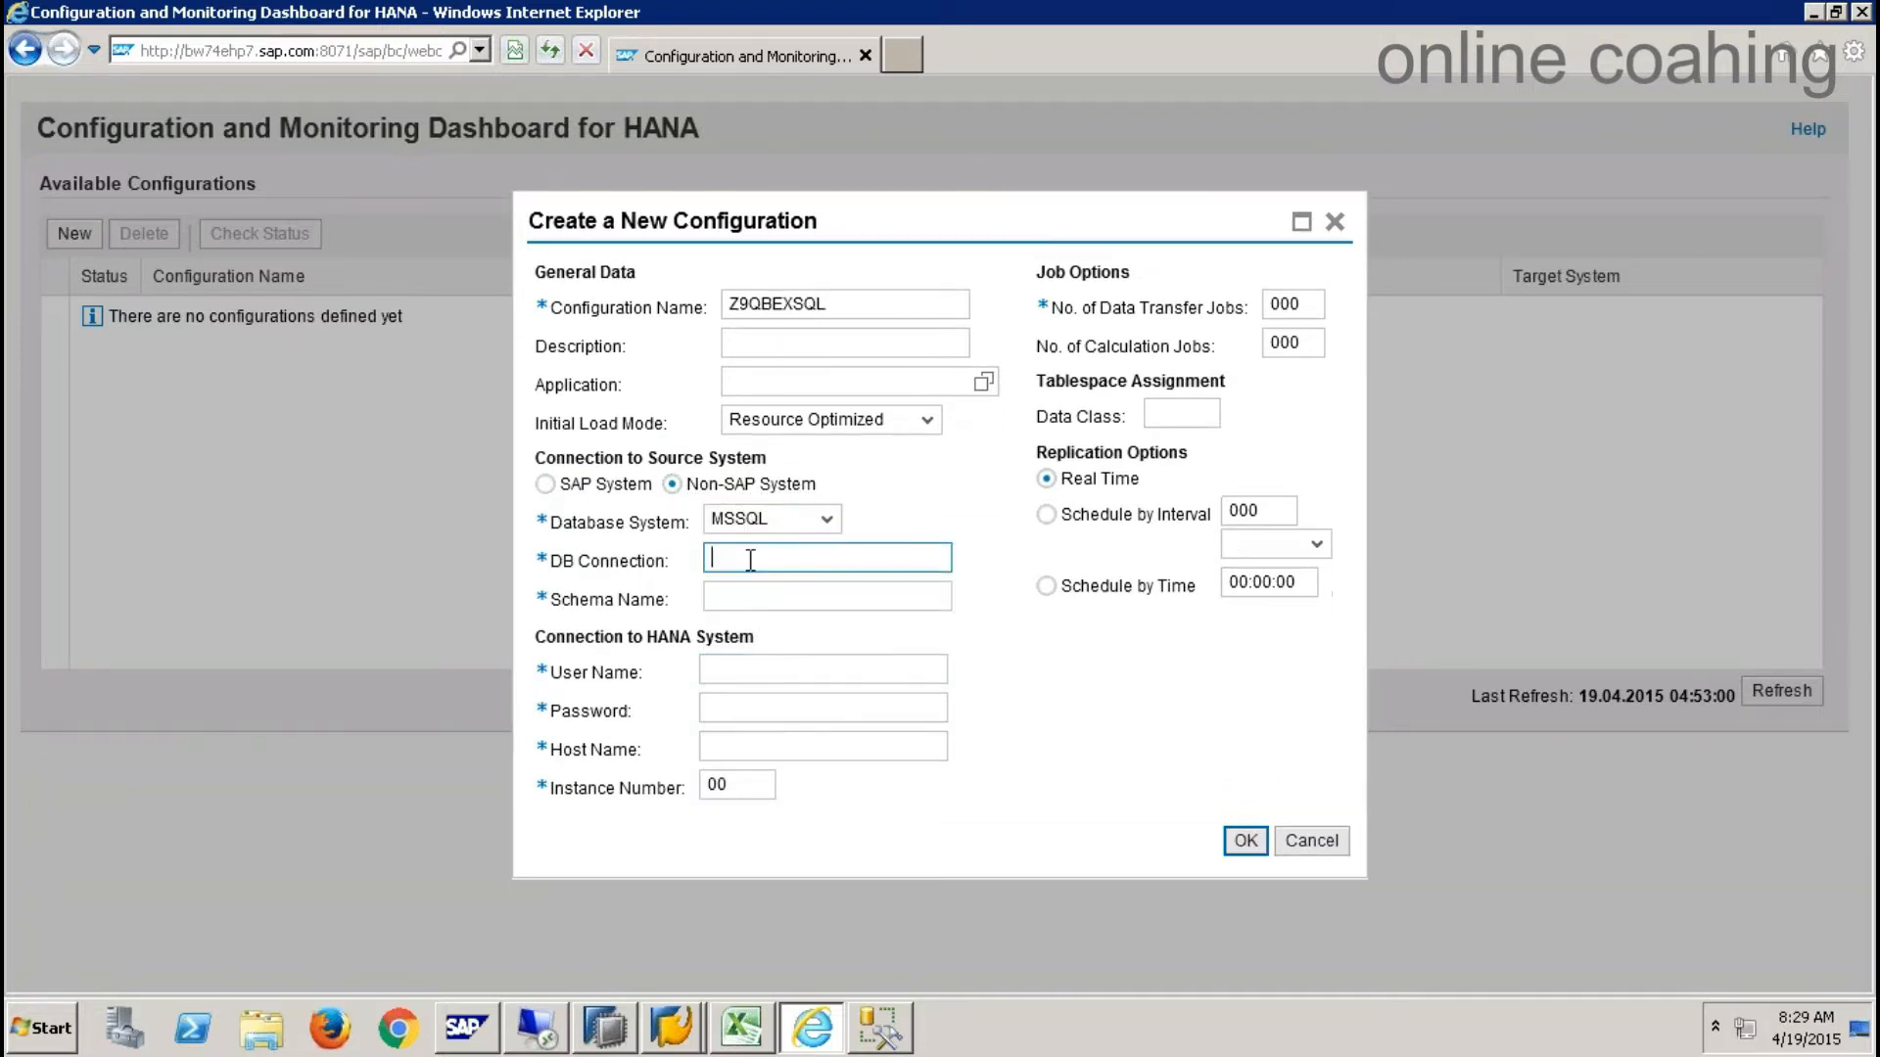
type("Z9QBEXSQL")
left_click(768, 599)
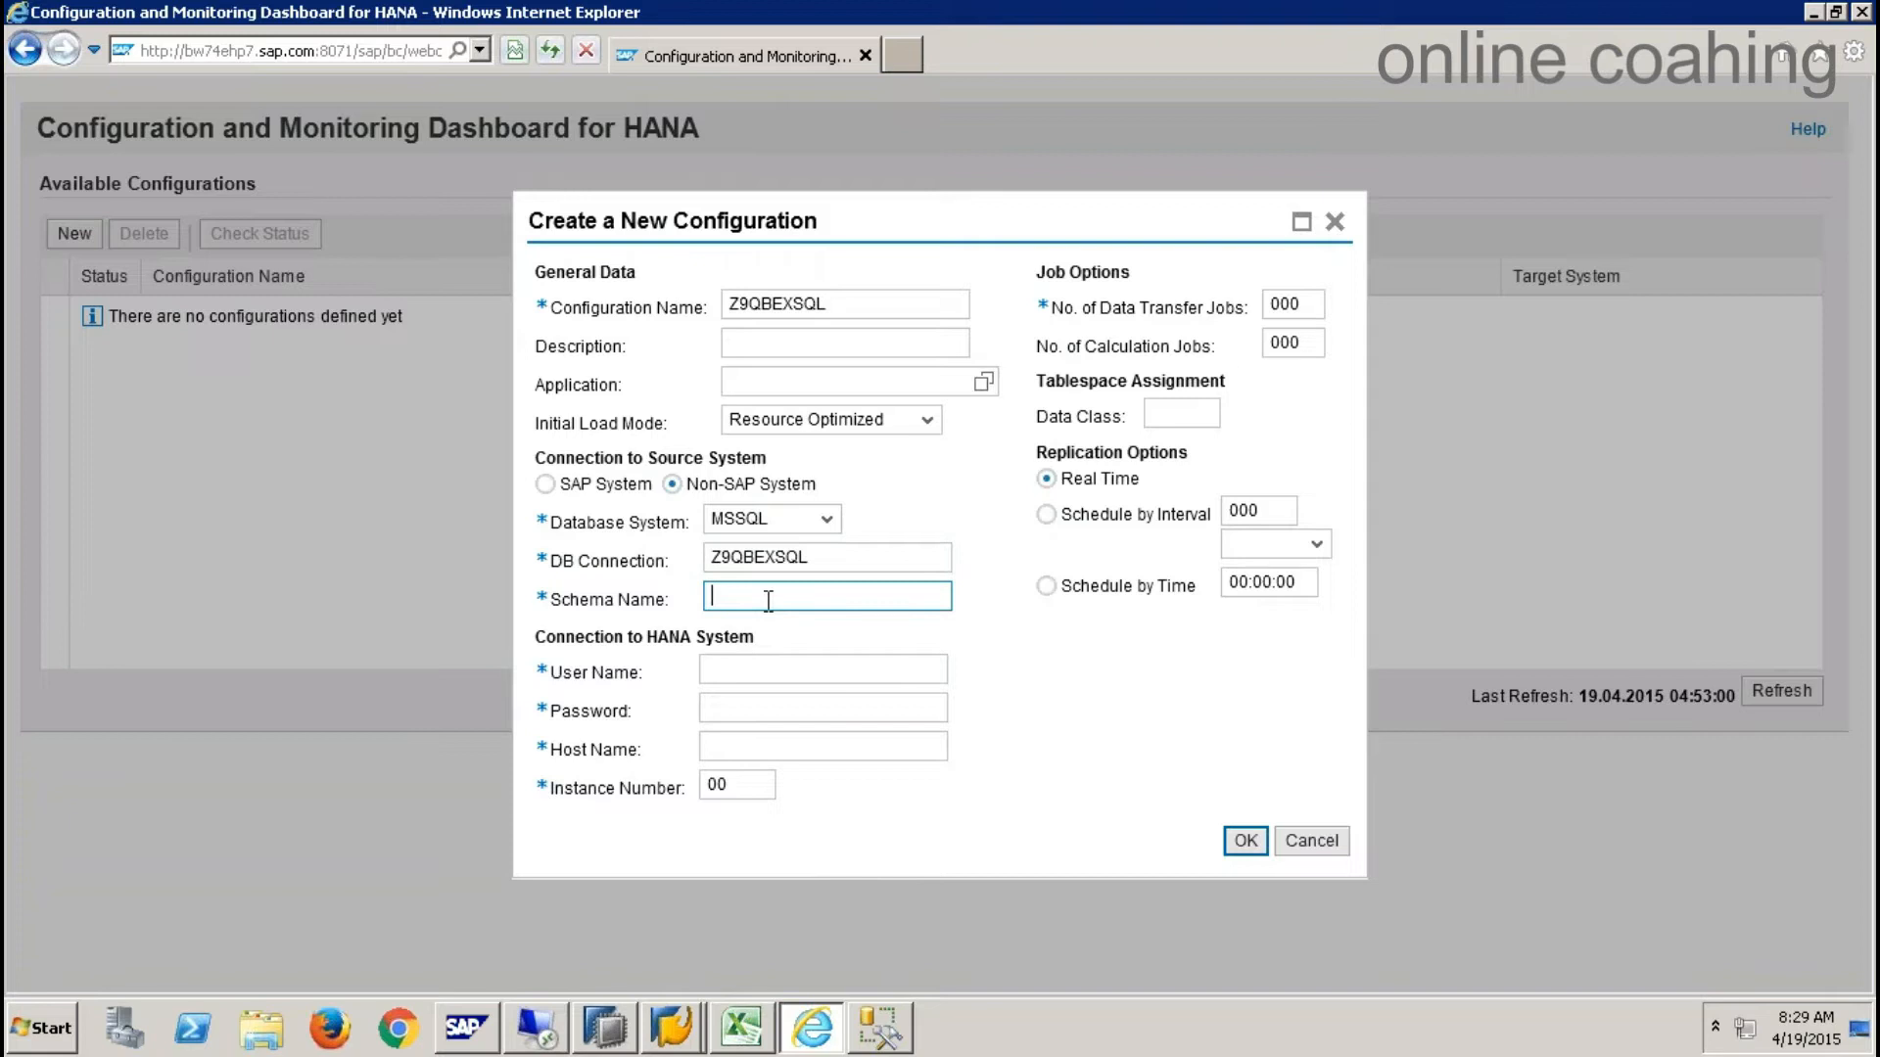
type("ehp")
key("Tab")
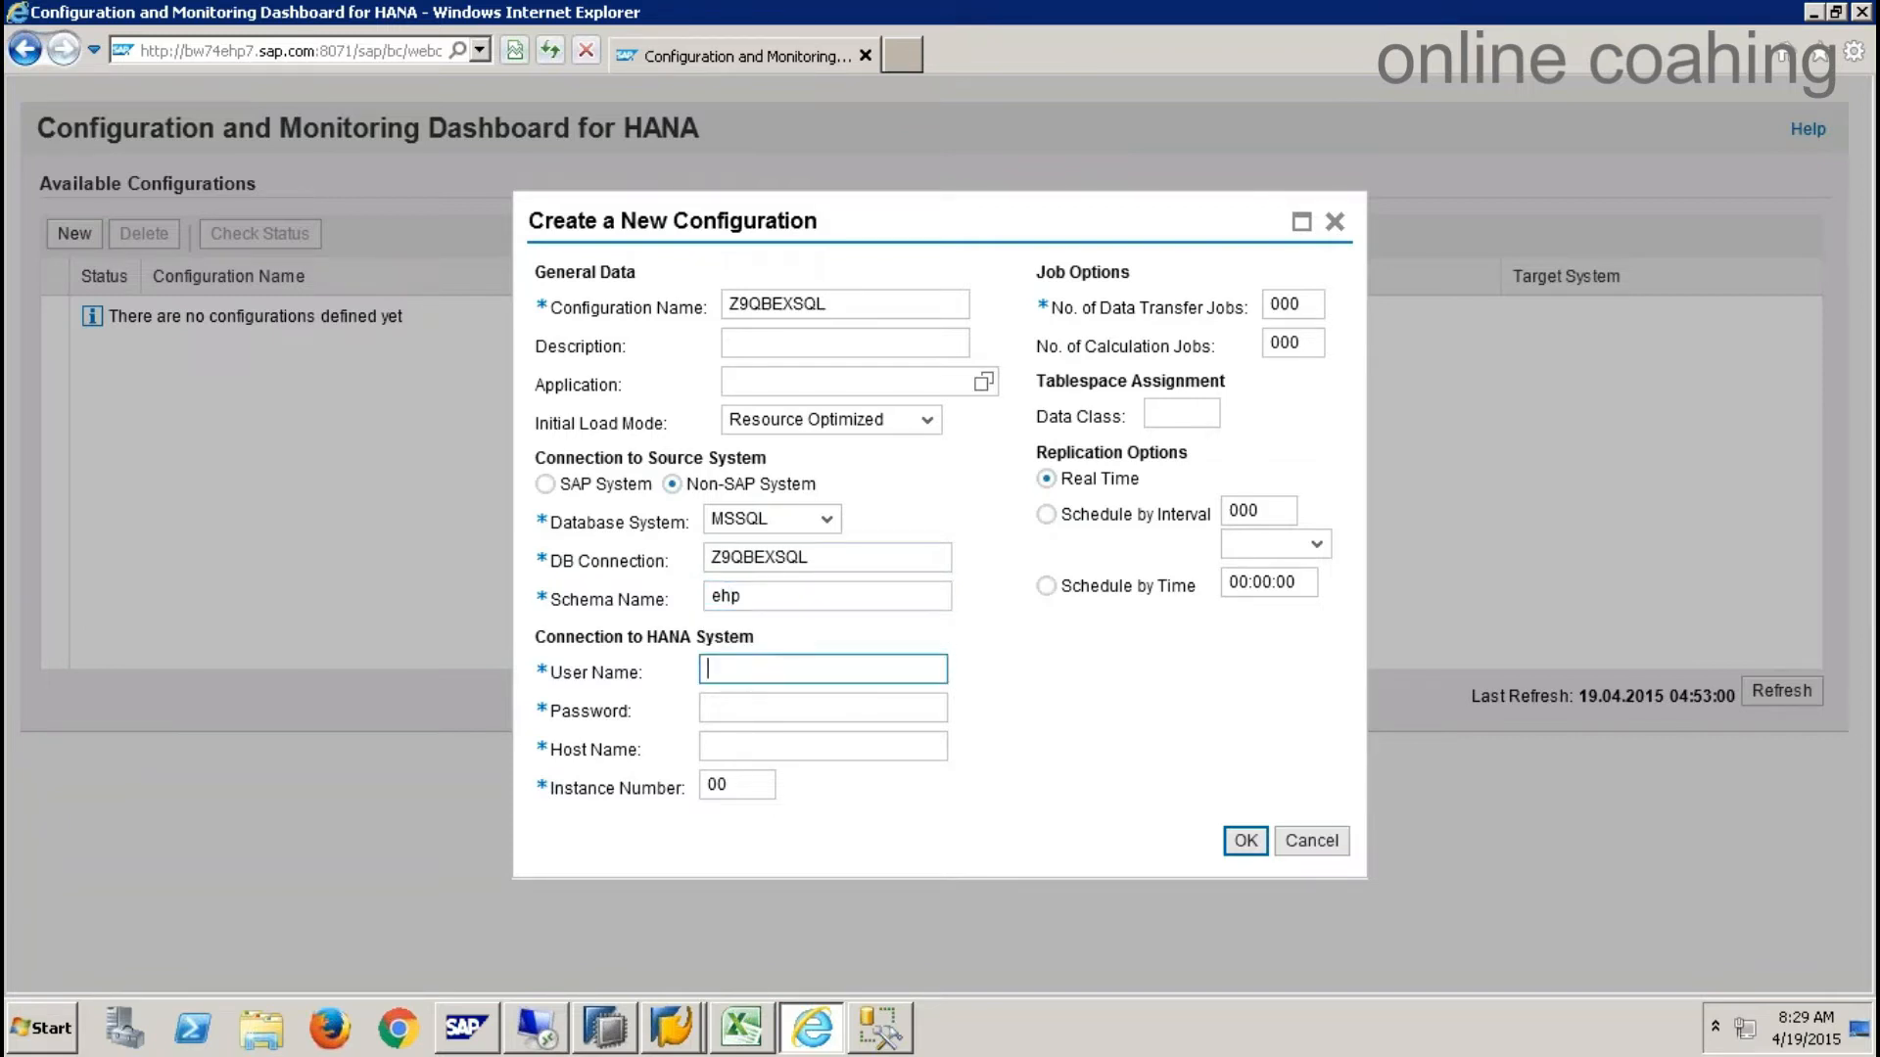
- Fill in the HANA connection with user system, the account password, host sapqbex and instance number 01
type("system")
key("Tab")
type("•••••••••••")
key("Tab")
type("sa")
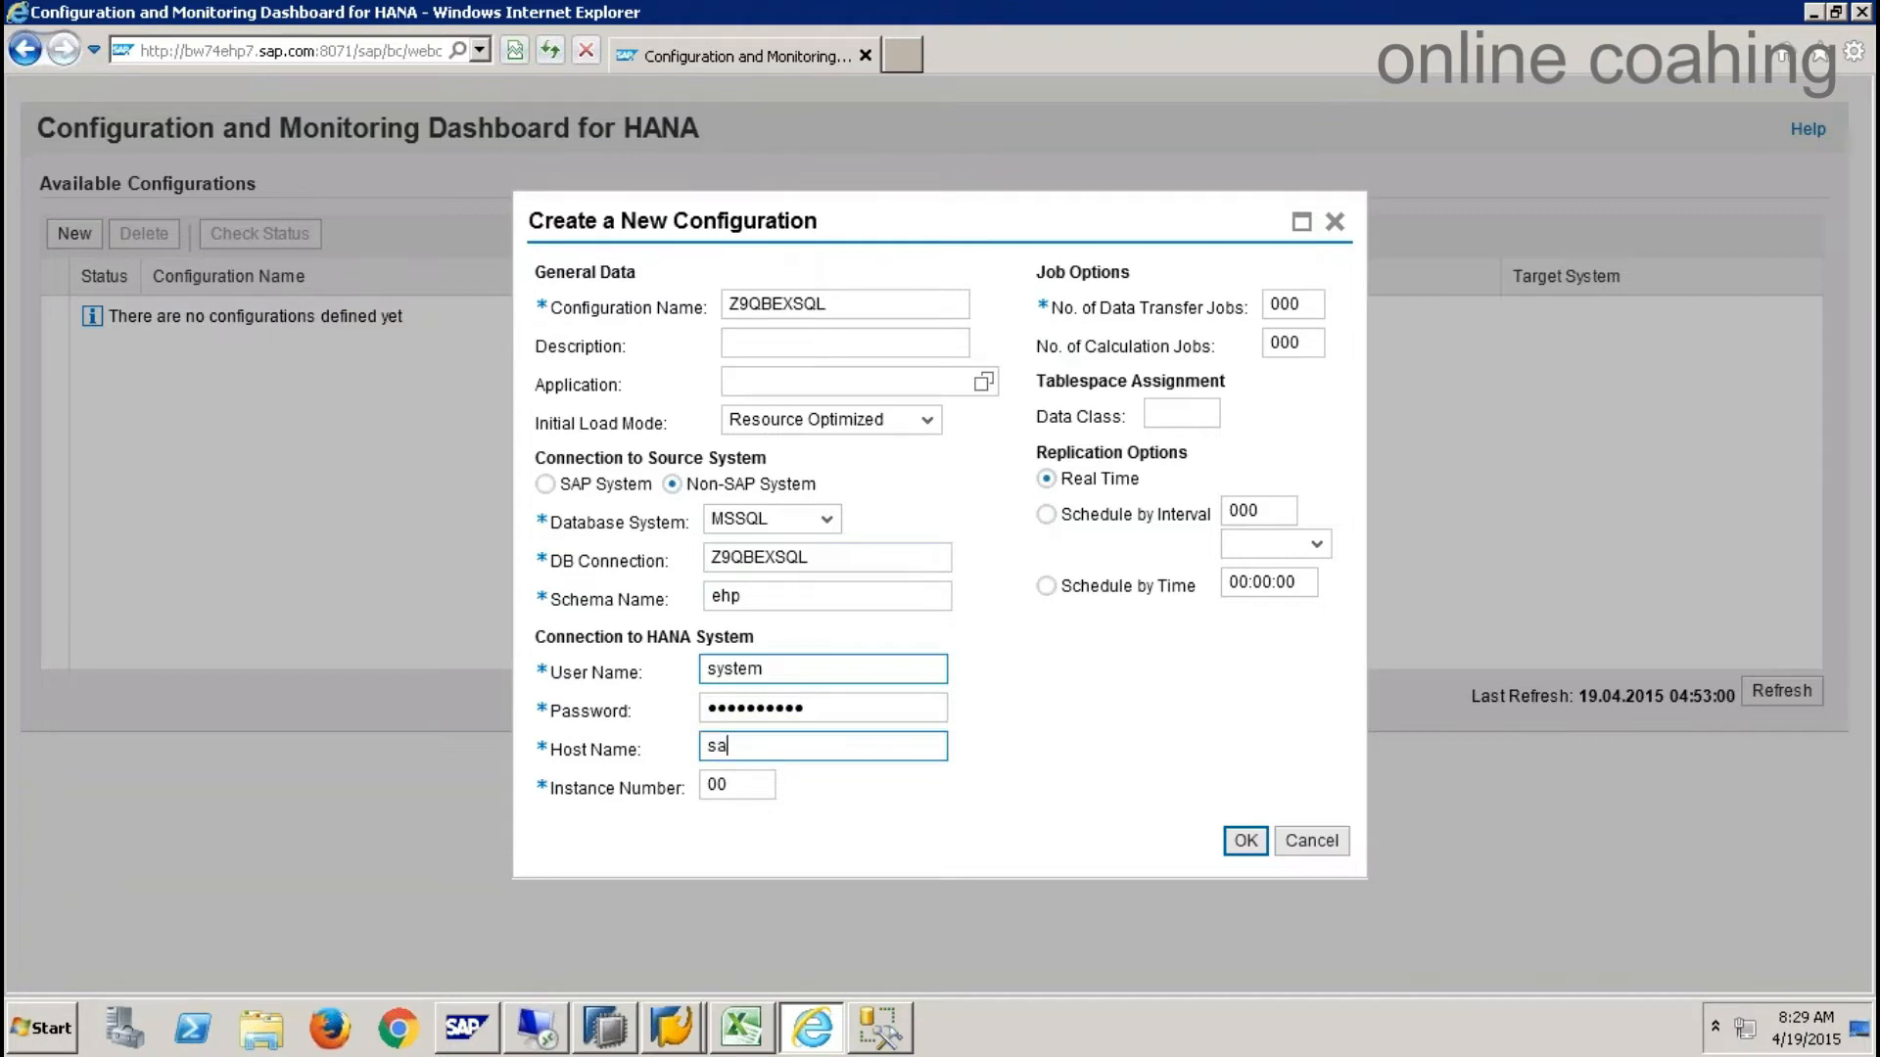
type("pqbex")
left_click(834, 825)
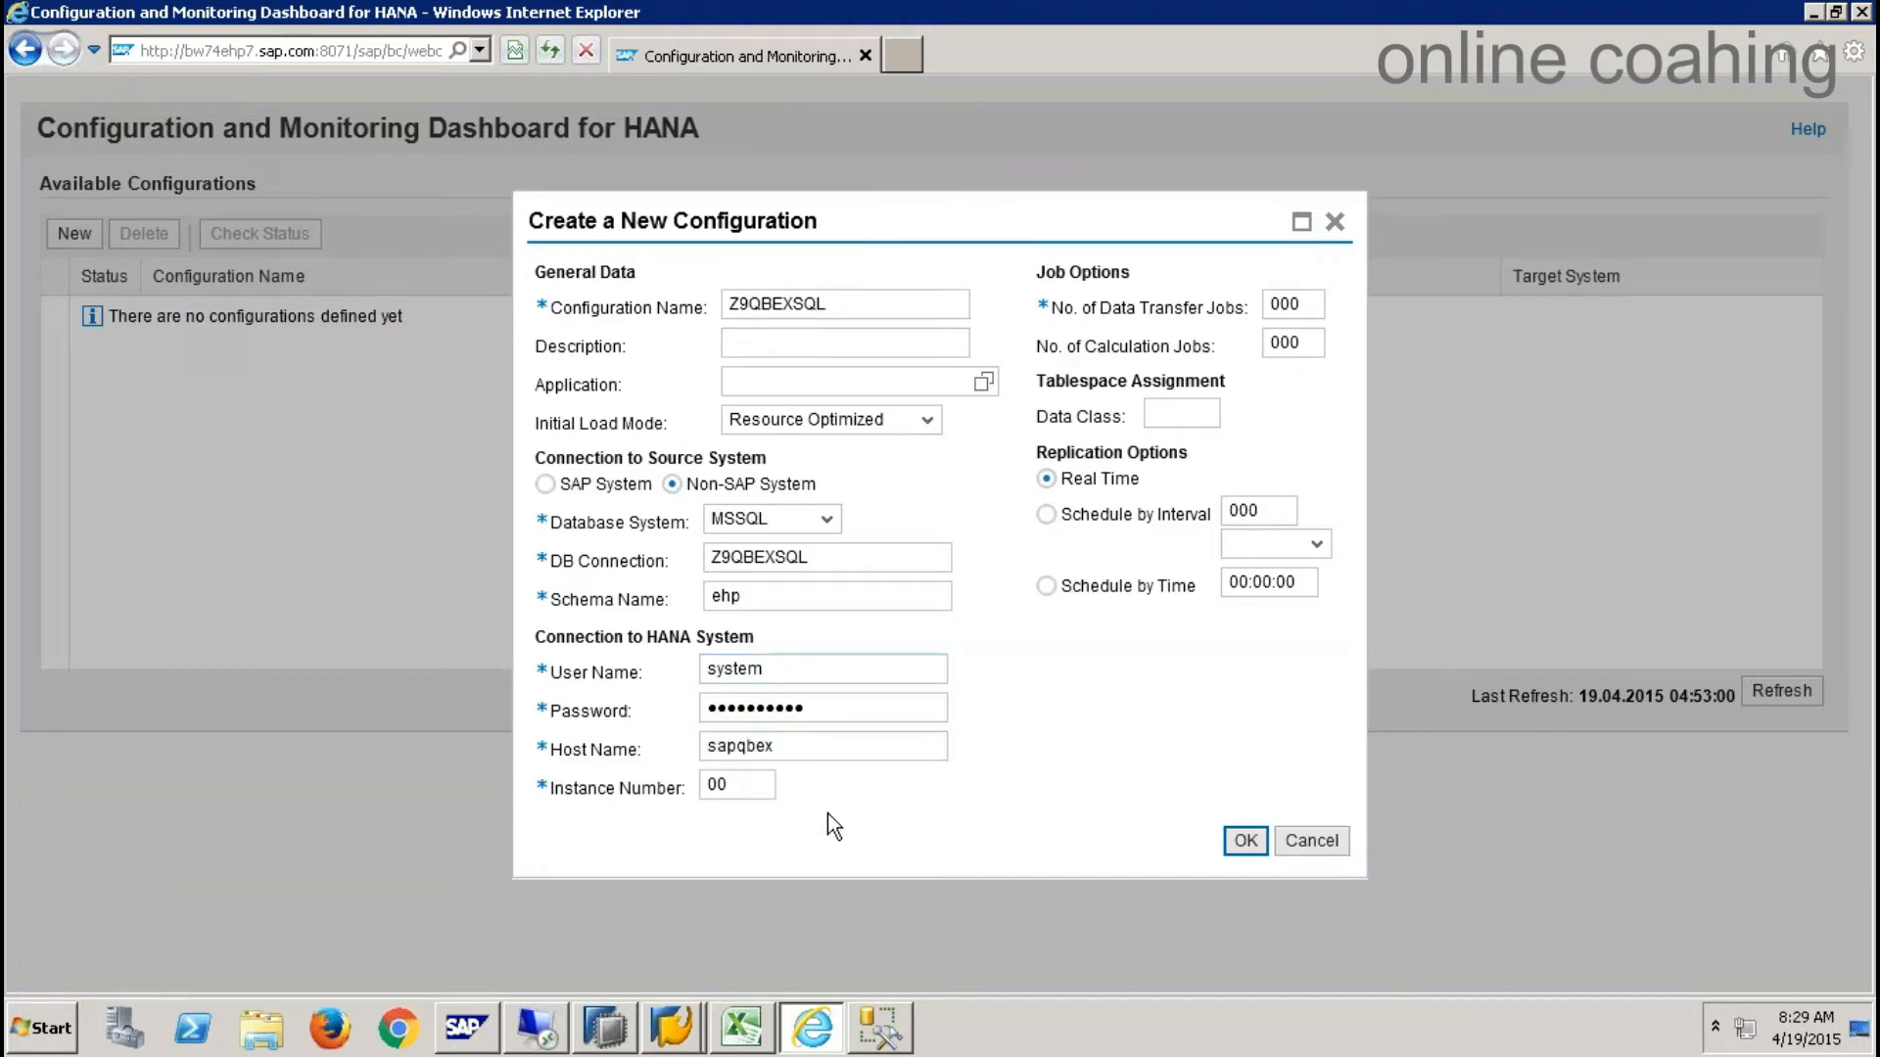
key("BackSpace")
type("1")
- Set 006 data transfer jobs and 003 calculation jobs, and try to create the Z9QBEXSQL configuration
left_click(1302, 304)
key("BackSpace")
type("6")
left_click(1336, 283)
key("BackSpace")
type("3")
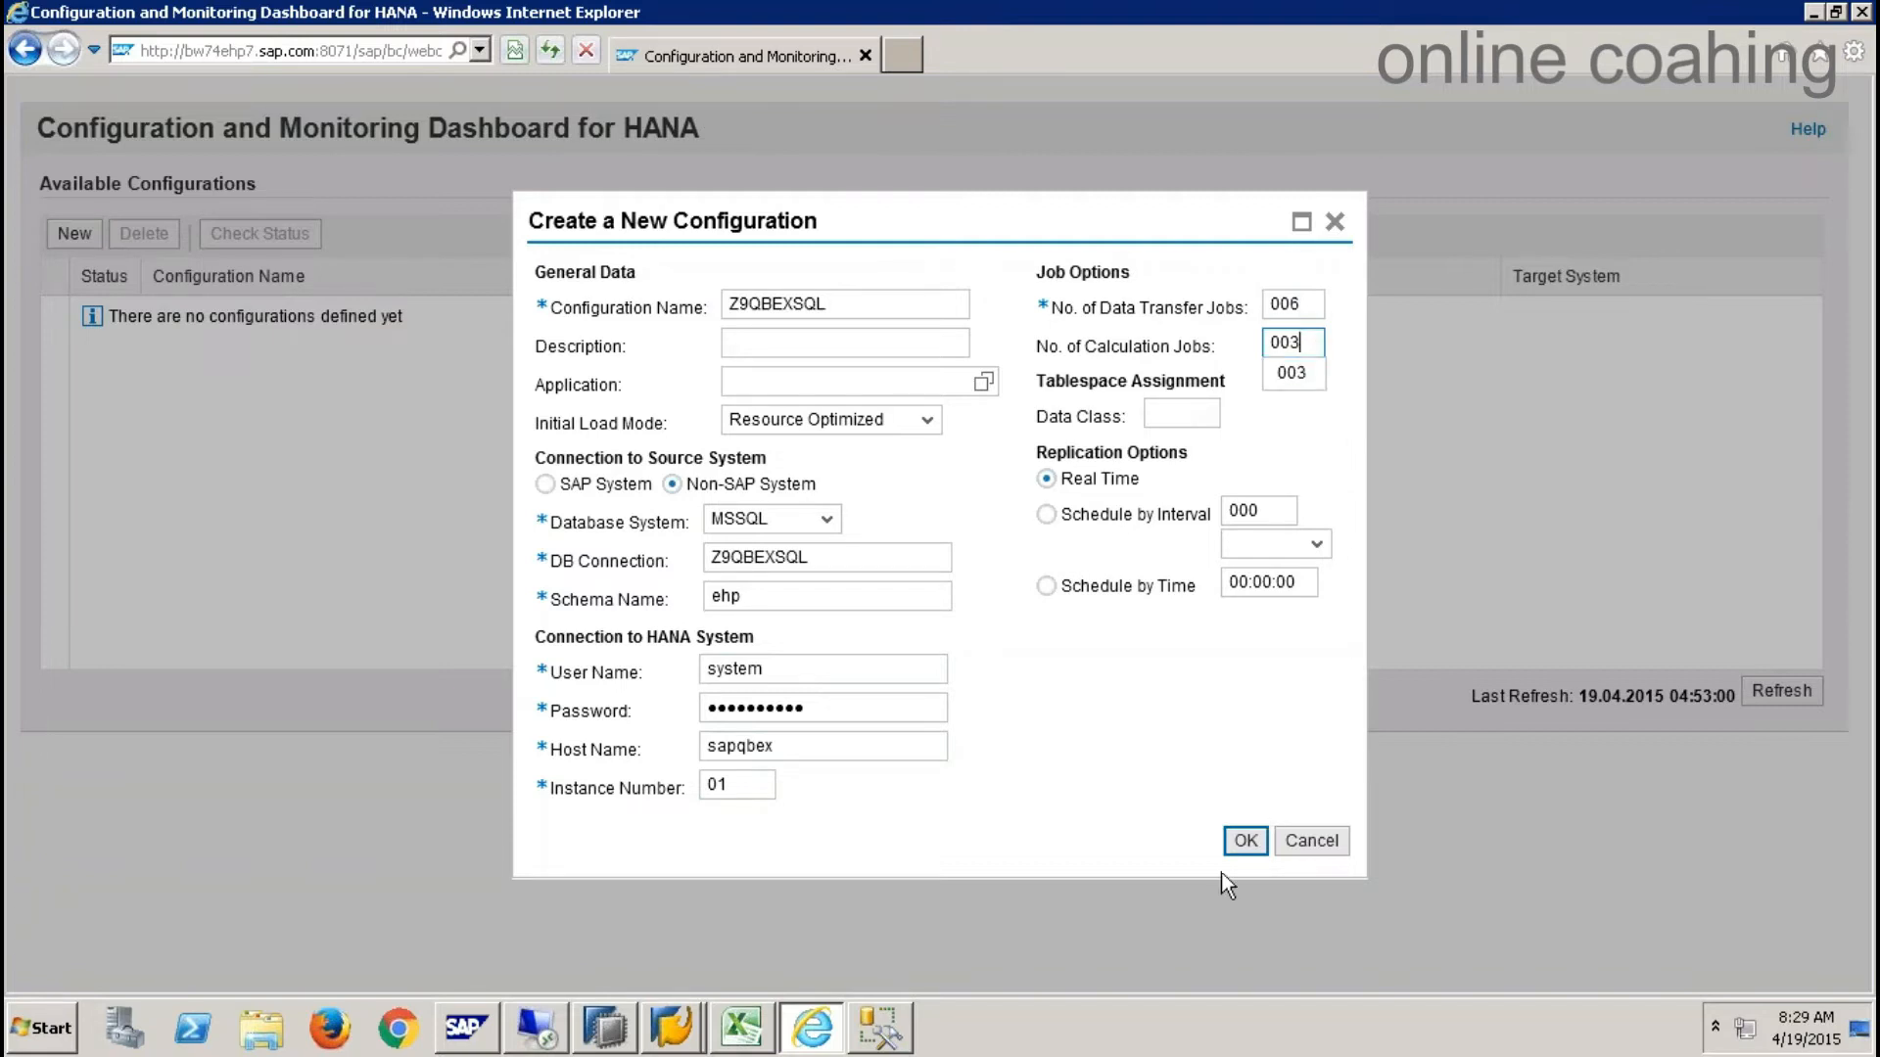
left_click(1245, 840)
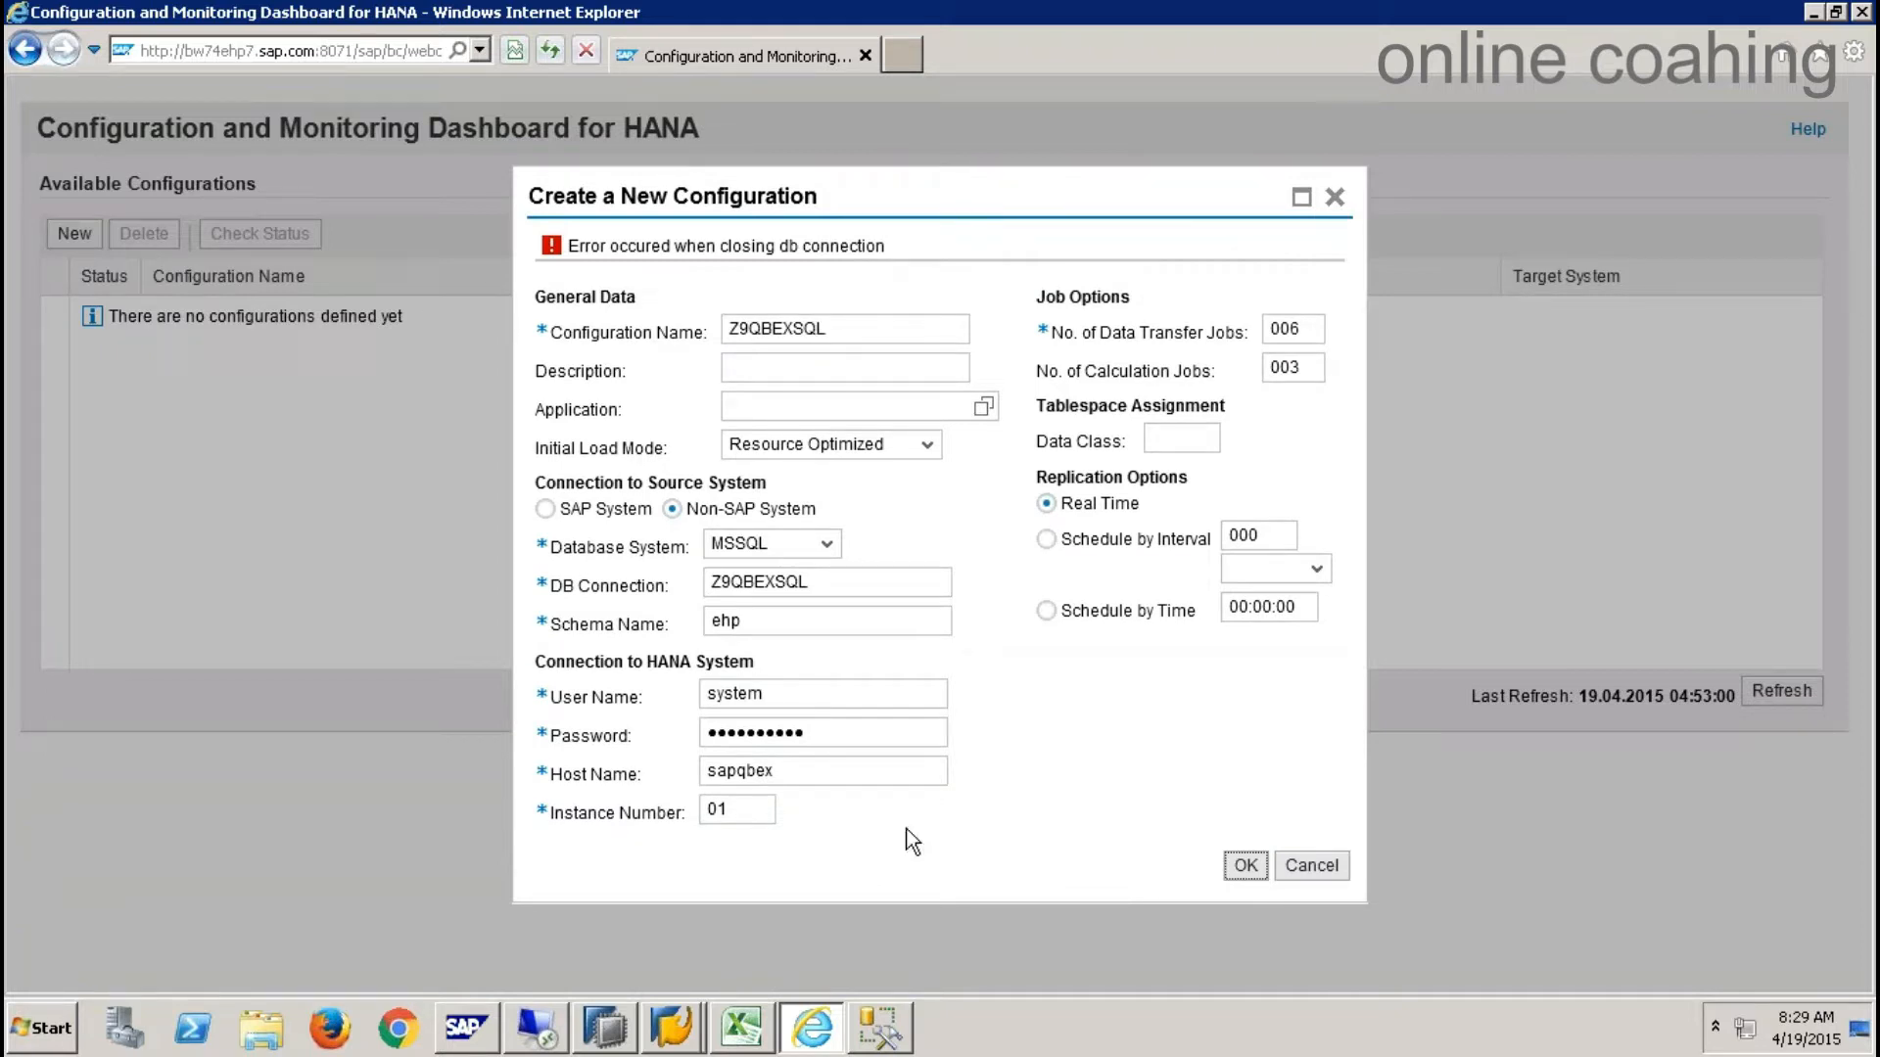
- List and refresh the client 800 lock entries in SAP GUI, and return to the configuration dialog
left_click(692, 1035)
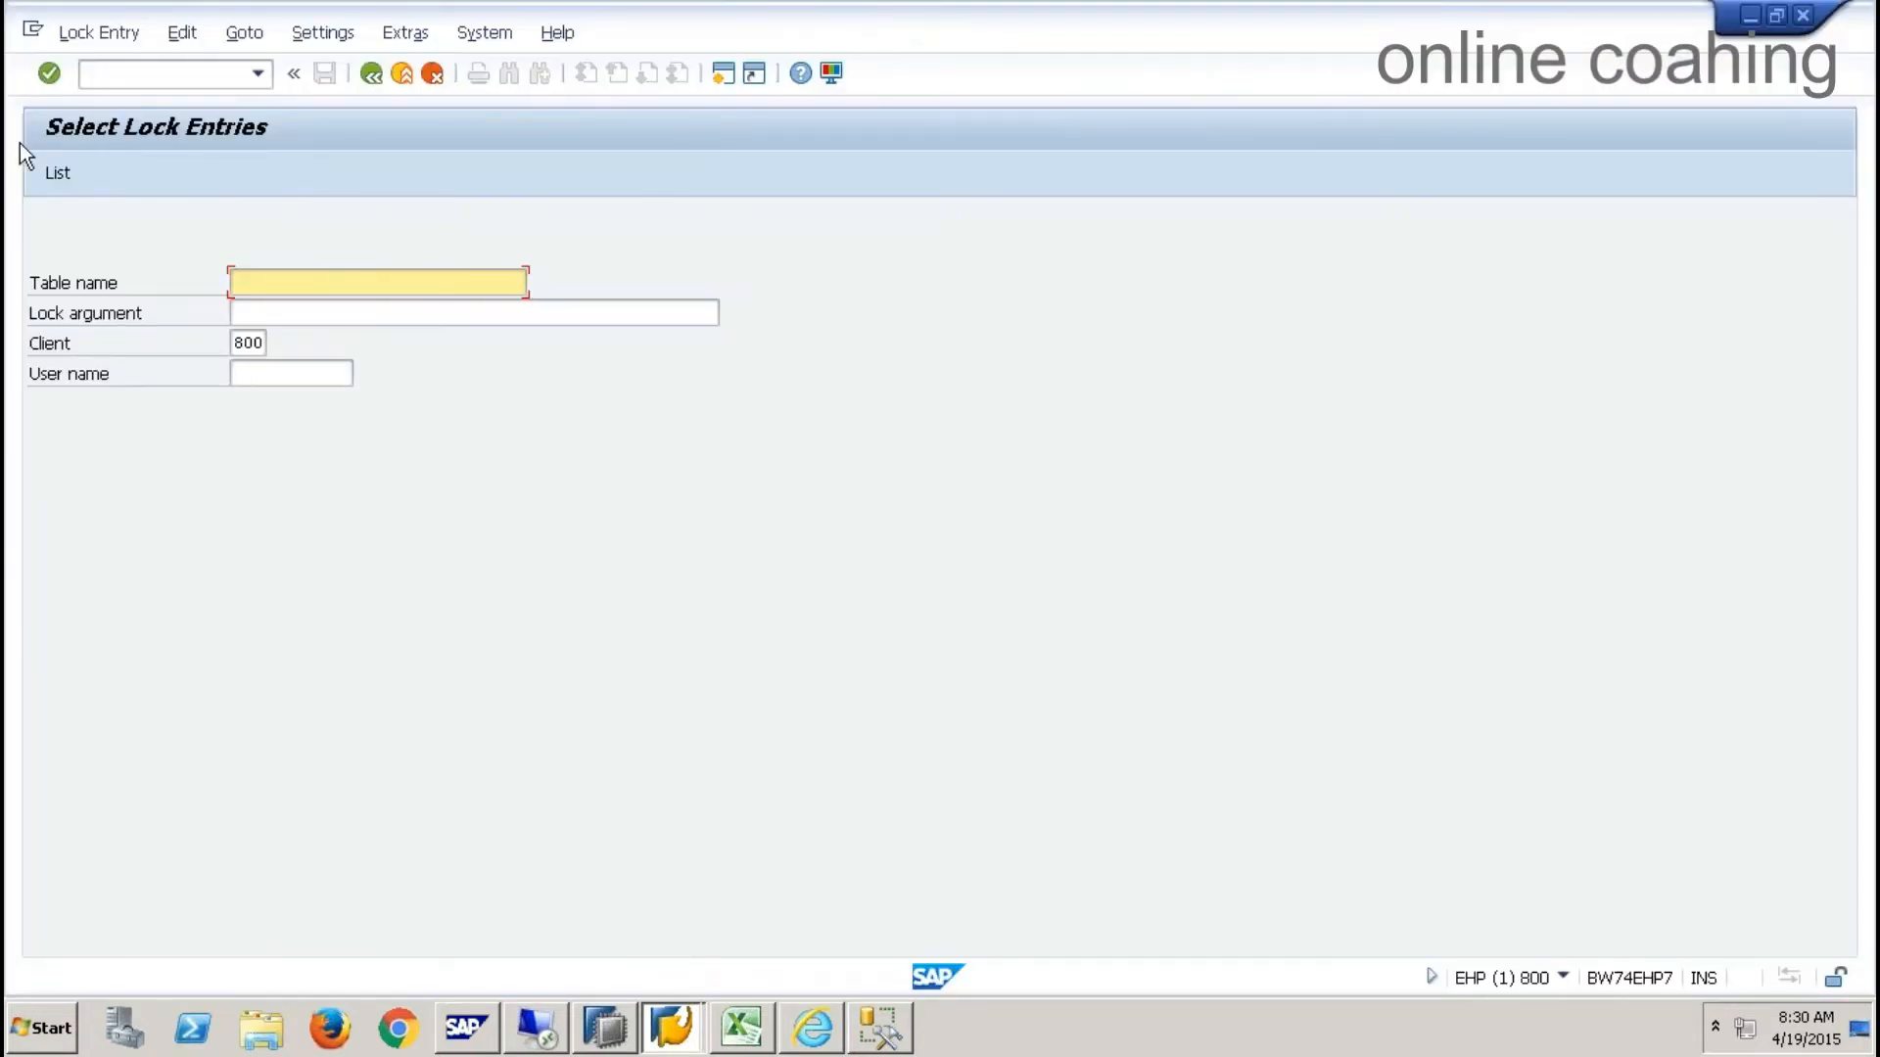
left_click(59, 176)
left_click(102, 183)
key("alt+Tab")
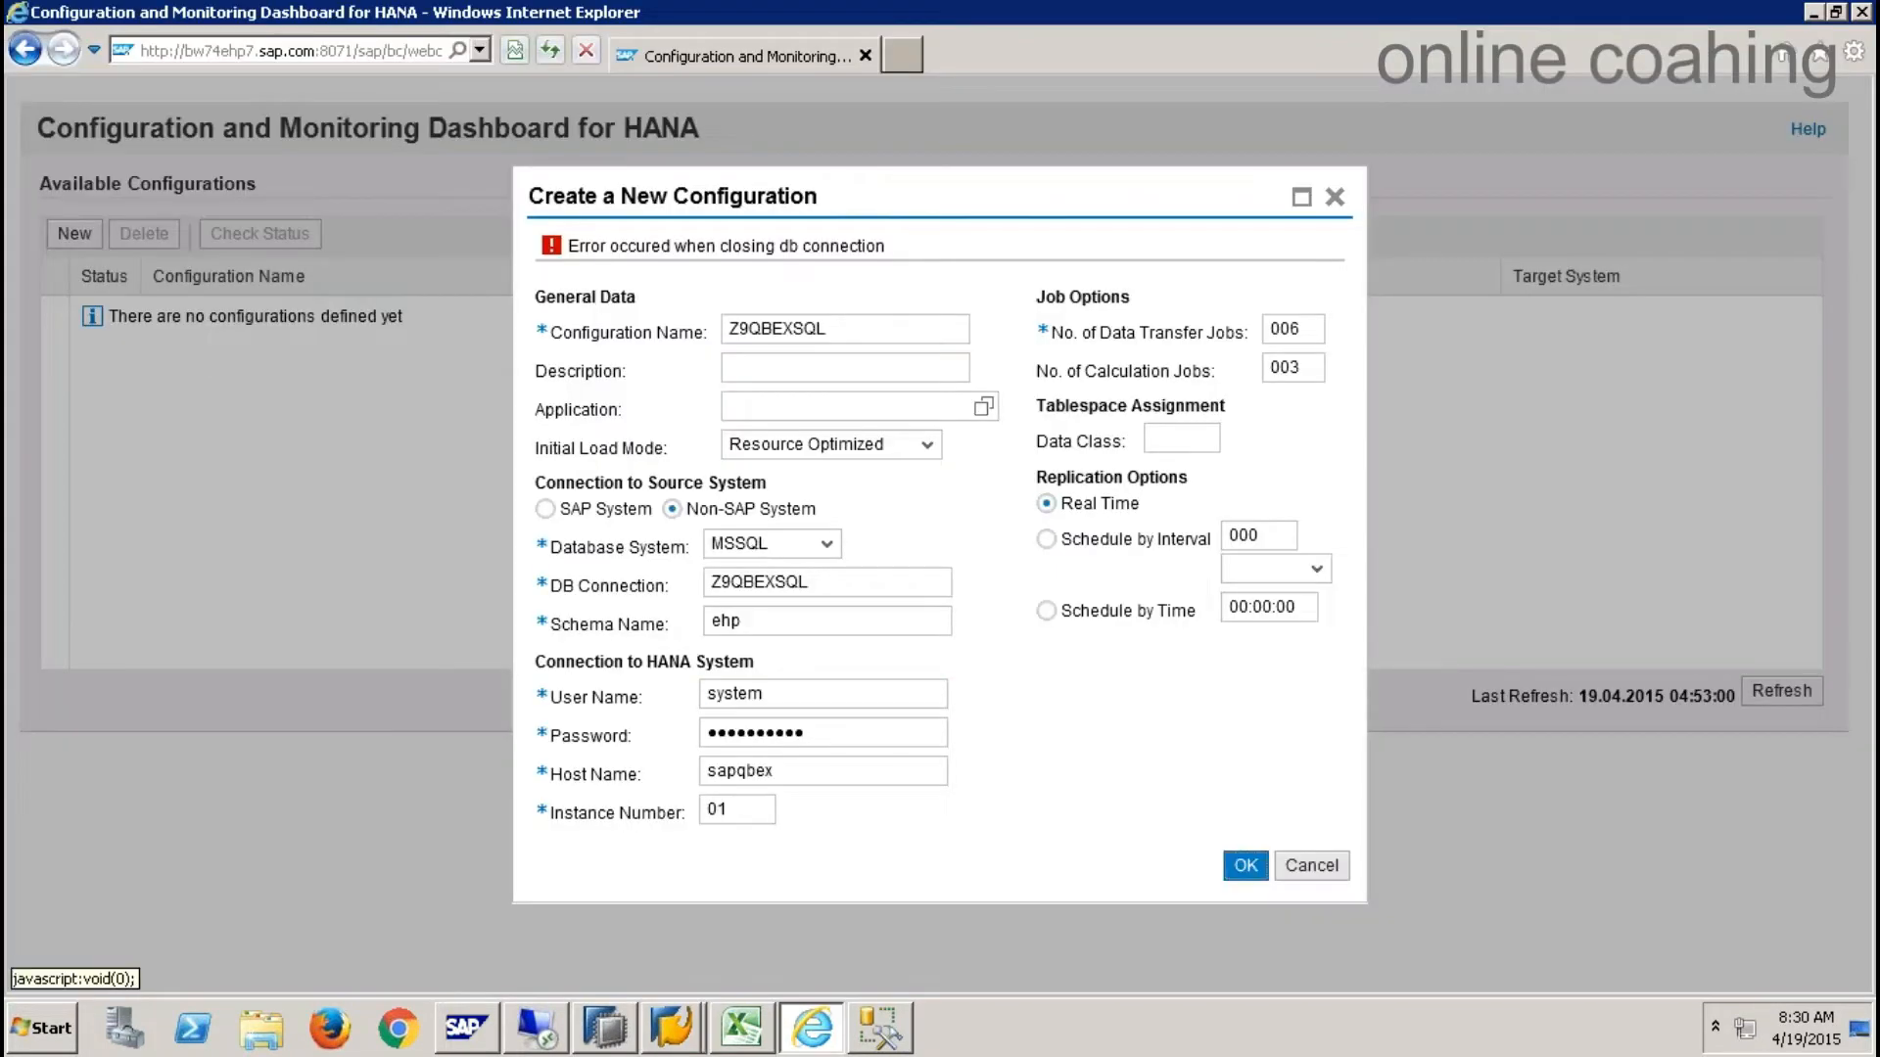
- Cancel the new configuration, close the dashboard browser and reopen the dashboard with transaction LTR, allowing access to its web address
left_click(1312, 870)
left_click(1865, 13)
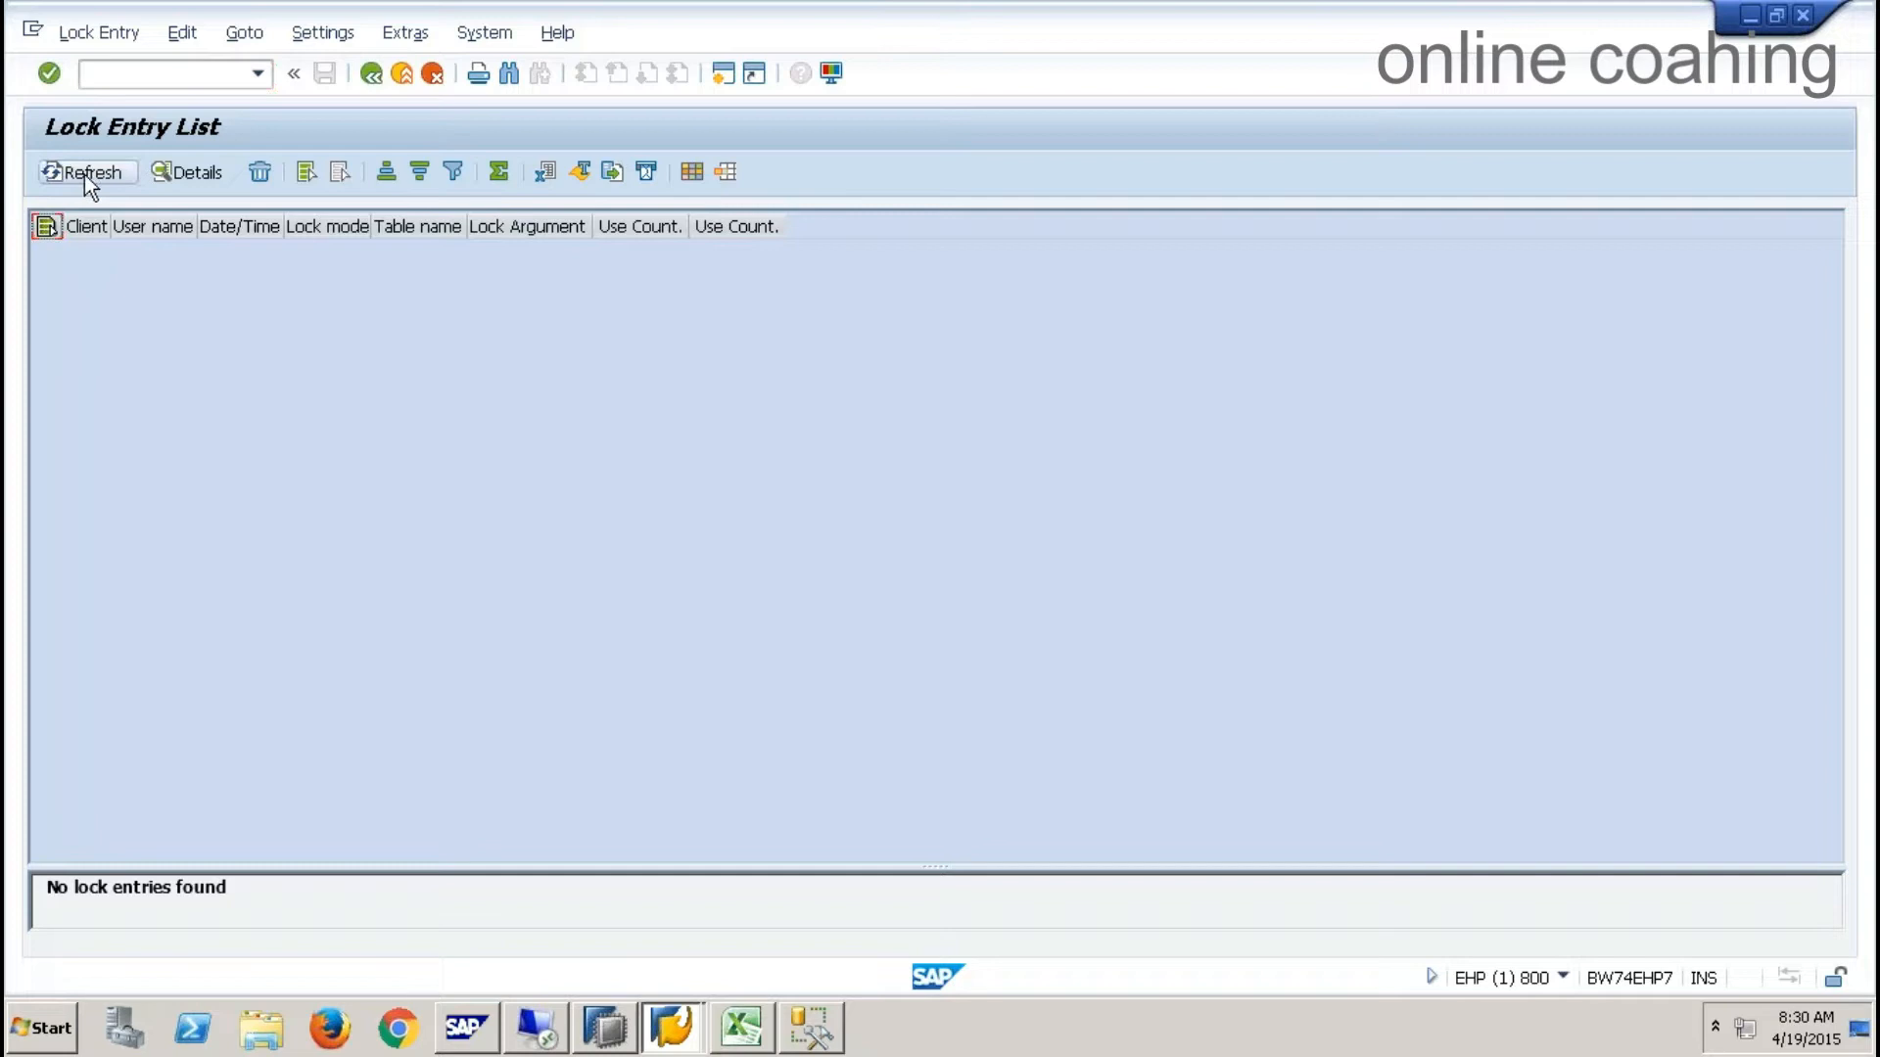
type("/nltr")
key("Return")
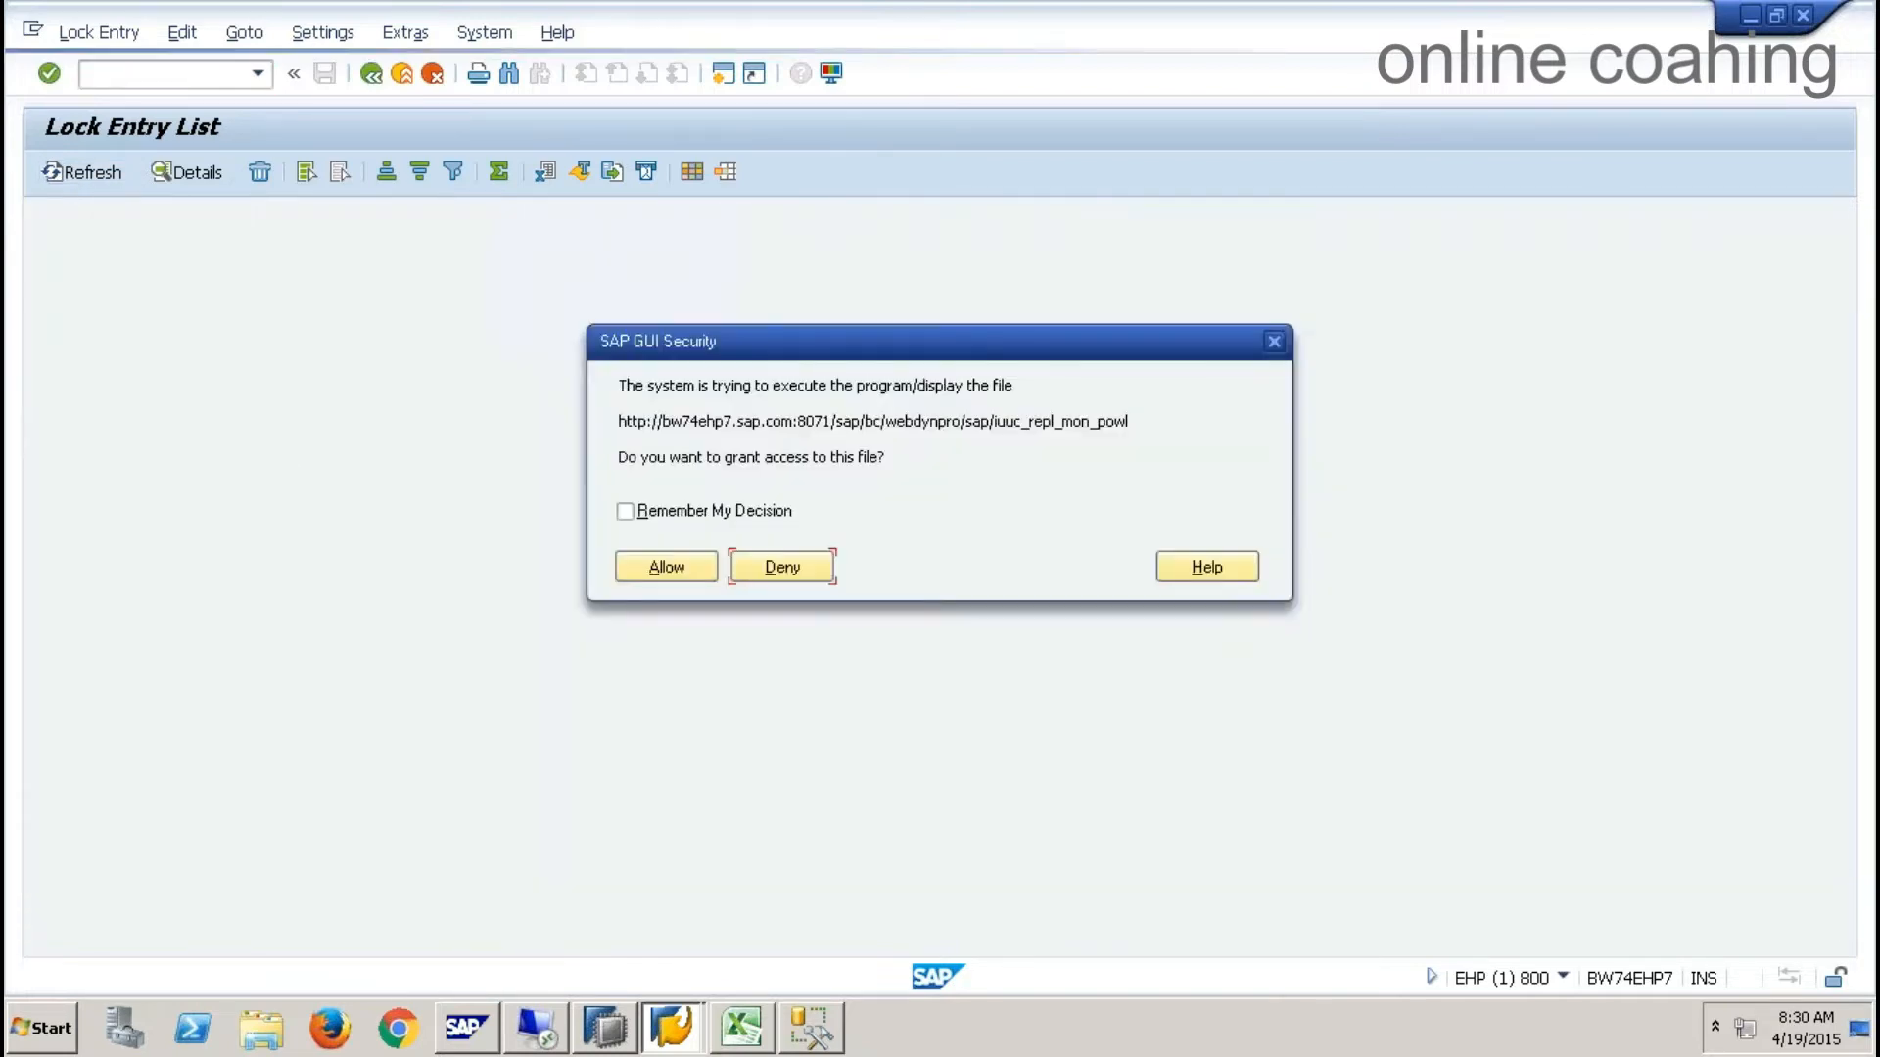
left_click(698, 575)
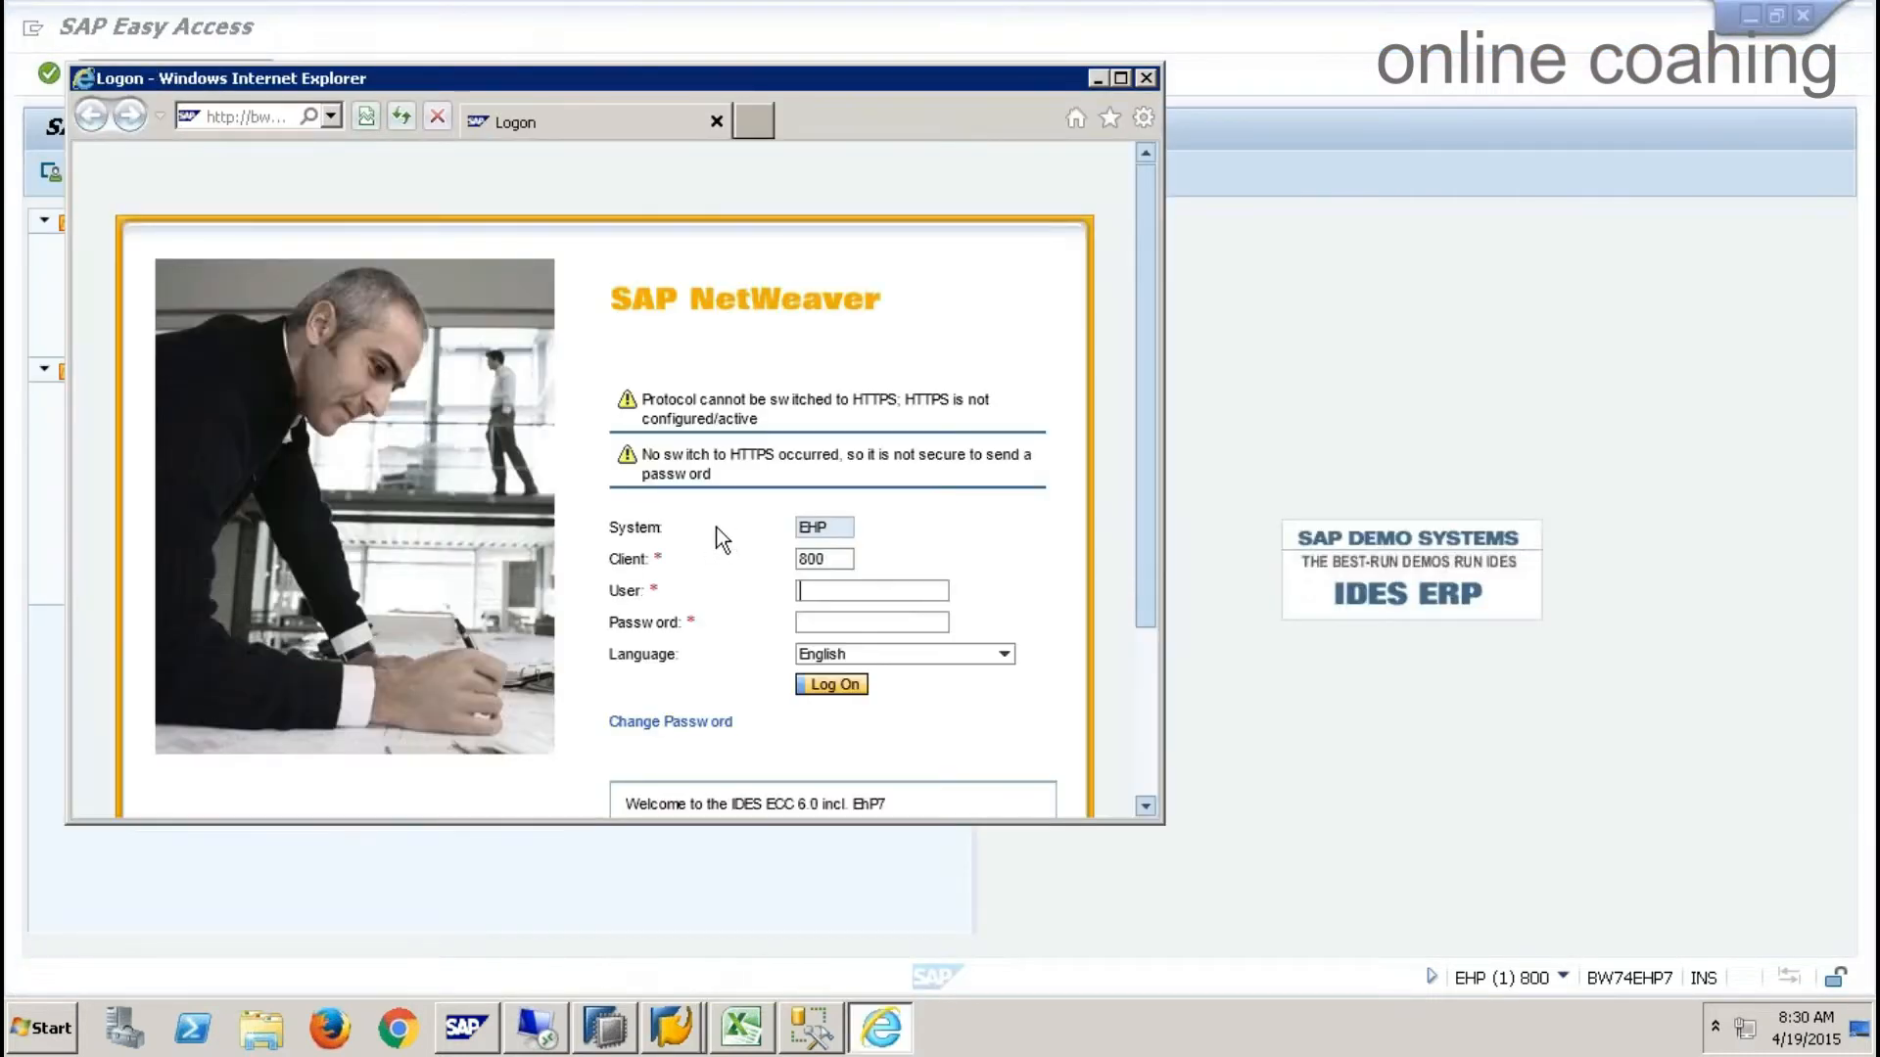
- Log on to client 800 of the EHP system with the user name and password
type("qbex")
key("Tab")
type("•••••••")
key("Return")
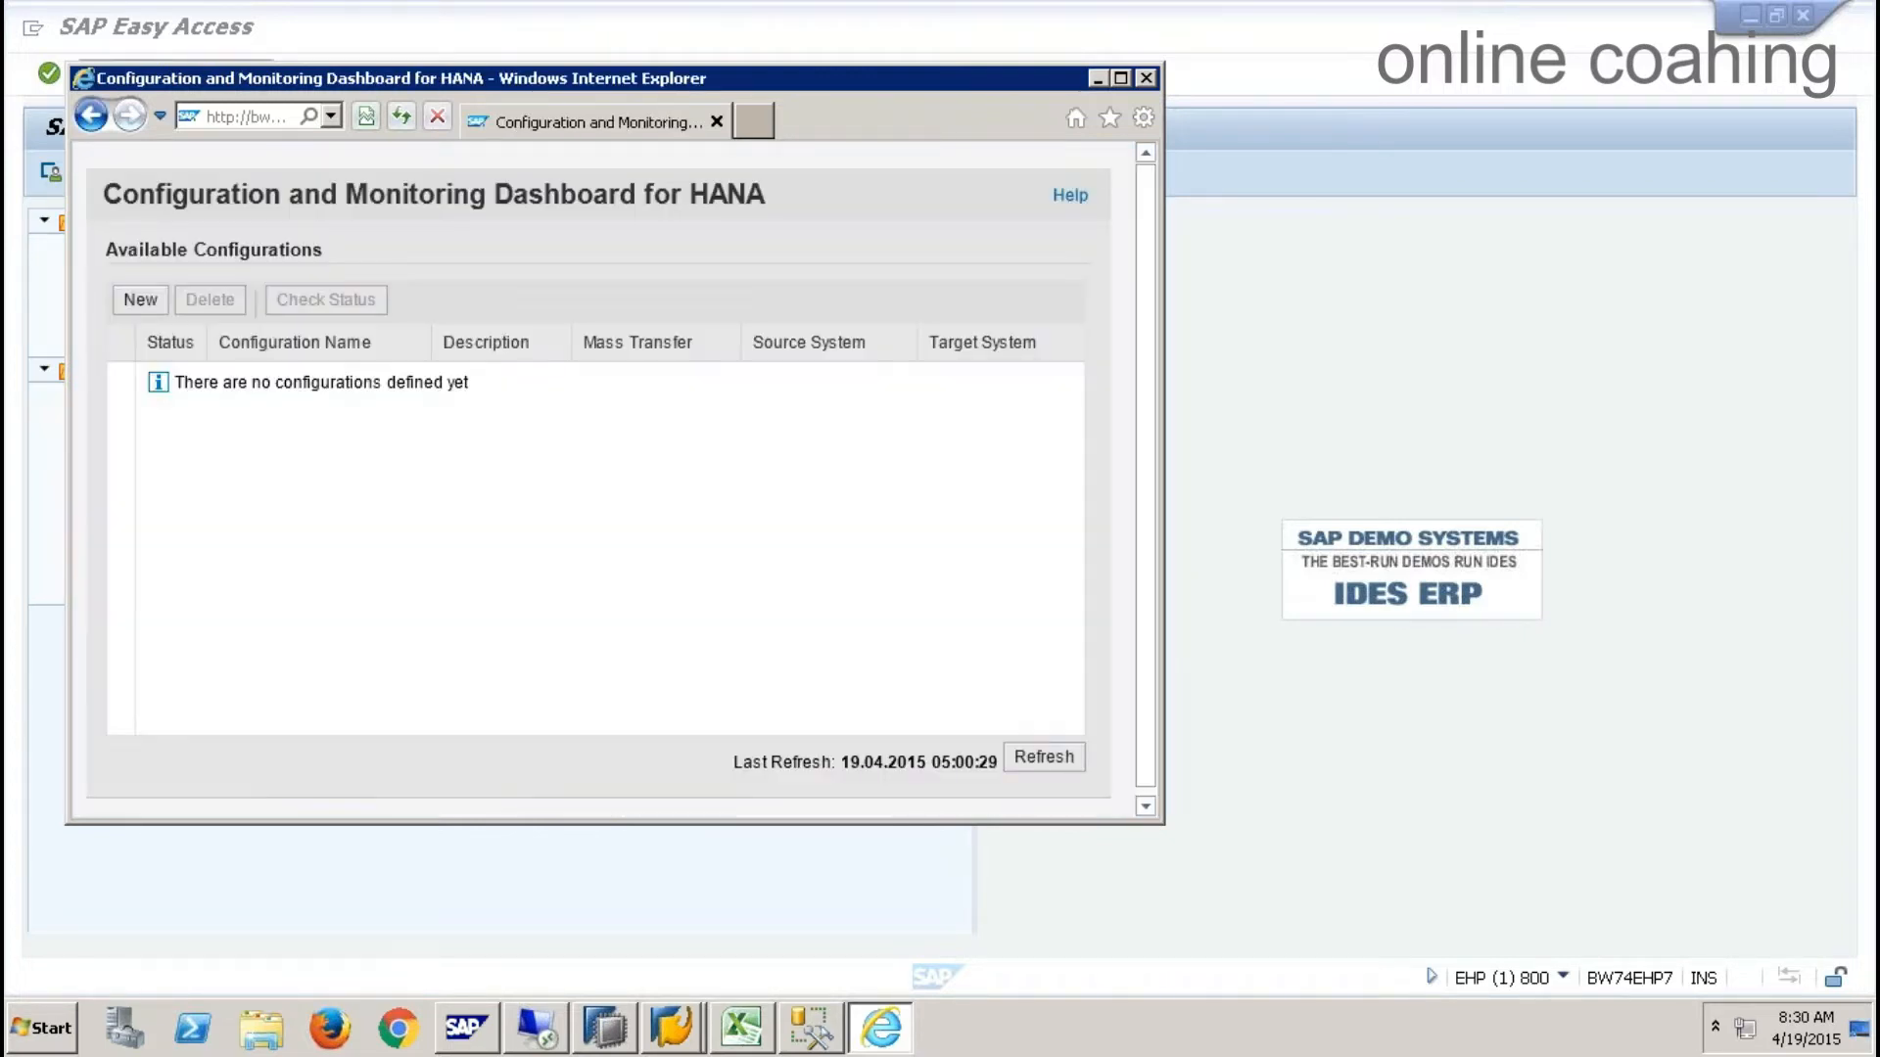
- Start a new configuration and set both its name and description to Y9QBEXSQL
left_click(140, 300)
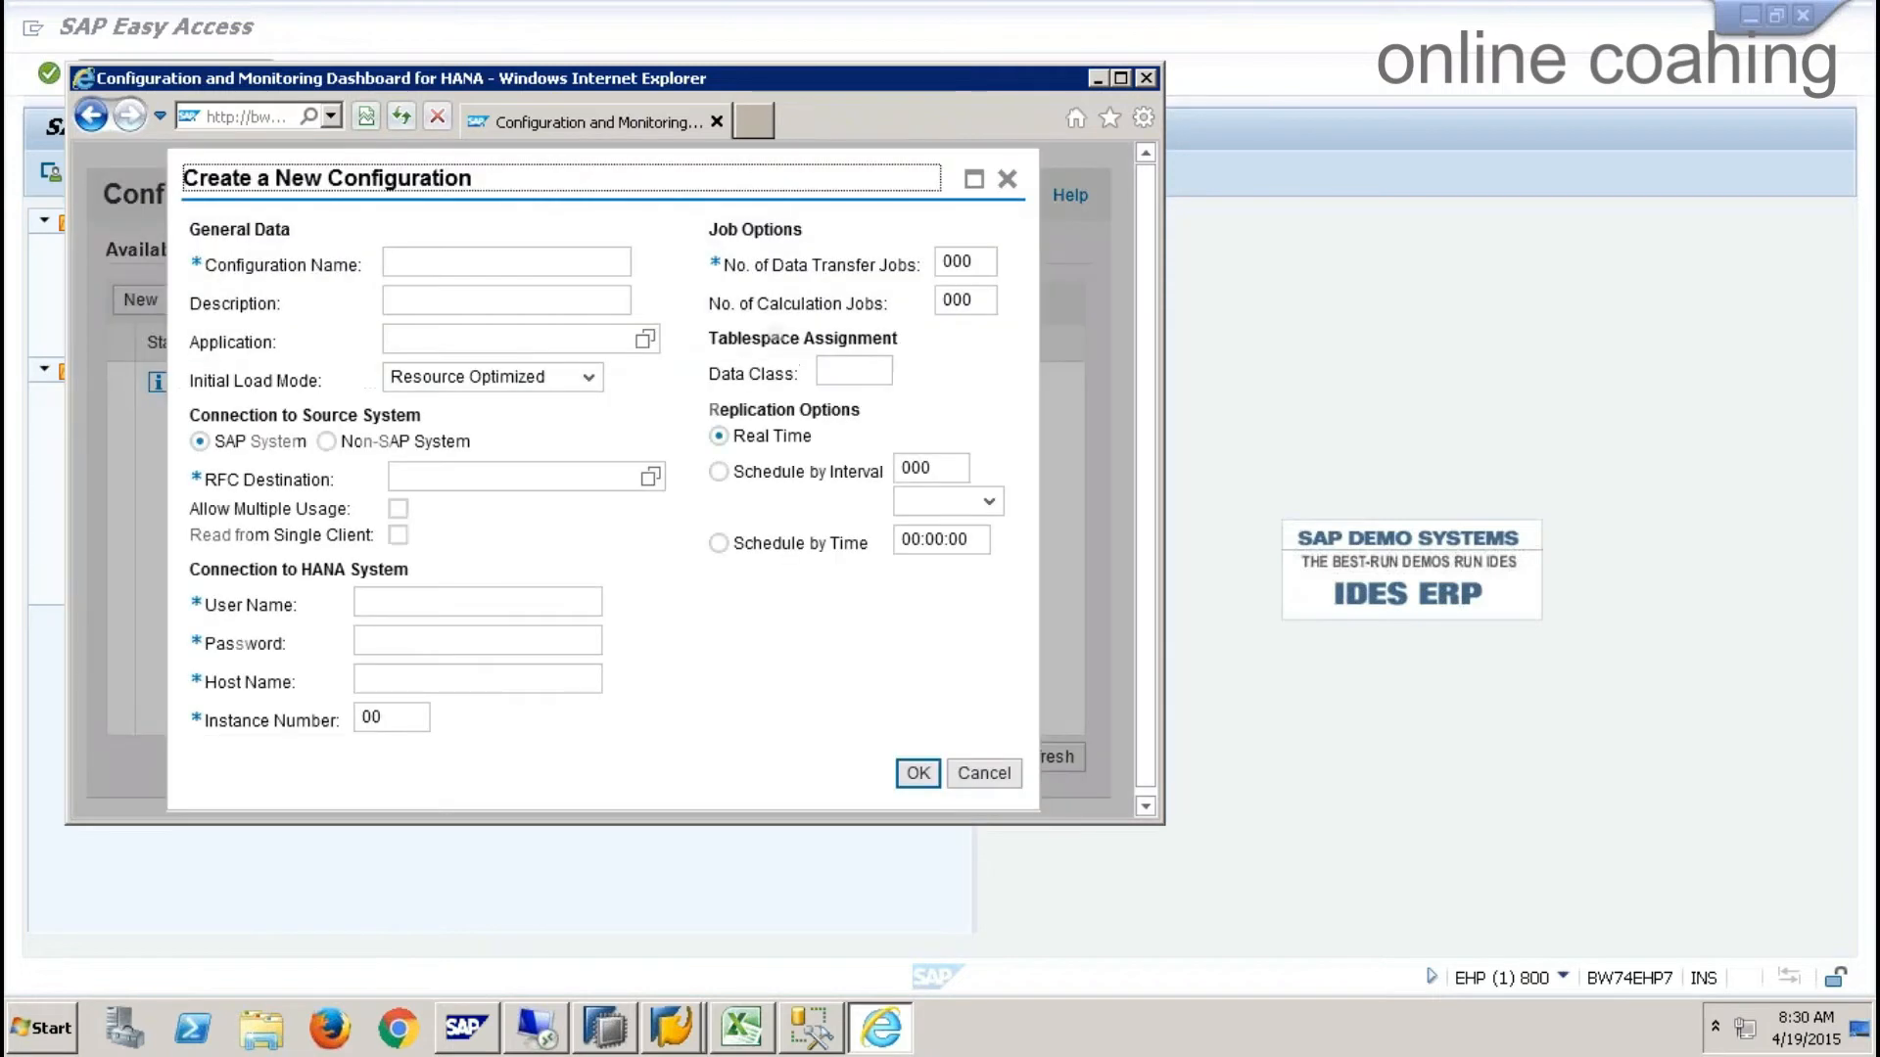
left_click(508, 259)
type("Z9QBEXSQL")
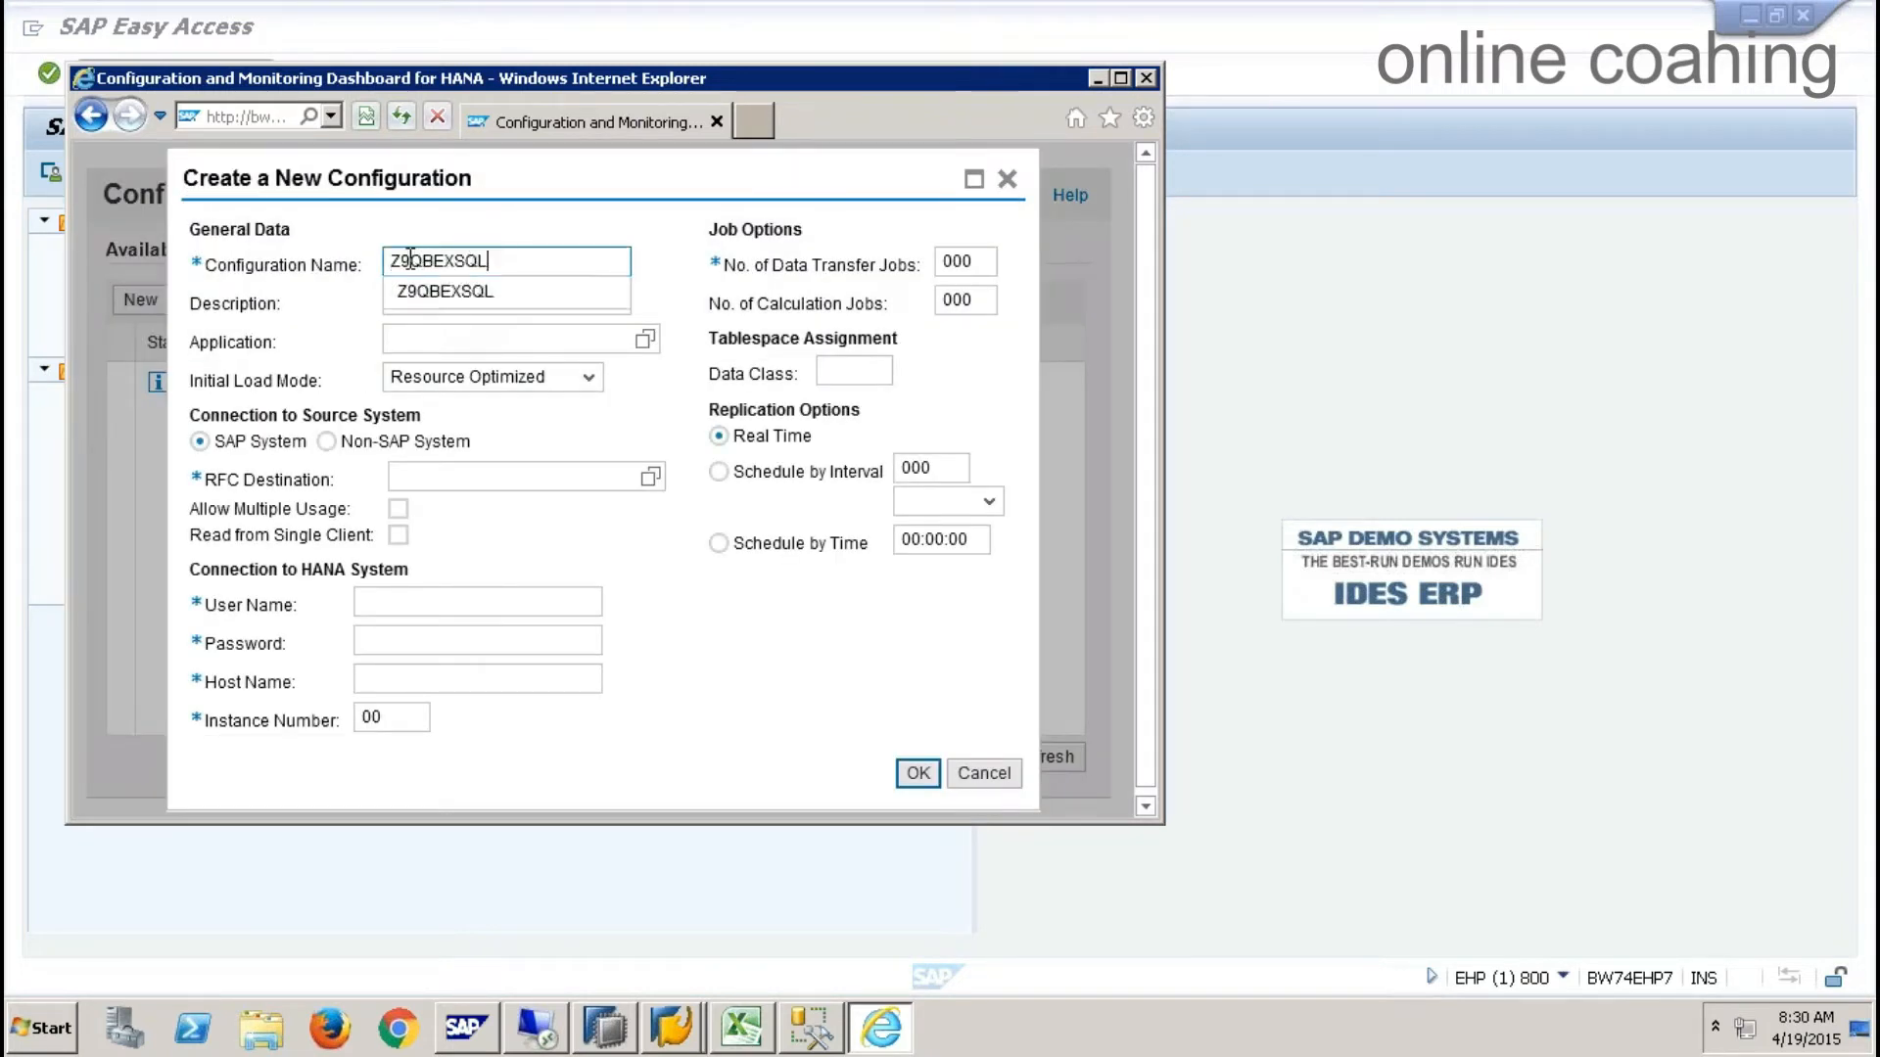
key("Left")
key("BackSpace")
type("y")
key("BackSpace")
type("T")
key("BackSpace")
type("Y")
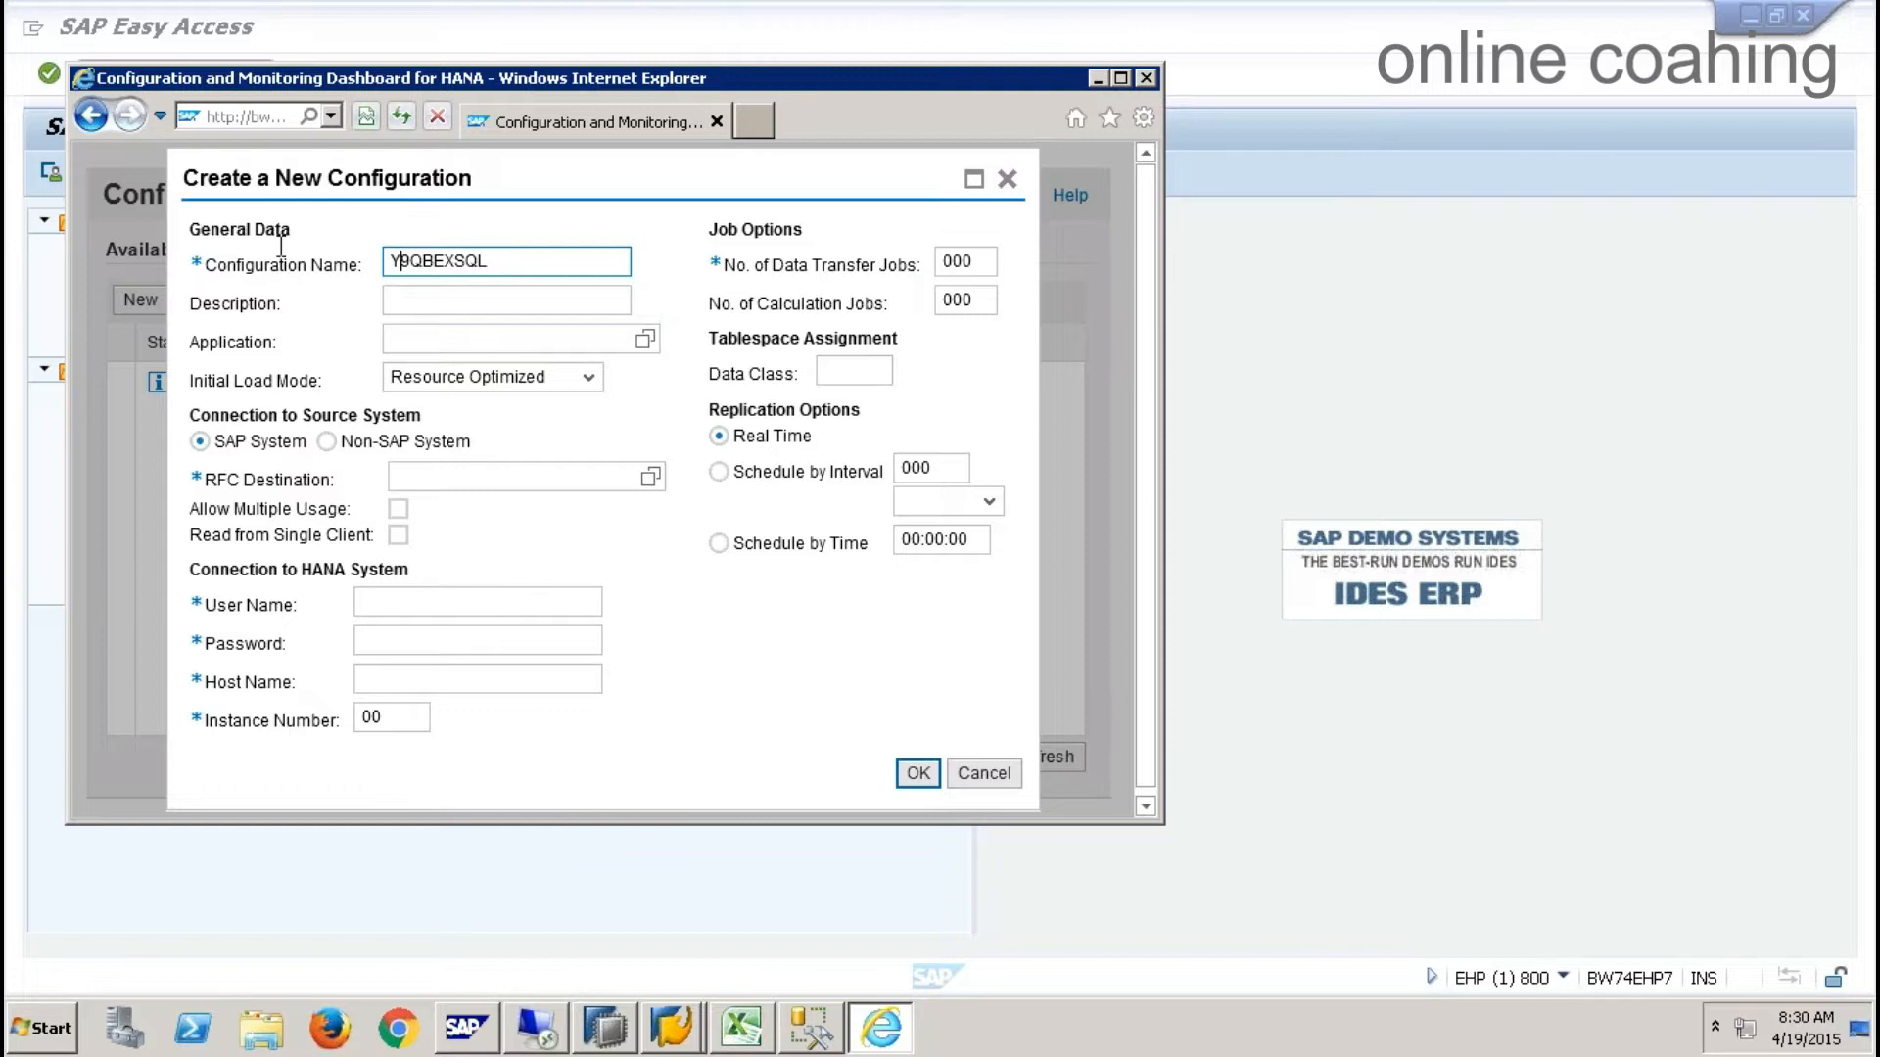
left_click(443, 298)
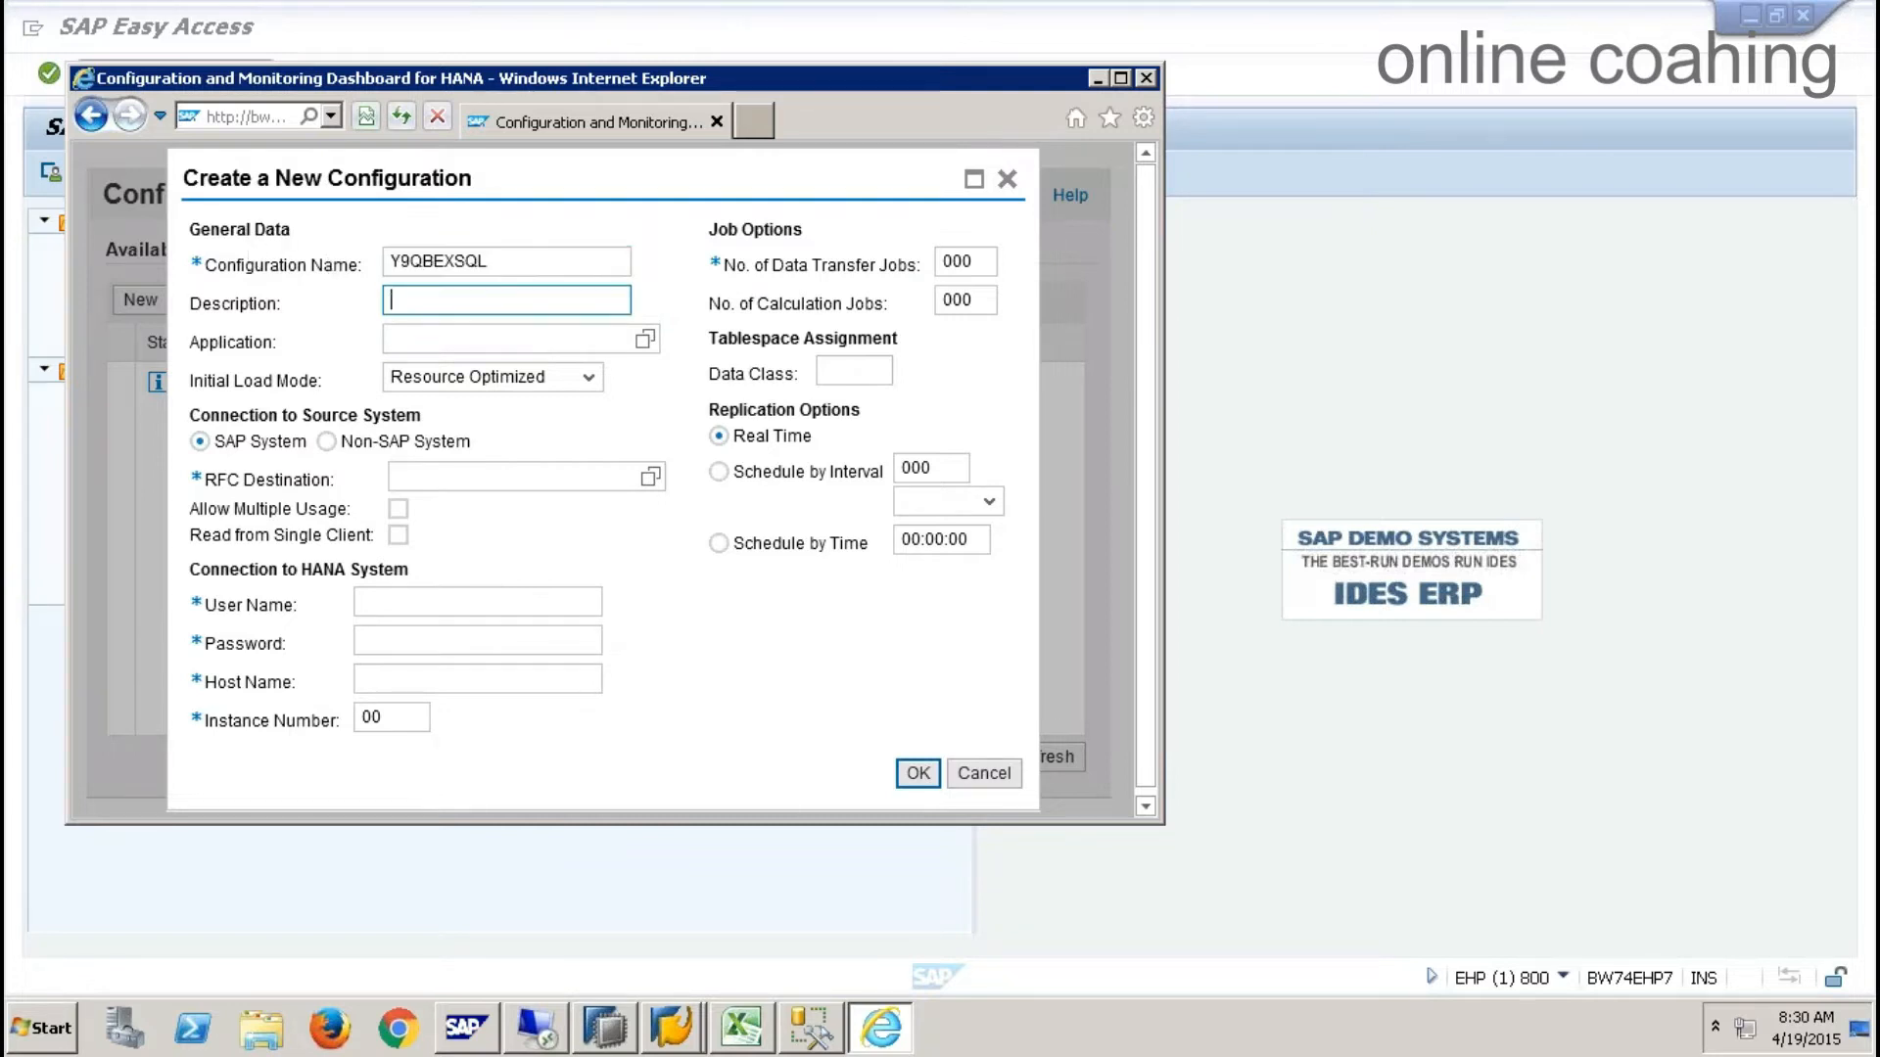
type("Y9QBEXSQL")
- Define the source as a non-SAP MSSQL system with DB connection Z9QBEXSQL and schema name ehp
left_click(326, 441)
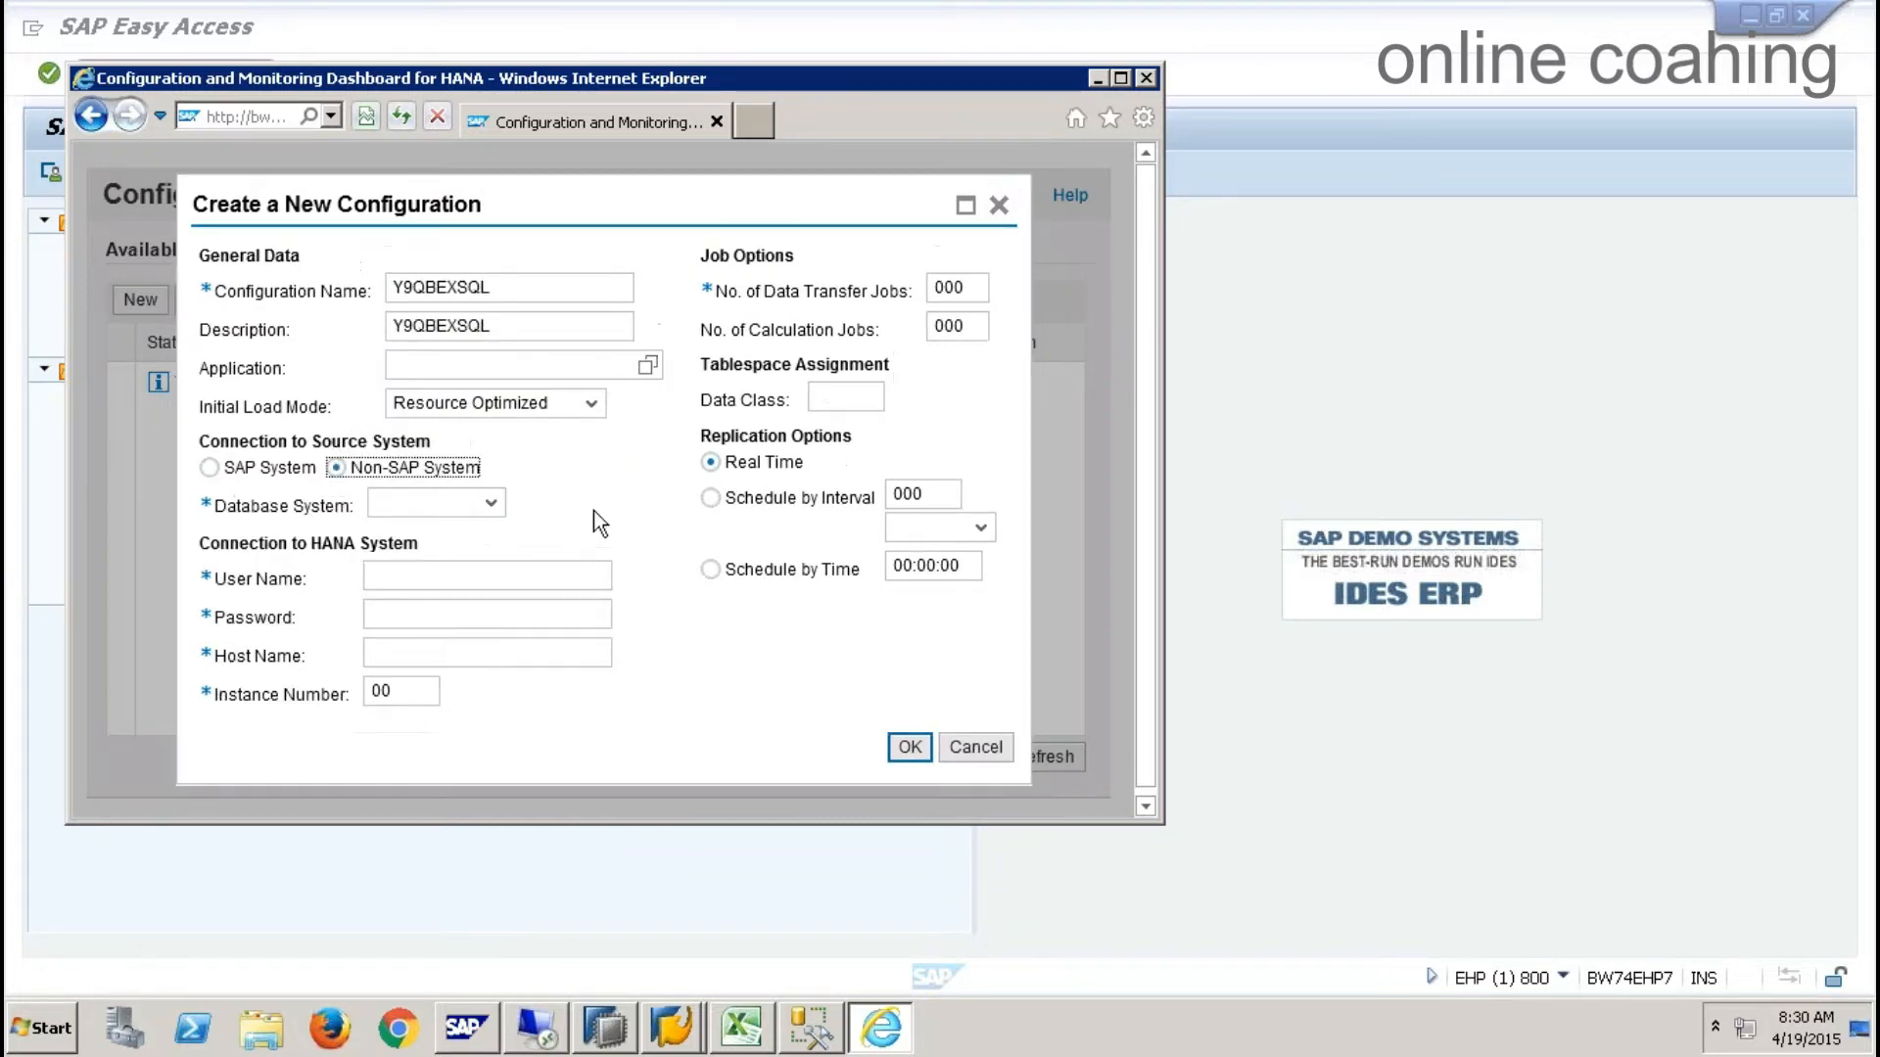
left_click(490, 502)
left_click(438, 626)
left_click(432, 509)
type("Y9QBEXSQL")
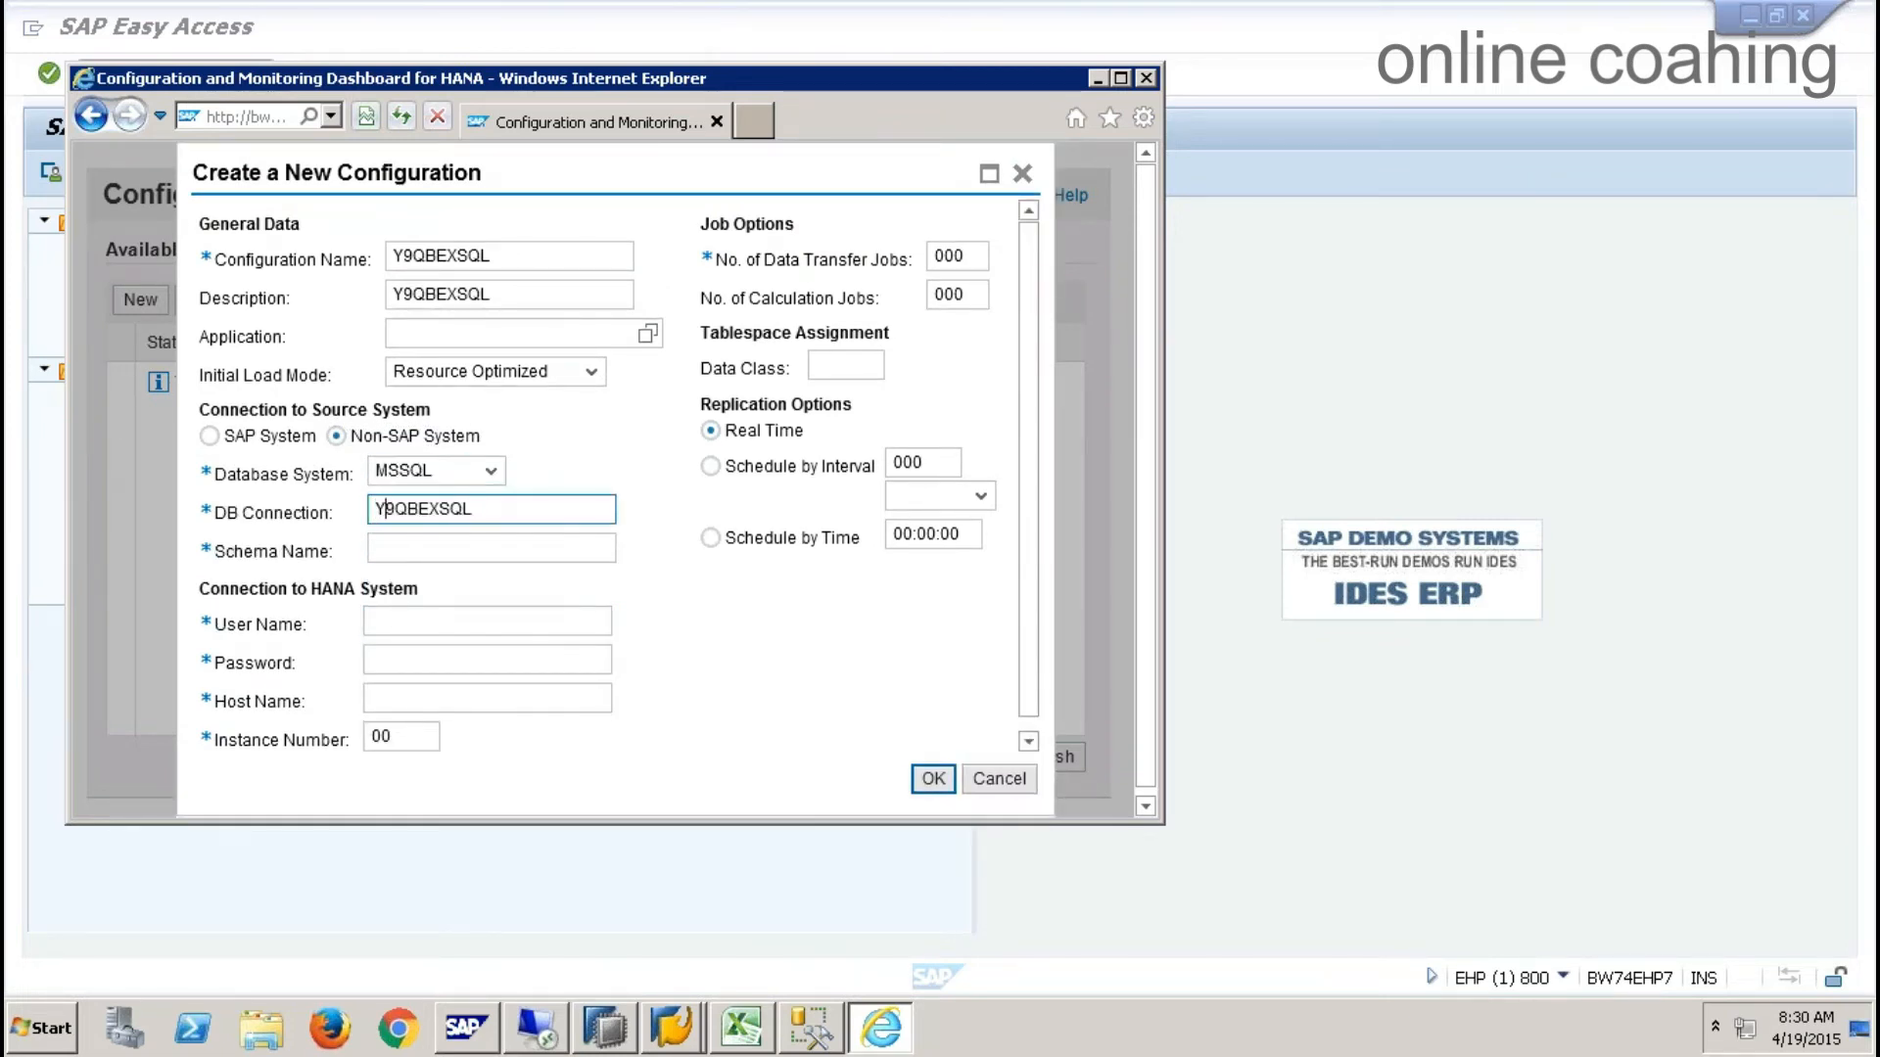
key("BackSpace")
type("Z")
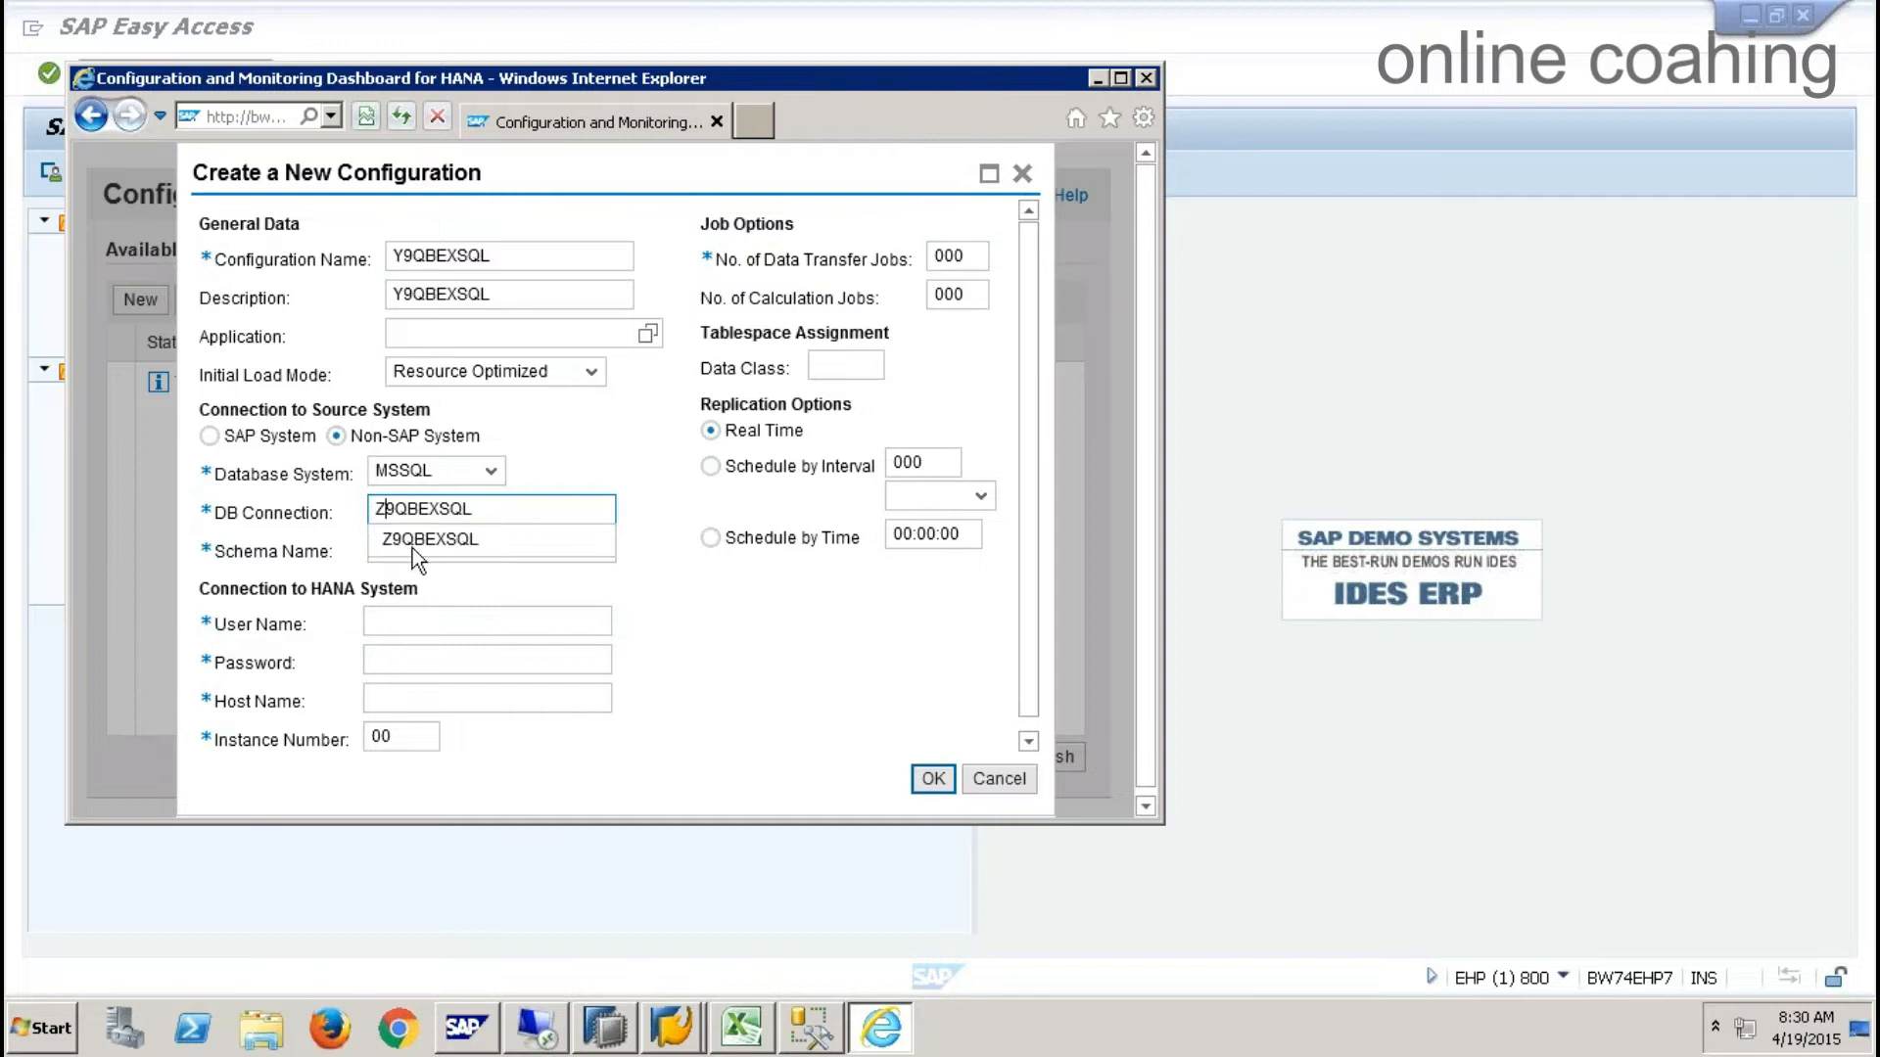
left_click(497, 554)
type("ehp")
left_click(472, 581)
- Enter the HANA connection details: user system, the account password, host sapqbex and instance number 01
left_click(432, 622)
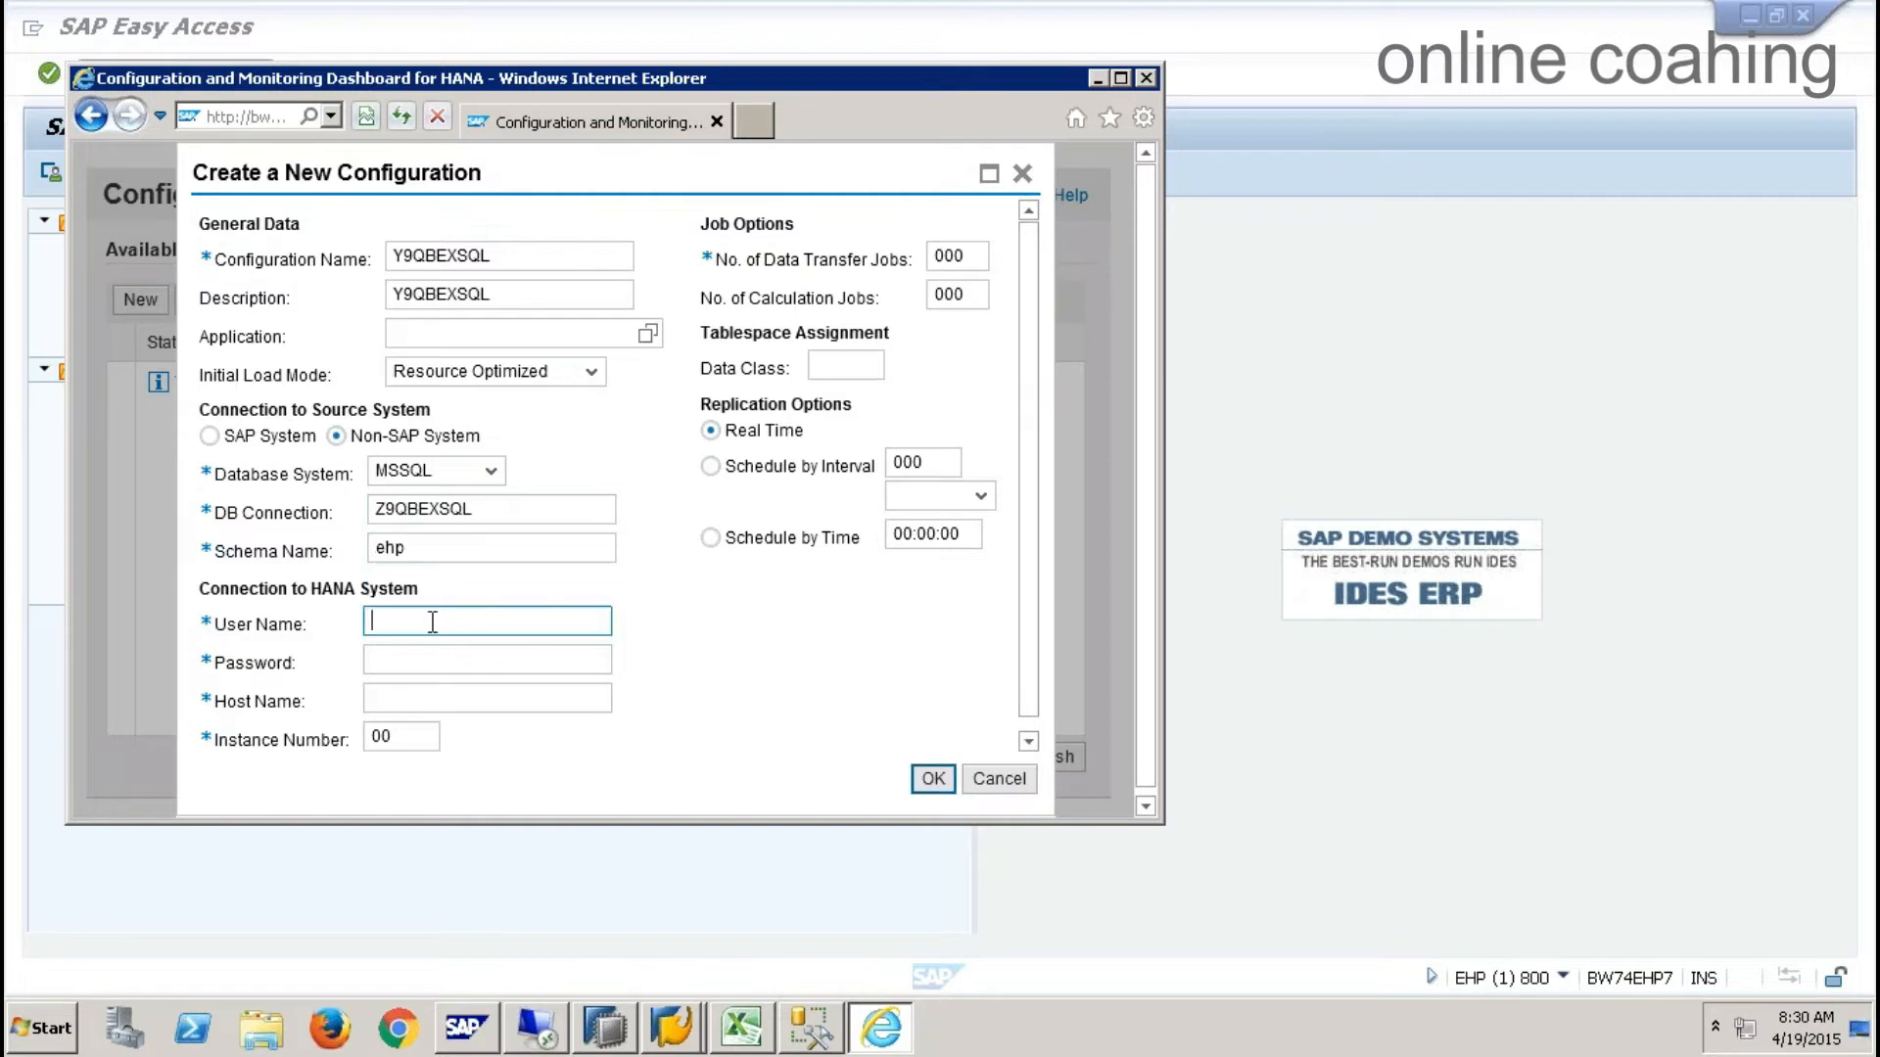
type("system")
key("Tab")
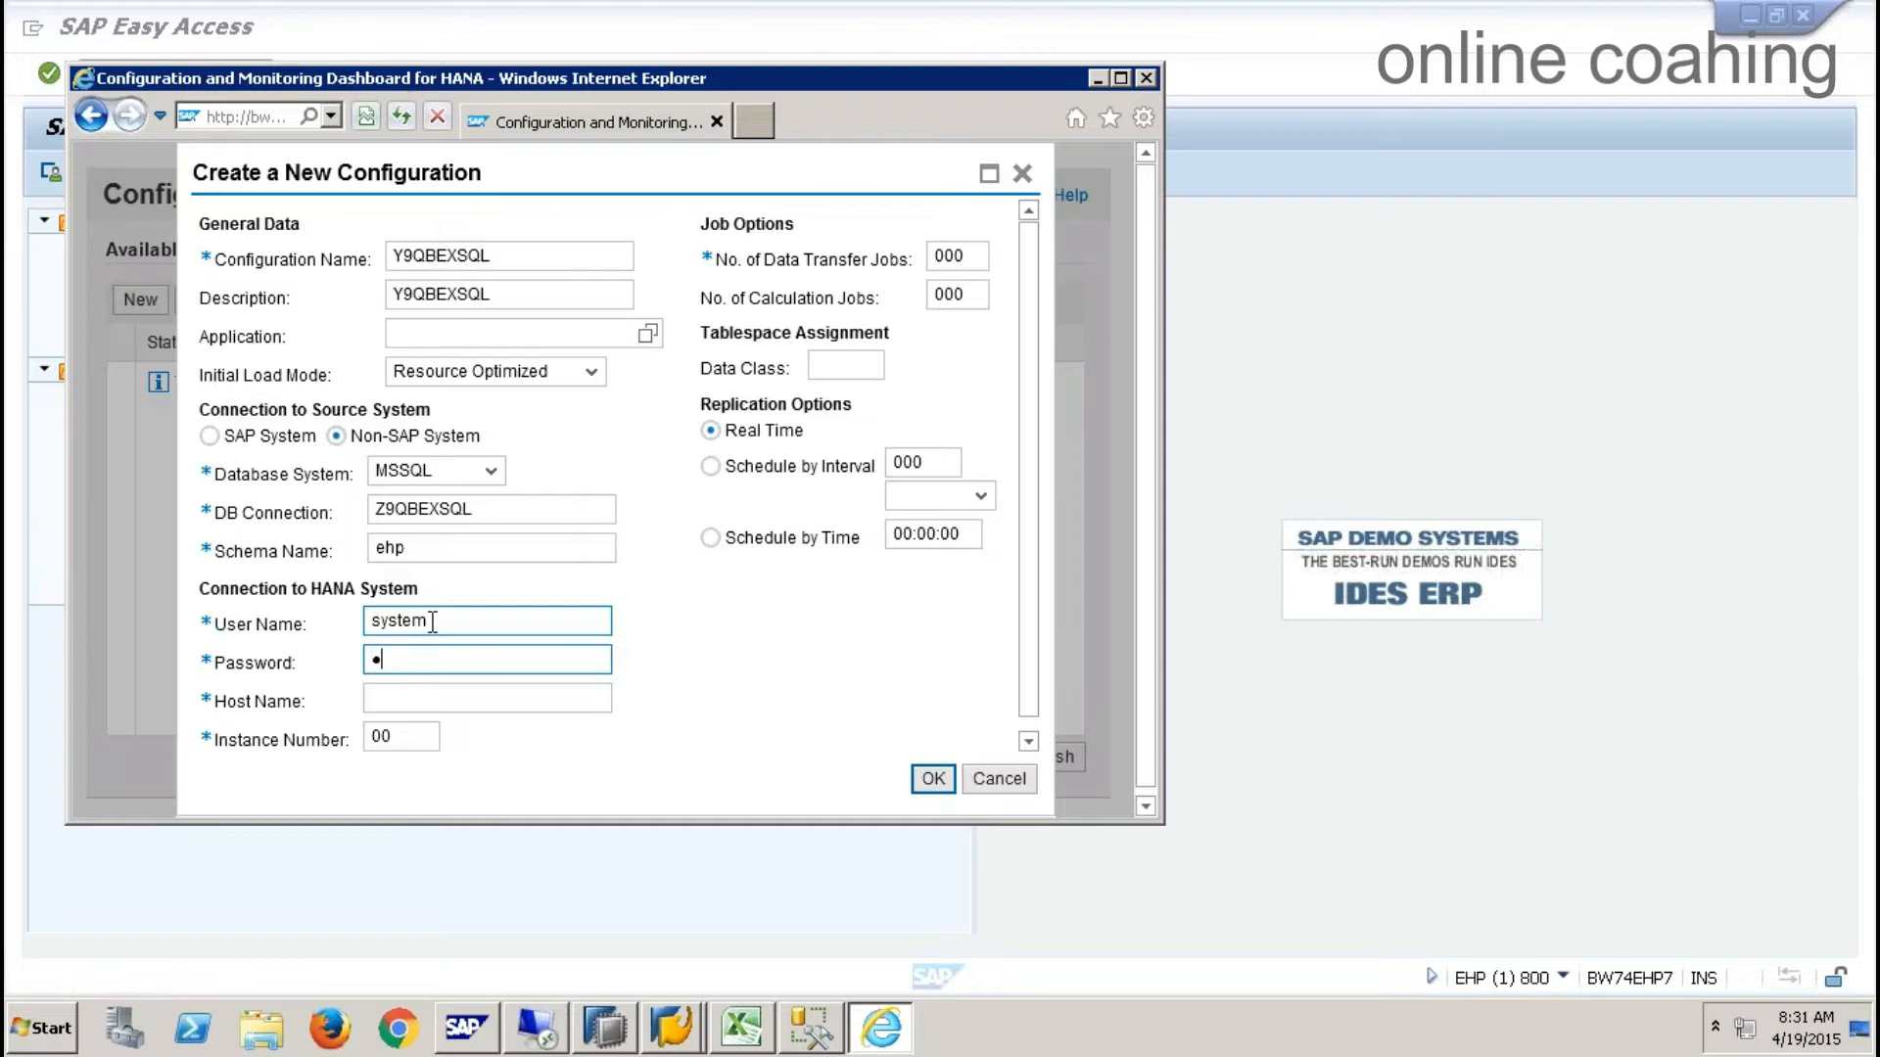
type("••••••")
key("Tab")
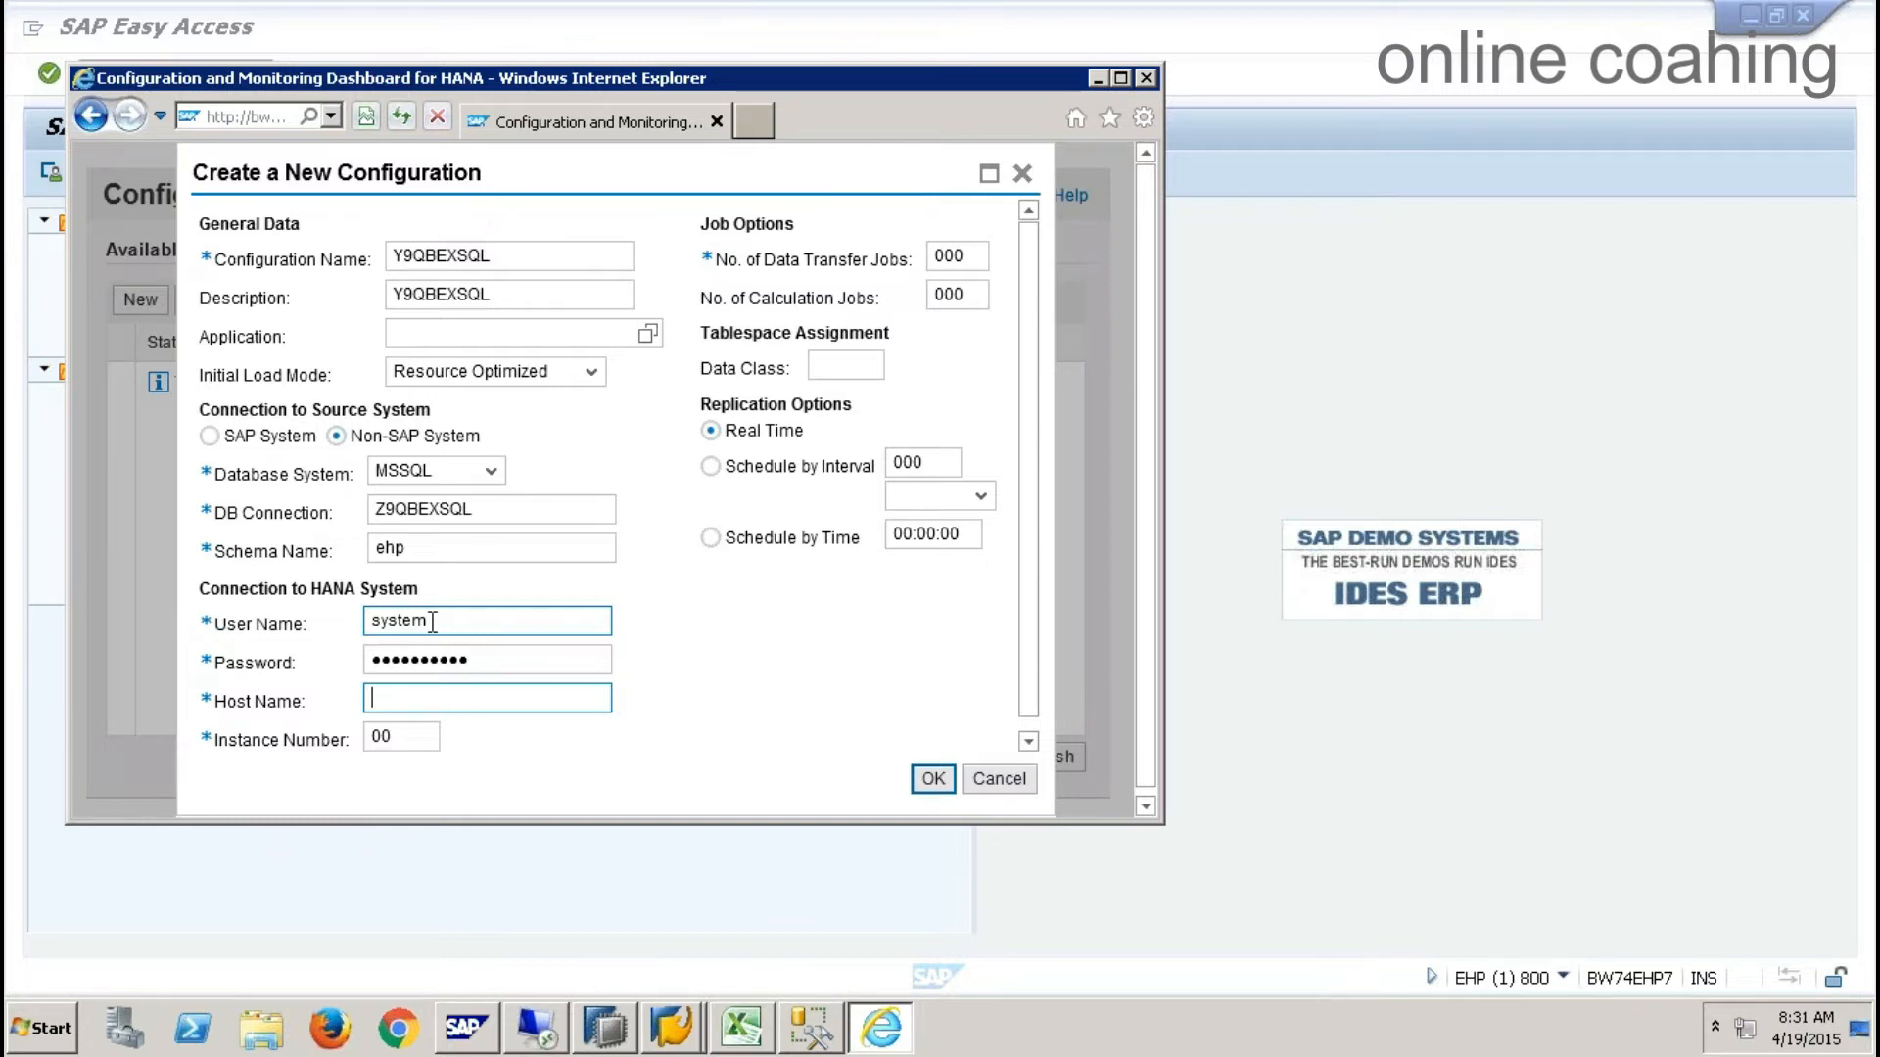
type("SAPQBEX")
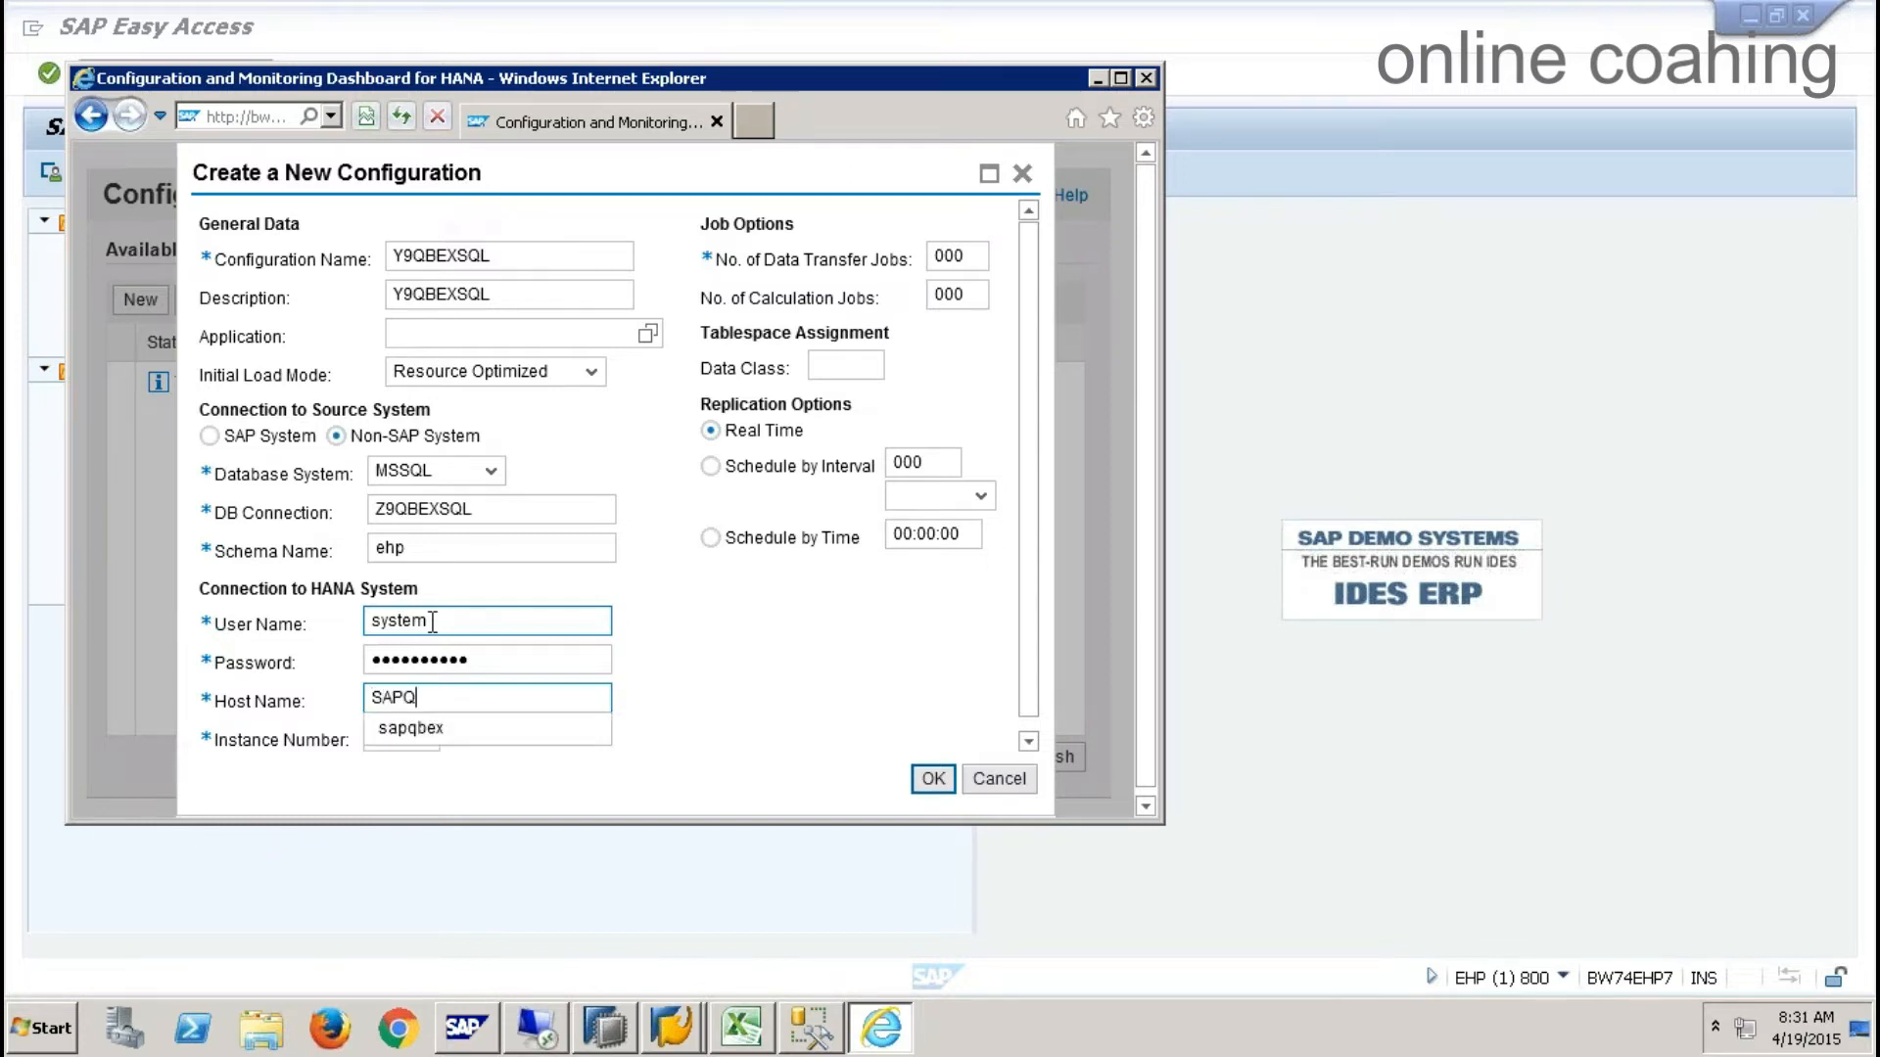
left_click(427, 729)
left_click(418, 734)
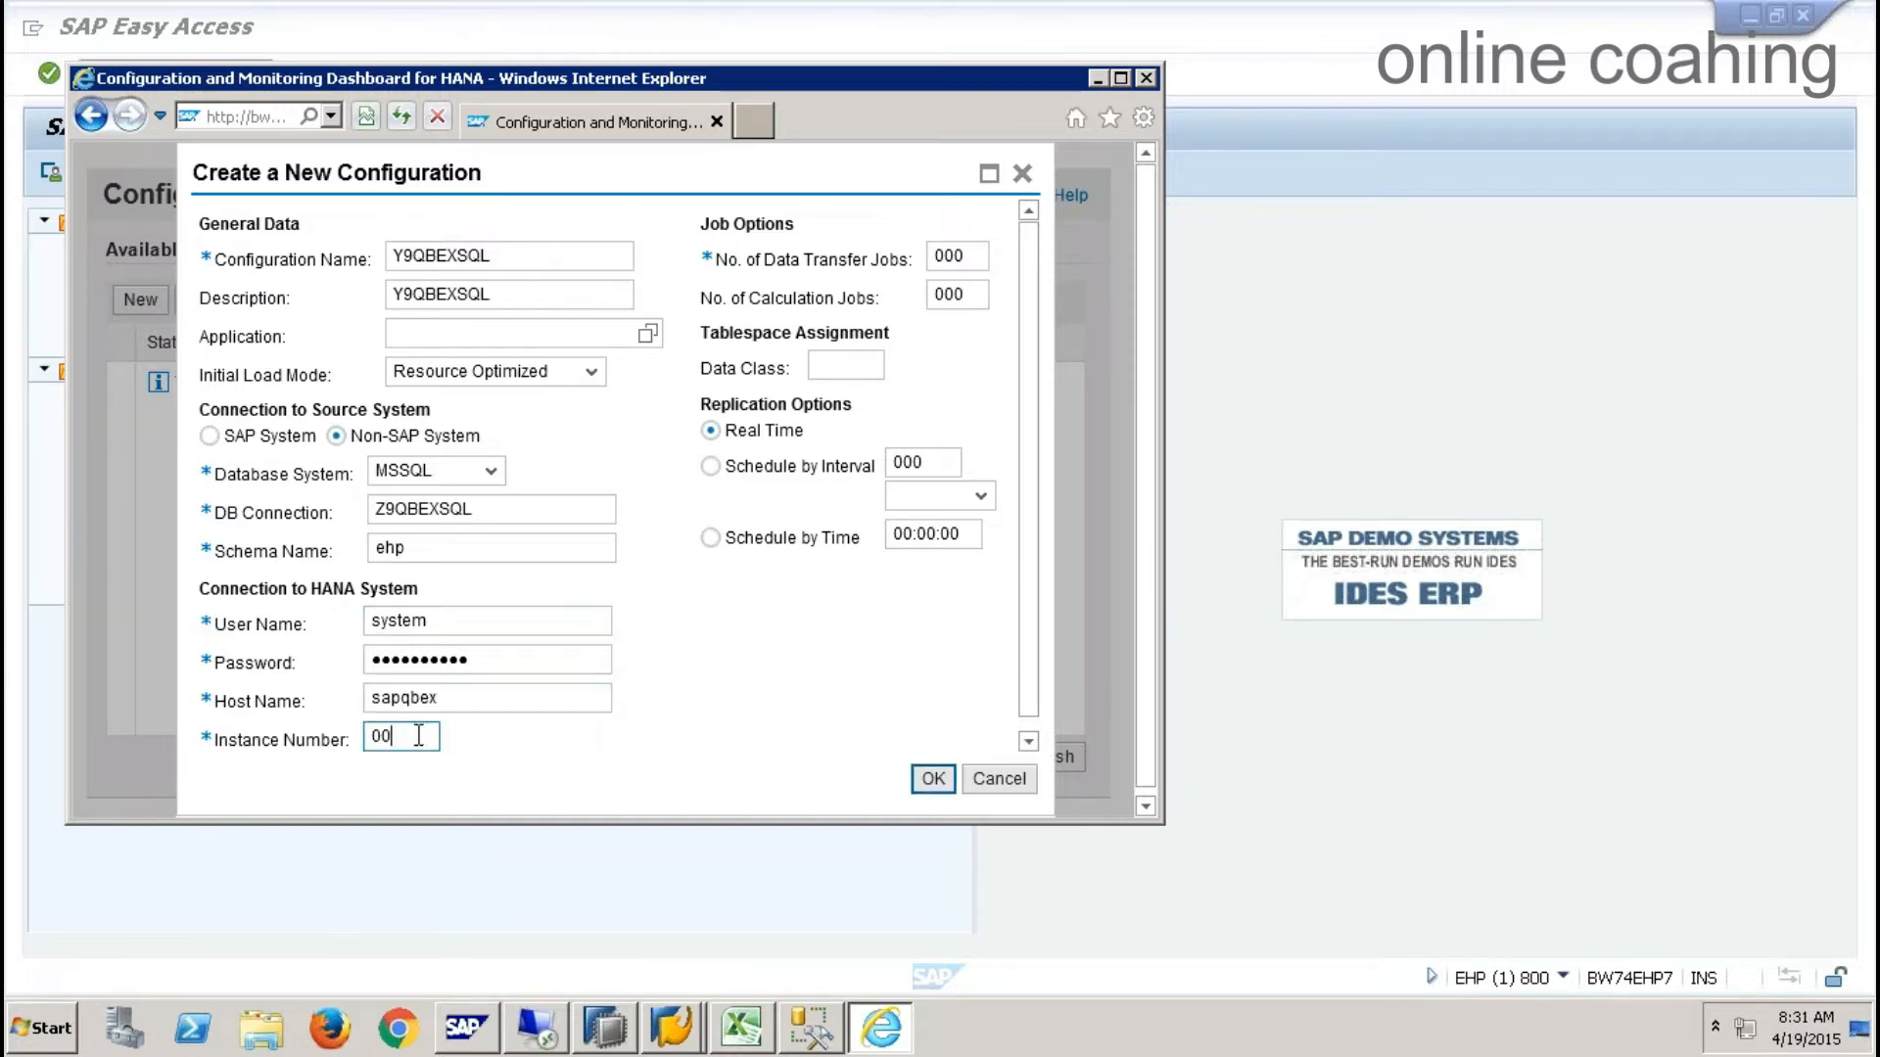
key("BackSpace")
type("1")
- Clear the HANA connection's password and enter the account password again
left_click(487, 662)
key("ctrl+a")
key("BackSpace")
type("••••••••••")
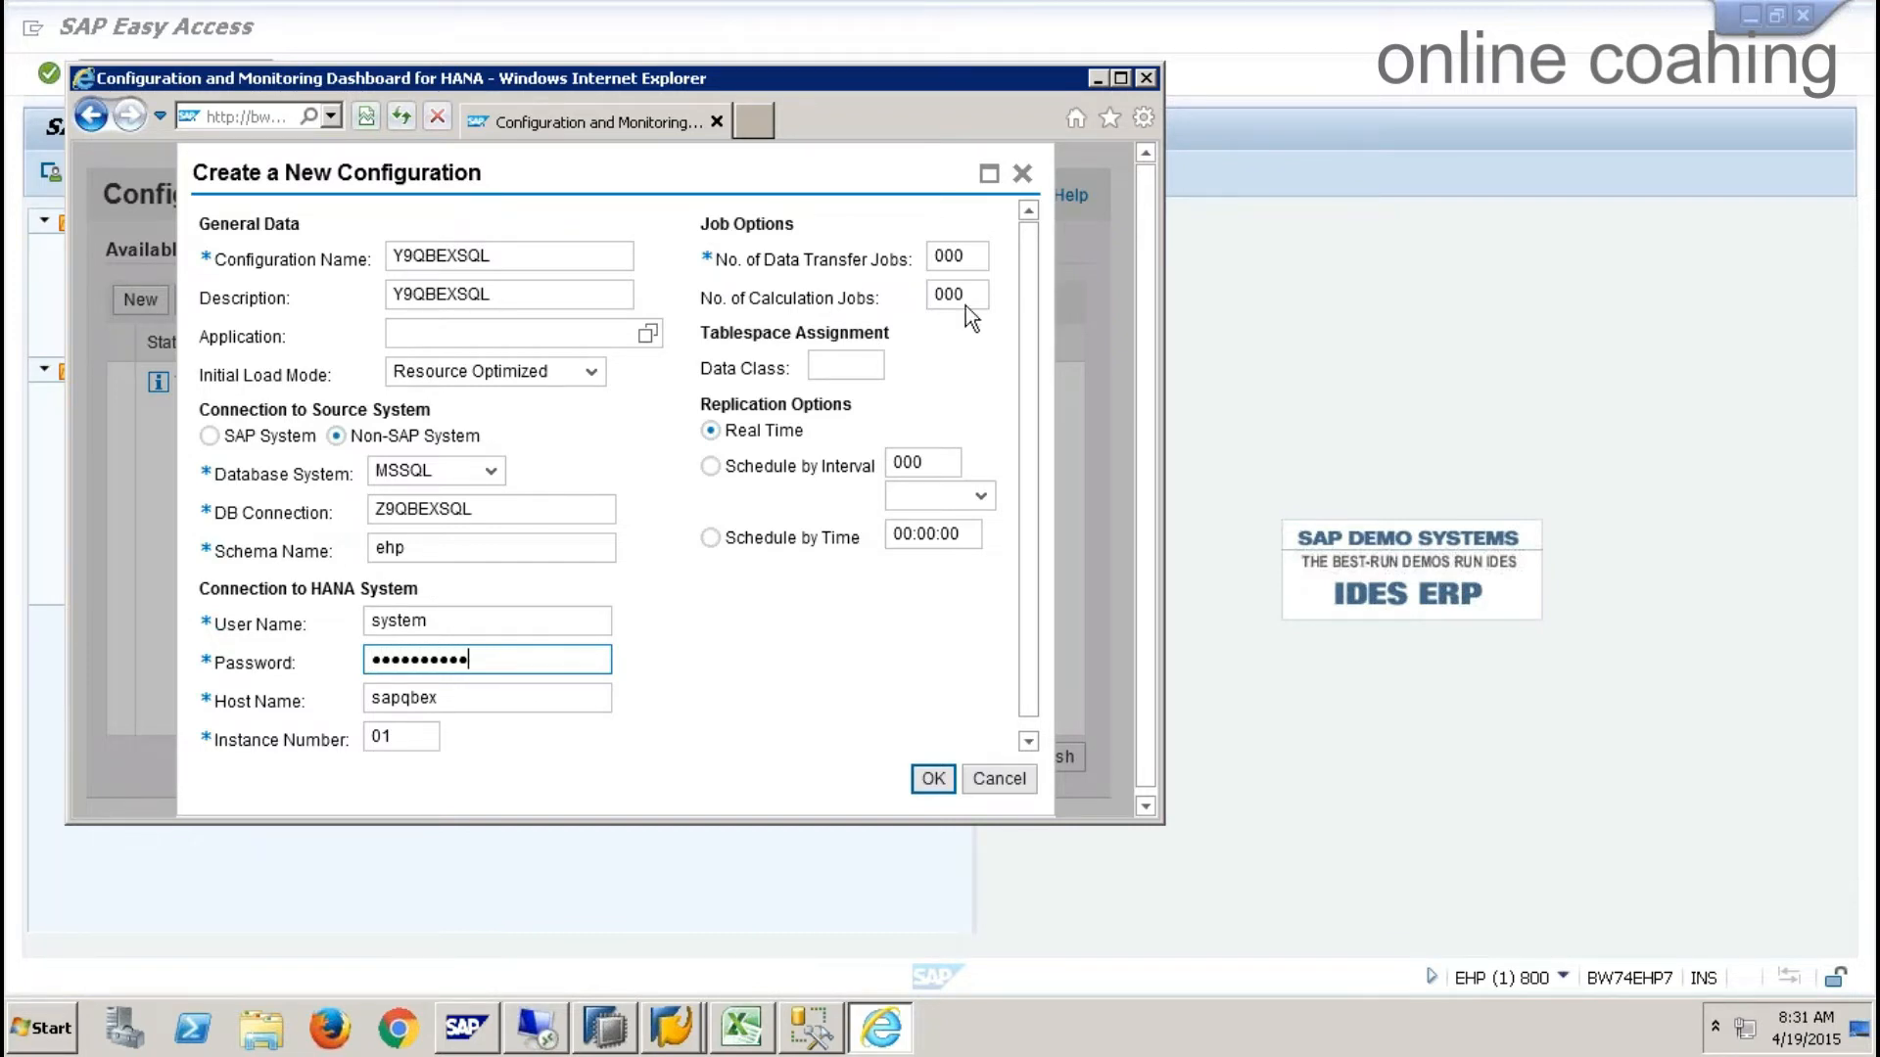
- Set 006 data transfer jobs and 003 calculation jobs, create the configuration and maximize the dashboard window
double_click(975, 258)
type("006")
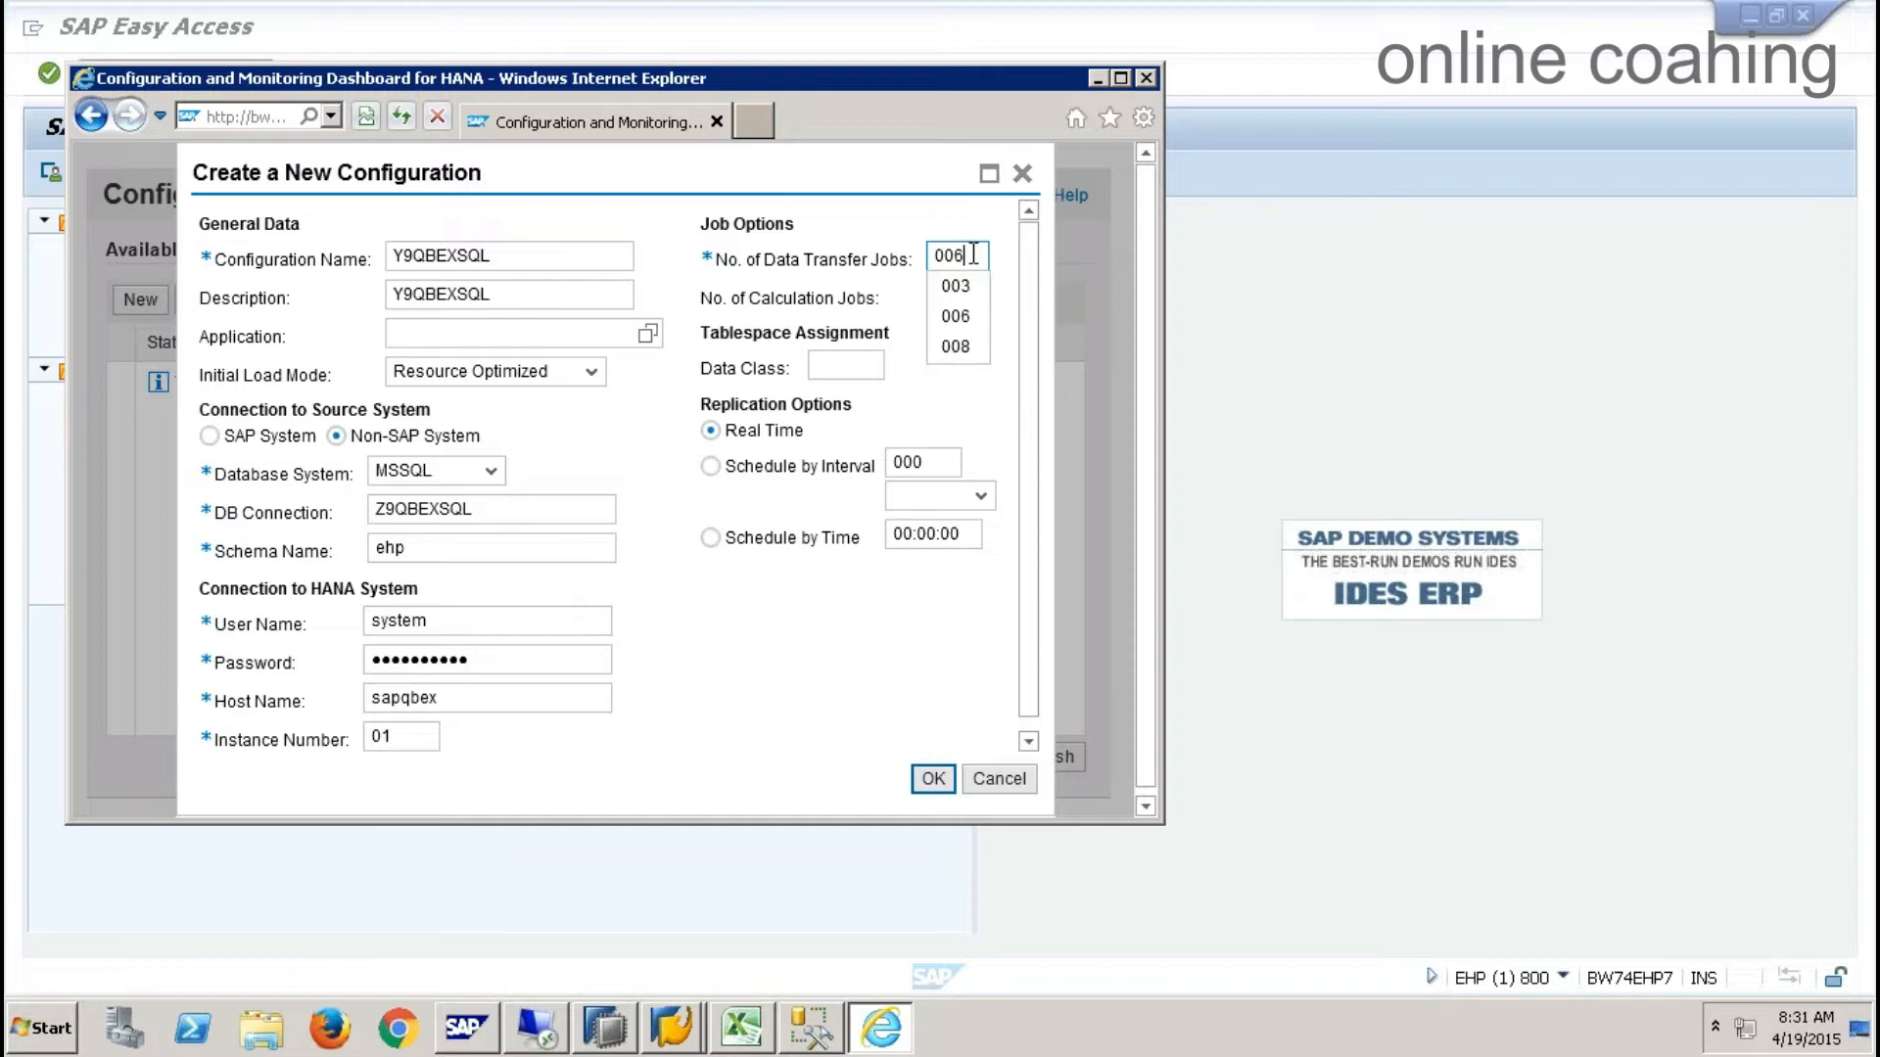
key("Tab")
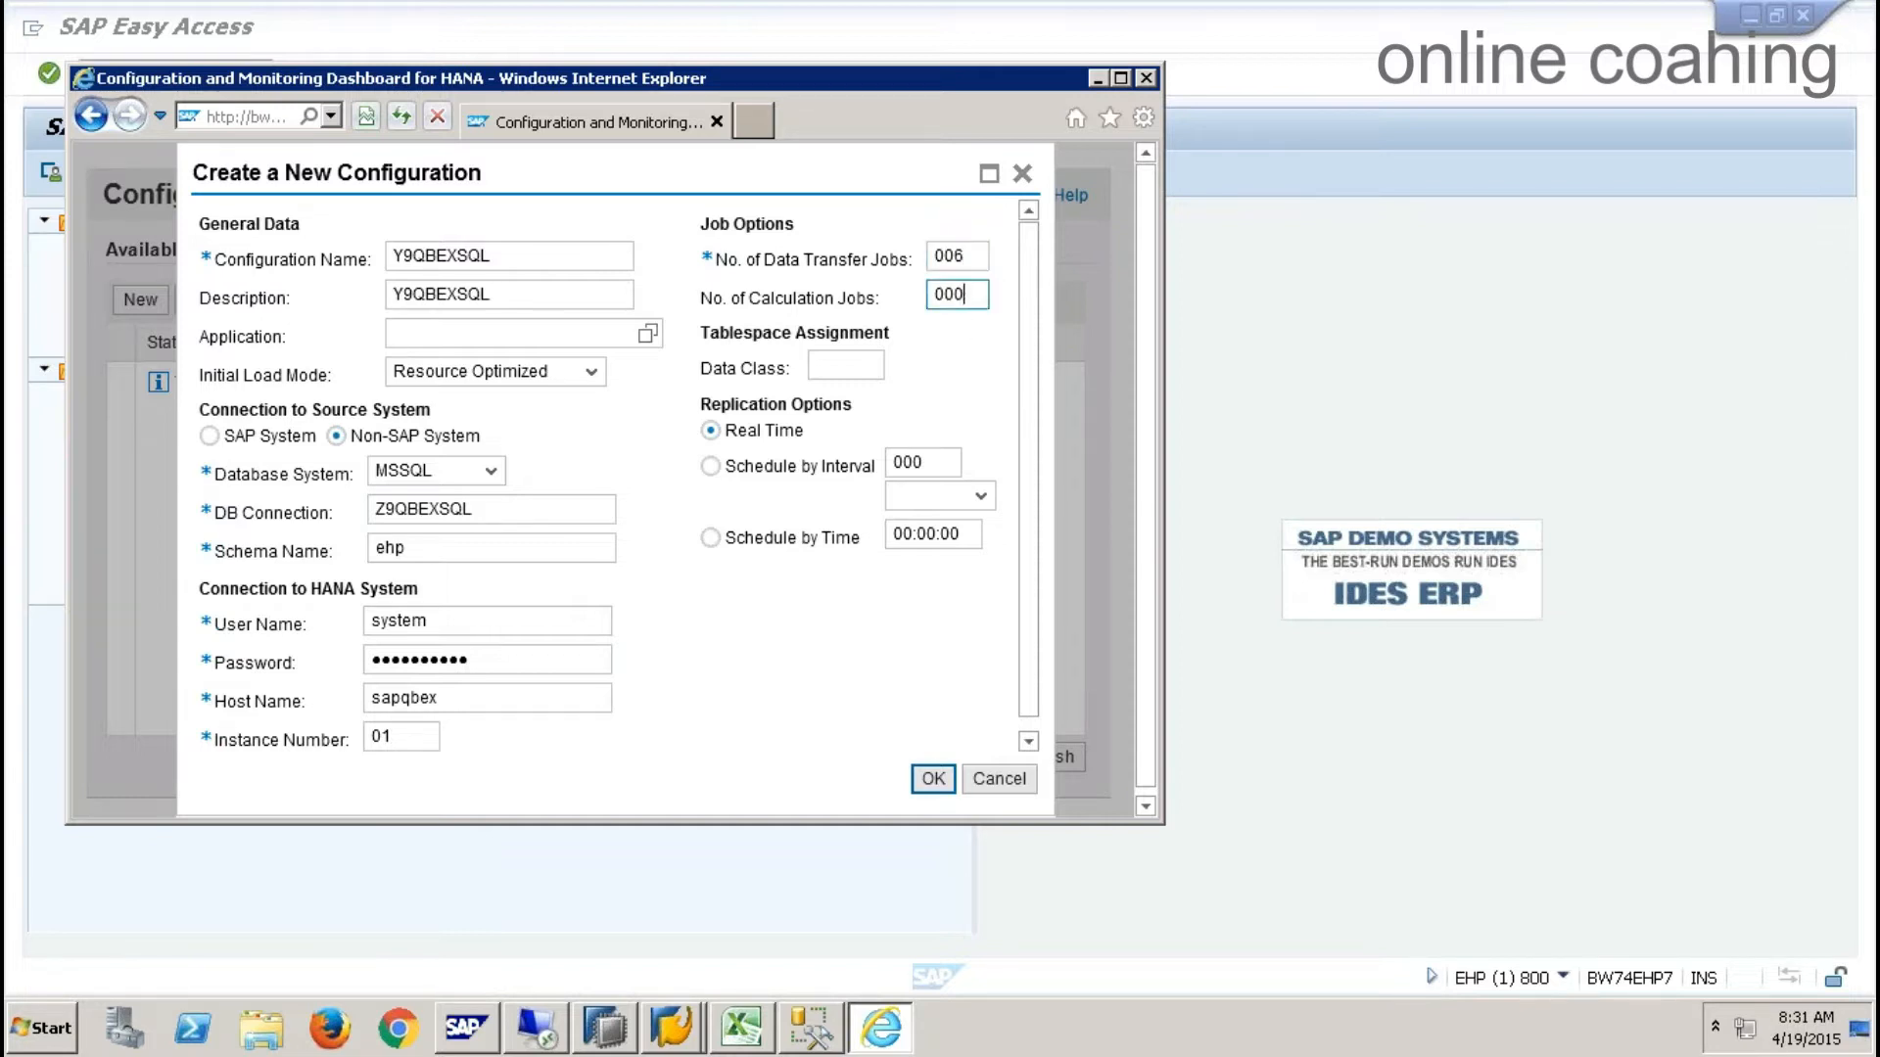
key("BackSpace")
type("3")
left_click(984, 403)
left_click(933, 779)
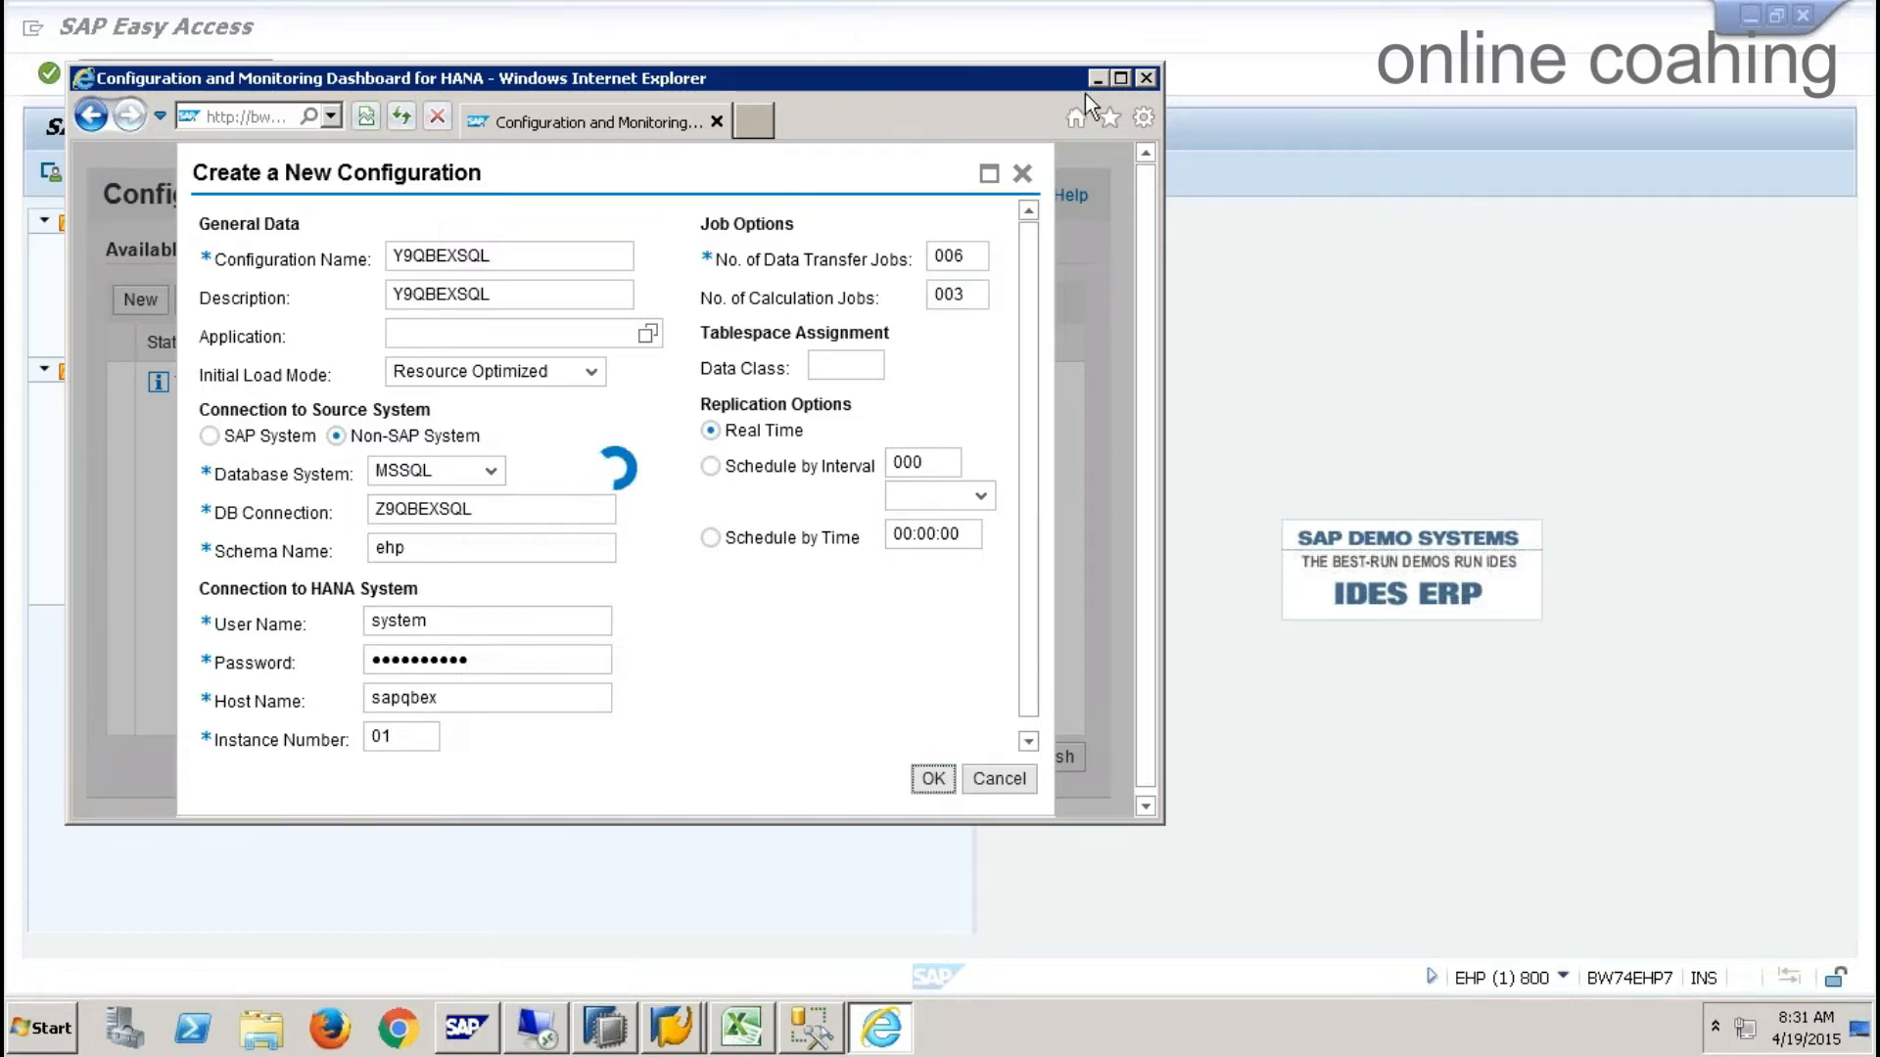
left_click(1121, 77)
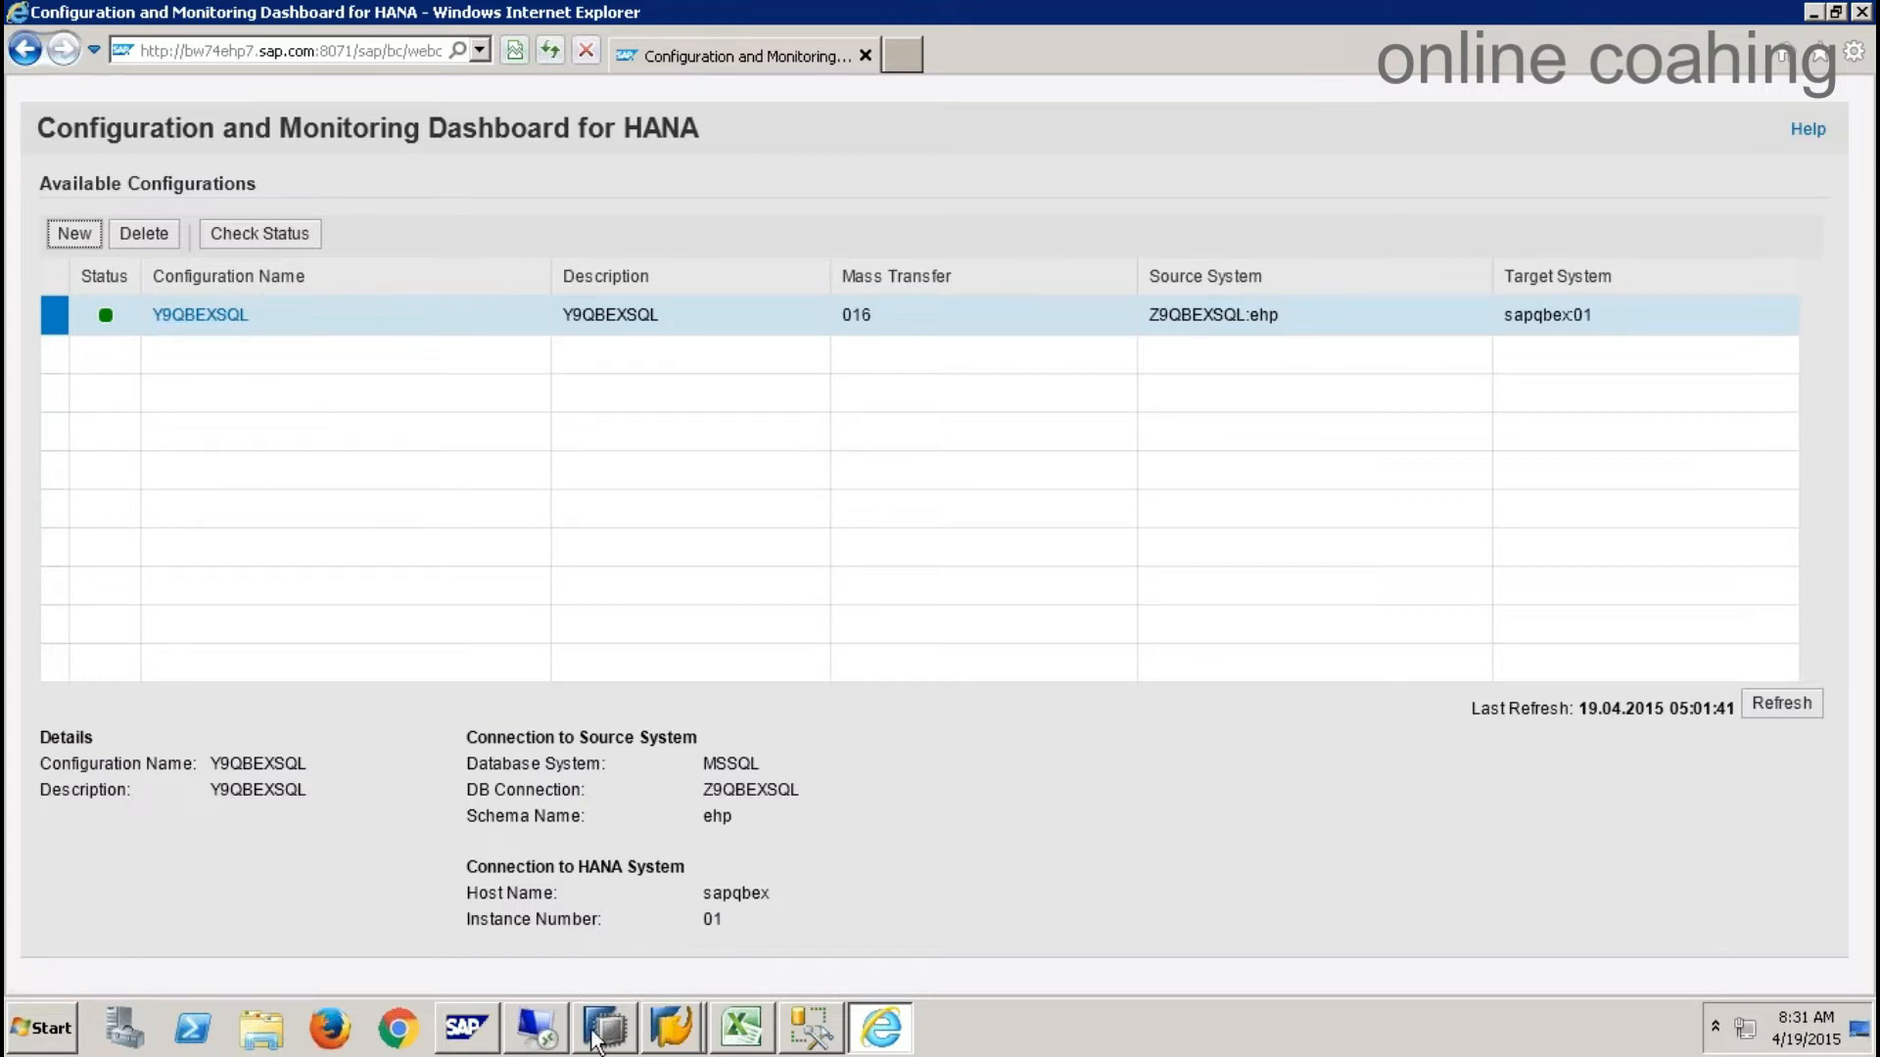
- Switch to SAP HANA Studio and close the modified SQL Console 1 editor
left_click(635, 1028)
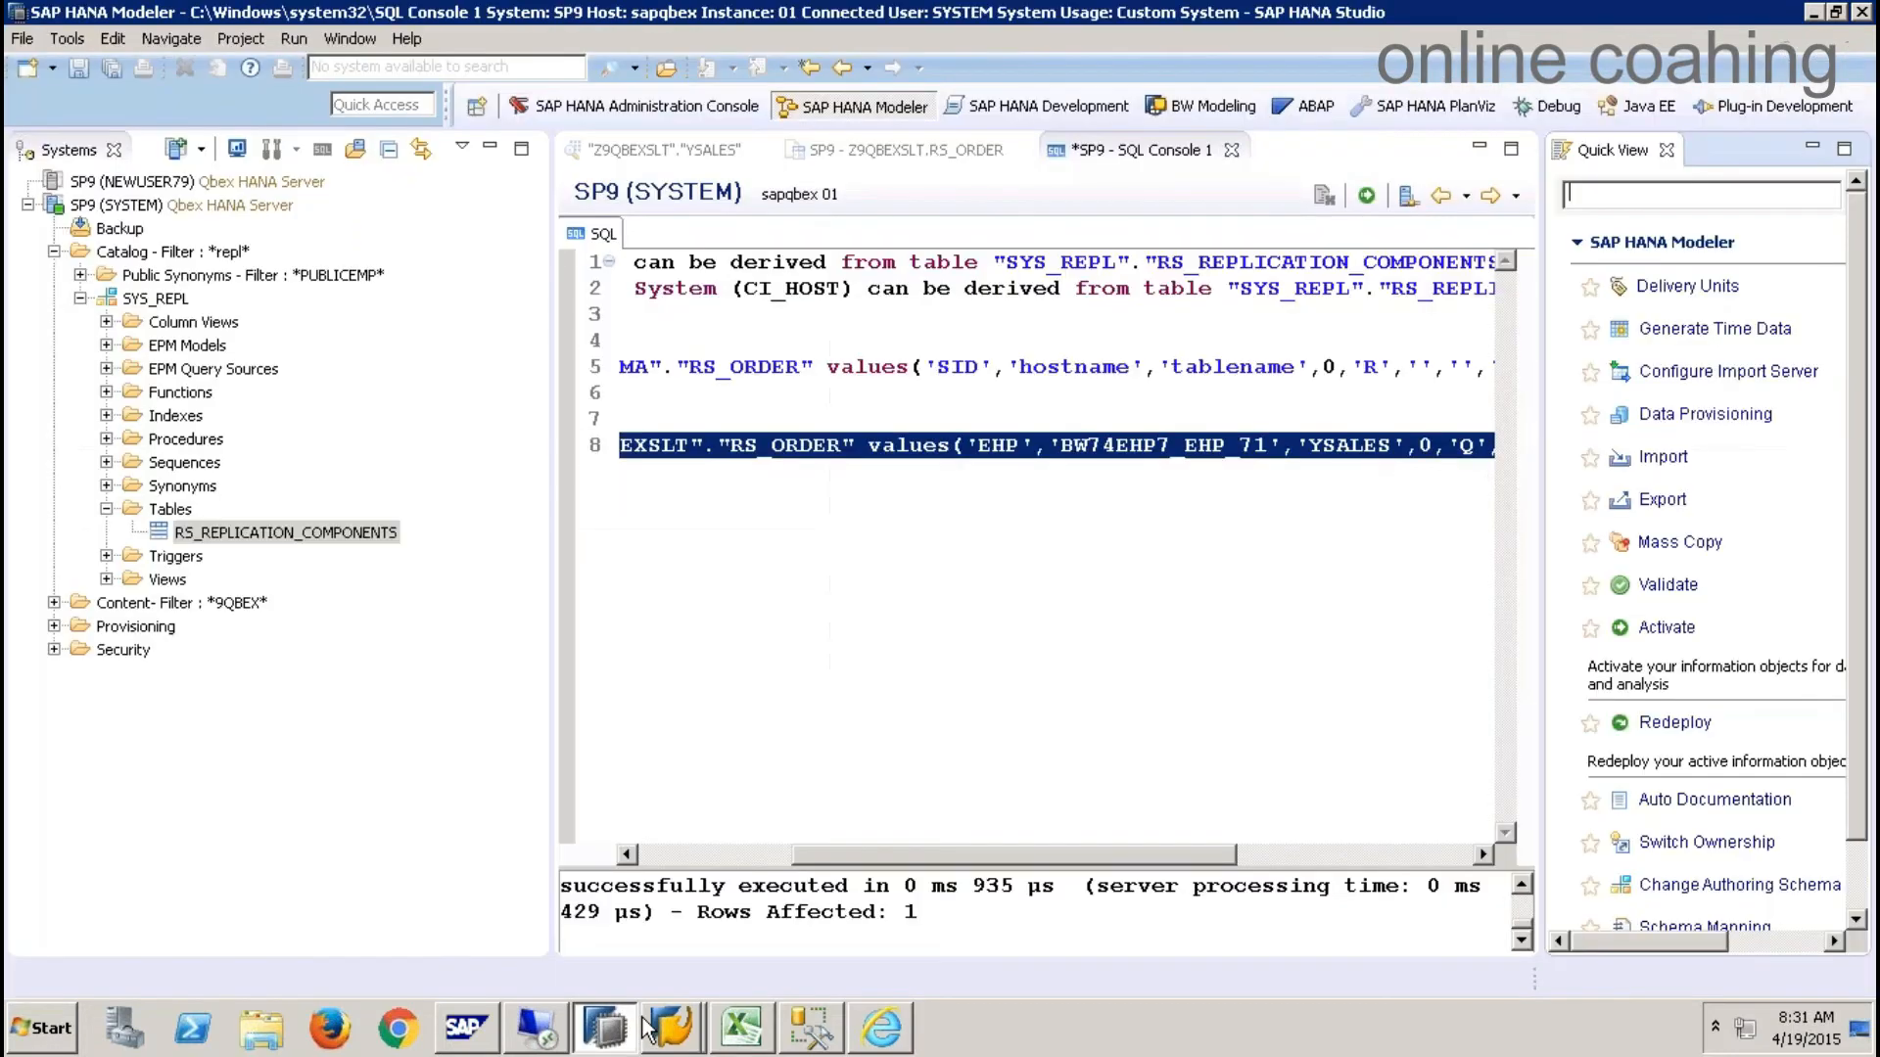
left_click(1231, 150)
left_click(1061, 522)
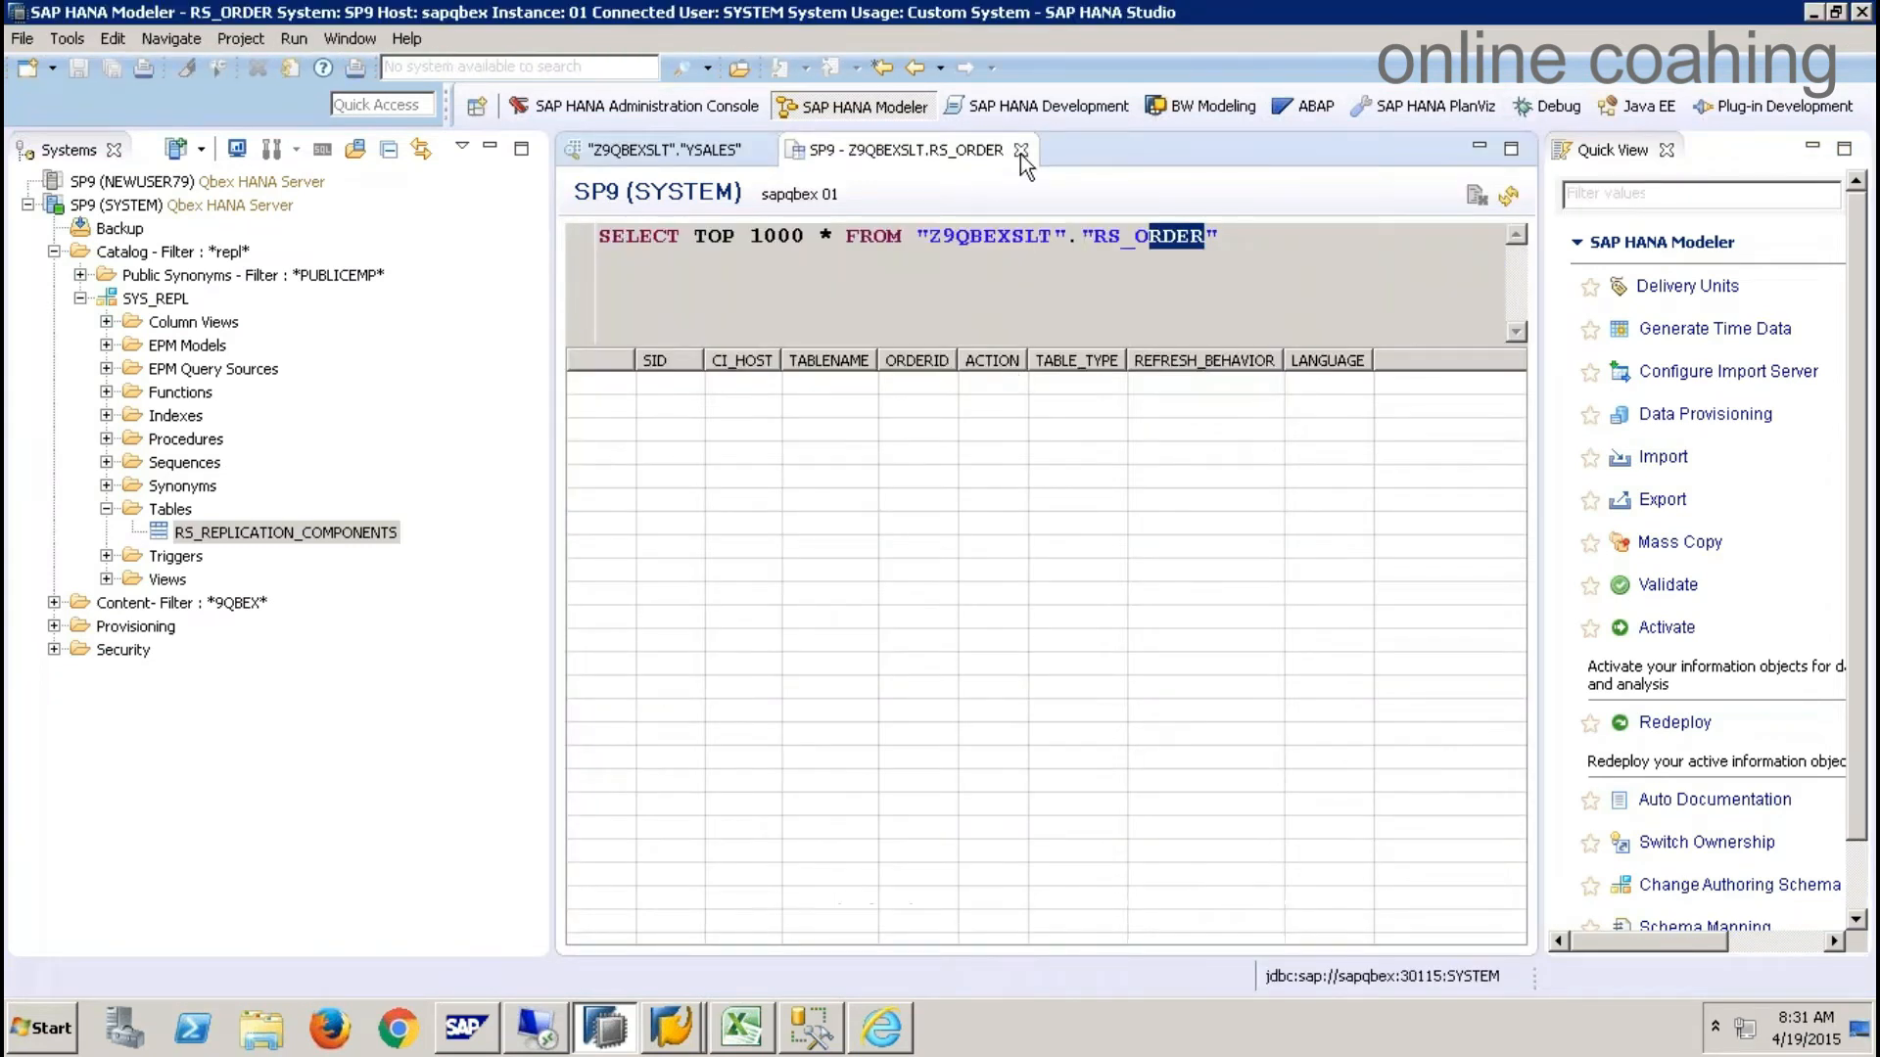
- Close the open table editors and Quick View, and open the data provisioning editor for the SP9 (SYSTEM) system
left_click(1020, 154)
left_click(760, 151)
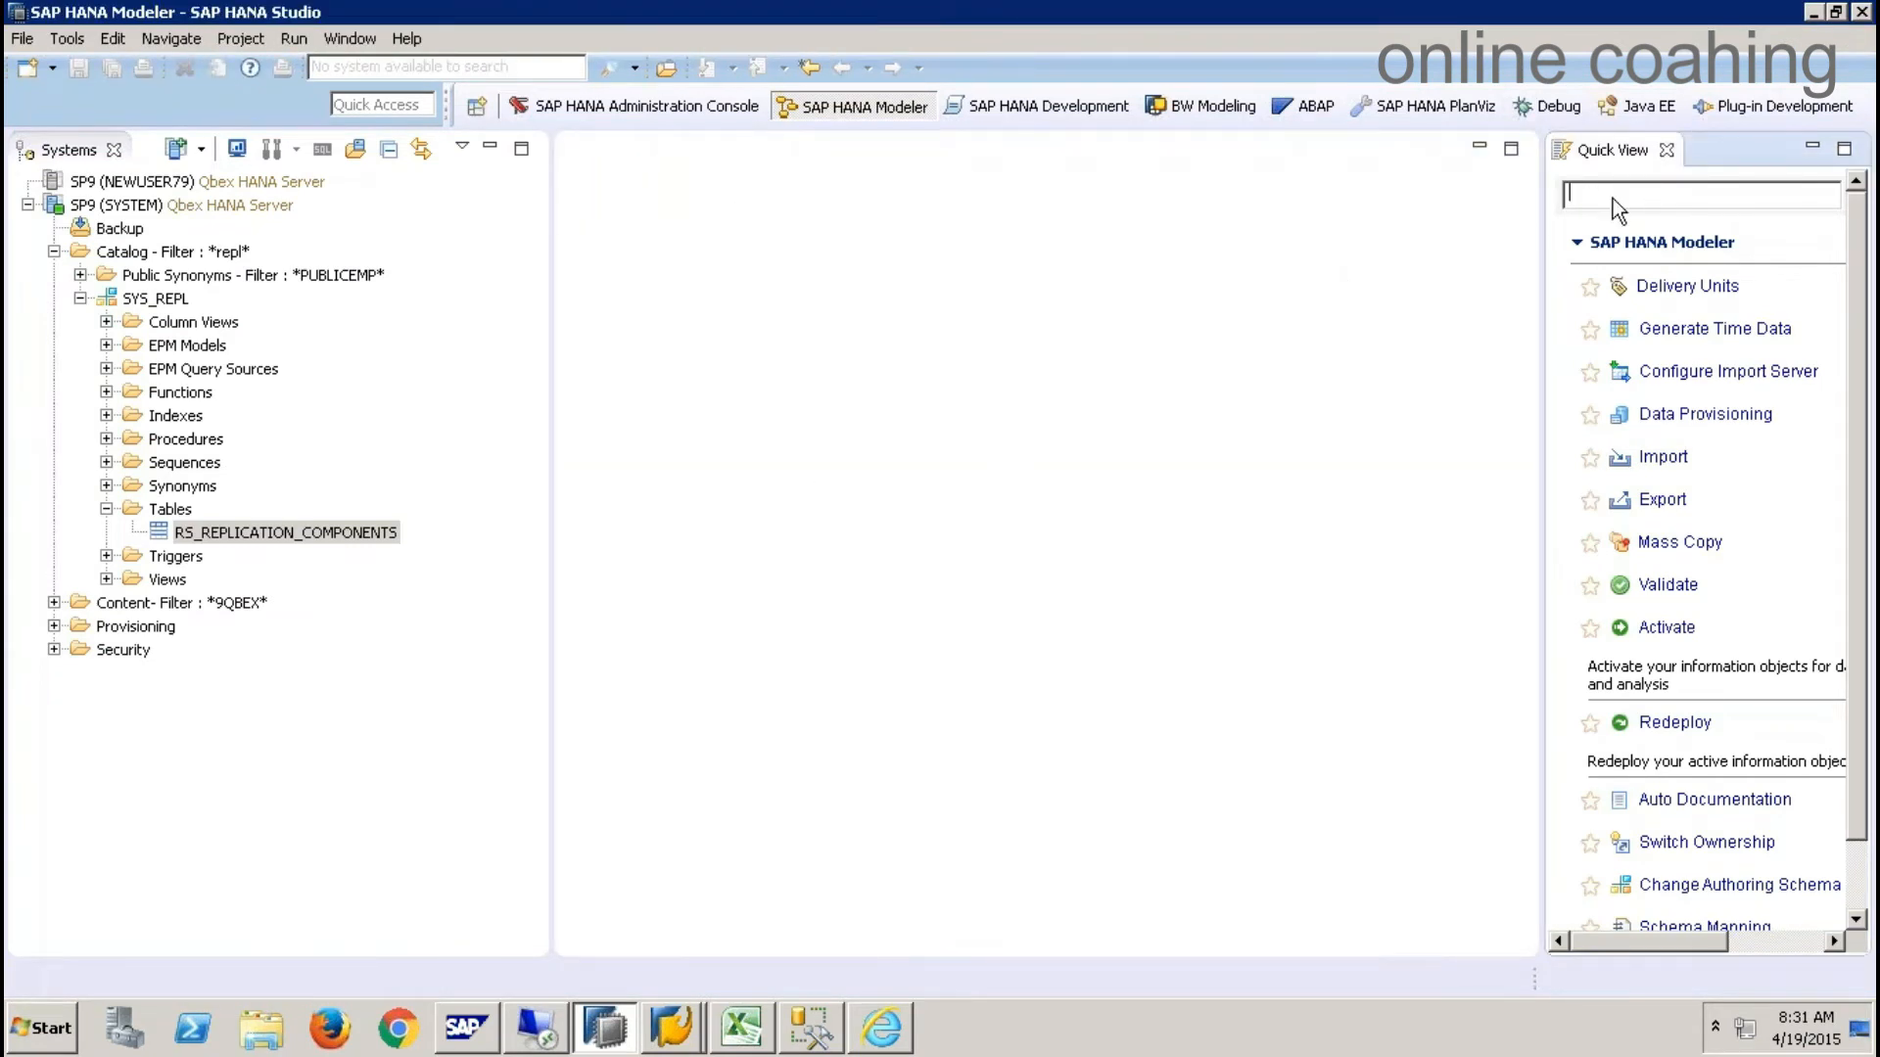
left_click(1692, 423)
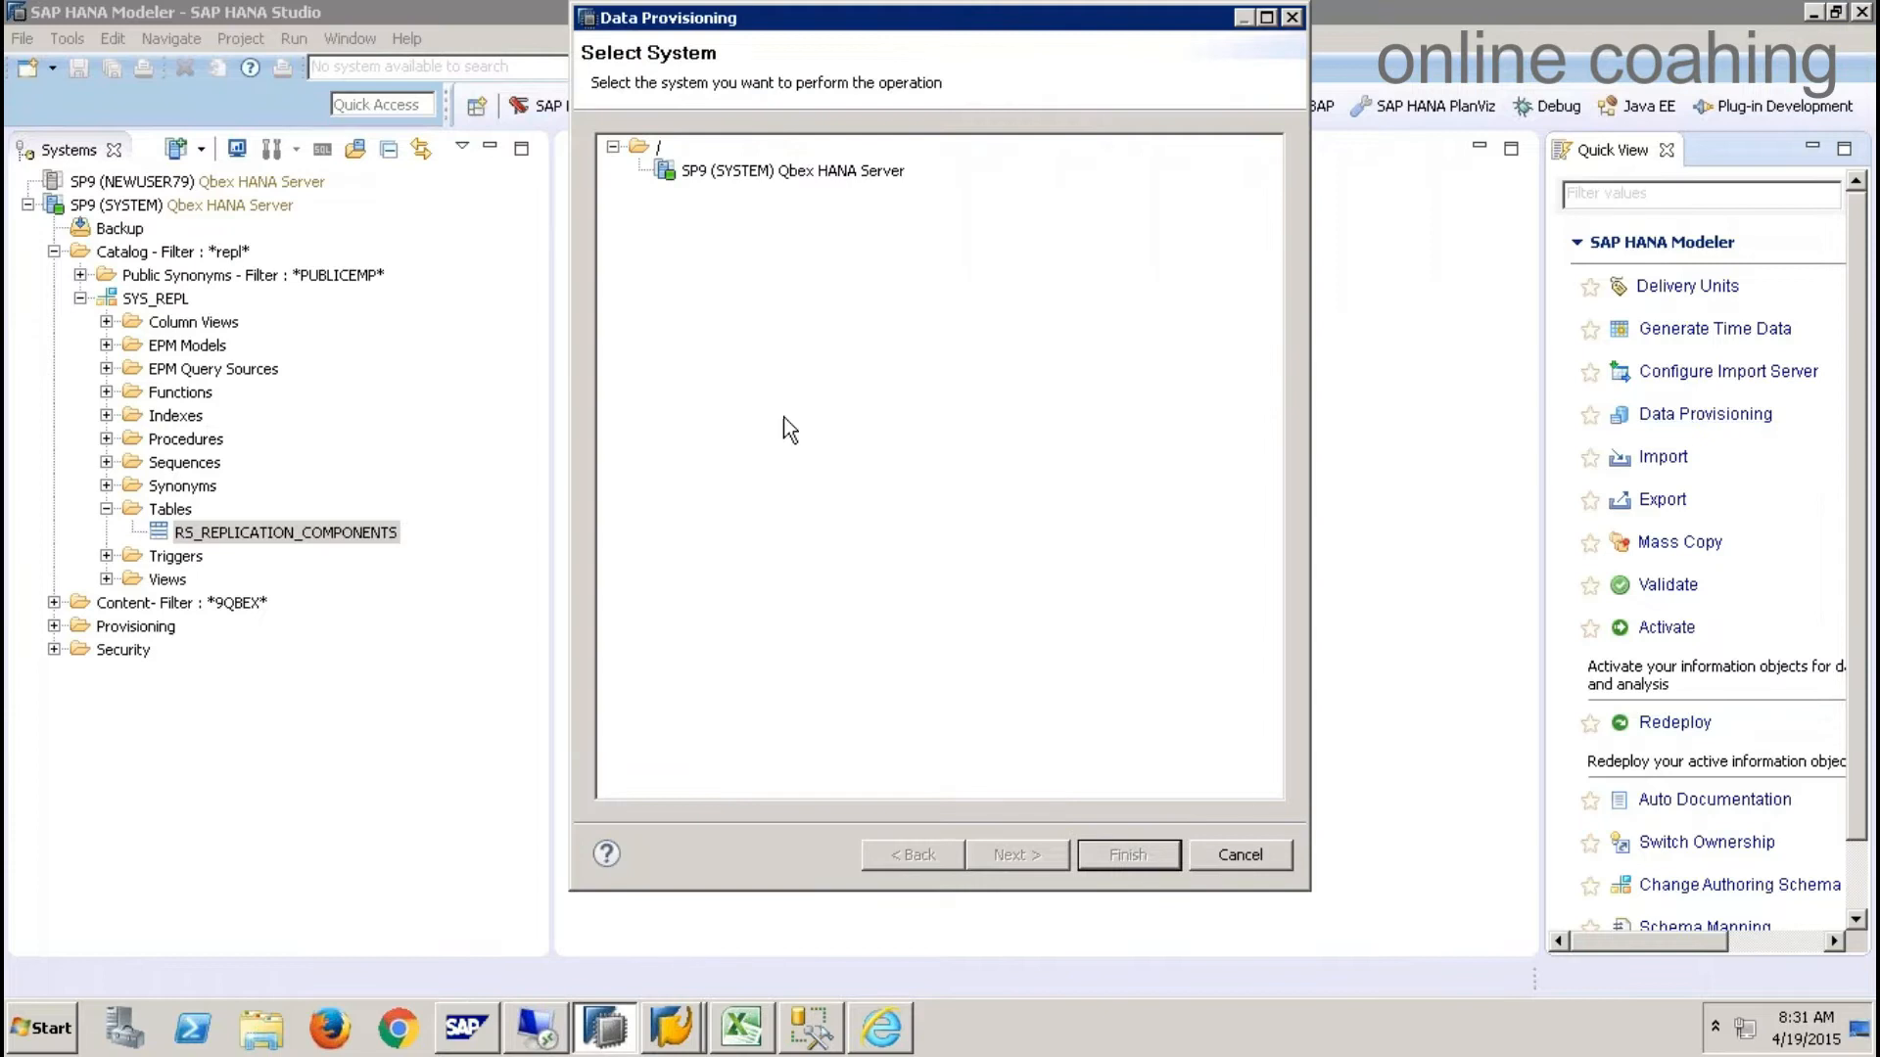
left_click(765, 172)
left_click(1141, 854)
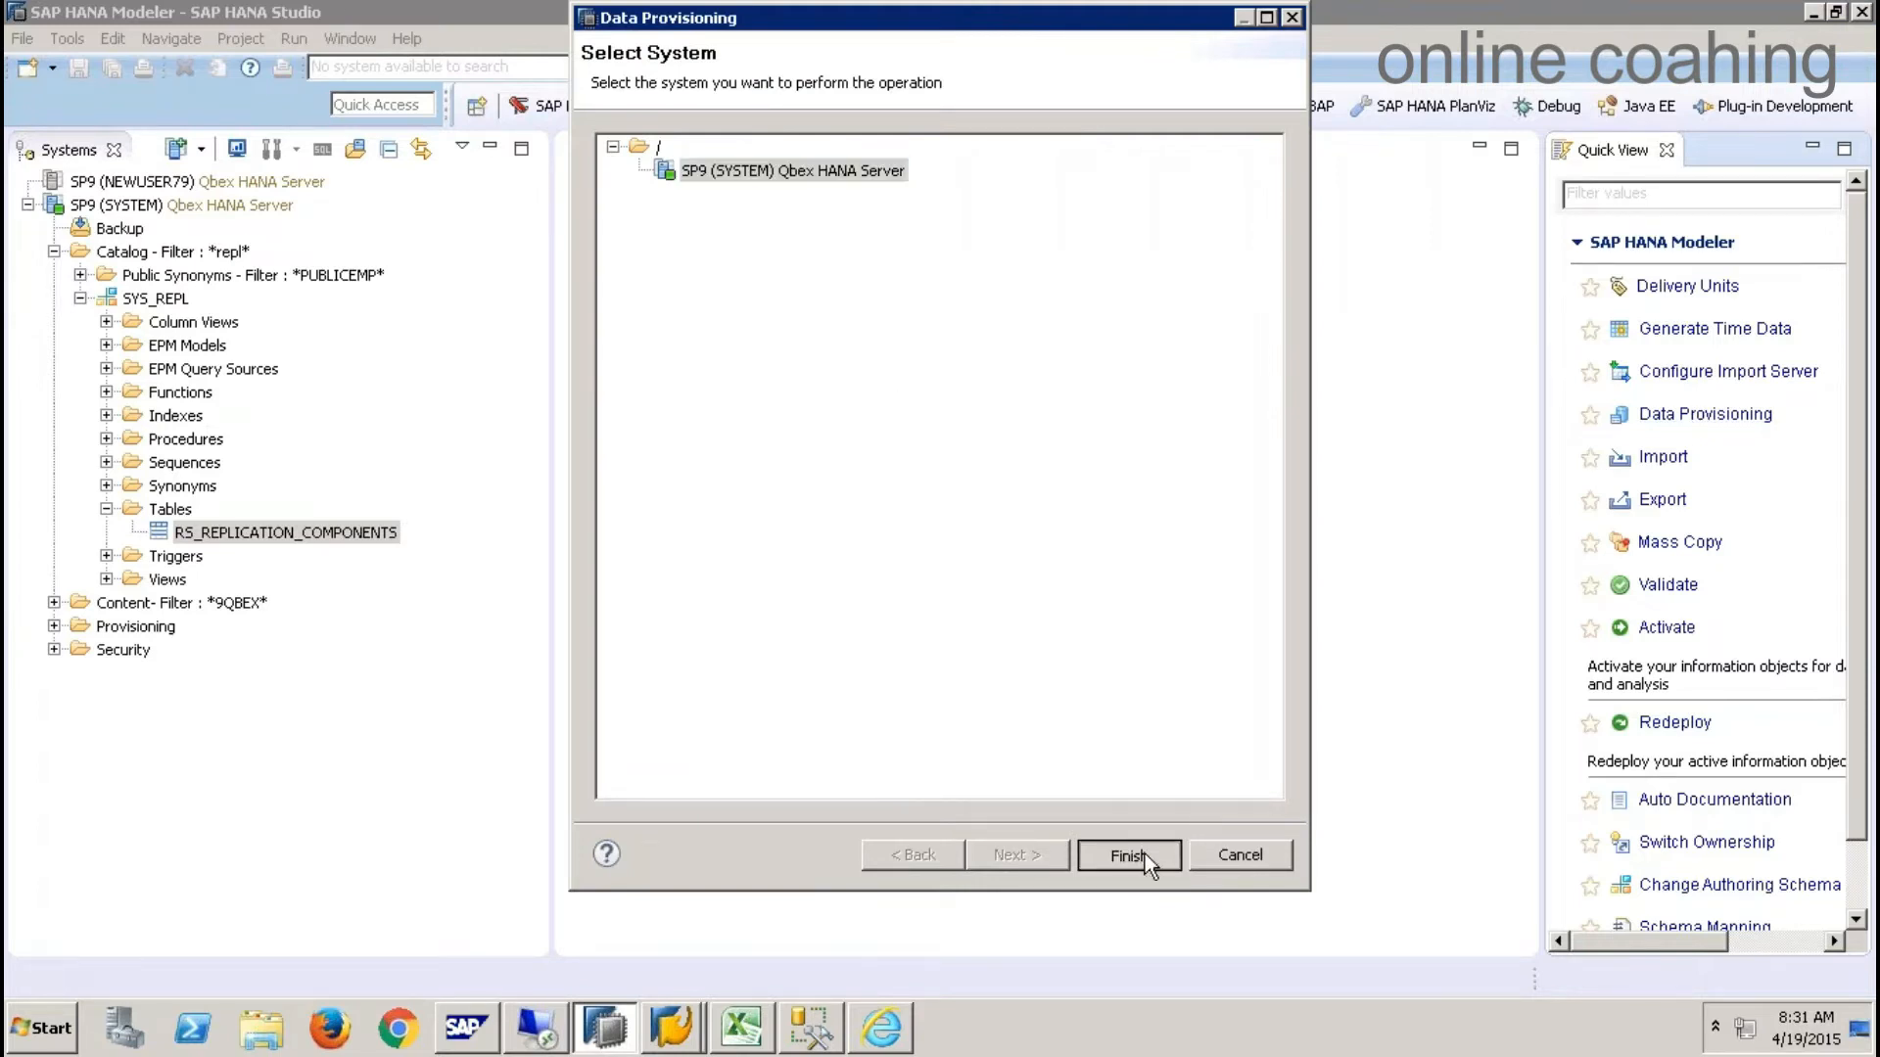
left_click(1666, 150)
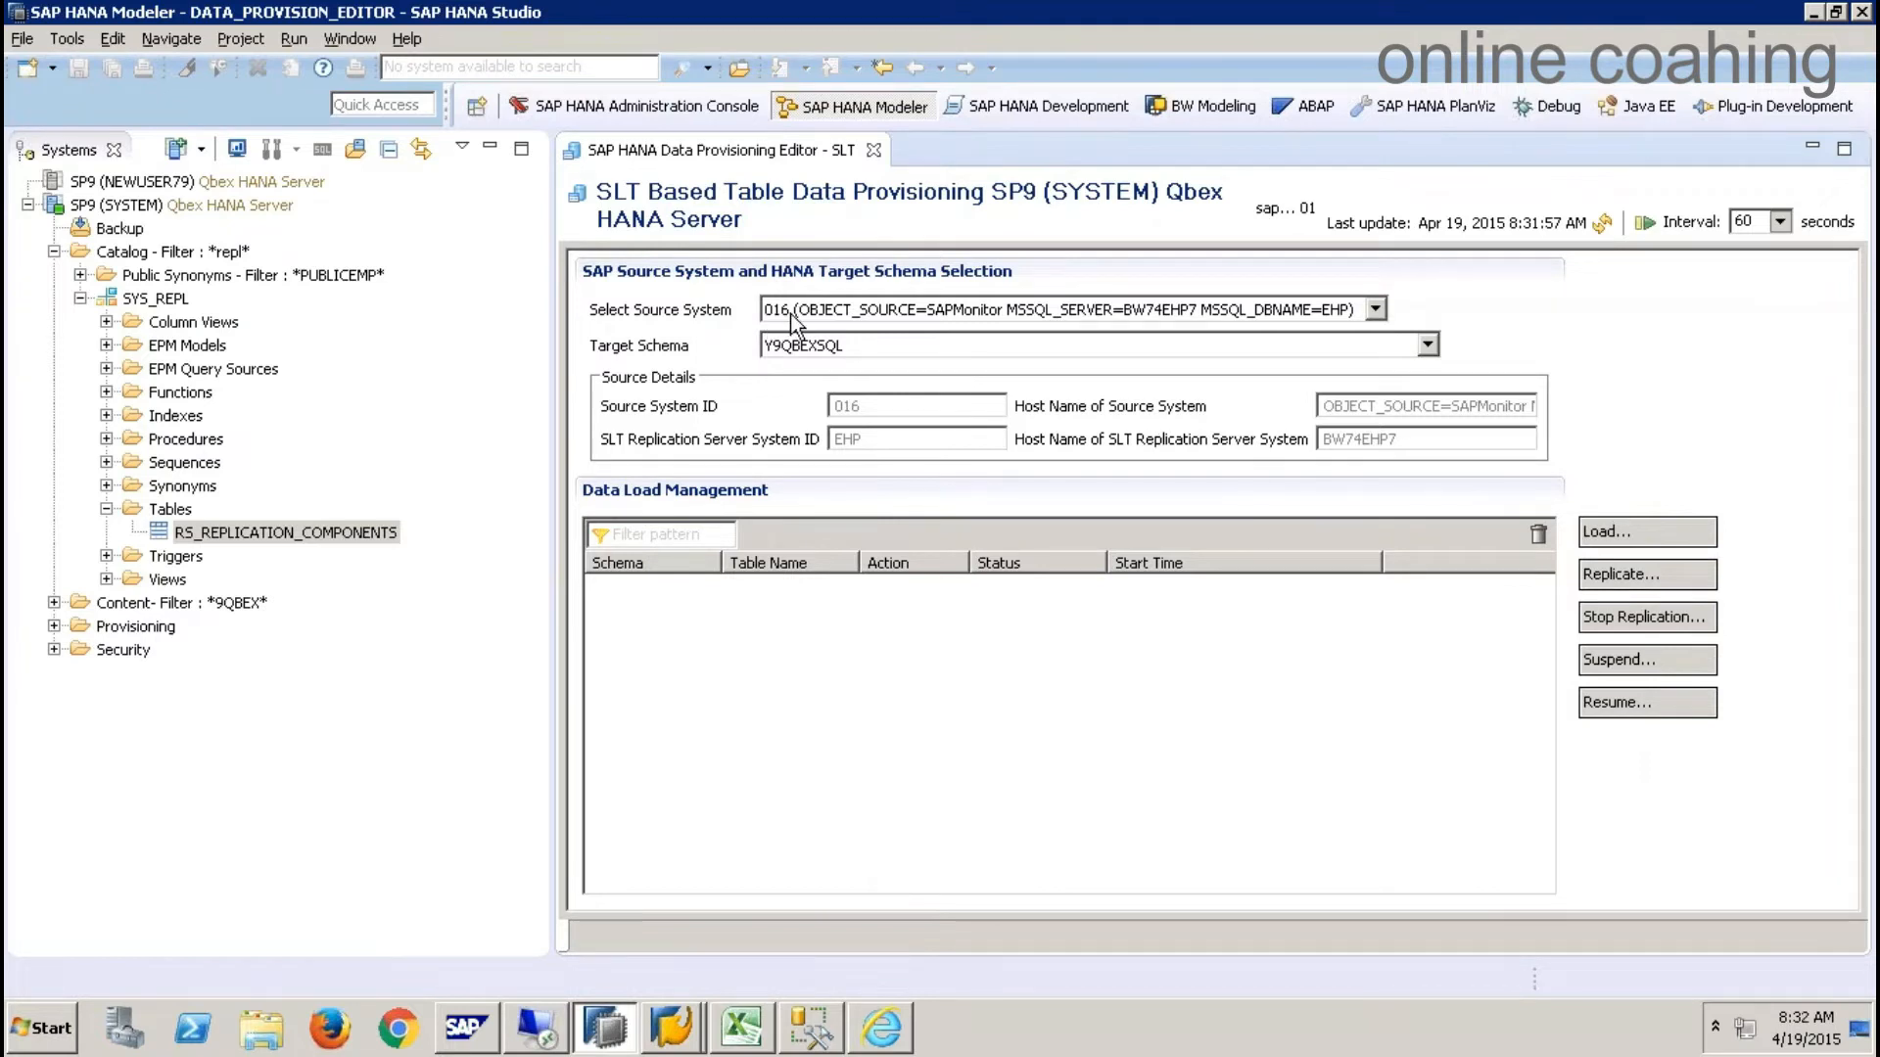
- Filter the SP9 (SYSTEM) catalog's schemas by Y9QBEXSQL and expand that schema's tables
key("alt+Tab")
key("alt+Tab")
right_click(170, 252)
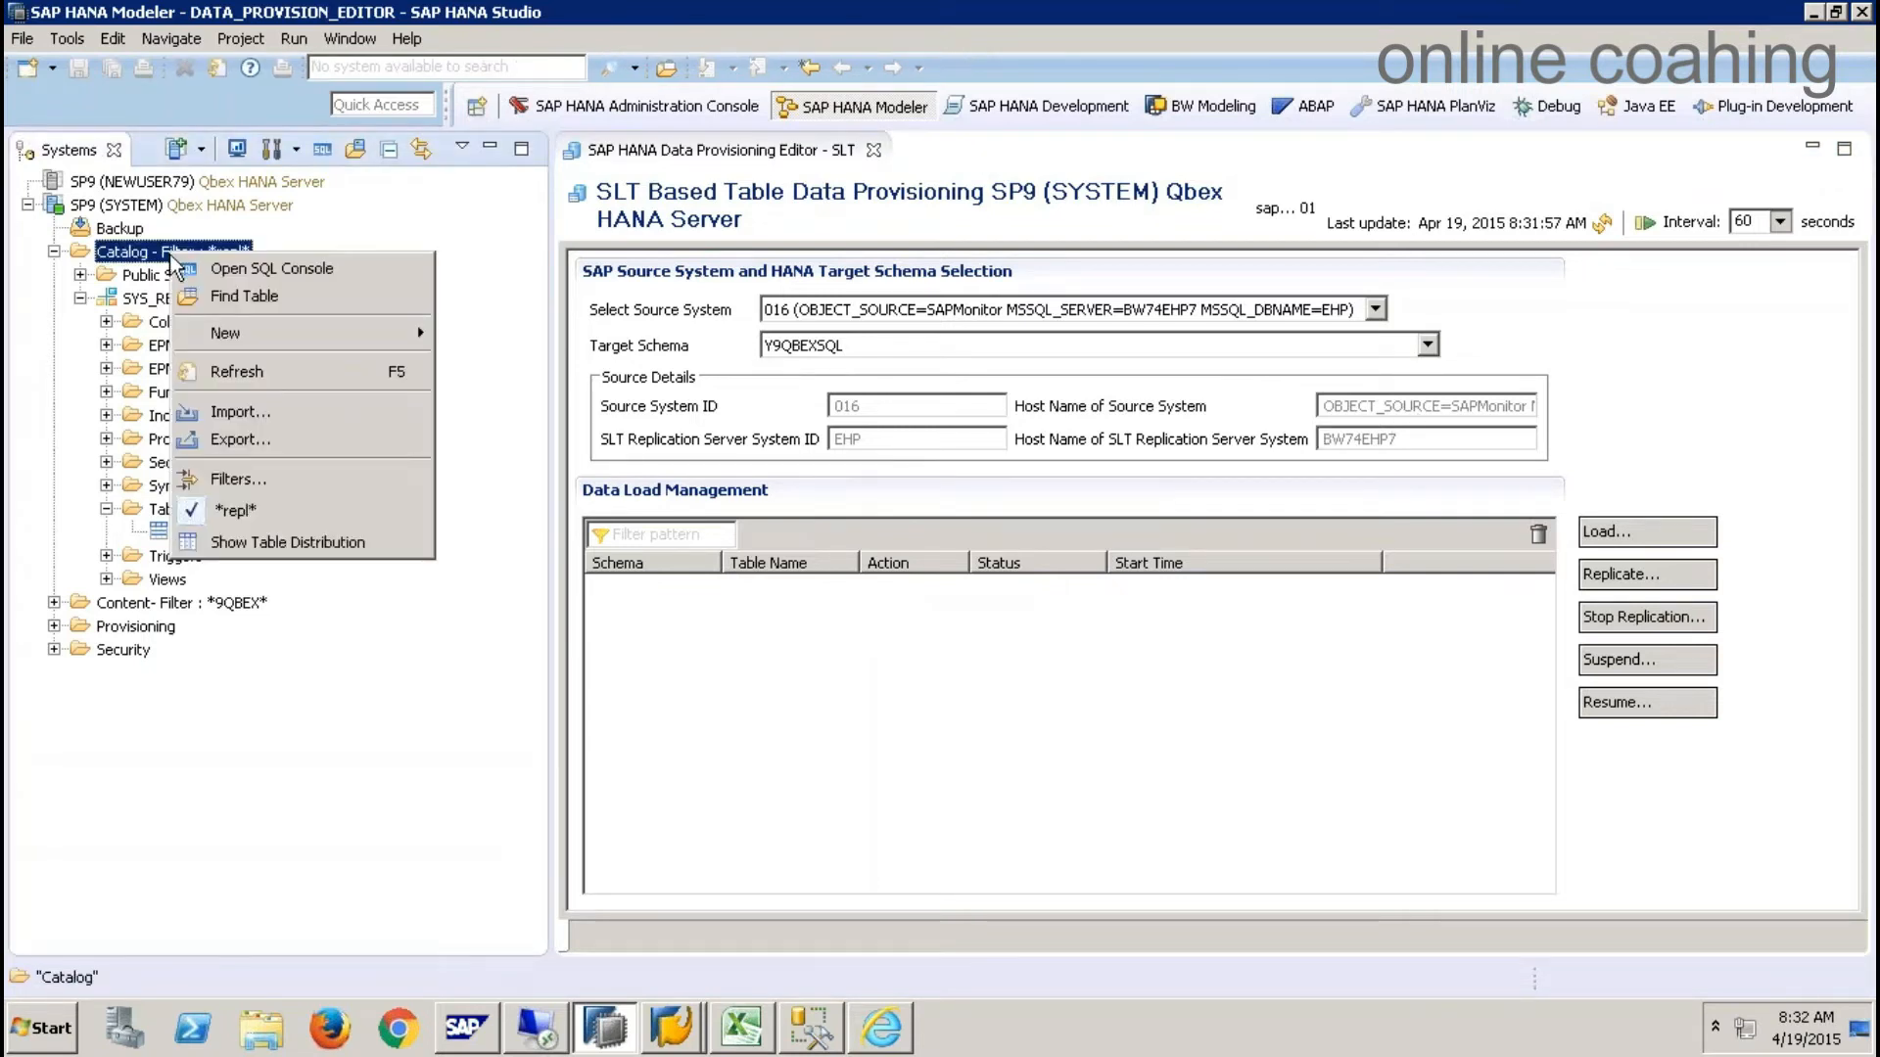
left_click(276, 480)
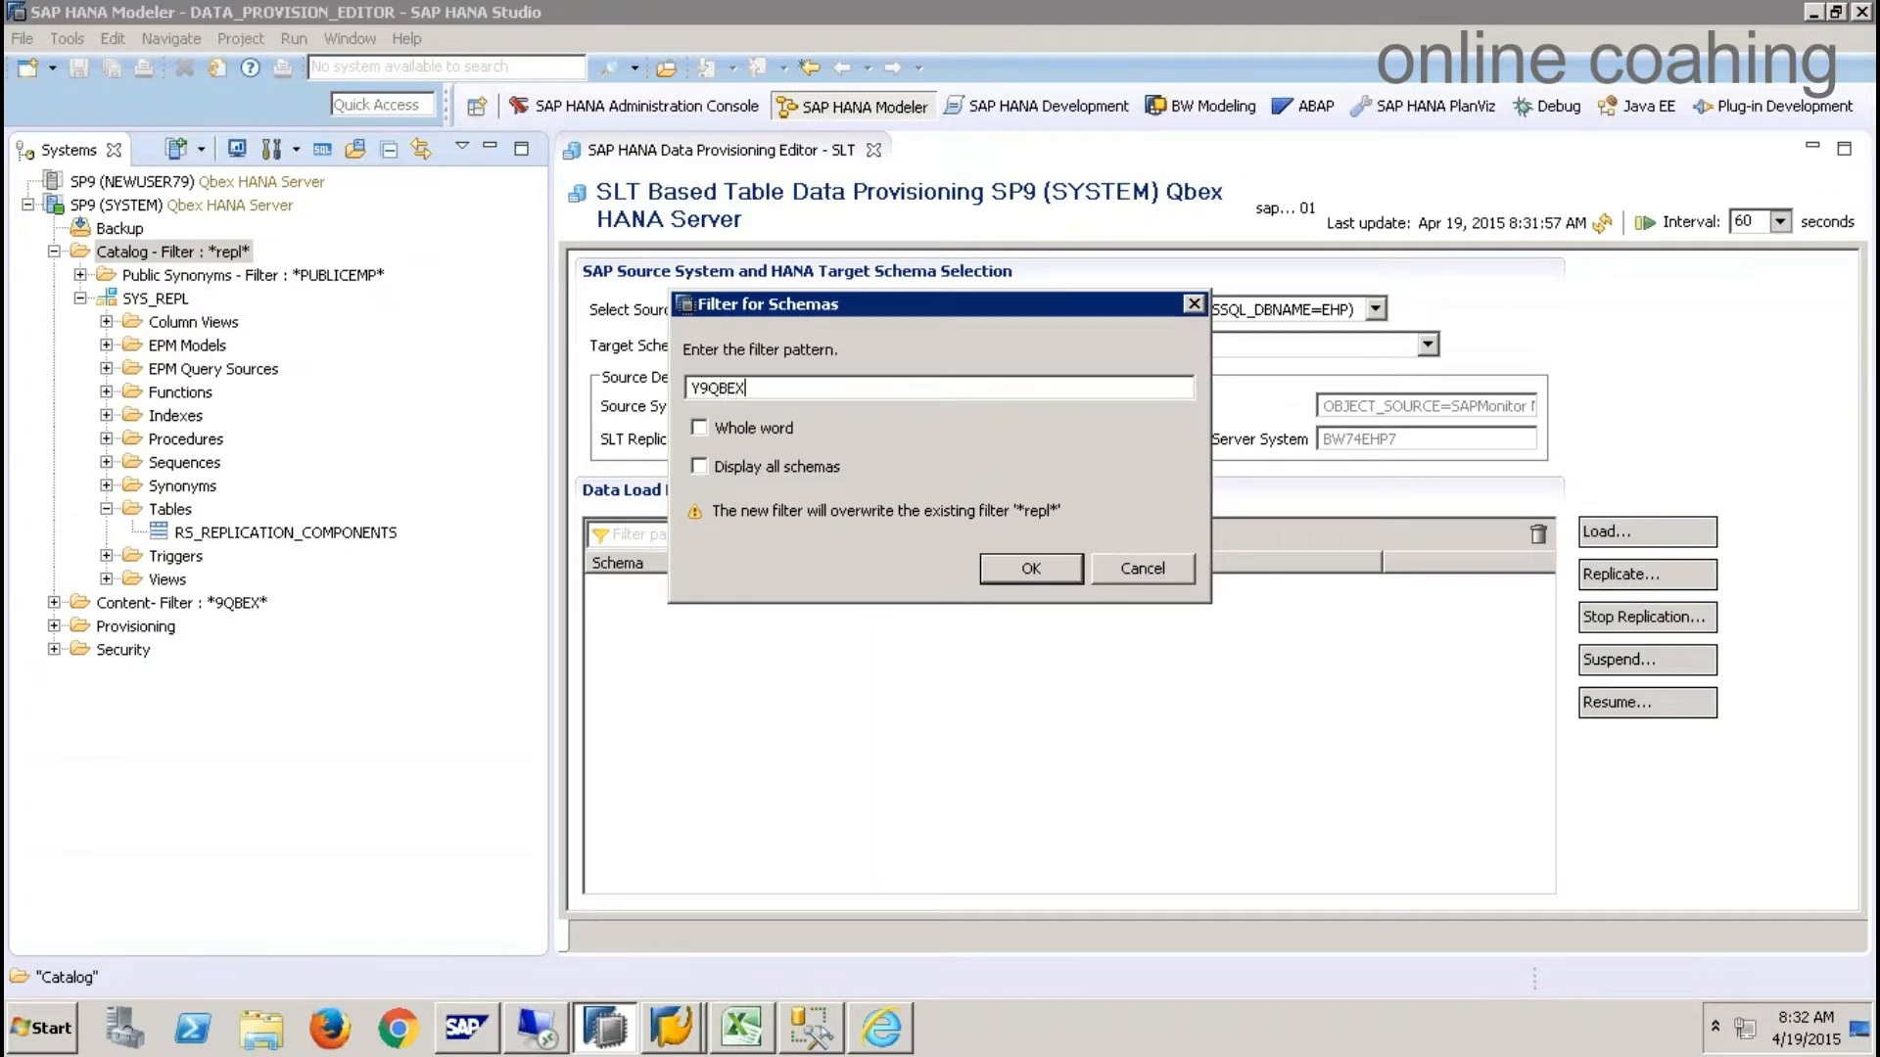
key("Return")
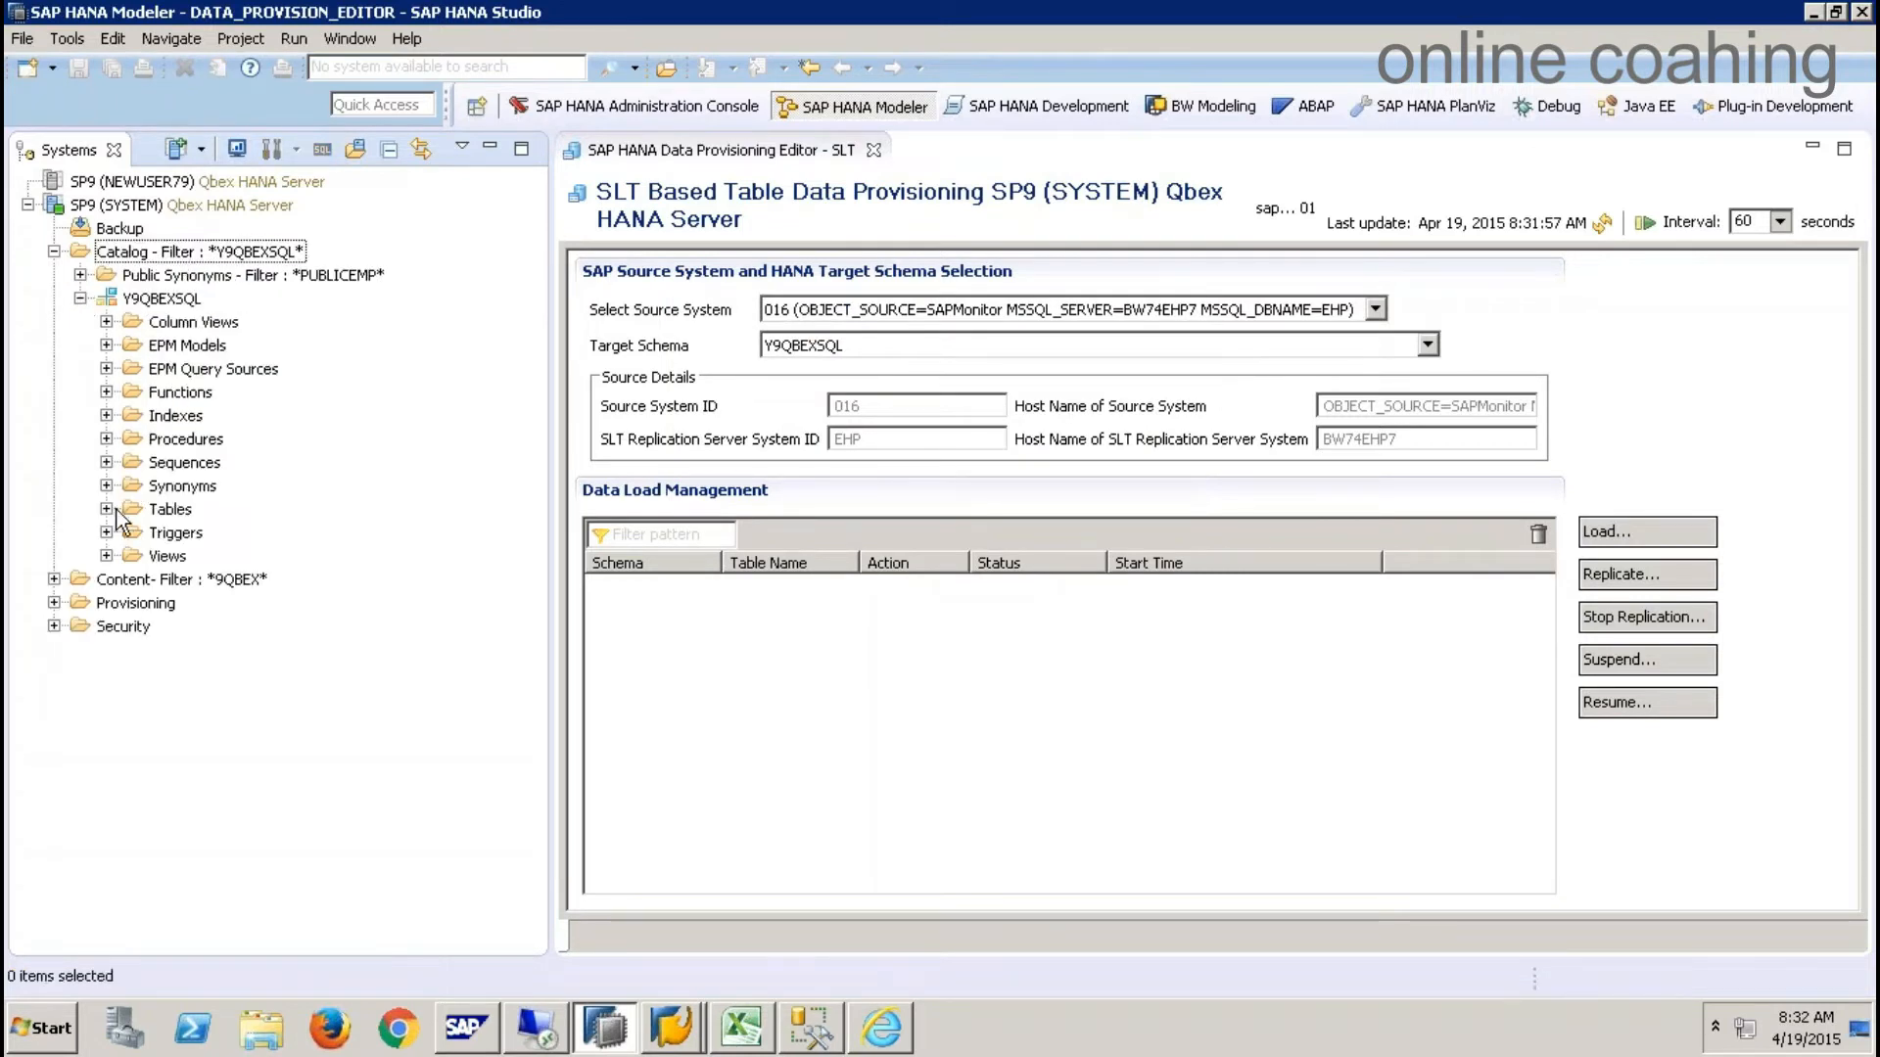
left_click(106, 509)
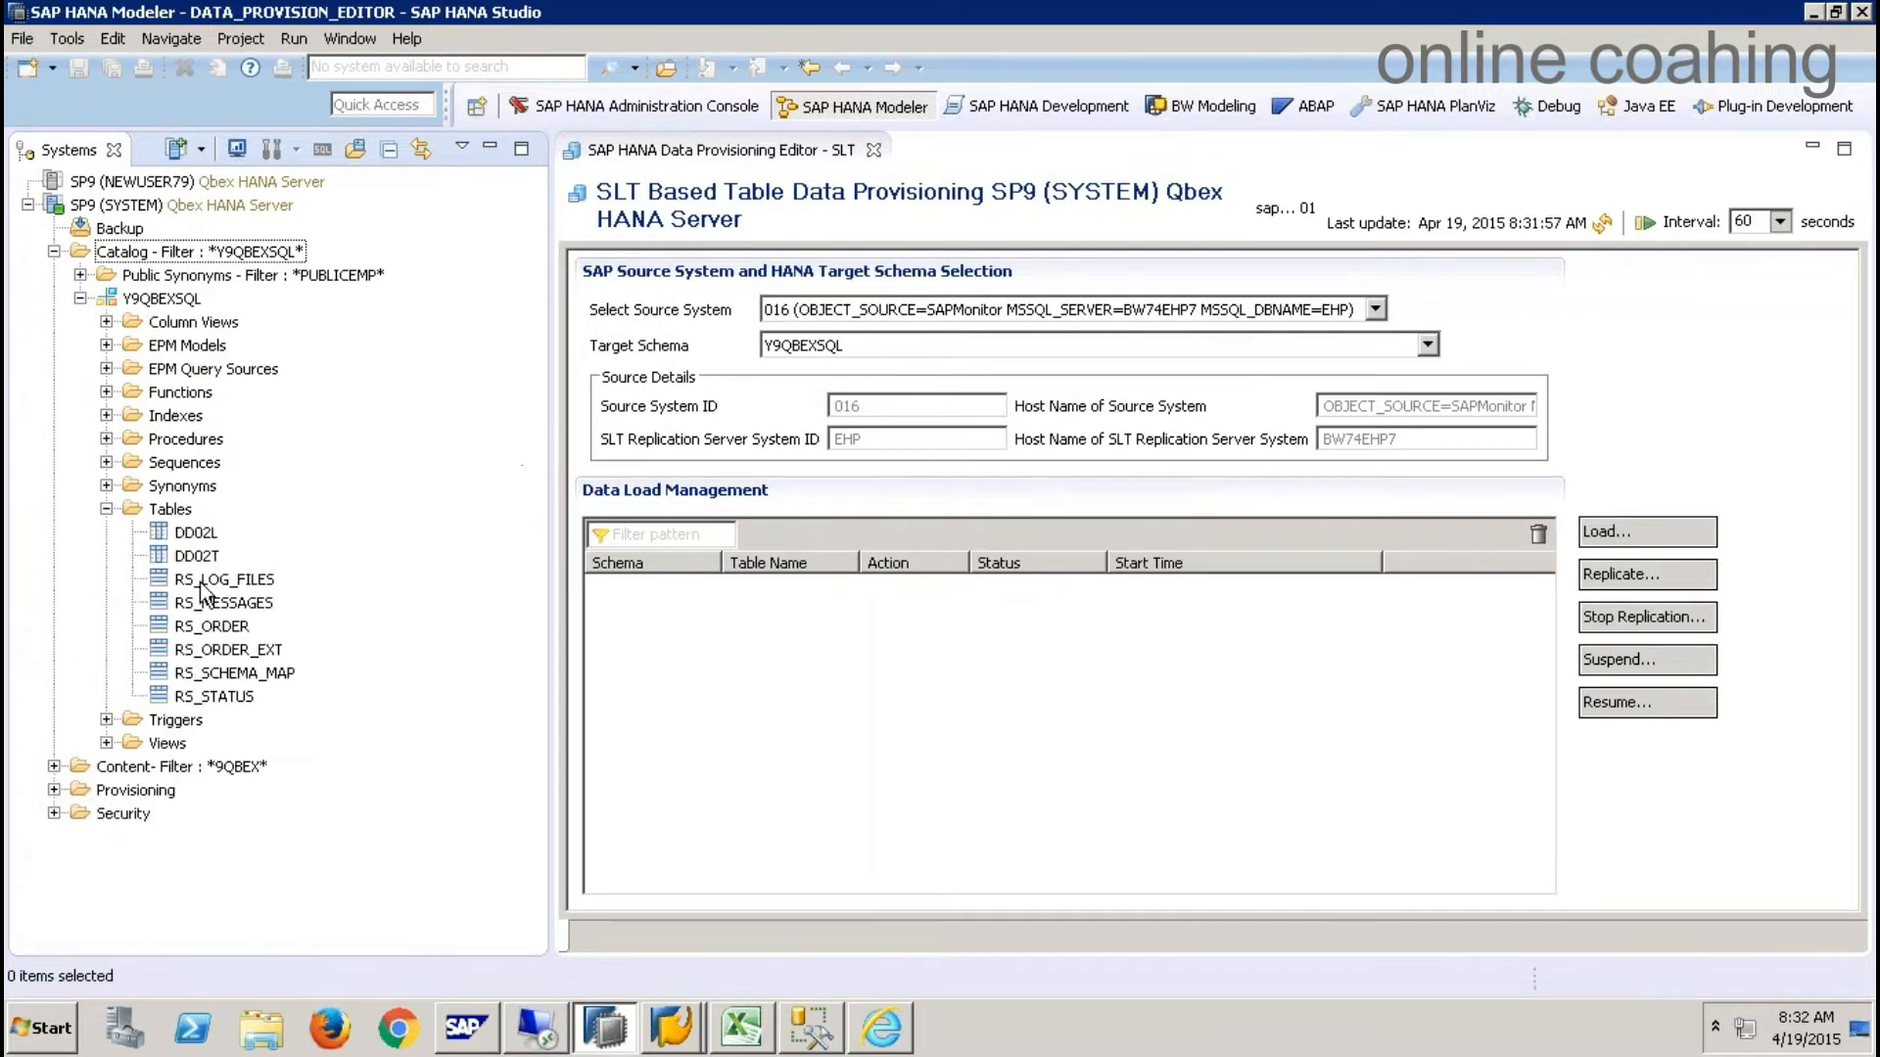
- Examine the contents of the DD02L and DD02T tables in schema Y9QBEXSQL, closing each one after viewing
left_click(196, 536)
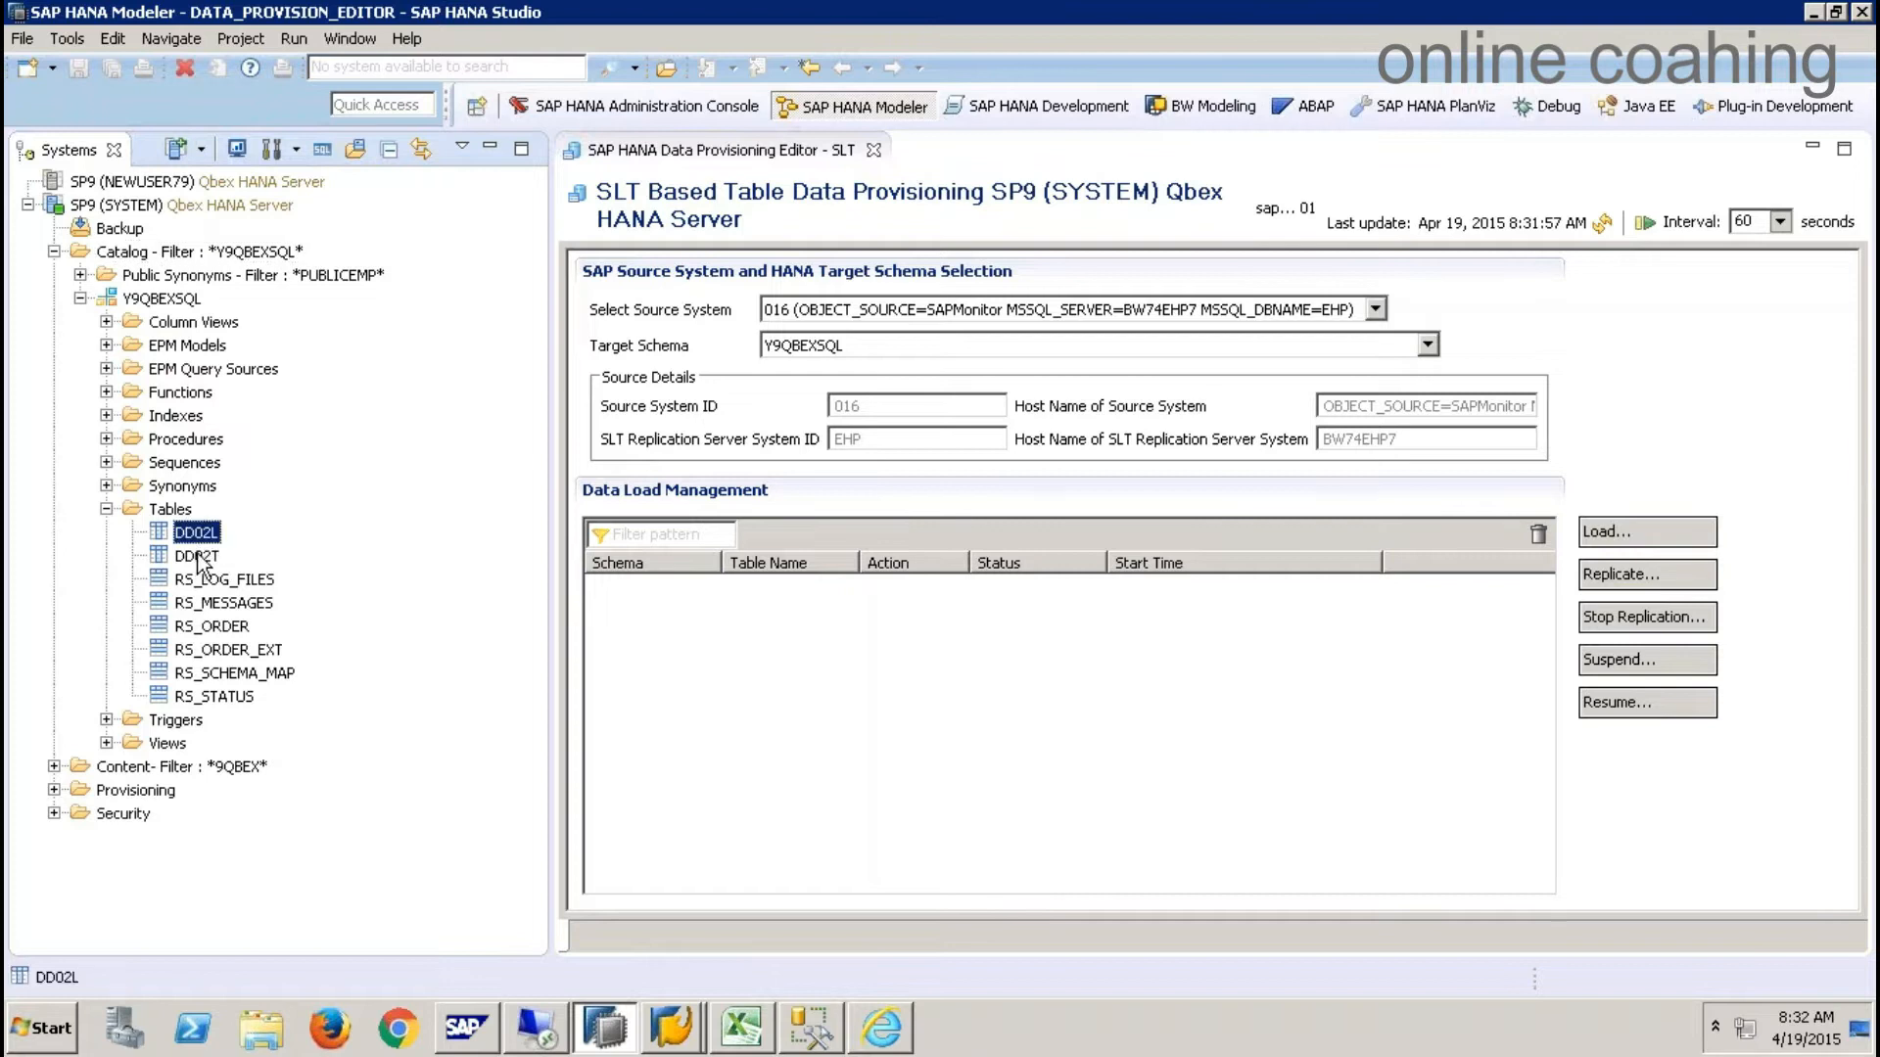
left_click(205, 560)
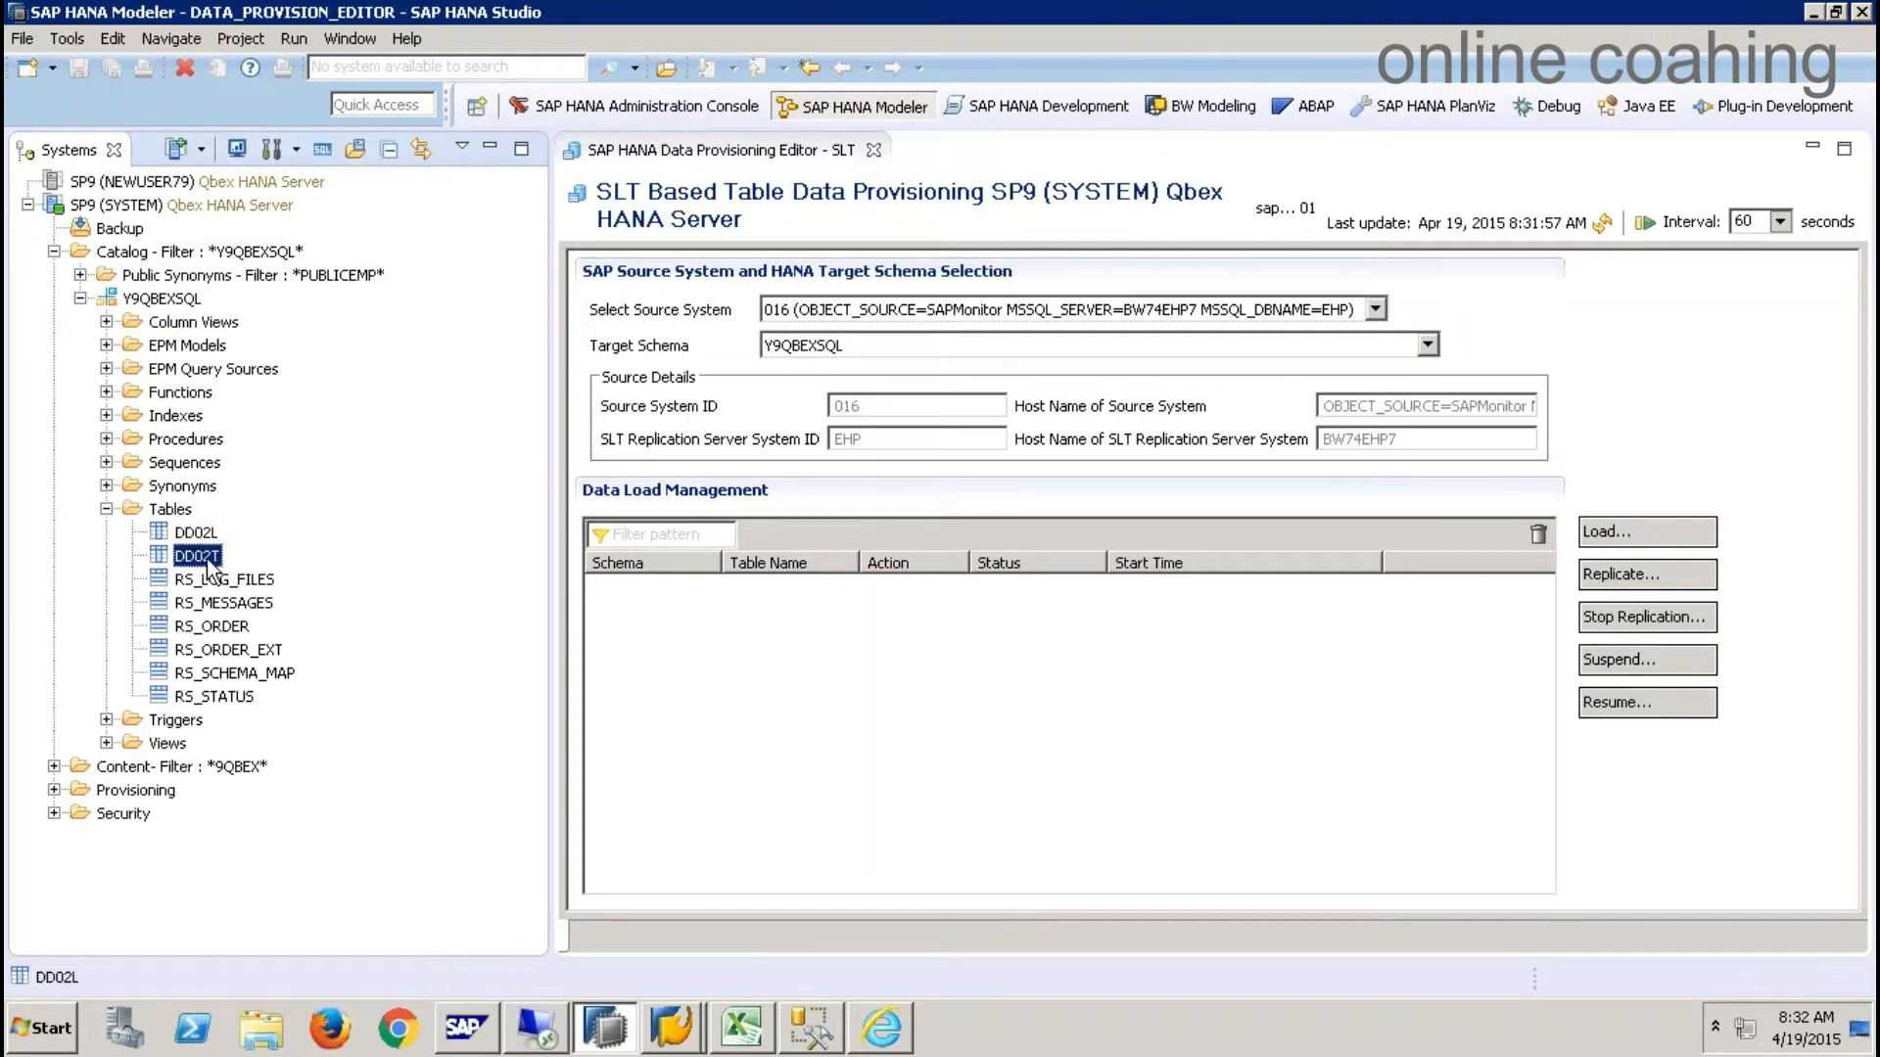
left_click(204, 535)
right_click(205, 538)
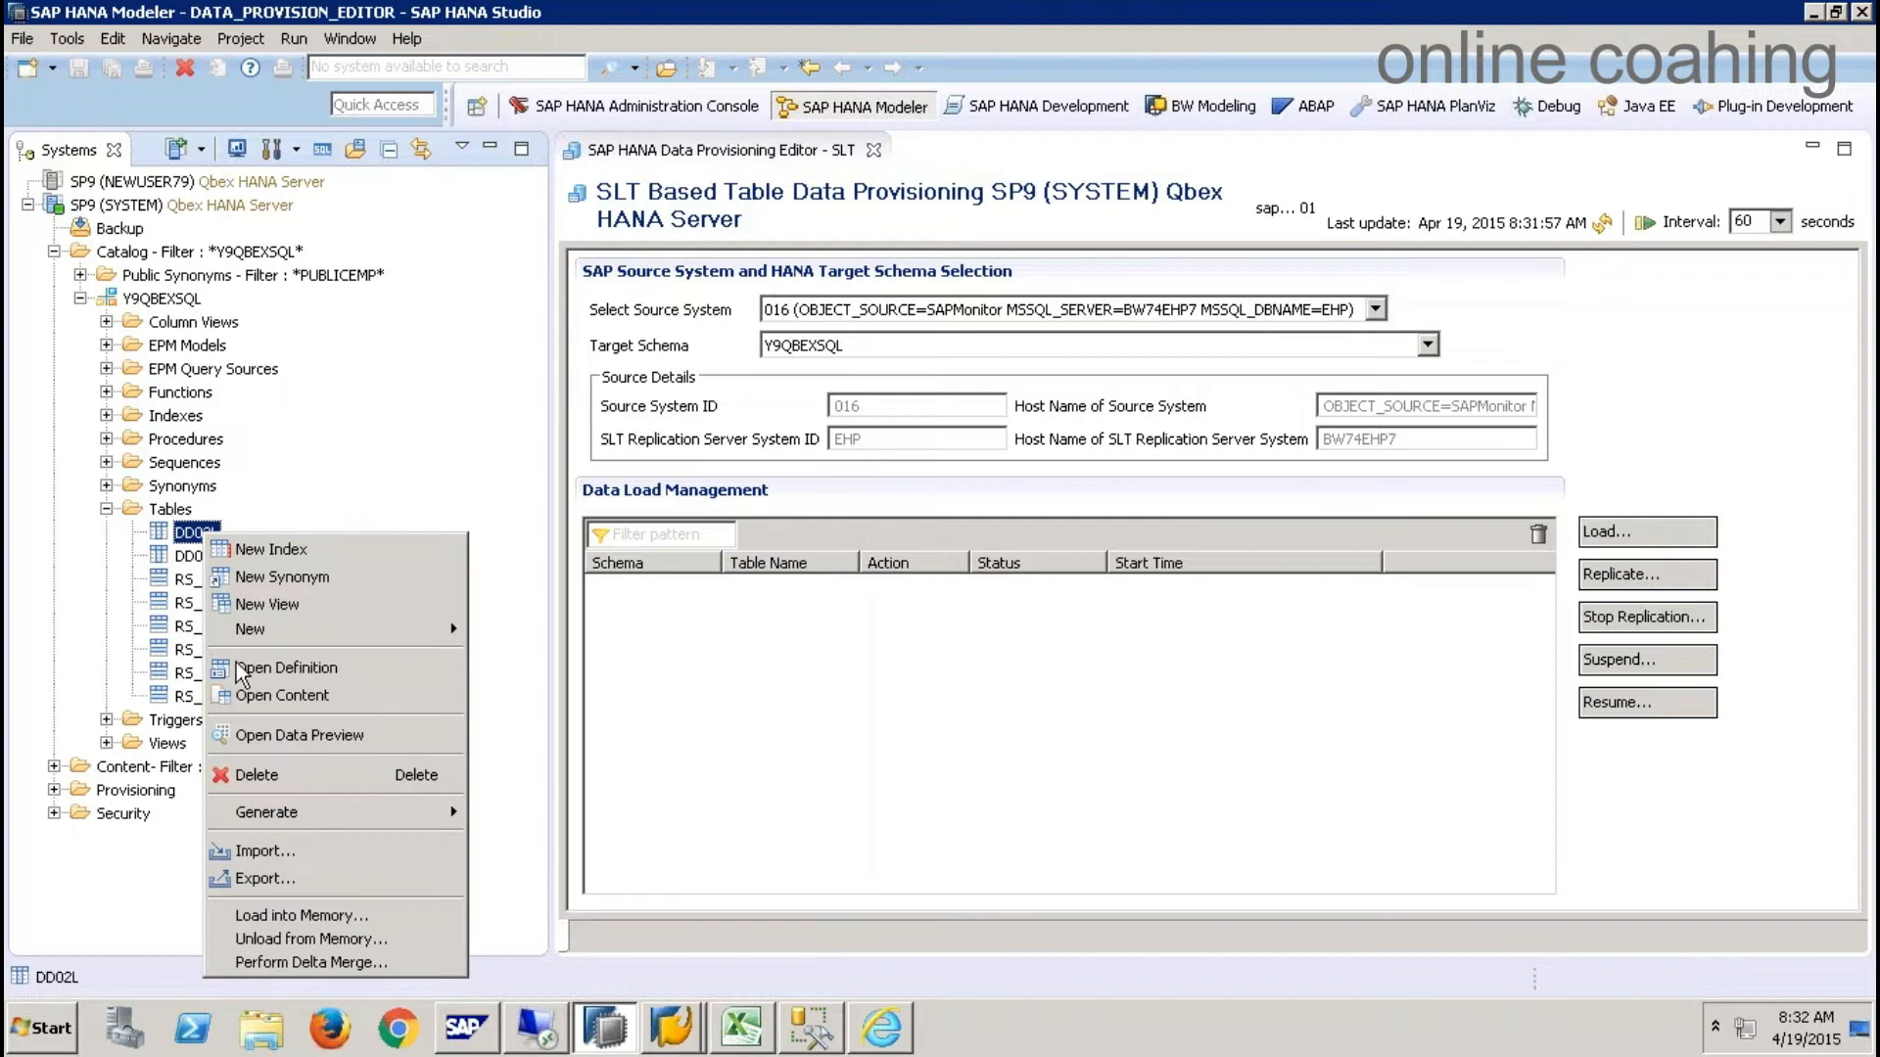
left_click(284, 730)
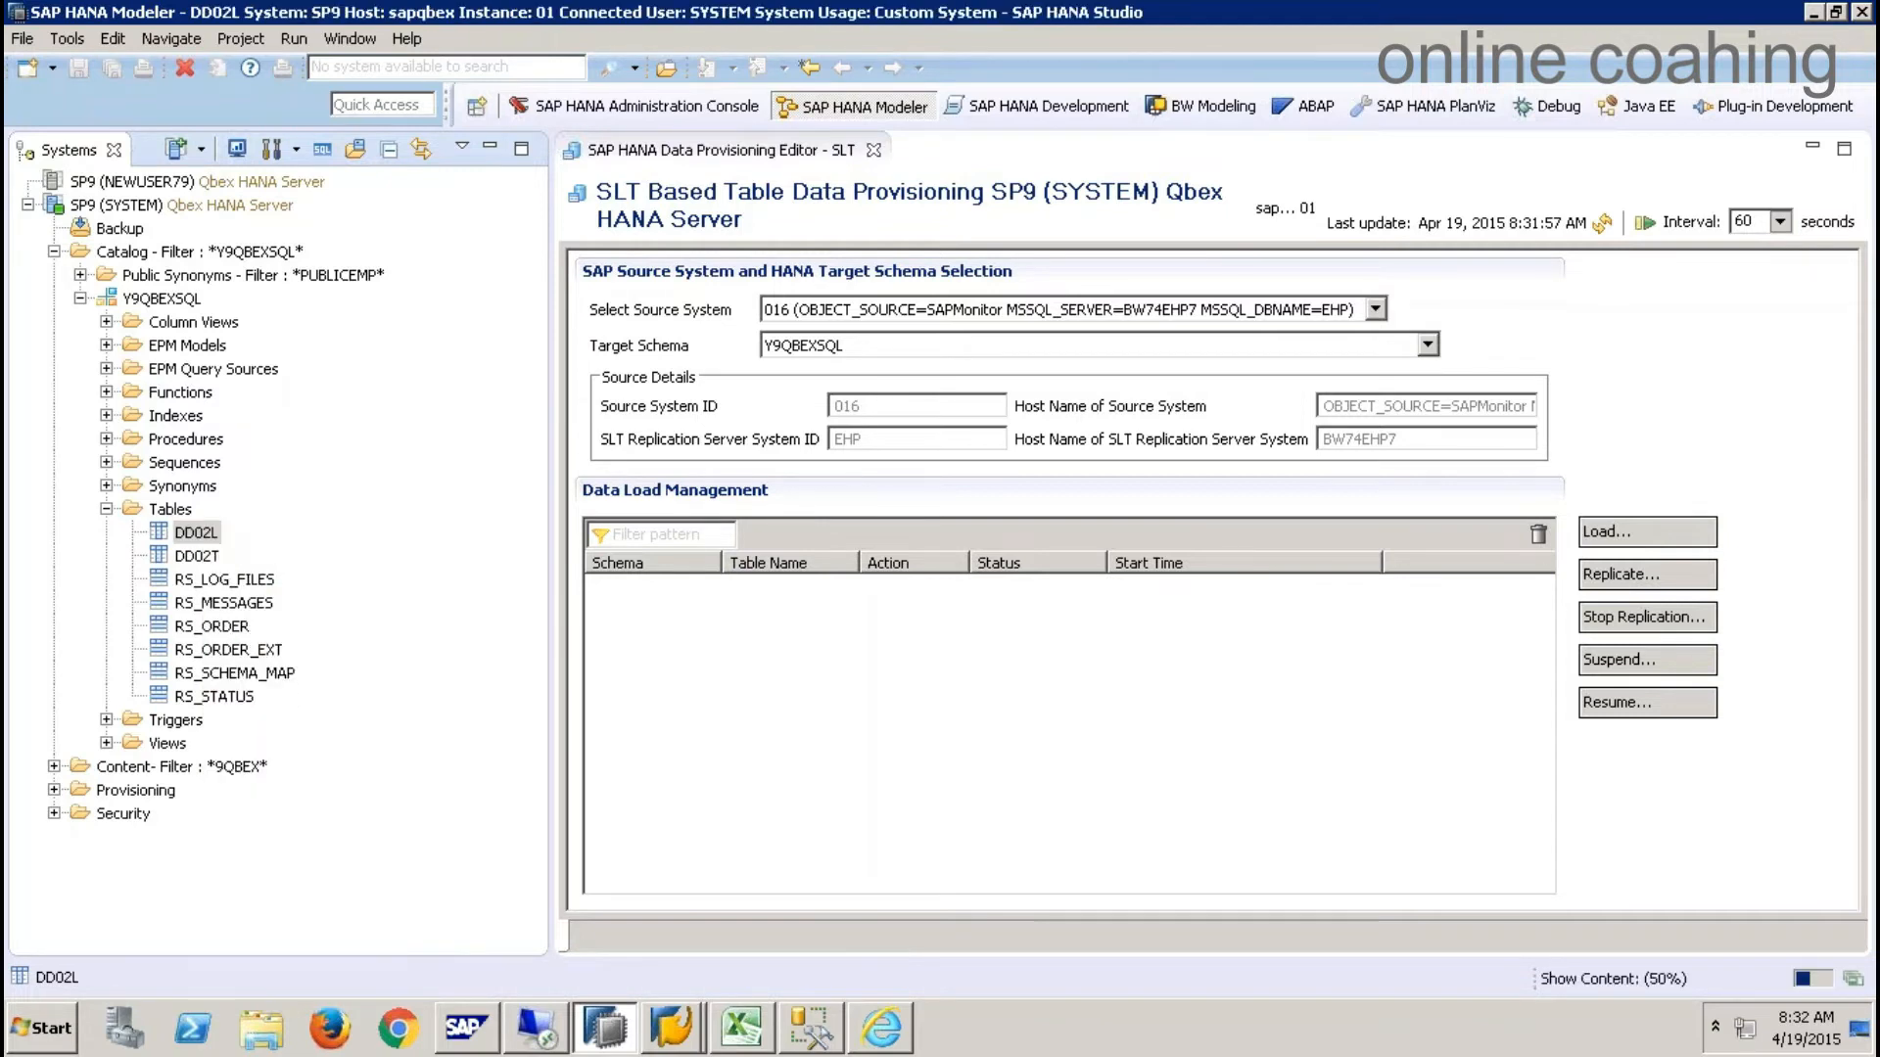
left_click(1109, 151)
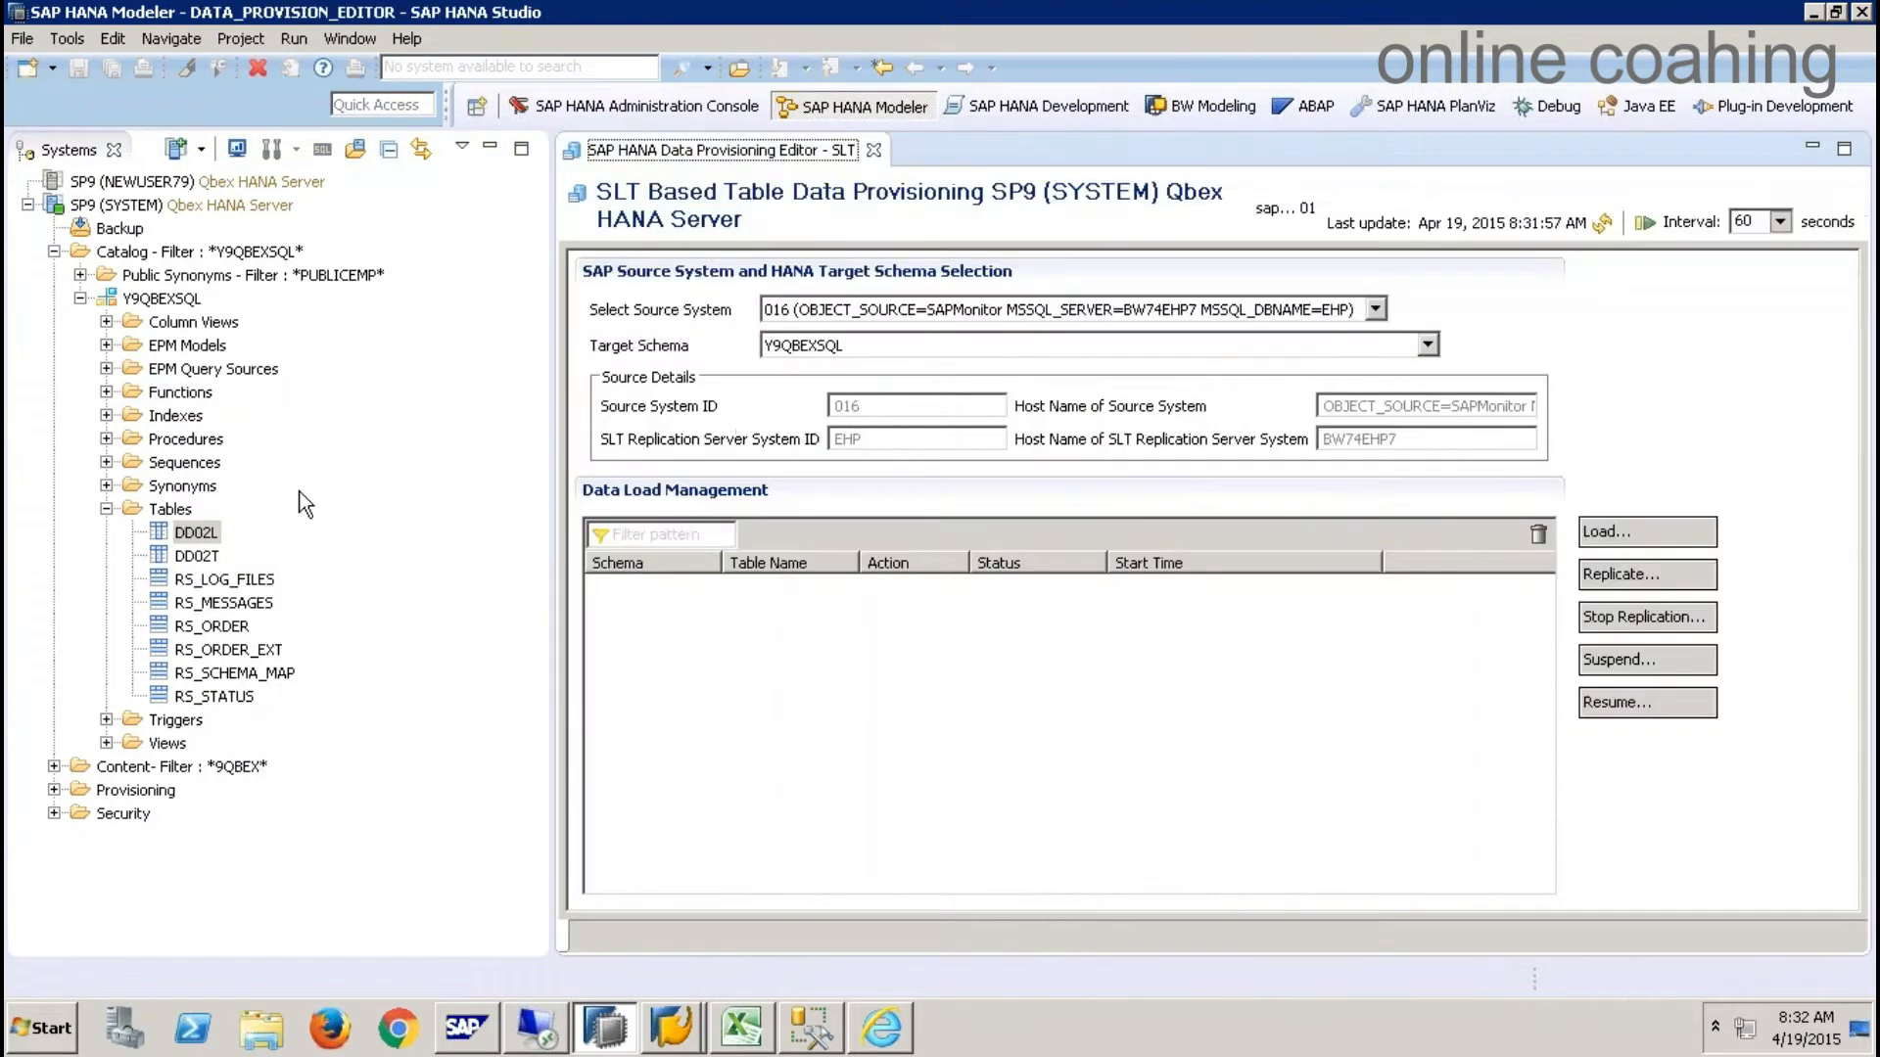
right_click(201, 556)
left_click(293, 315)
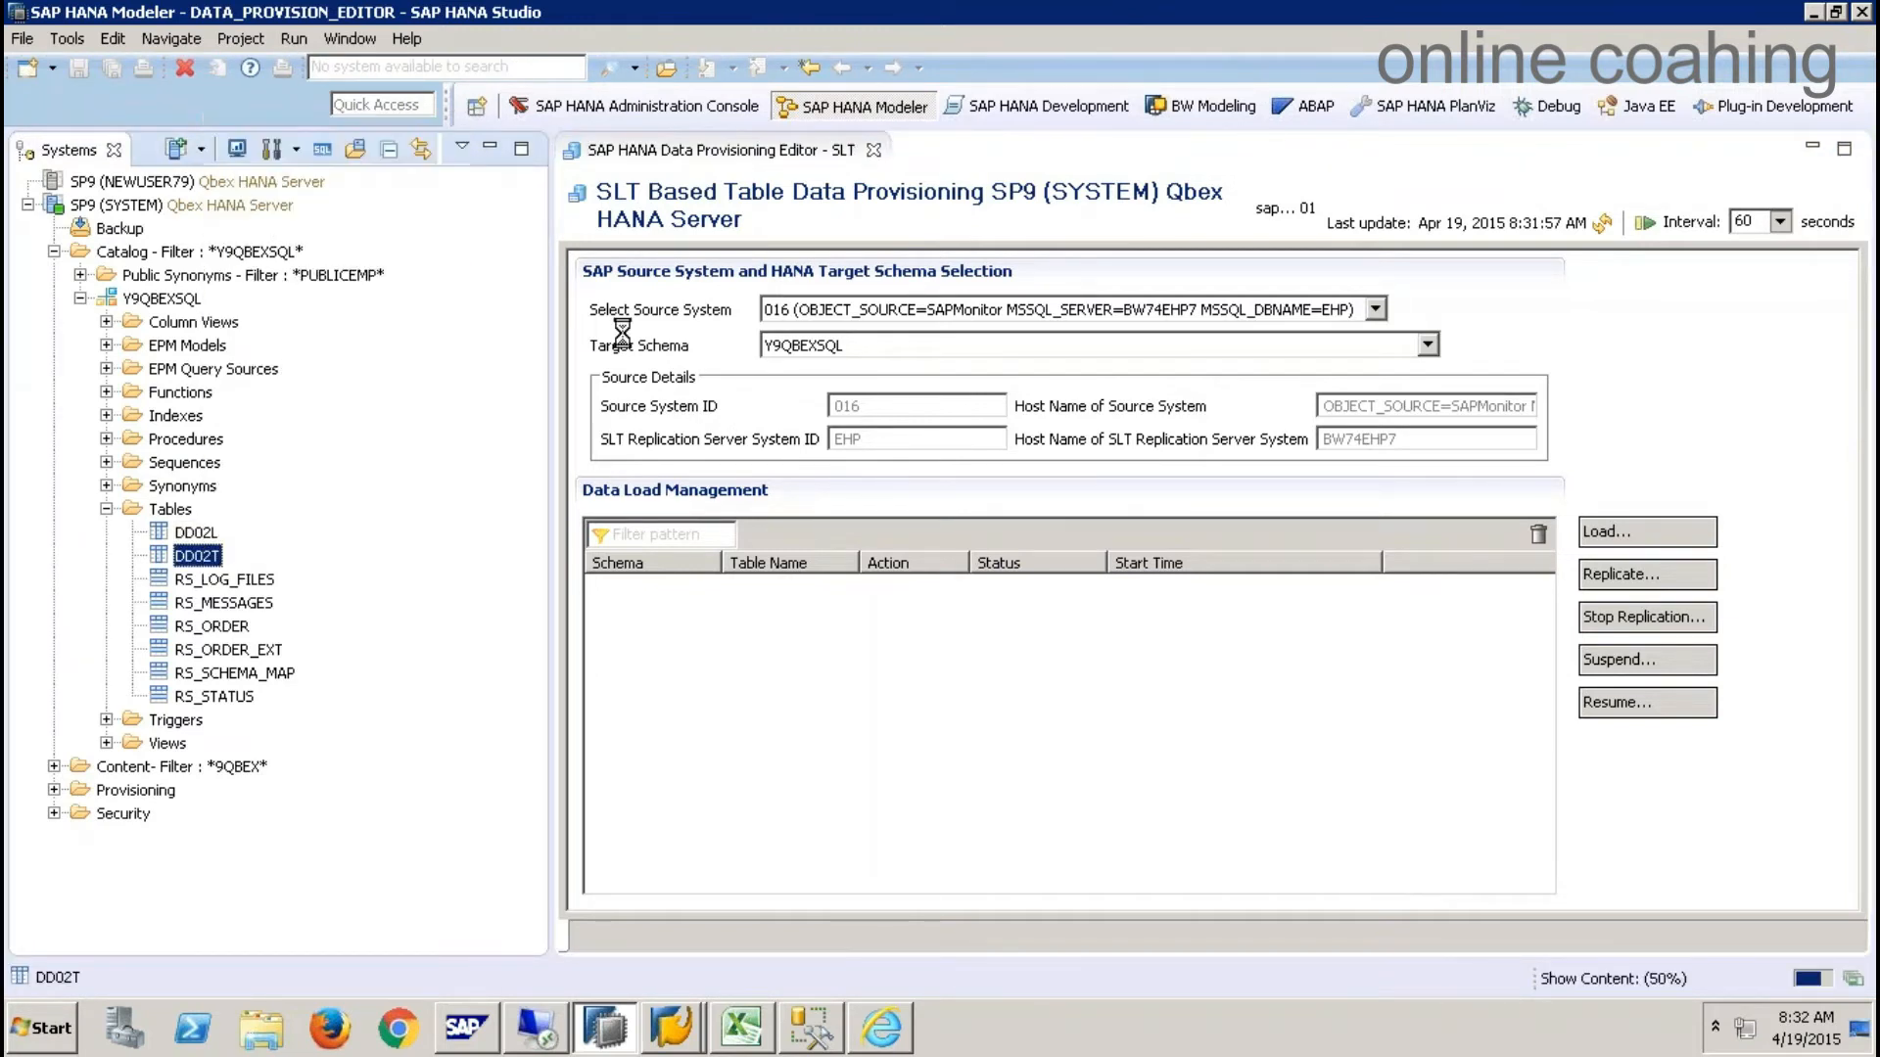
left_click(1108, 151)
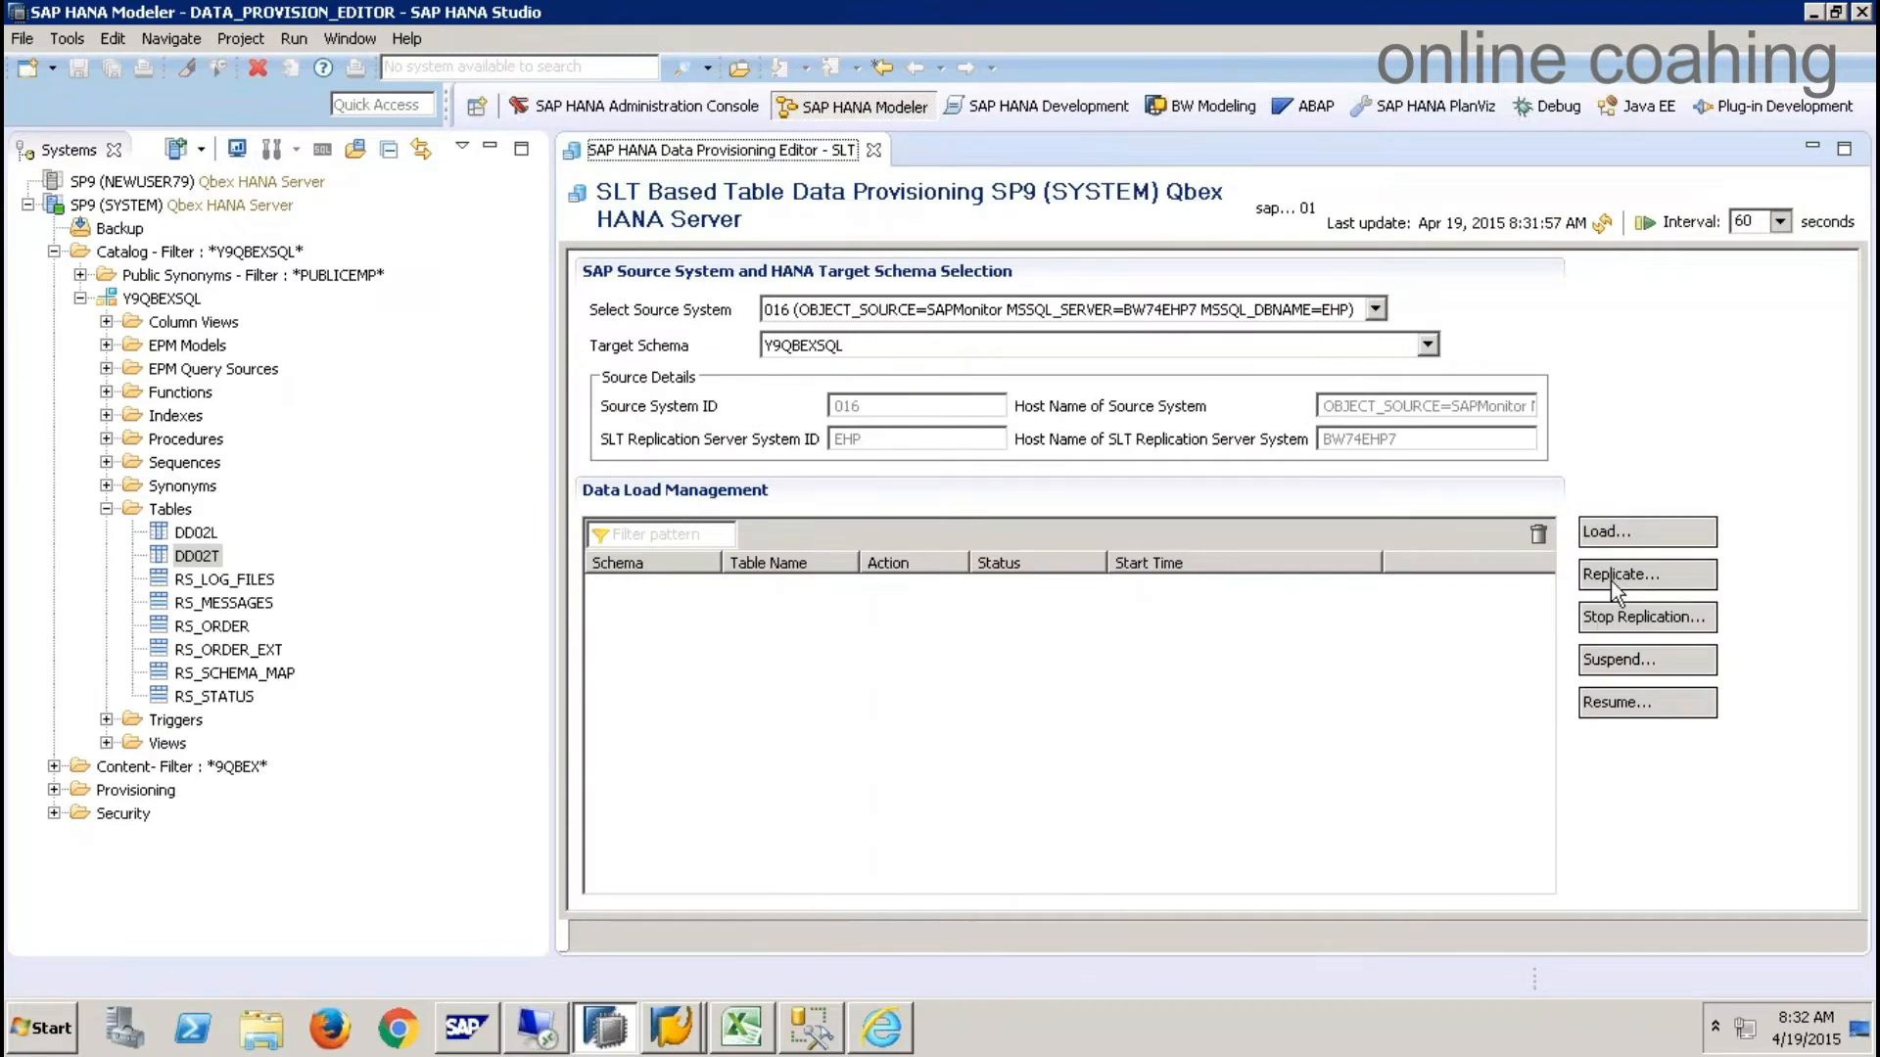
- Submit a load request for the source table YSALES into the Y9QBEXSQL schema
left_click(1627, 533)
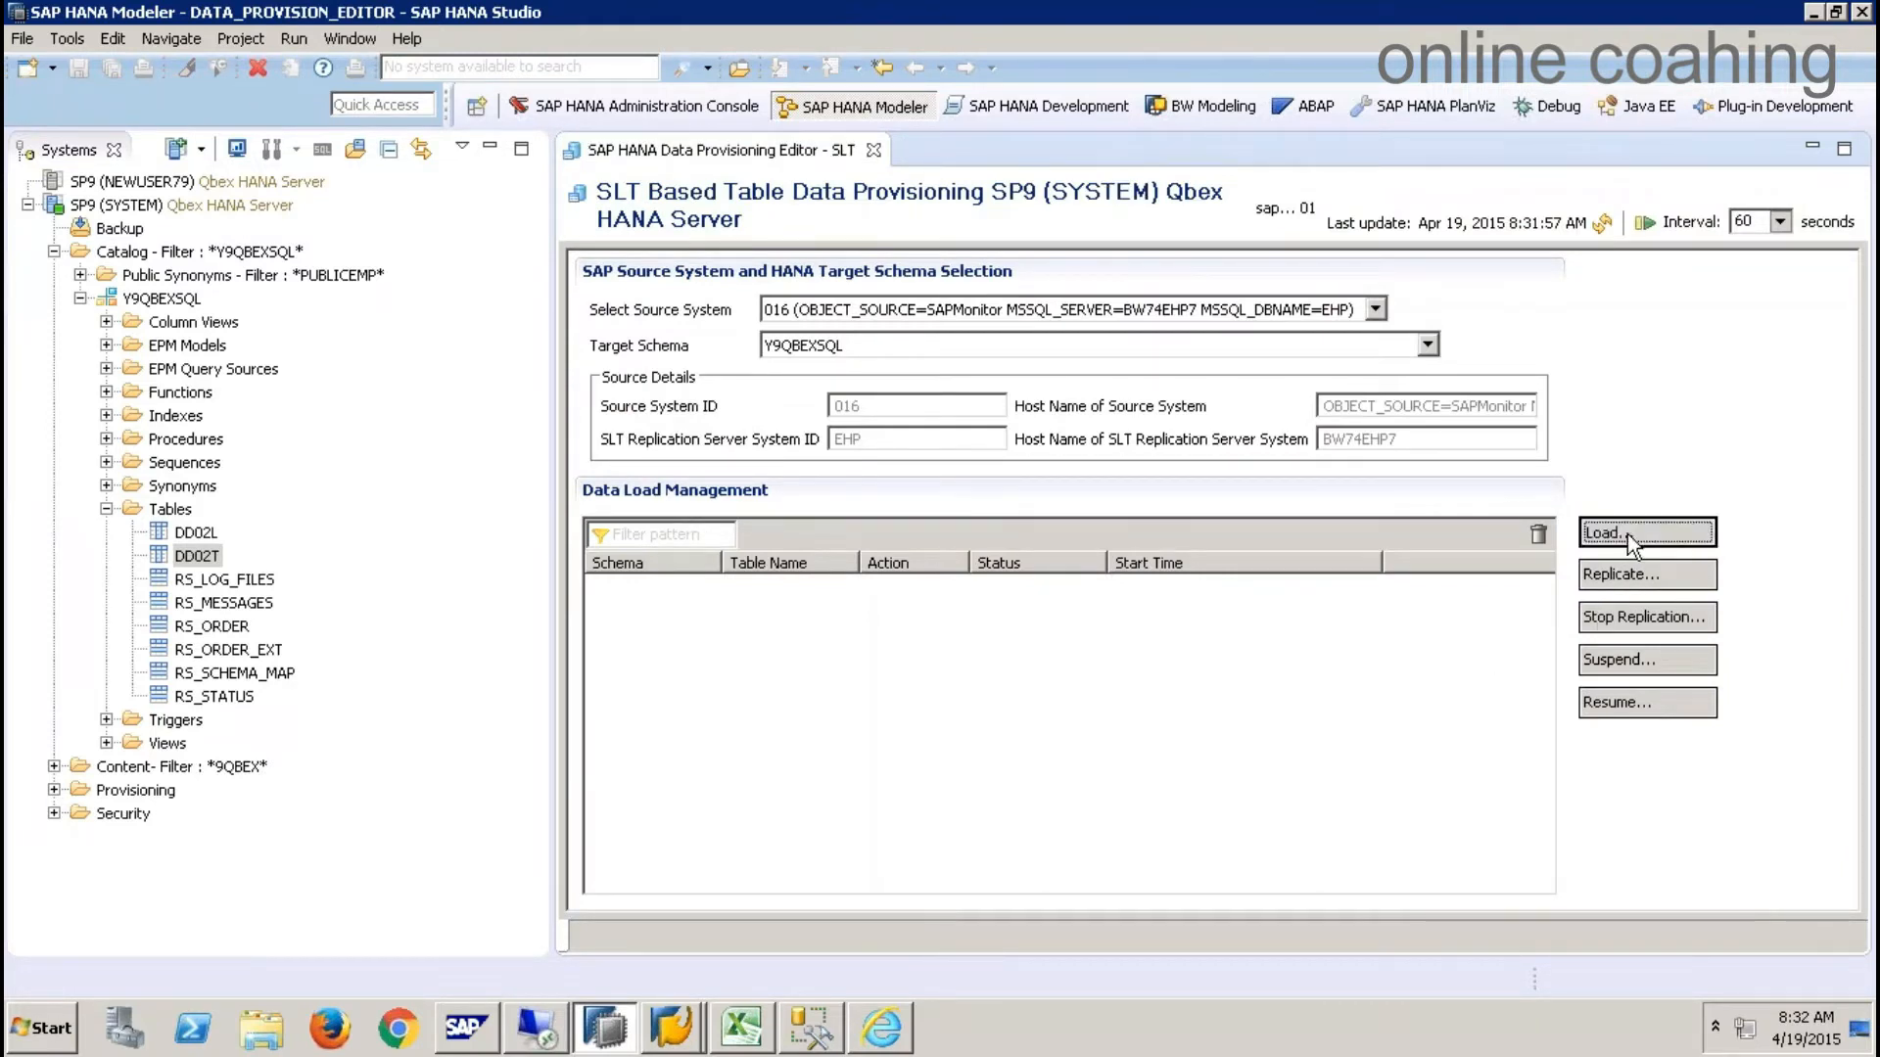
type("YSALES")
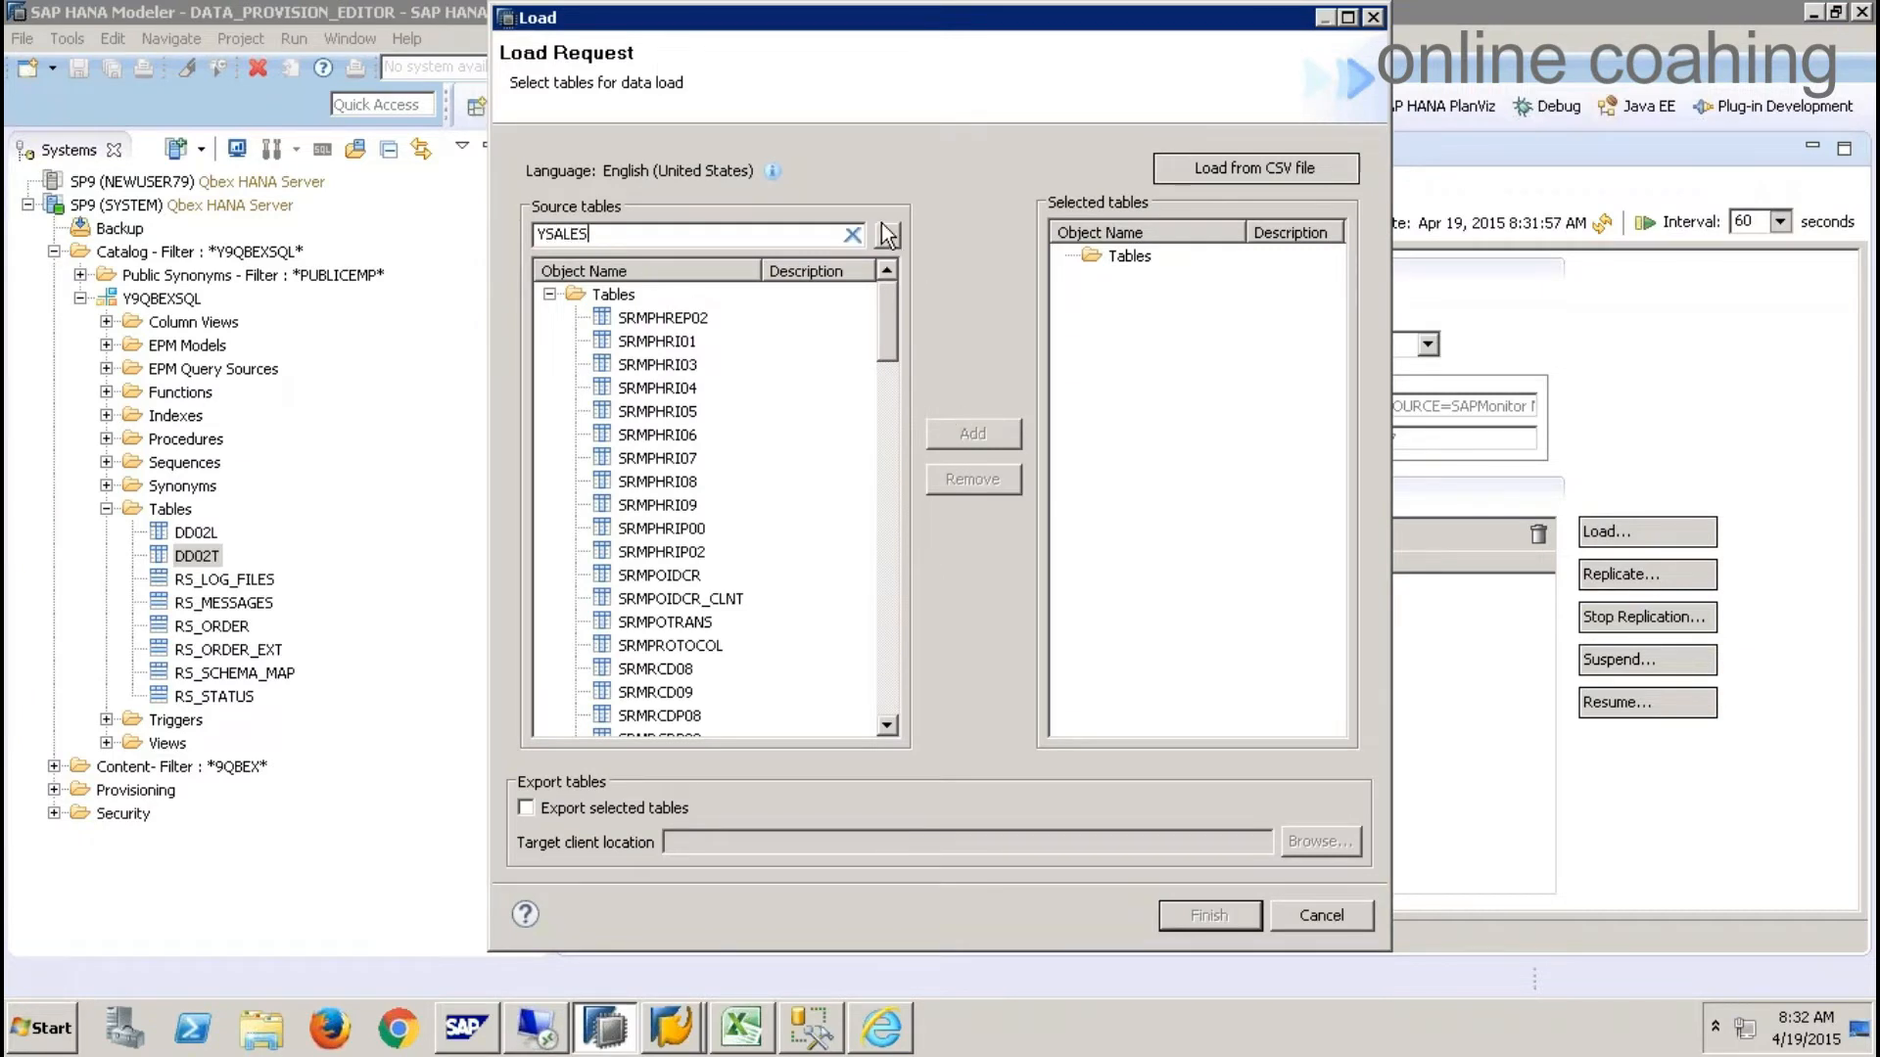
left_click(887, 235)
left_click(643, 317)
left_click(985, 443)
left_click(1209, 915)
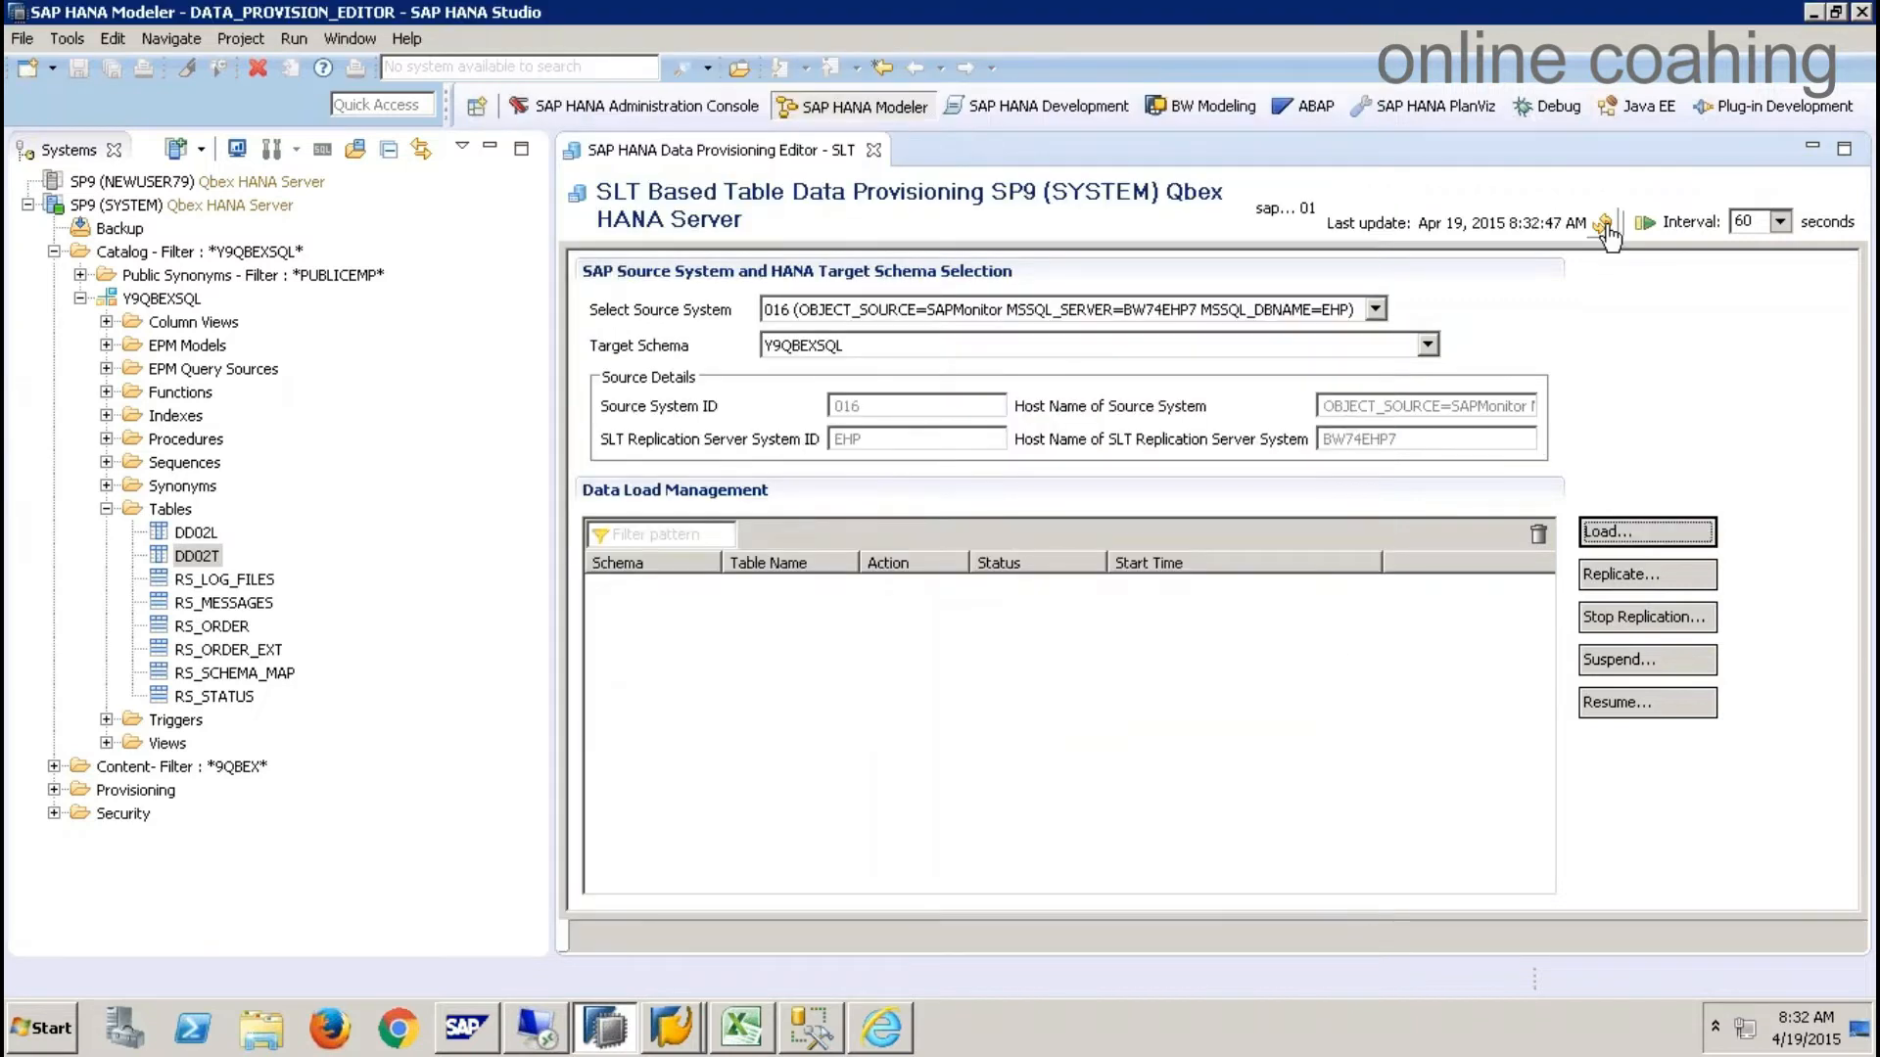
- Set the data provisioning editor's refresh interval to 5 seconds and start automatic refreshing
left_click(1779, 221)
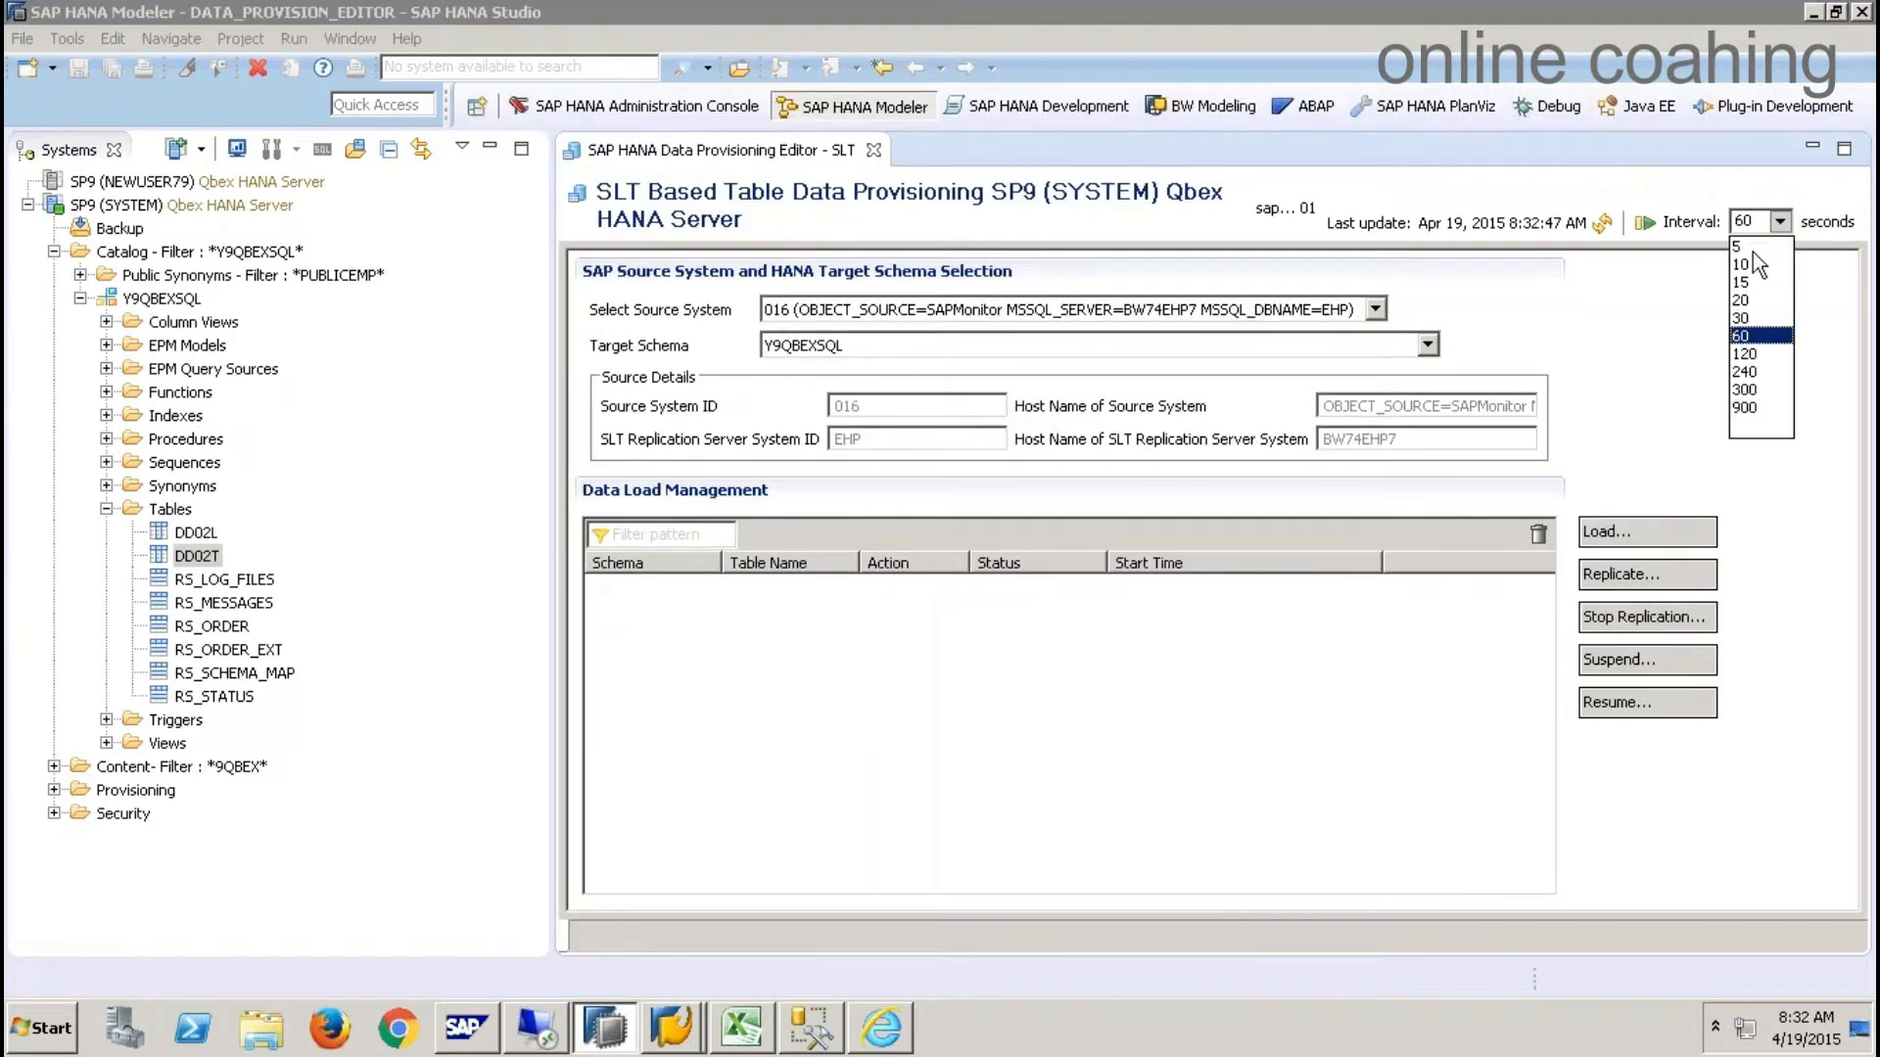
left_click(1752, 249)
left_click(1637, 229)
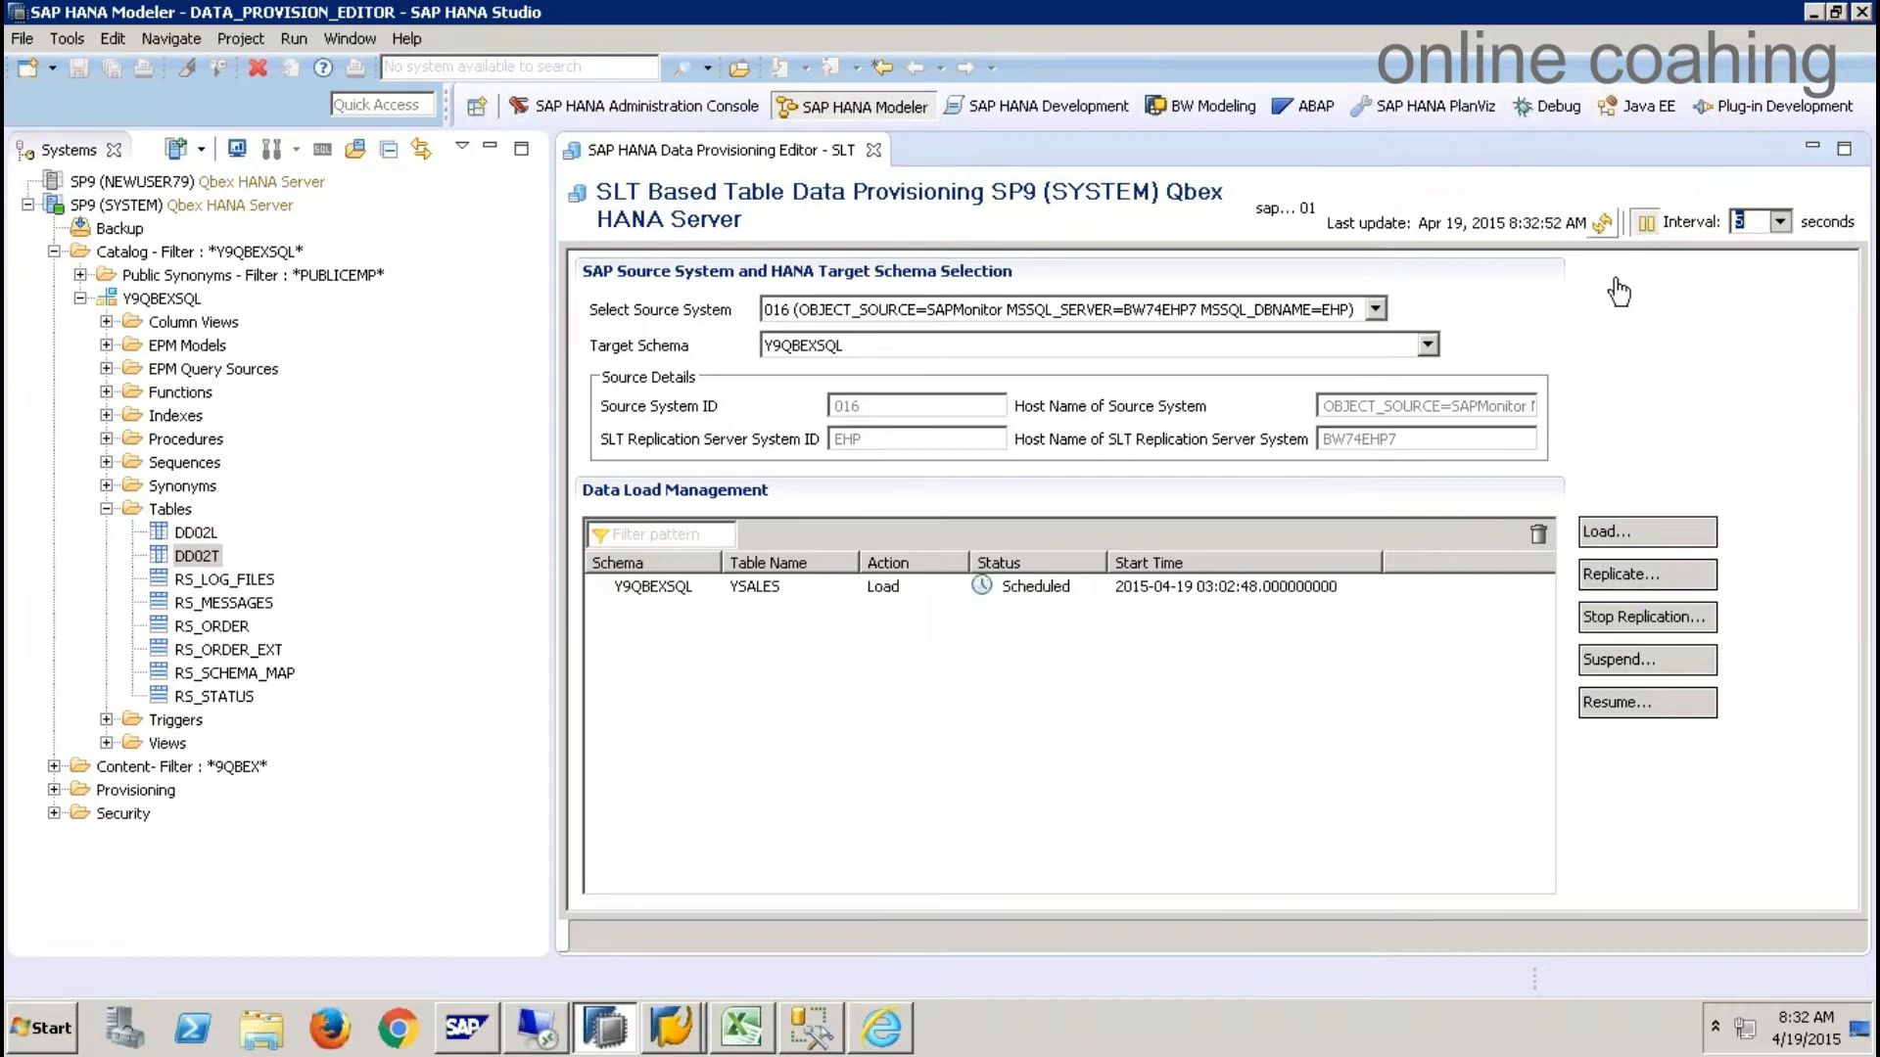
- Refresh the data load management list repeatedly to check the status of the YSALES load
left_click(1603, 228)
left_click(1679, 360)
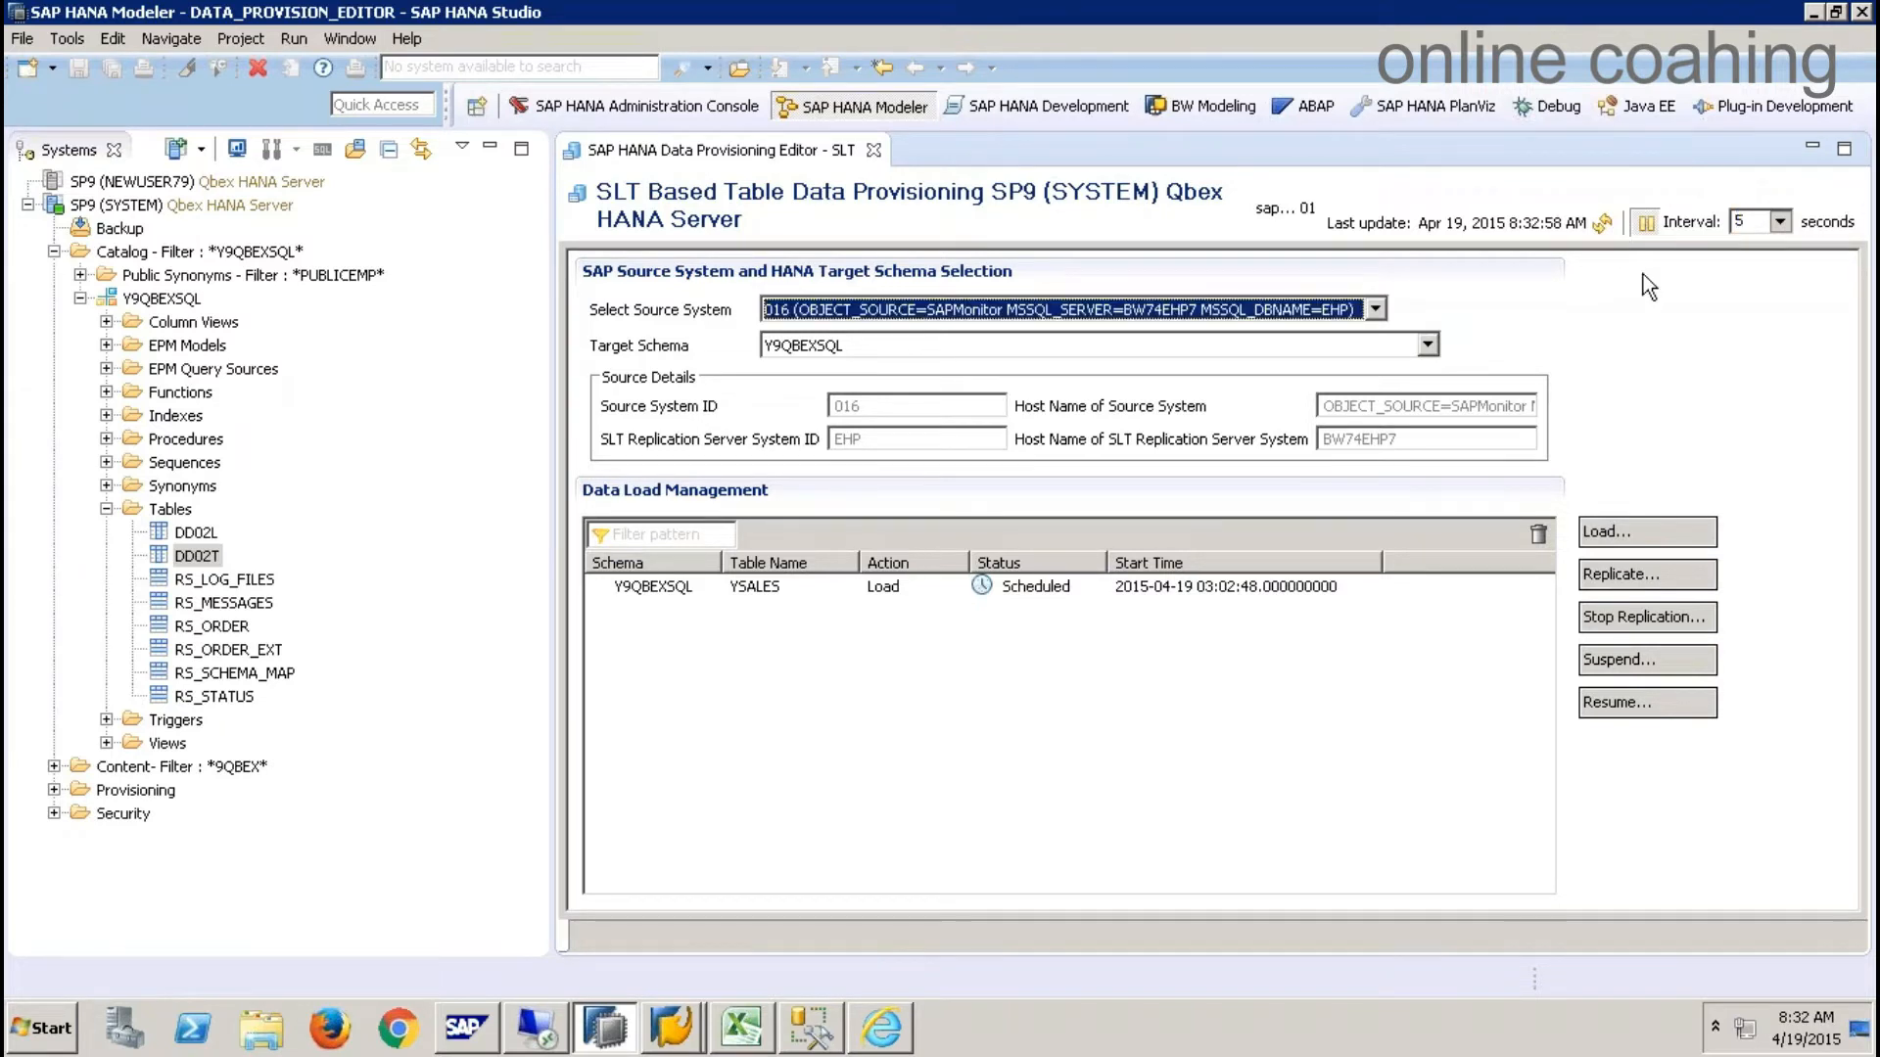
left_click(1605, 228)
left_click(1605, 228)
left_click(1604, 228)
left_click(1603, 228)
left_click(1604, 225)
left_click(1604, 225)
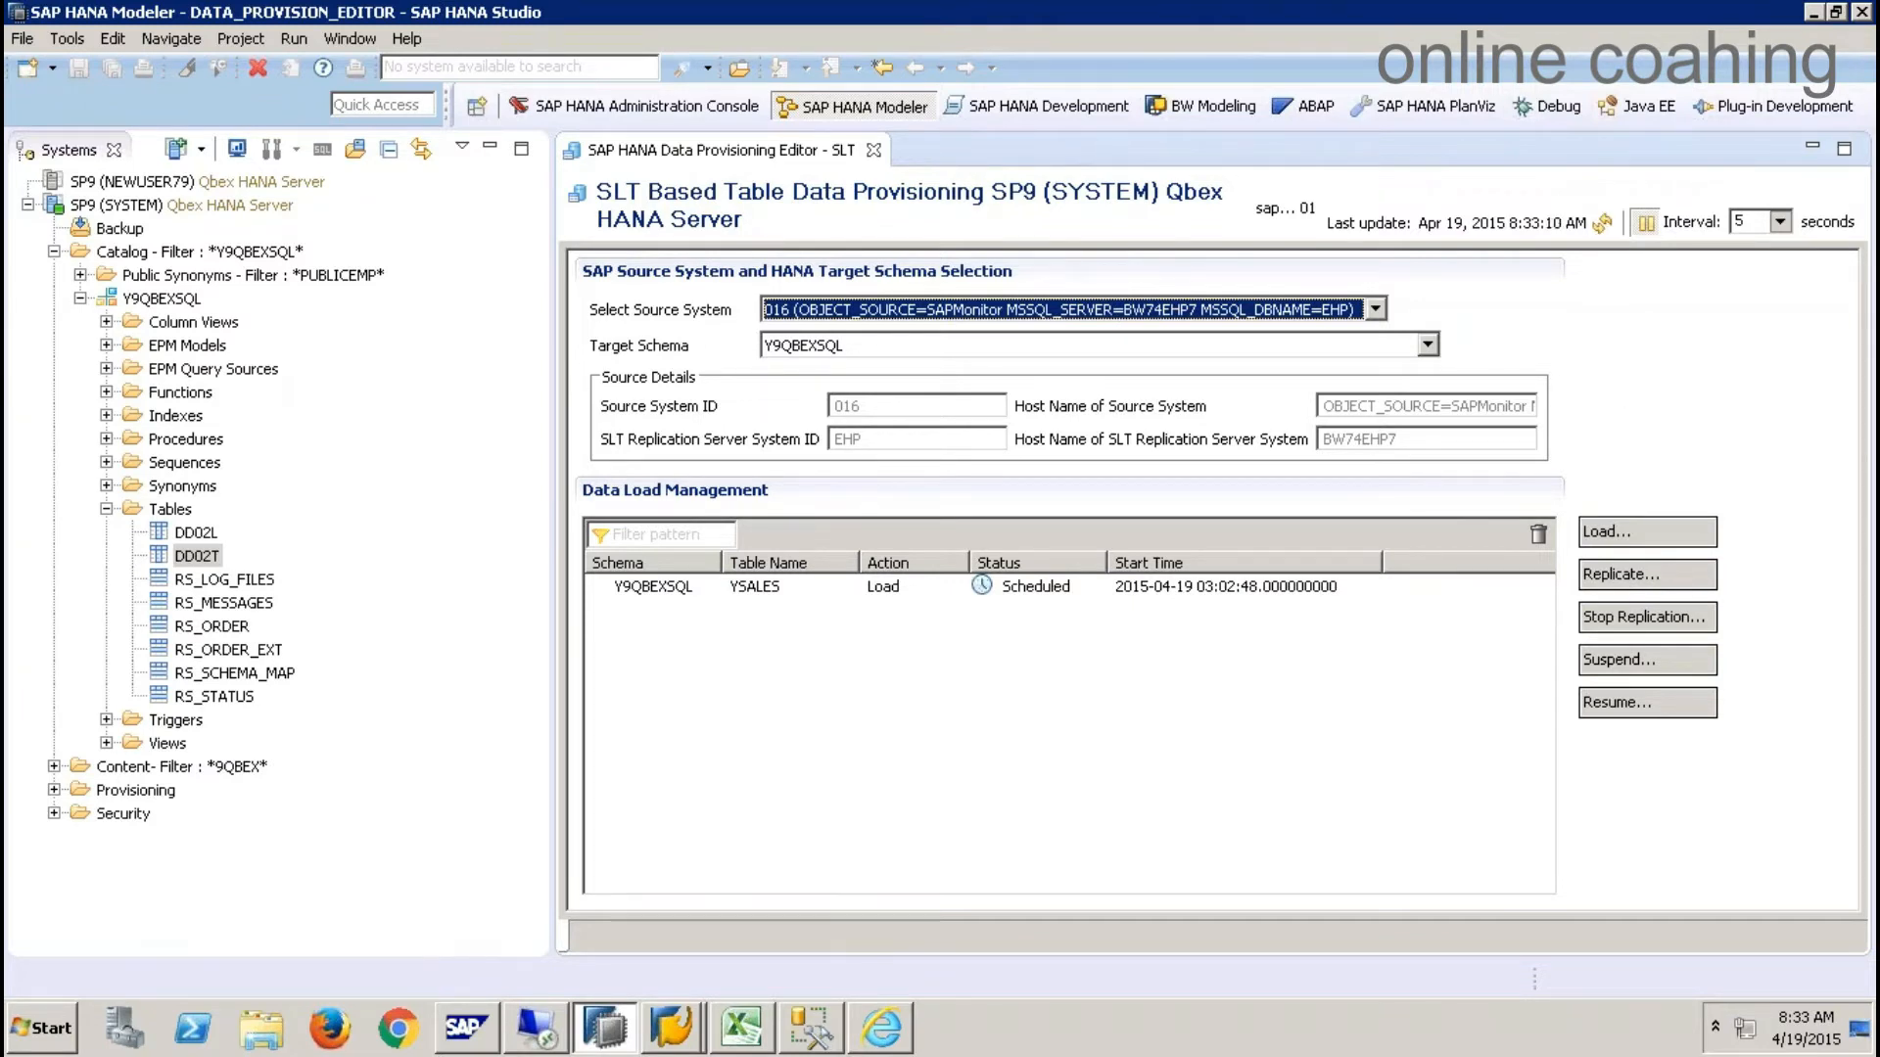
left_click(1603, 226)
left_click(1603, 226)
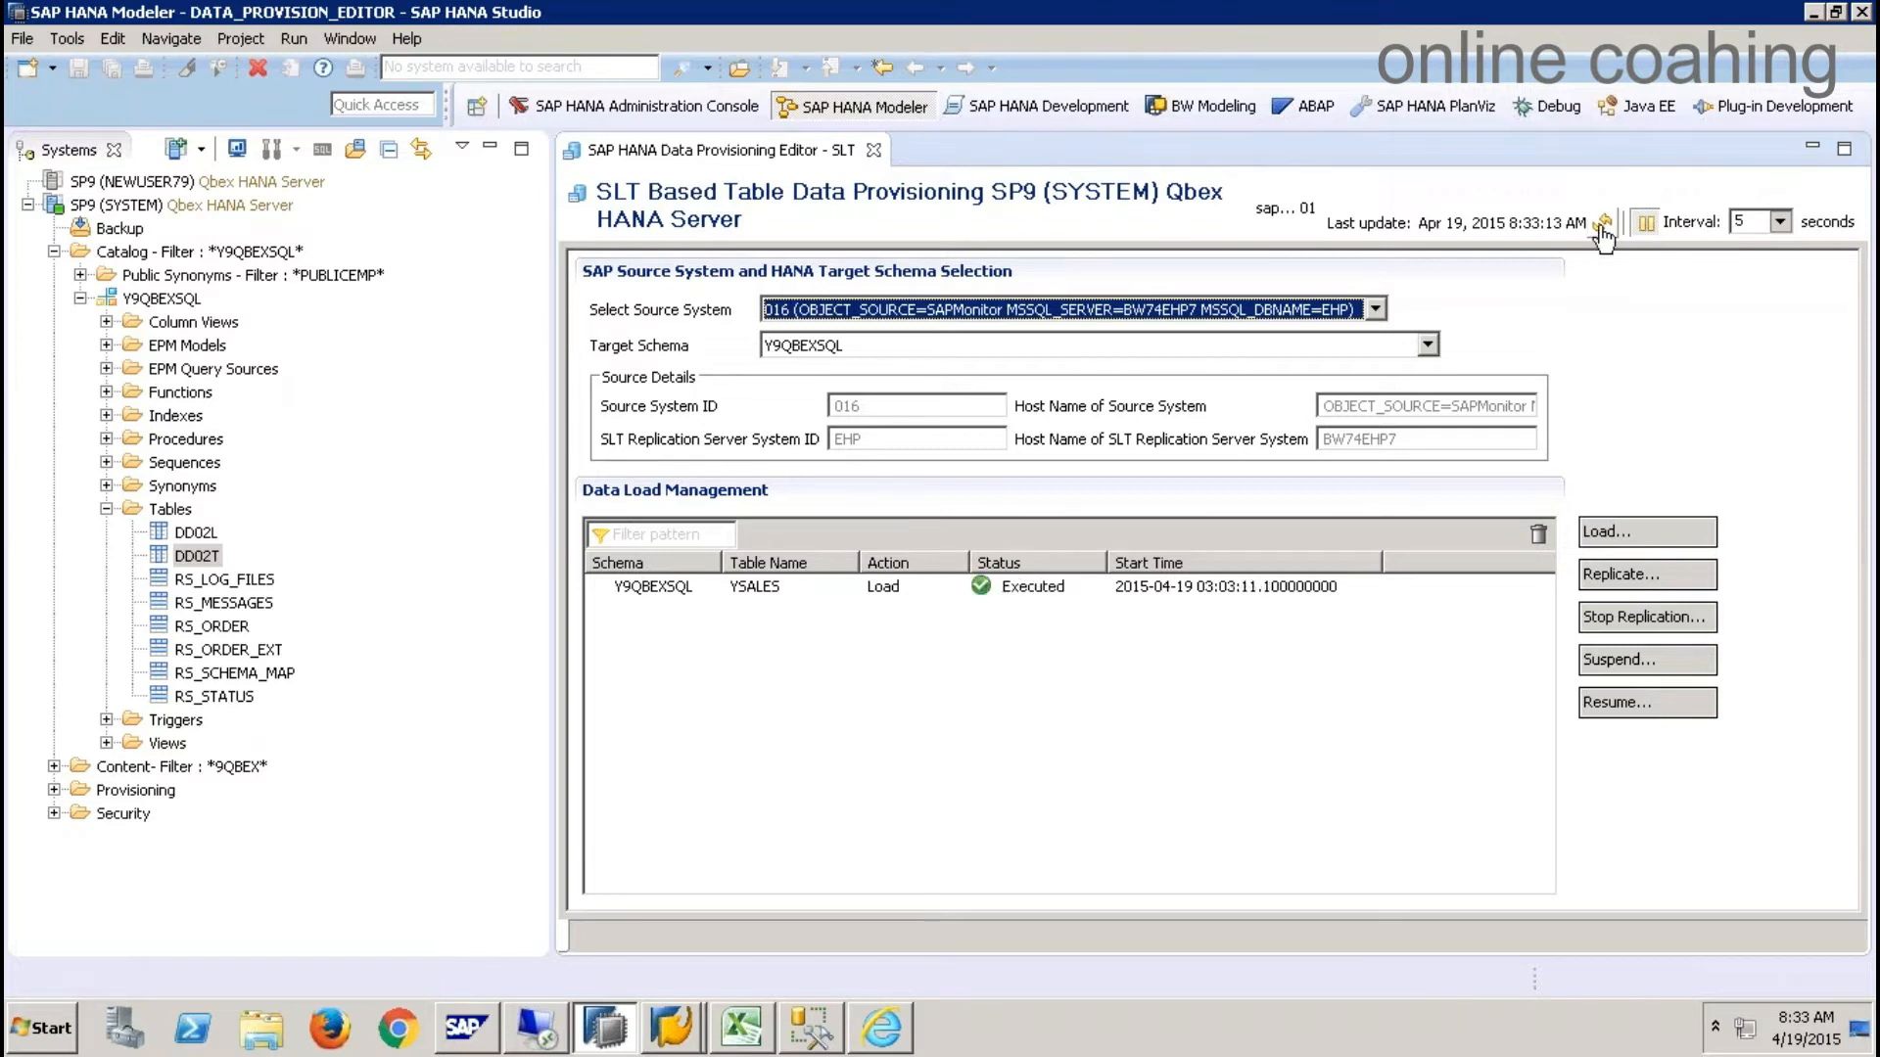
- Refresh the Y9QBEXSQL schema's tables and open the contents of YSALES
left_click(170, 509)
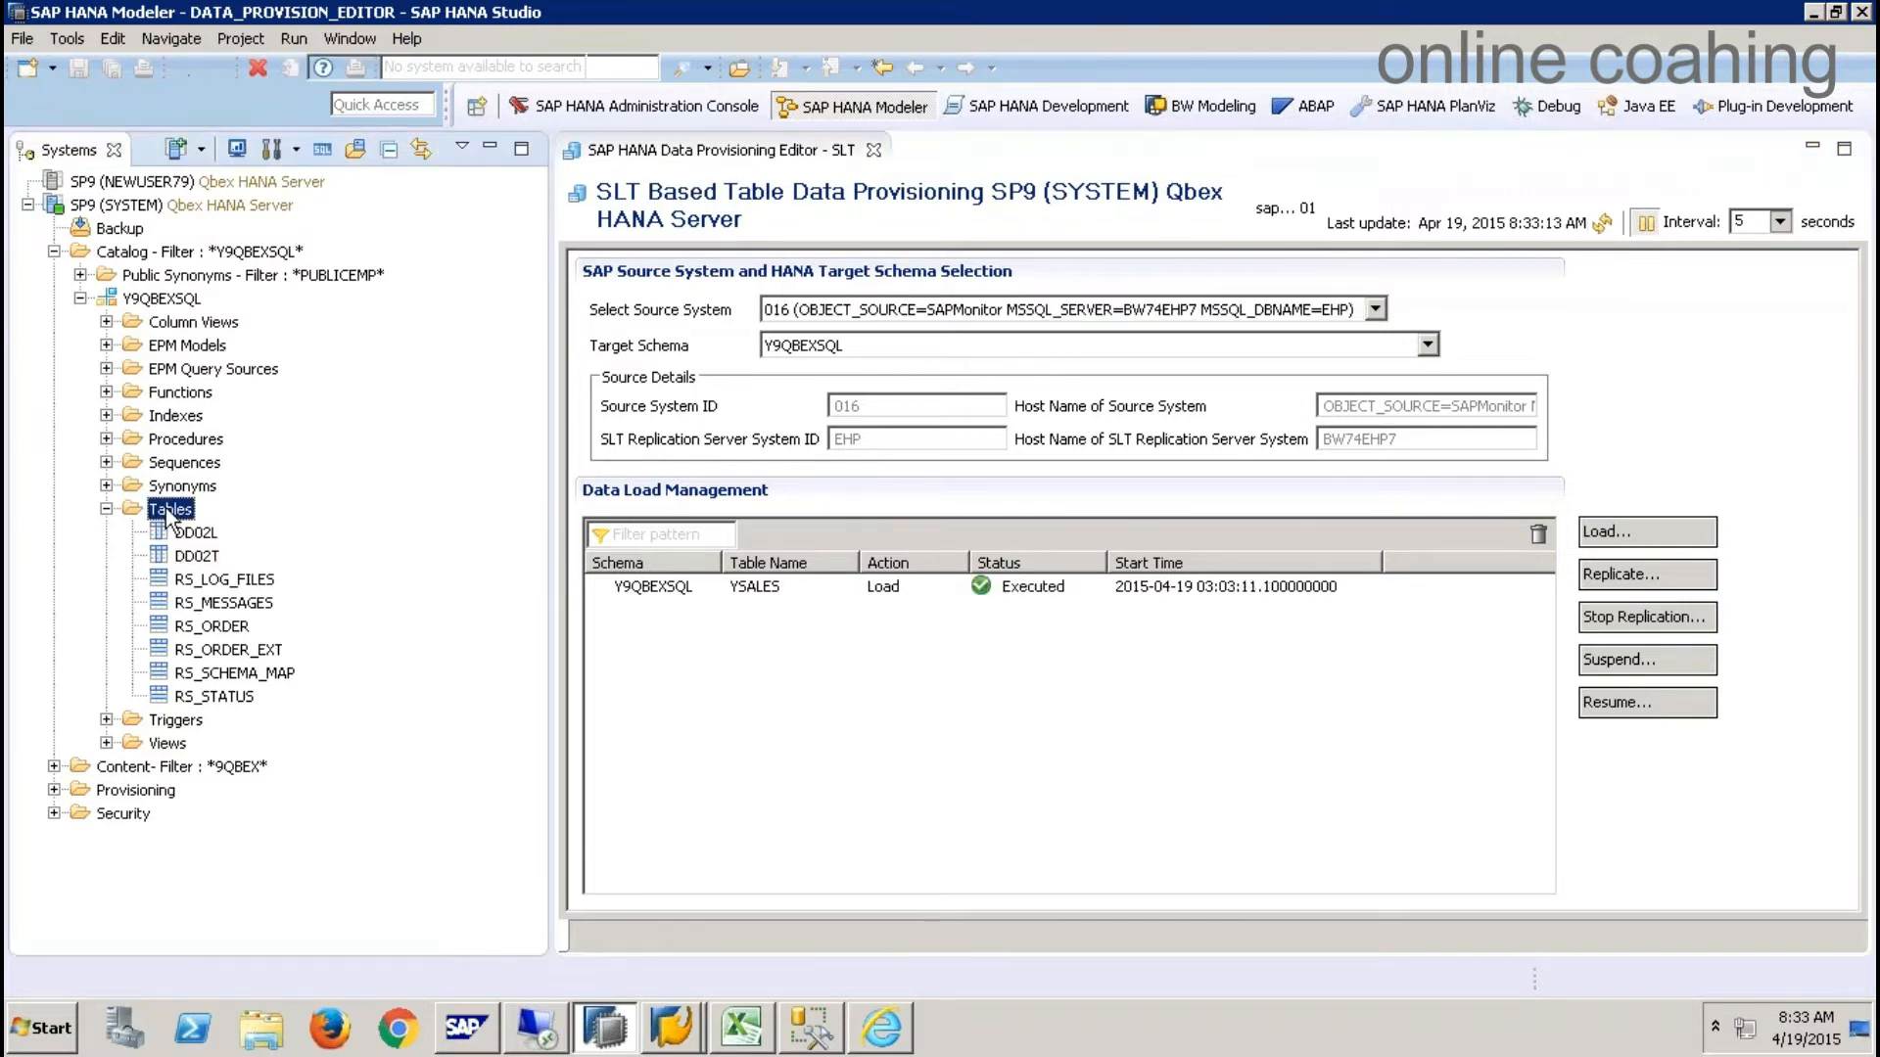
right_click(170, 509)
left_click(235, 697)
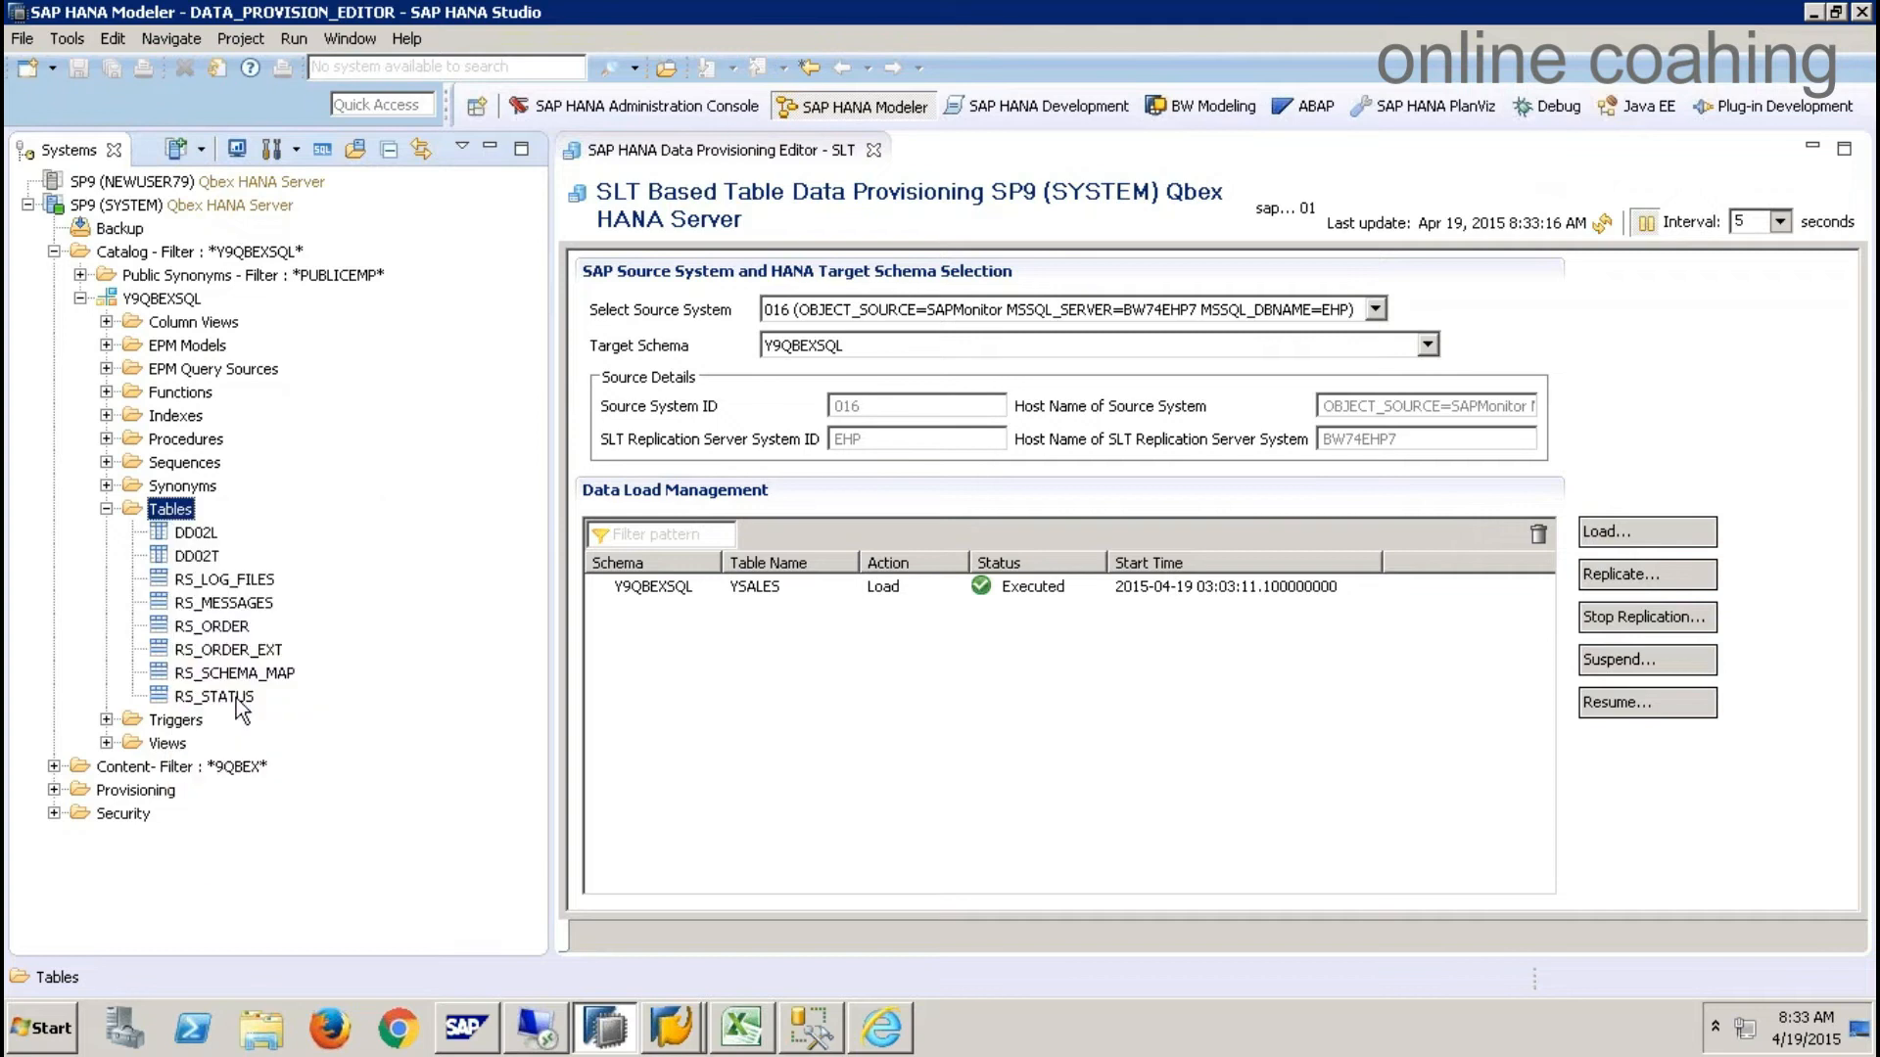
right_click(208, 720)
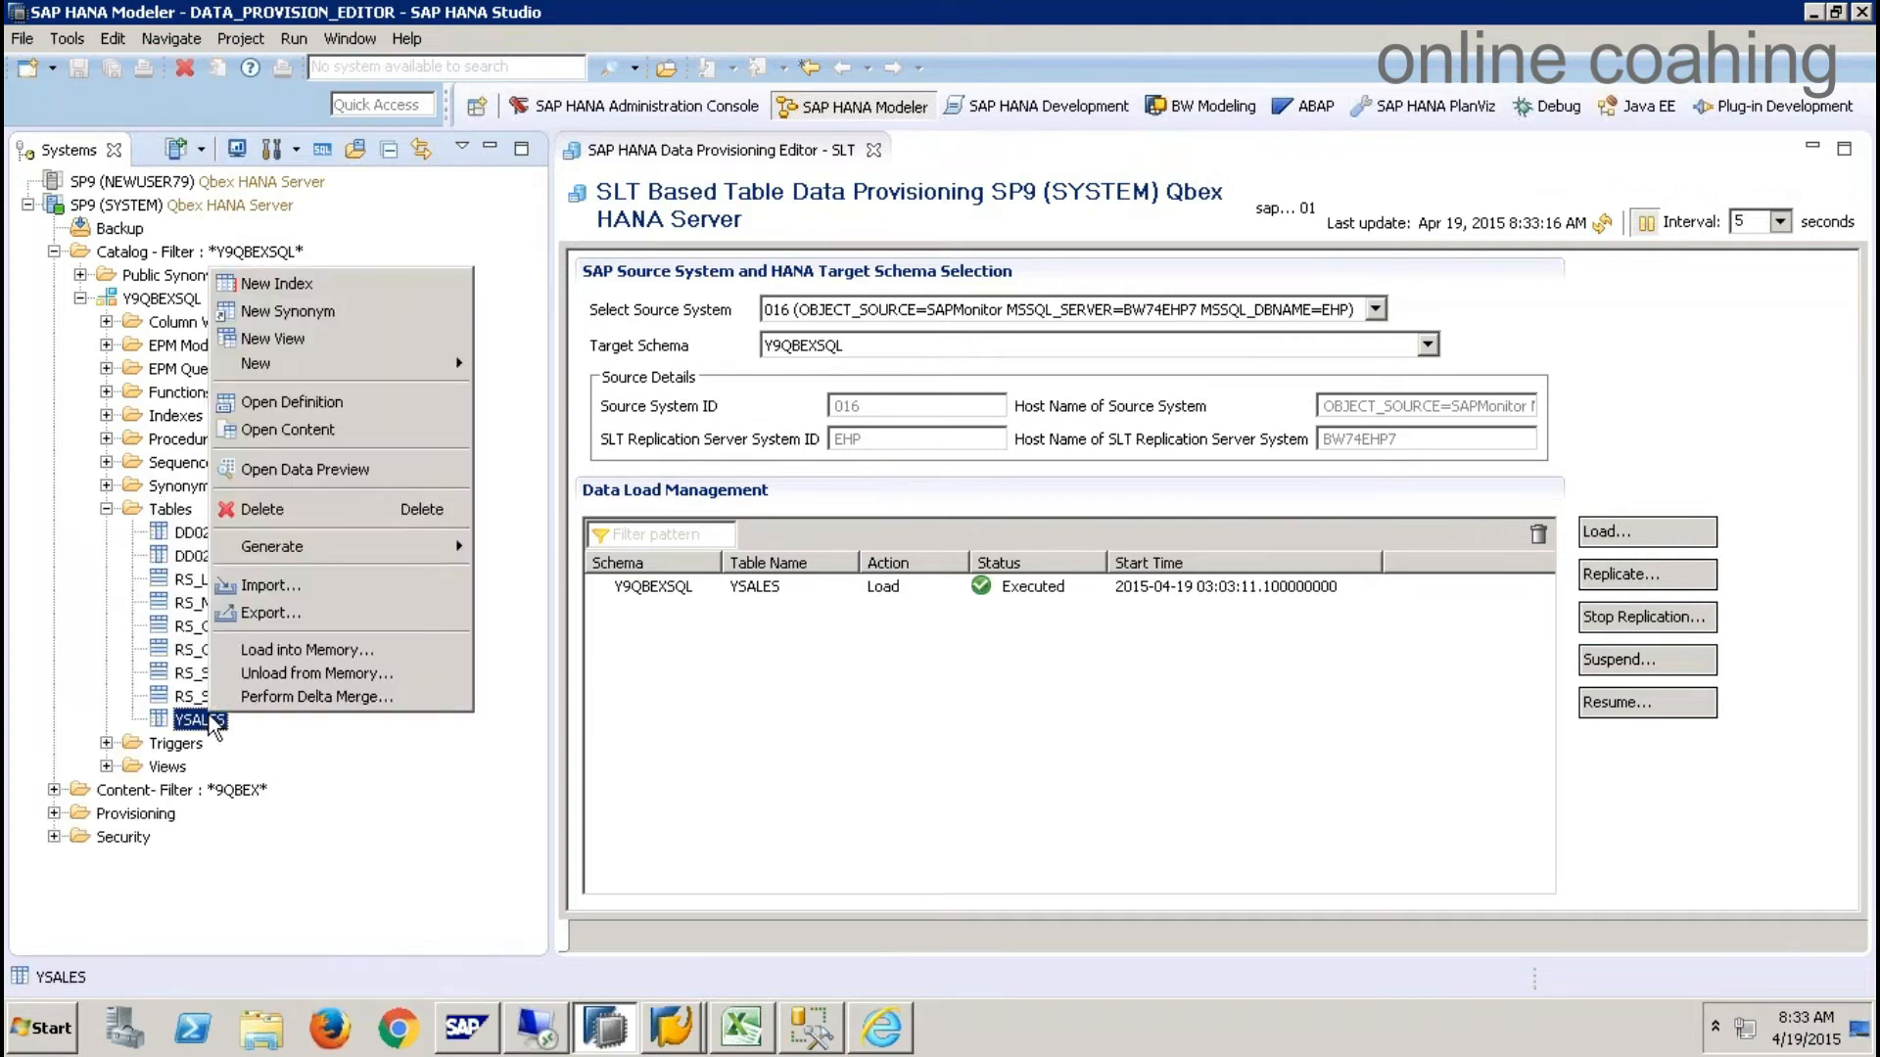
left_click(333, 437)
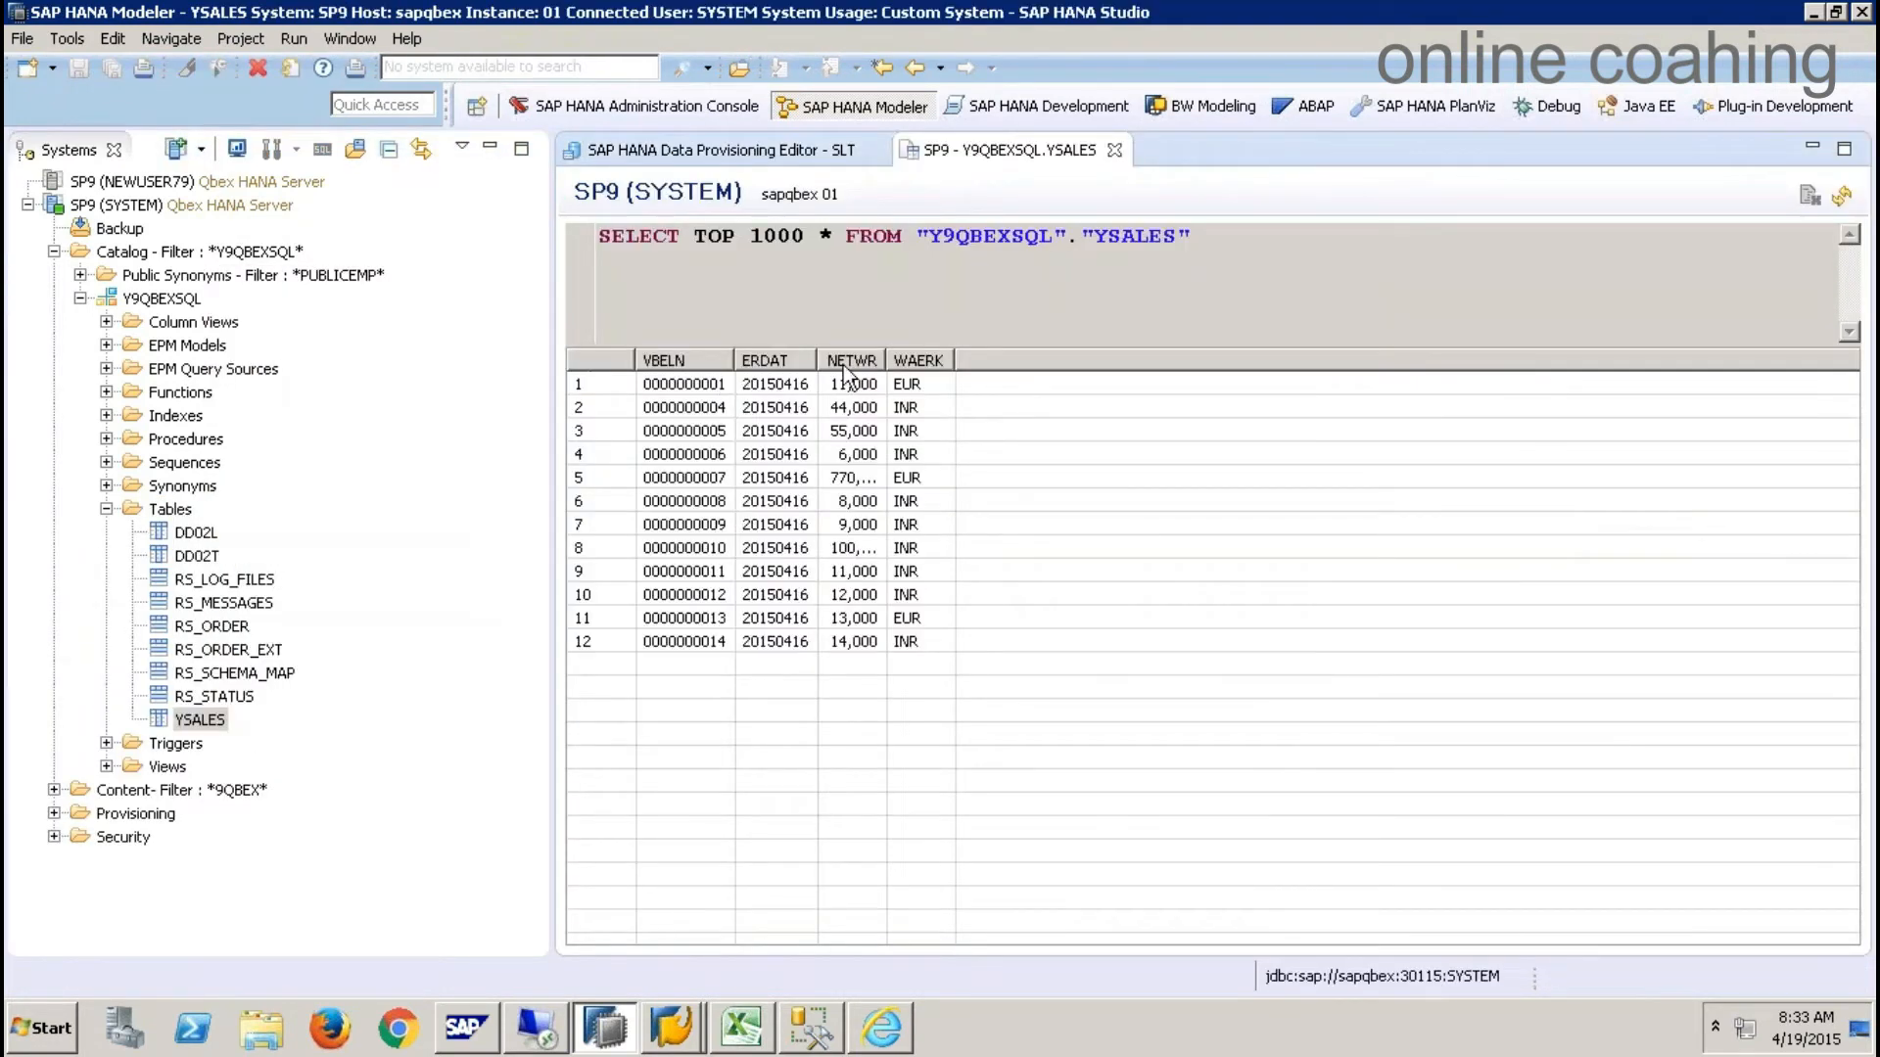
- Check the source YSALES rows in SQL Server Management Studio and return to the data provisioning editor in SAP HANA Studio
left_click(802, 1020)
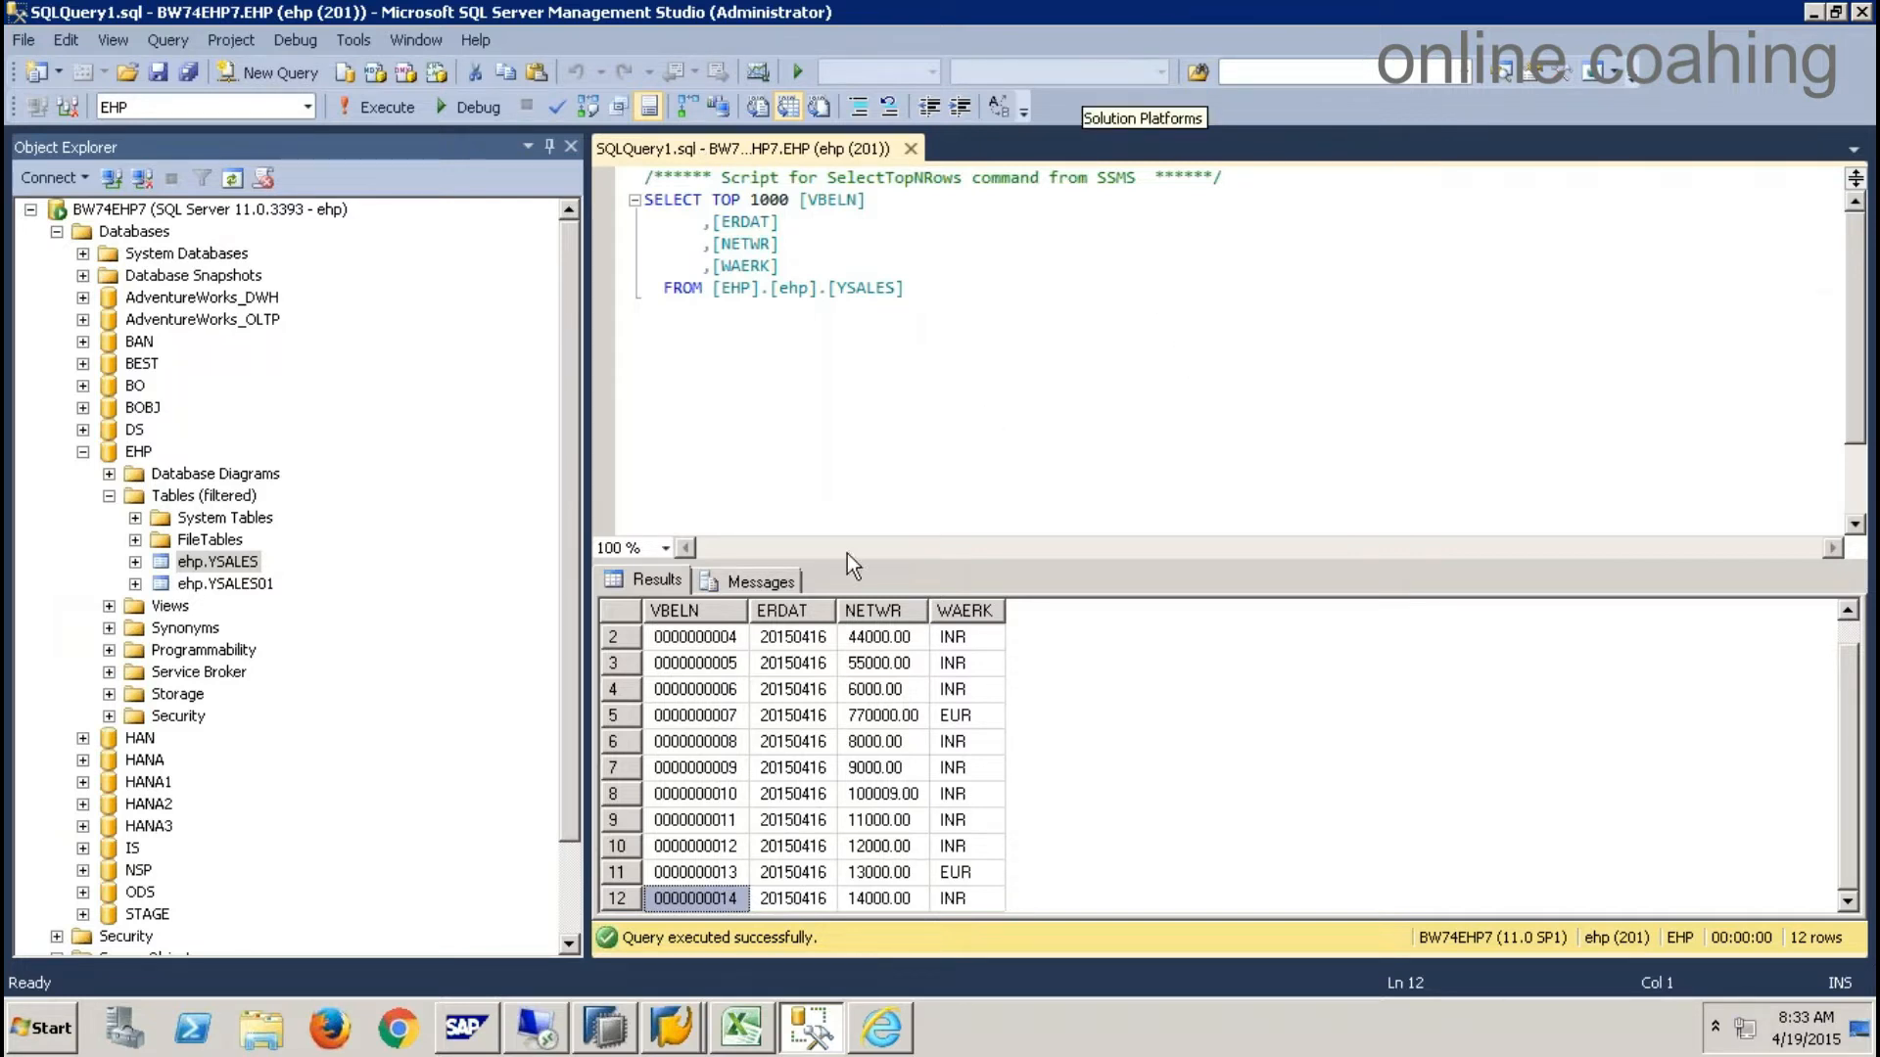
left_click(881, 1028)
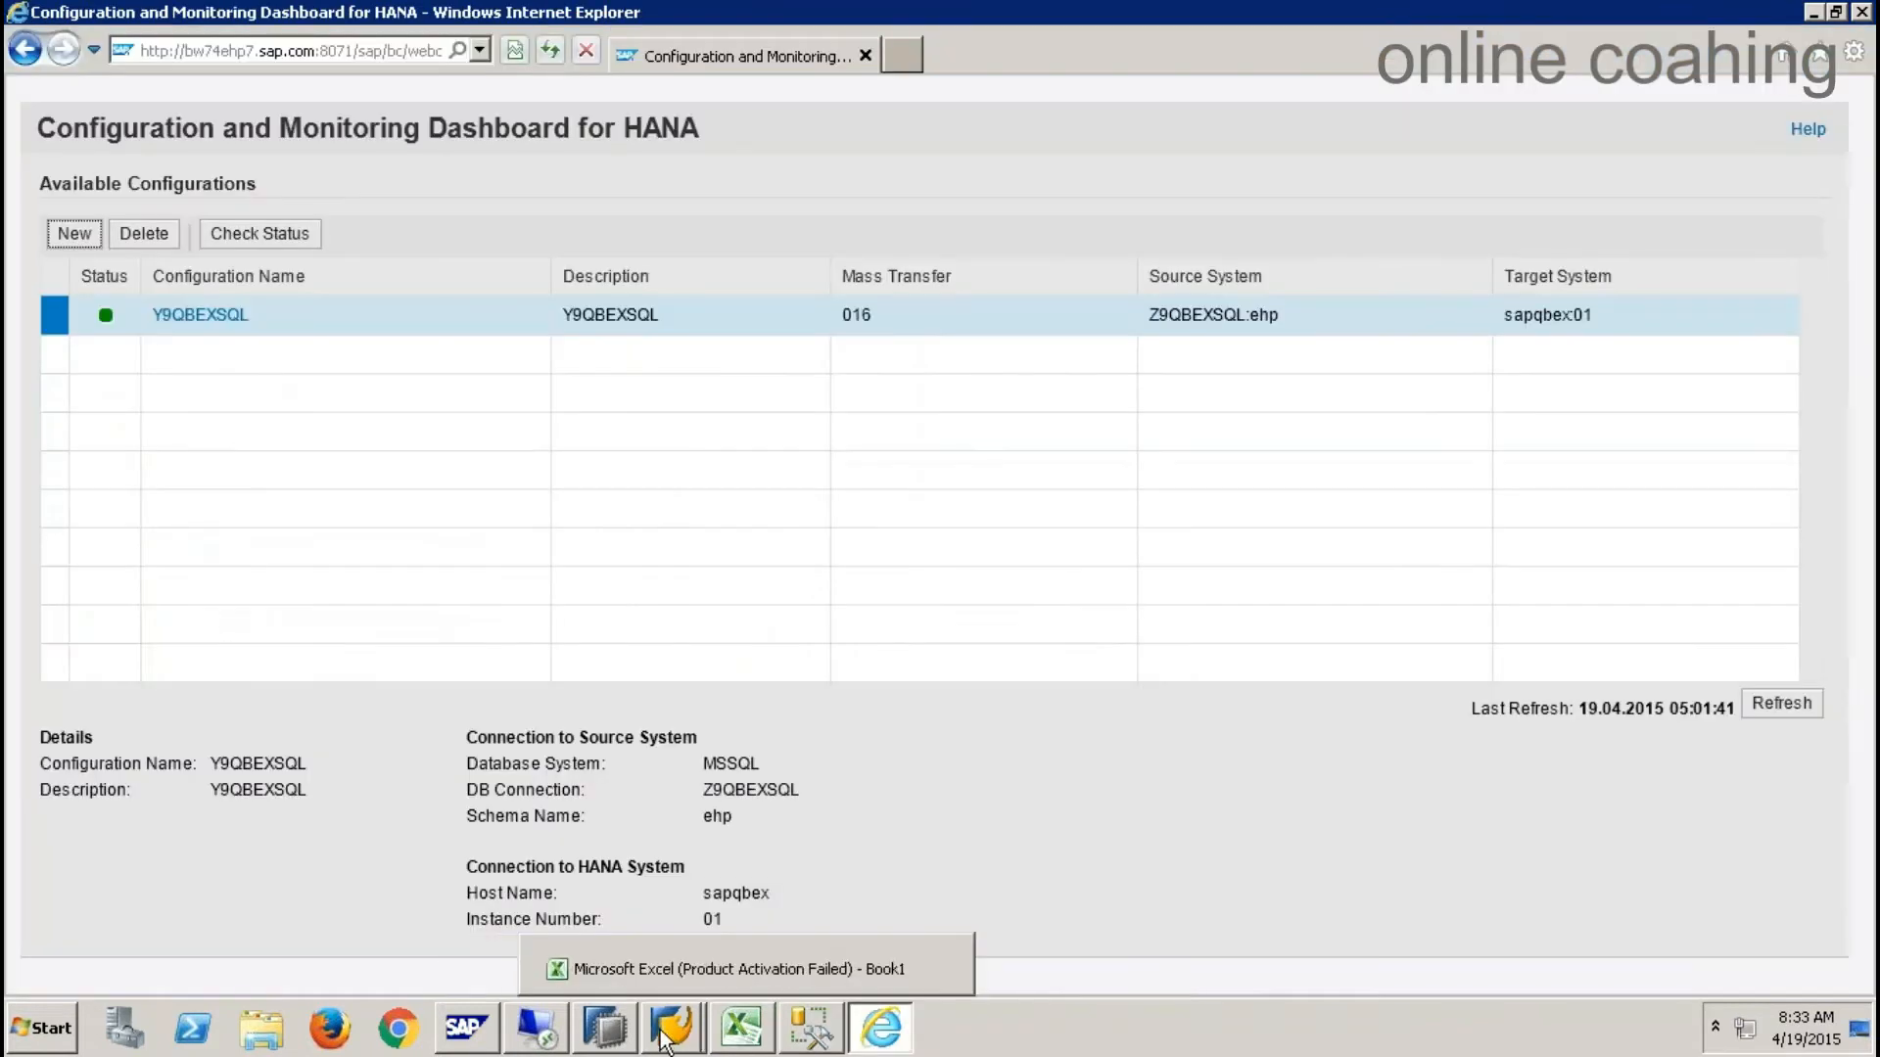
left_click(609, 1031)
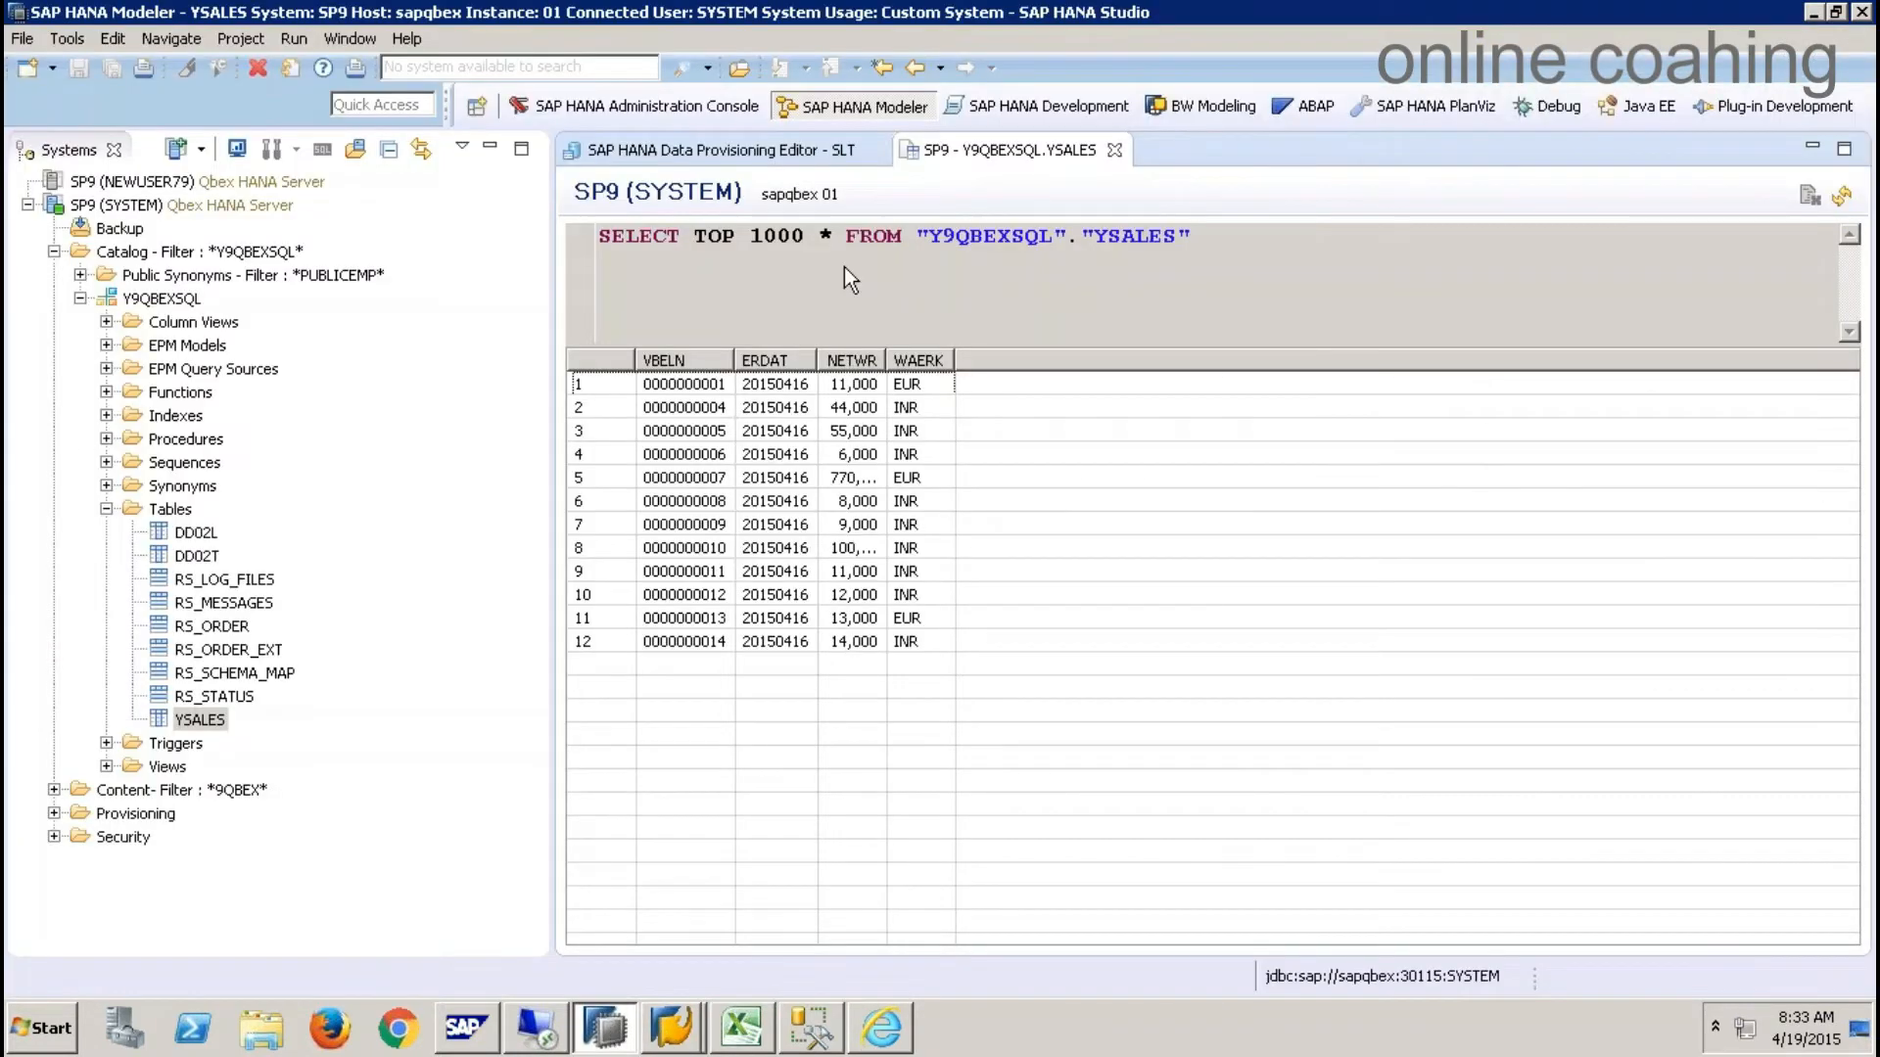
left_click(773, 153)
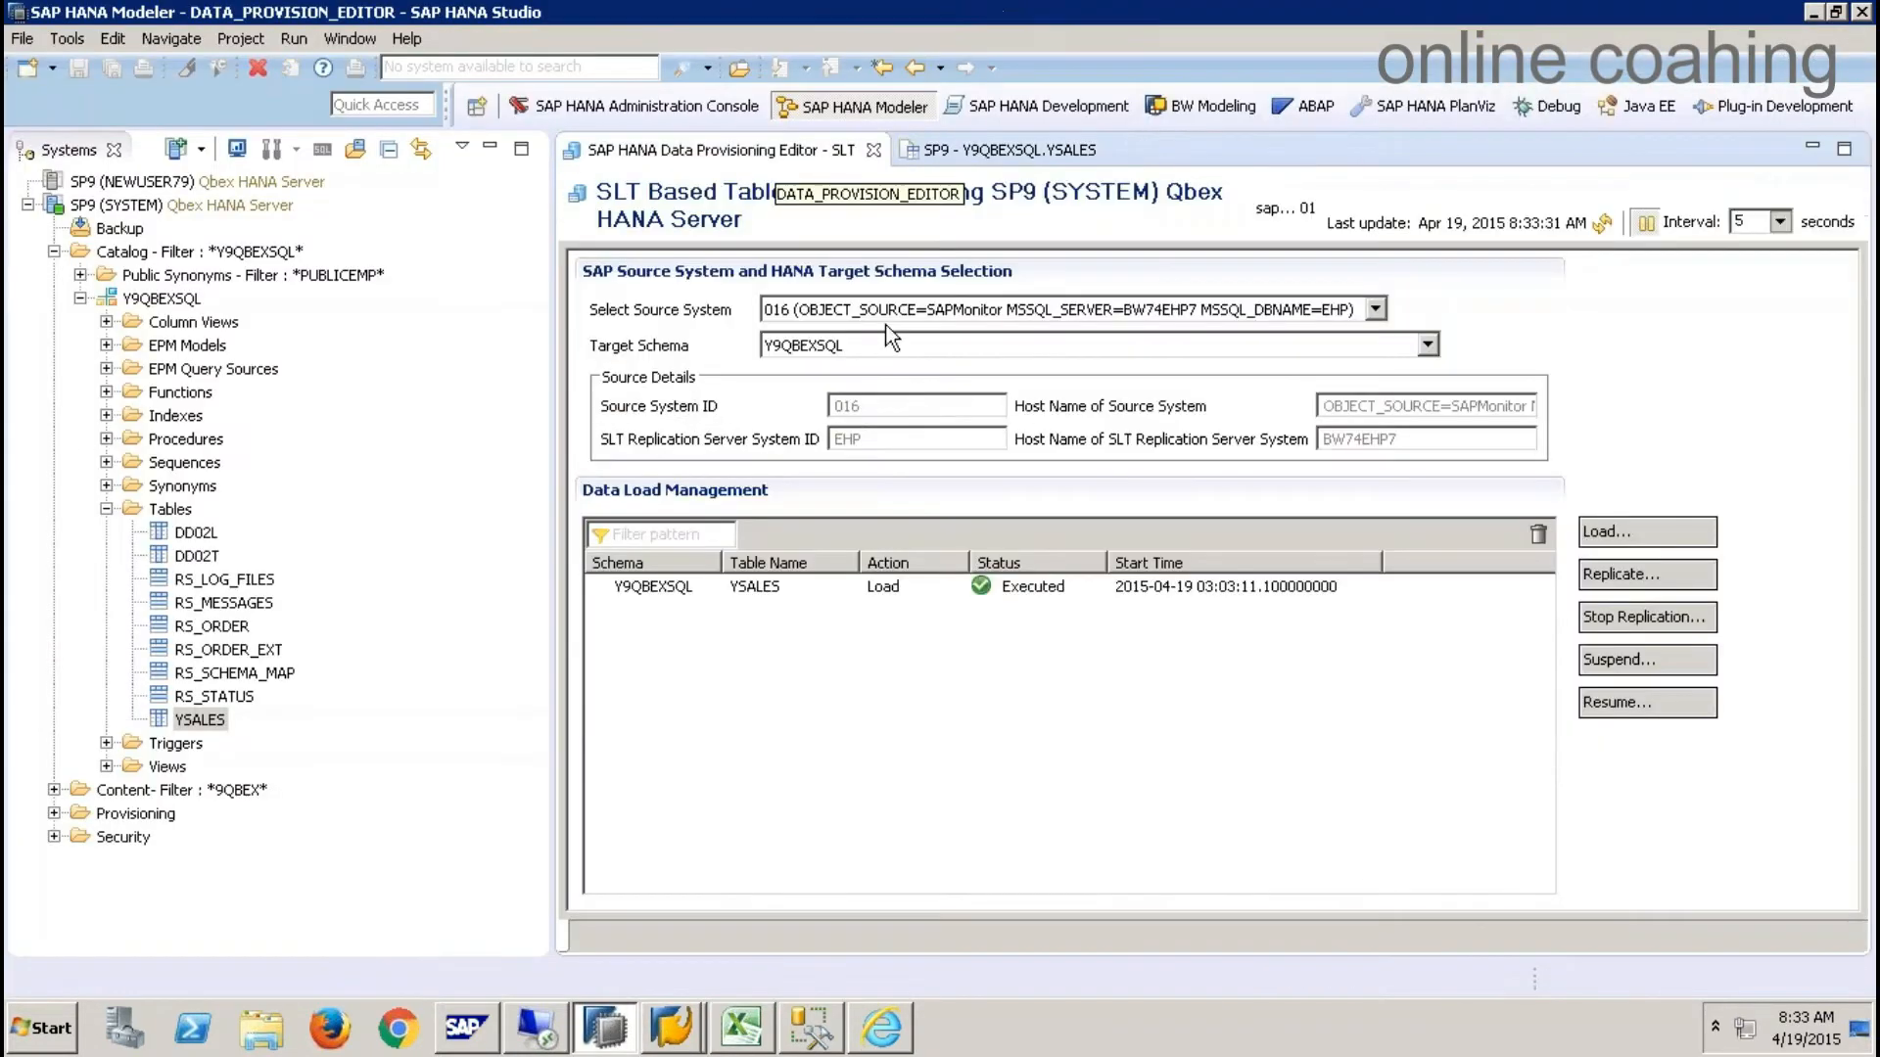
- Switch to SQL Server Management Studio, view the AdventureWorks_OLTP database's tables and collapse the list again
left_click(828, 1028)
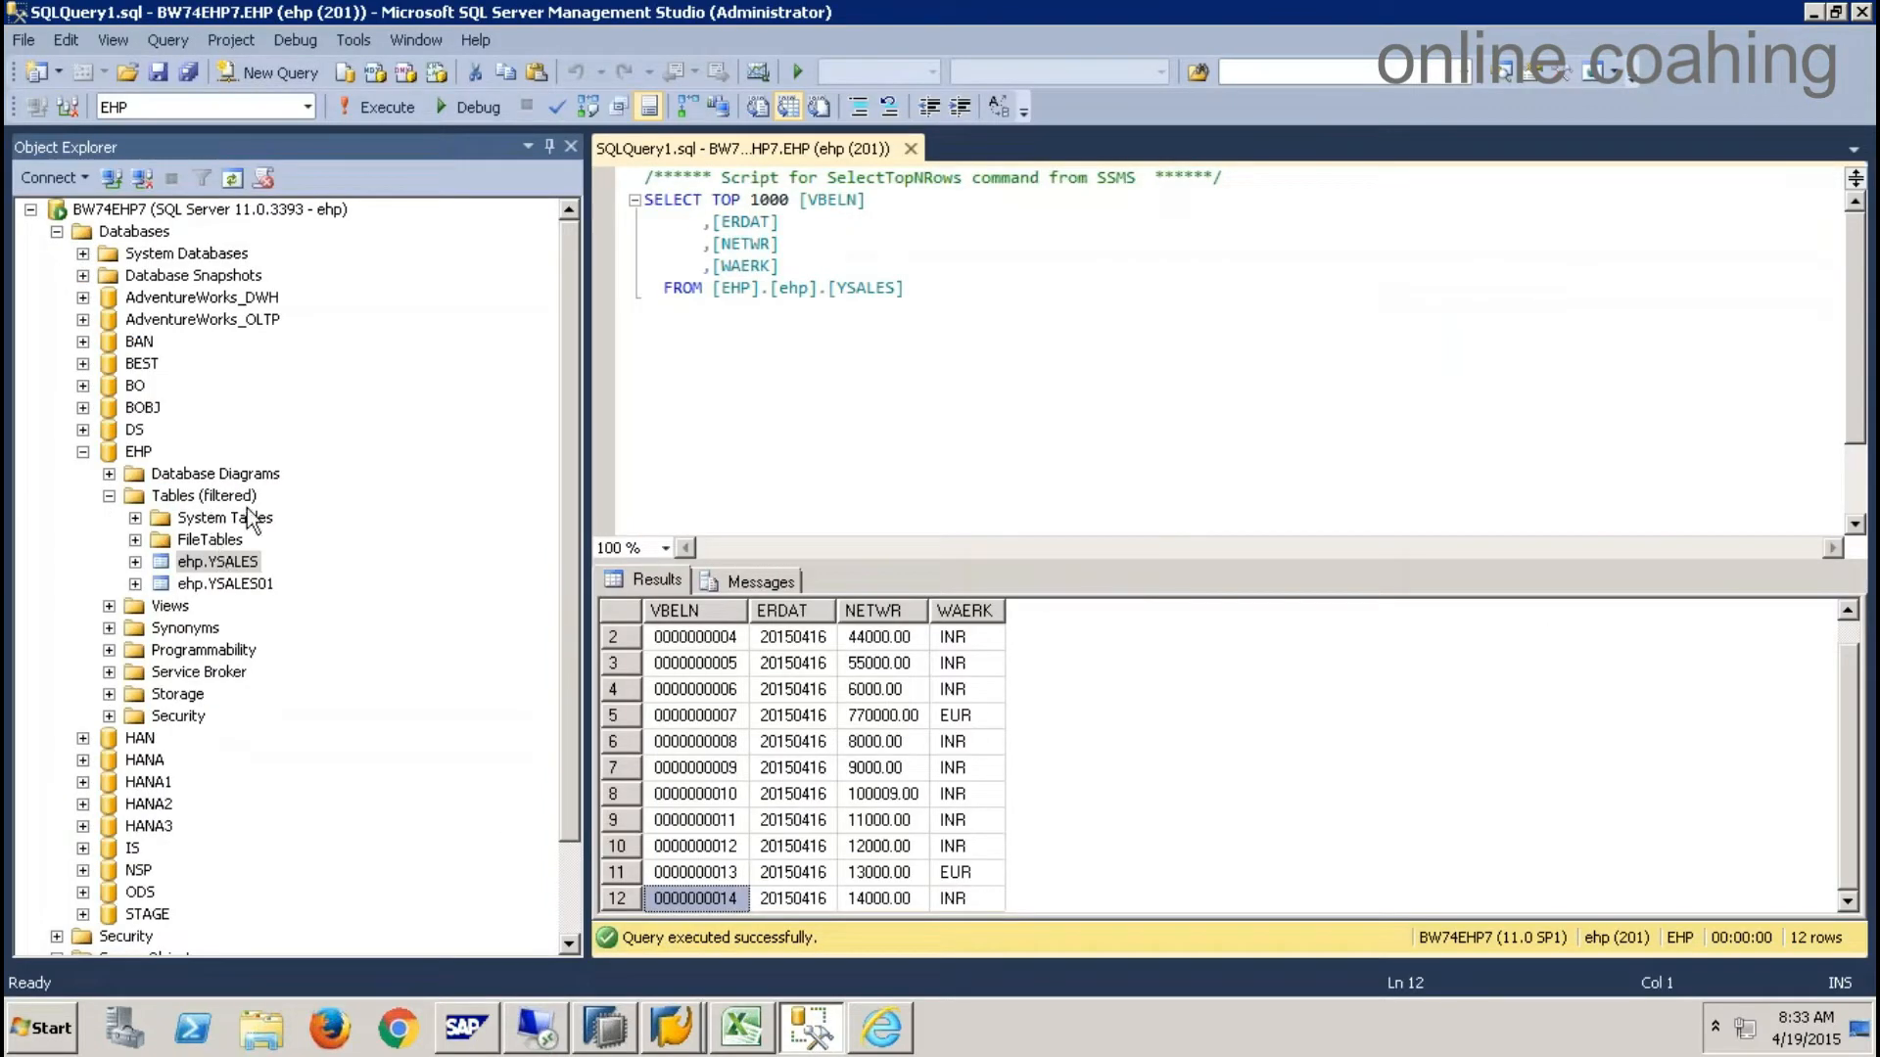
left_click(83, 321)
left_click(109, 363)
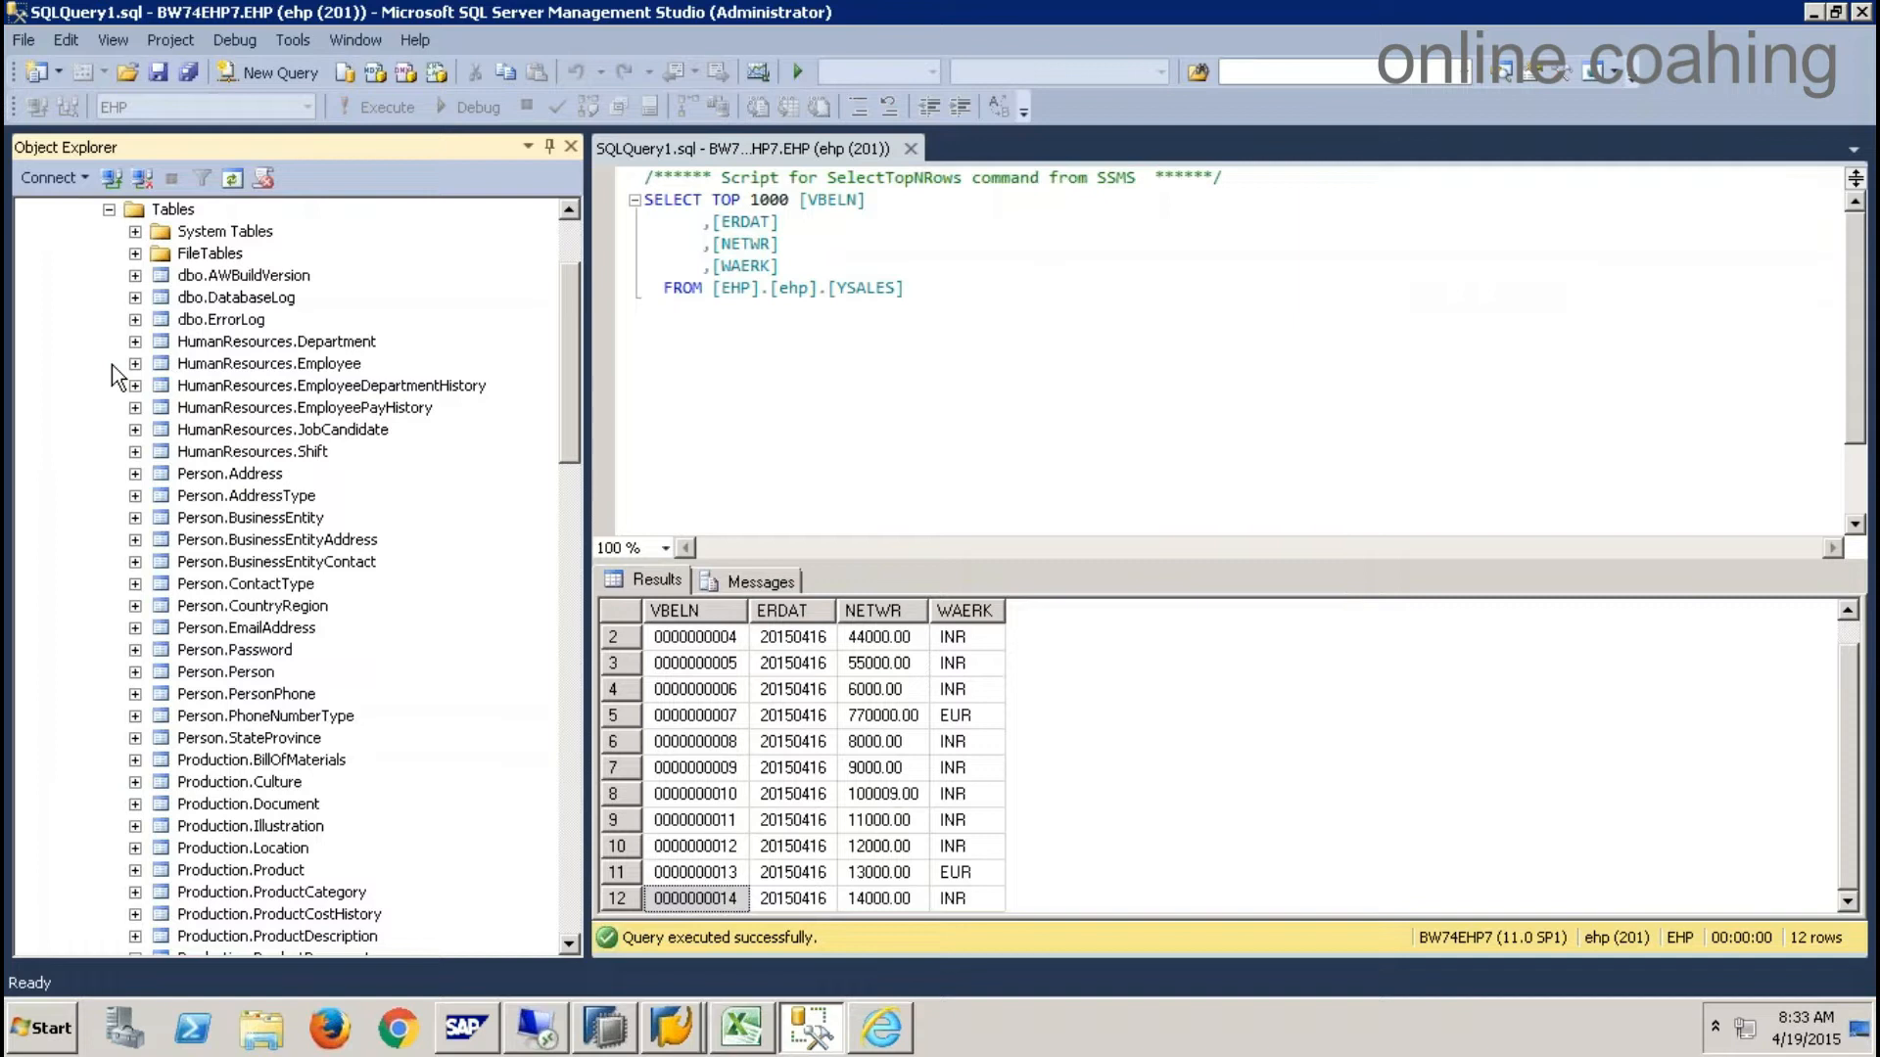
left_click(108, 210)
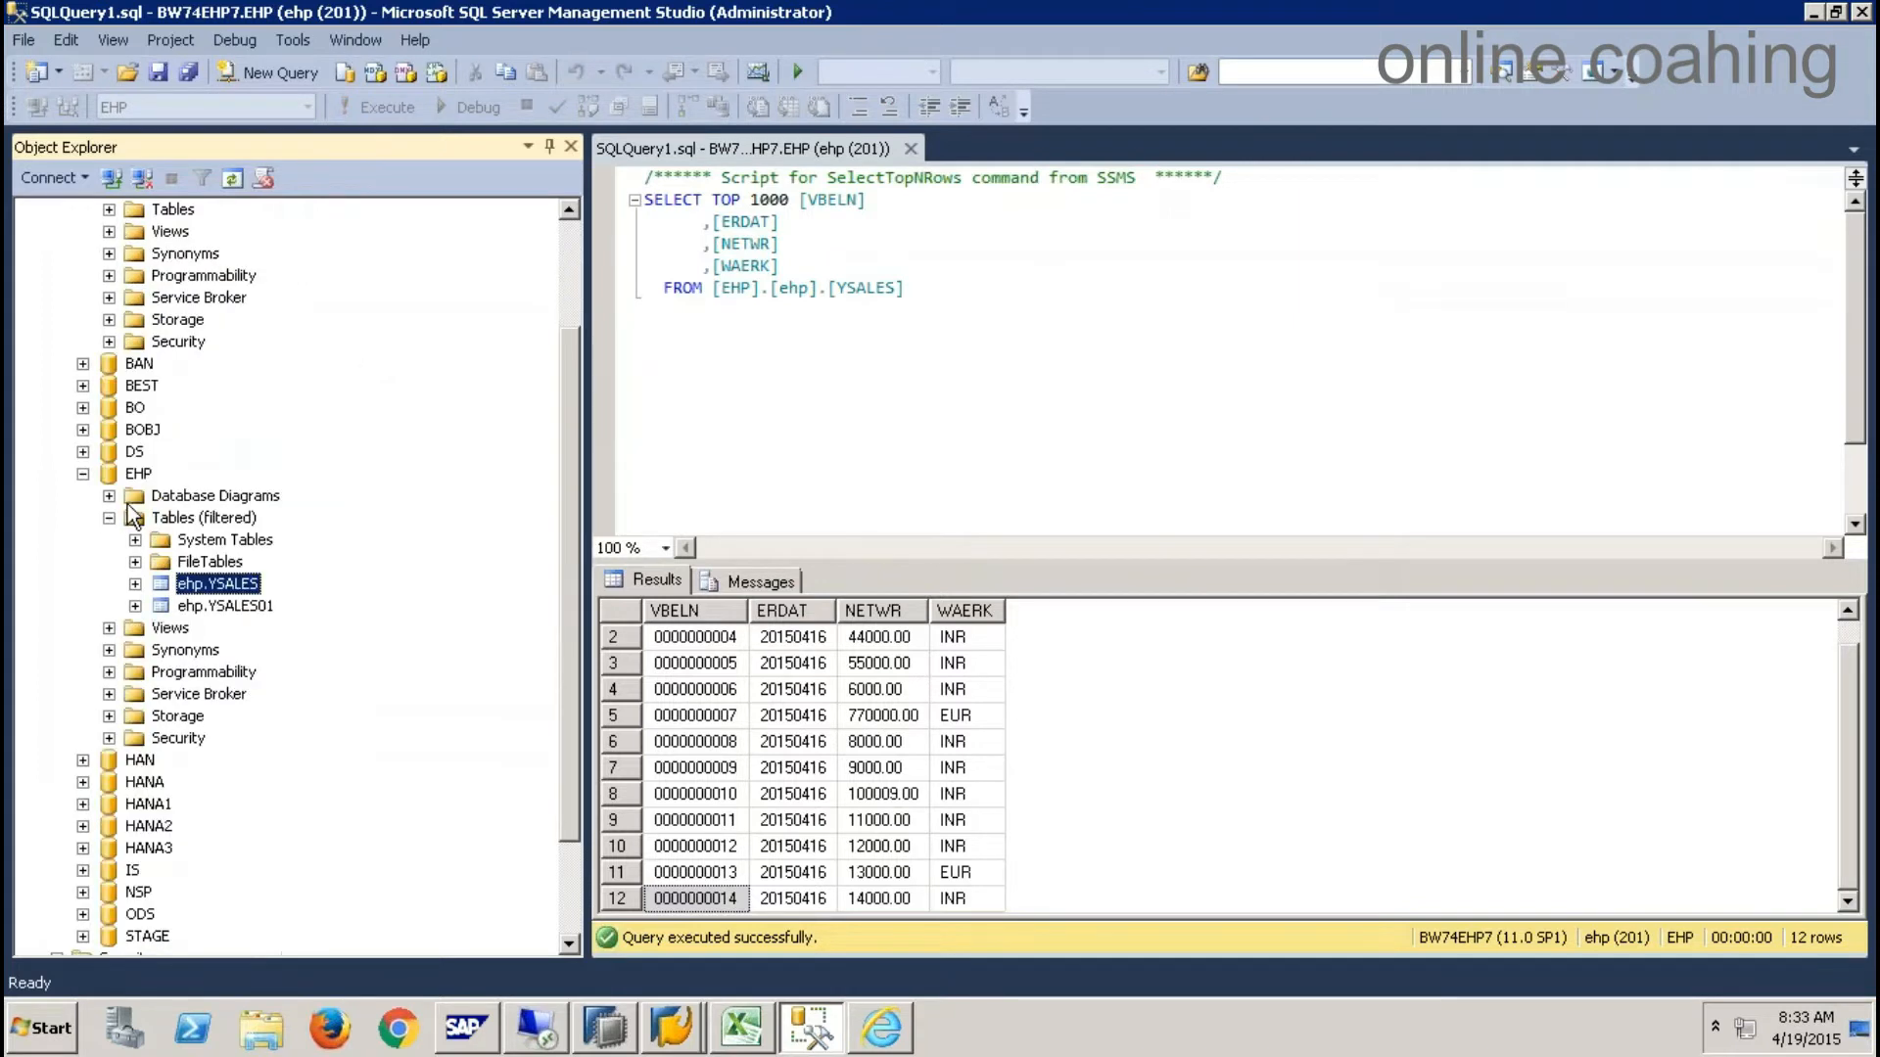
- Filter the EHP database's tables by names containing VBAK and select the top 1000 rows of ehp.VBAK
right_click(218, 563)
right_click(194, 519)
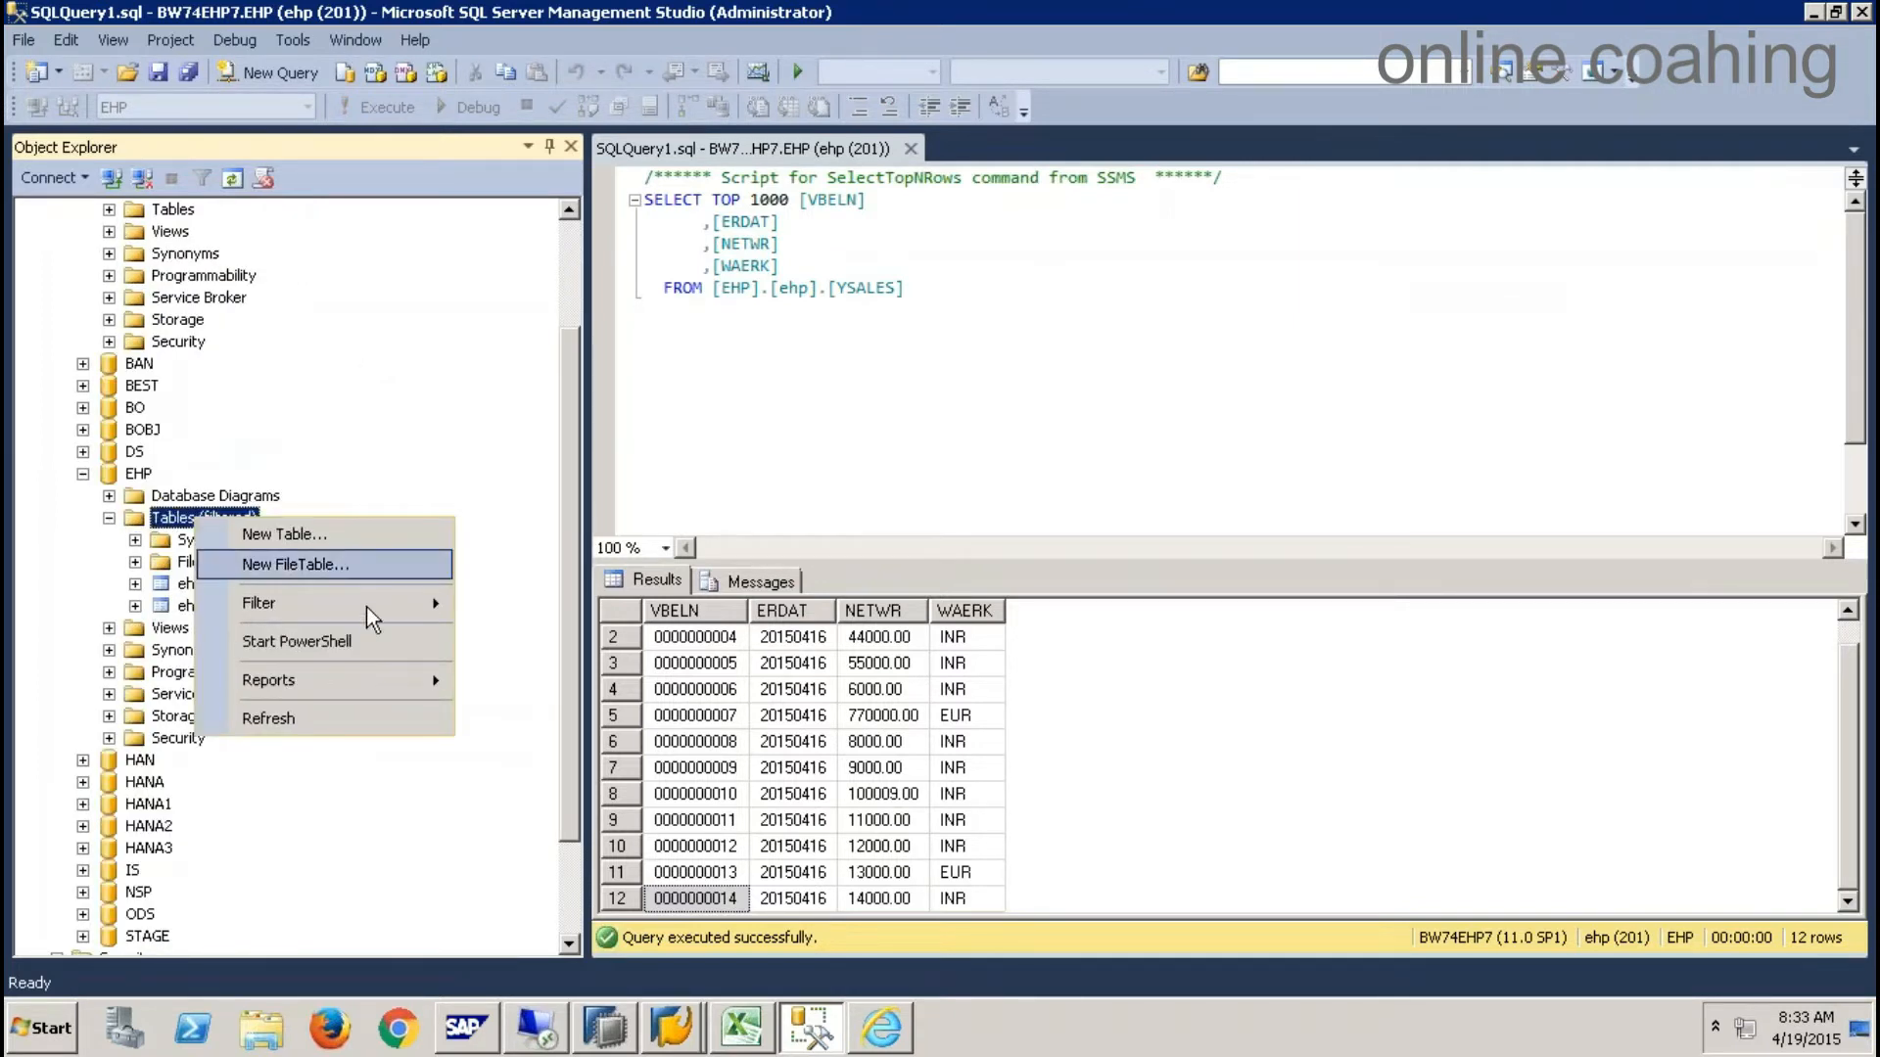
mouse_move(397, 603)
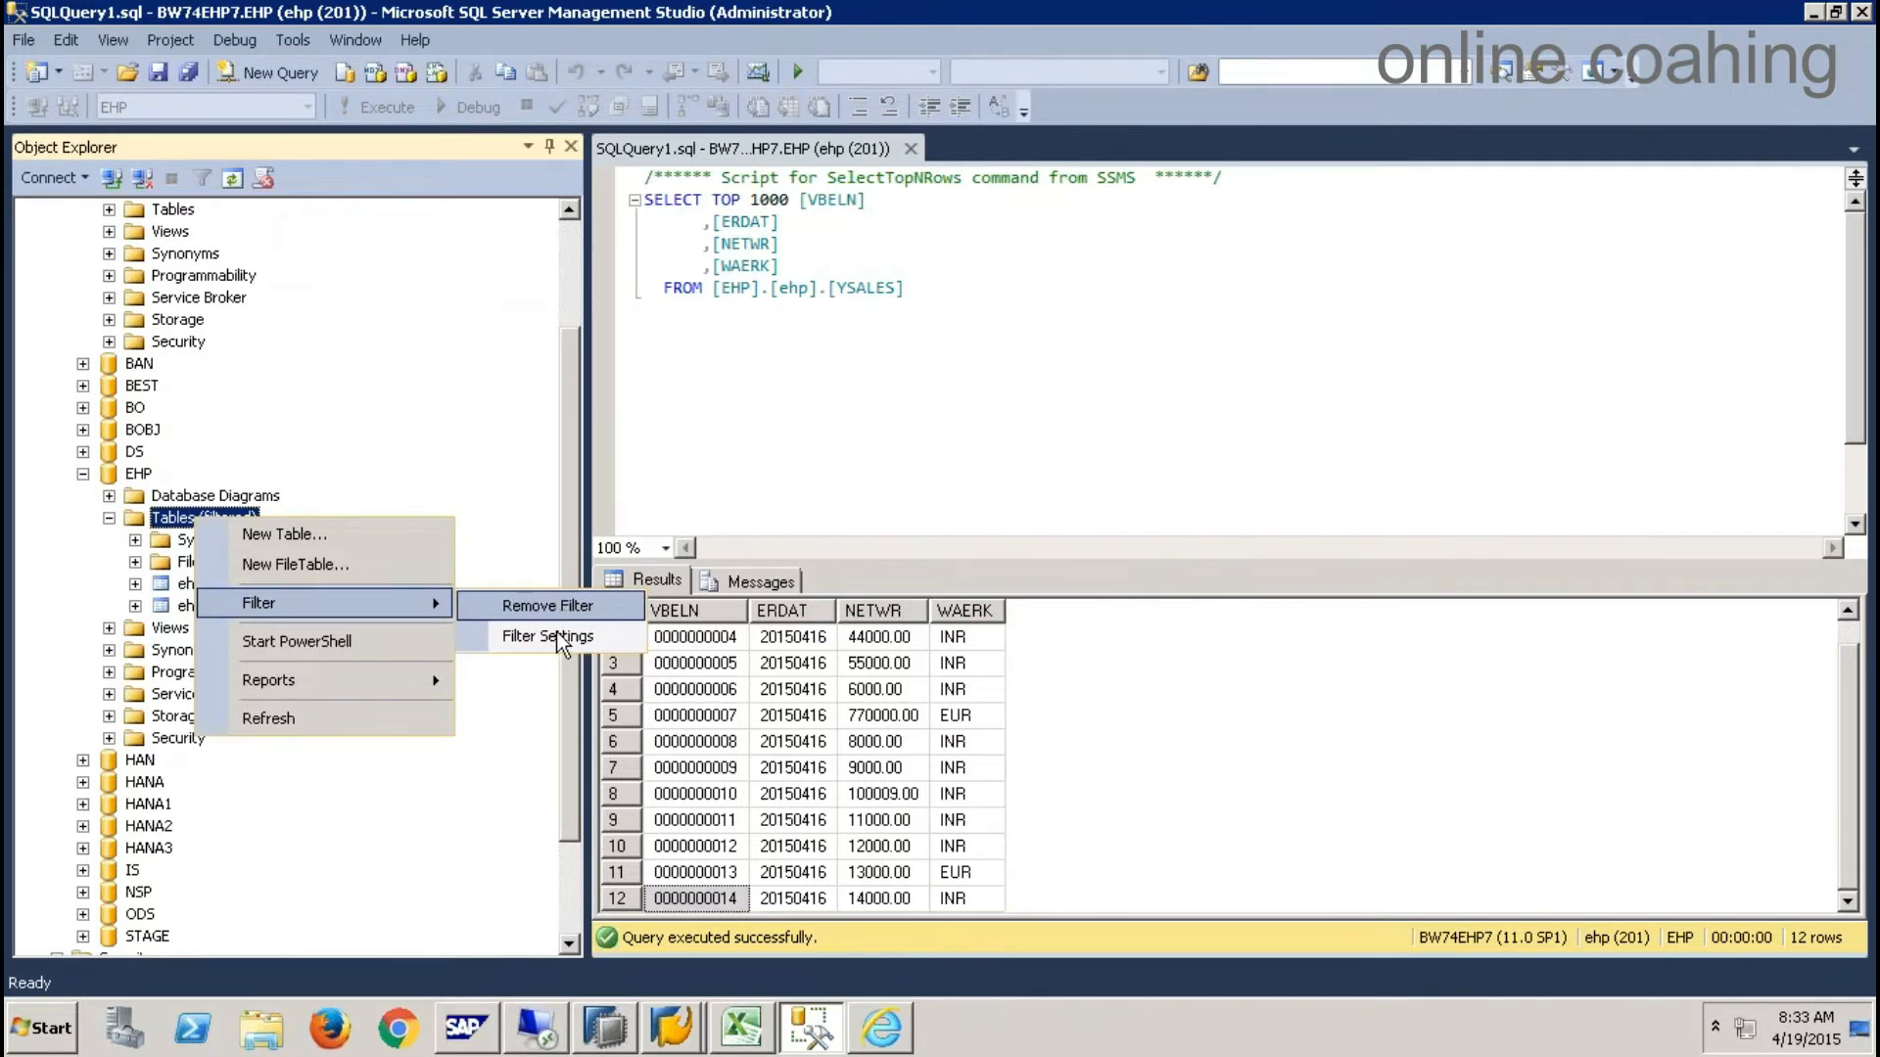
left_click(554, 635)
left_click(754, 340)
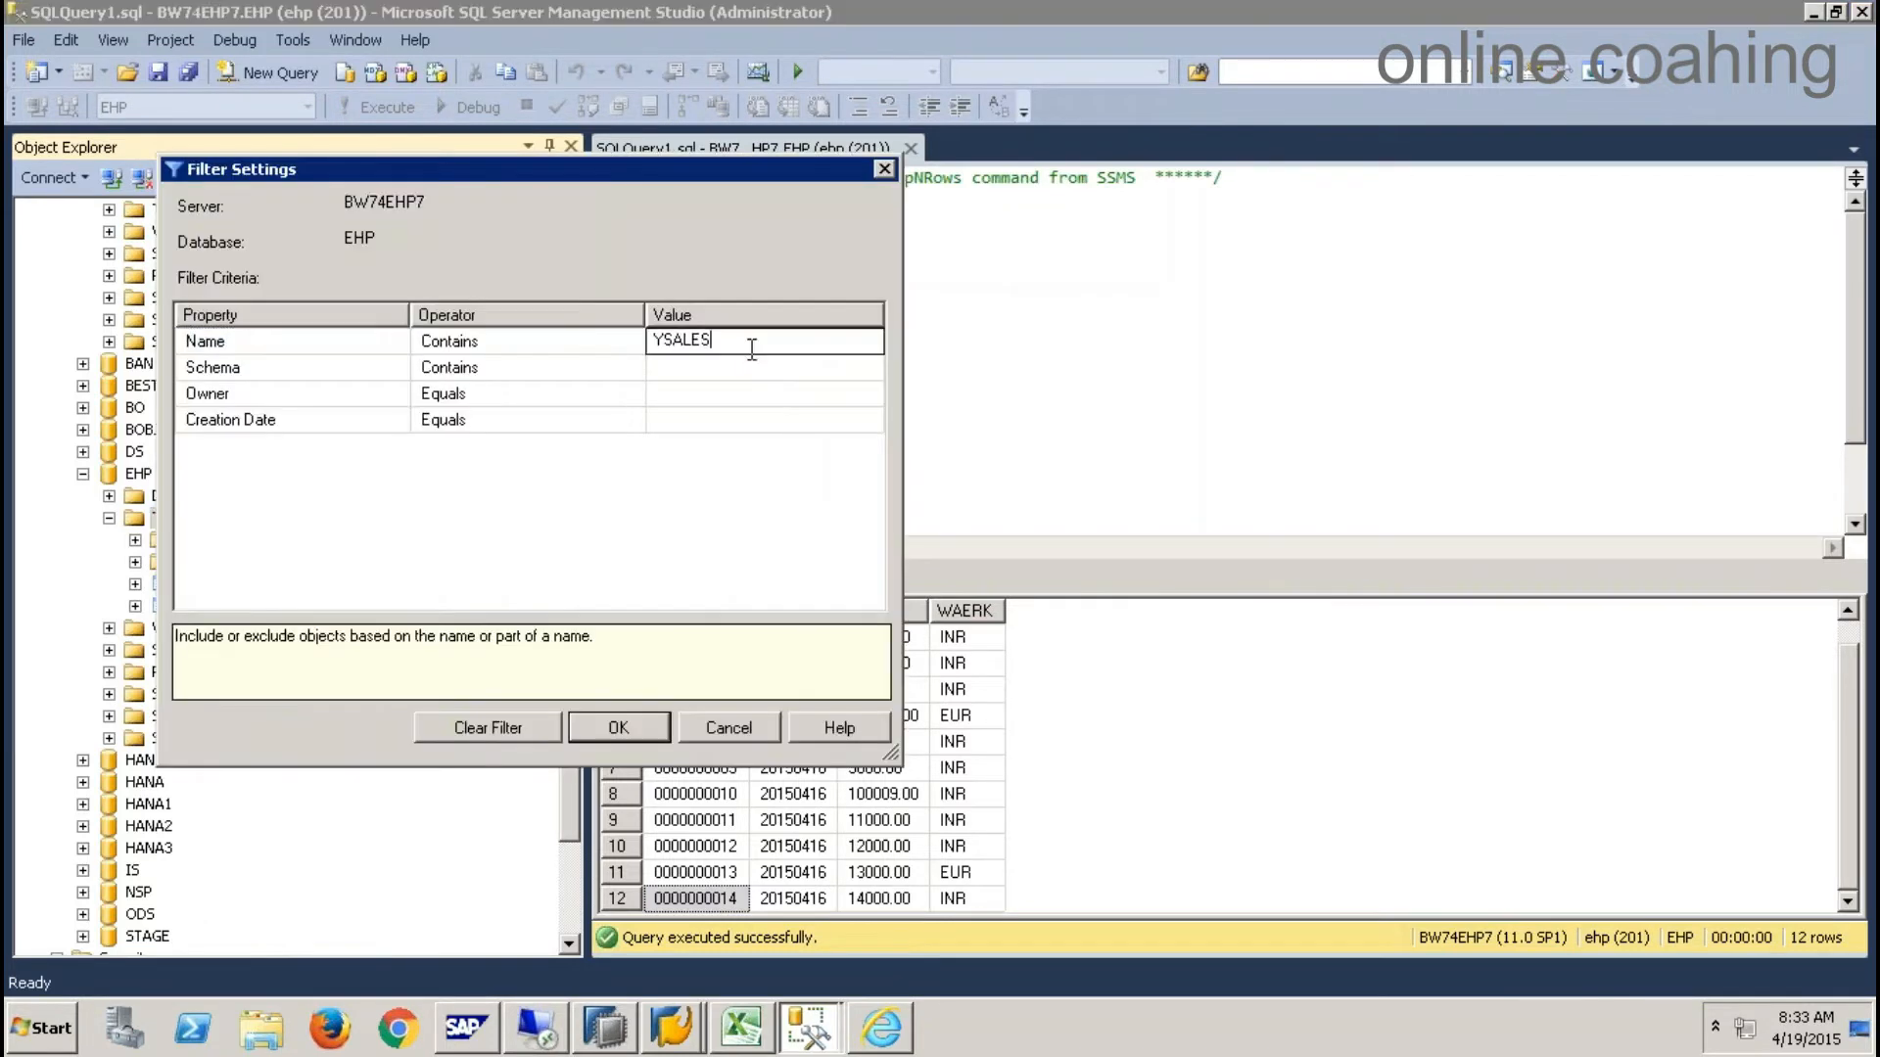
type("VBAK")
left_click(576, 371)
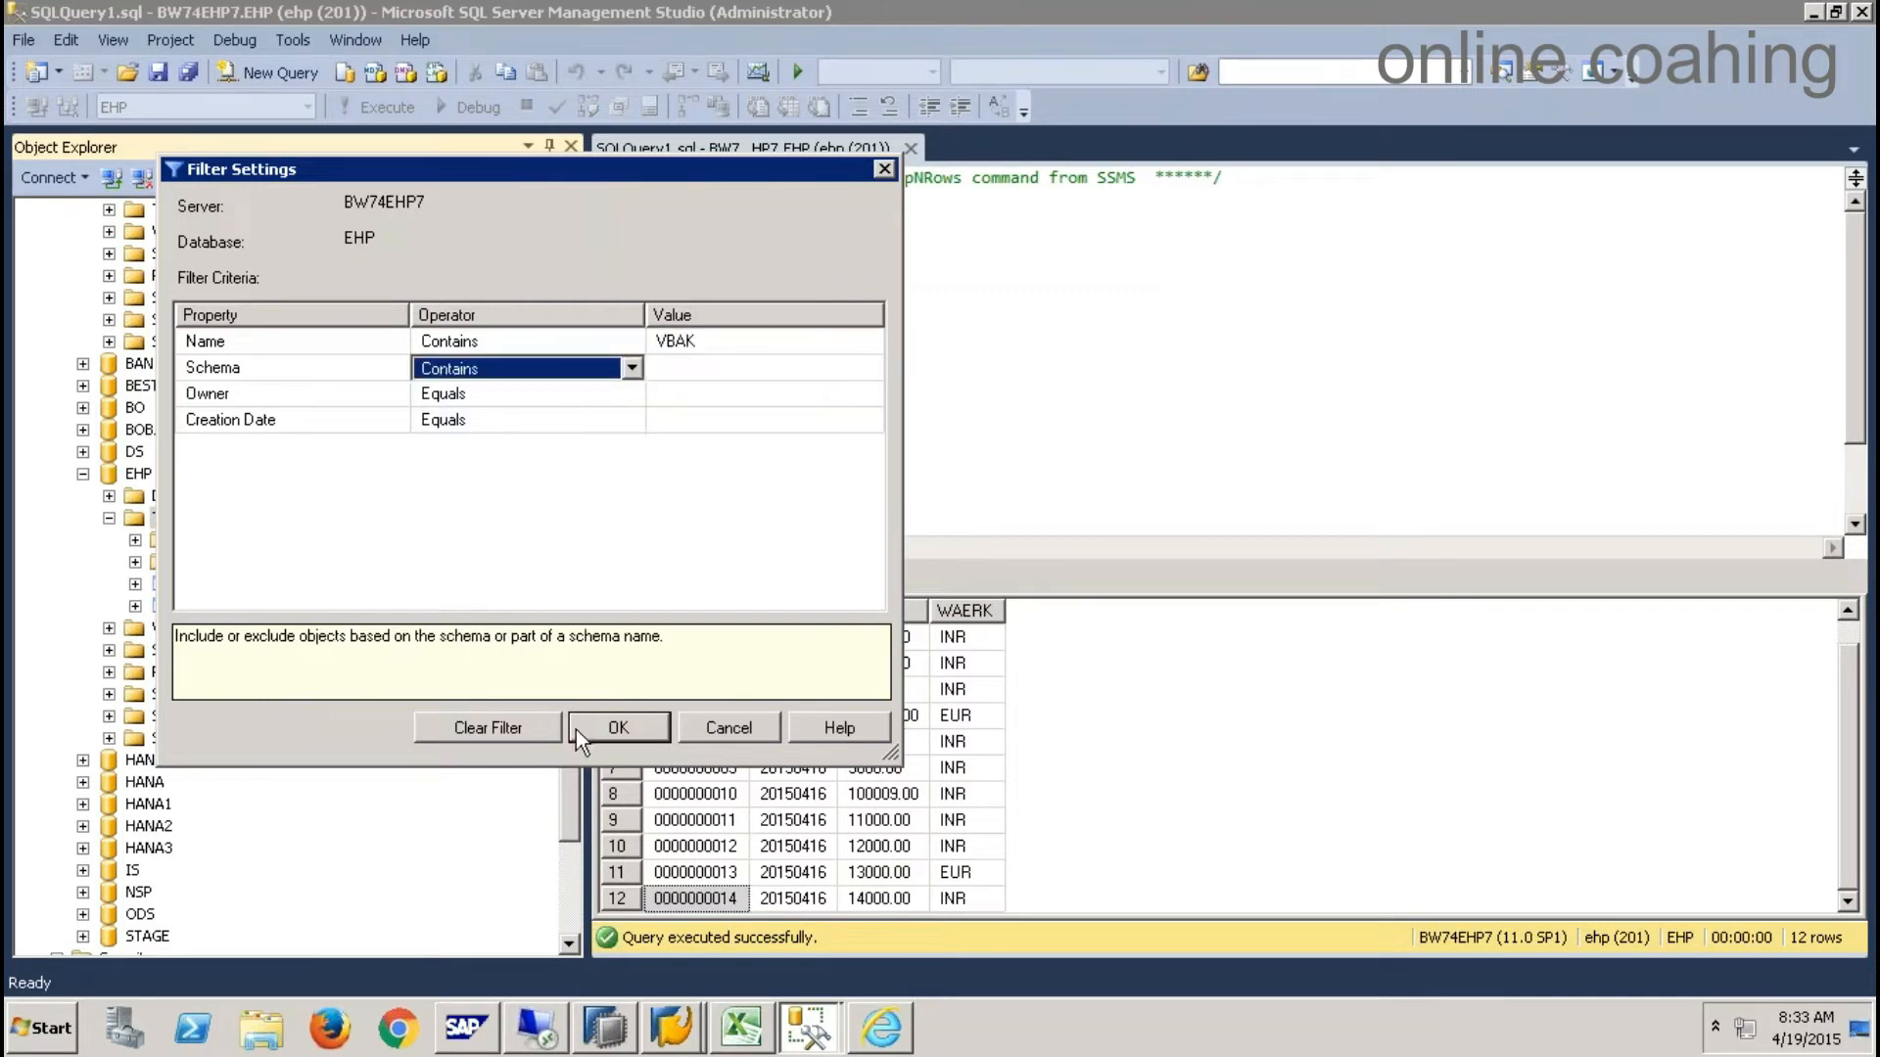
left_click(615, 734)
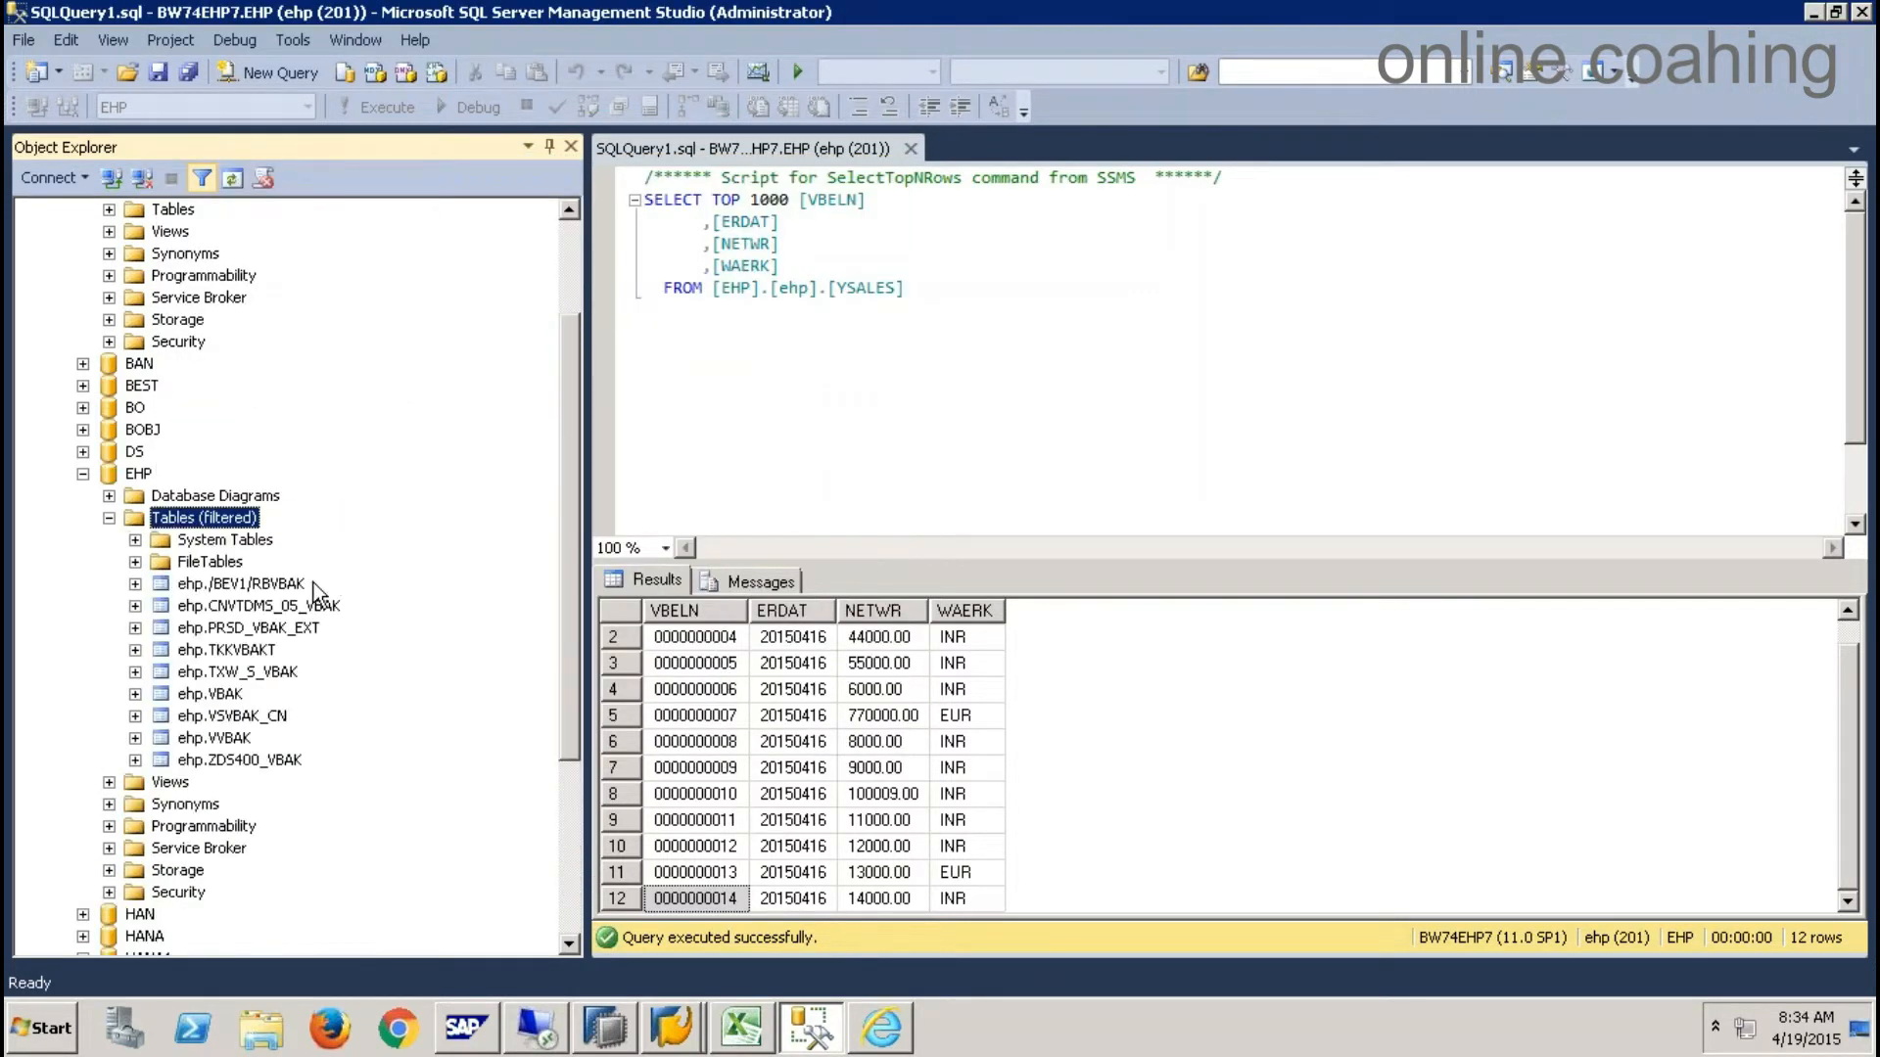
right_click(225, 697)
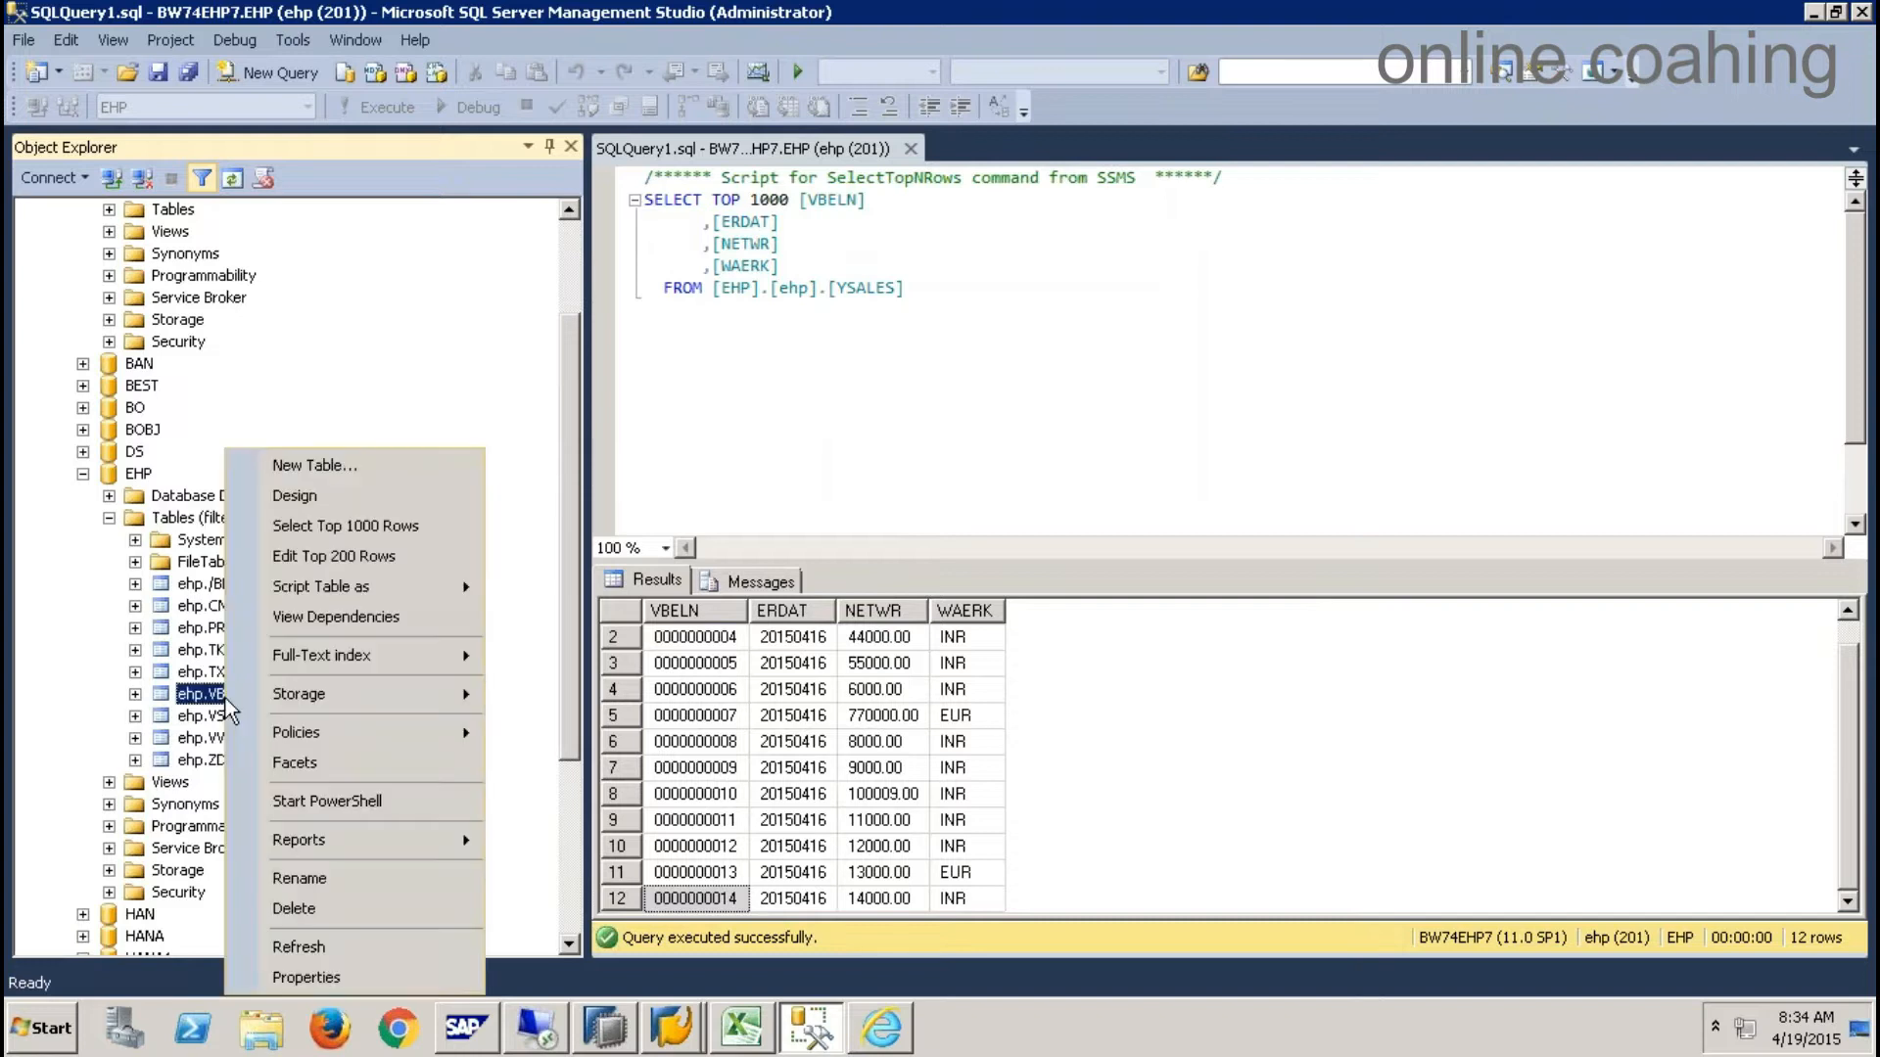
left_click(375, 529)
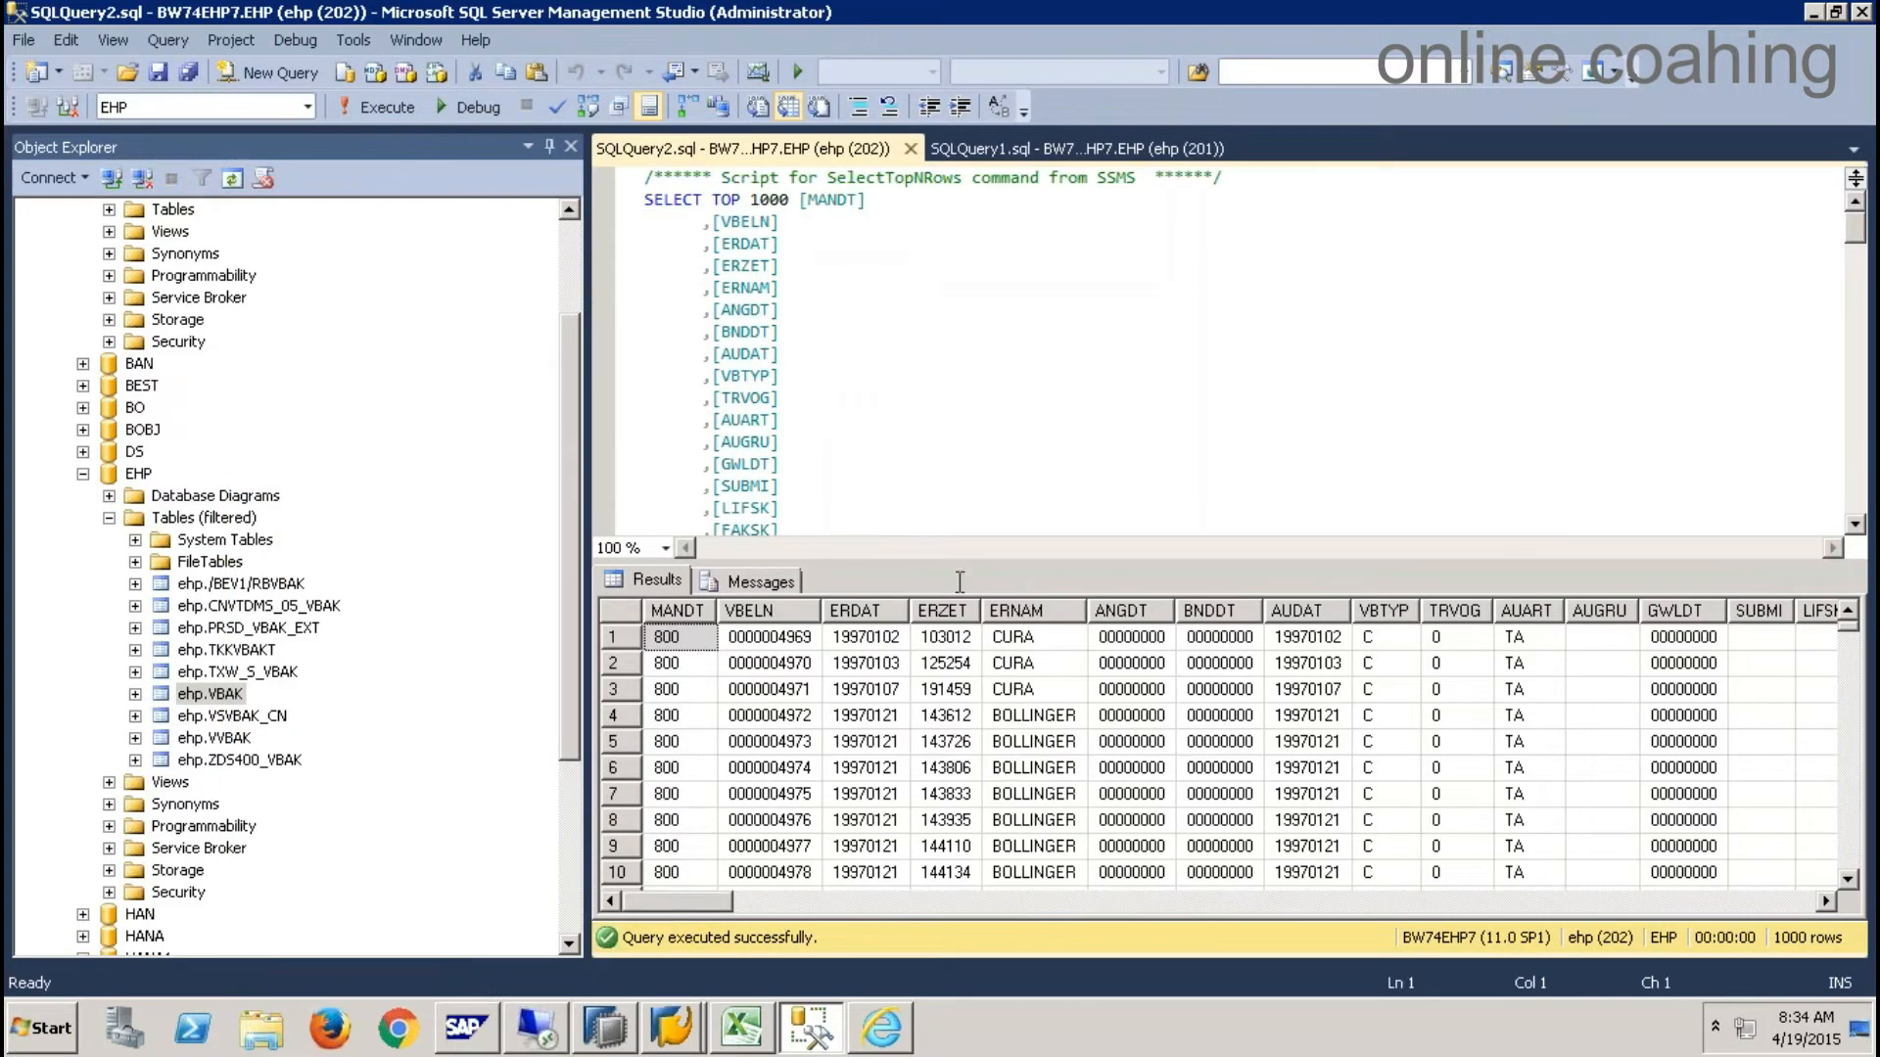
- Switch to SAP HANA Studio, search the source tables for VBAK and submit a load request for the VBAK table
left_click(607, 1030)
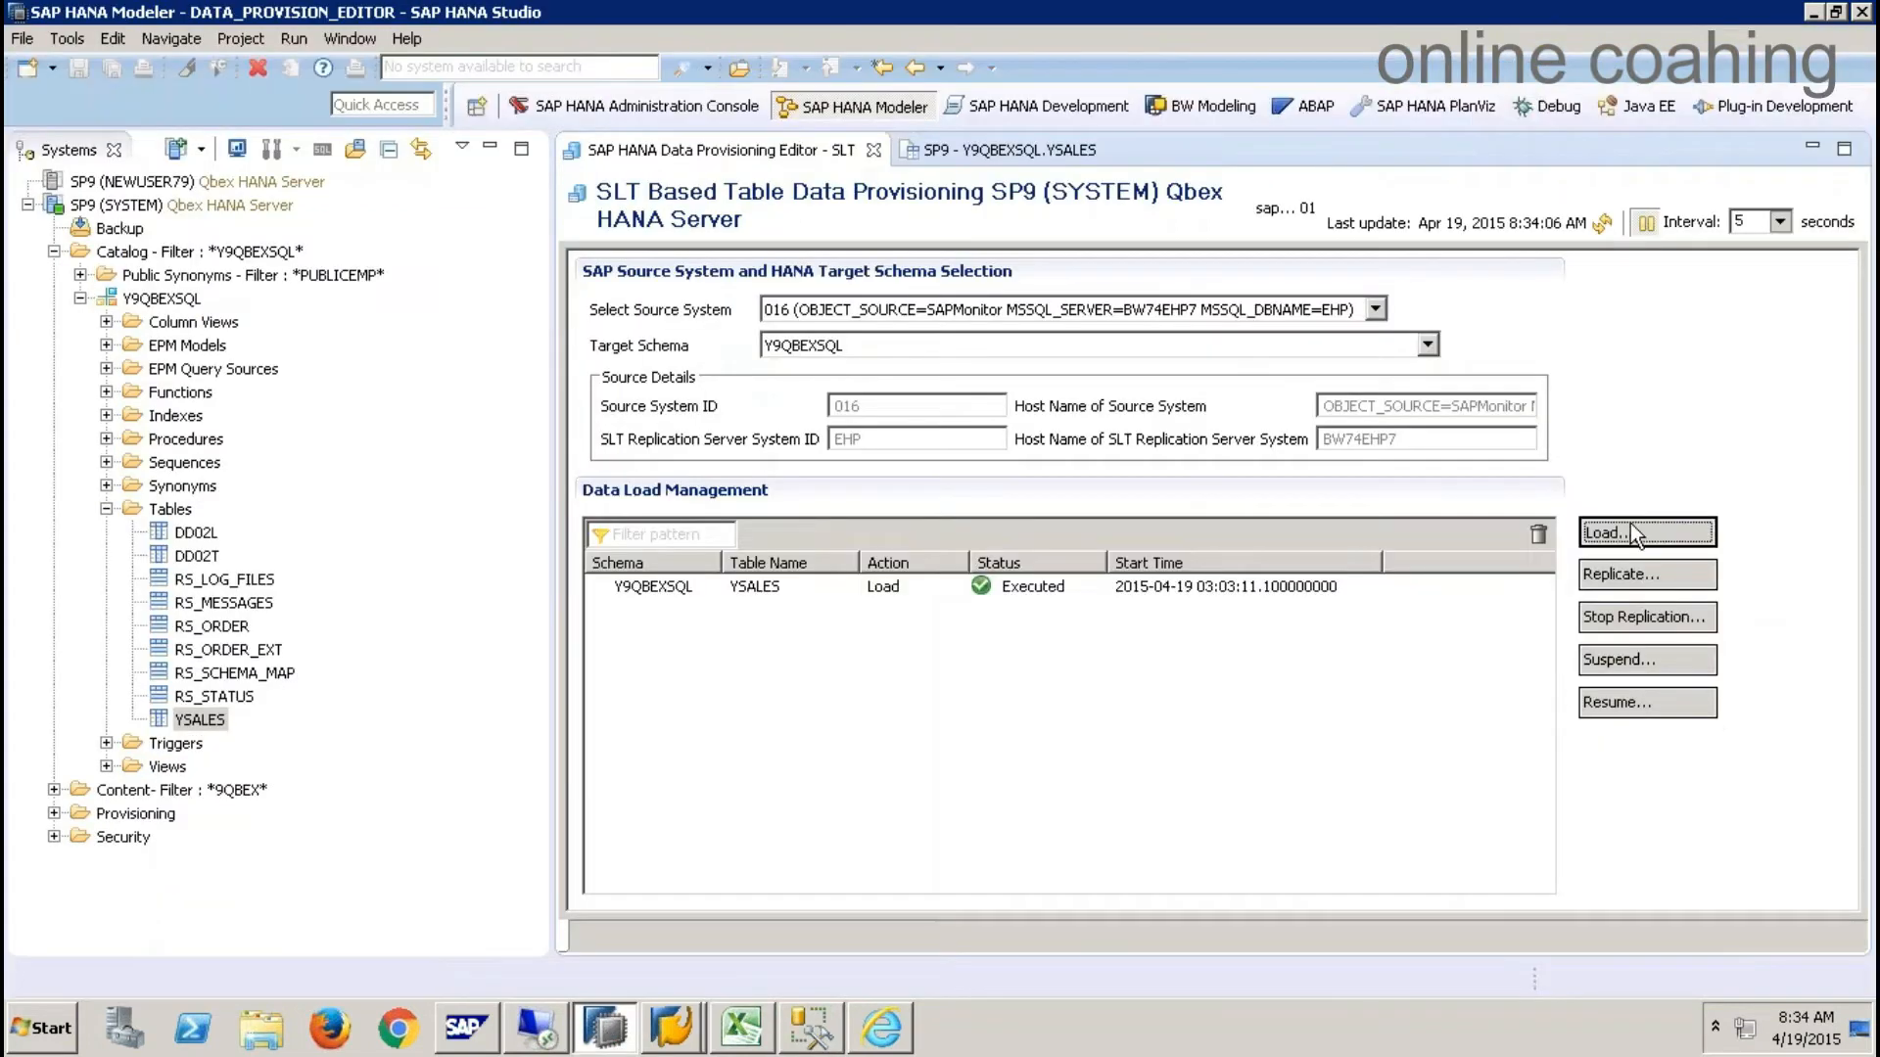
left_click(1630, 522)
type("VBAK")
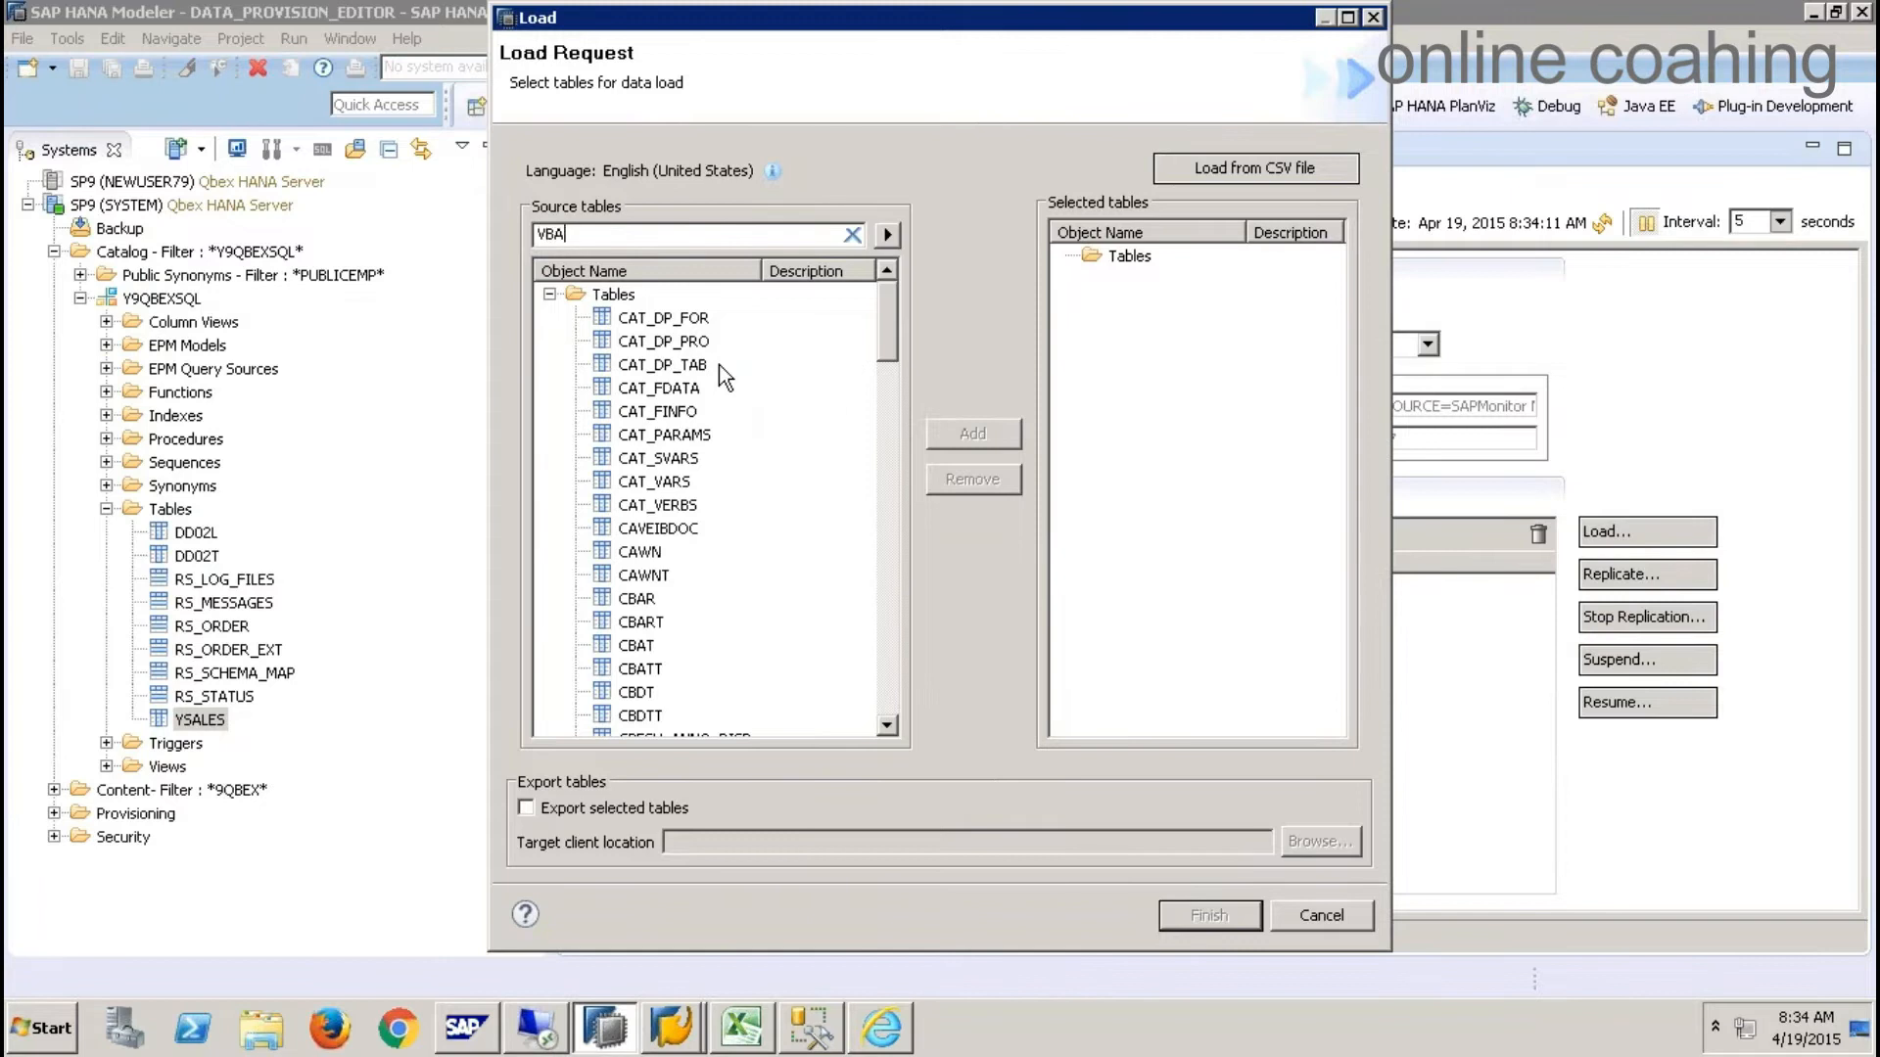
left_click(888, 234)
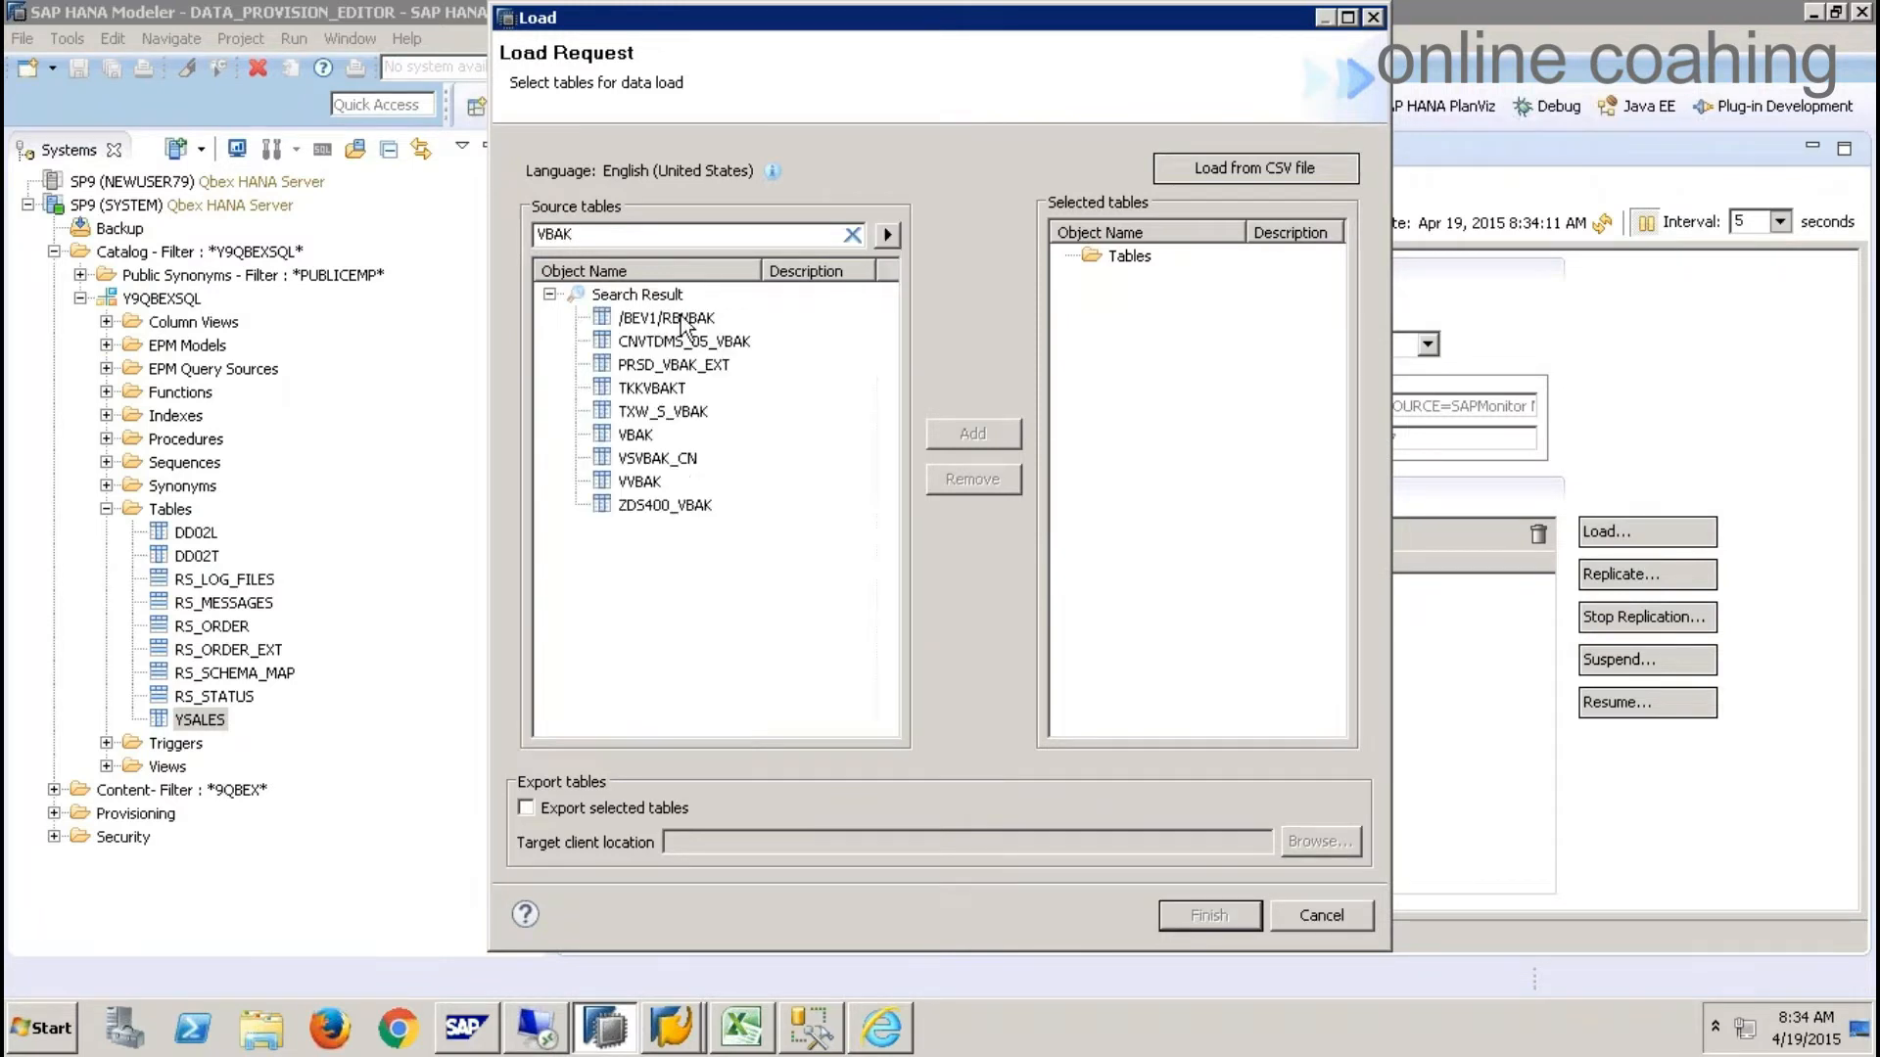
left_click(635, 434)
left_click(959, 432)
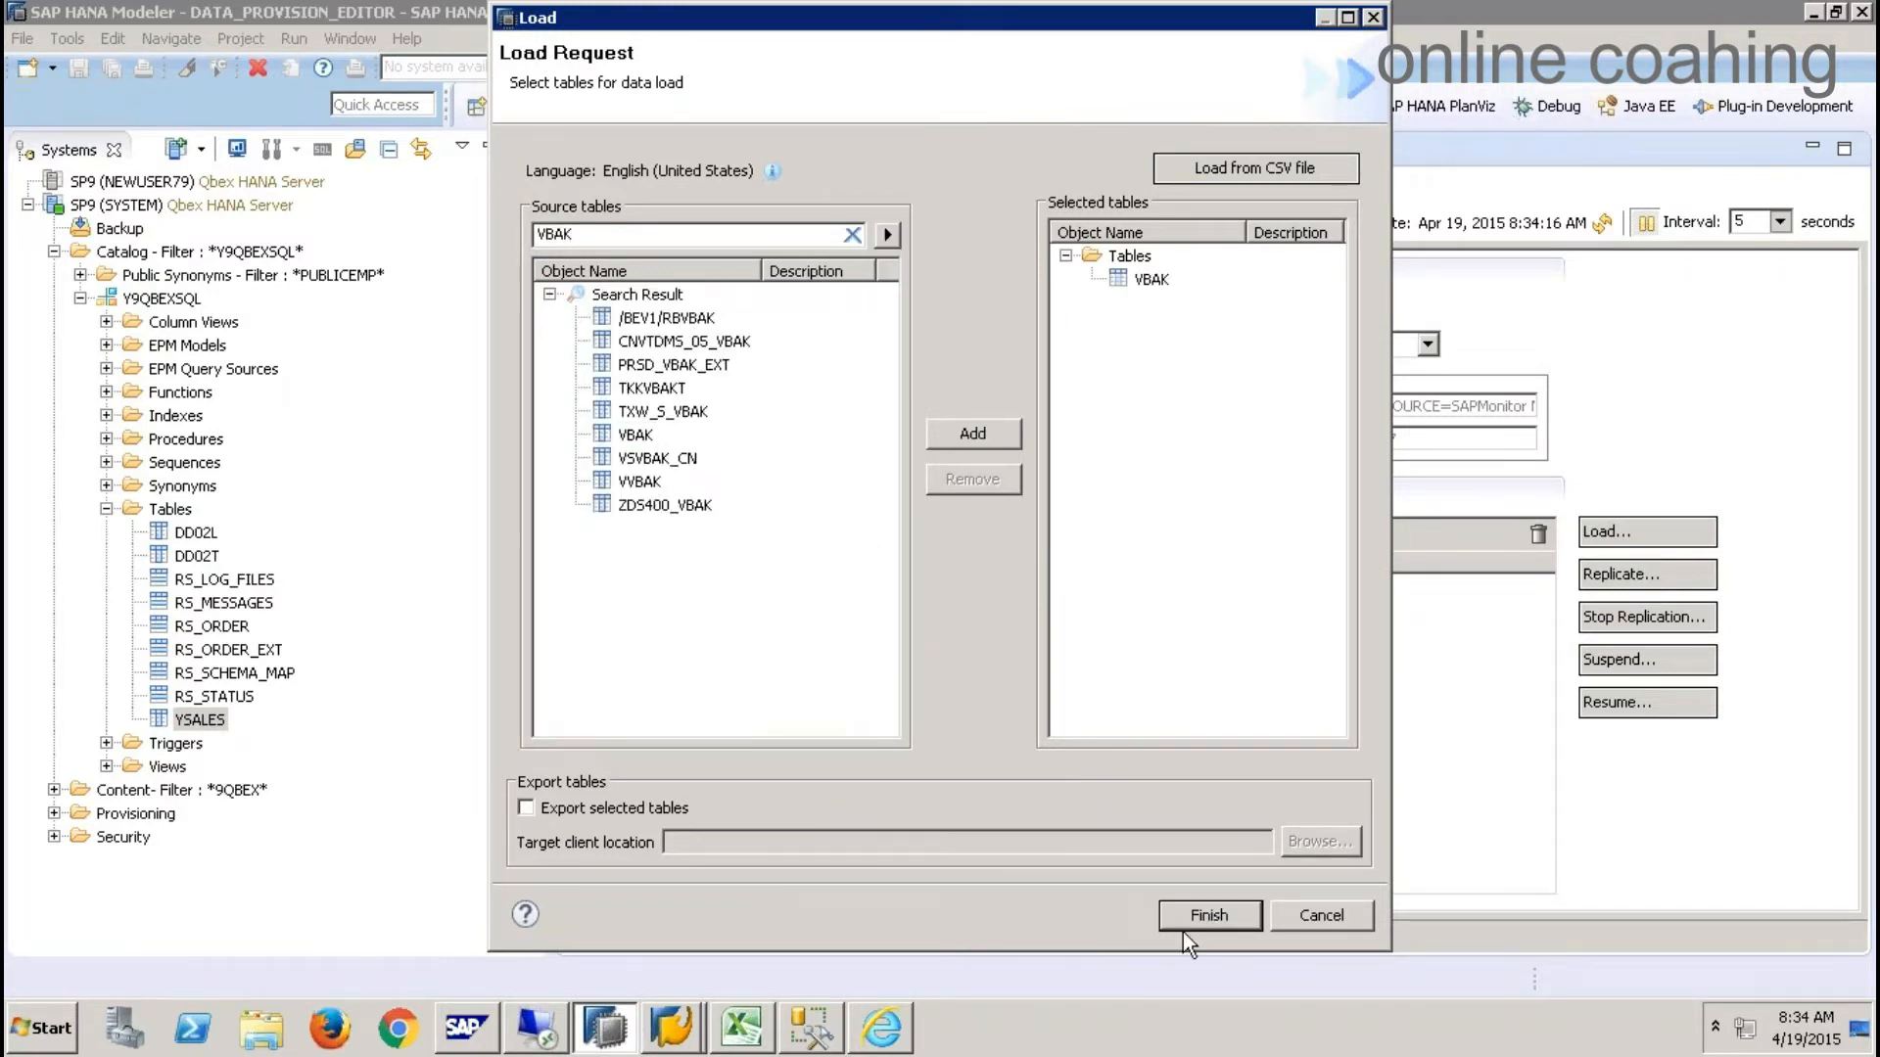
left_click(1212, 915)
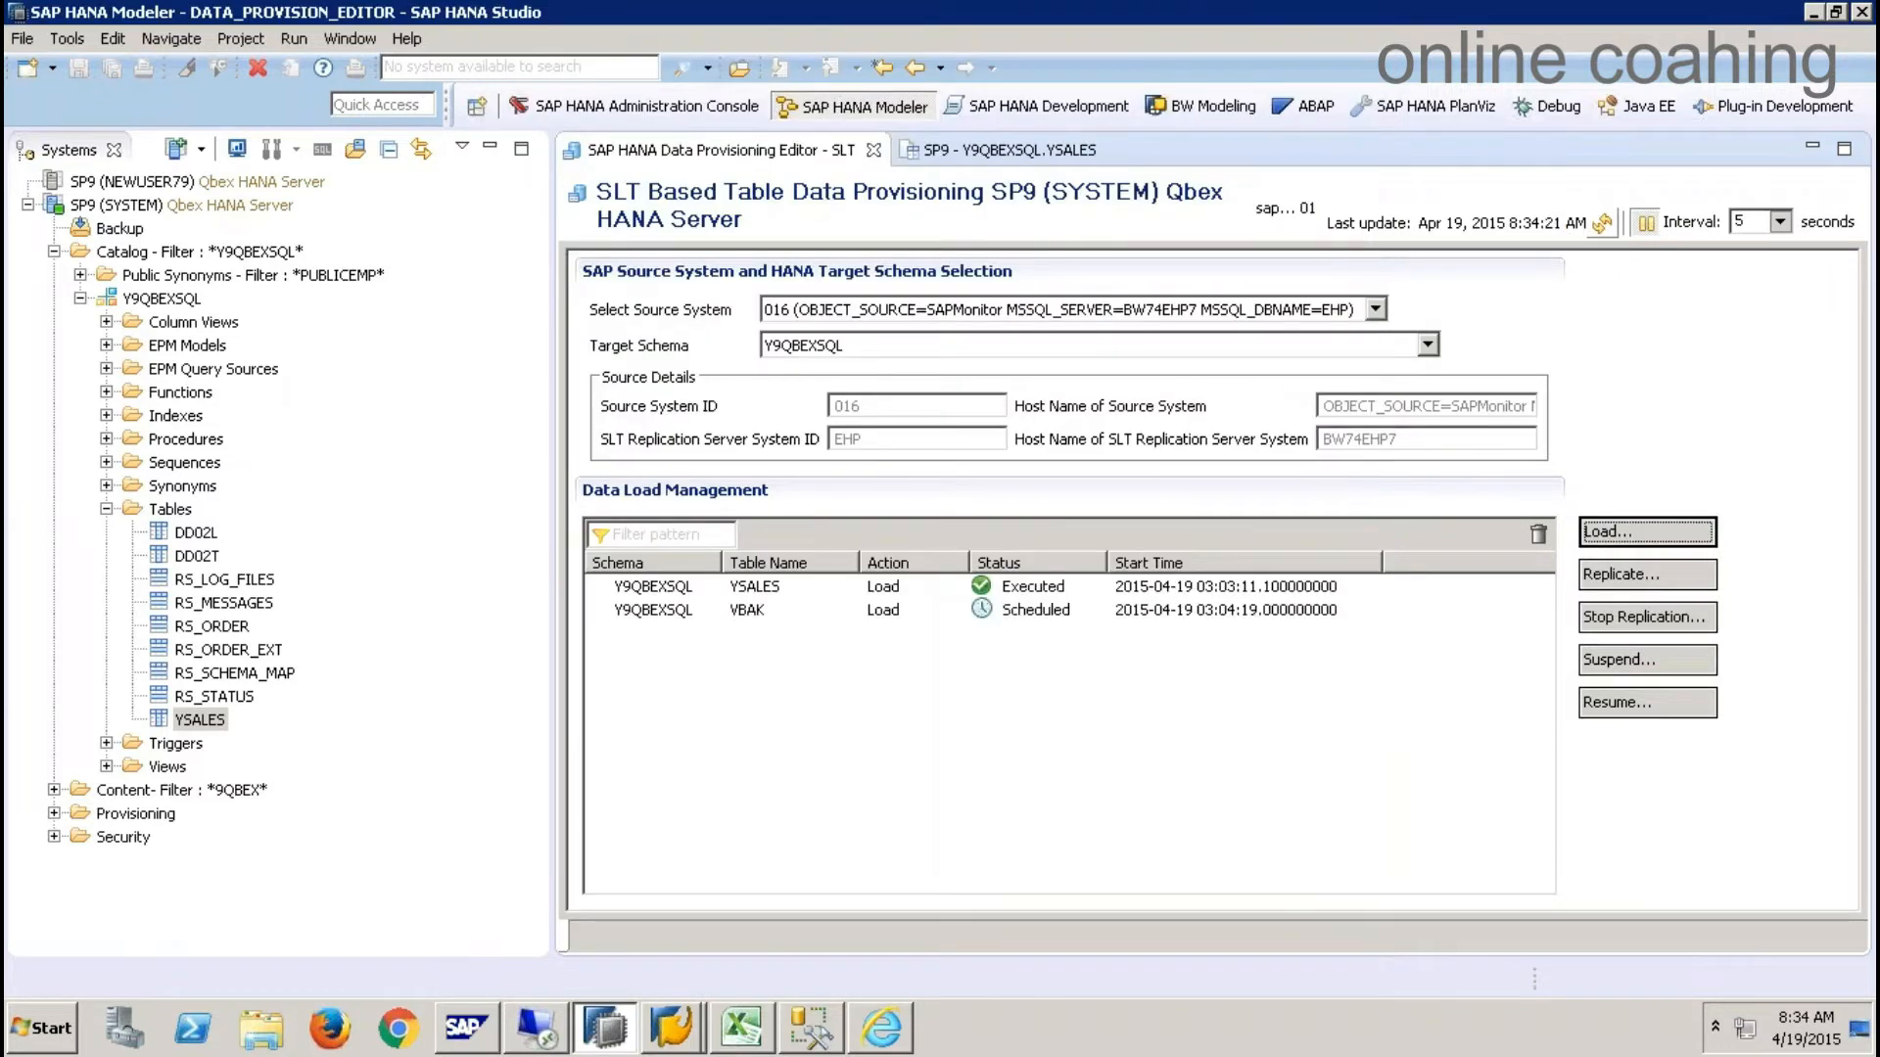
- Refresh the data load management list repeatedly and check the status of the VBAK load
left_click(1603, 233)
left_click(1602, 233)
left_click(1602, 227)
left_click(993, 611)
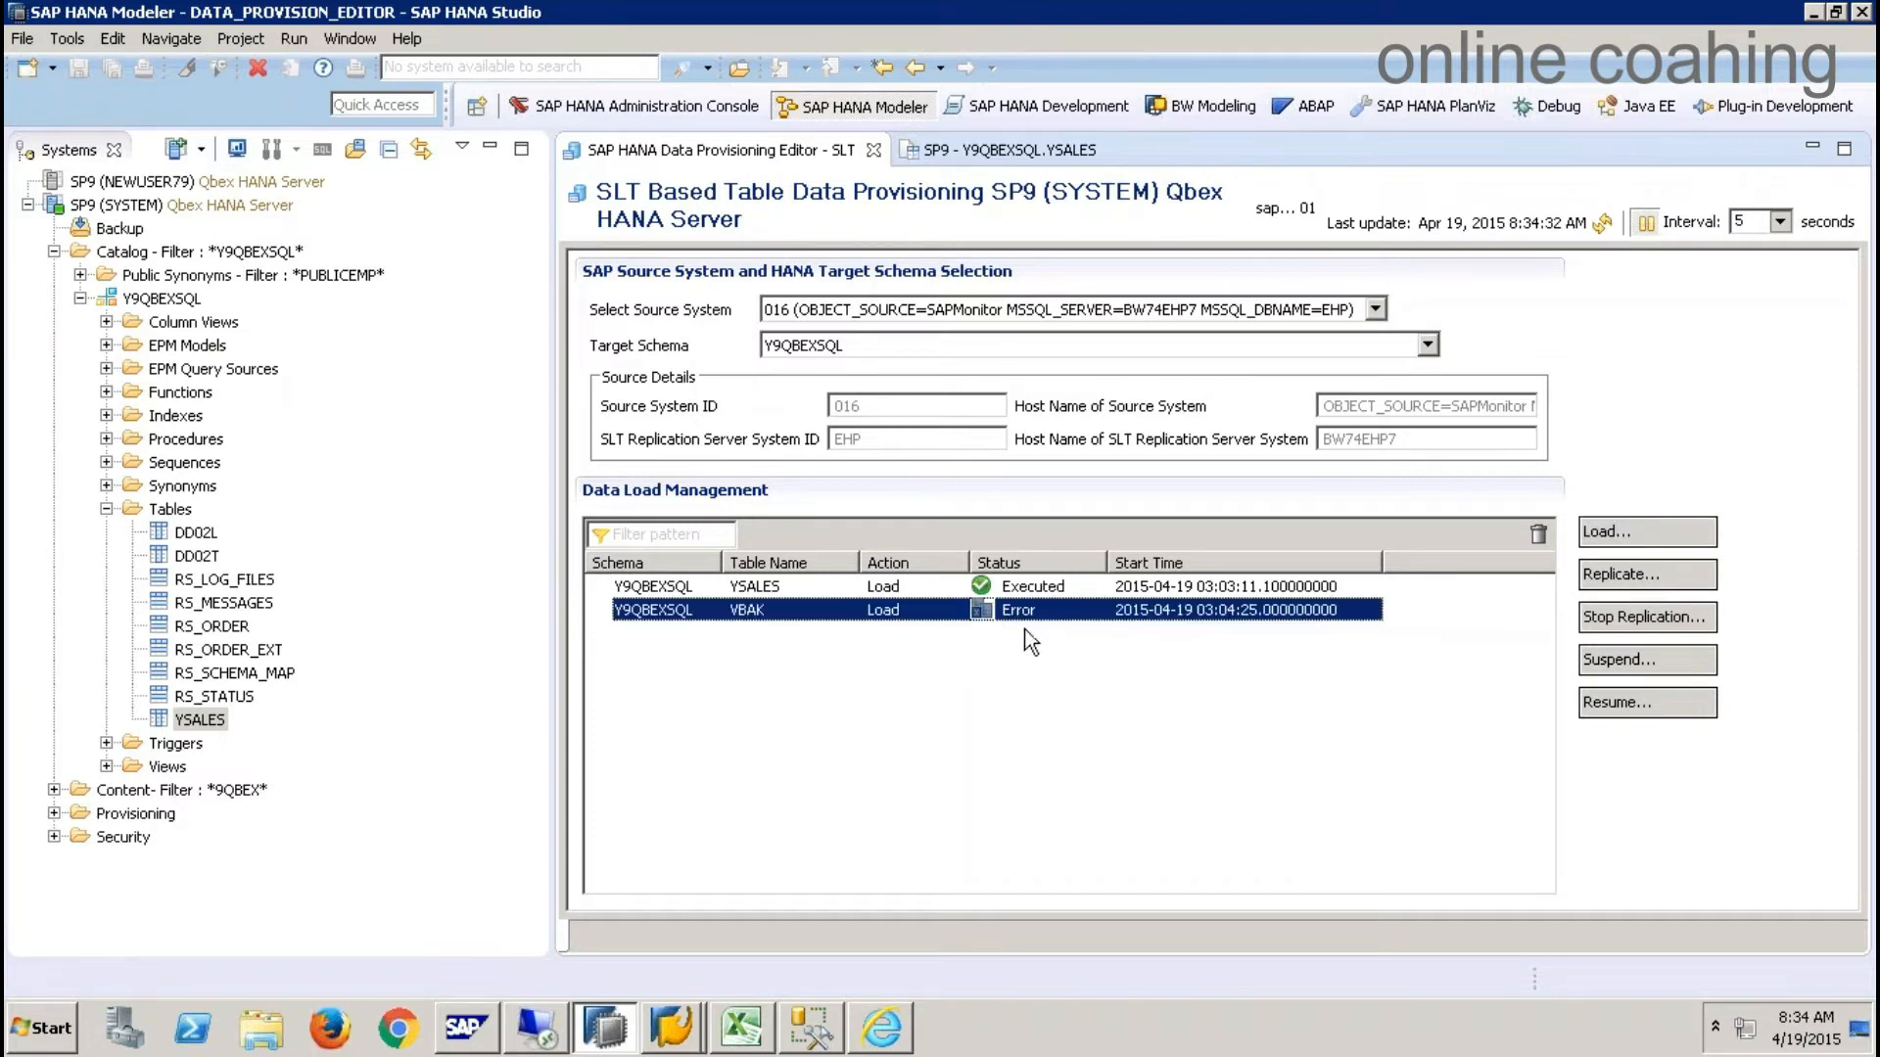
left_click(1603, 227)
left_click(988, 609)
- Switch to the SAP Easy Access session, start transaction LTRC and open the cockpit for mass transfer ID 016
left_click(673, 1030)
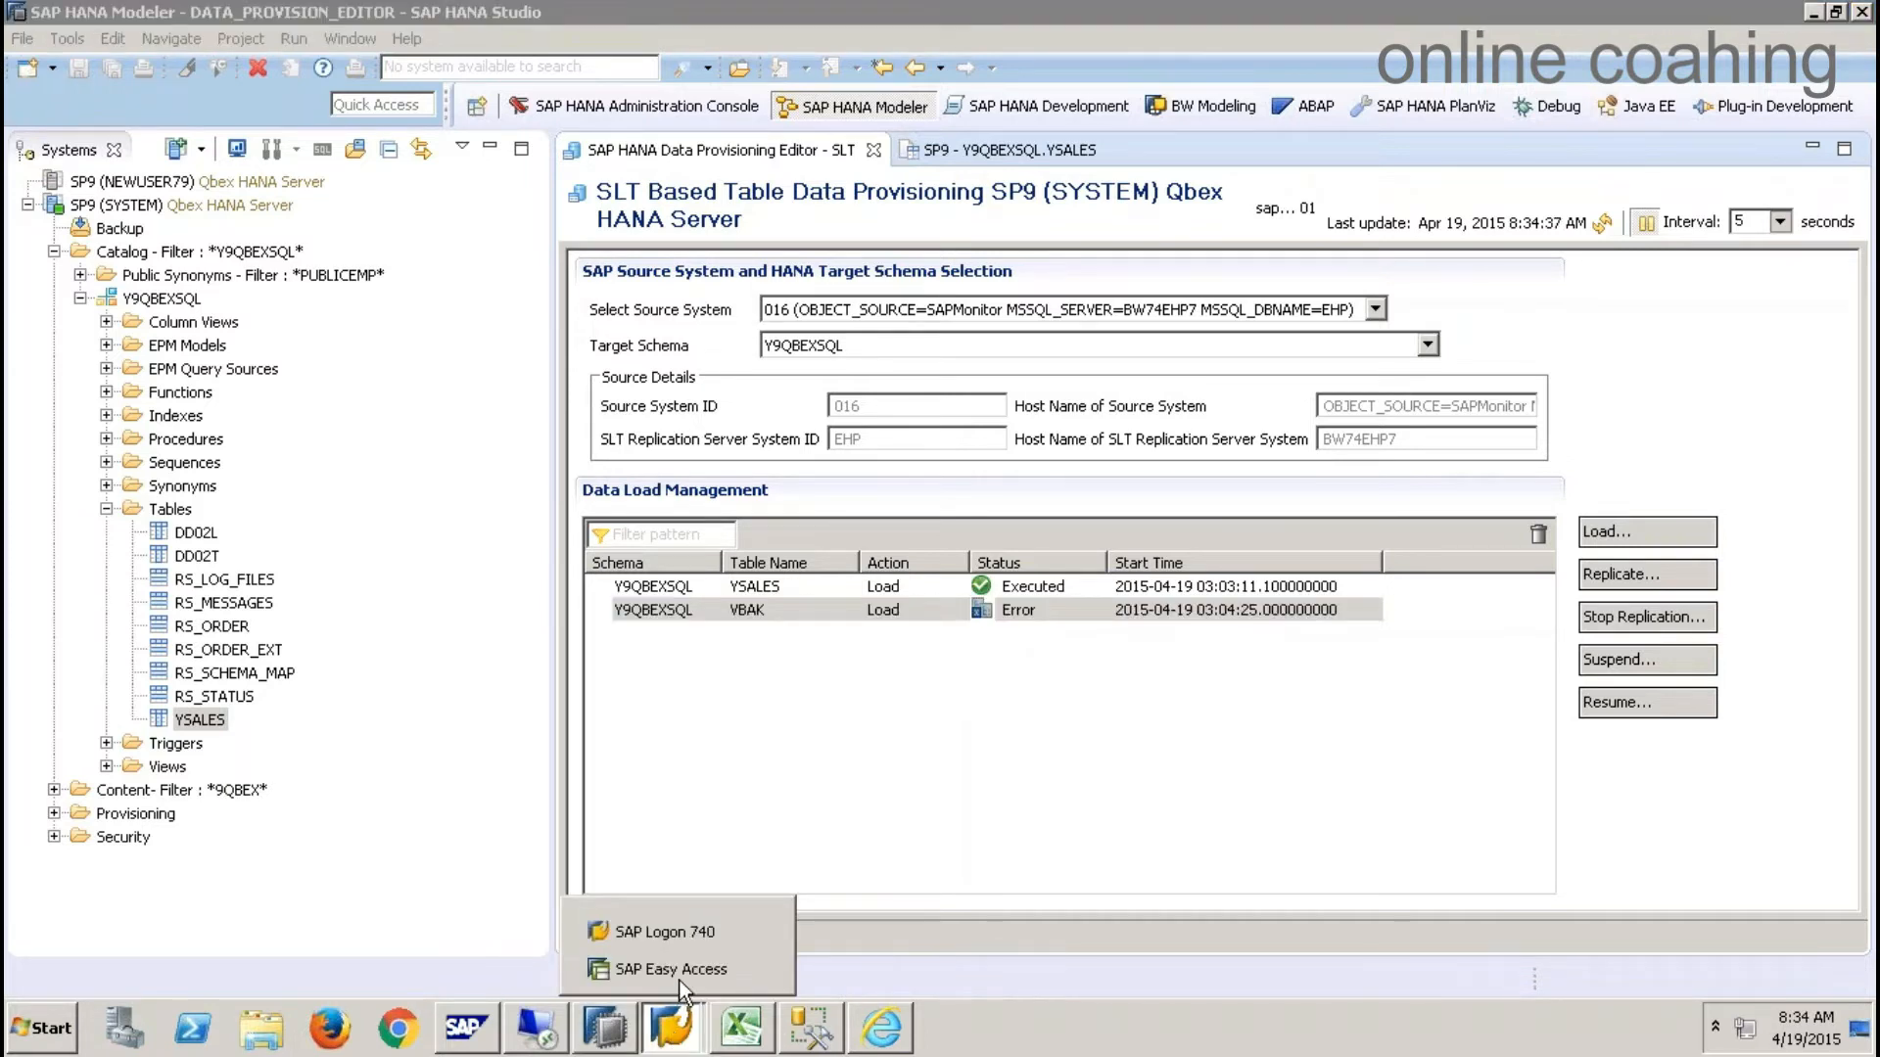
left_click(670, 969)
type("LTRC")
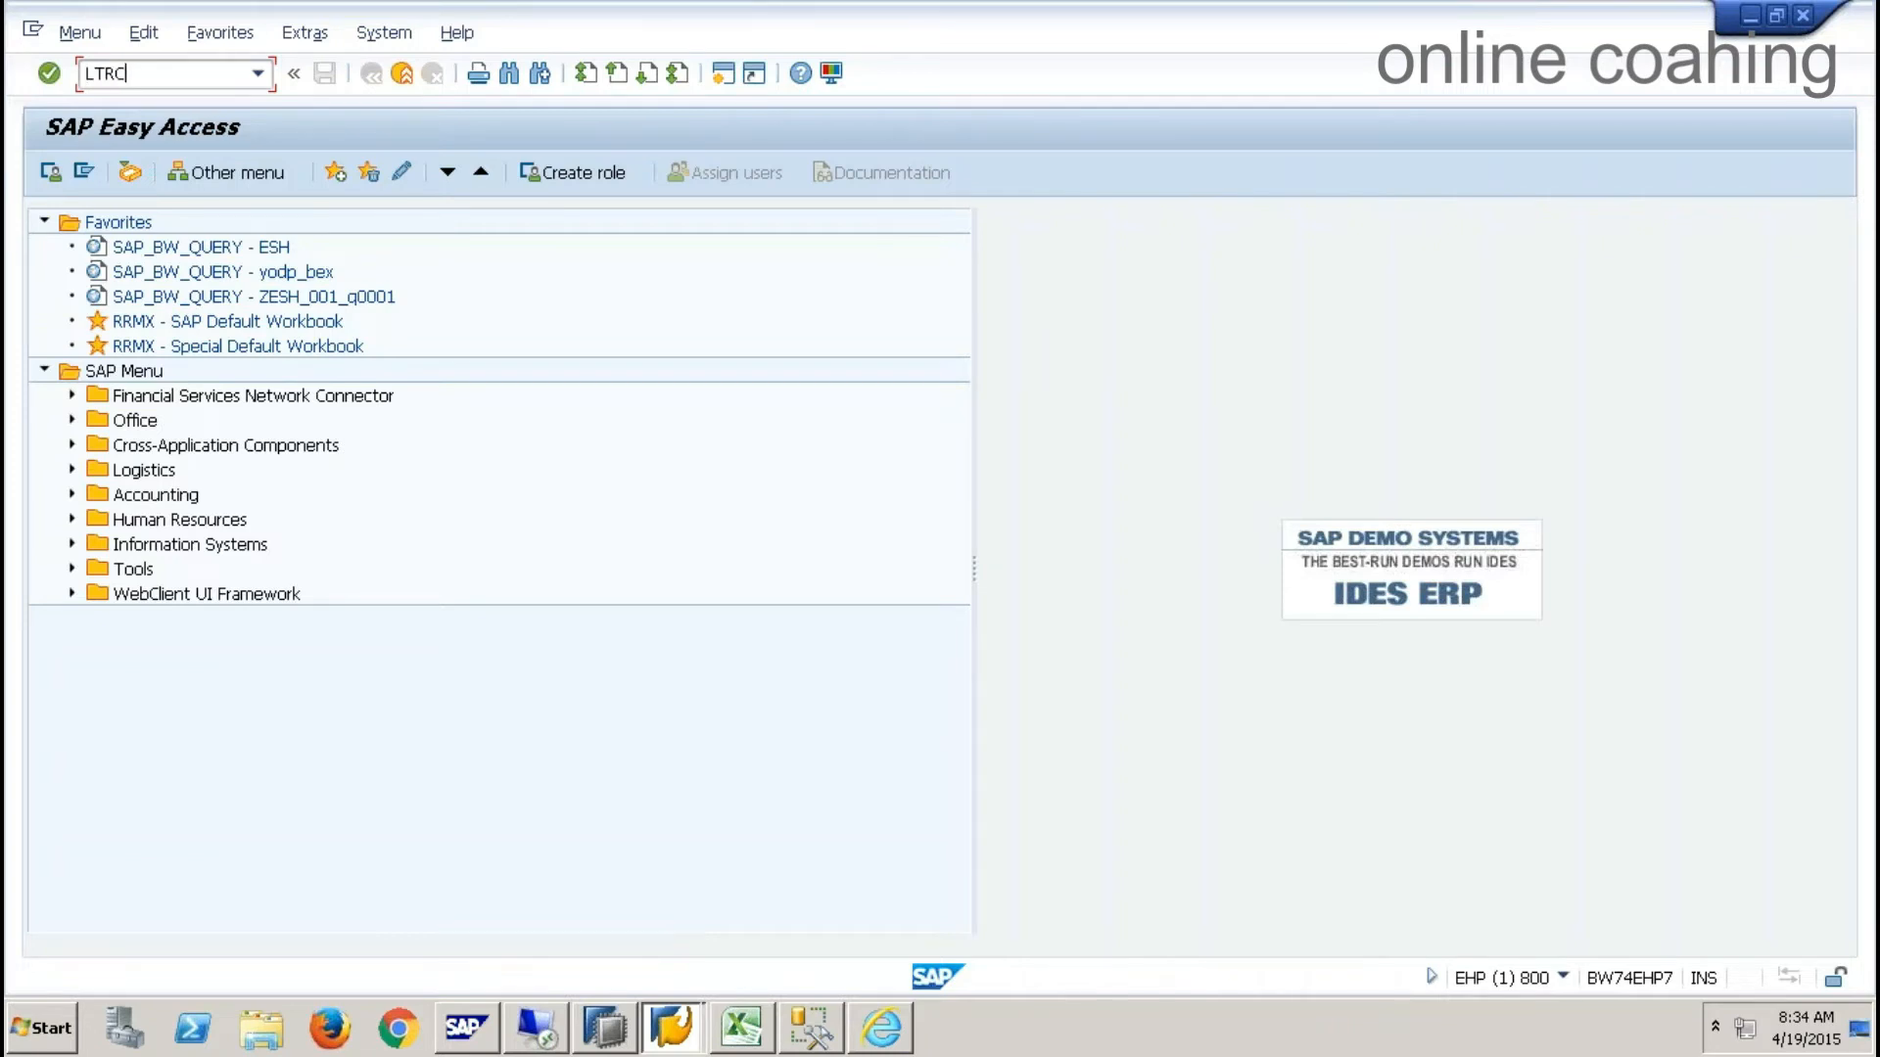
key("Return")
left_click(402, 253)
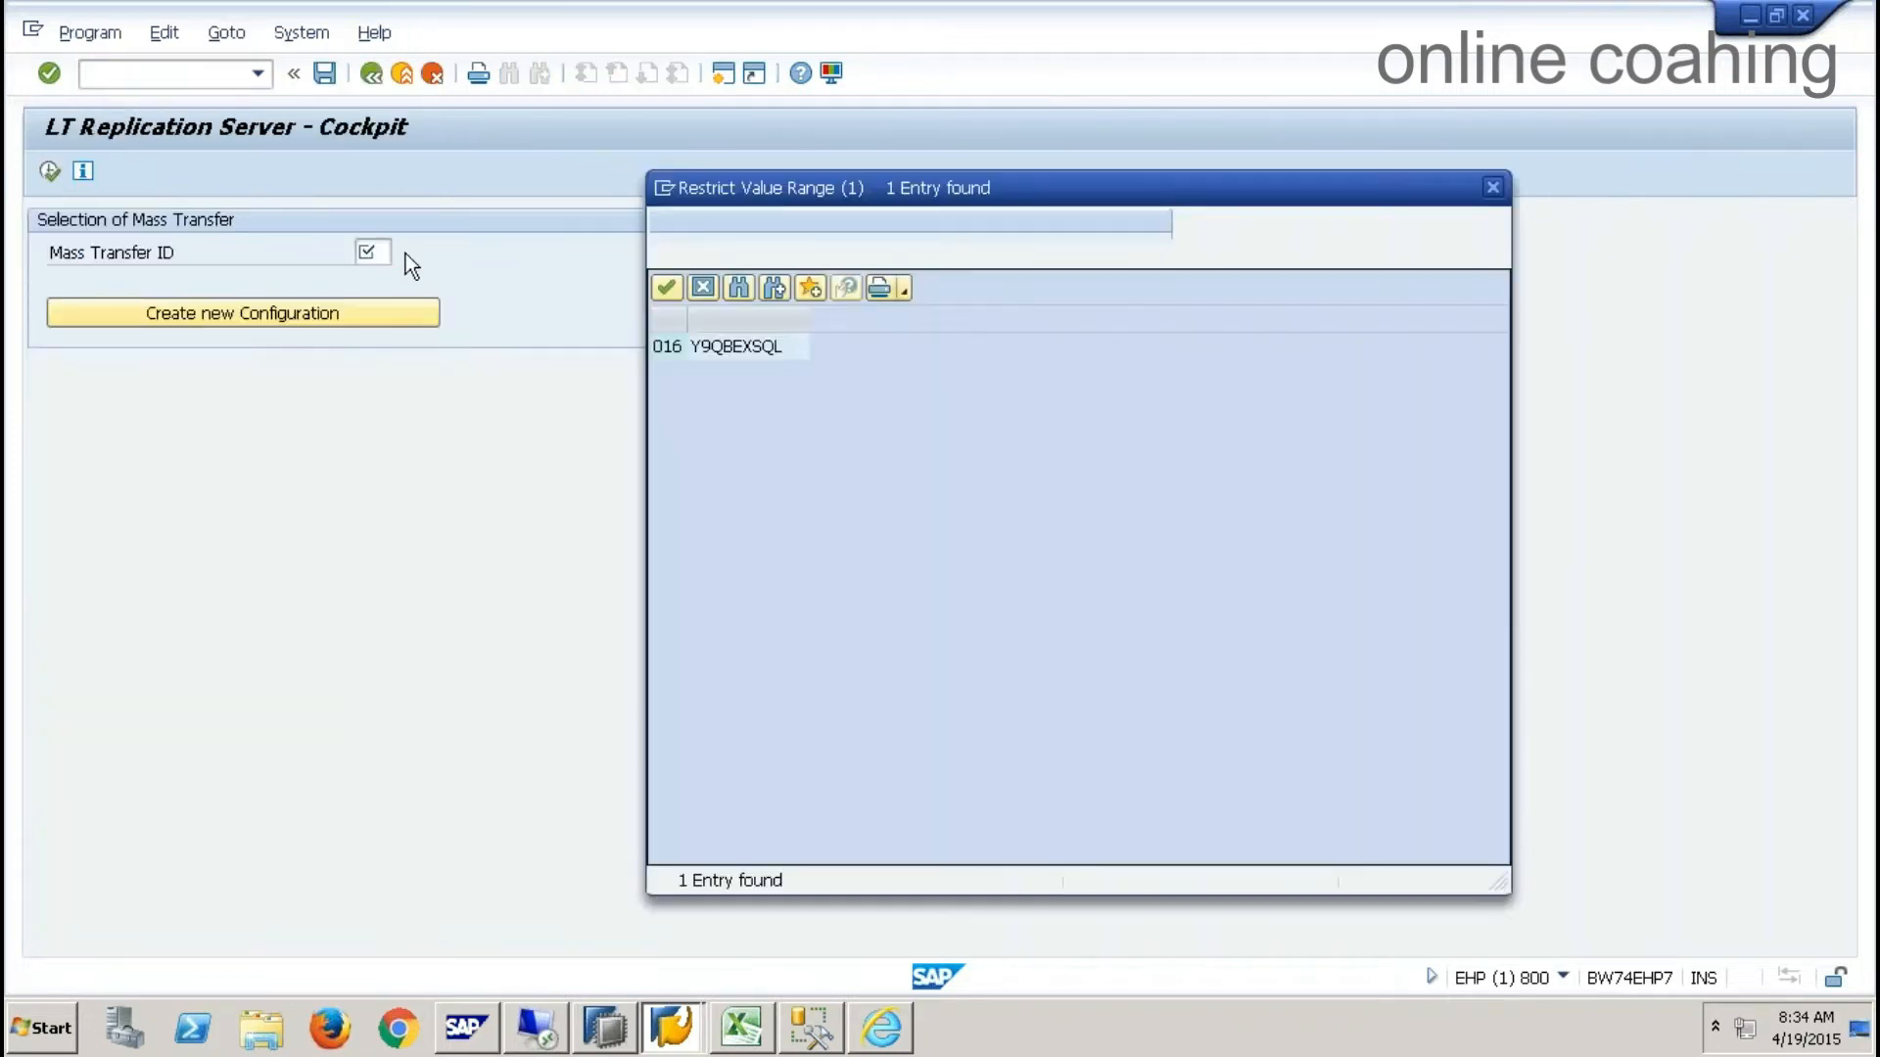
double_click(672, 351)
left_click(50, 171)
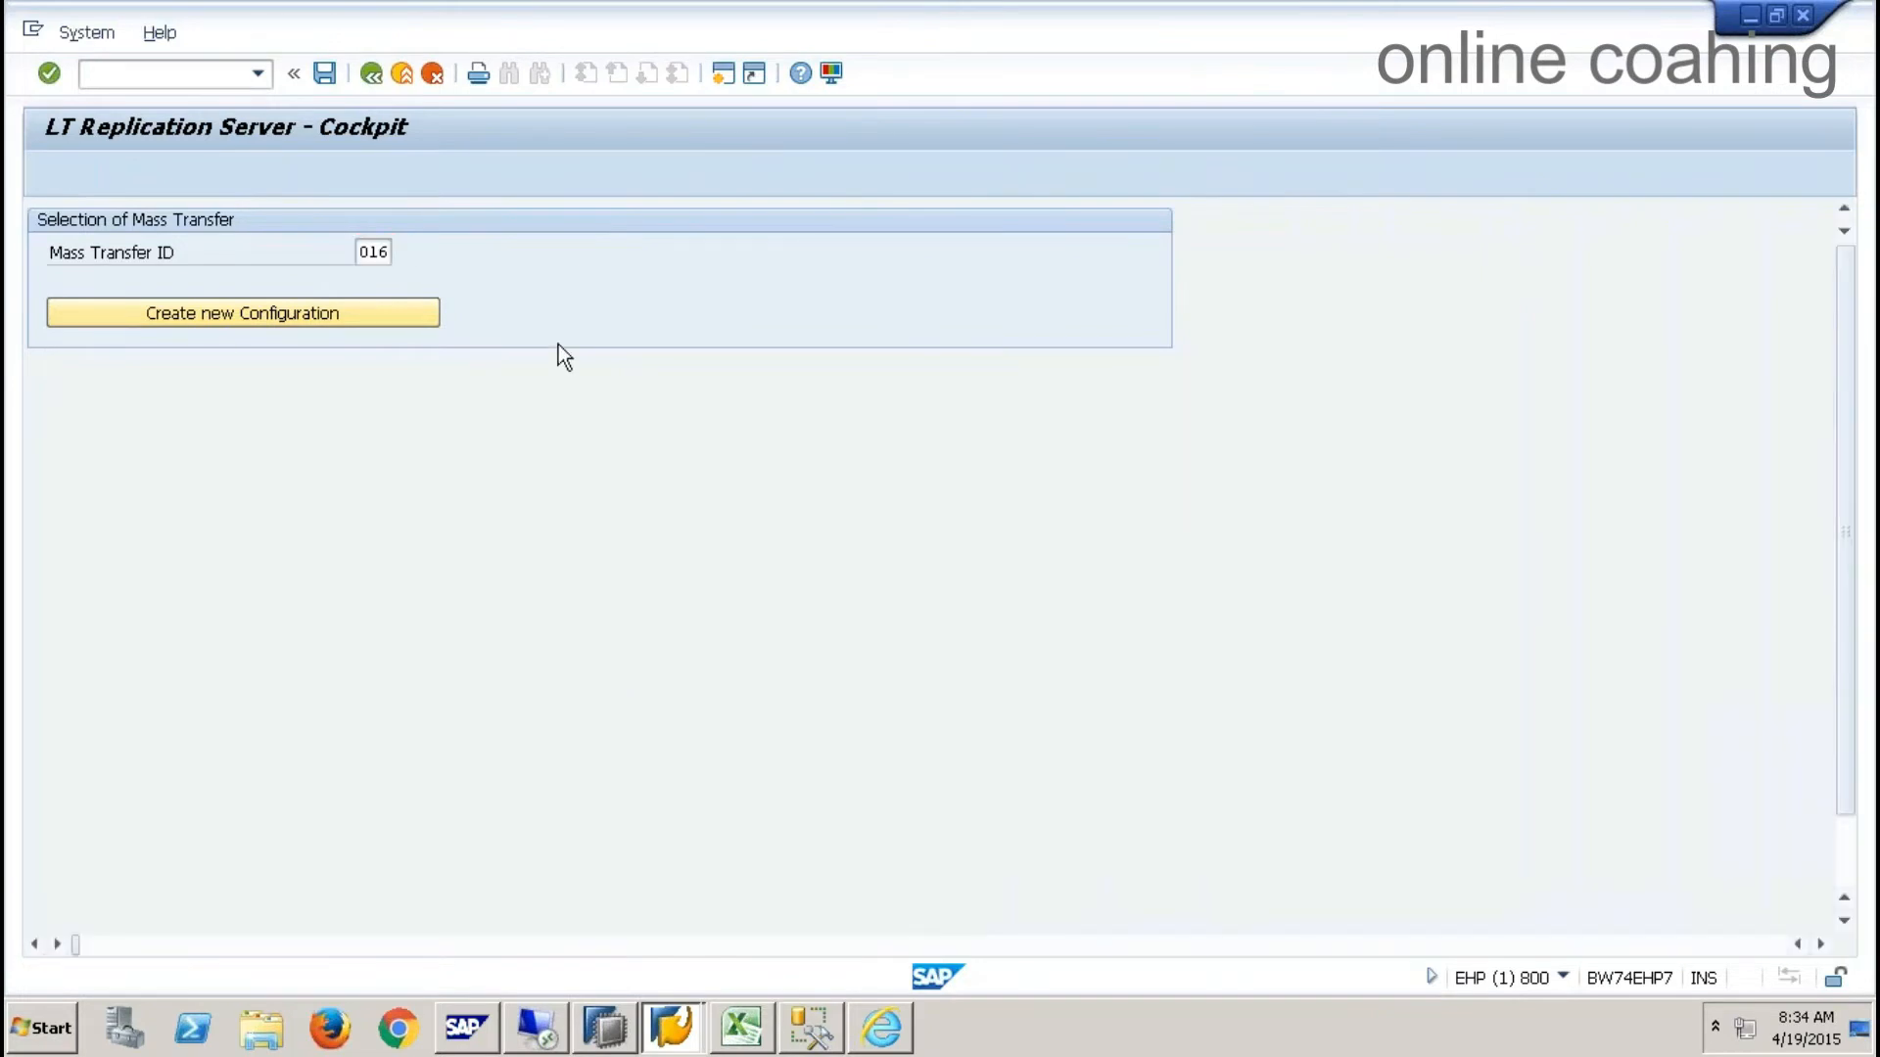
- Filter the application logs to only logs with errors and open the message of the 08:34:50 entry
left_click(855, 227)
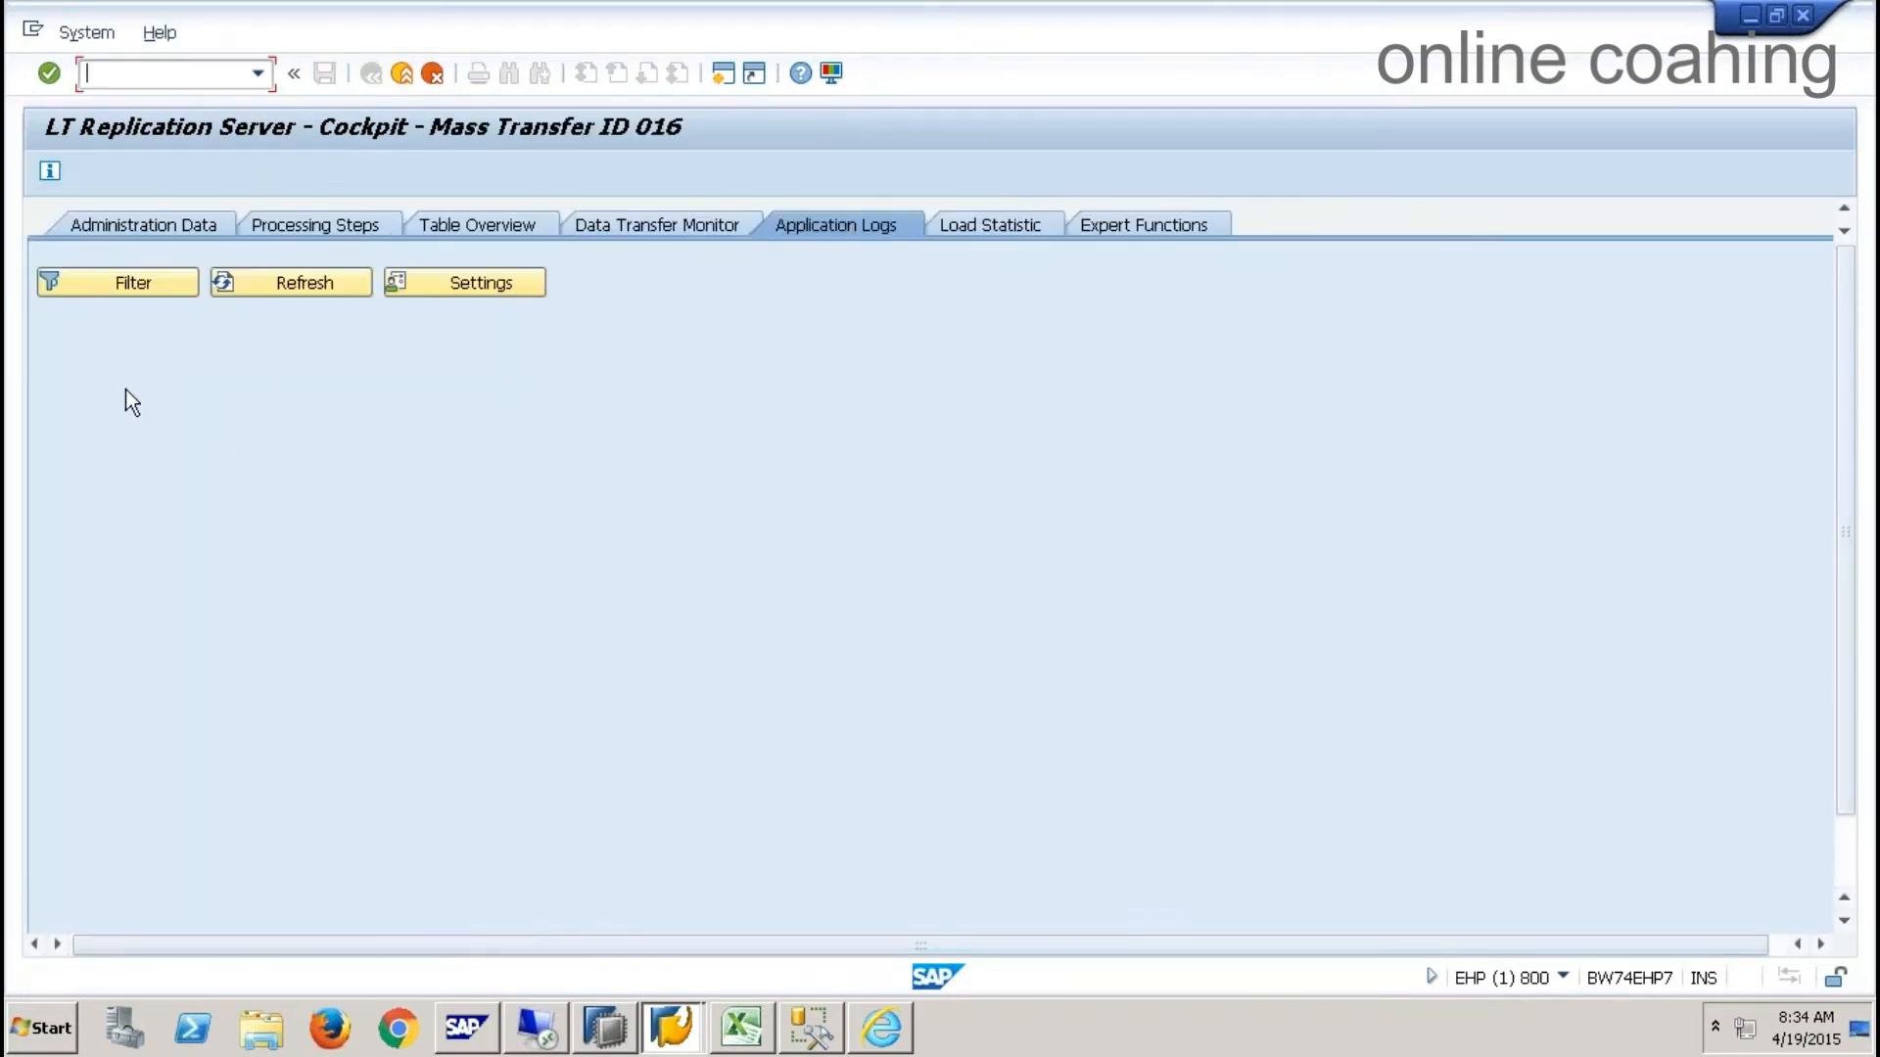
left_click(137, 290)
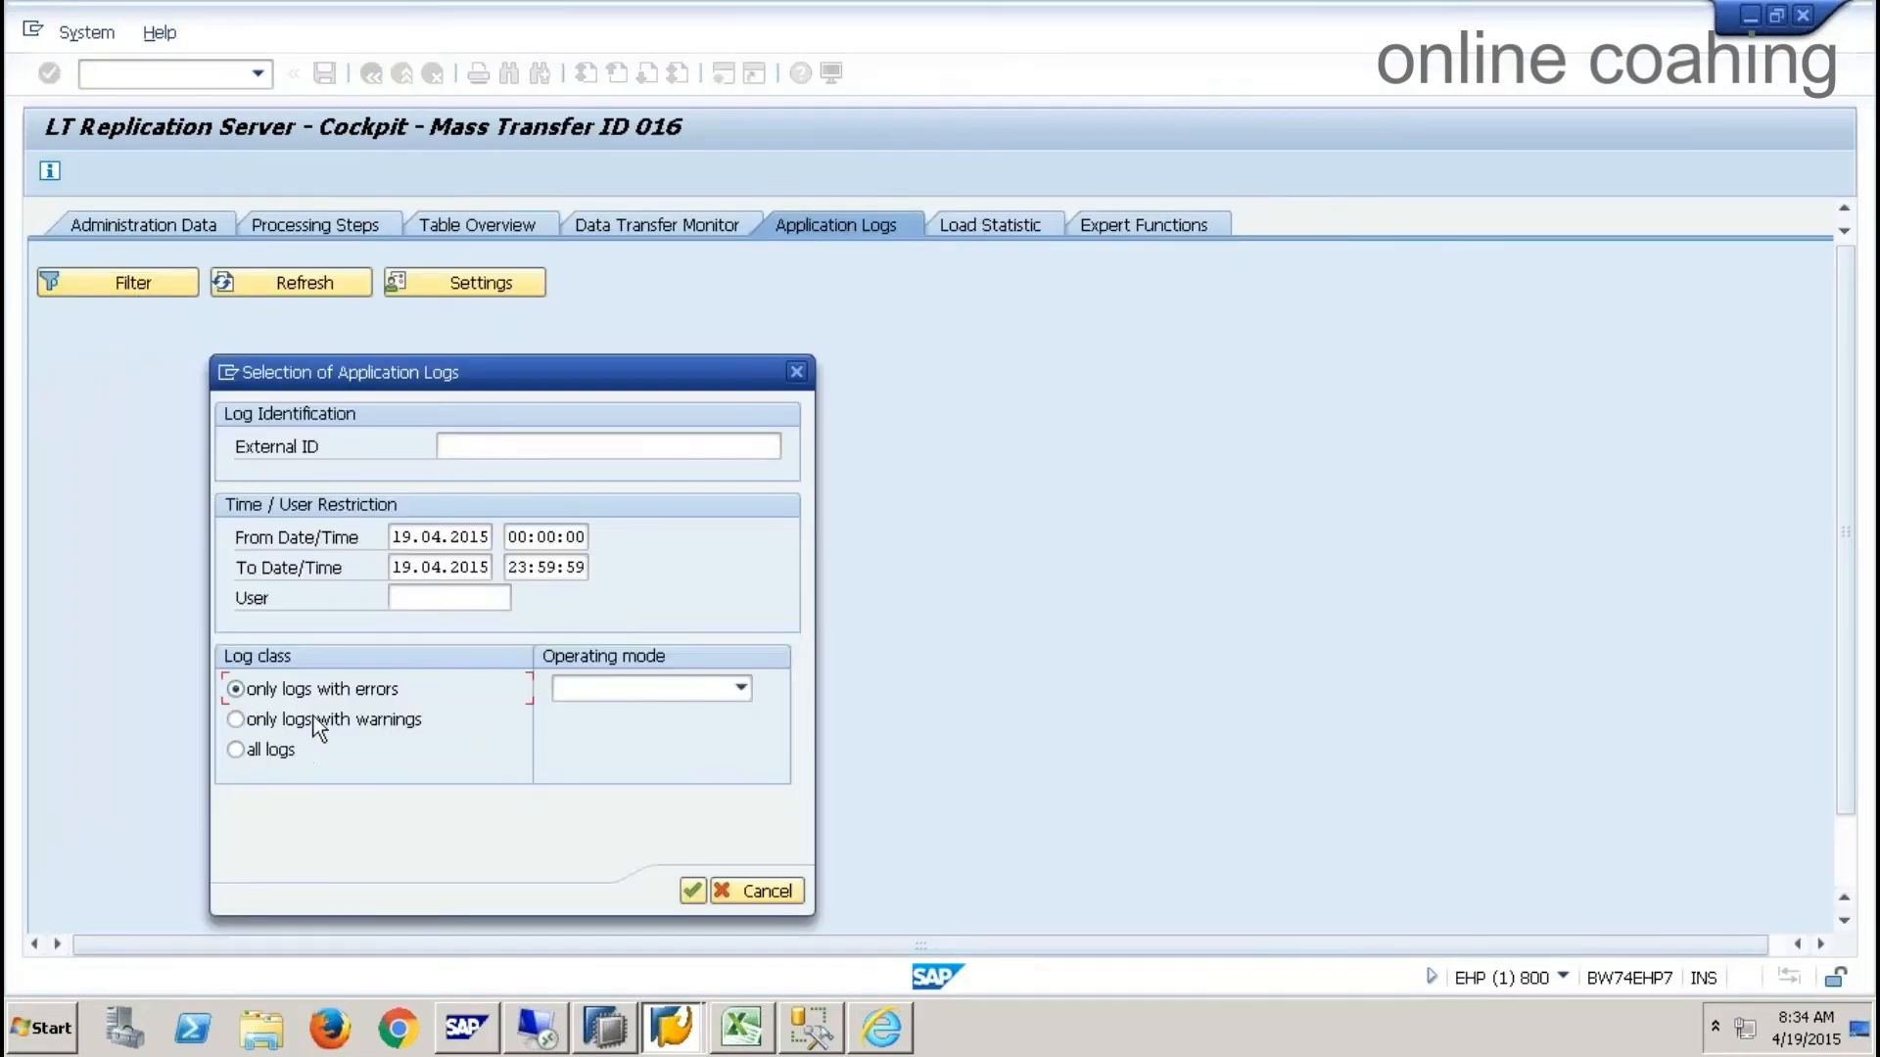
left_click(691, 891)
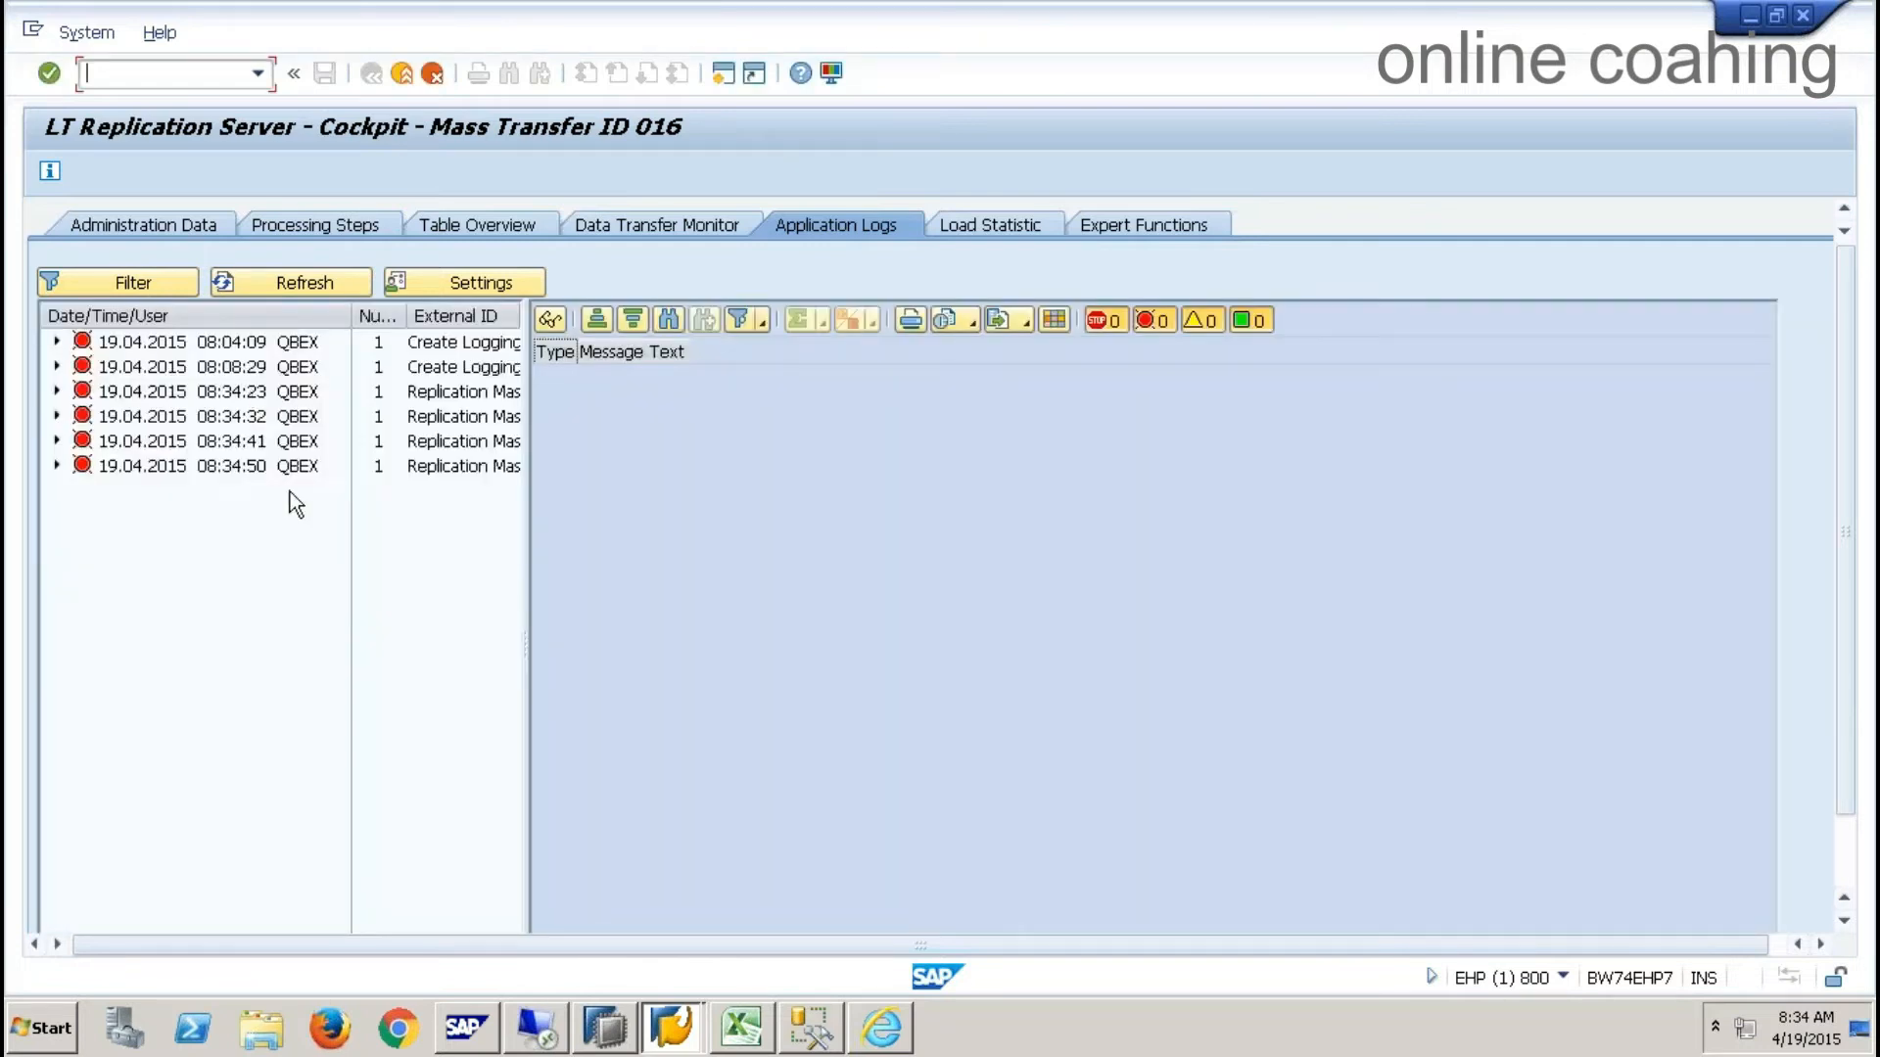
left_click(284, 468)
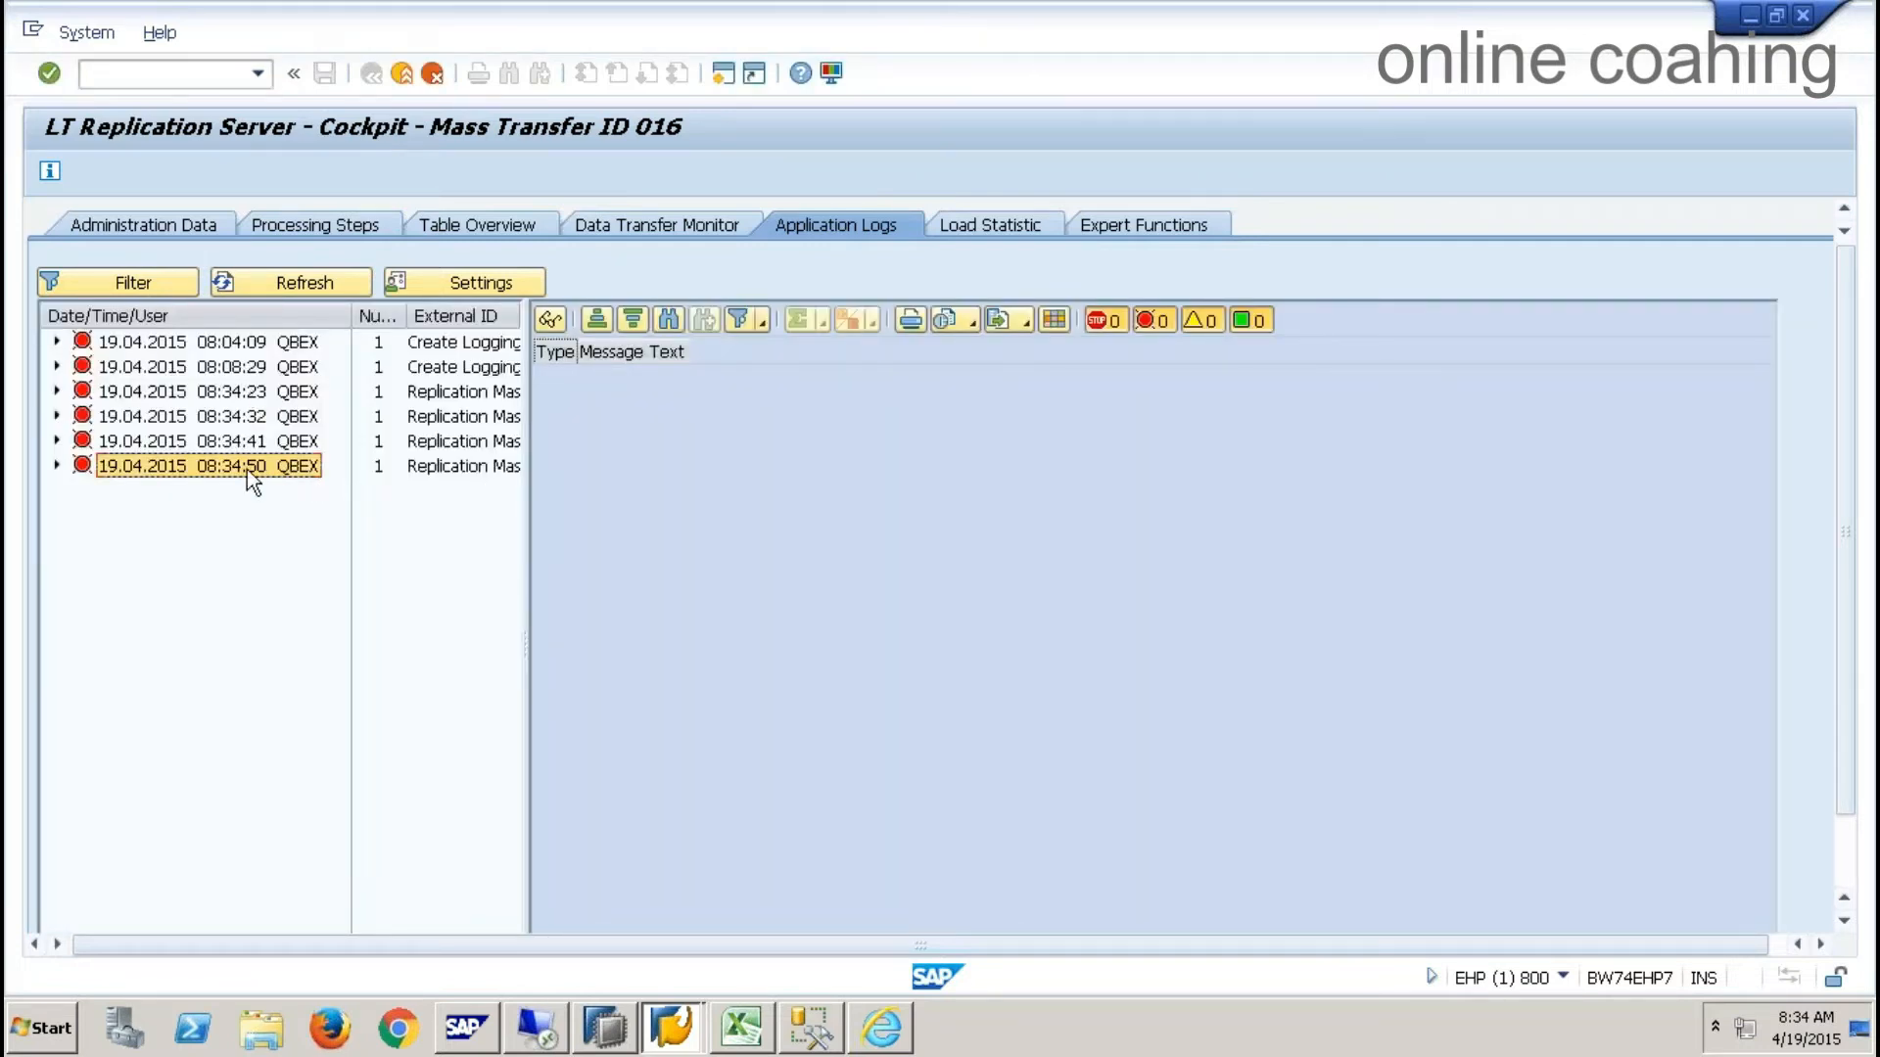
double_click(267, 466)
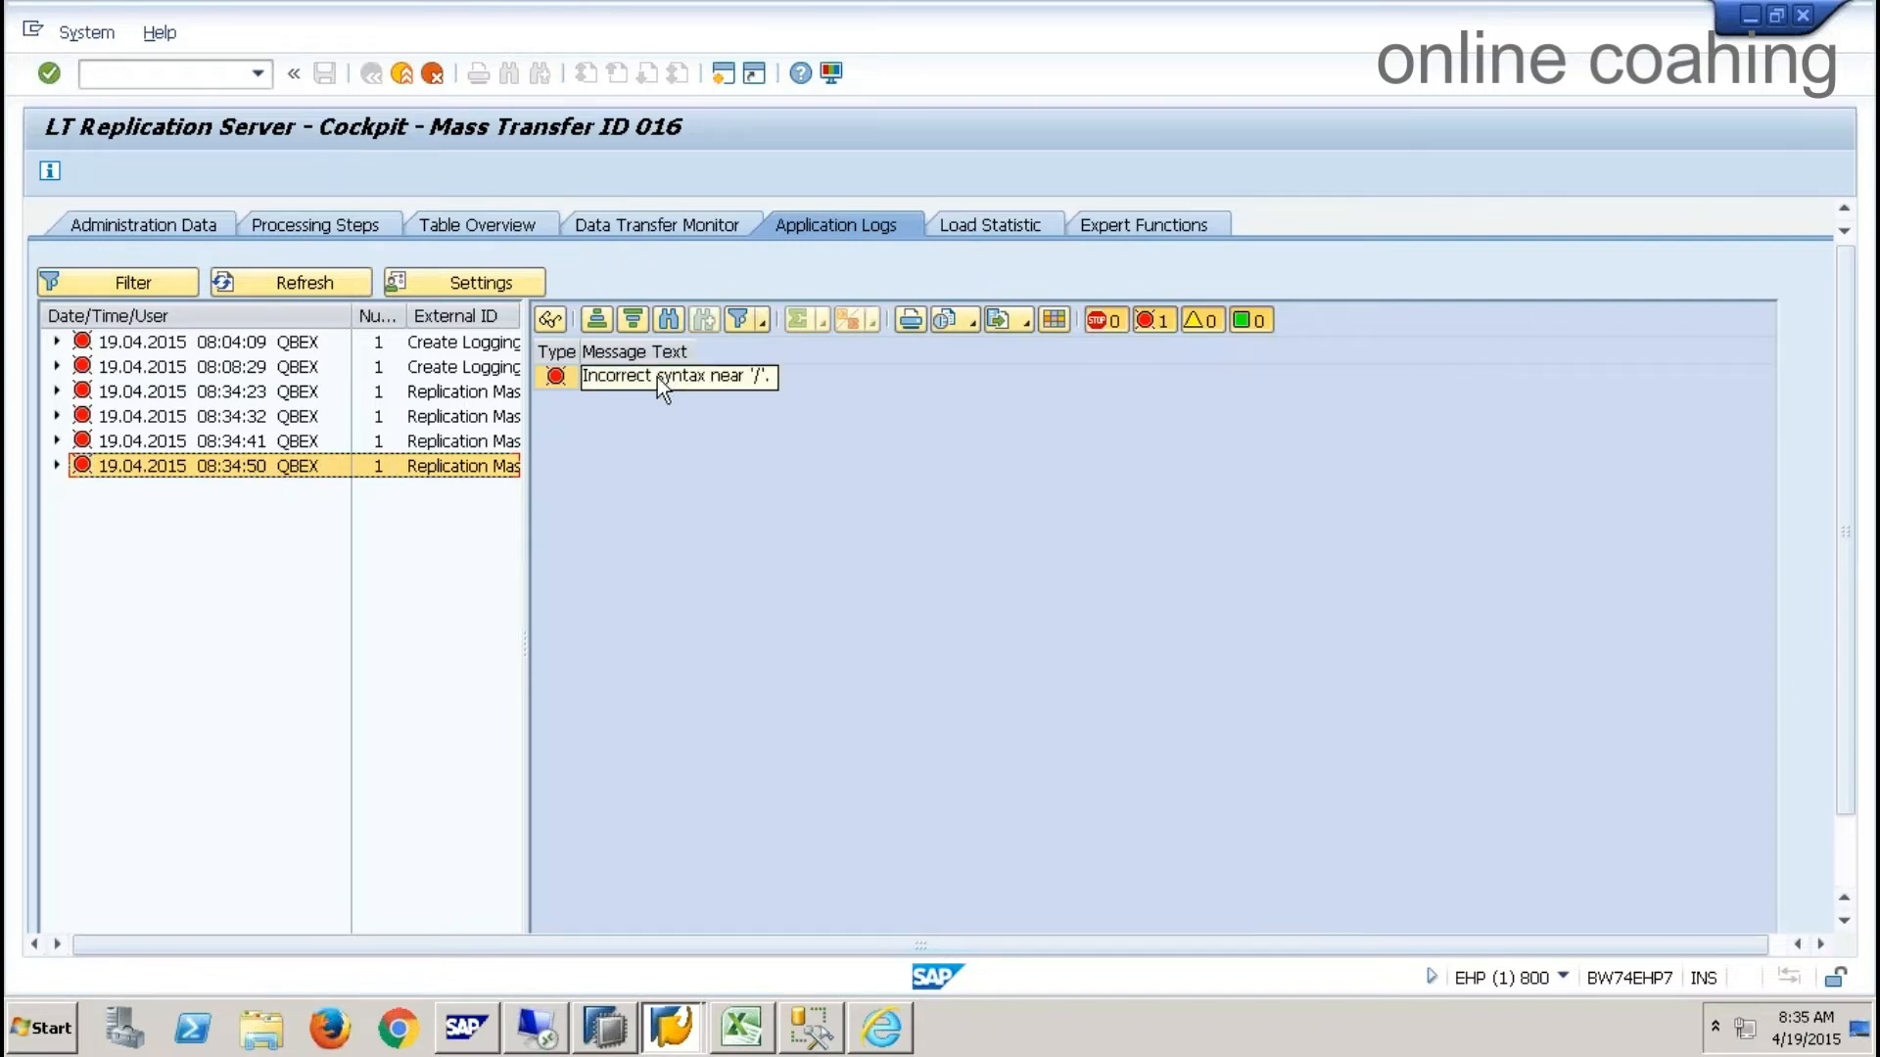
- Read the other error logs' messages, widening the message text column and viewing the 08:34:32 message's details
double_click(239, 439)
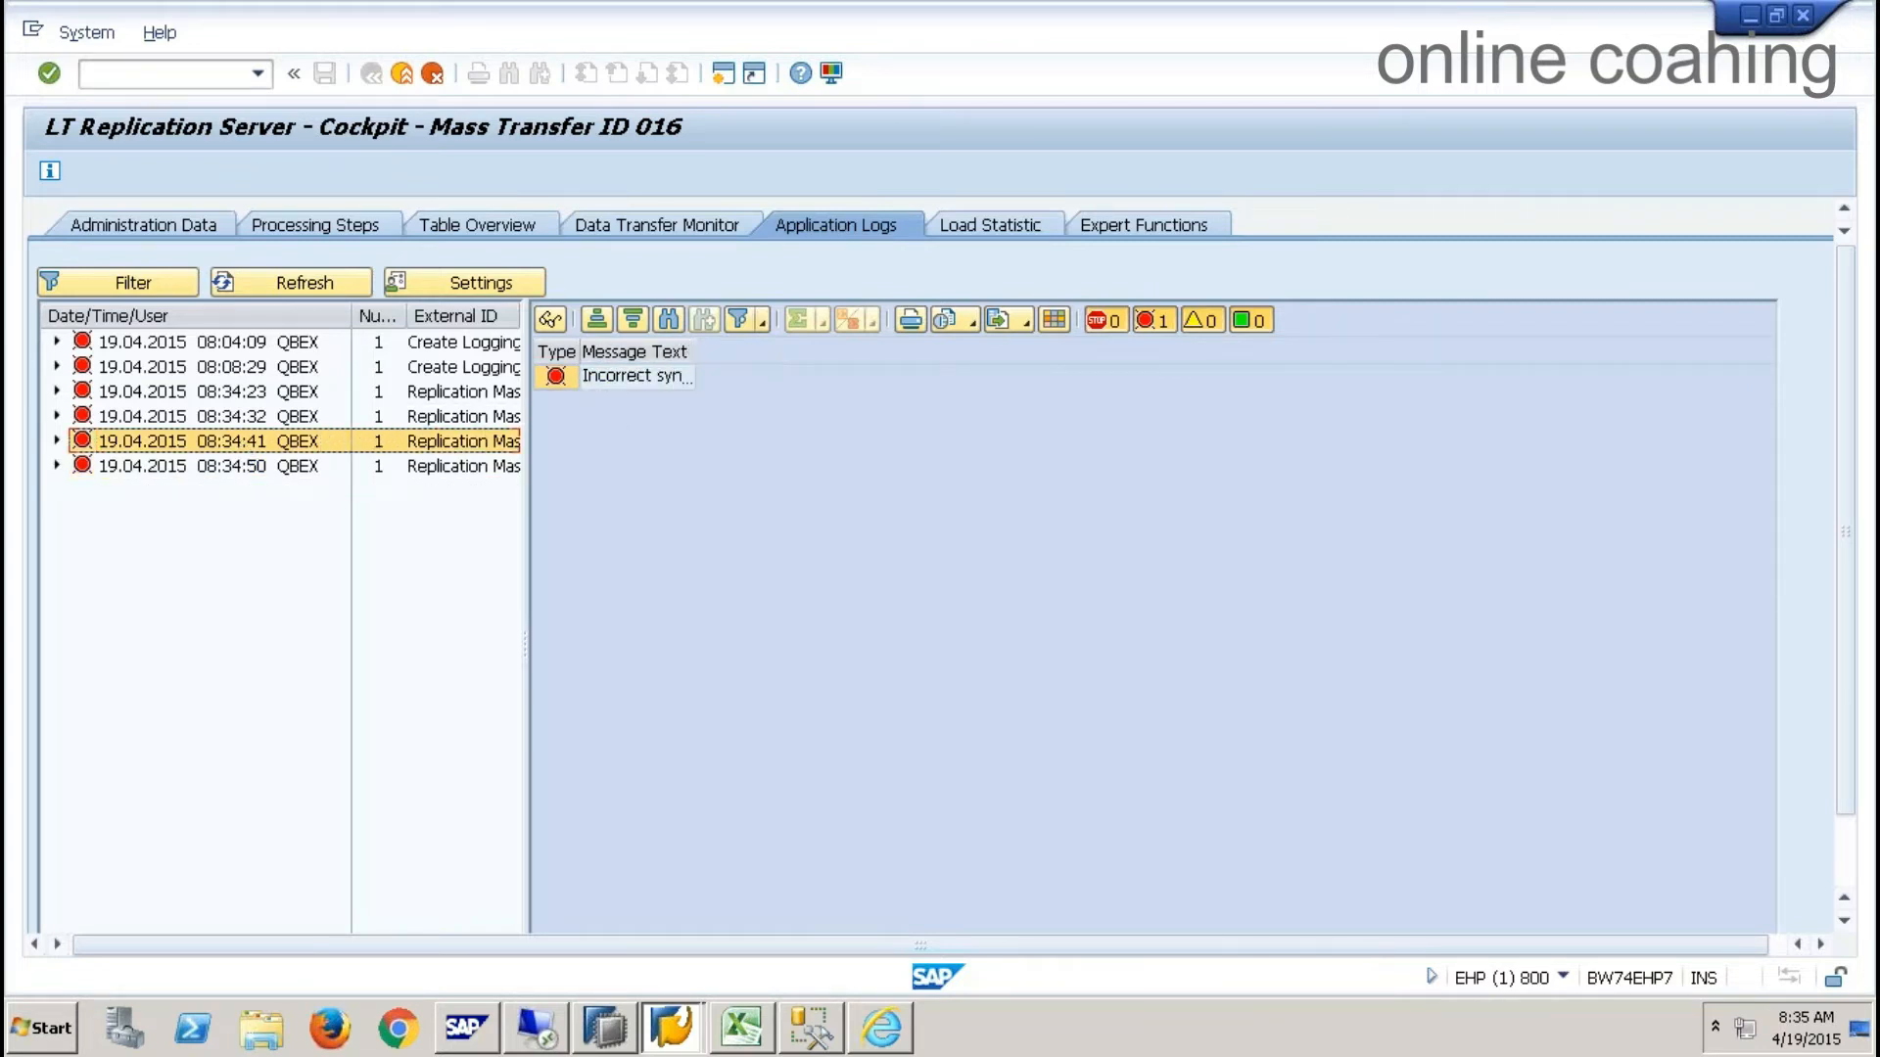
left_click_drag(693, 350, 917, 351)
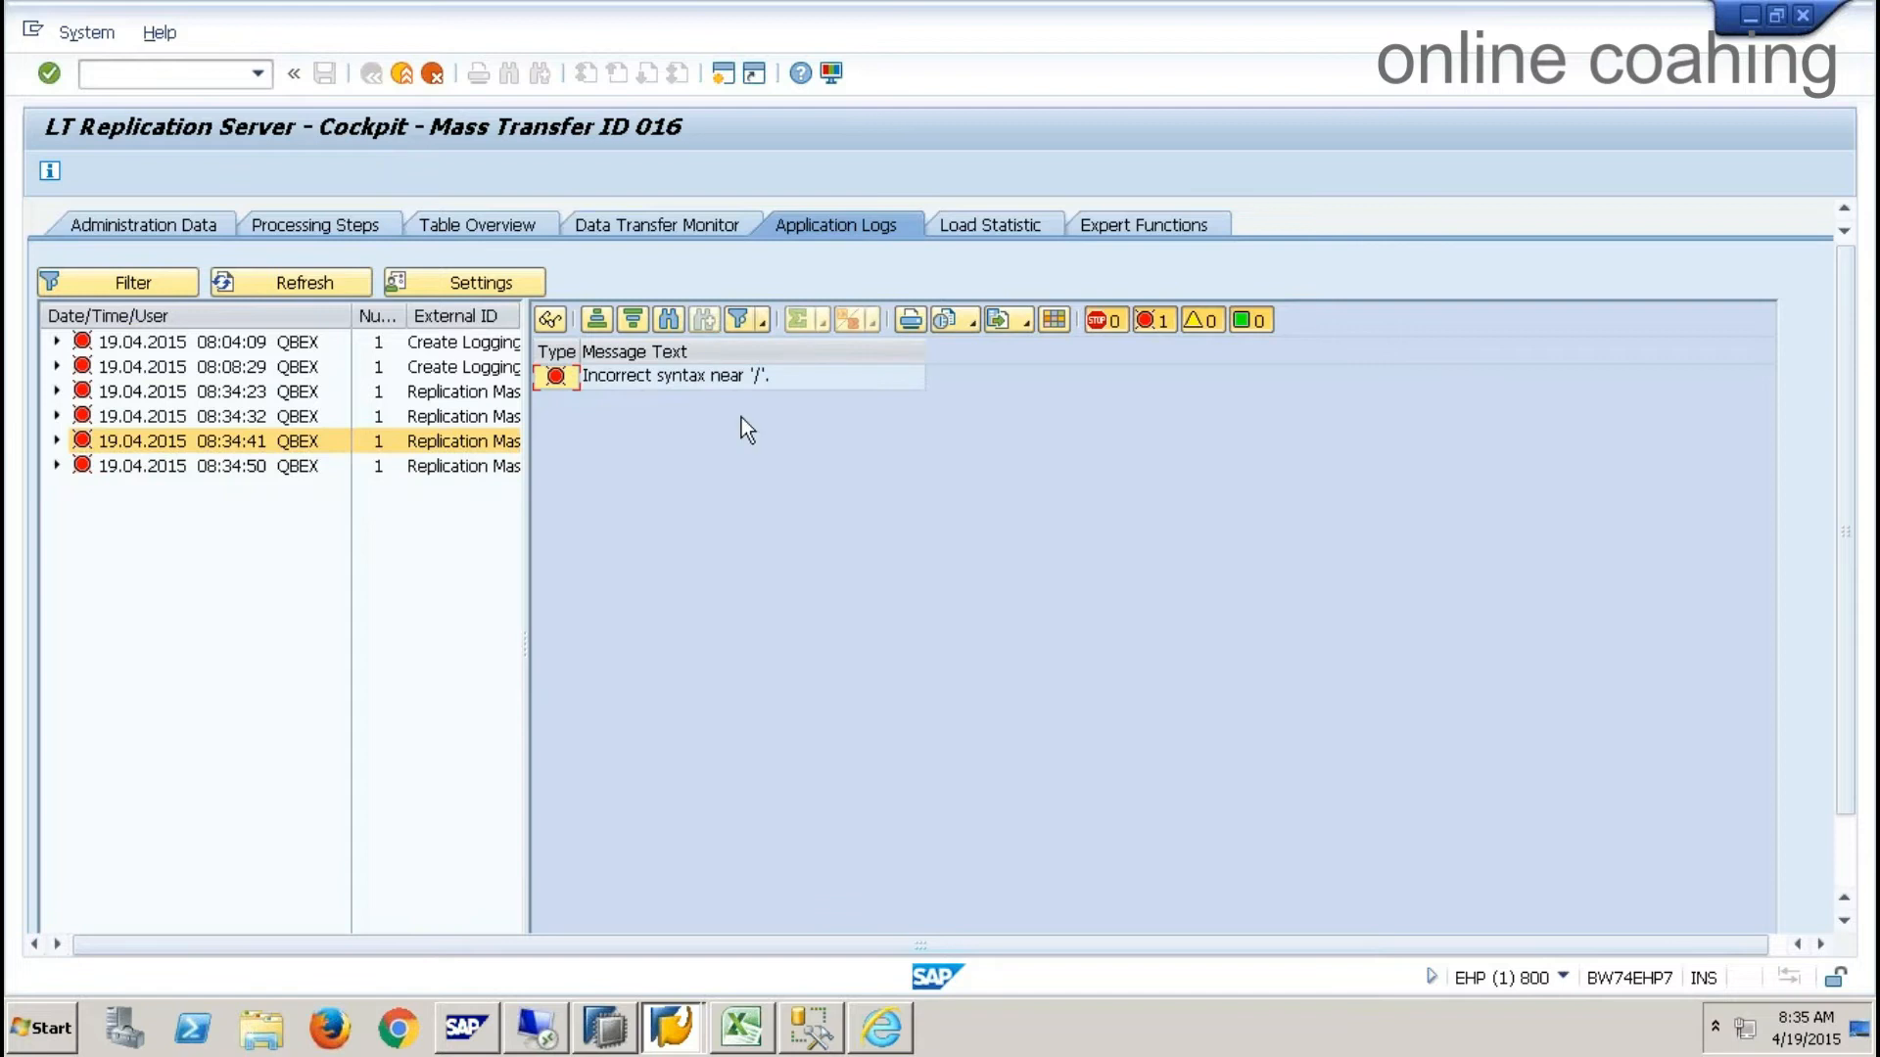
double_click(284, 421)
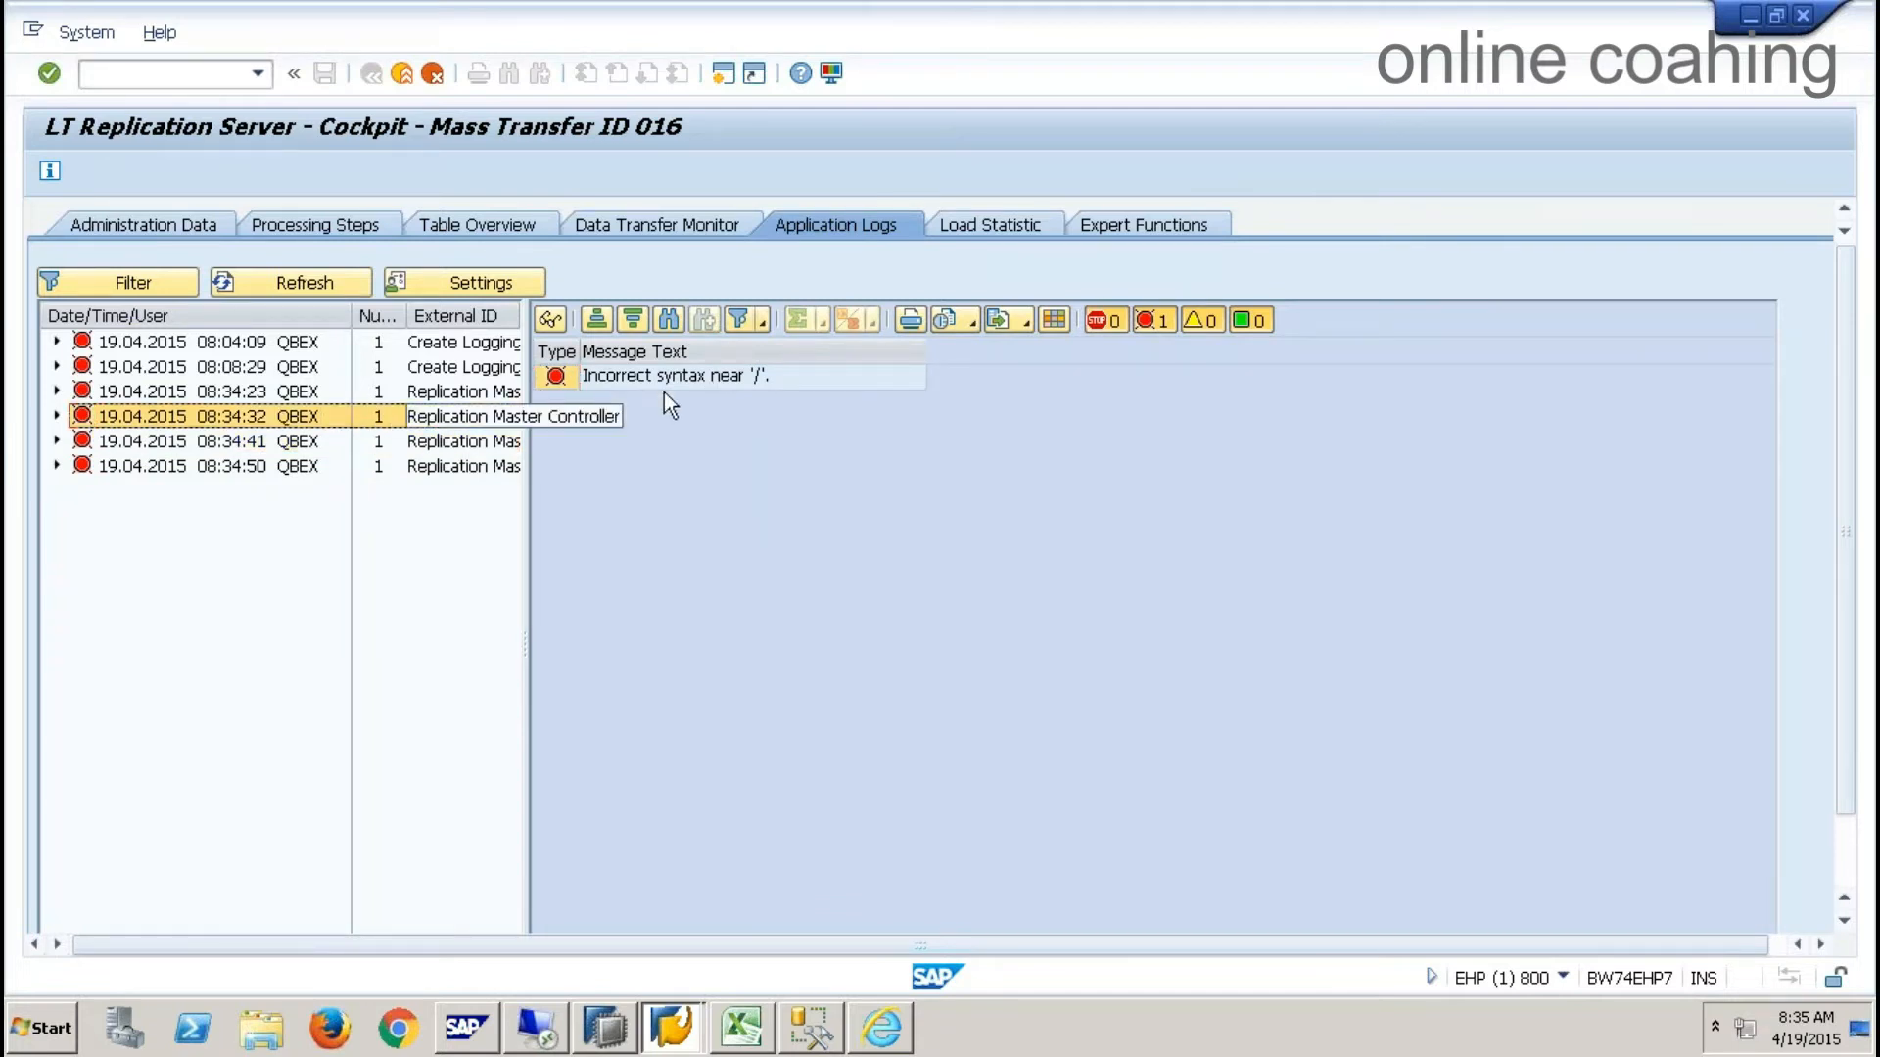
double_click(481, 342)
double_click(479, 369)
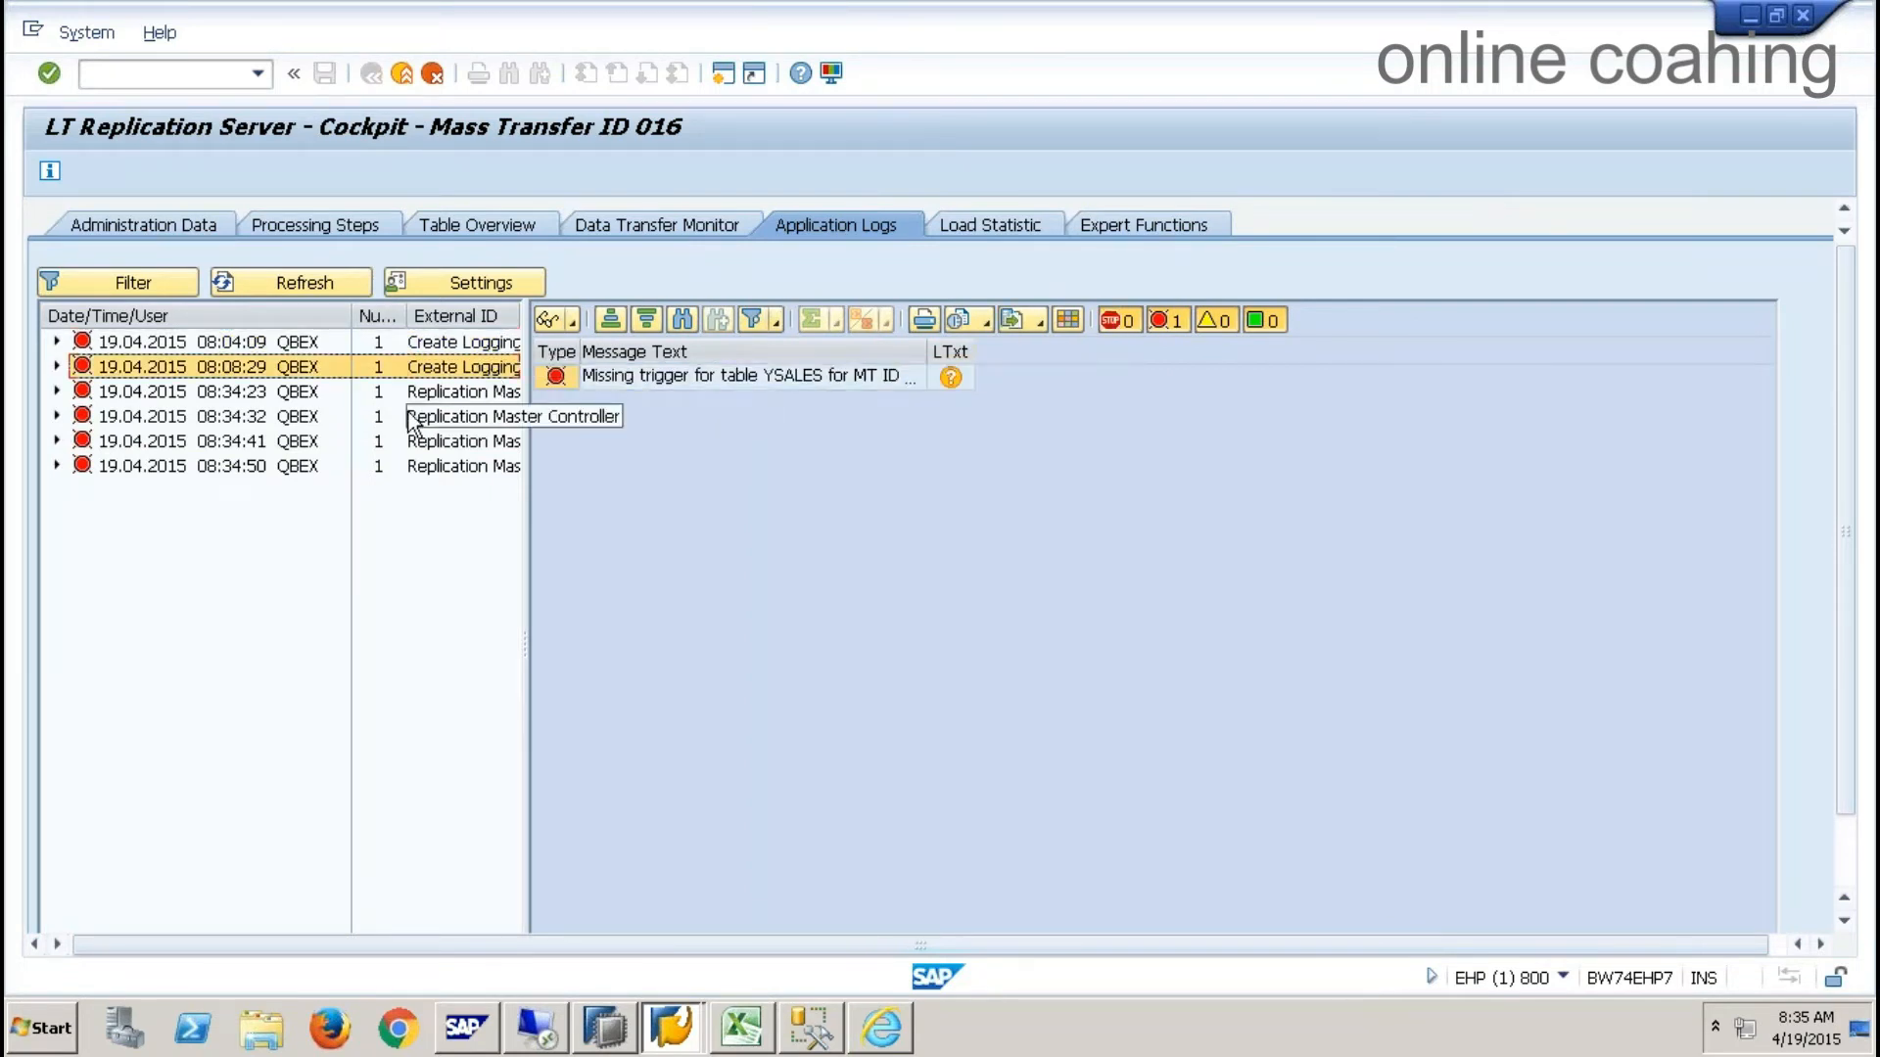
double_click(480, 392)
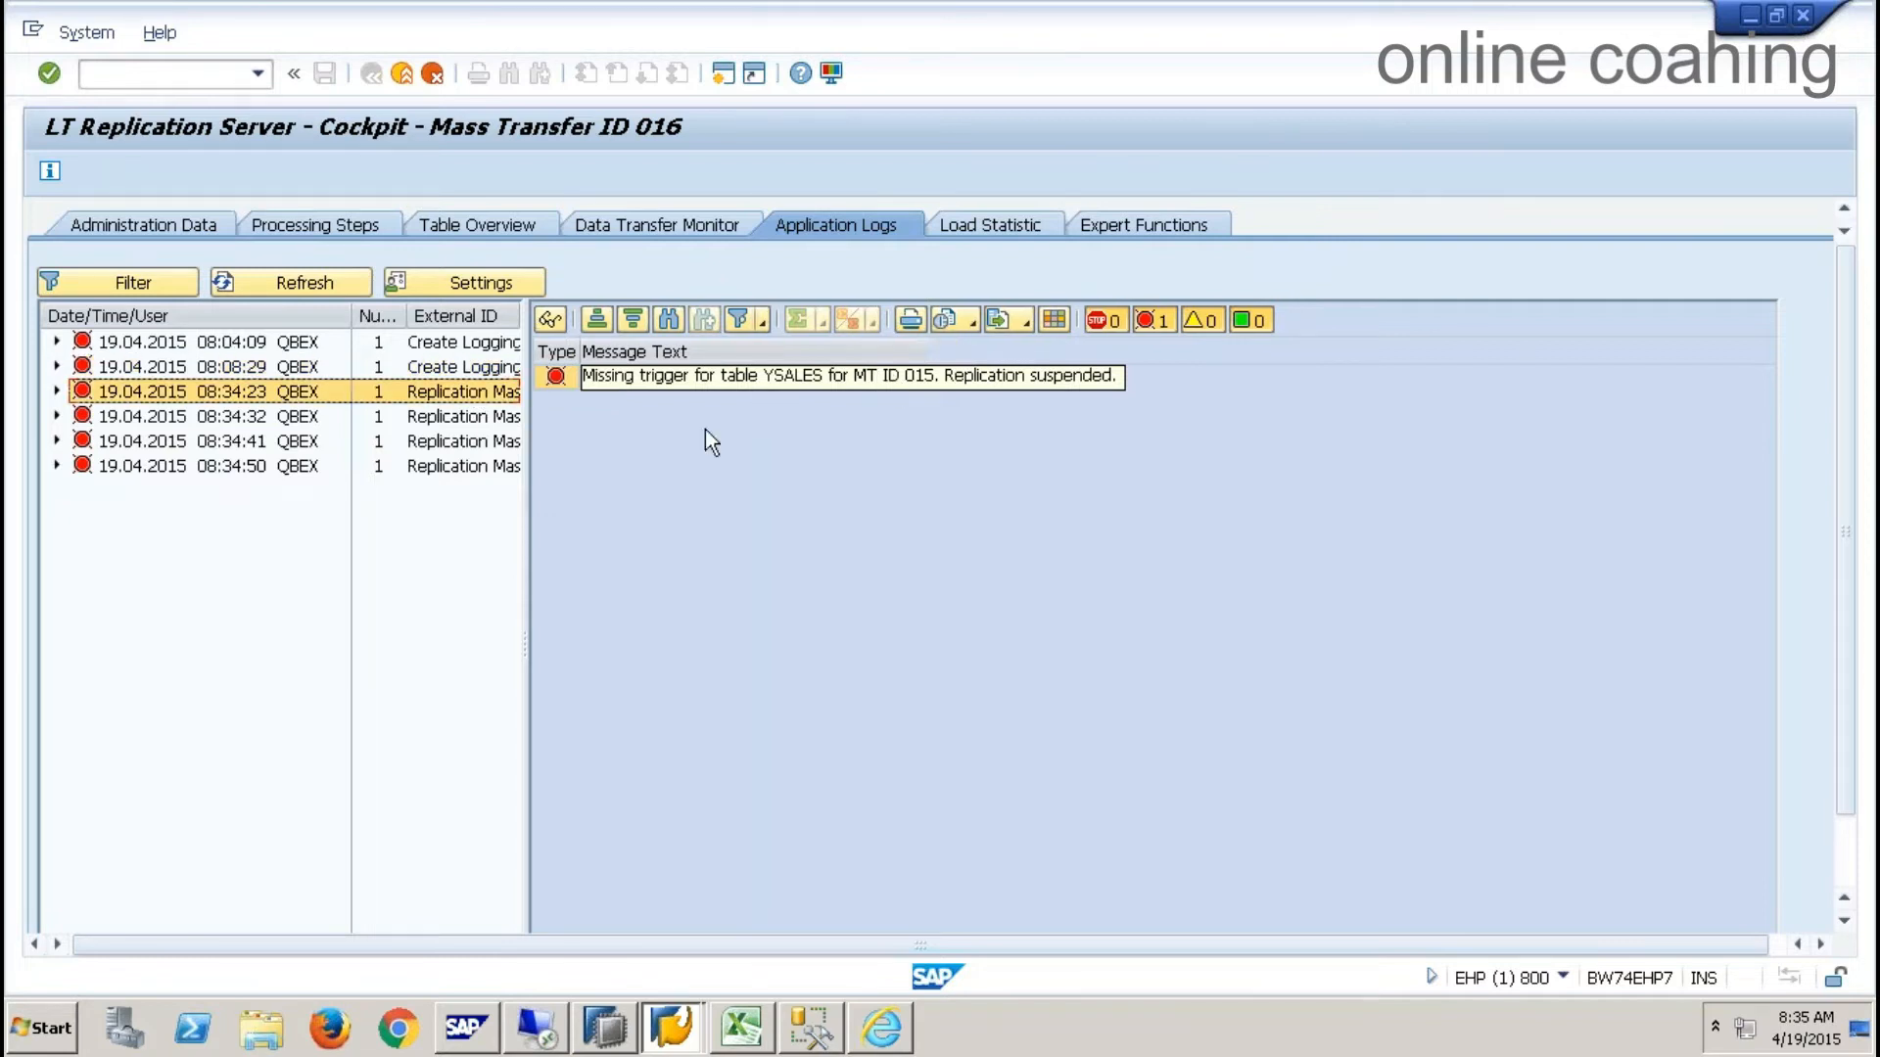
double_click(341, 416)
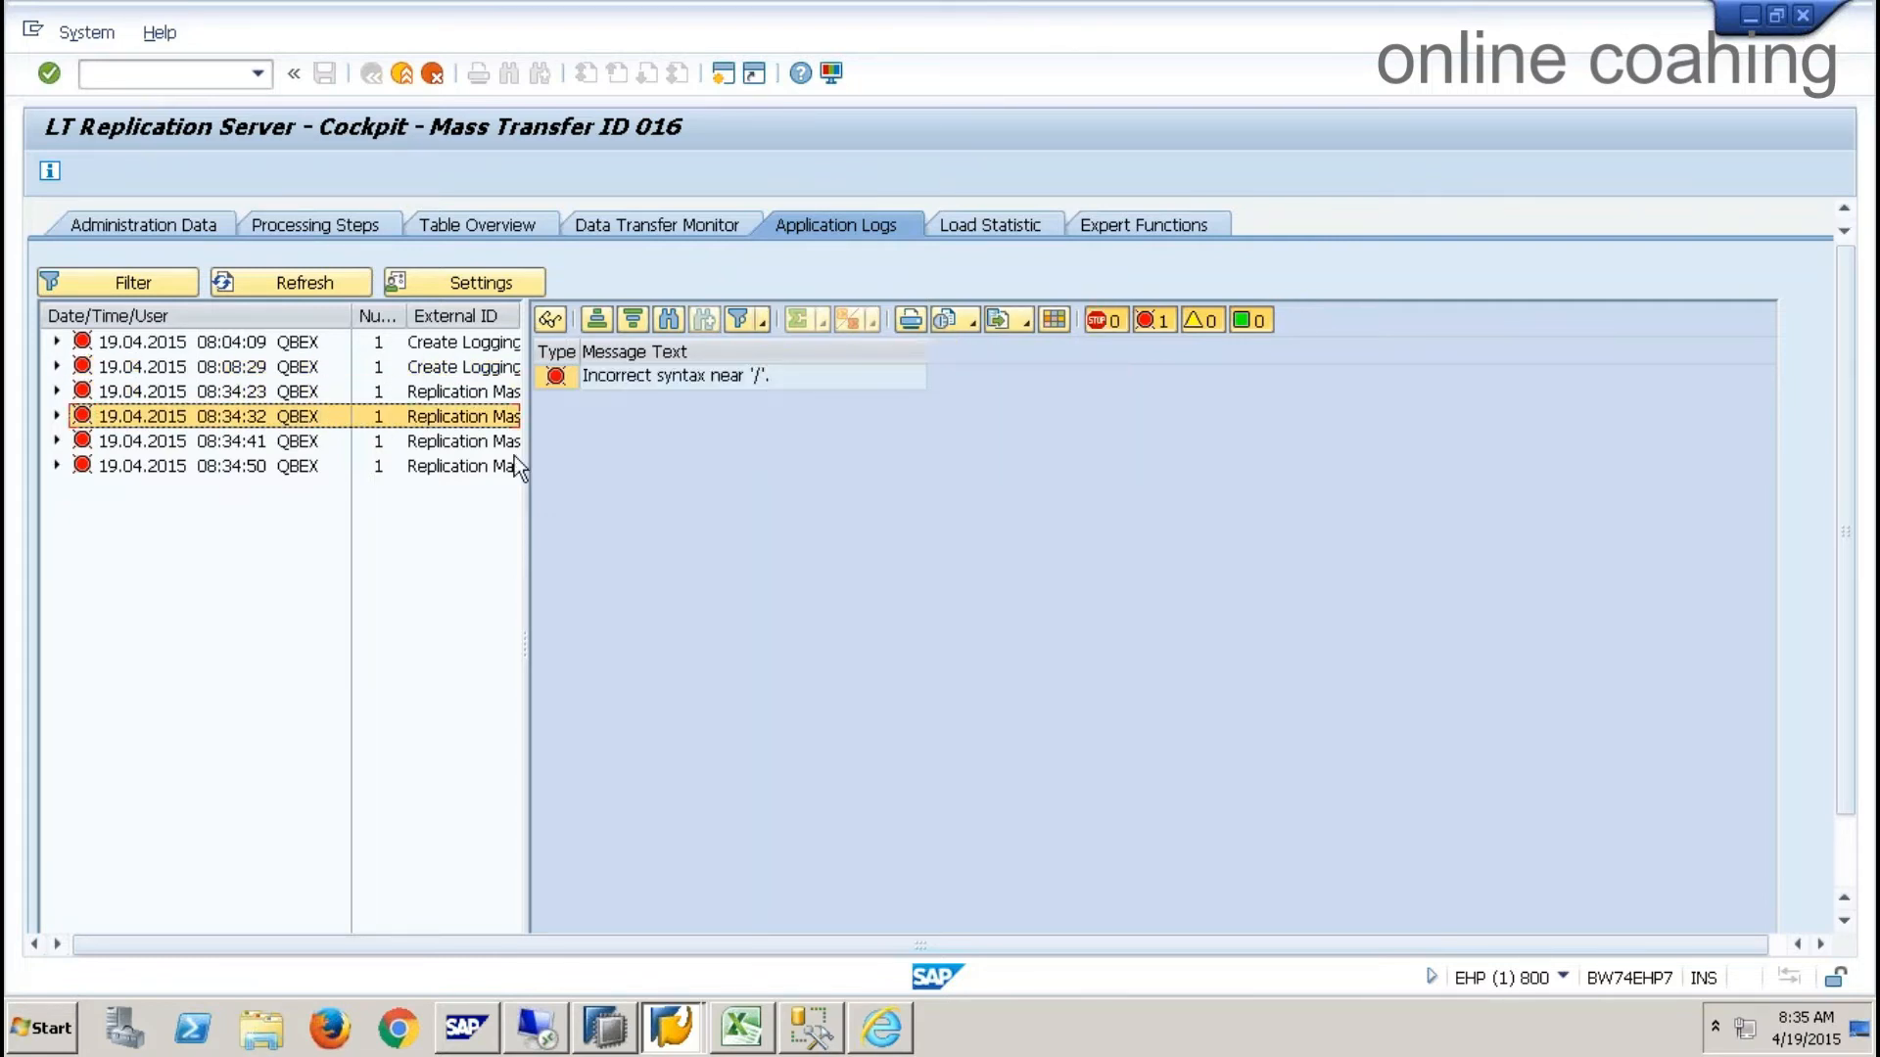
double_click(782, 379)
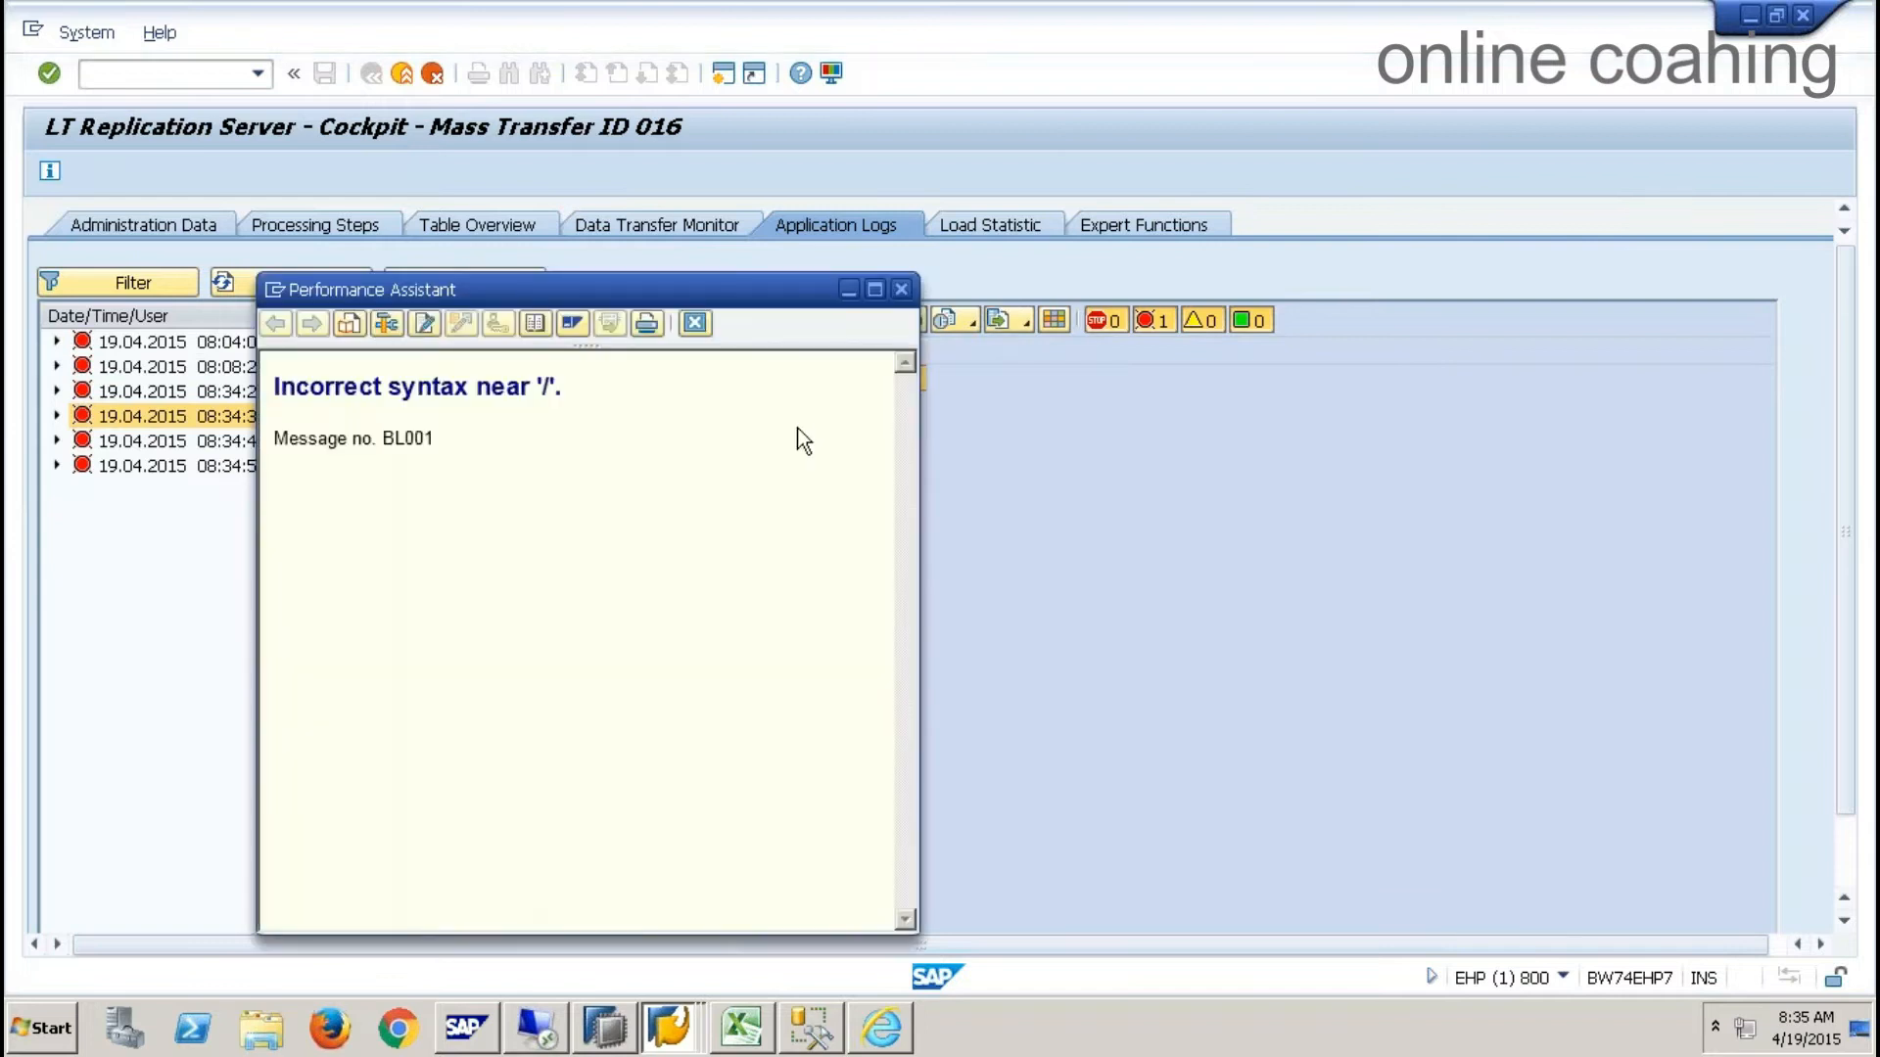
left_click(695, 324)
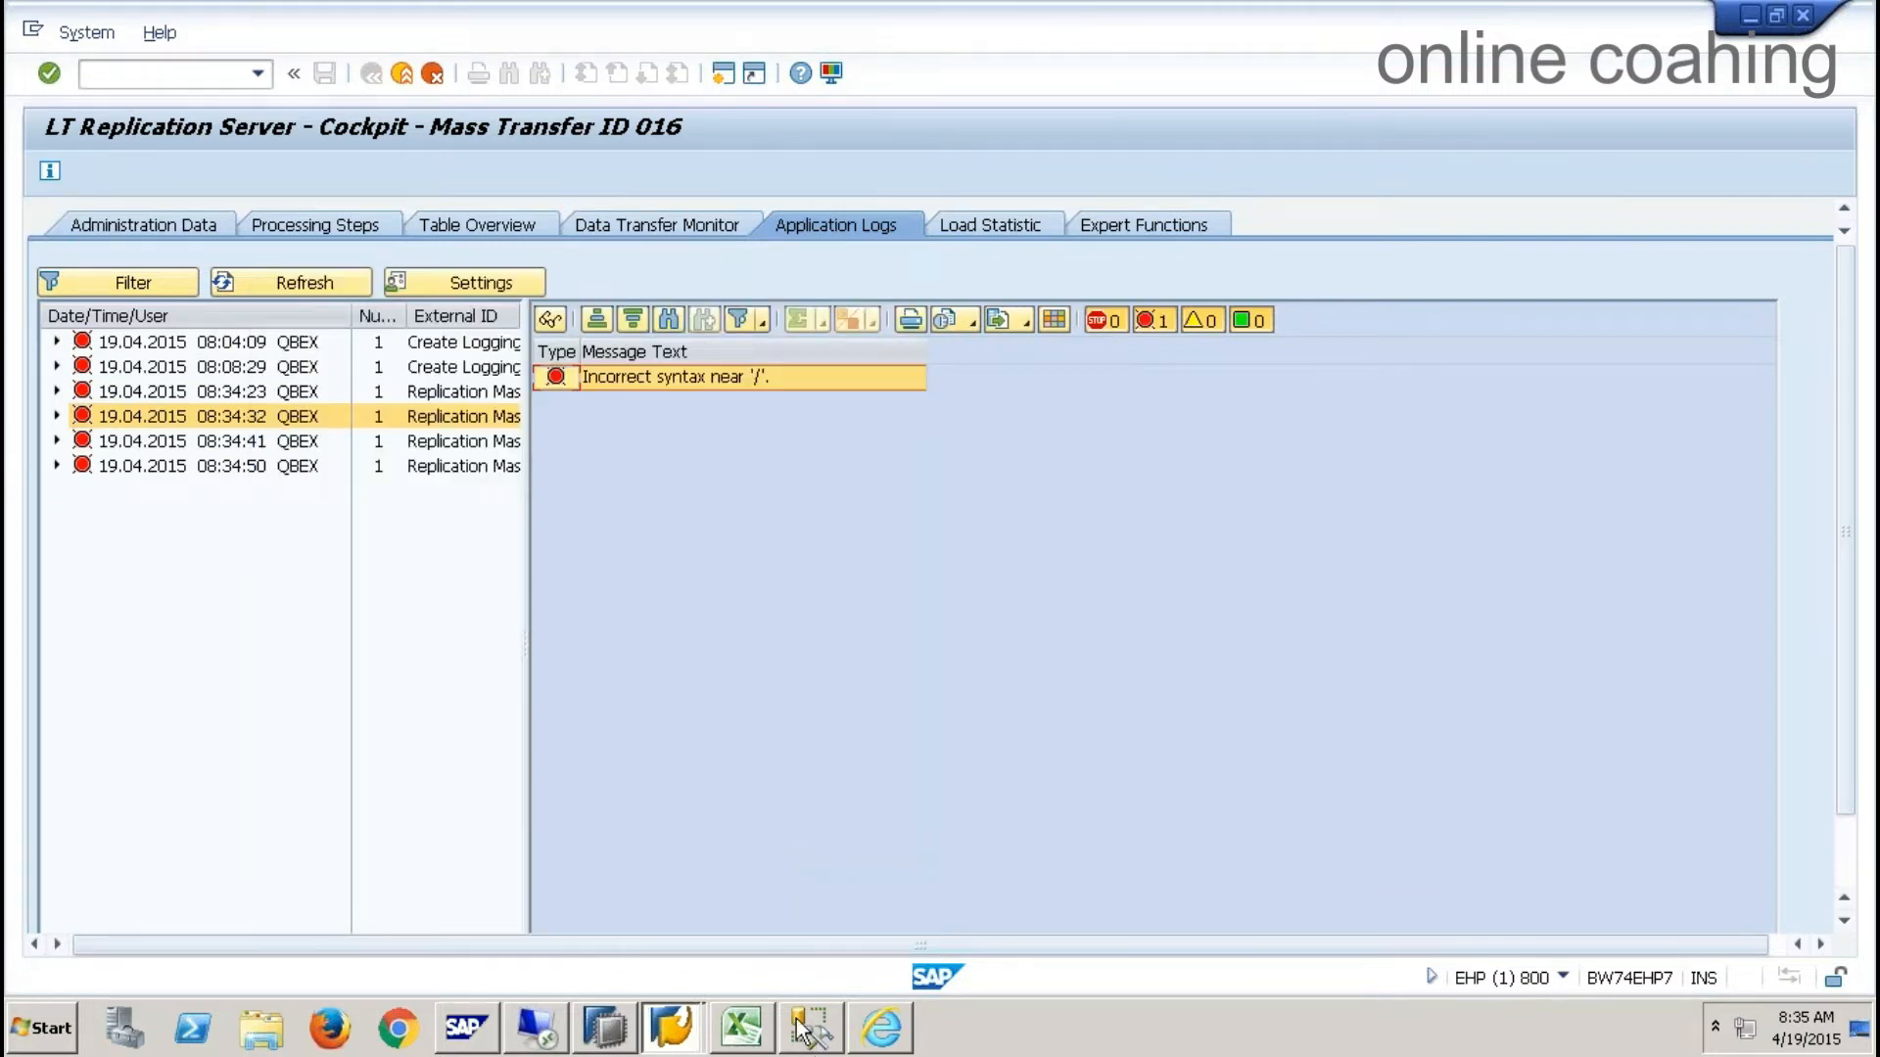
- Minimize SAP HANA Studio, close SQL Server Management Studio and exit the LT Replication Server cockpit to SAP Easy Access
left_click(804, 1028)
left_click(605, 1028)
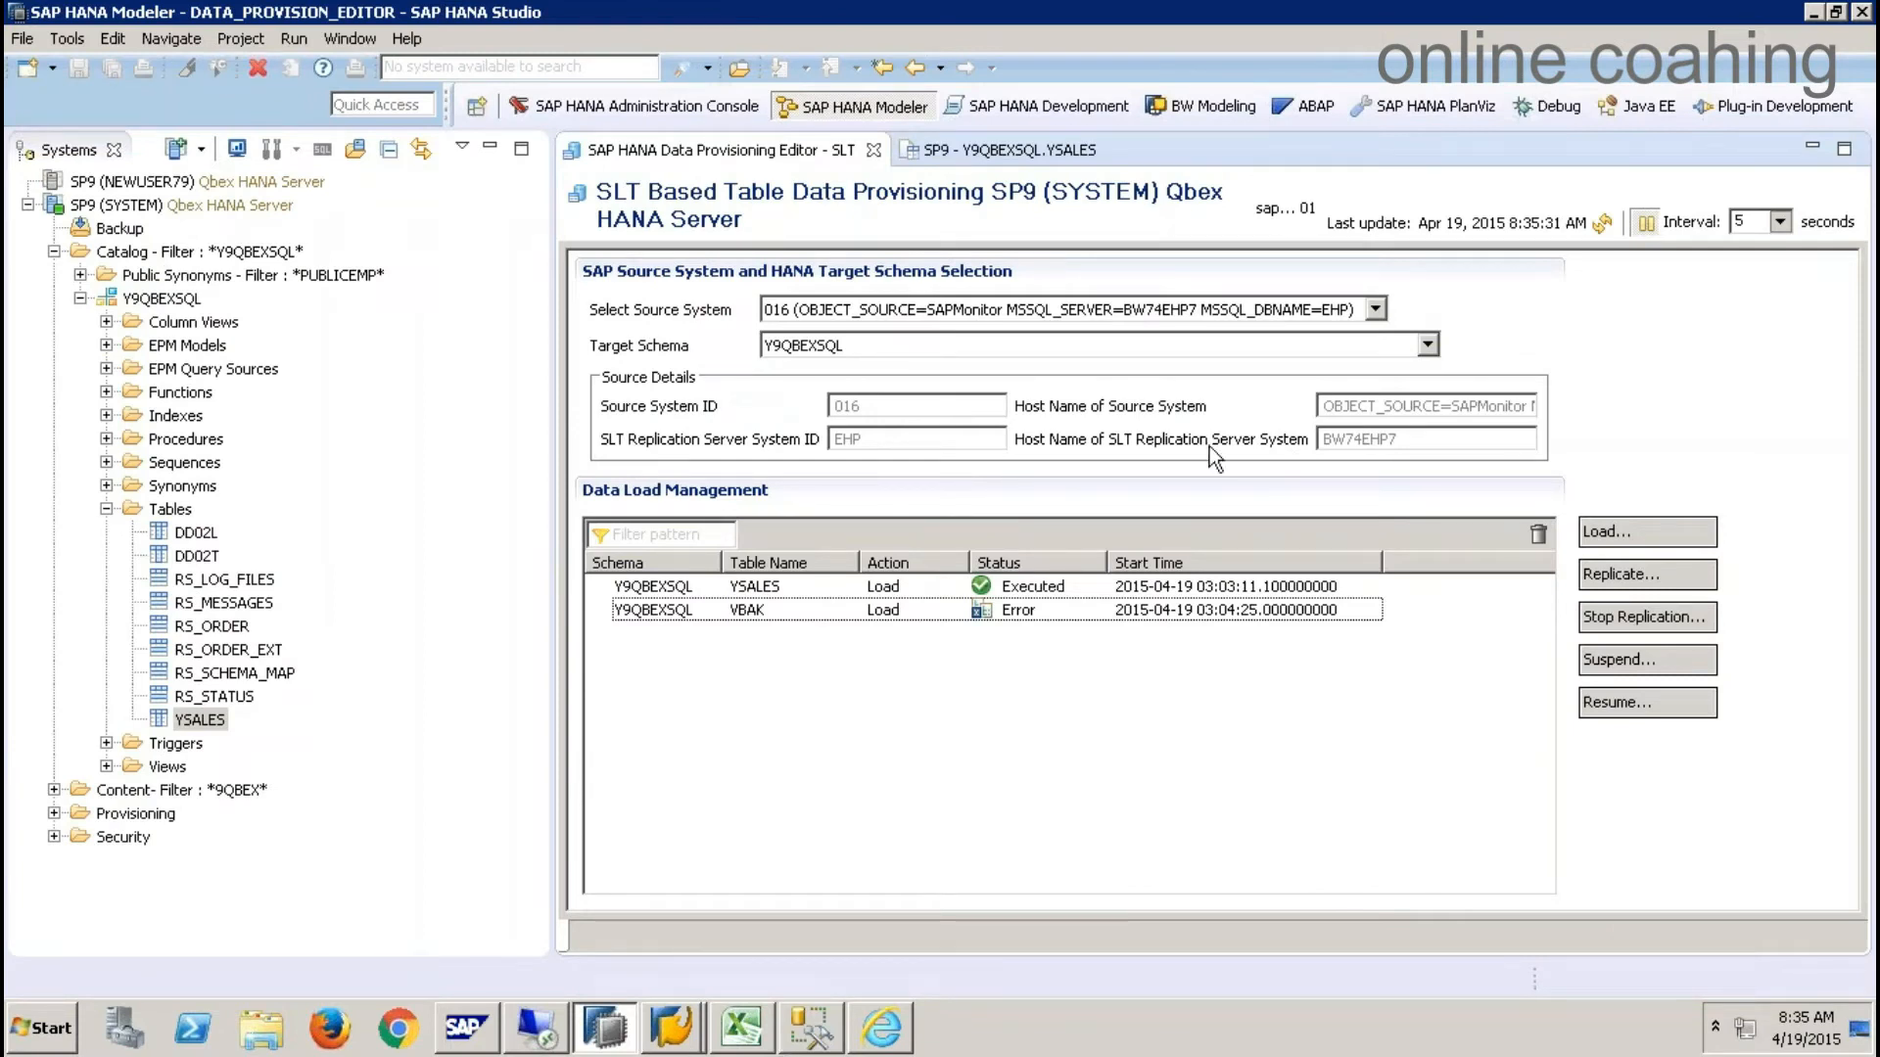
left_click(1811, 12)
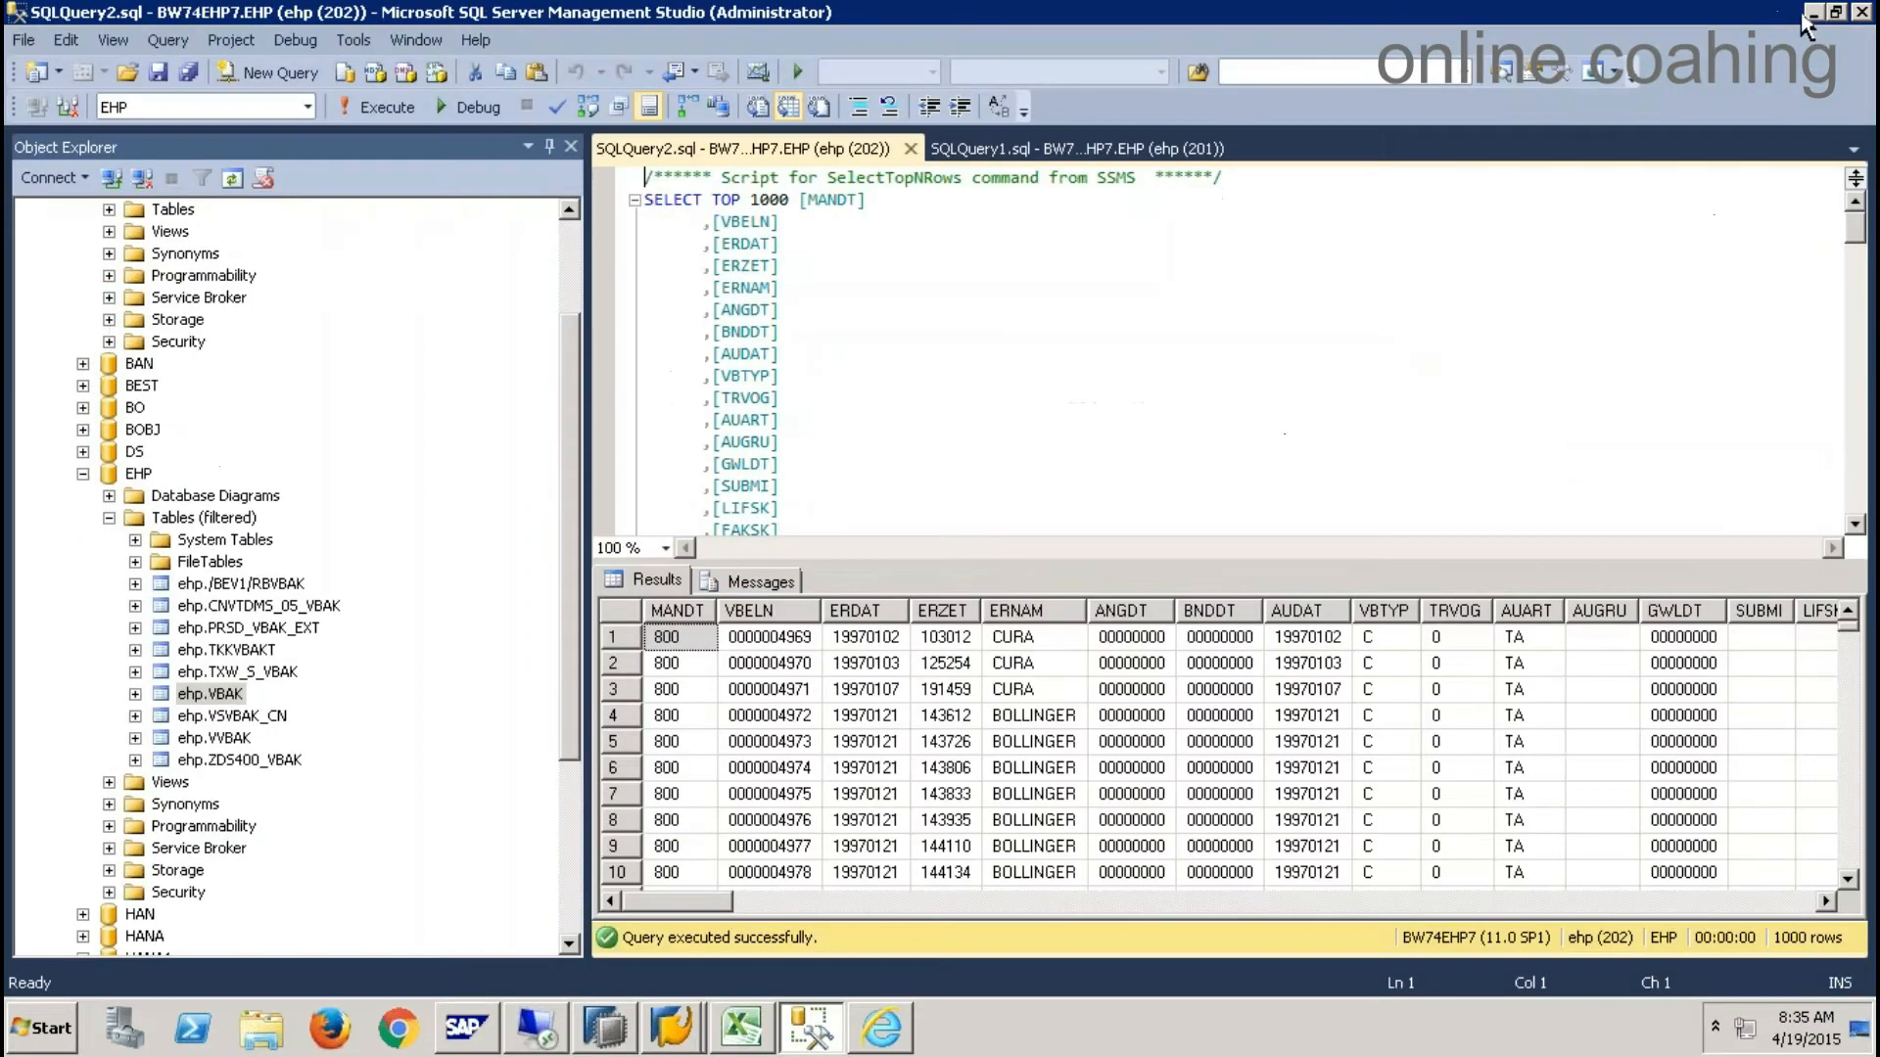
left_click(1860, 13)
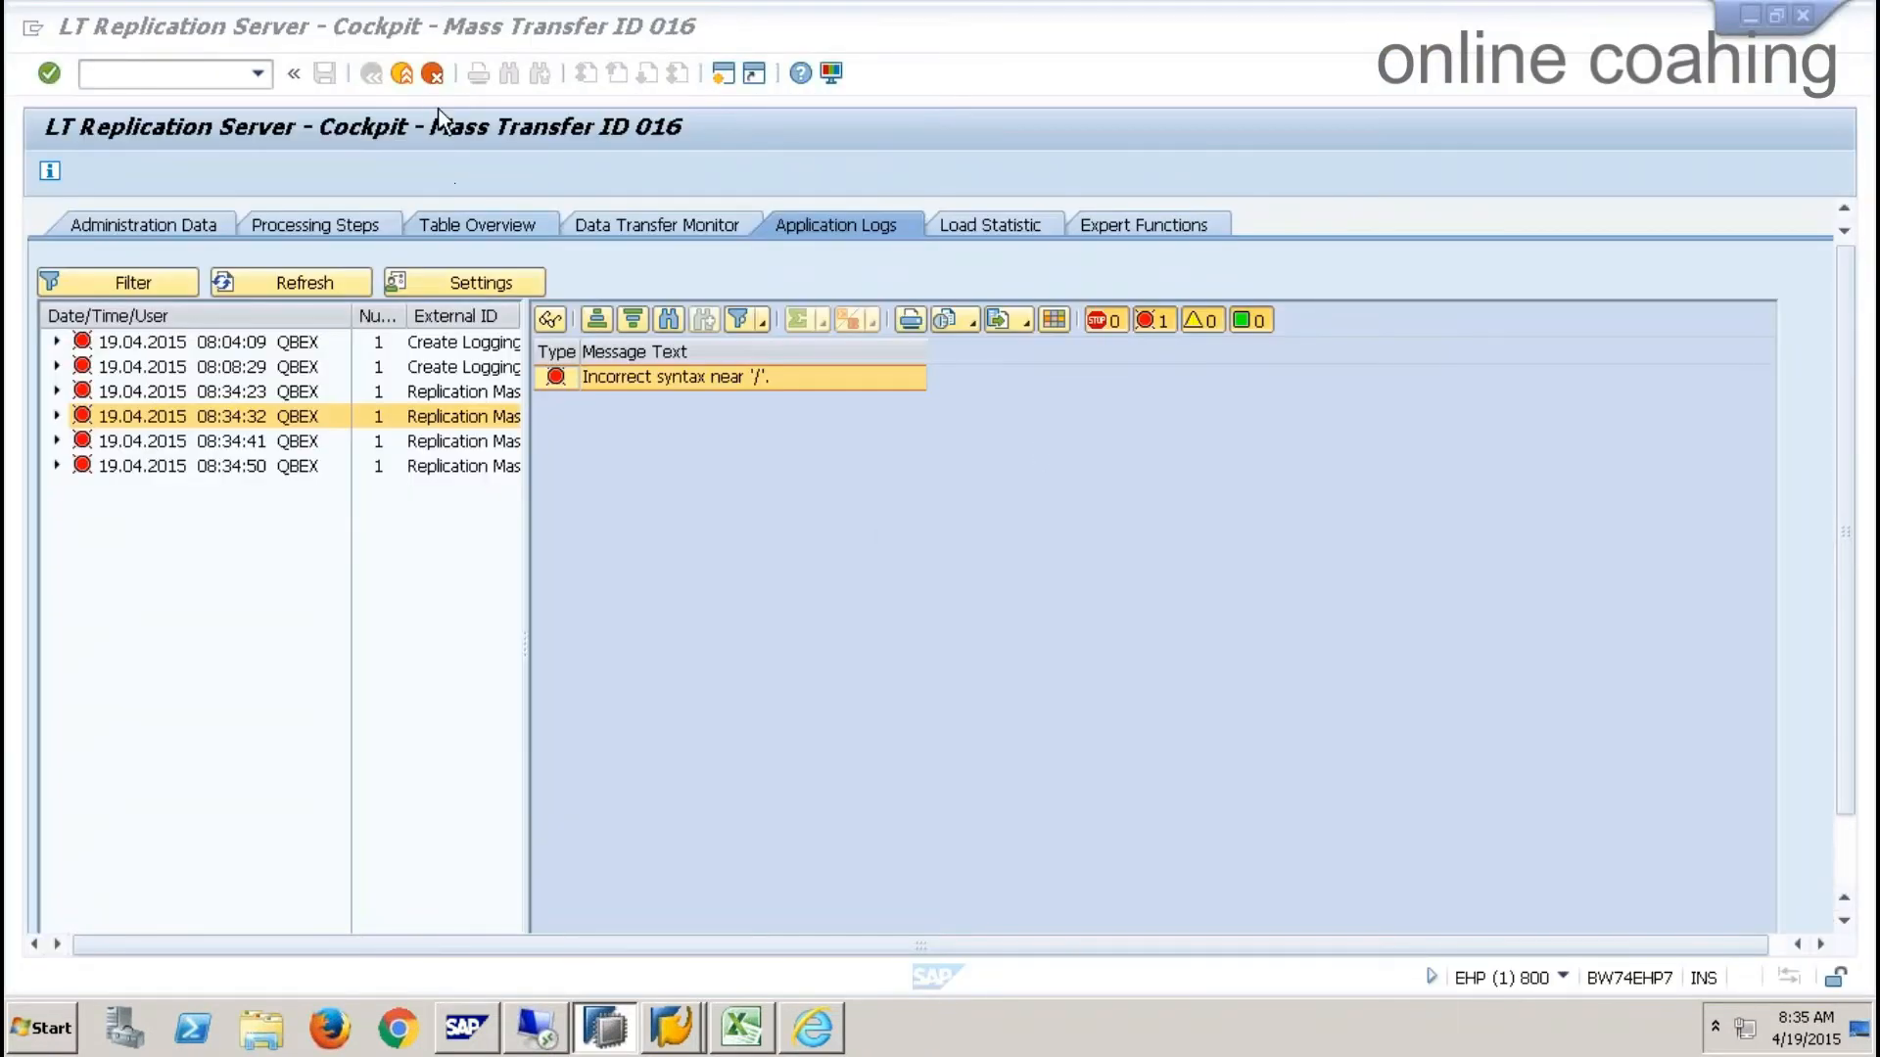
left_click(411, 77)
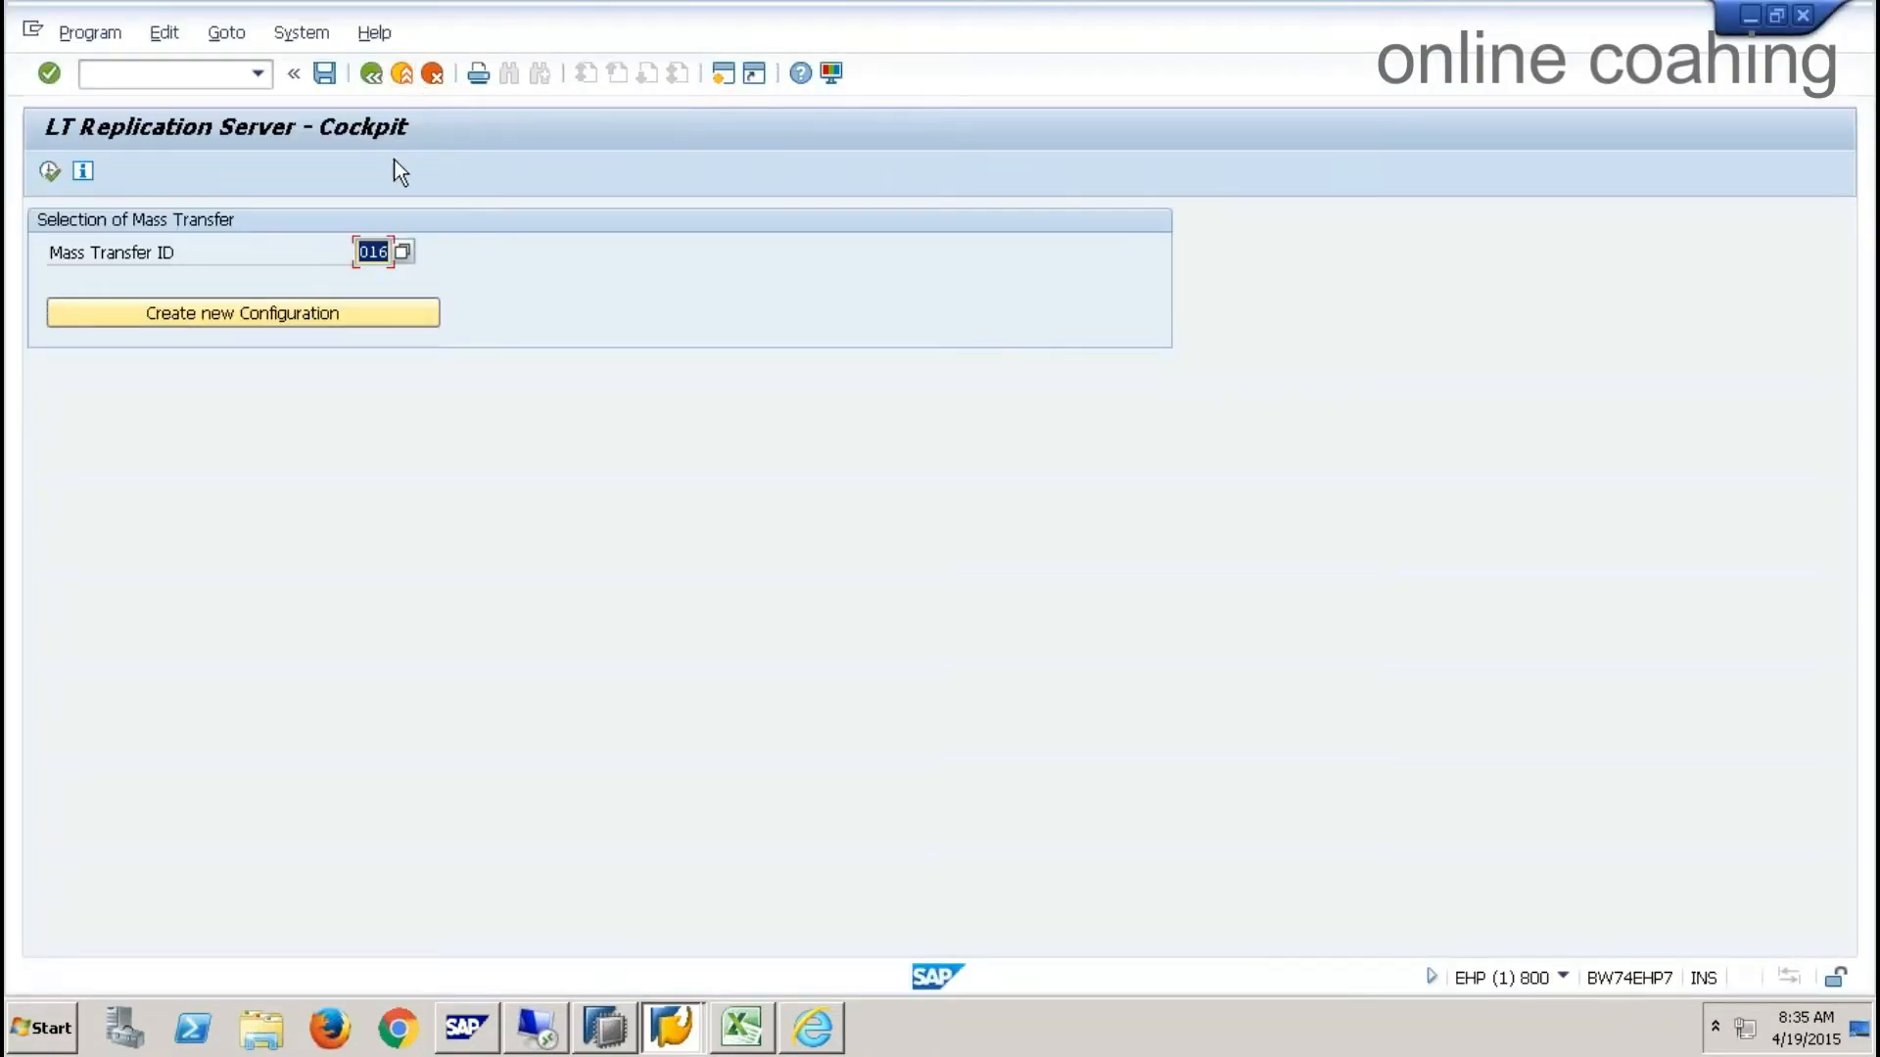
left_click(402, 74)
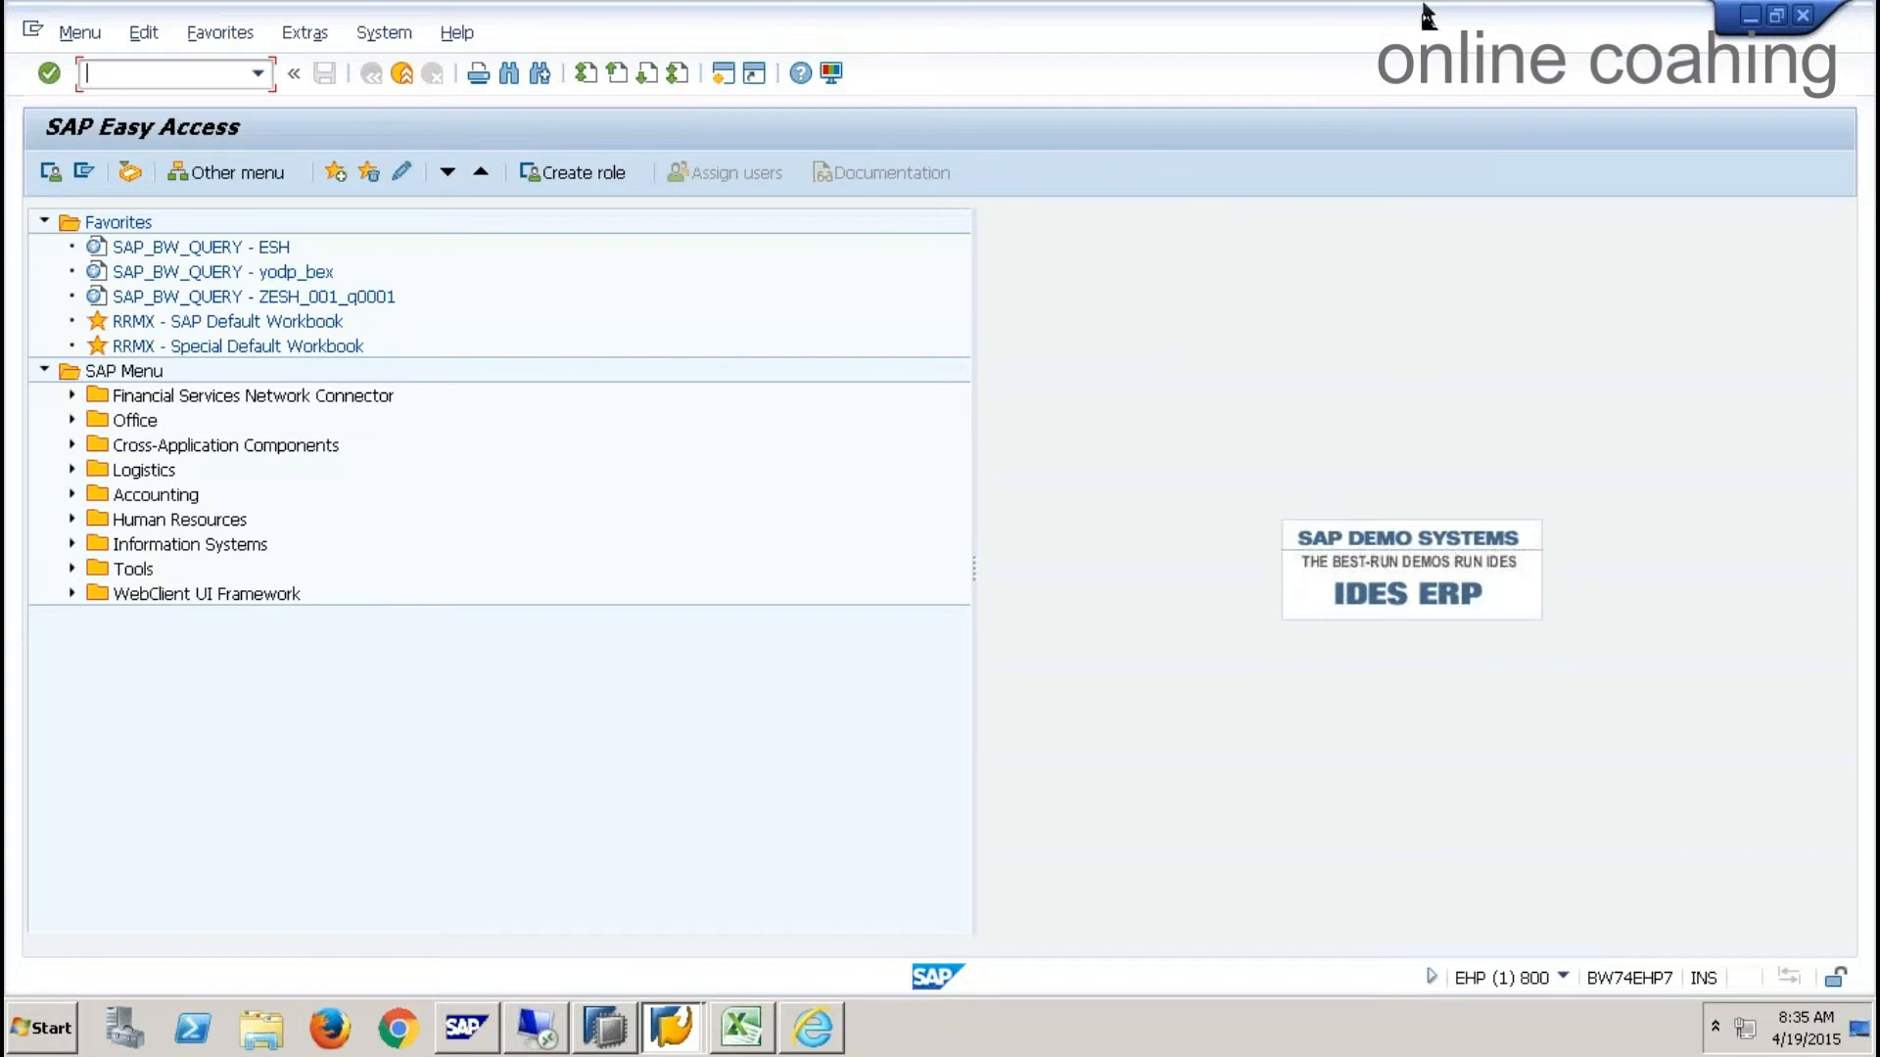
- End the EHP session, close the HANA configuration dashboard window and minimize the Excel workbook to reveal SAP Logon
type("/NEX")
key("Return")
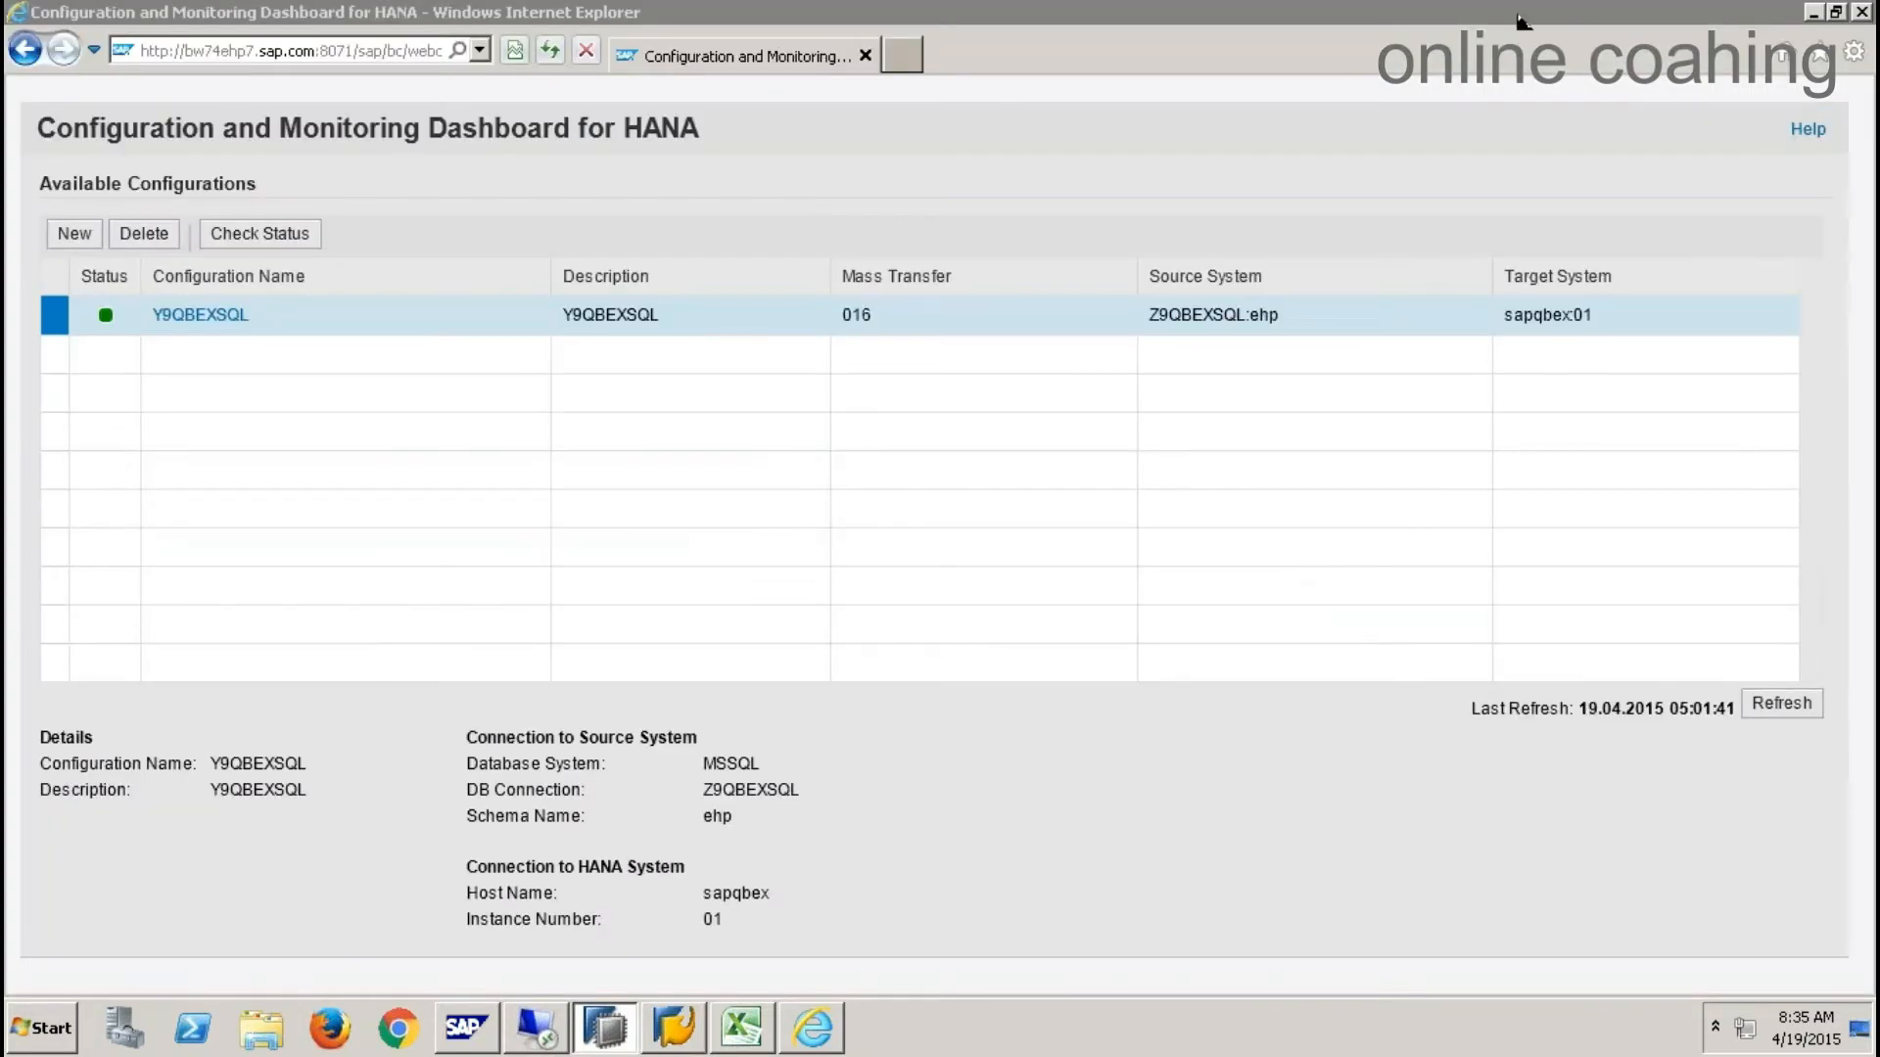
left_click(1863, 14)
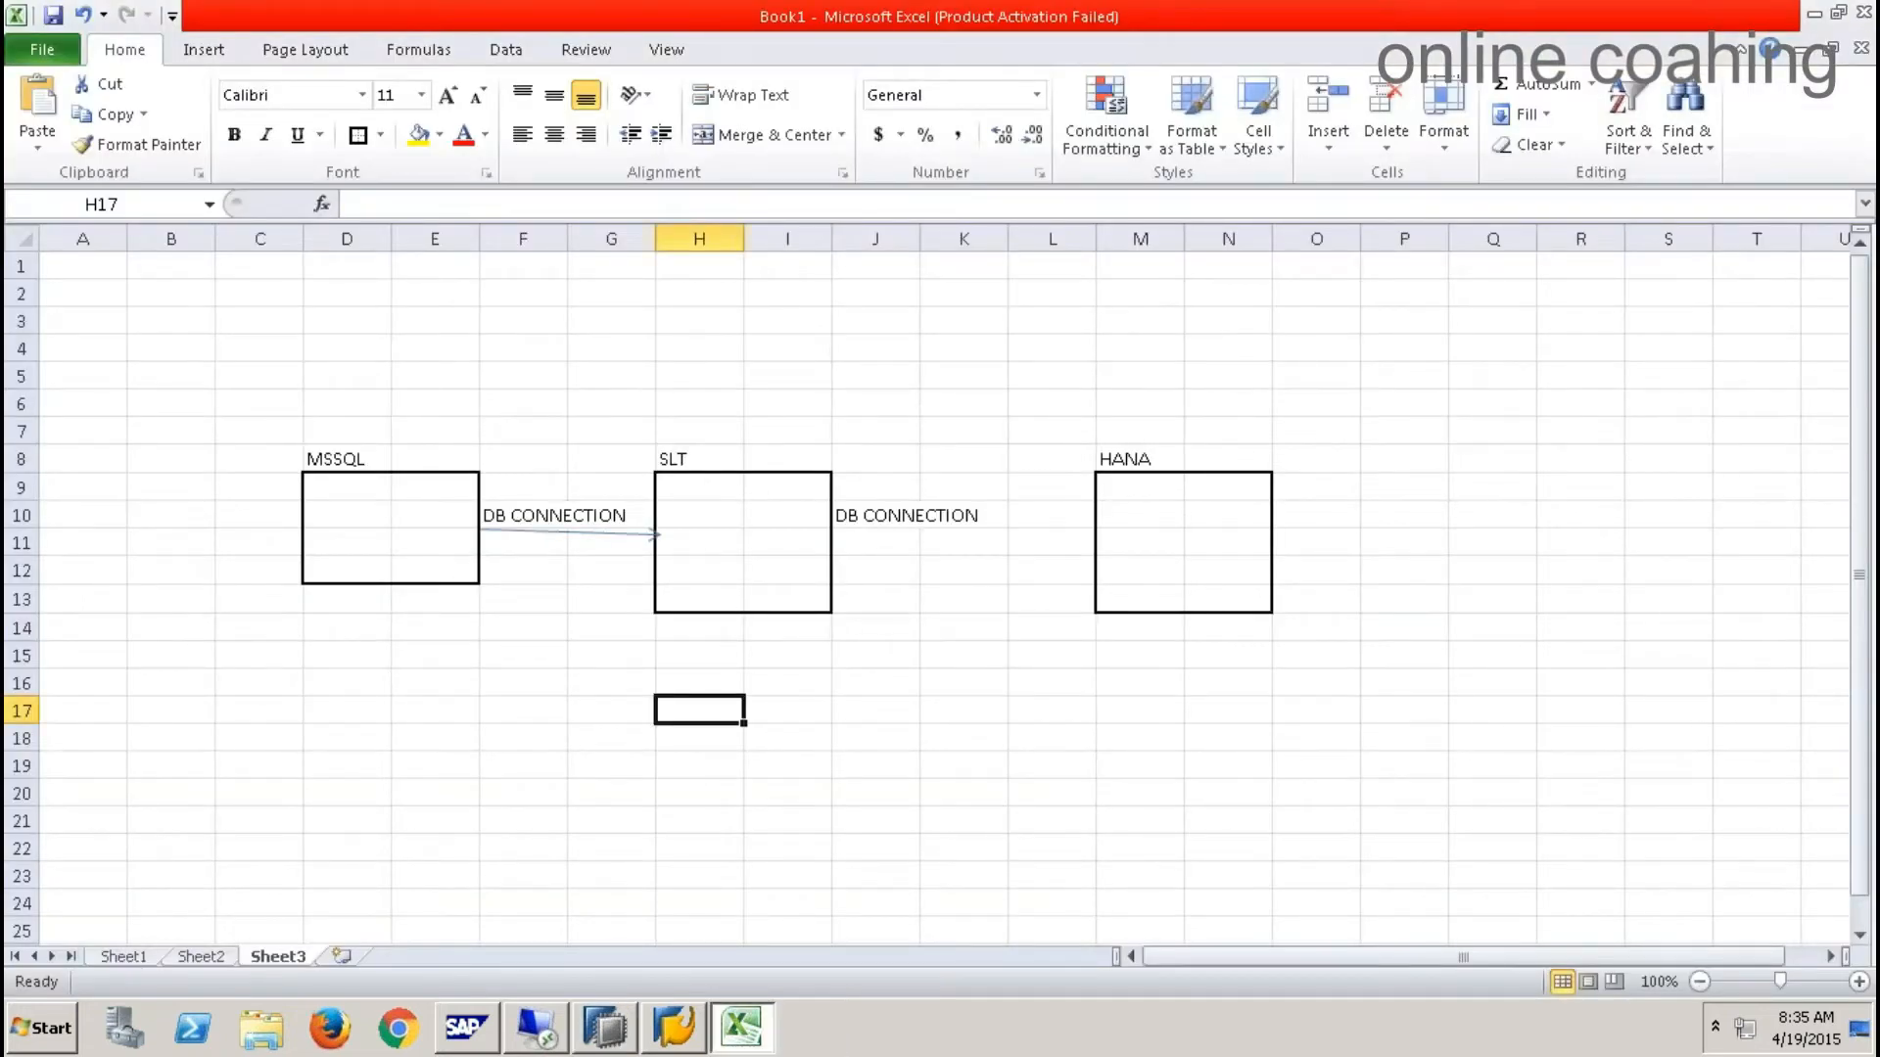
left_click(1811, 14)
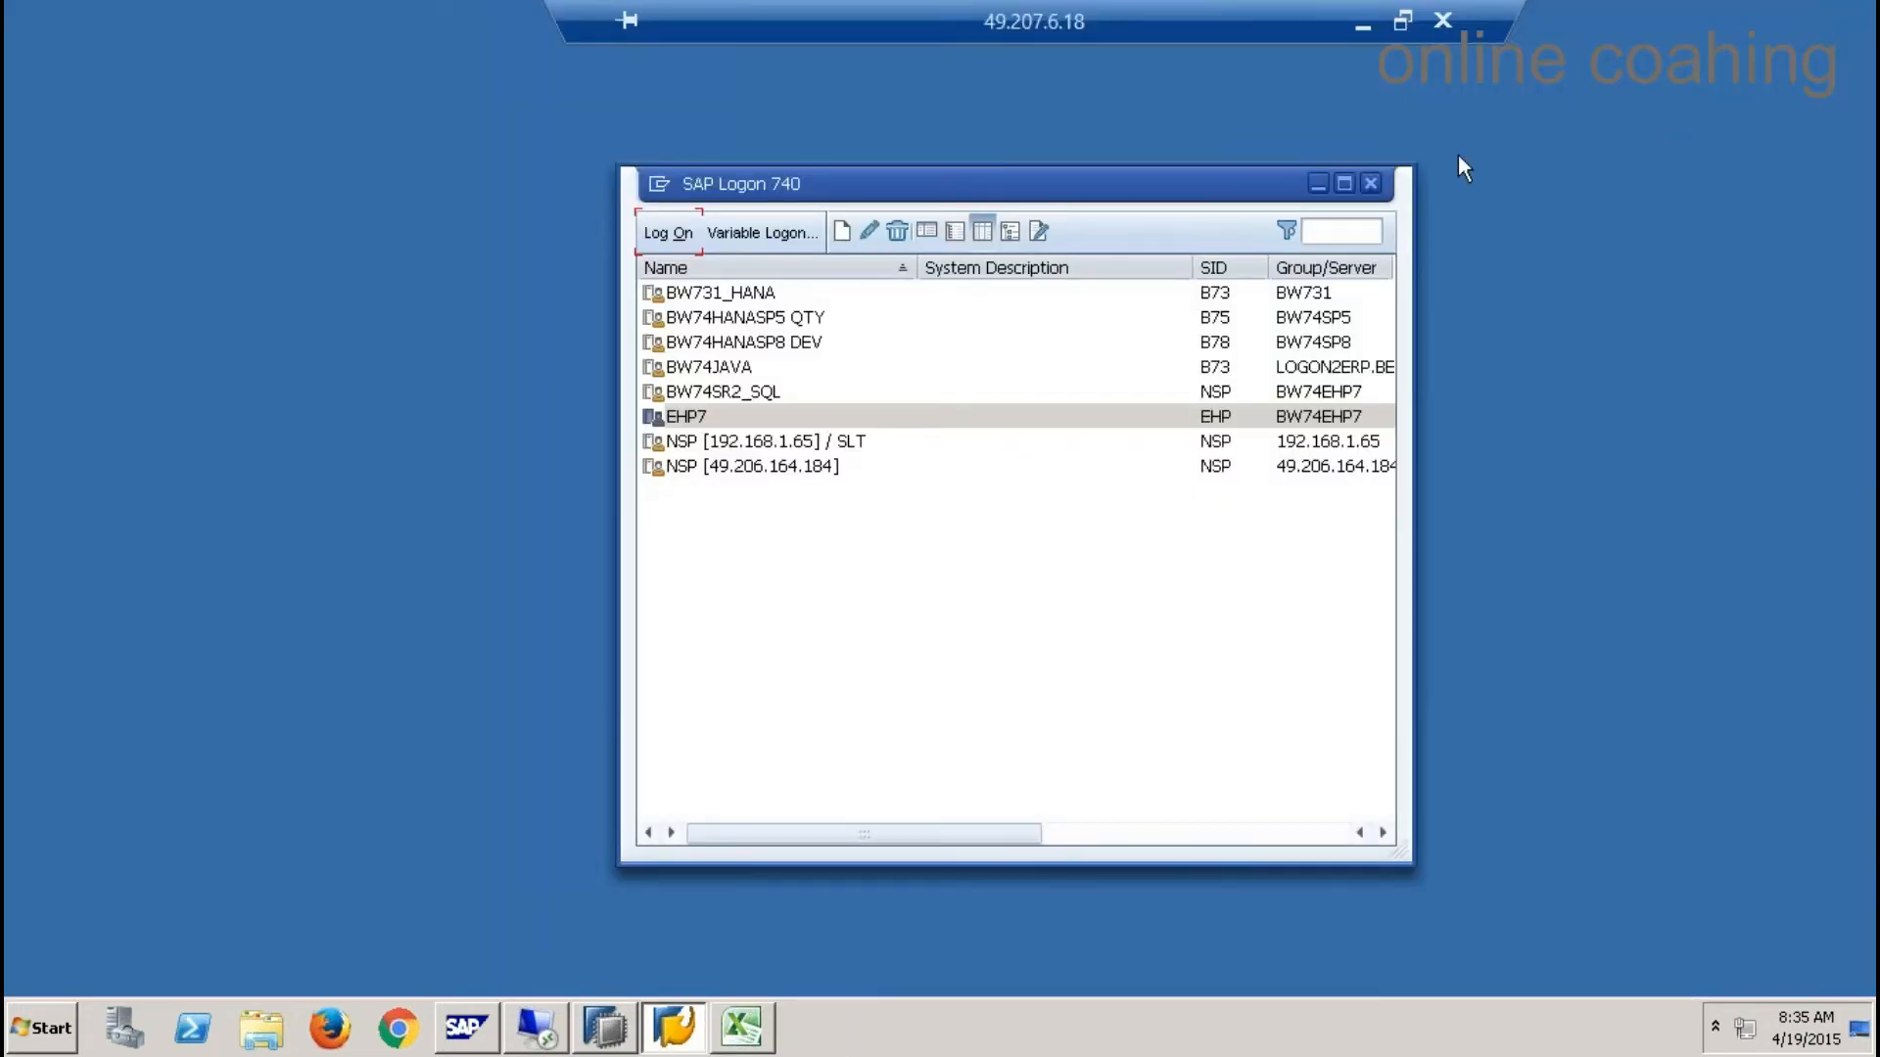
- Log on to the NSP / SLT system in client 001 with the user name and password, and start transaction RSA1
left_click(695, 419)
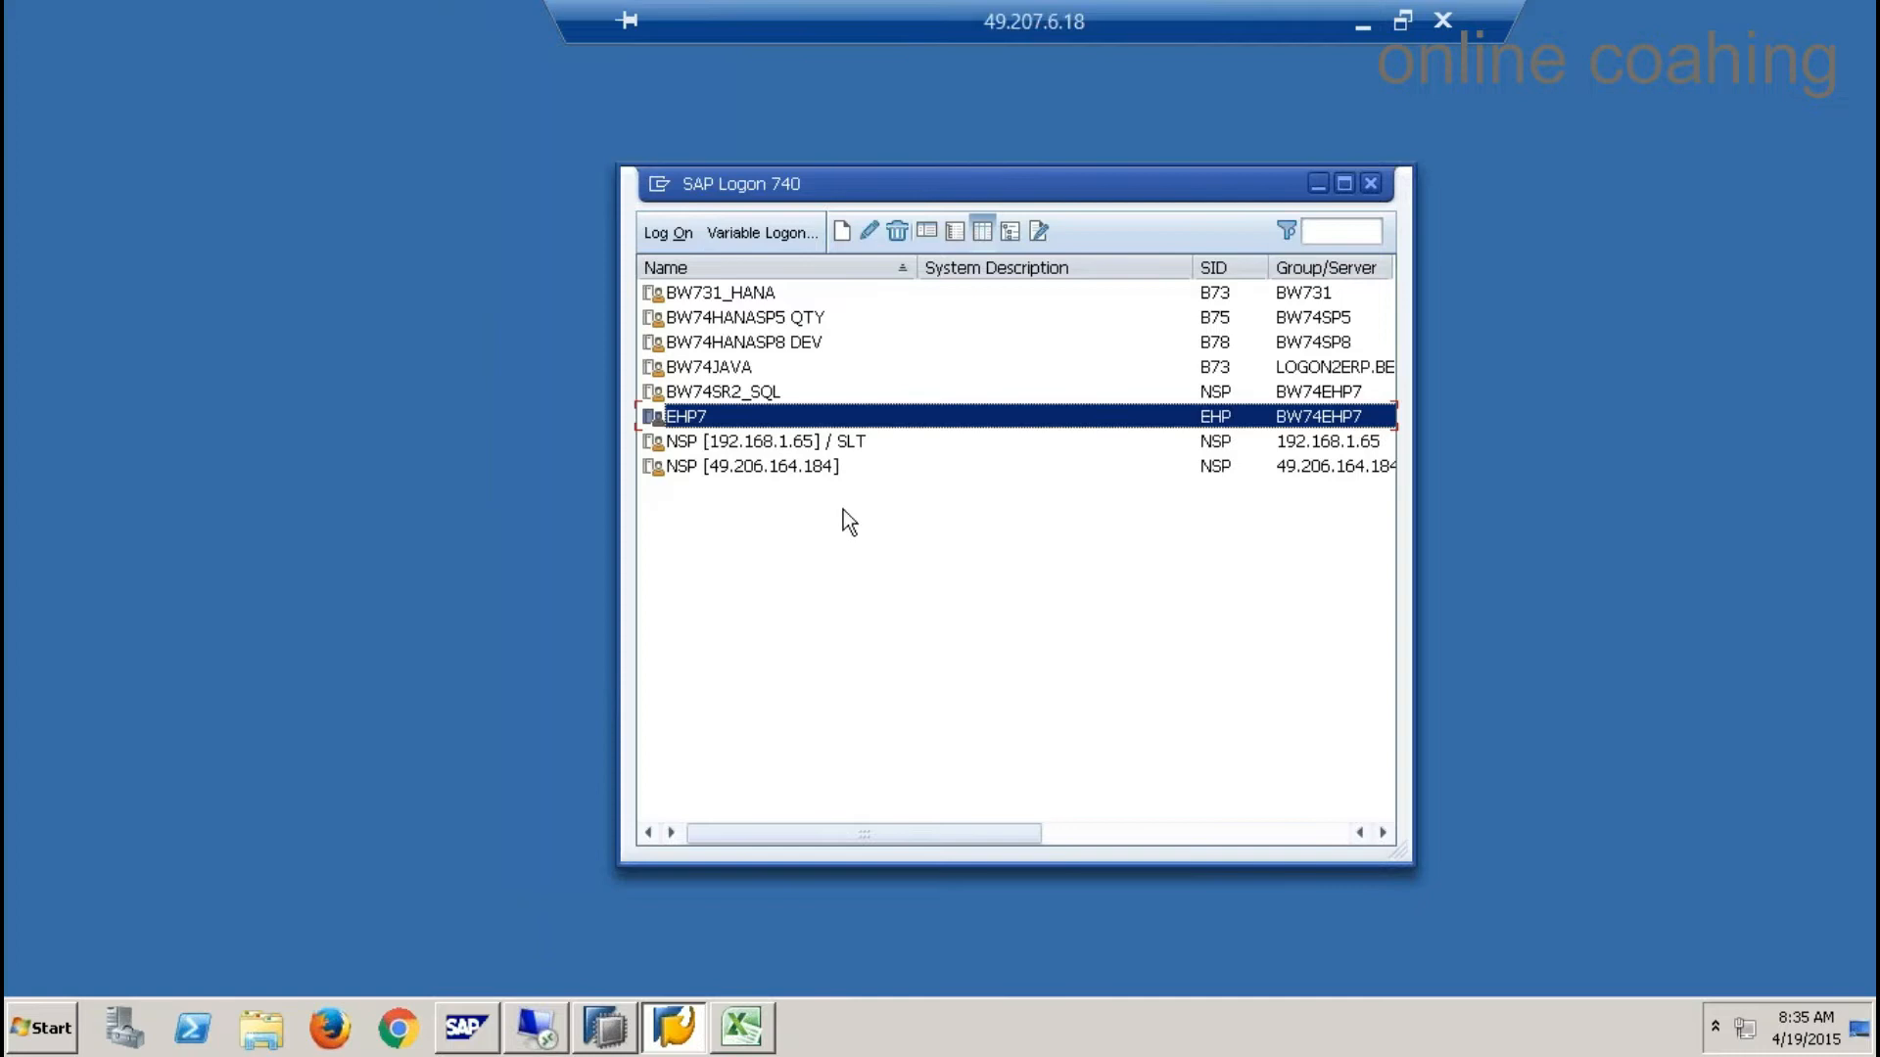
left_click(705, 442)
left_click(679, 236)
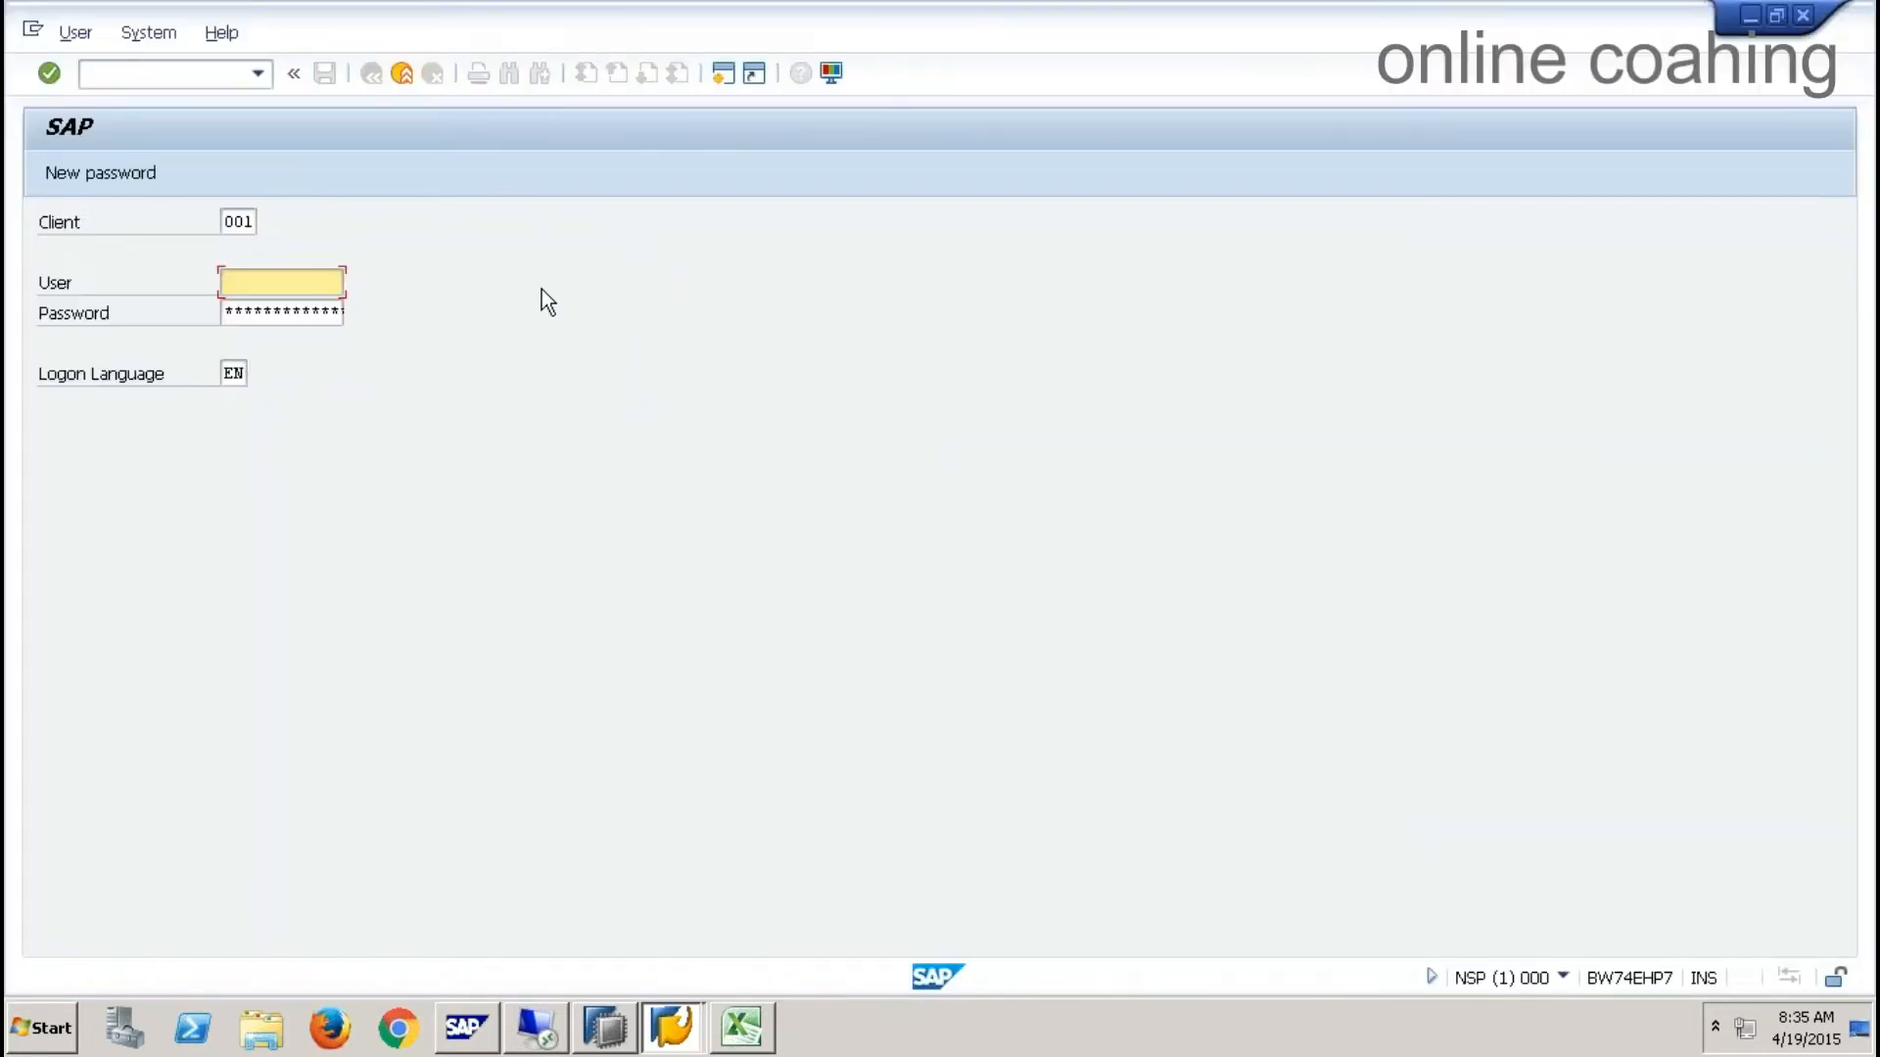
type("qbex")
key("Tab")
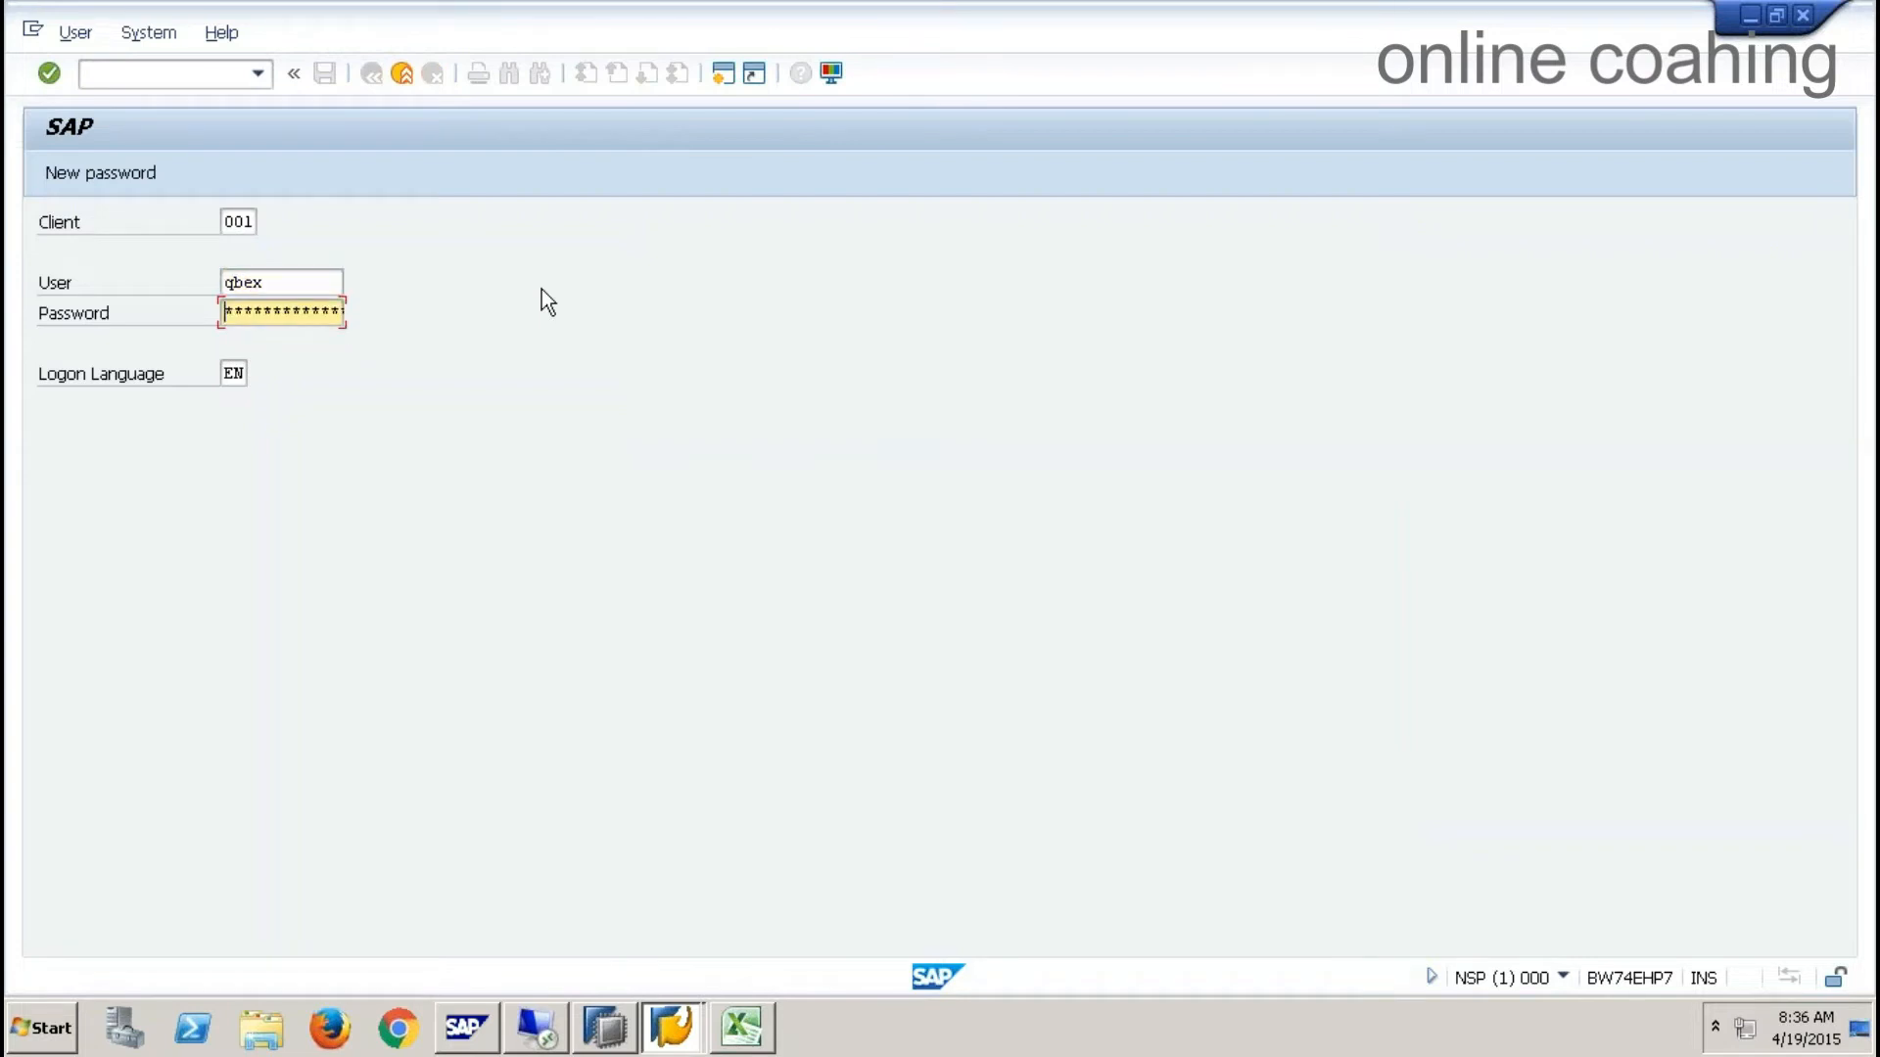
type("*********")
key("Return")
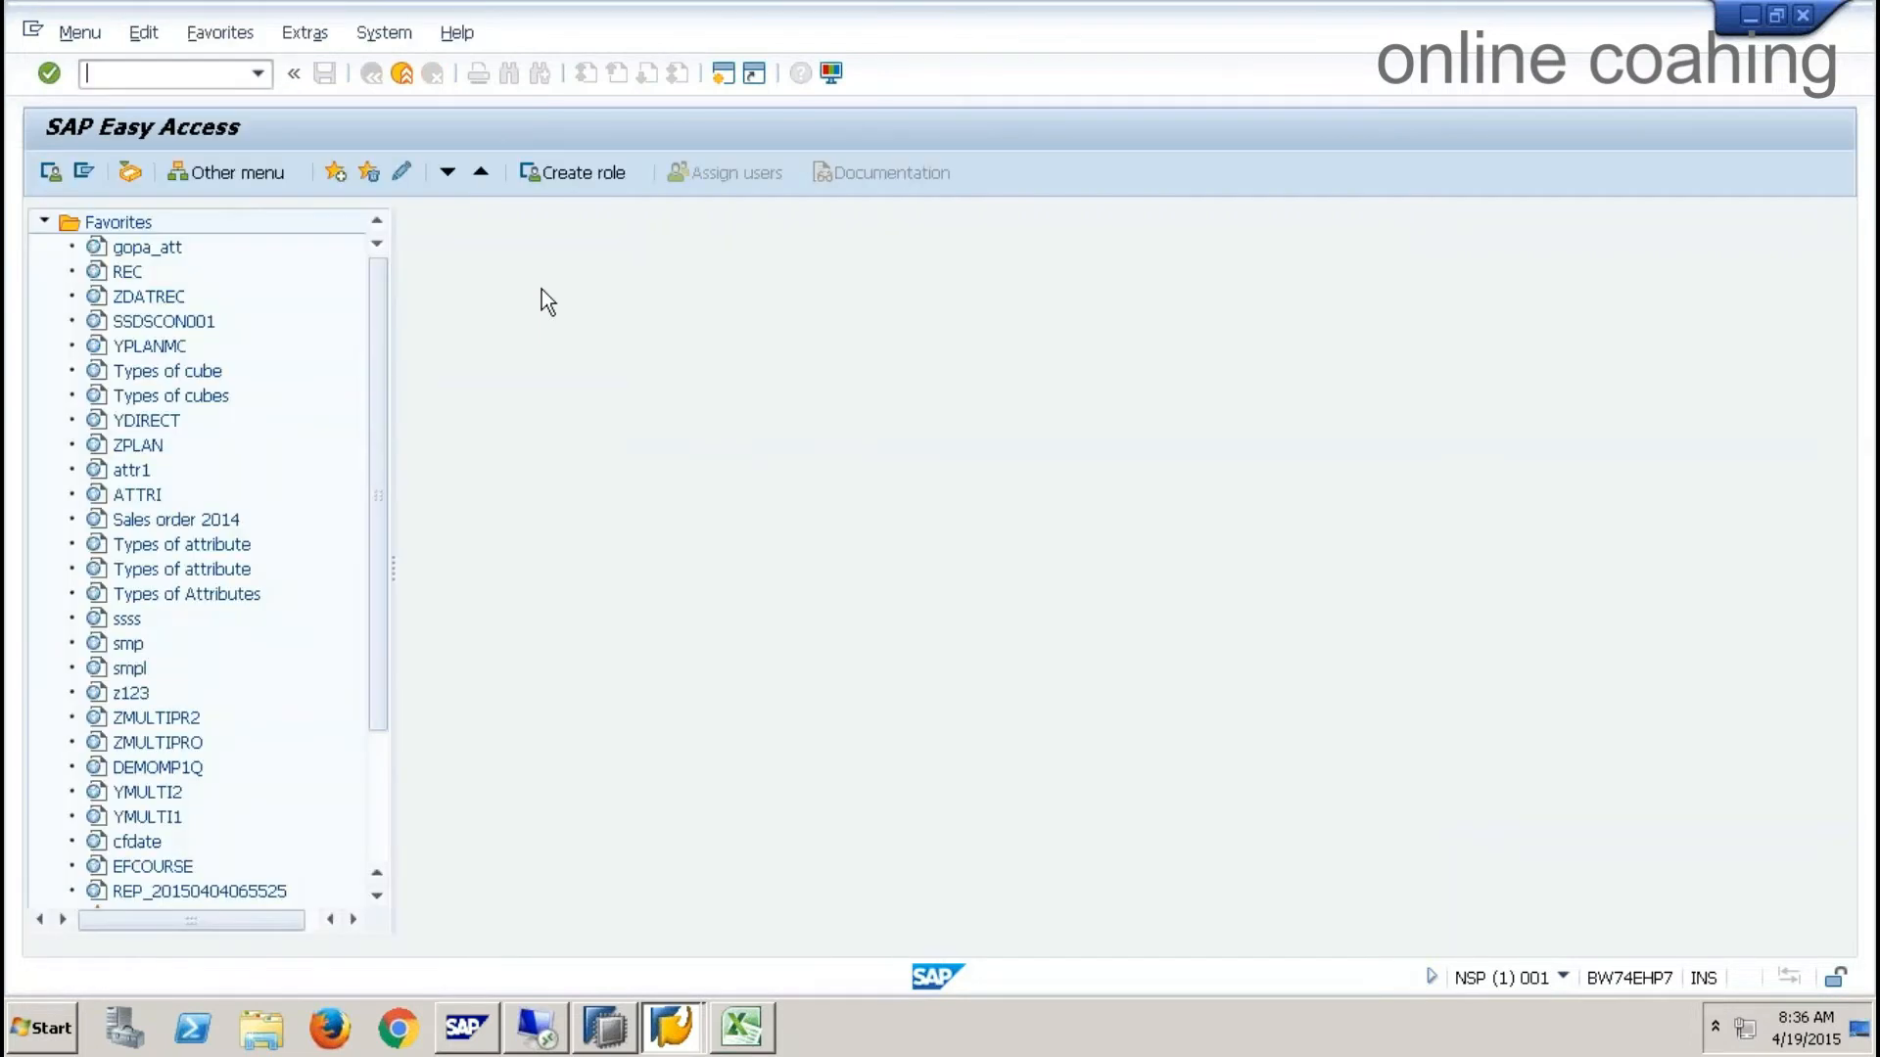
type("rsa1")
key("Return")
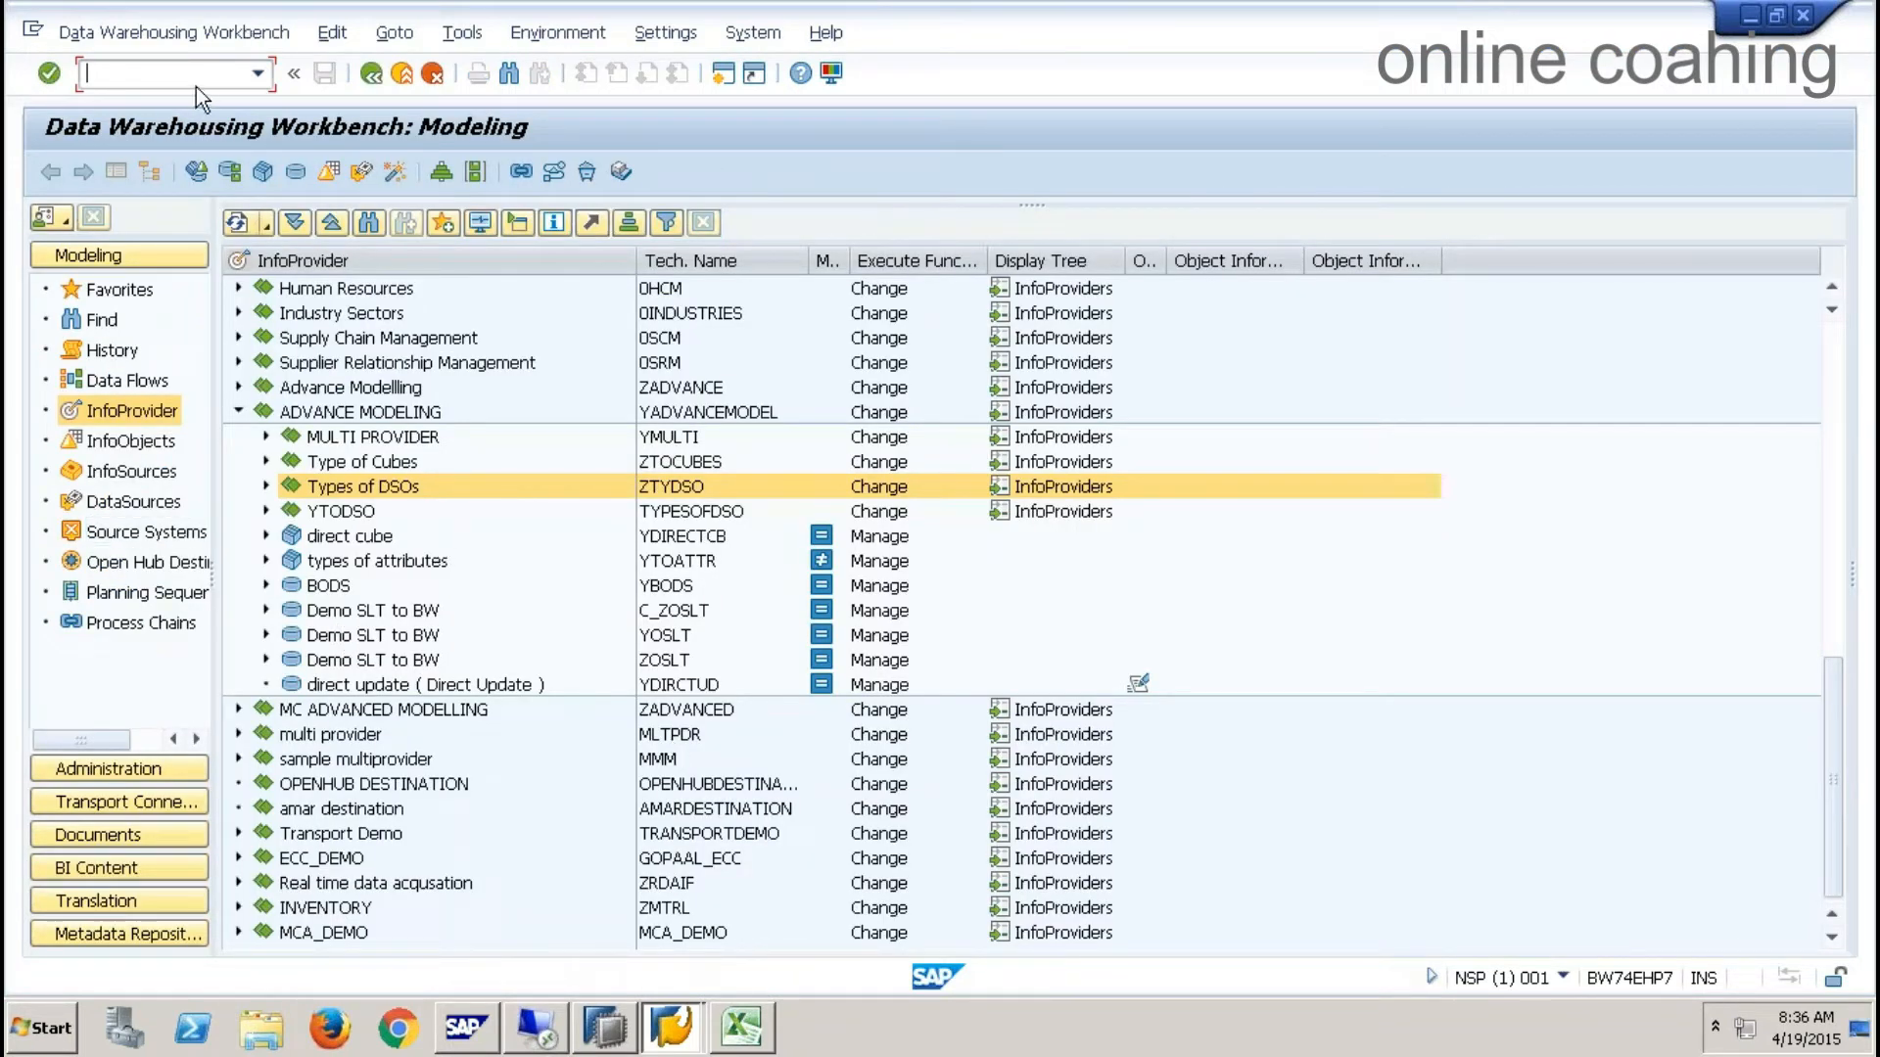
- Examine the DMIS component's release and support package level in the system status's installed software, and close the status dialogs
left_click(753, 32)
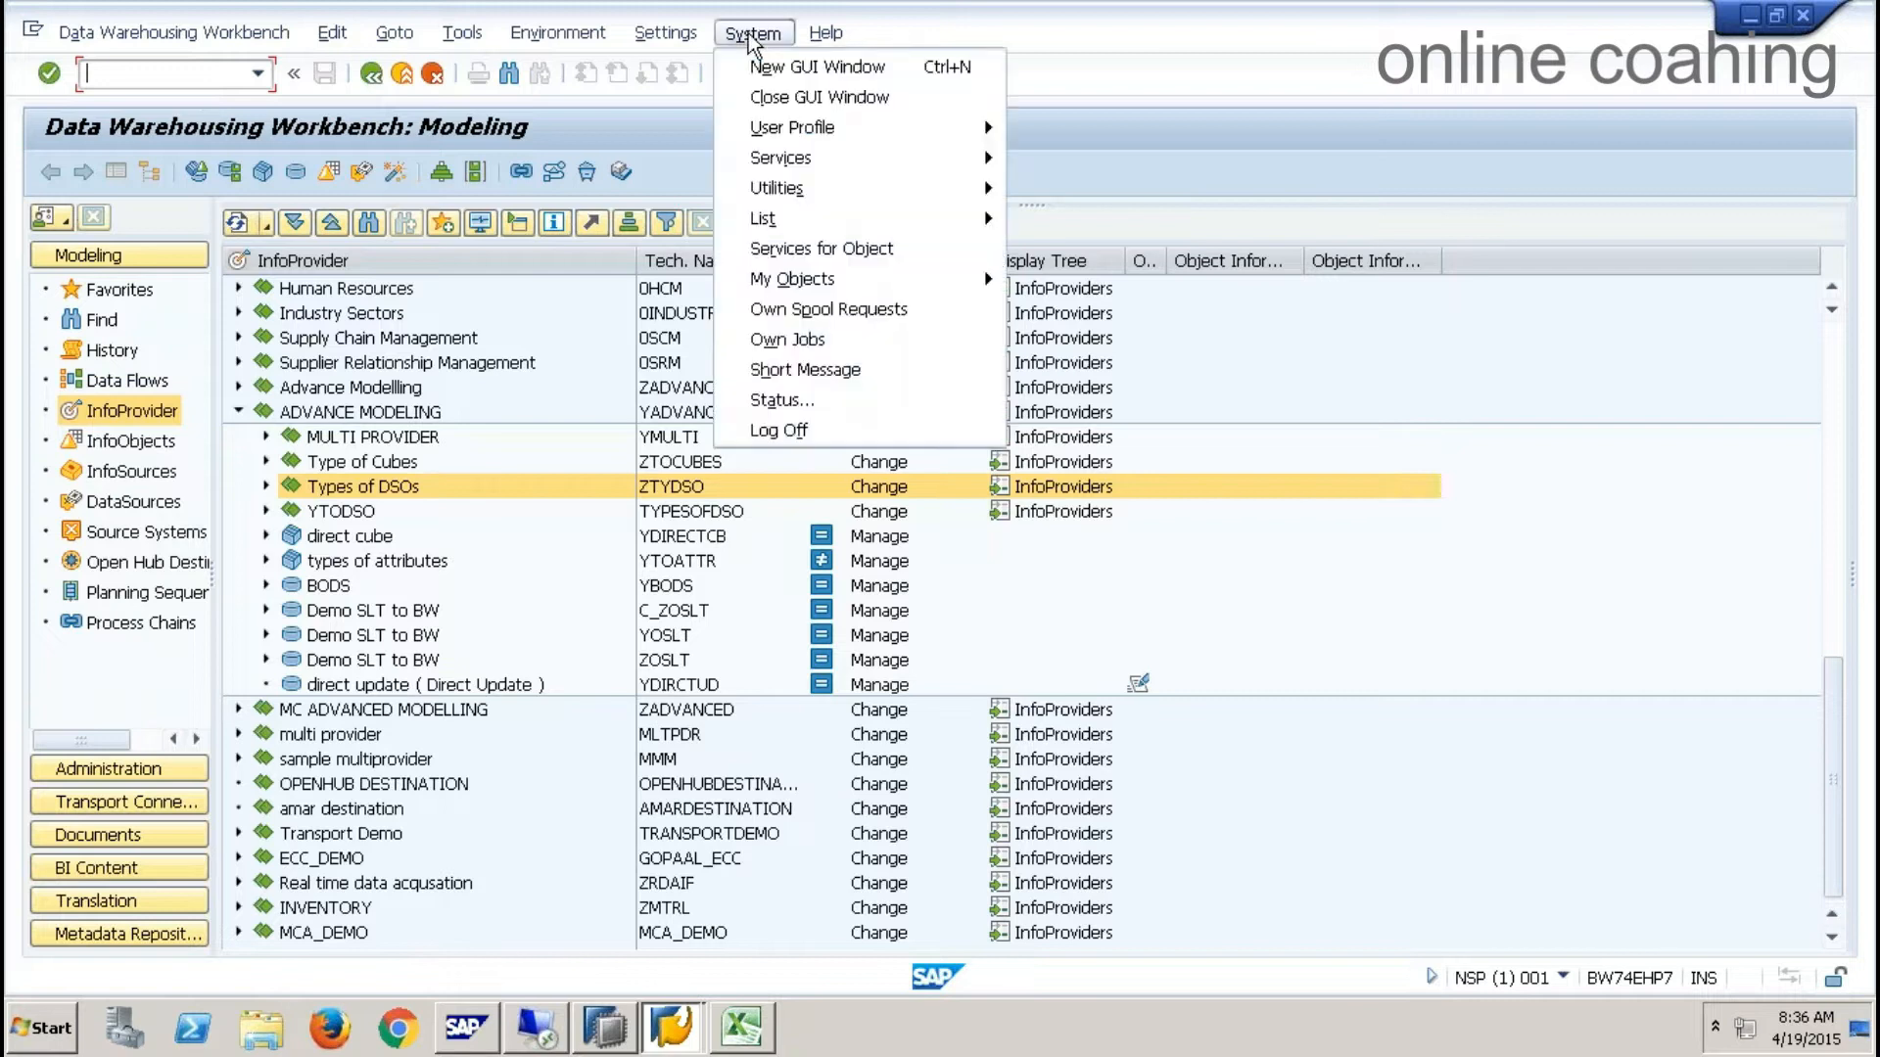
left_click(778, 398)
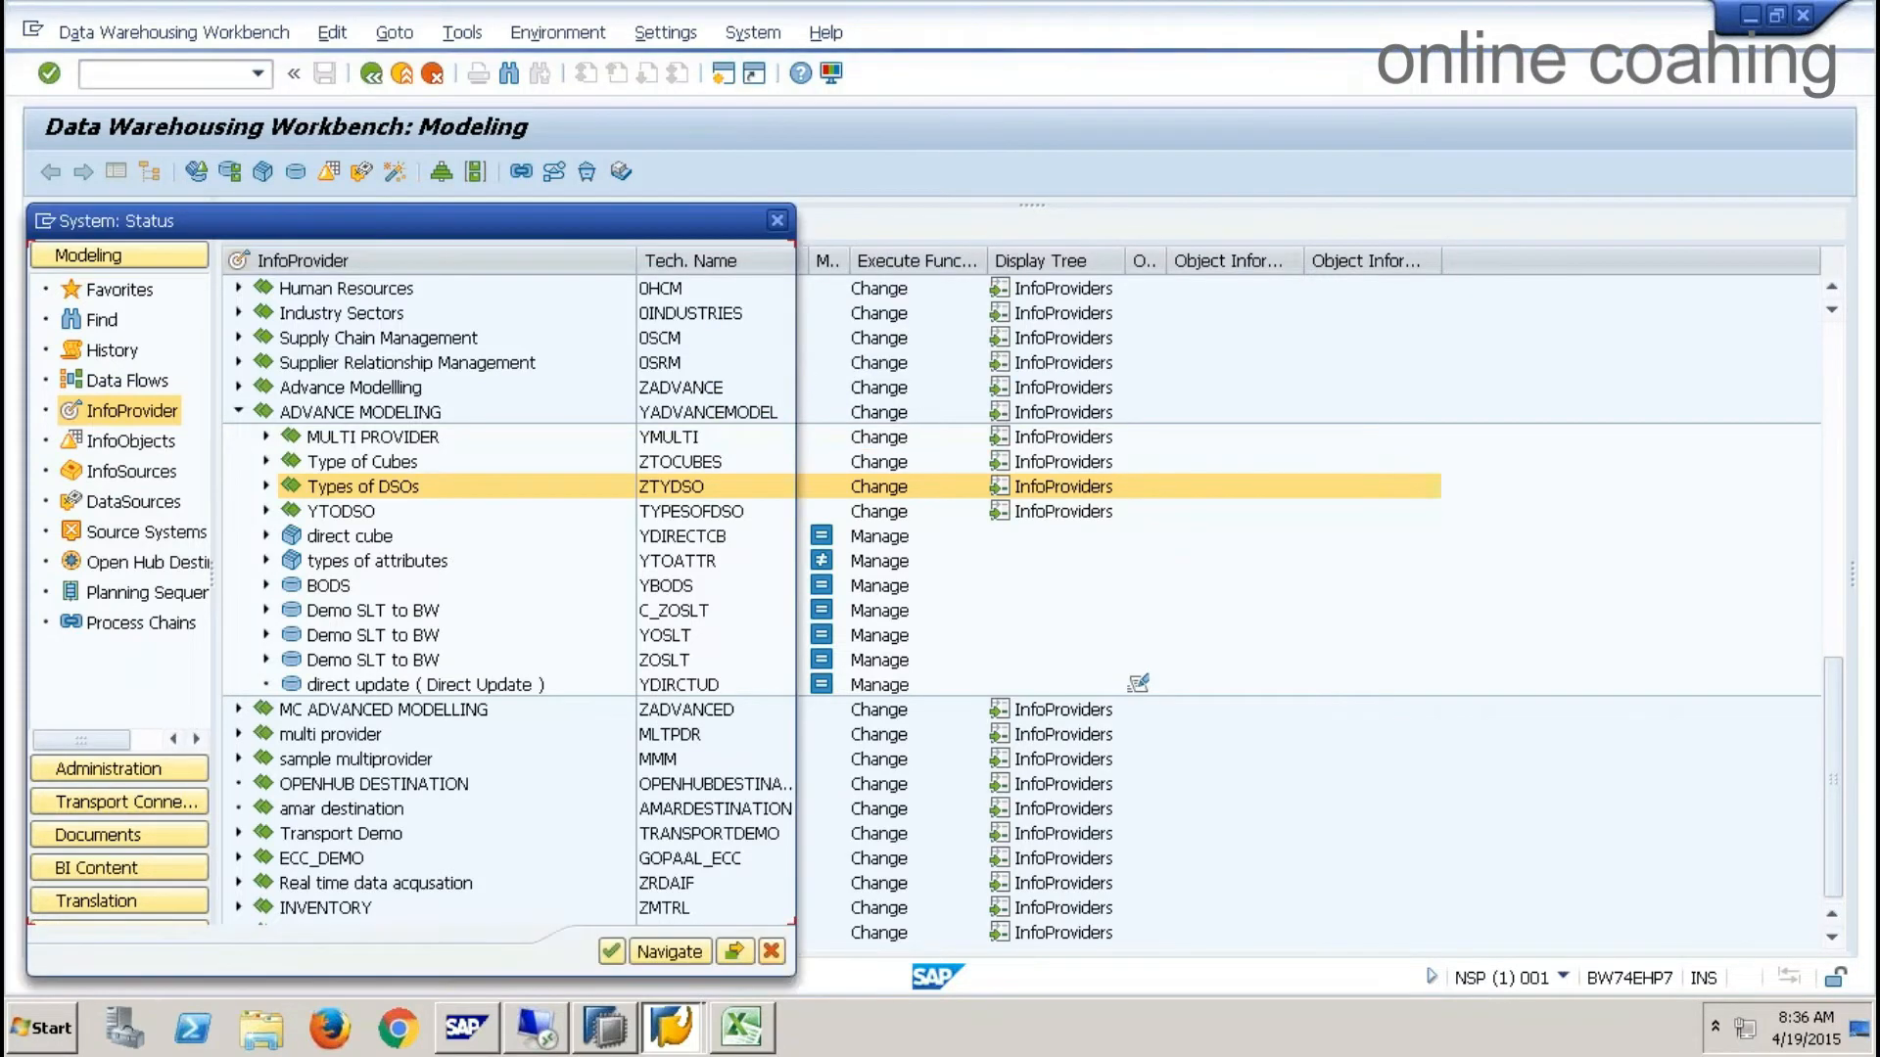
left_click(730, 537)
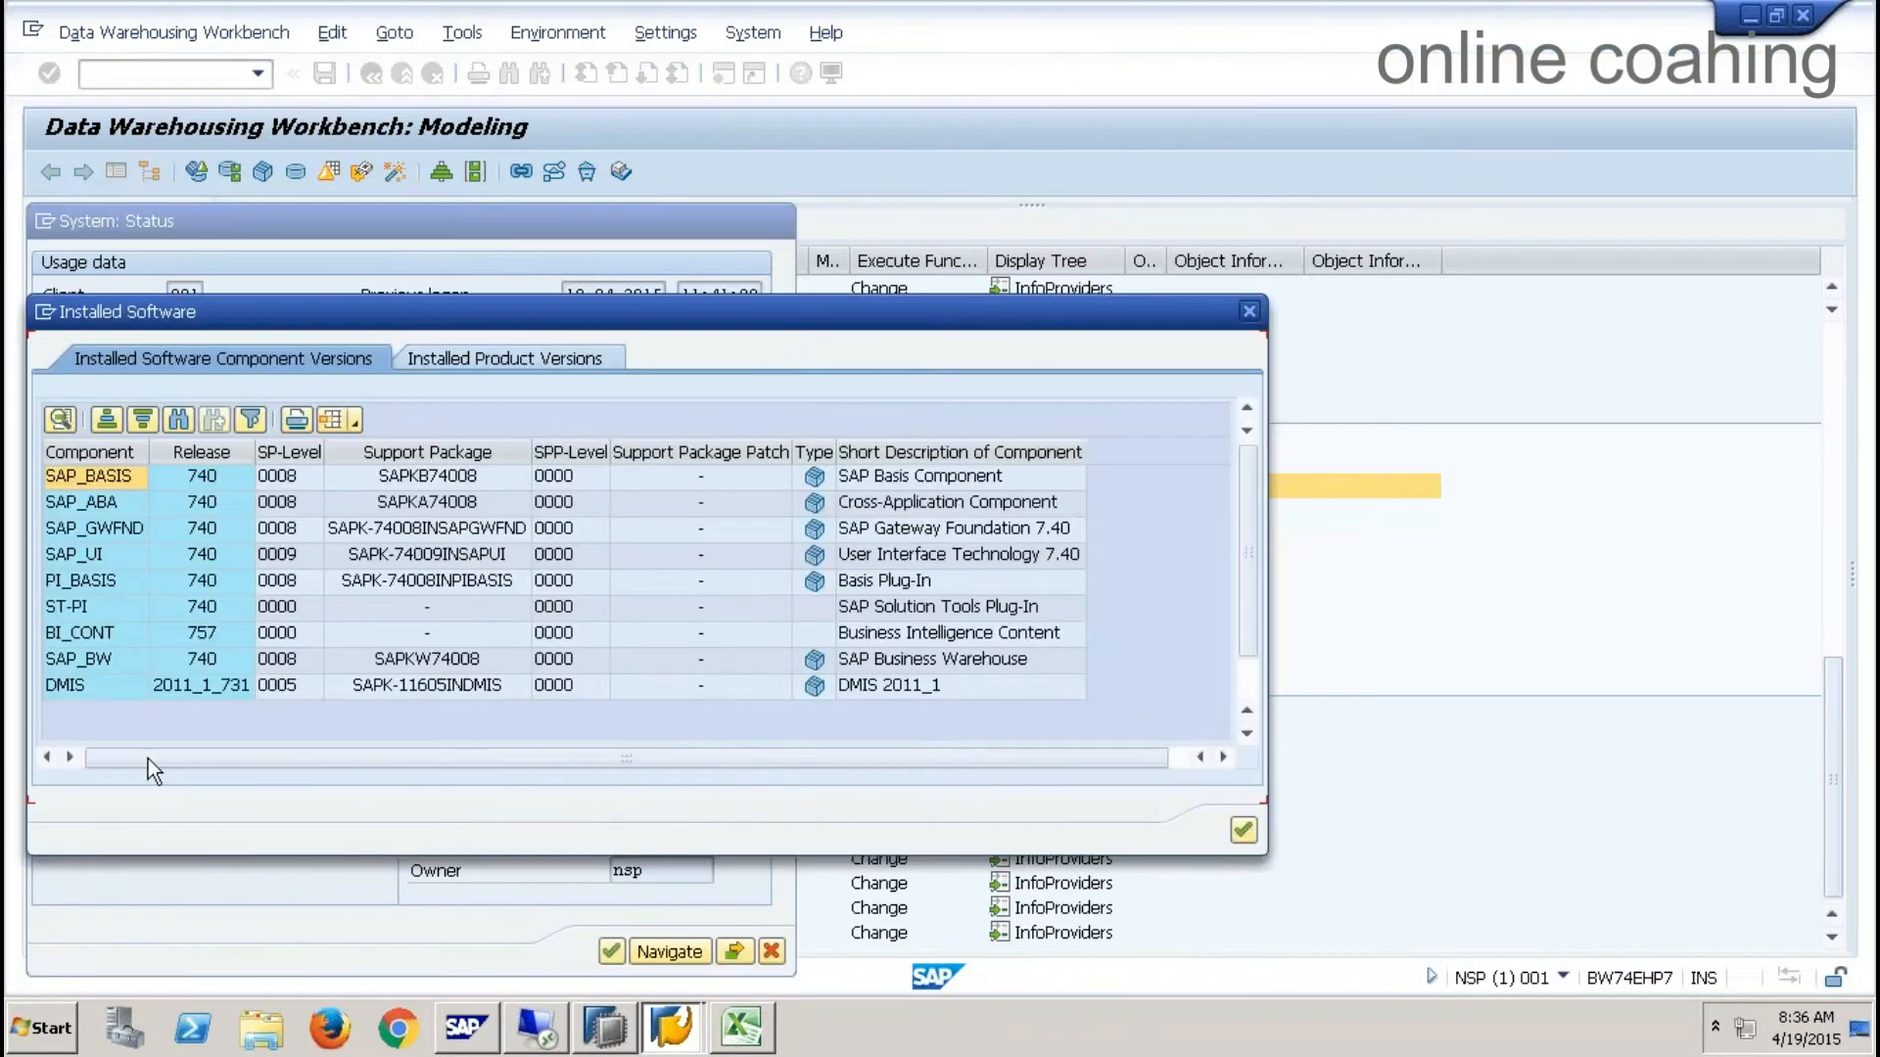
left_click(97, 689)
left_click(296, 695)
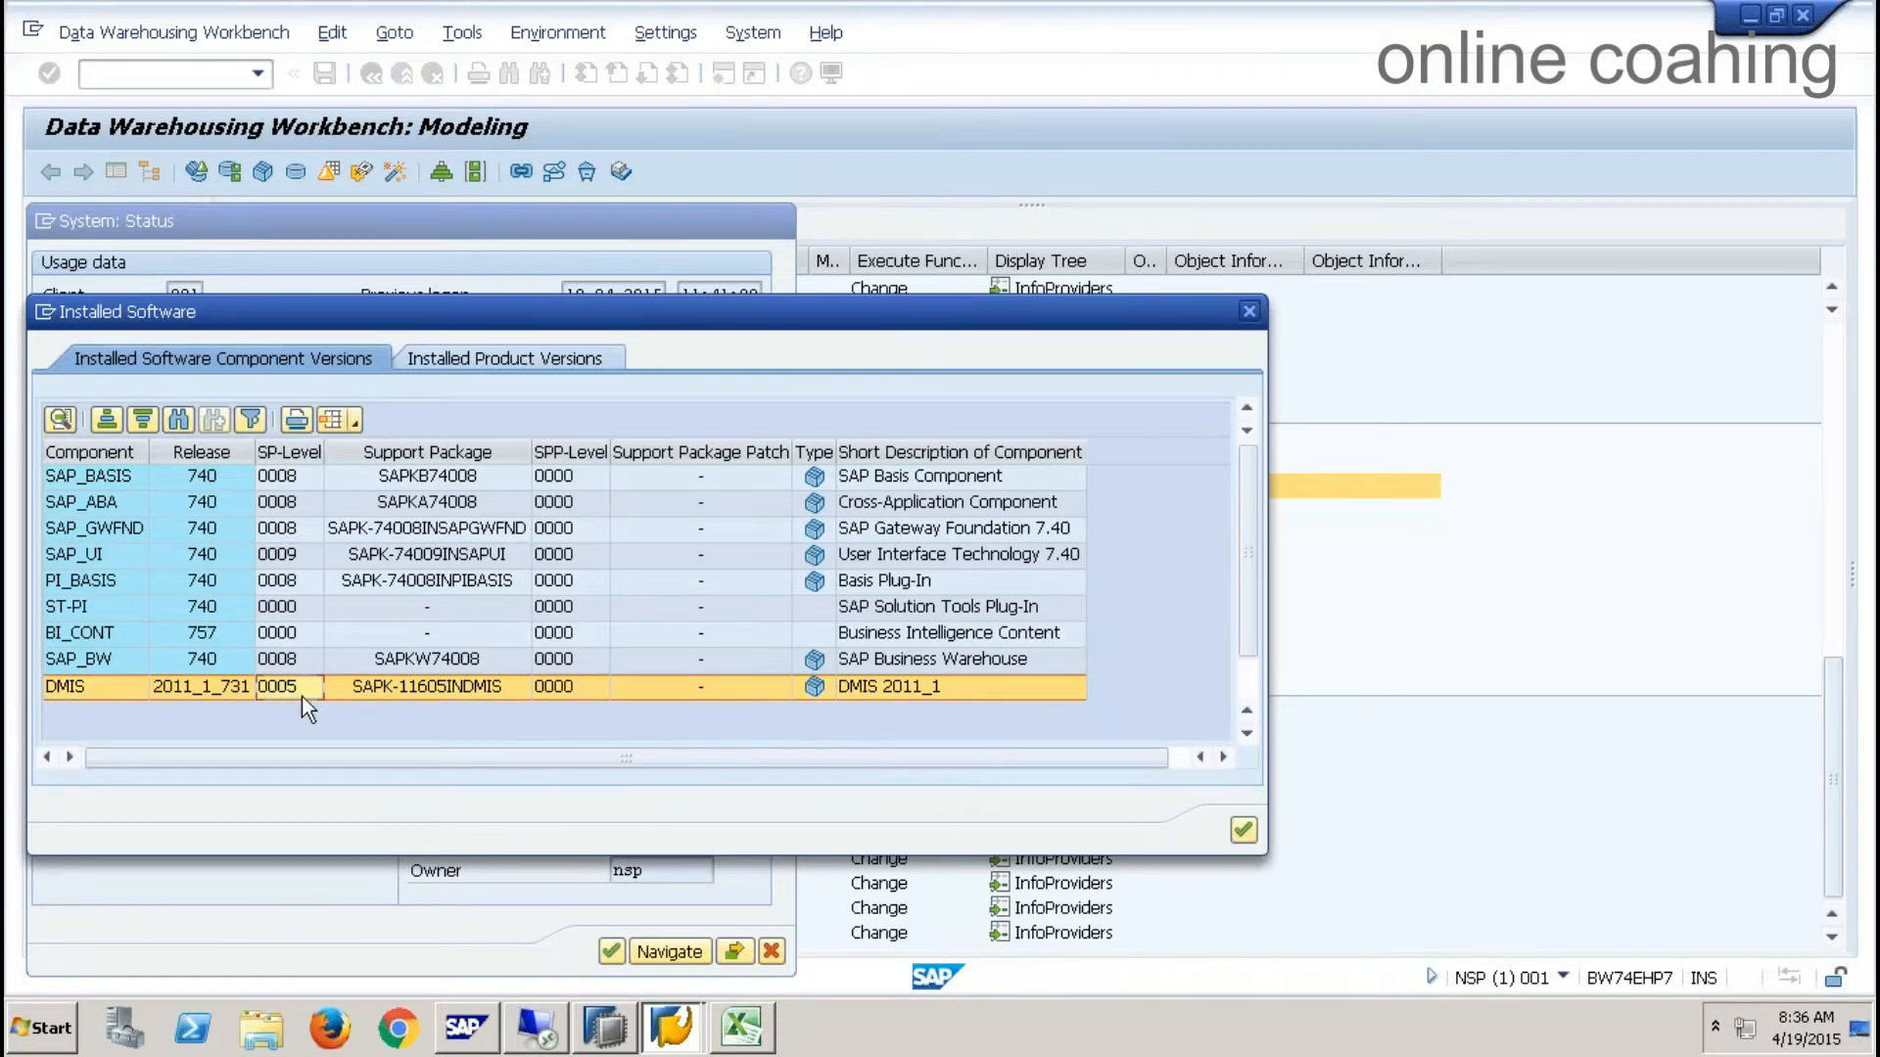
left_click(1243, 830)
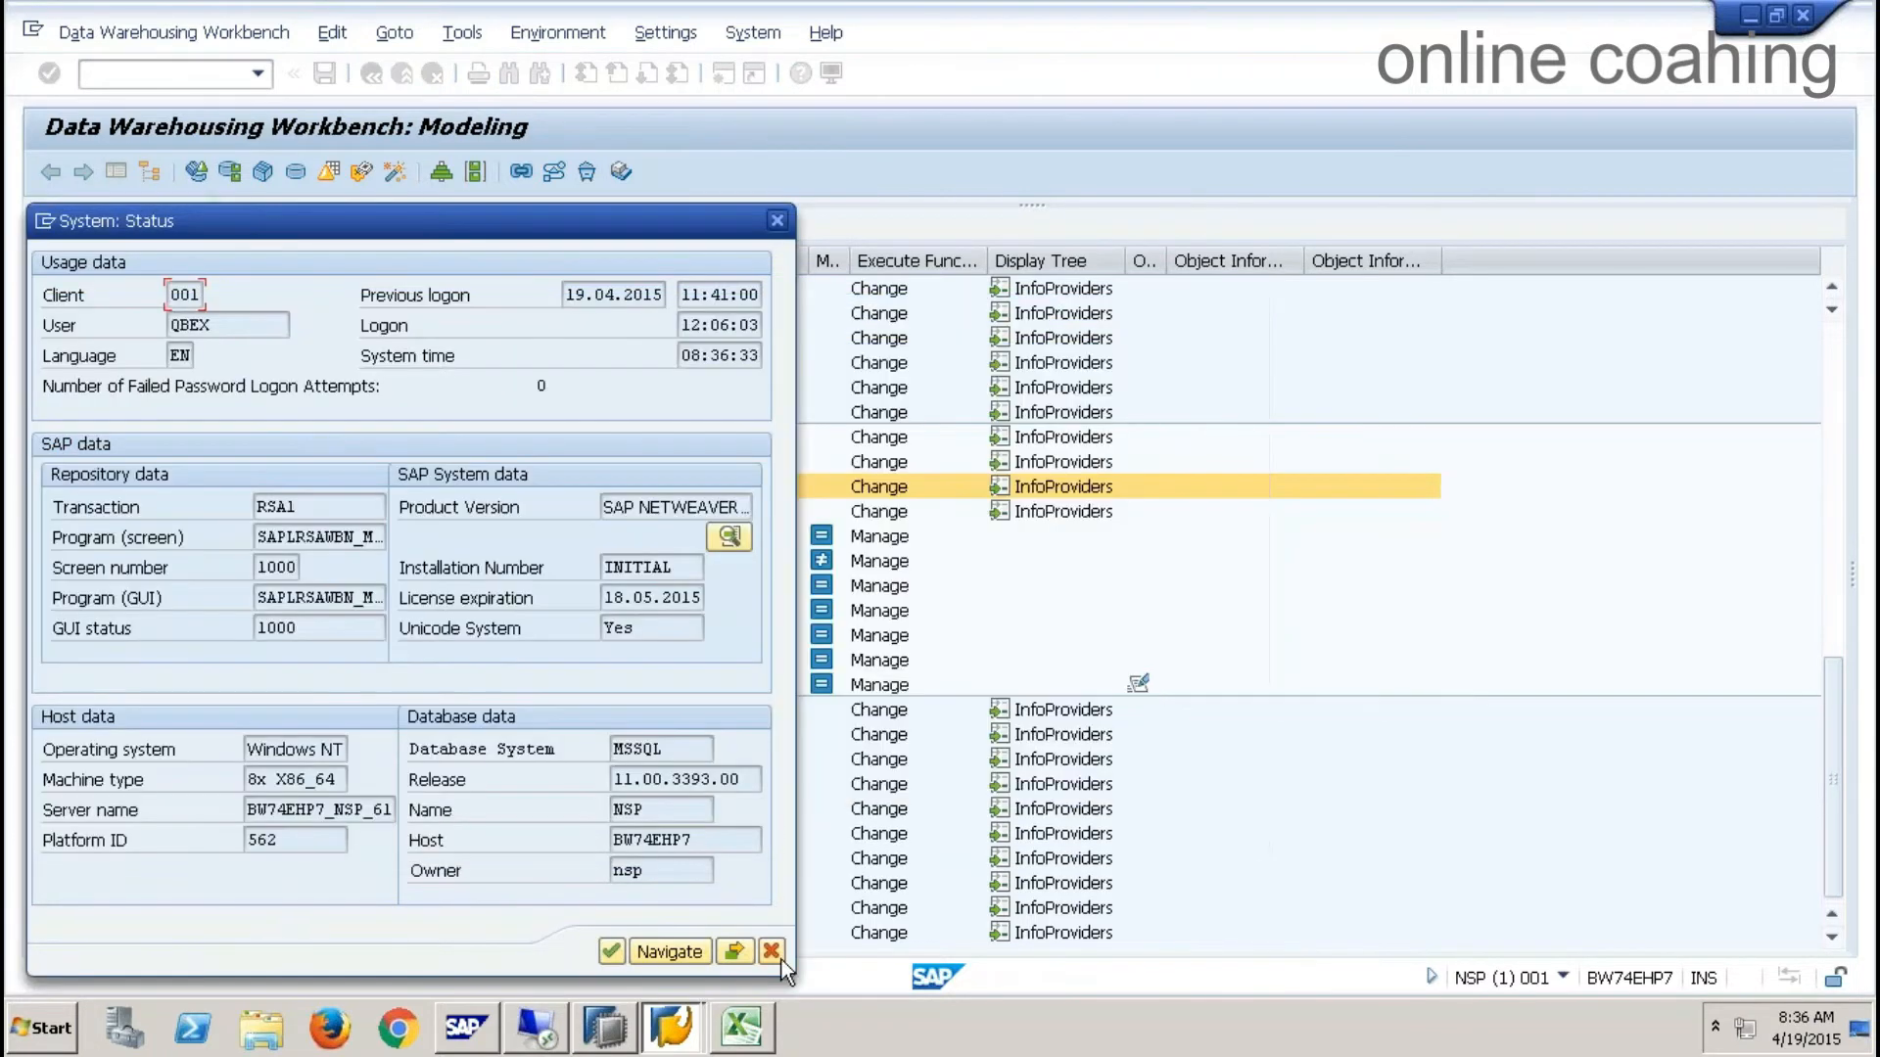
left_click(771, 952)
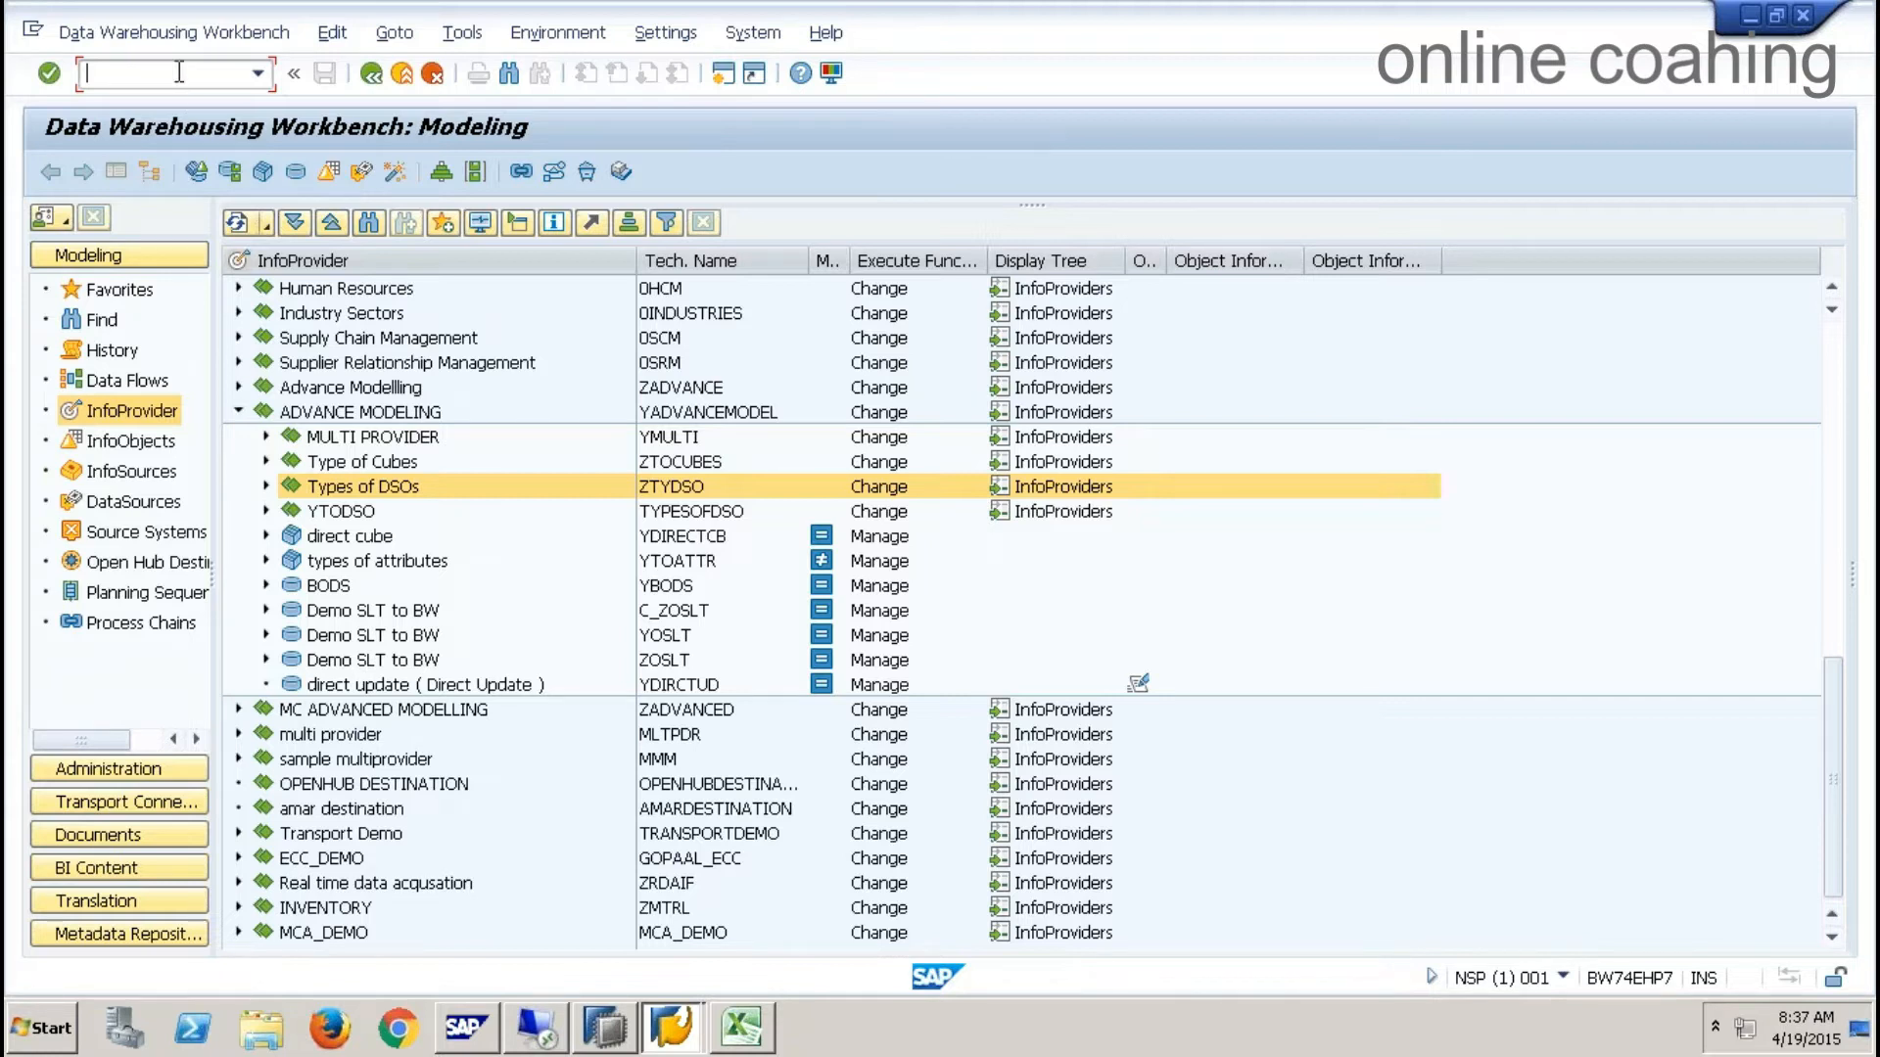
- Open the Configuration of RFC Connections transaction and start creating a new ABAP connection
type("/n")
type("s")
type("m37")
key("Return")
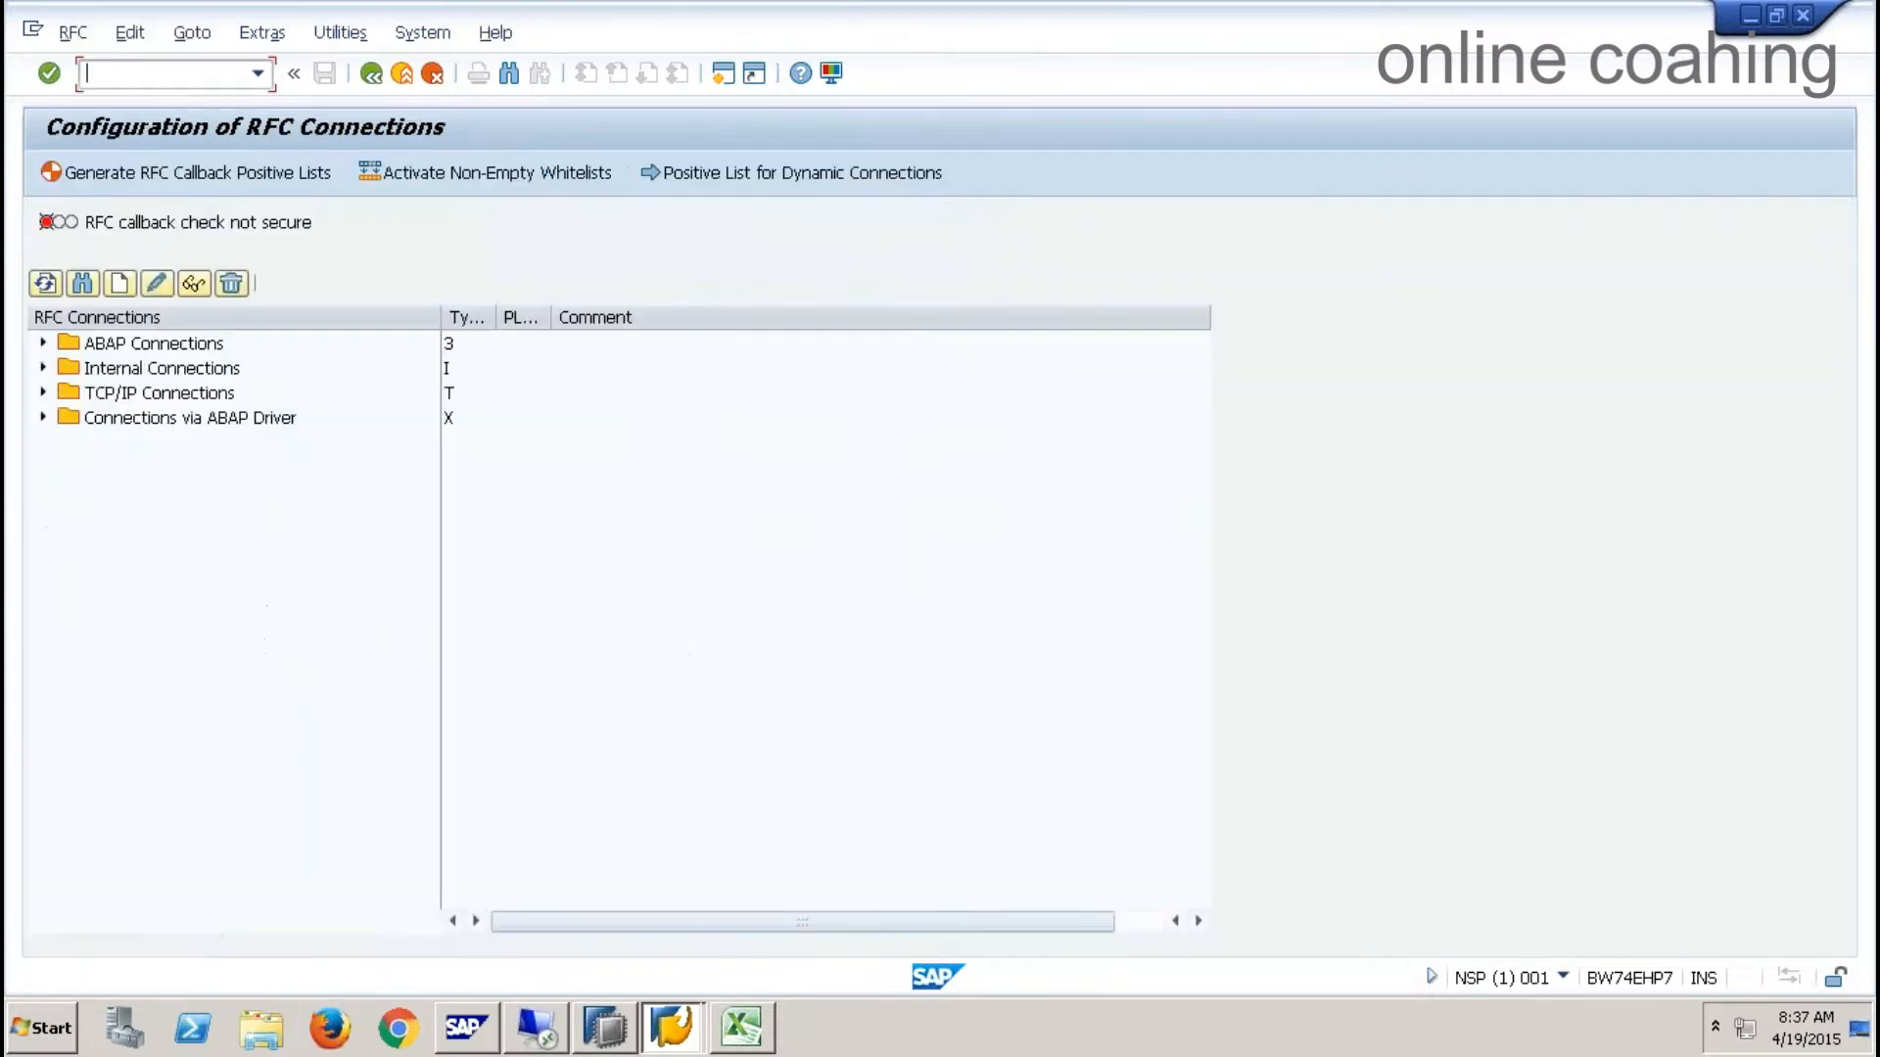
left_click(174, 345)
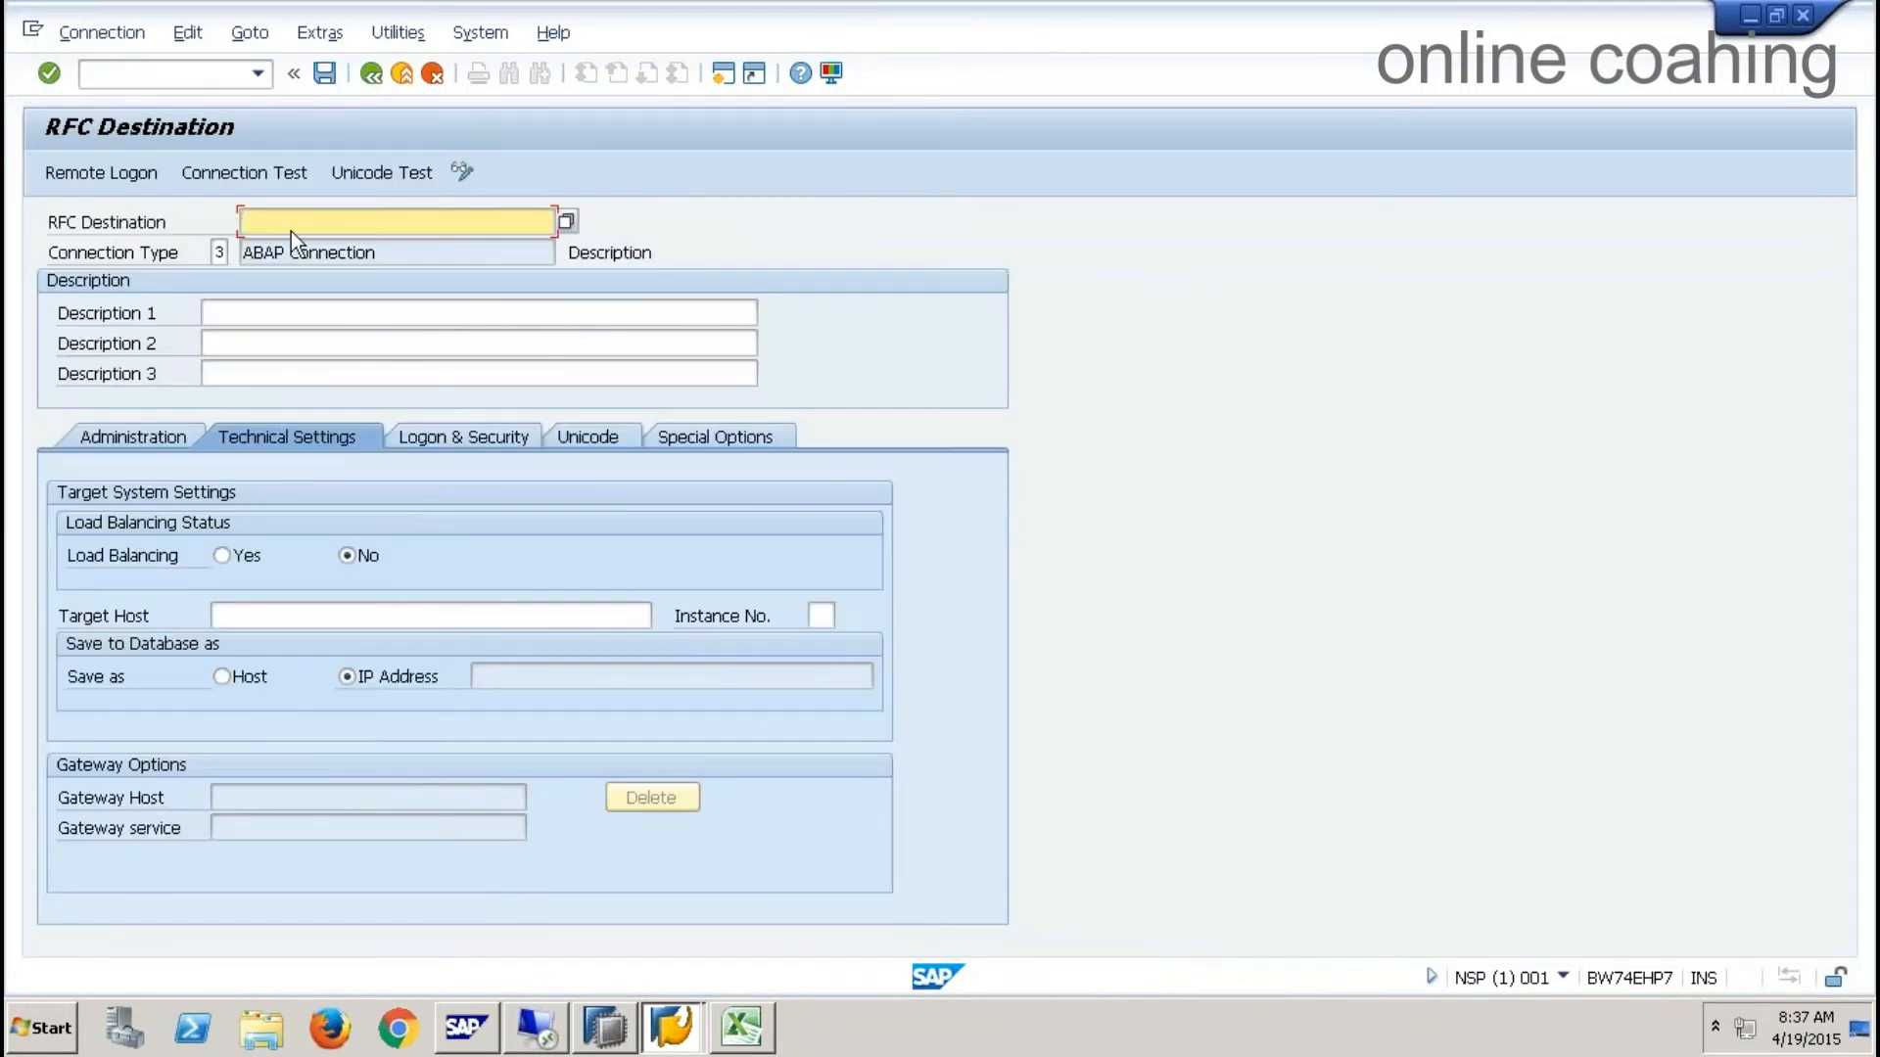
left_click(295, 221)
type("rfc")
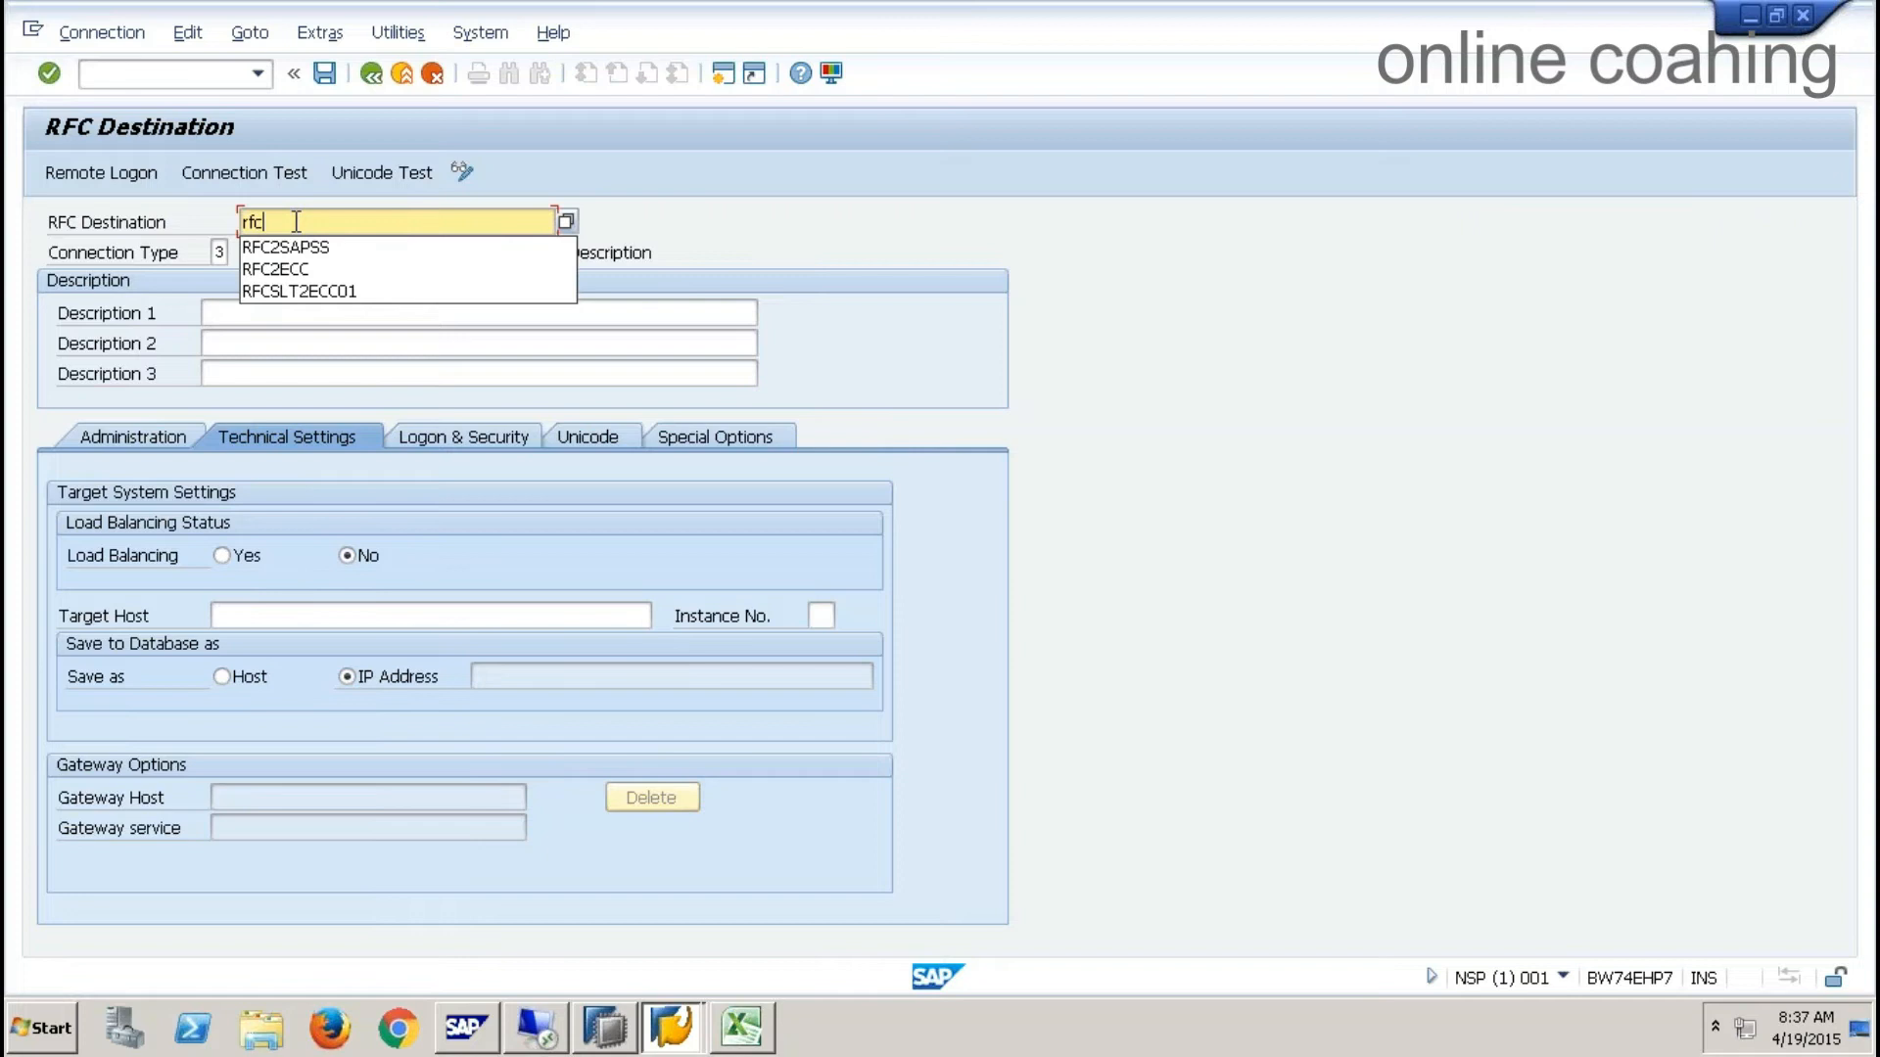
type("2ssource")
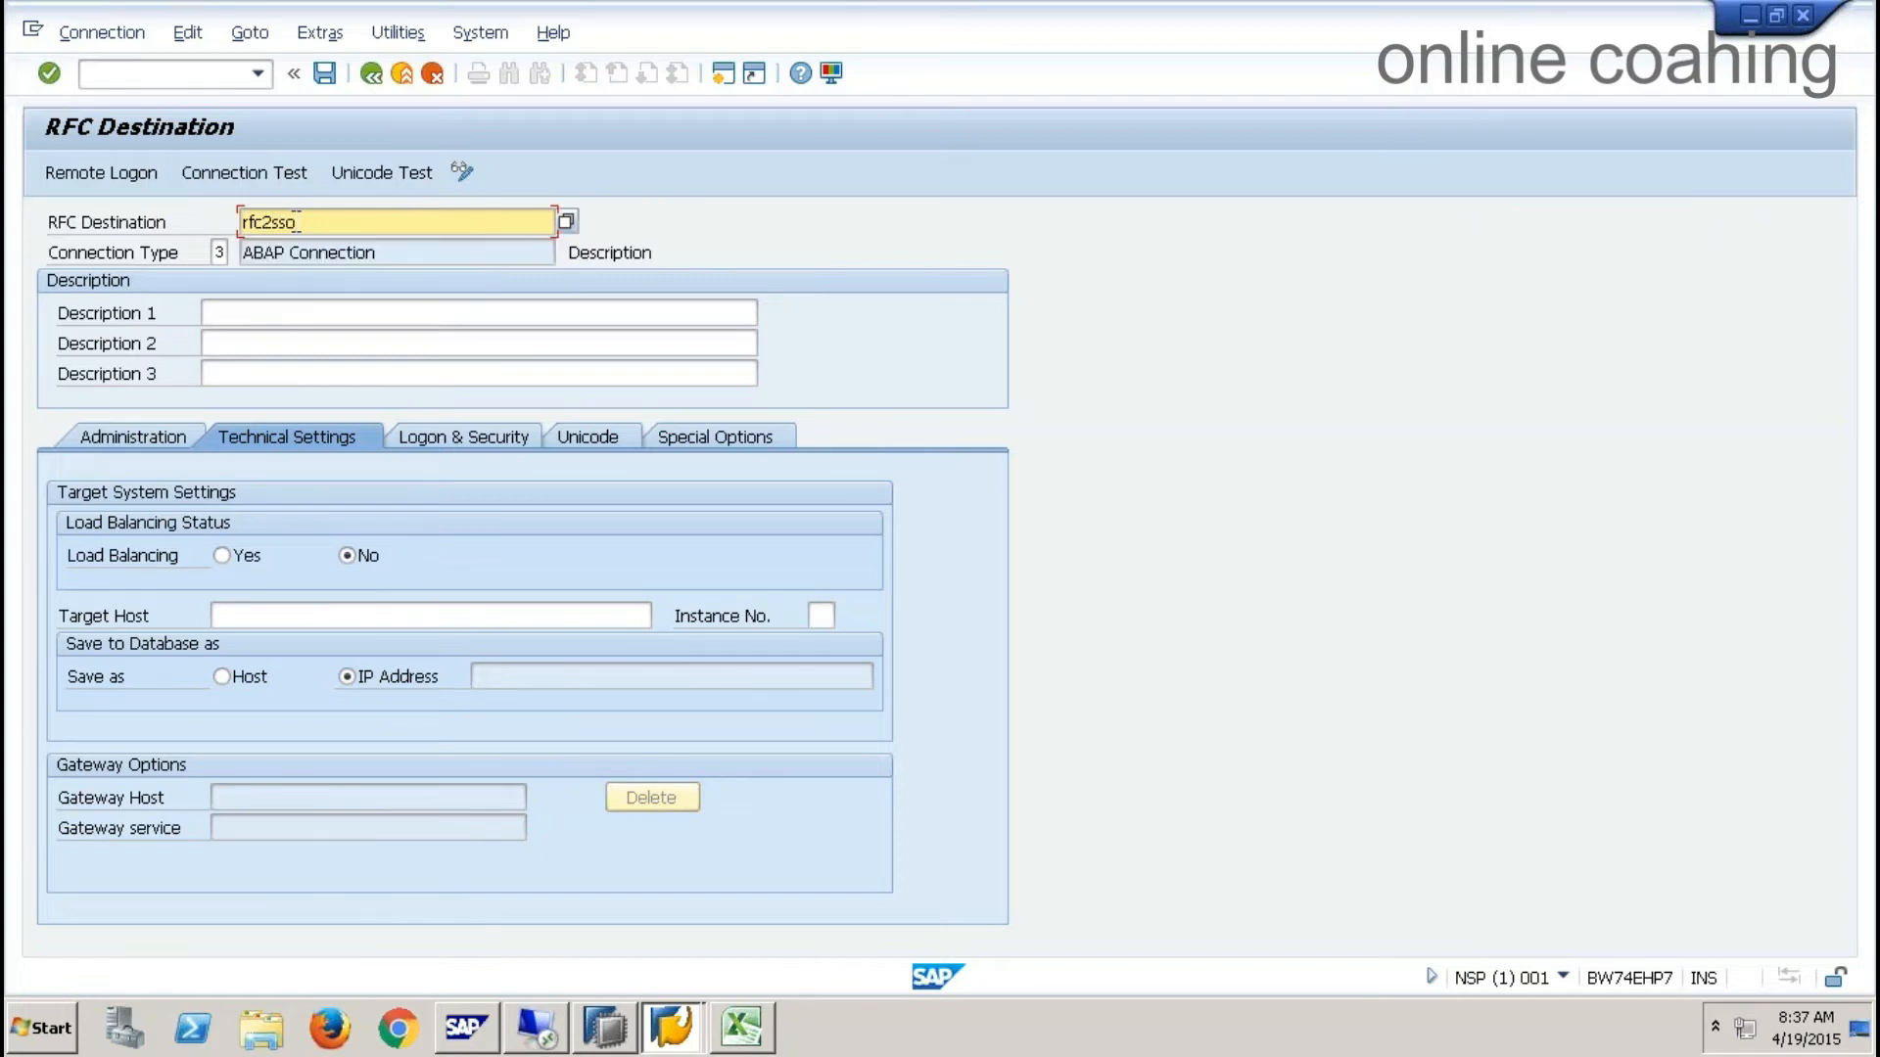
key("BackSpace")
key("BackSpace")
key("BackSpace")
key("BackSpace")
key("BackSpace")
key("BackSpace")
key("BackSpace")
key("BackSpace")
key("BackSpace")
key("BackSpace")
key("BackSpace")
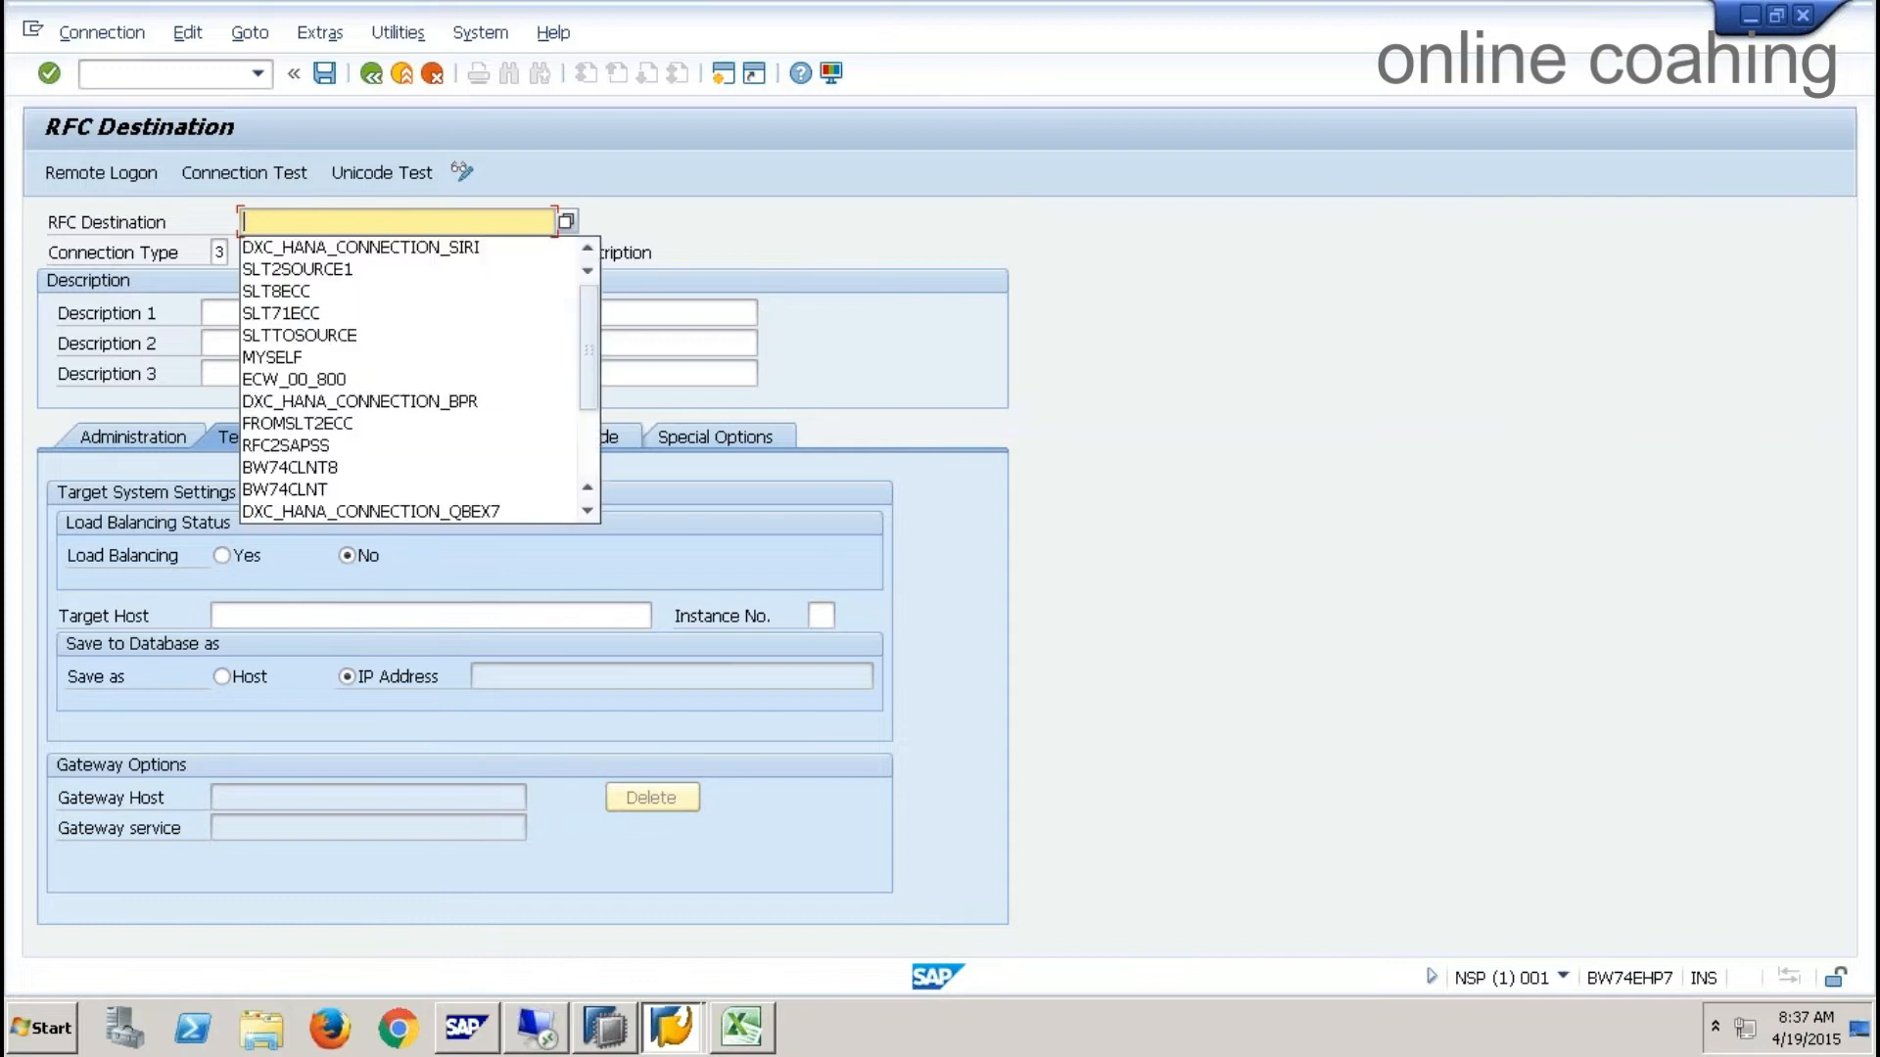
- Name the RFC destination RFC2SOURCE and copy that name into all three description lines
type("RF")
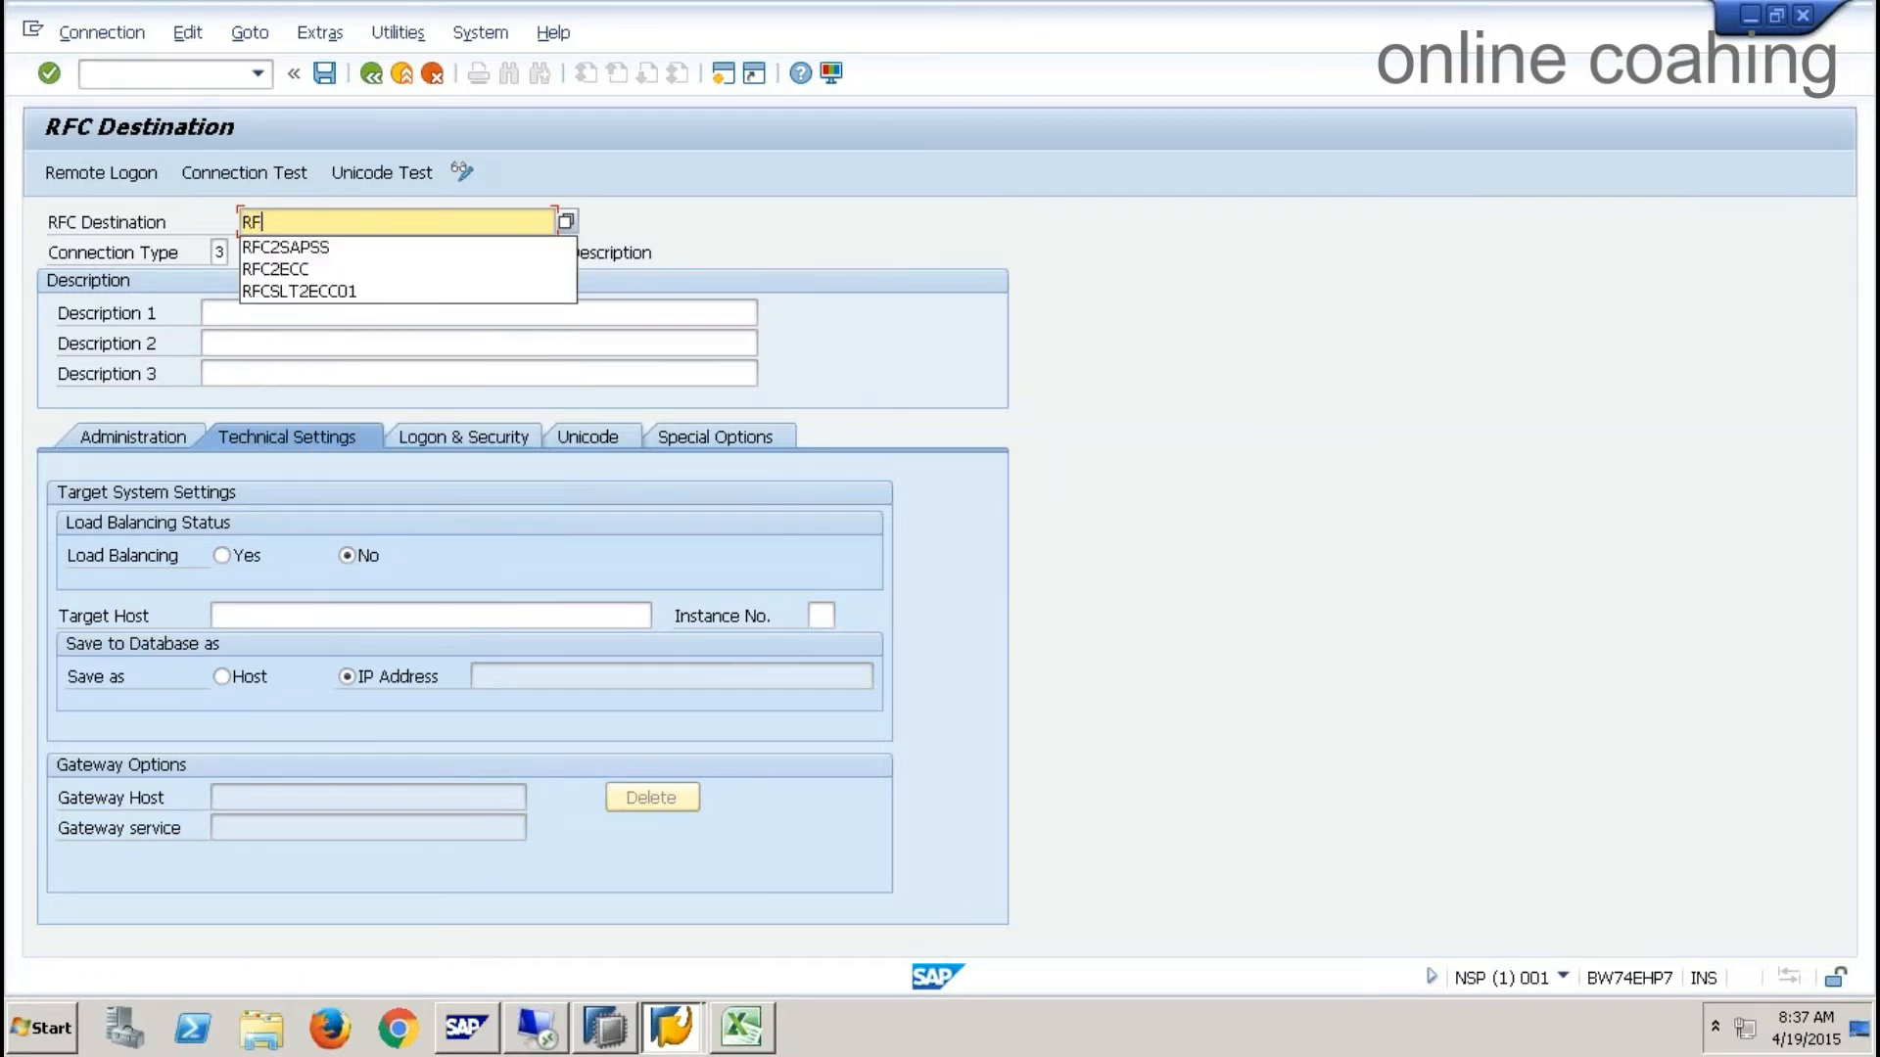
type("C2SOURCE")
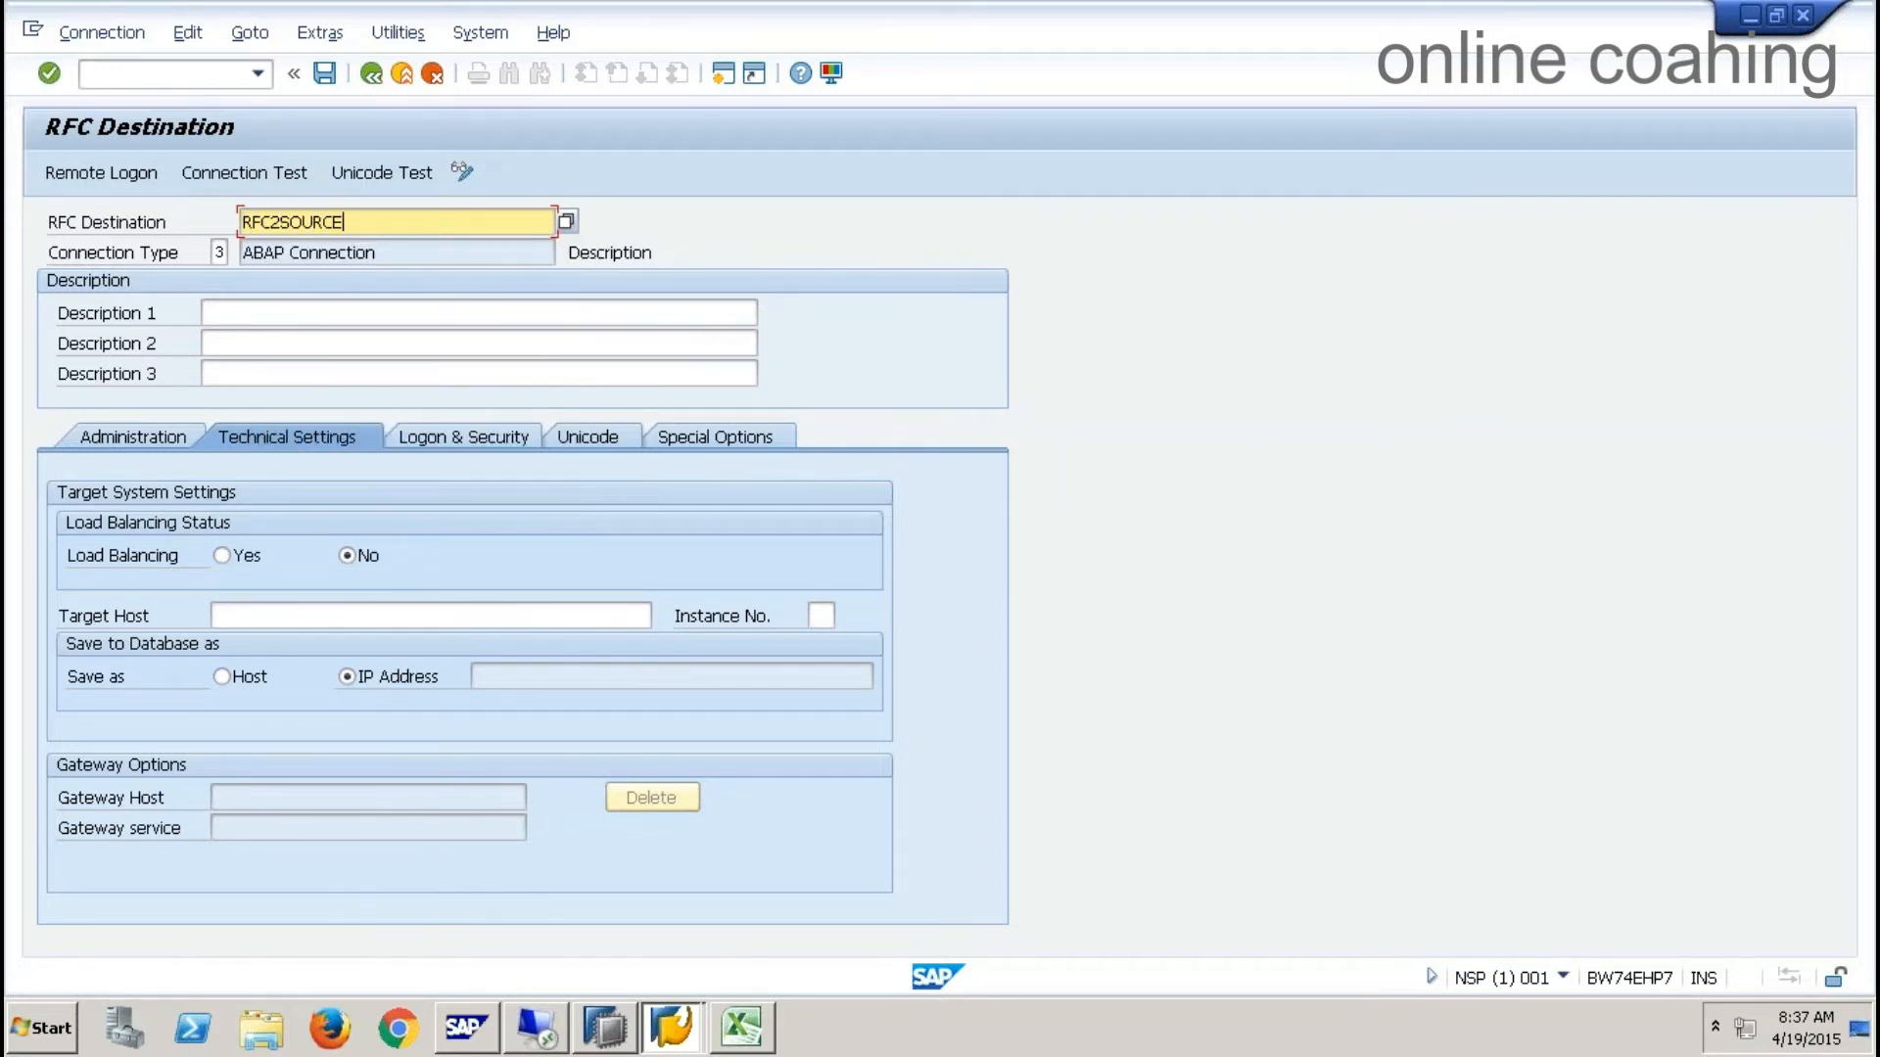
left_click_drag(362, 223, 125, 213)
key("ctrl+c")
left_click(318, 316)
key("ctrl+v")
left_click(316, 342)
key("ctrl+v")
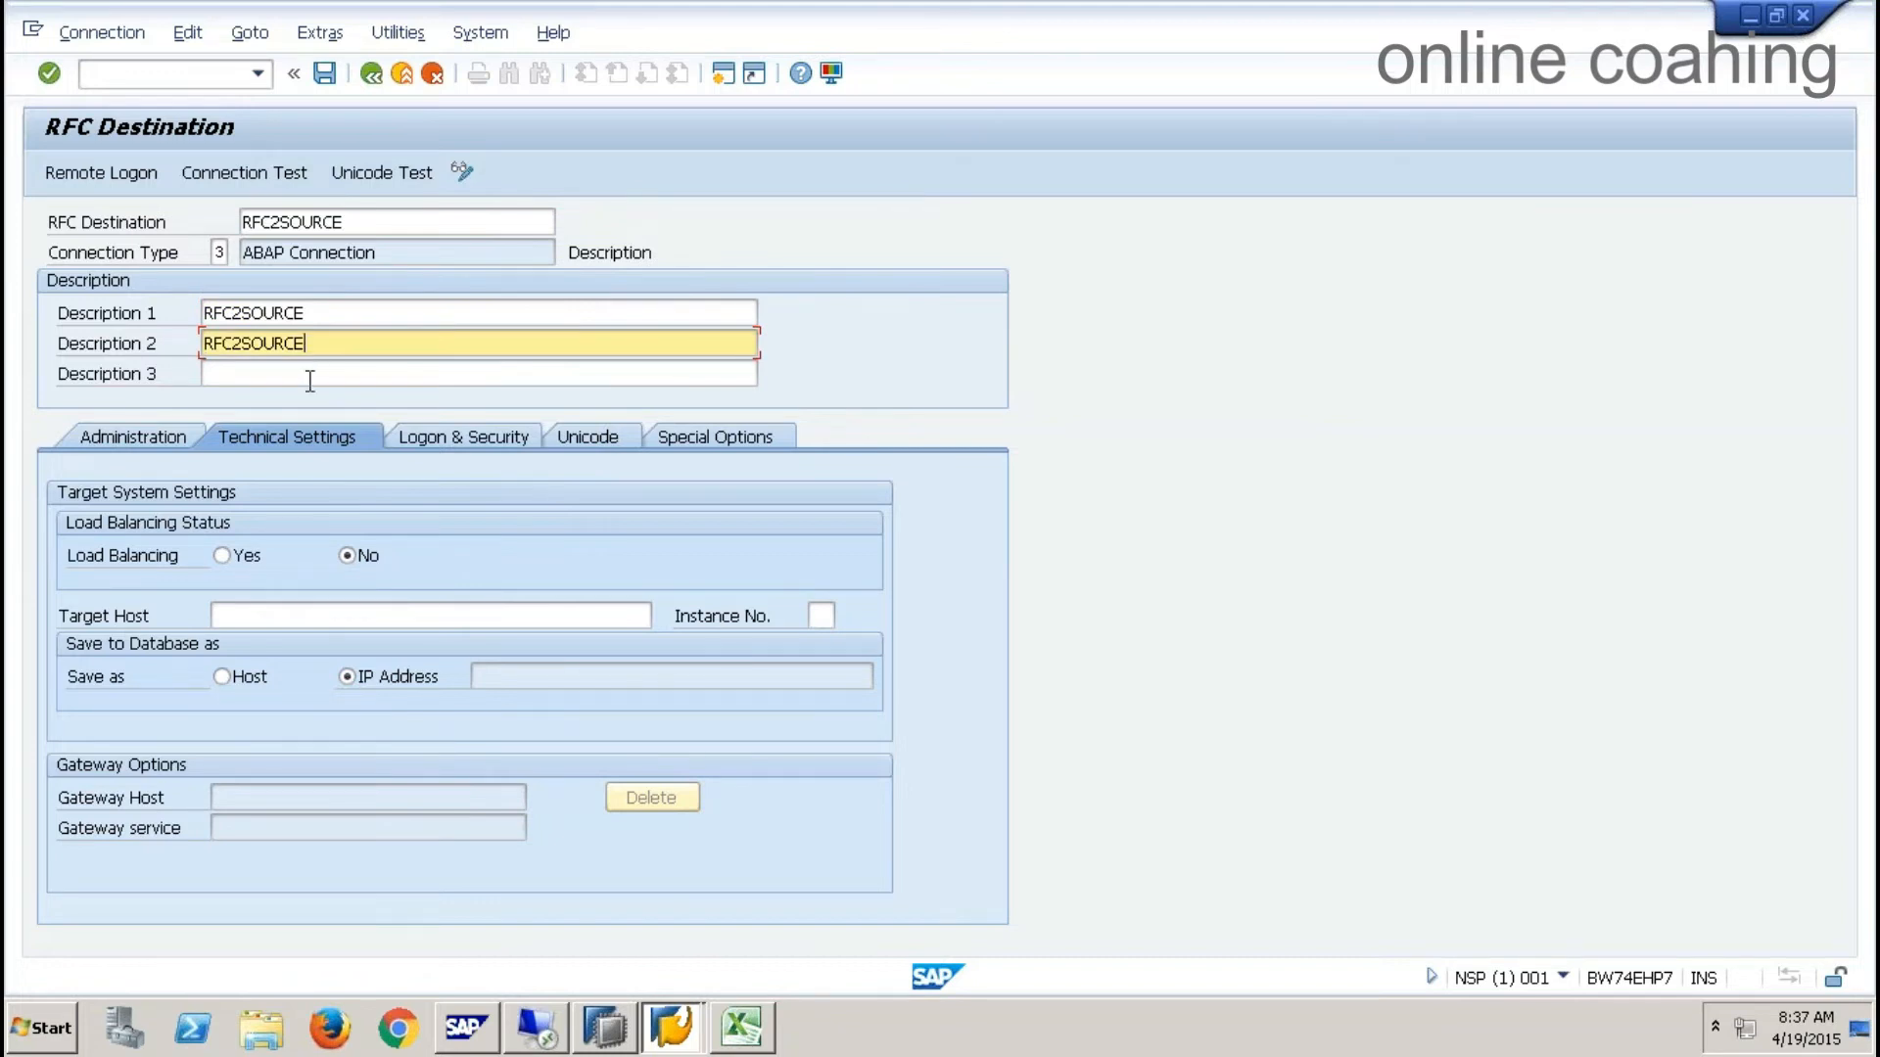
left_click(309, 379)
key("ctrl+v")
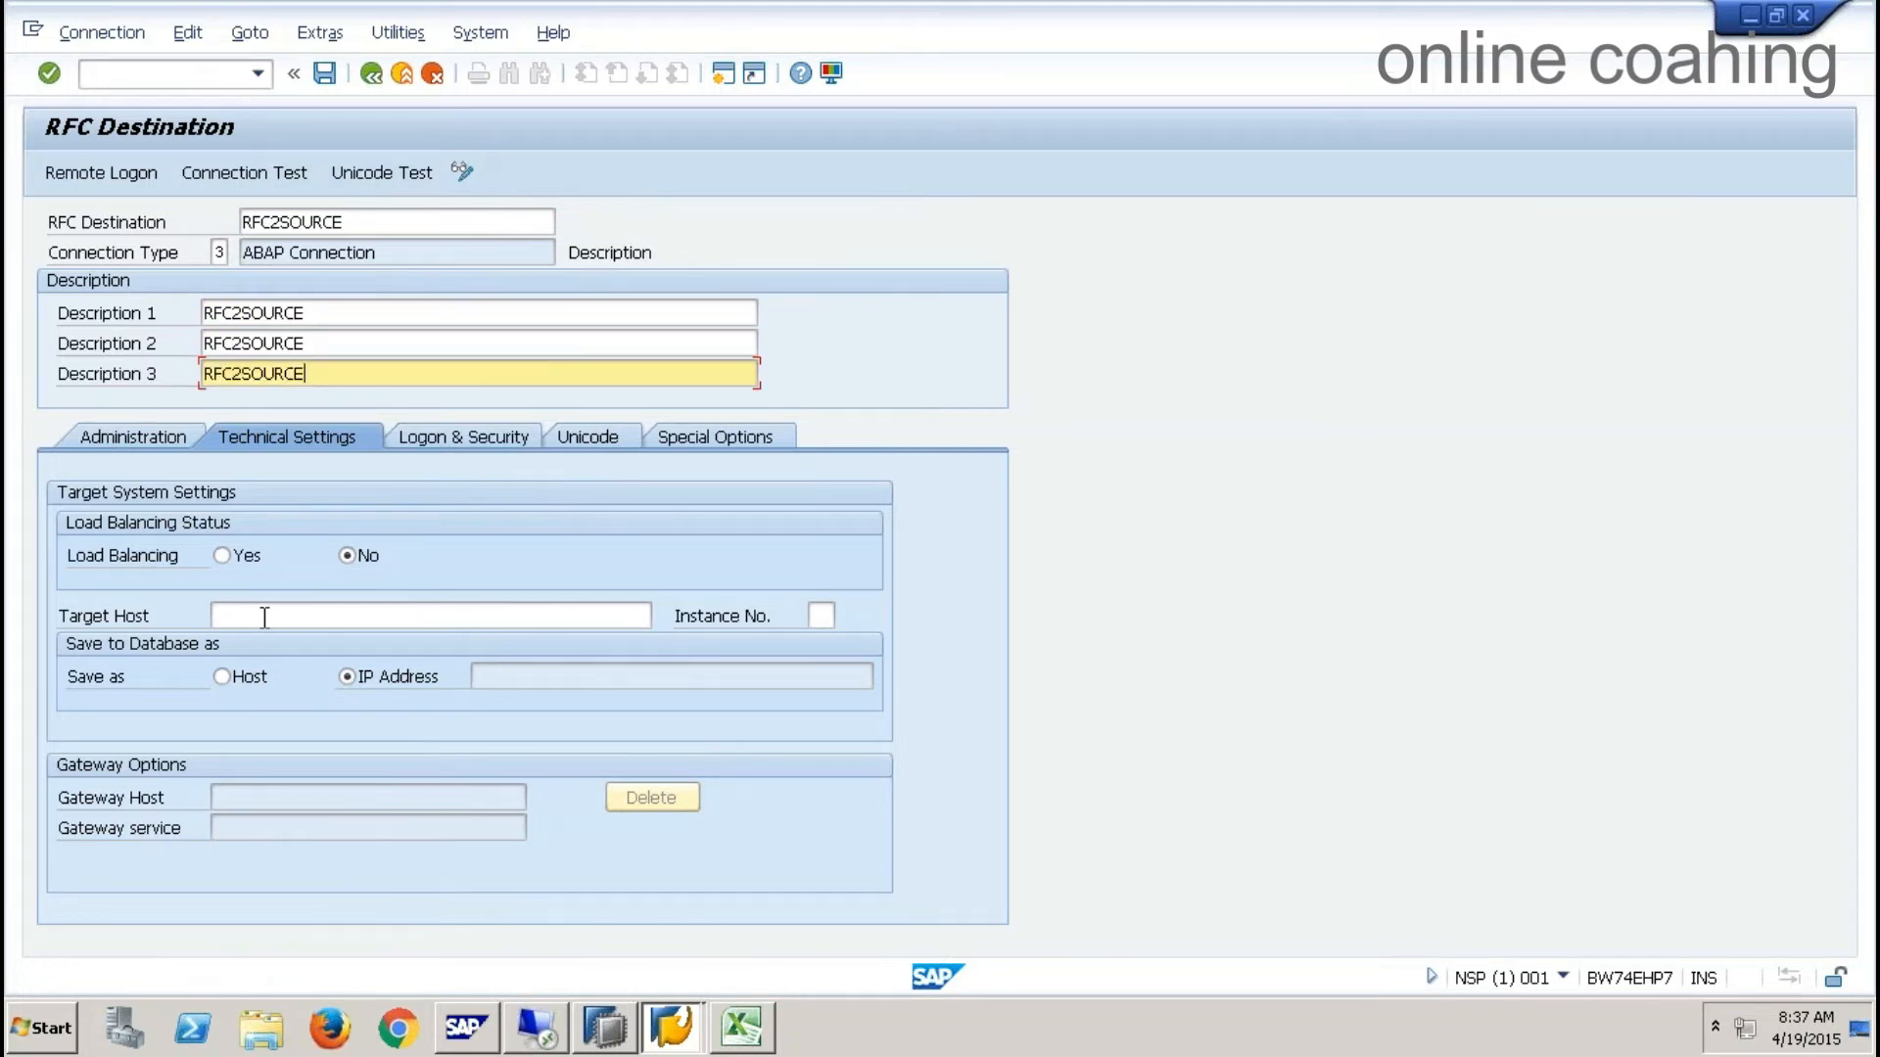
- Copy the application server address 192.168.1.65 from the NSP / SLT logon entry's properties into the RFC destination's target host
left_click(264, 616)
left_click(671, 1026)
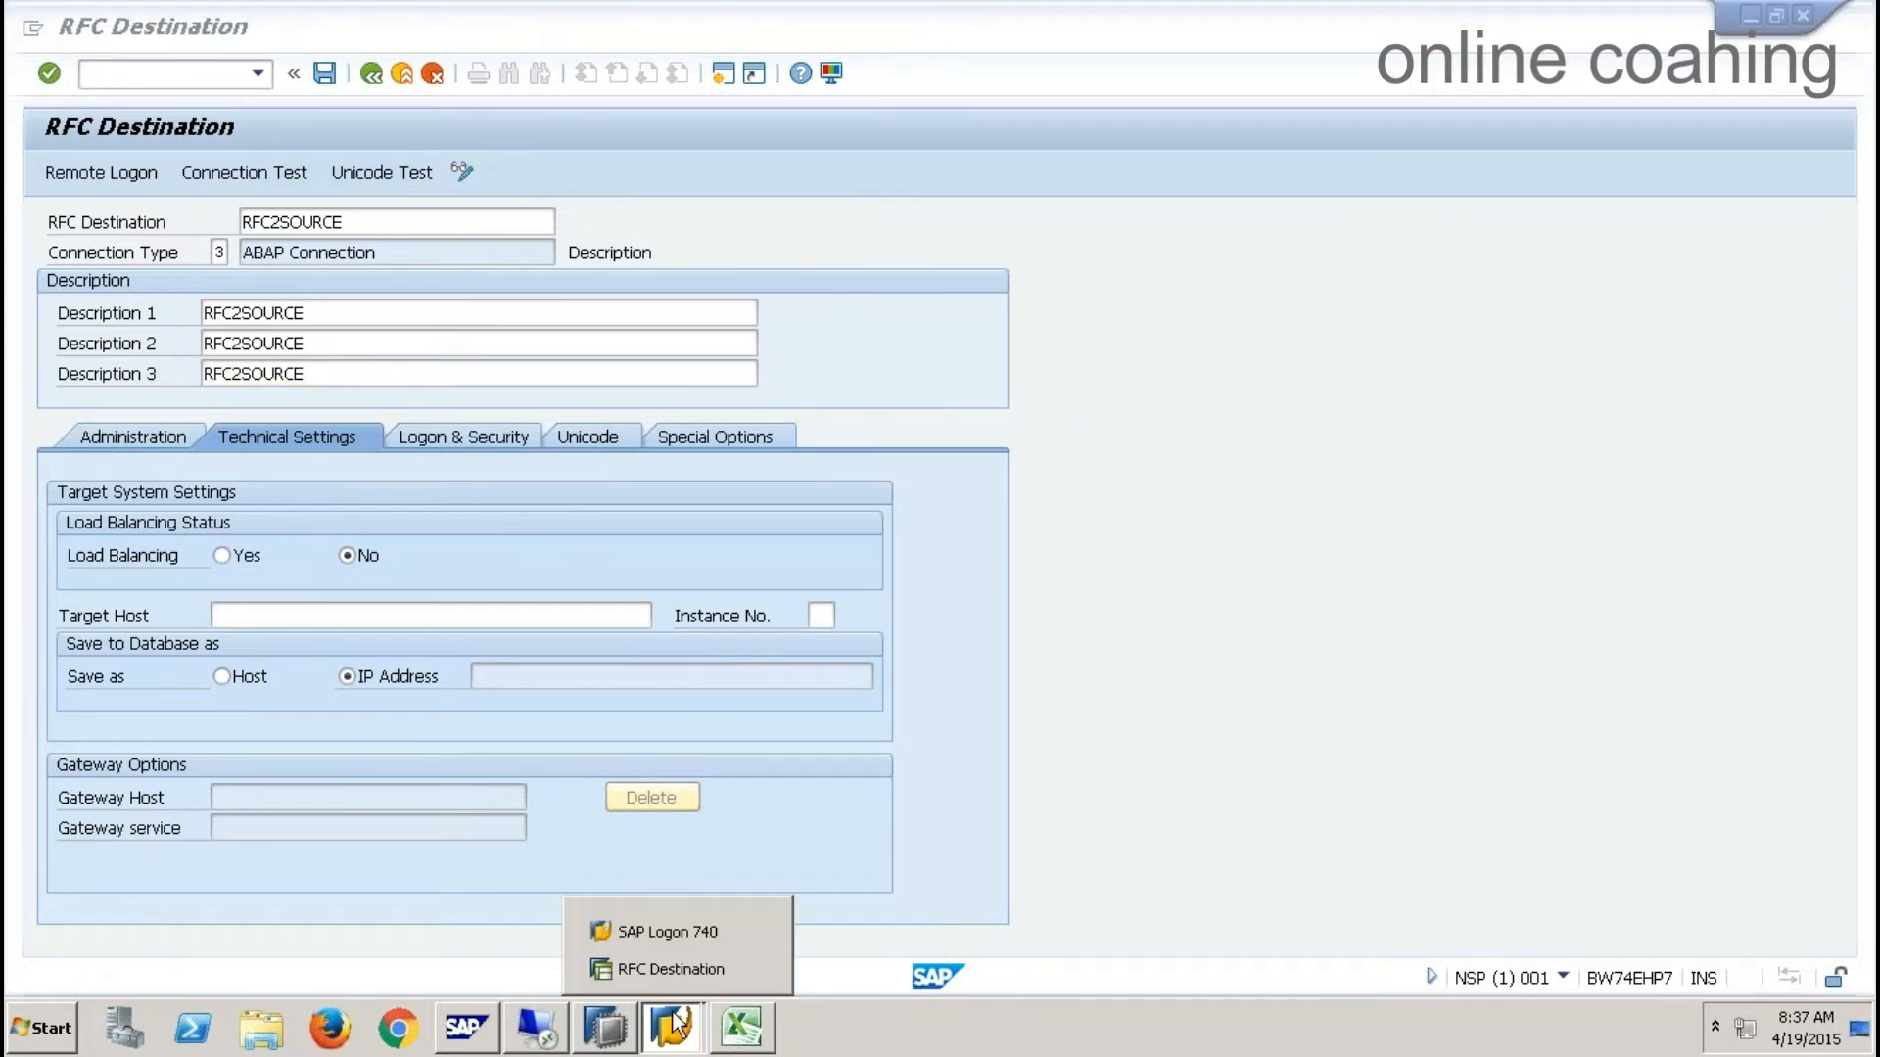
left_click(689, 938)
right_click(732, 443)
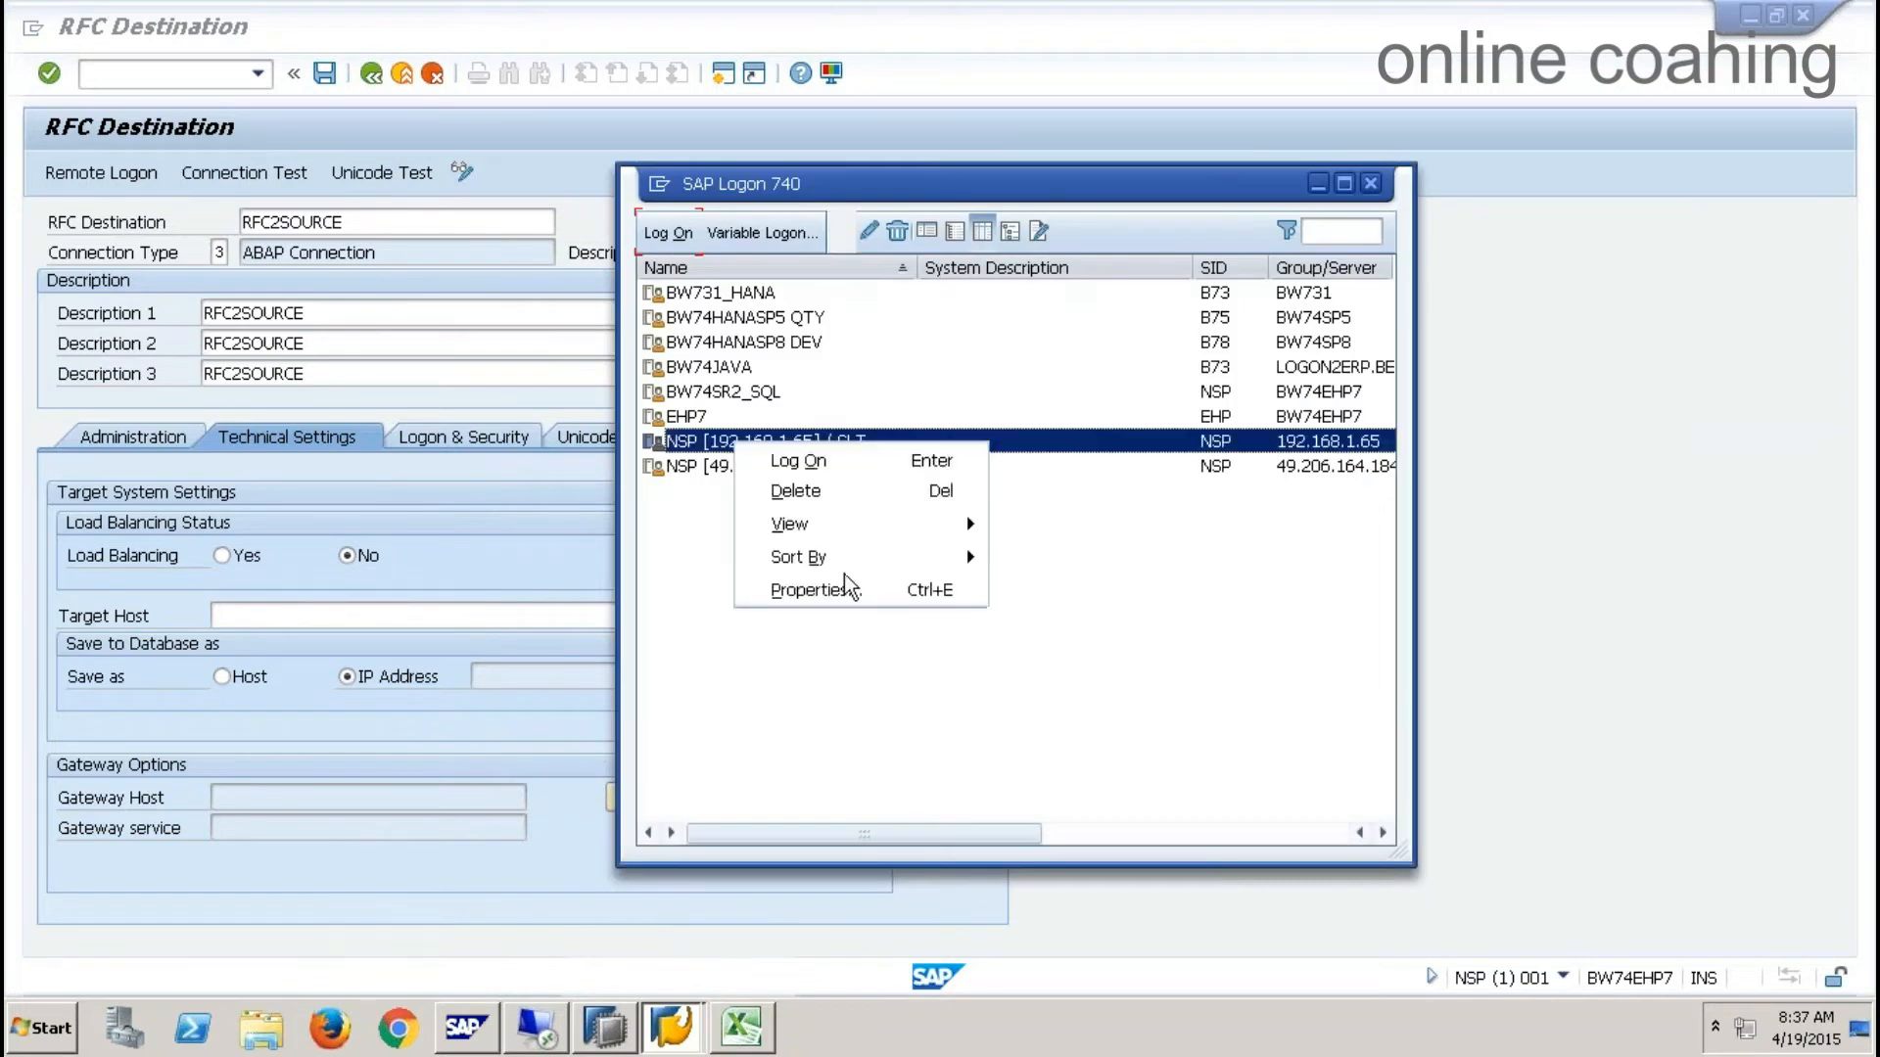
left_click(860, 587)
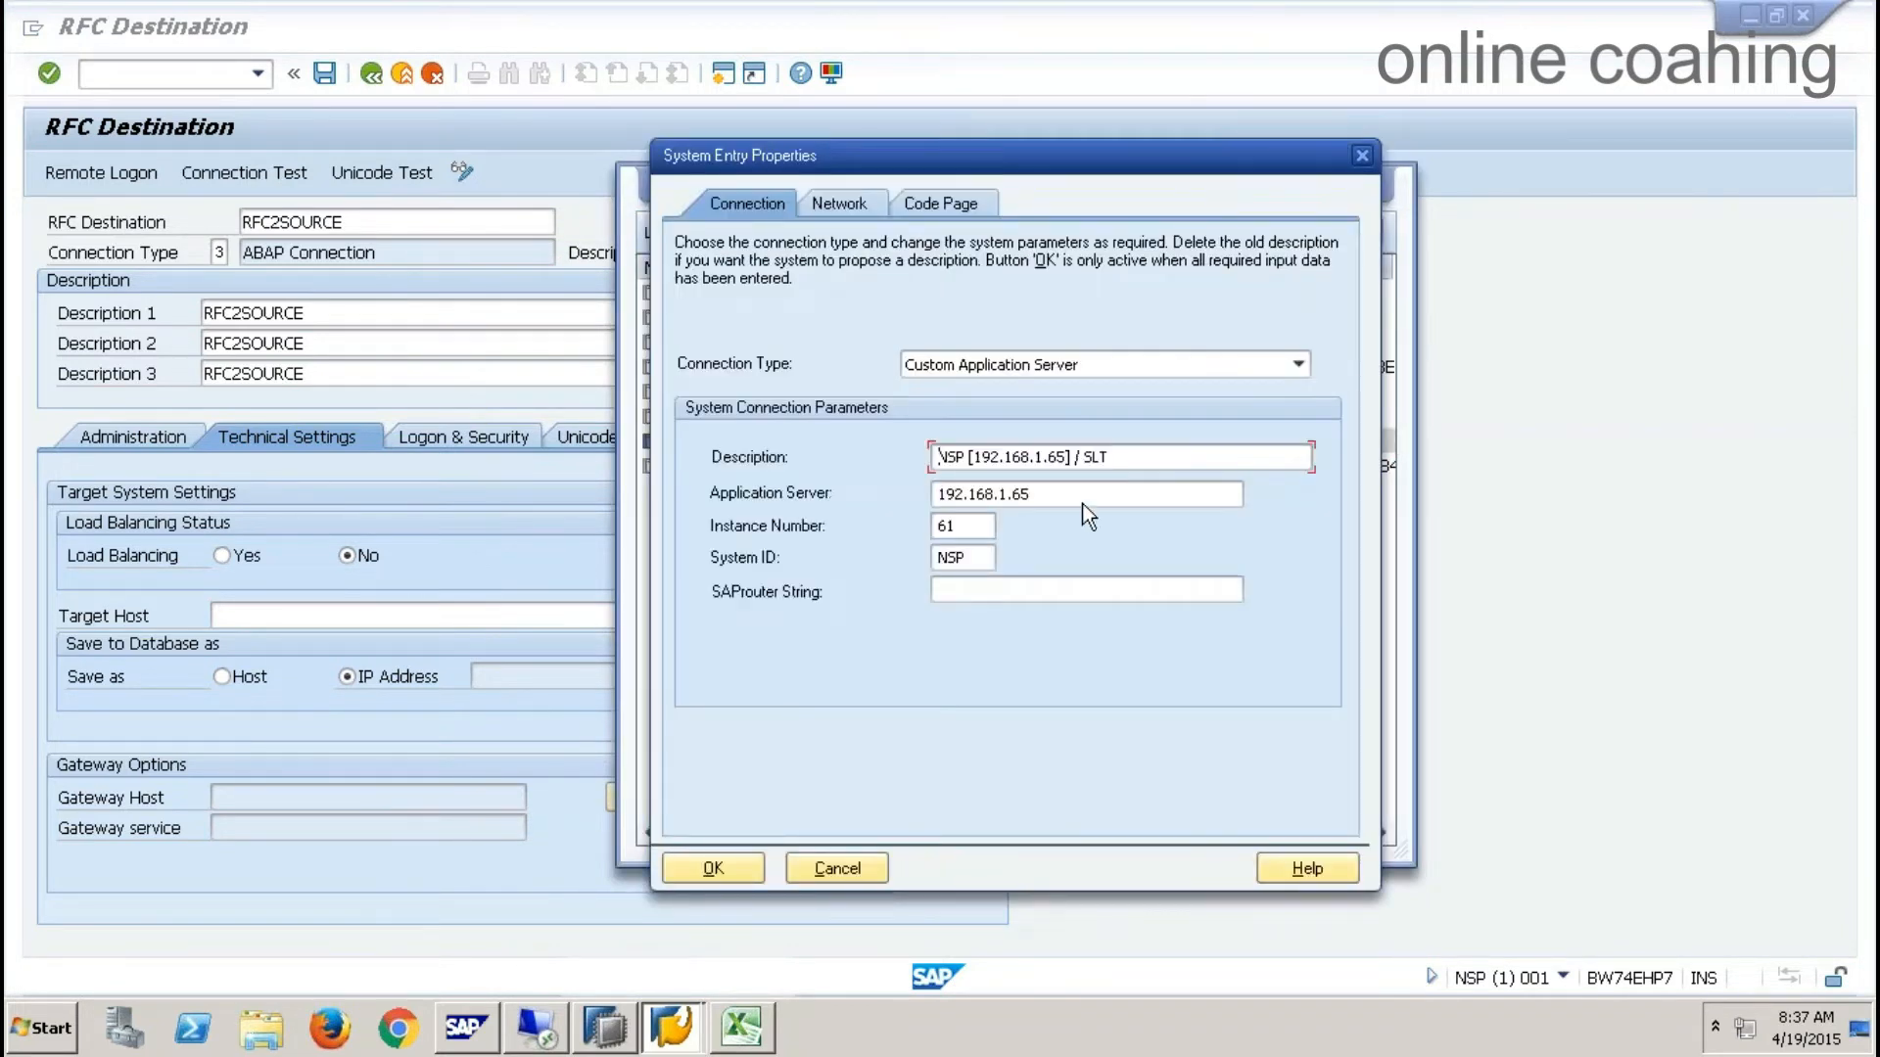
double_click(1081, 494)
key("ctrl+c")
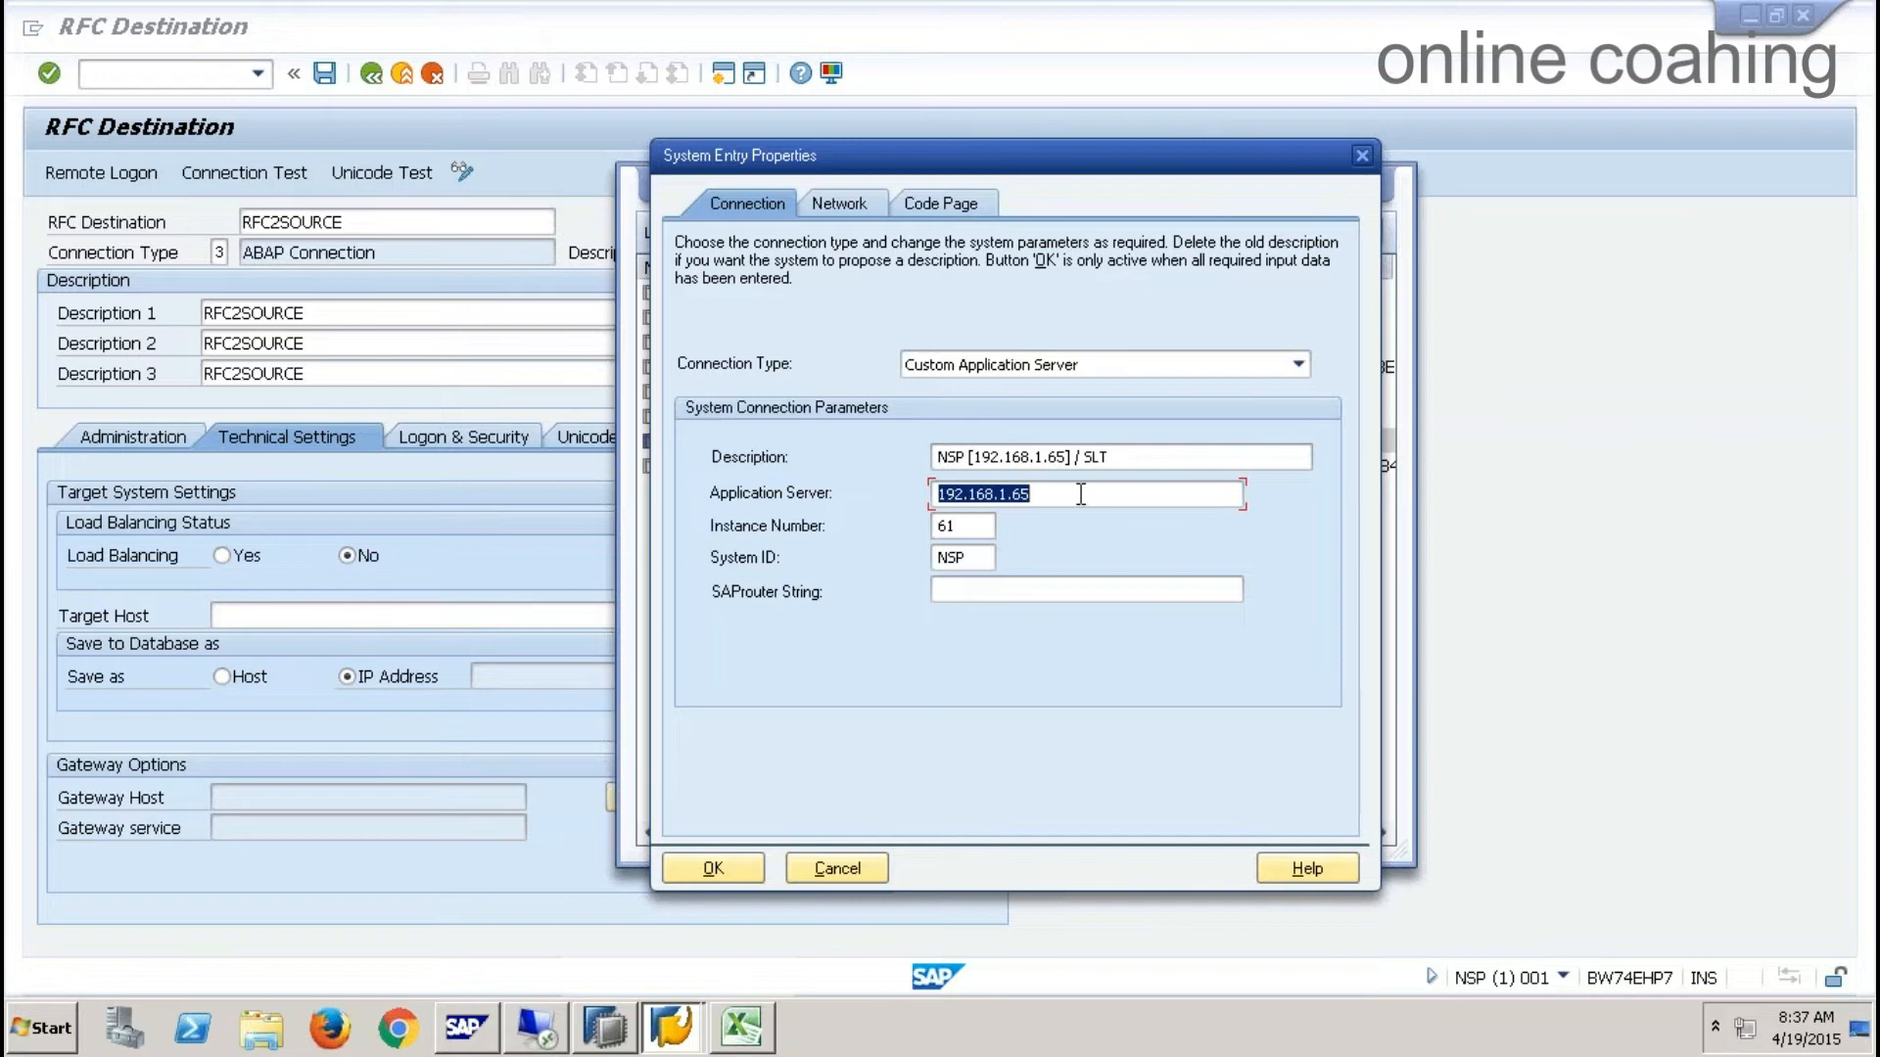
left_click(454, 624)
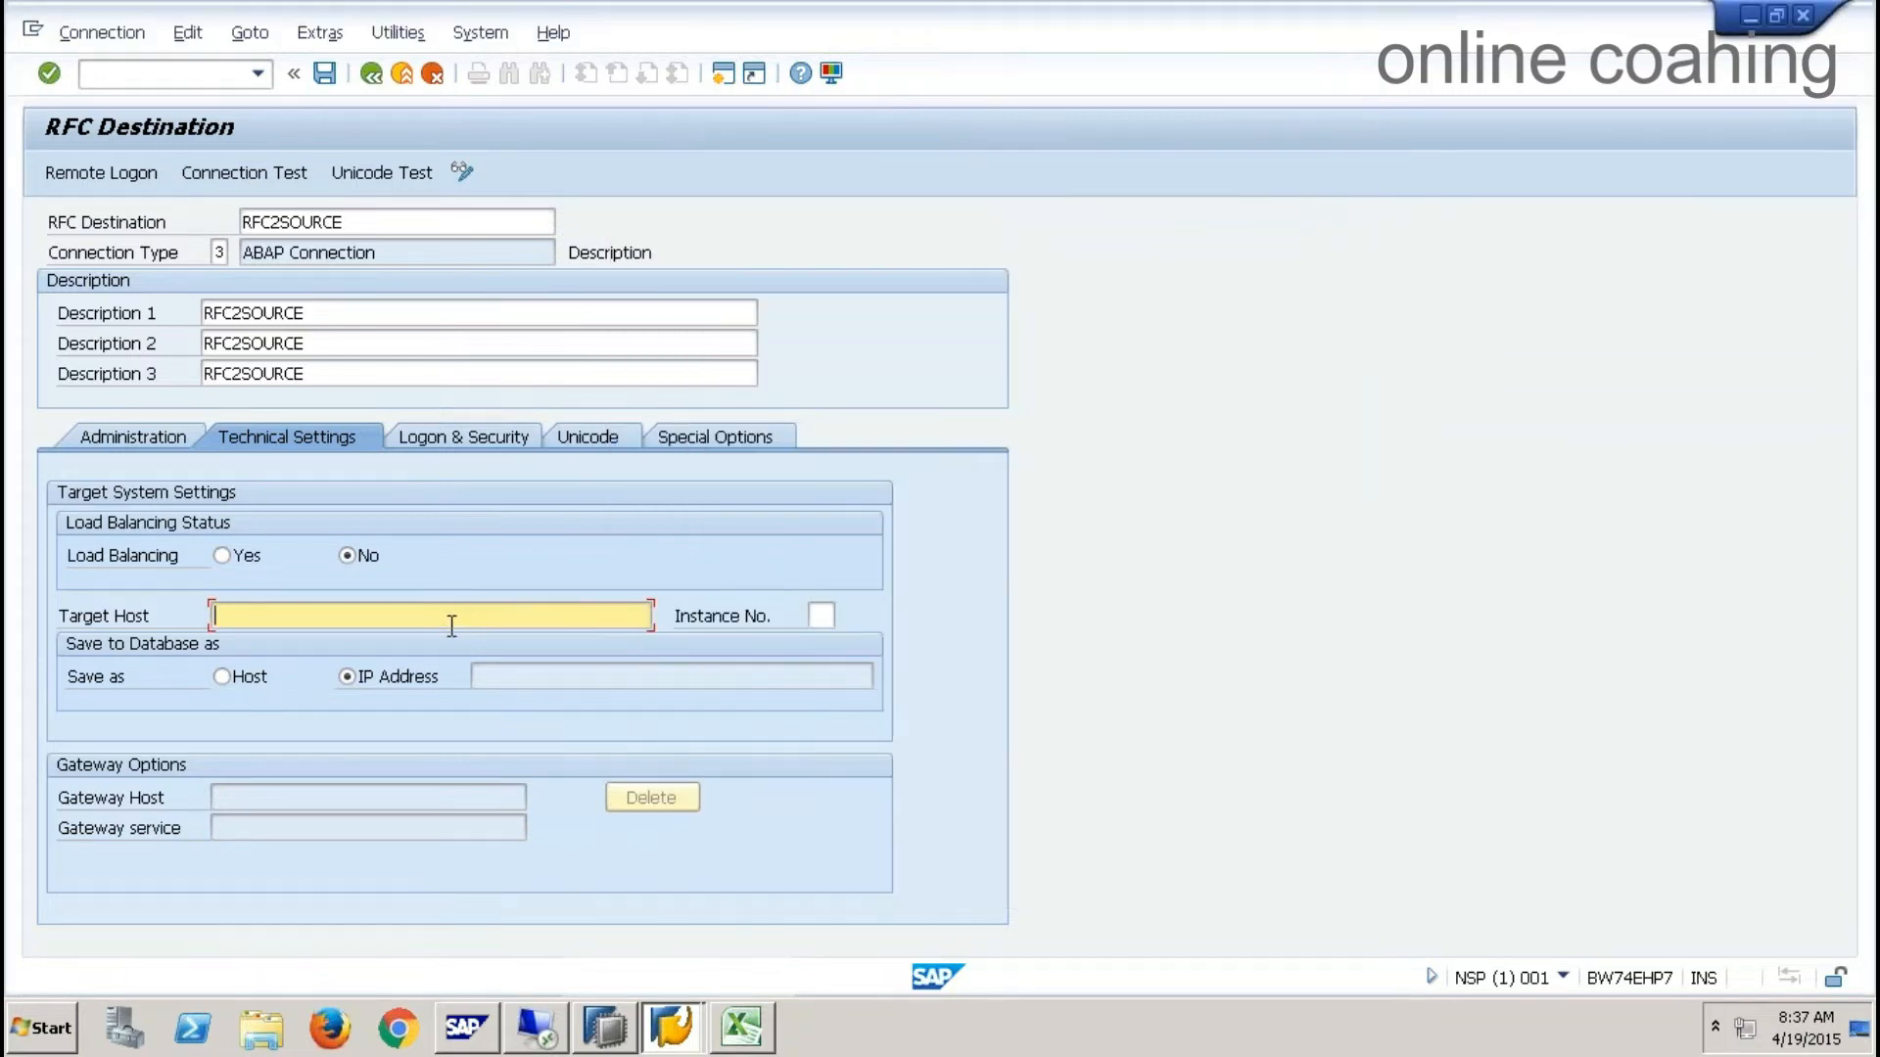
key("ctrl+v")
- Check the logon entry's instance number, set the destination's instance number to 61 and confirm the technical settings
key("alt+Tab")
key("alt+Tab")
left_click(822, 623)
type("61")
key("Return")
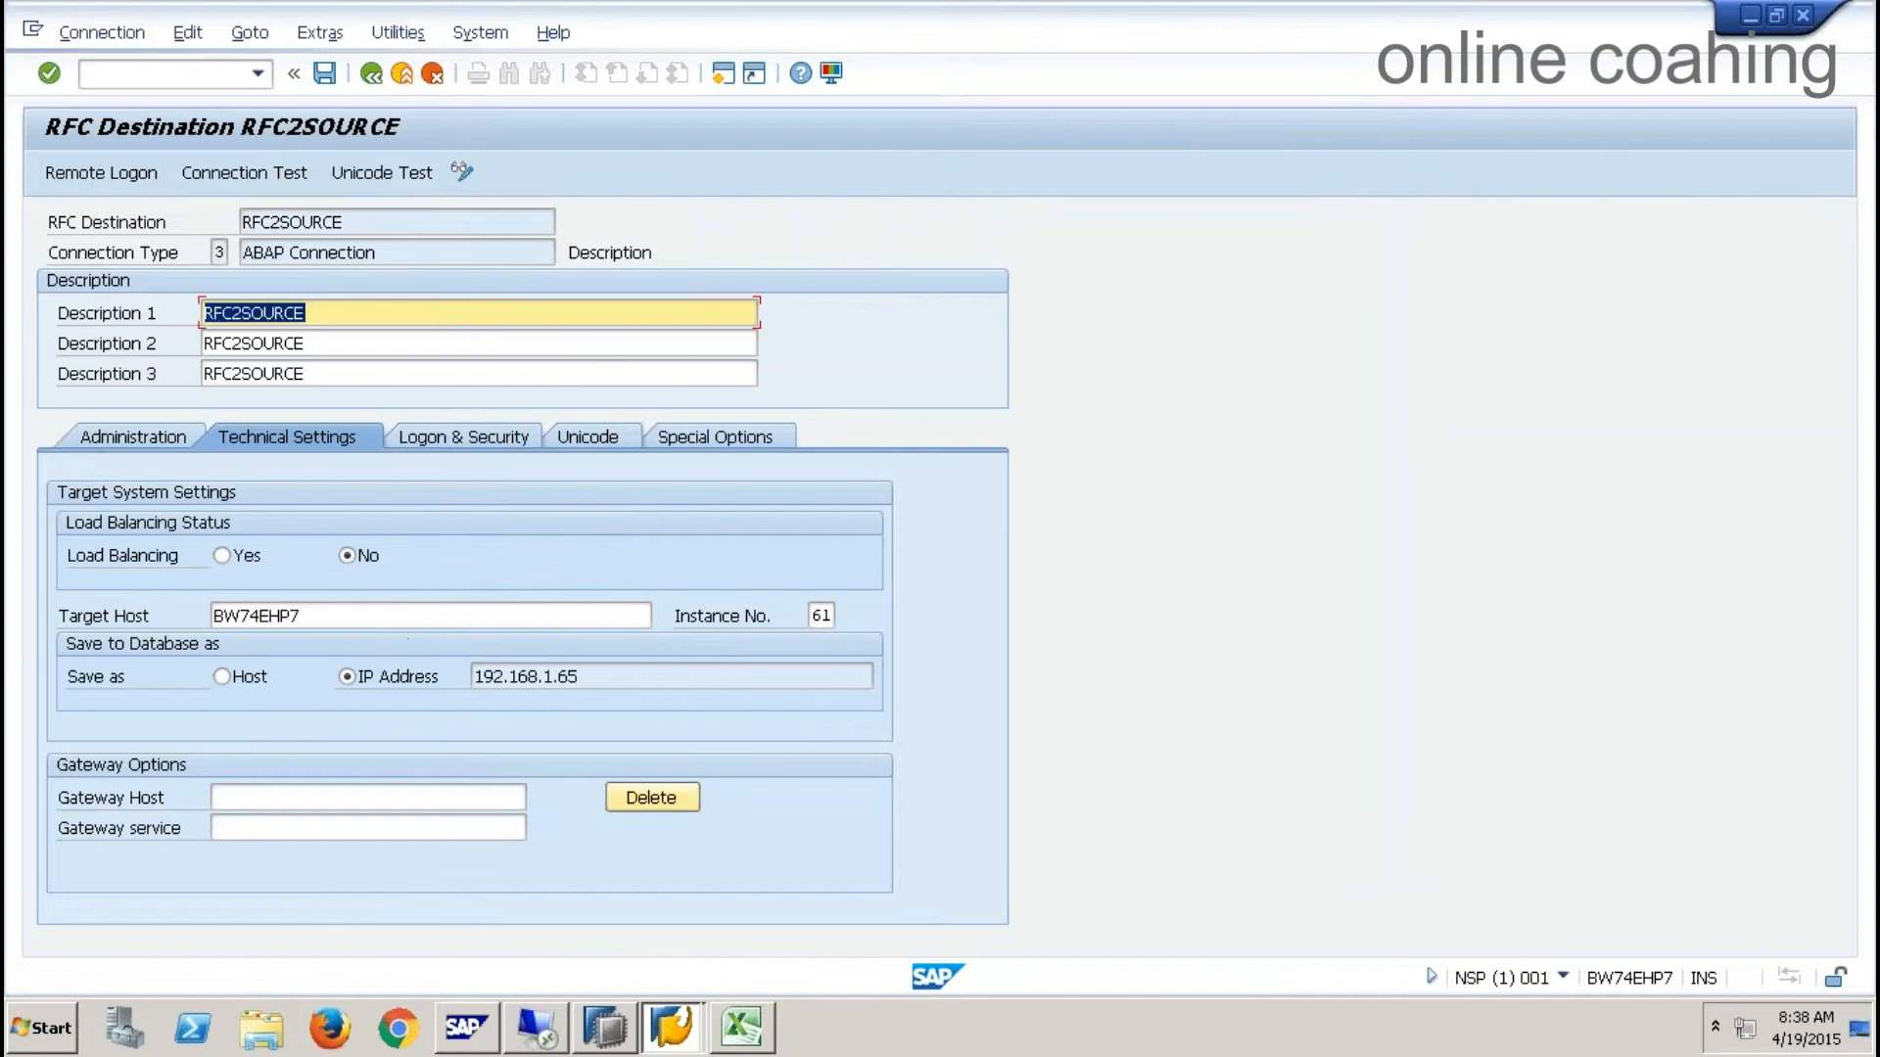
- Set the logon language to EN and the client to 001 in the RFC destination's logon and security settings
left_click(446, 437)
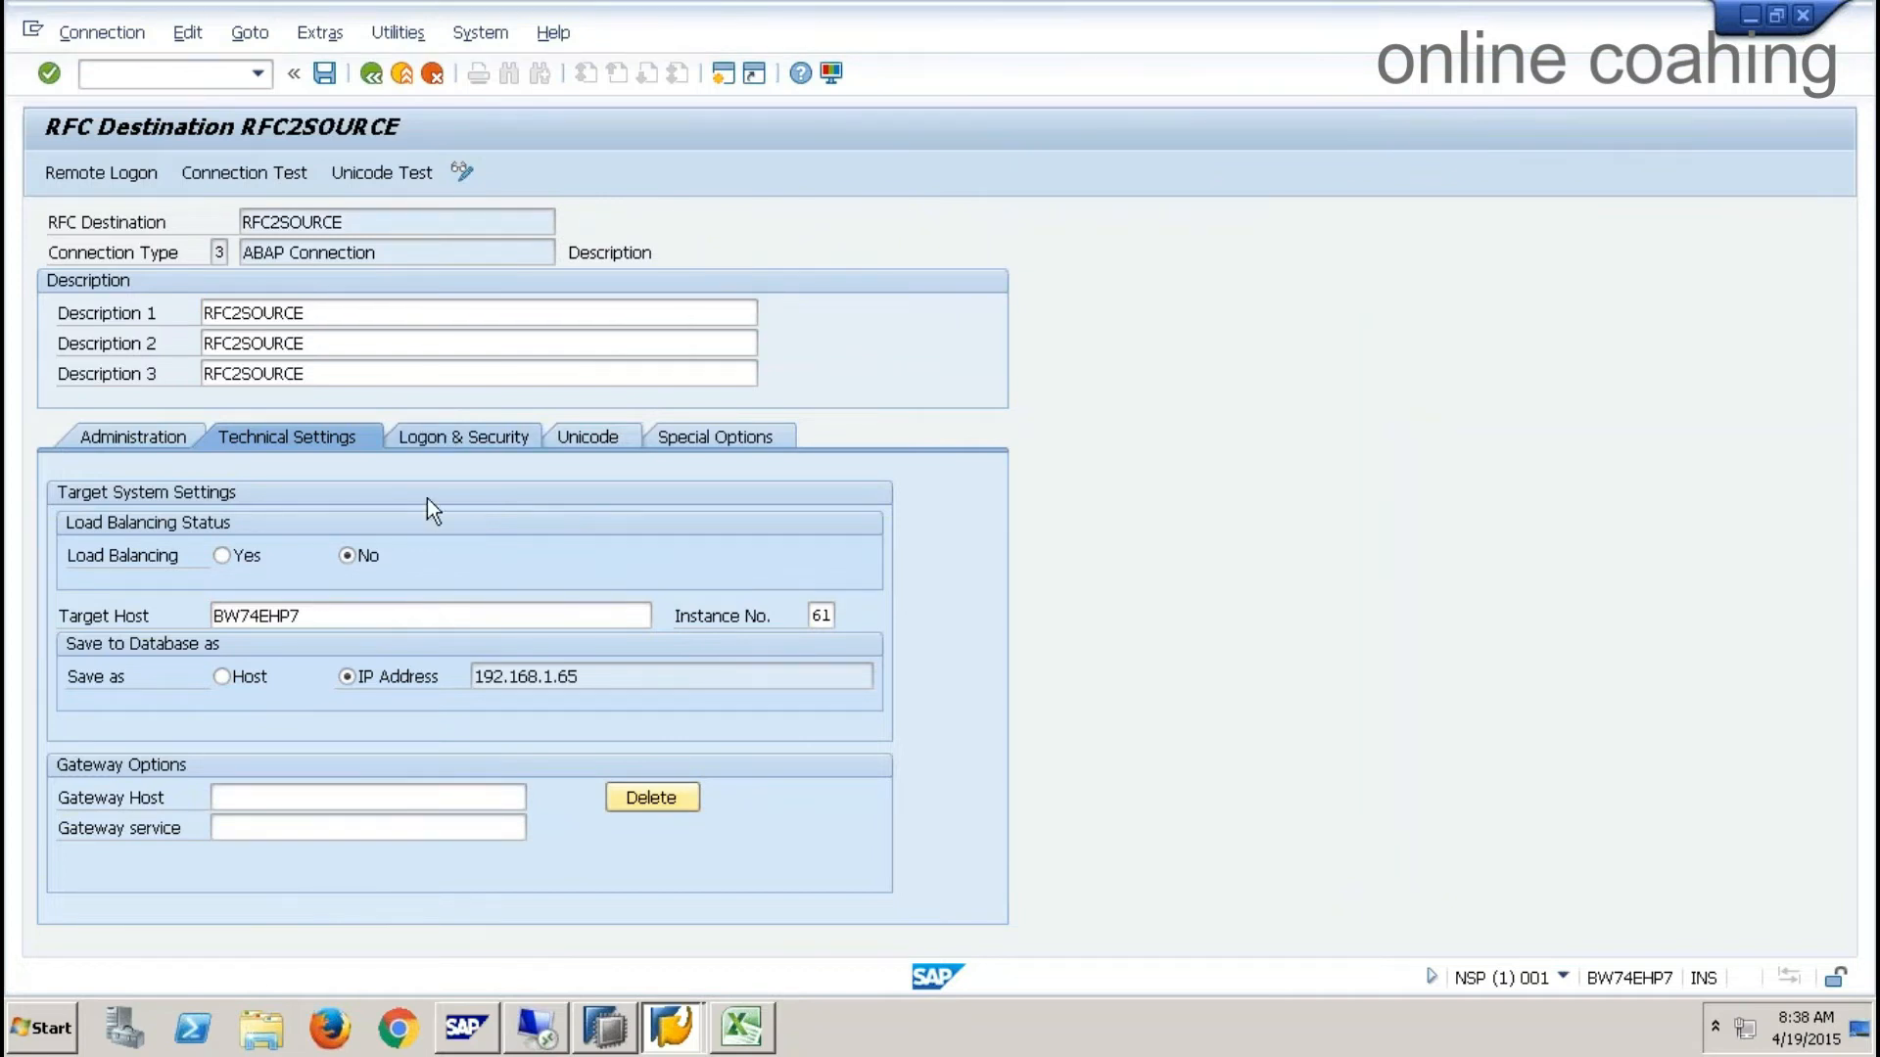
left_click(994, 558)
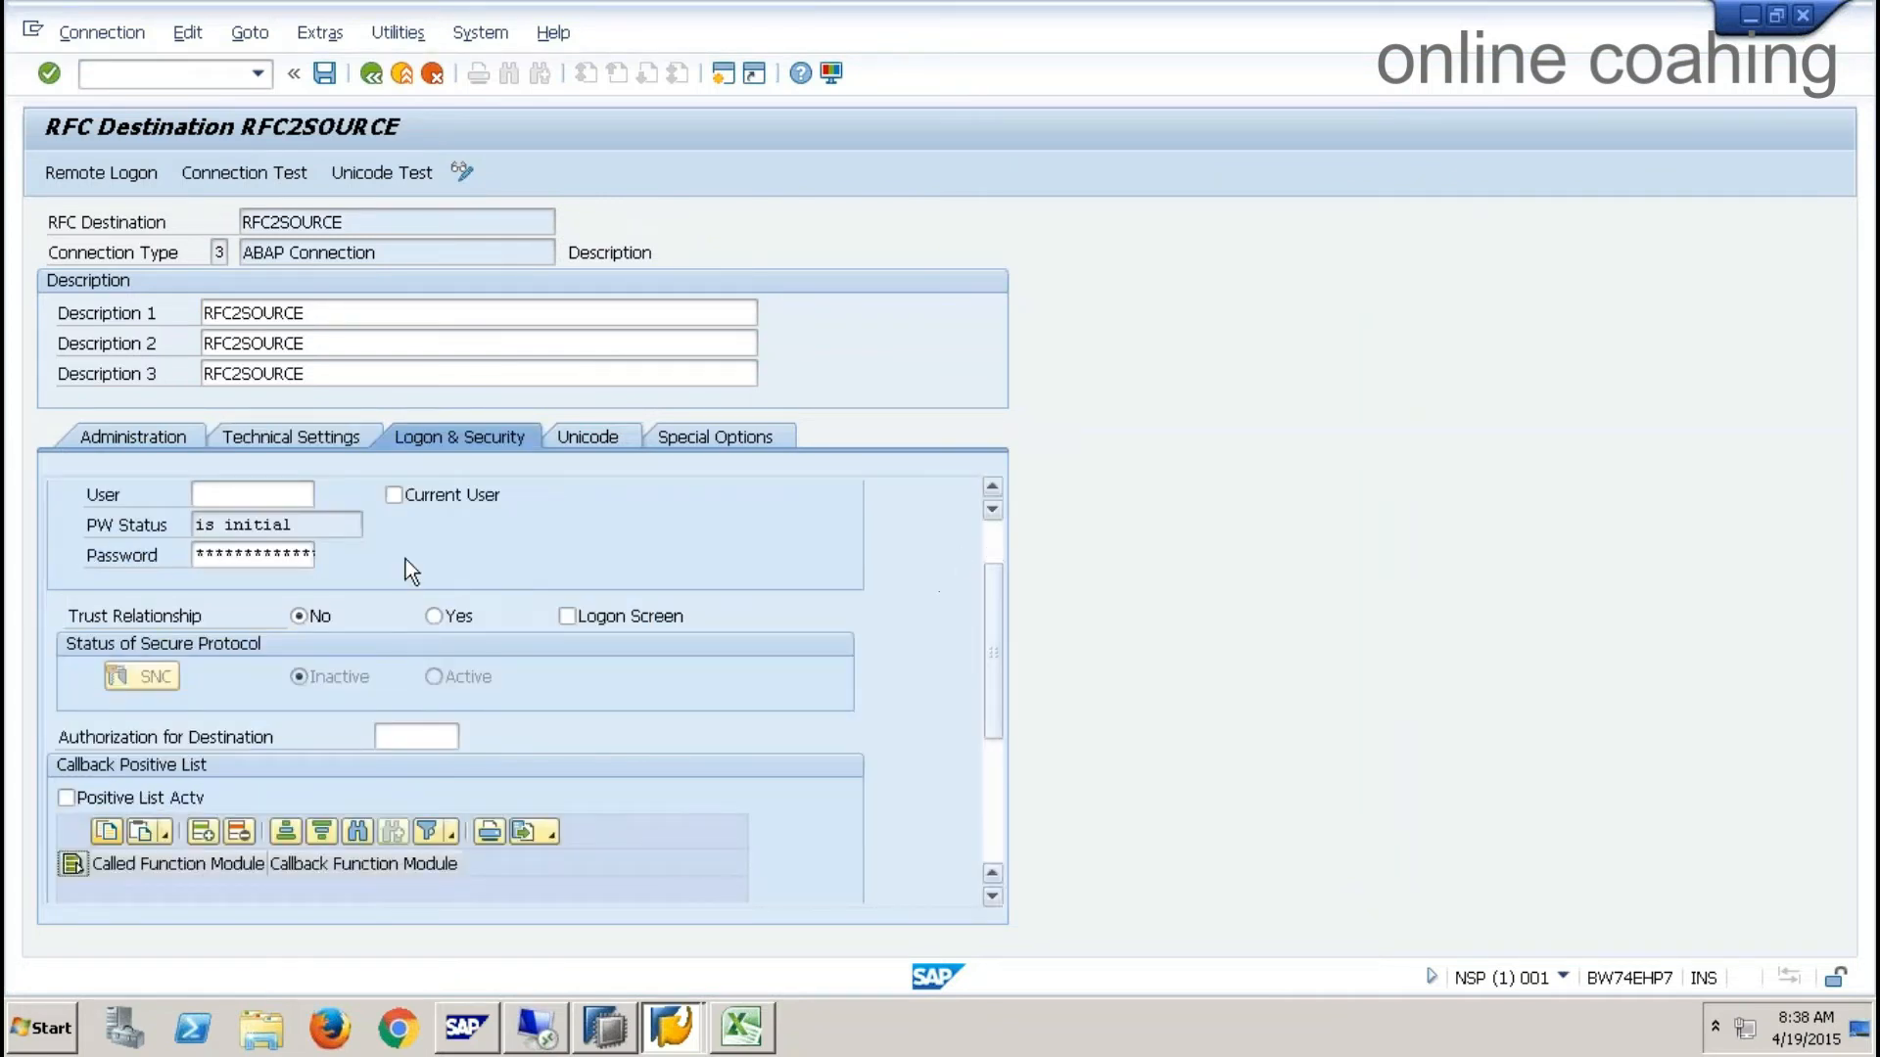
type("EN")
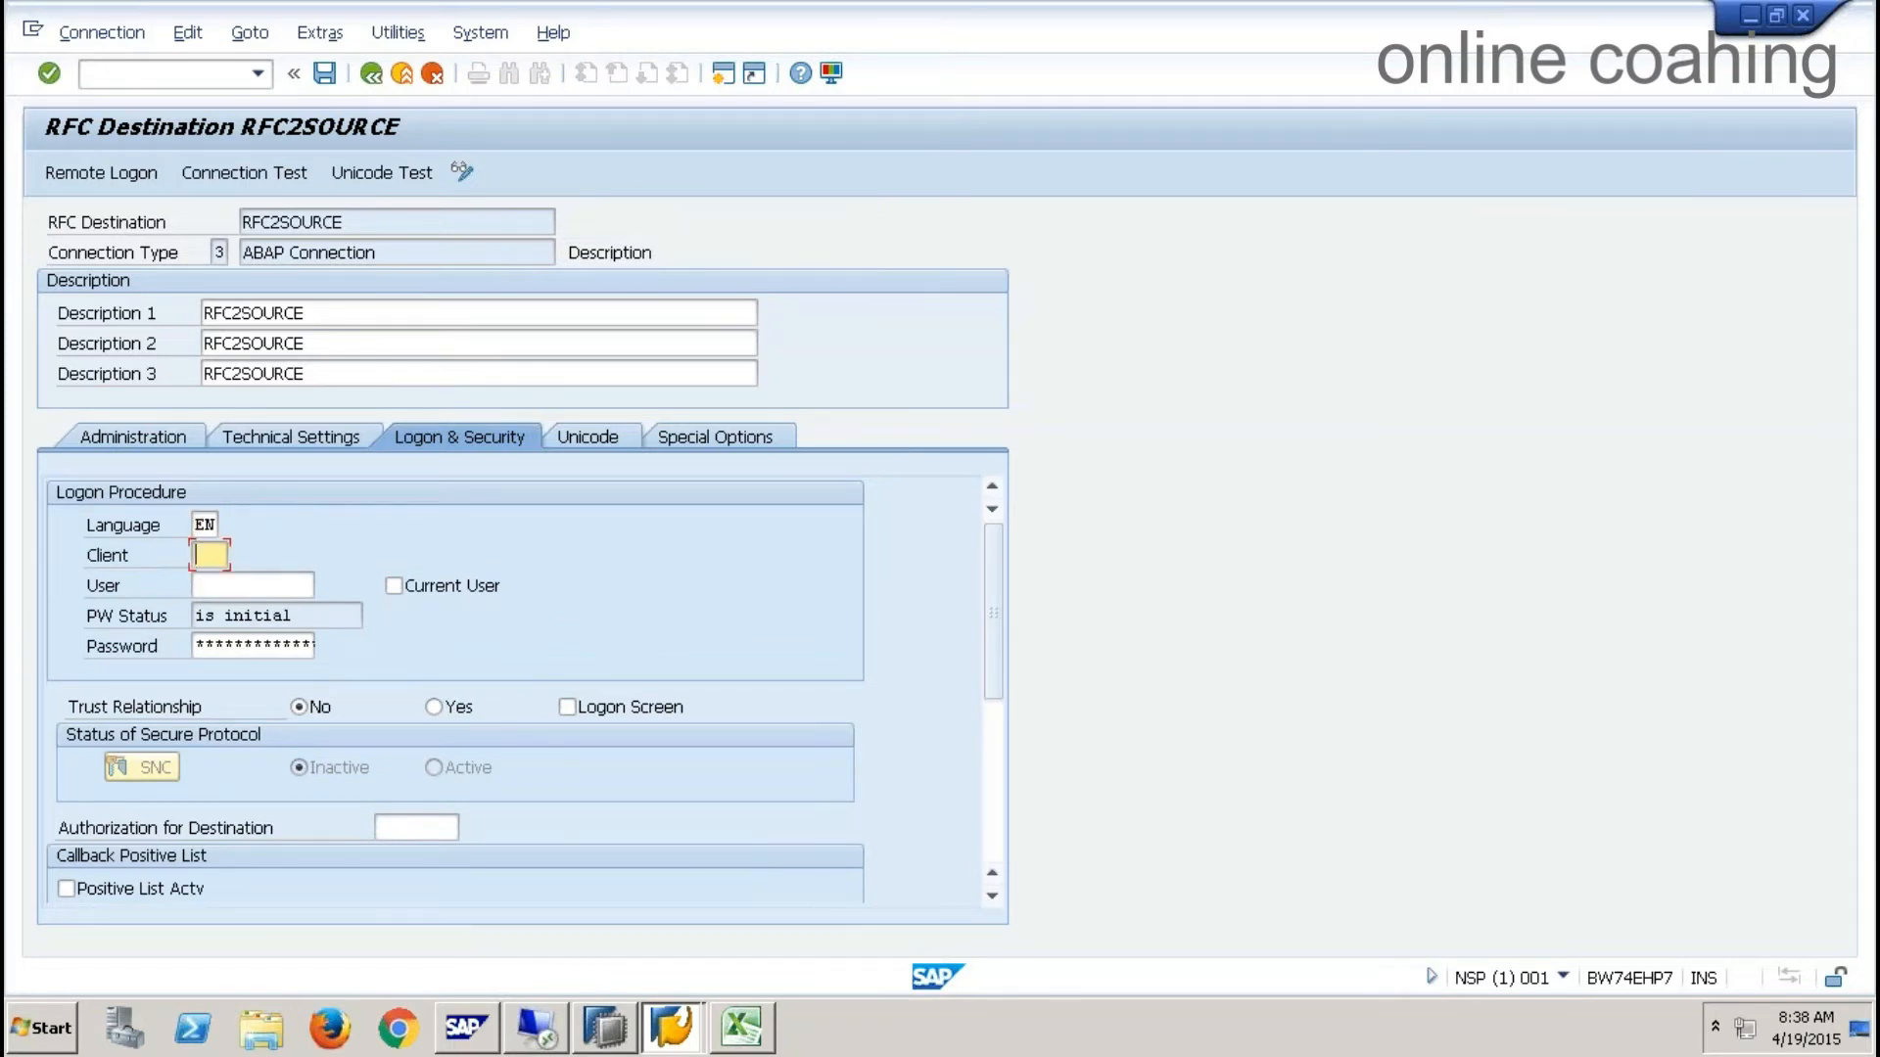
type("001")
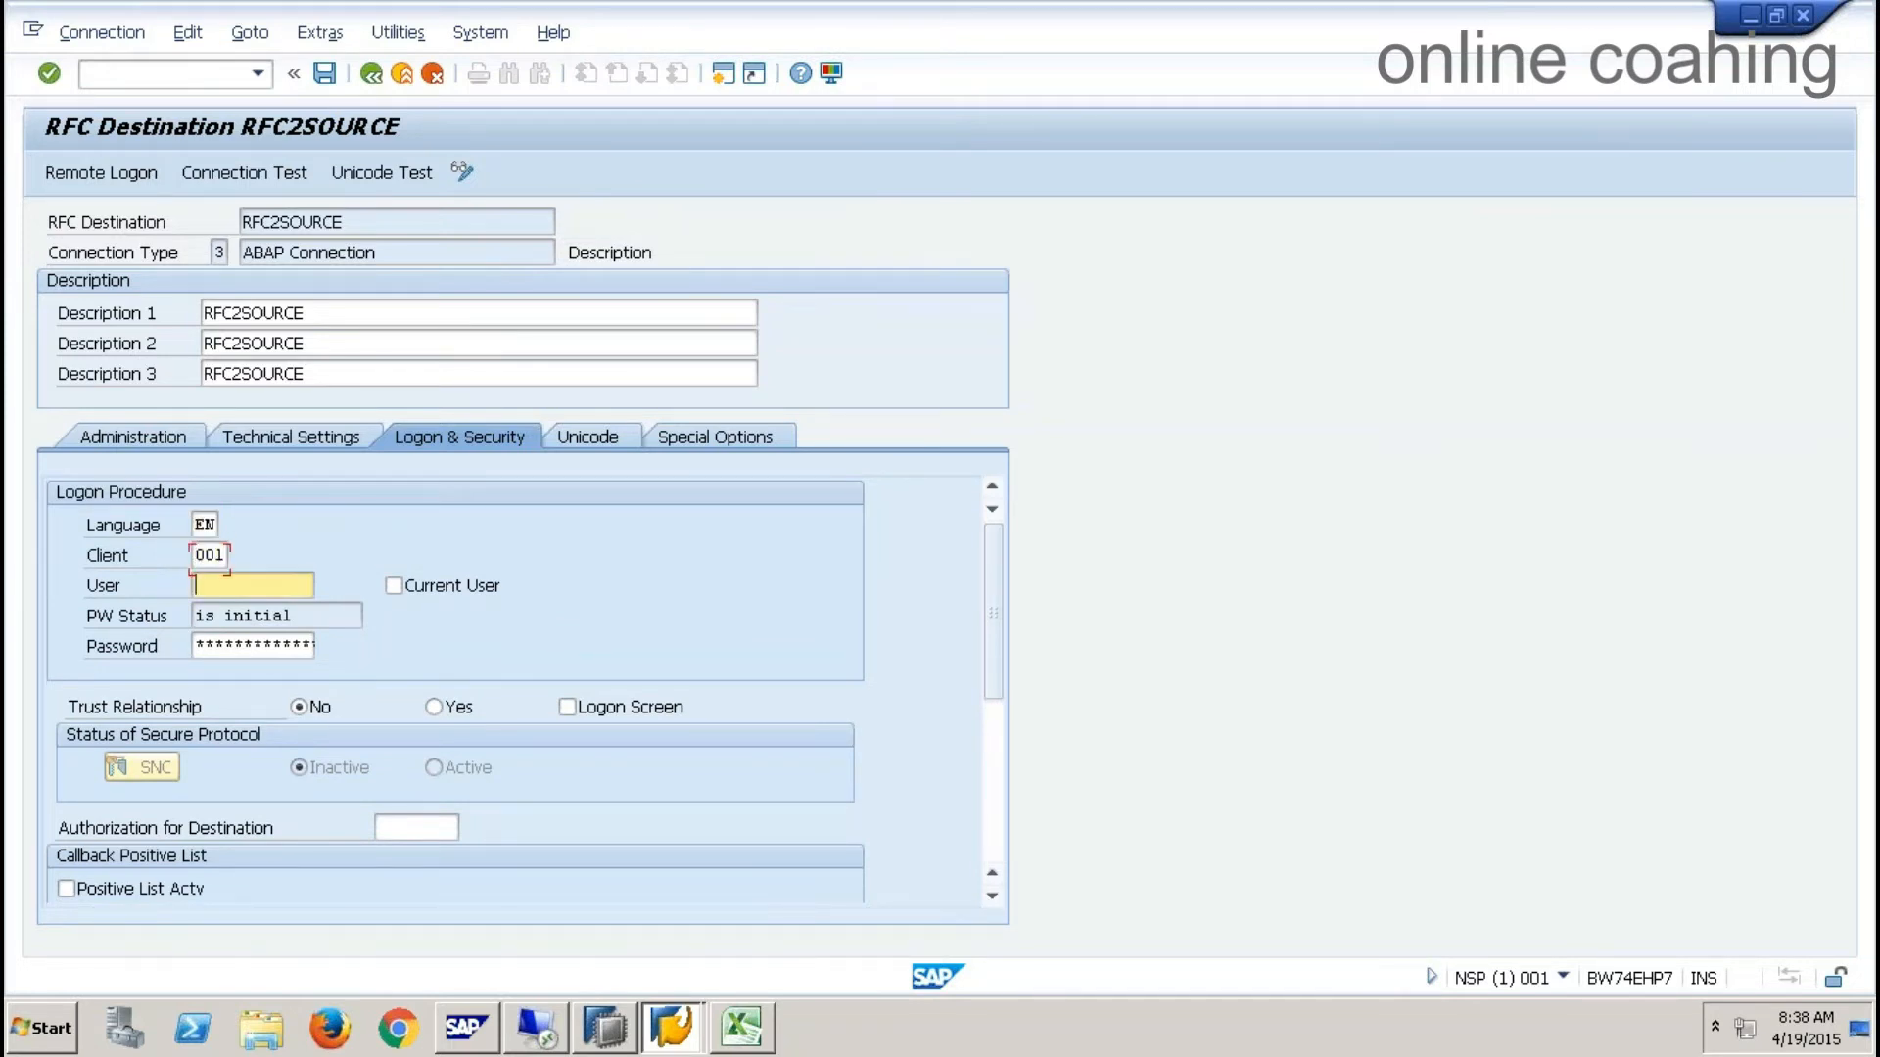
- Enter user qbex and the logon password for the RFC2SOURCE destination, and save the destination
type("qbex")
key("Tab")
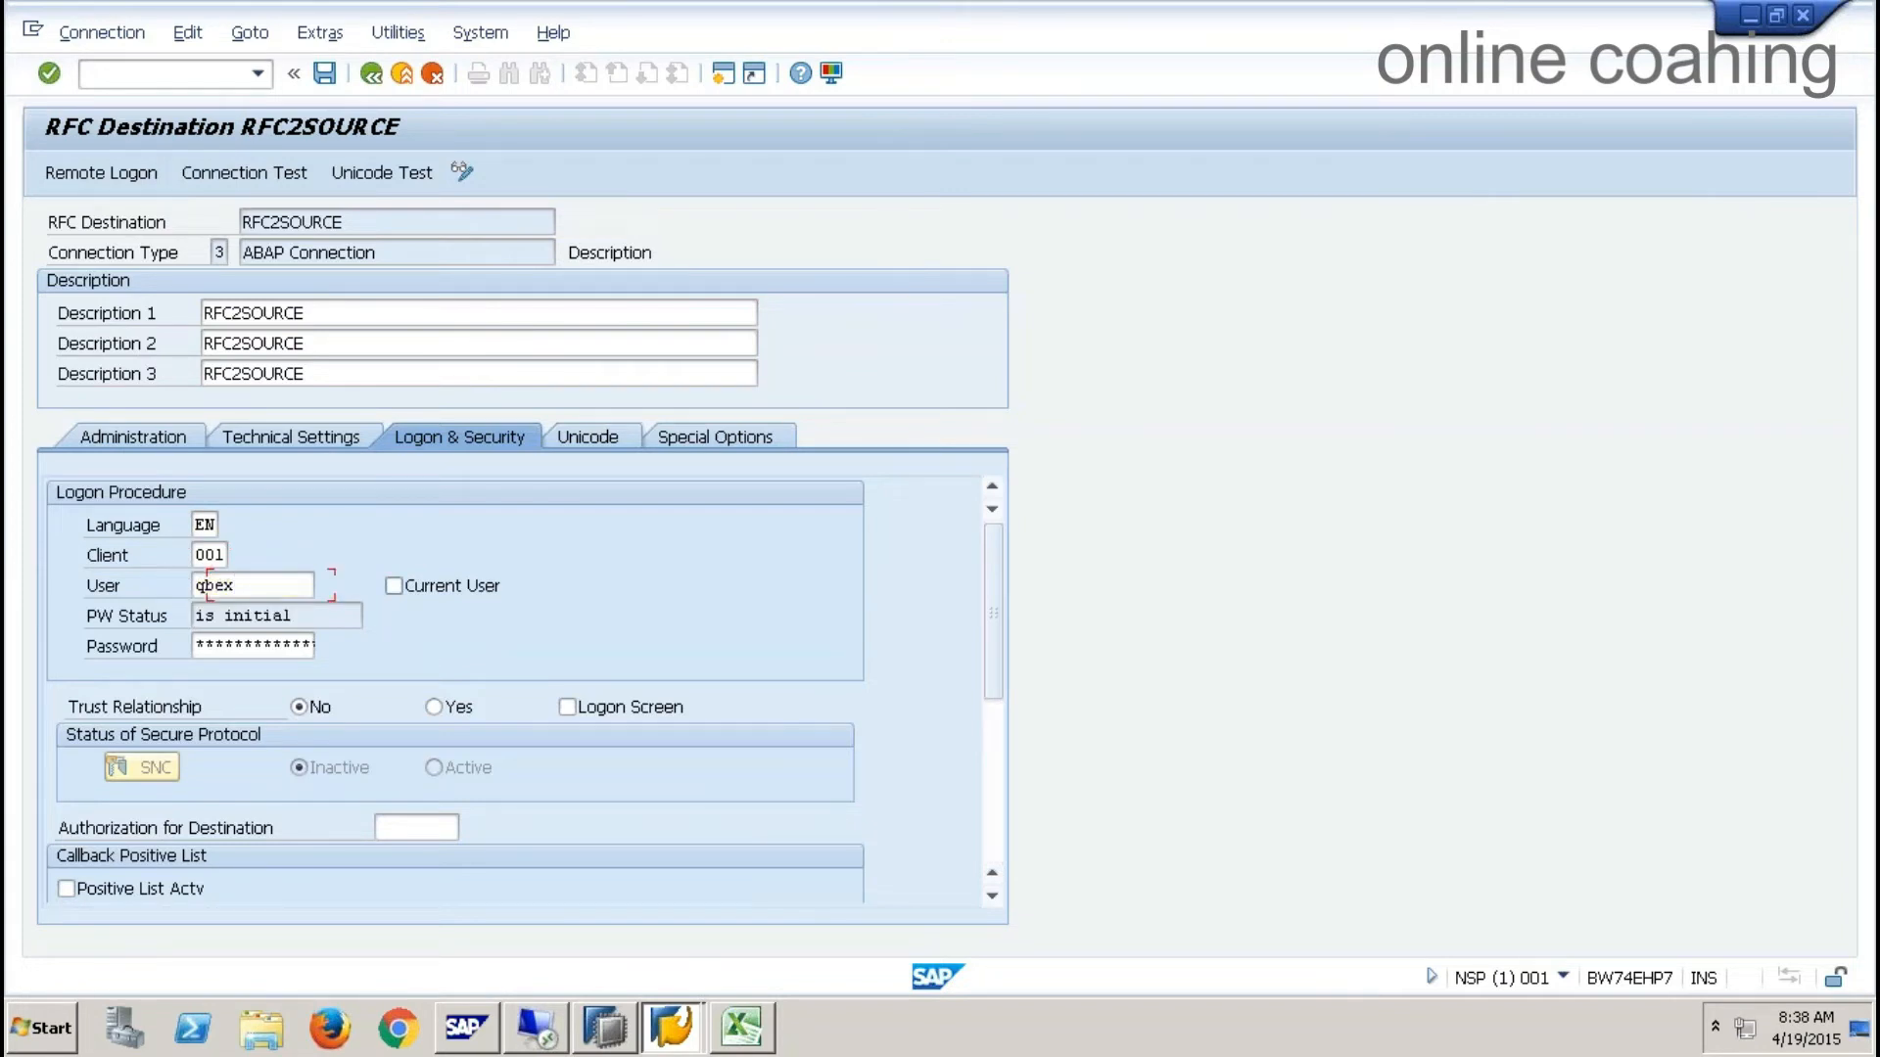
key("Tab")
type("********")
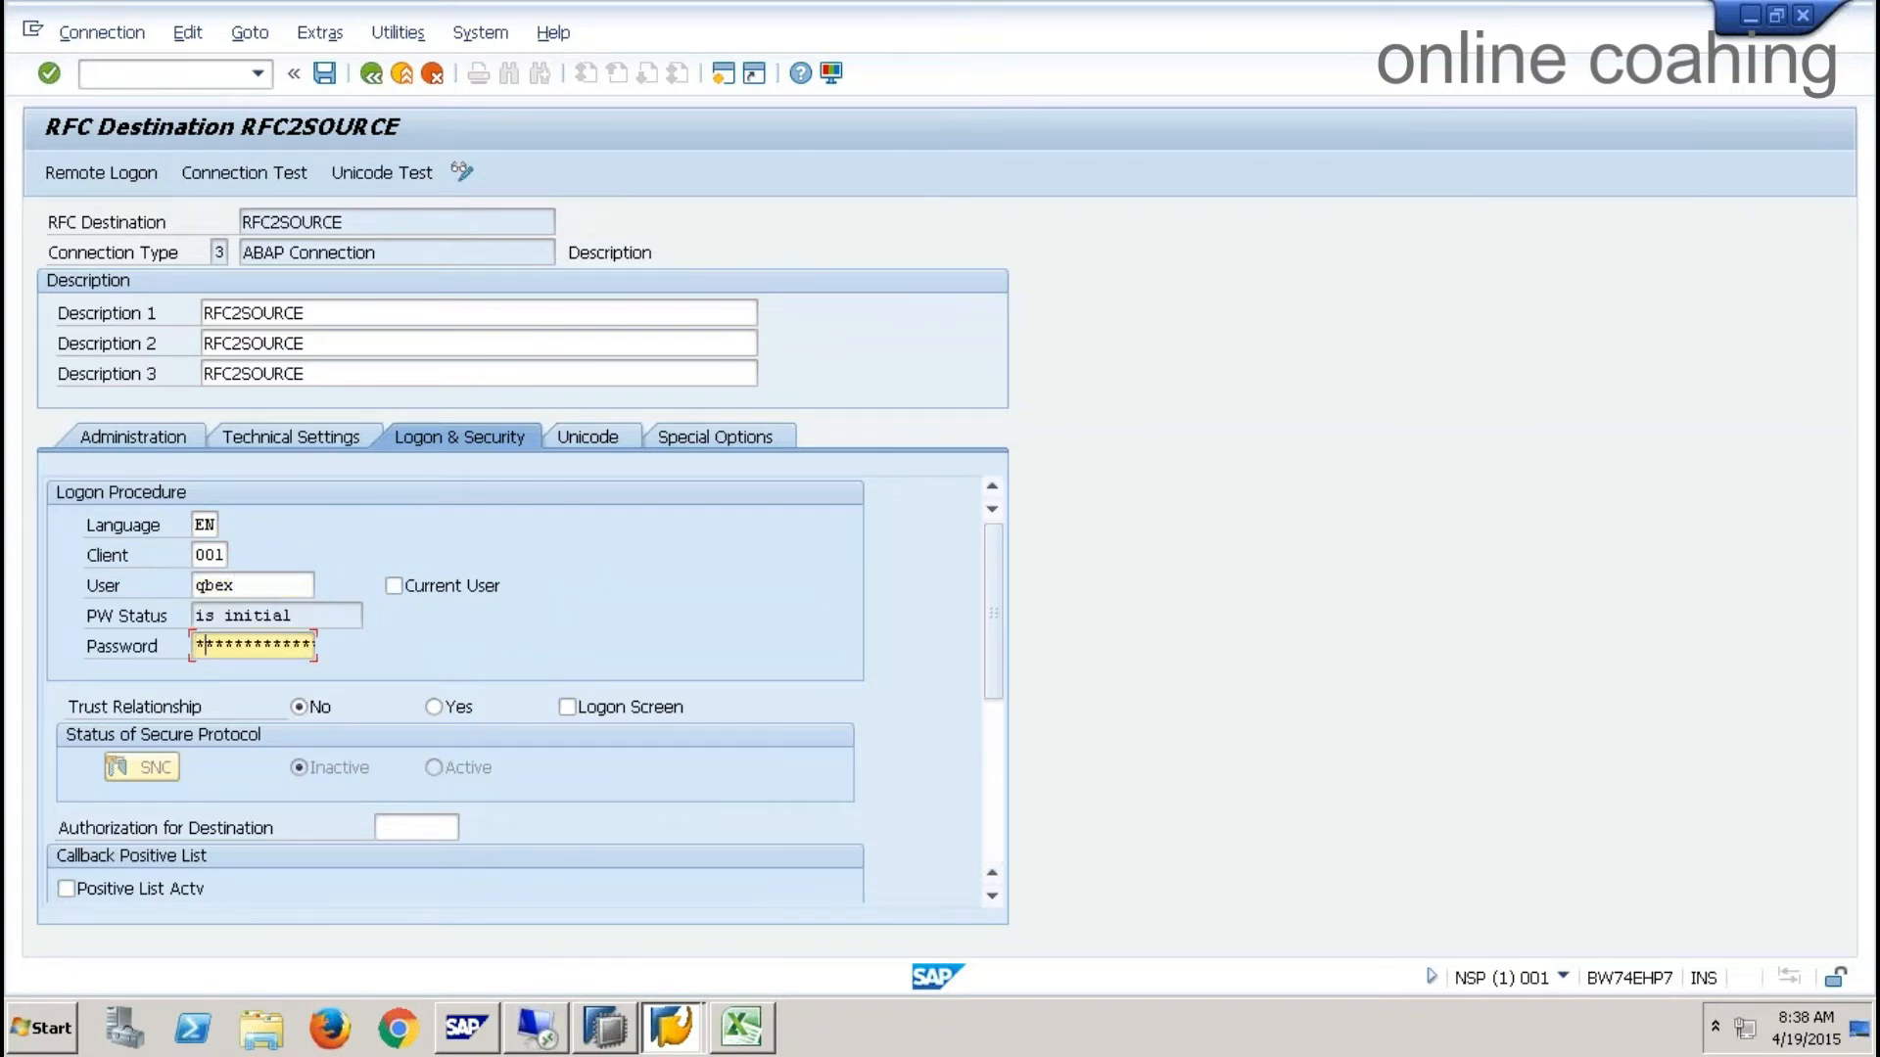
type("*")
left_click(324, 75)
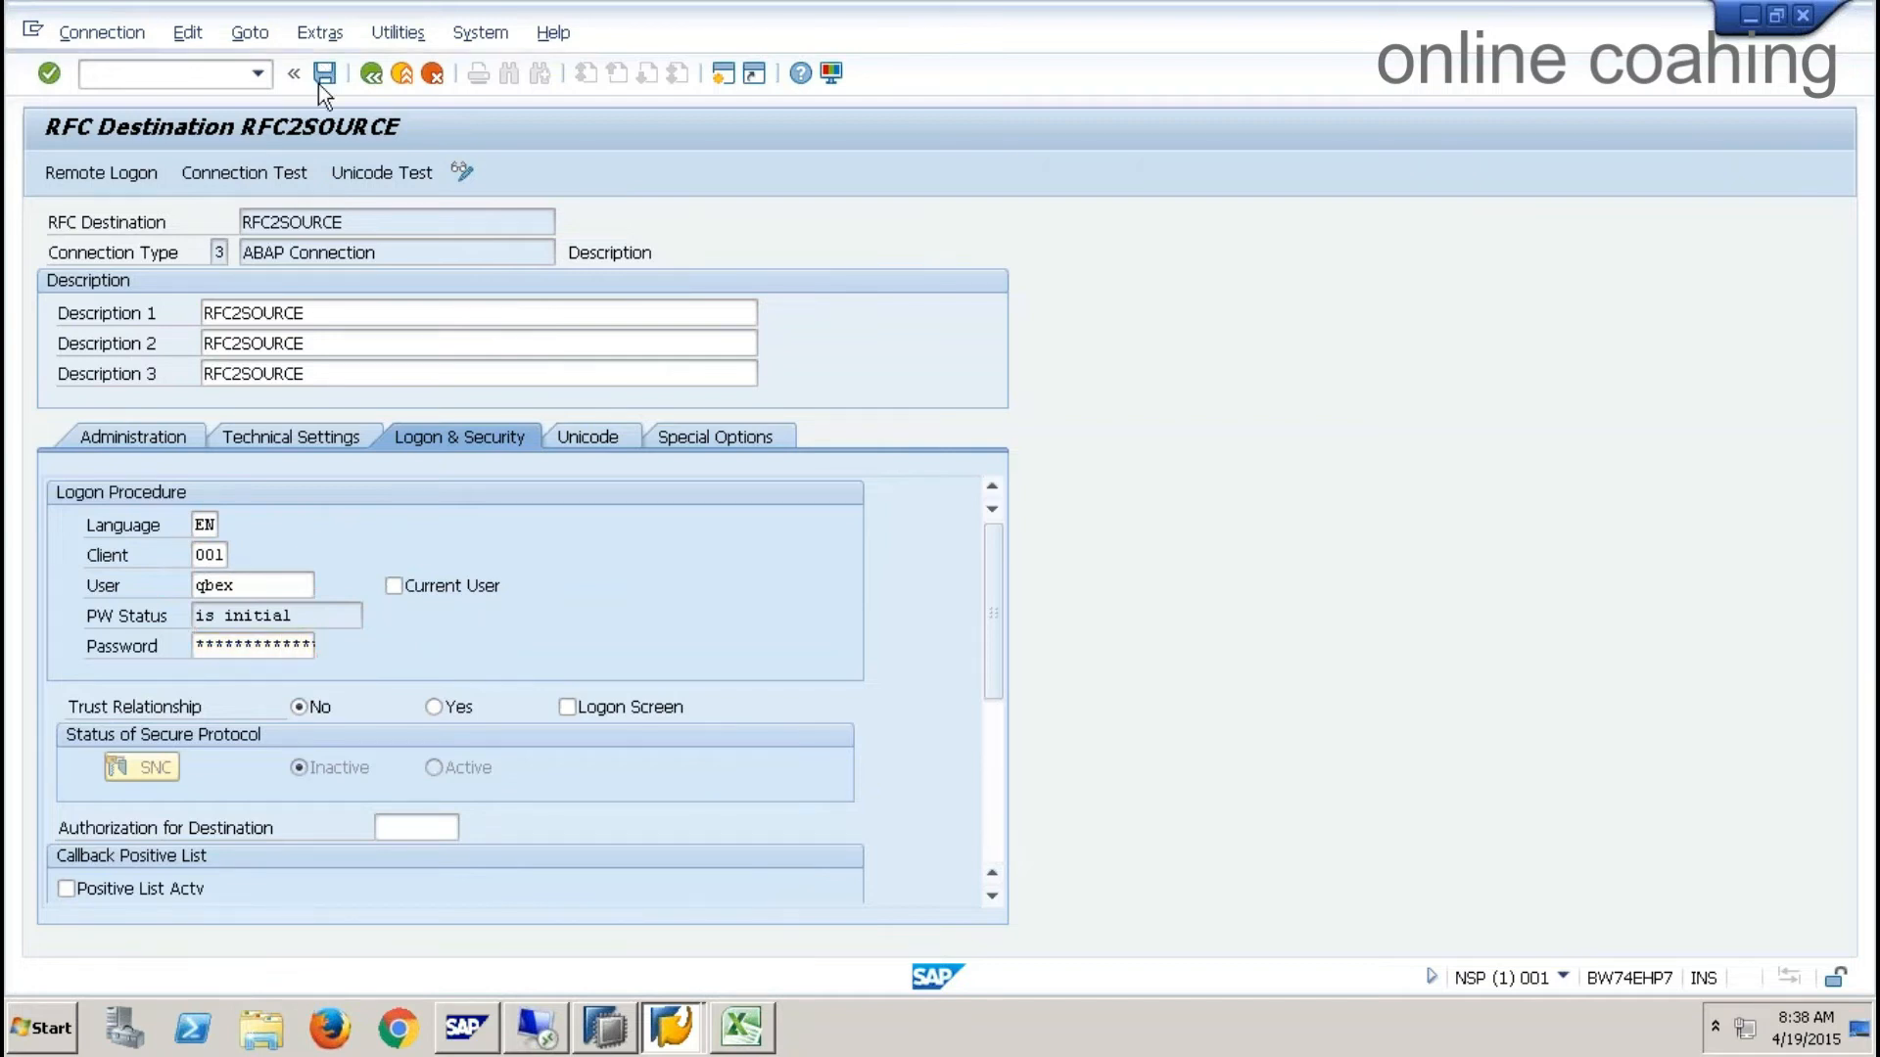
- Leave the RFC2SOURCE destination and save its changes
left_click_drag(344, 223, 188, 217)
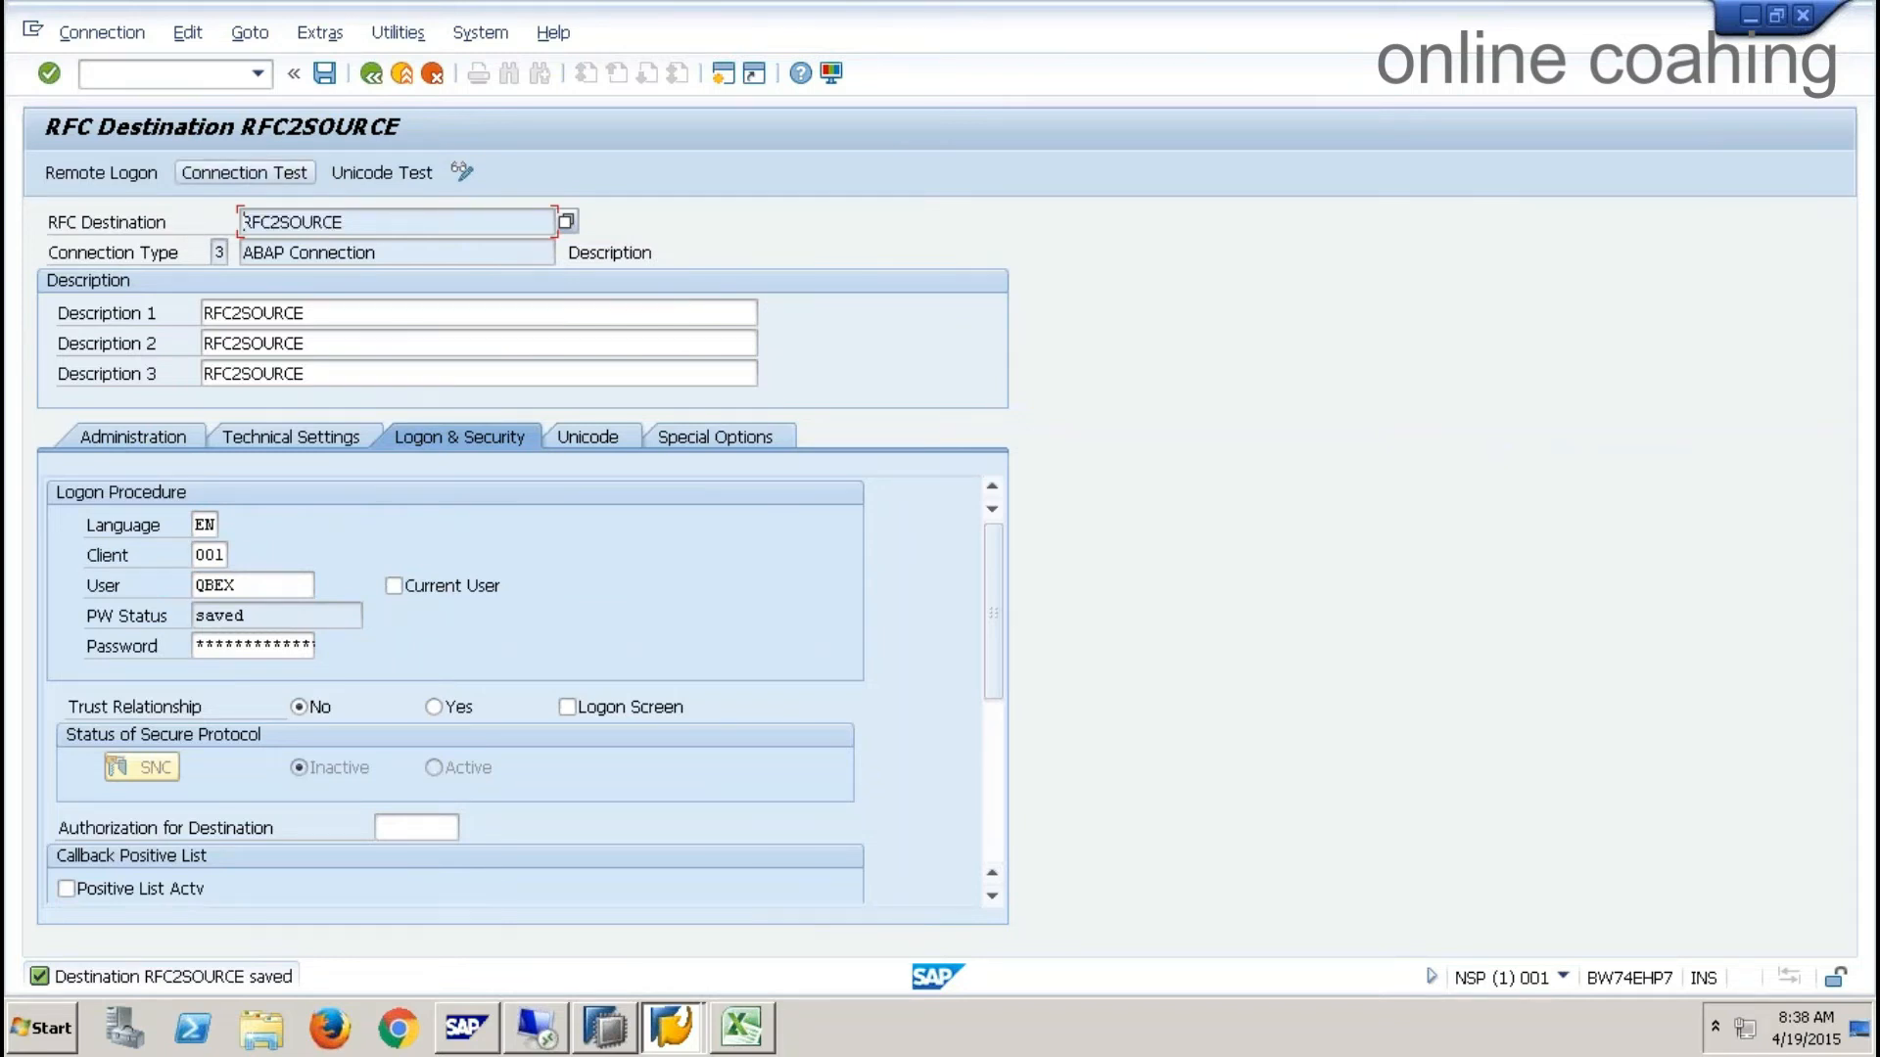
left_click(402, 75)
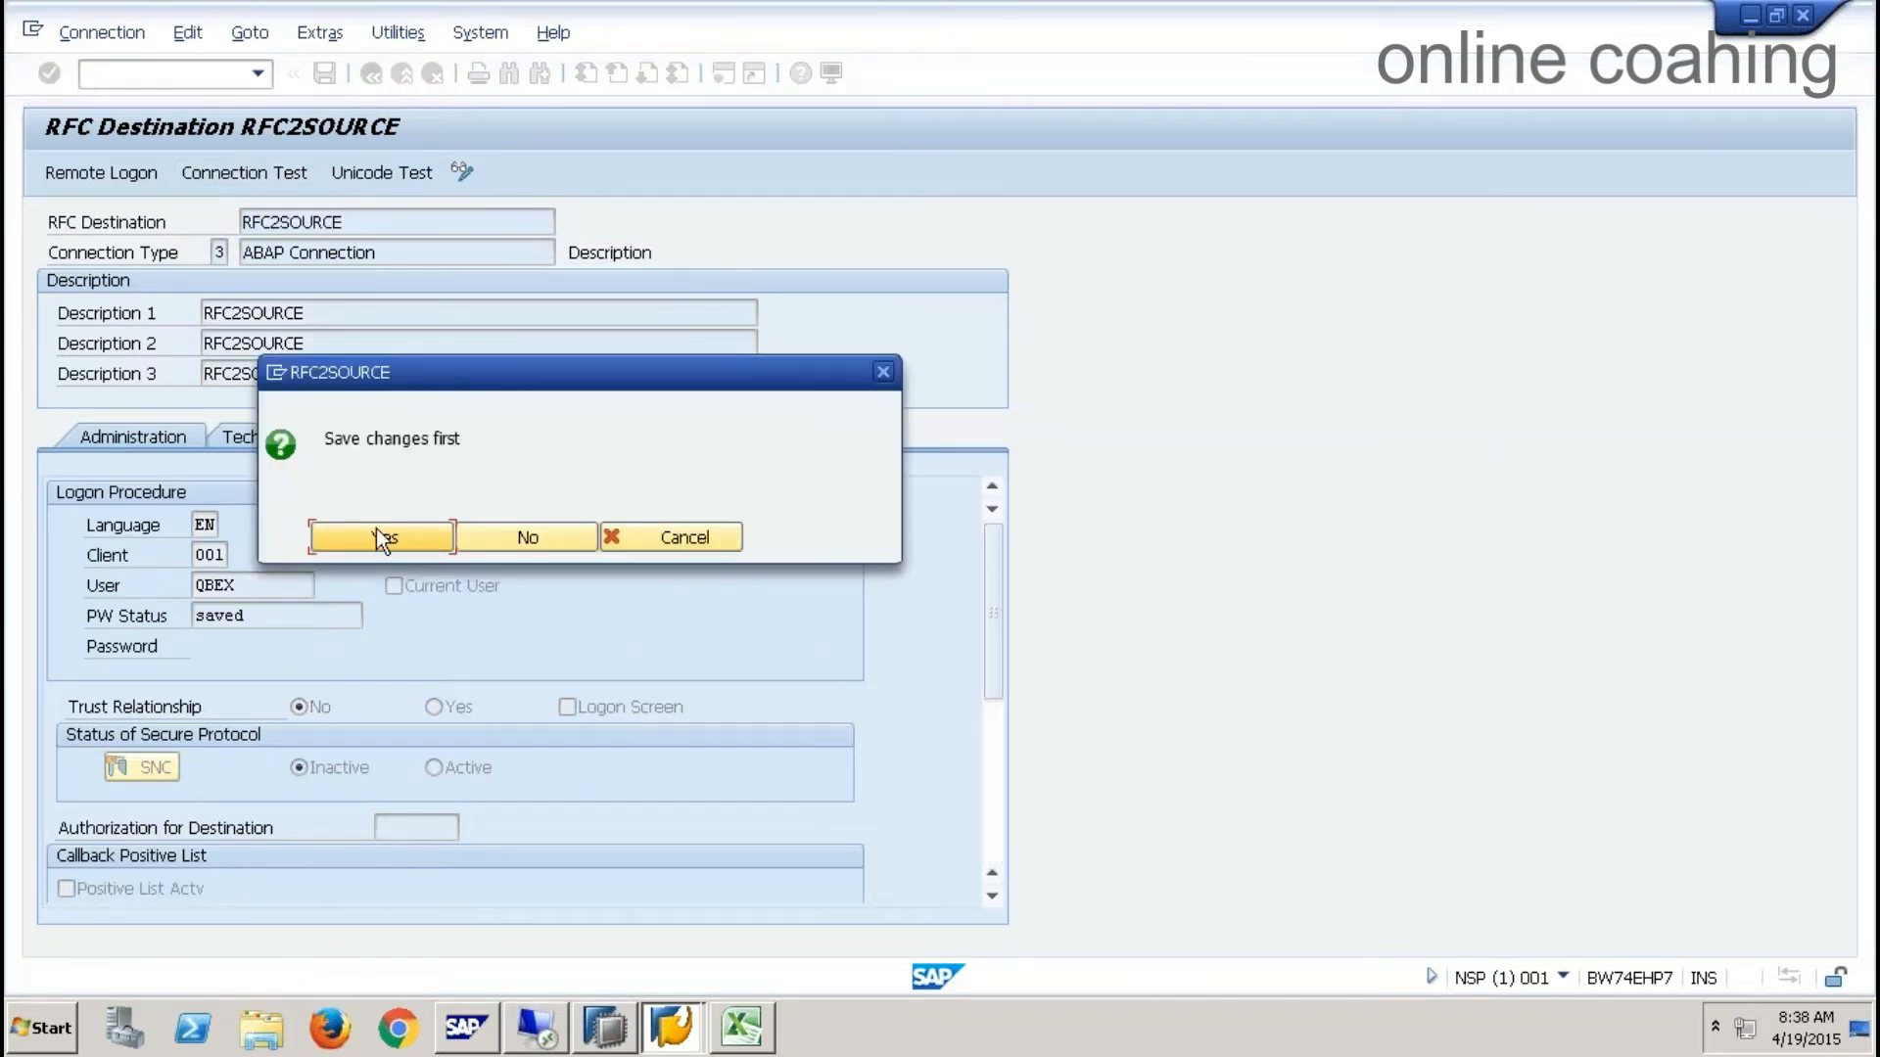
left_click(378, 535)
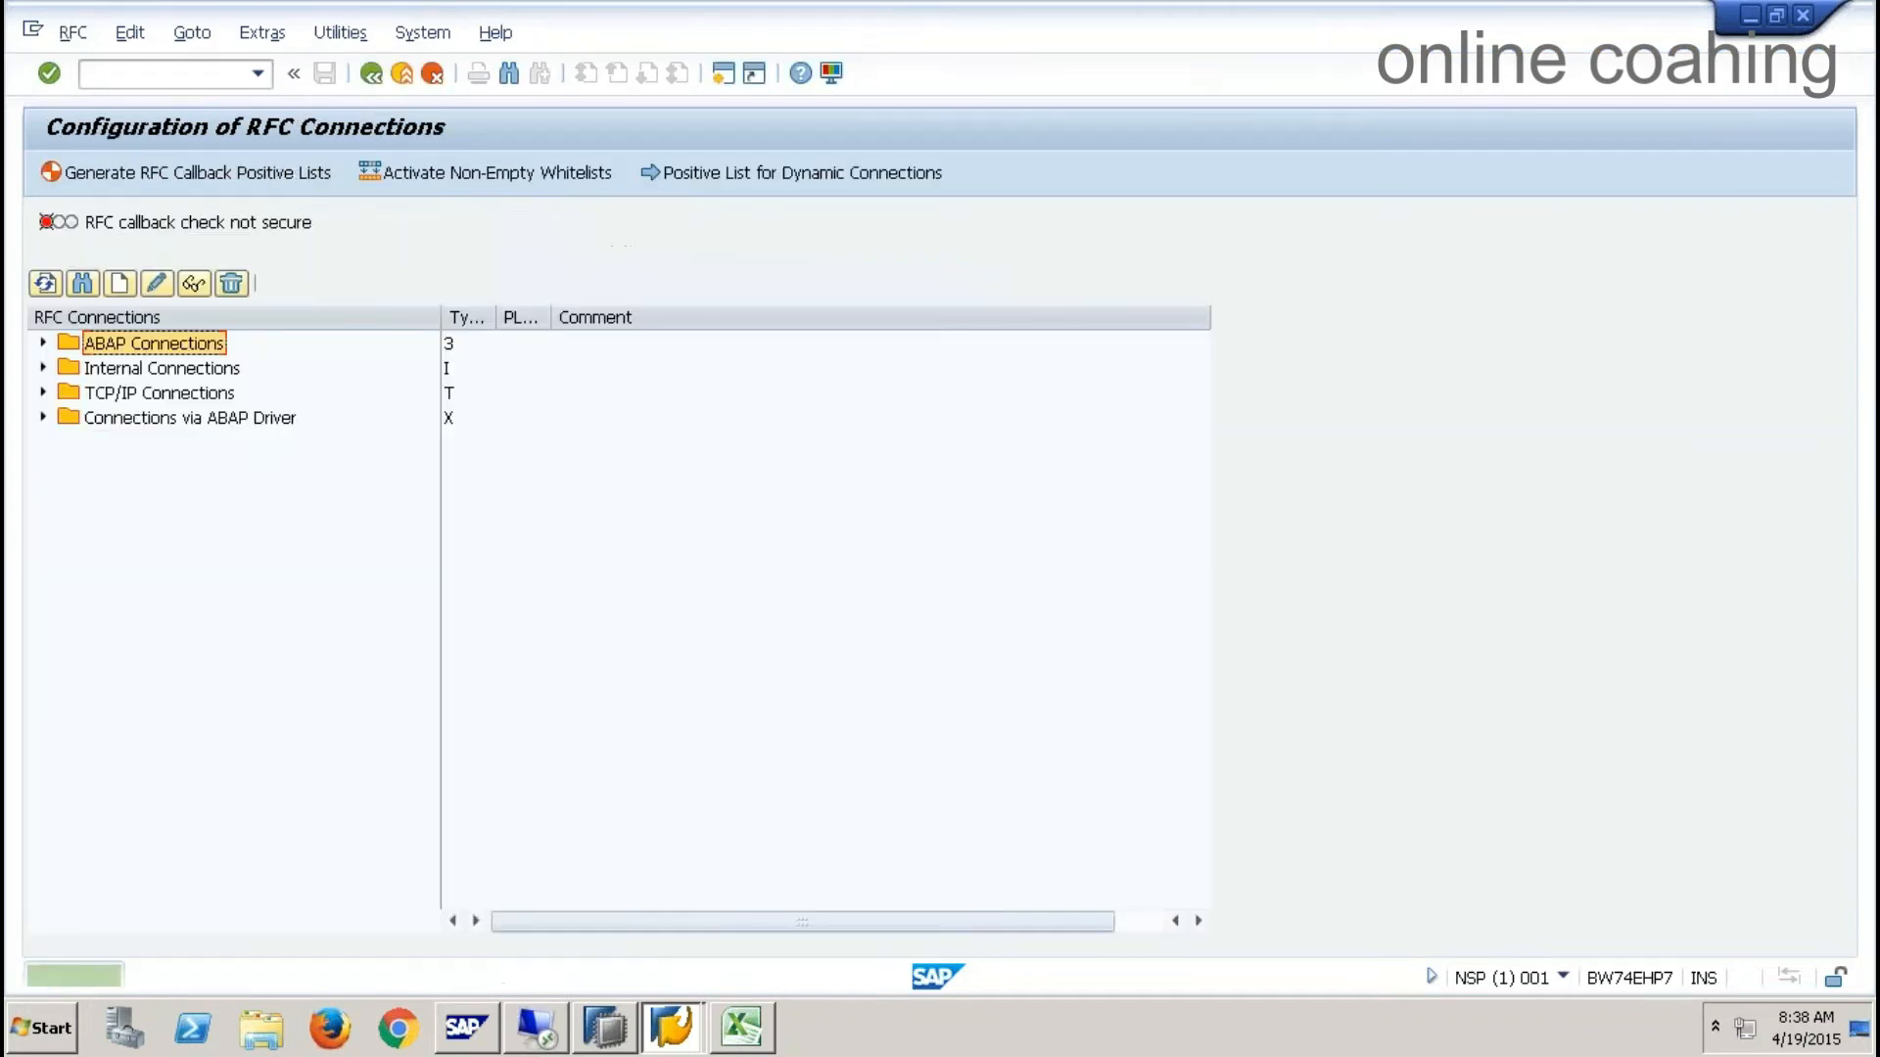
- Run the transaction command /nltr to open the SLT configuration dashboard
left_click(197, 67)
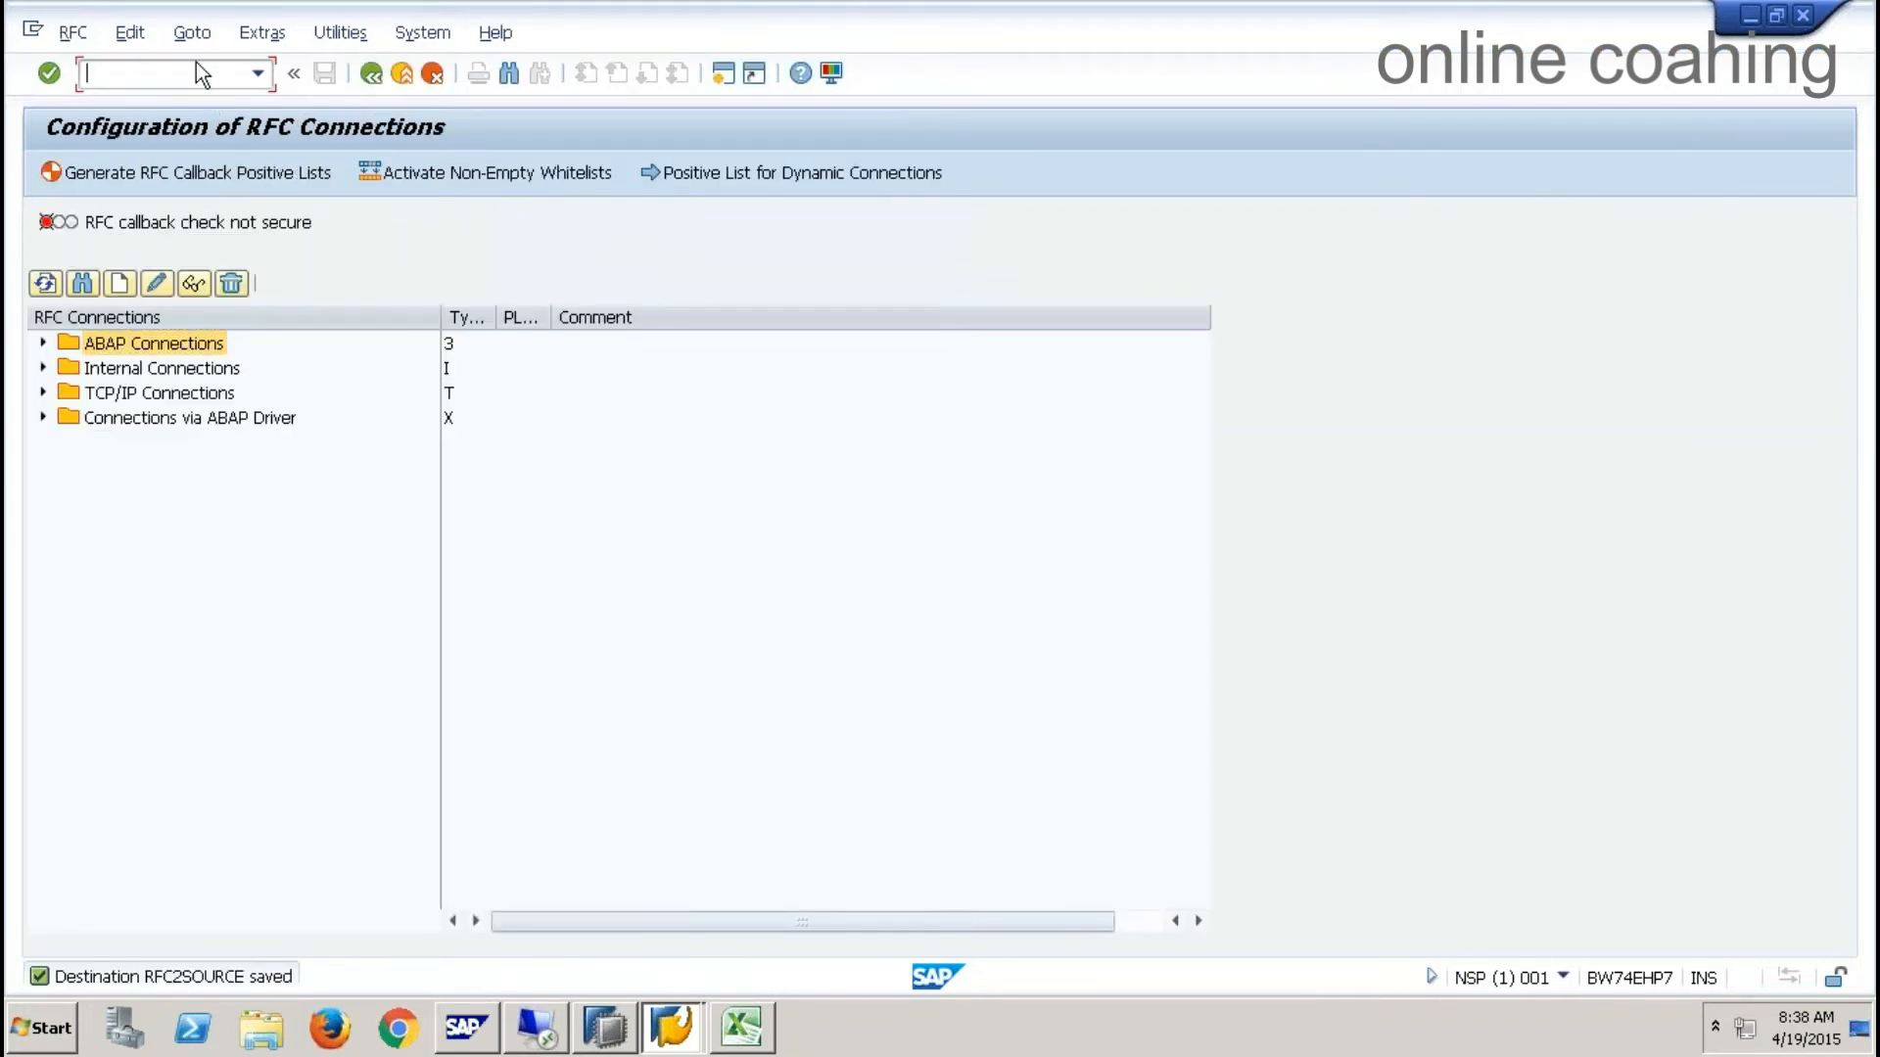
type("/nltr")
key("Return")
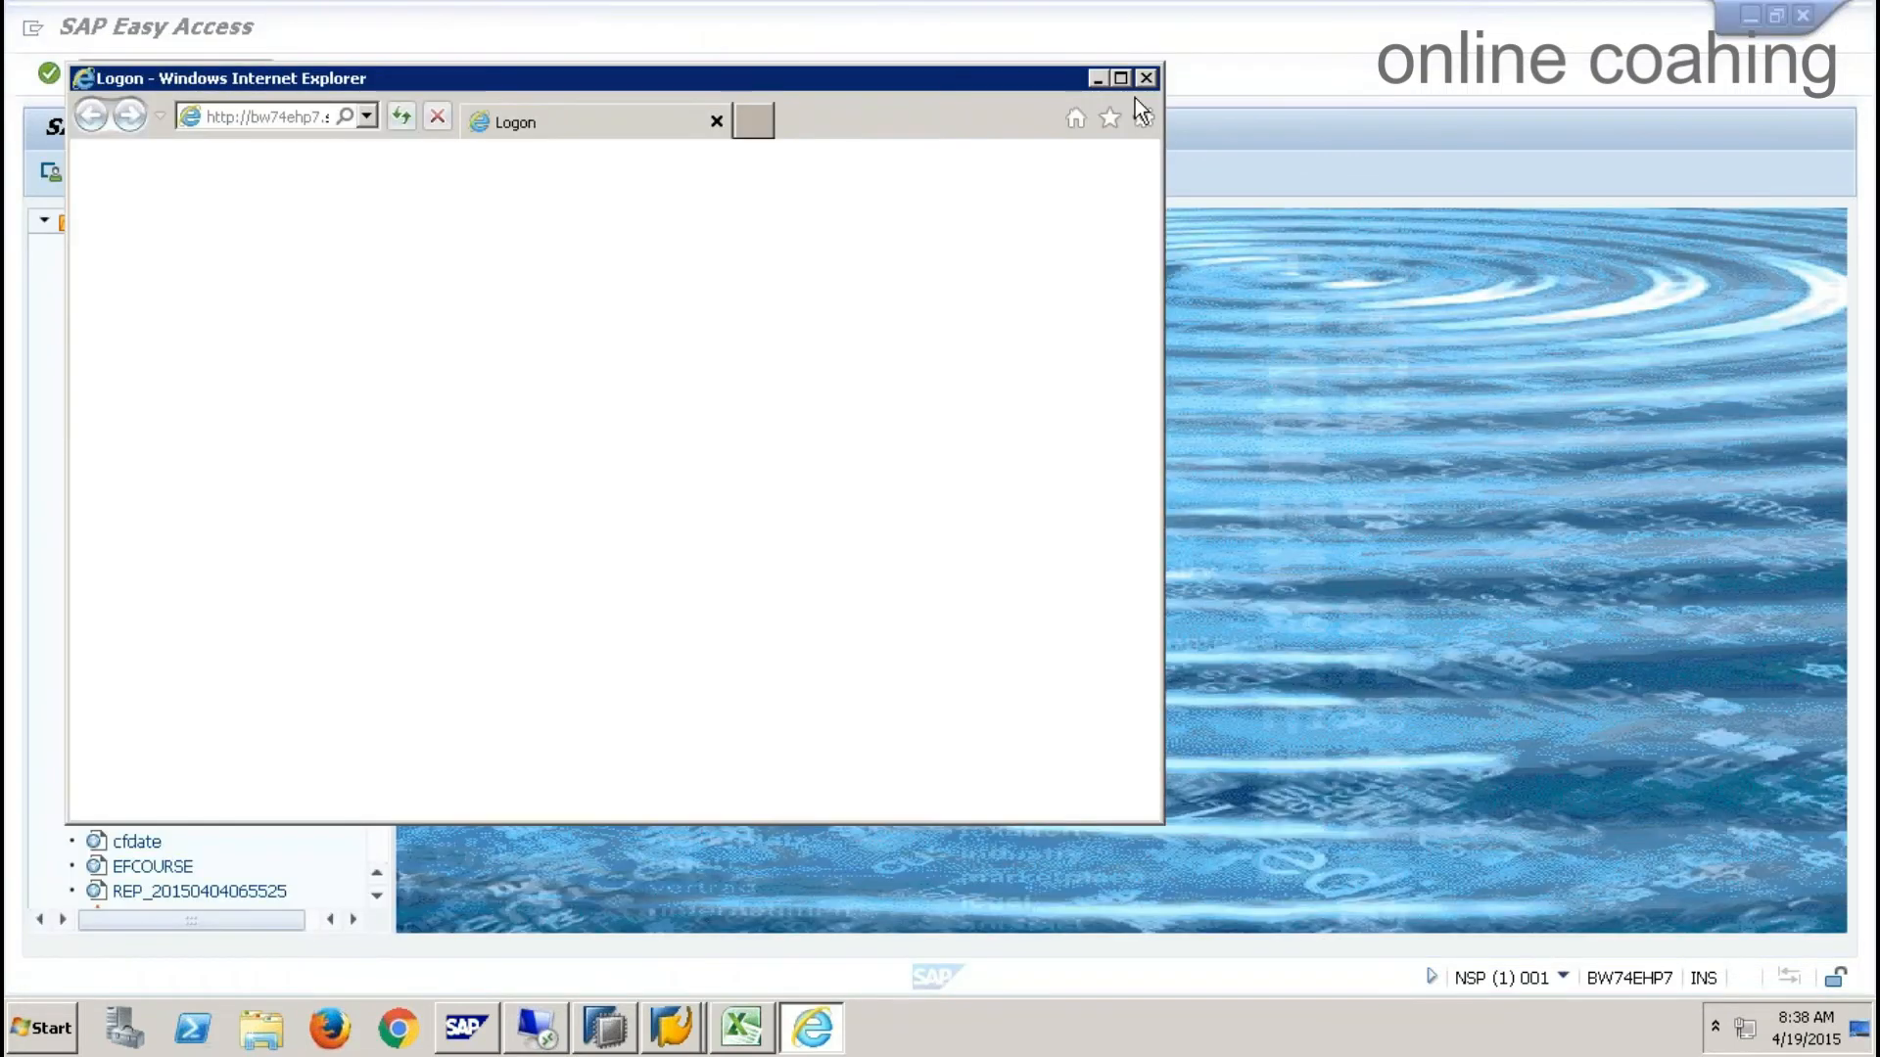
- Maximize the logon window and log on to client 001 as user qbex with the account password
left_click(1121, 77)
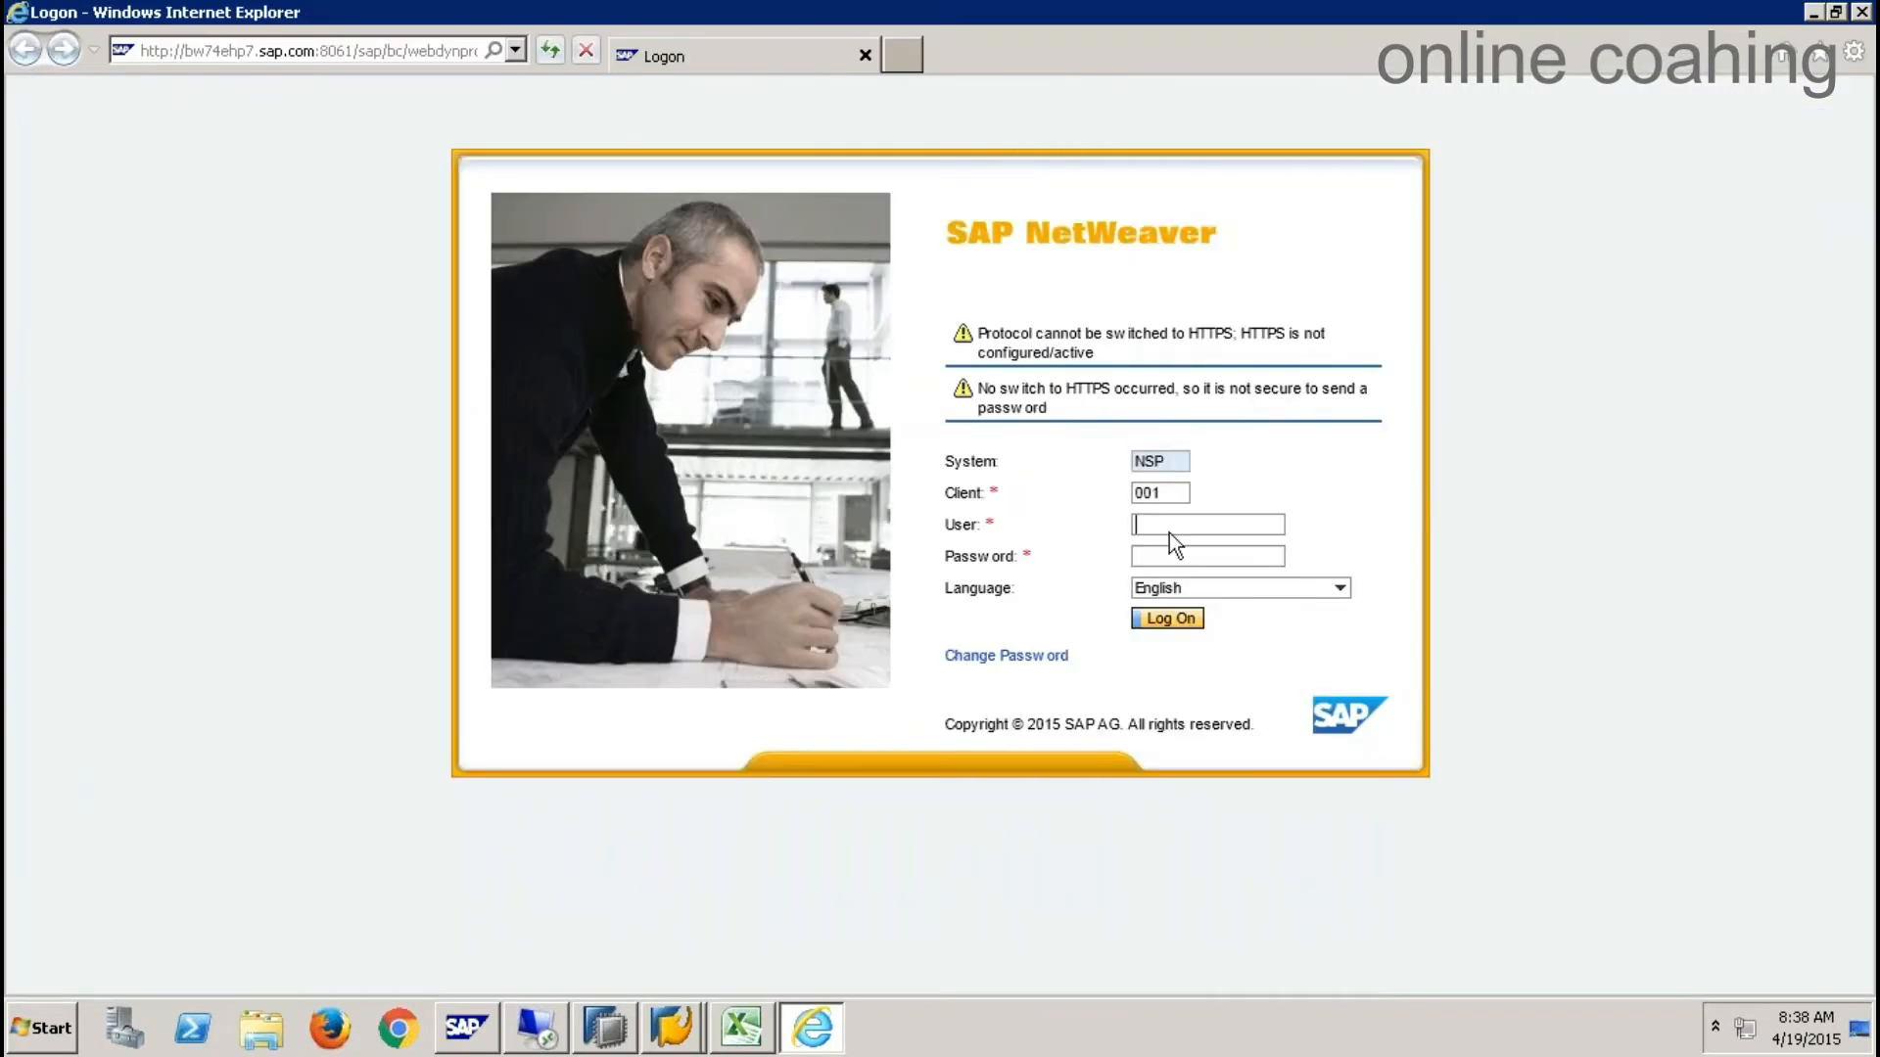
type("qbex")
key("Tab")
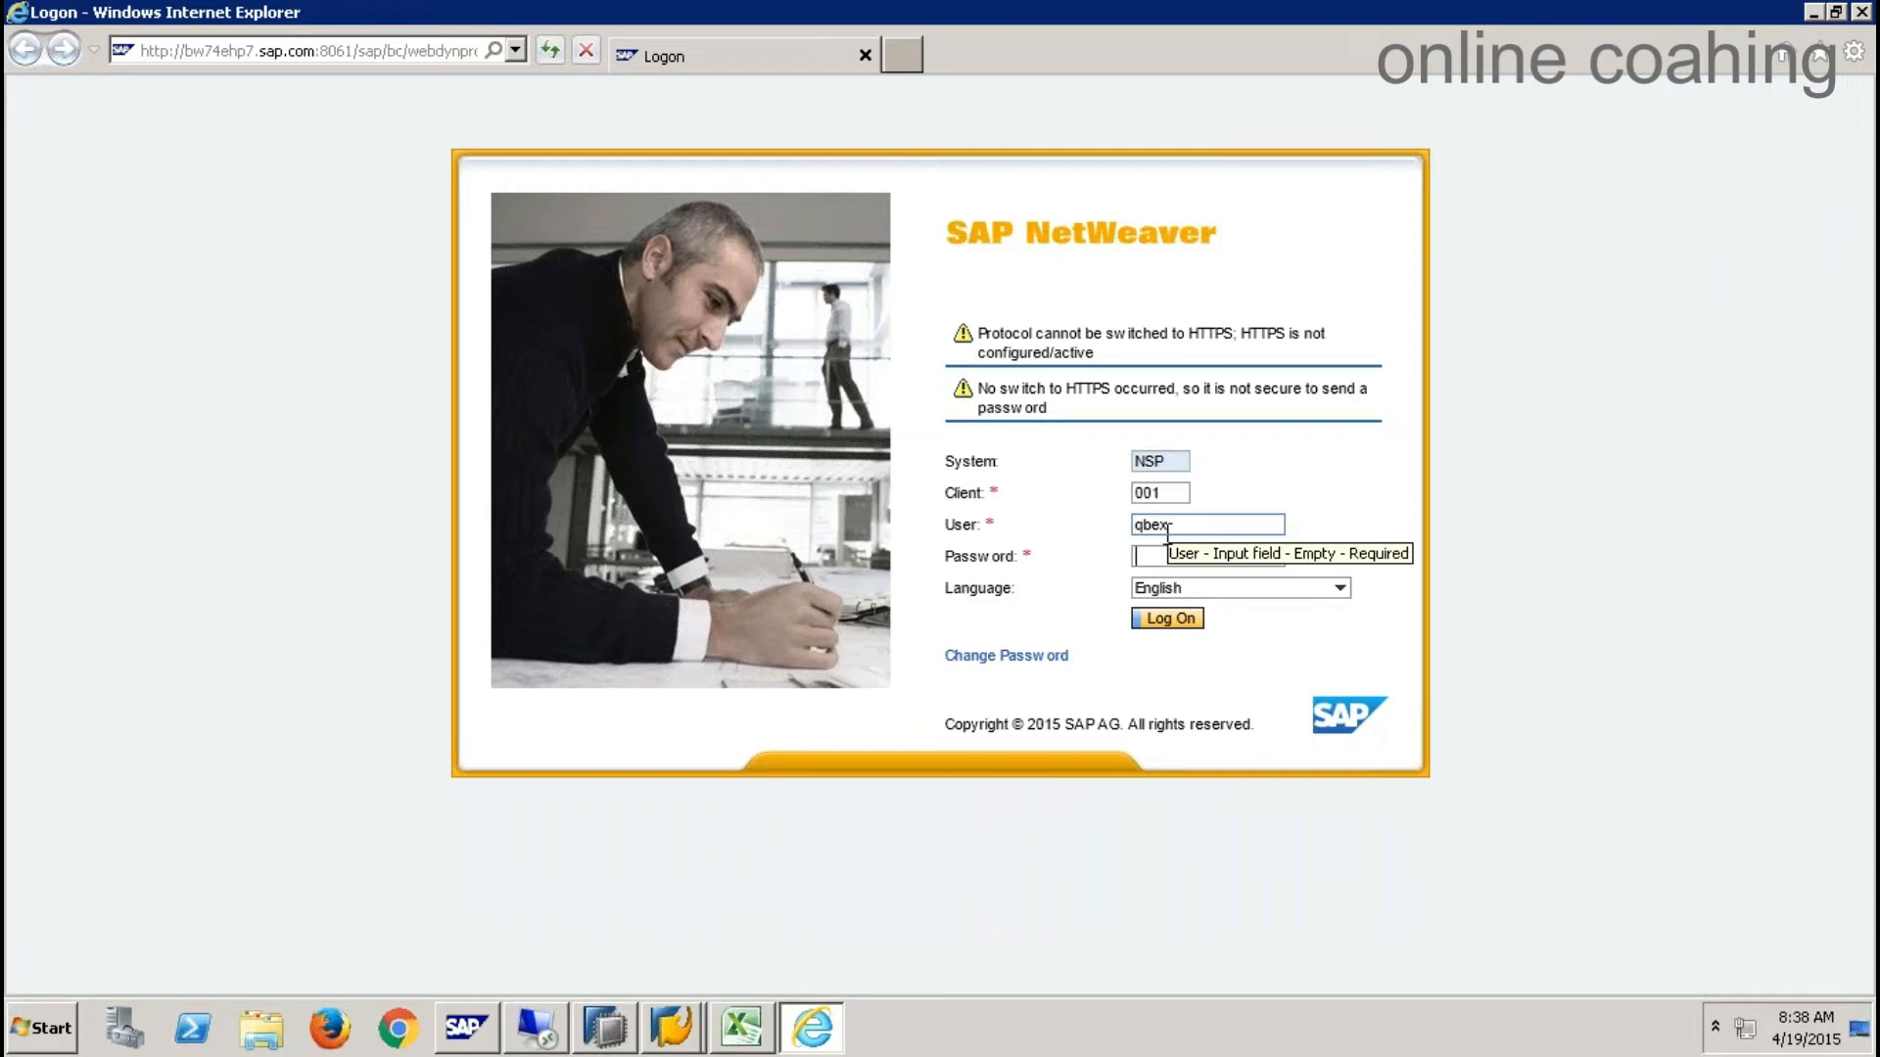
type("•••")
key("Return")
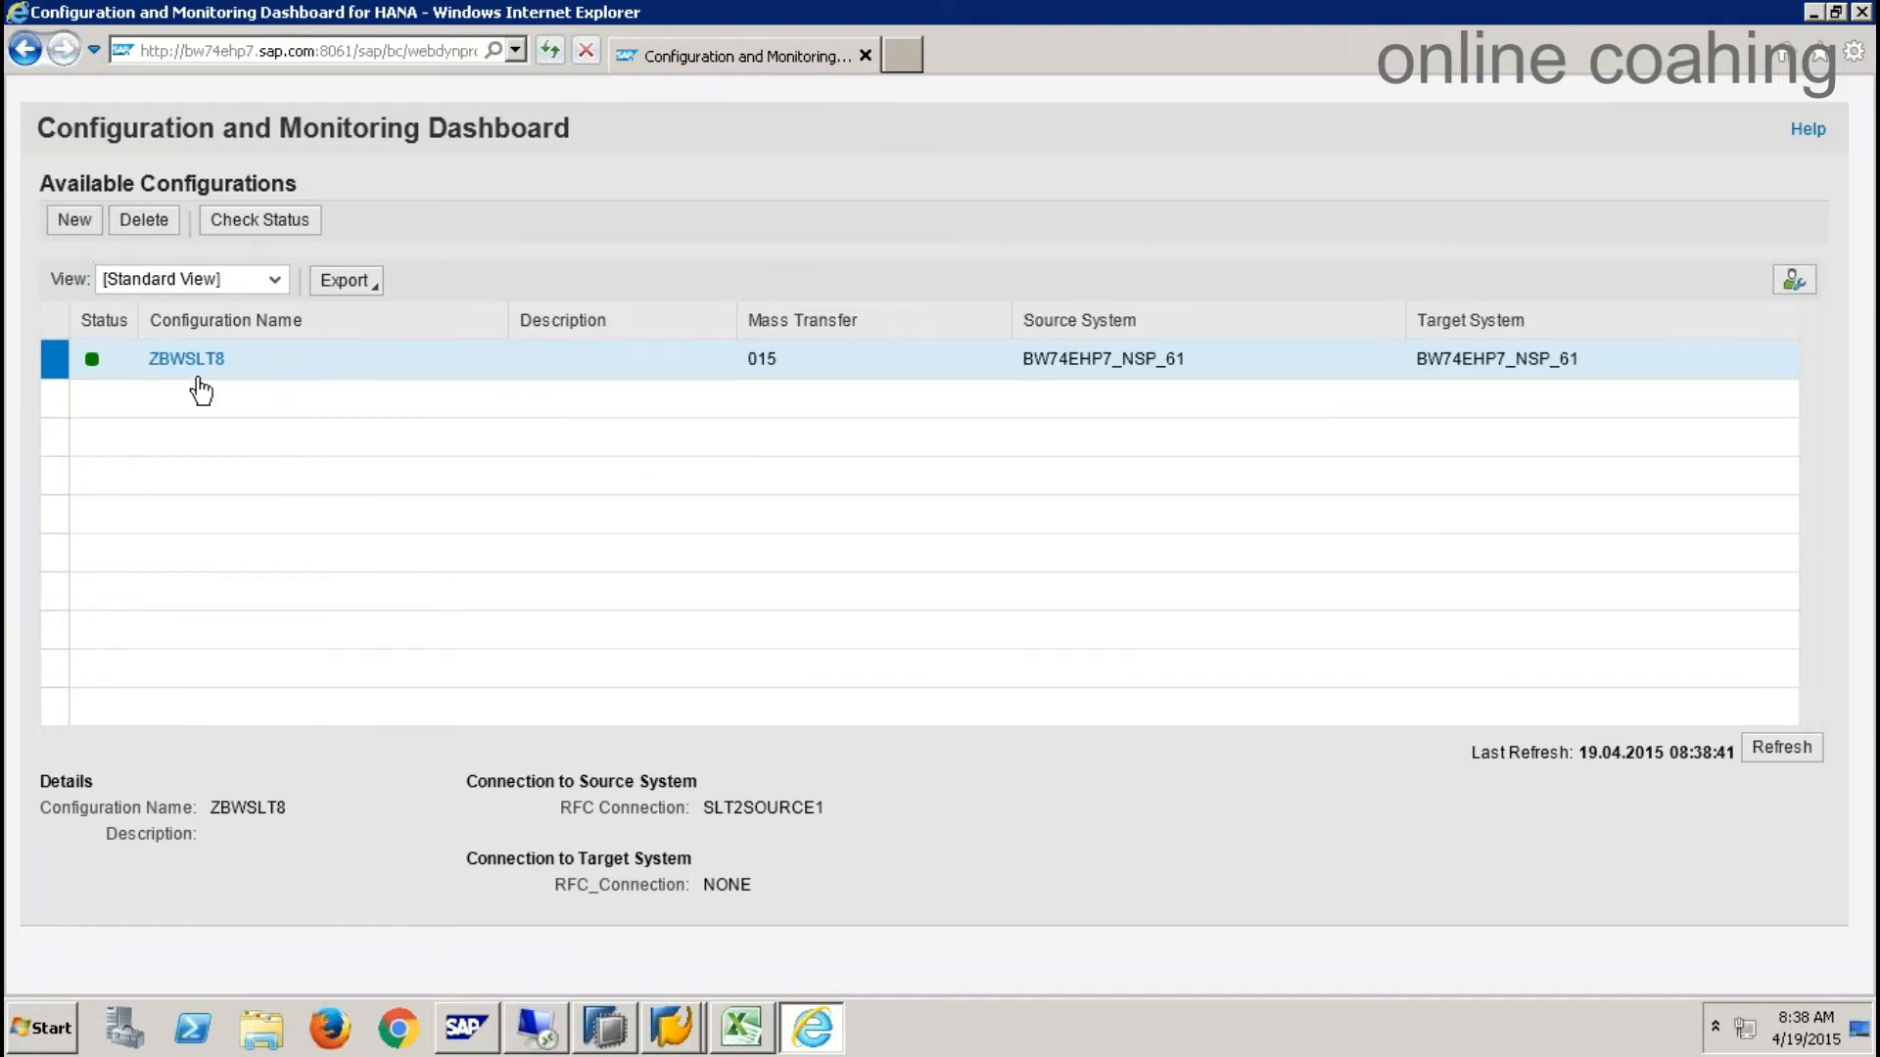
- Delete the existing ZBWSLT8 configuration and confirm the deletion
left_click(144, 219)
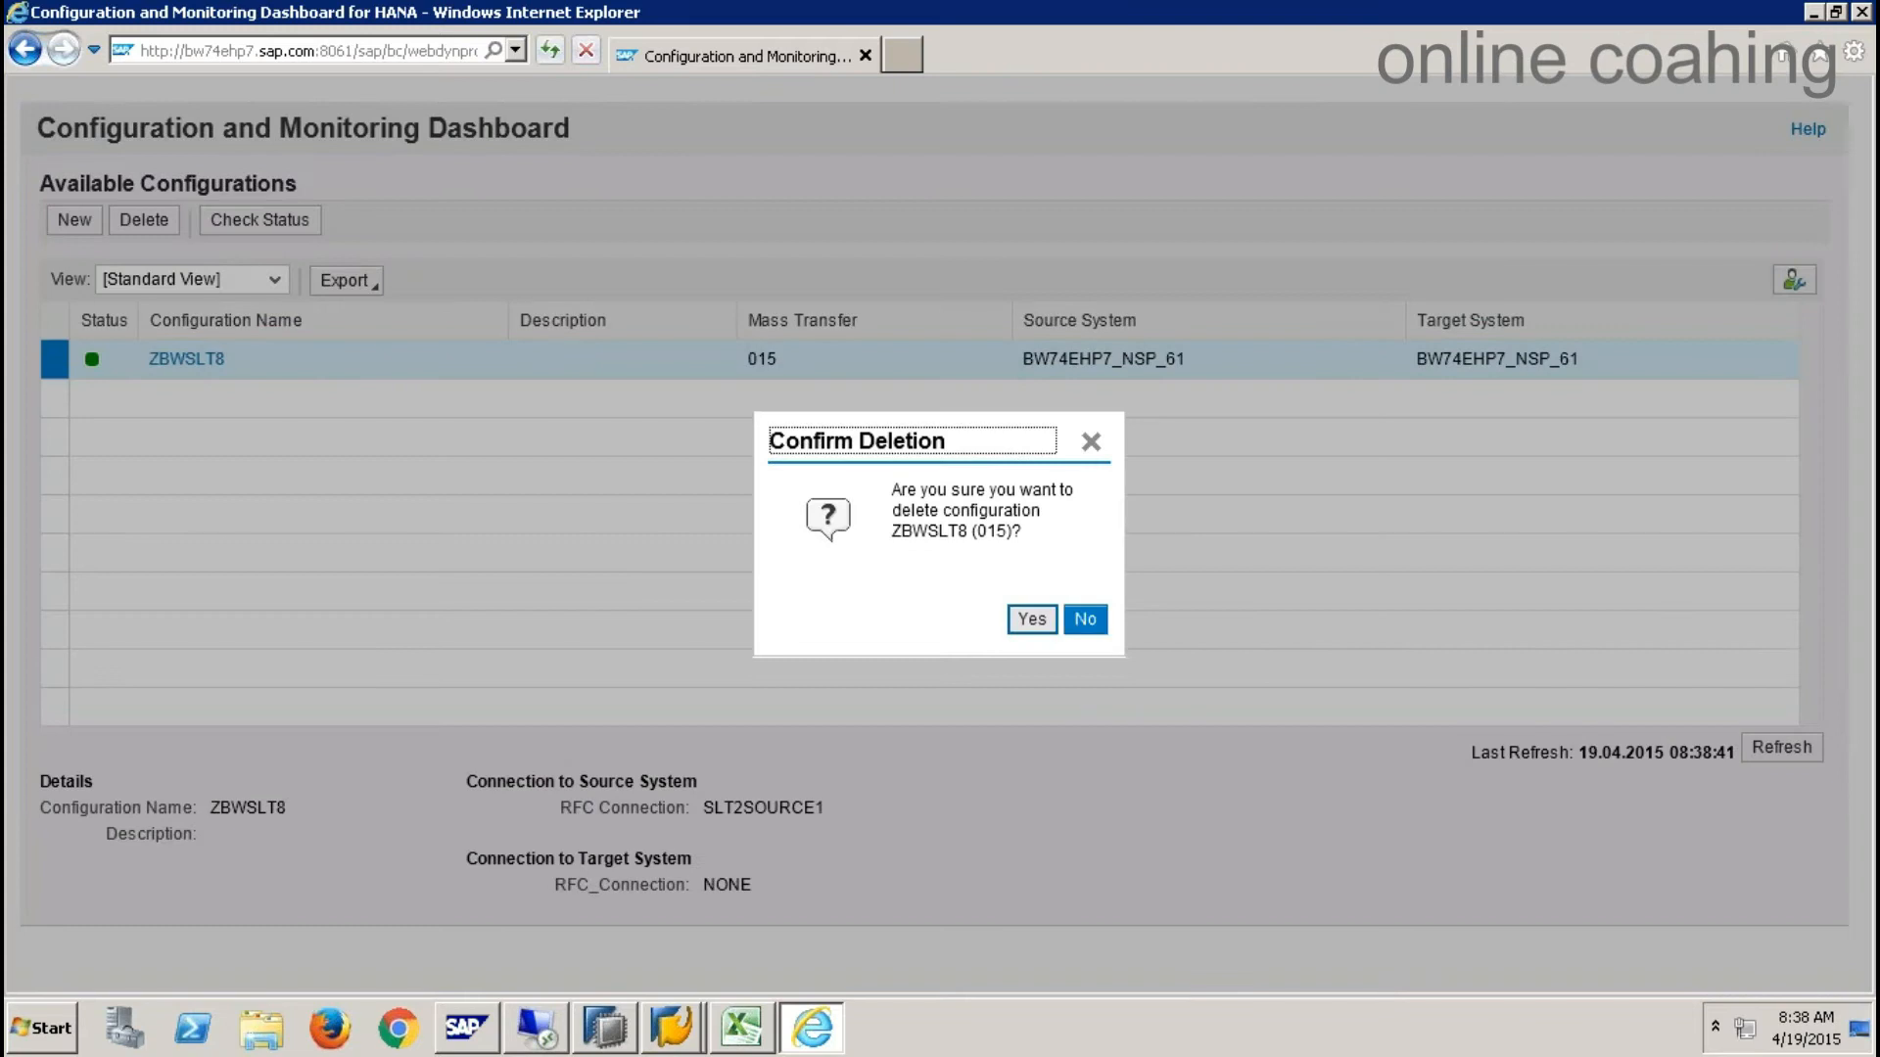
left_click(1032, 619)
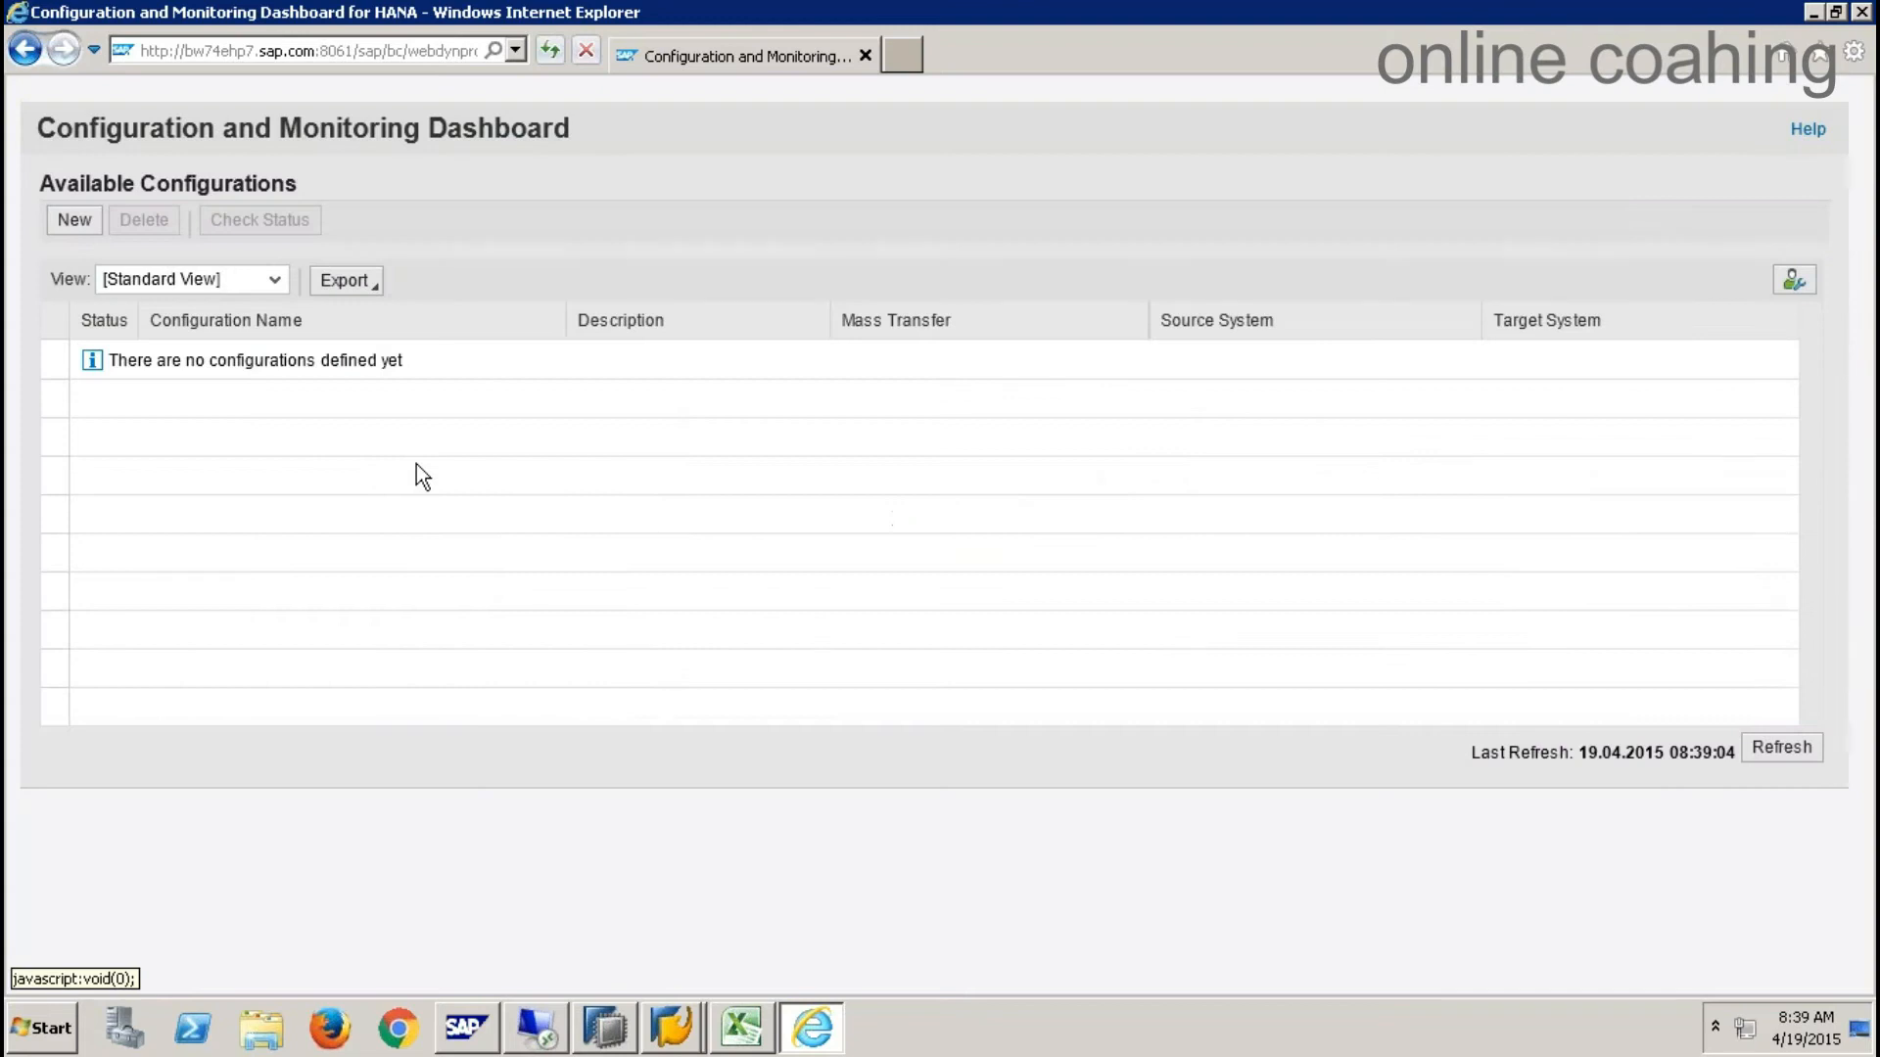
- Start a new configuration named ZSLTQBEX9 and proceed to the source system settings
left_click(74, 221)
left_click(485, 385)
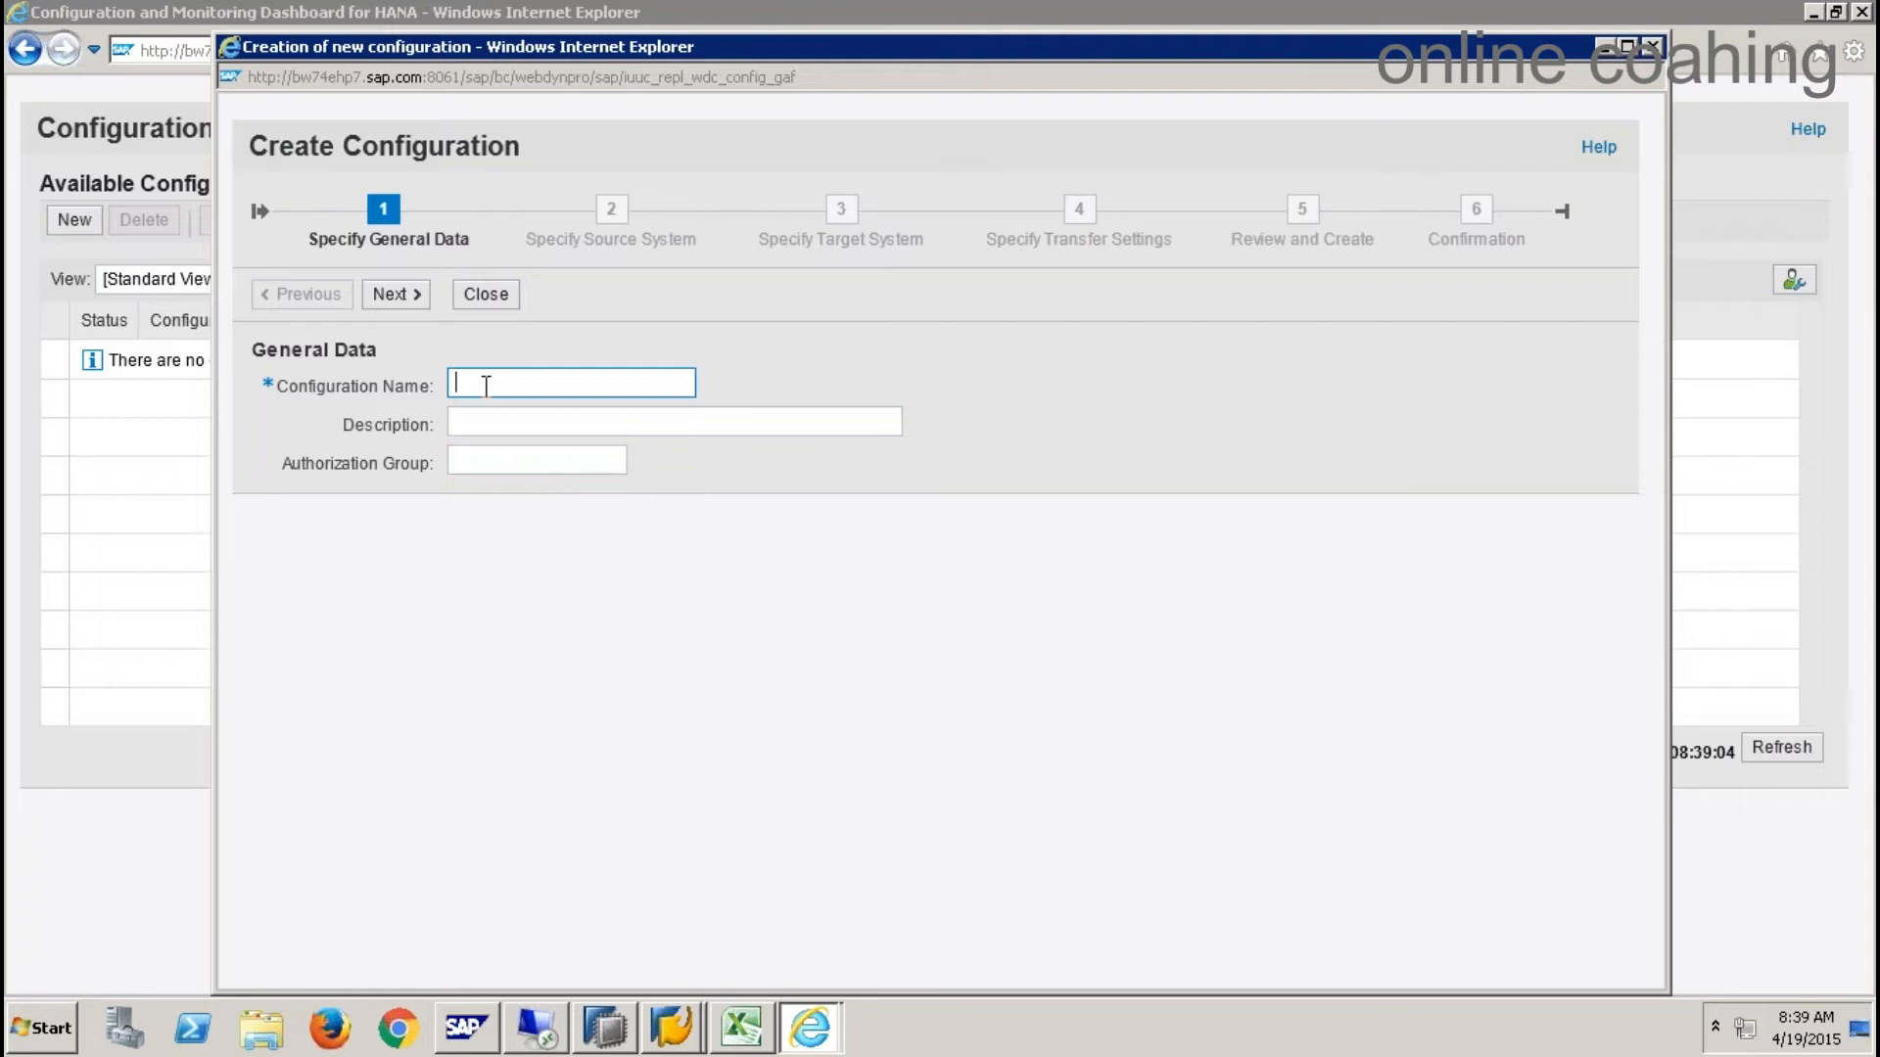
type("ZSLTOBEX9")
left_click(395, 294)
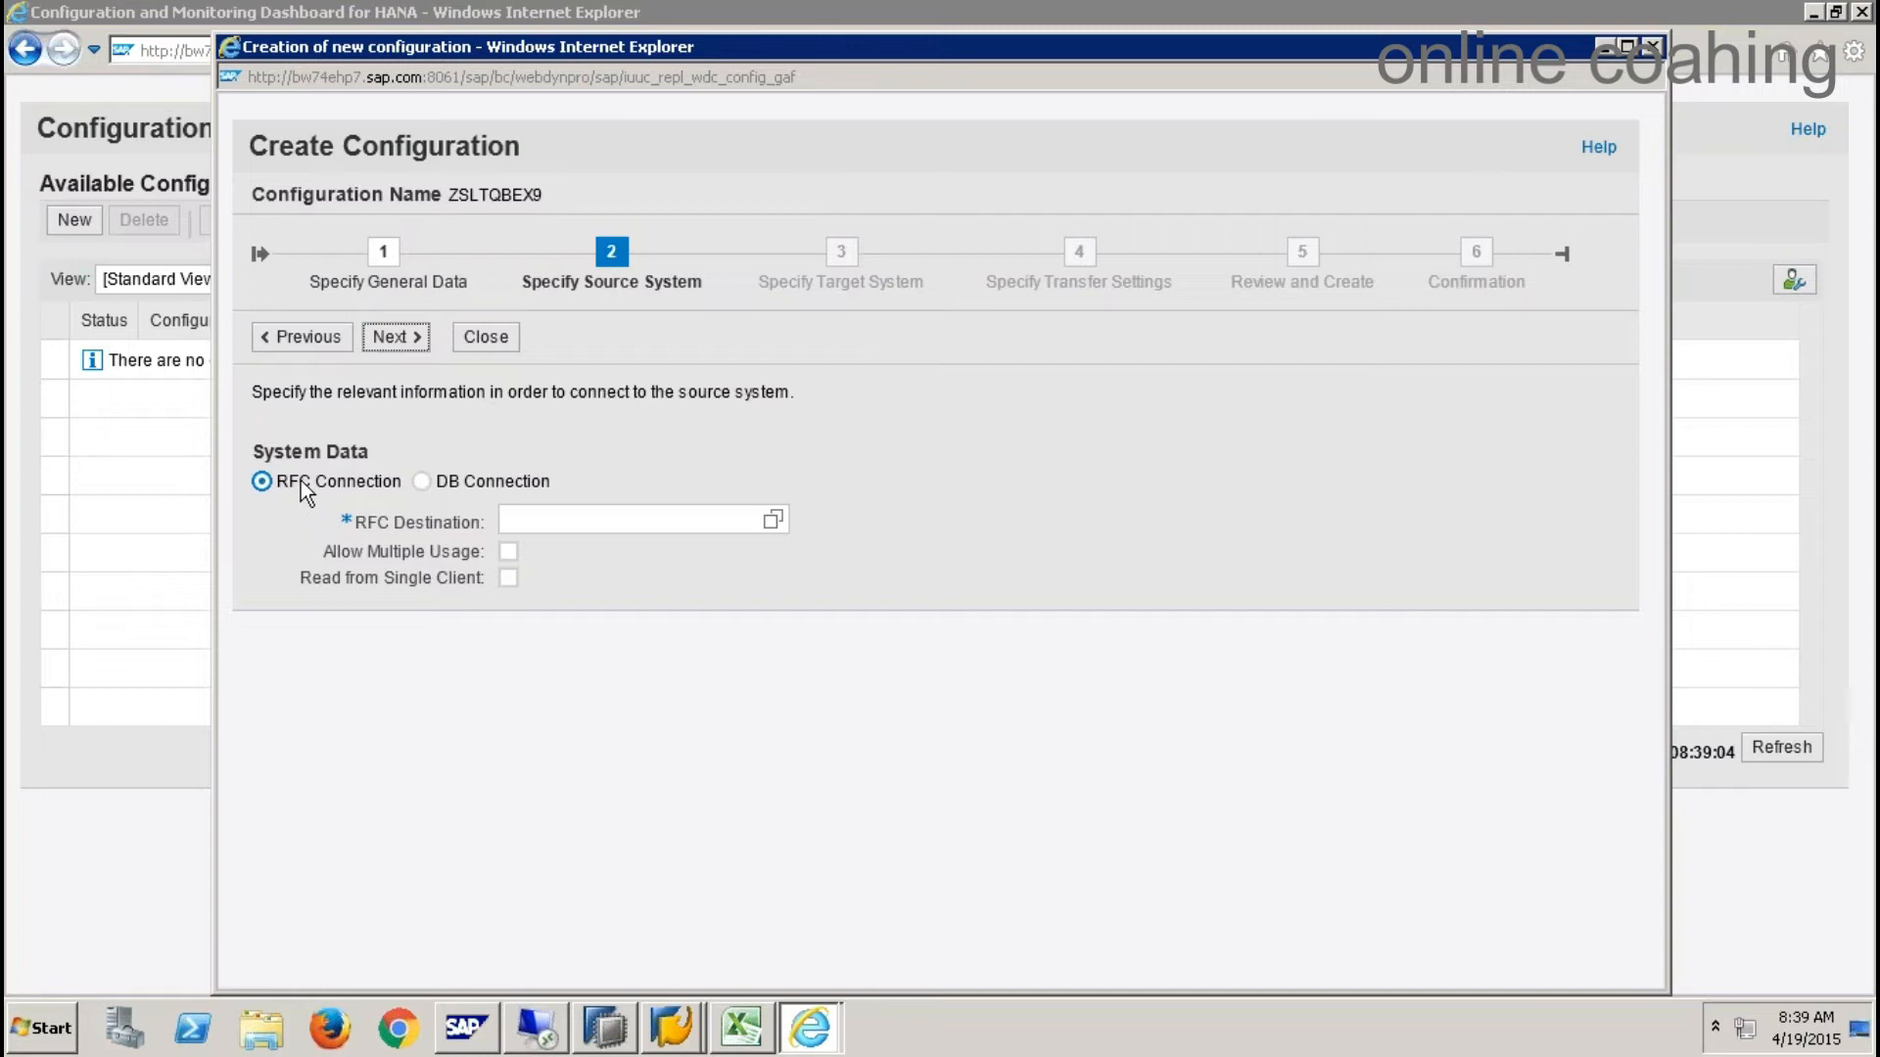
- Specify RFC destination RFC2SOURCE for the source system, allow multiple usage, and proceed to the target system
left_click(559, 518)
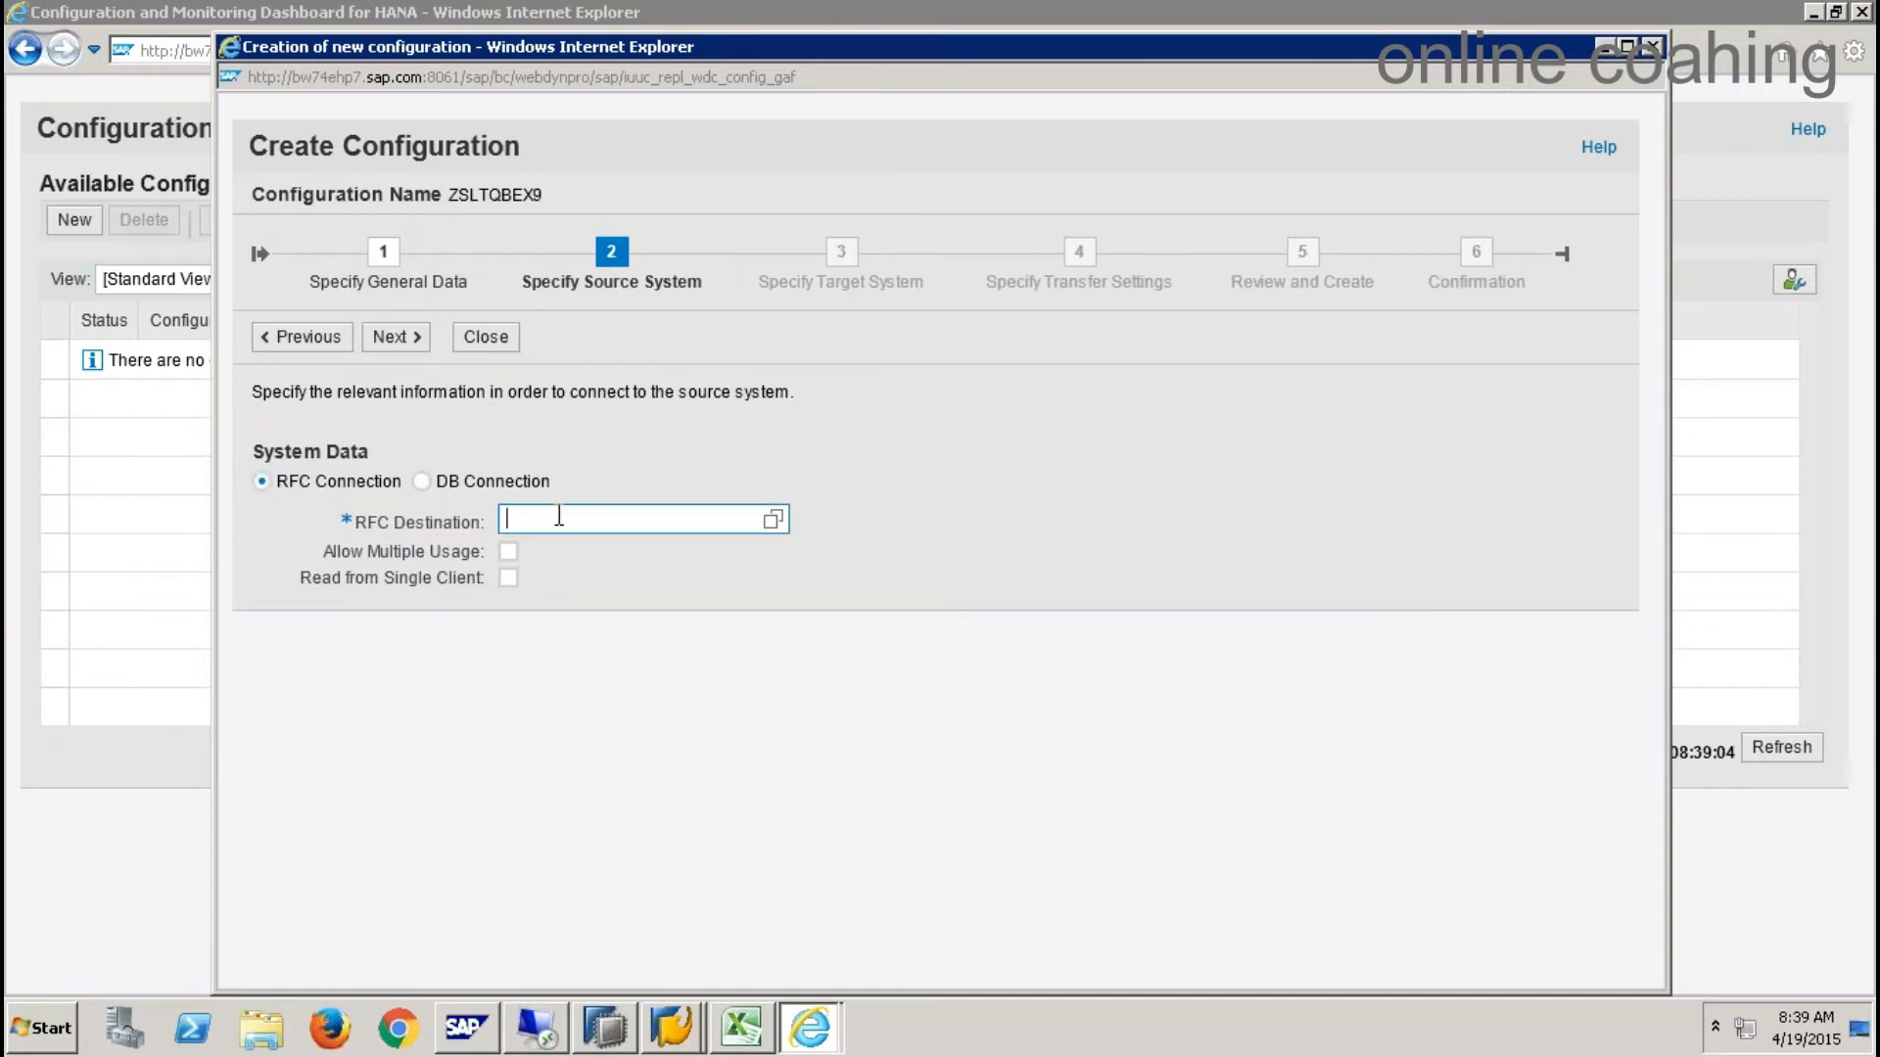
type("RFC2SOURCE")
left_click(508, 552)
left_click(409, 329)
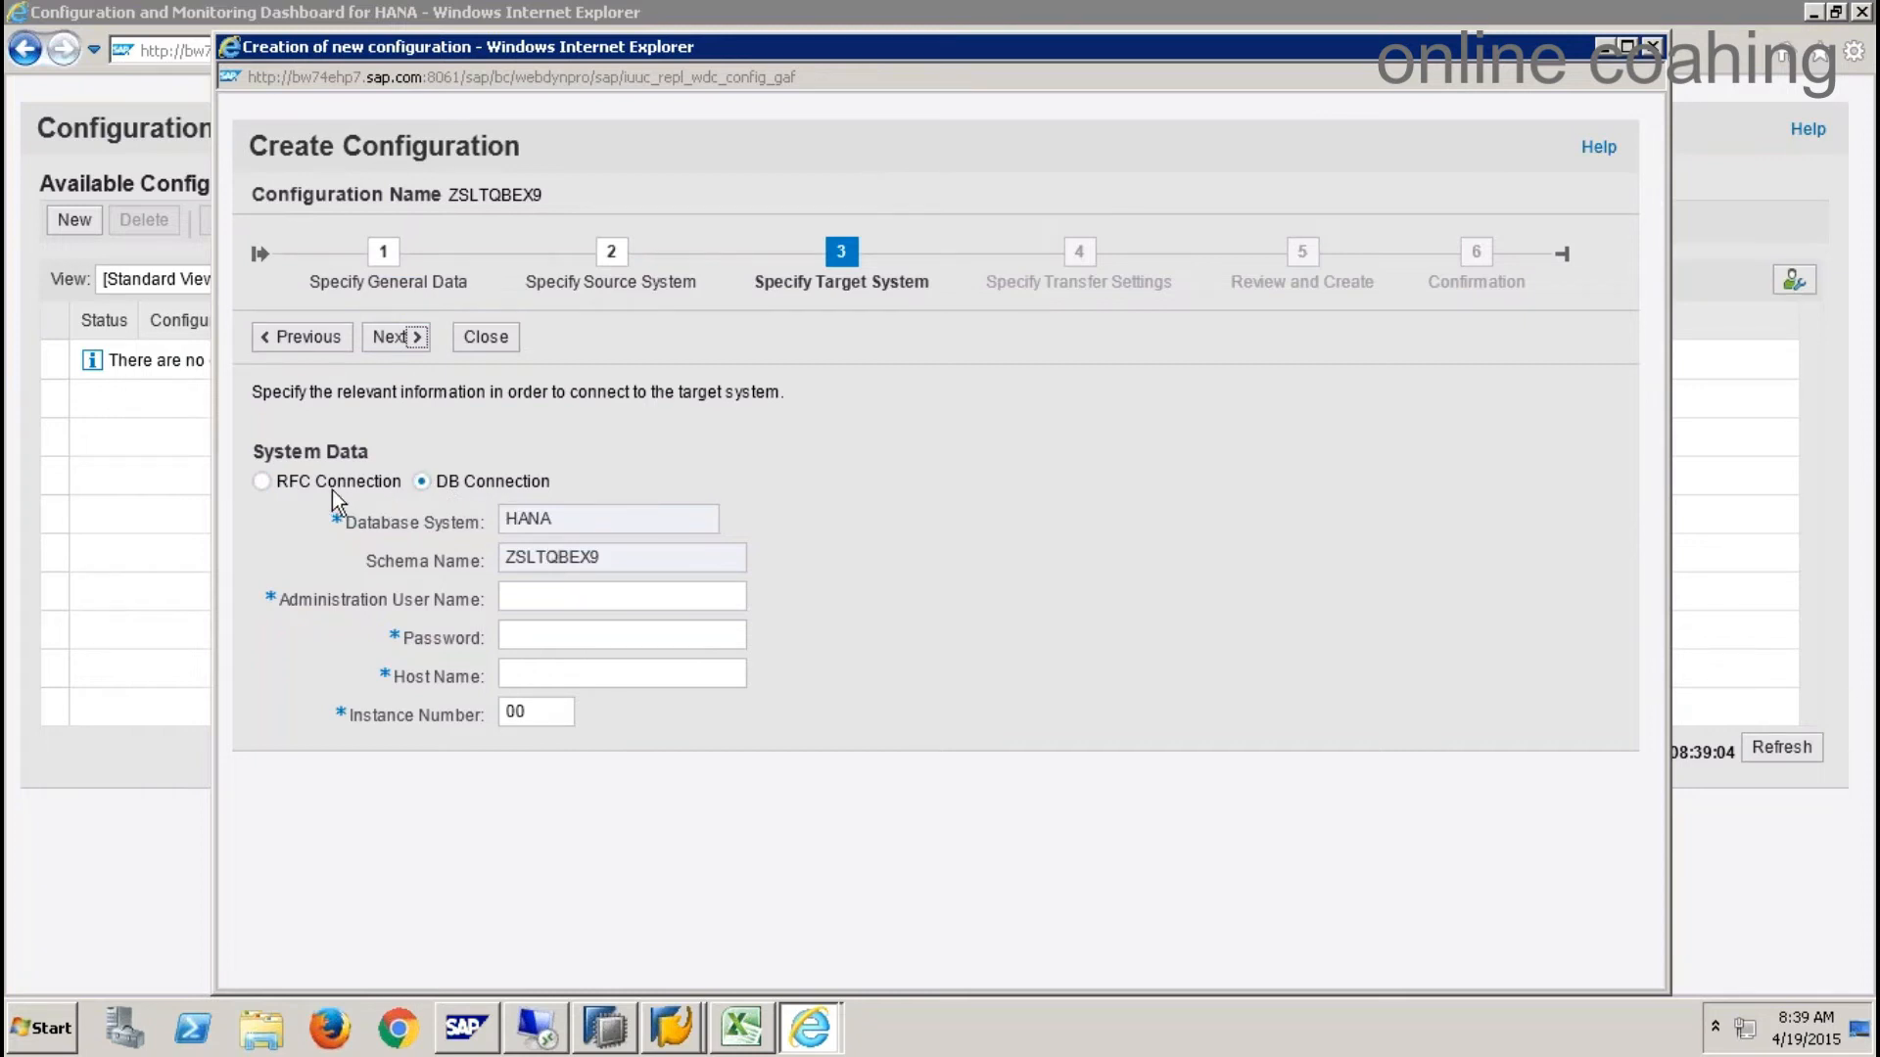
- Set the target system to an RFC connection with destination NONE, ODP replication scenario and queue alias 9QBEX, and proceed to the transfer settings
left_click(269, 480)
left_click(587, 525)
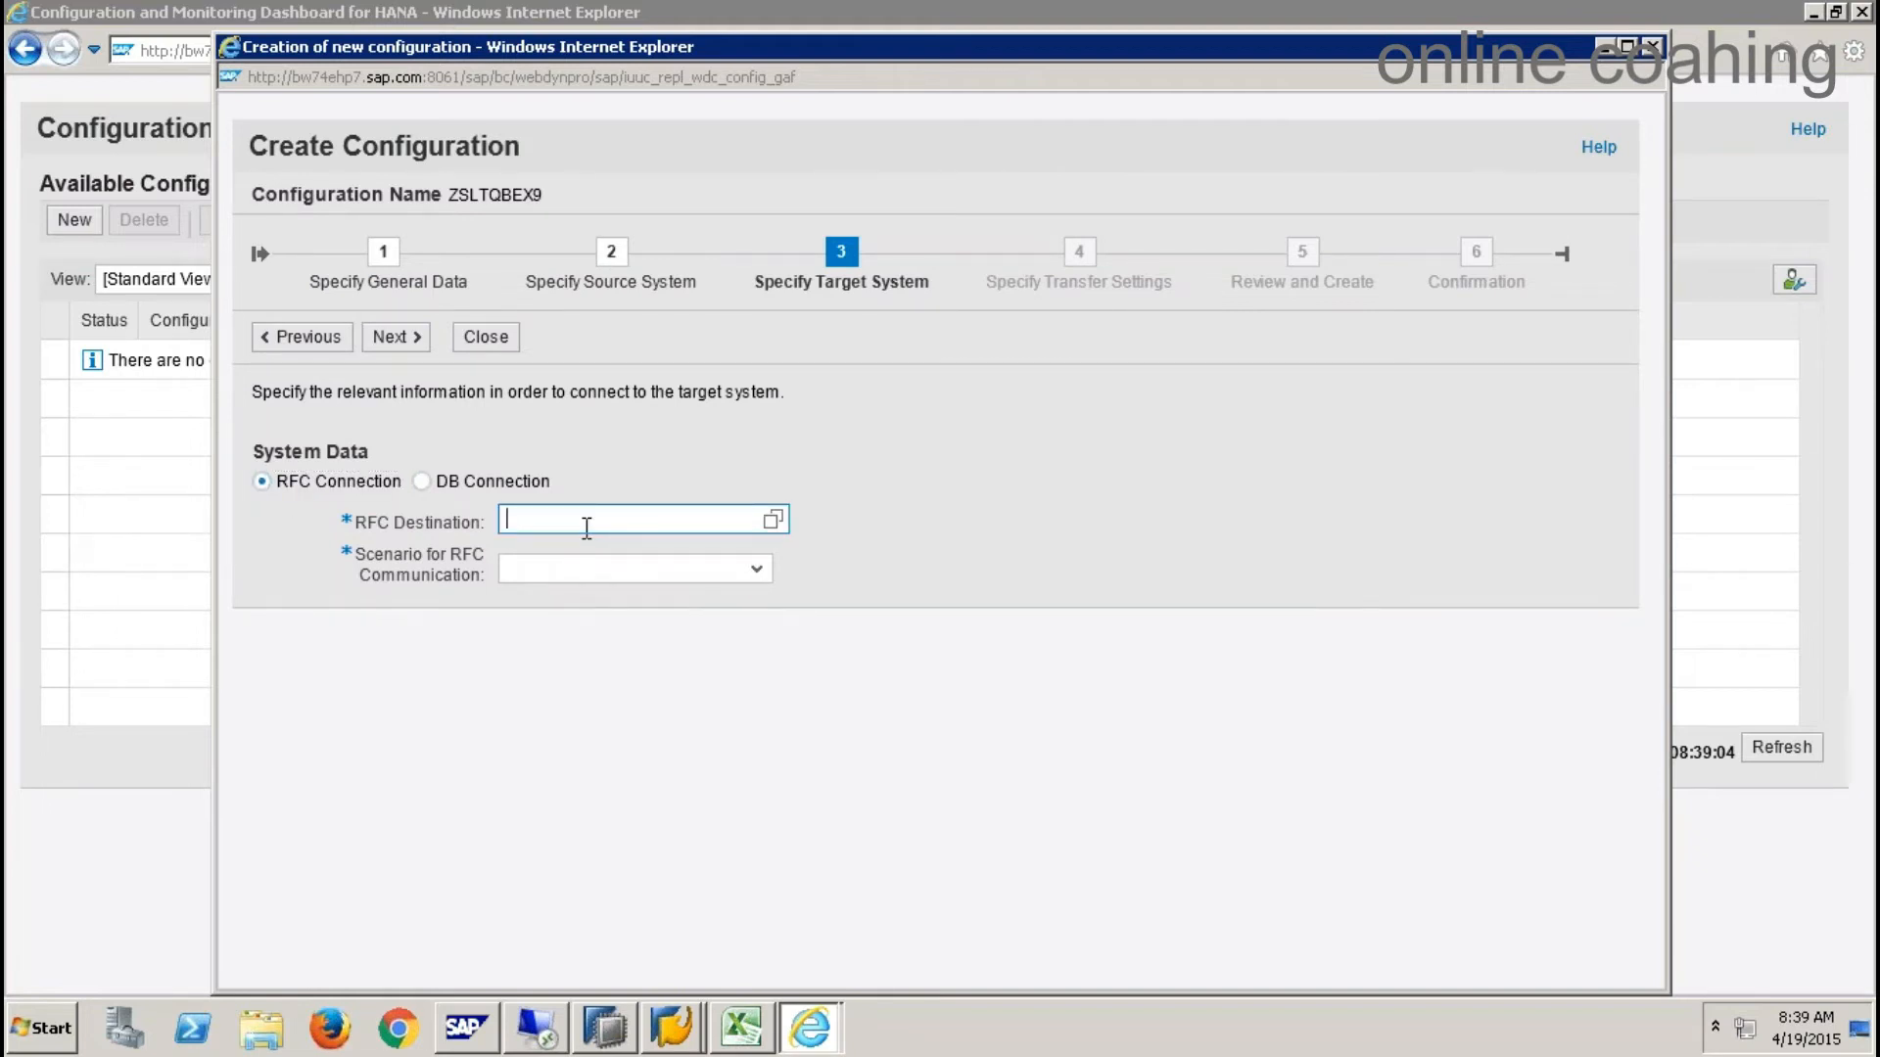
type("NONE")
left_click(587, 548)
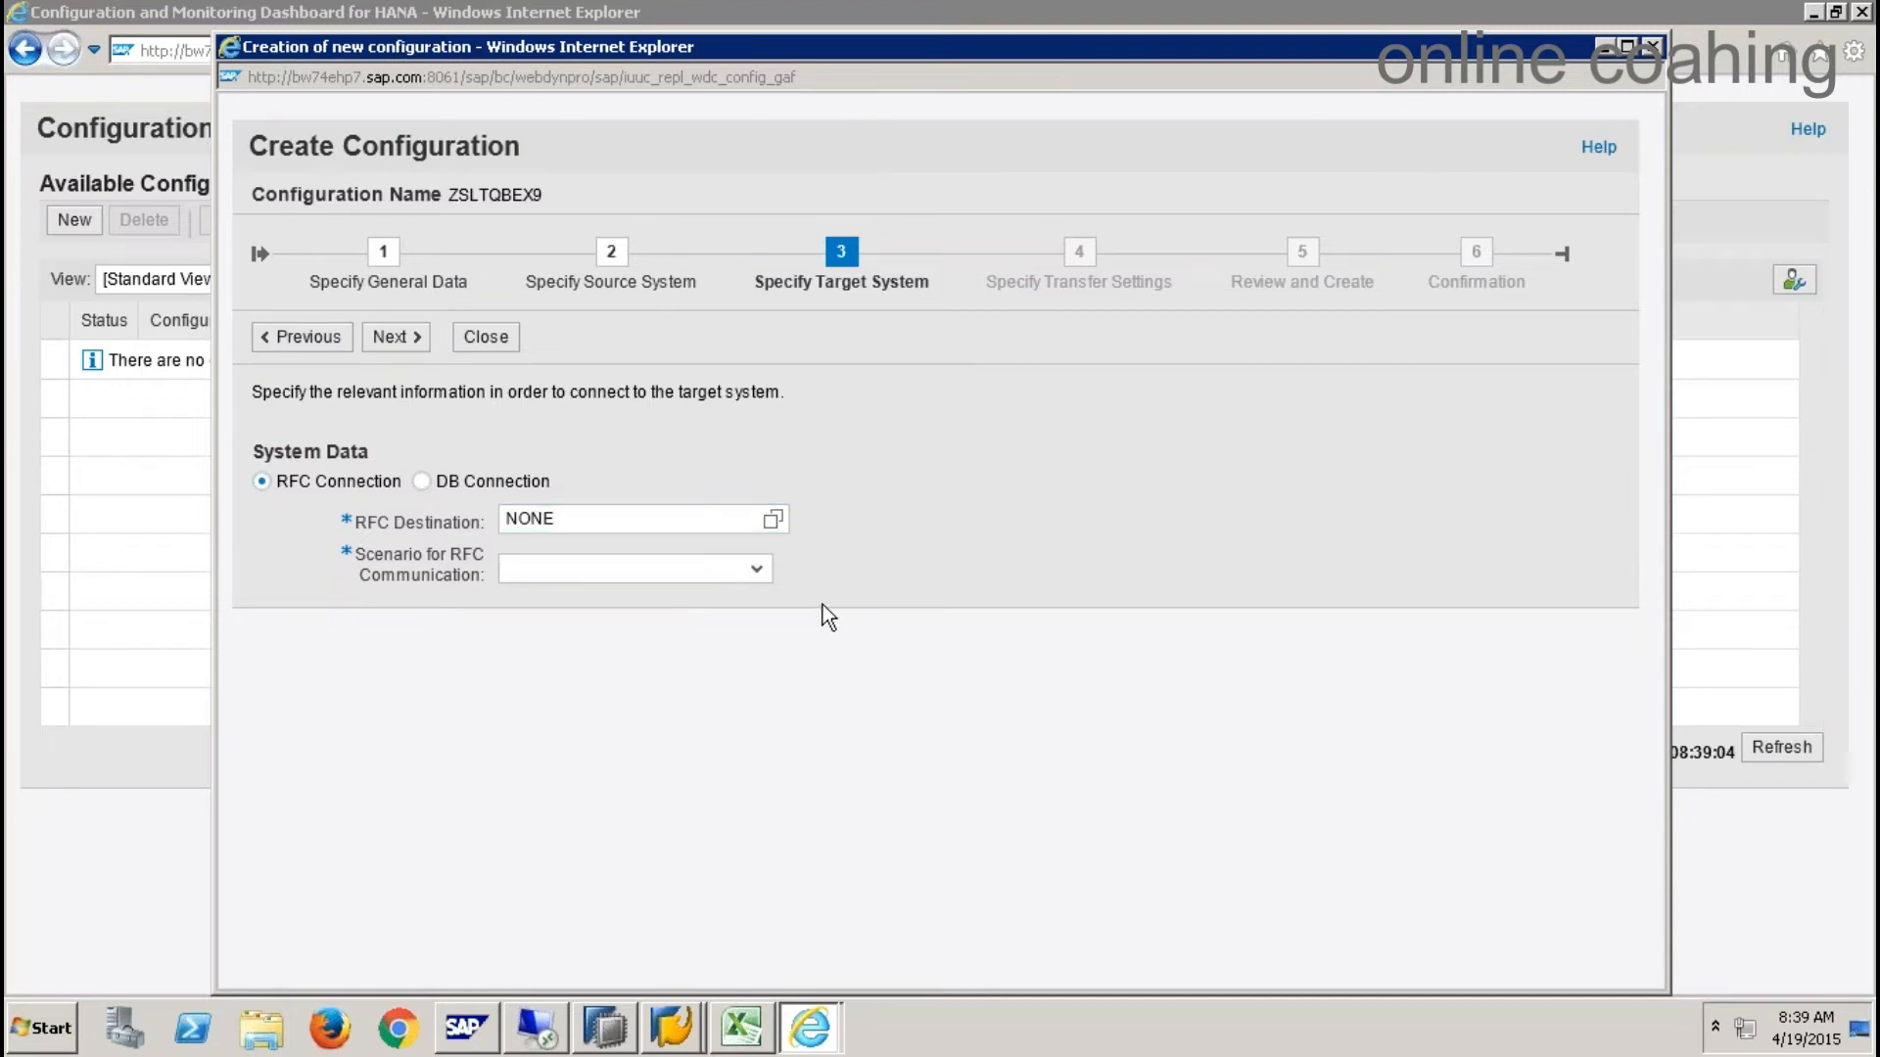
left_click(755, 570)
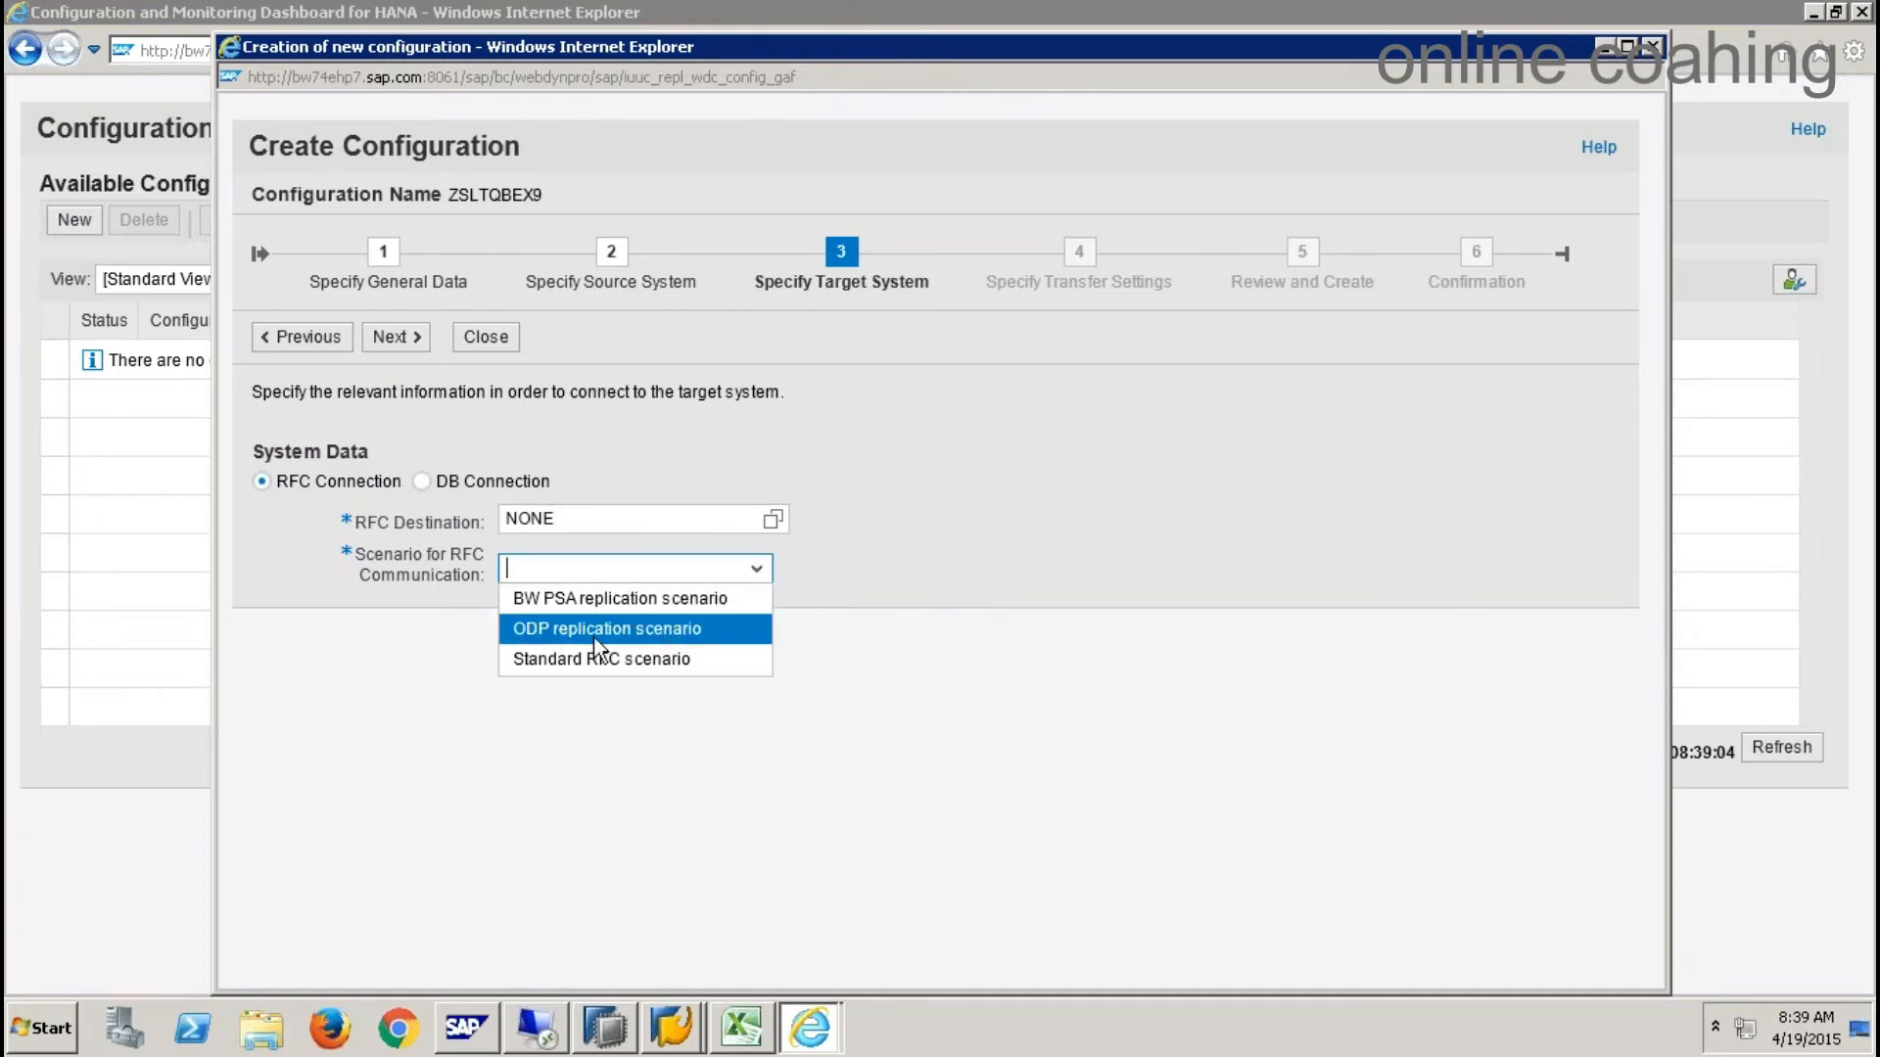
left_click(651, 634)
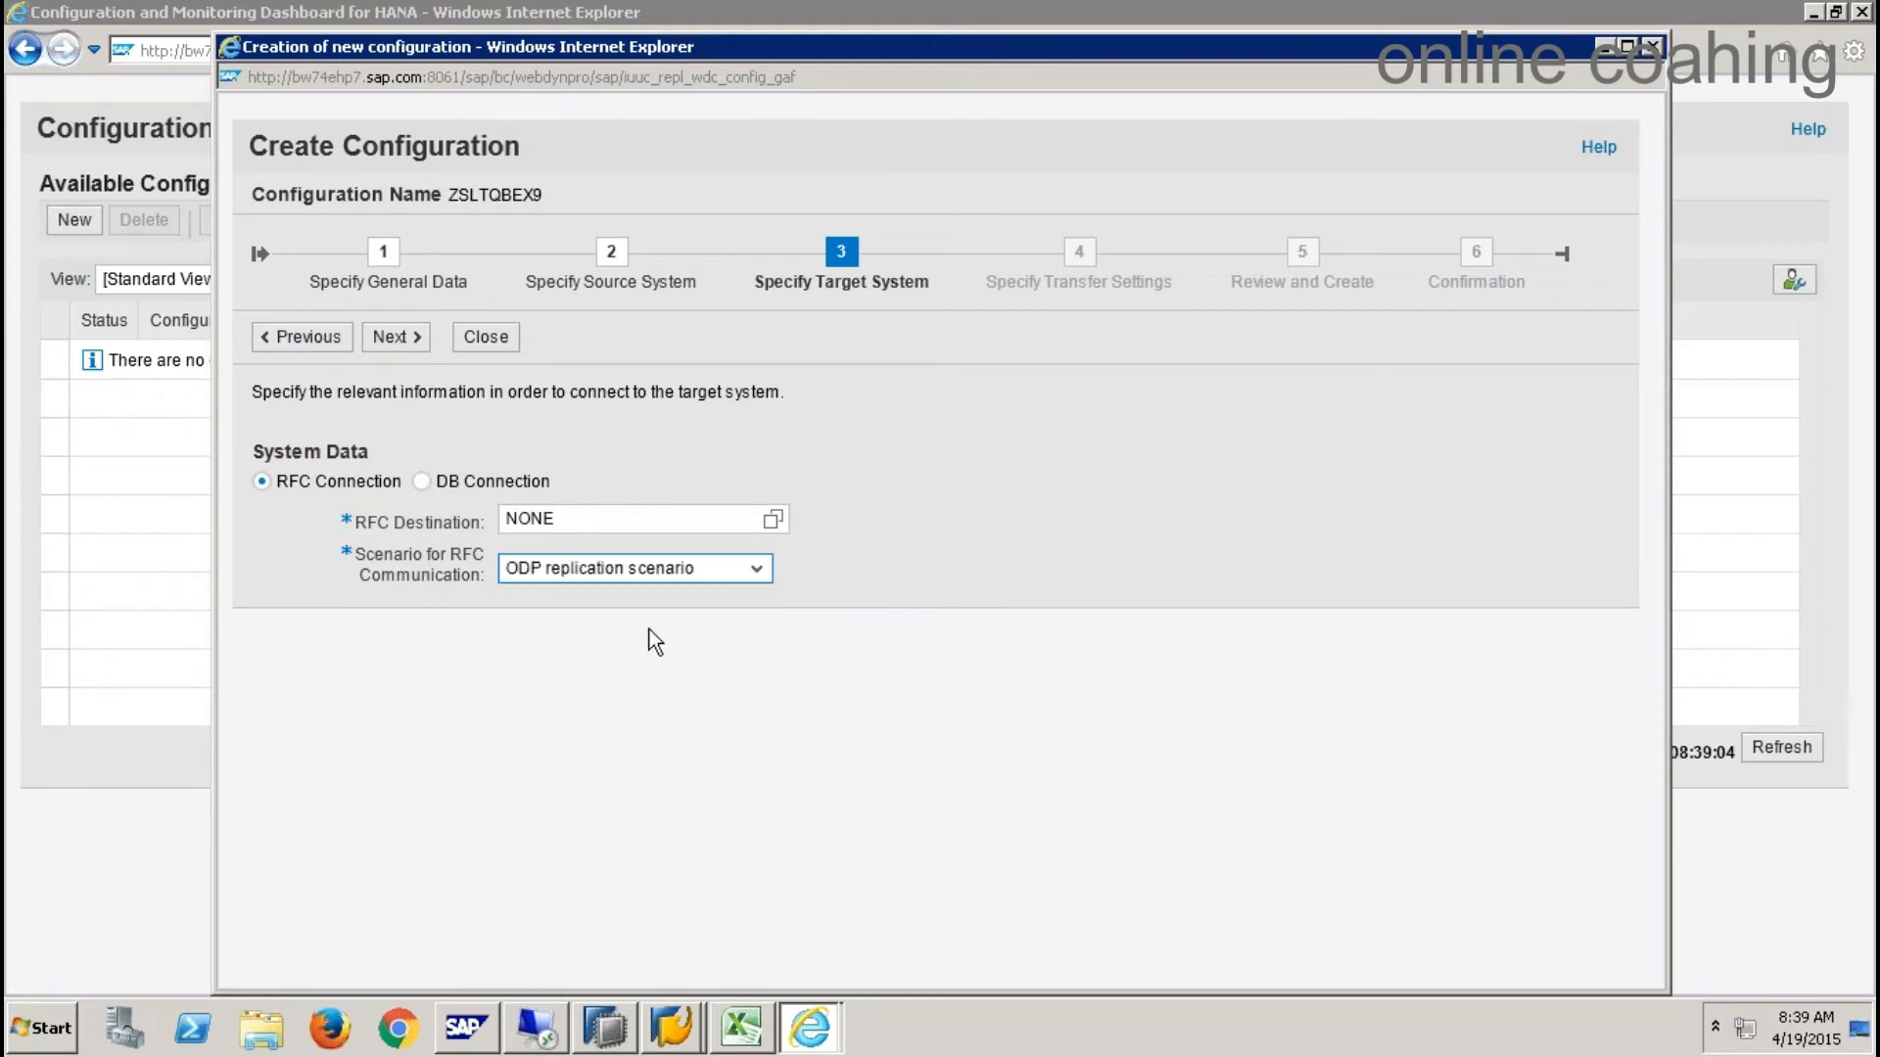
left_click(549, 609)
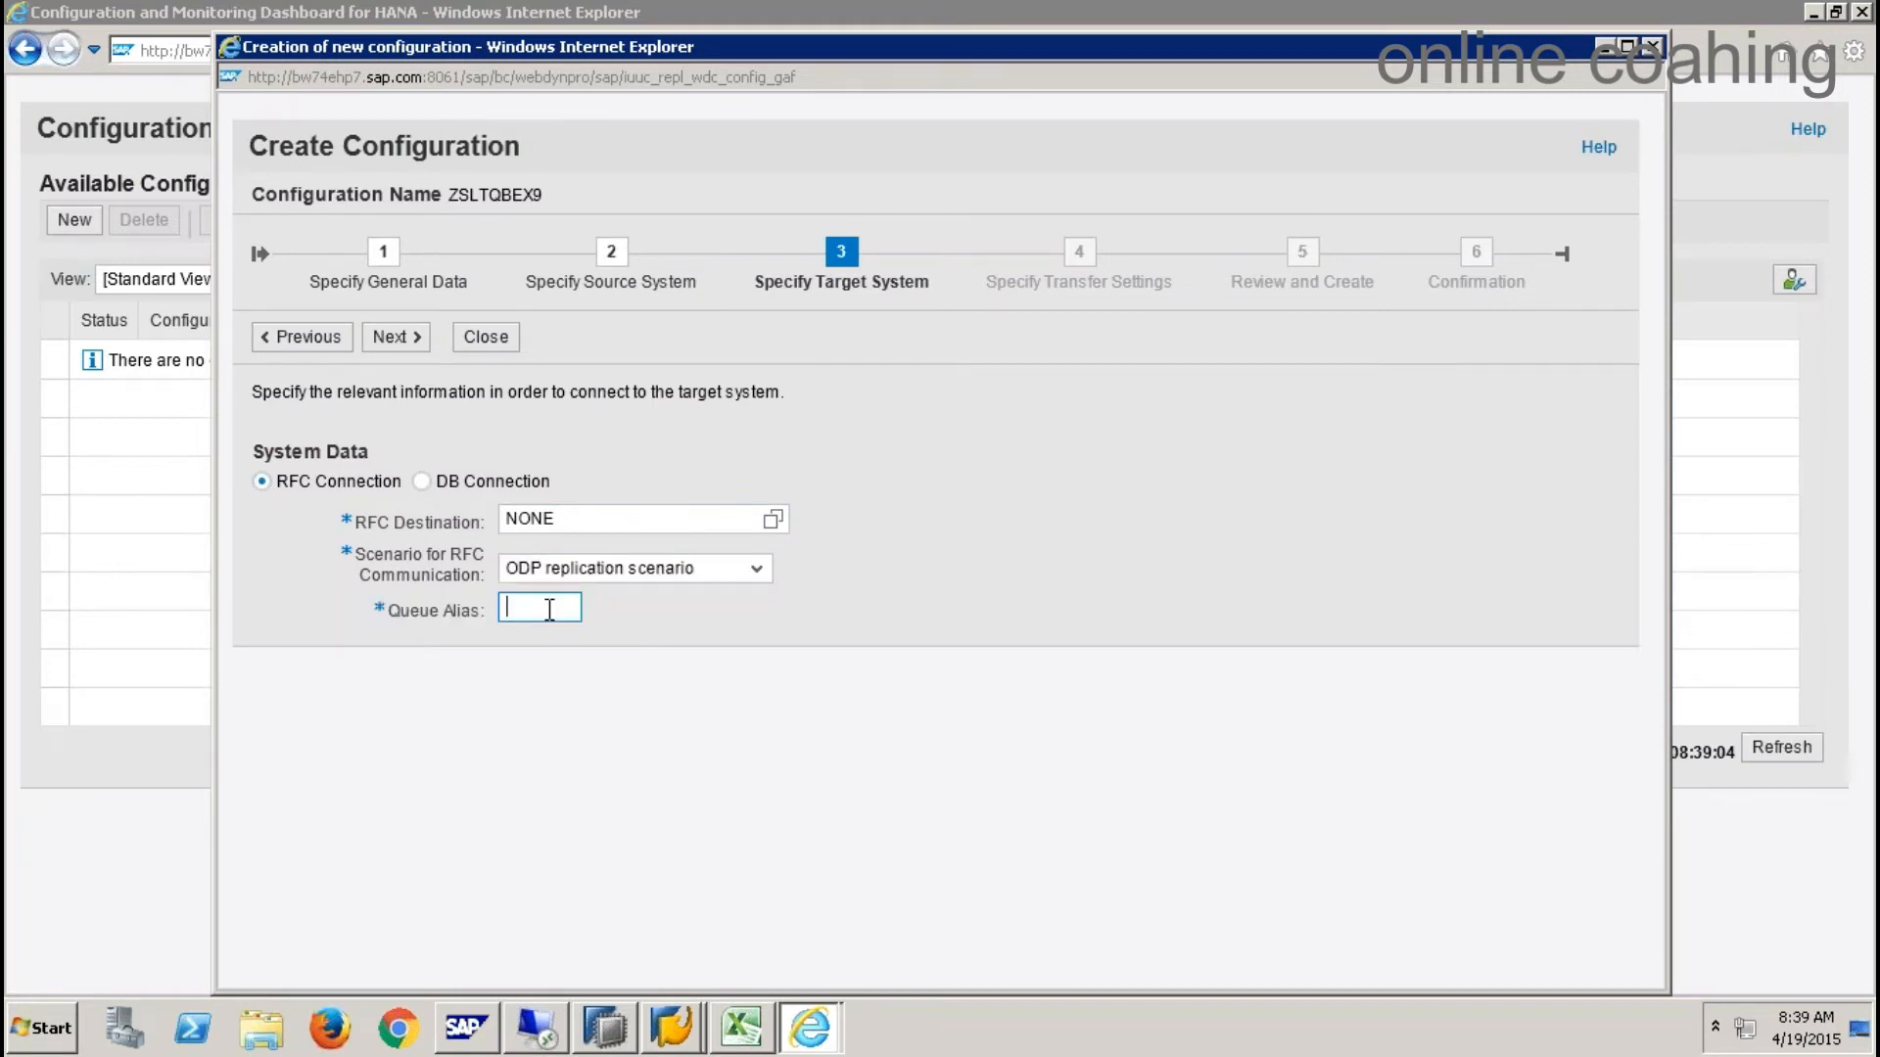
type("9")
type("QBEX")
left_click(396, 337)
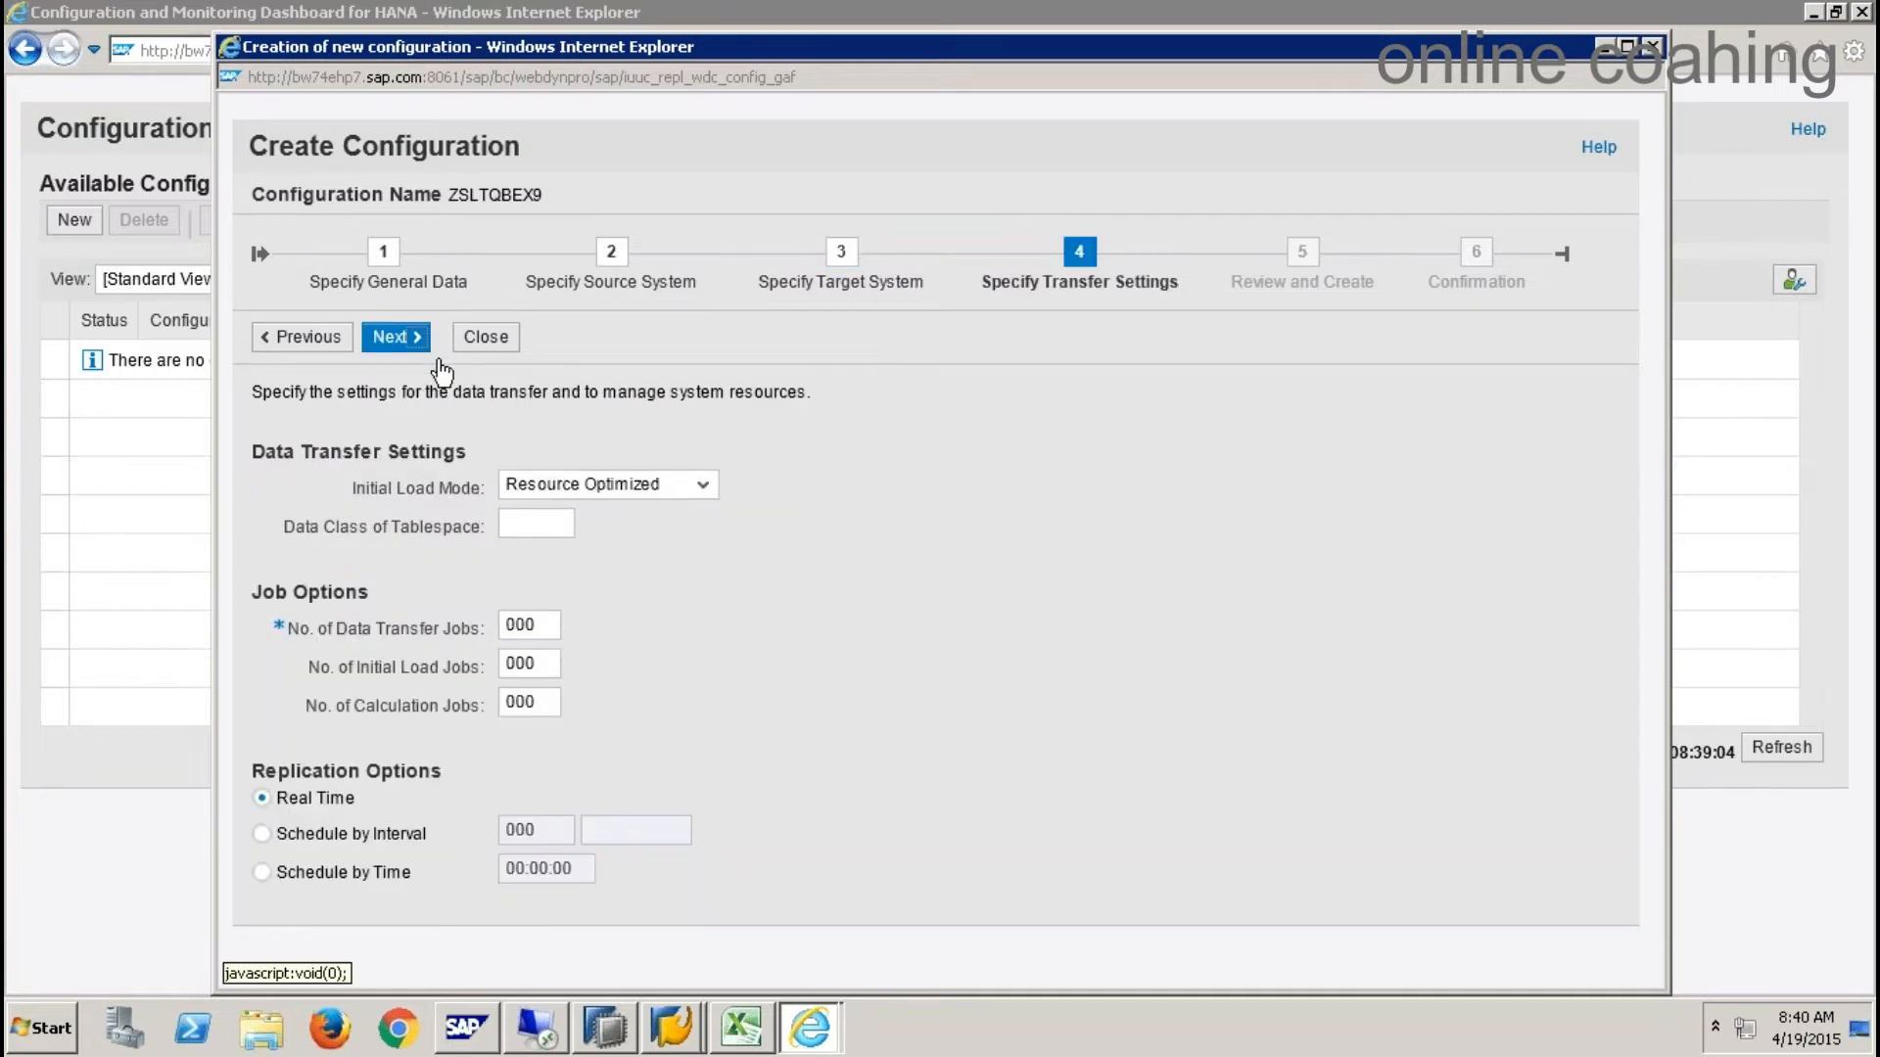
- Set the number of data transfer jobs to 006 and initial load jobs to 003, and proceed to the review
left_click(552, 629)
key("BackSpace")
type("6")
left_click(550, 668)
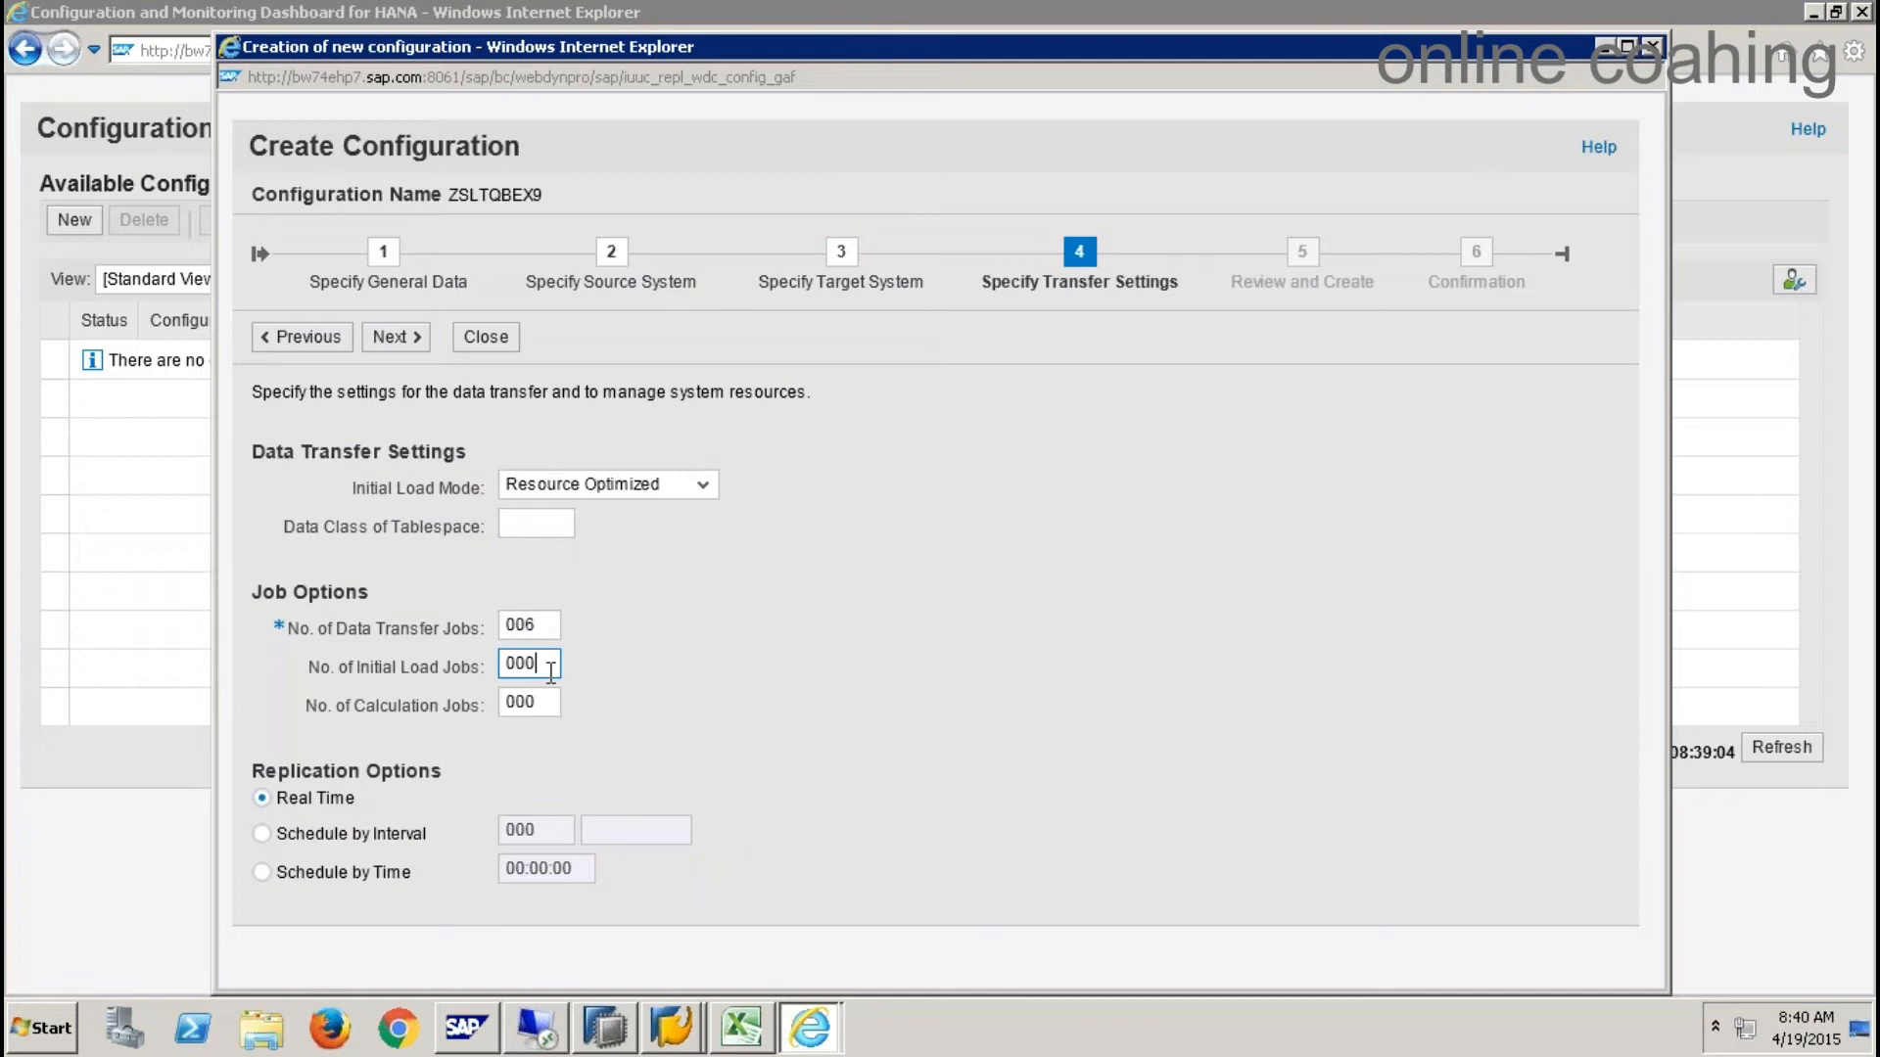
key("BackSpace")
type("3")
left_click(395, 337)
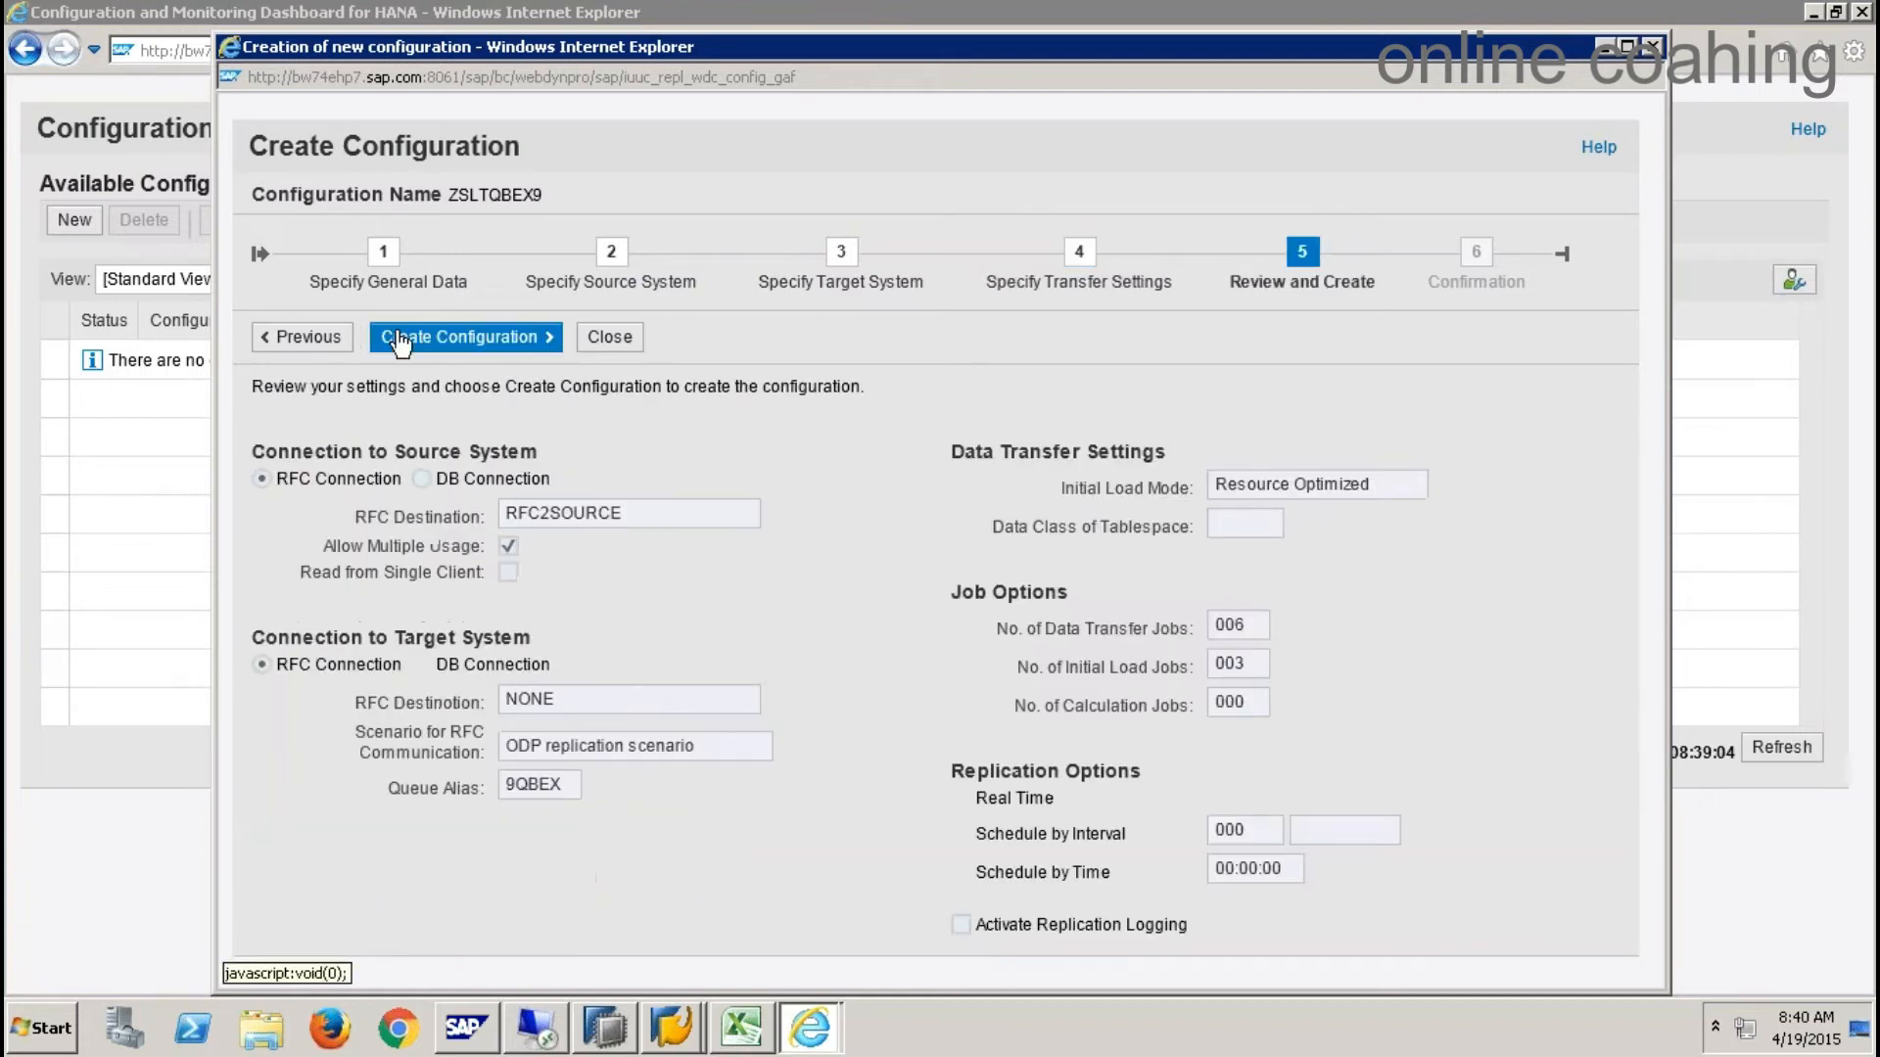
- Create the ZSLTQBEX9 configuration, close the wizard and refresh the list of available configurations
left_click(487, 338)
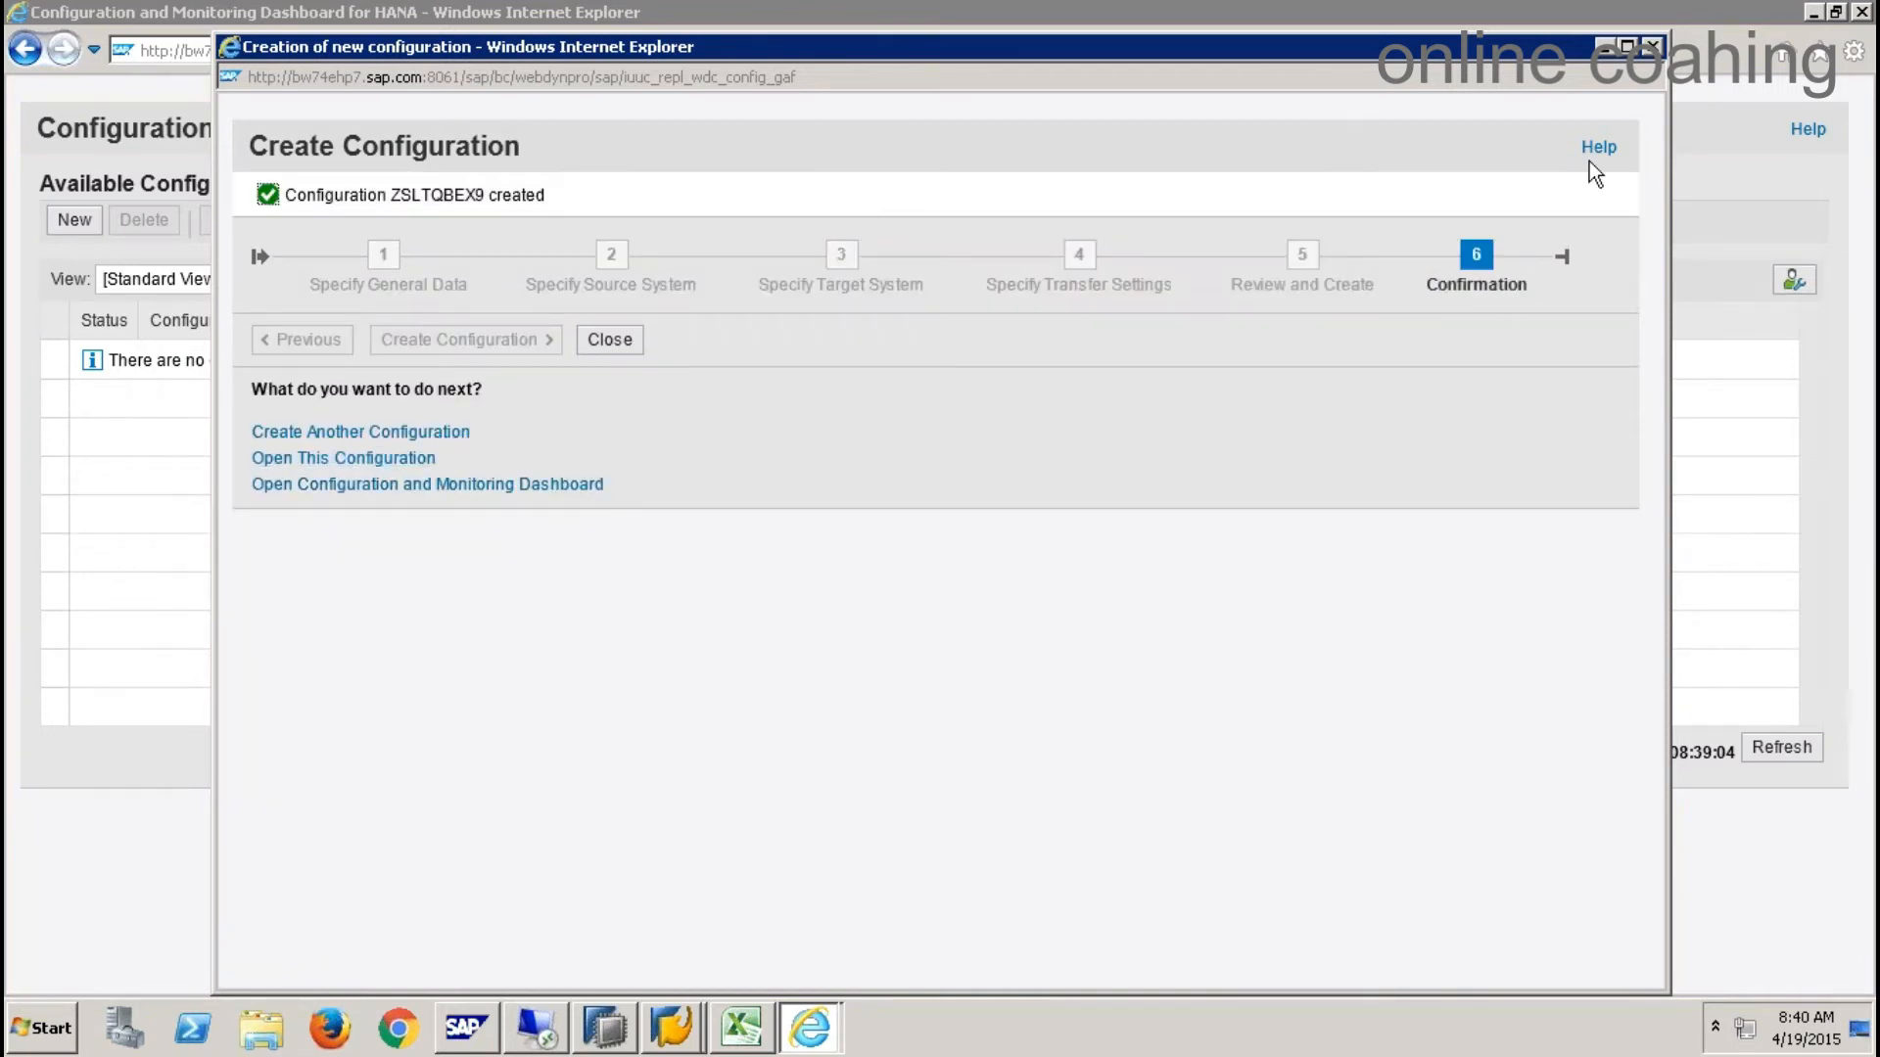
left_click(609, 339)
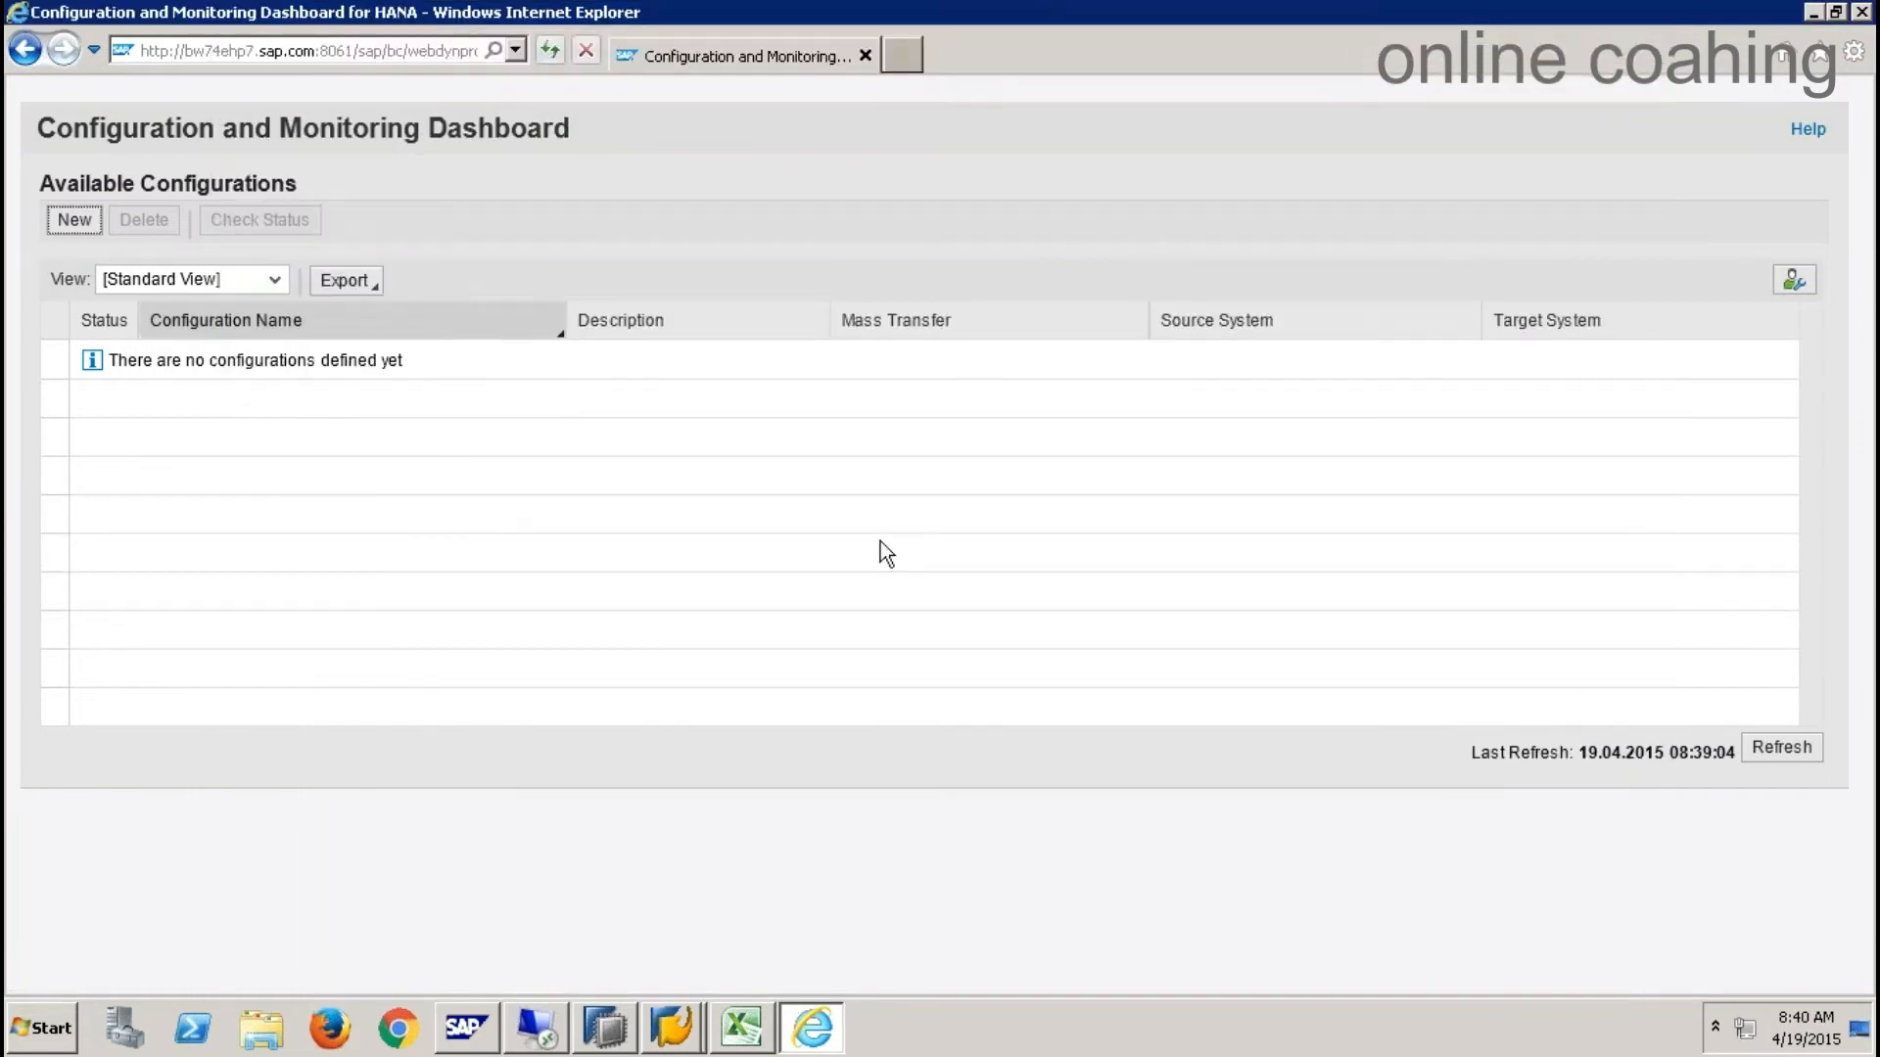
left_click(1752, 746)
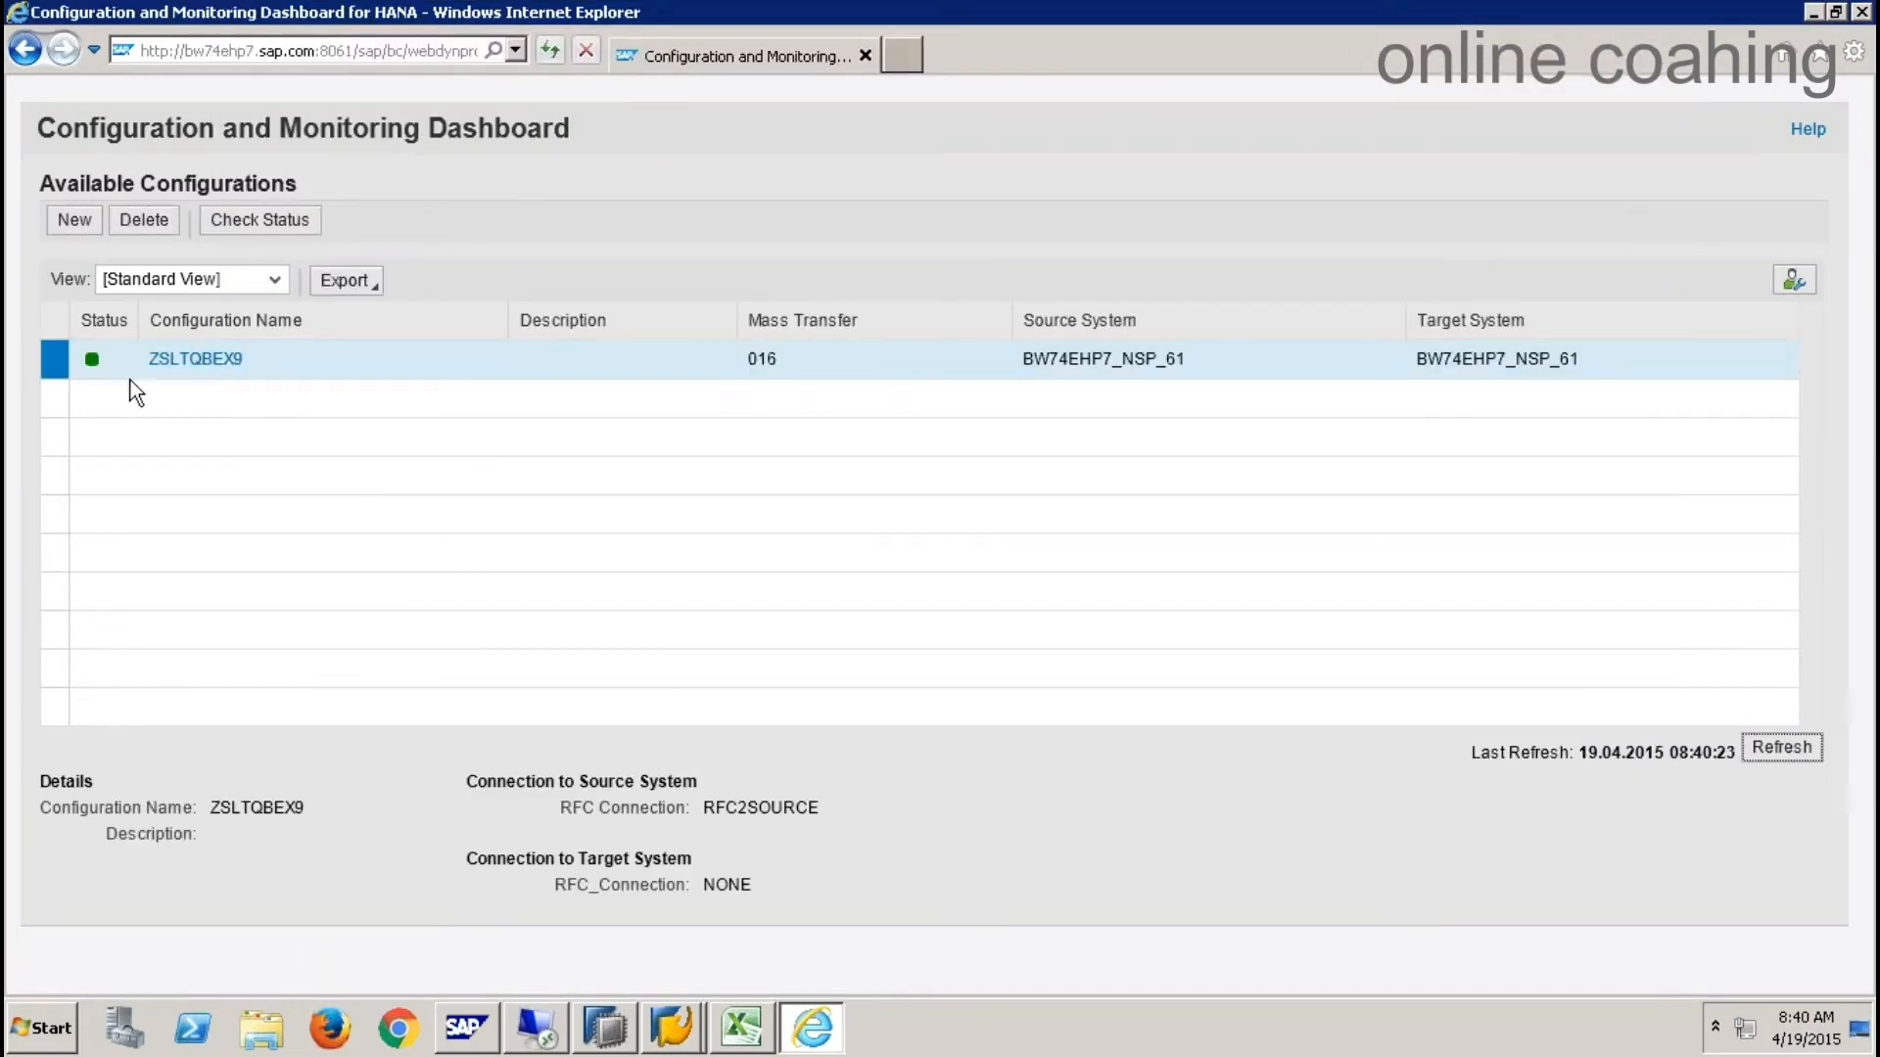
- Switch to the SAP Easy Access window, run transaction RSA1 and show the source systems
left_click(672, 1024)
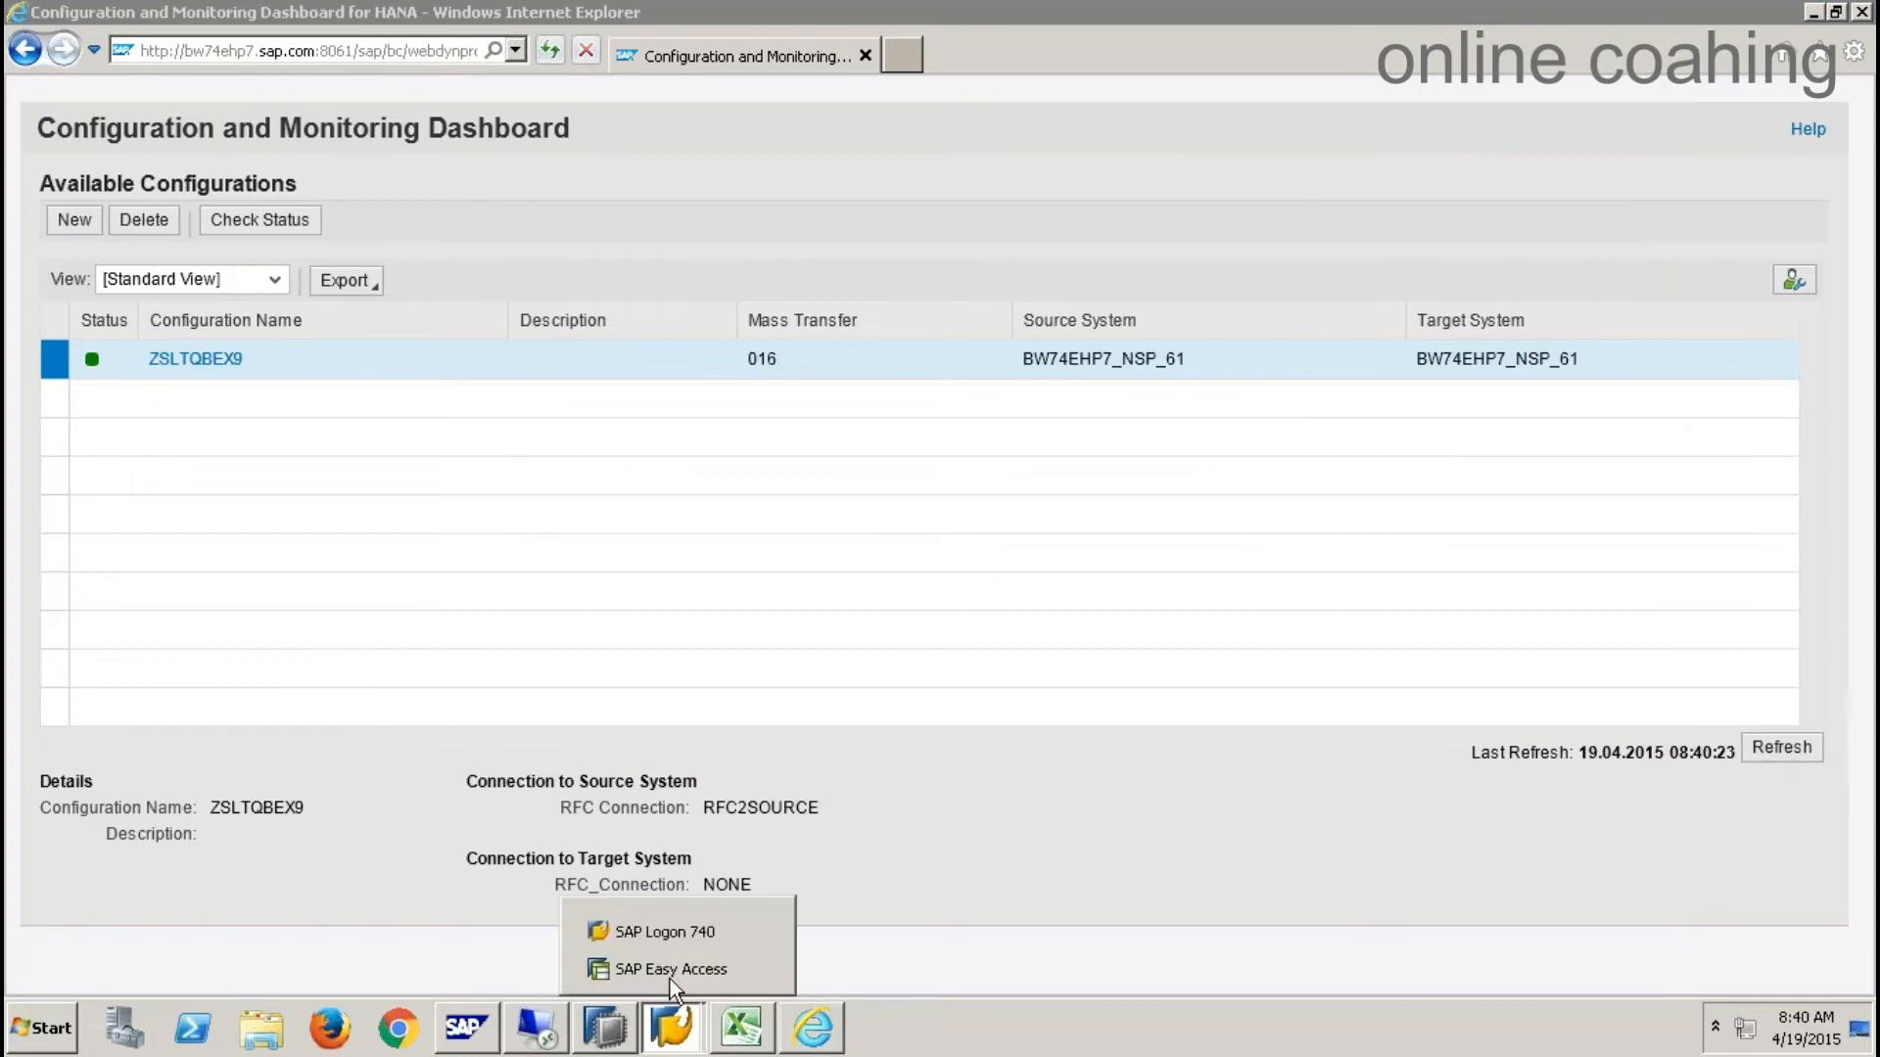
left_click(671, 969)
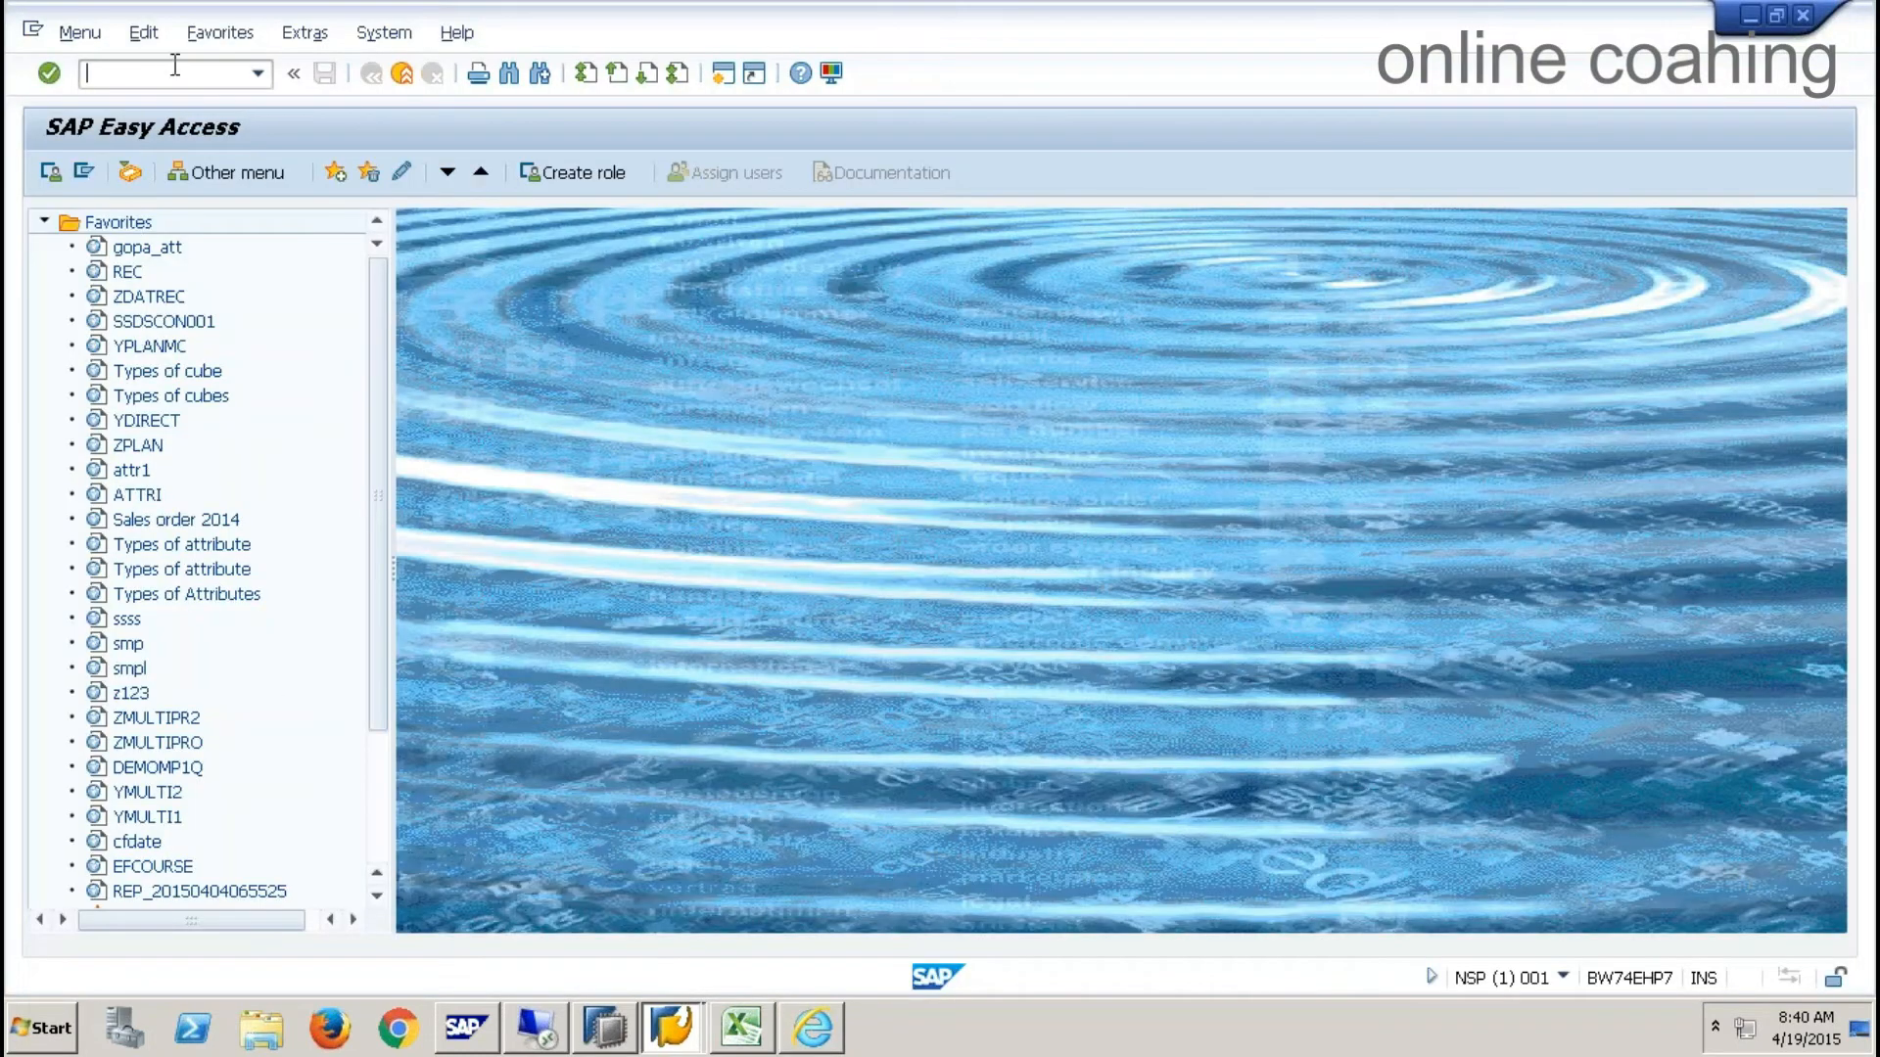
type("RSA1")
key("Return")
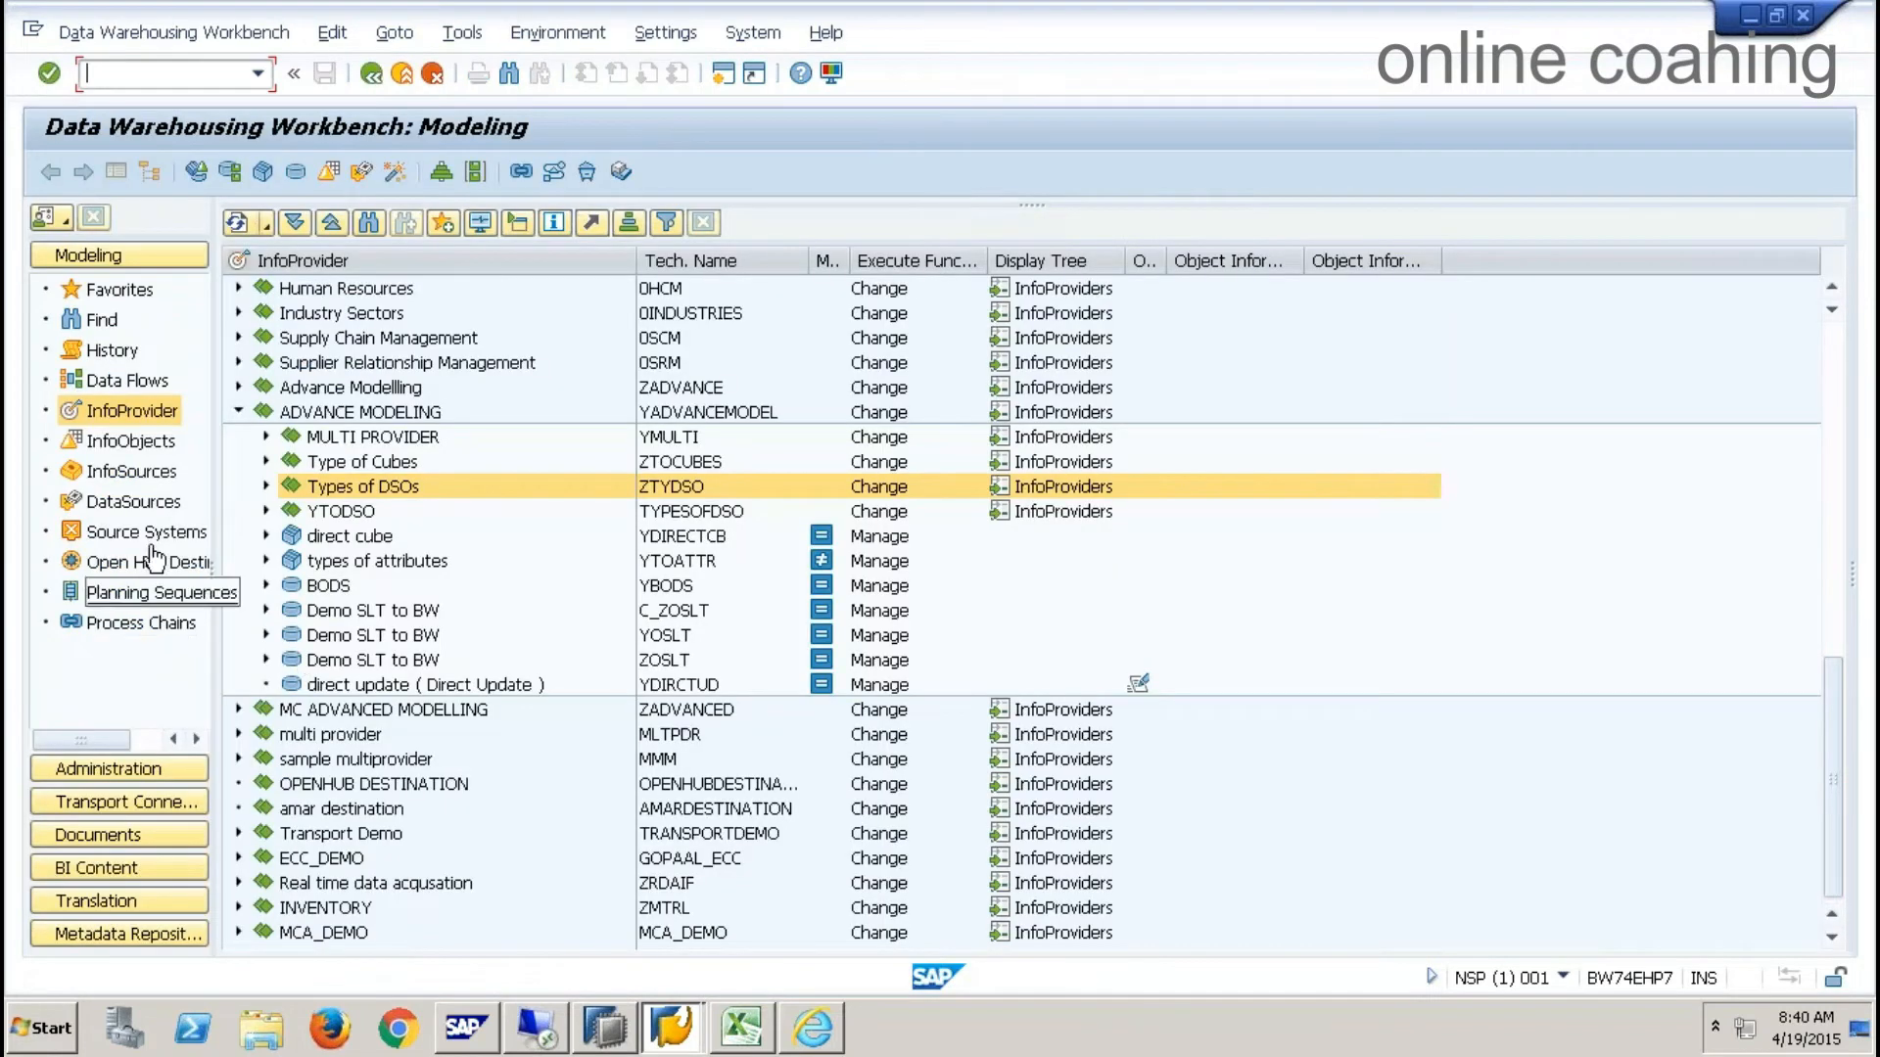
left_click(147, 532)
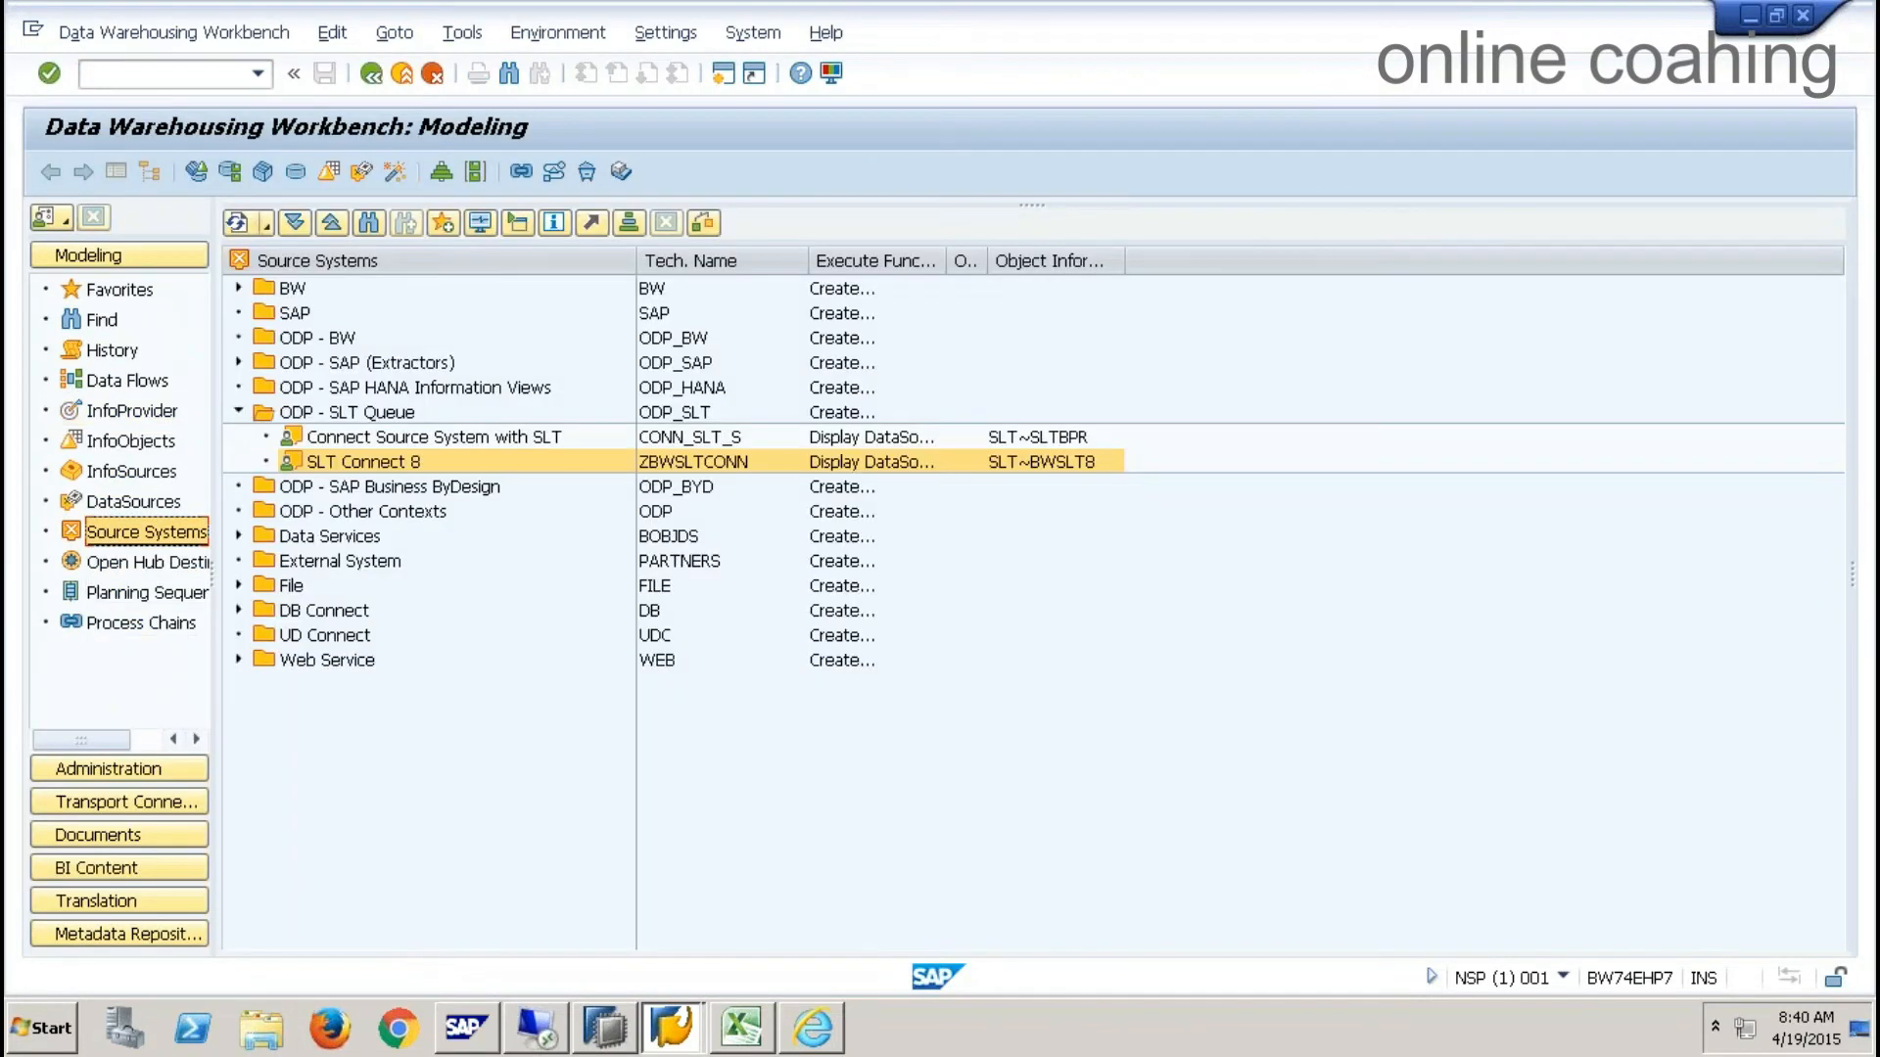
- Create a source system under ODP - SLT Queue with logical system name ZSLT9QB and source system name SLT CONNECTION FOR 9 QBEX
left_click(352, 412)
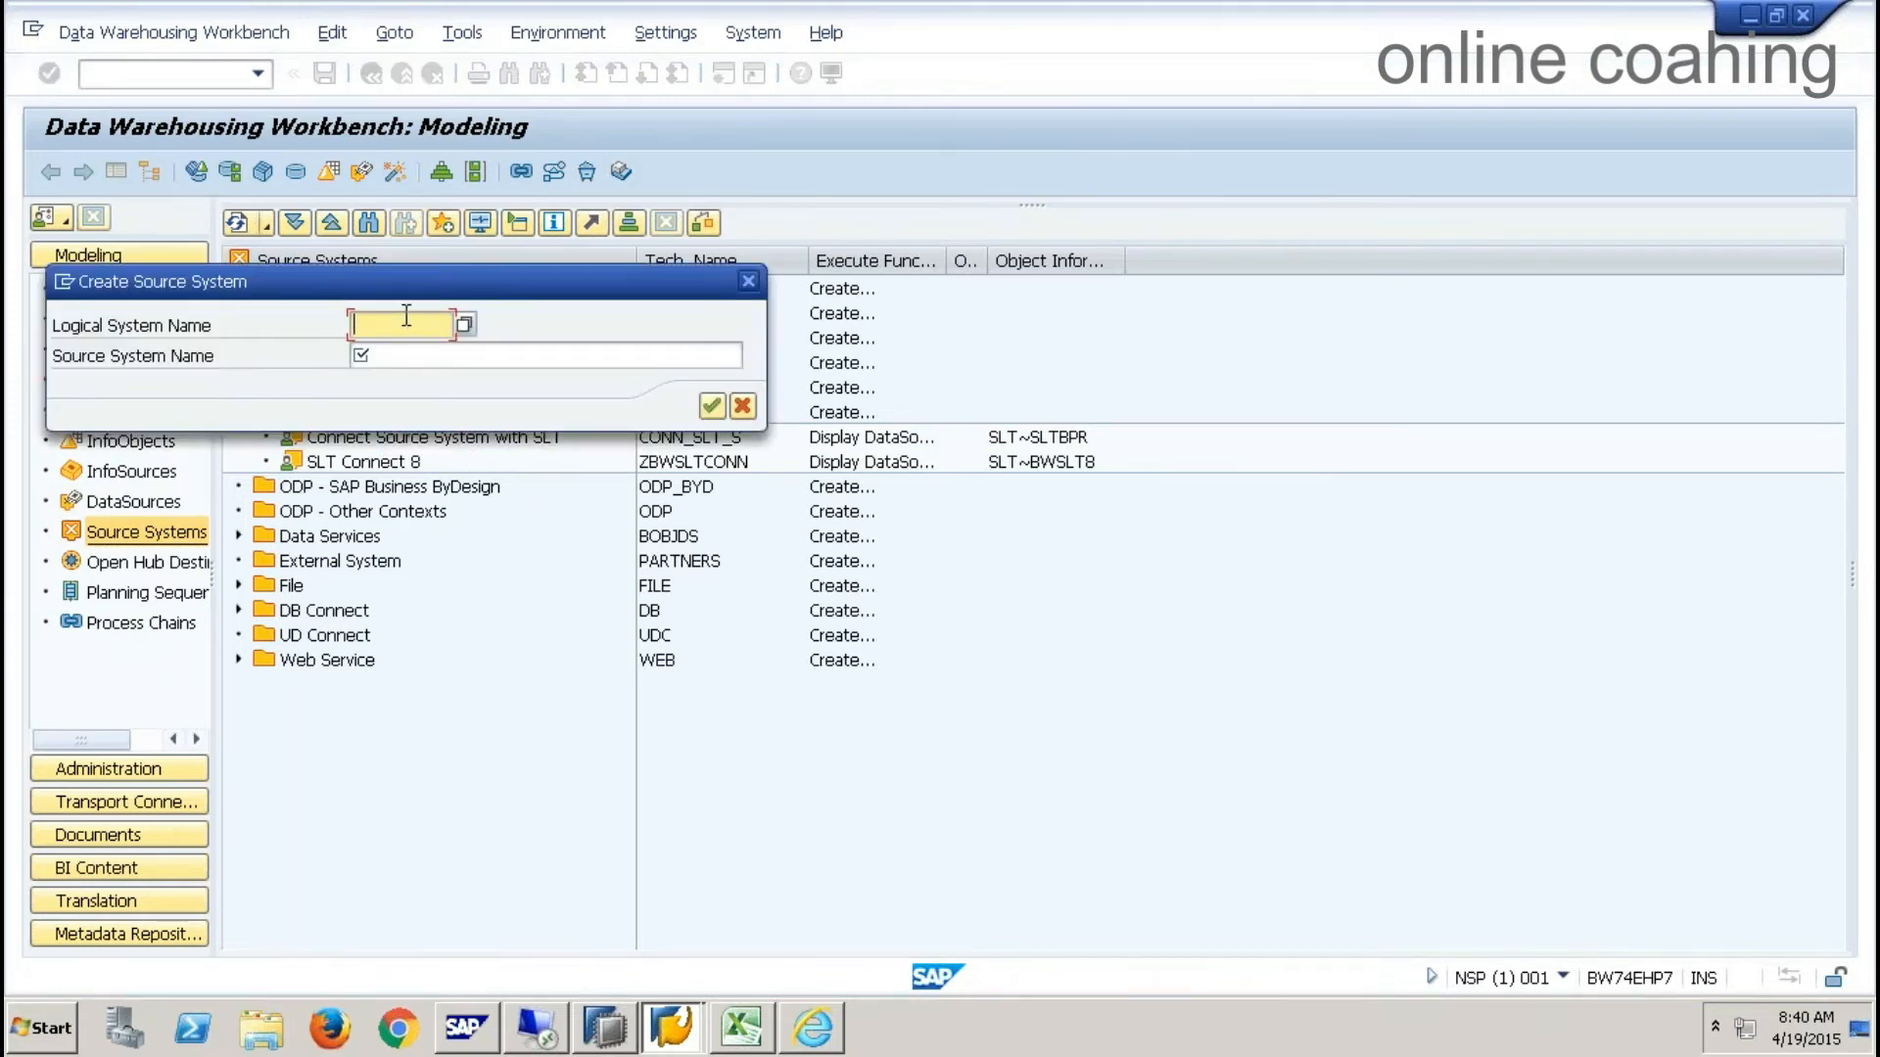
type("z")
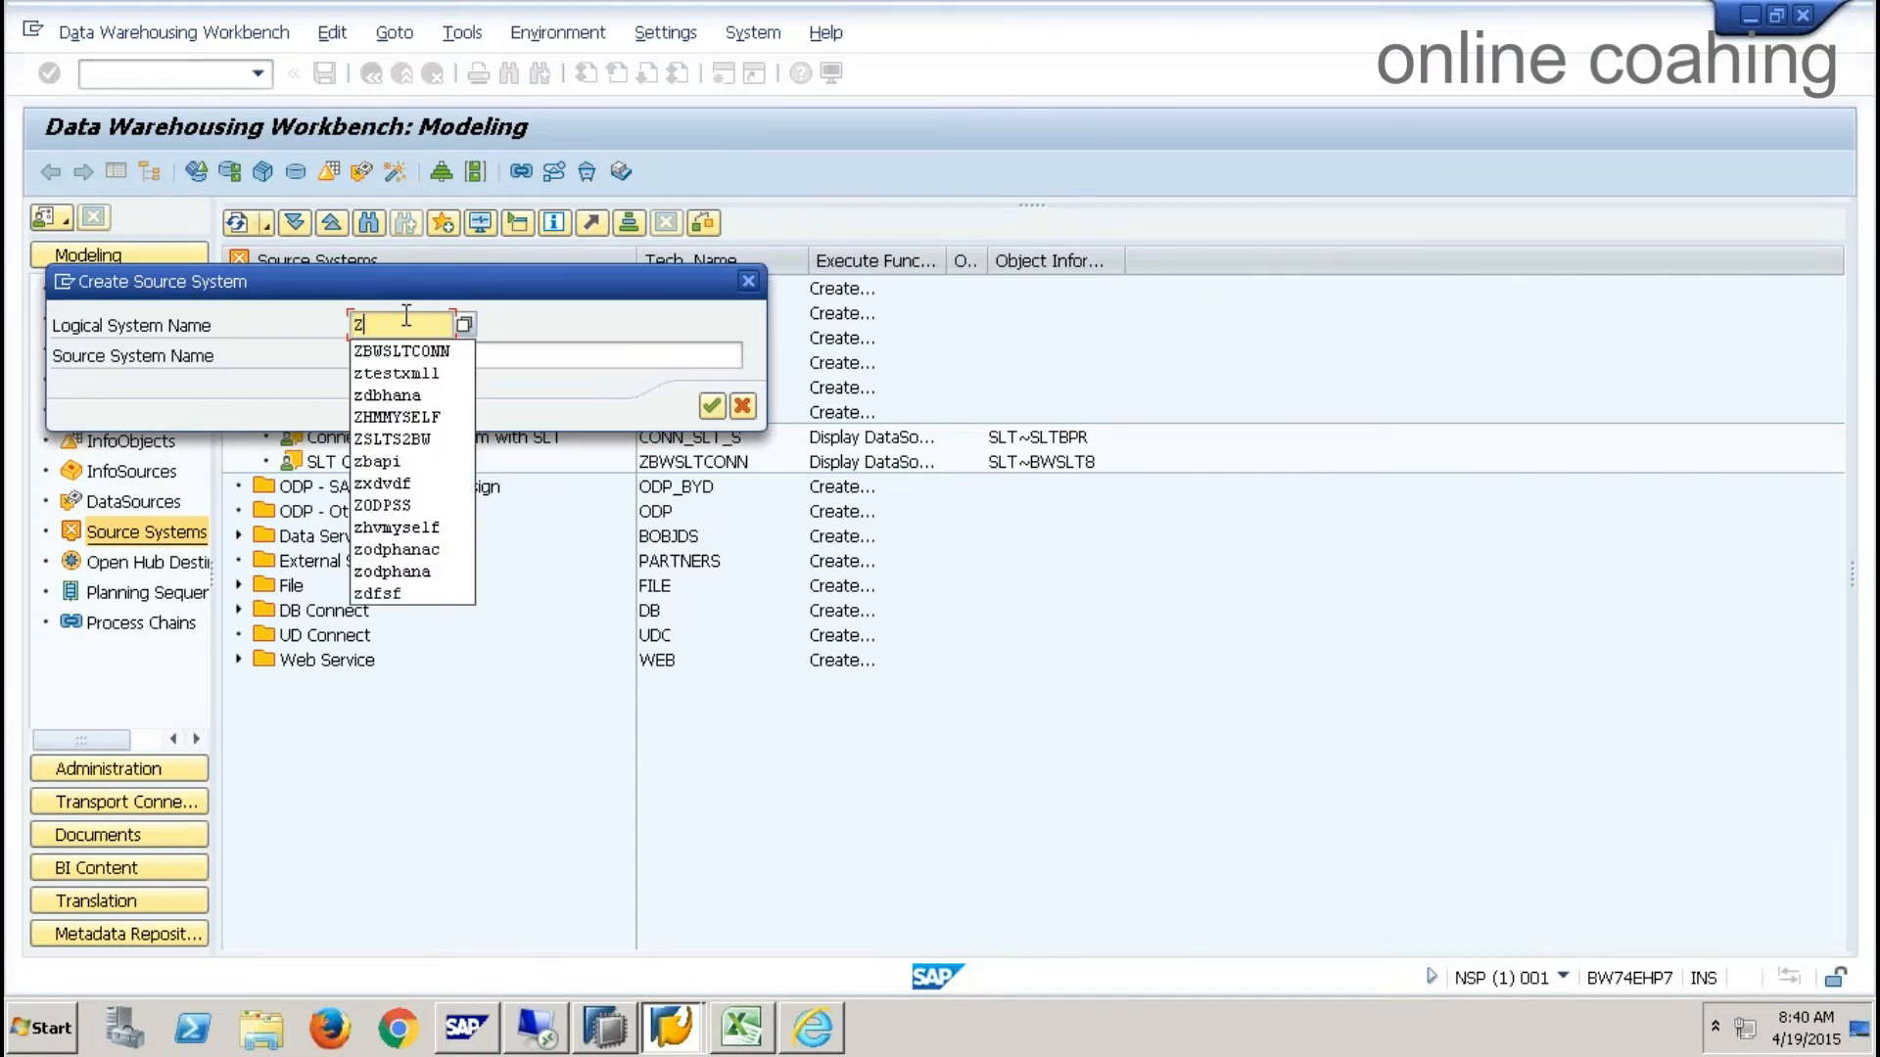
type("SLT90")
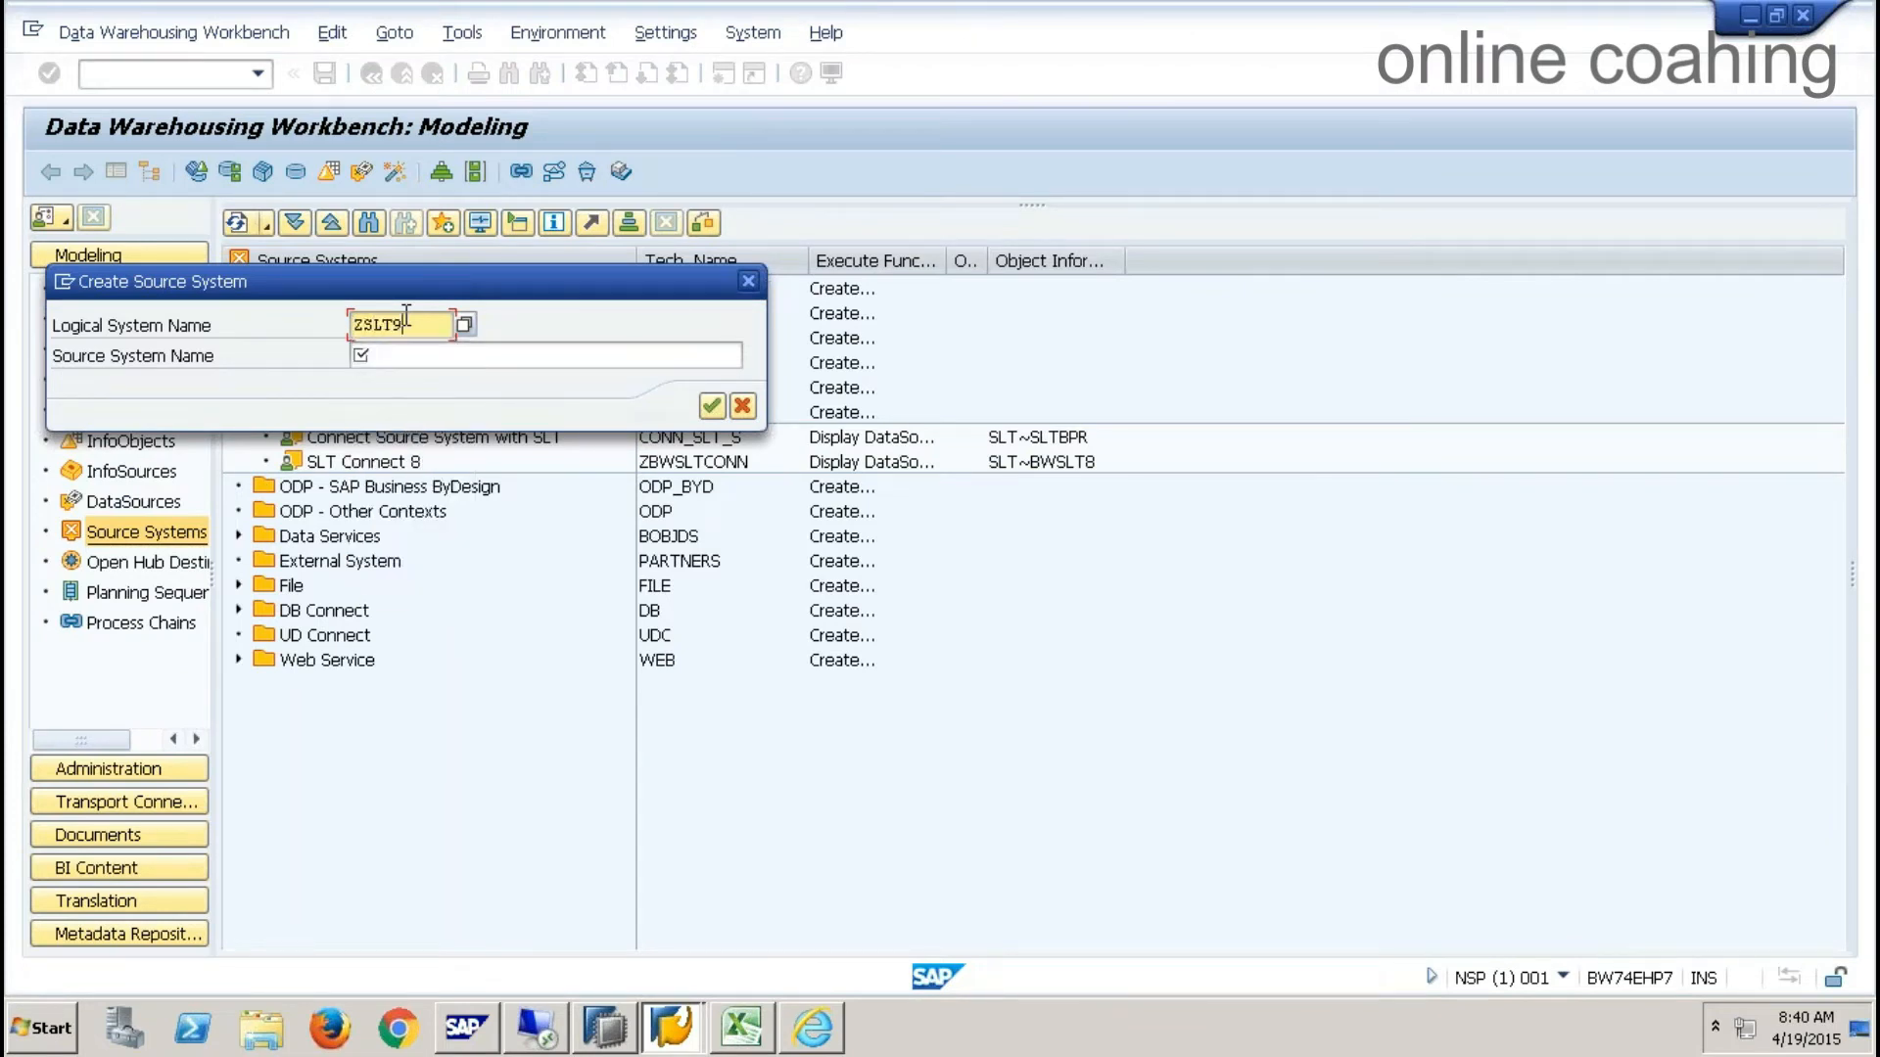
type("B")
key("Tab")
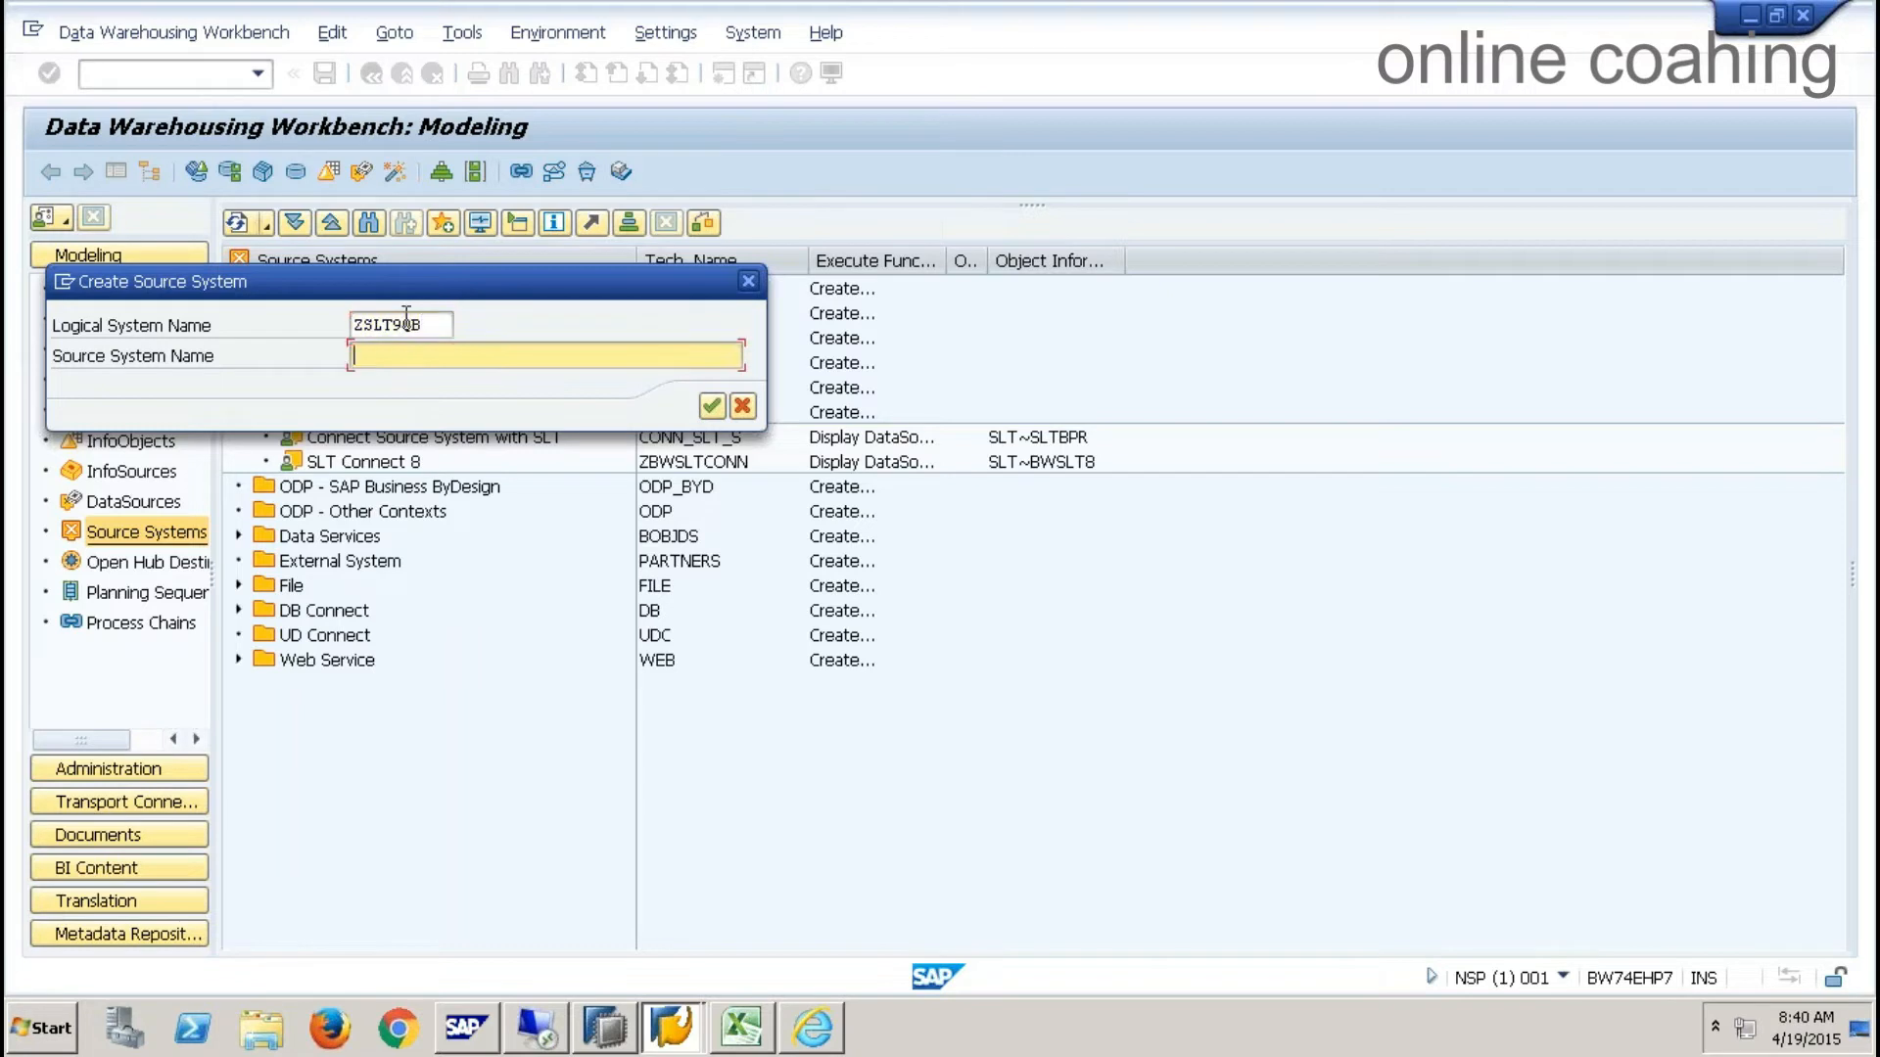
type("SLT ")
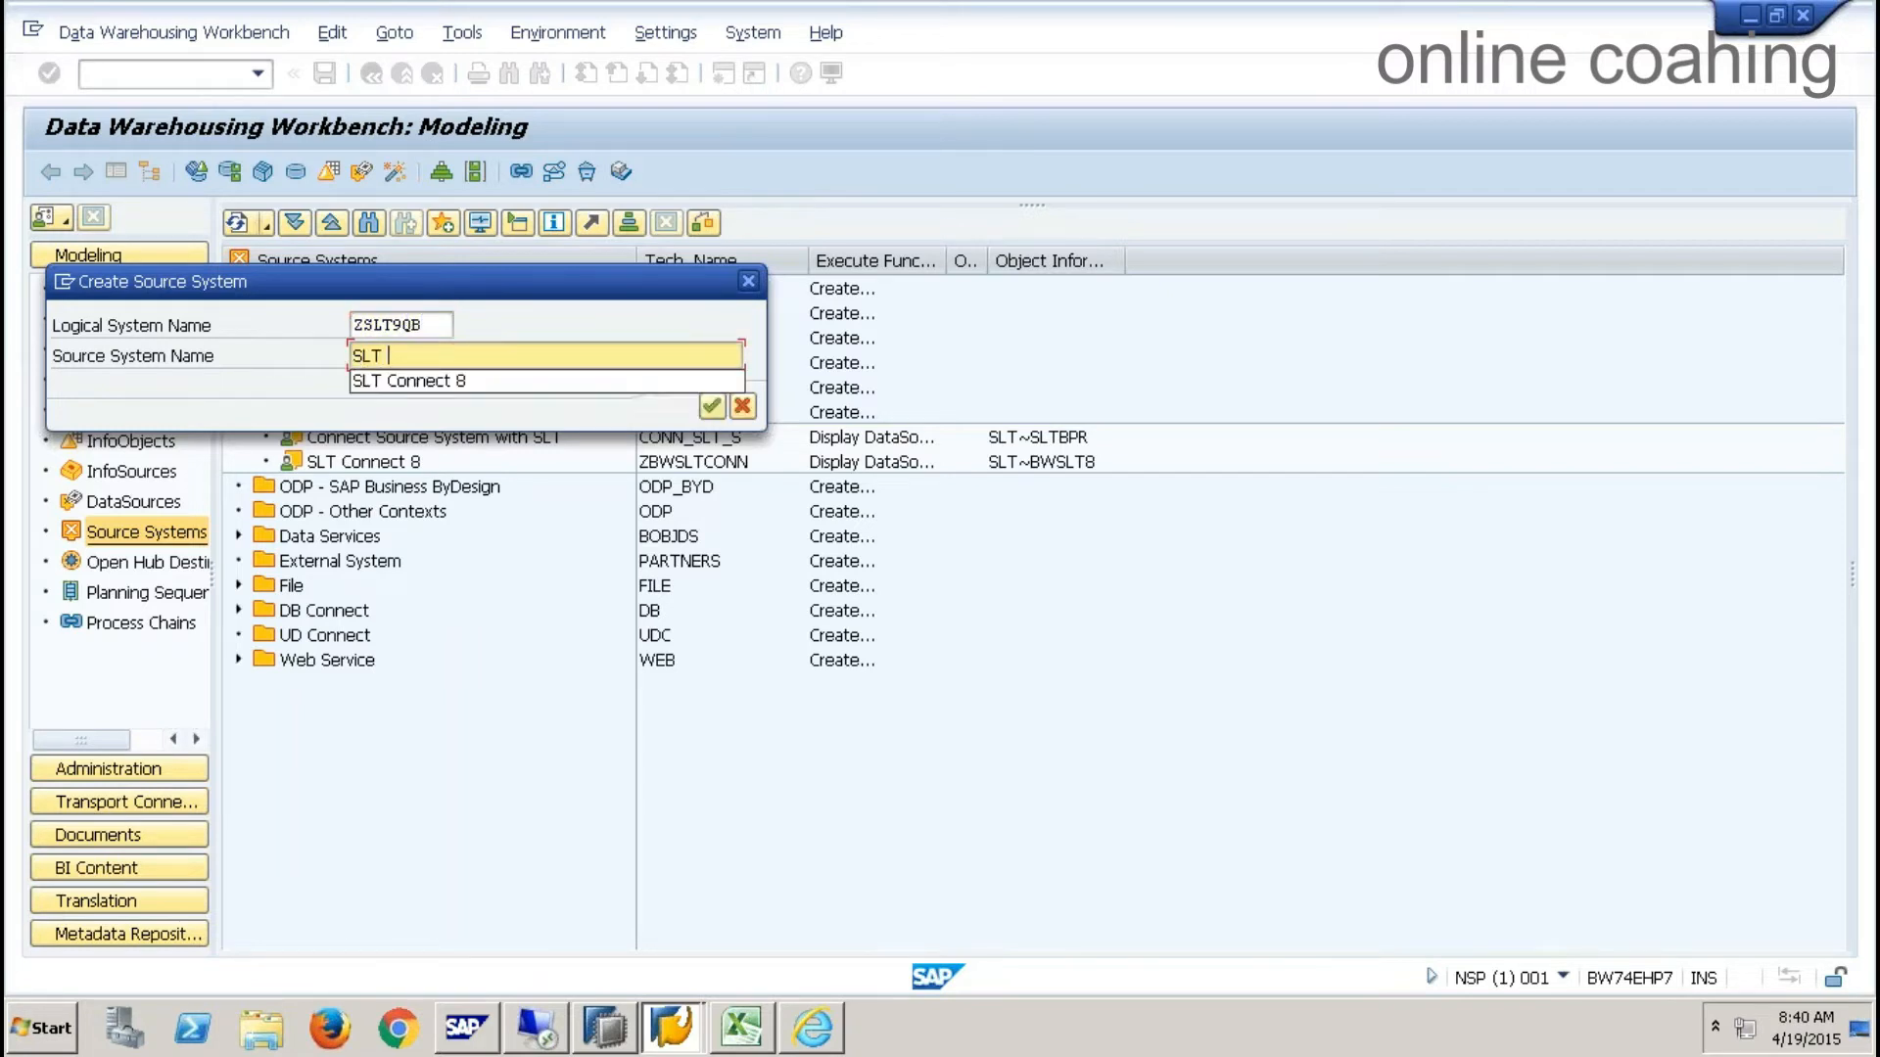
type("CONNECTION F")
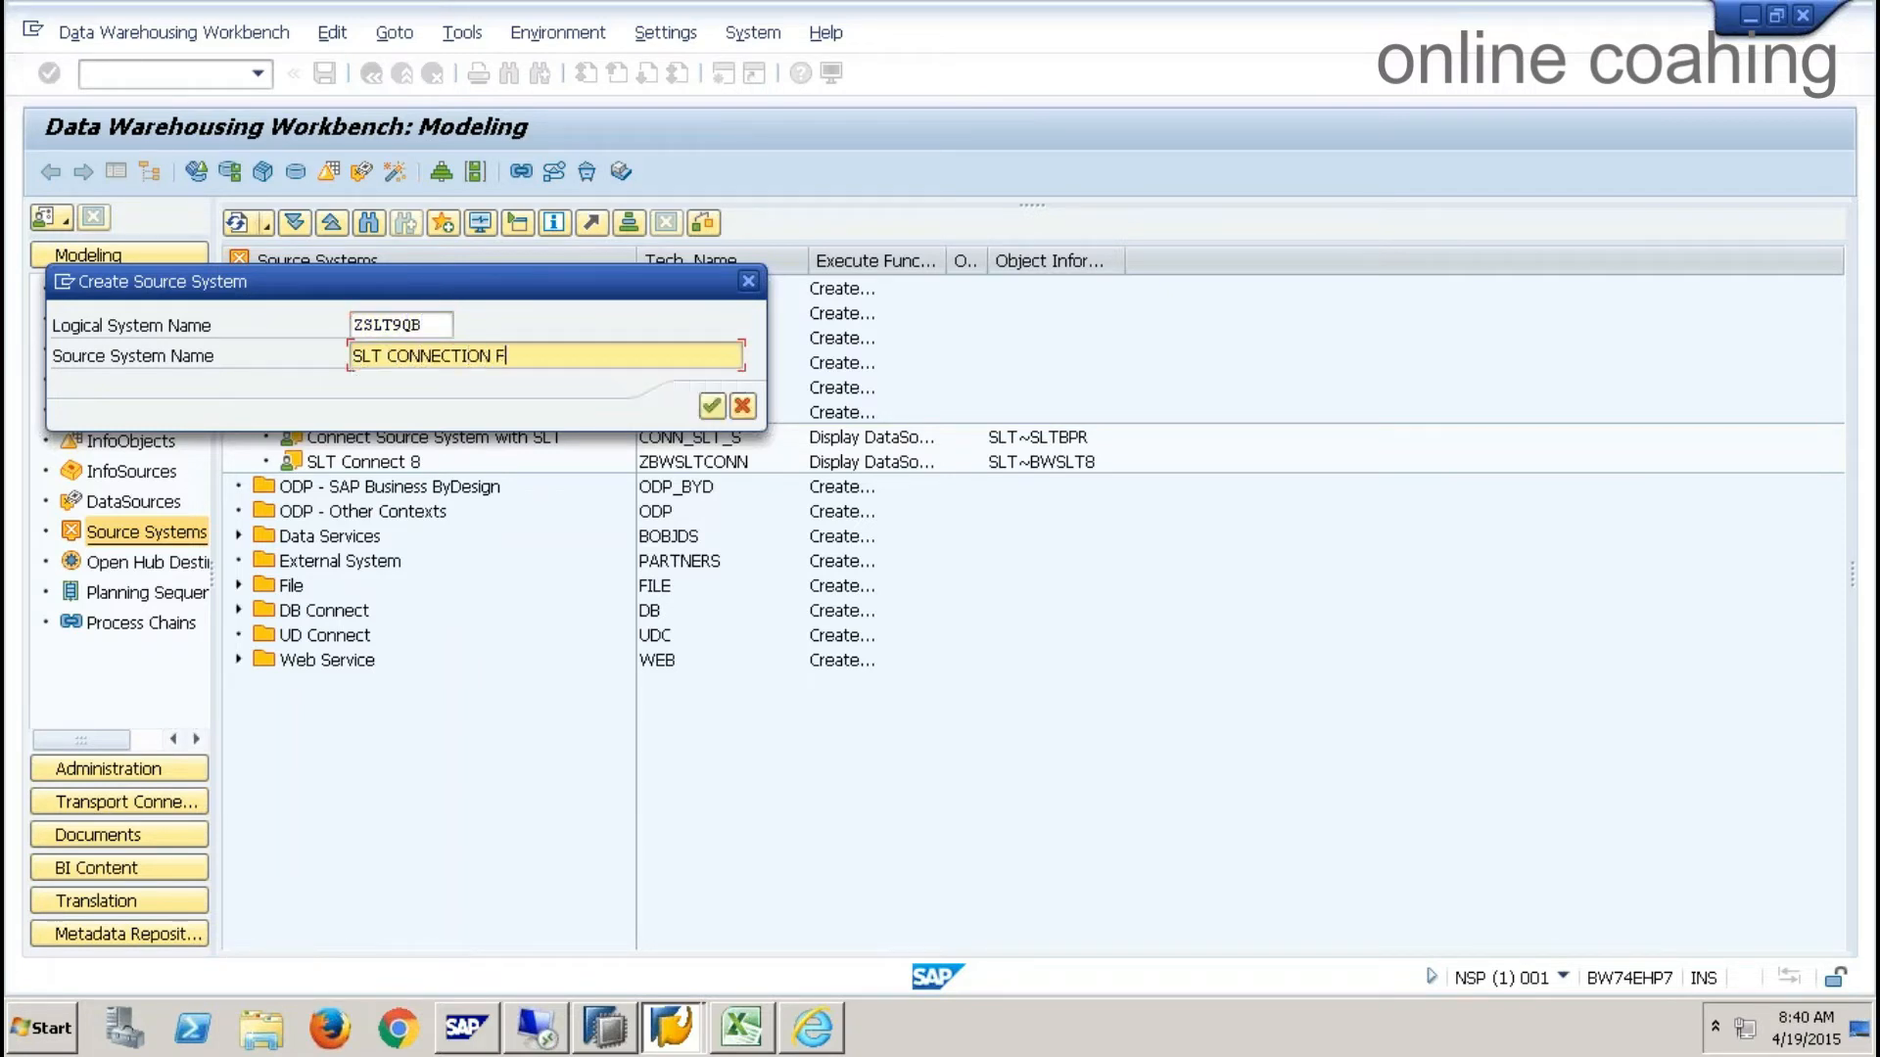
type("OR 9 QBEX")
left_click(715, 406)
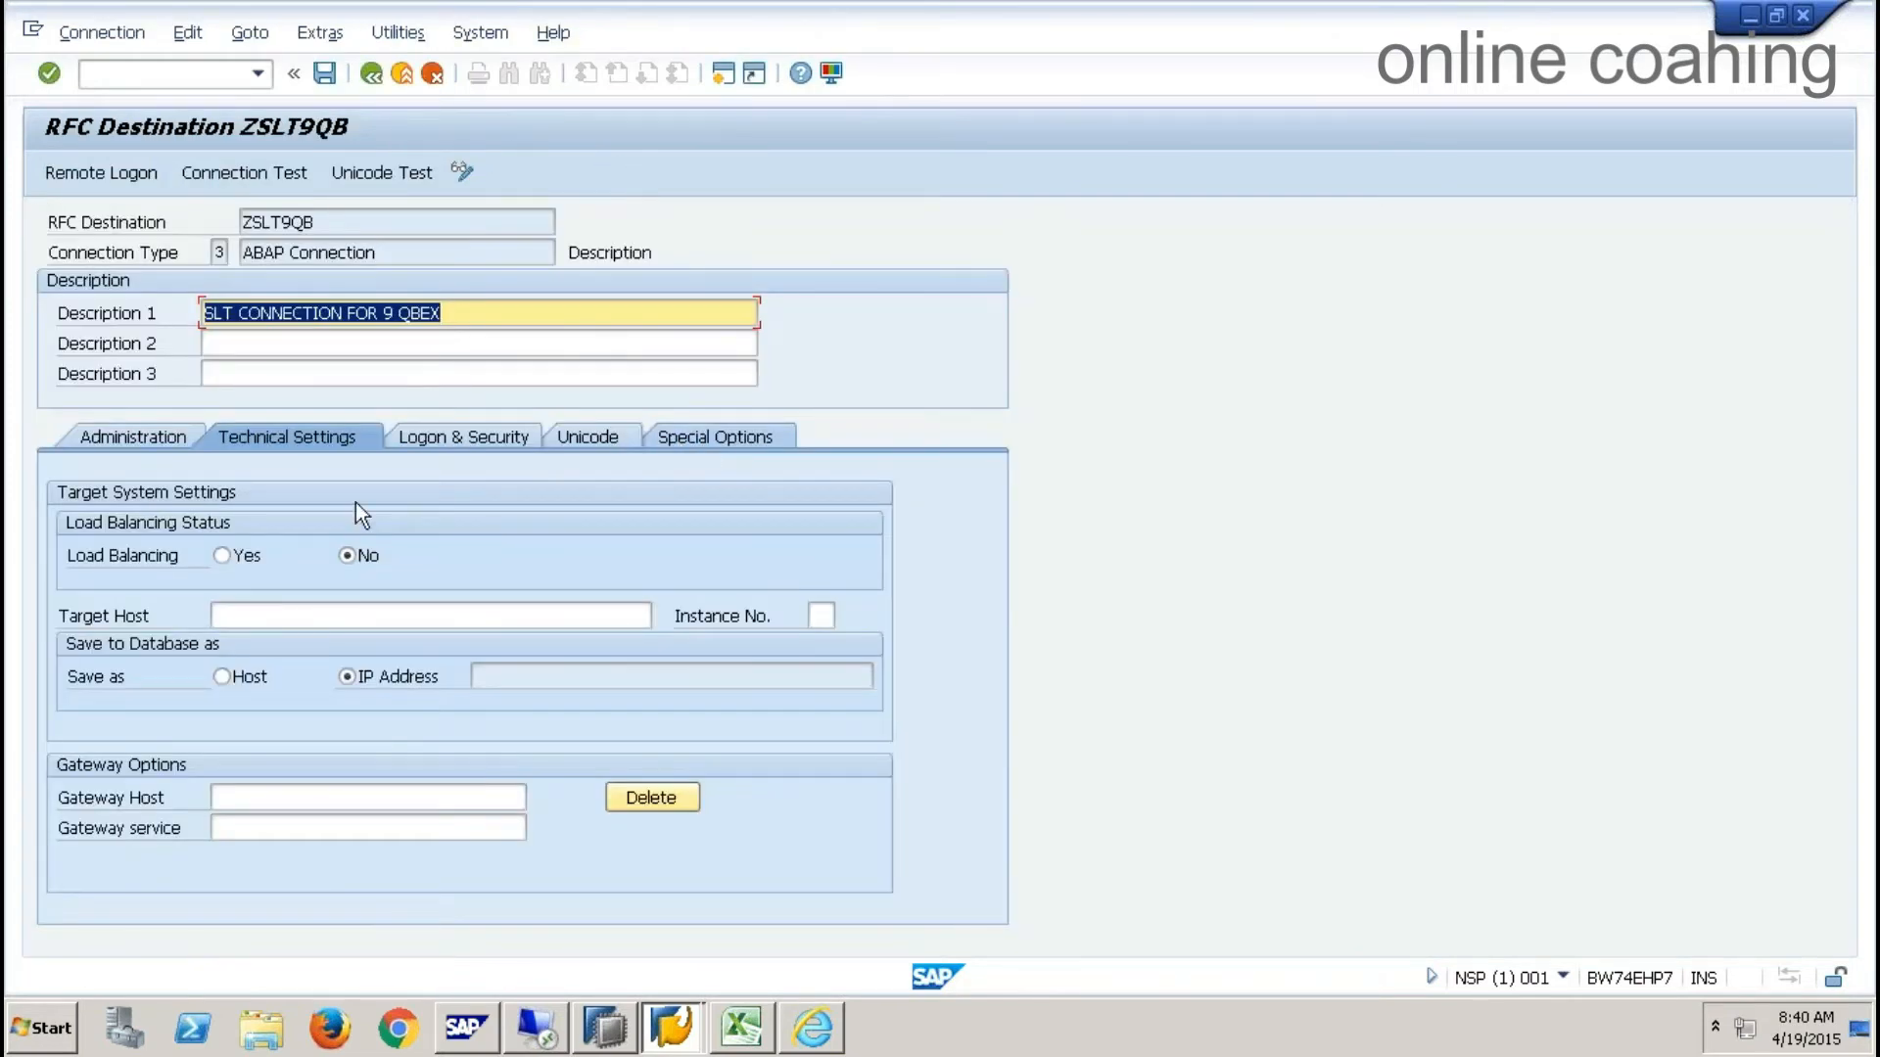
- Copy application server 192.168.1.65 from the NSP SLT entry in SAP Logon into the RFC destination's target host, and set instance number 61
left_click(373, 624)
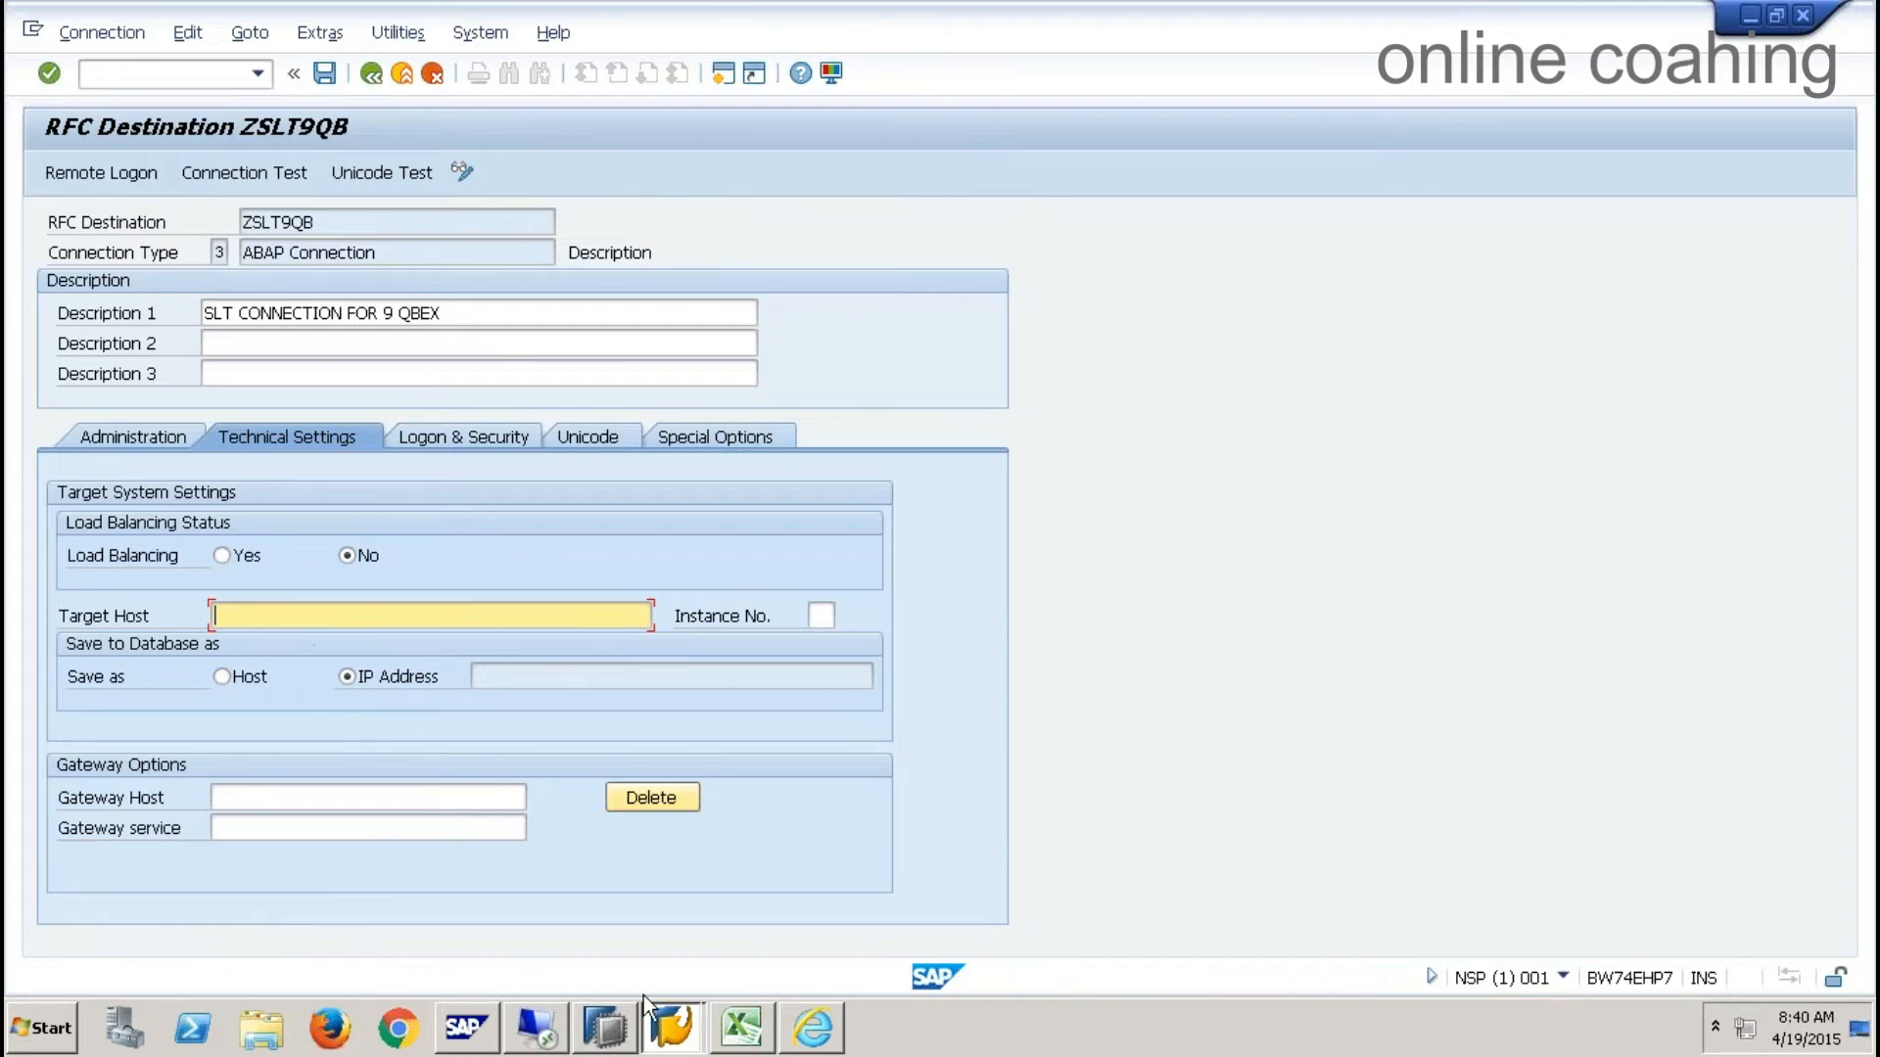
left_click(671, 1026)
left_click(699, 932)
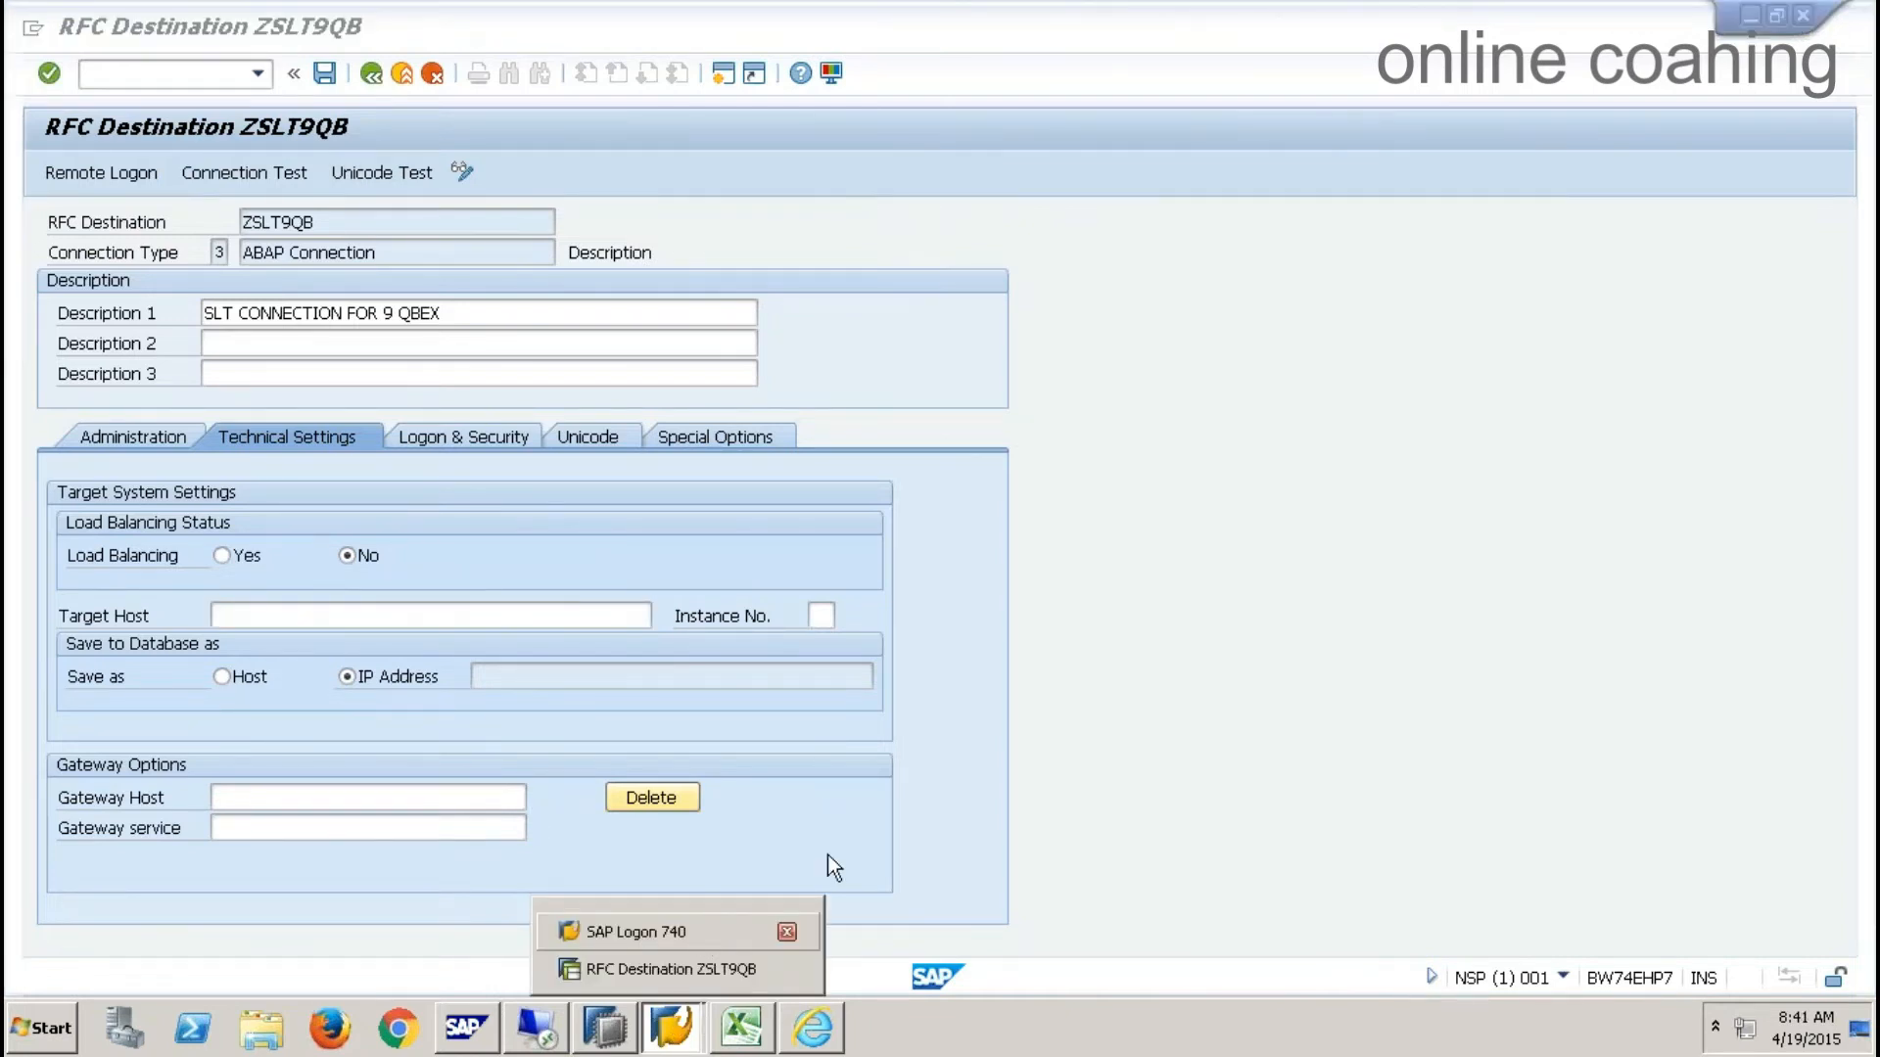
left_click_drag(1054, 492, 848, 493)
key("ctrl+c")
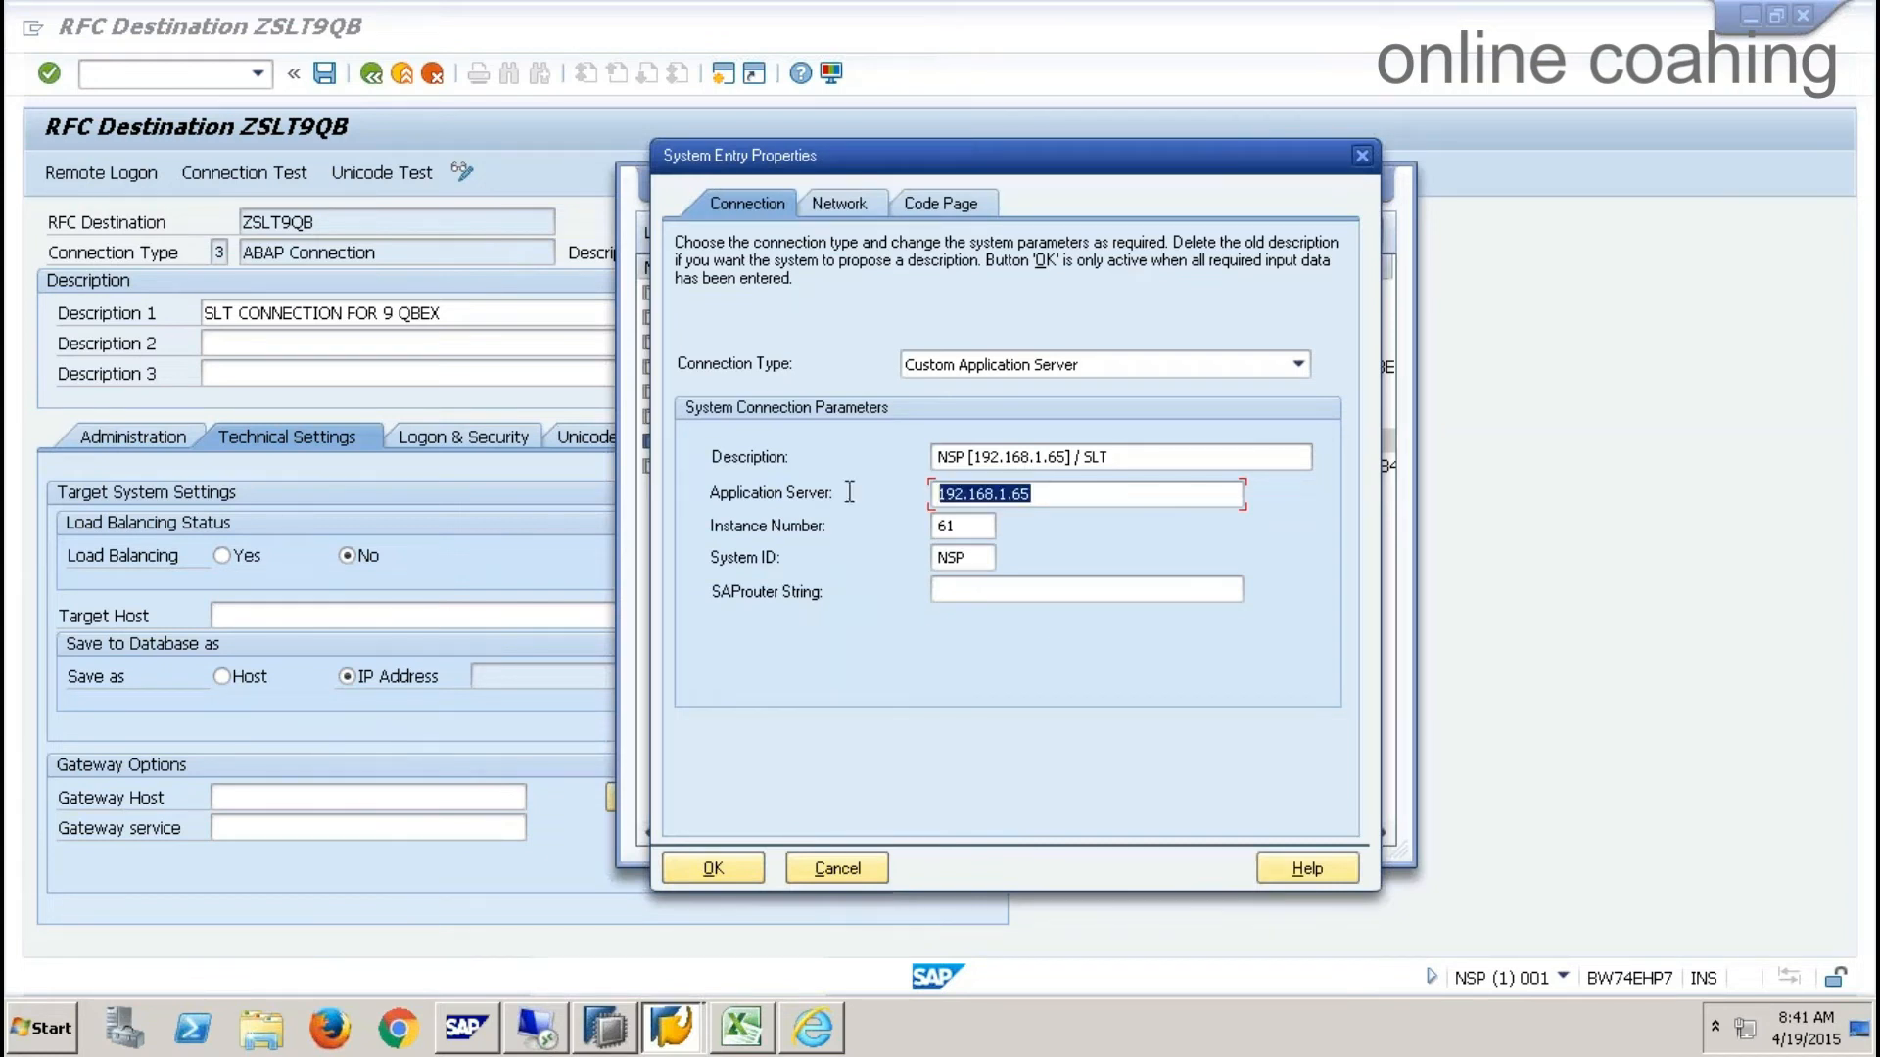
left_click(386, 616)
key("ctrl+v")
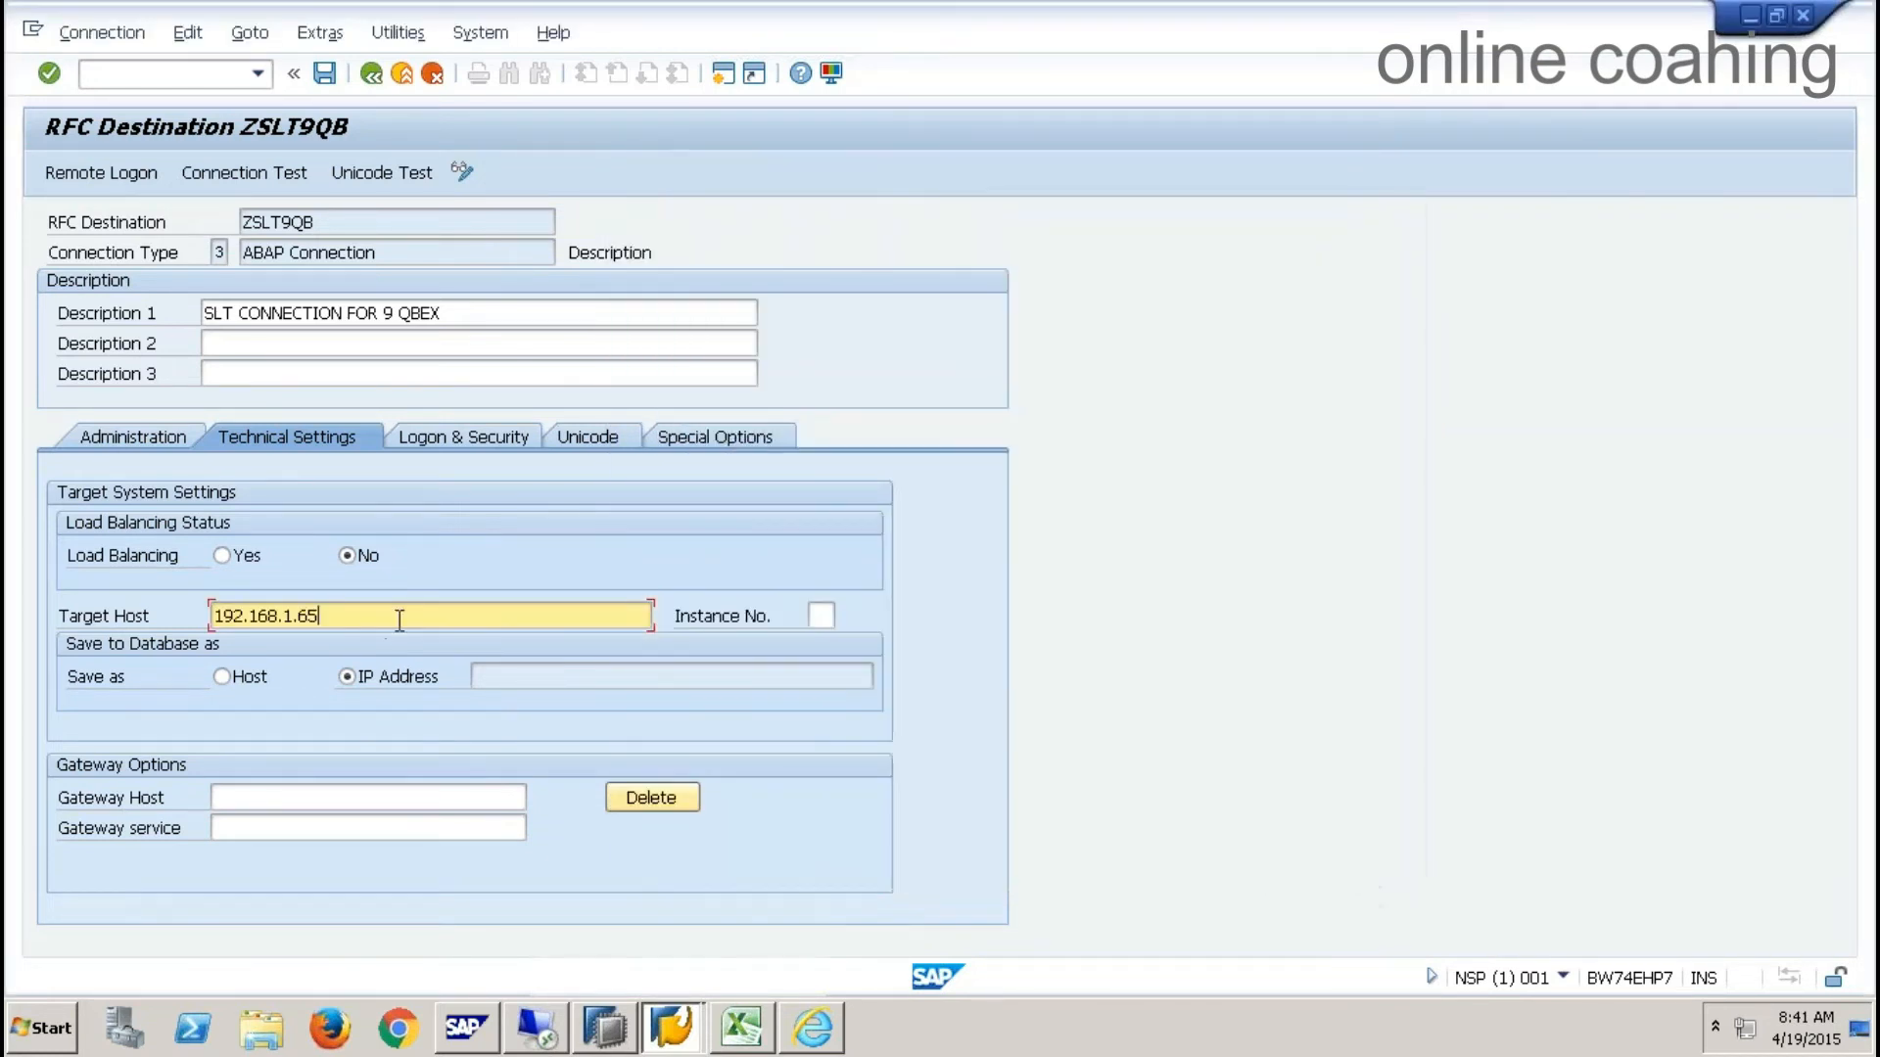
left_click(819, 617)
type("61")
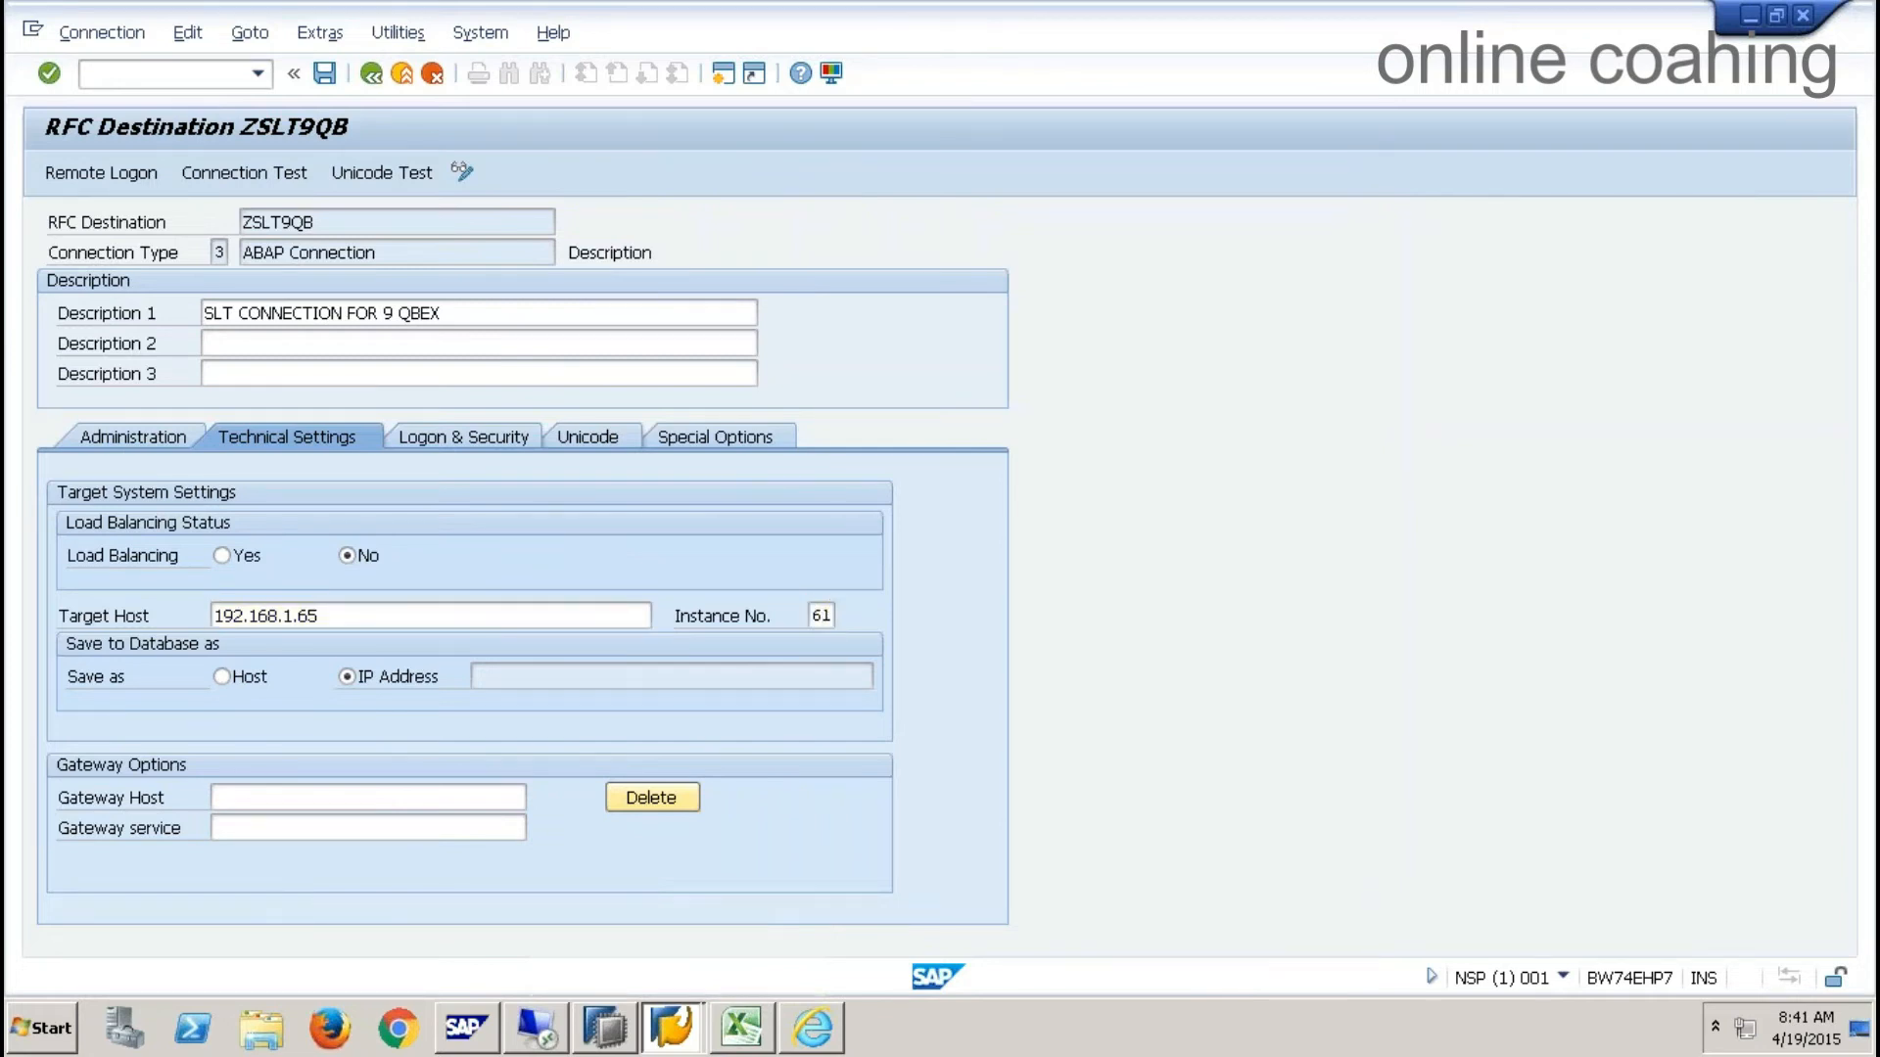
key("Return")
- Fill in the RFC destination's logon data with language EN, client 001, user QBEX and the account password
left_click(430, 438)
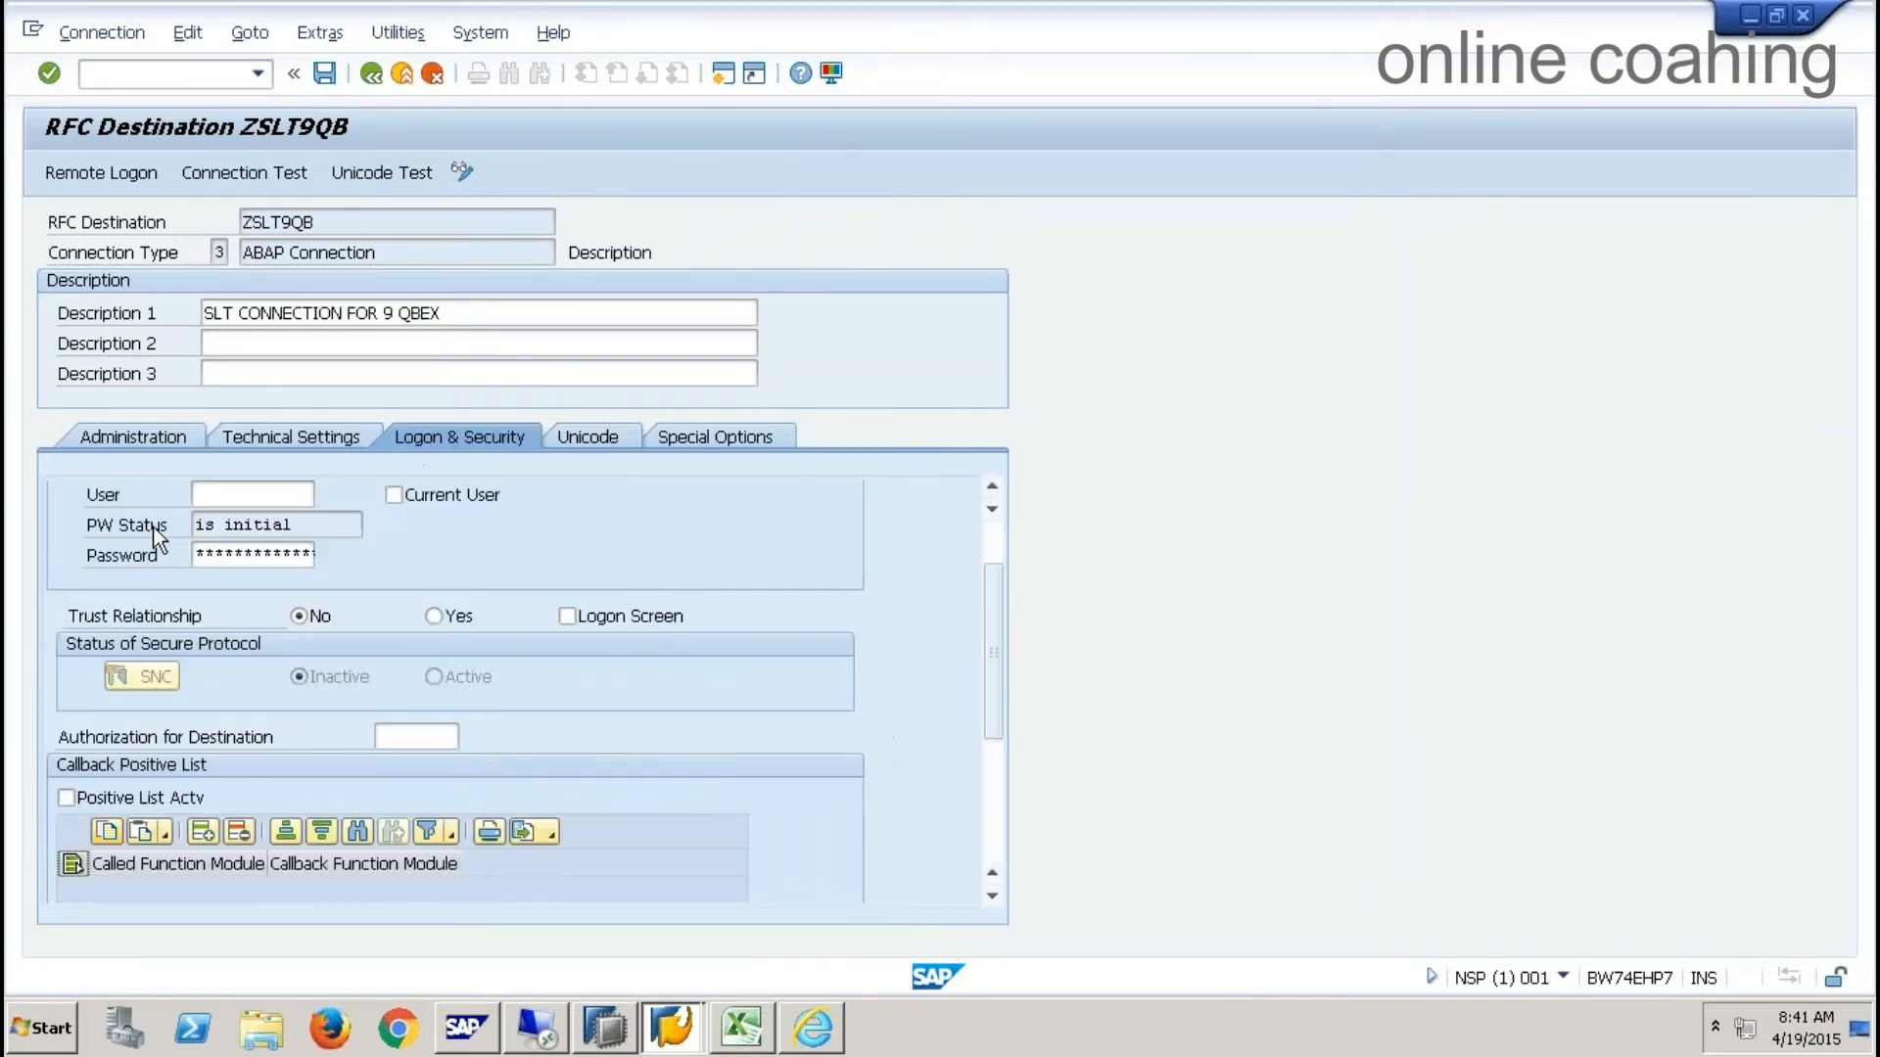
left_click(995, 548)
left_click(206, 527)
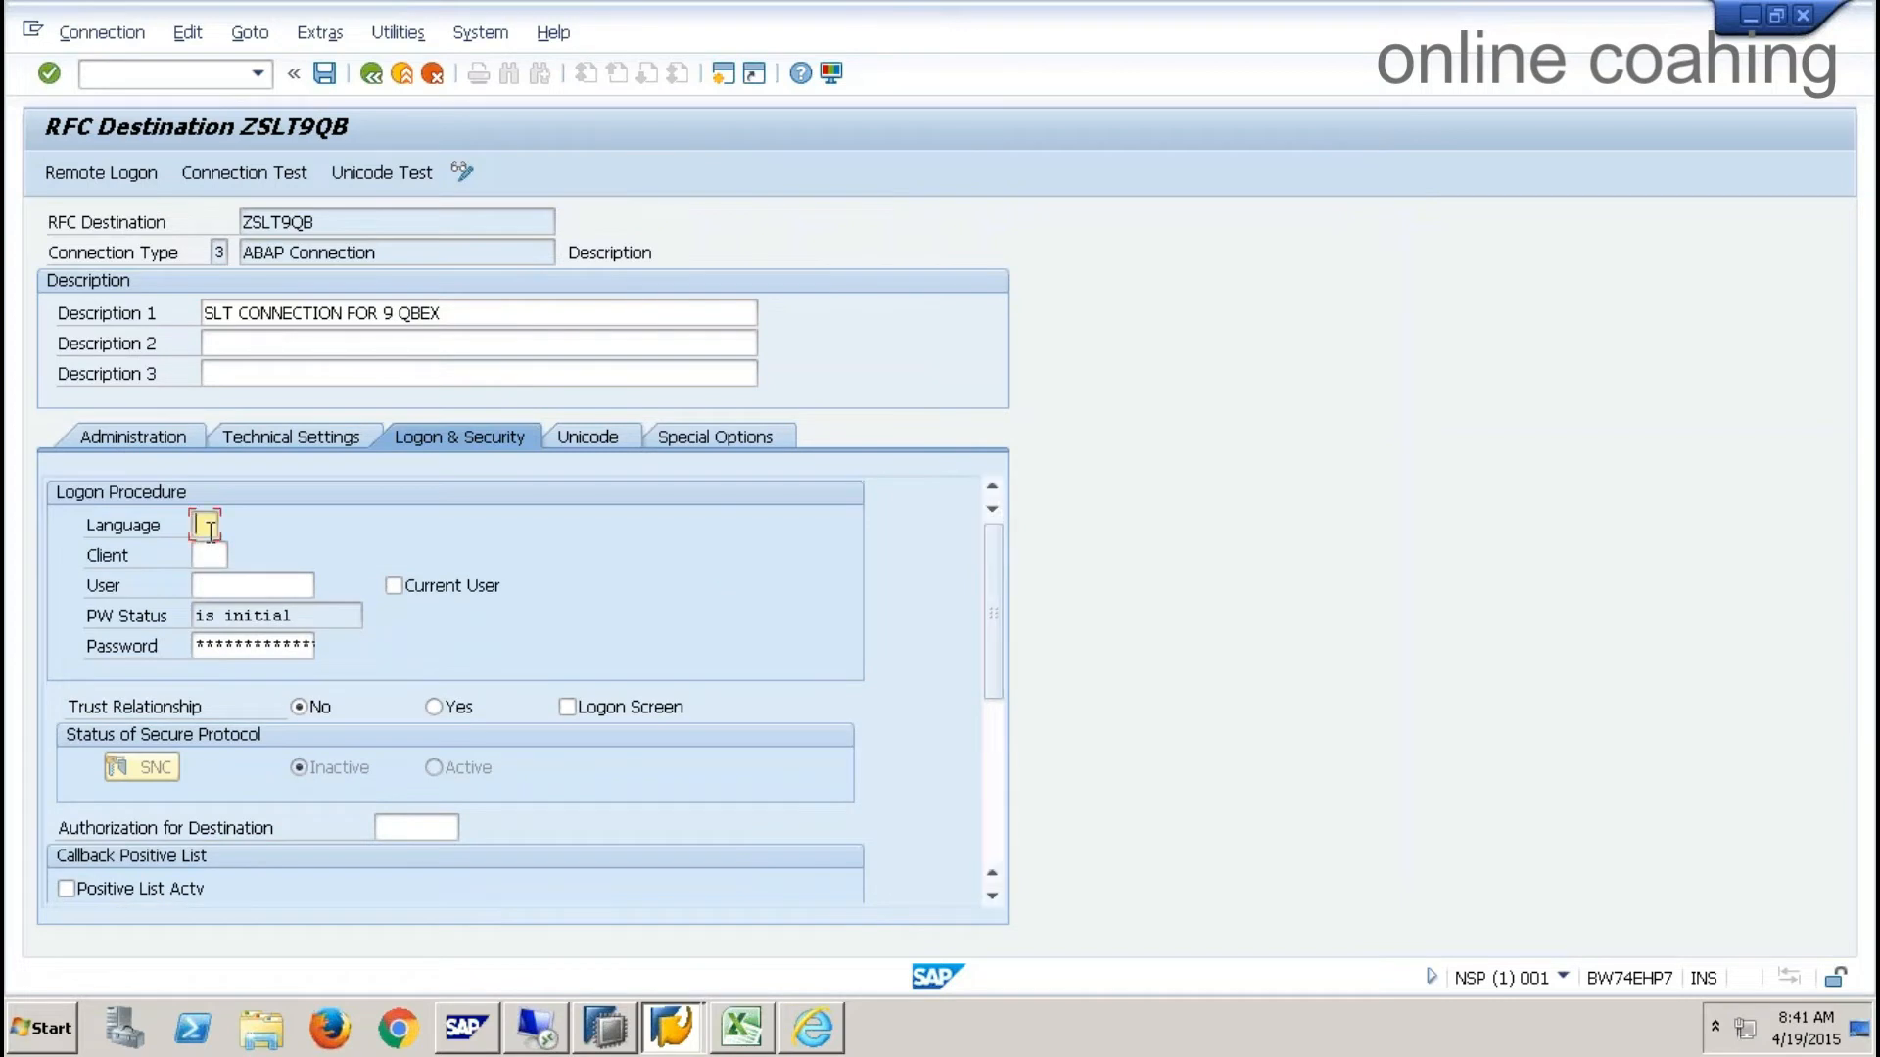
type("EN")
key("Tab")
type("001")
key("Tab")
type("Q")
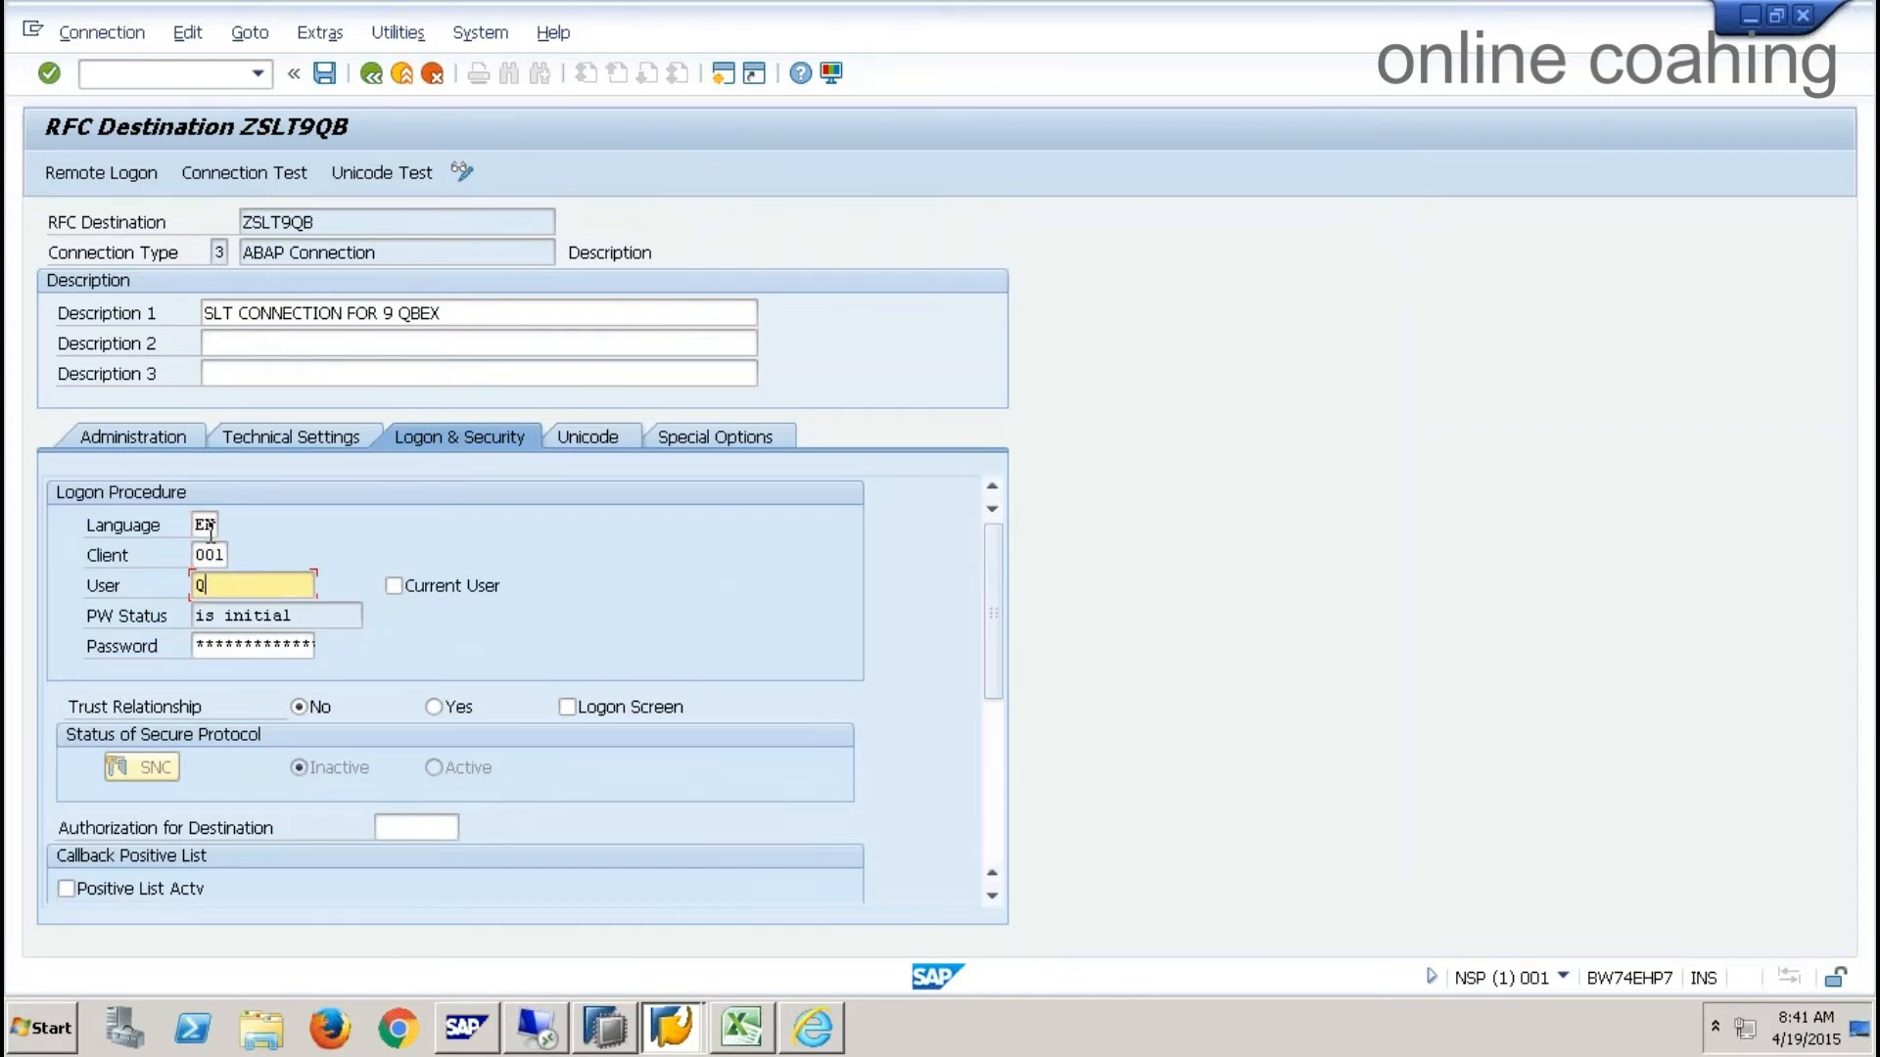
type("BEX")
key("Tab")
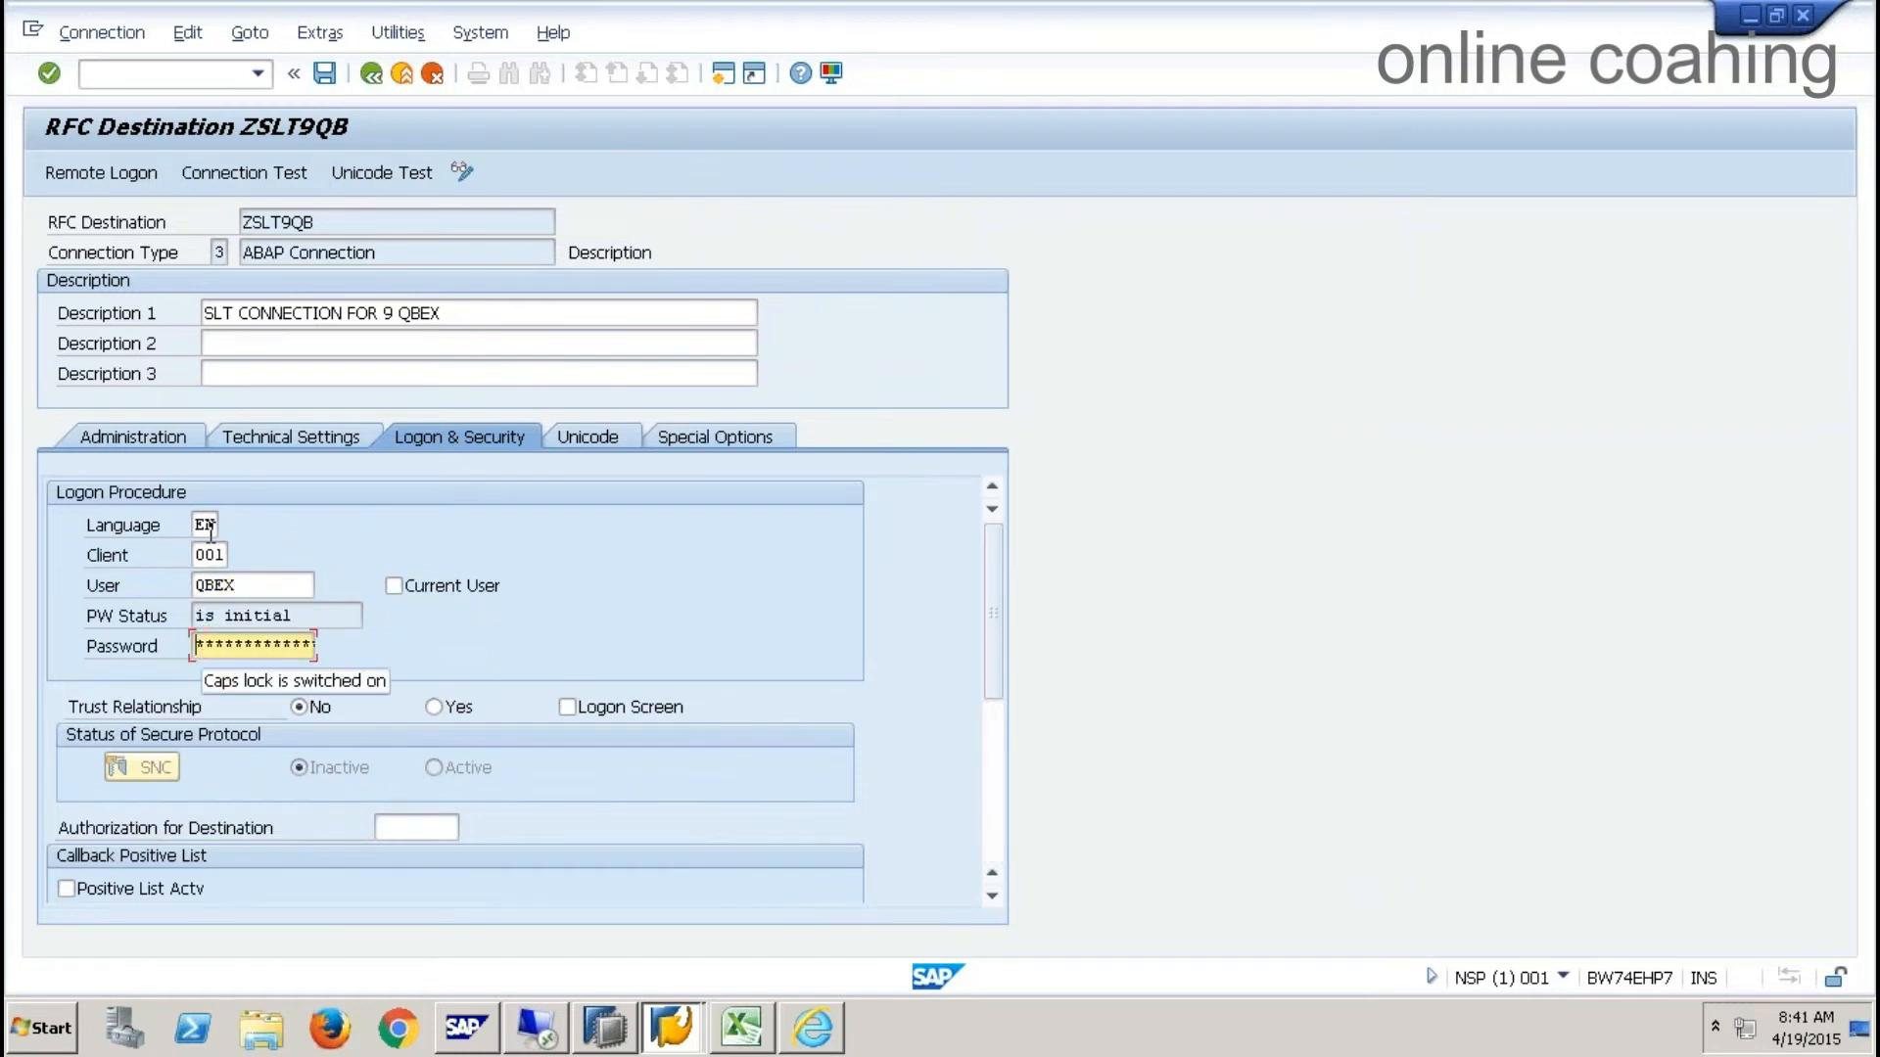
key("Caps_Lock")
type("*******")
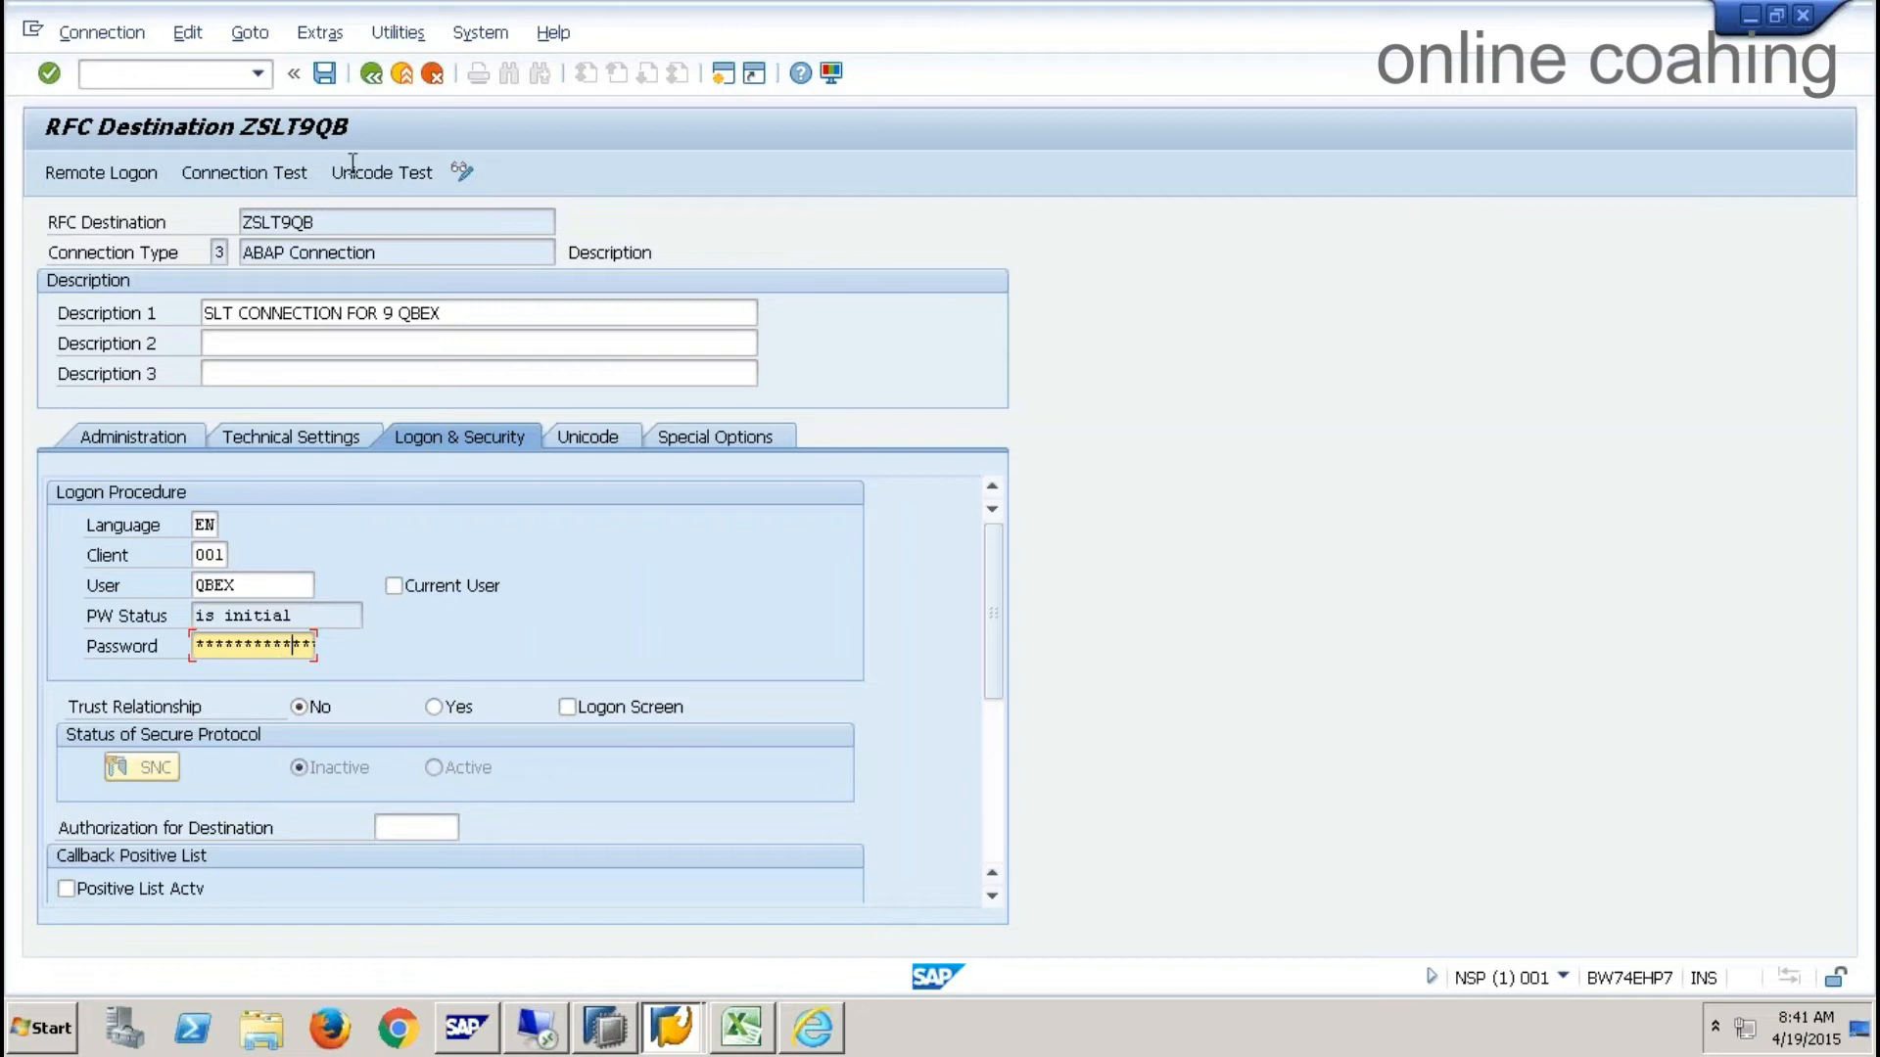
- Save the RFC destination ZSLT9QB and leave it, accepting the saving of changes
left_click(323, 74)
left_click(372, 76)
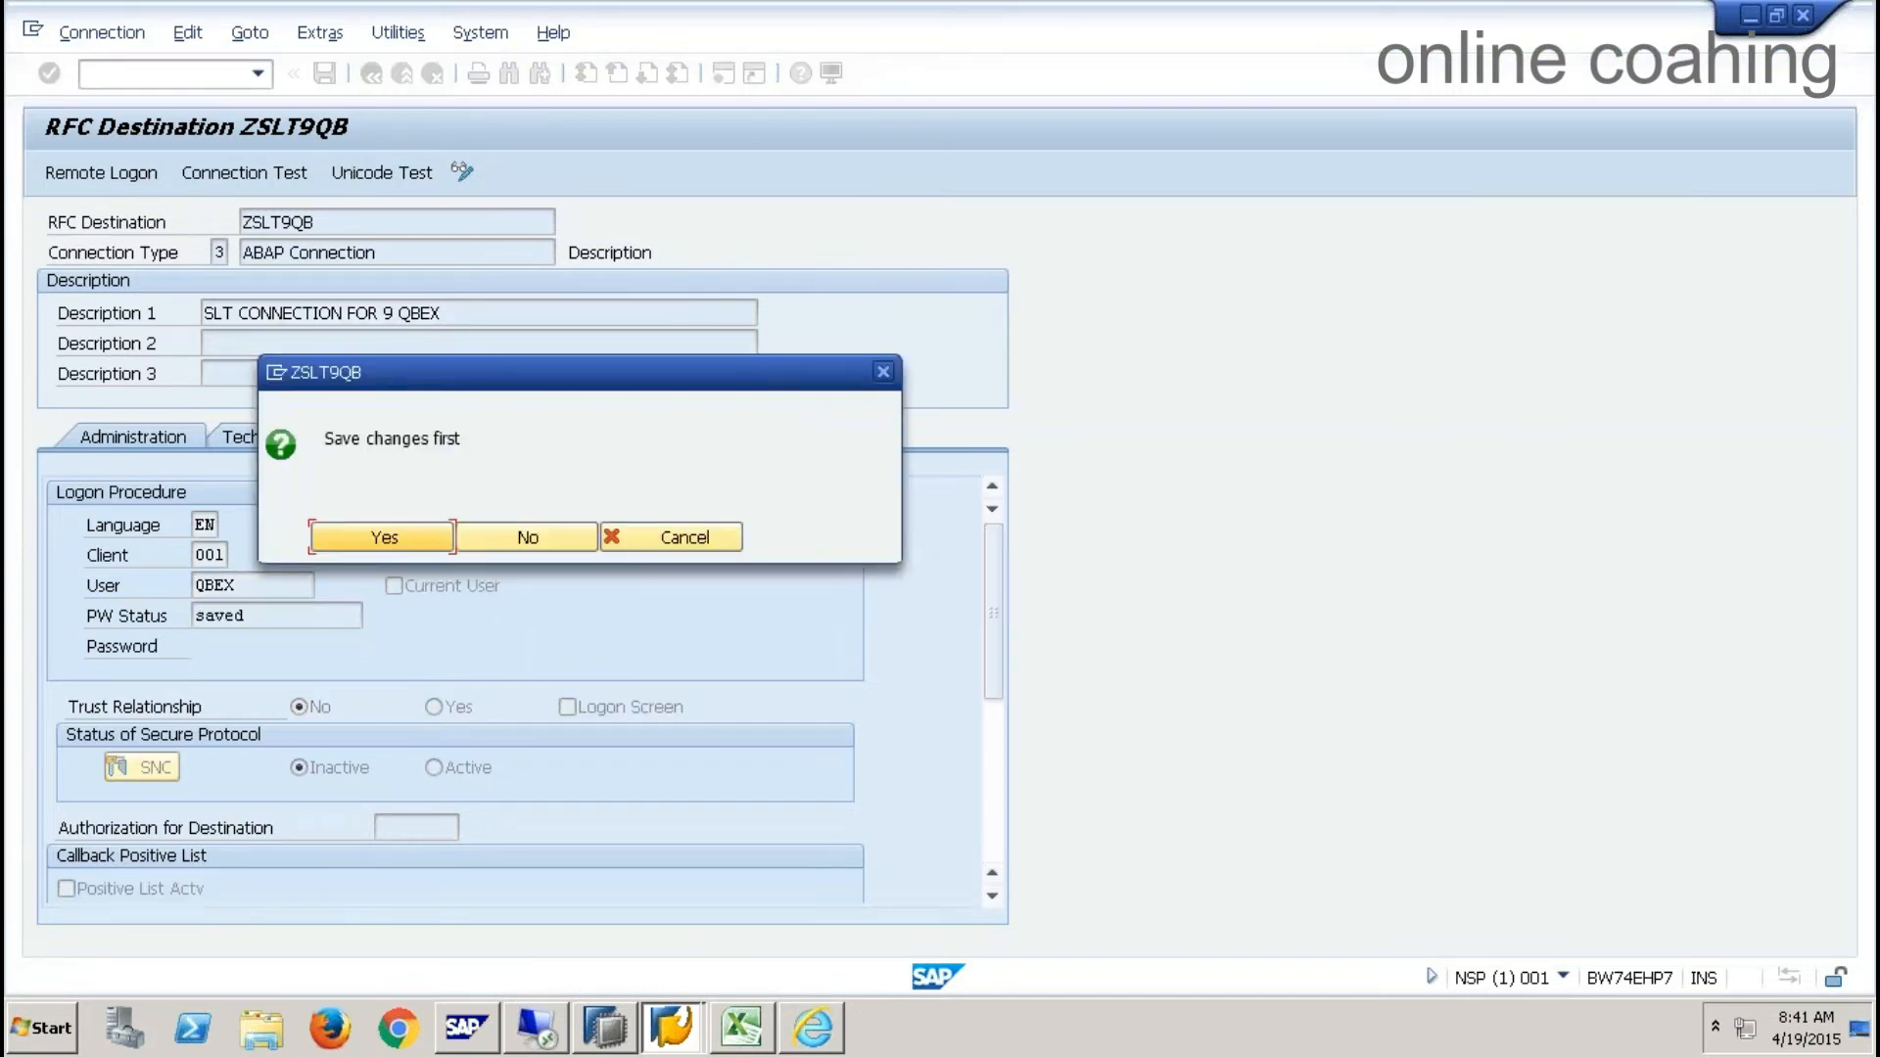
left_click(419, 537)
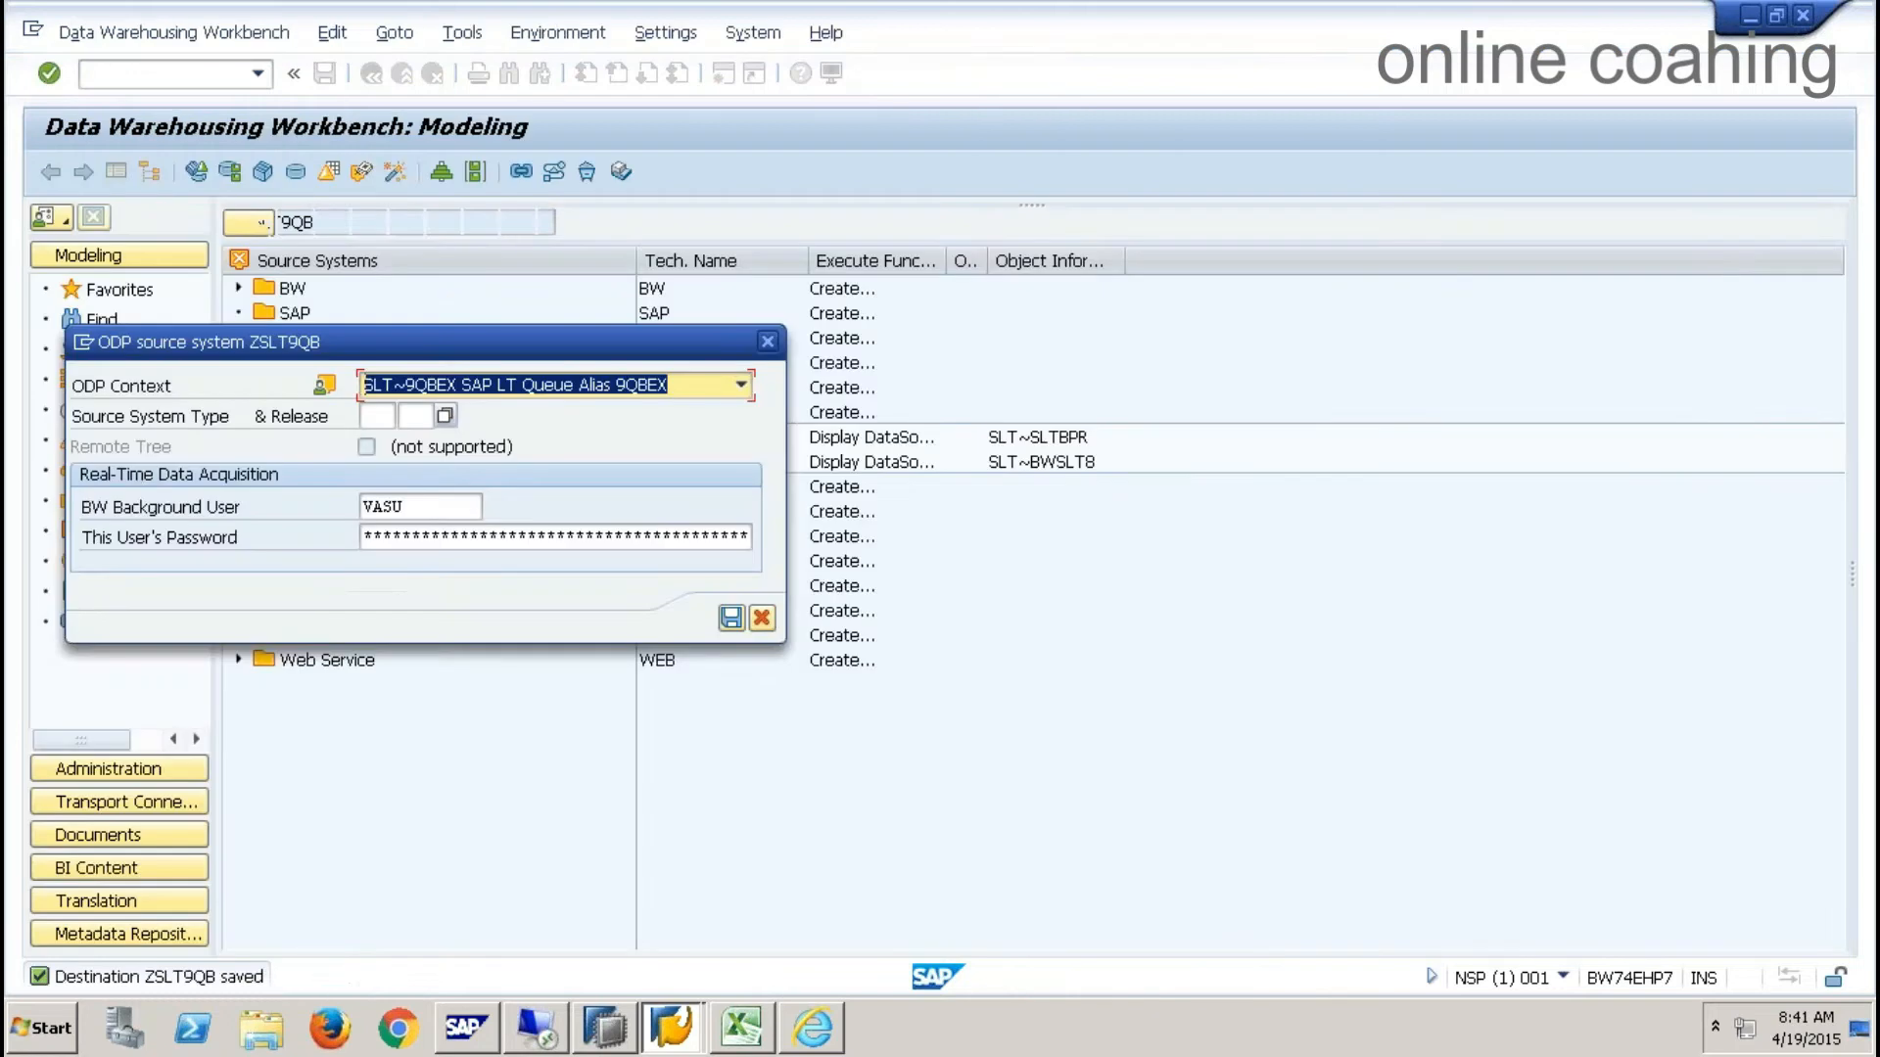
- Choose ODP context SLT~9QBEX, enter QBEX as the BW background user with its password, and save the source system
left_click(742, 386)
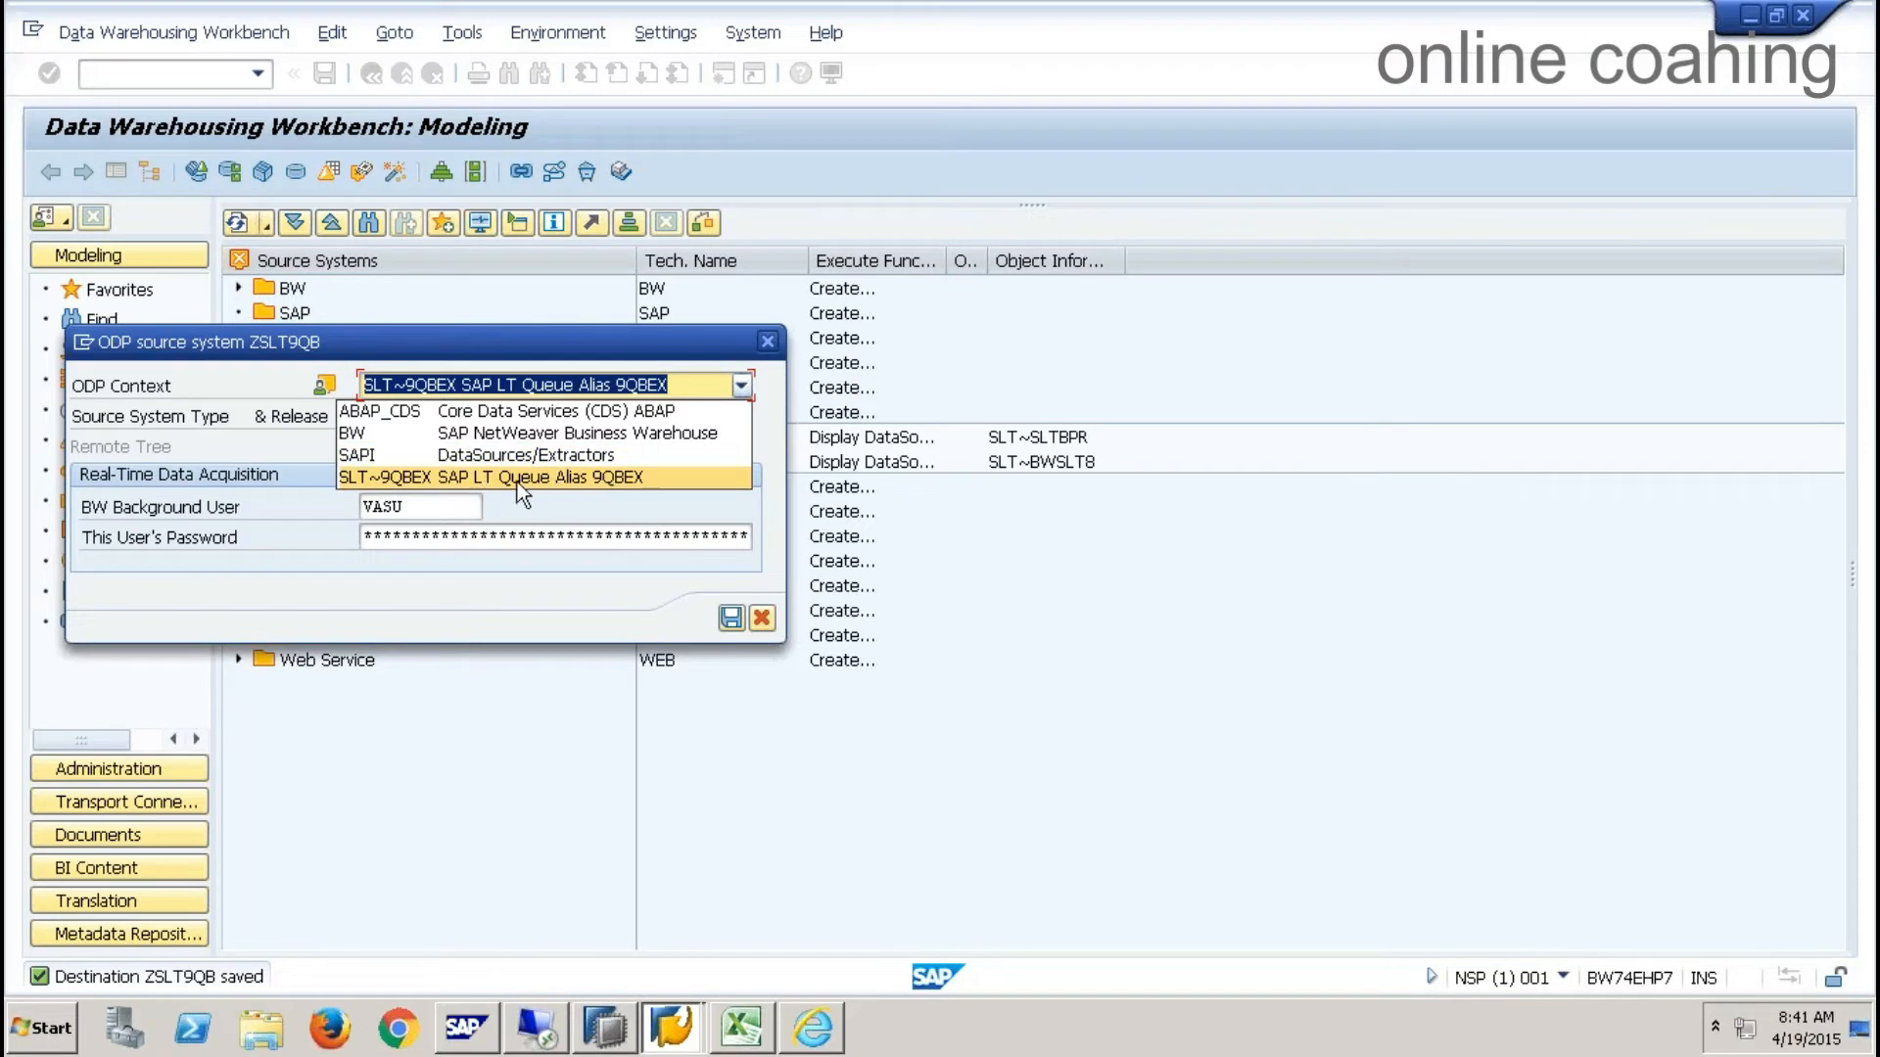
left_click(615, 482)
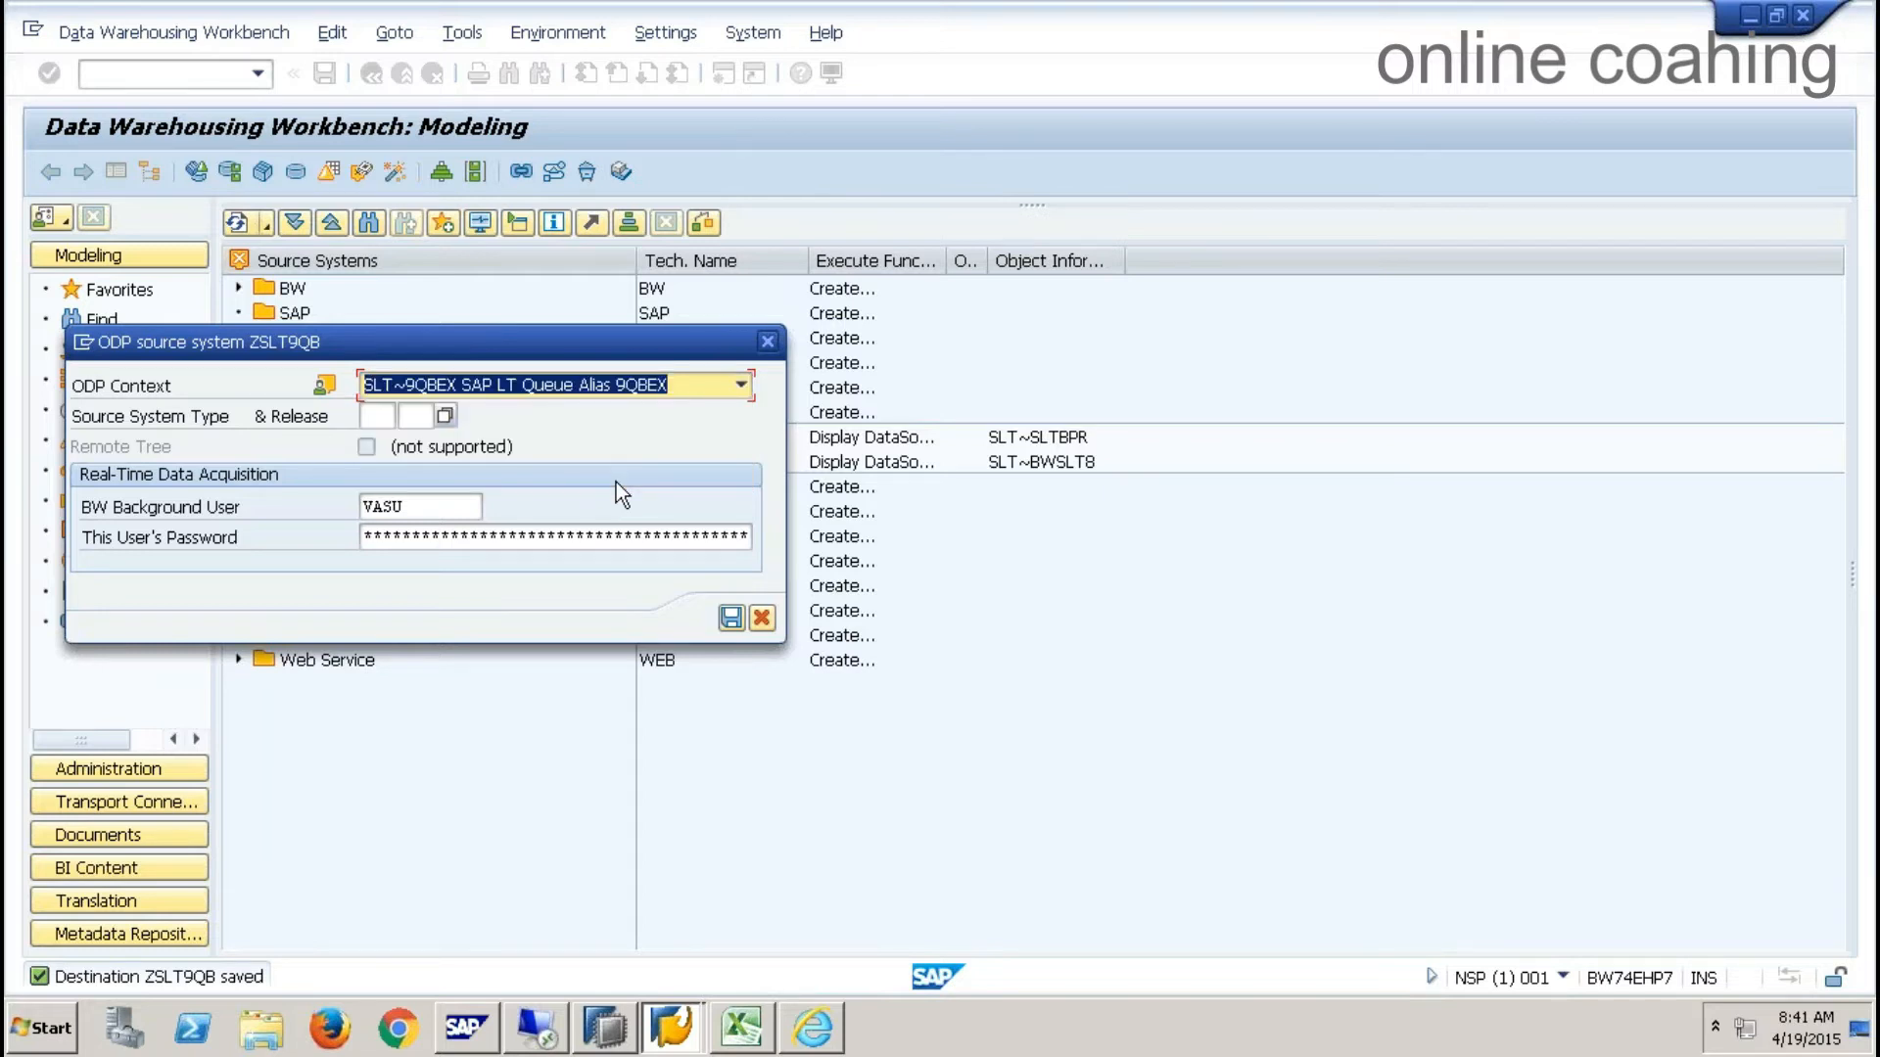
left_click(519, 536)
double_click(421, 506)
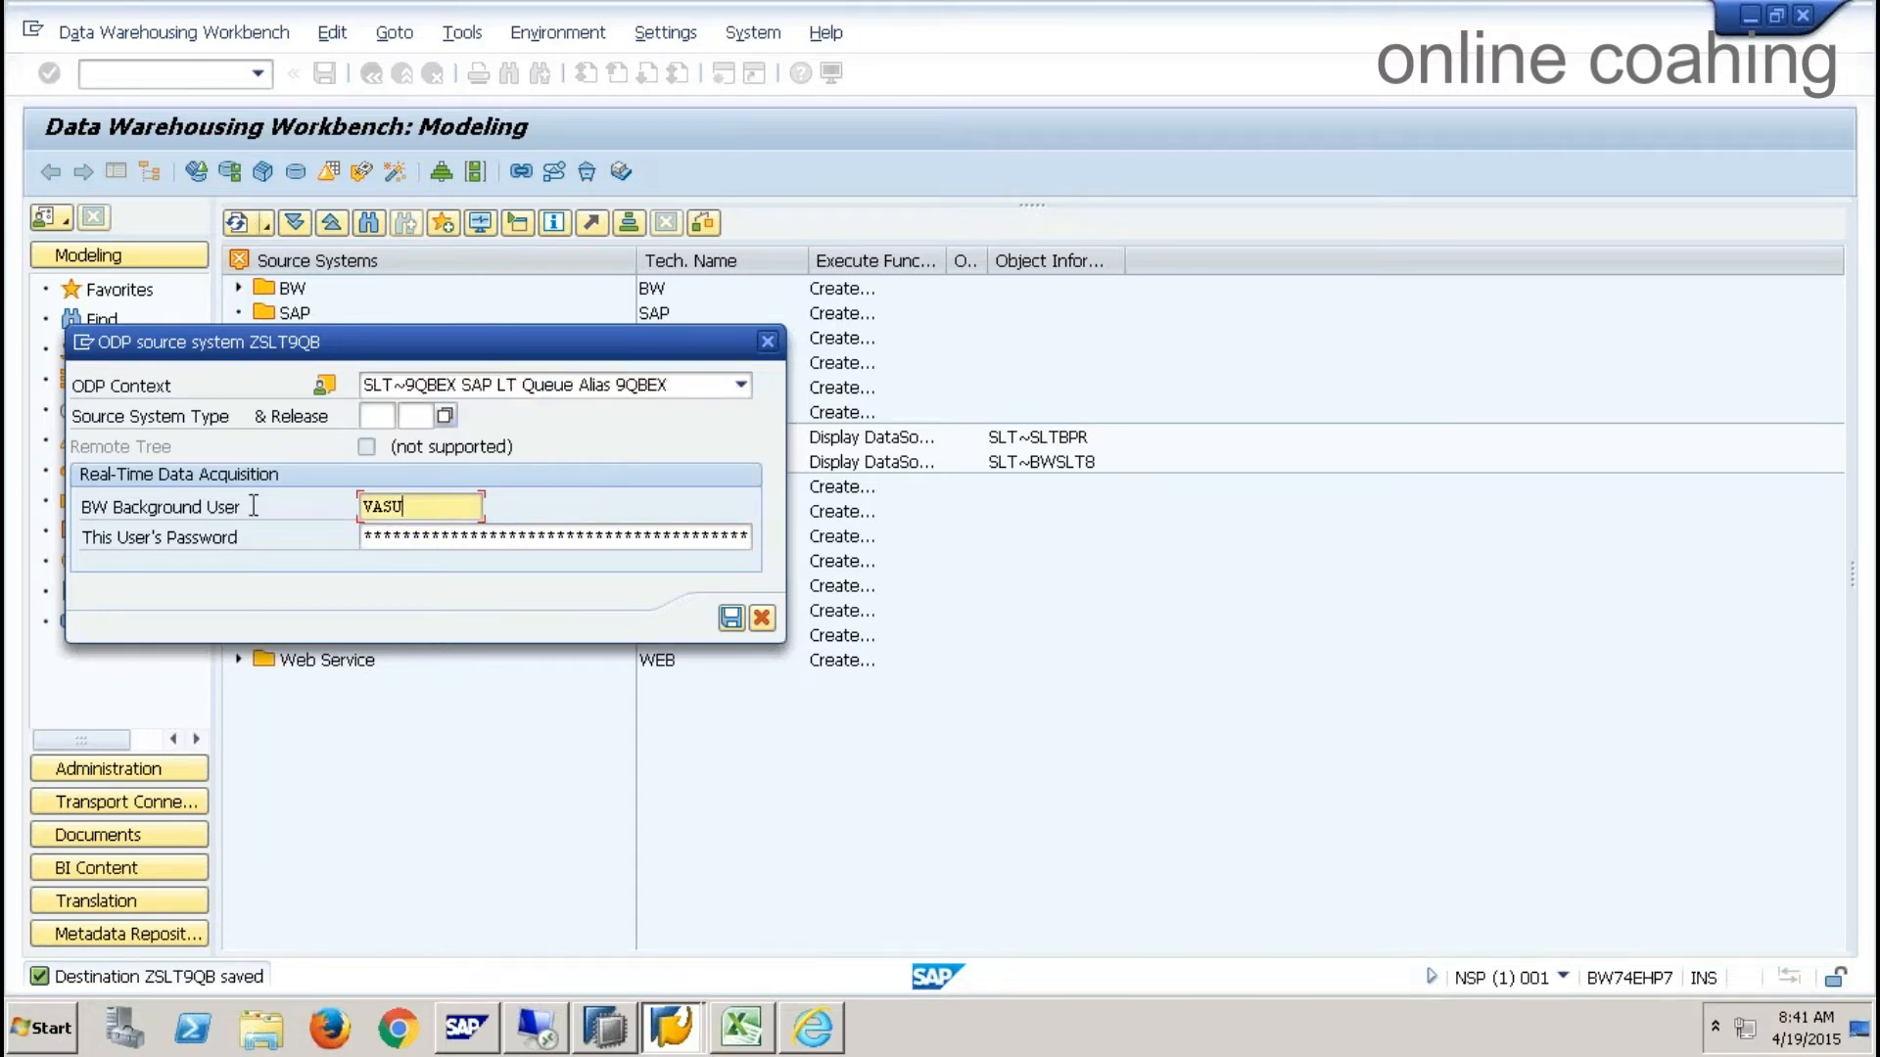
type("QBEX")
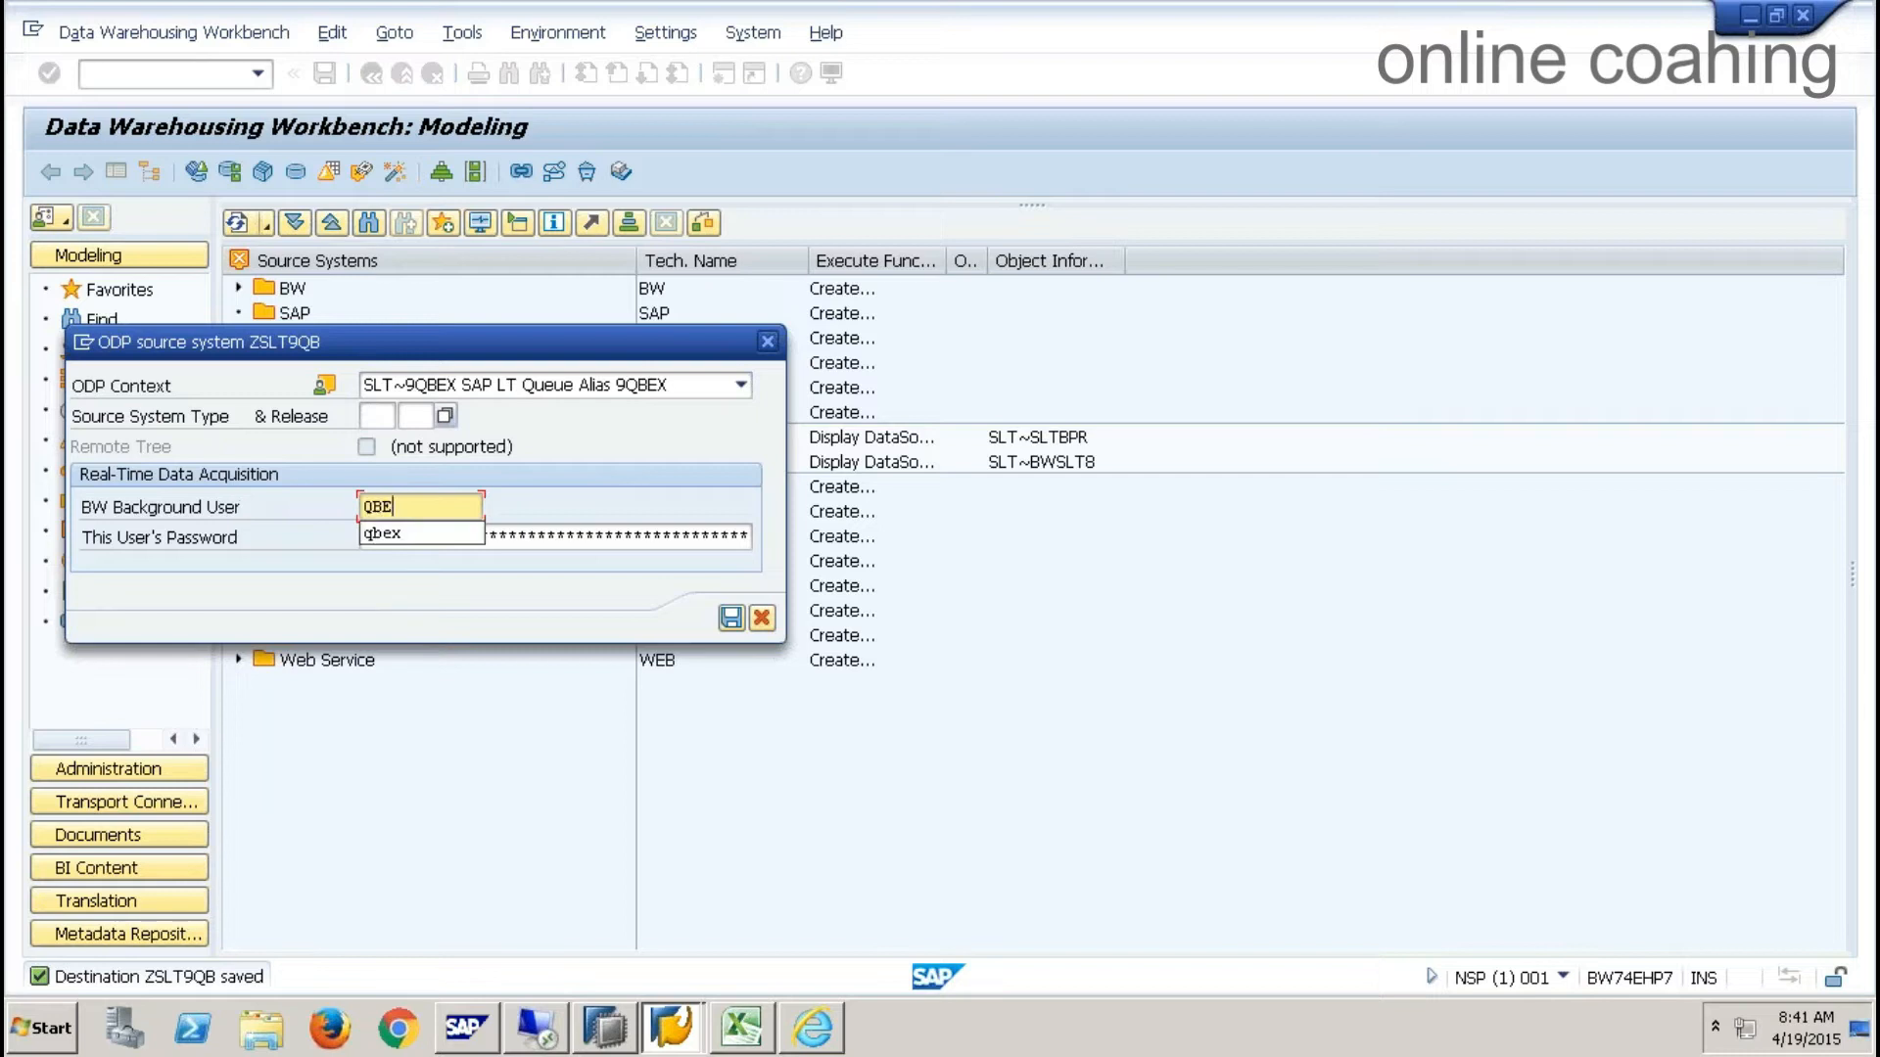
key("Tab")
key("Caps_Lock")
type("*")
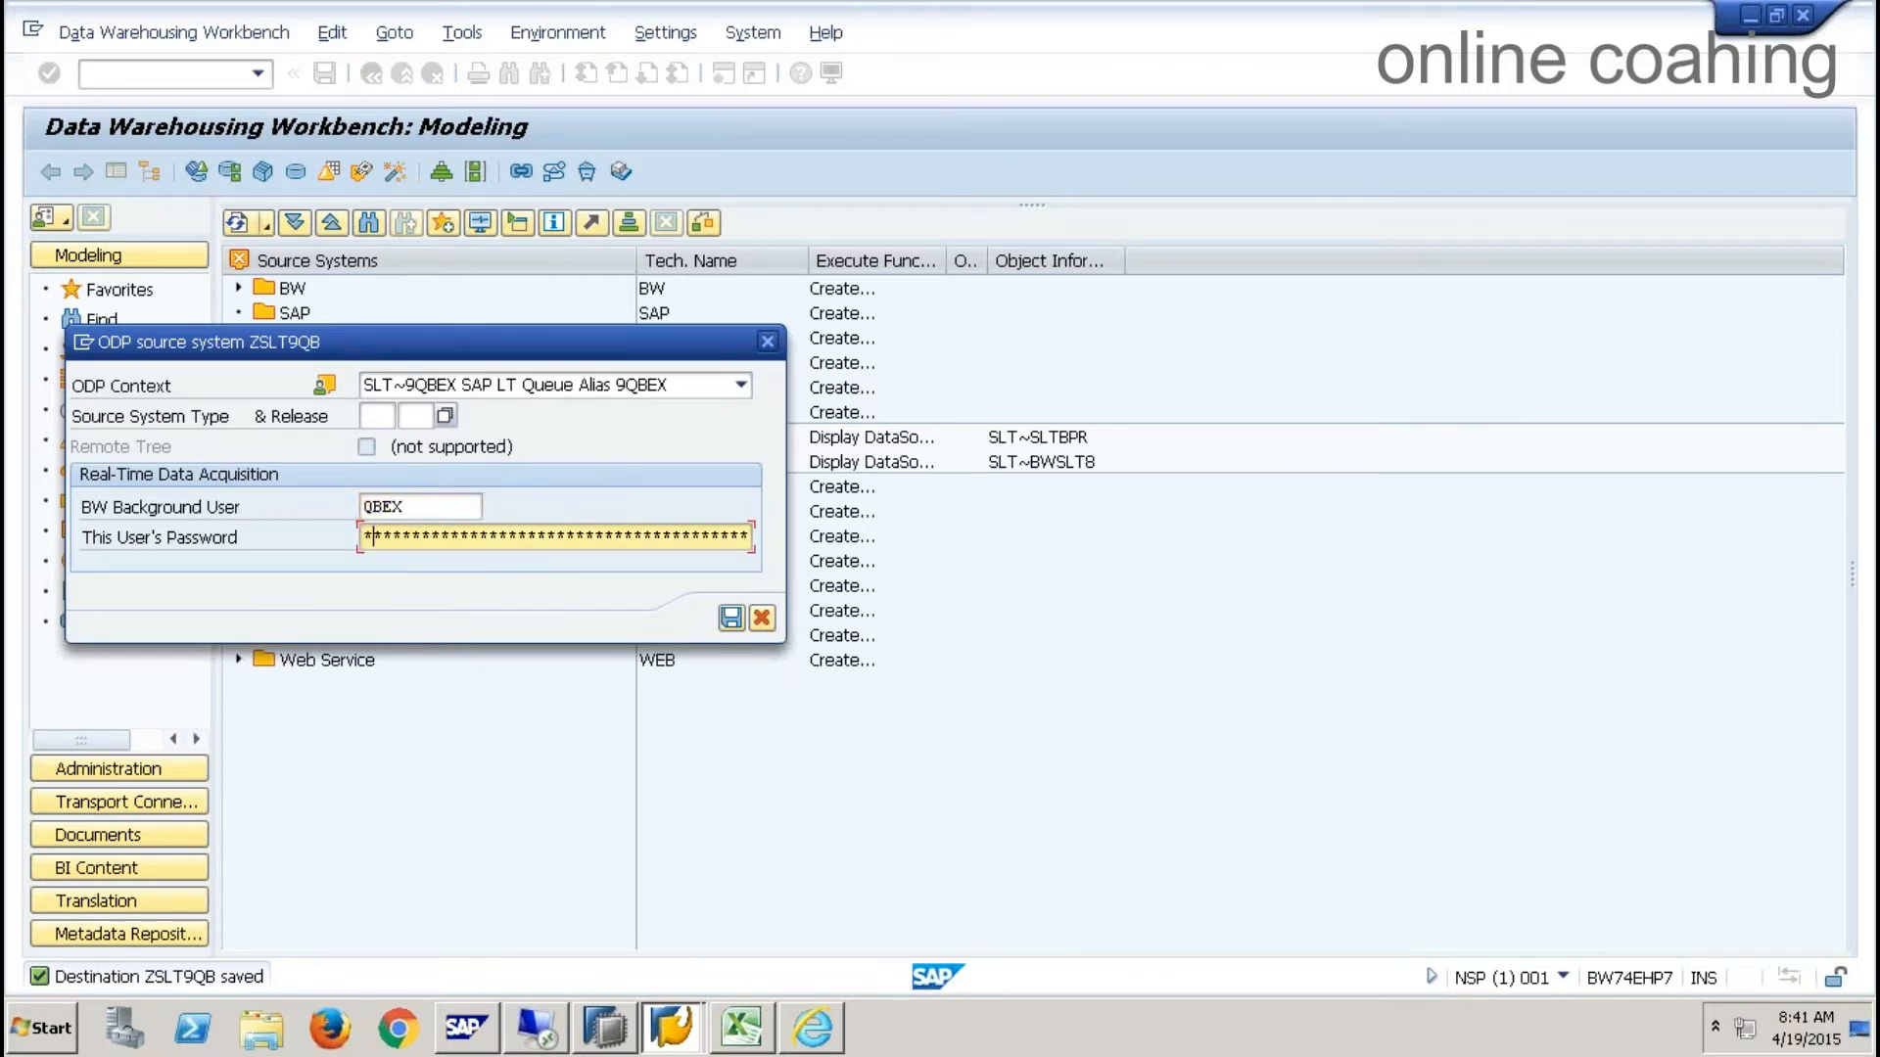
type("*********")
left_click(731, 618)
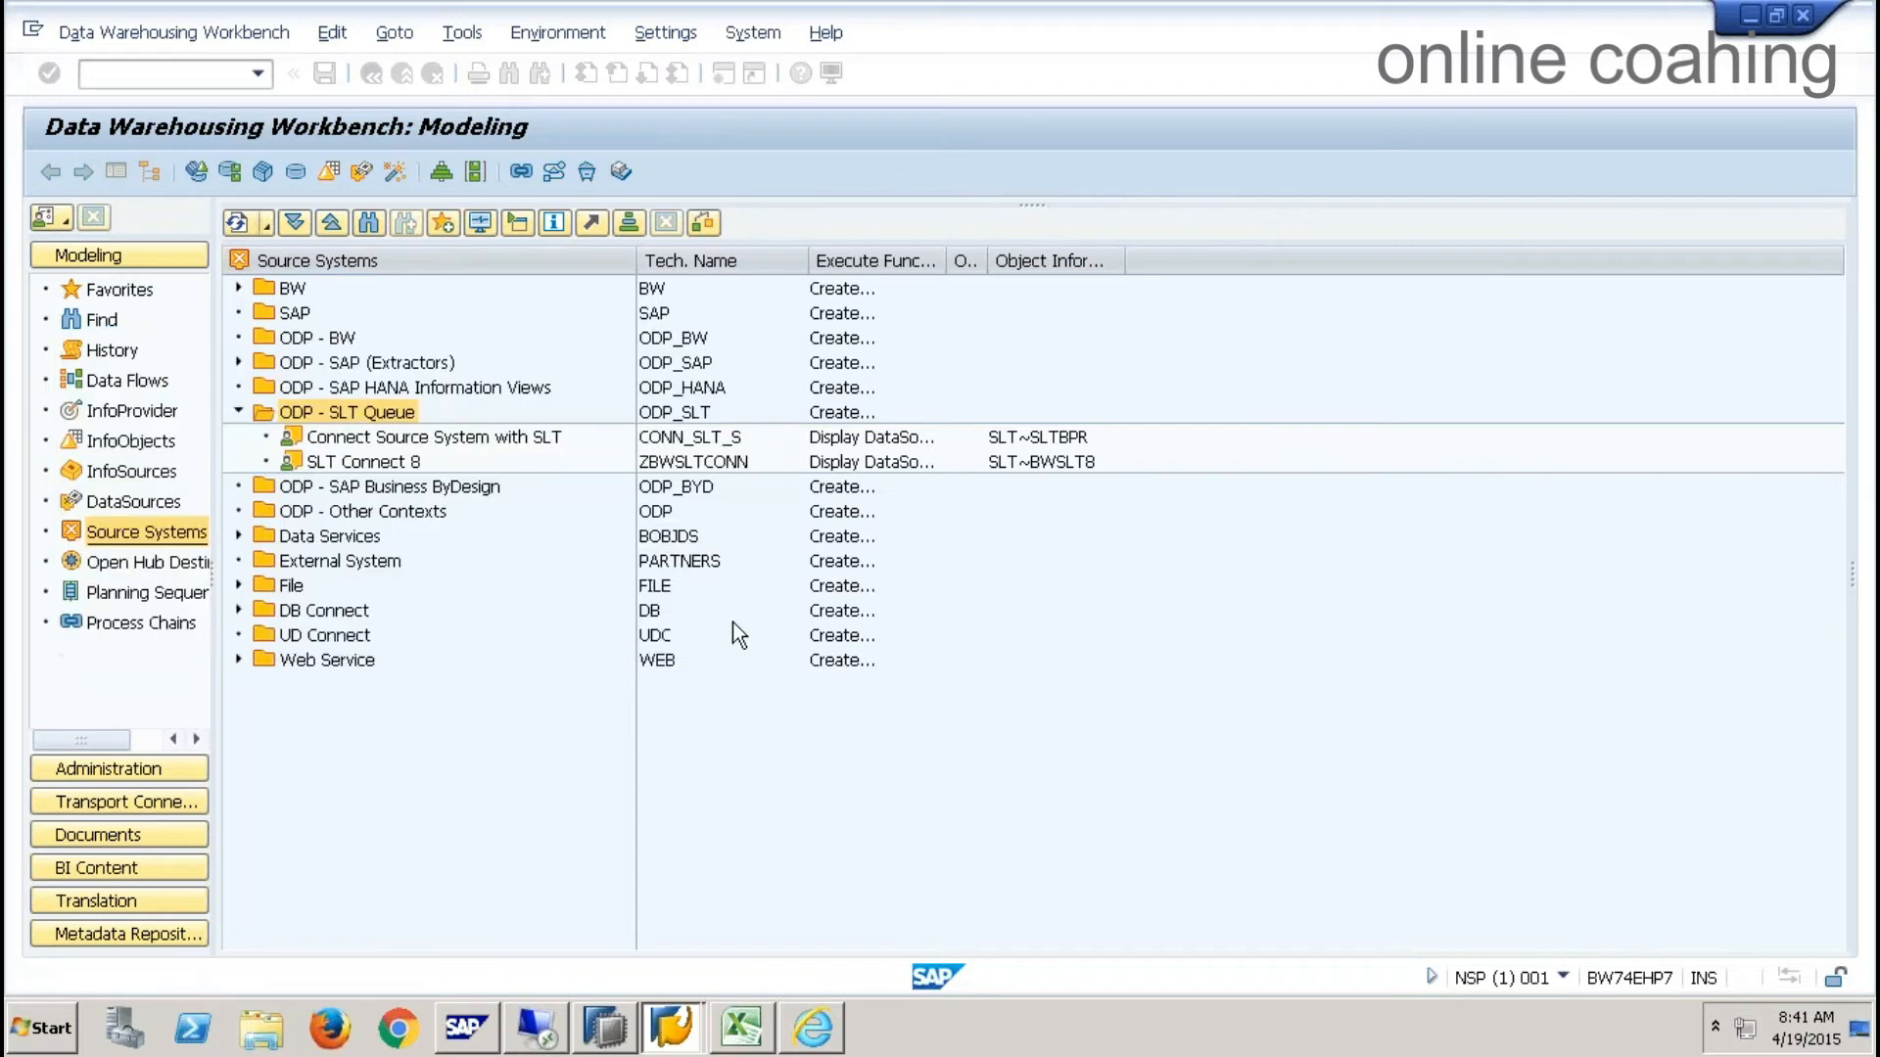
left_click(415, 568)
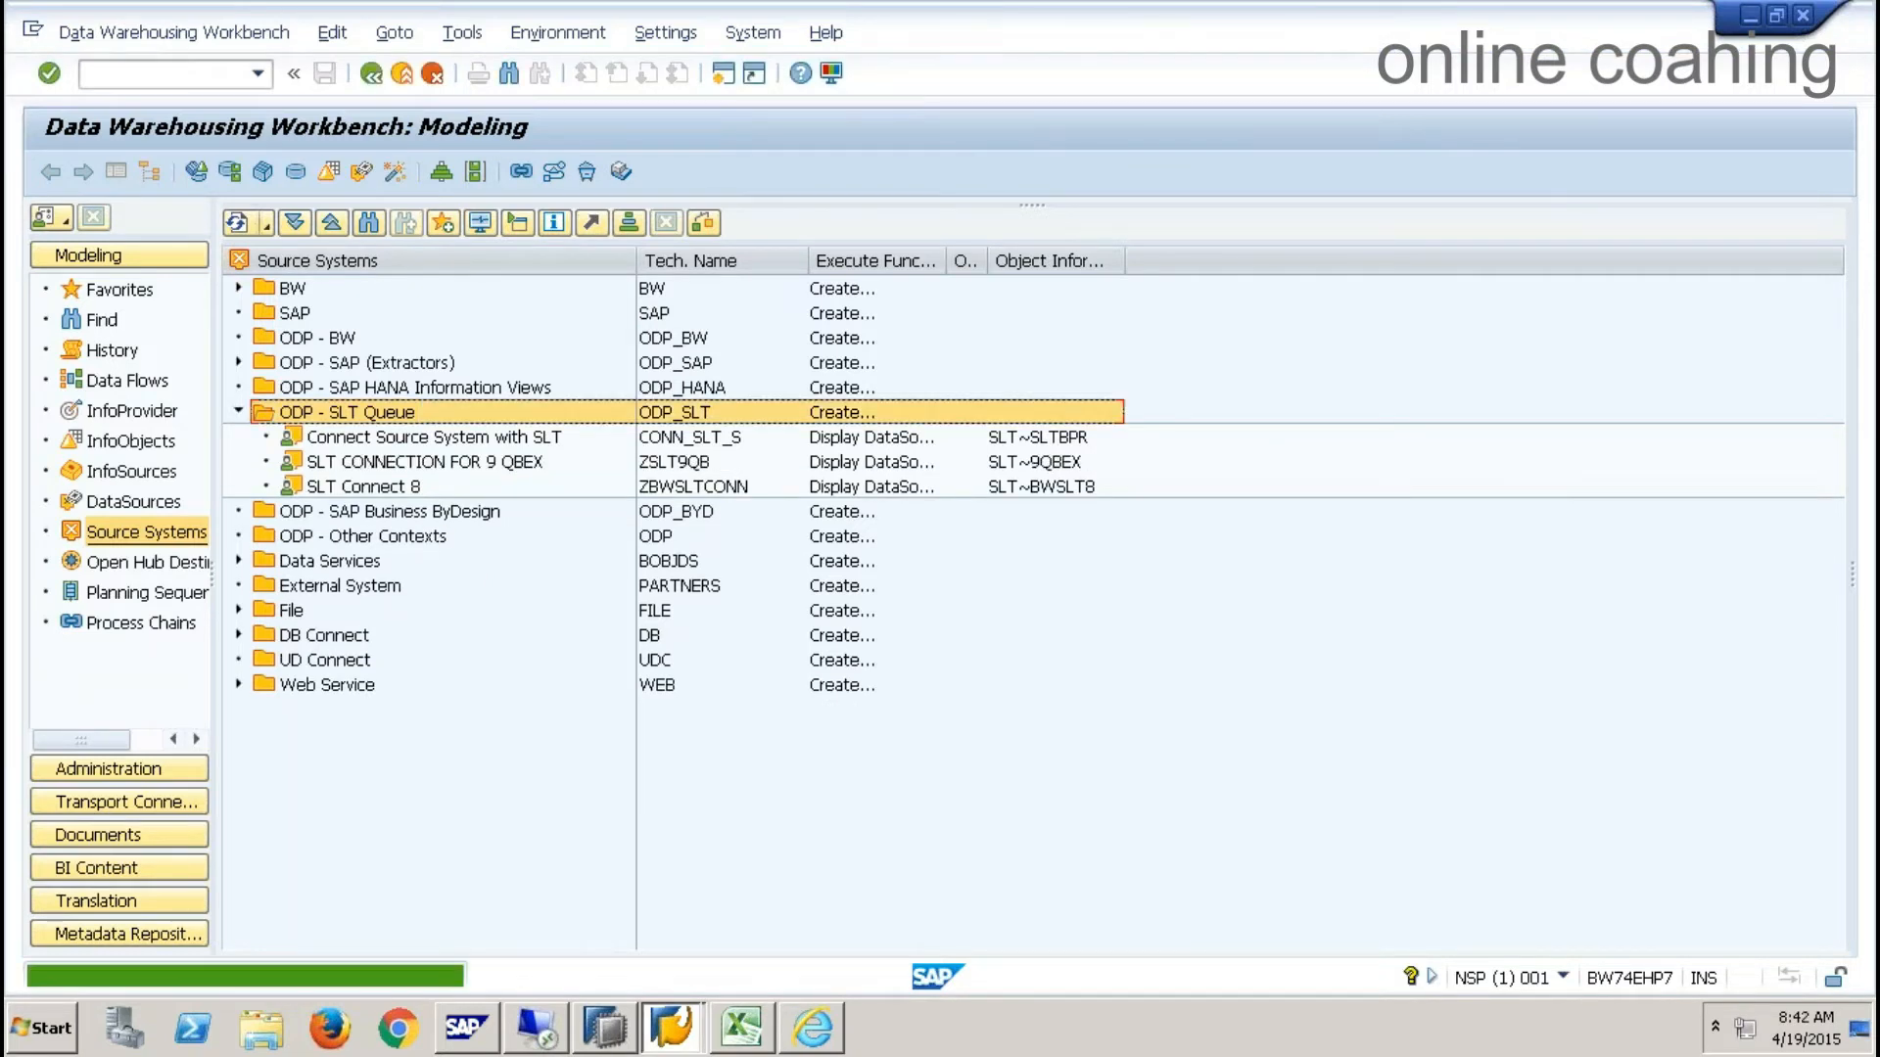
- Display the DataSource tree of the SLT CONNECTION FOR 9 QBEX source system
left_click(1059, 463)
left_click(473, 466)
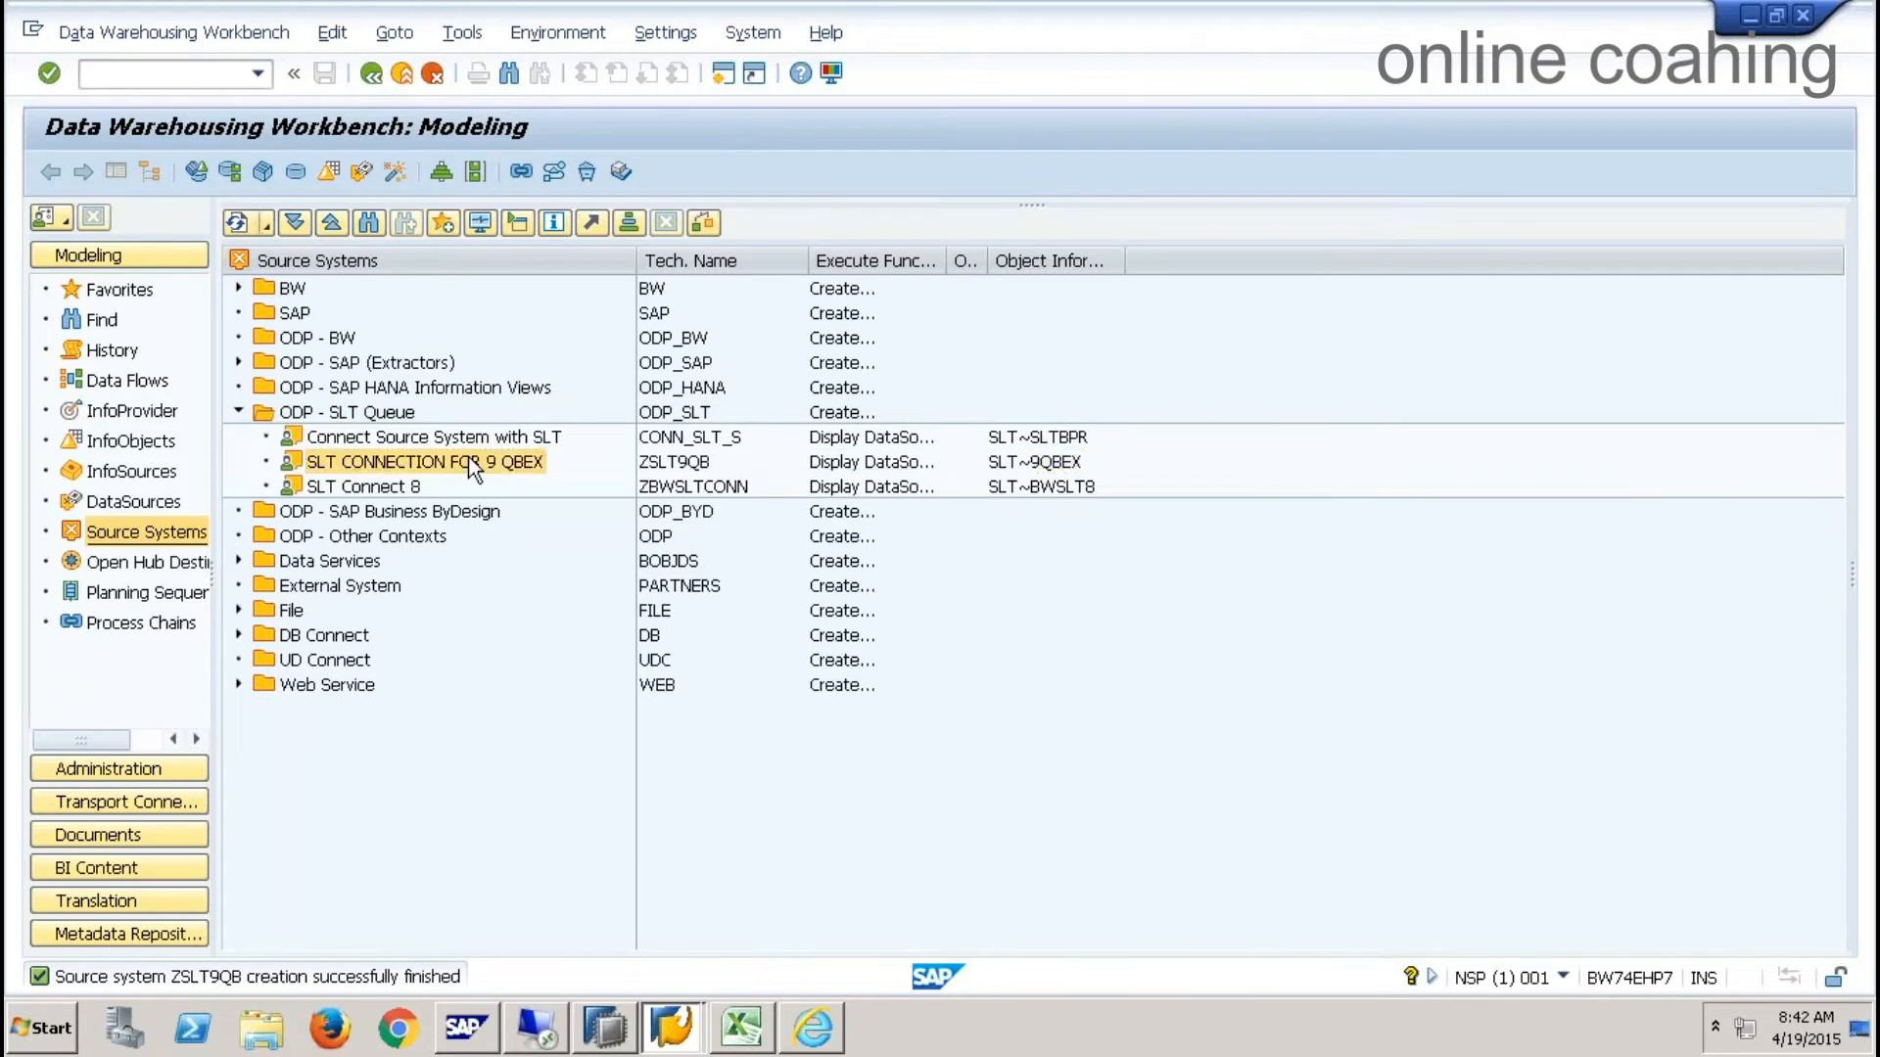
right_click(472, 460)
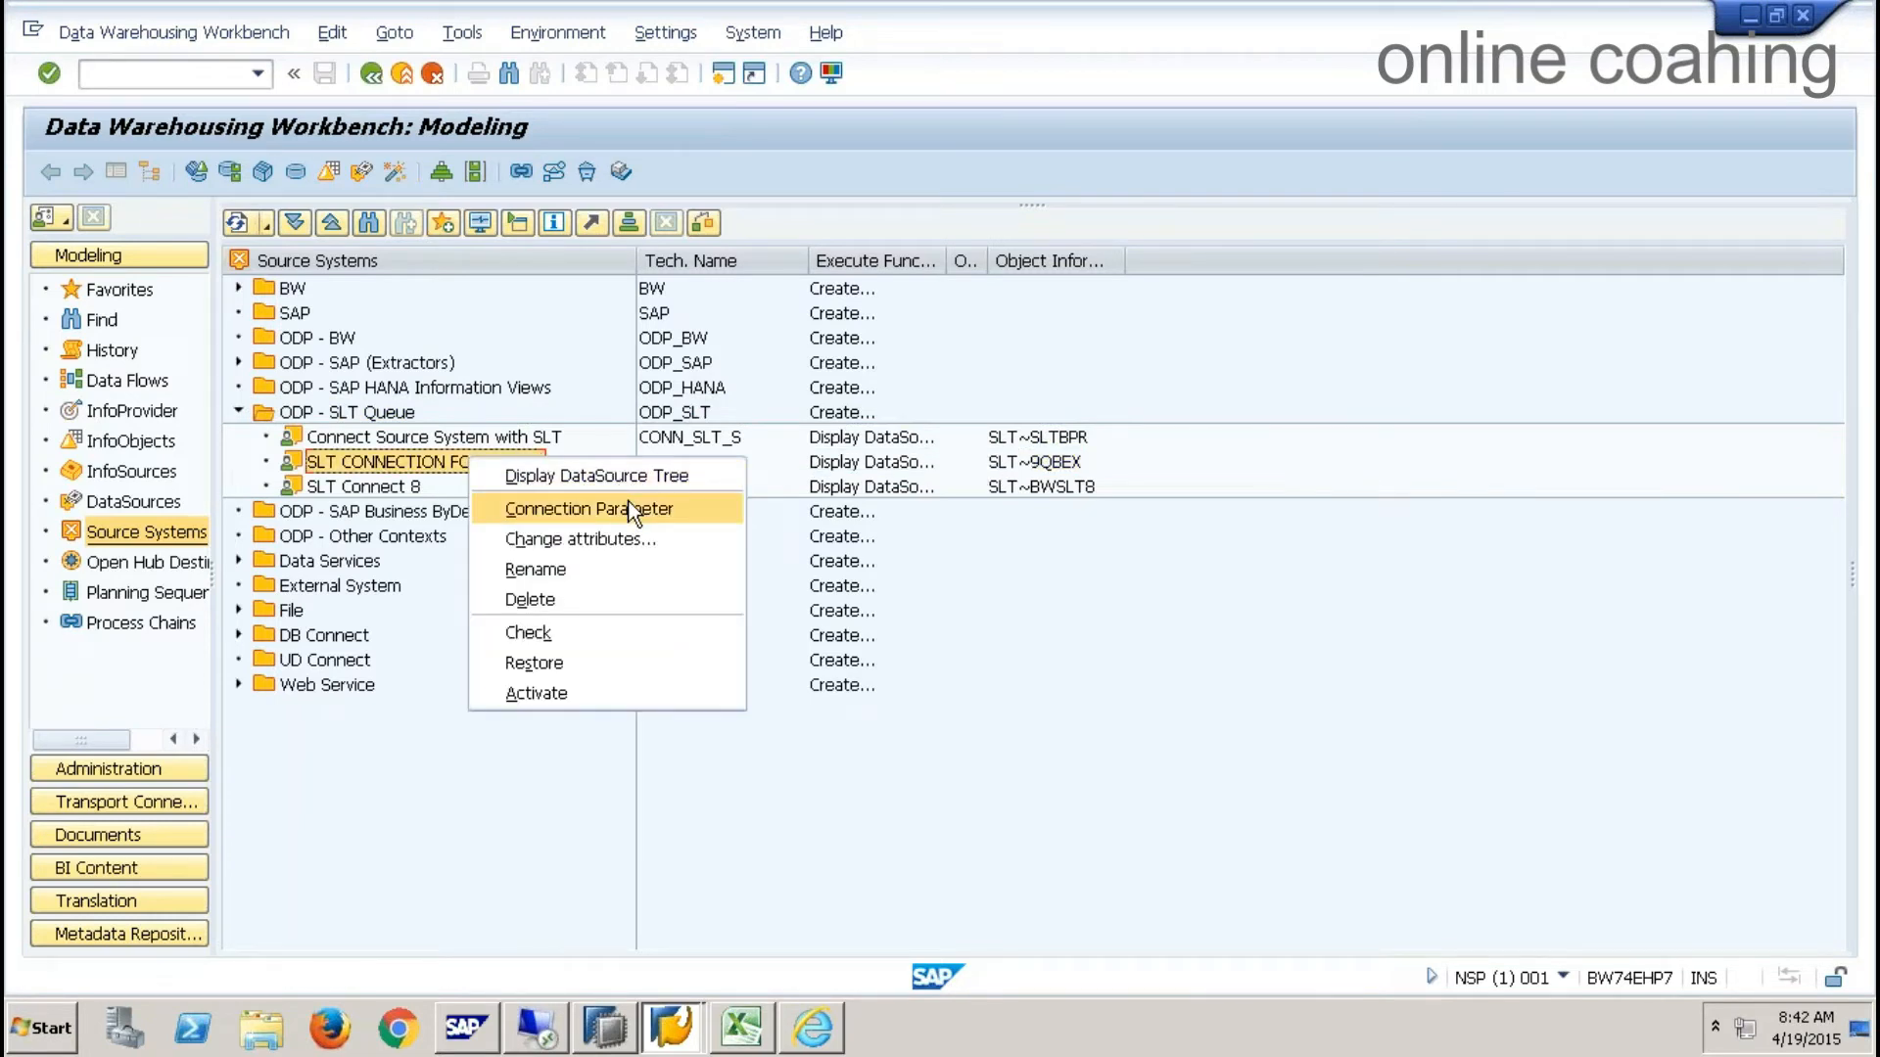
left_click(632, 477)
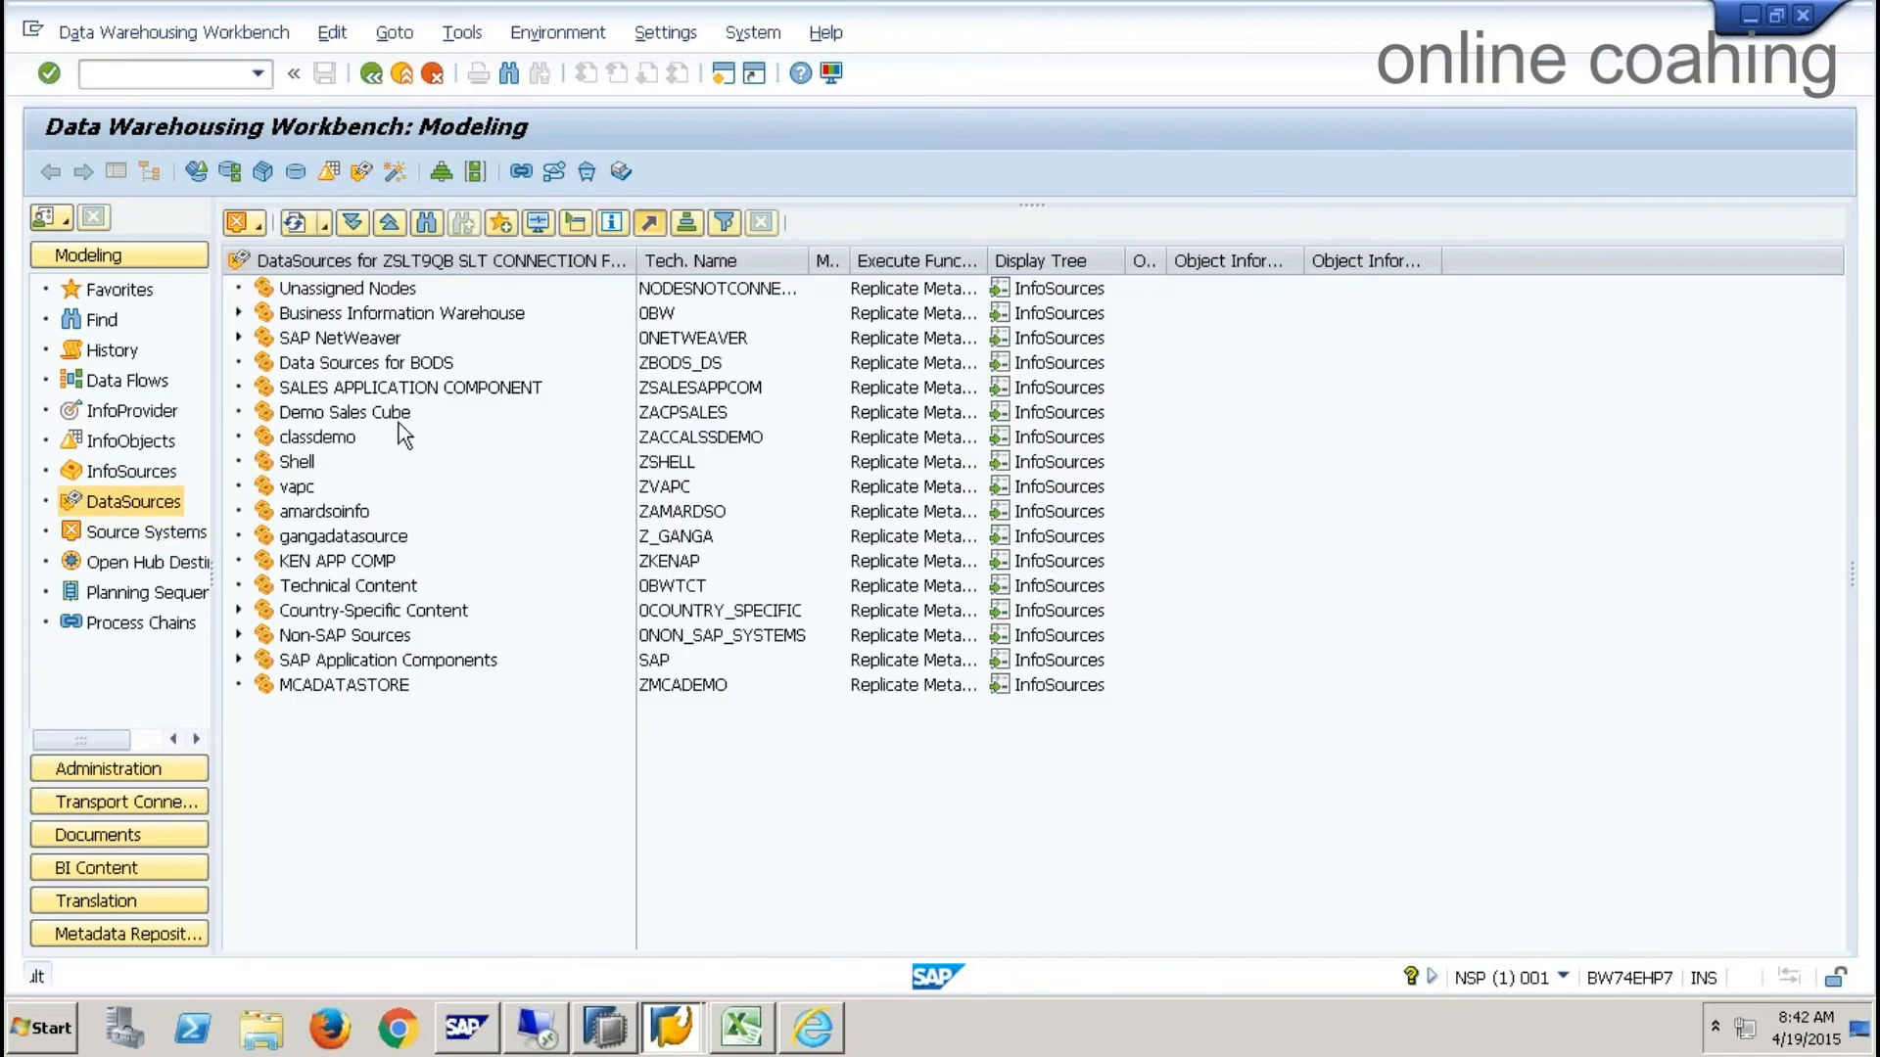
- Start a new DataSource under Demo Sales Cube and pick the ZSALES table as its operational data provider
left_click(381, 419)
right_click(381, 419)
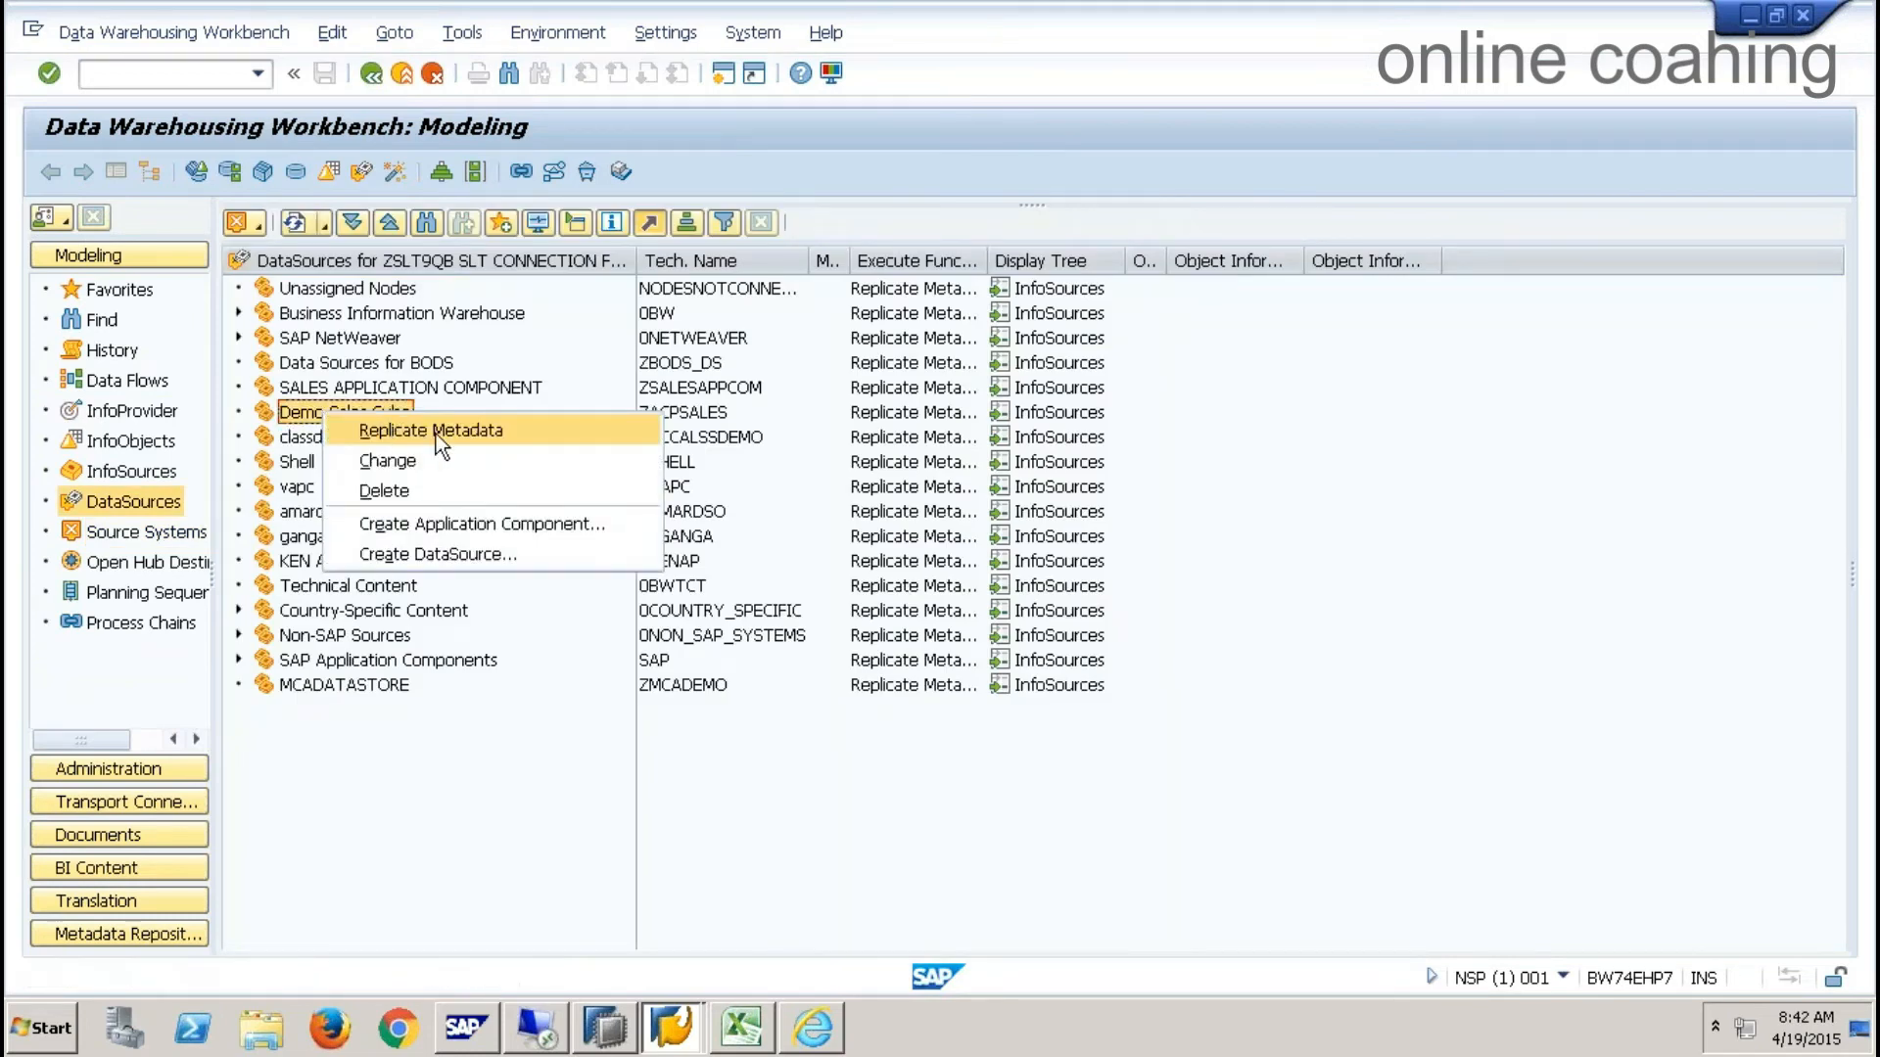
left_click(490, 552)
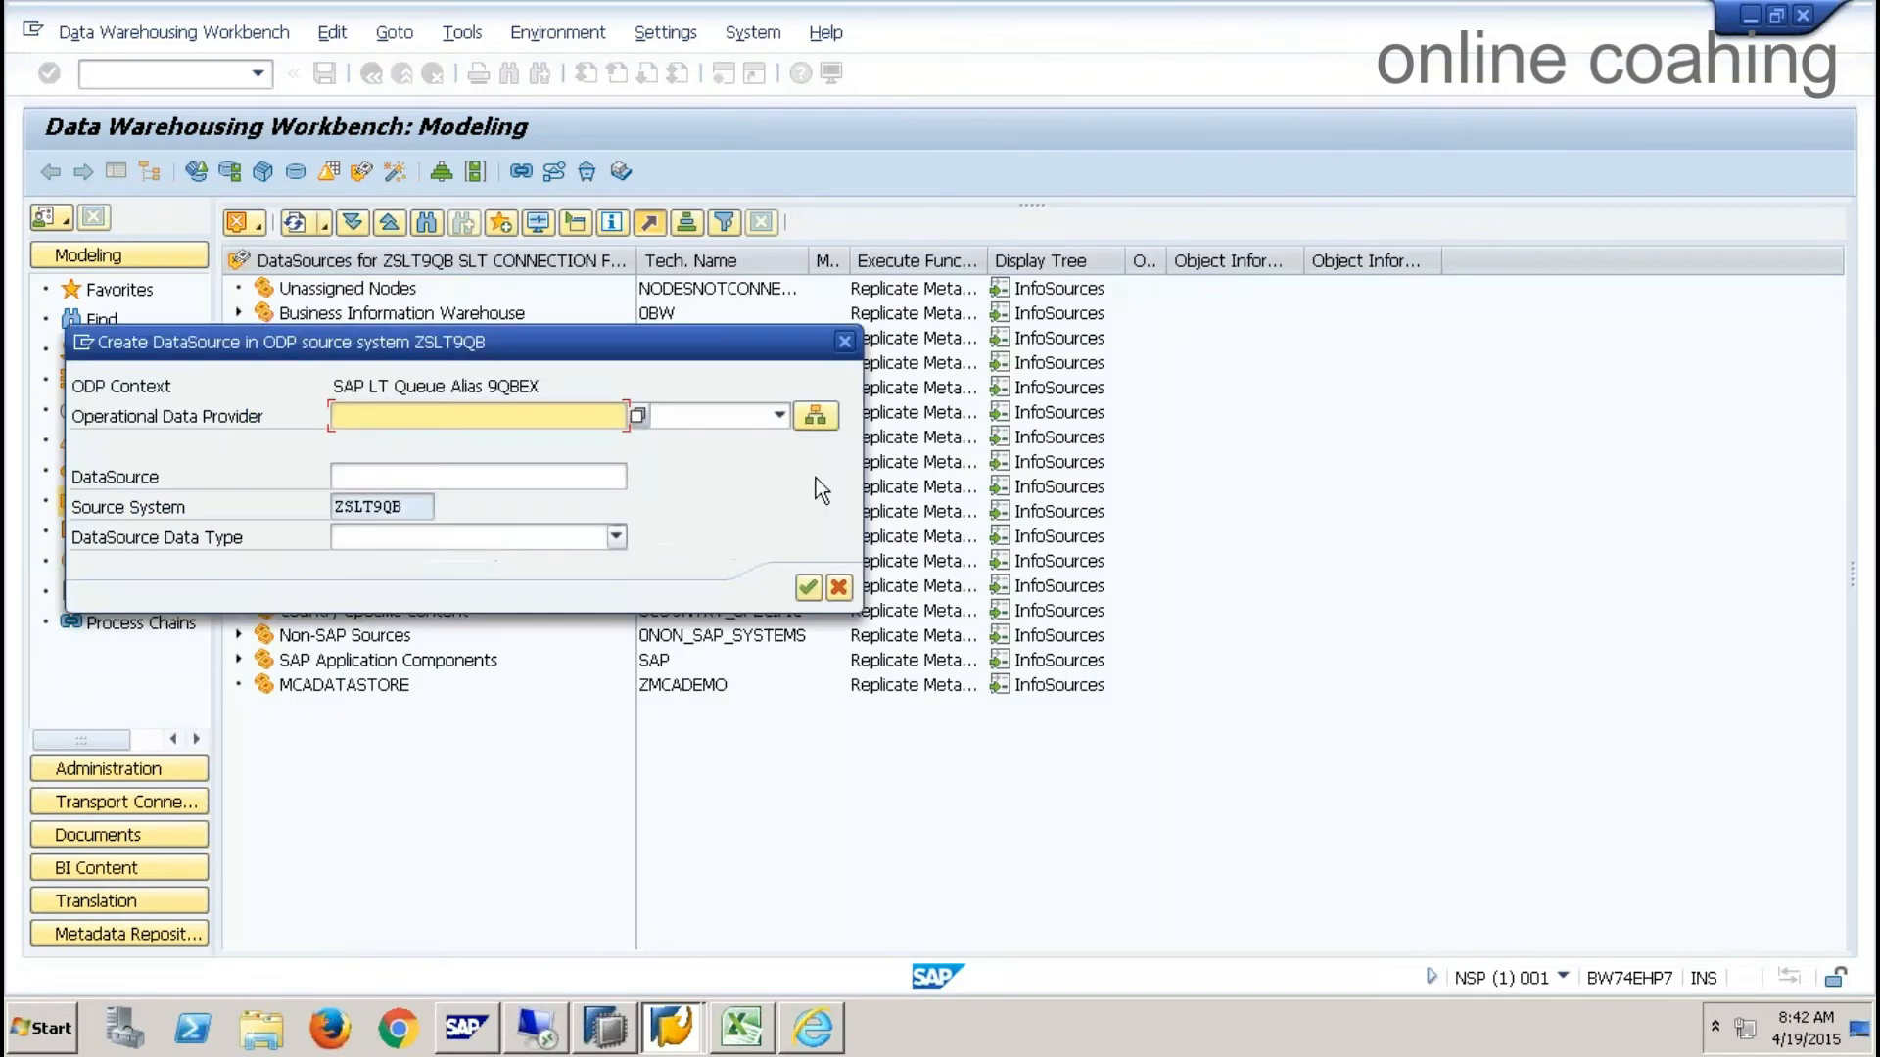
left_click(825, 414)
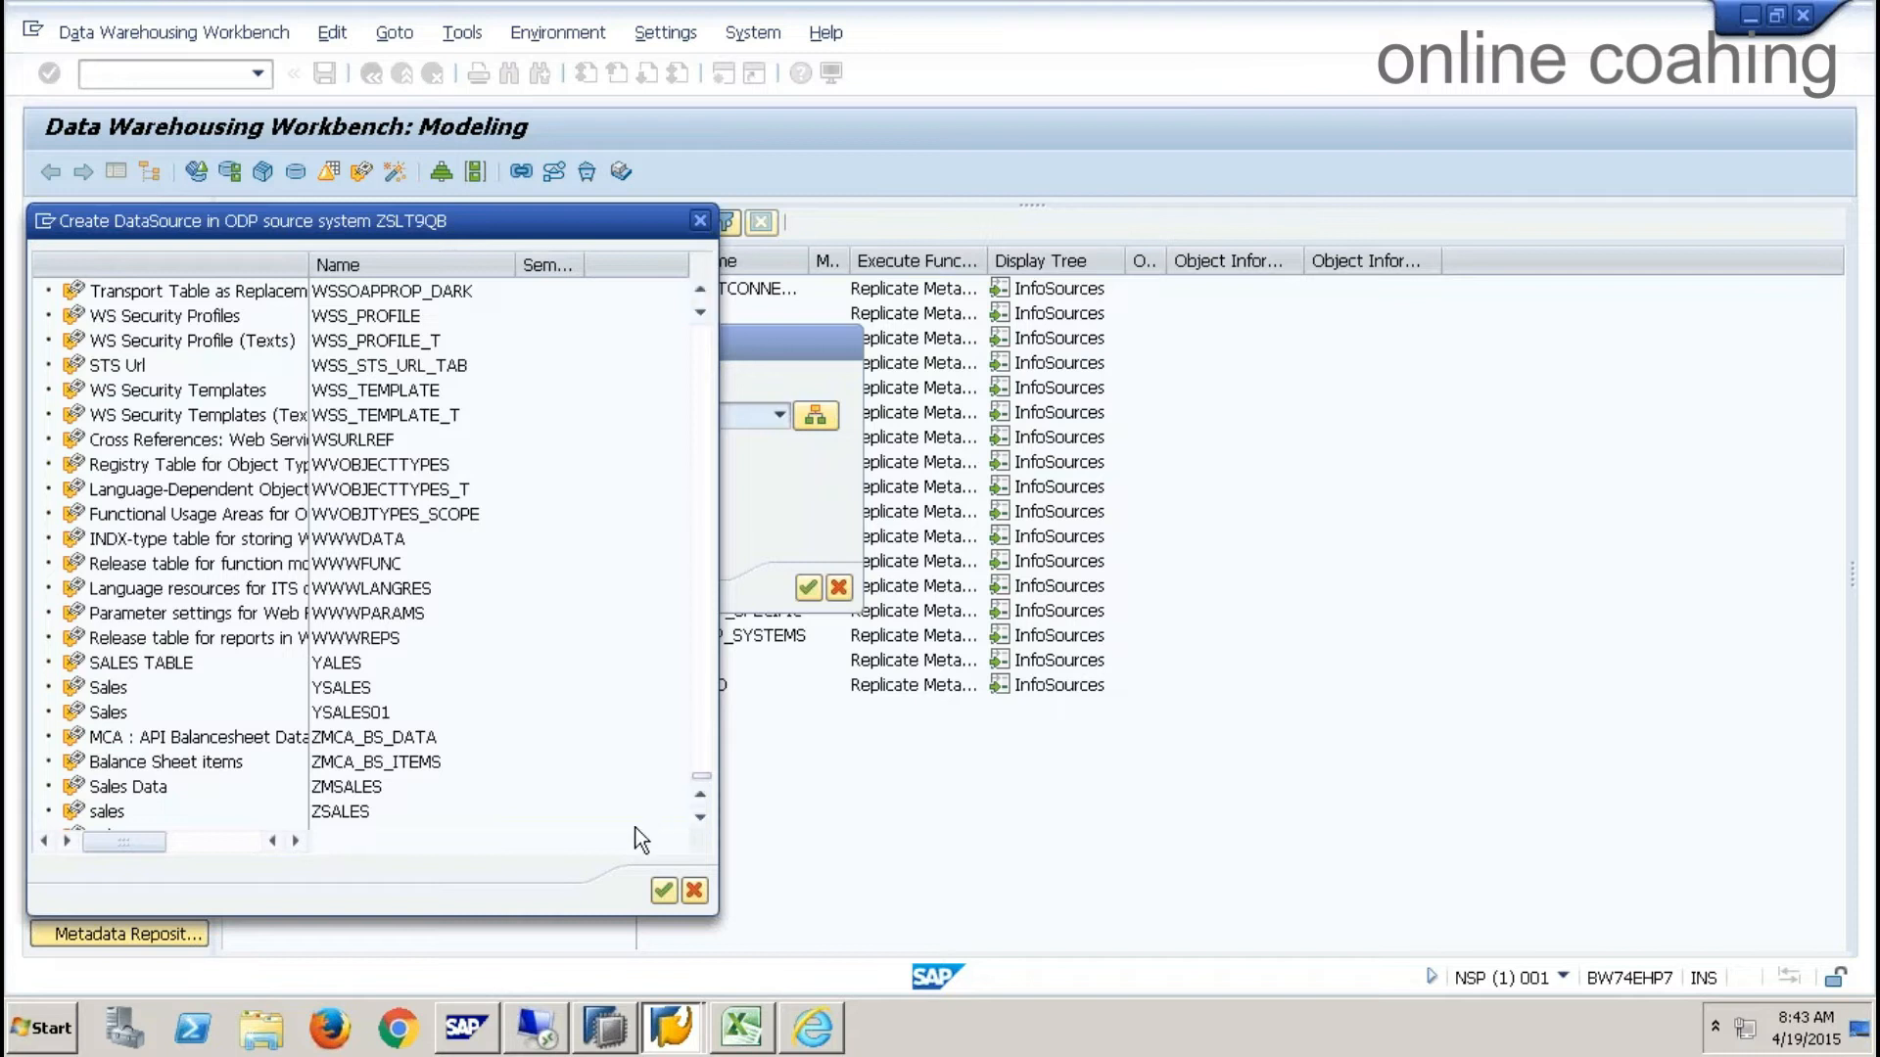
double_click(338, 813)
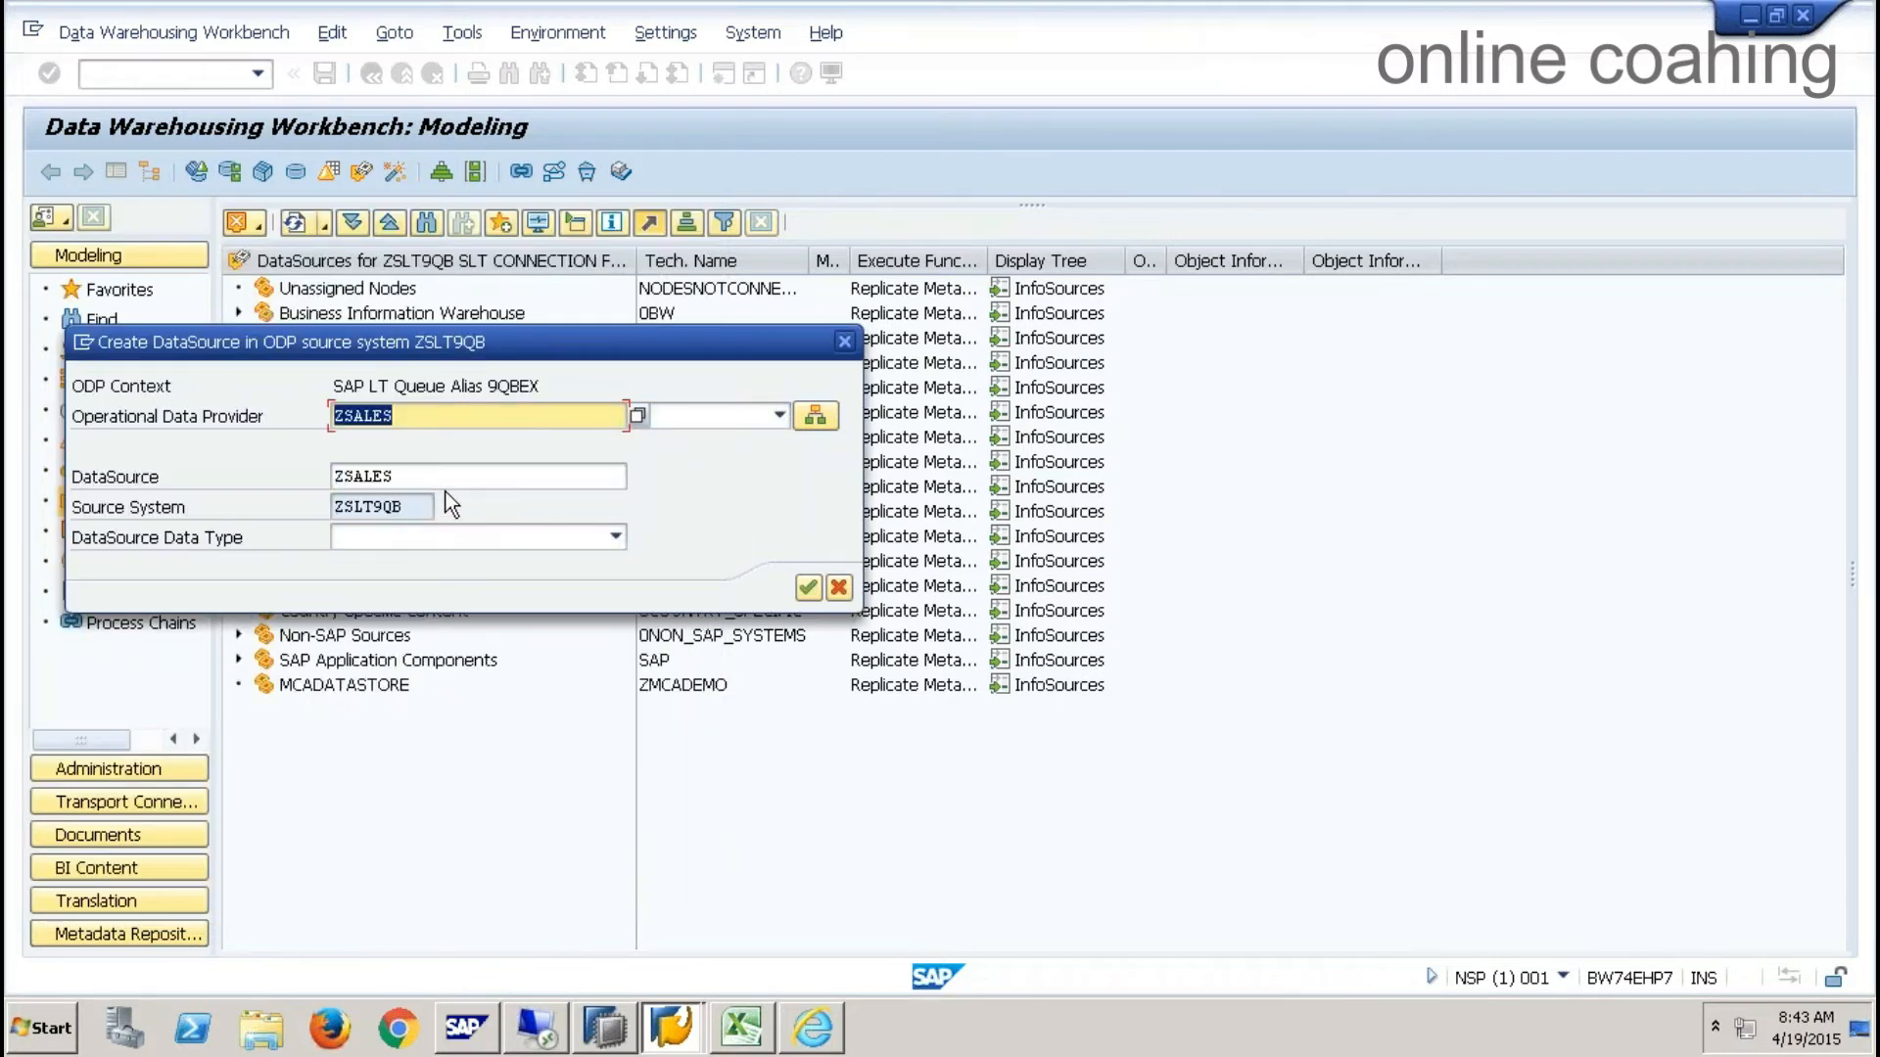
- Name the DataSource YZSALES, set its data type to Transaction Data and confirm its creation
left_click(336, 477)
type("y")
left_click(616, 535)
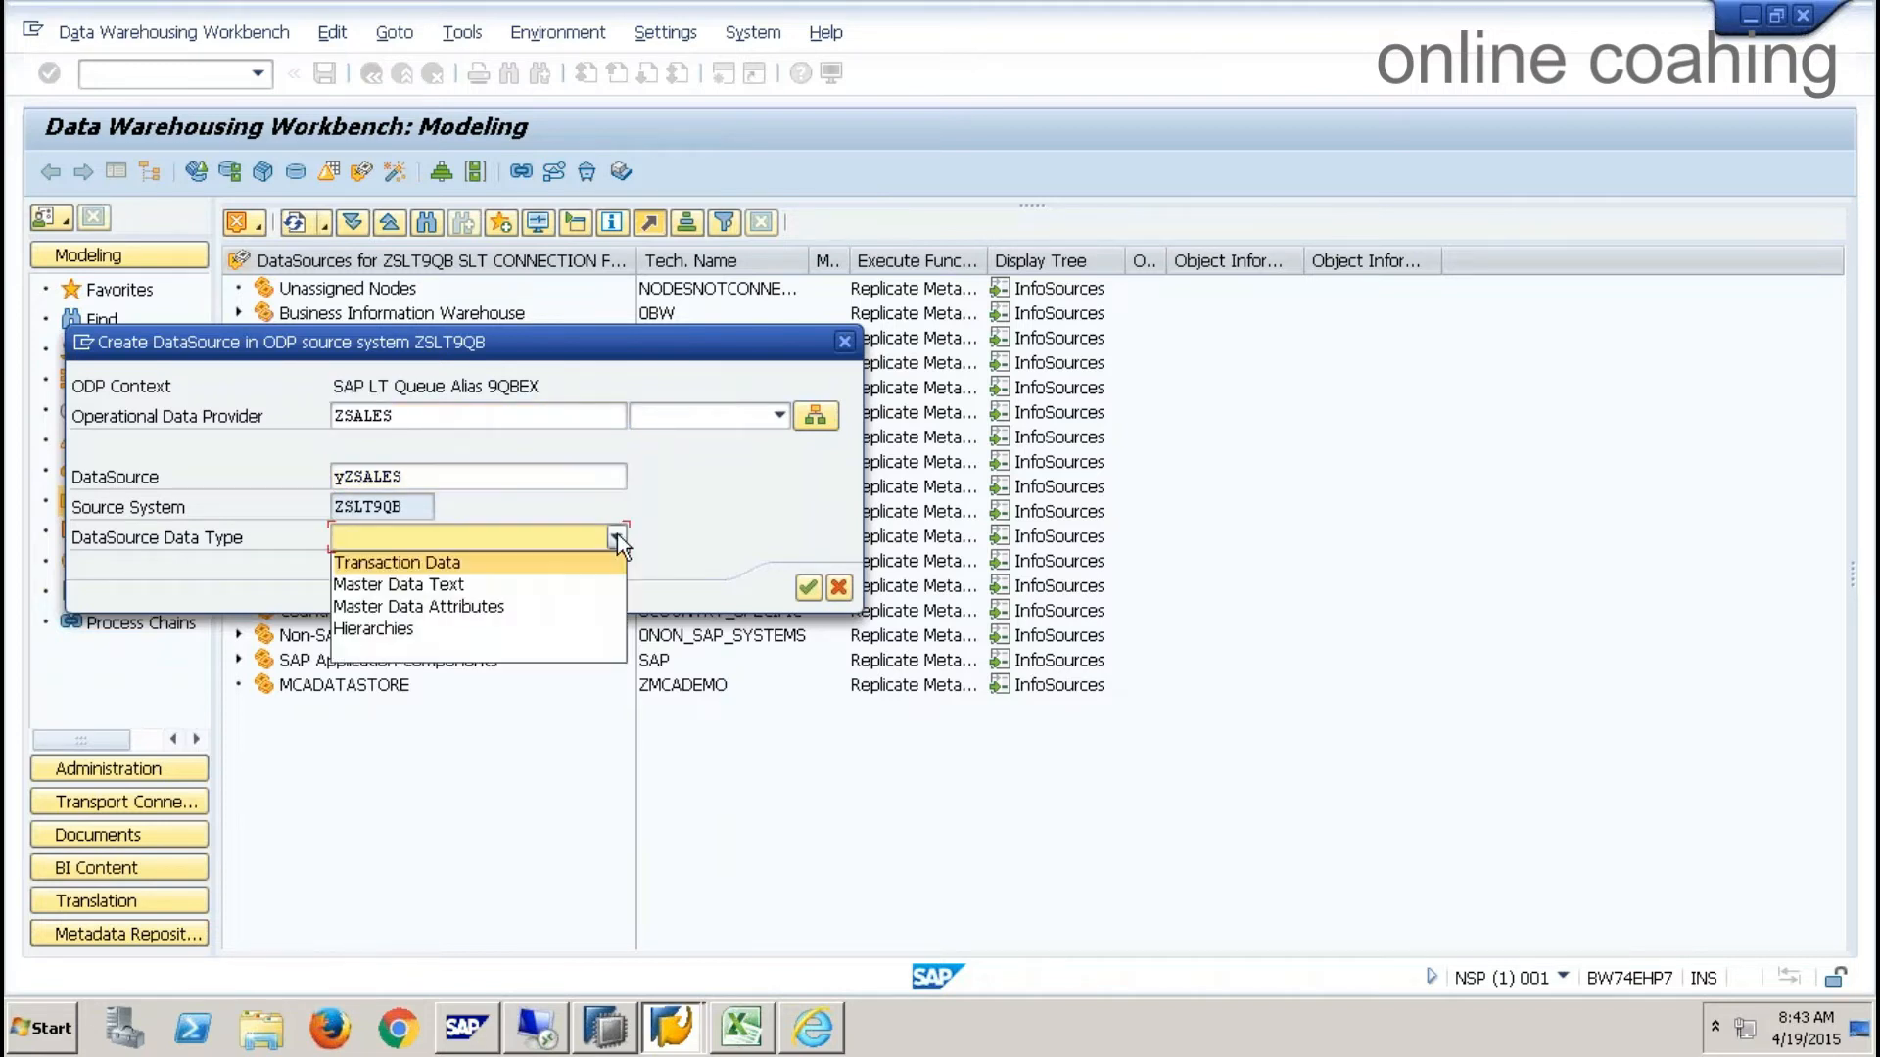
left_click(480, 567)
left_click(807, 587)
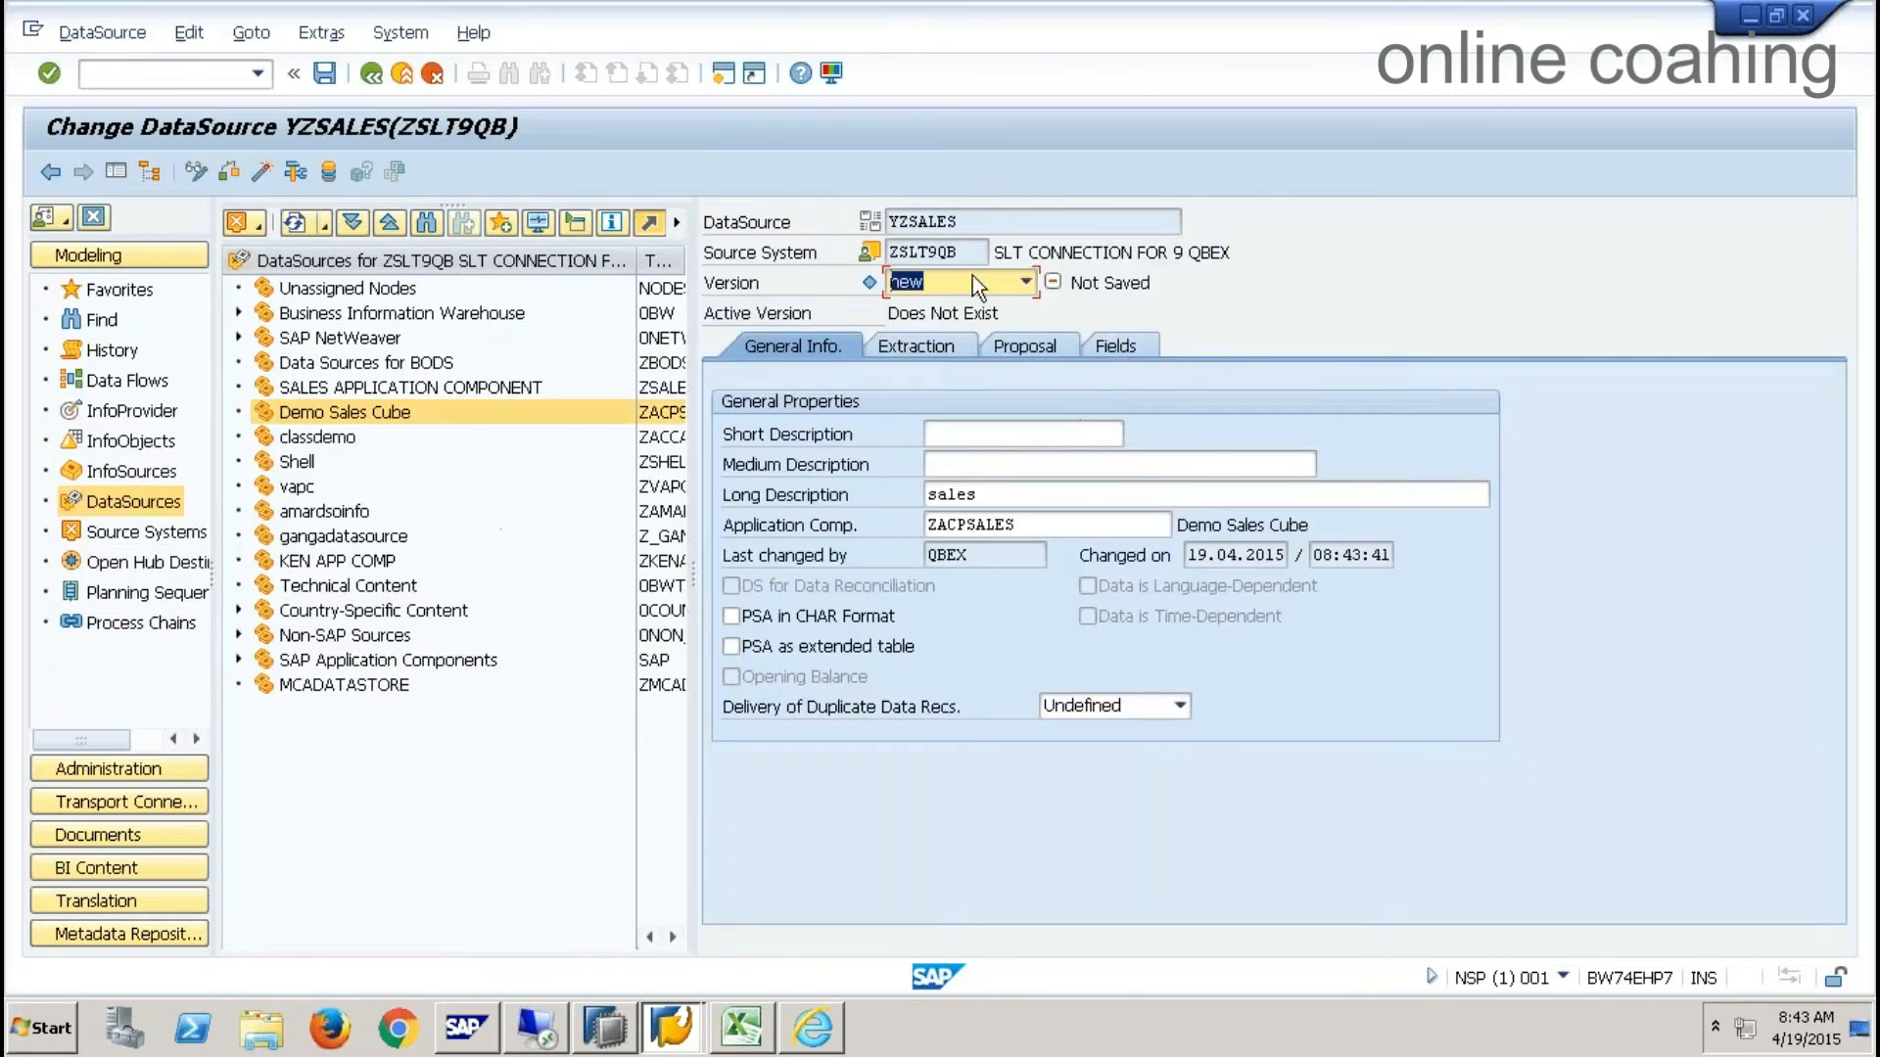
- Fill in YZSALES as both the short and the medium description of the DataSource
left_click_drag(960, 222, 884, 222)
key("ctrl+c")
left_click(890, 223)
left_click(1065, 432)
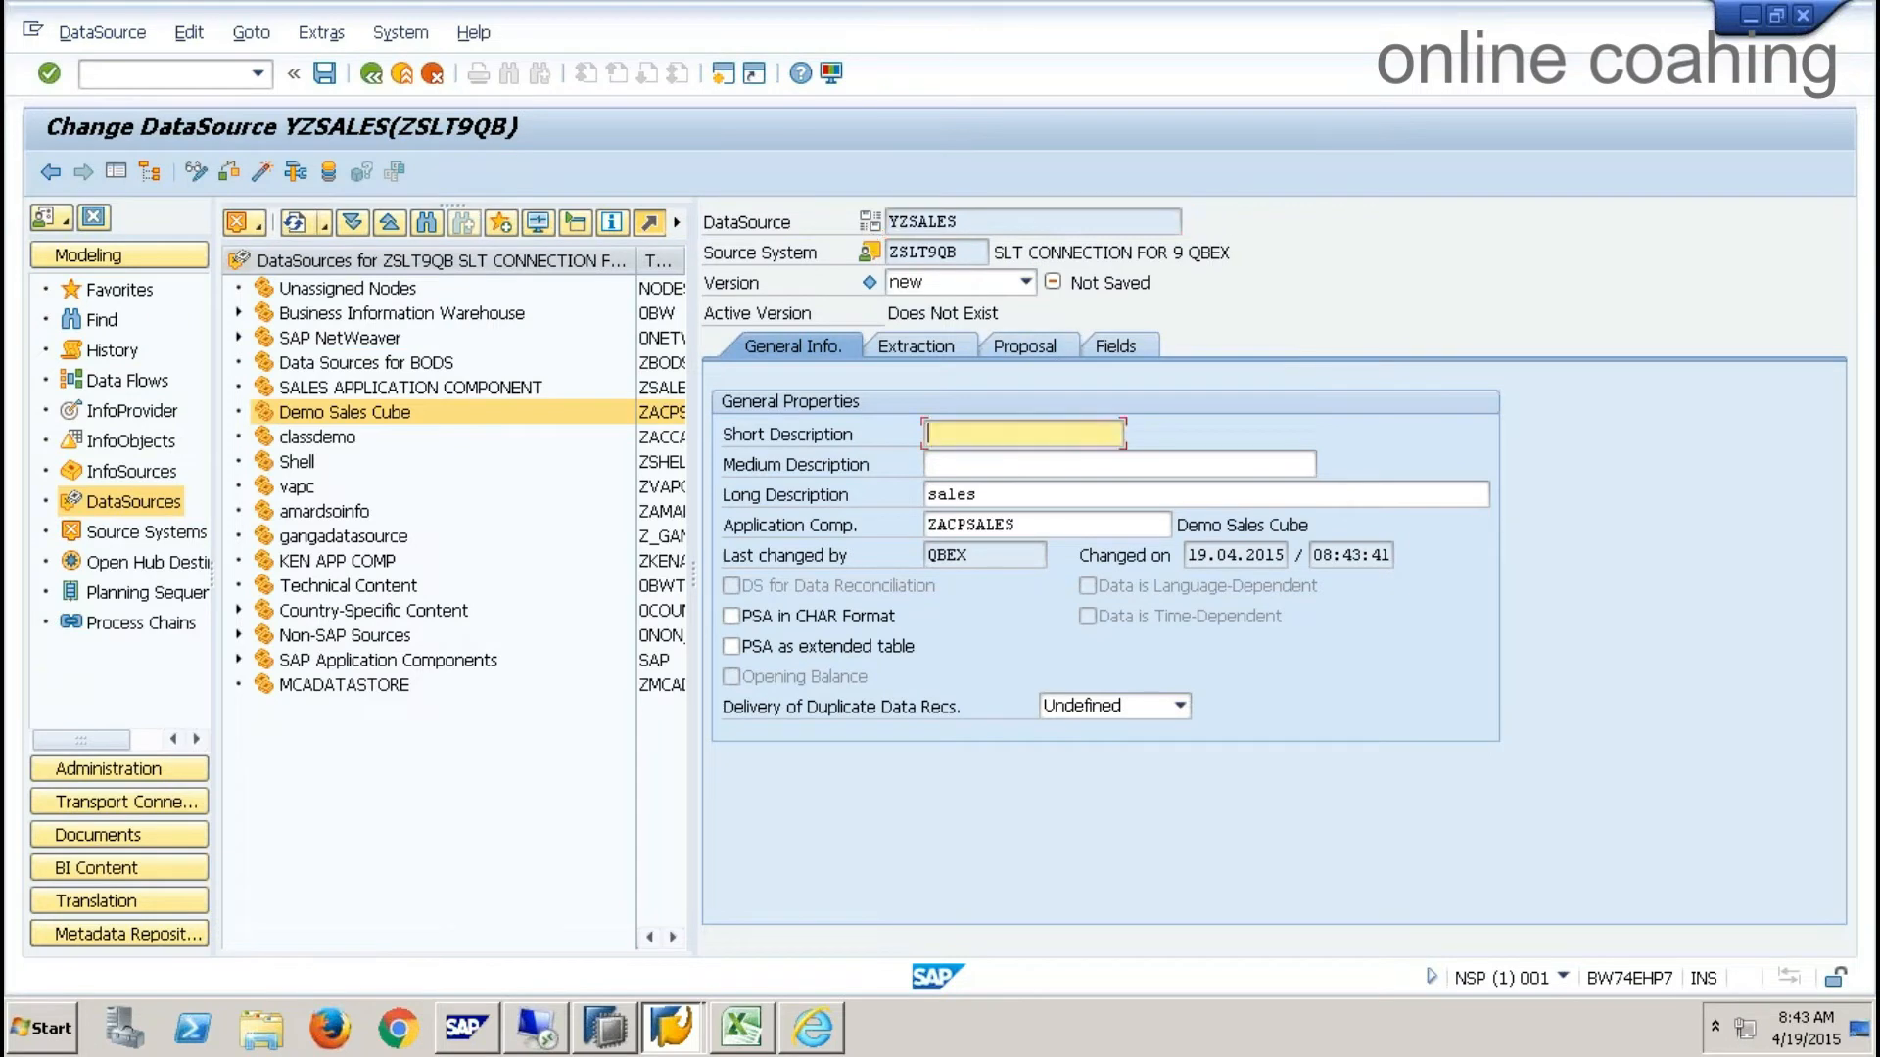
key("ctrl+v")
left_click(1053, 456)
key("ctrl+v")
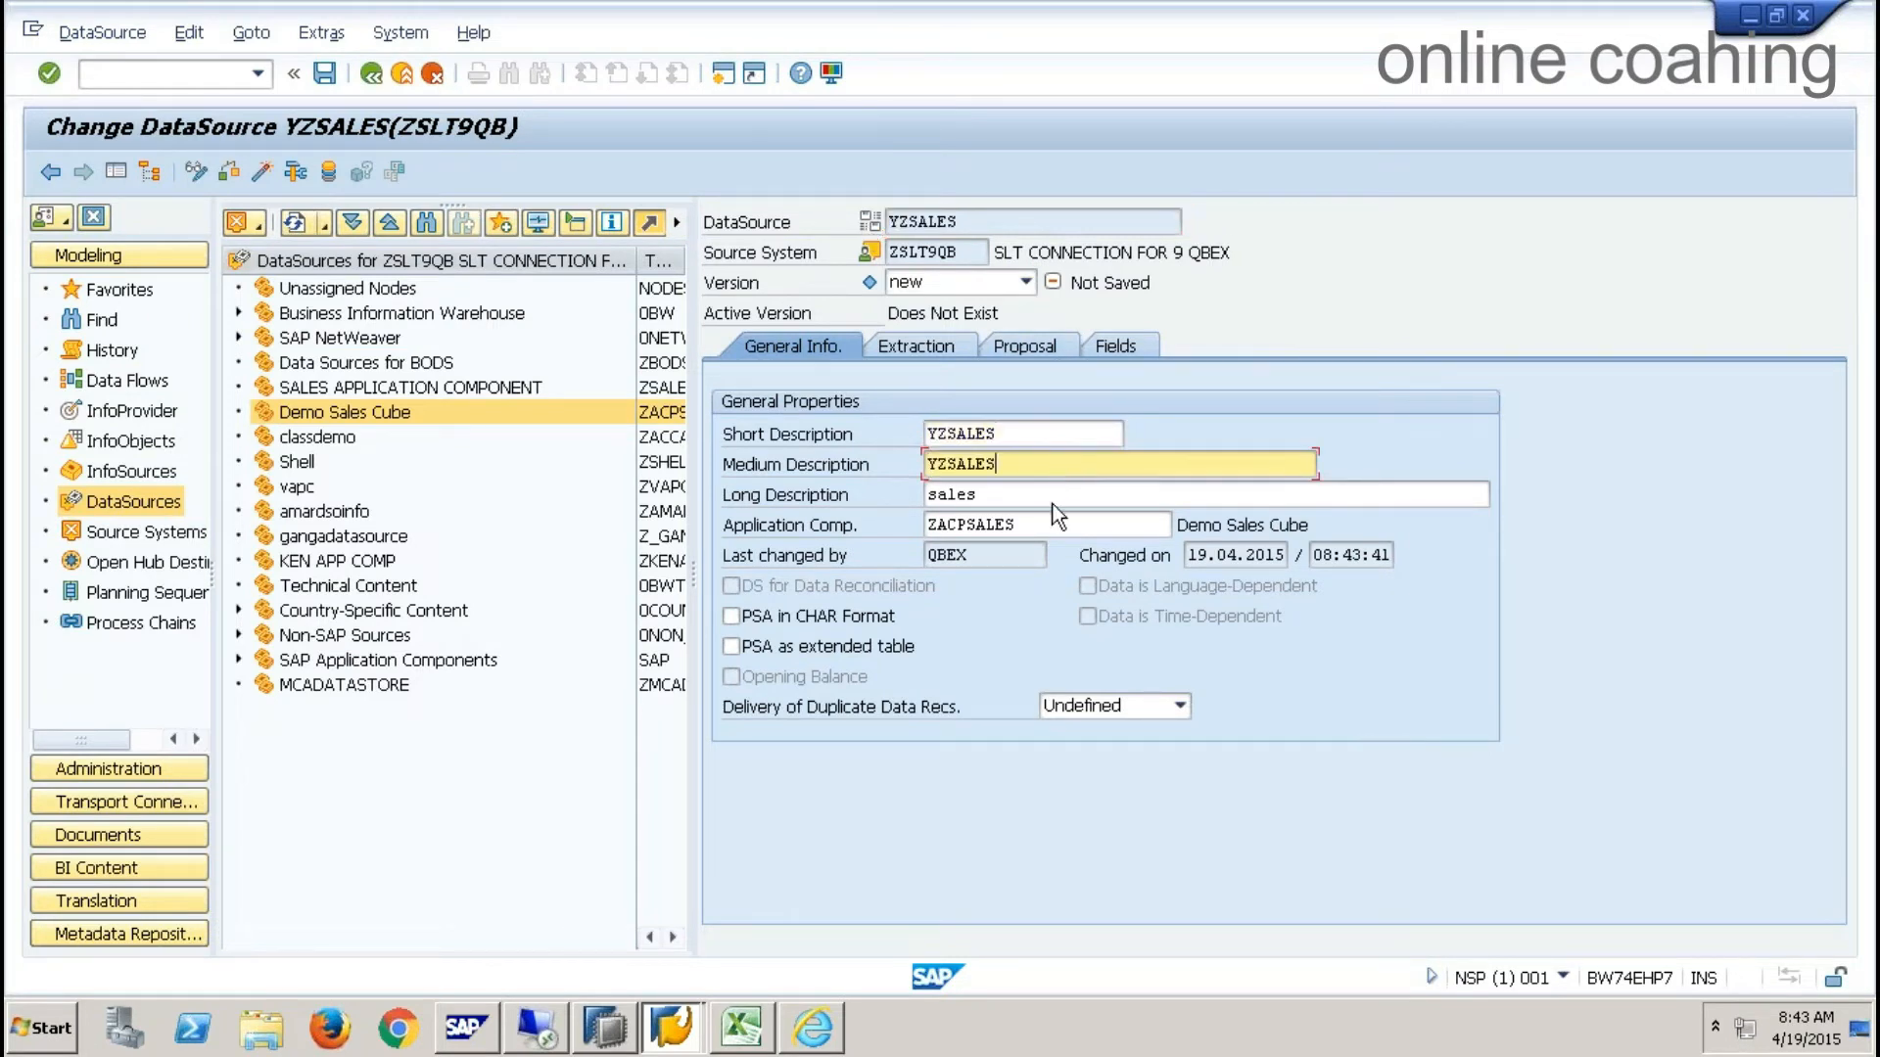
- Review the DataSource's extraction settings and set the length of the ERDAT field to 8 in the field proposal
left_click(911, 346)
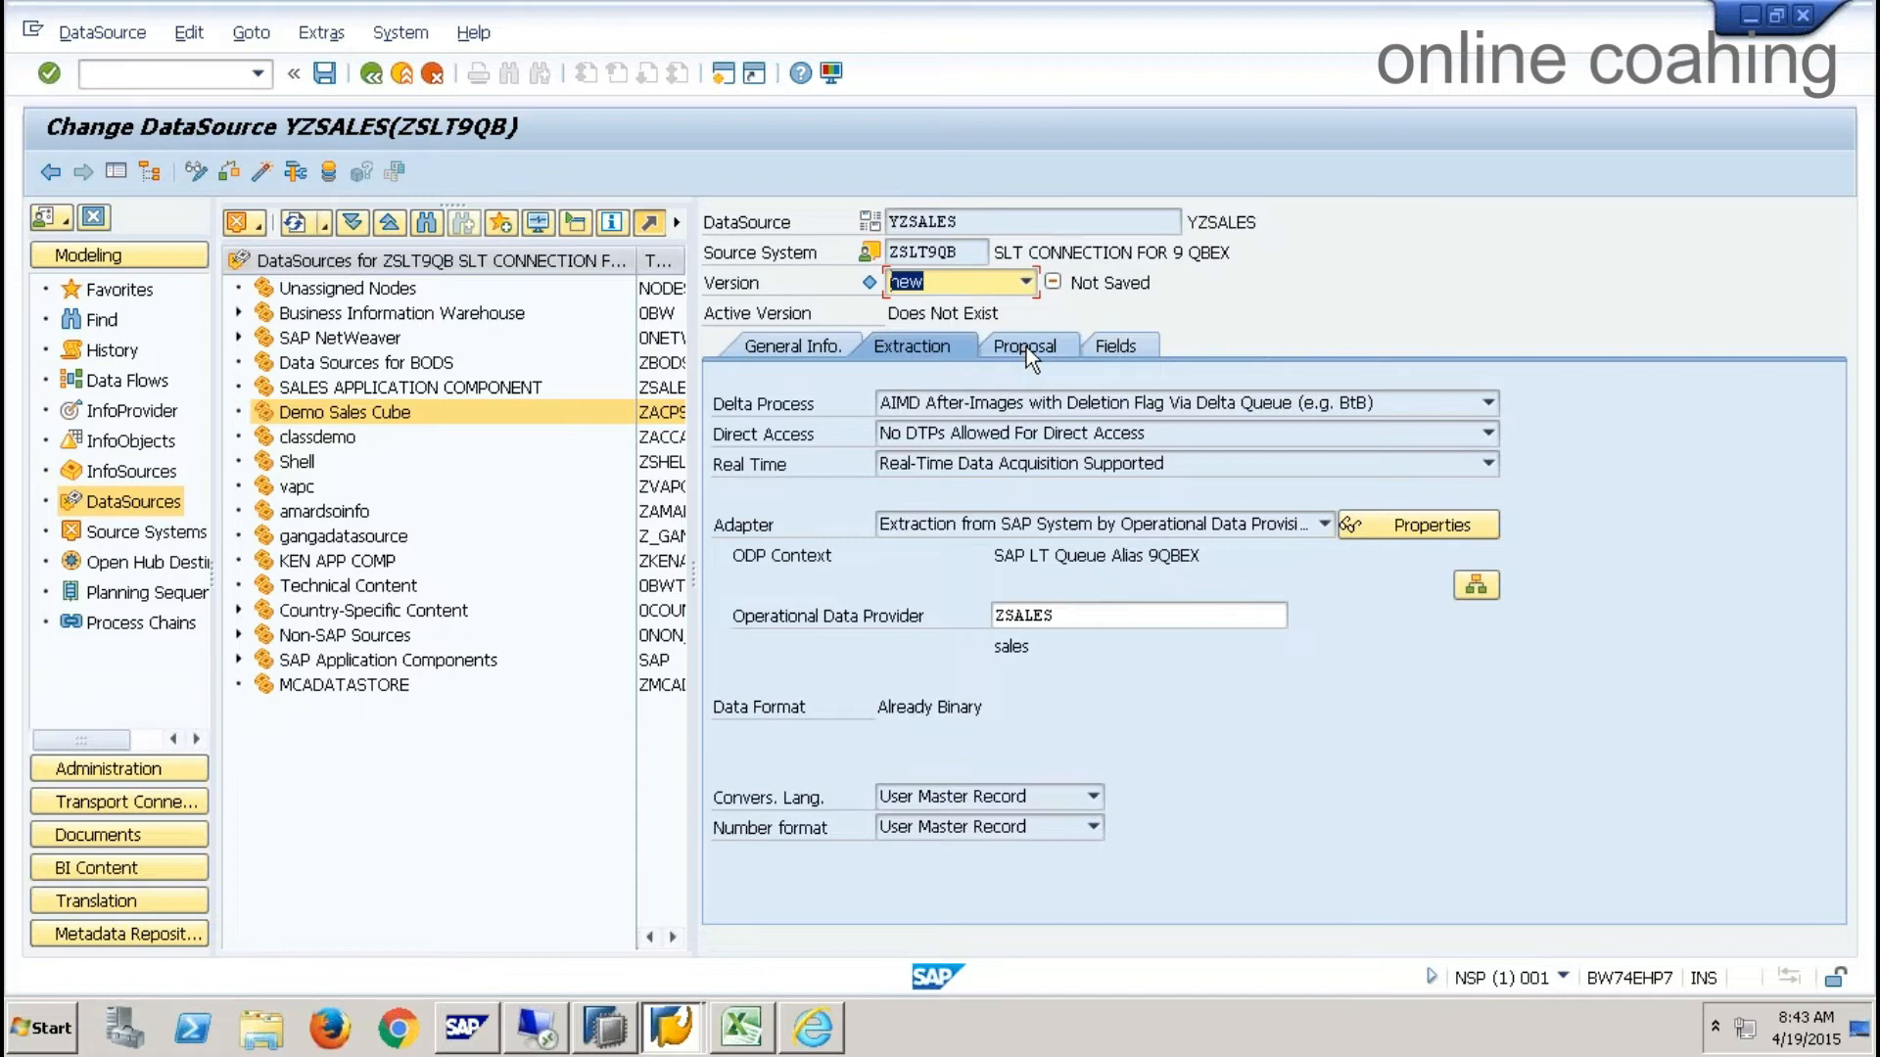
left_click(1026, 346)
left_click(910, 349)
double_click(998, 615)
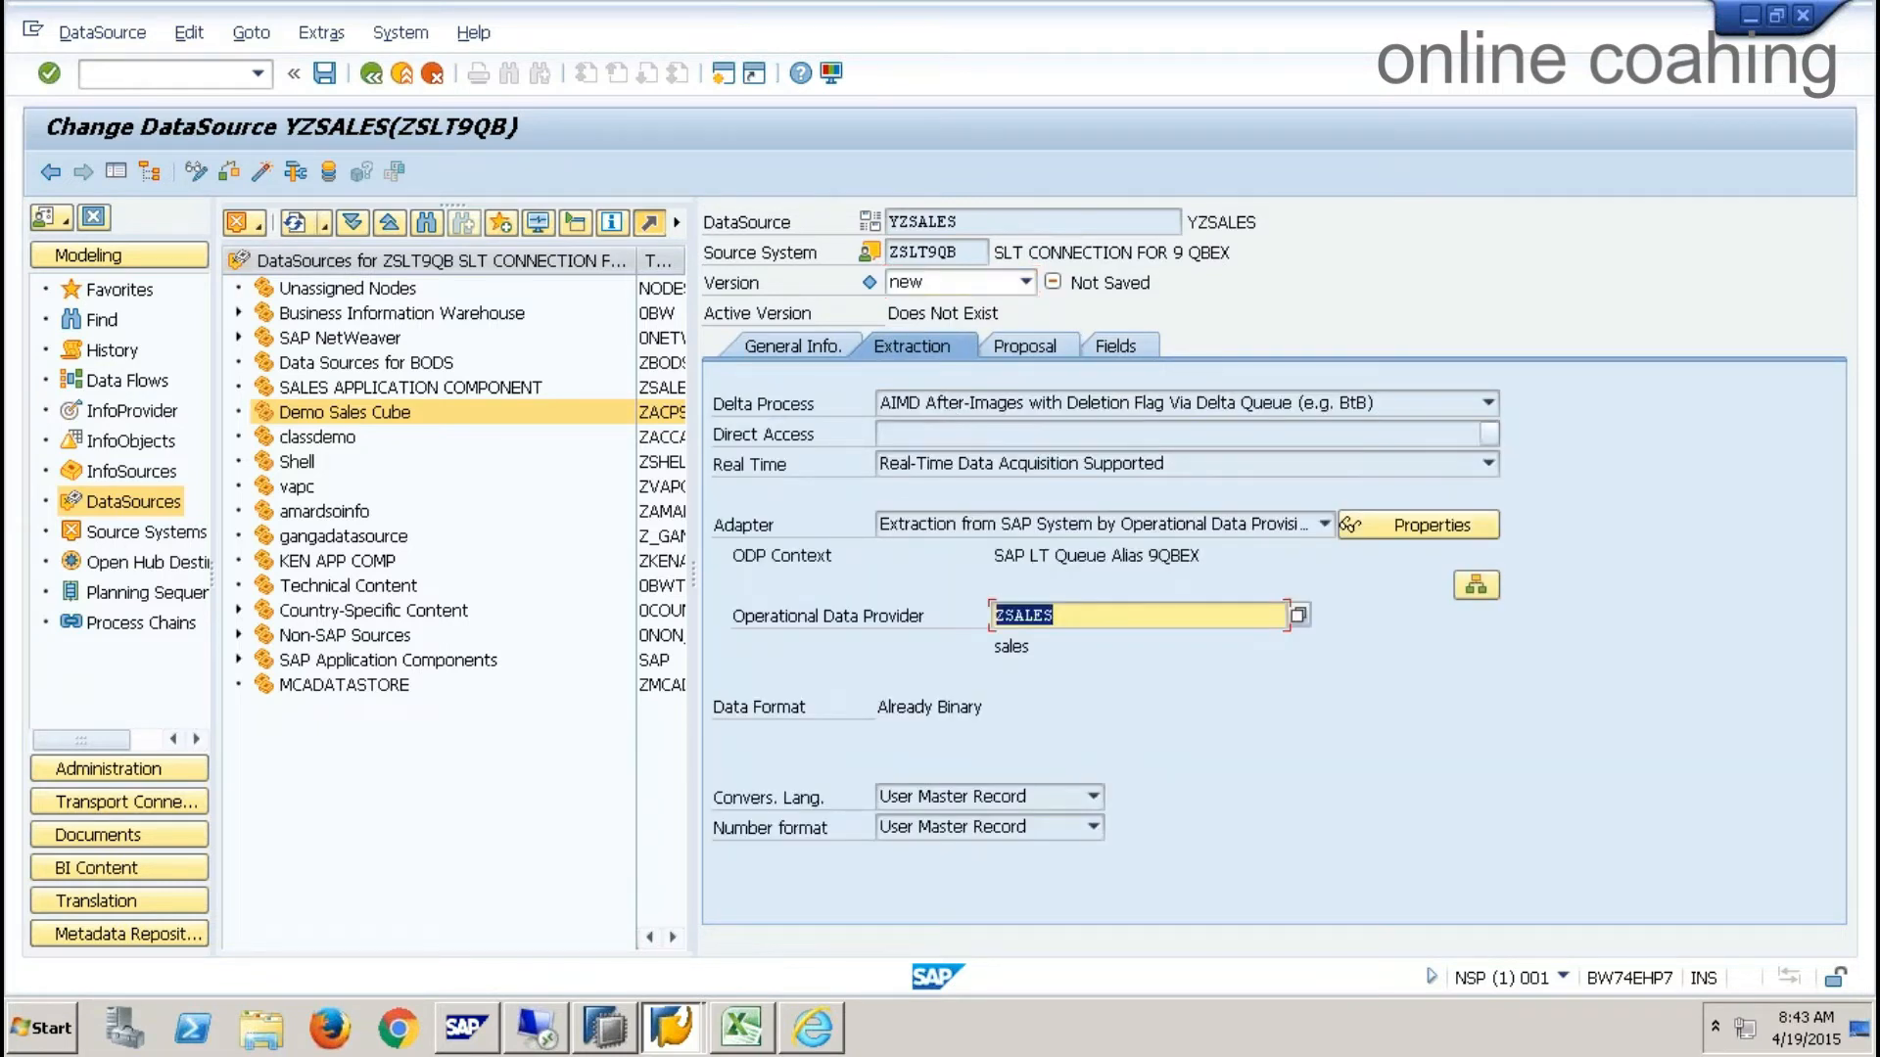
left_click(1134, 350)
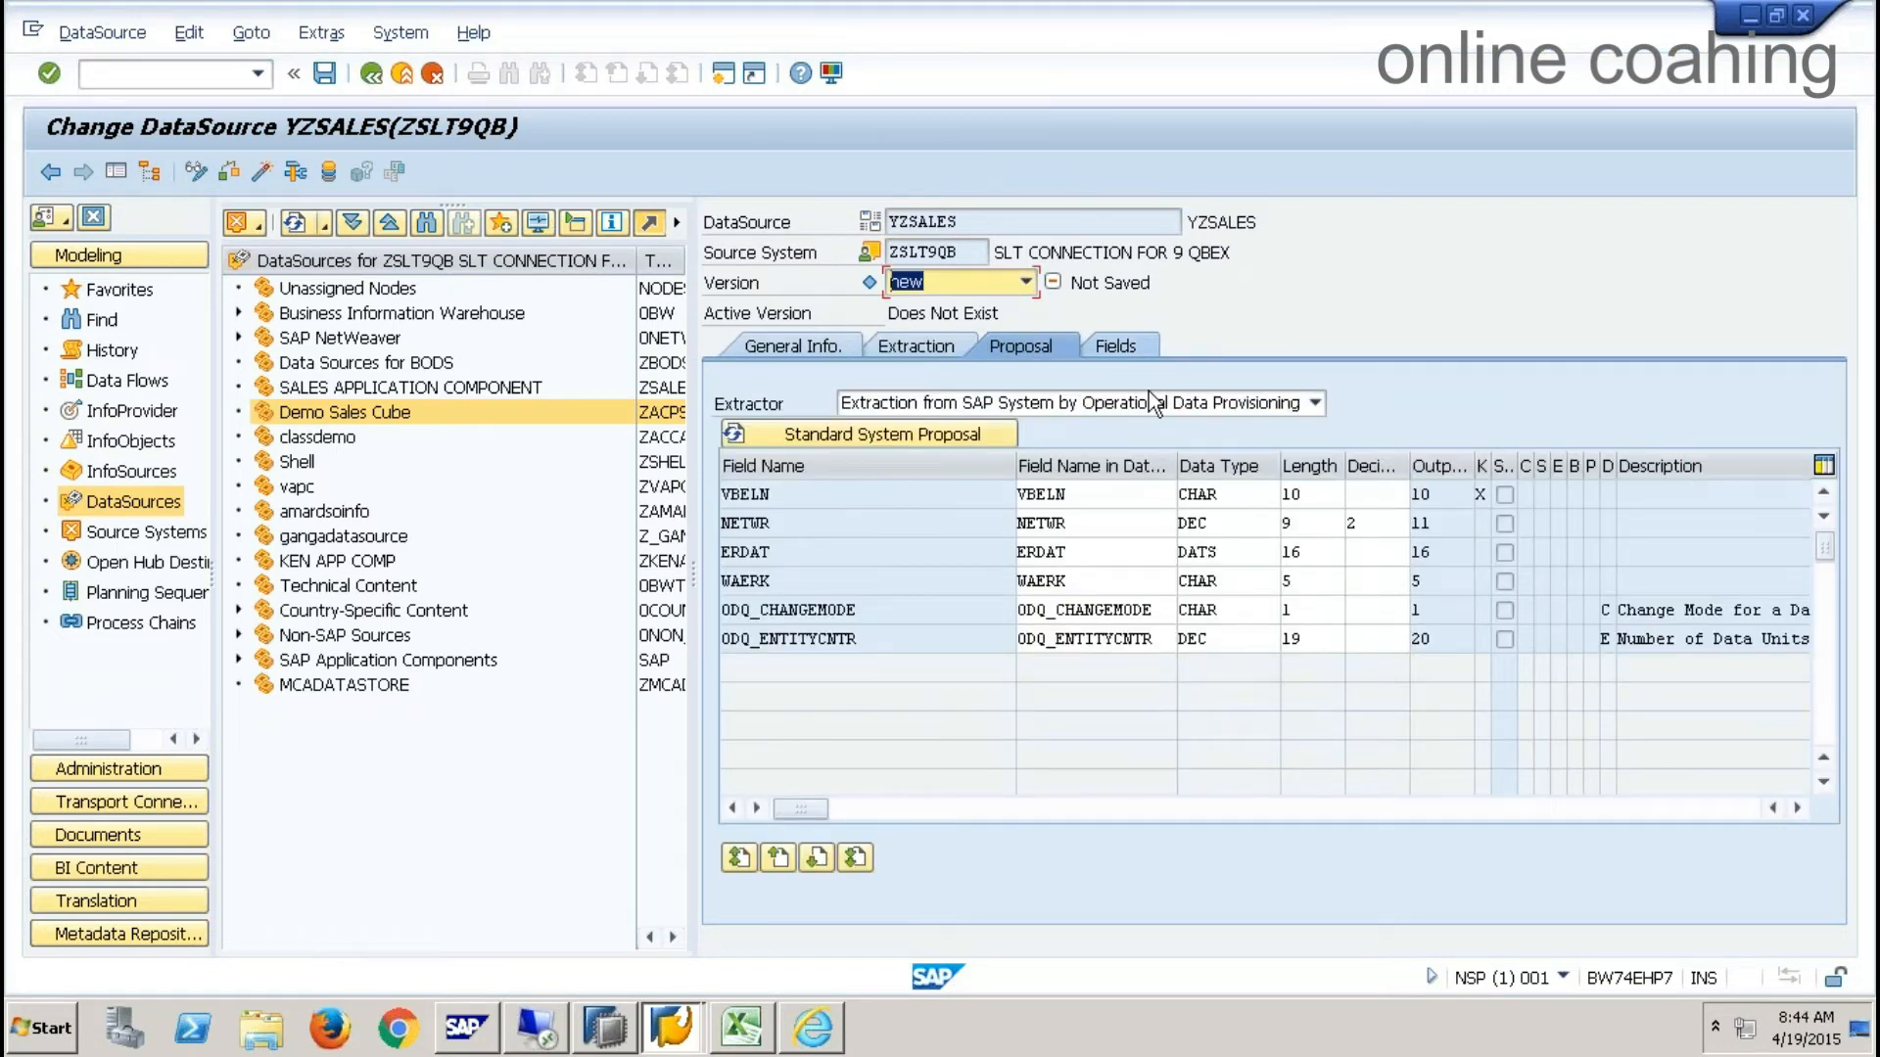
left_click(1317, 552)
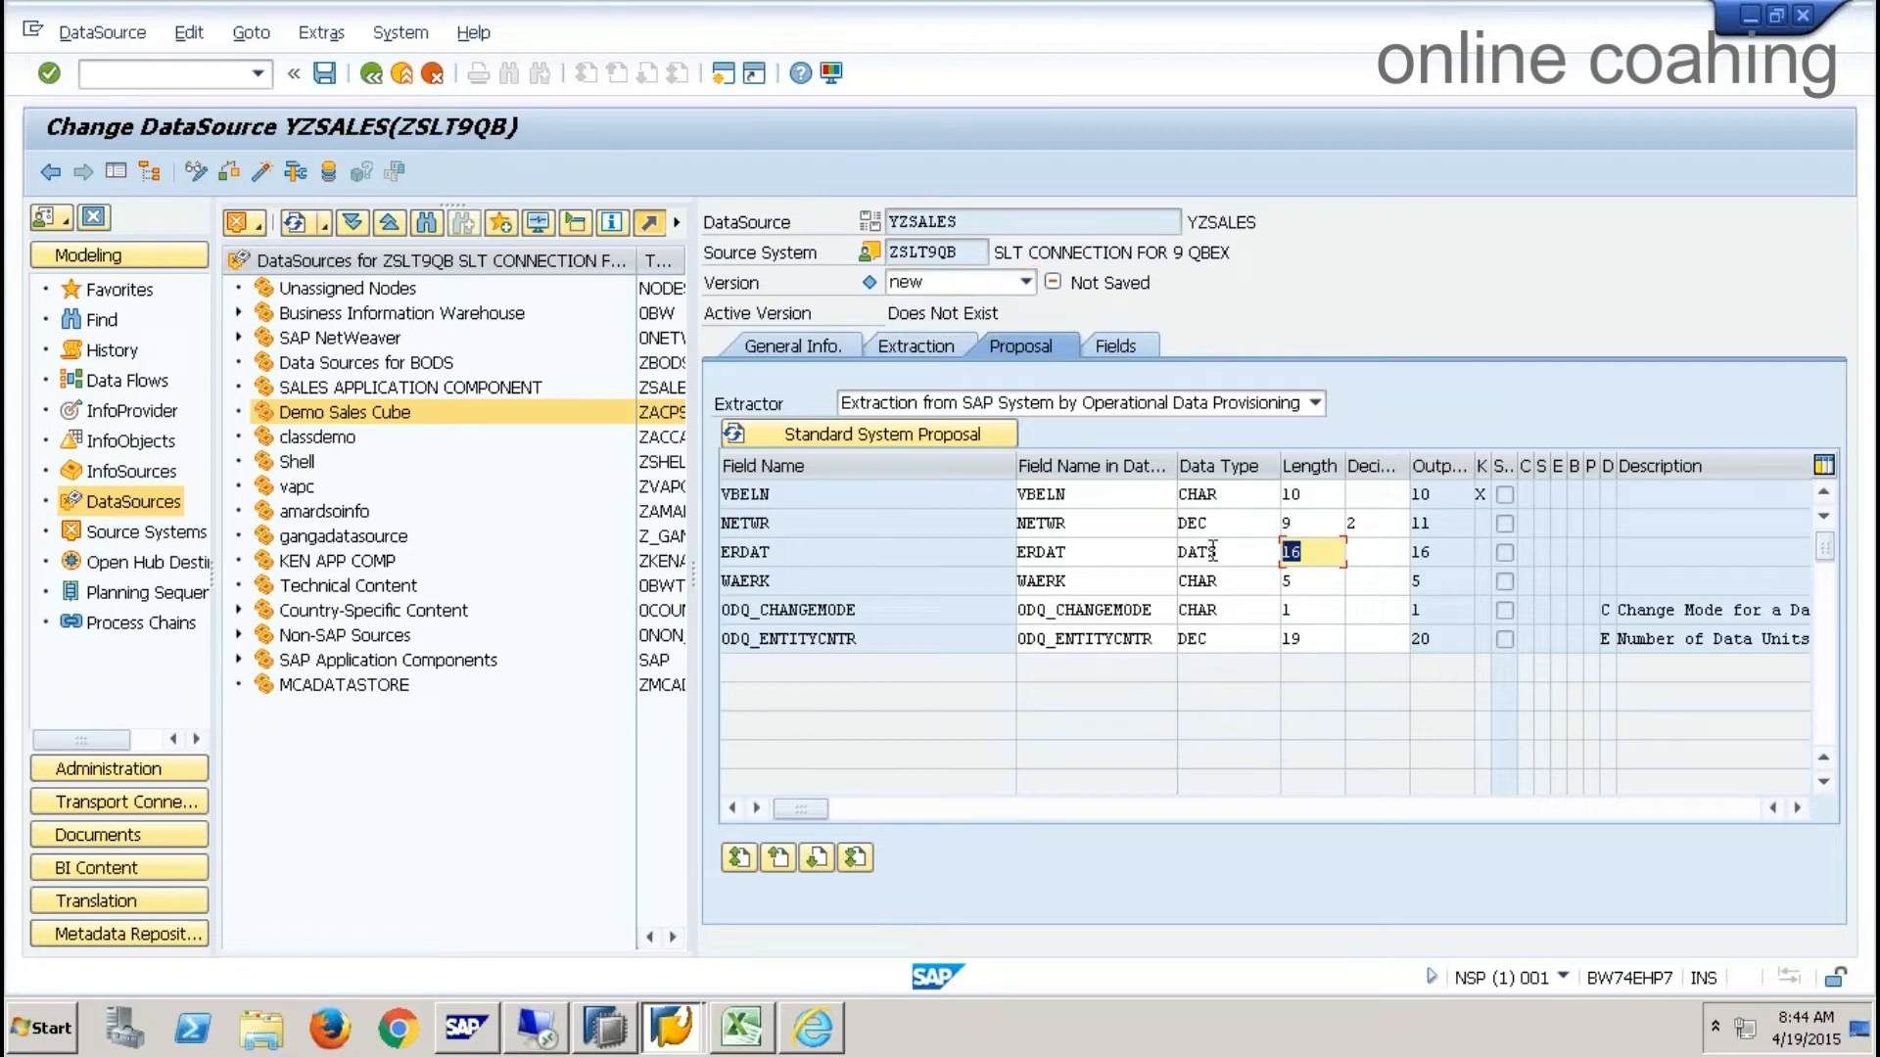
type("8")
key("Return")
- Apply the changed proposal to the DataSource's field list, activate the DataSource and return to the DataSource tree
left_click(1121, 343)
left_click(410, 530)
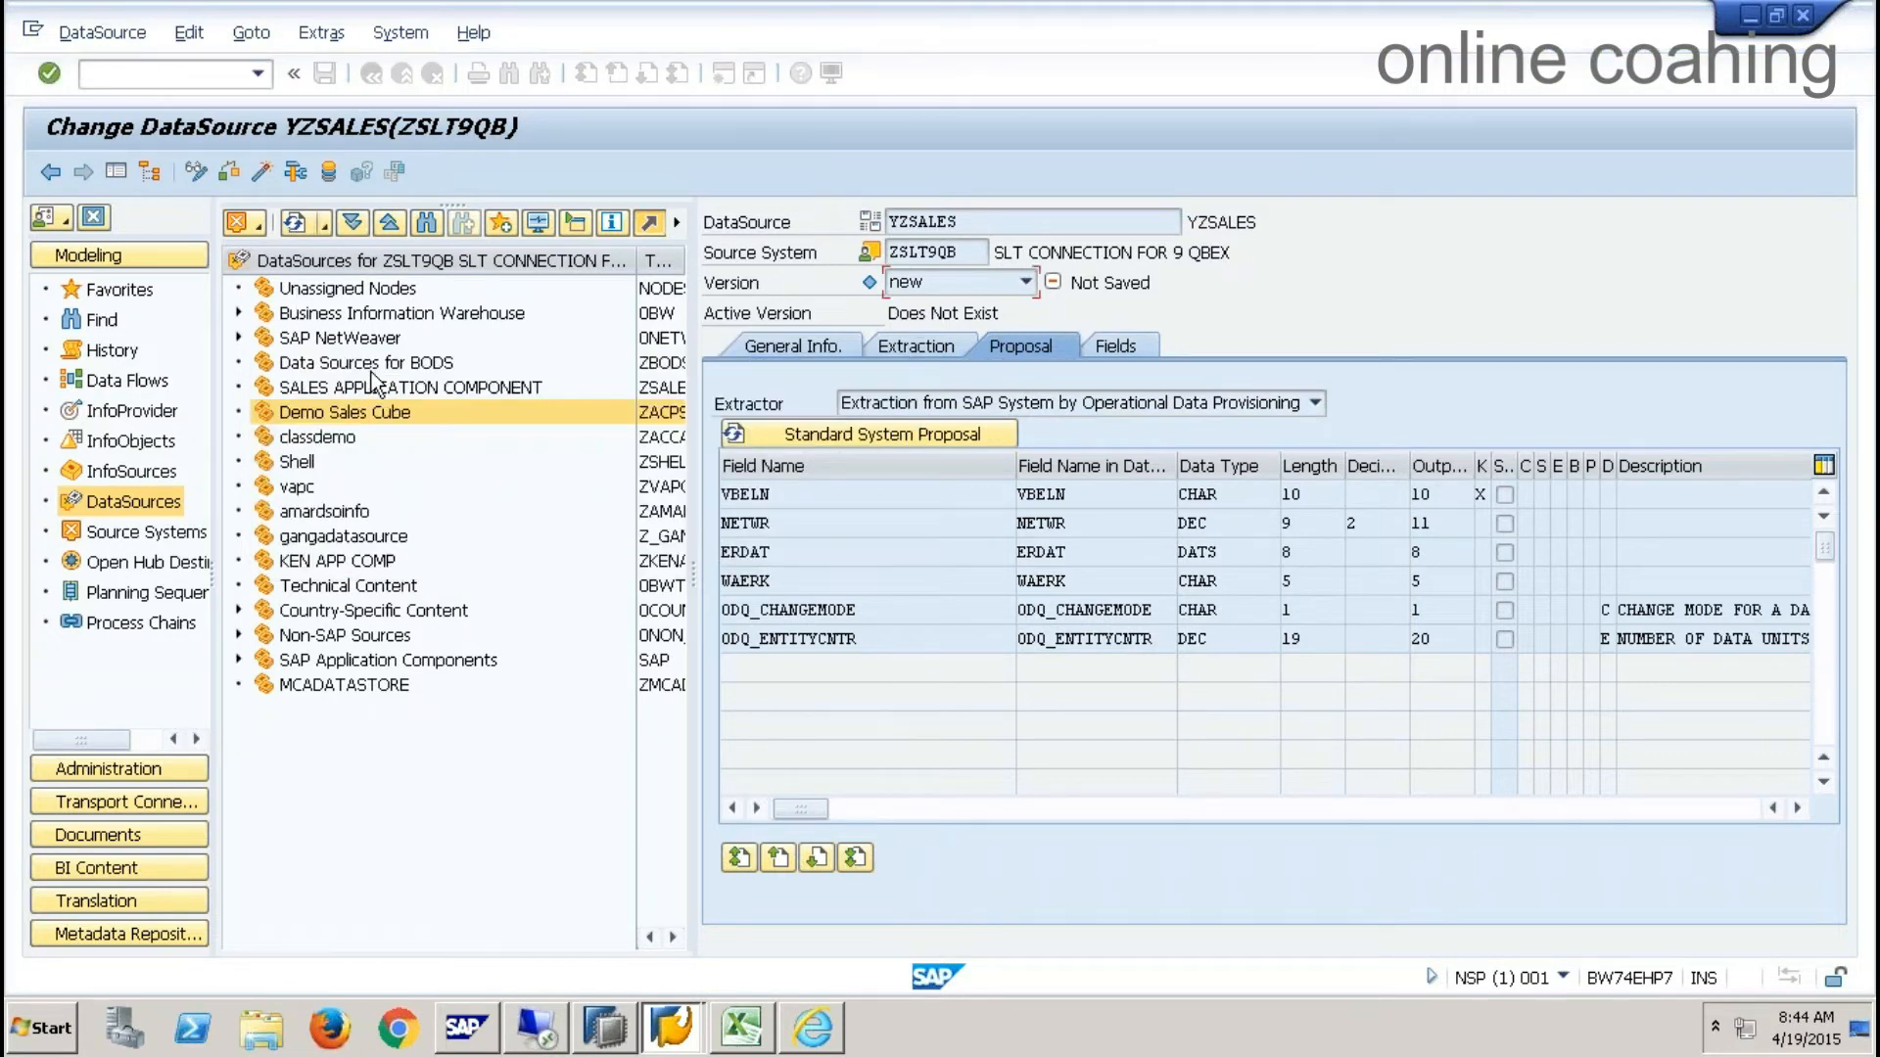
left_click(260, 170)
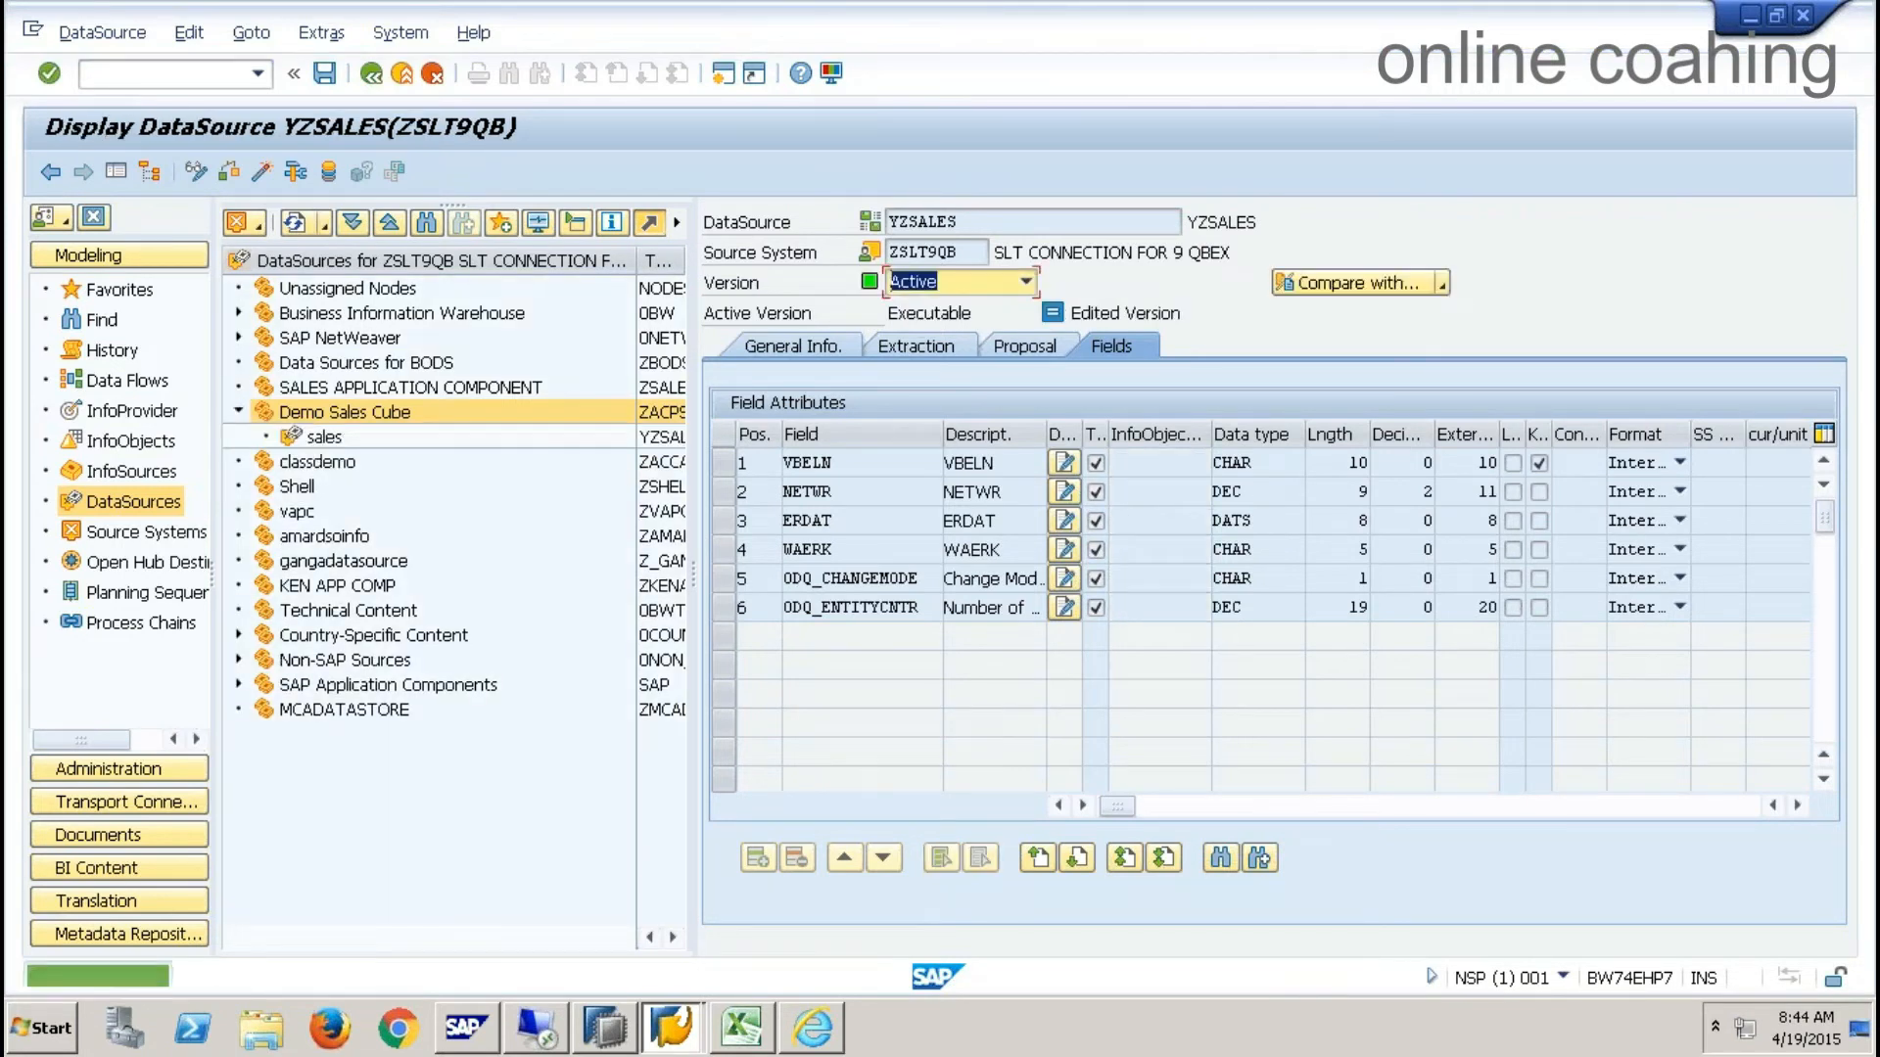
left_click(402, 73)
left_click(690, 429)
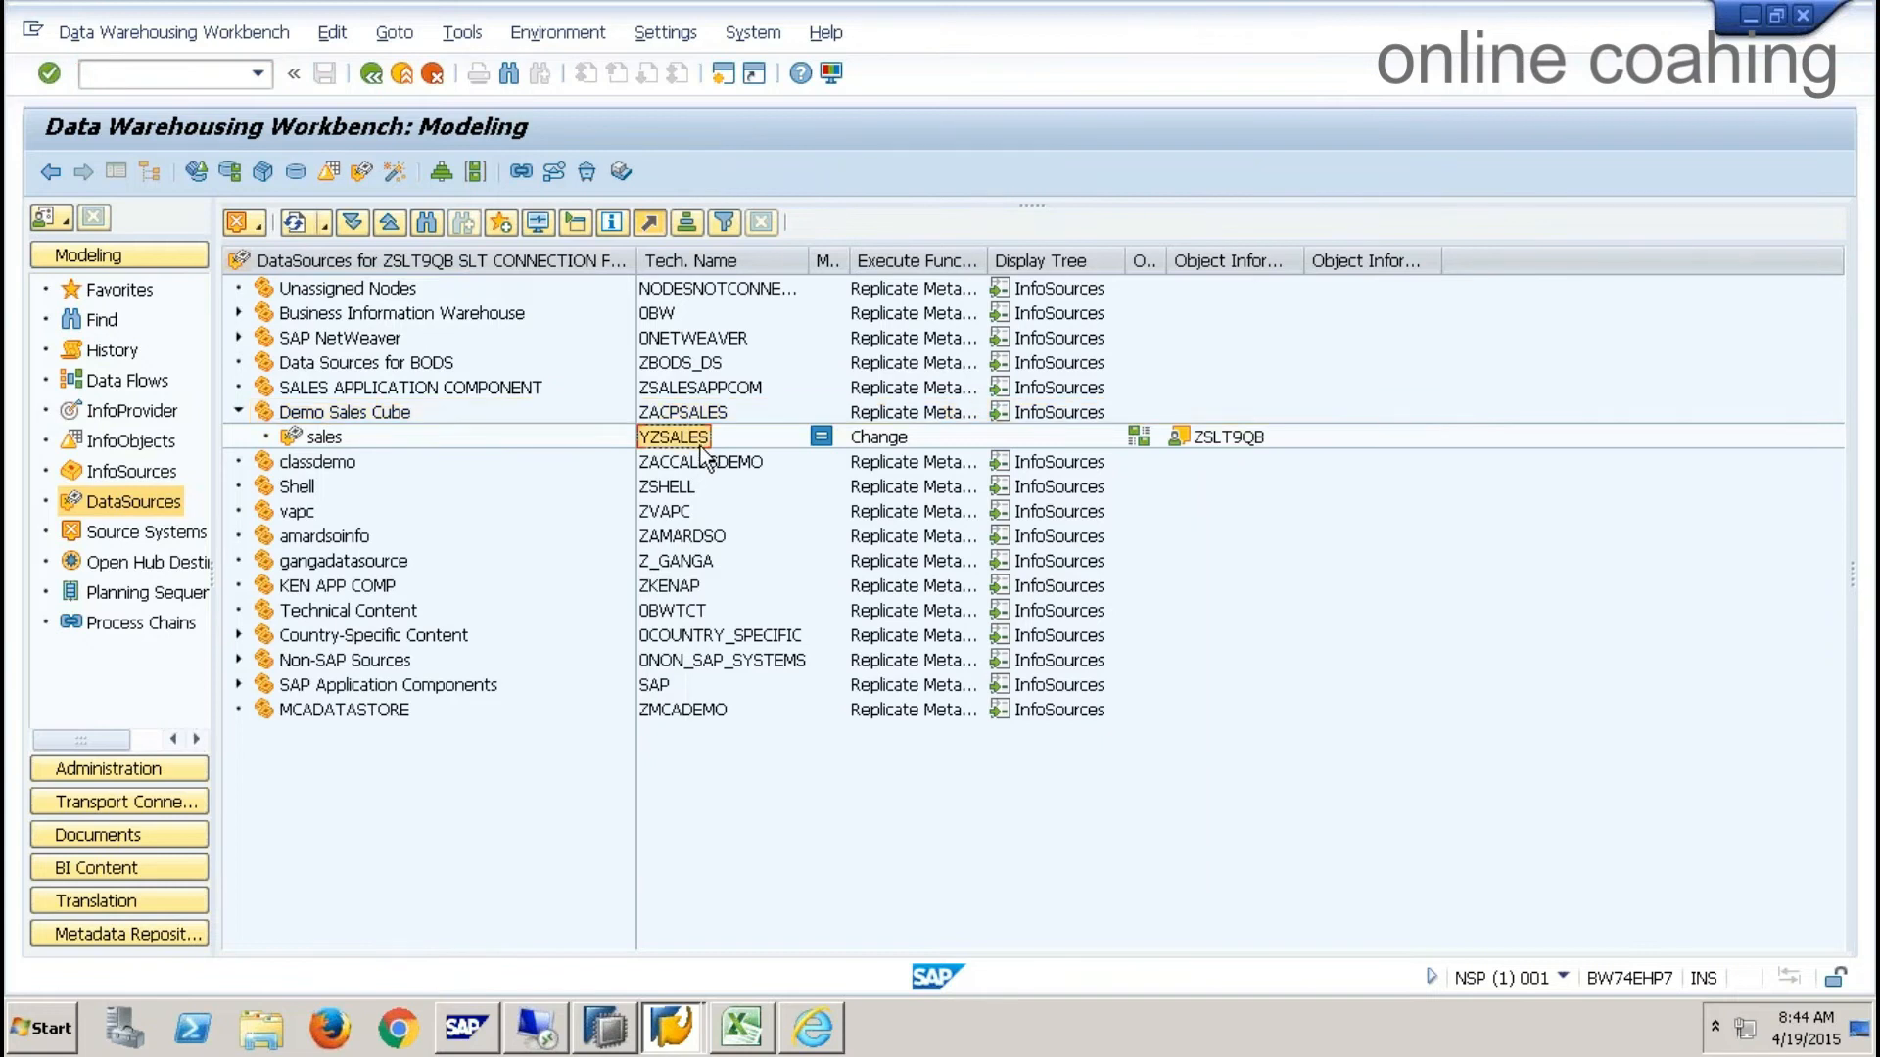
- Create a DataStore object named YZSALES in the Types of DSOs InfoArea under ADVANCE MODELING
left_click(127, 411)
right_click(390, 486)
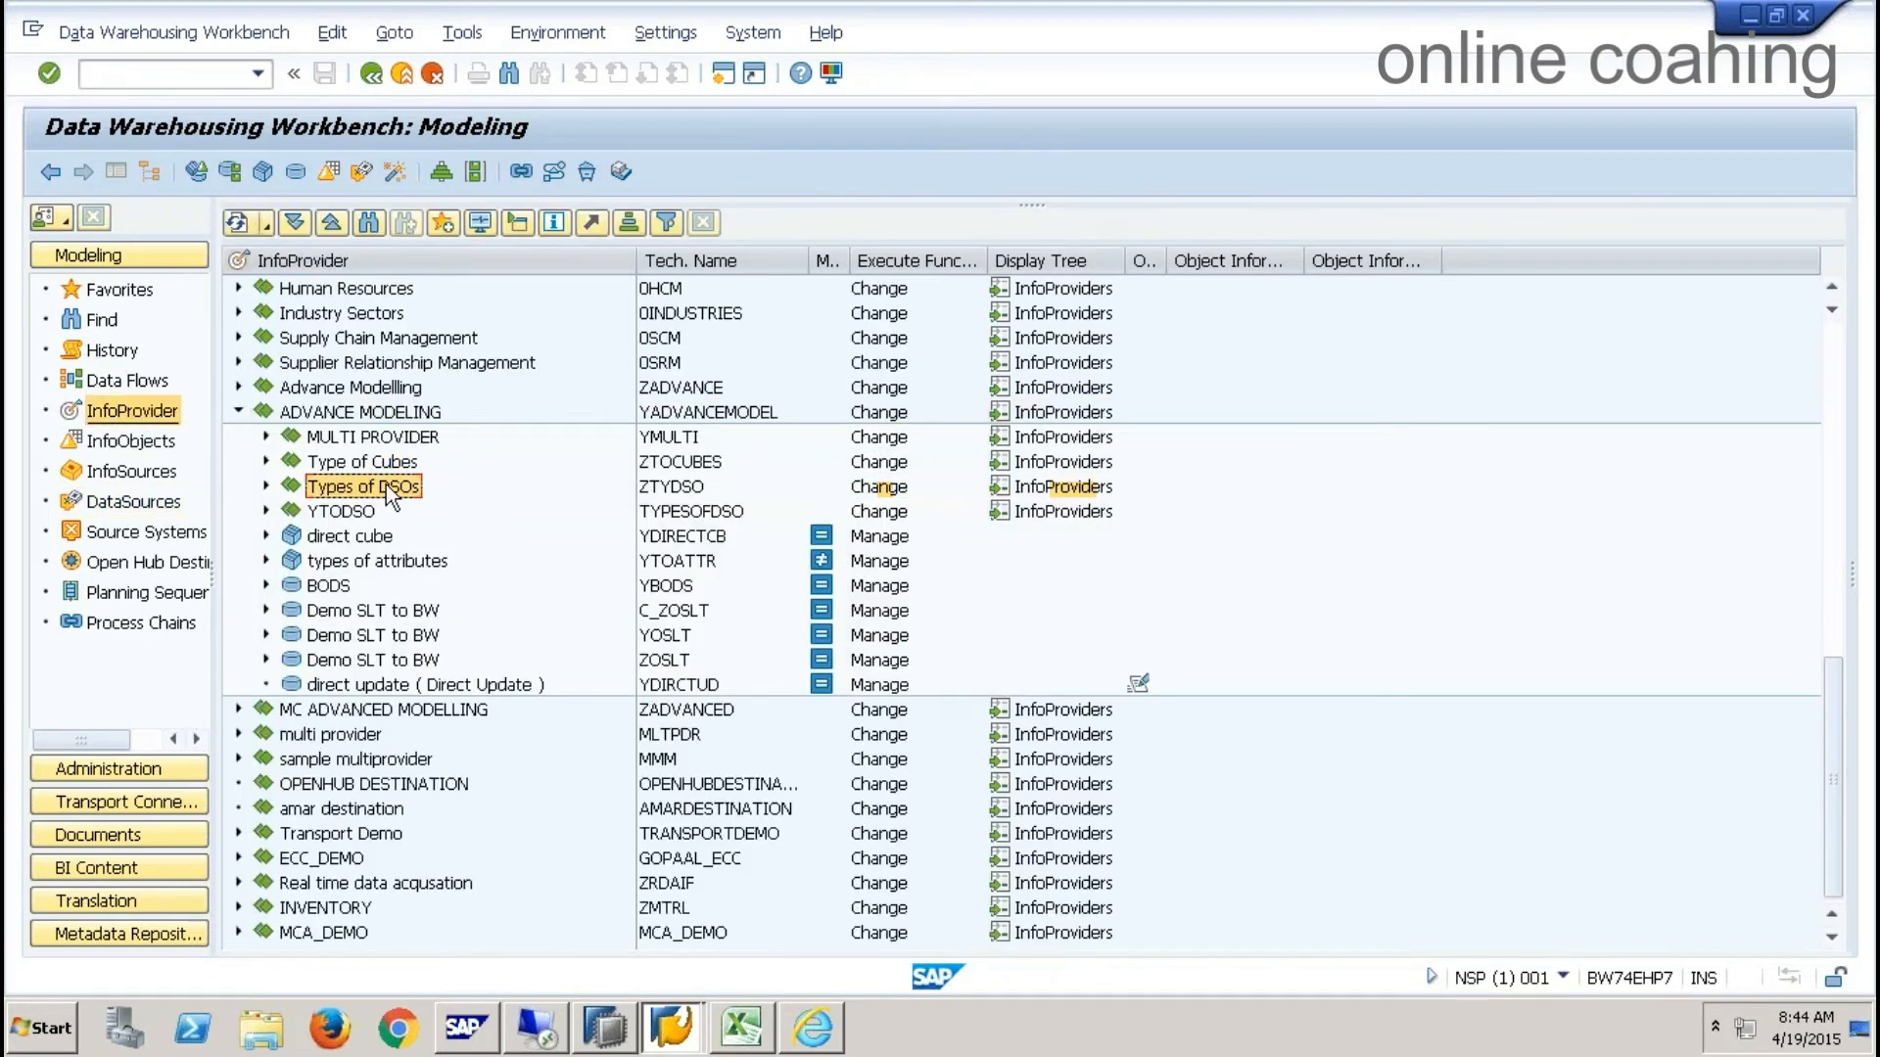
left_click(541, 690)
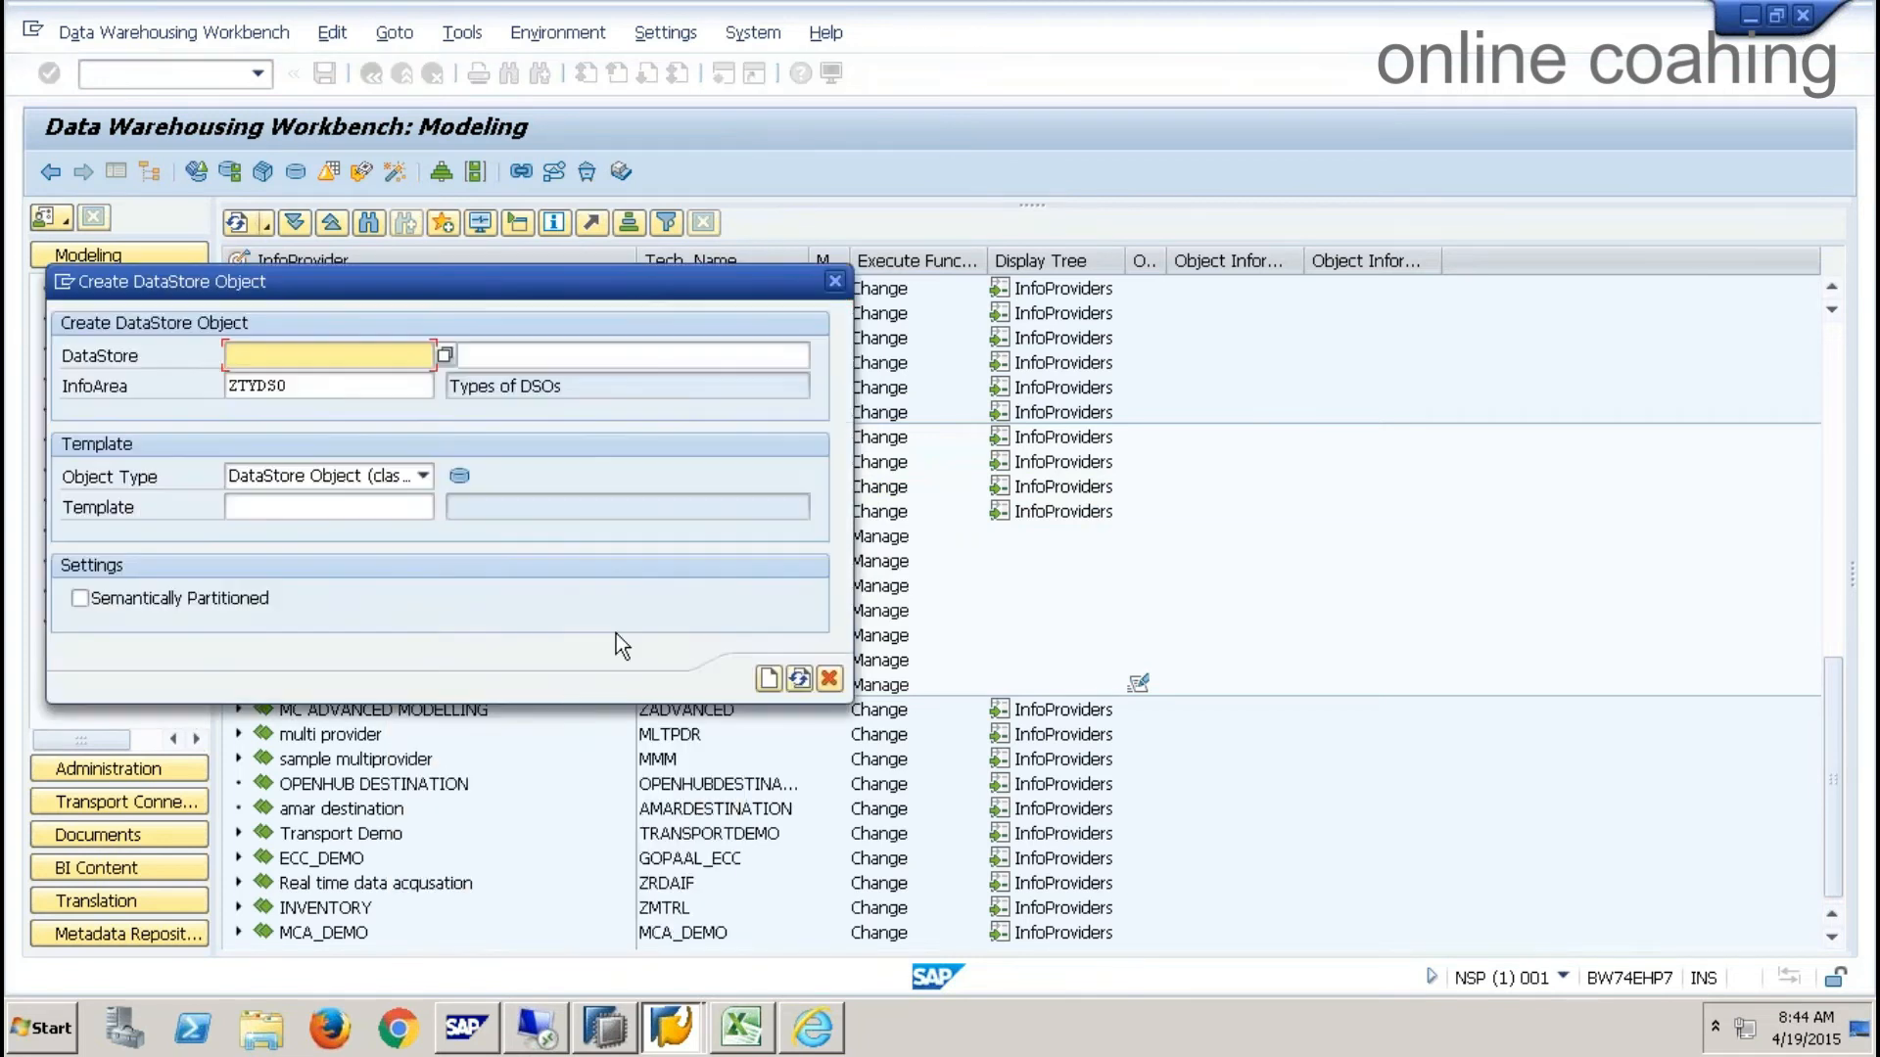
type("YZSALES")
left_click(769, 679)
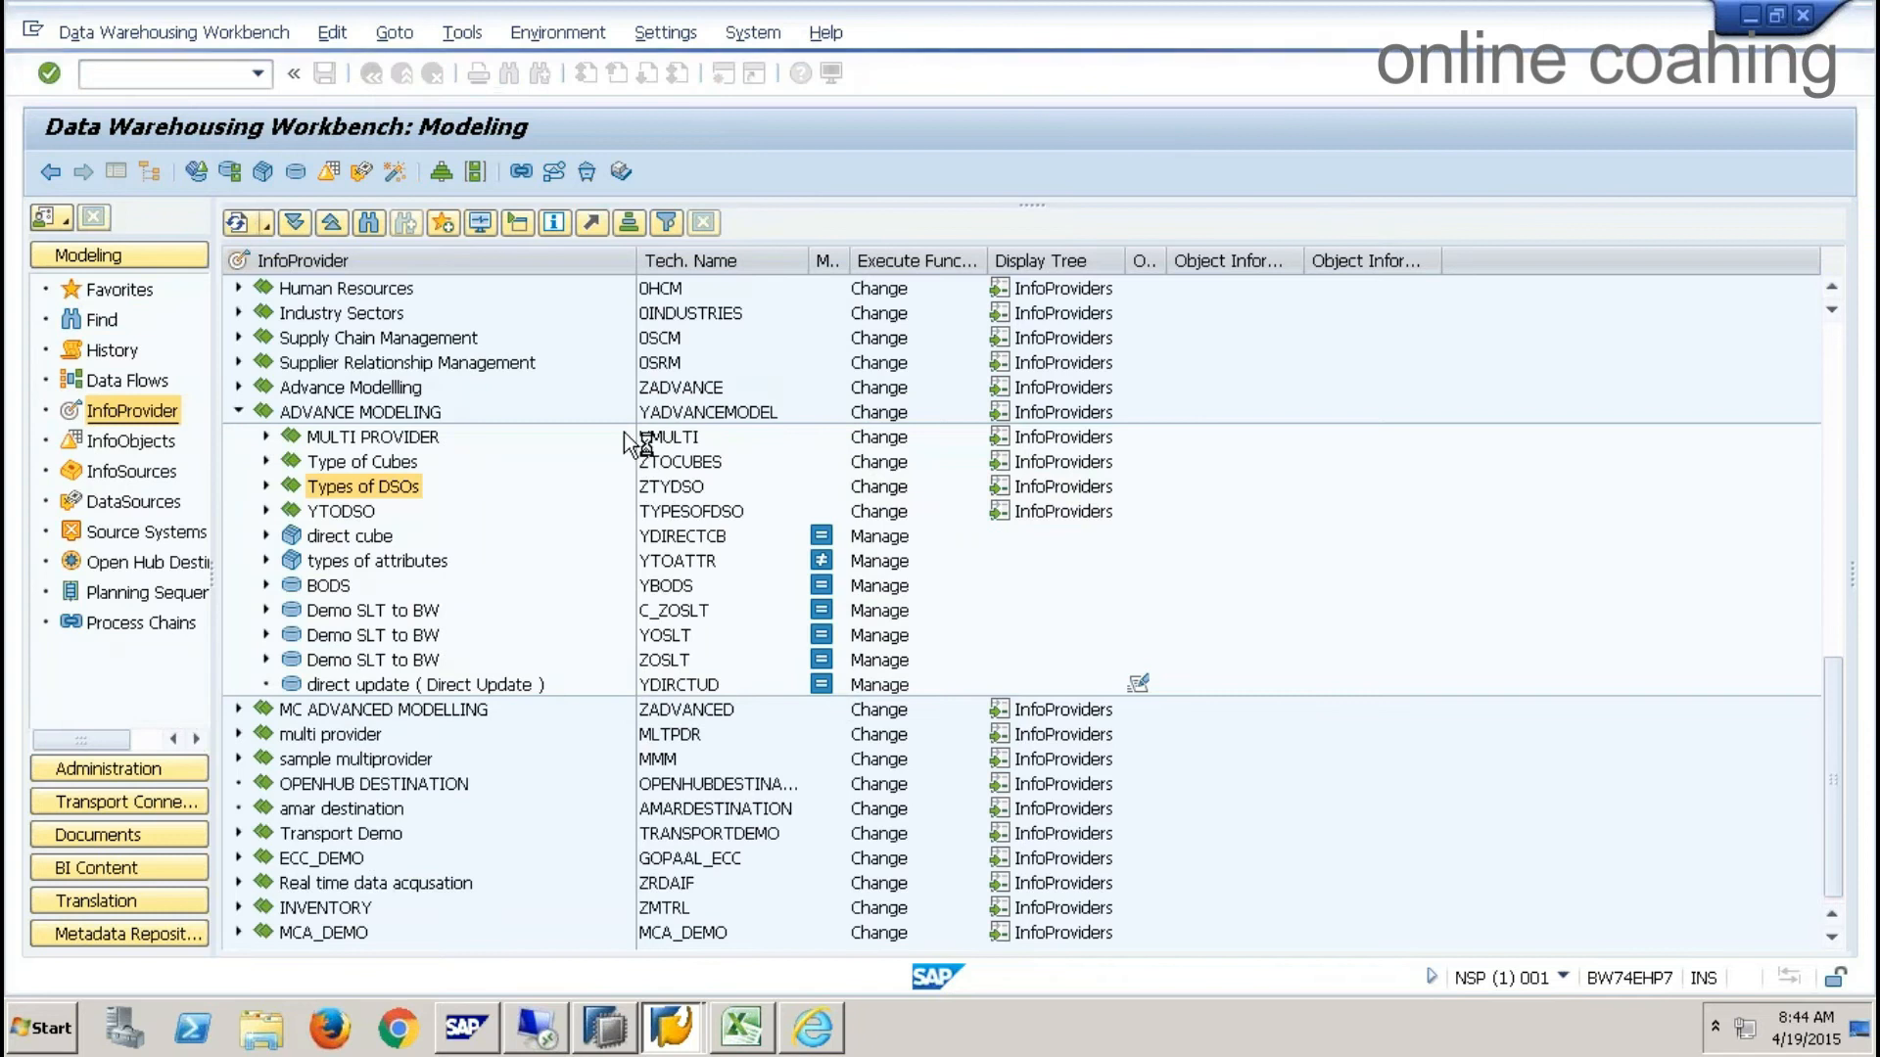
left_click(115, 171)
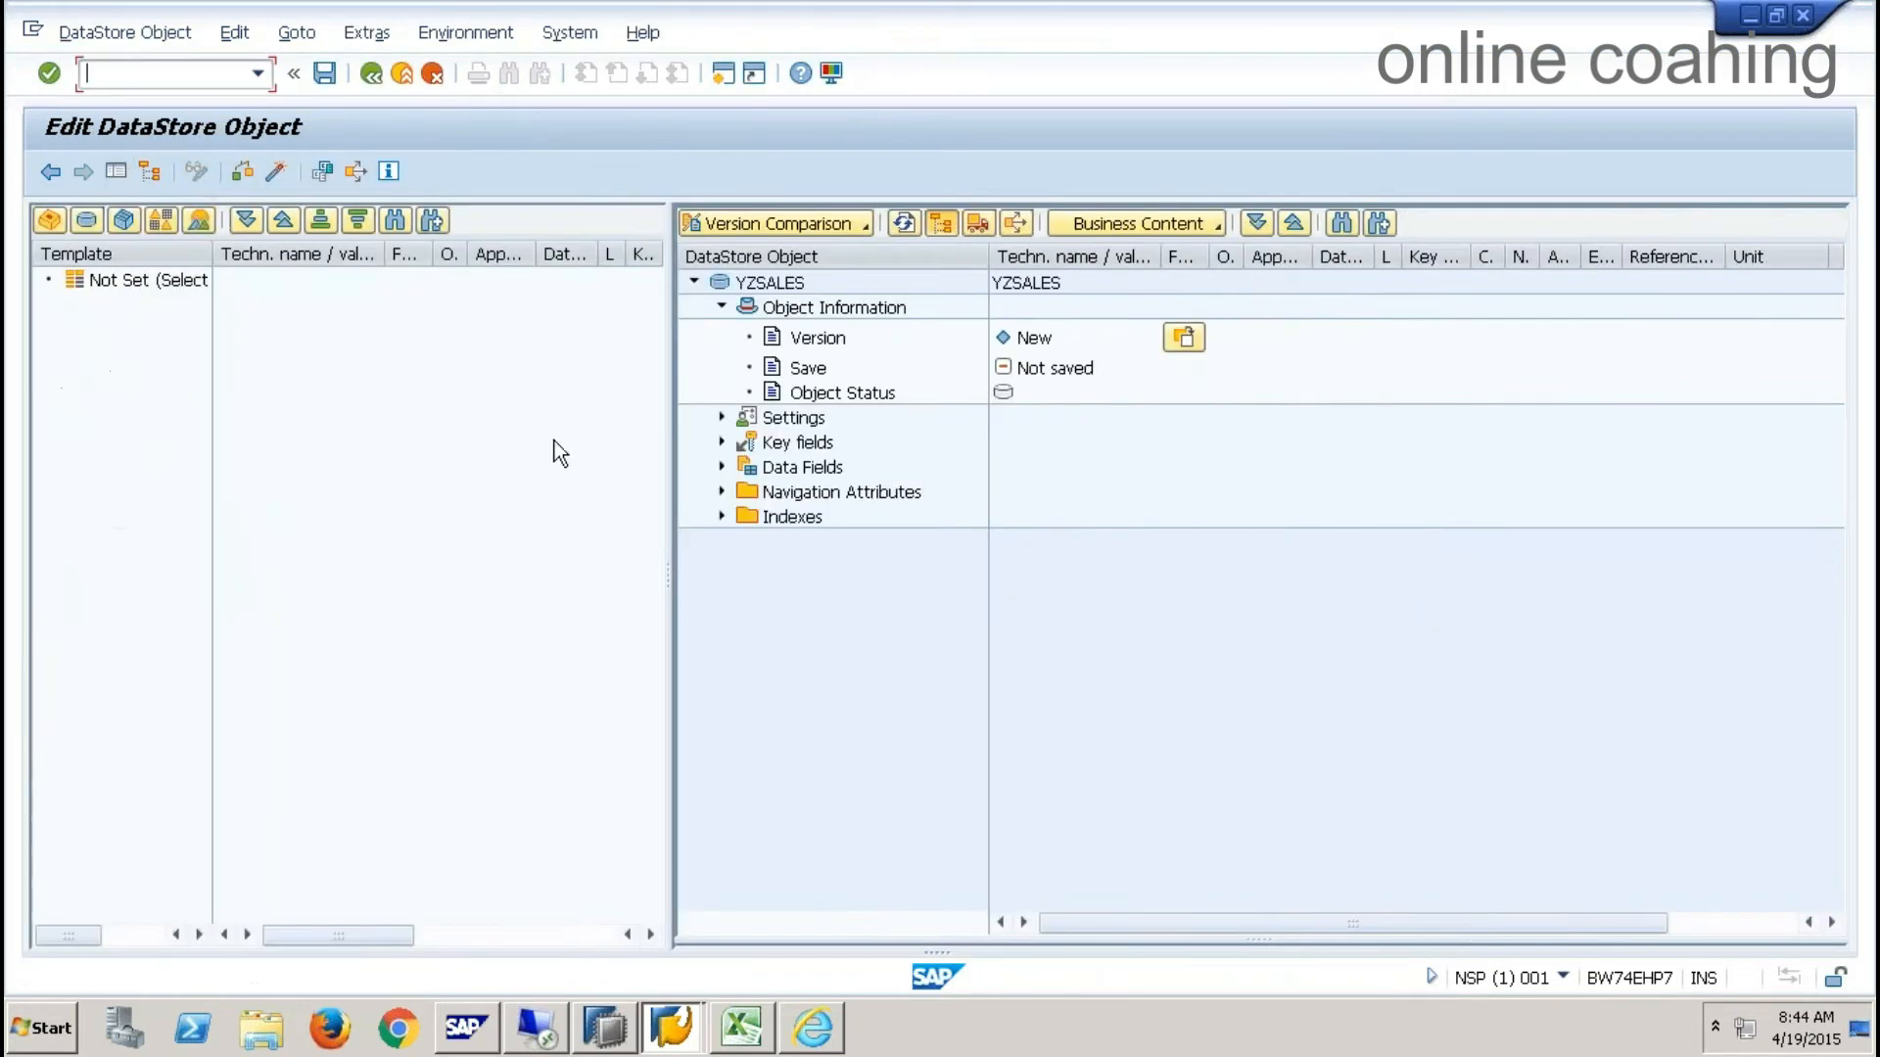
- Expand the DataStore object's settings and insert the InfoObject VBELN as its key field
right_click(779, 450)
left_click(720, 417)
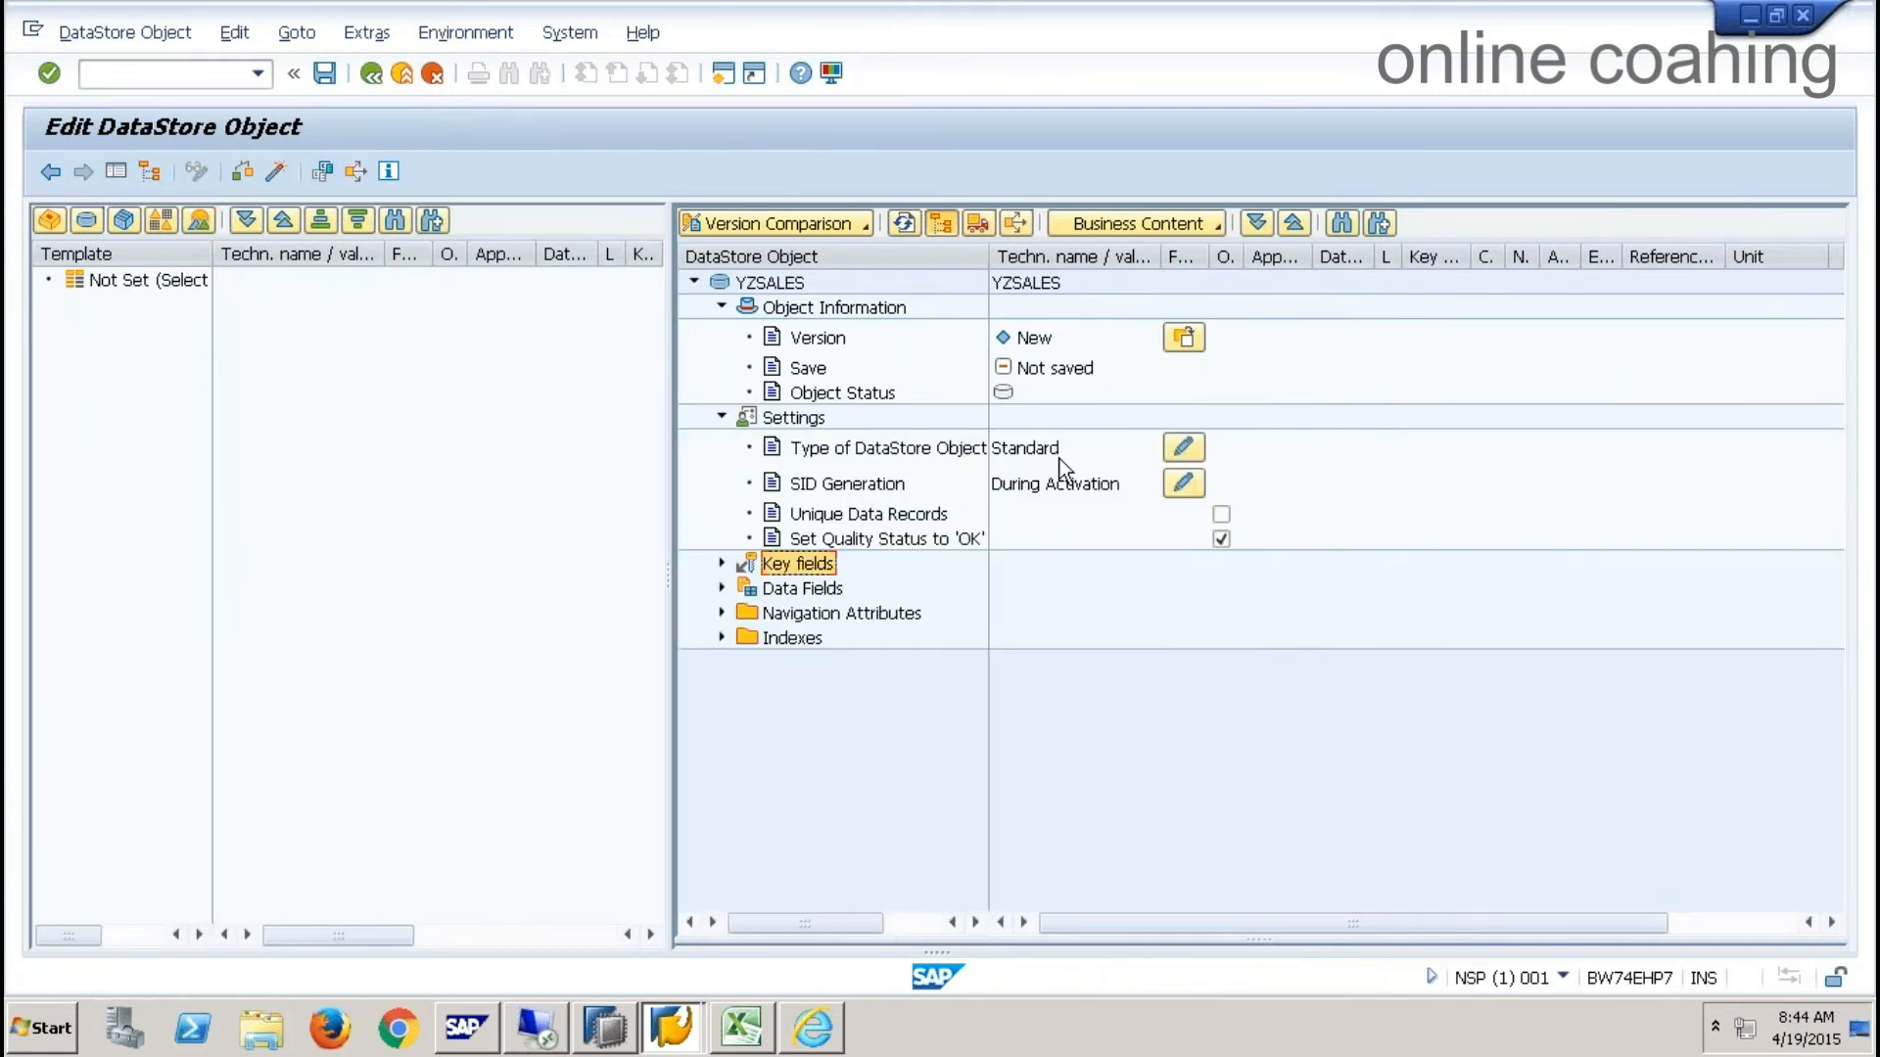
right_click(825, 563)
left_click(926, 643)
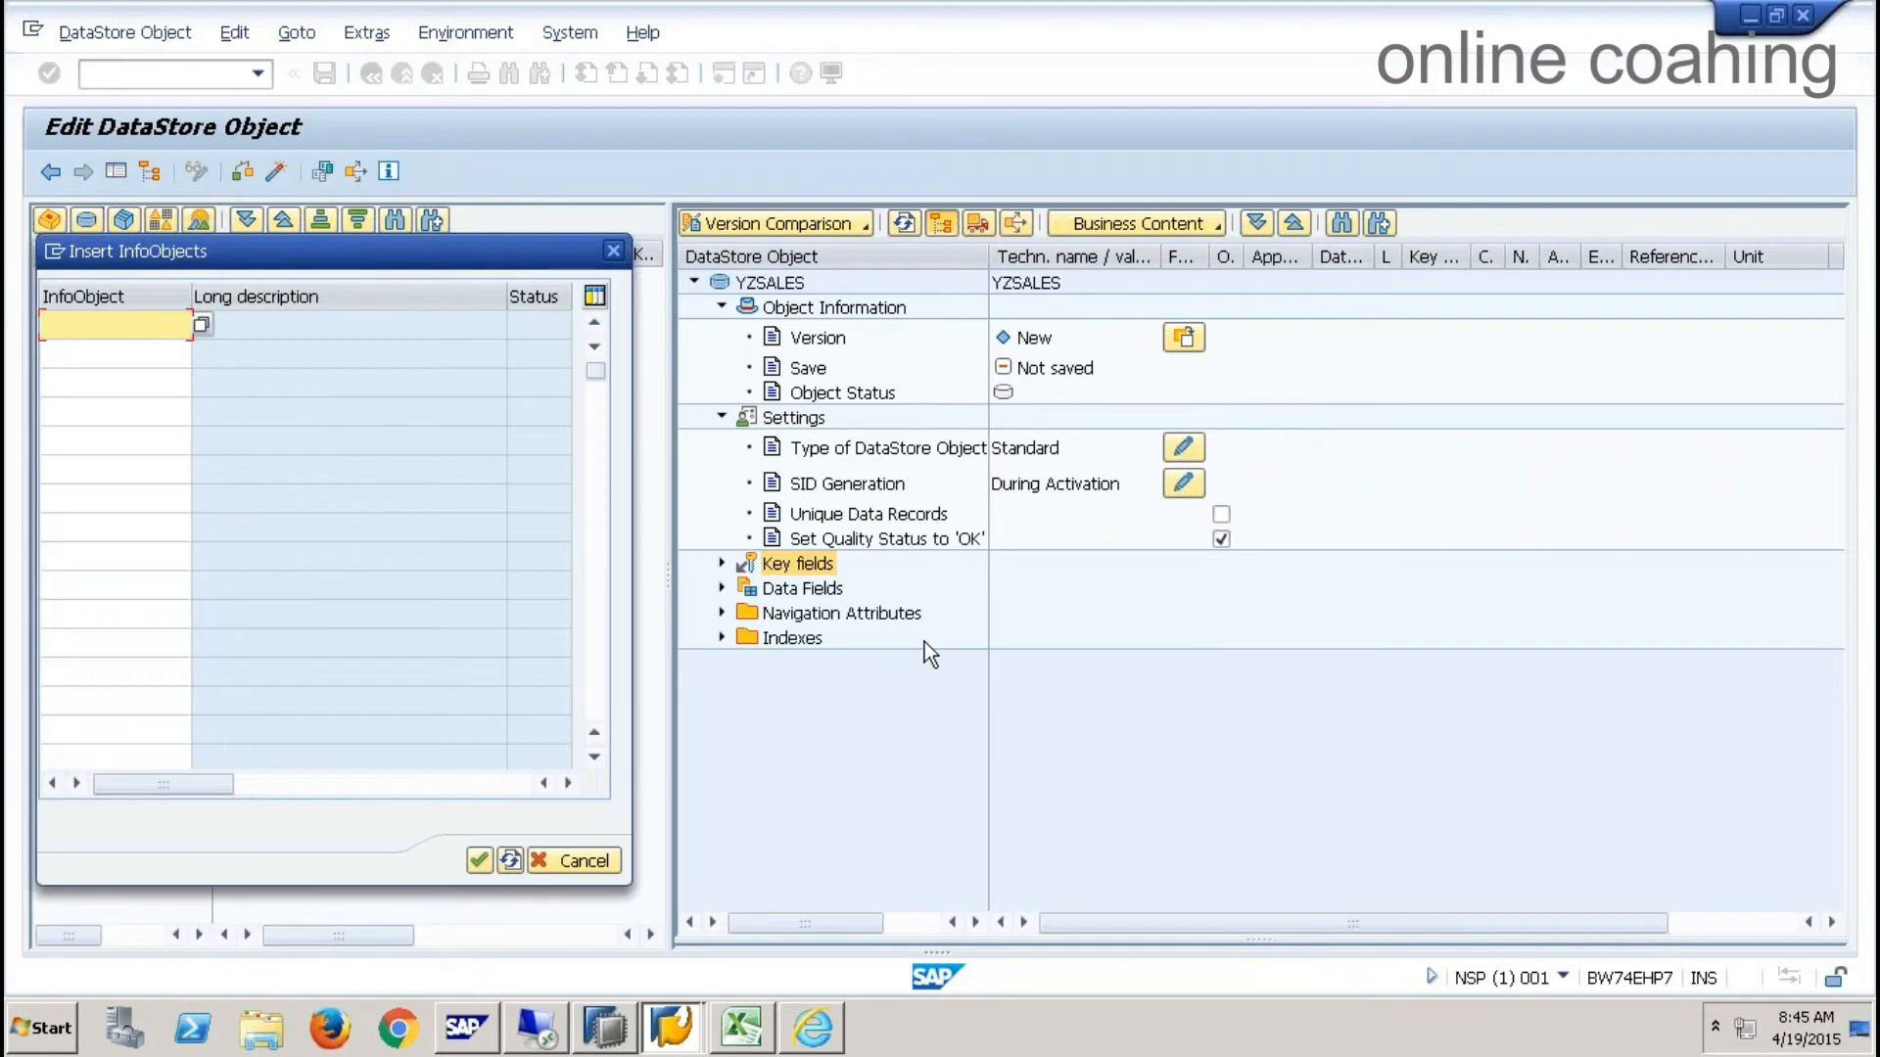
type("vbeln")
left_click(479, 861)
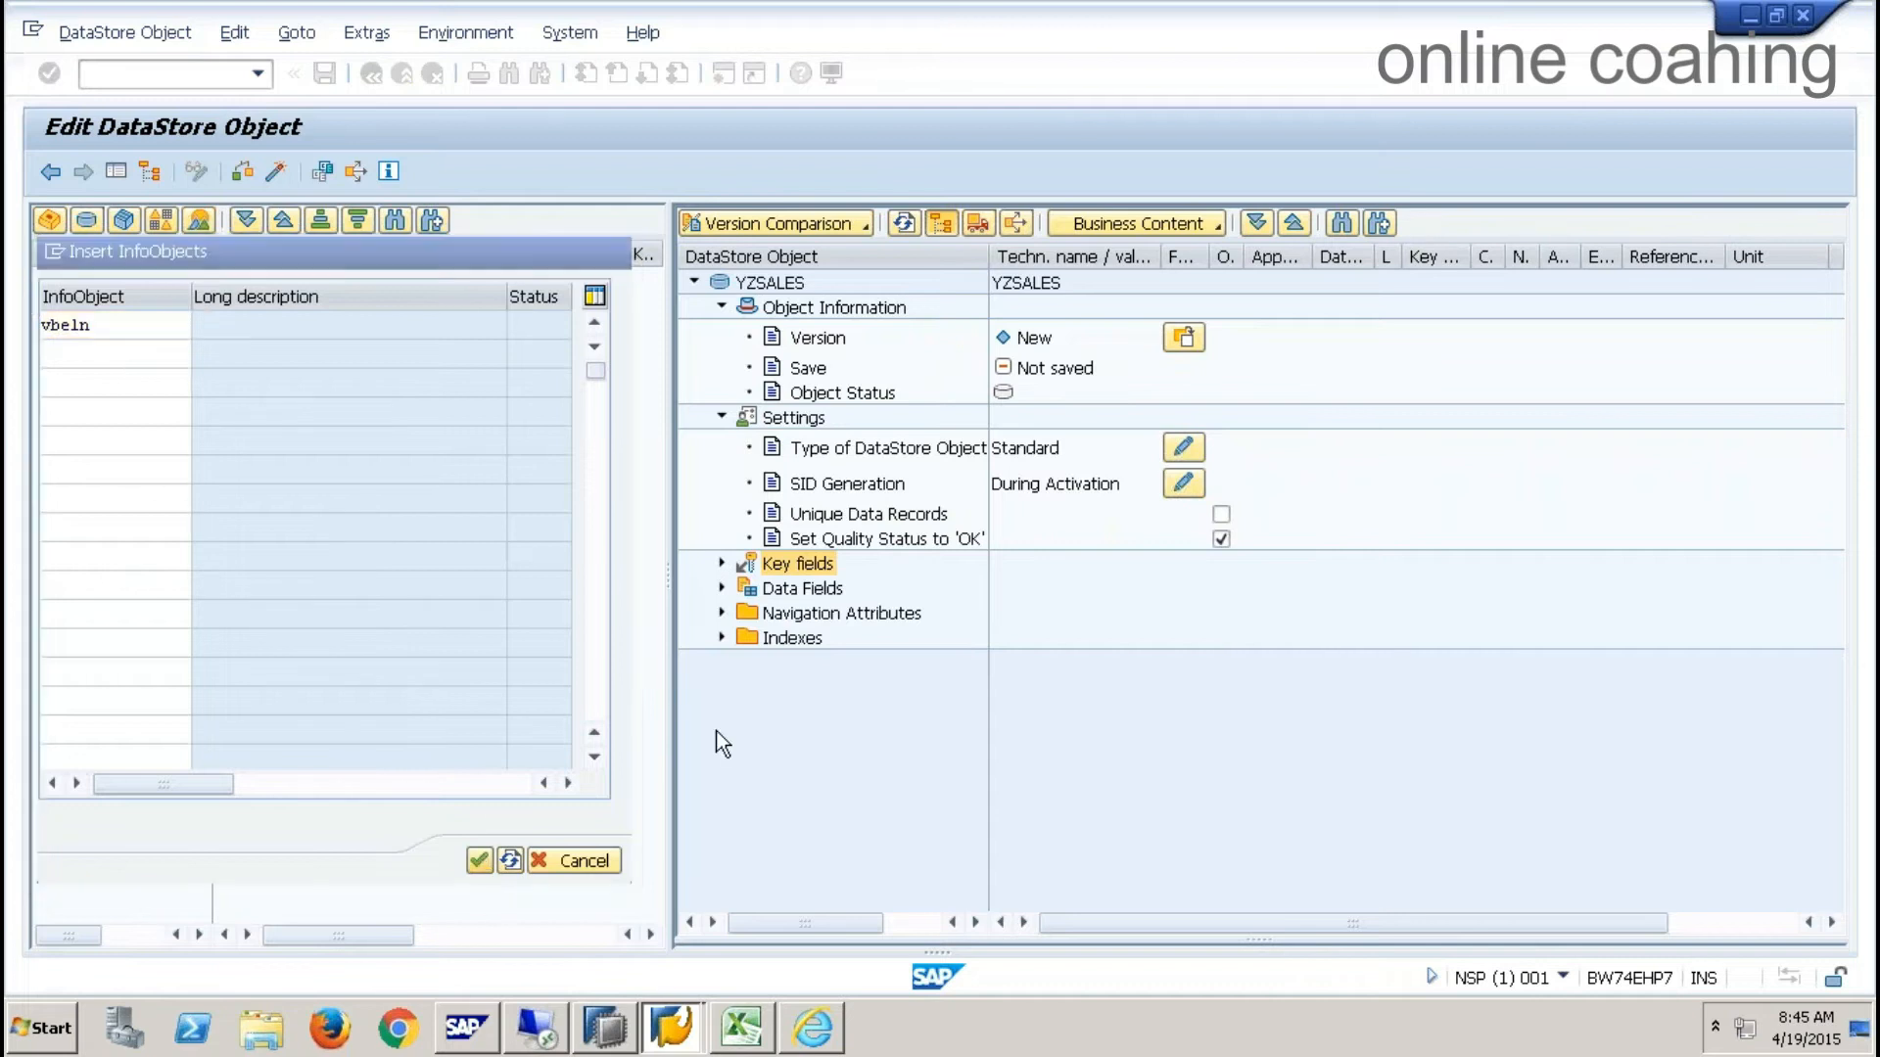
- Insert the InfoObjects 0CALDAY and NETWR as data fields and expand the key and data field lists
right_click(814, 587)
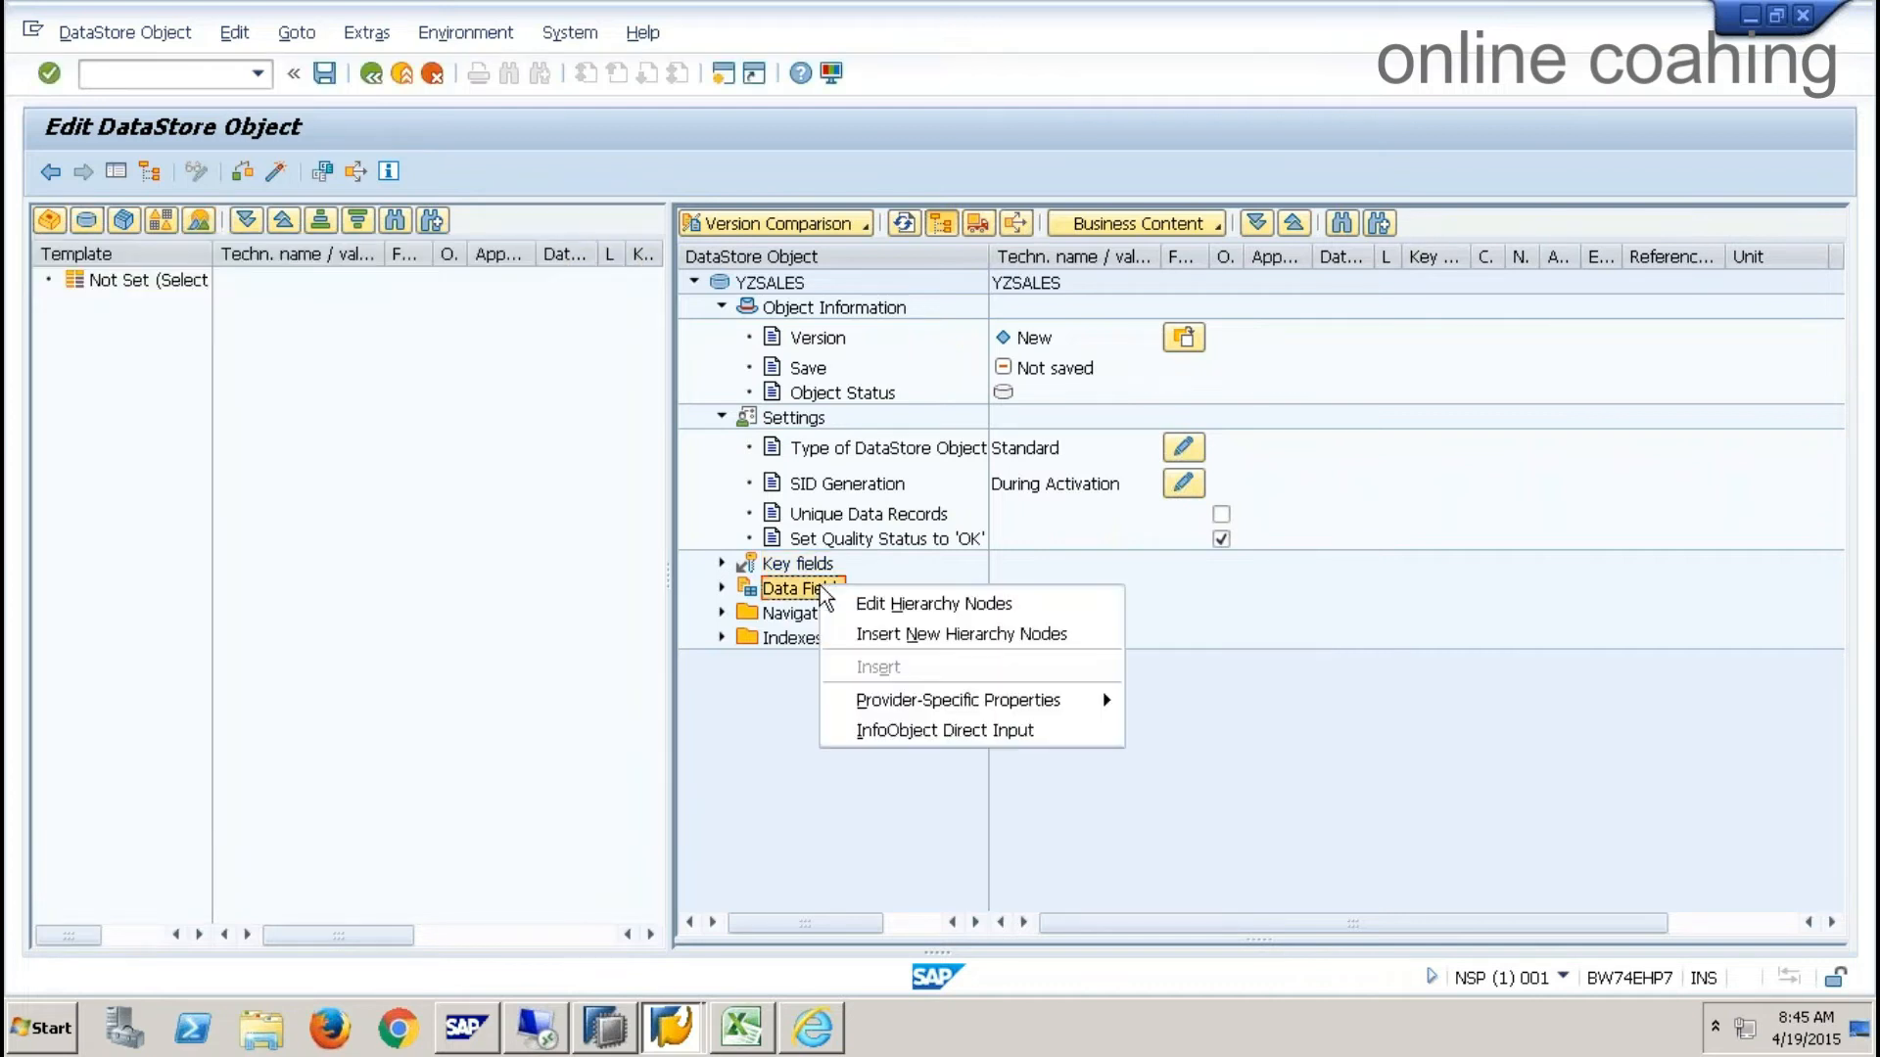
left_click(979, 738)
type("0calday")
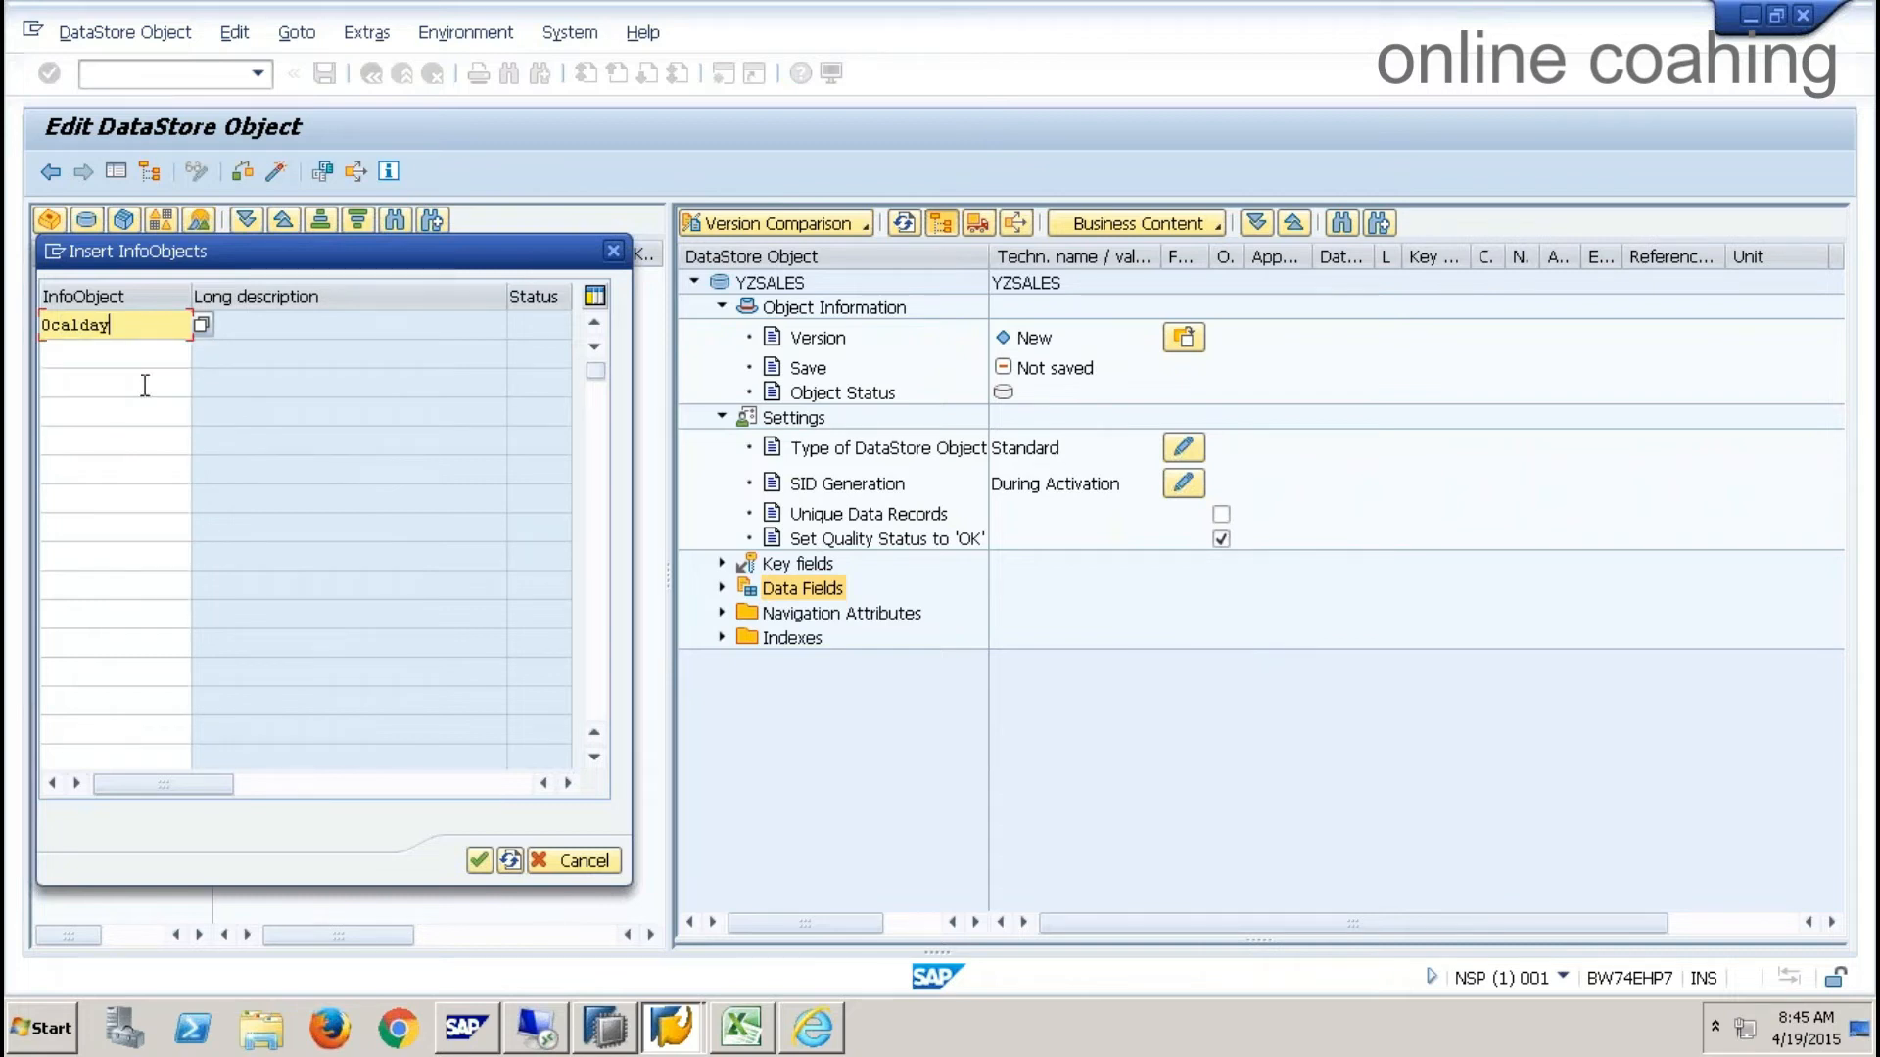
left_click(136, 354)
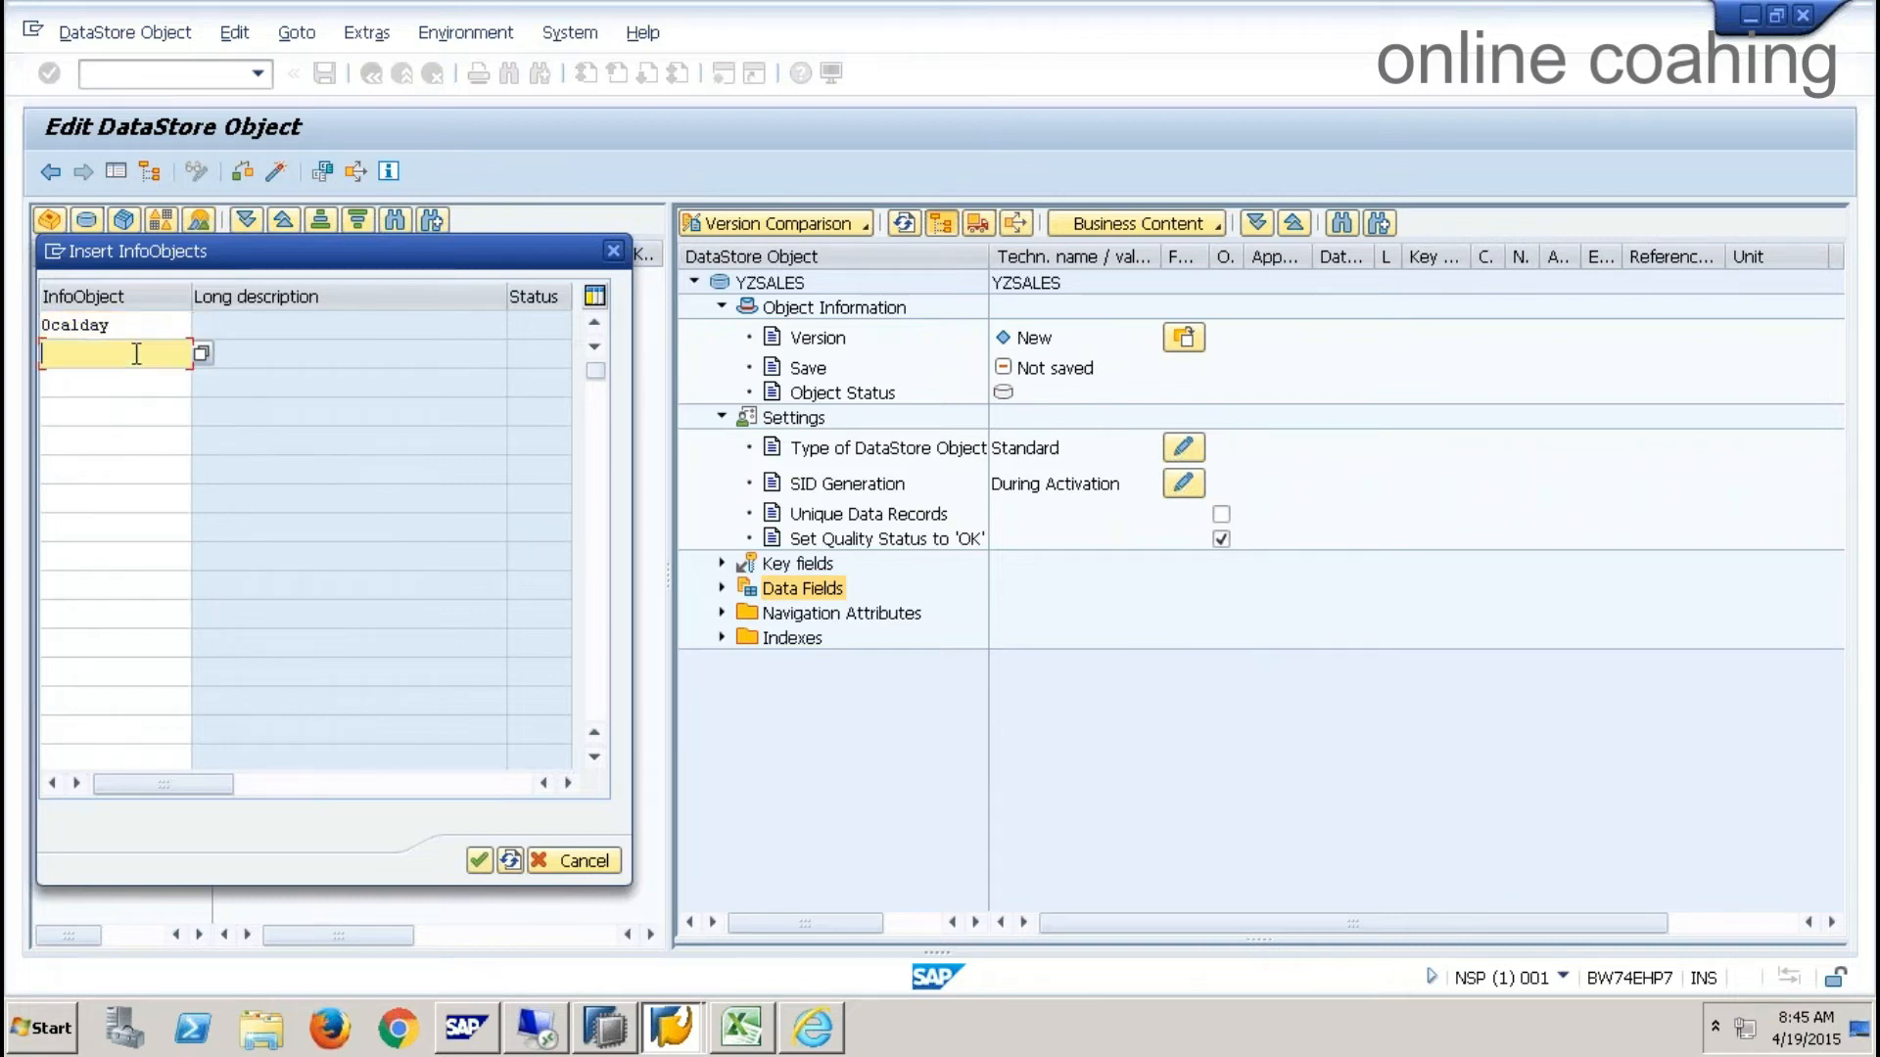
type("matno")
key("Return")
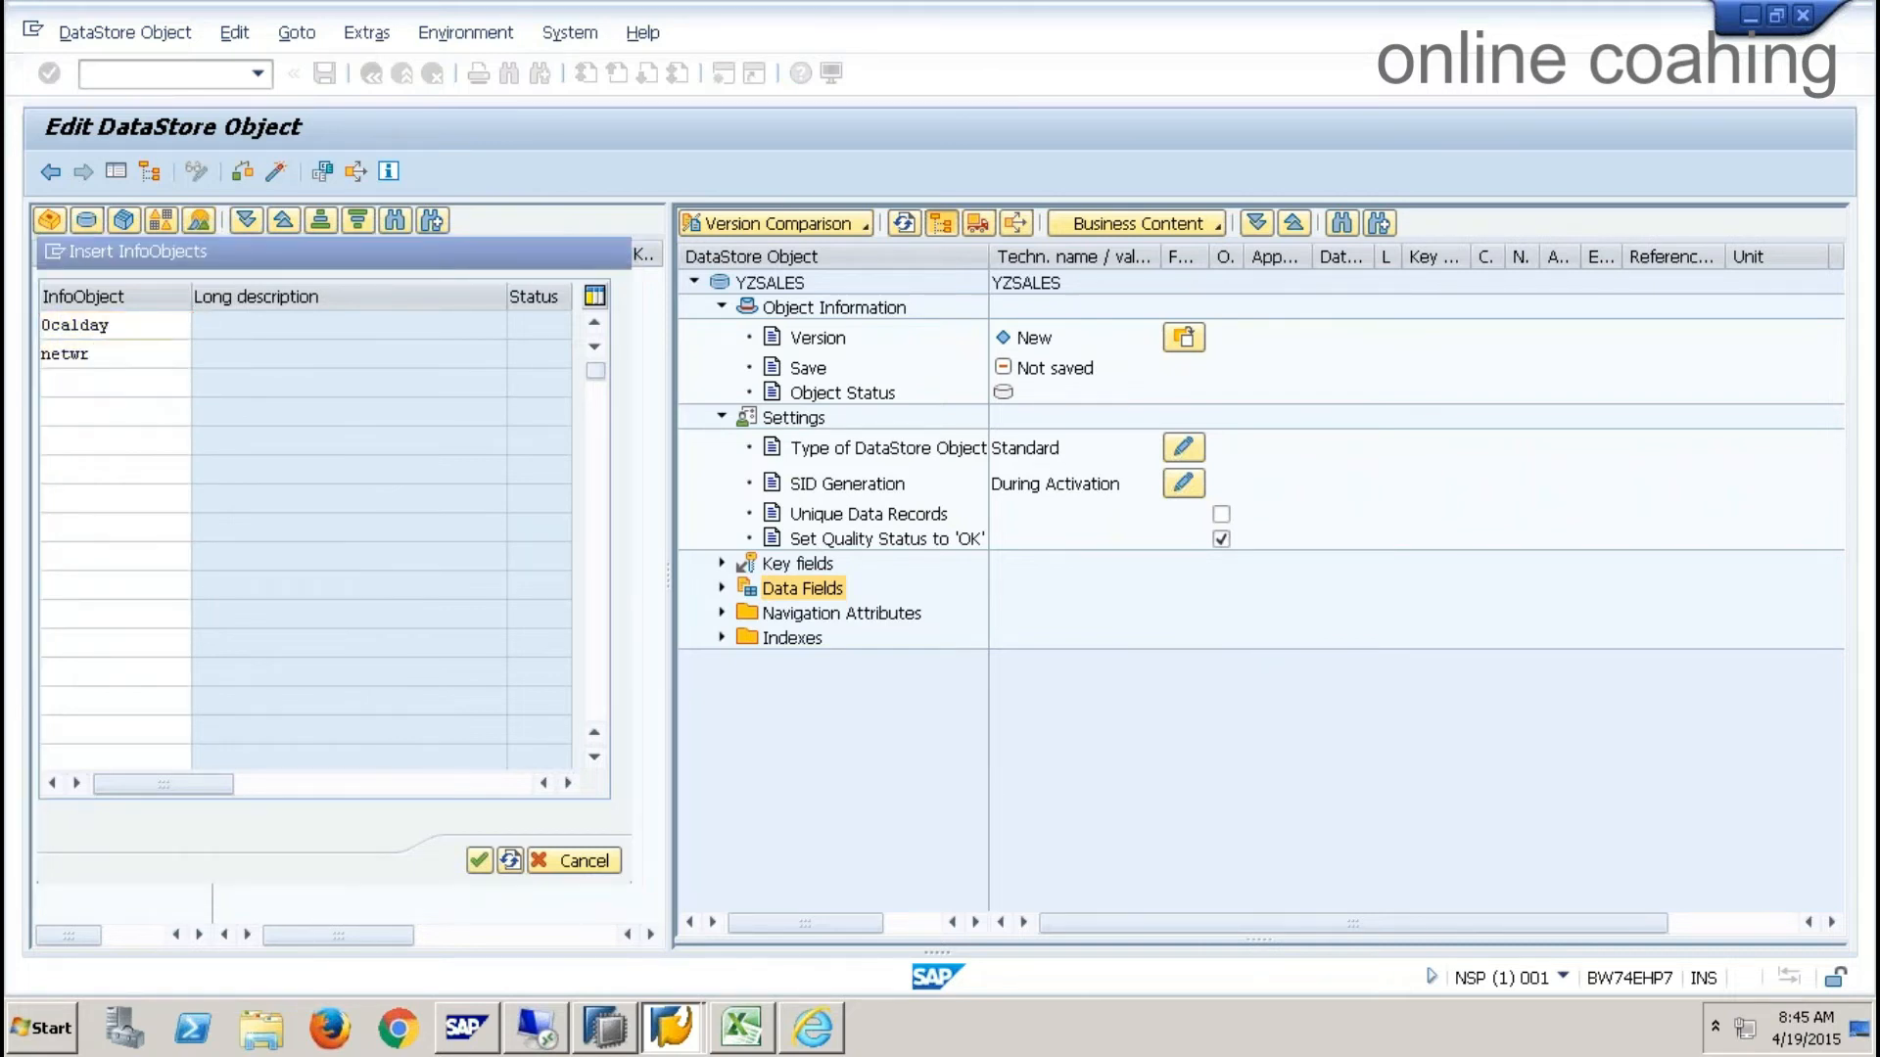
left_click(722, 587)
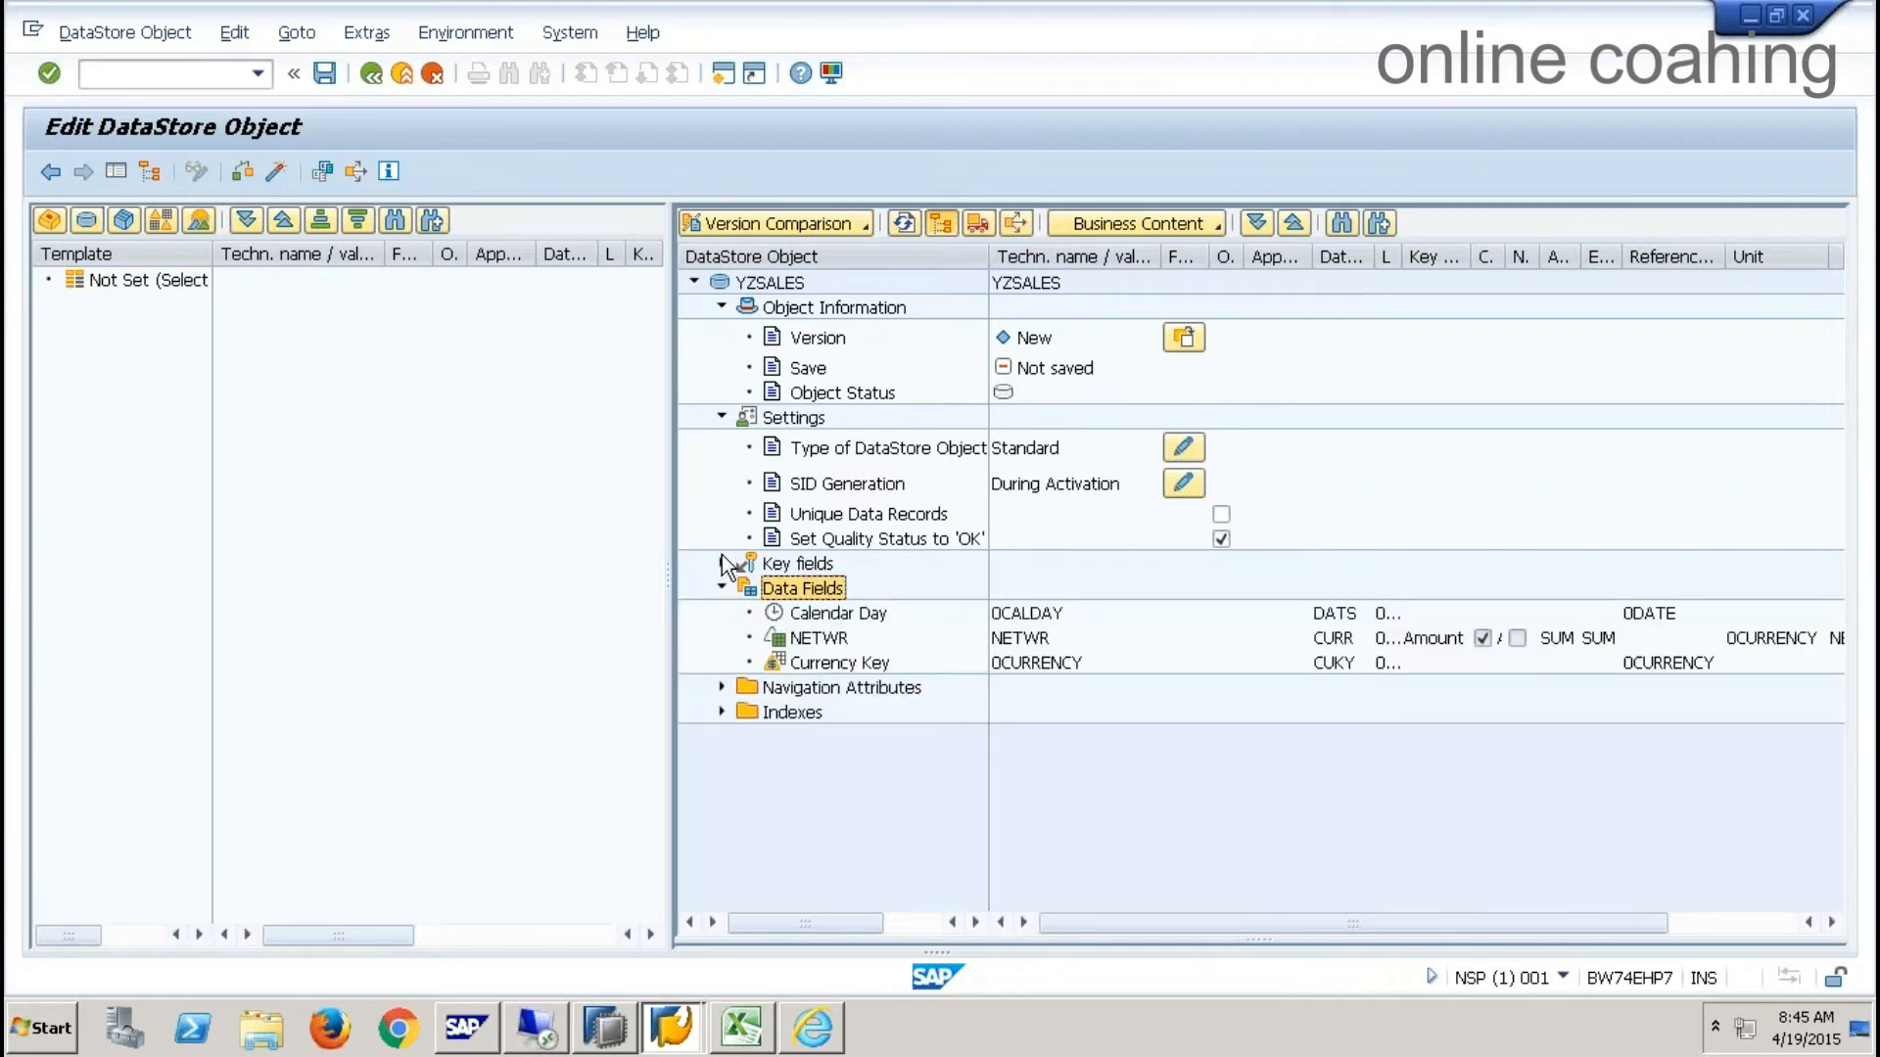
left_click(721, 563)
- Activate the DataStore object despite the check warnings and return to the InfoProvider tree
left_click(278, 172)
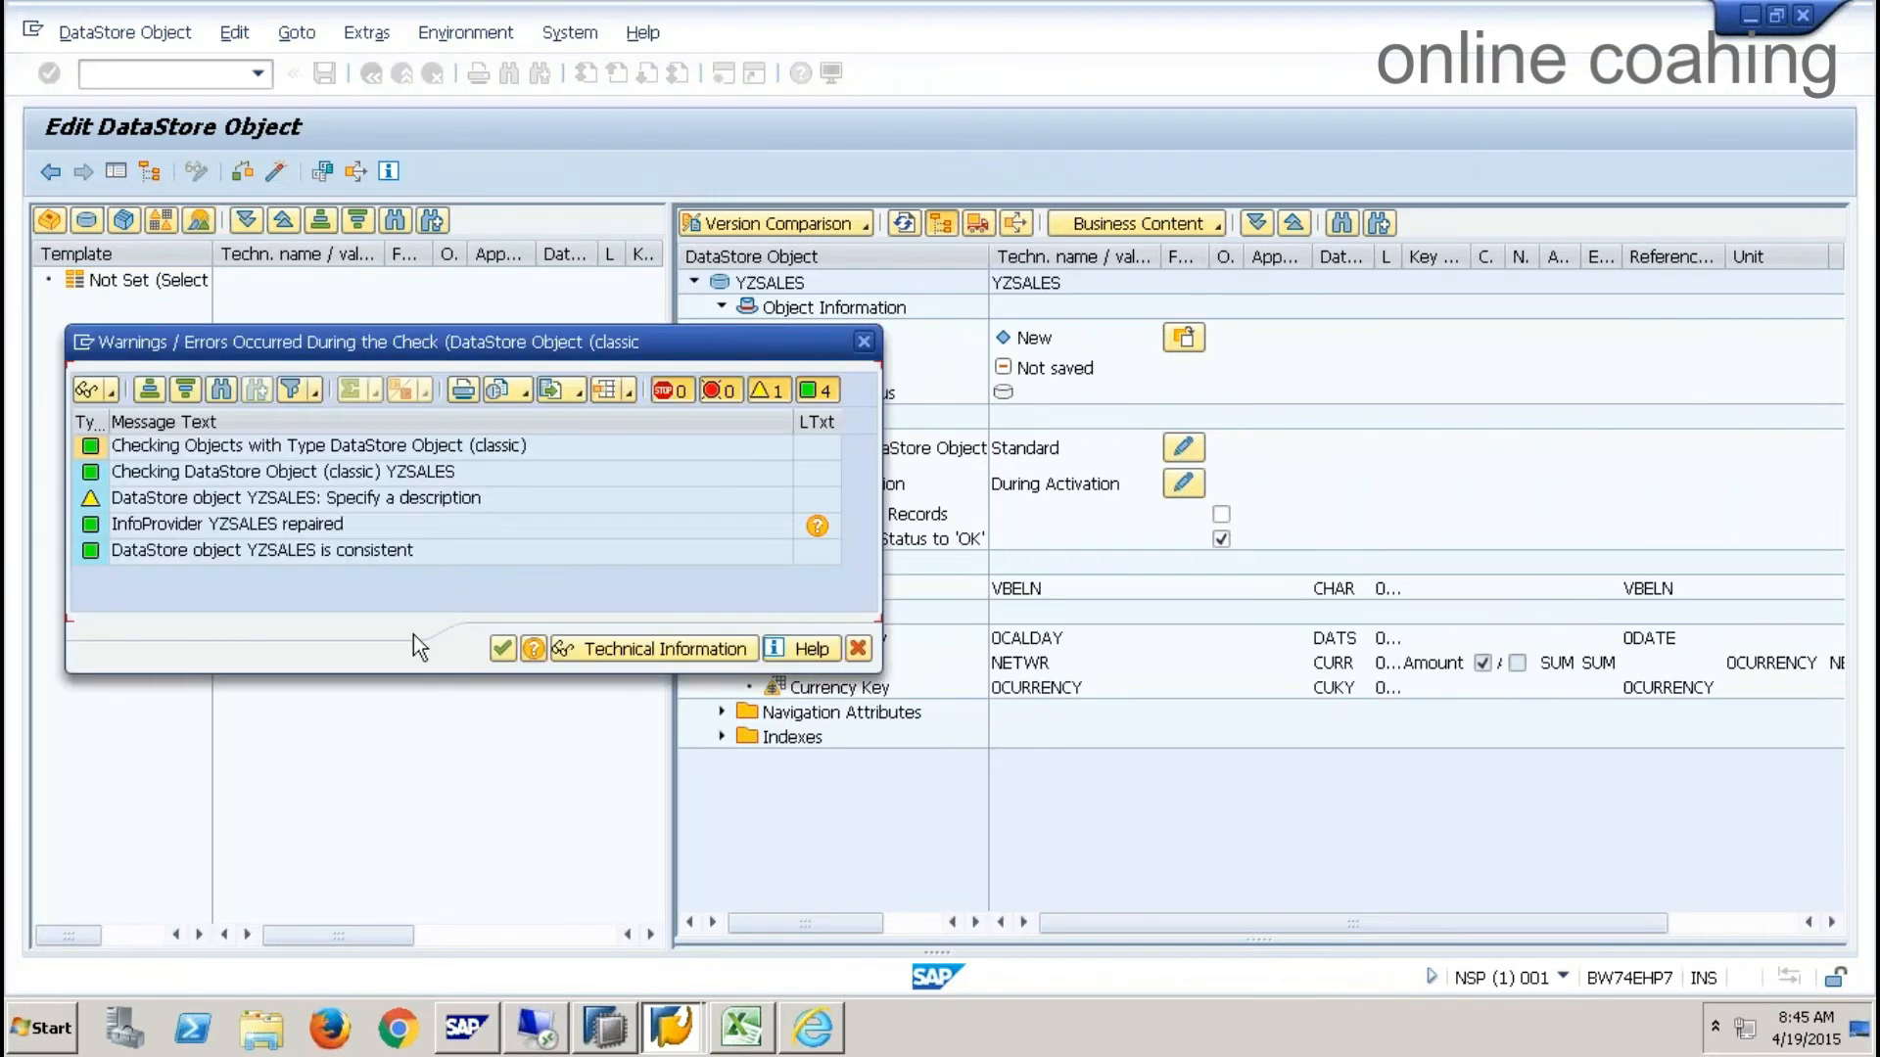
left_click(501, 647)
key("ctrl+F3")
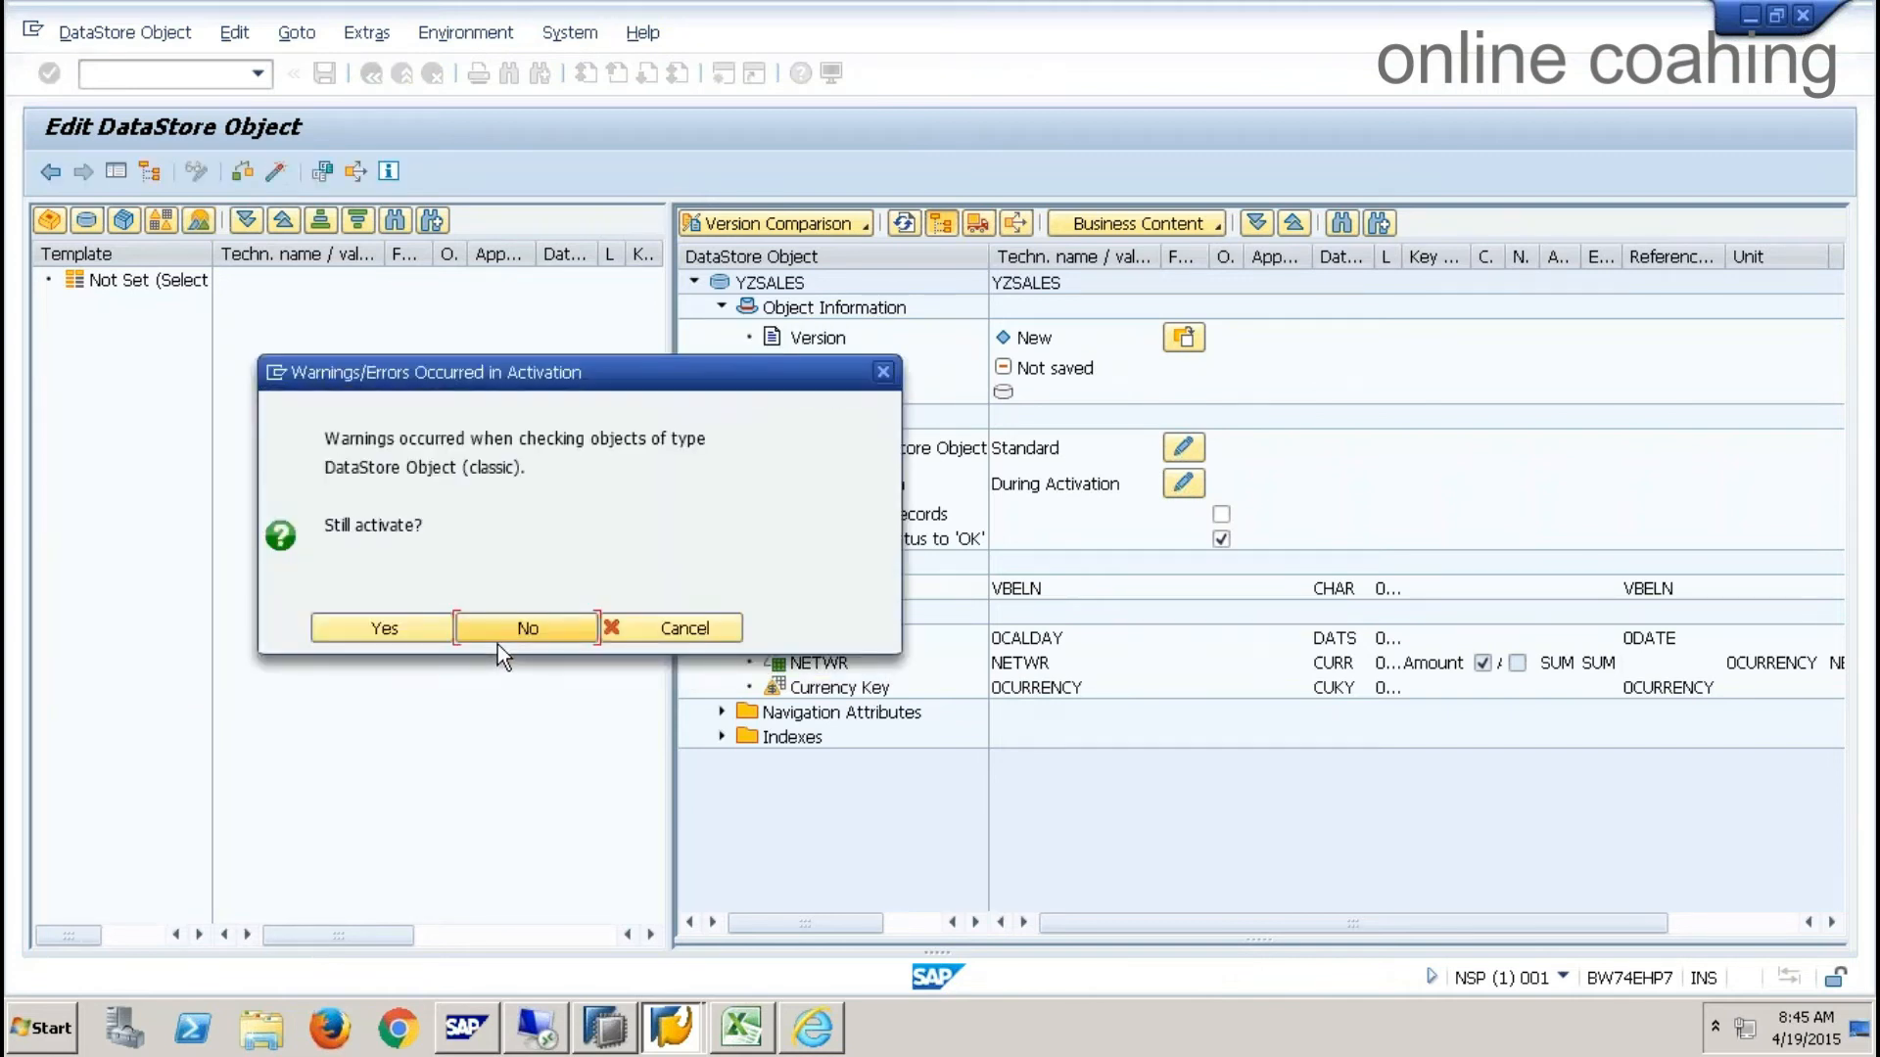
left_click(422, 627)
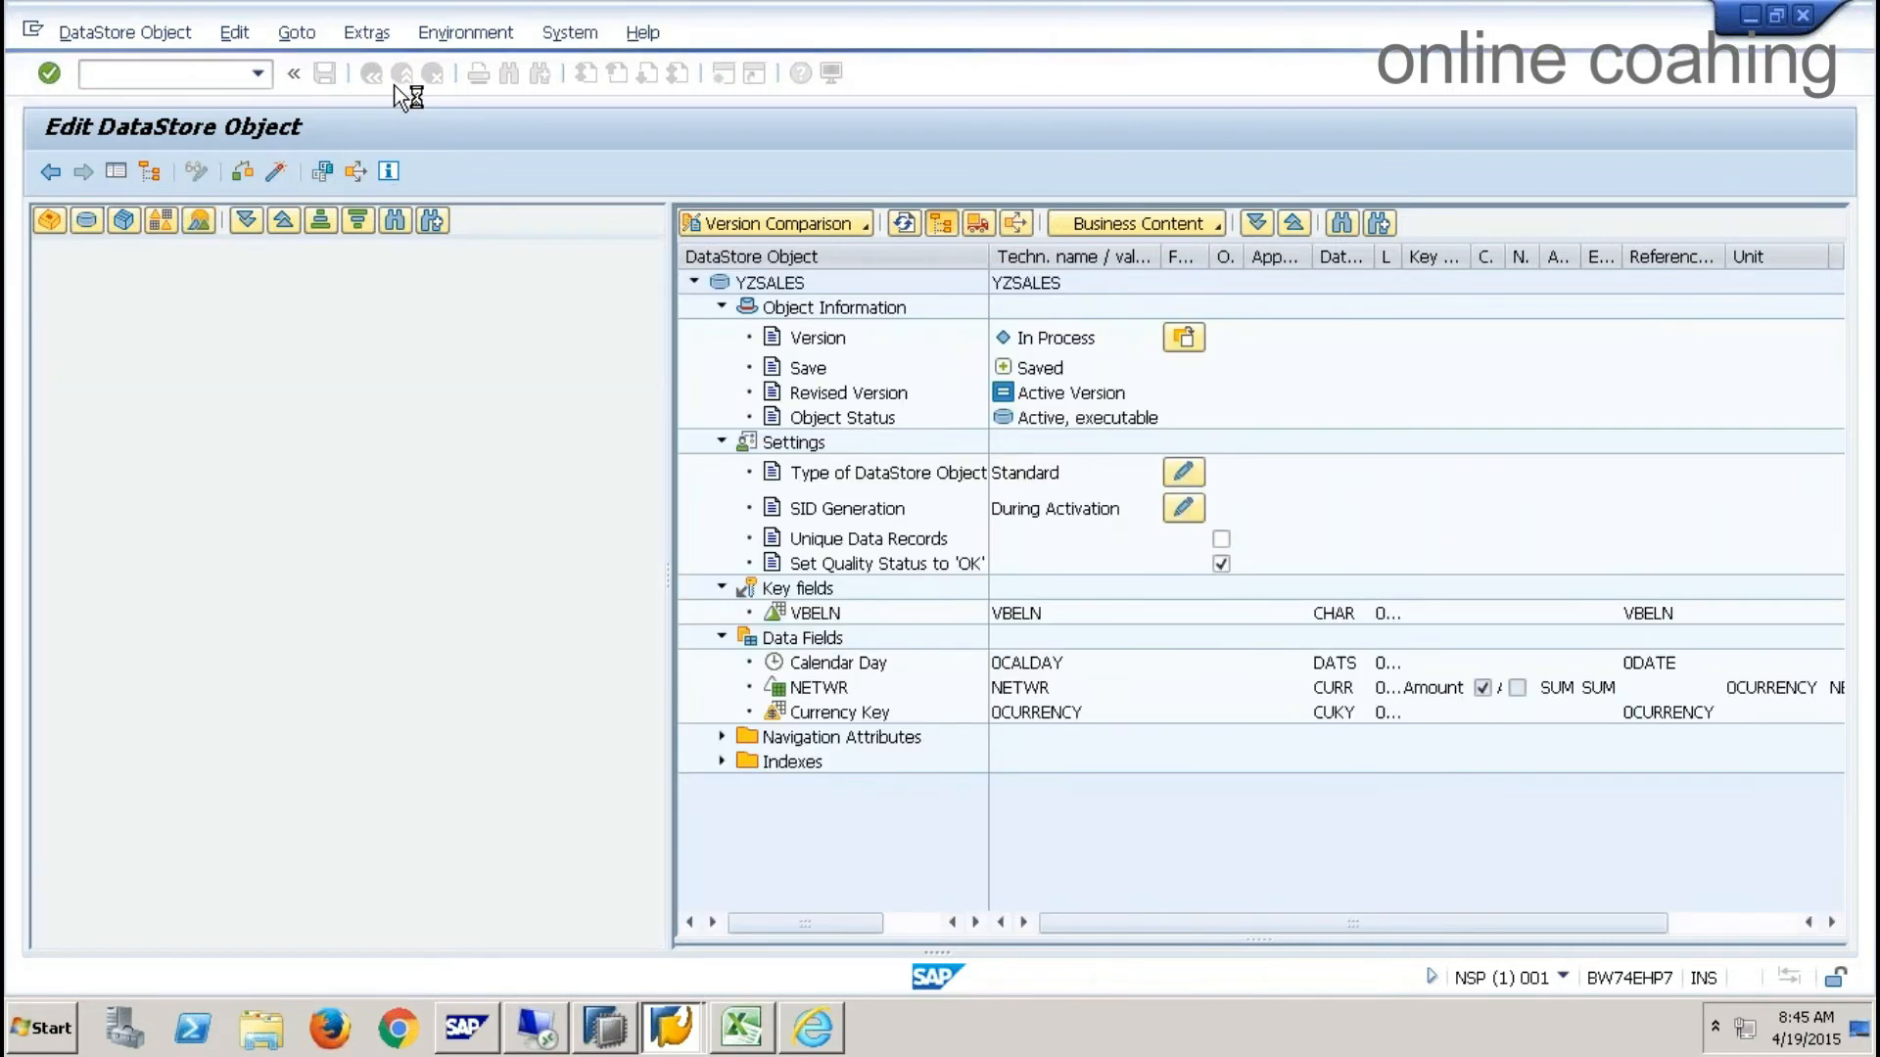
left_click(401, 73)
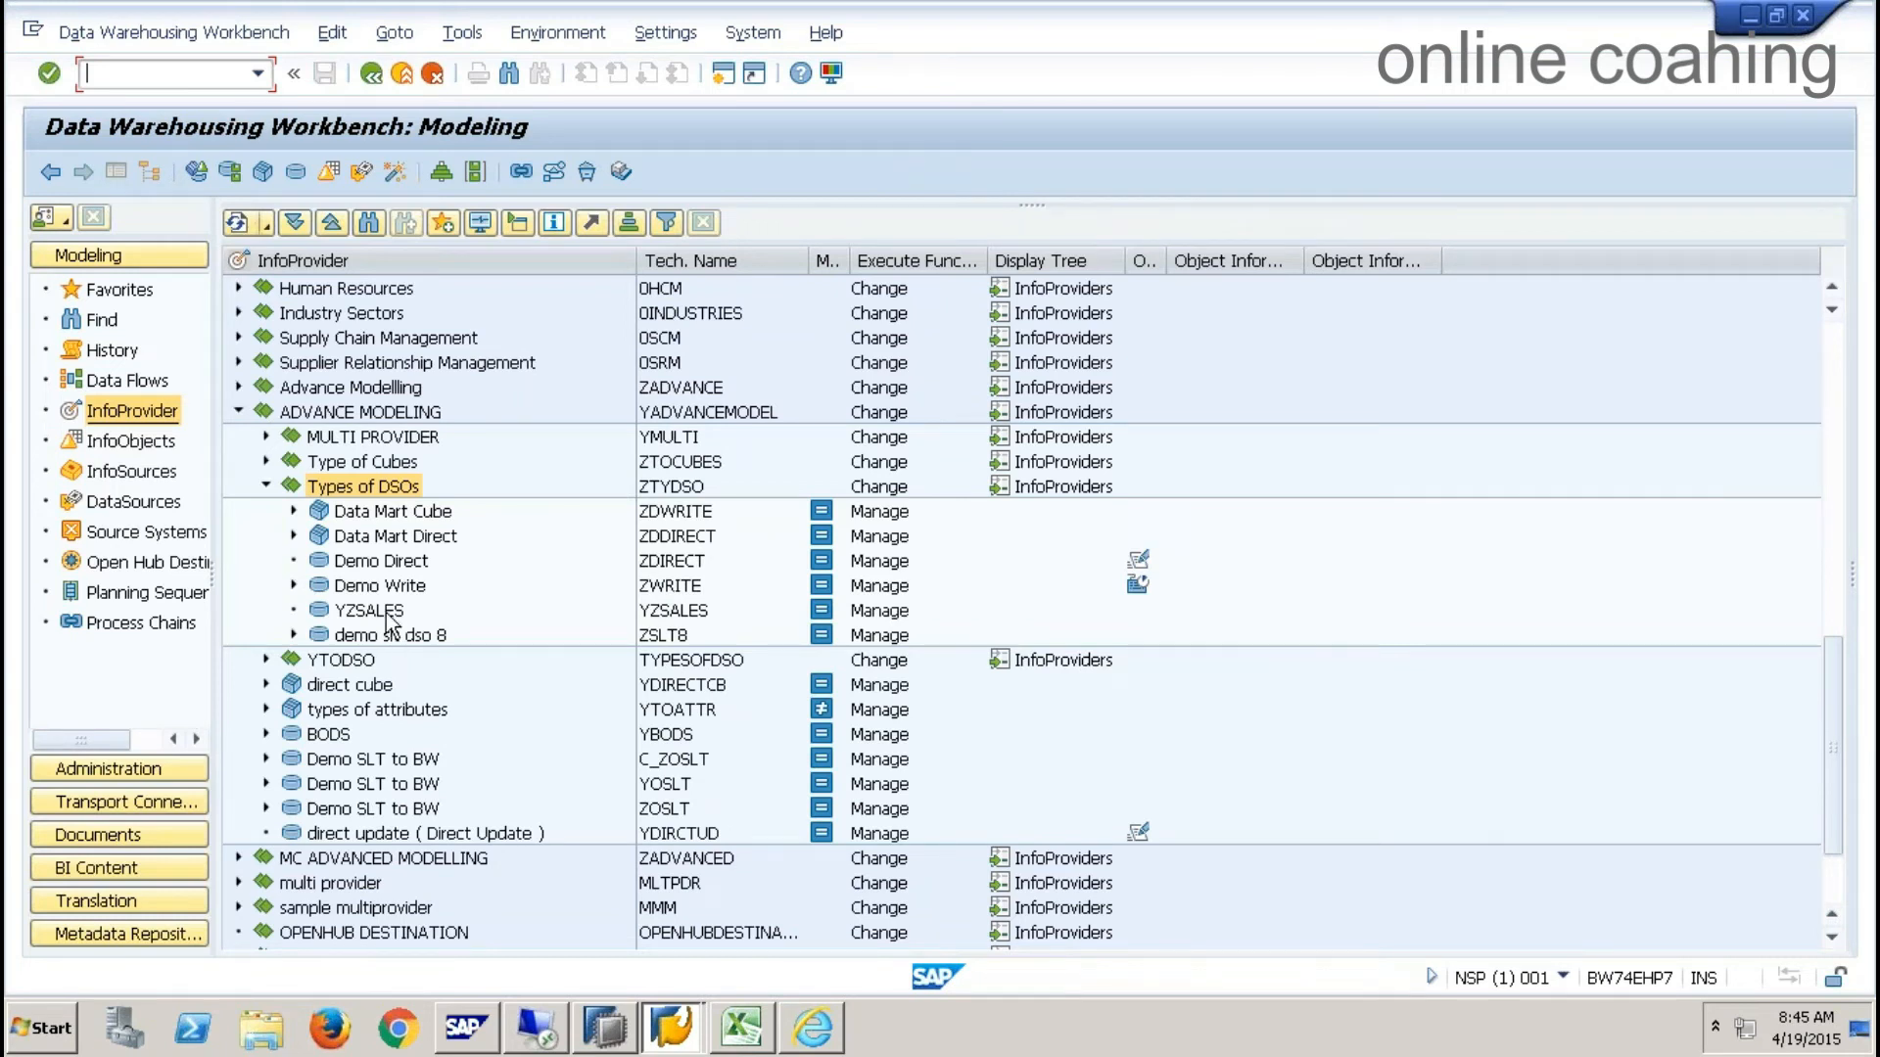
- Create a transformation to the YZSALES DataStore object from DataSource YZSALES in source system ZSLT9QB
right_click(370, 610)
left_click(532, 462)
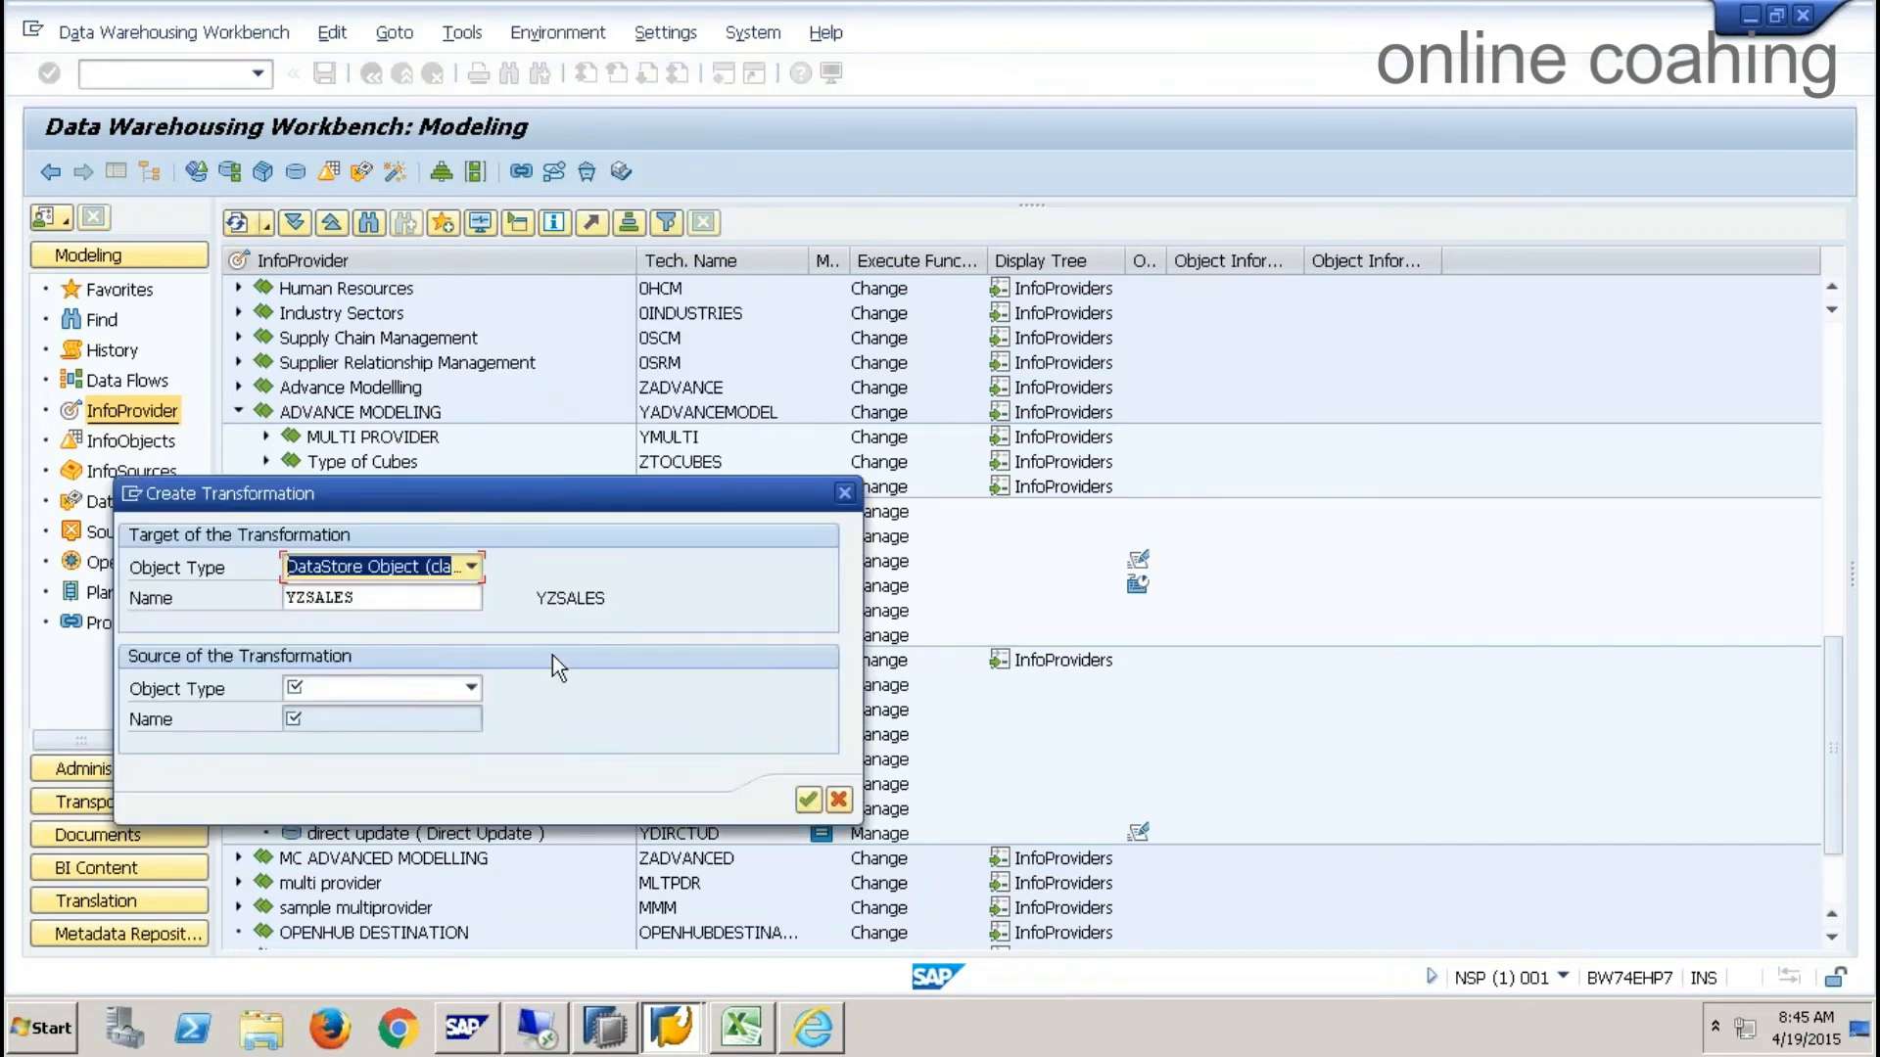
left_click(431, 690)
left_click(272, 726)
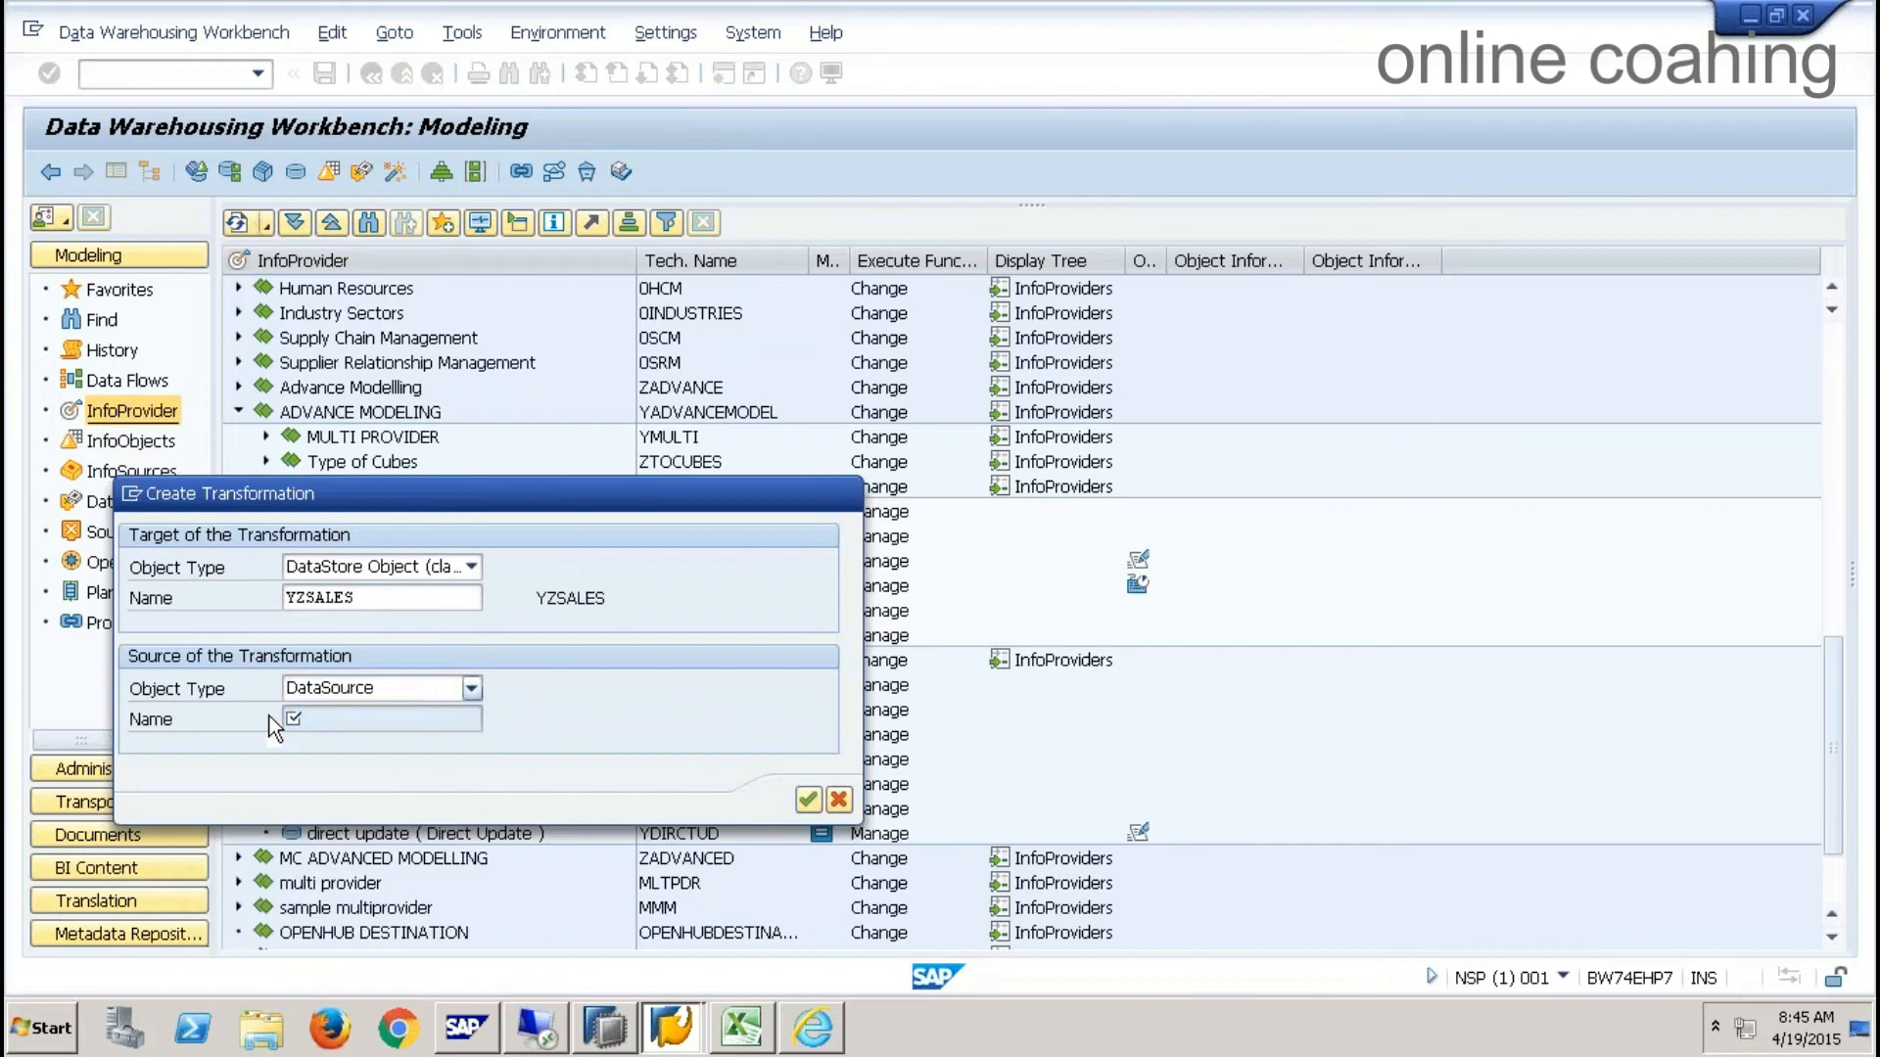
type("YZSALES")
left_click(333, 749)
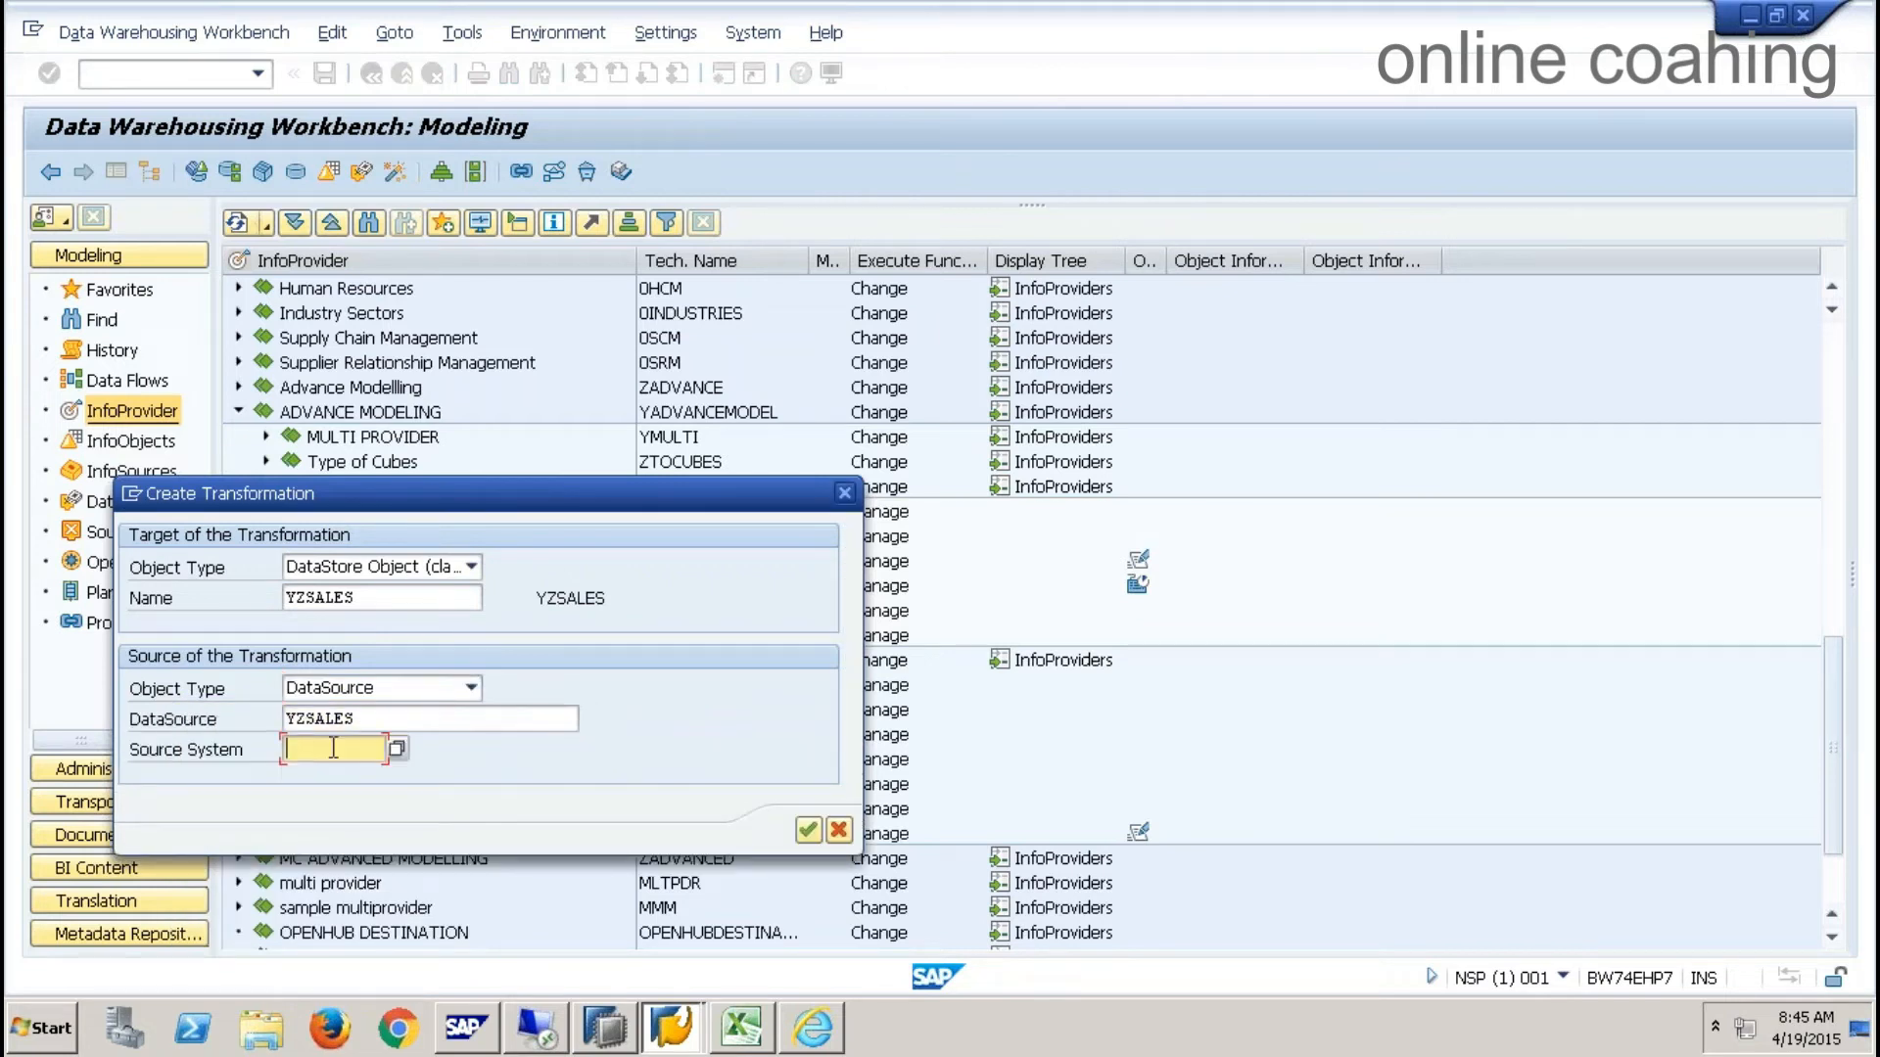
left_click(396, 749)
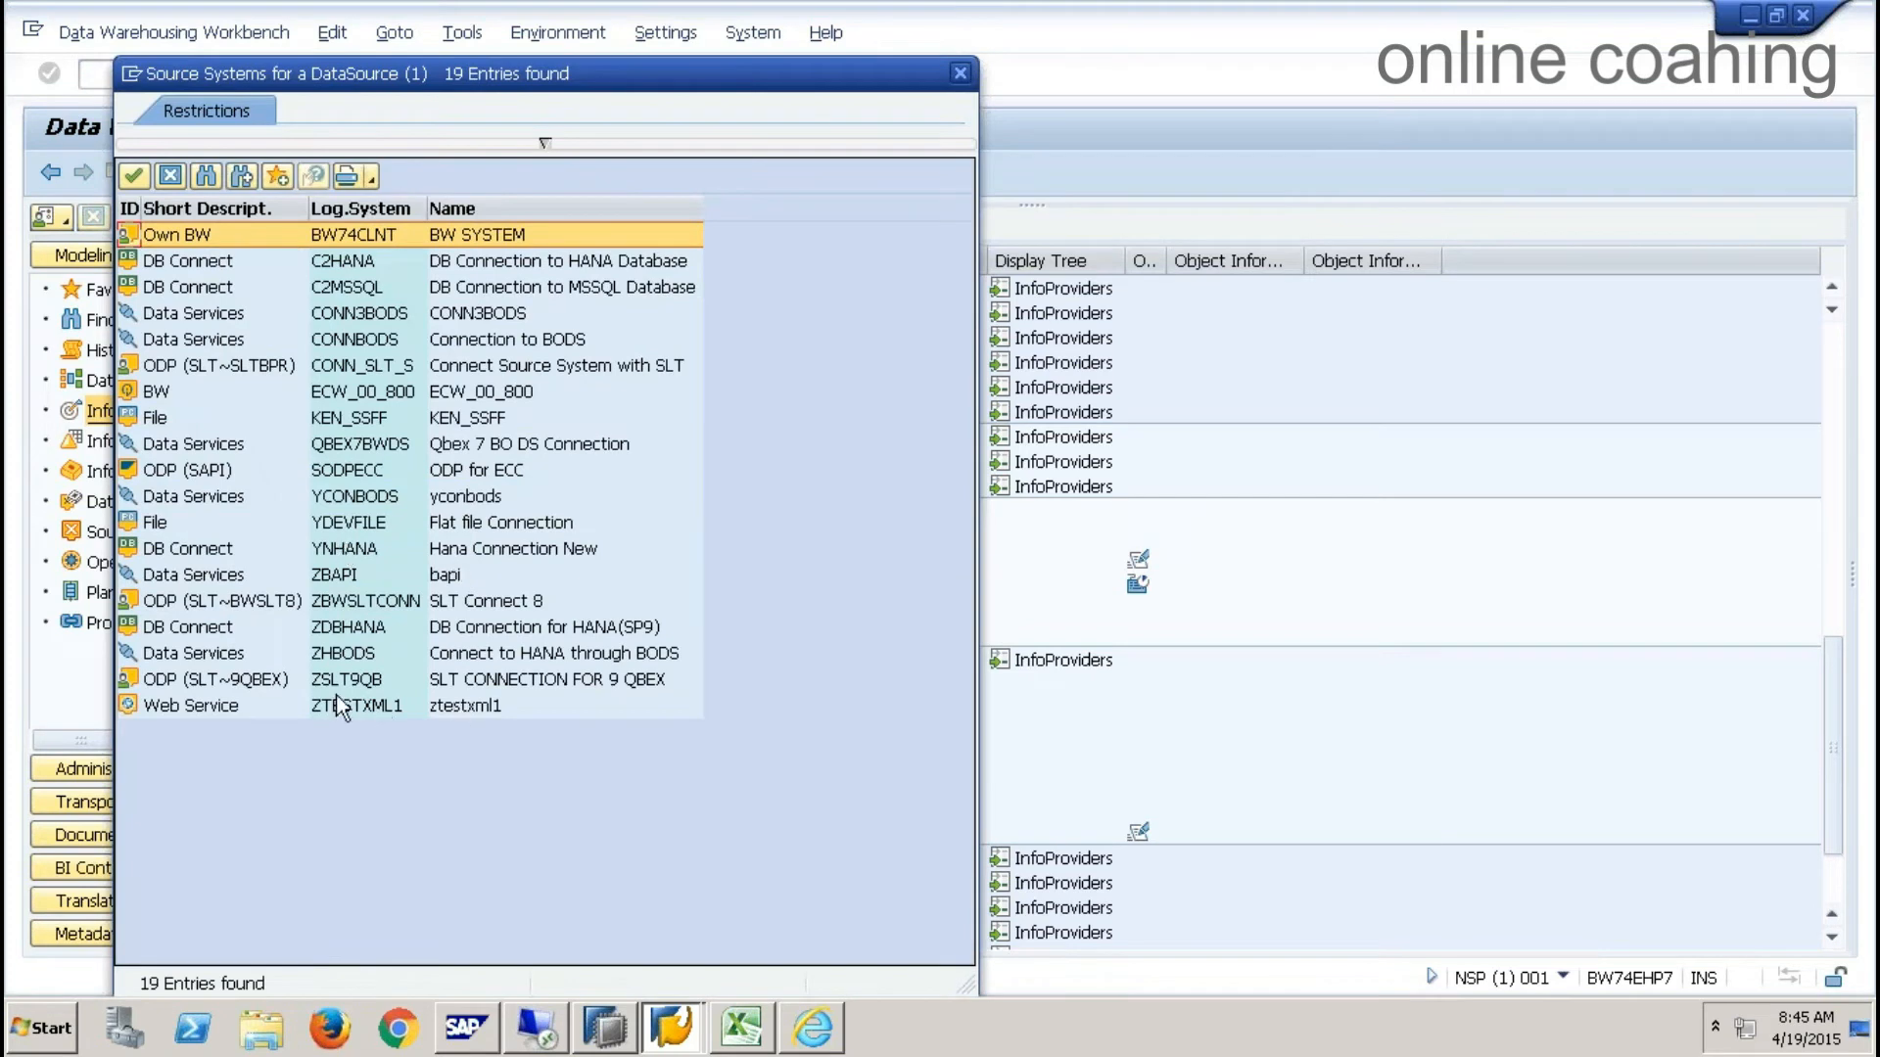
double_click(252, 682)
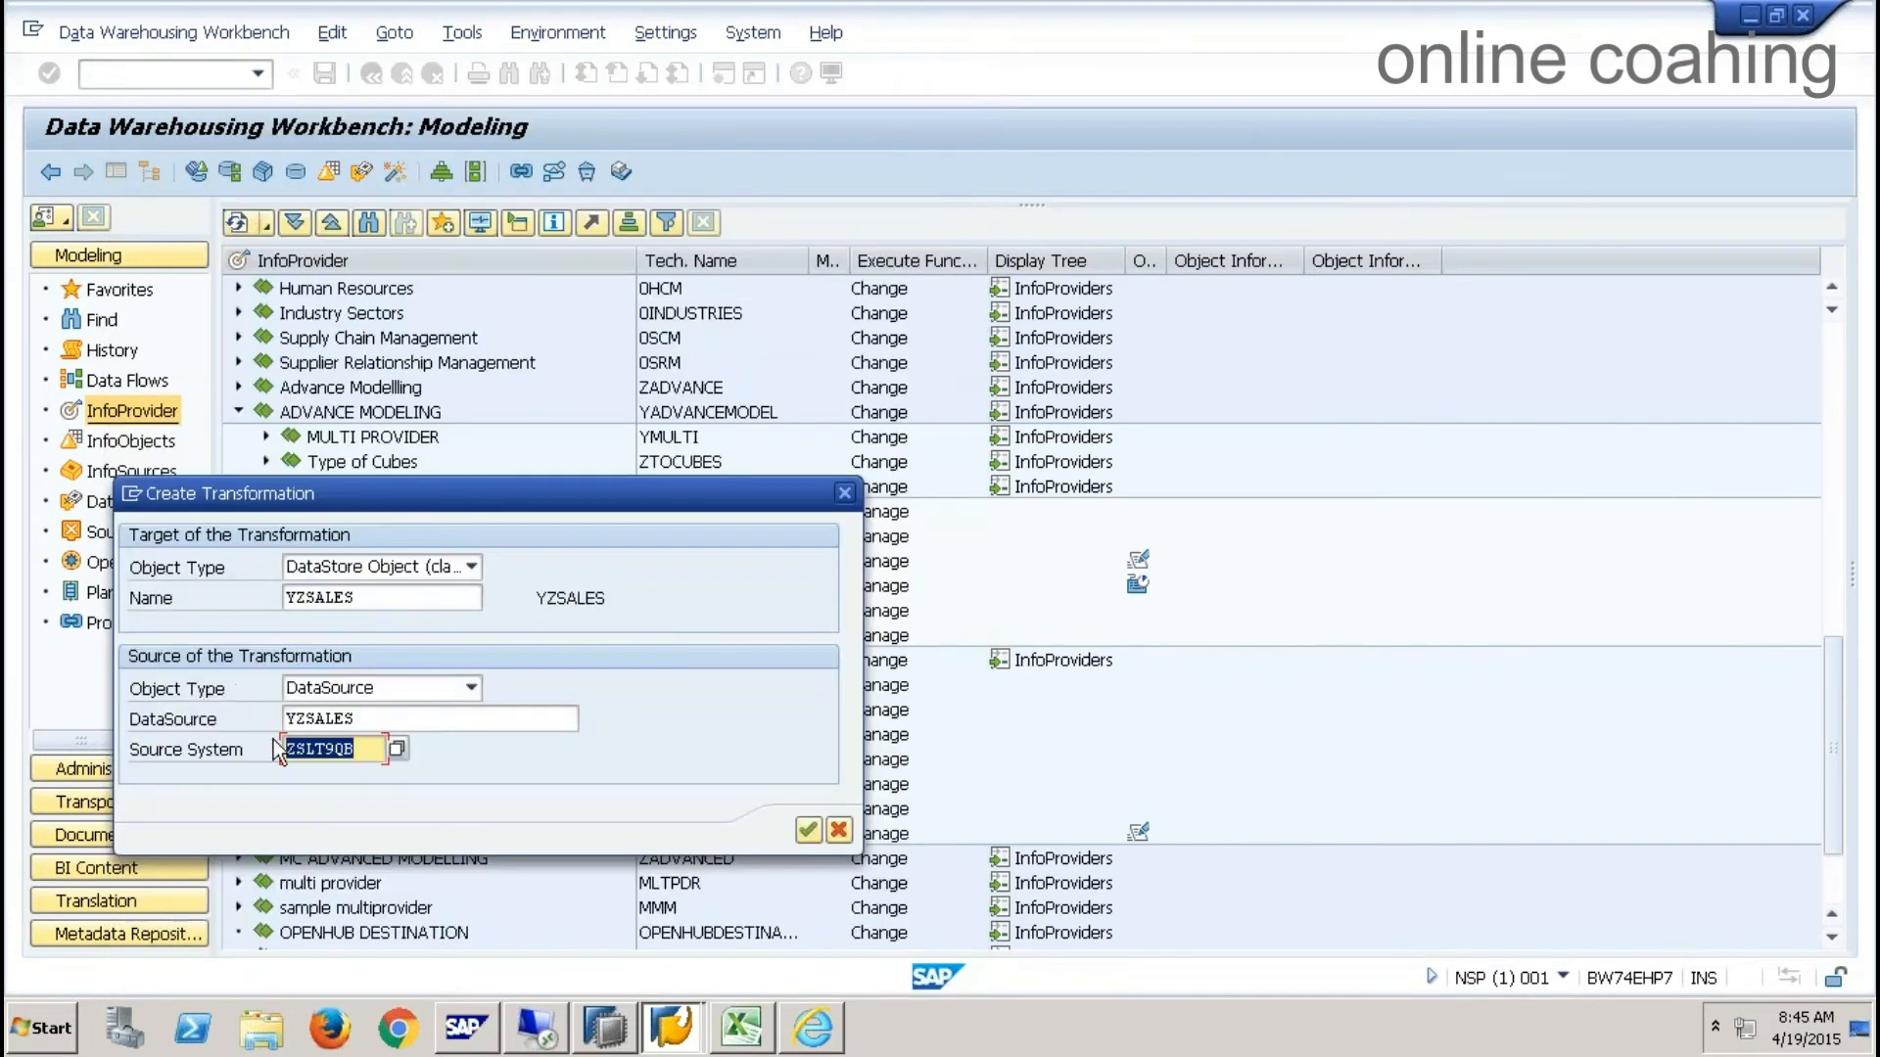
left_click(814, 834)
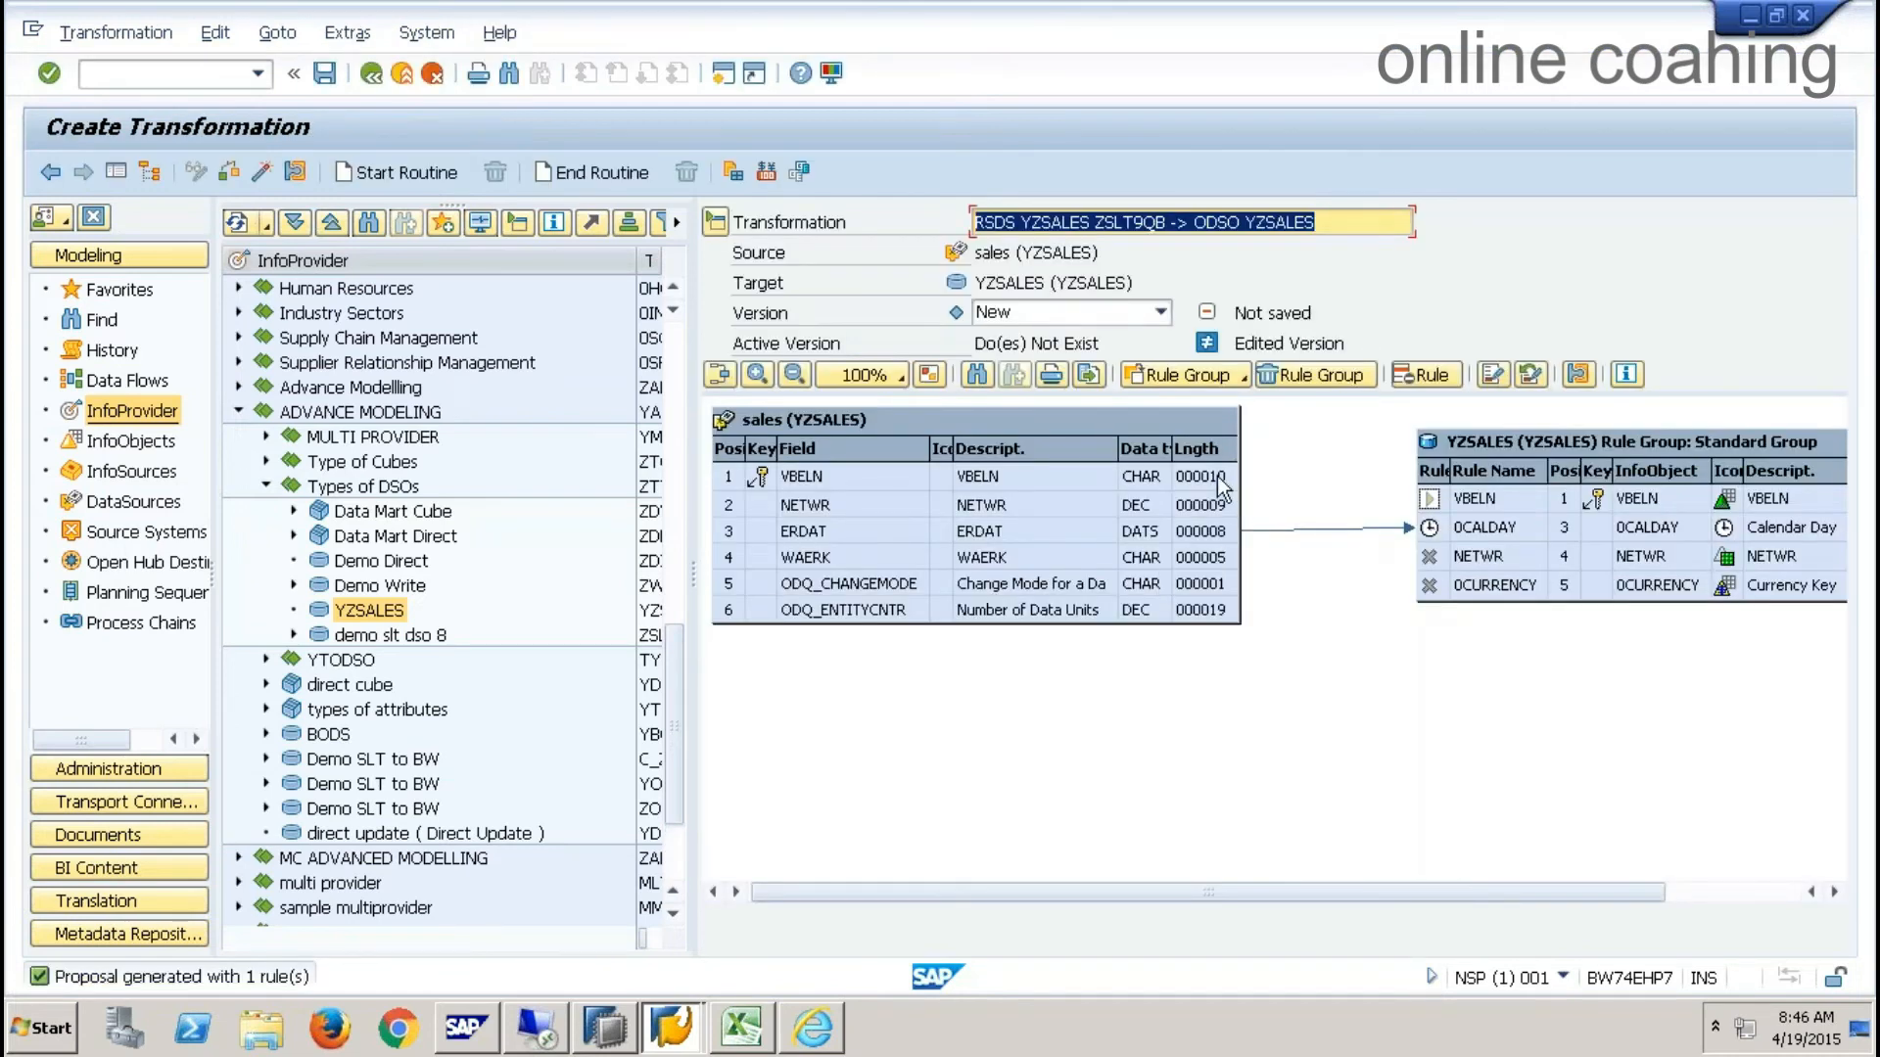
- Map VBELN to VBELN, NETWR to NETWR and WAERK to 0CURRENCY, and activate the transformation
left_click_drag(1218, 476, 1439, 497)
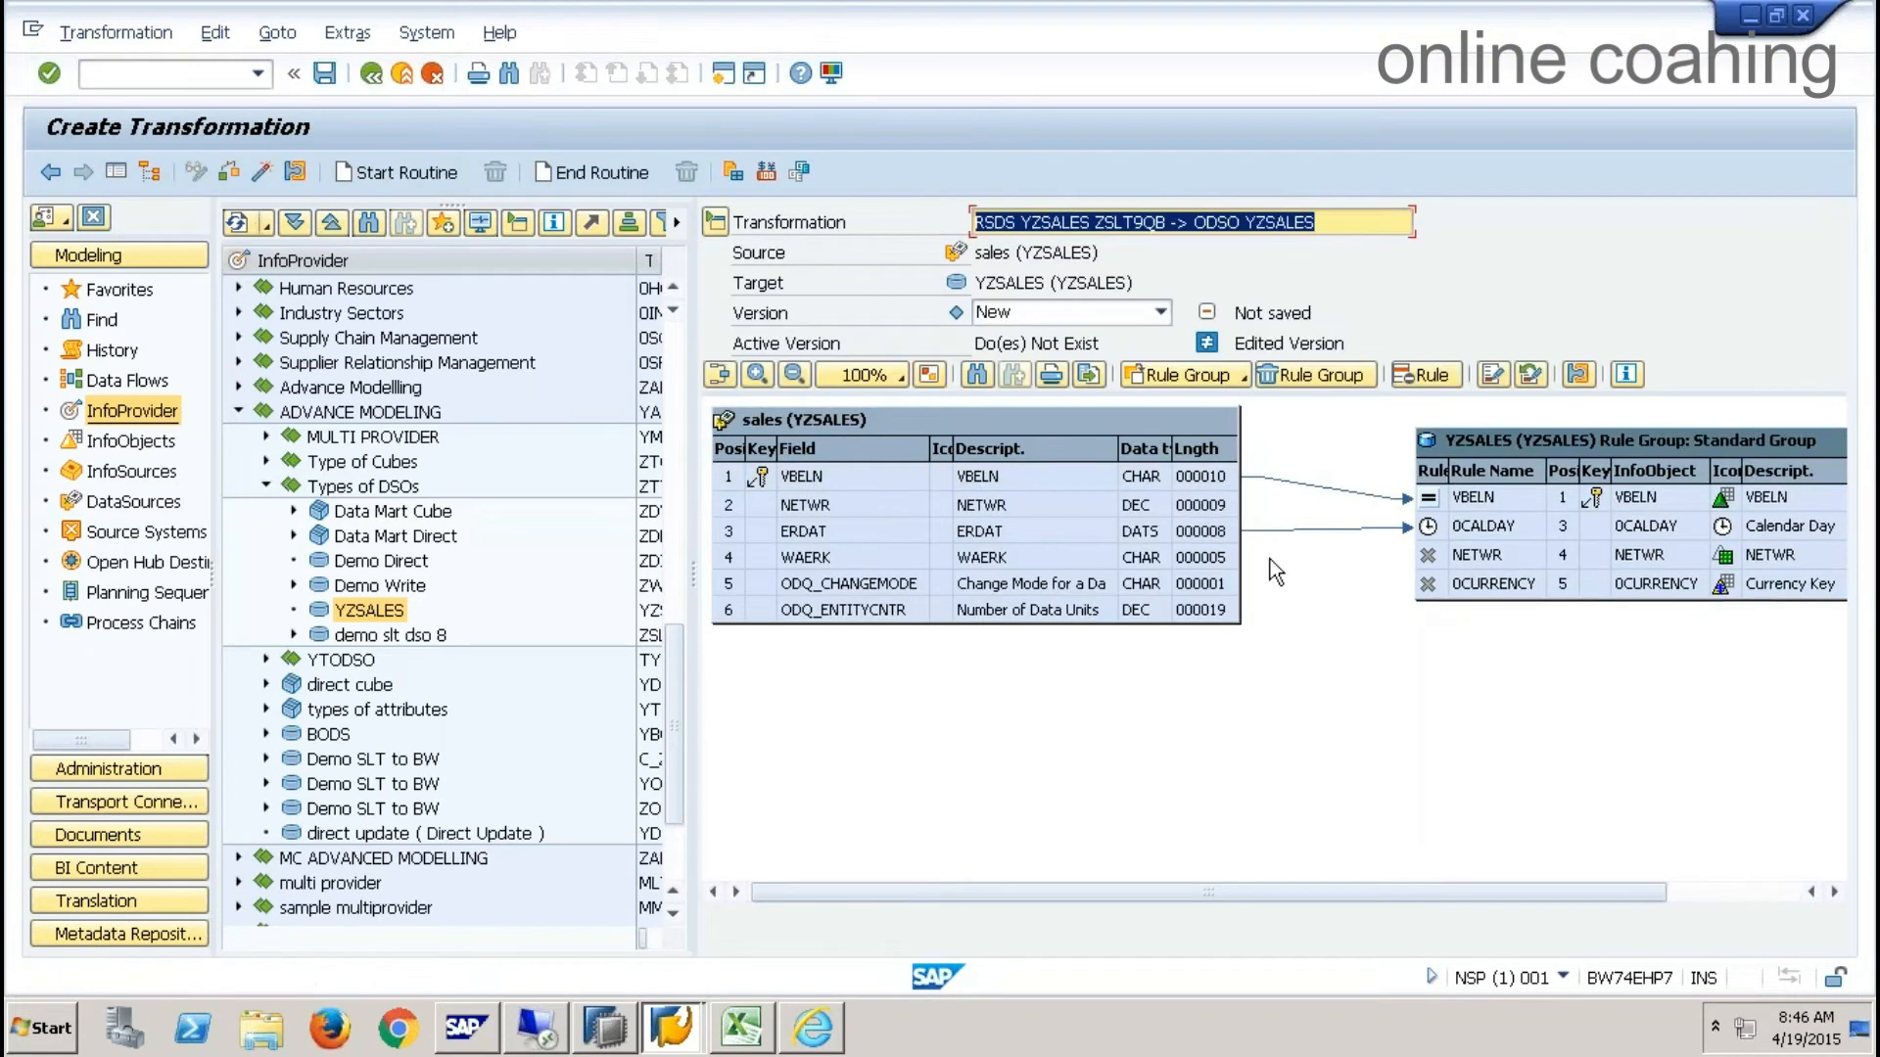
left_click_drag(1091, 505, 1445, 554)
left_click_drag(1083, 562, 1275, 585)
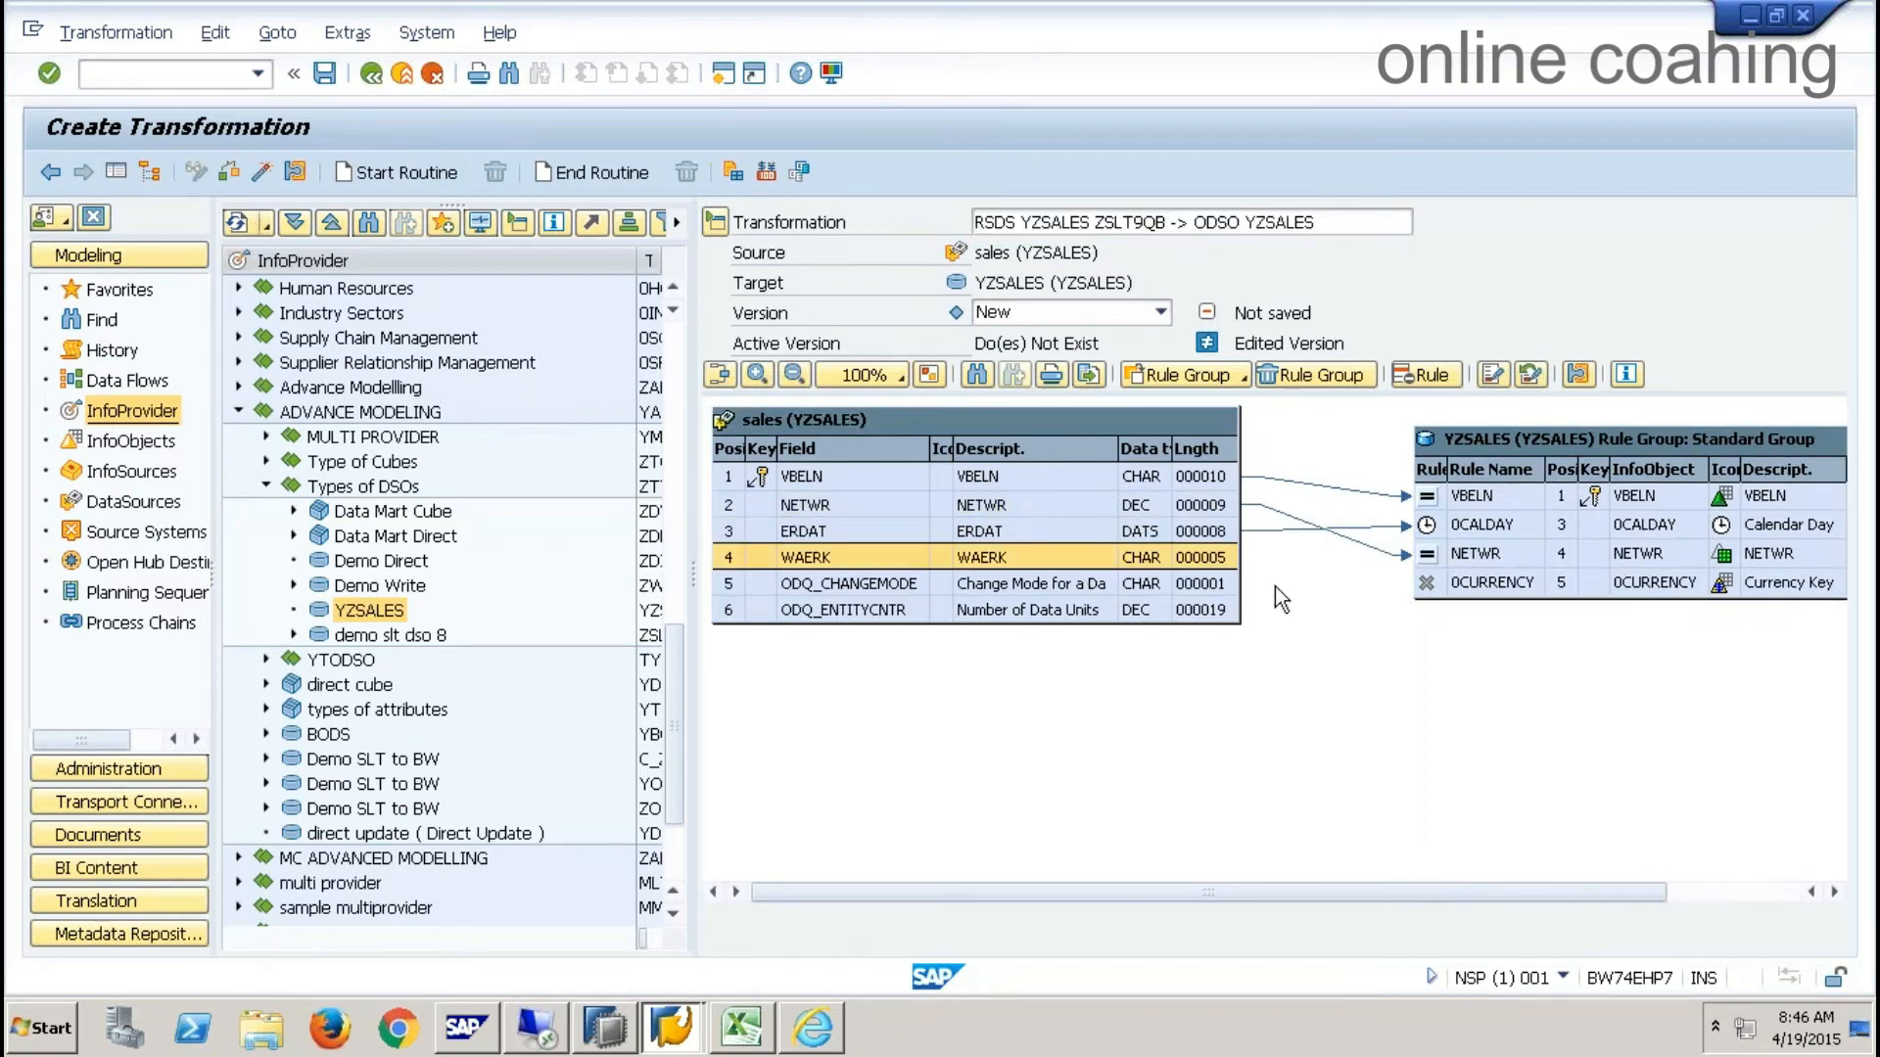
left_click_drag(1474, 582, 1474, 581)
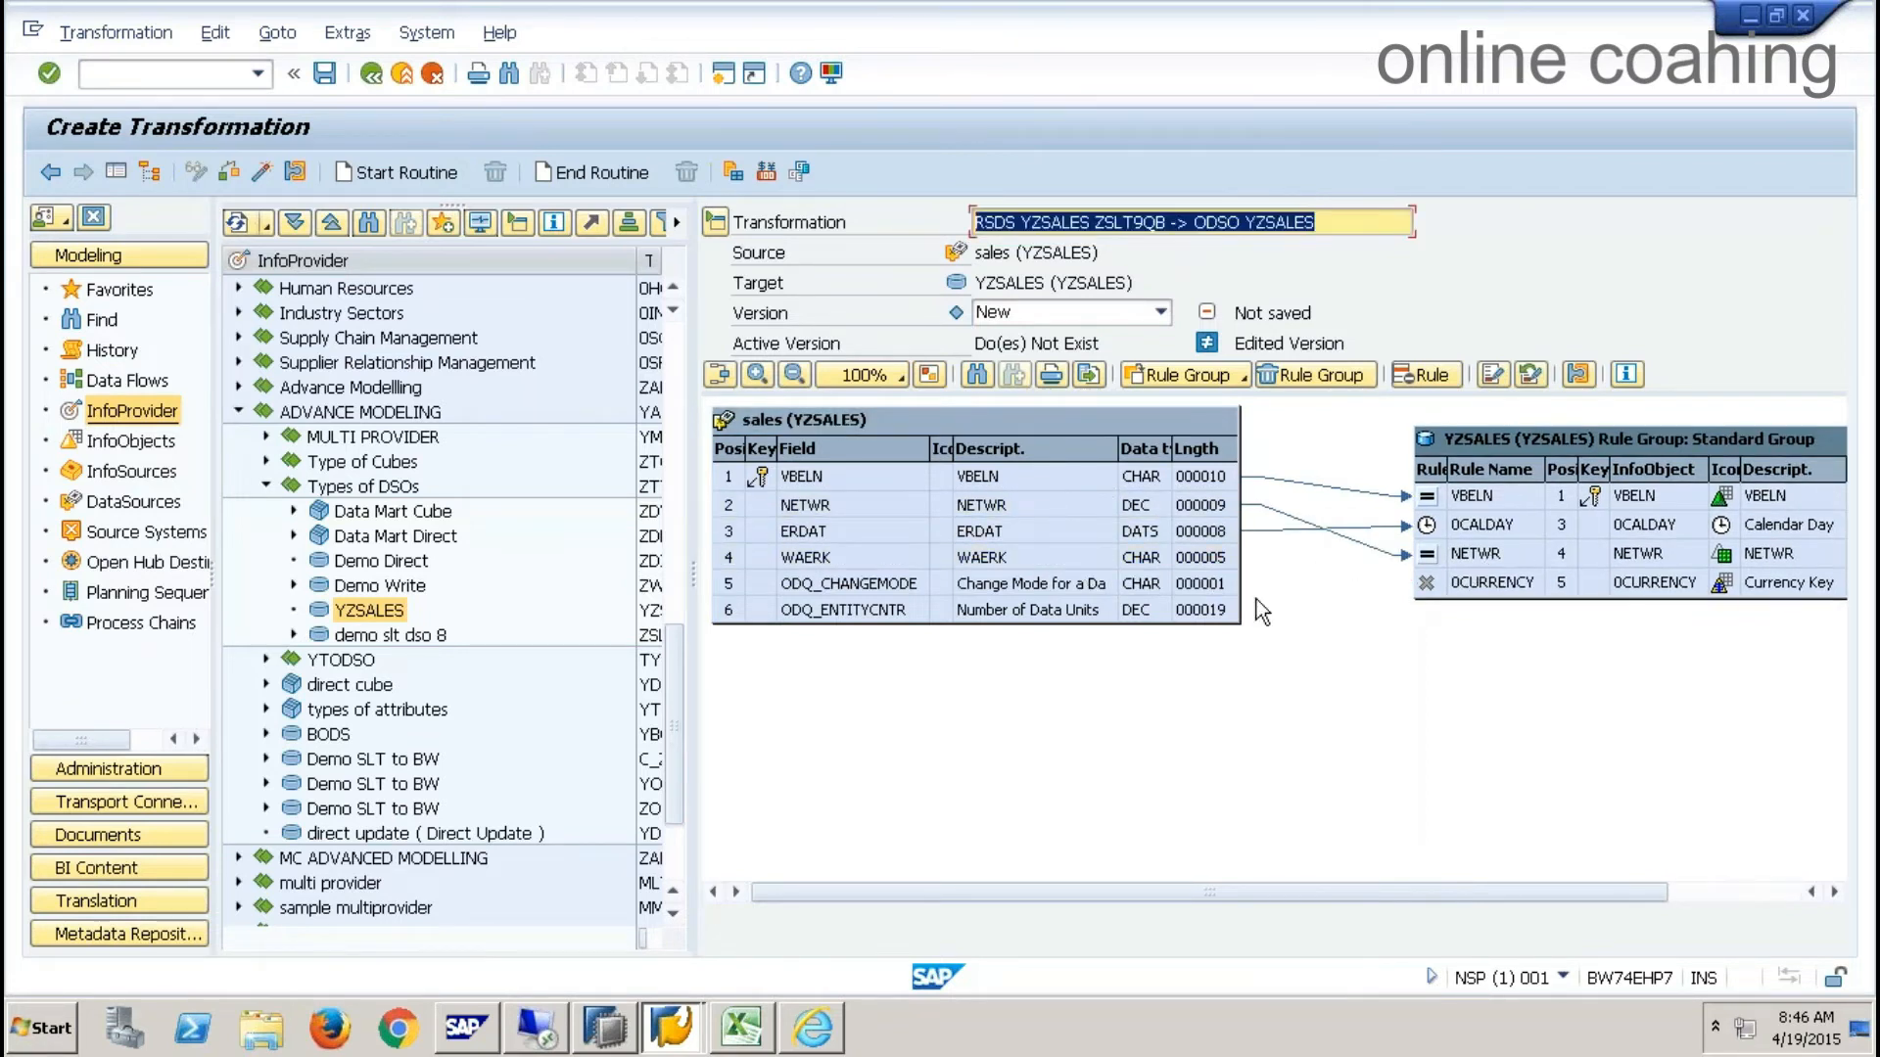
left_click(260, 171)
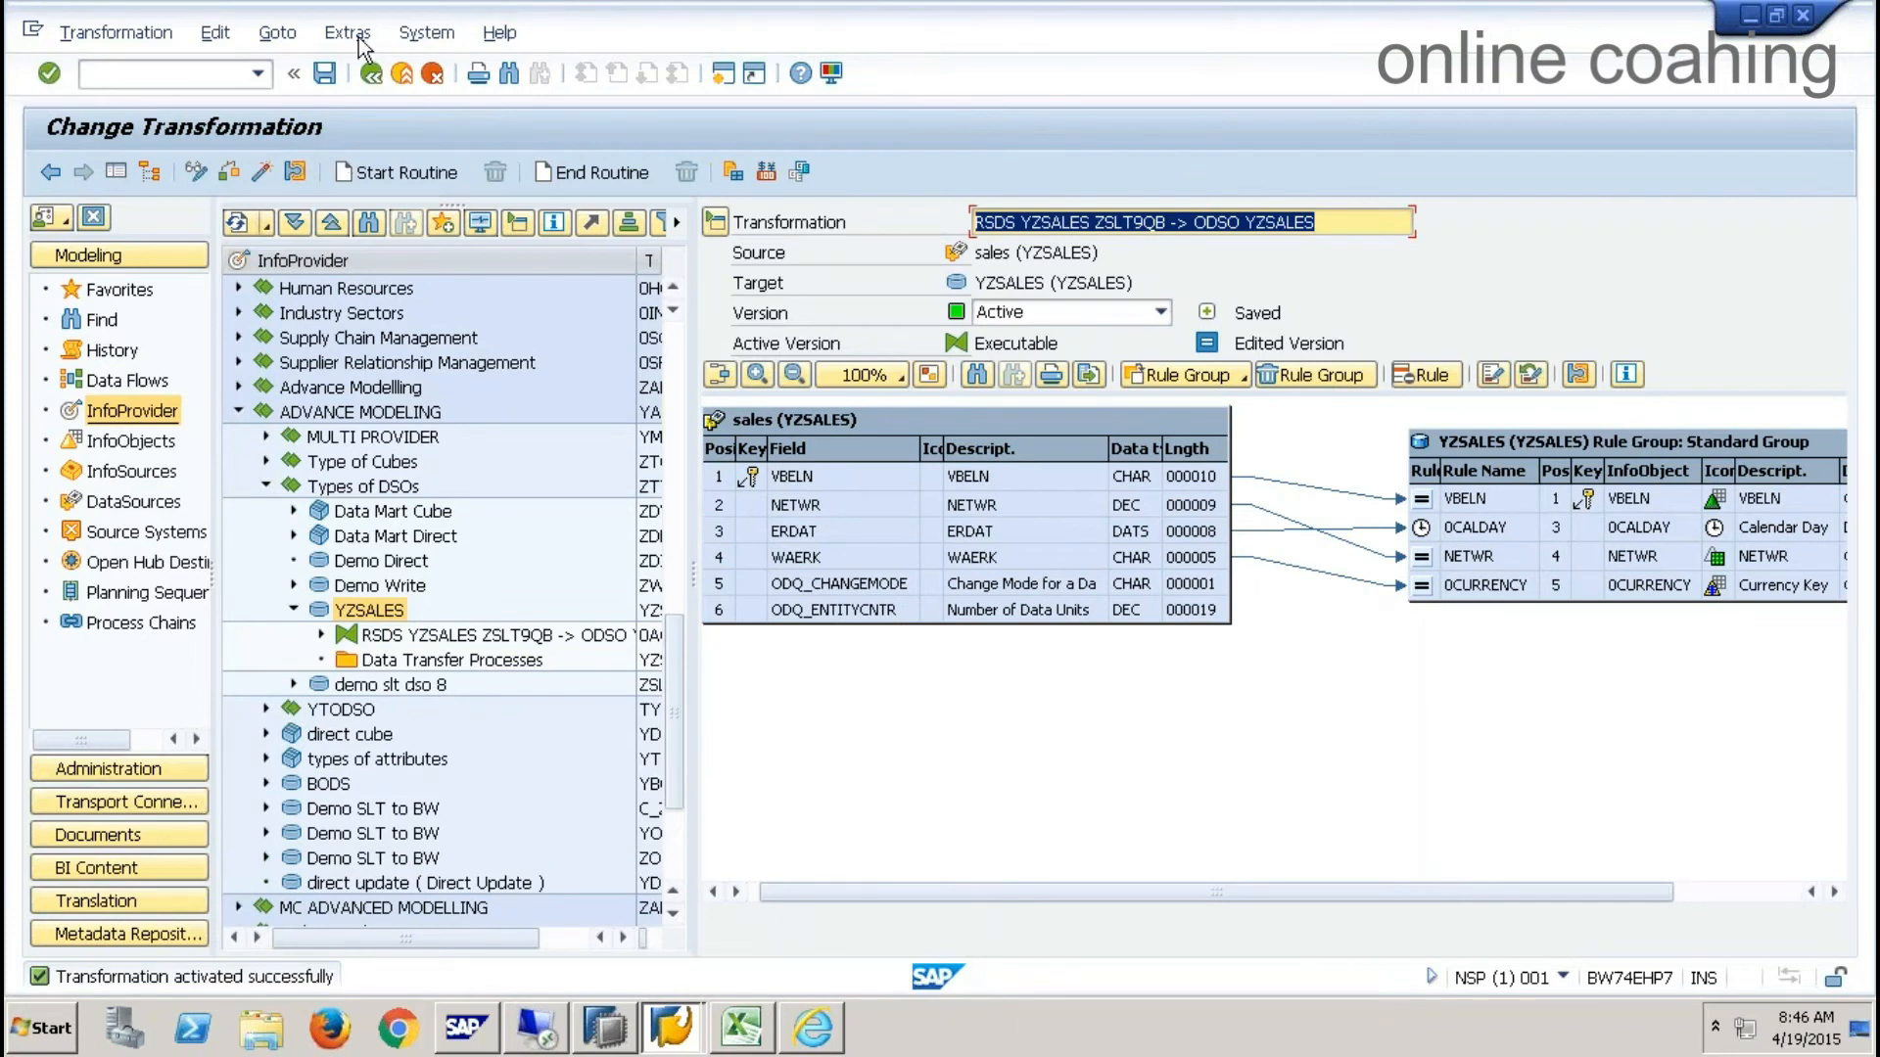
- Return to the InfoProvider tree and expand the transformation under YZSALES down to its DataSource
left_click(373, 73)
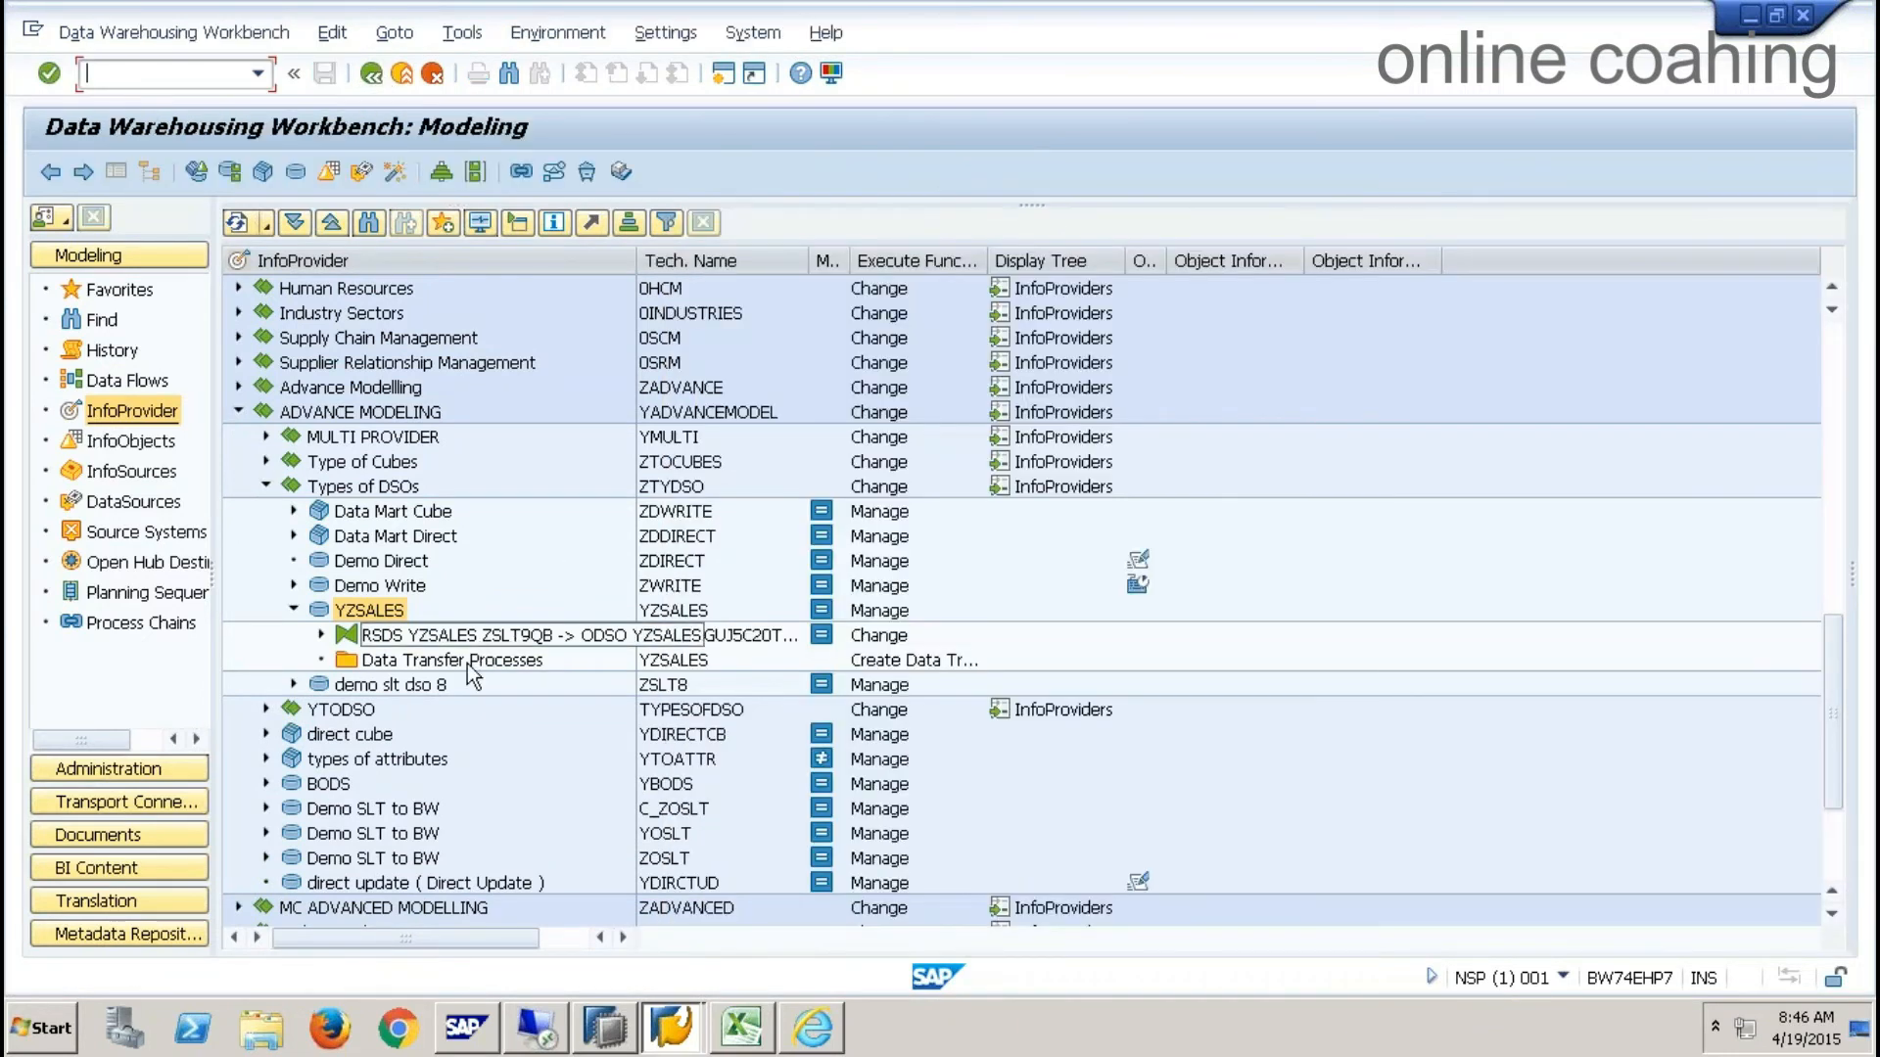
right_click(424, 660)
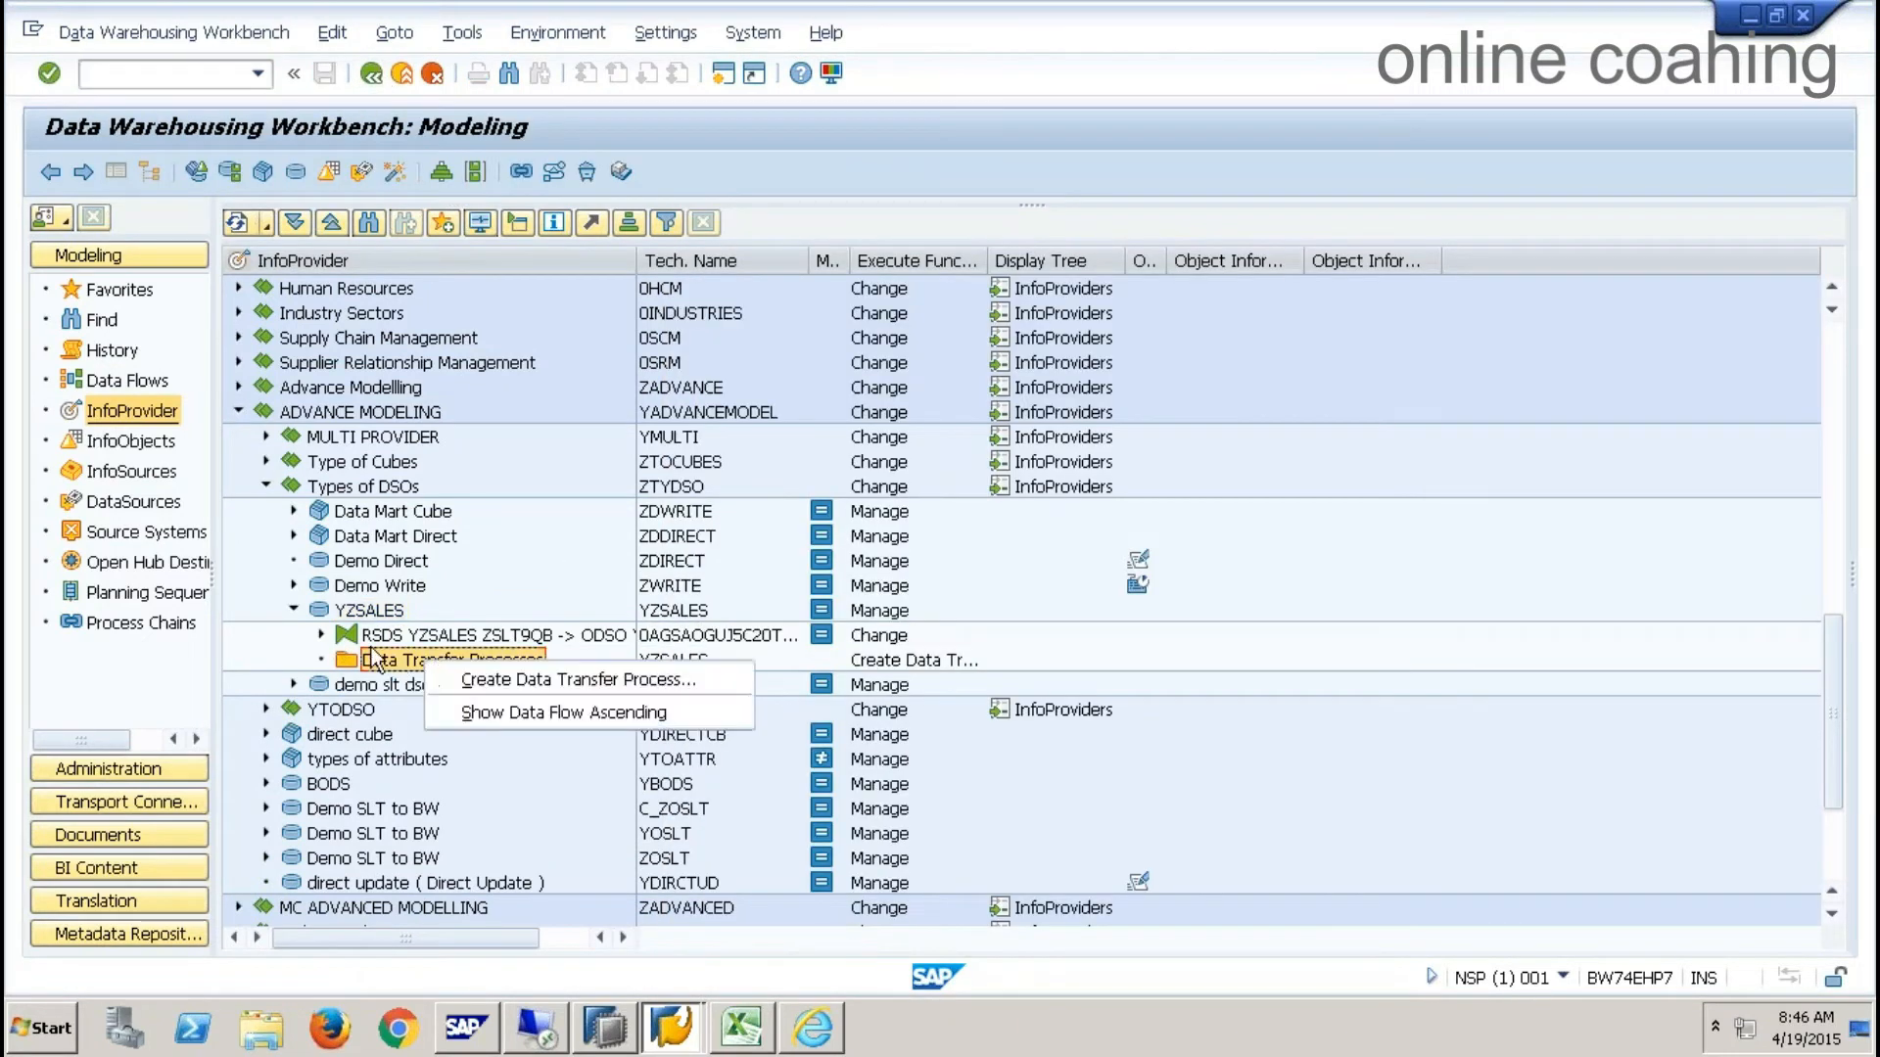
left_click(321, 634)
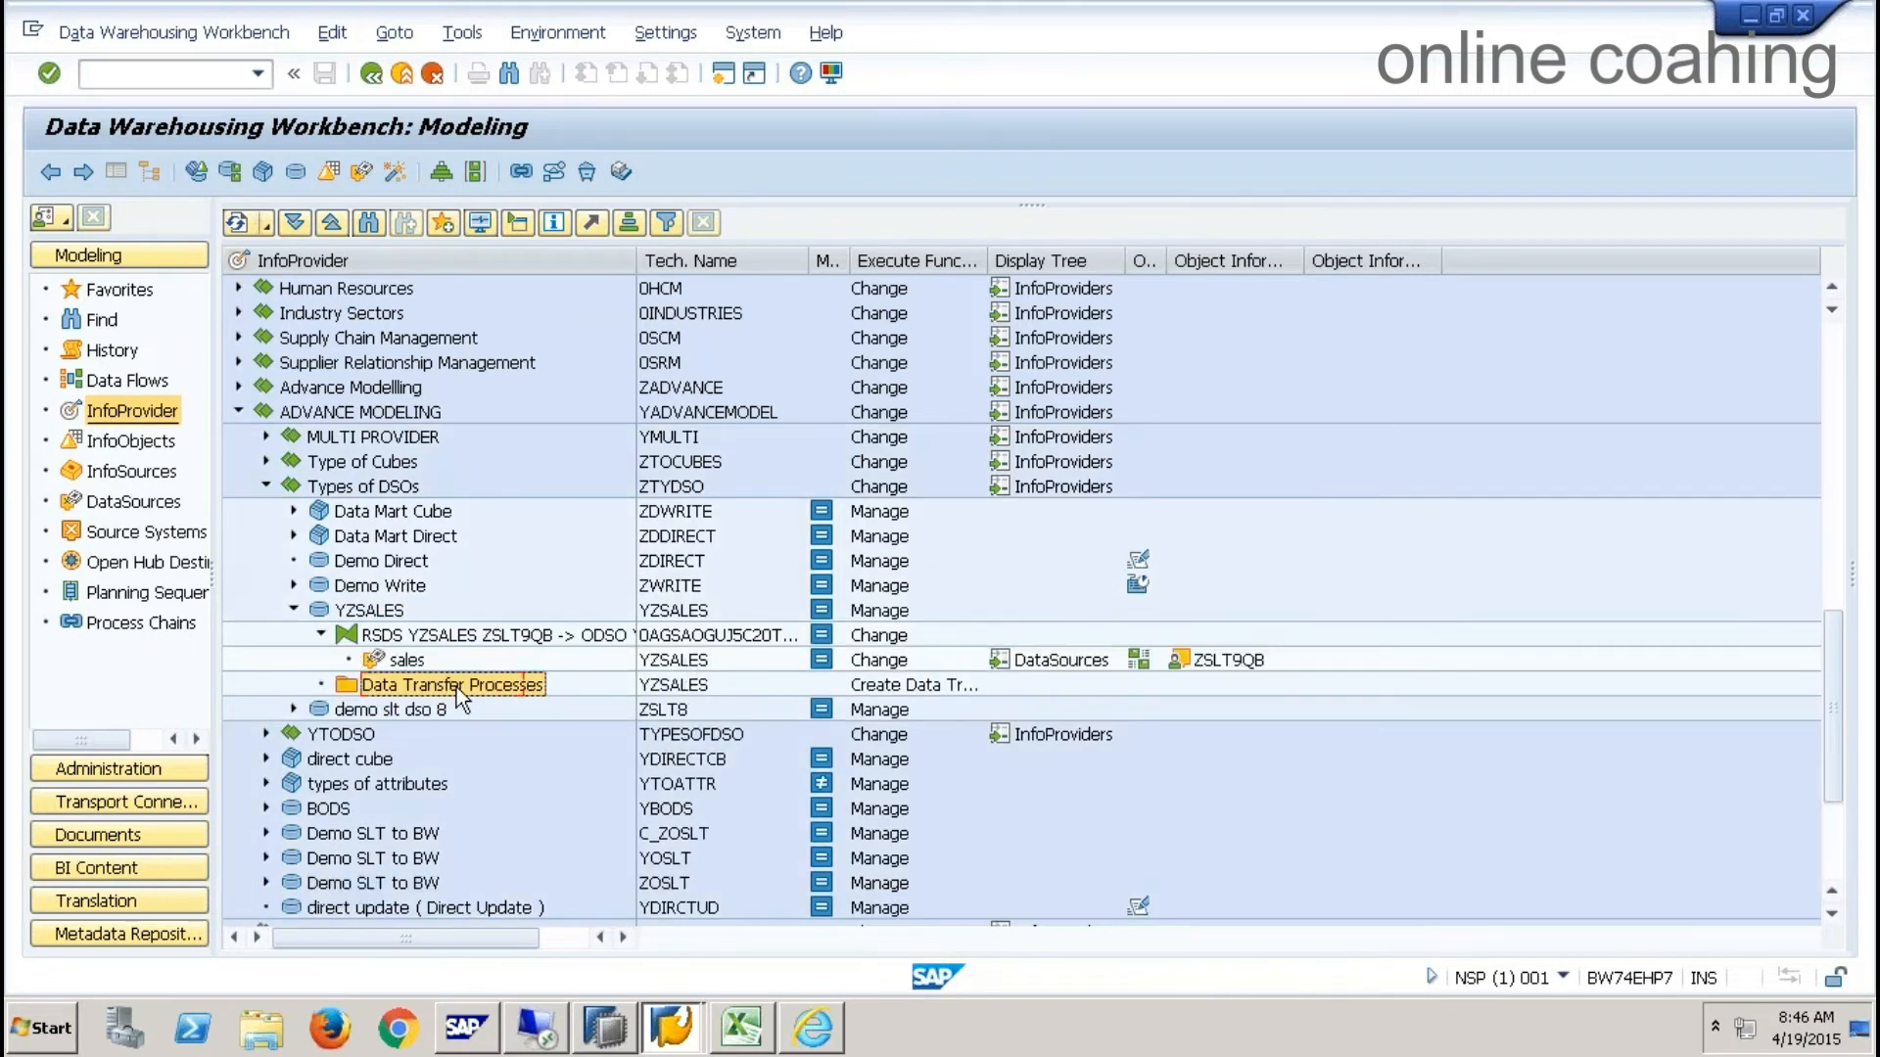
right_click(453, 681)
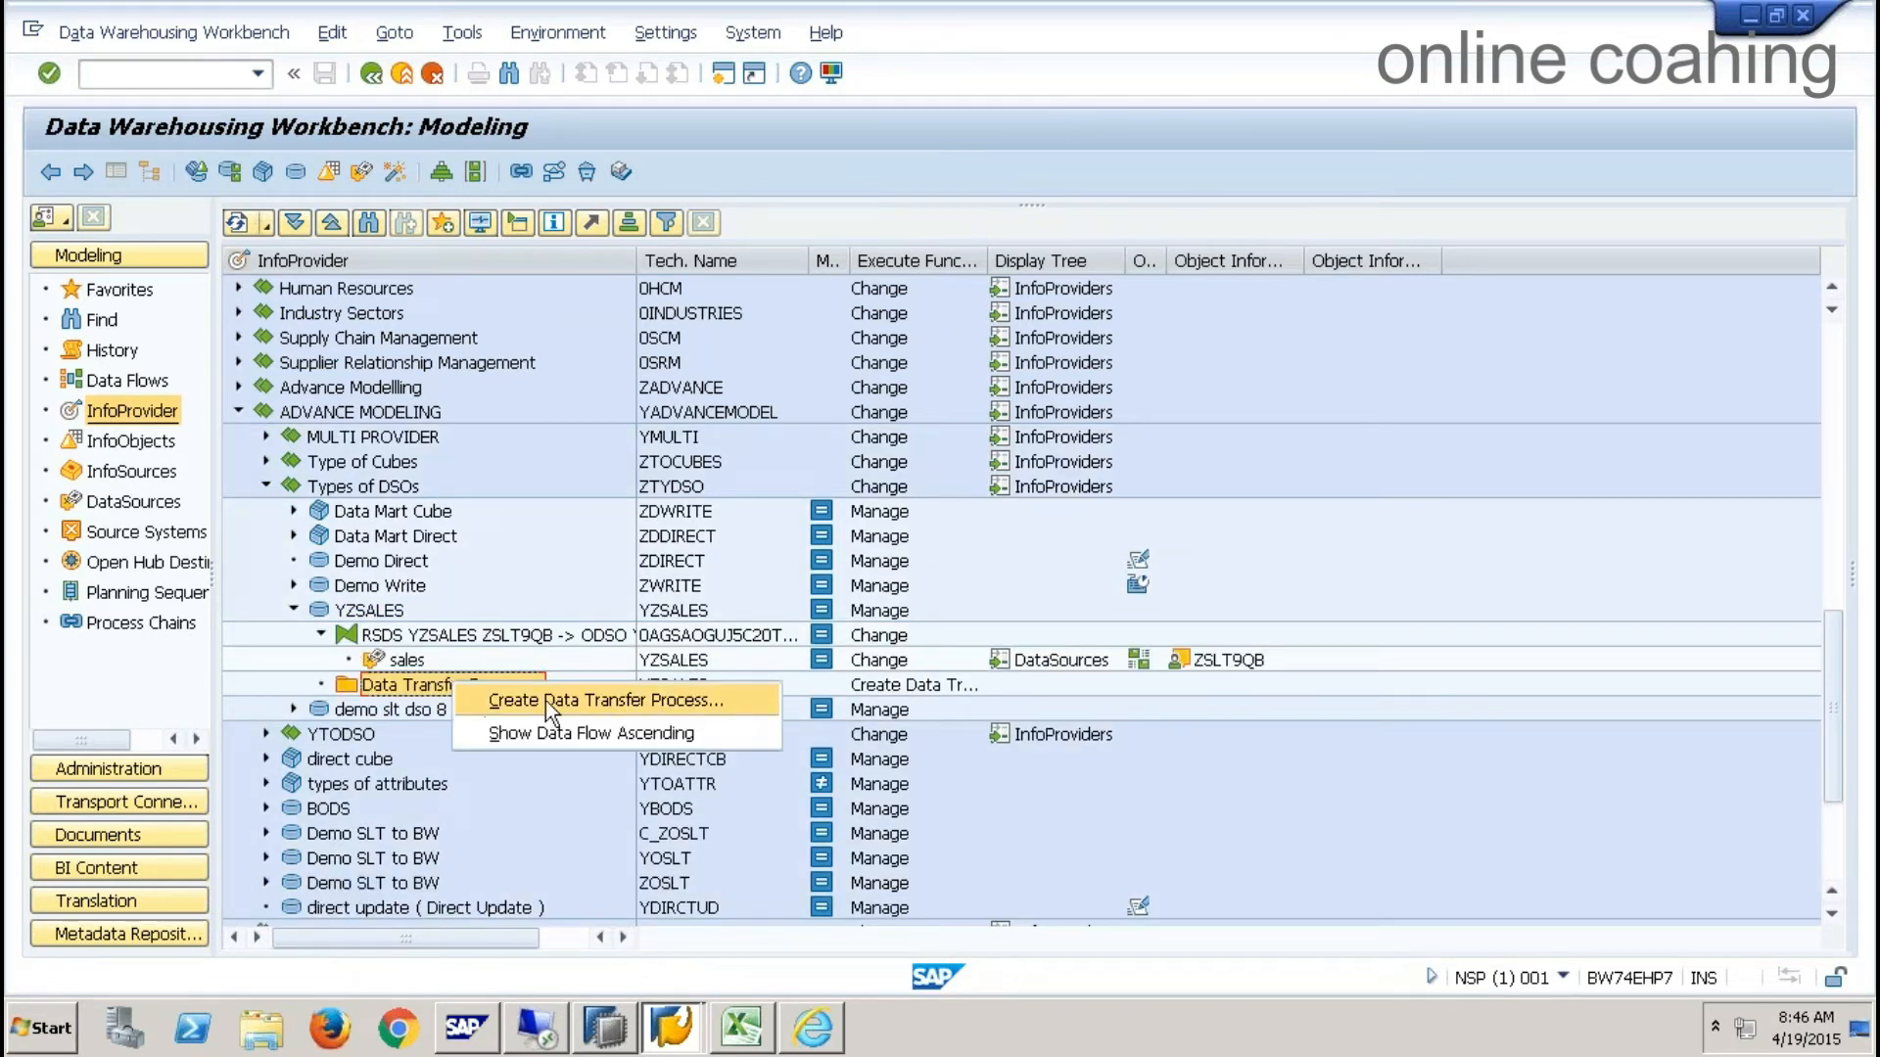
left_click(1331, 758)
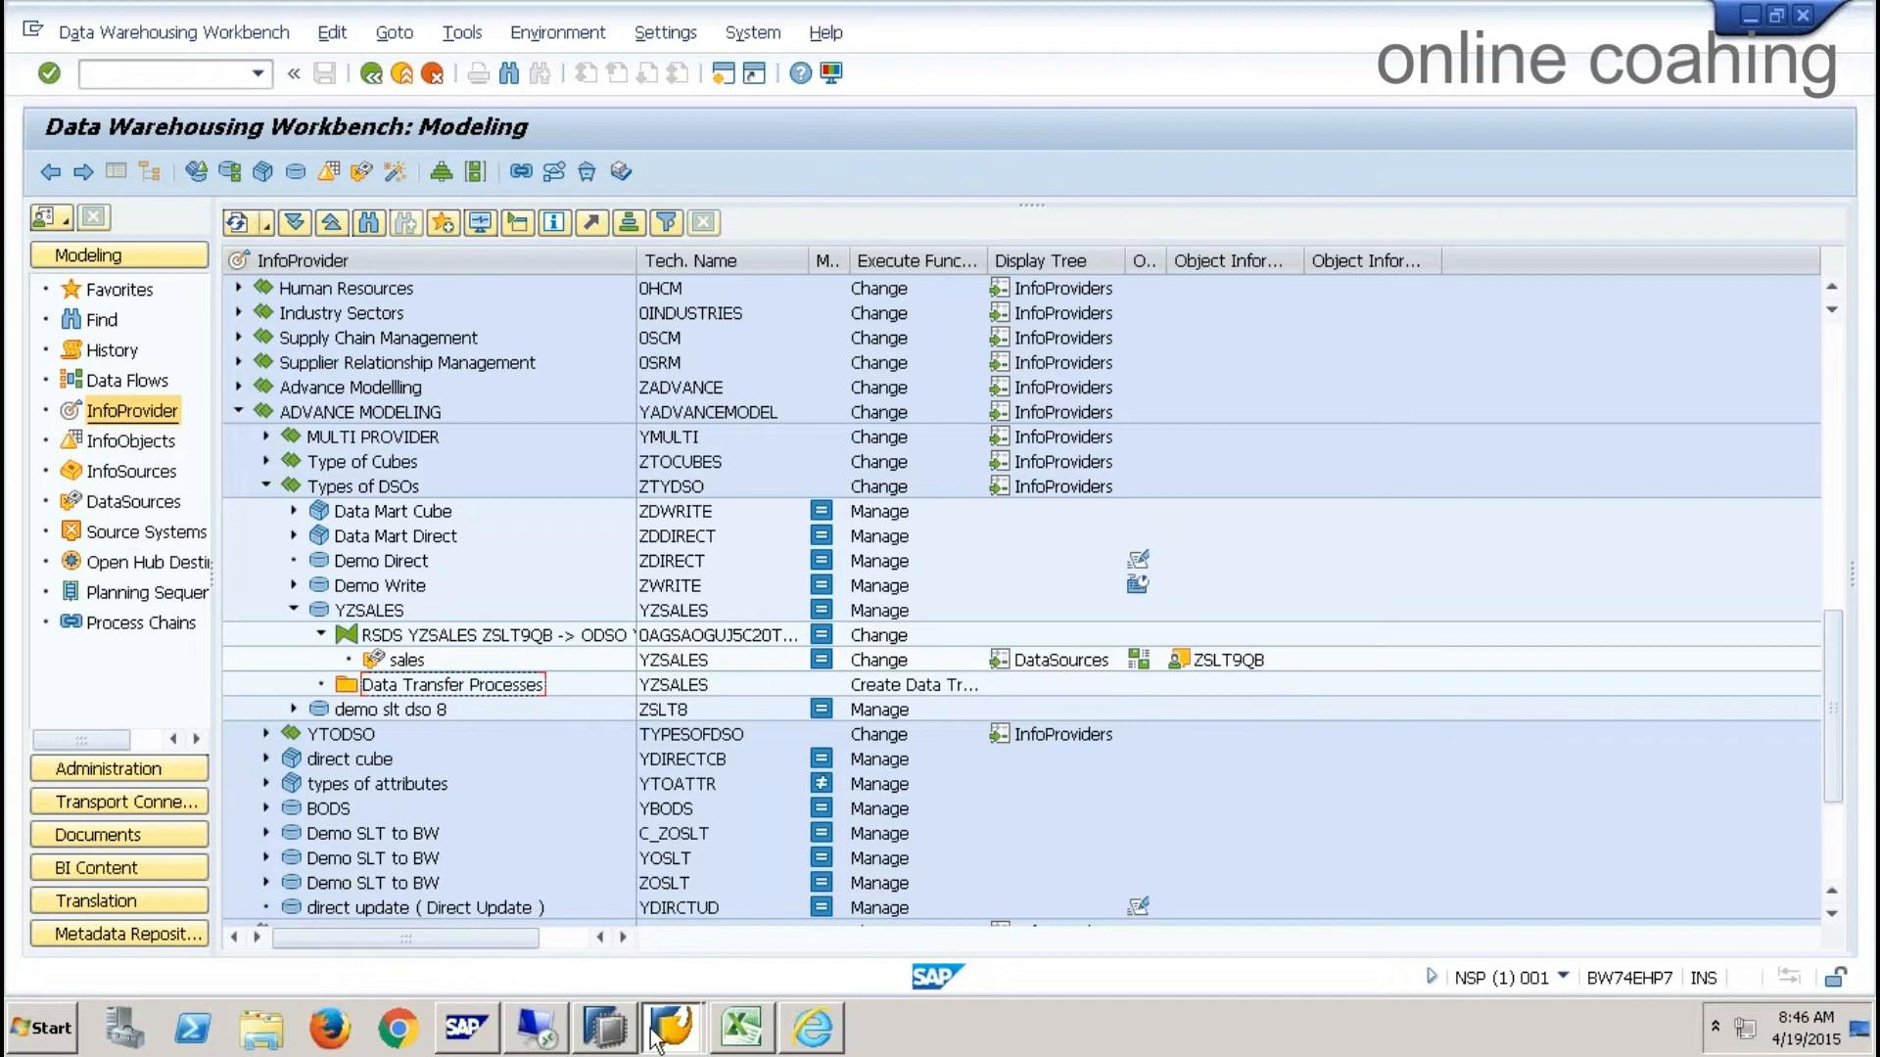
- Open transaction ODQMON in a new session, examine the listed delta queues and return to the modeling session
left_click(199, 76)
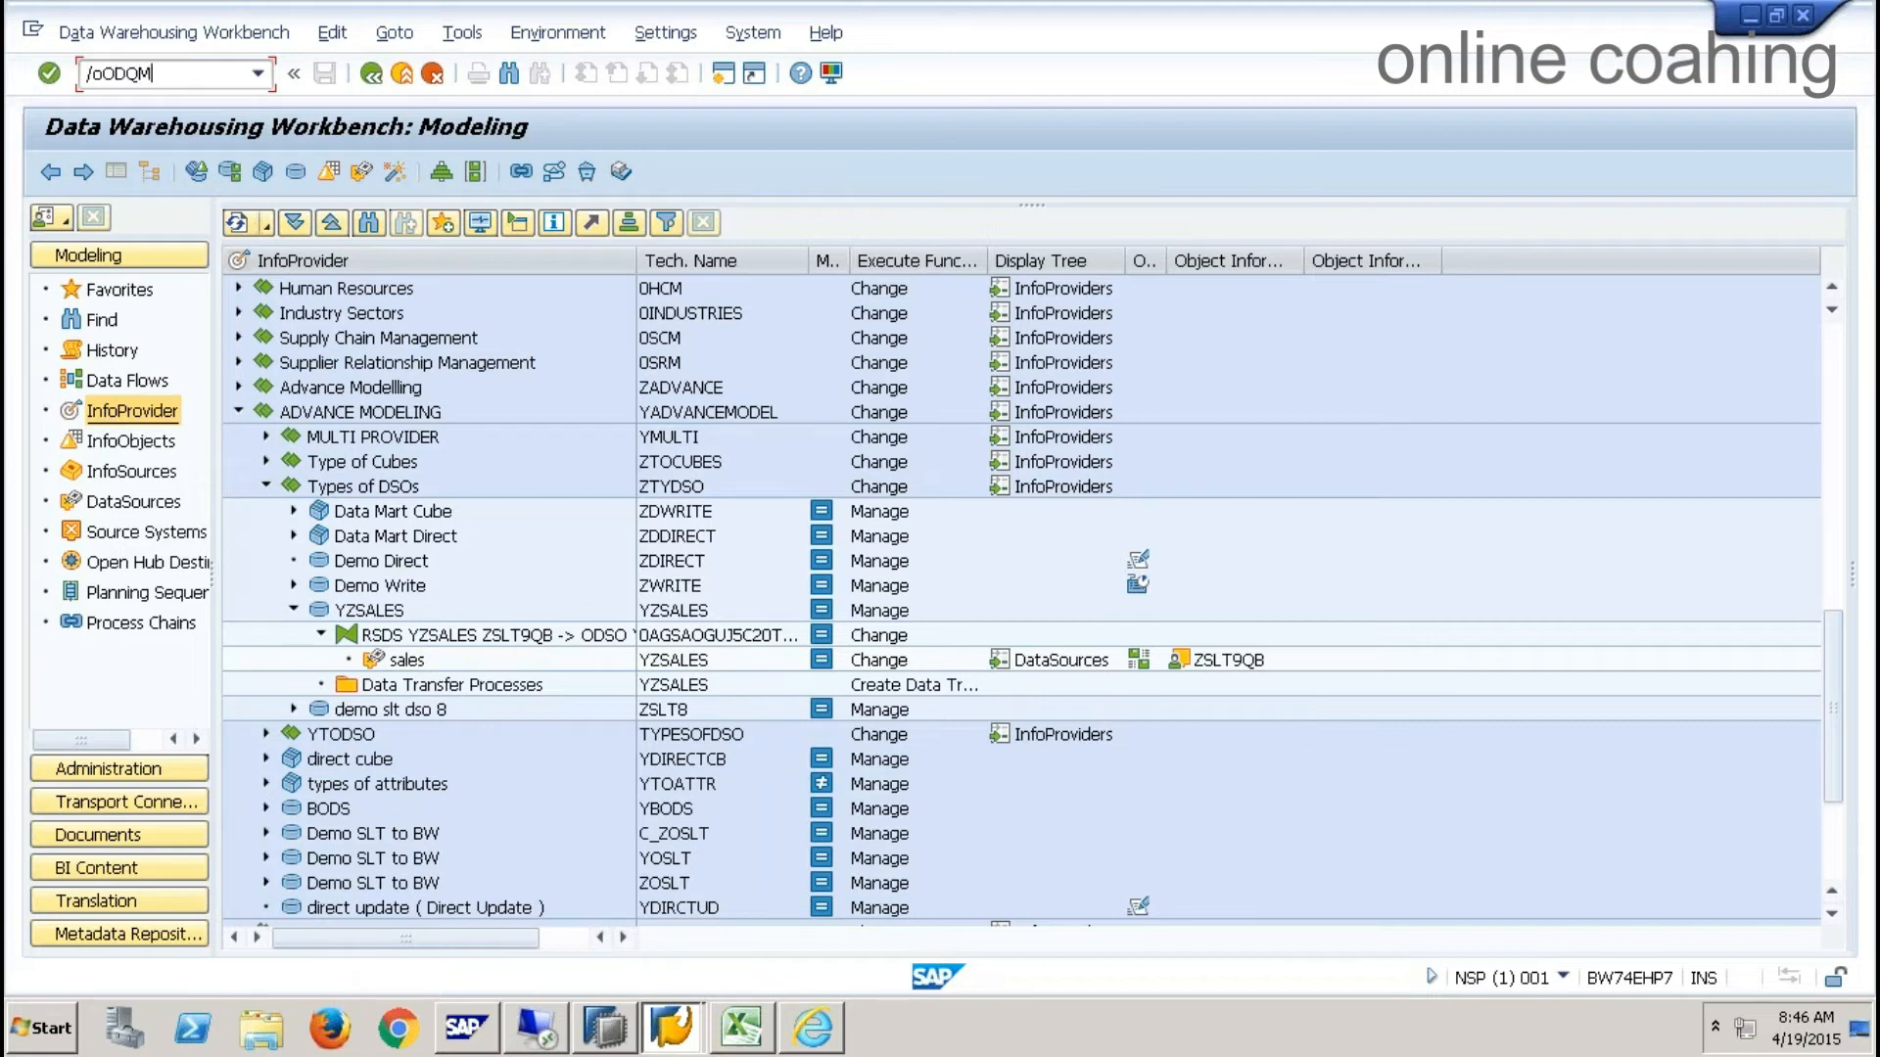
type("/oODQMON")
key("Return")
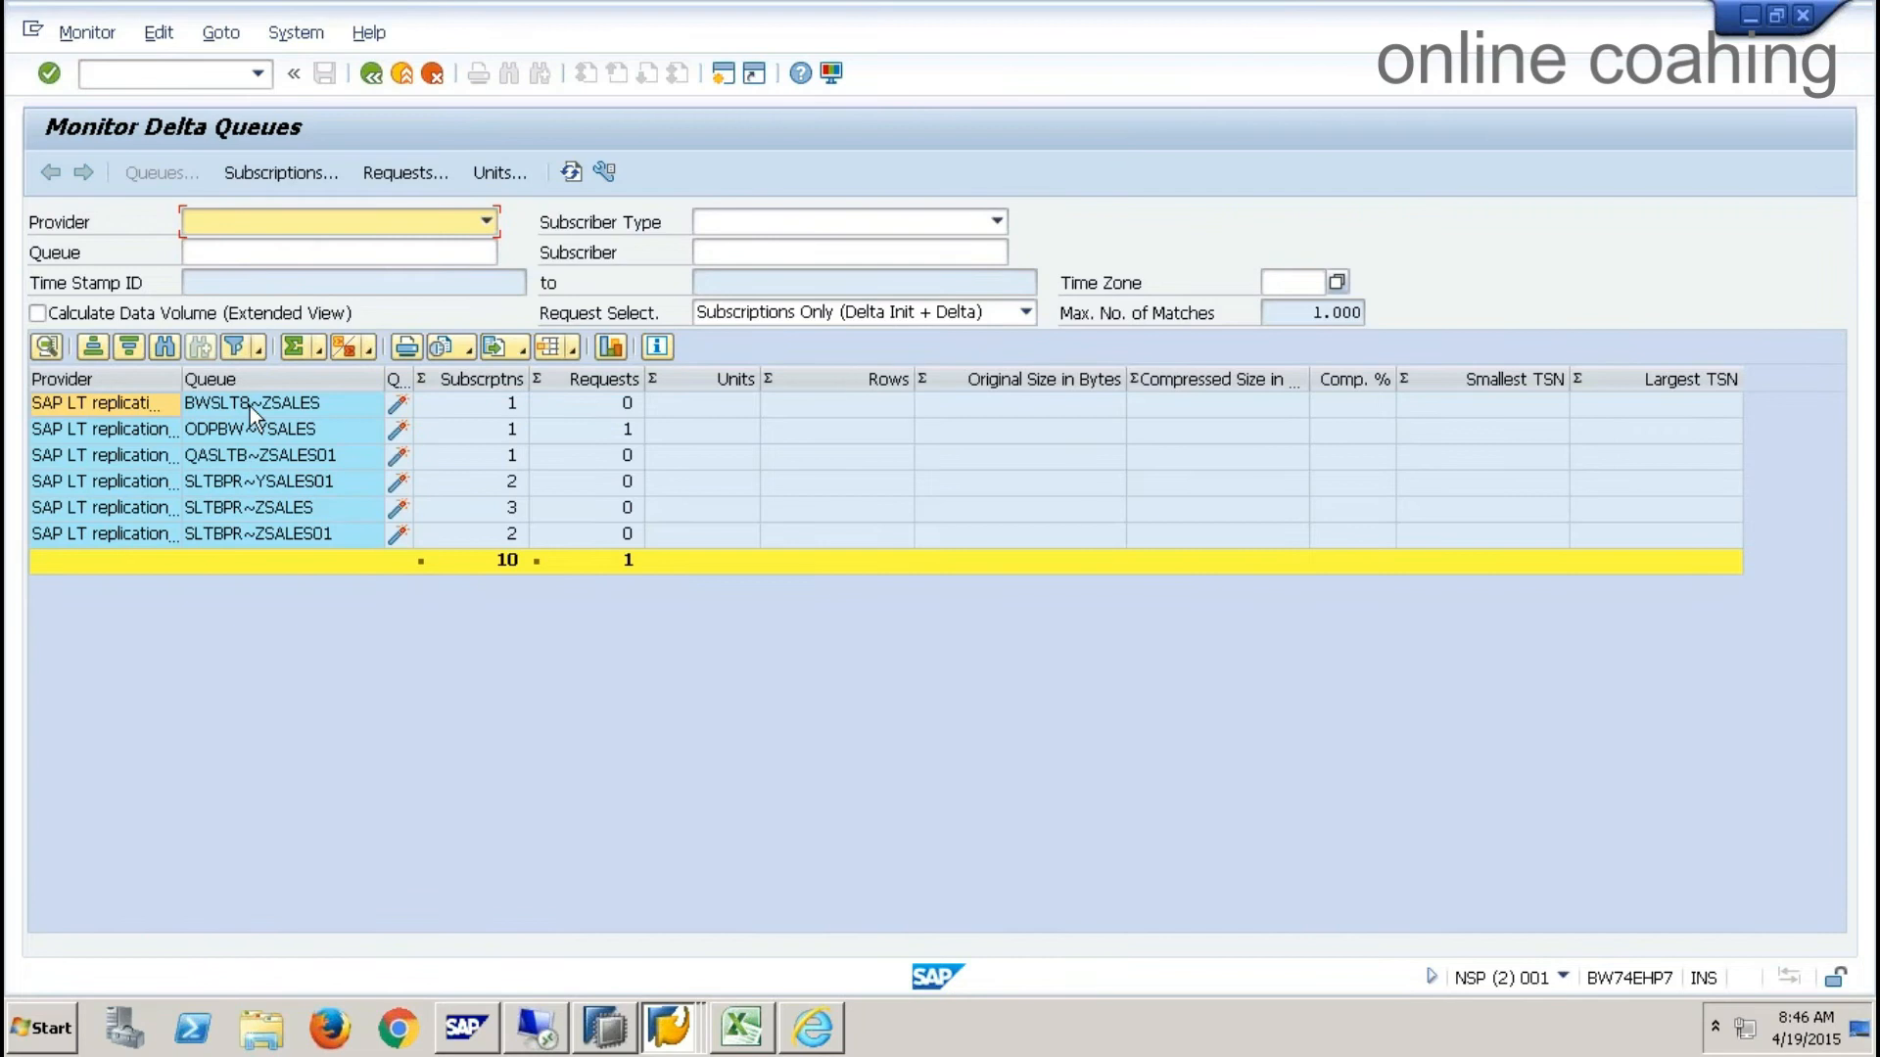
left_click_drag(250, 403, 280, 534)
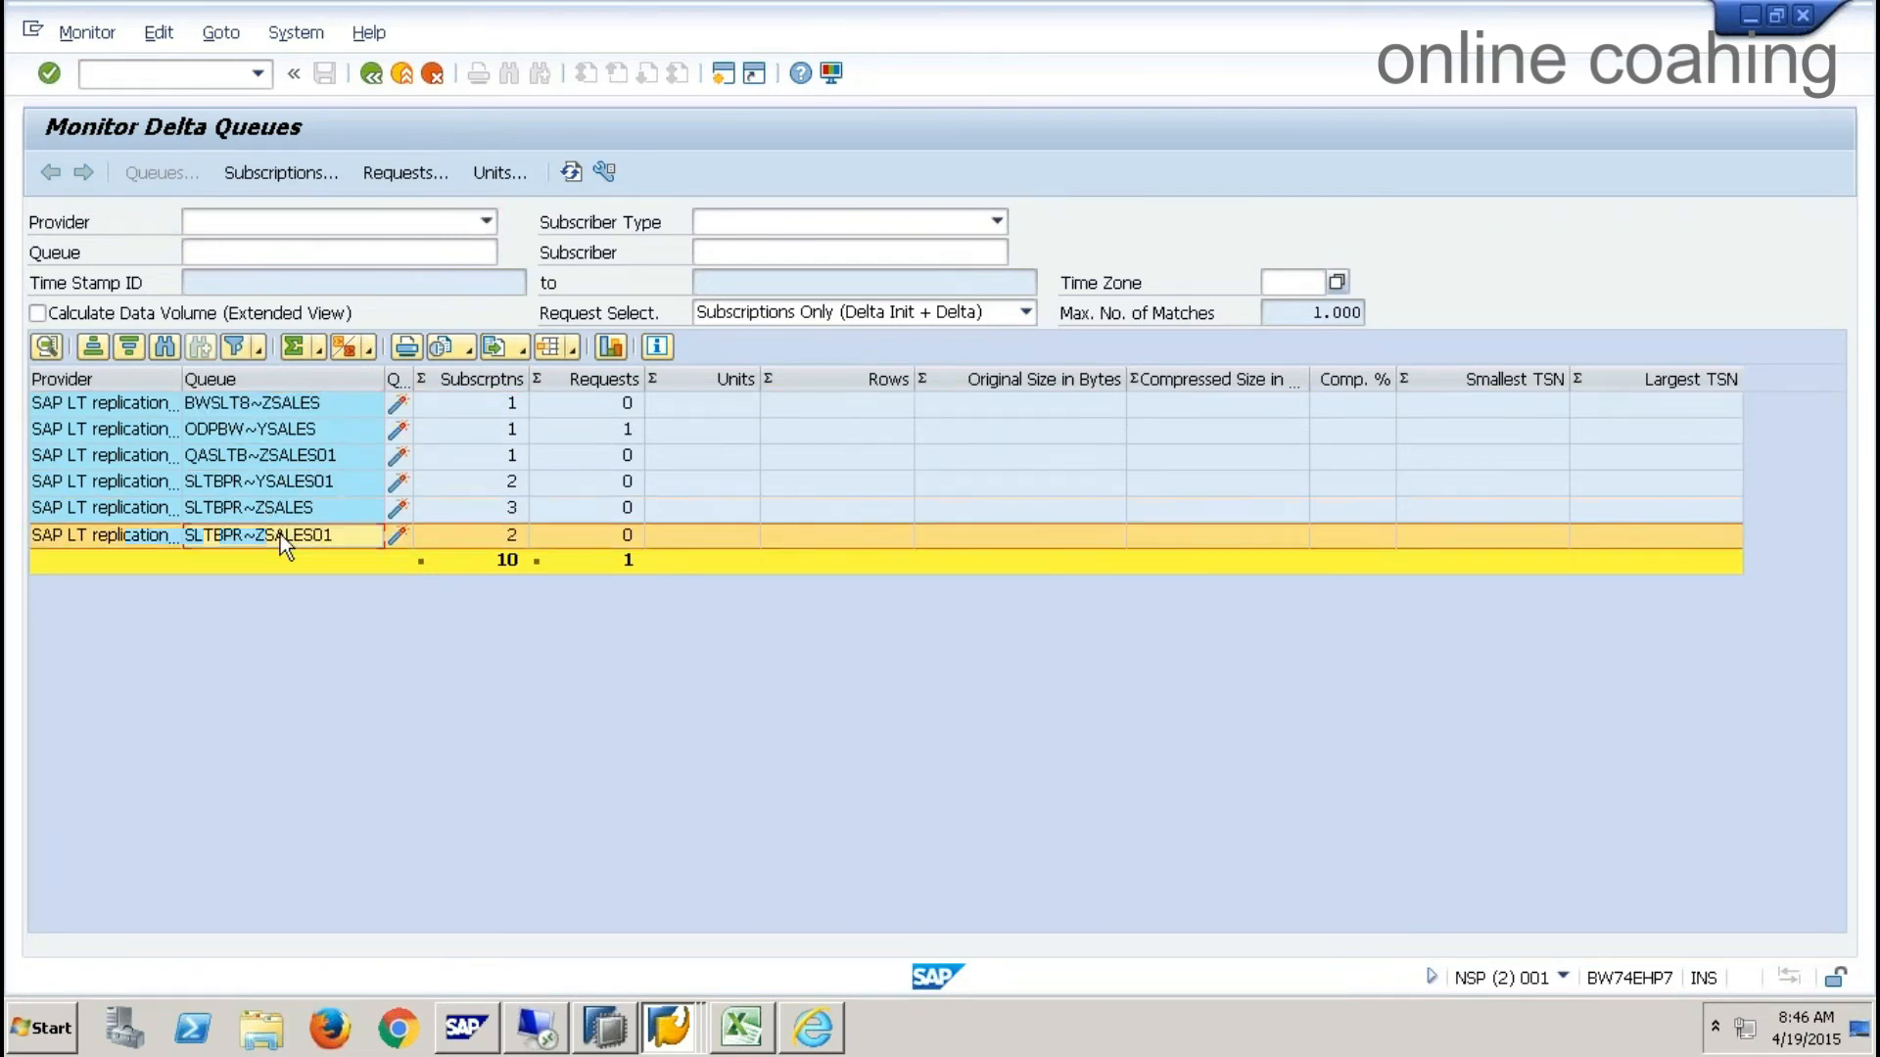
key("alt+Tab")
- Create a standard data transfer process from DataSource YZSALES in source system ZSLT9QB to the YZSALES DataStore object and activate it
right_click(460, 685)
left_click(534, 707)
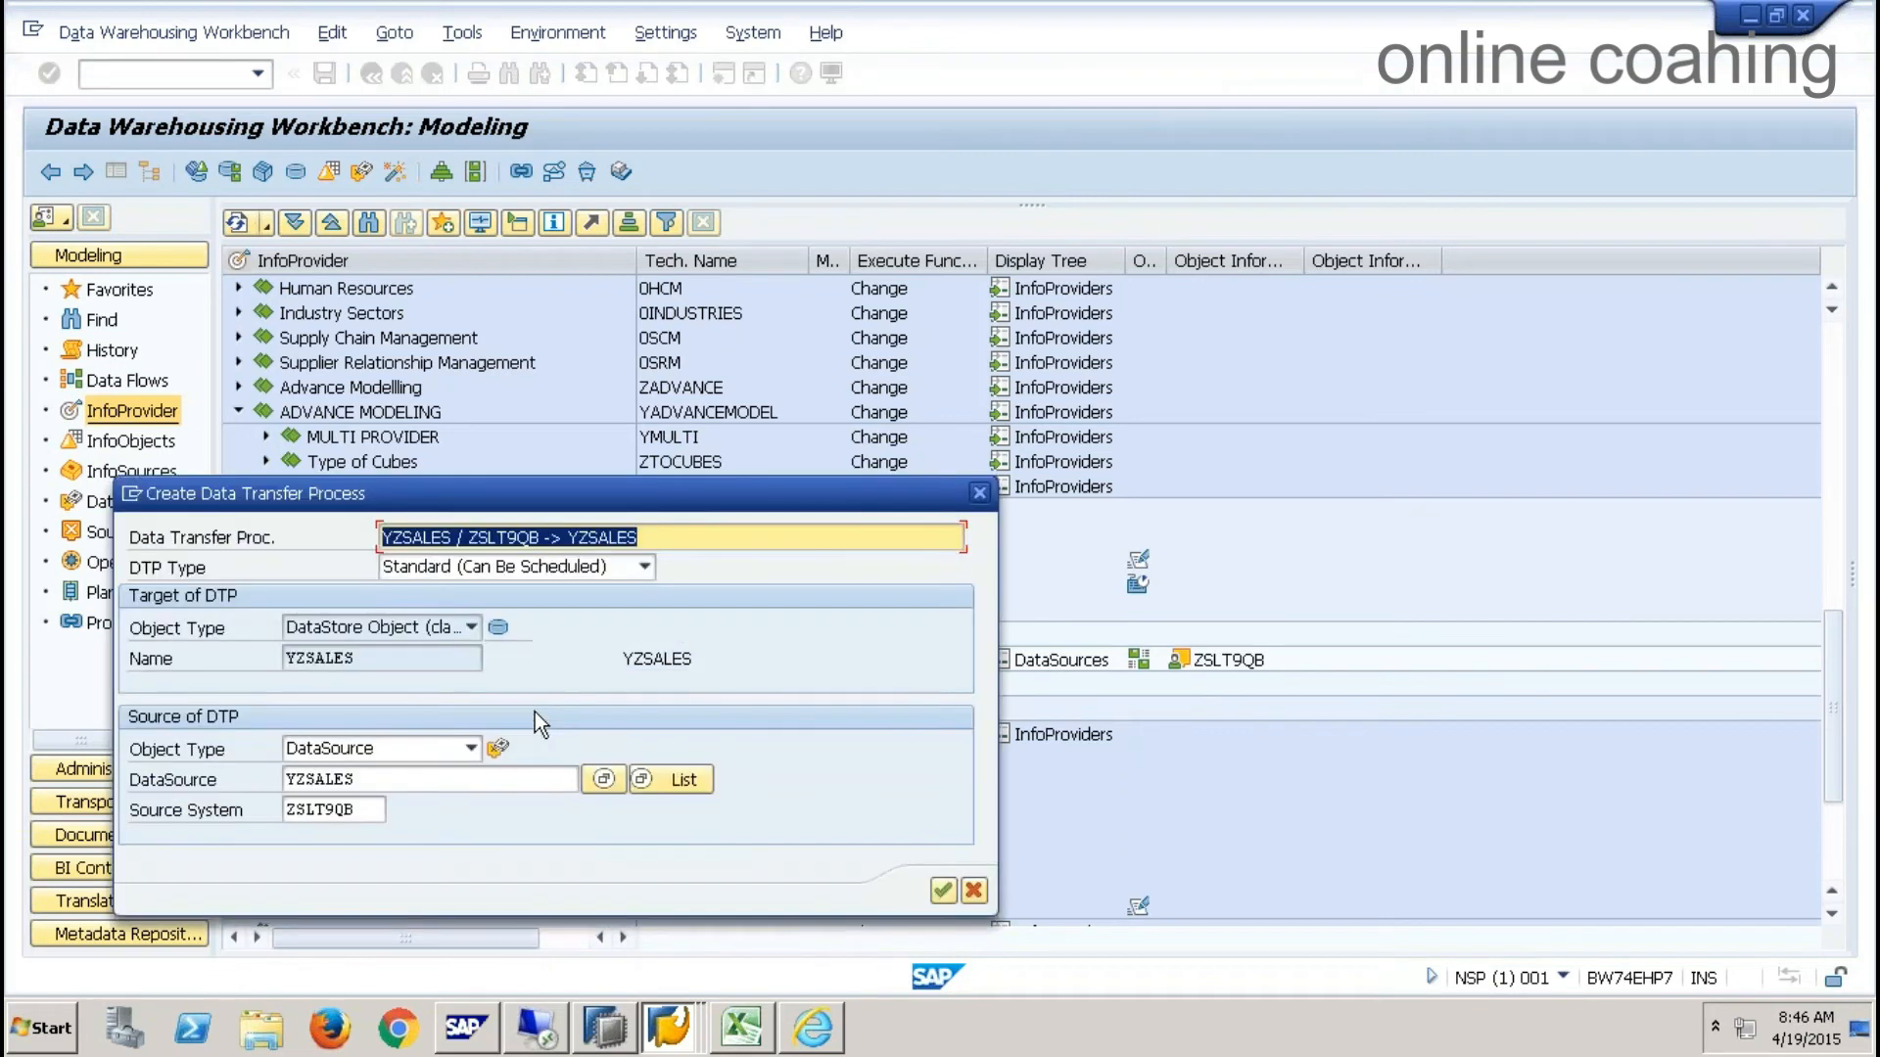
left_click(942, 891)
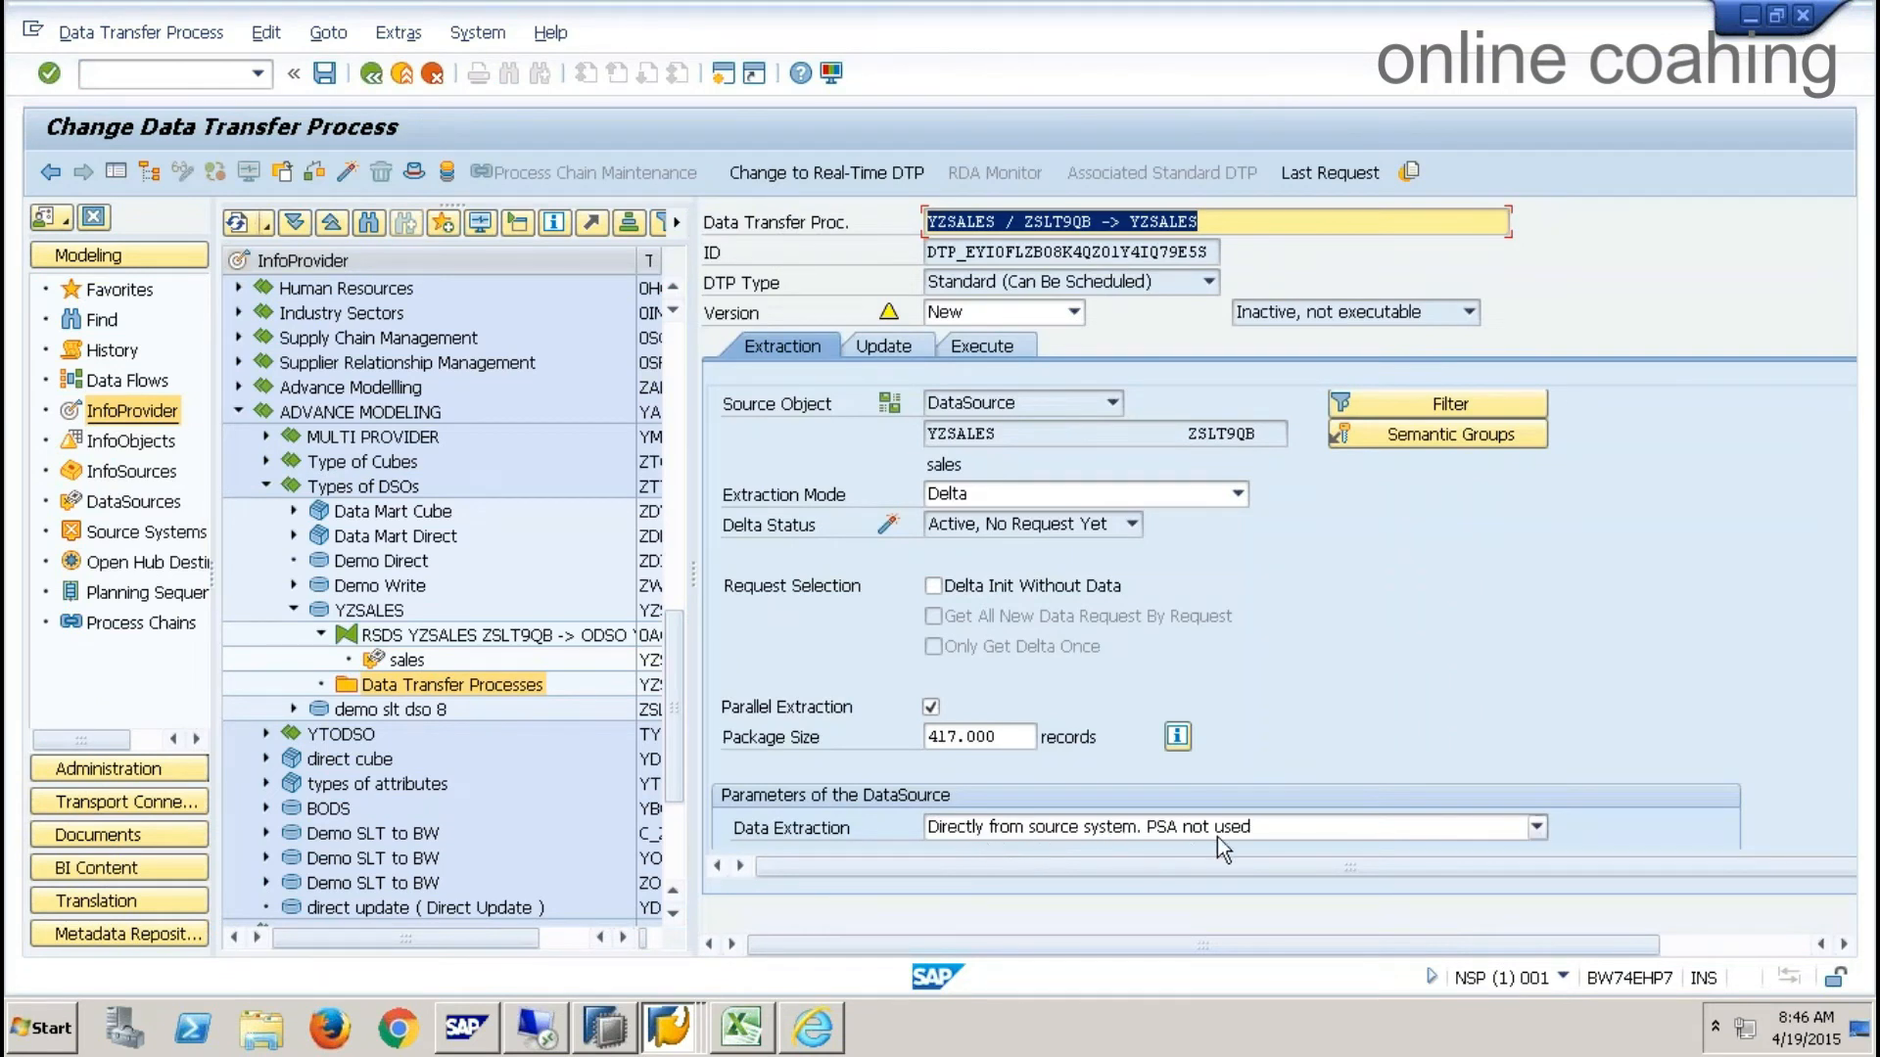
left_click(338, 170)
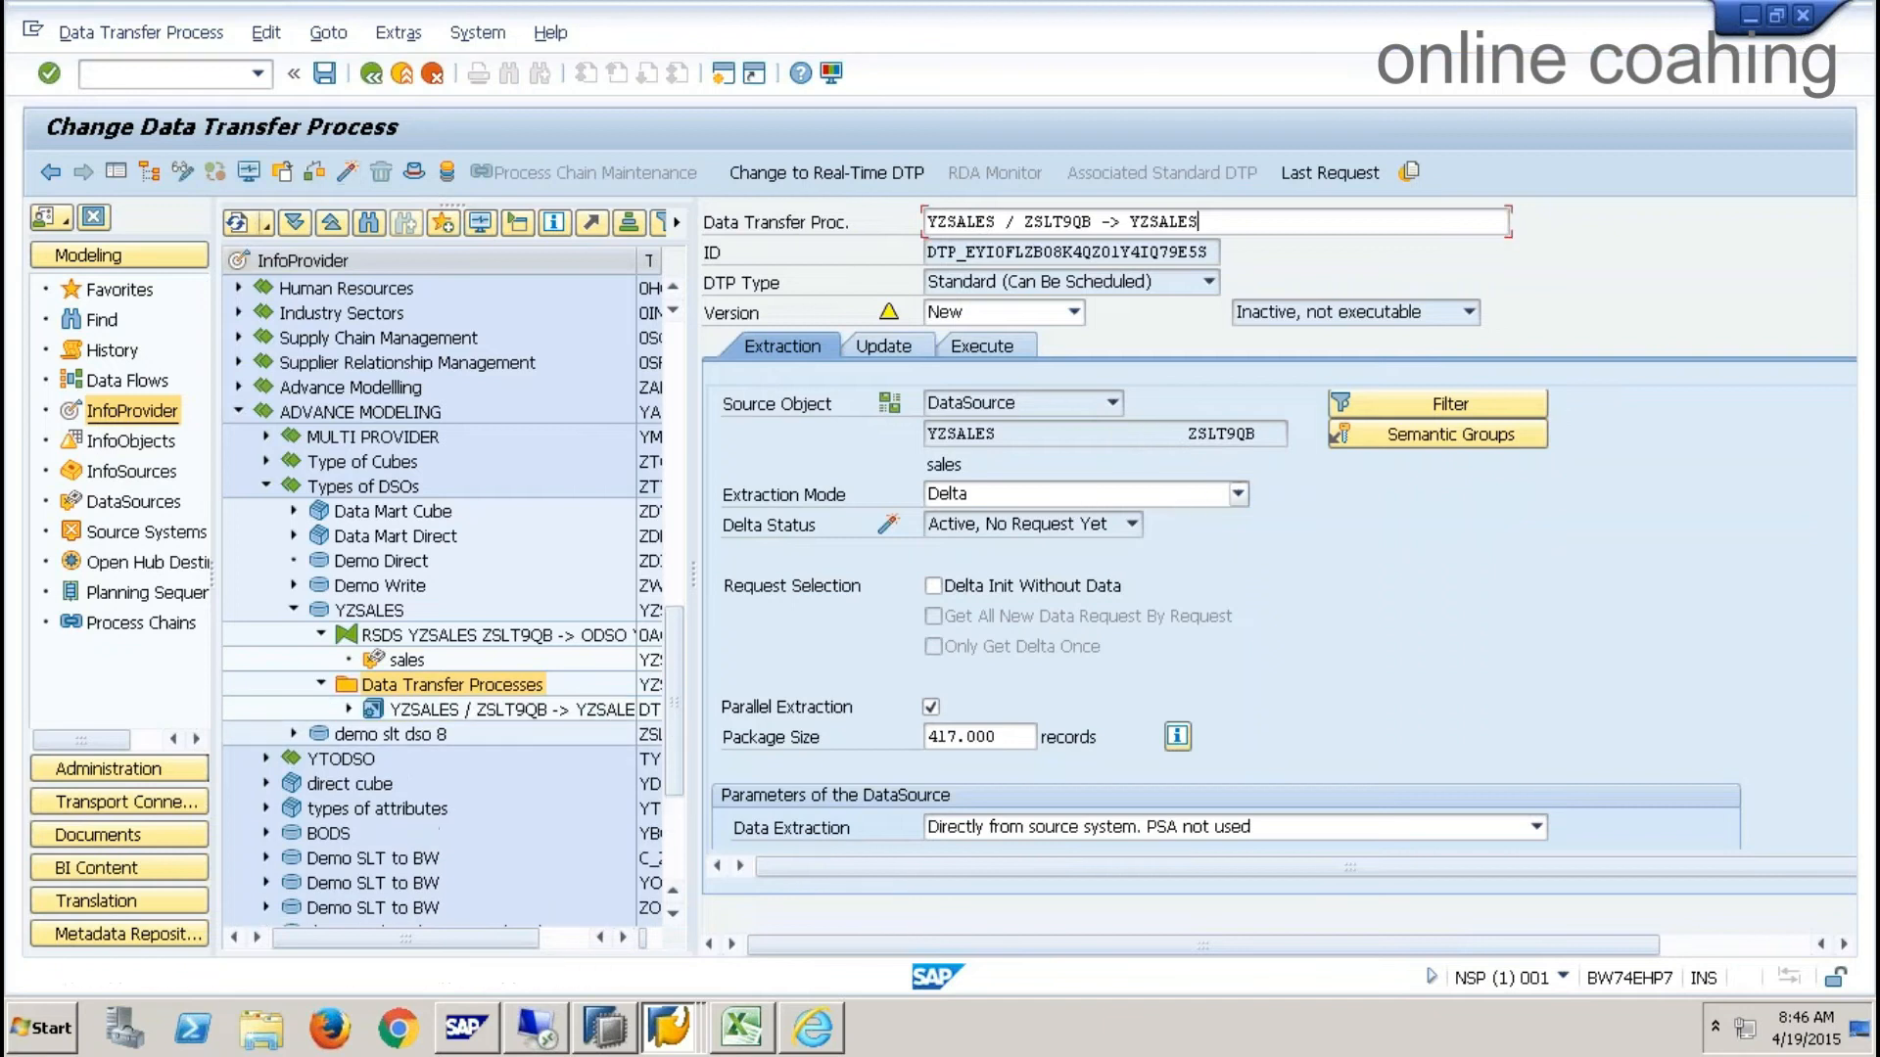
- Execute the YZSALES data transfer process and display its request monitor
left_click(1006, 343)
left_click(1395, 651)
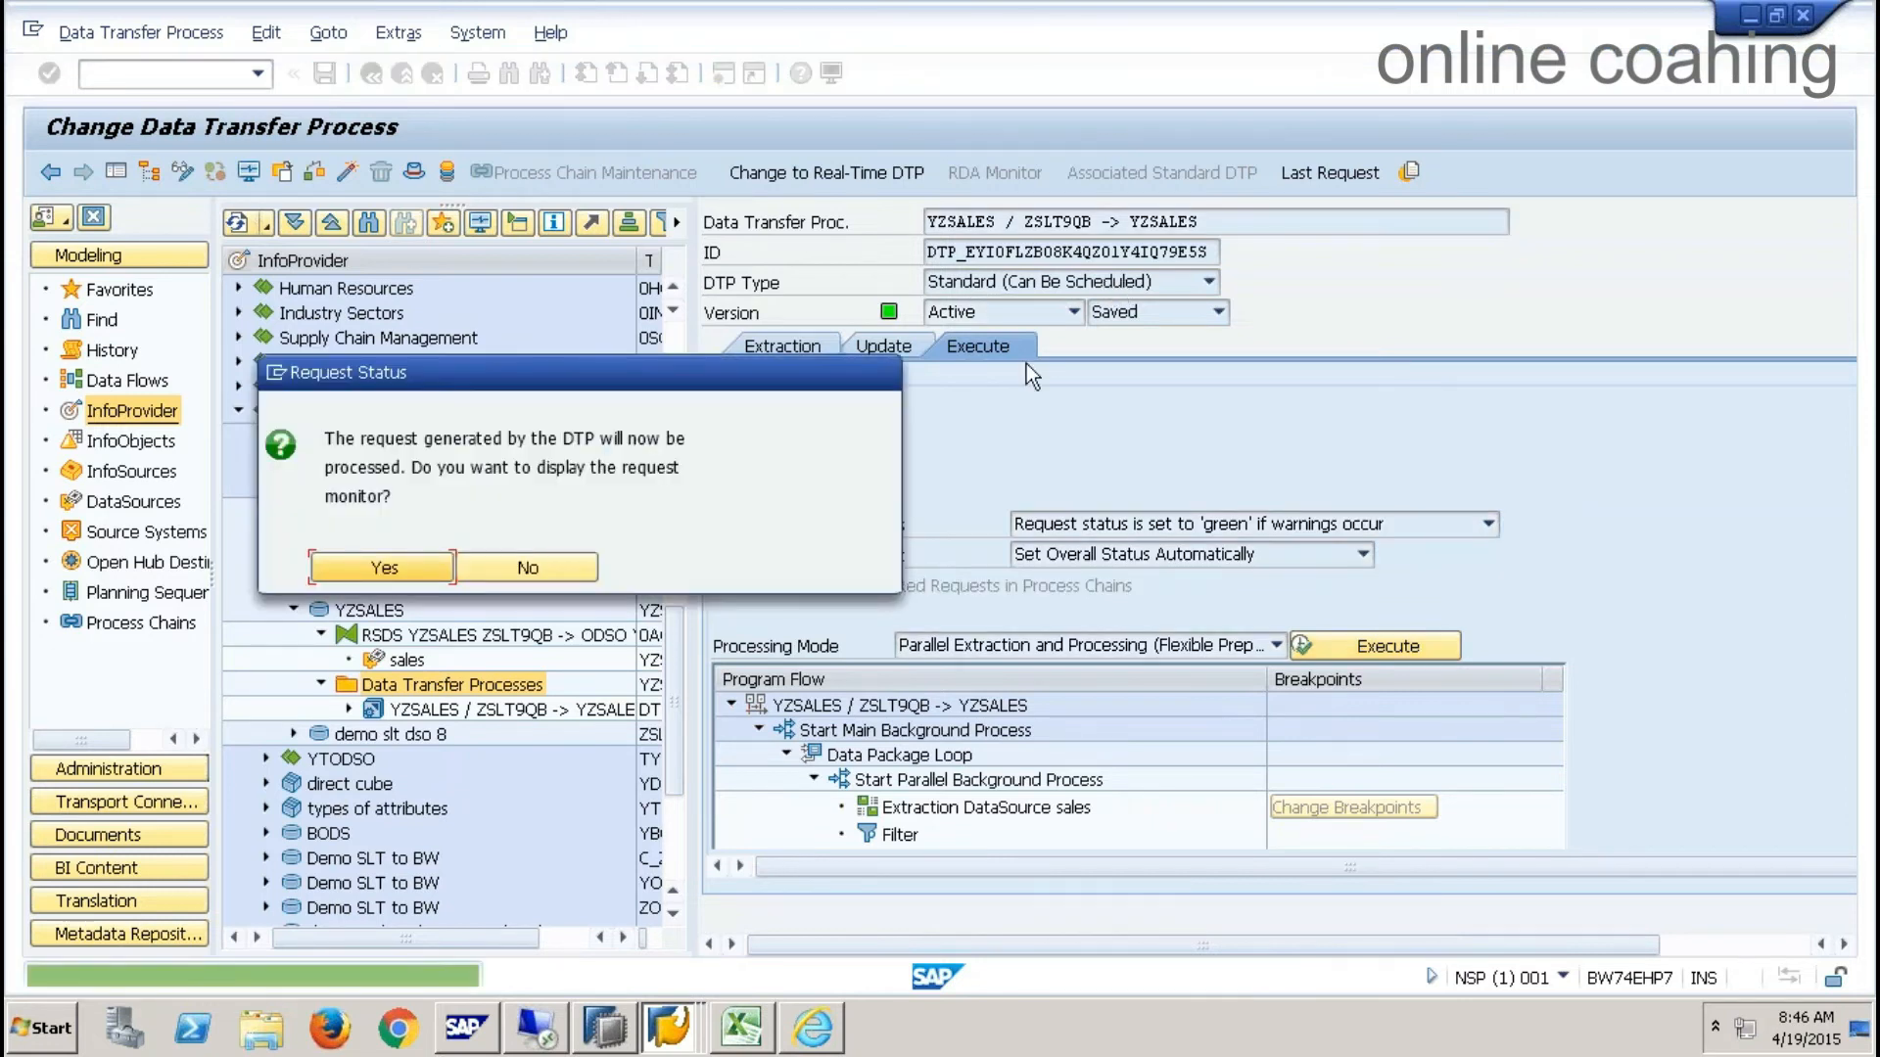
left_click(384, 568)
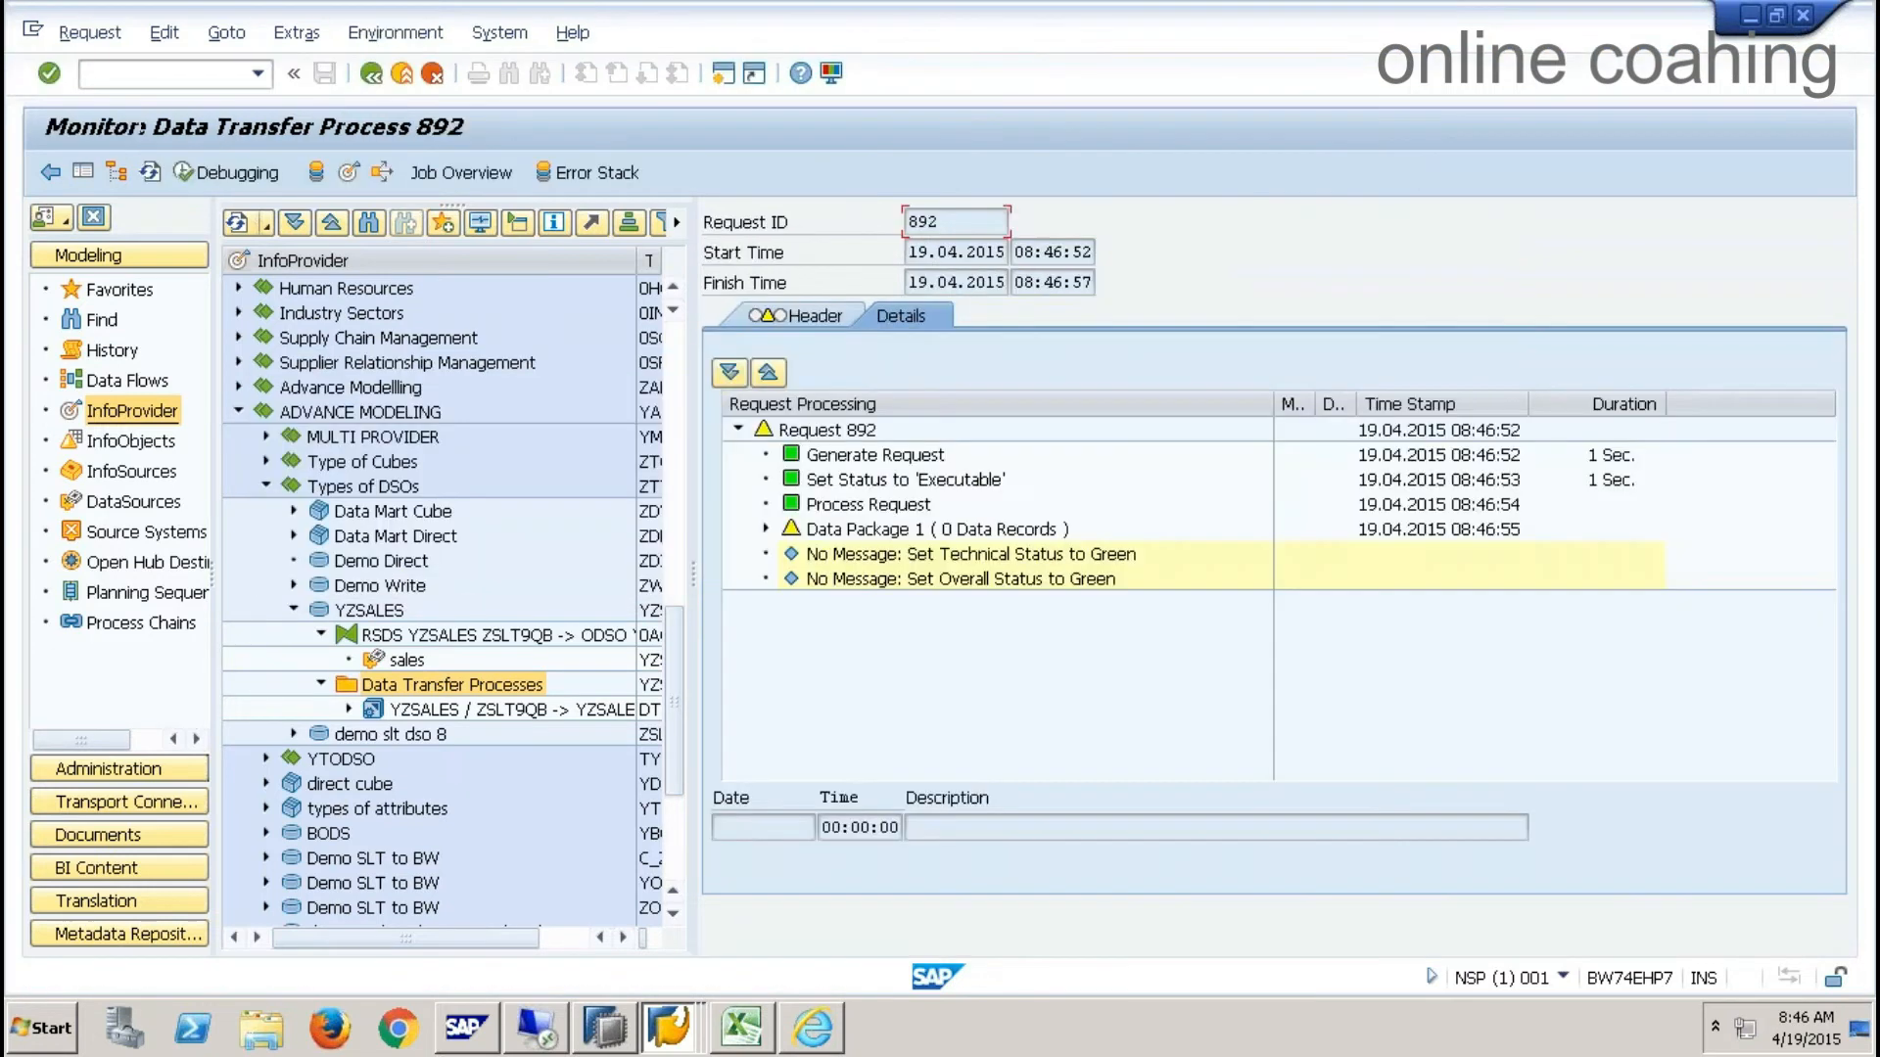
- Refresh the request monitor repeatedly and expand Data Package 1 to examine the extraction progress
left_click(150, 172)
left_click(149, 170)
left_click(150, 174)
left_click(766, 529)
left_click(152, 174)
left_click(150, 174)
left_click(150, 173)
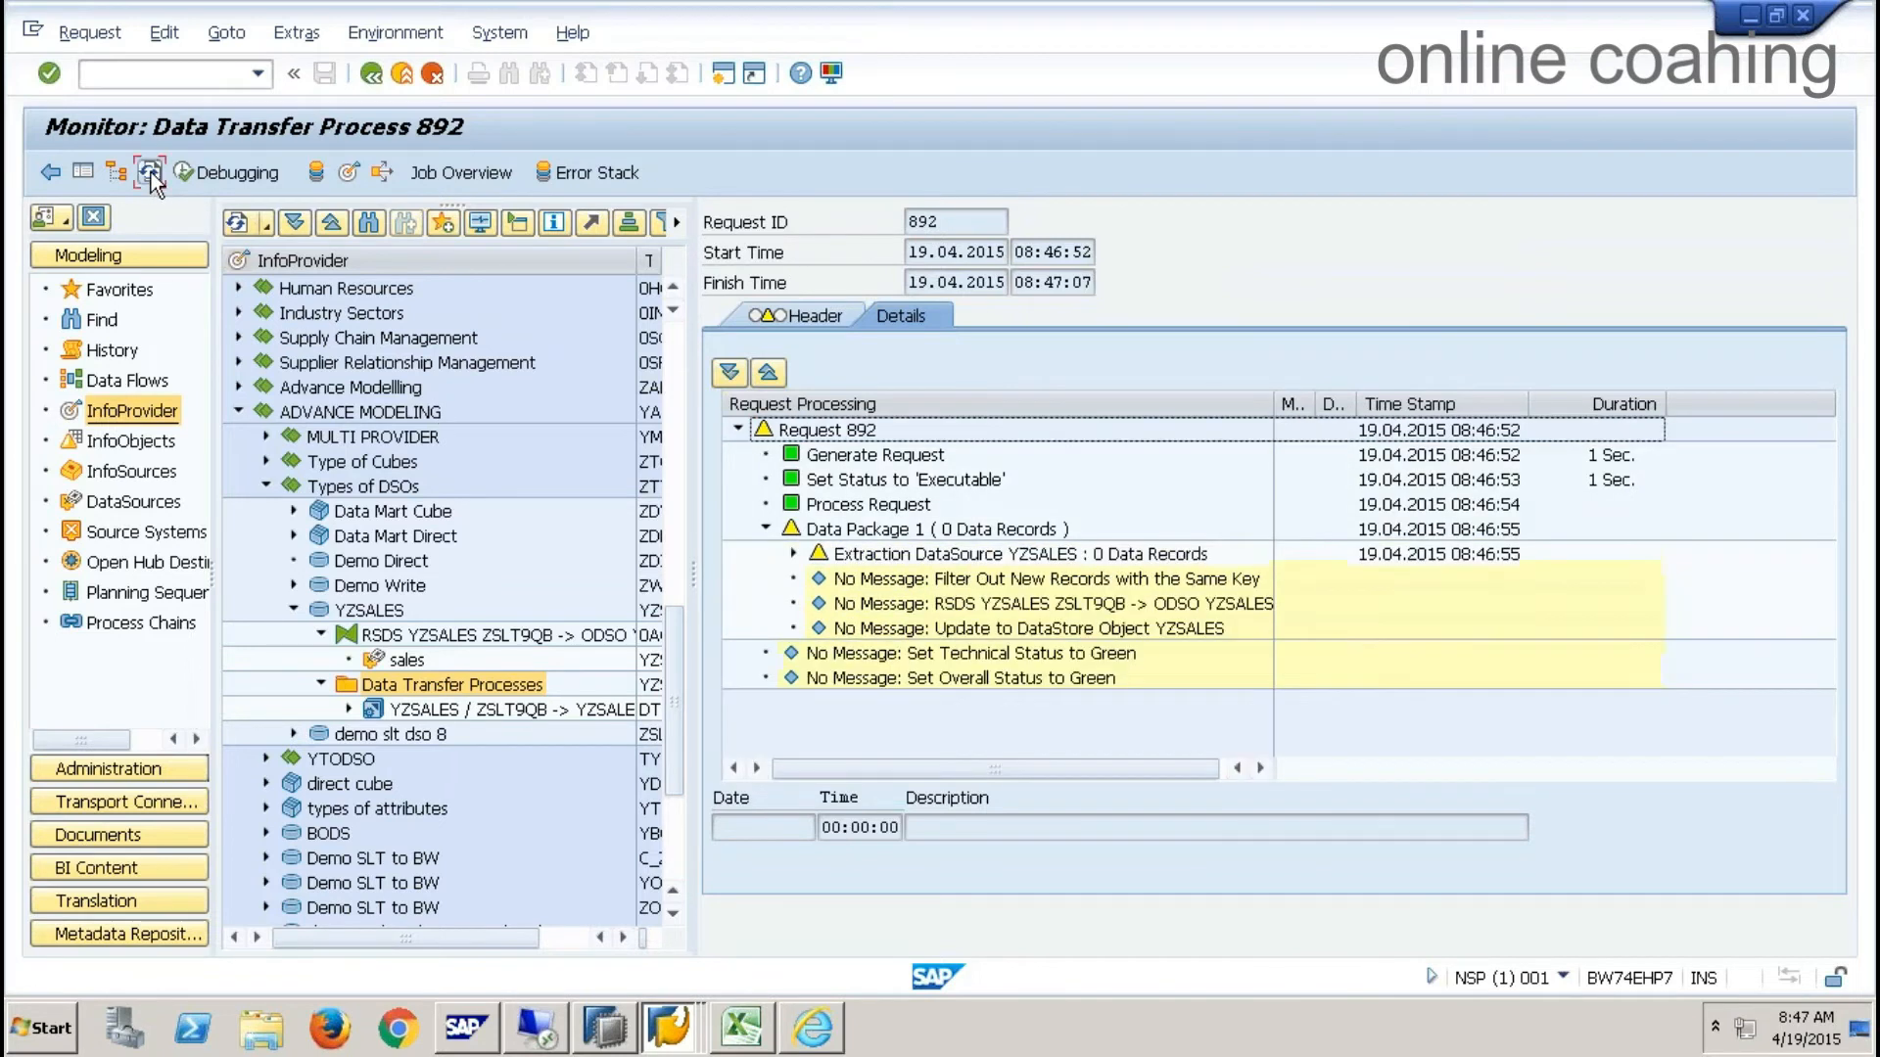
left_click(151, 174)
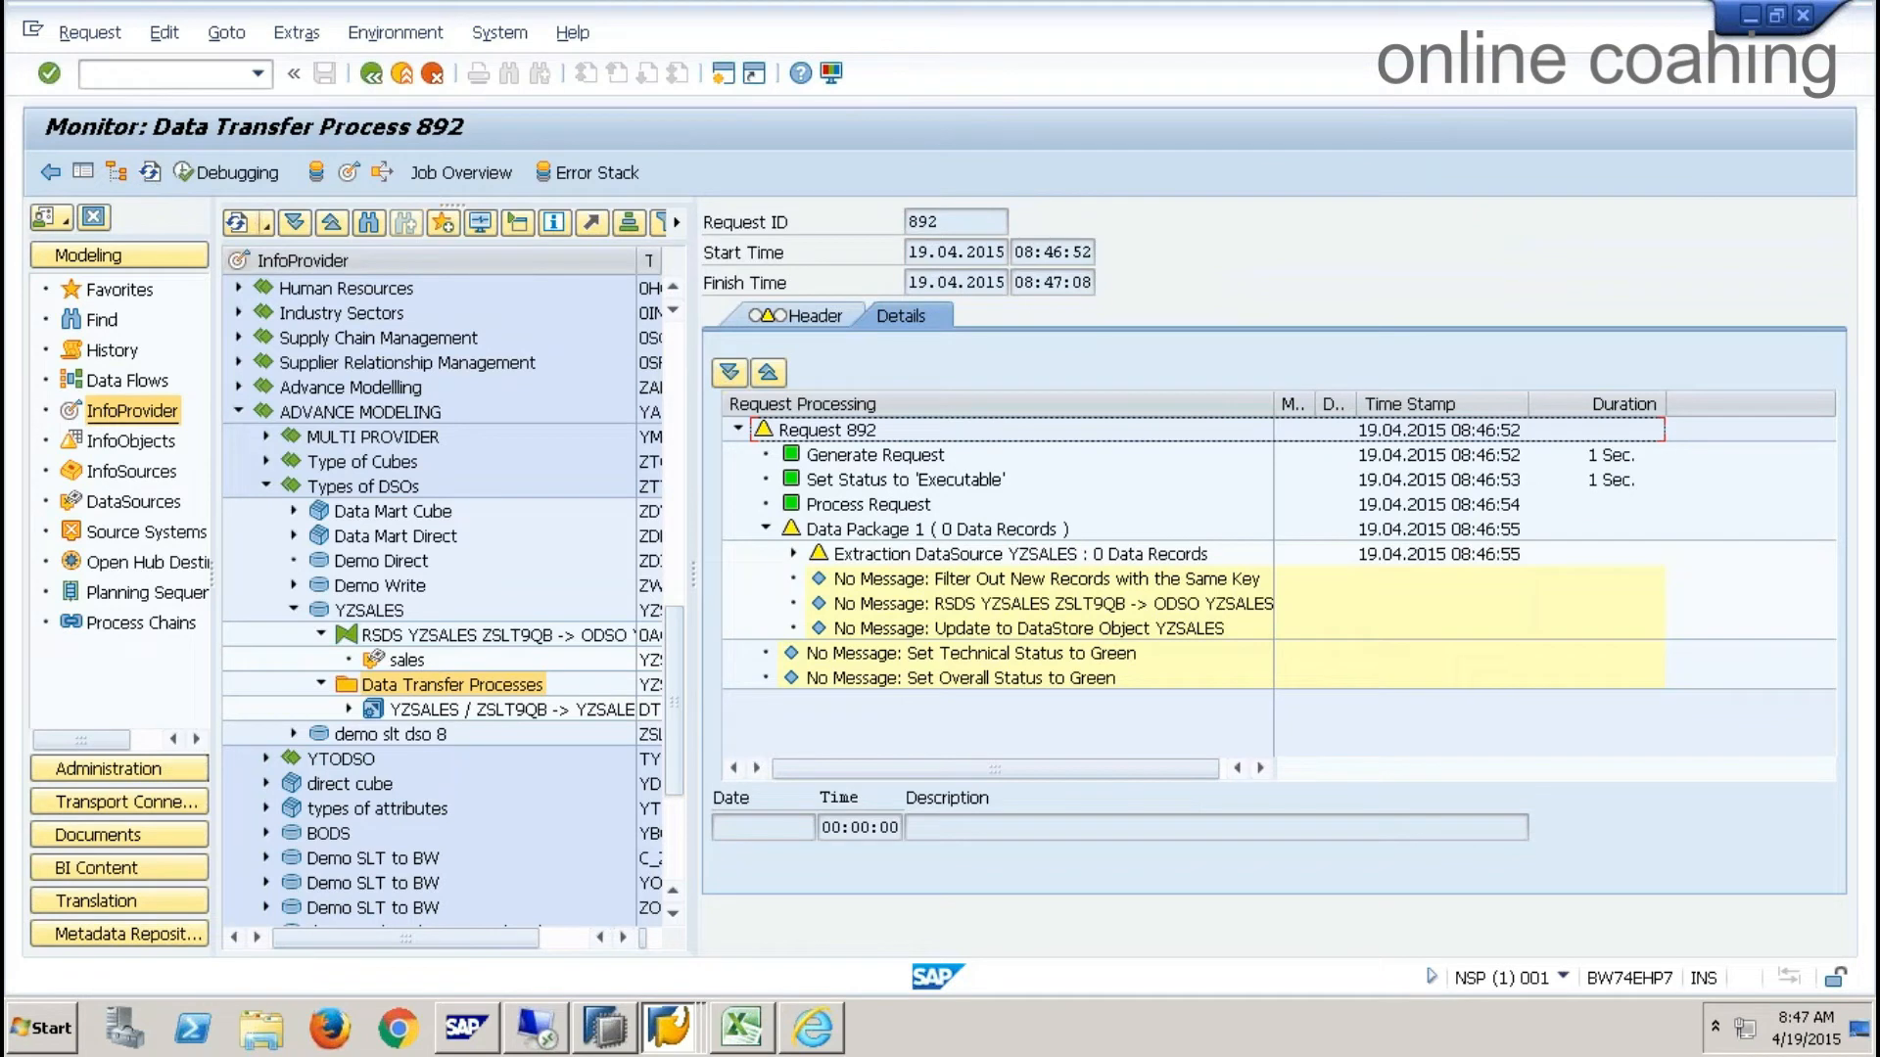
- Open SE11 in a new session, display the contents of table ZSALES and return to the request monitor
left_click(128, 69)
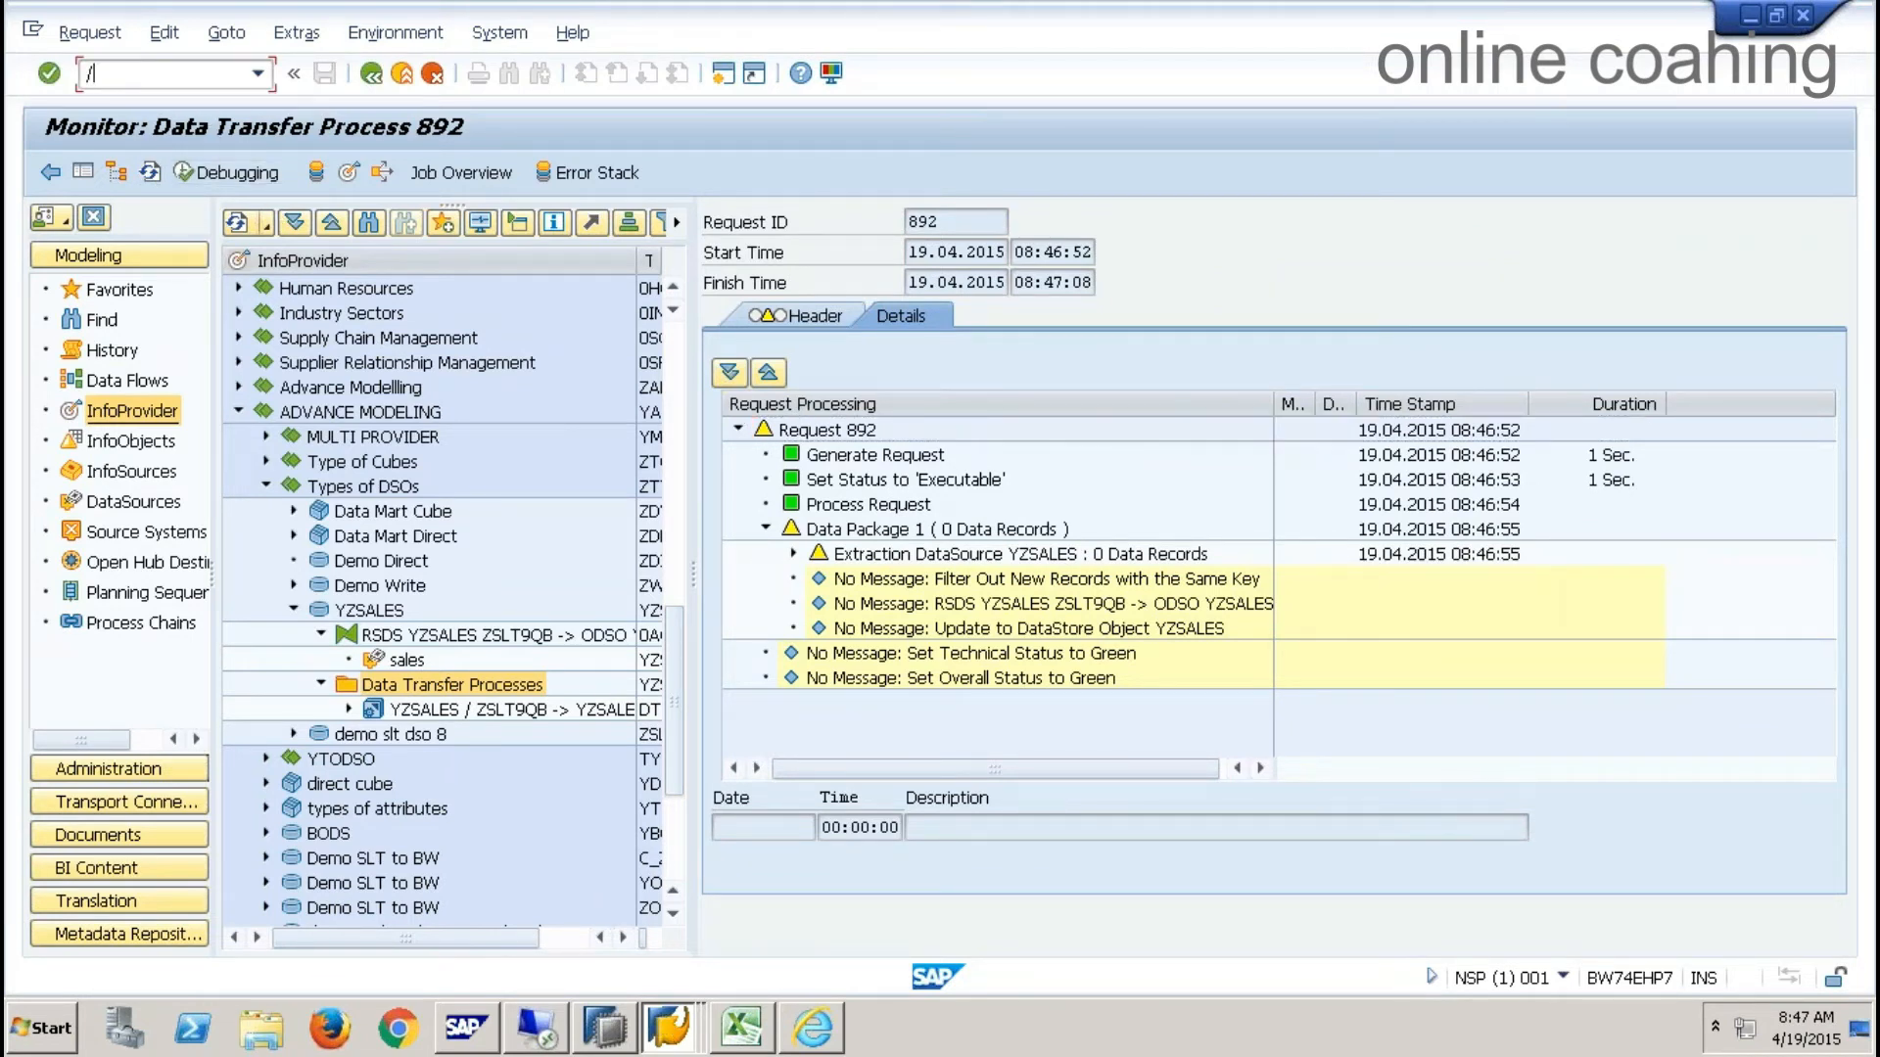
type("/OSE11")
key("Return")
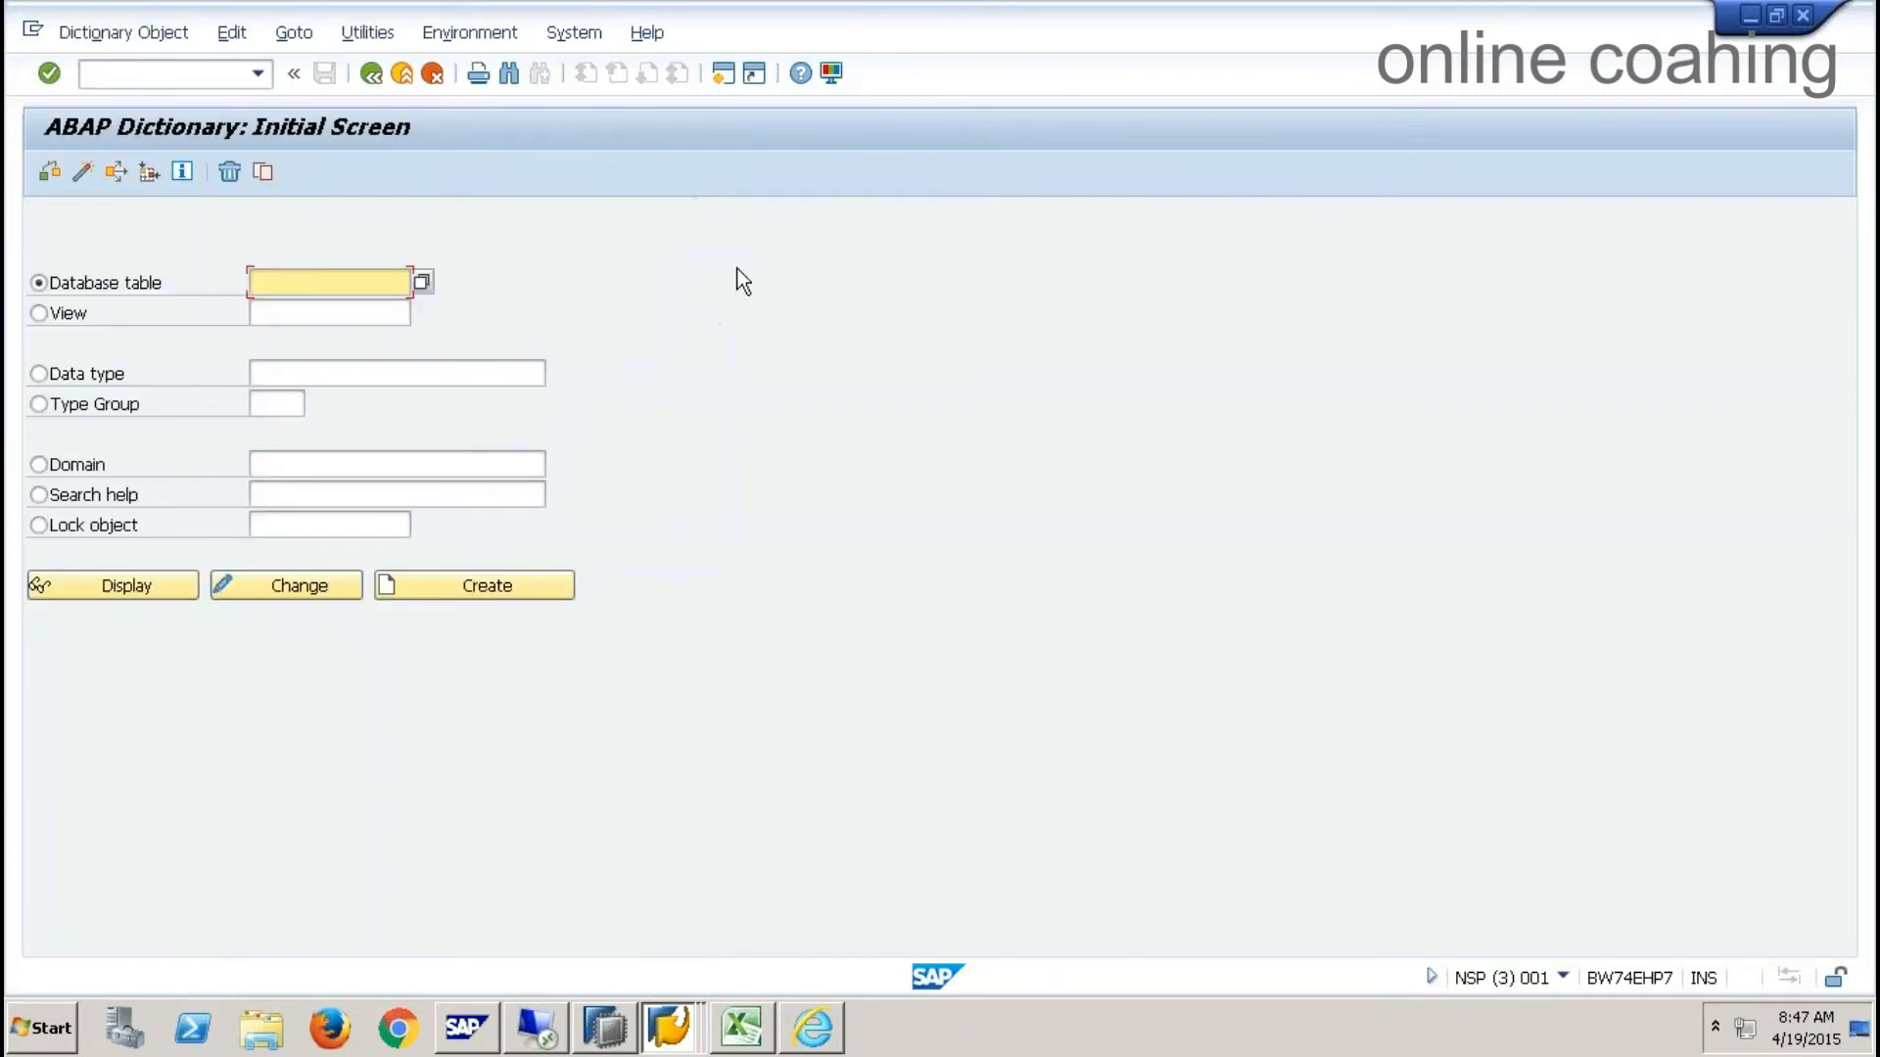
type("ZSALES")
left_click(147, 591)
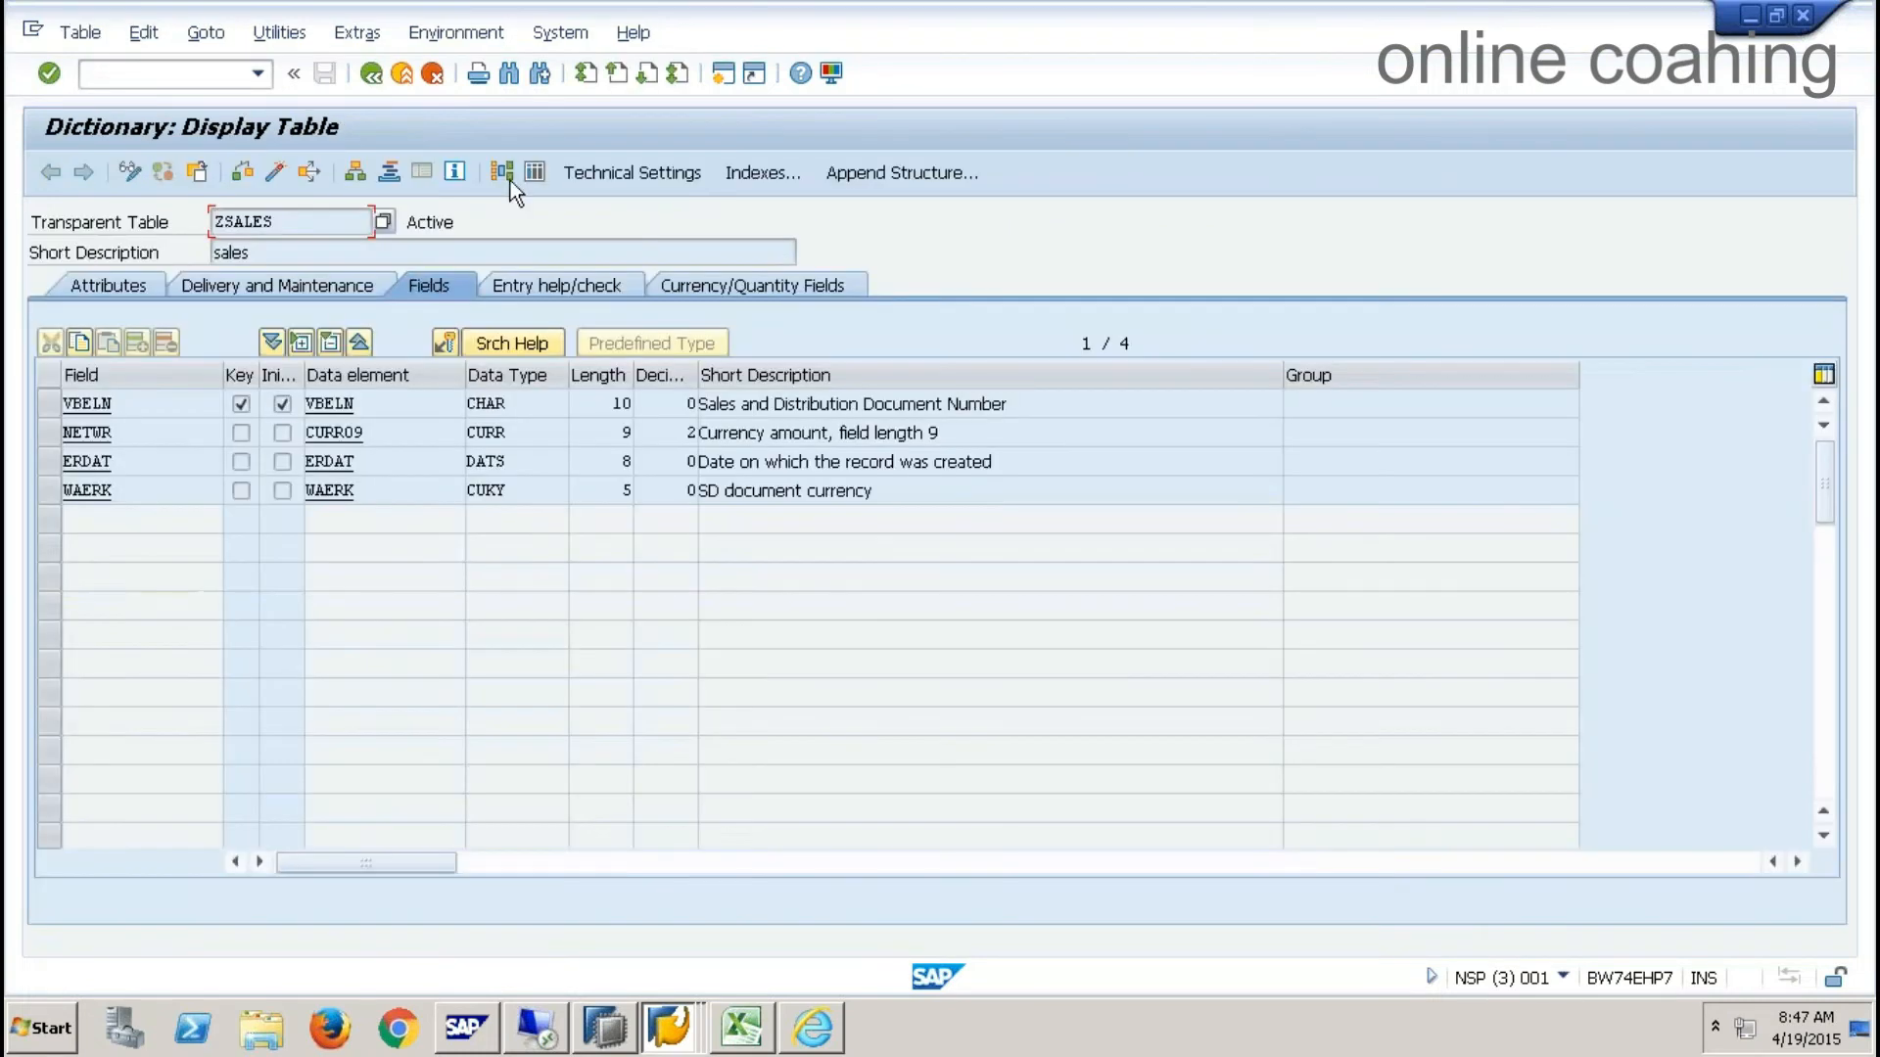
left_click(528, 168)
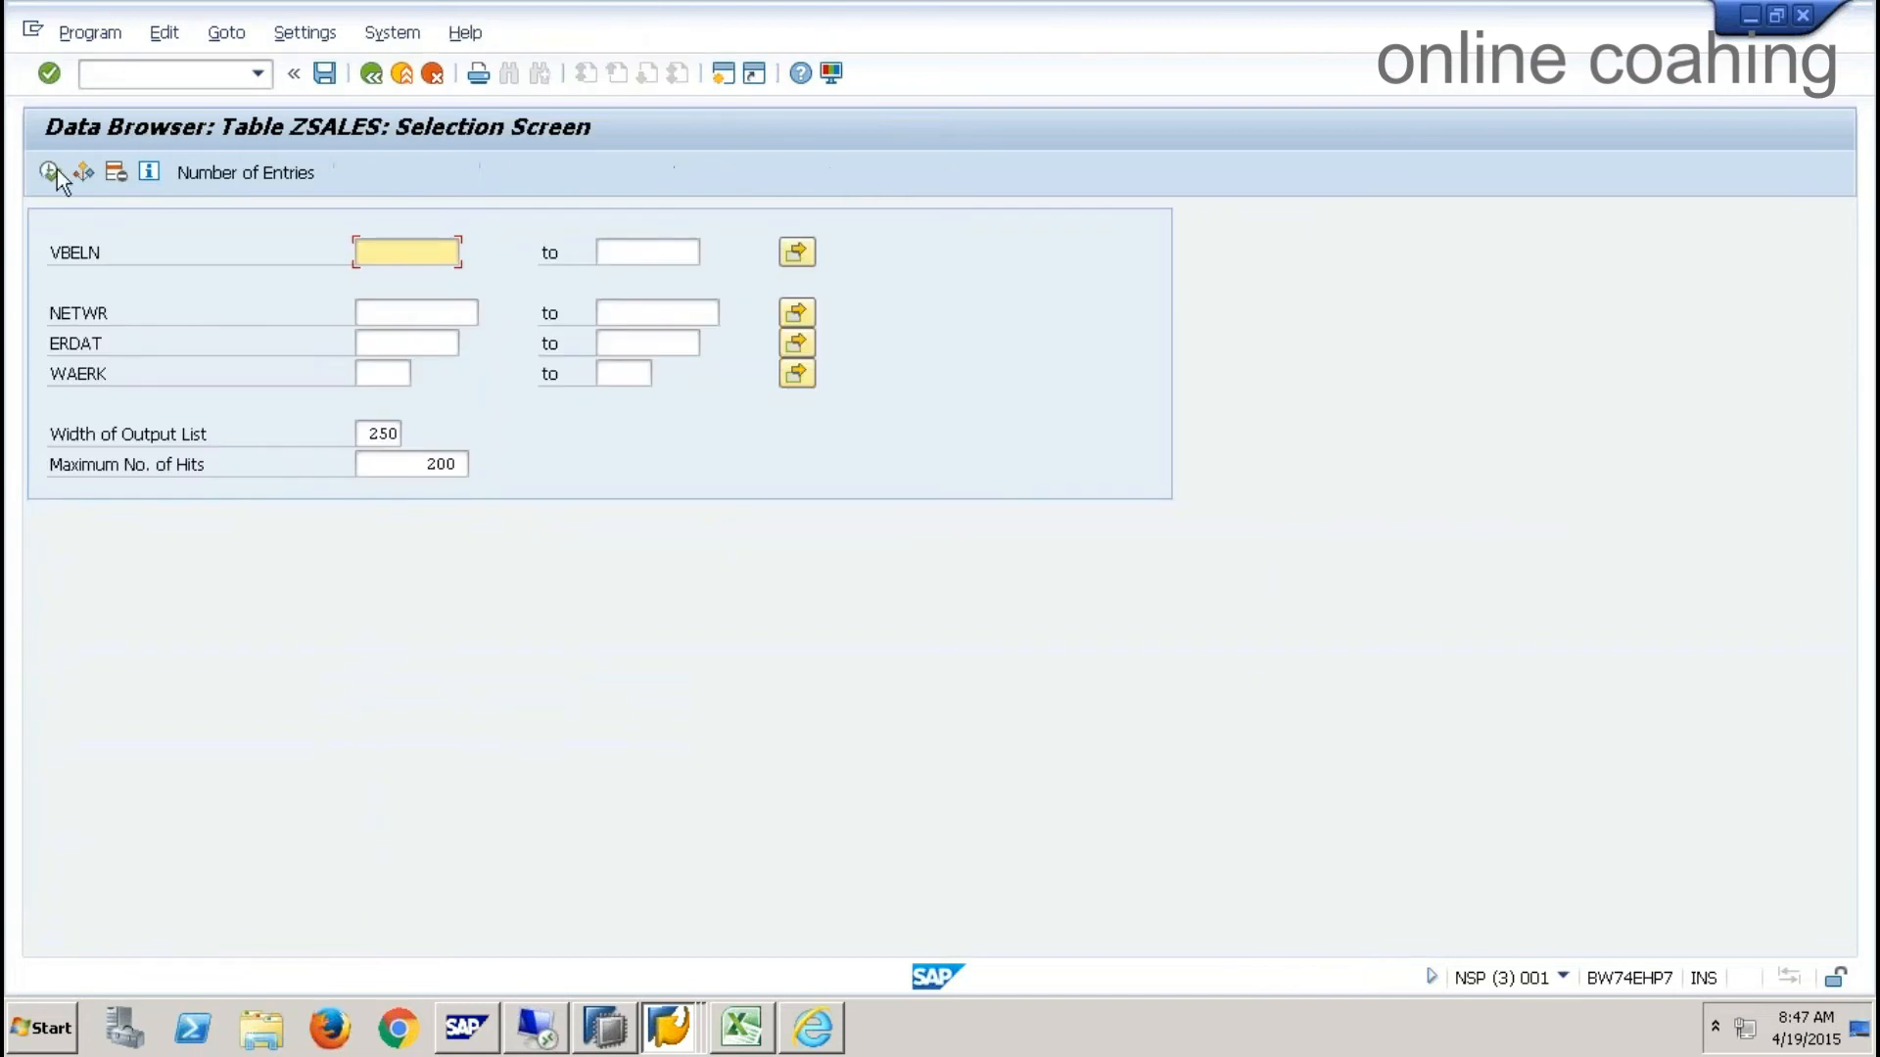
left_click(51, 171)
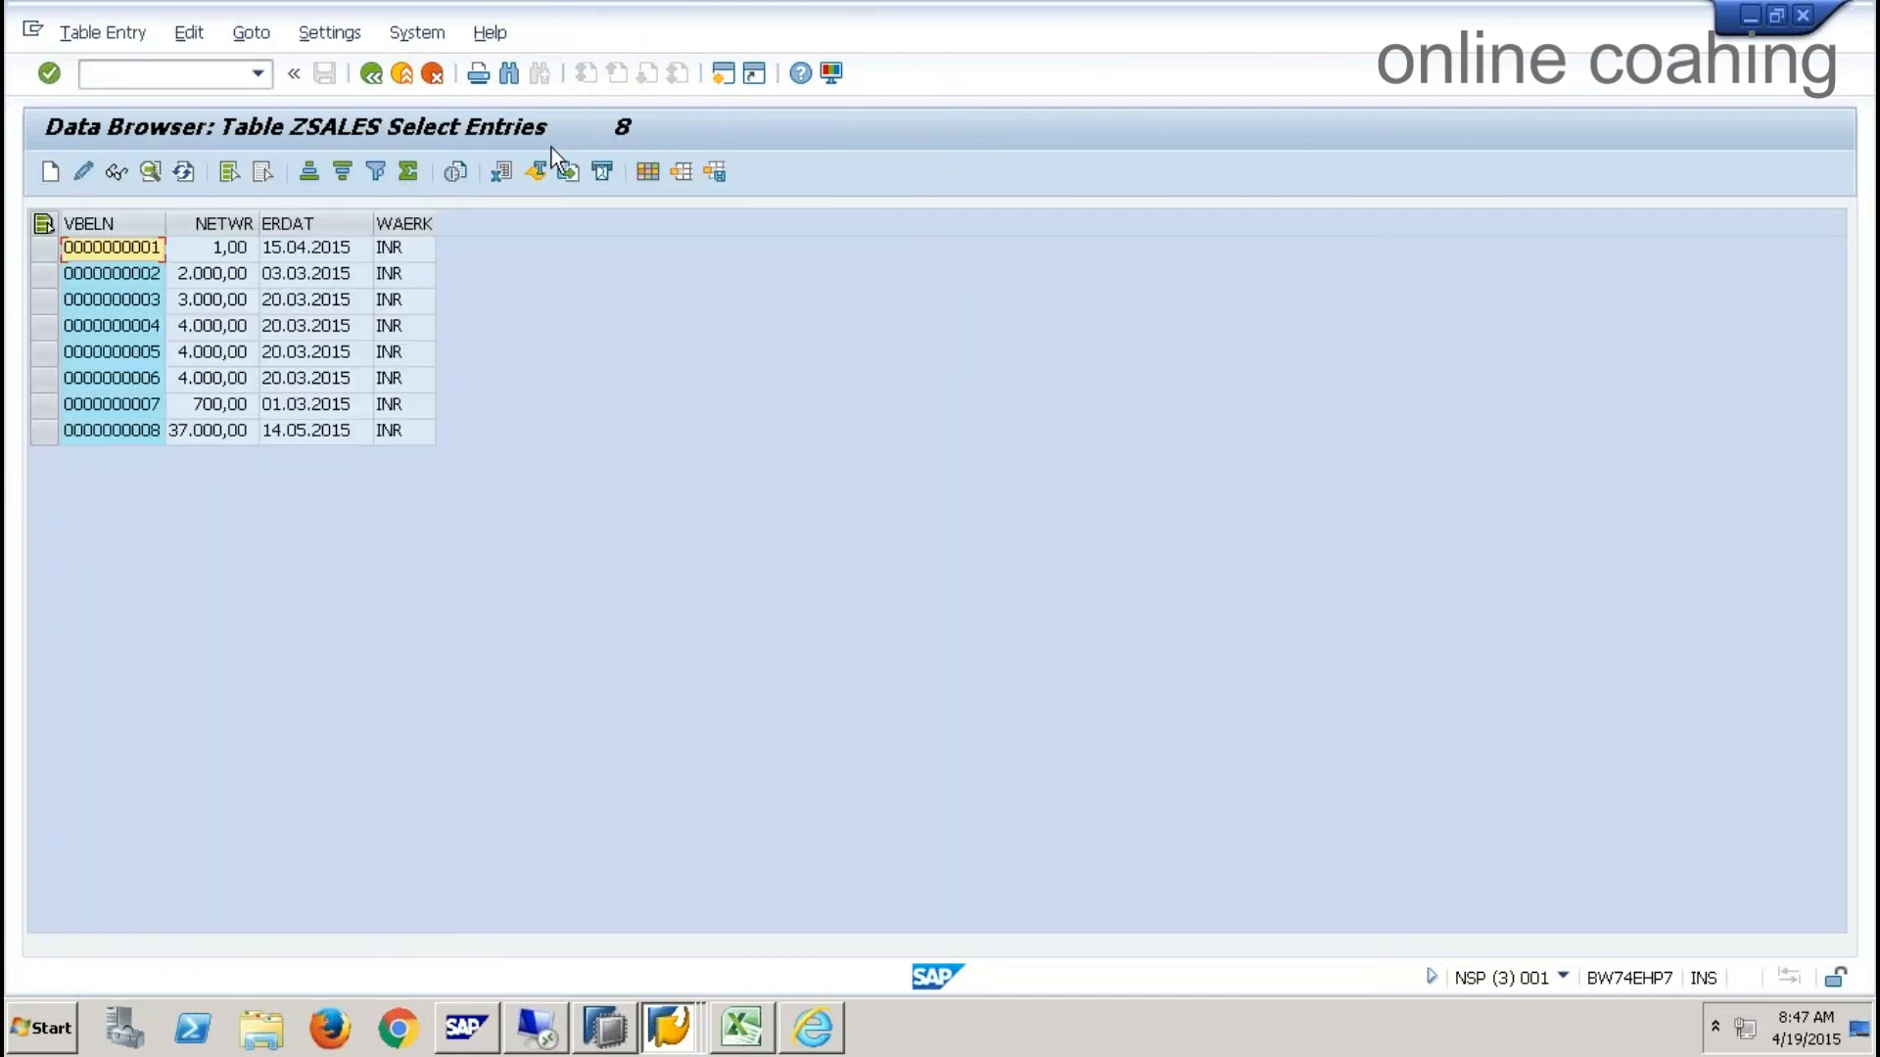
key("alt+Tab")
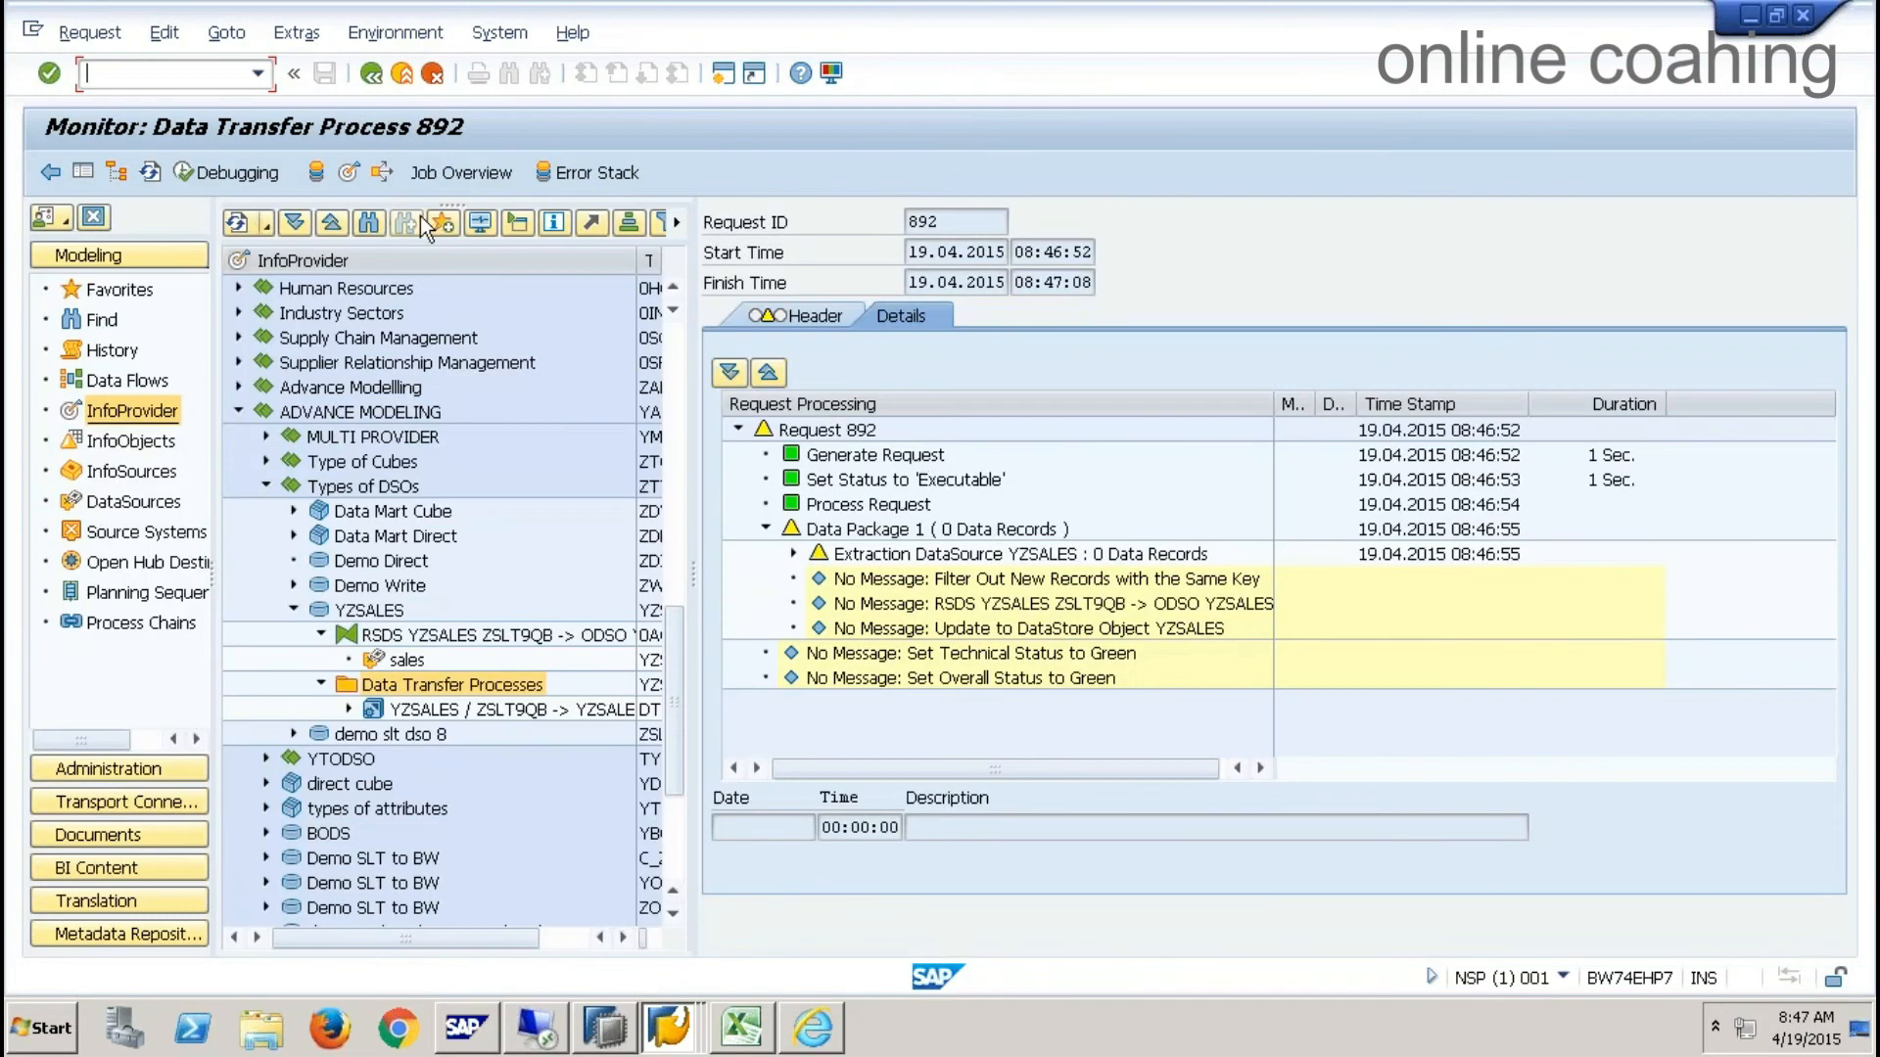
- Refresh the data transfer process monitor until the processing steps of Data Package 1 are finished
left_click(151, 174)
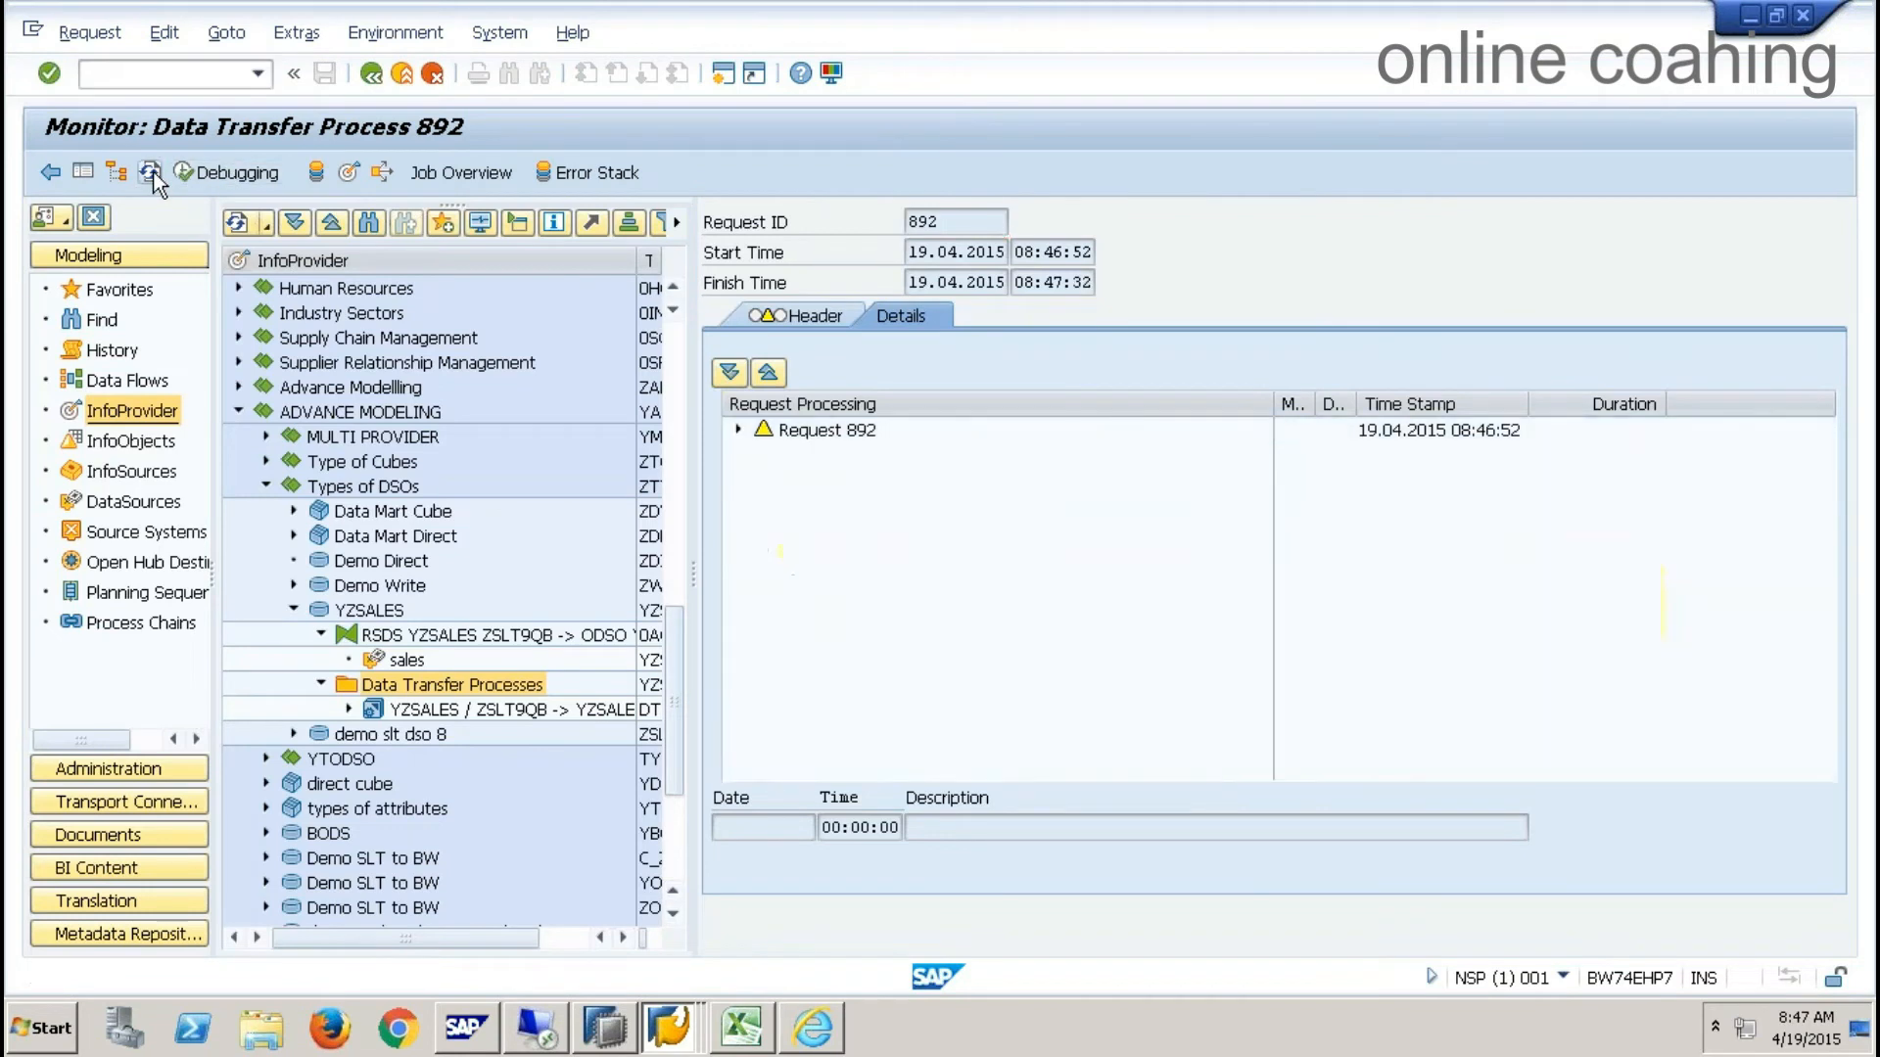
left_click(151, 174)
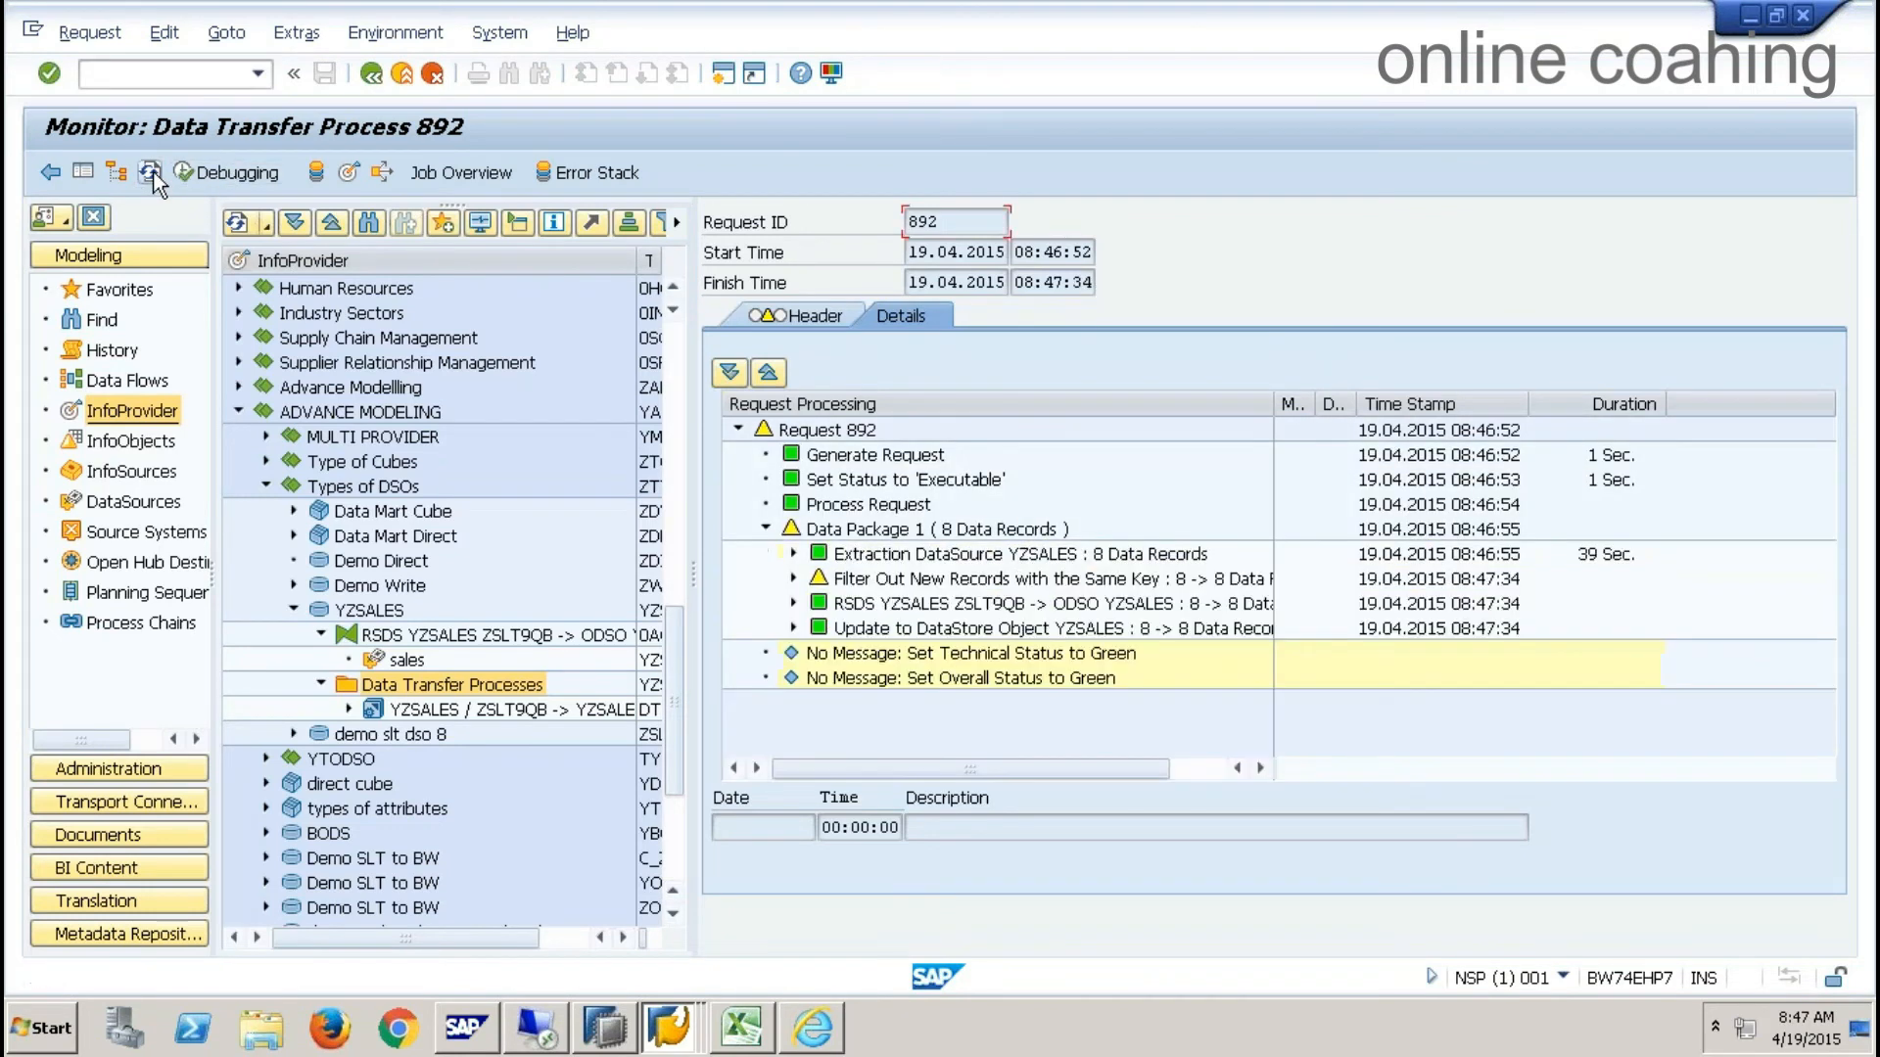
left_click(153, 178)
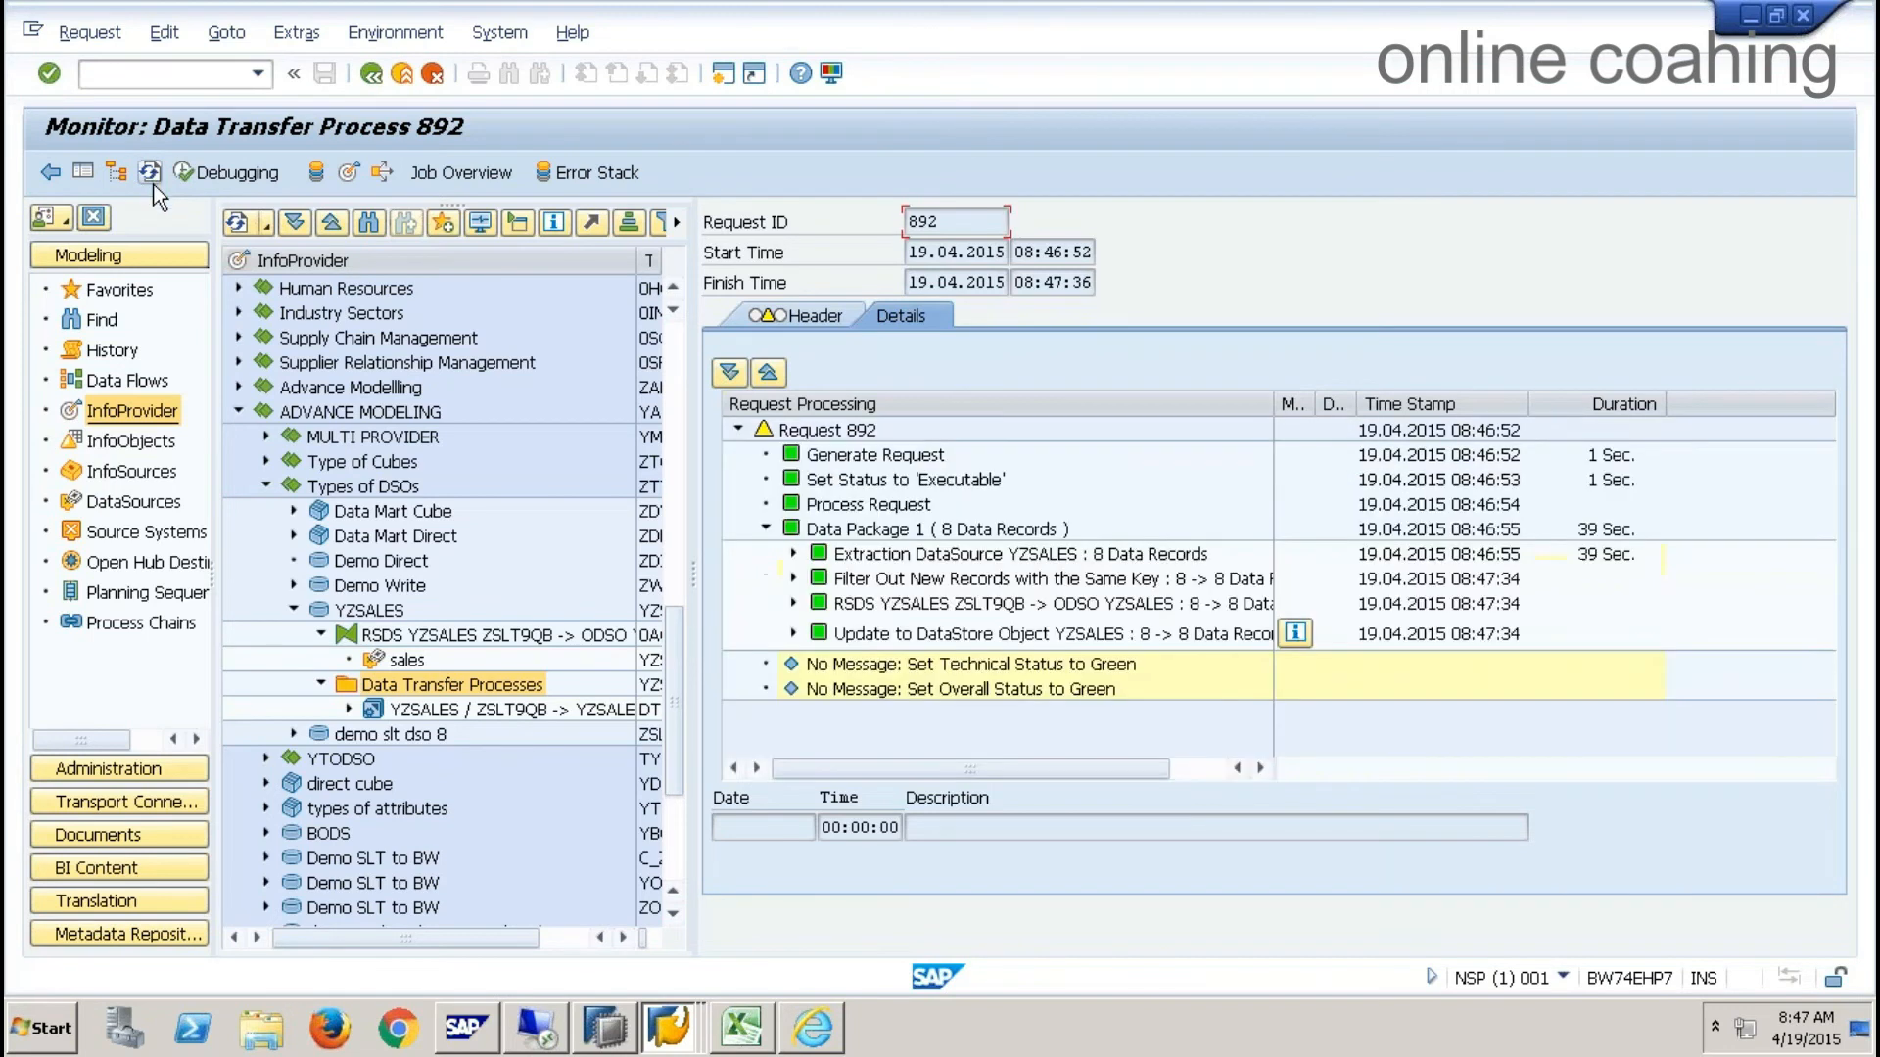
left_click(151, 176)
left_click(149, 174)
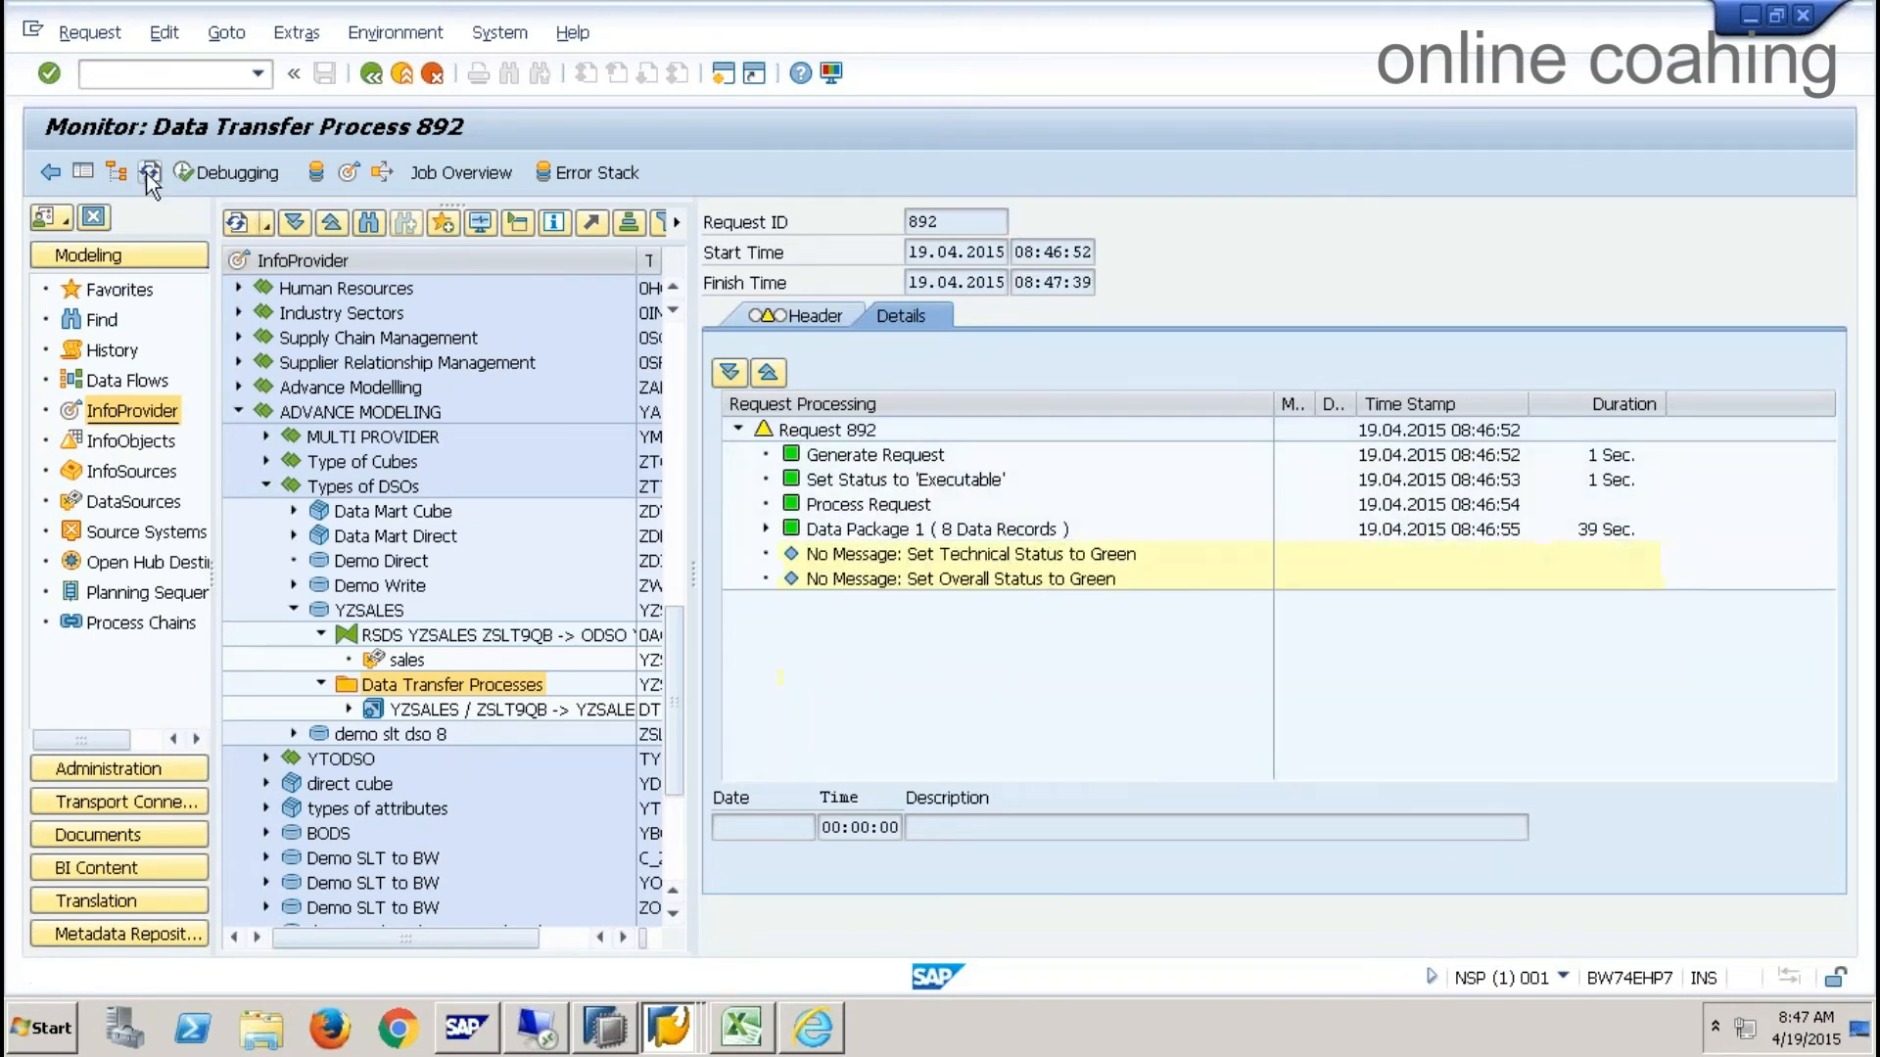
- Open the management of the YZSALES DataStore object, select its loaded request and start the data activation
right_click(387, 615)
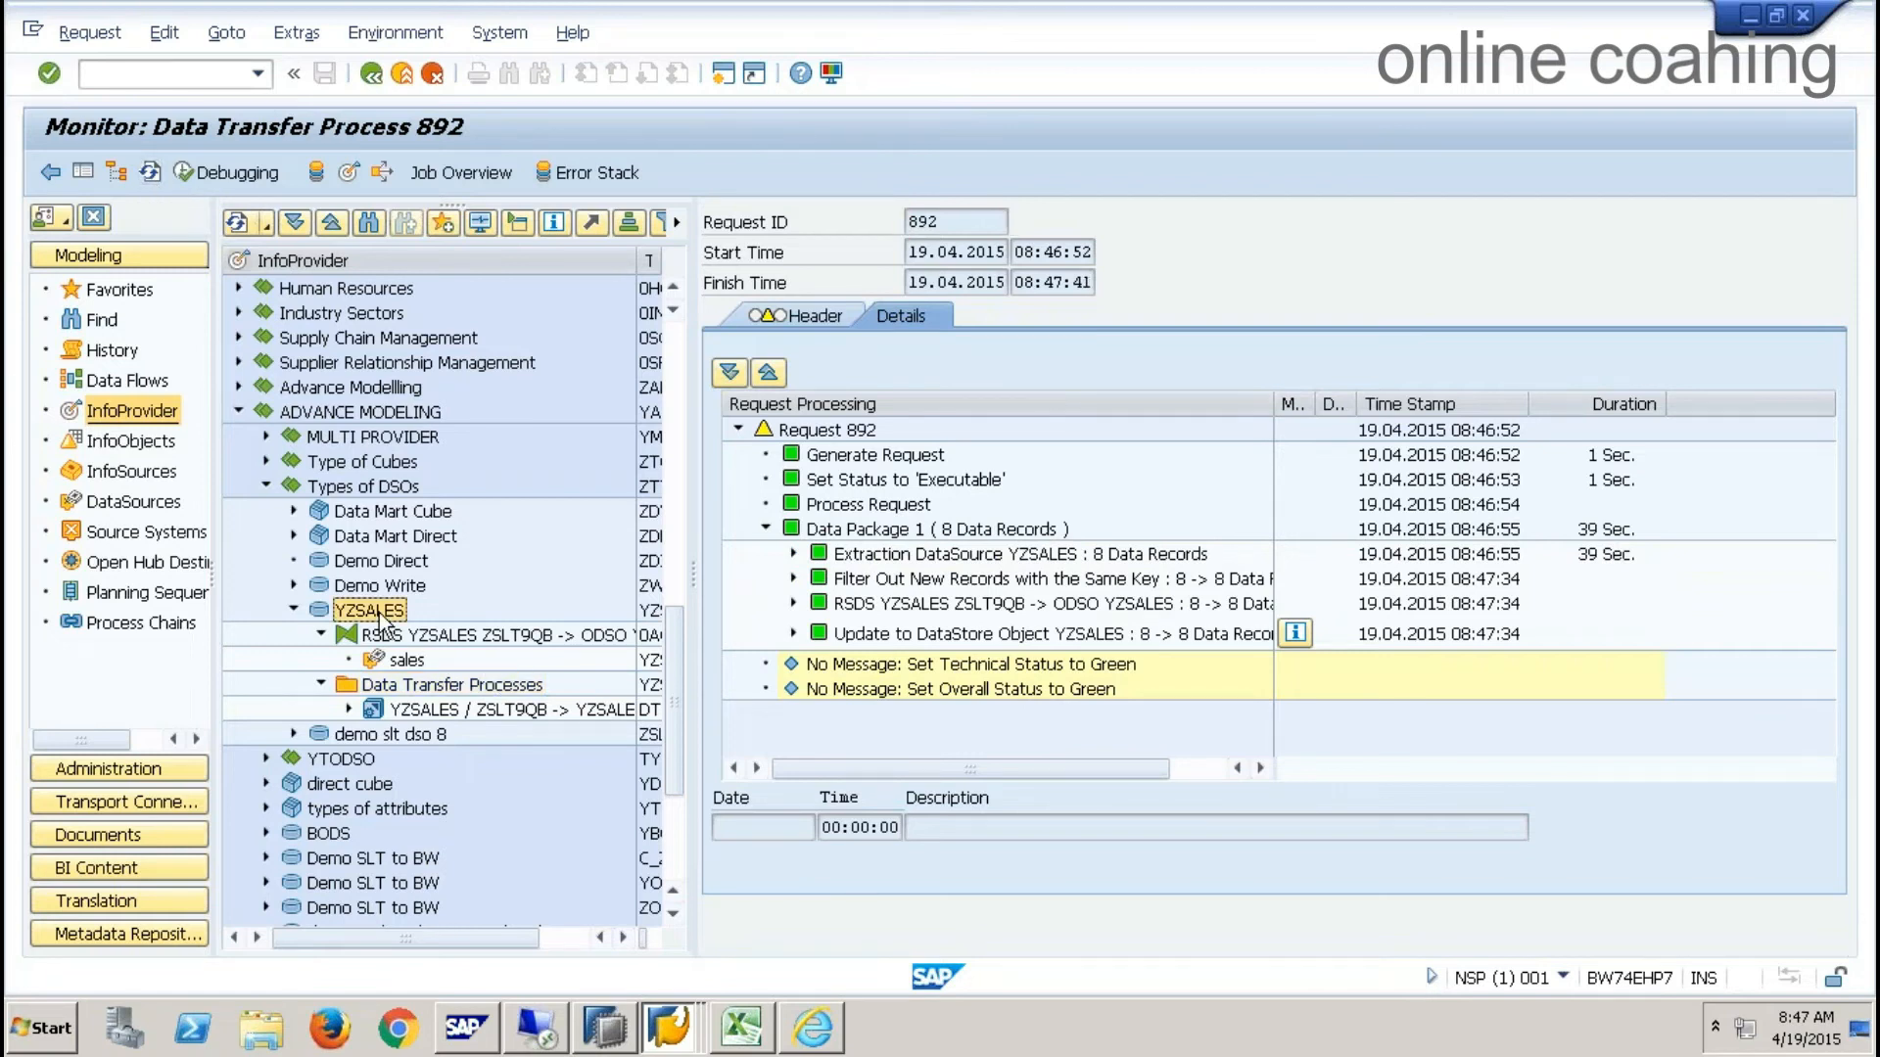
left_click(454, 343)
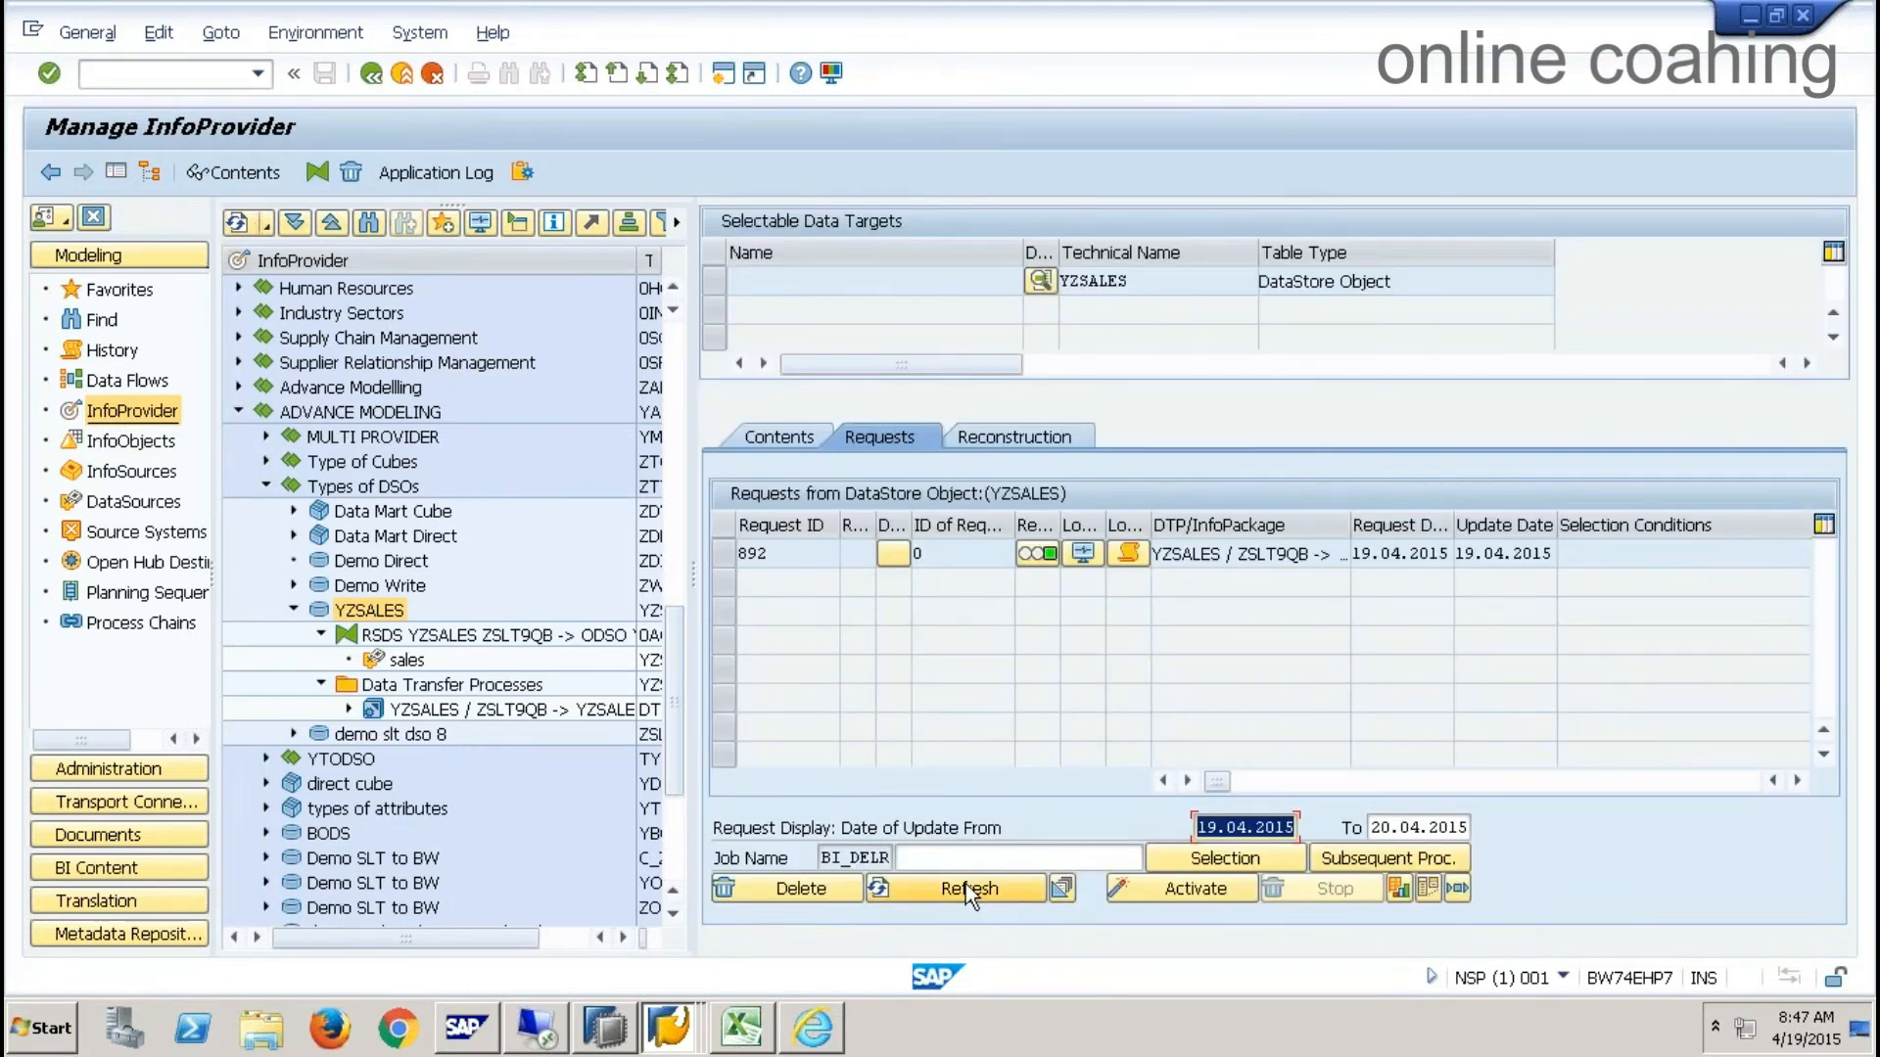
left_click(726, 555)
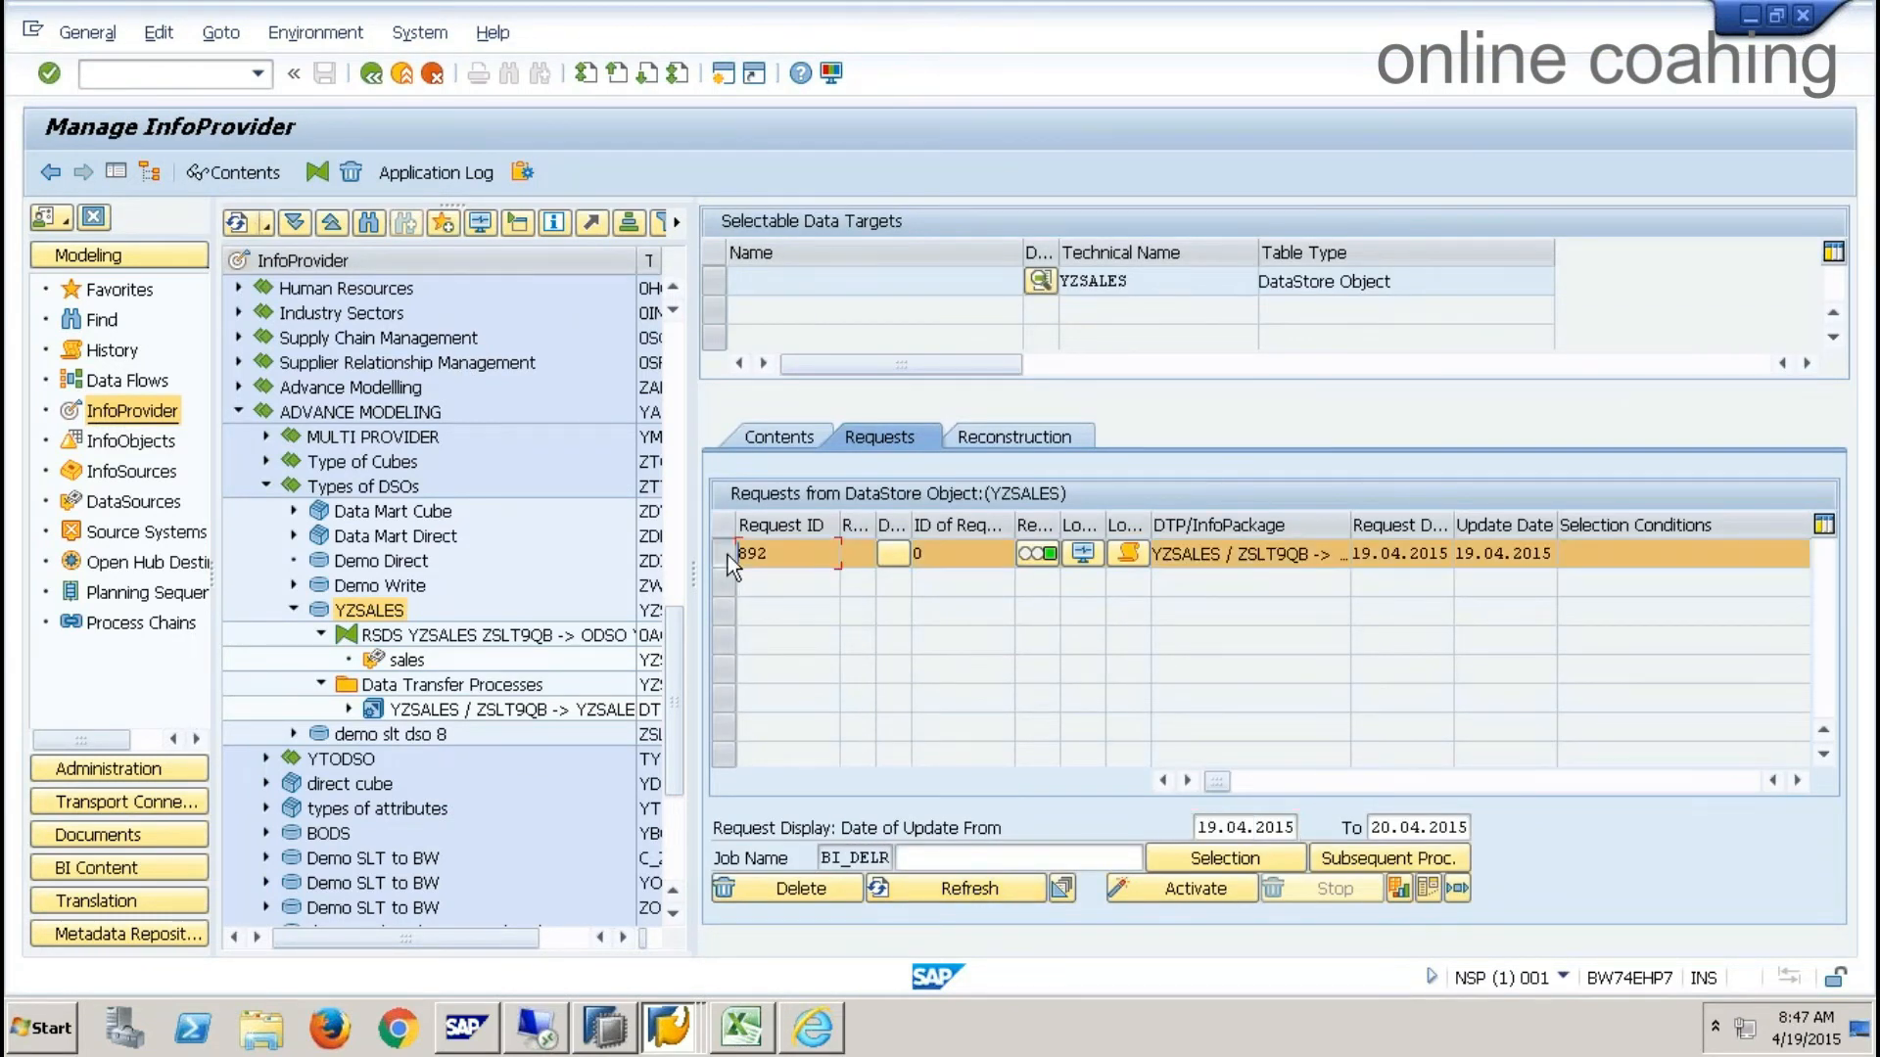
left_click(1161, 883)
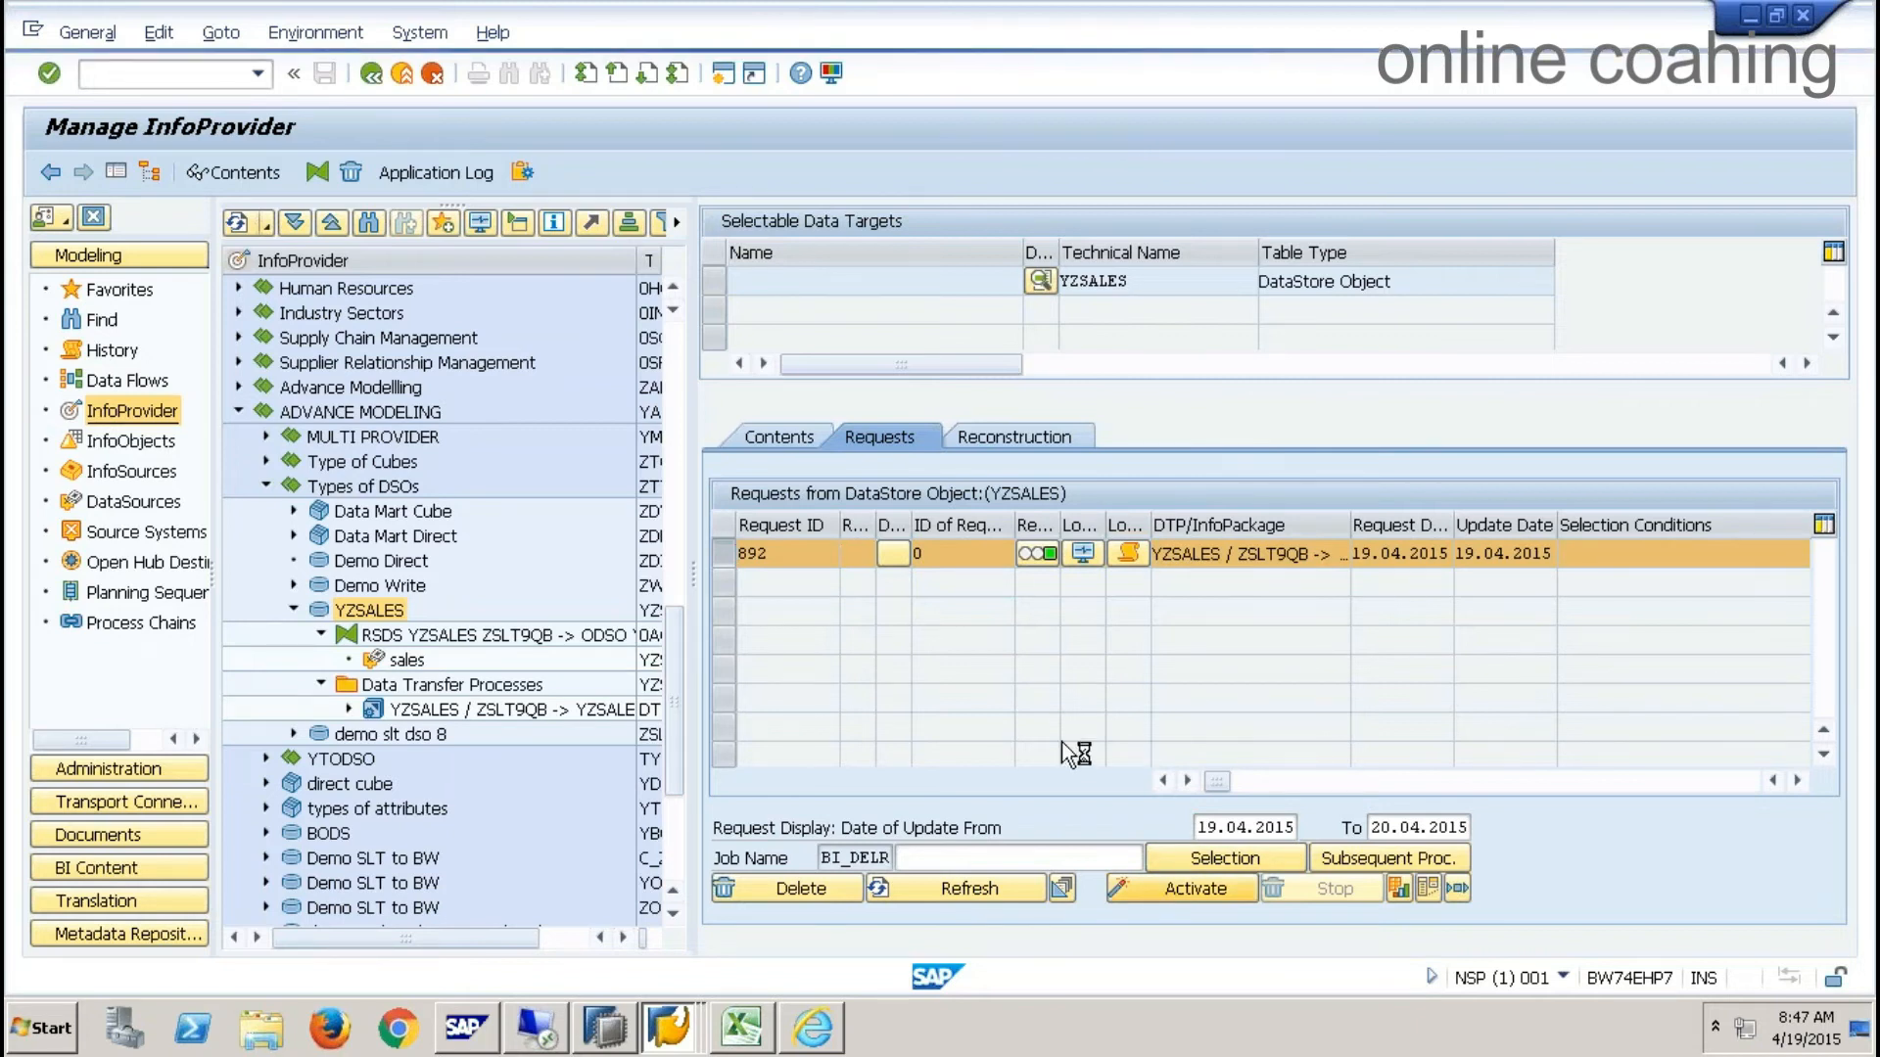
left_click(76, 335)
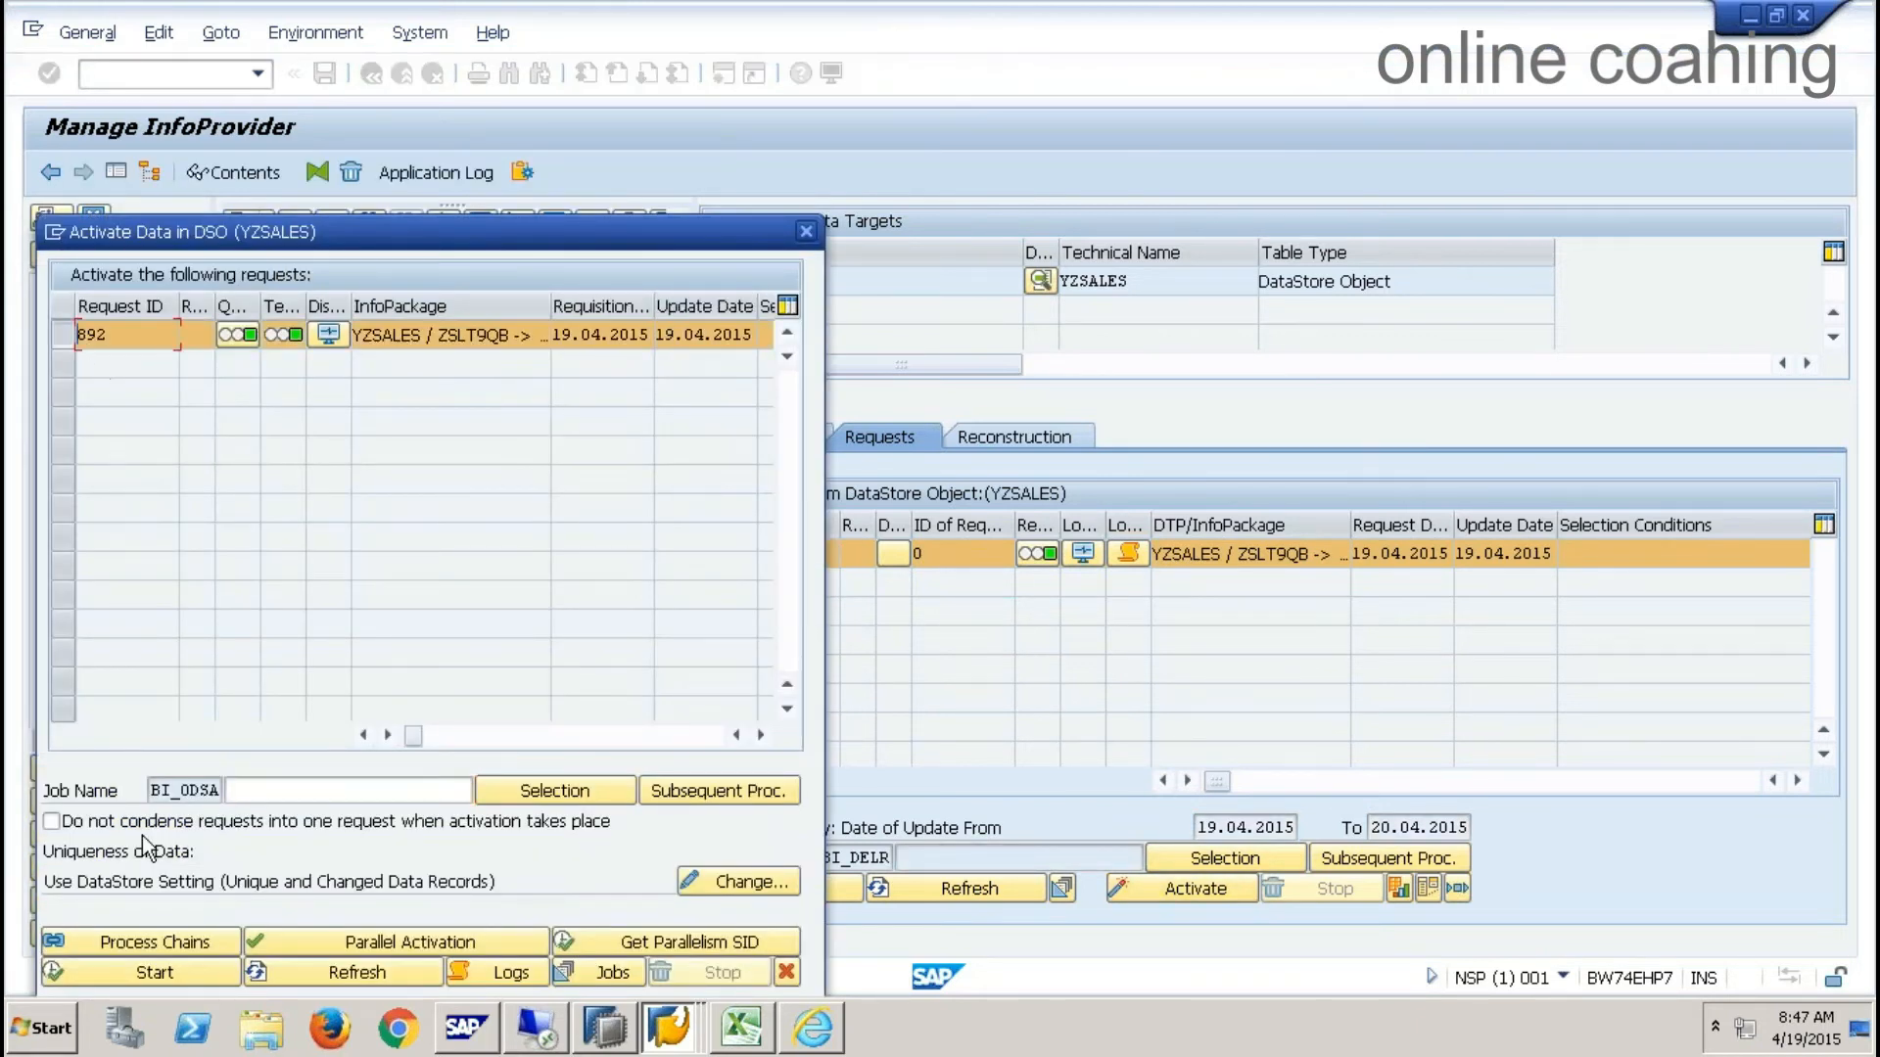
left_click(167, 979)
- Move the activation dialog into view and refresh it until the request leaves the list of requests awaiting activation
left_click_drag(457, 225, 567, 90)
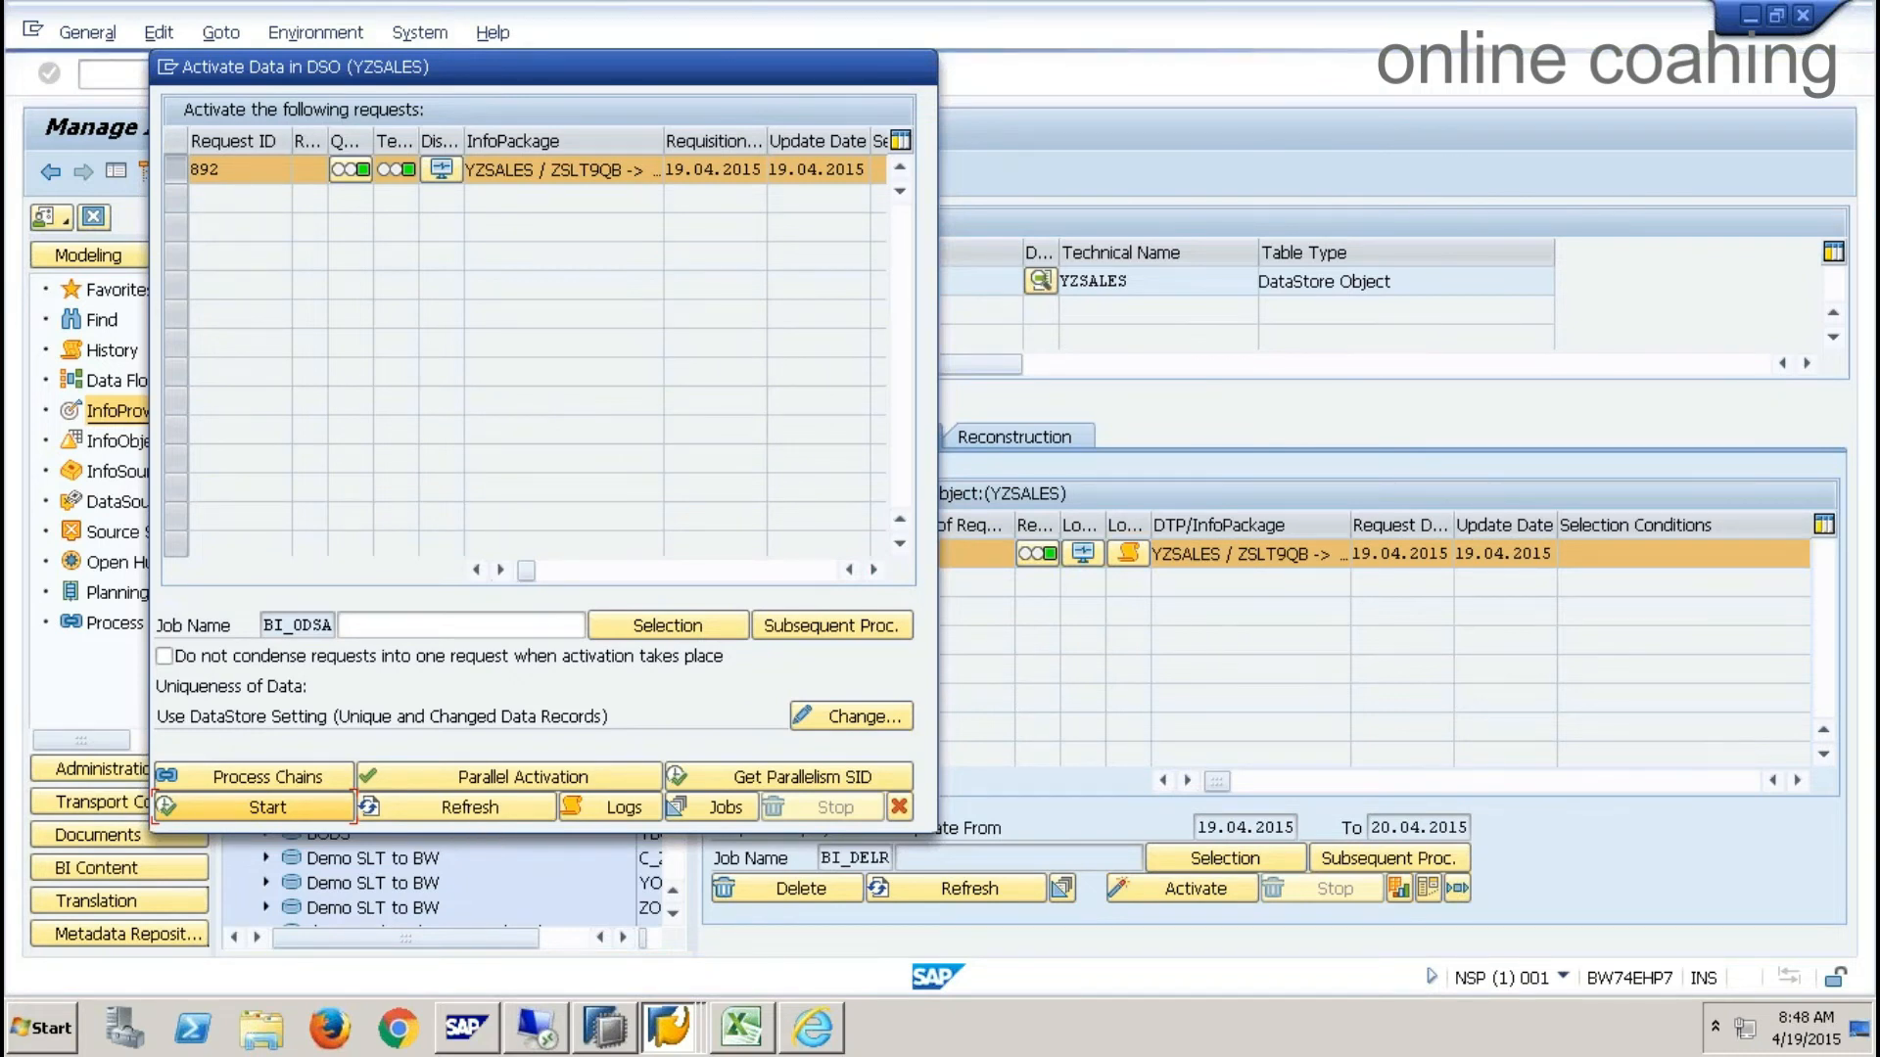
left_click(467, 805)
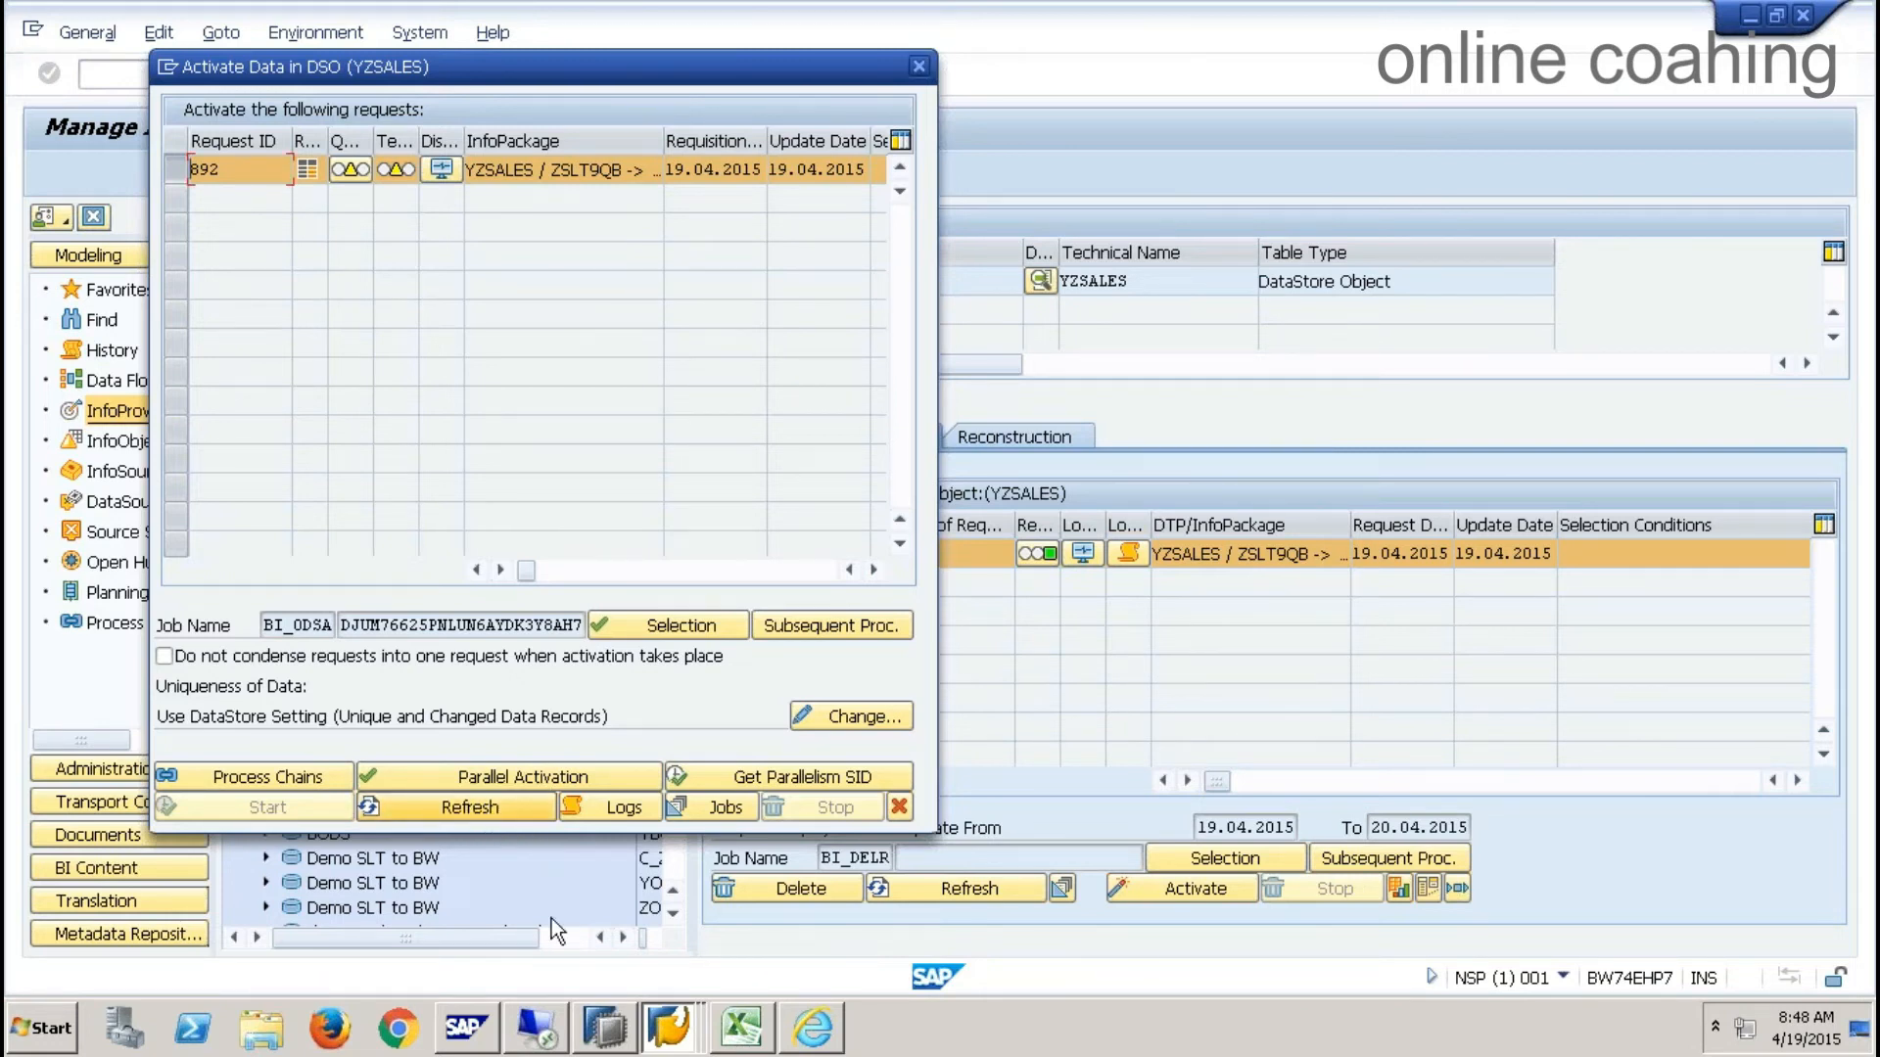
left_click(513, 803)
left_click(514, 816)
left_click(515, 811)
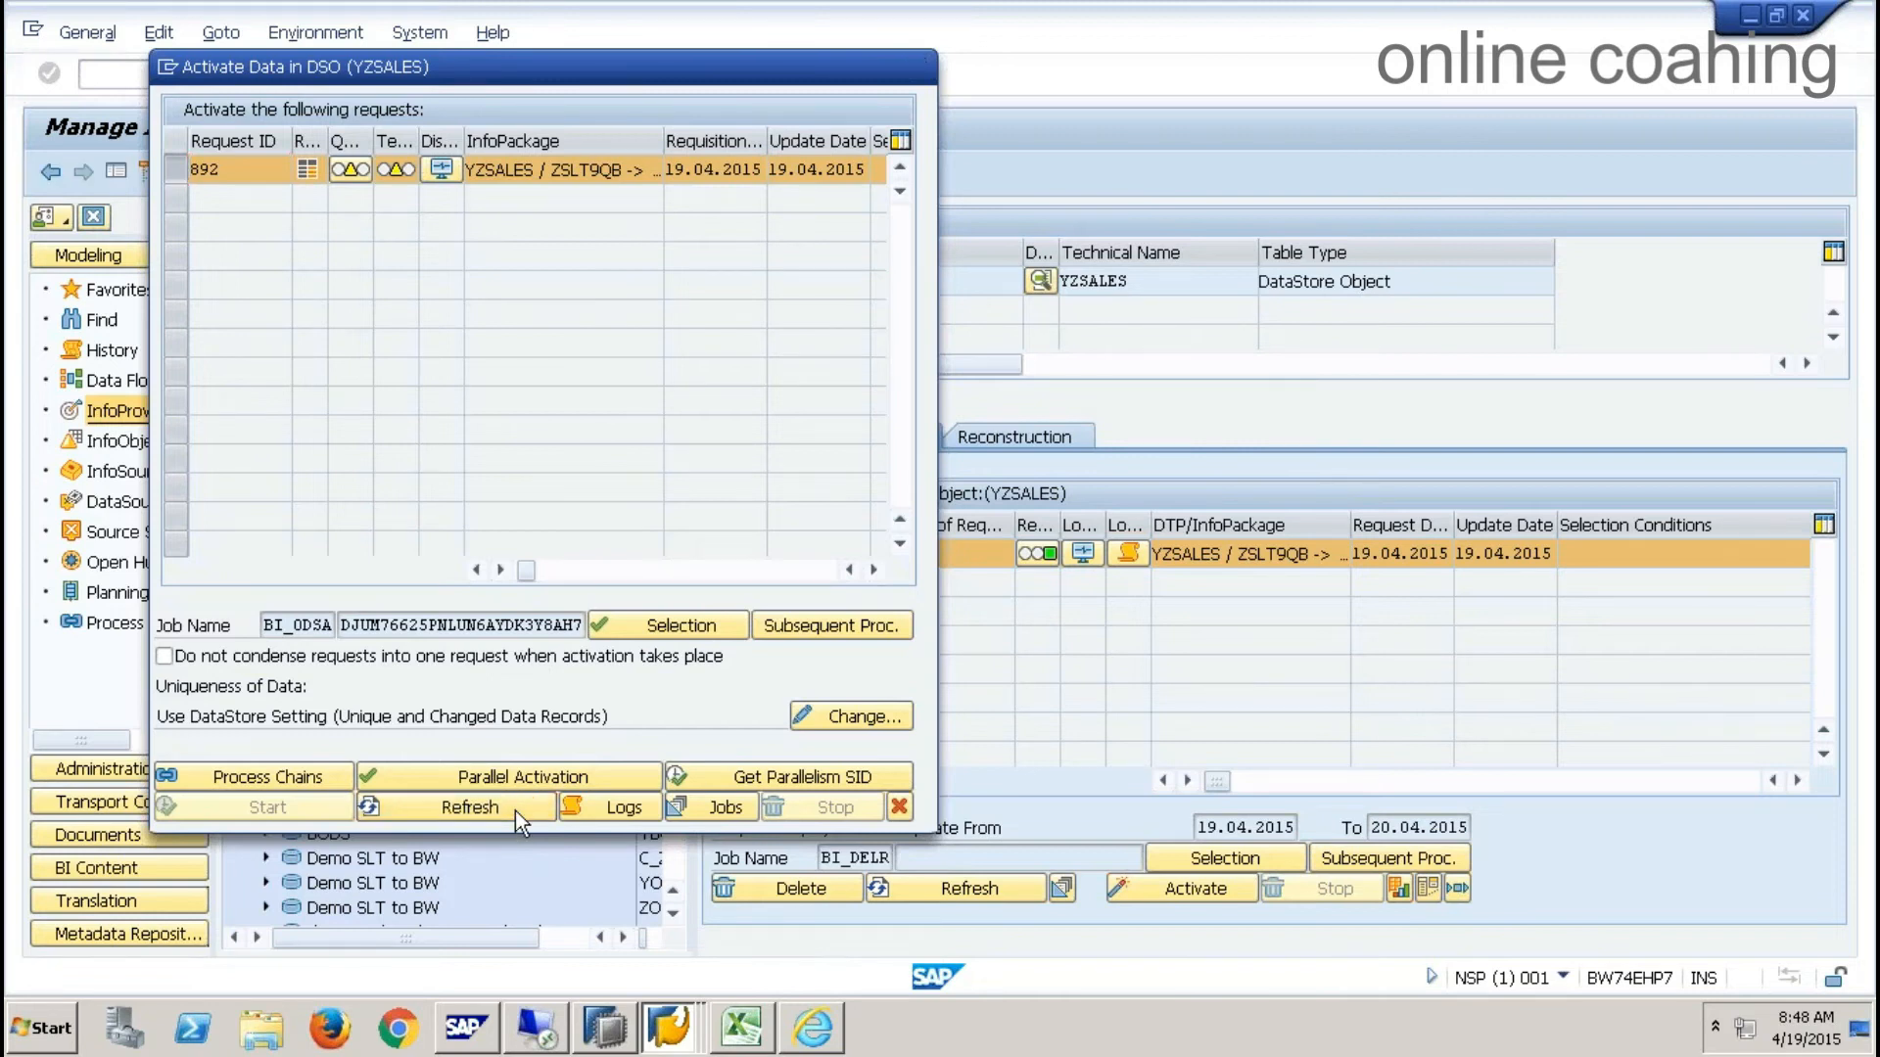
left_click(514, 815)
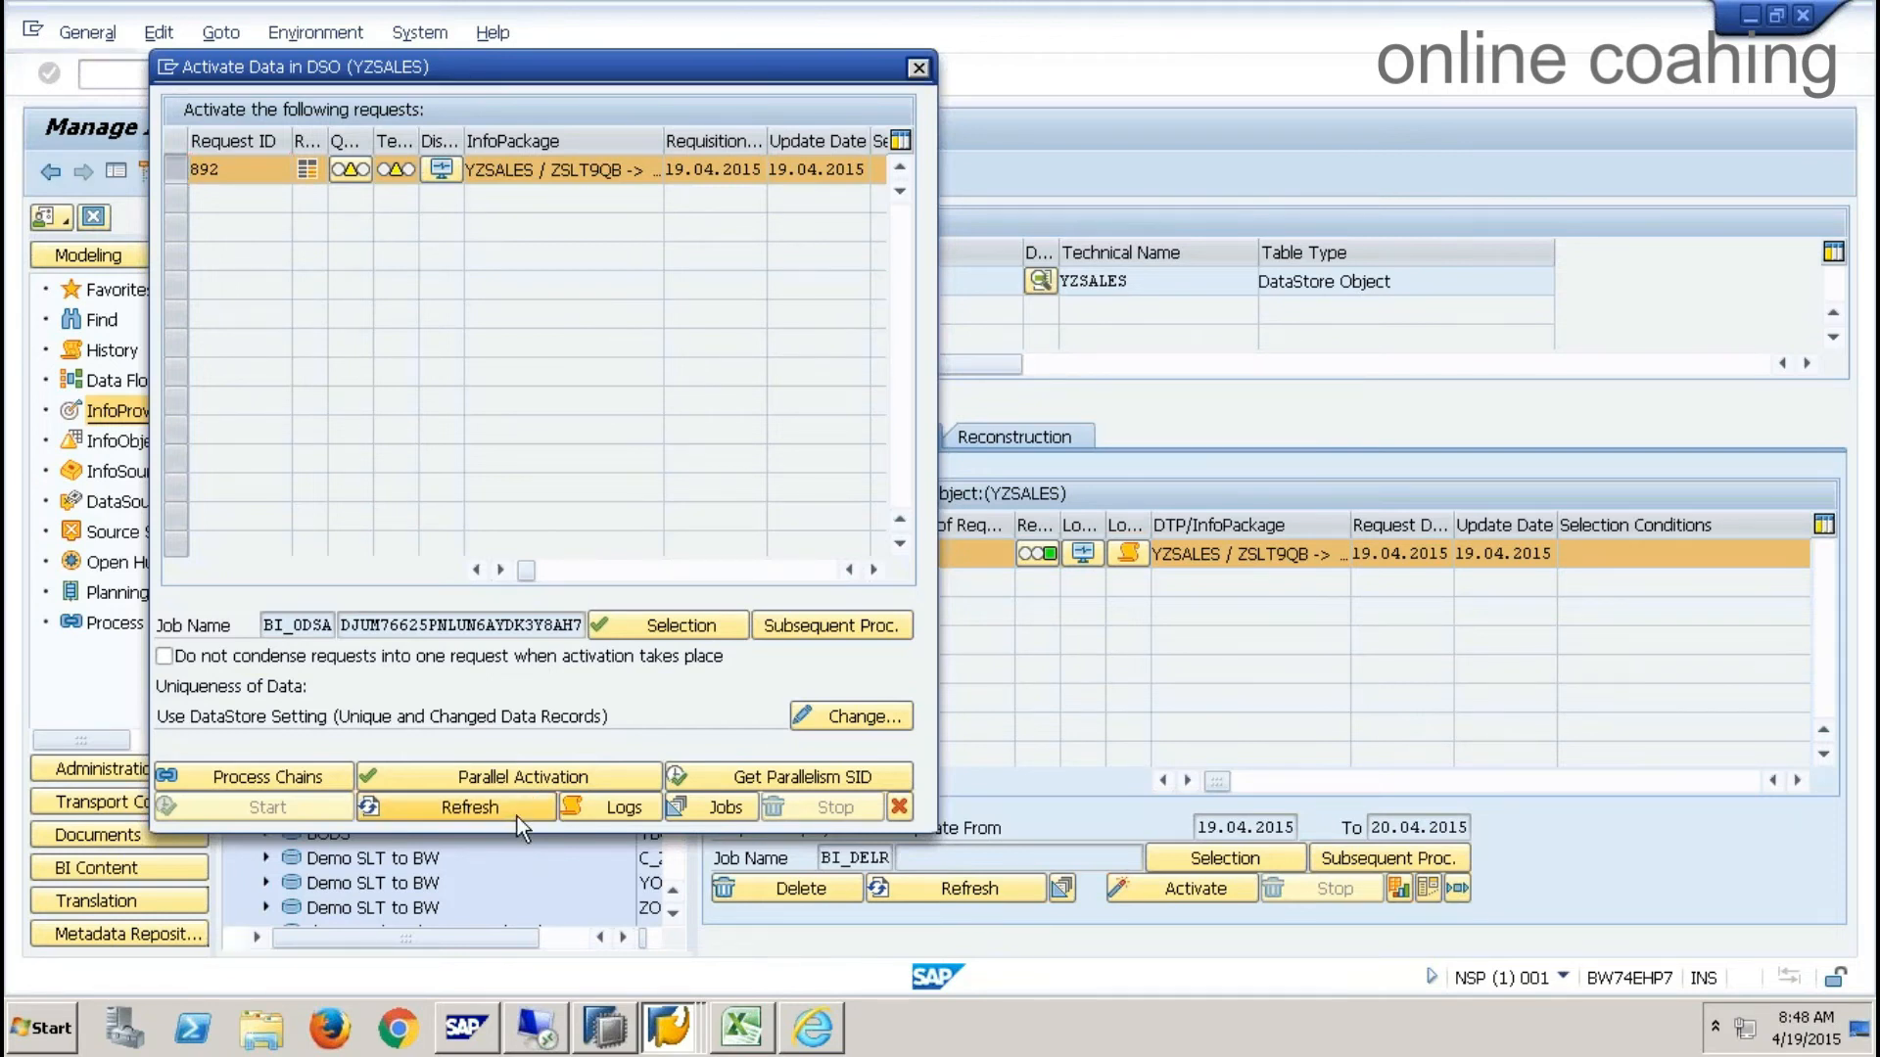
left_click(521, 805)
left_click(521, 809)
left_click(485, 807)
left_click(511, 803)
left_click(511, 813)
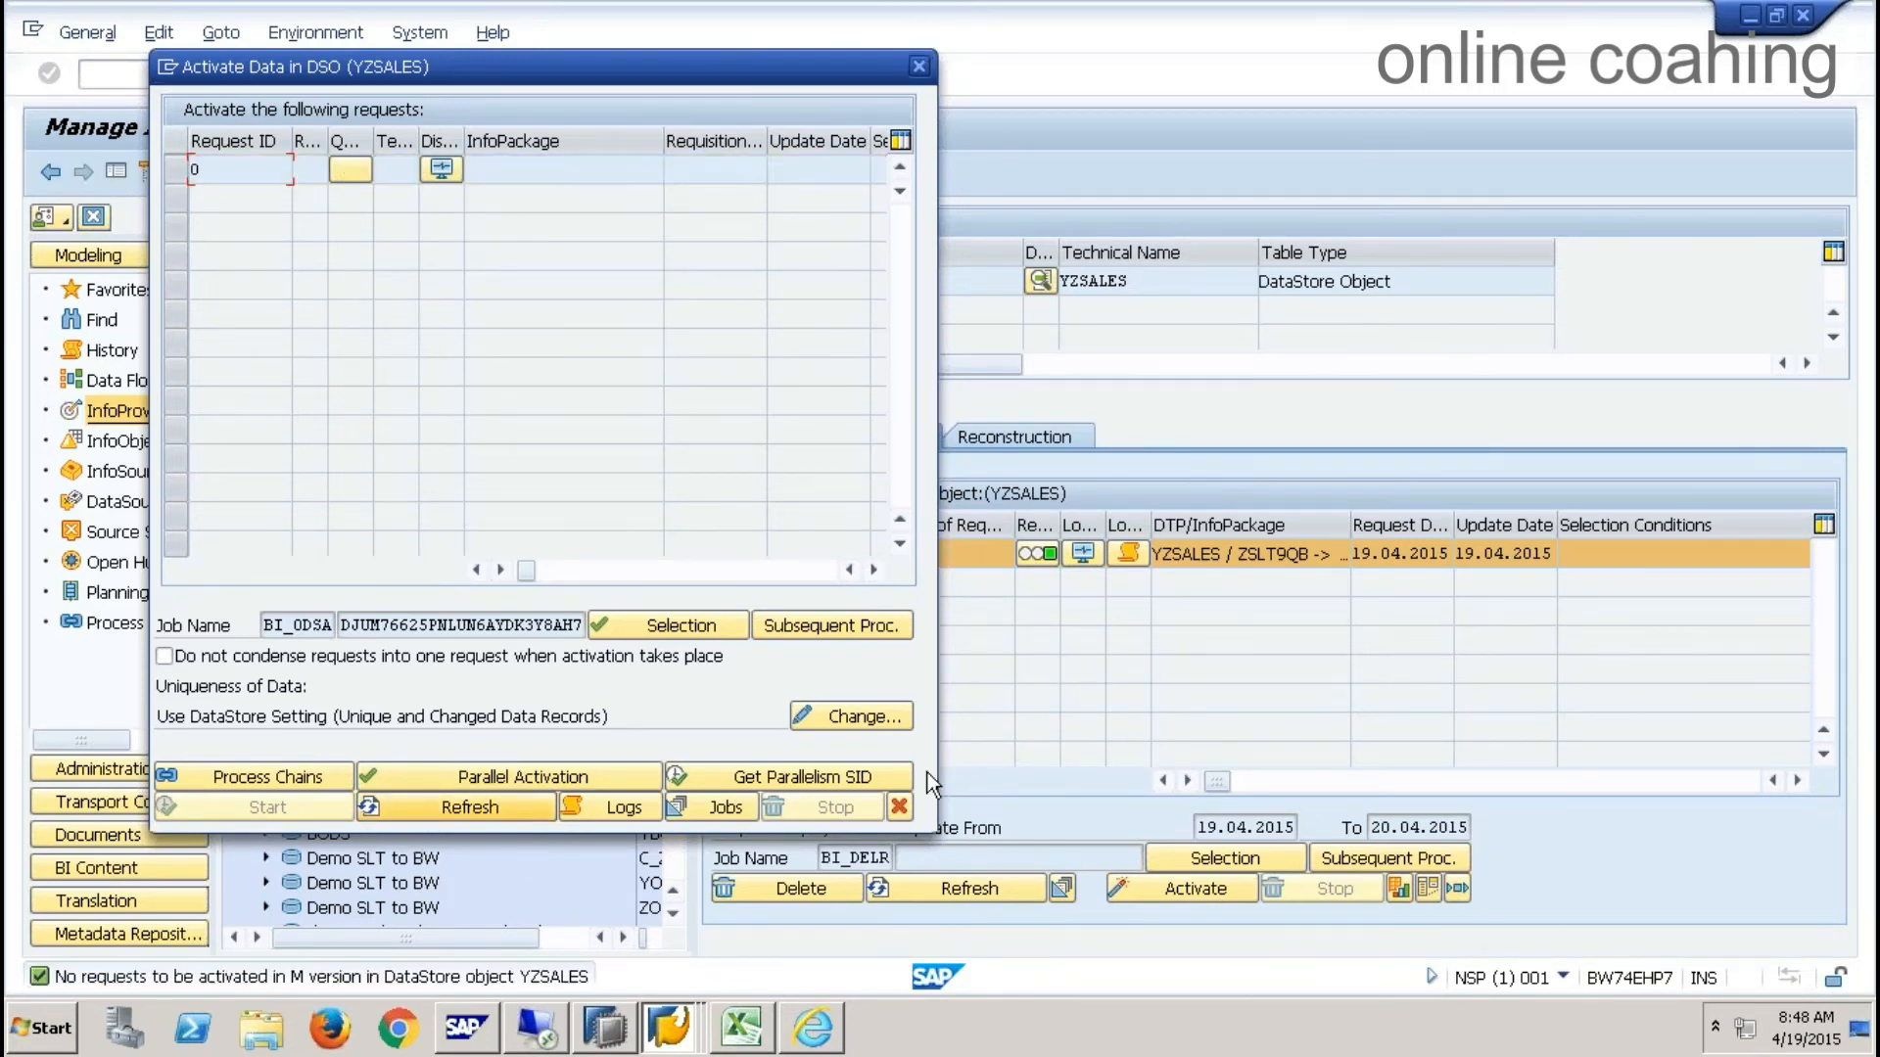
- Close the activation dialog and display the active data table /BIC/AYZSALES00 of the YZSALES DataStore object
left_click(899, 808)
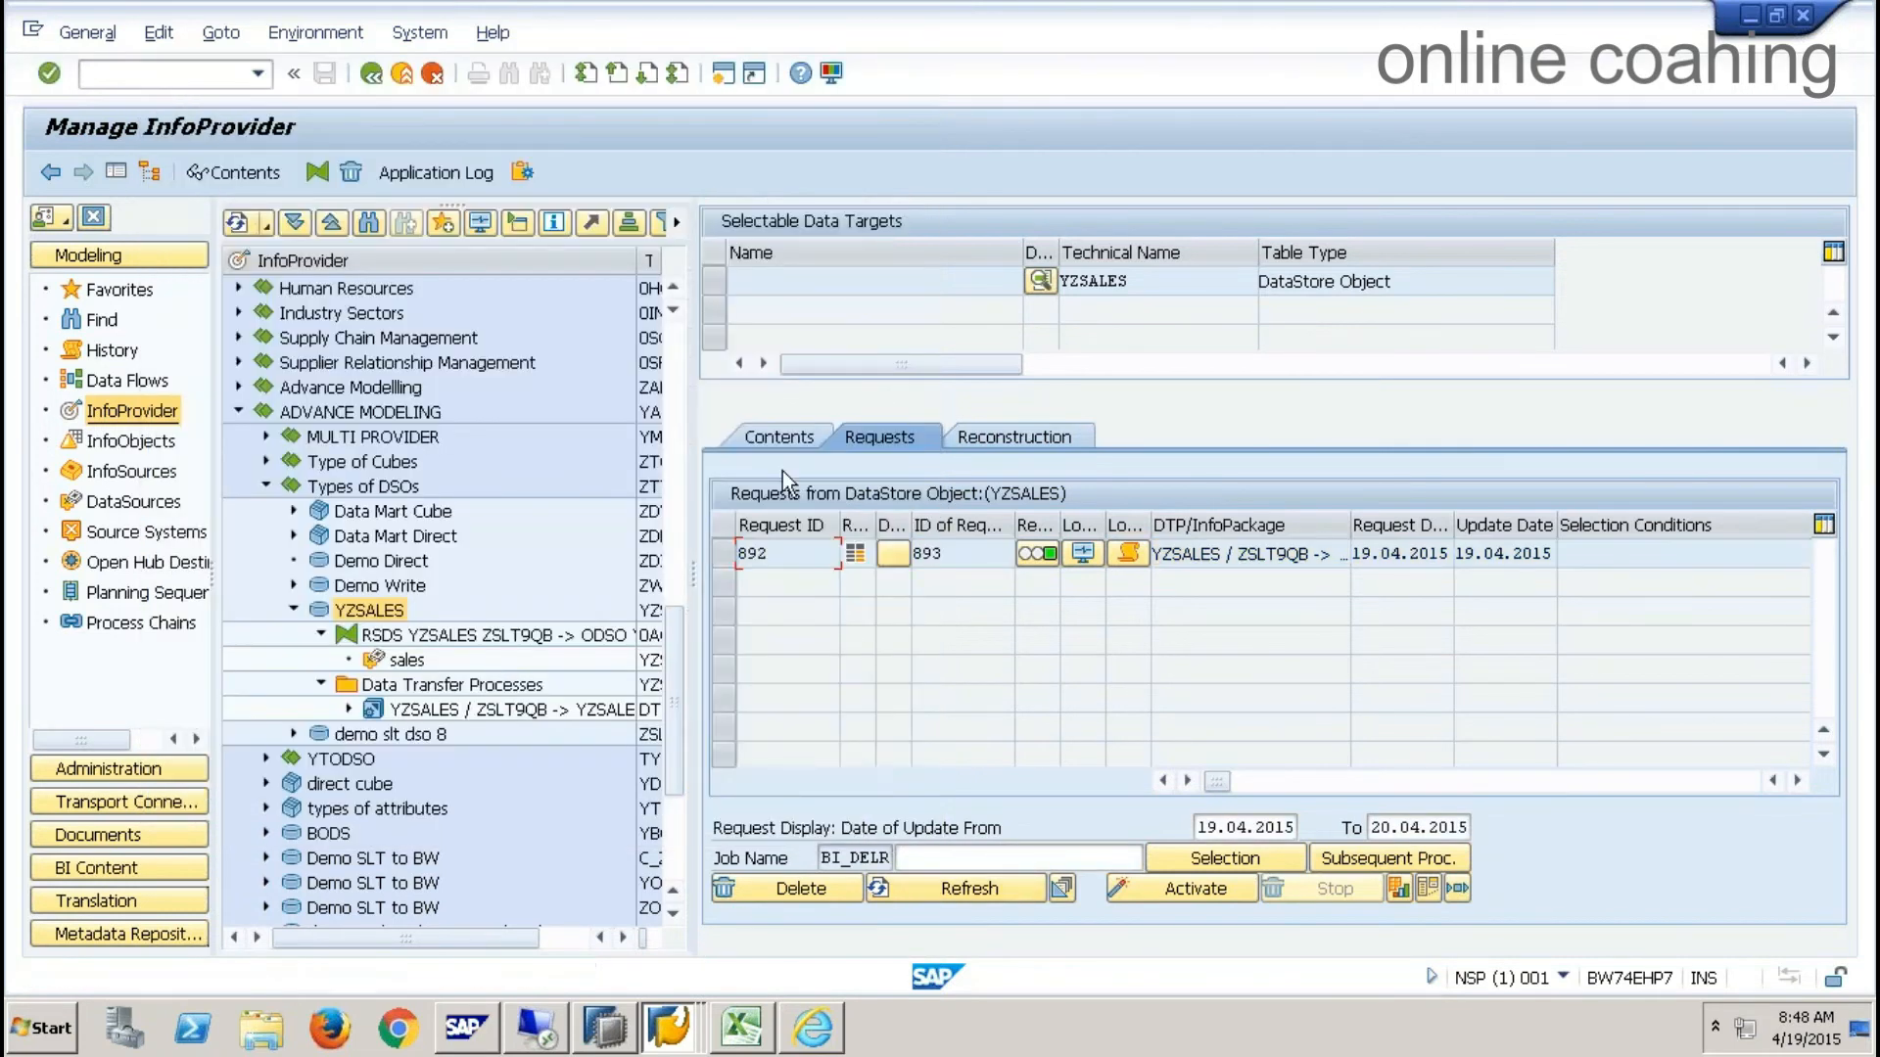
left_click(778, 438)
left_click(1040, 826)
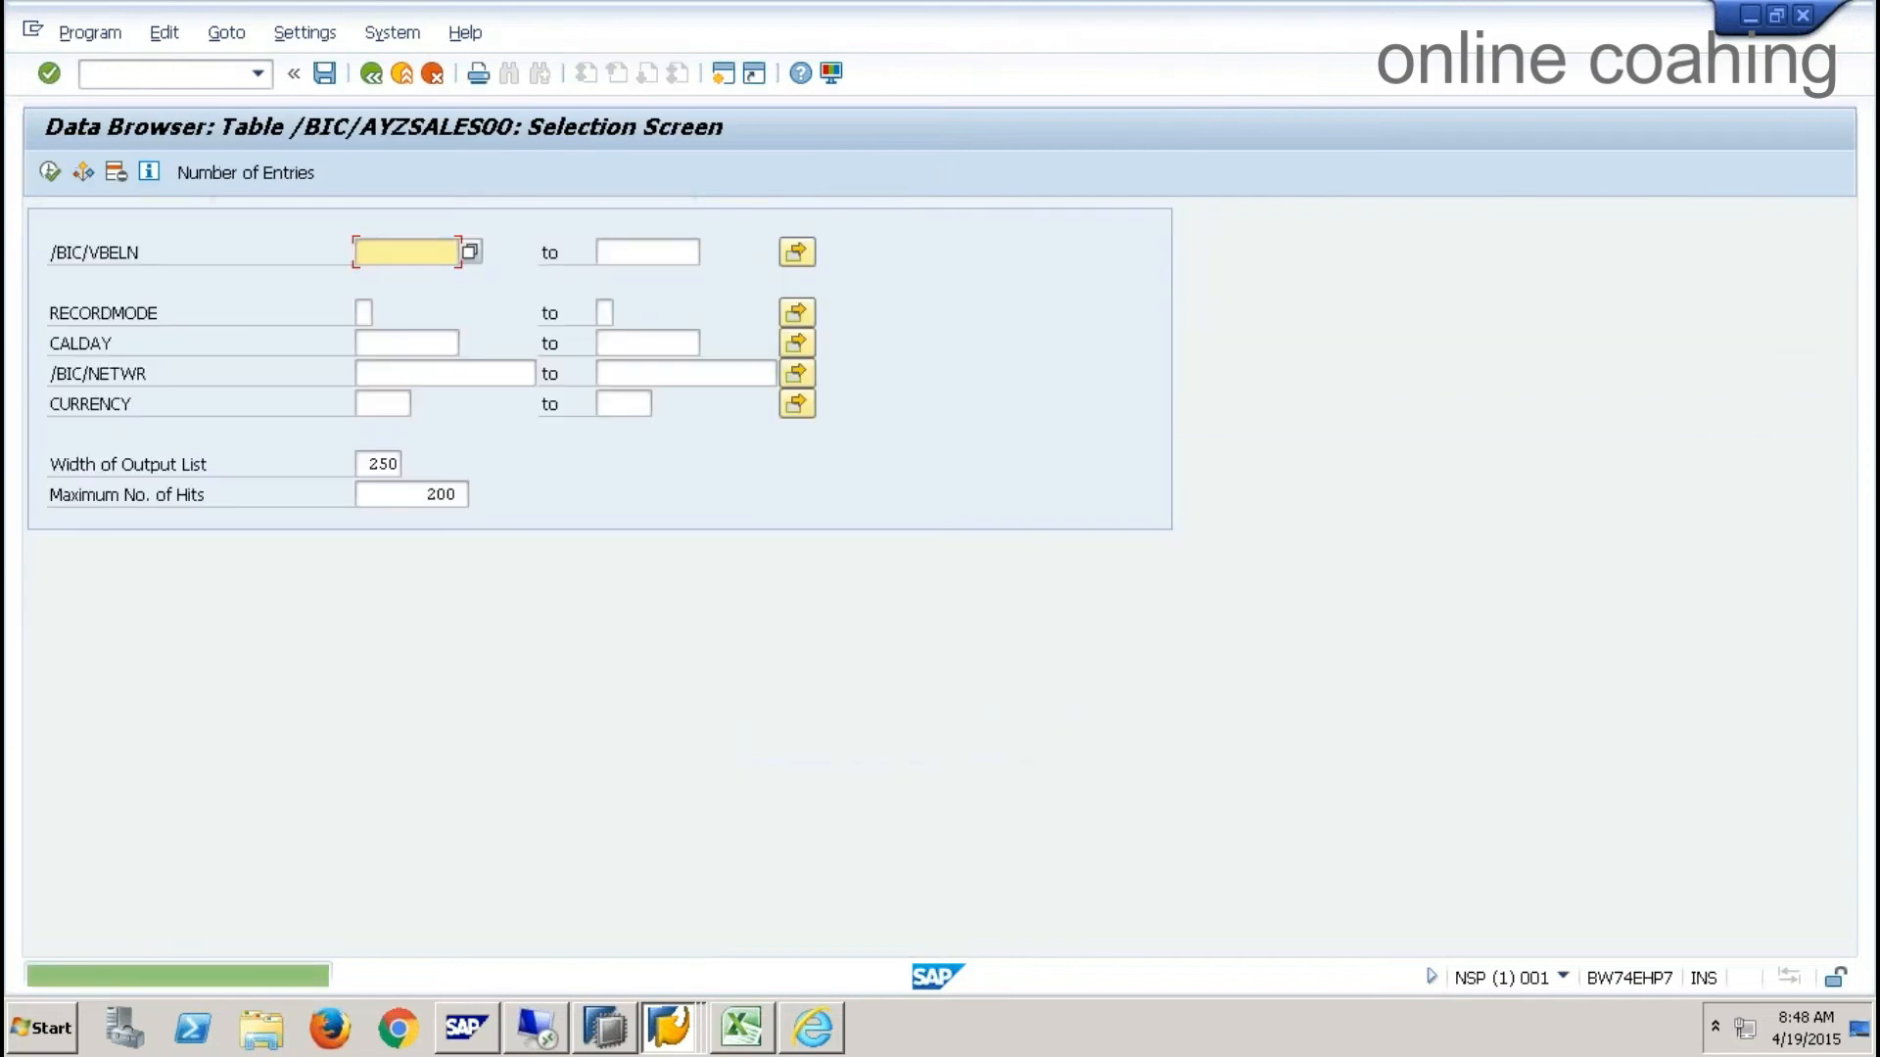
left_click(52, 170)
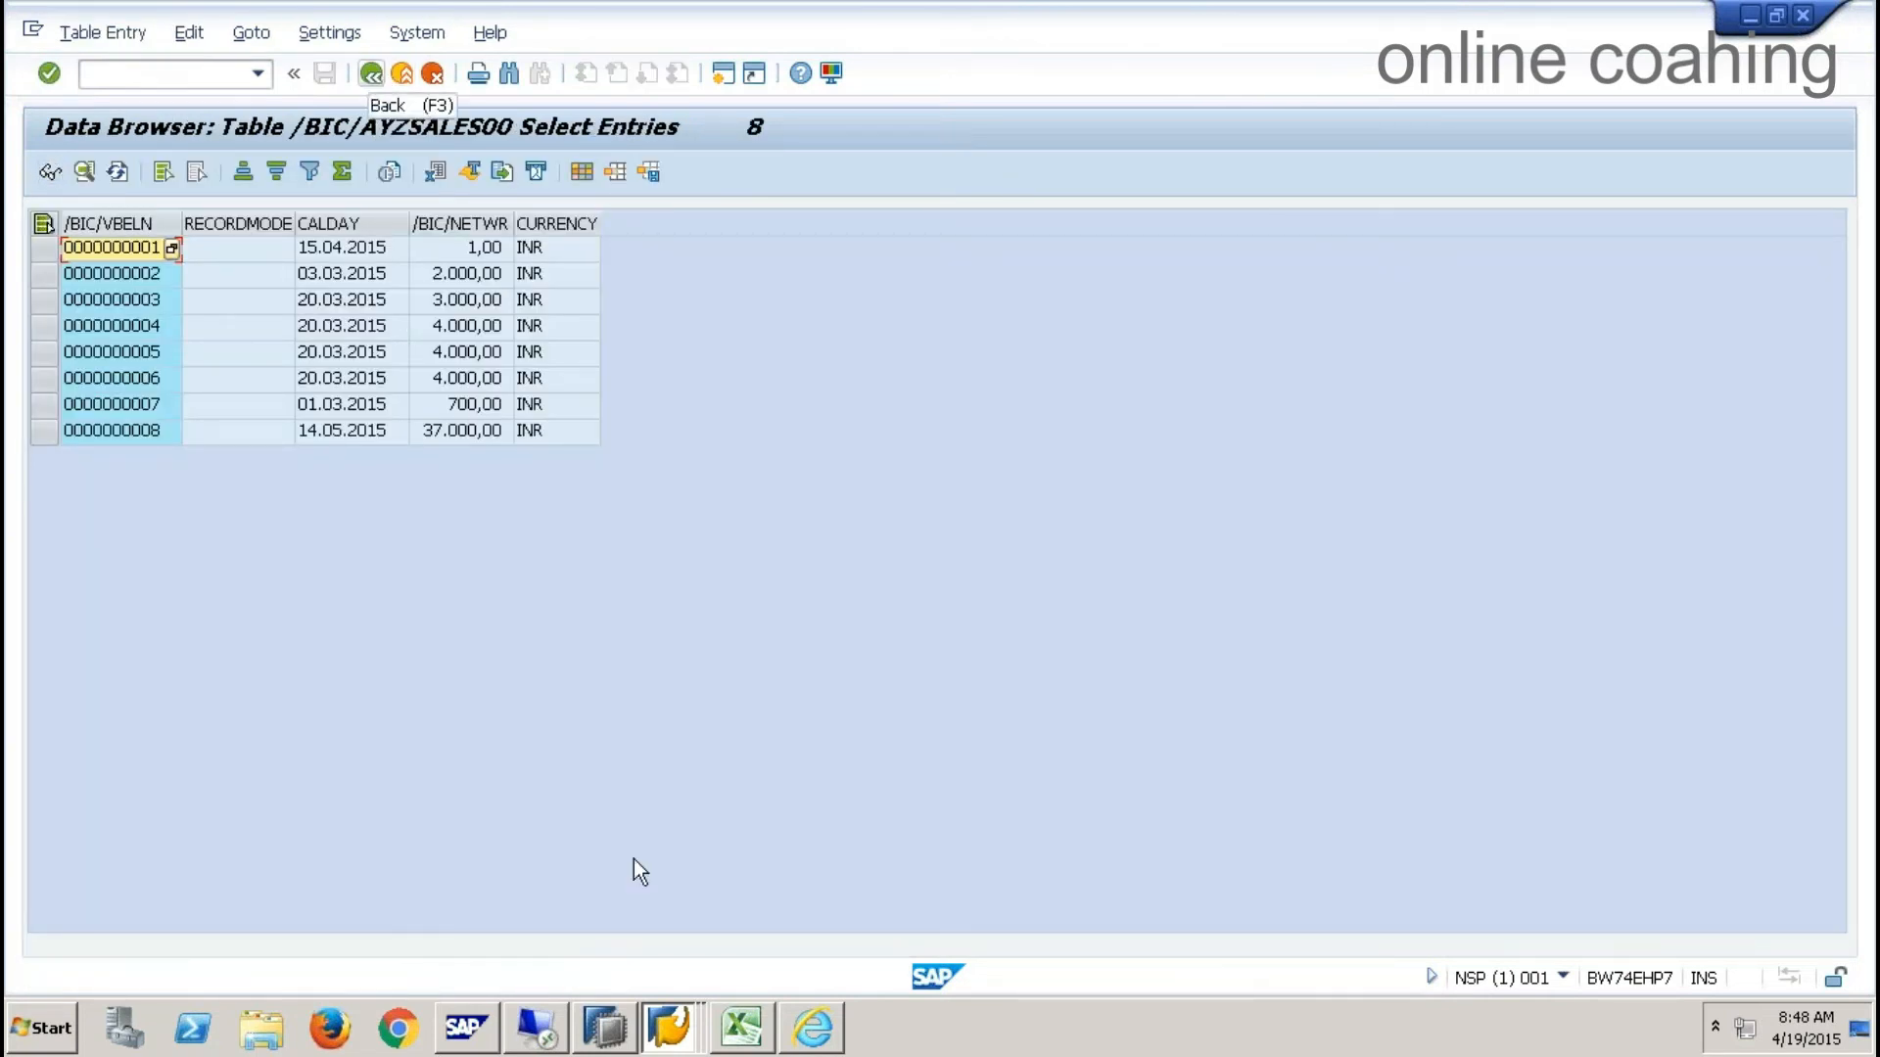
- Refresh the delta queue monitor and drill down from the 9QBEX~ZSALES queue through its subscription and request to the data units
left_click(685, 1033)
left_click(656, 938)
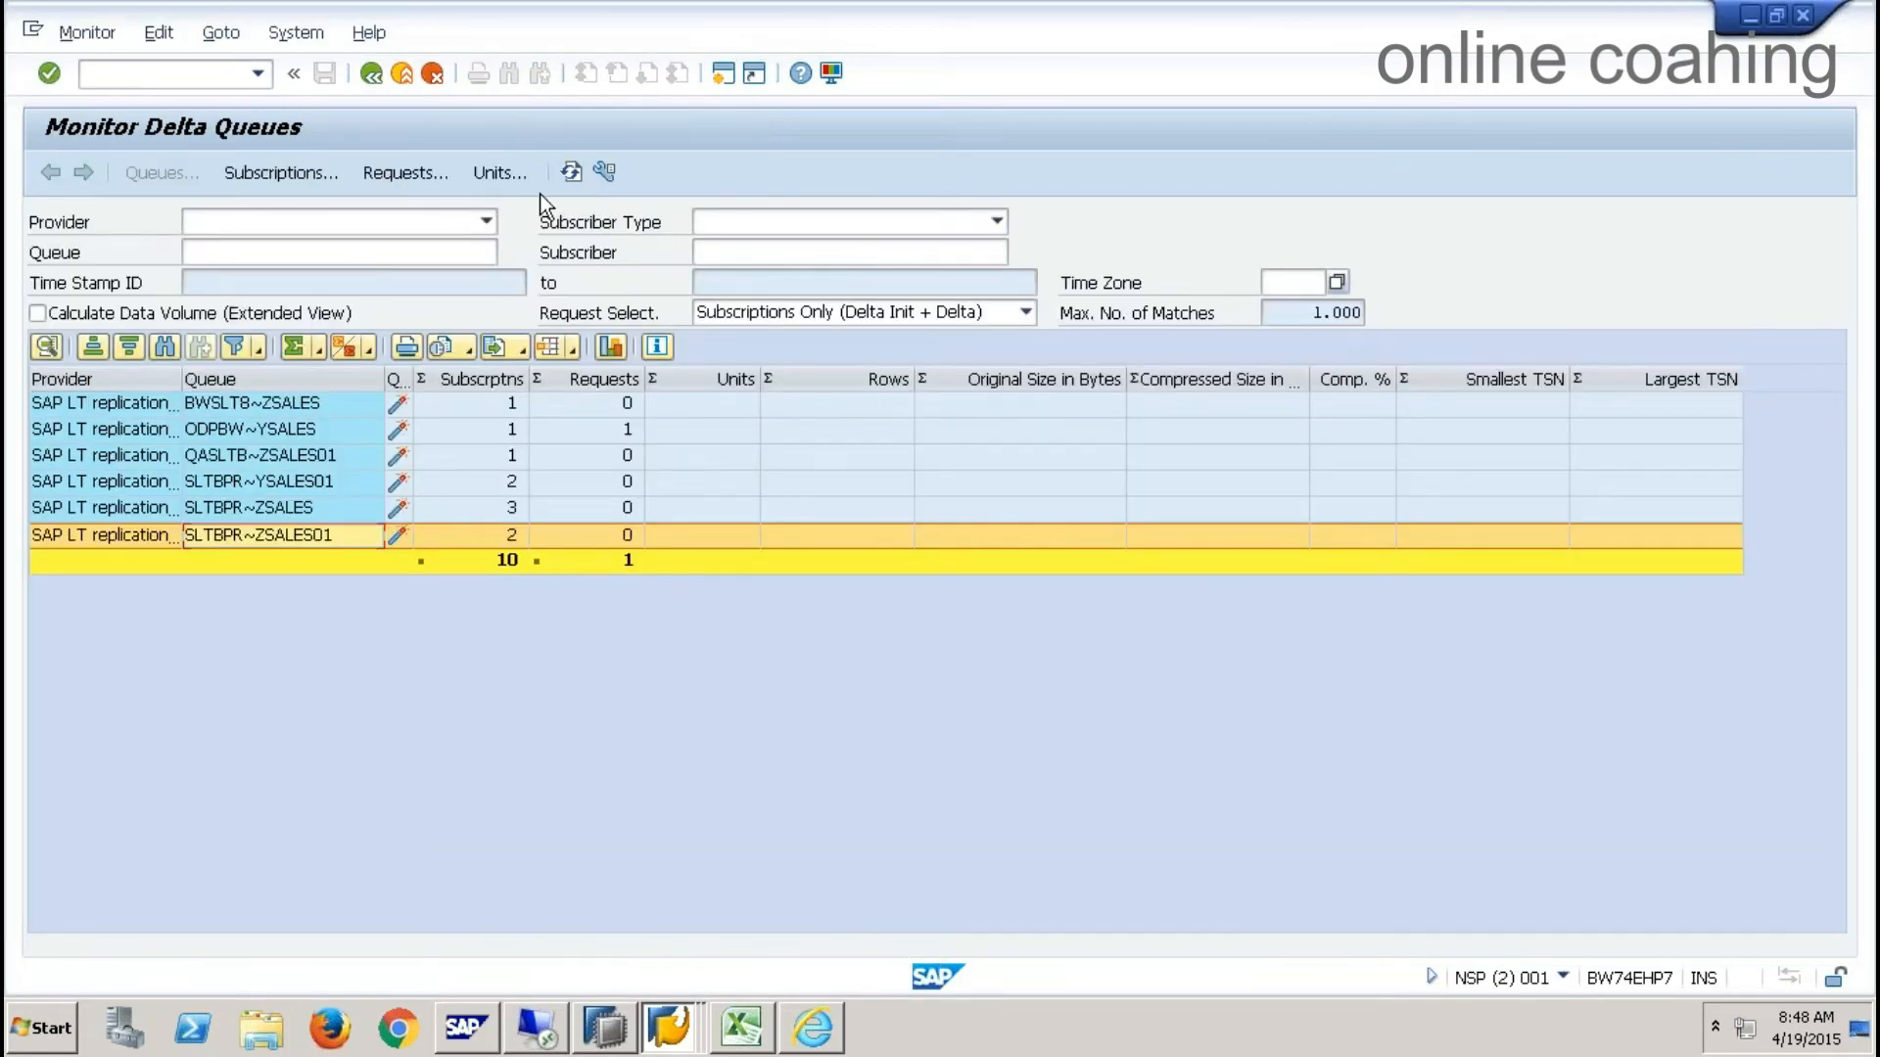
left_click(572, 171)
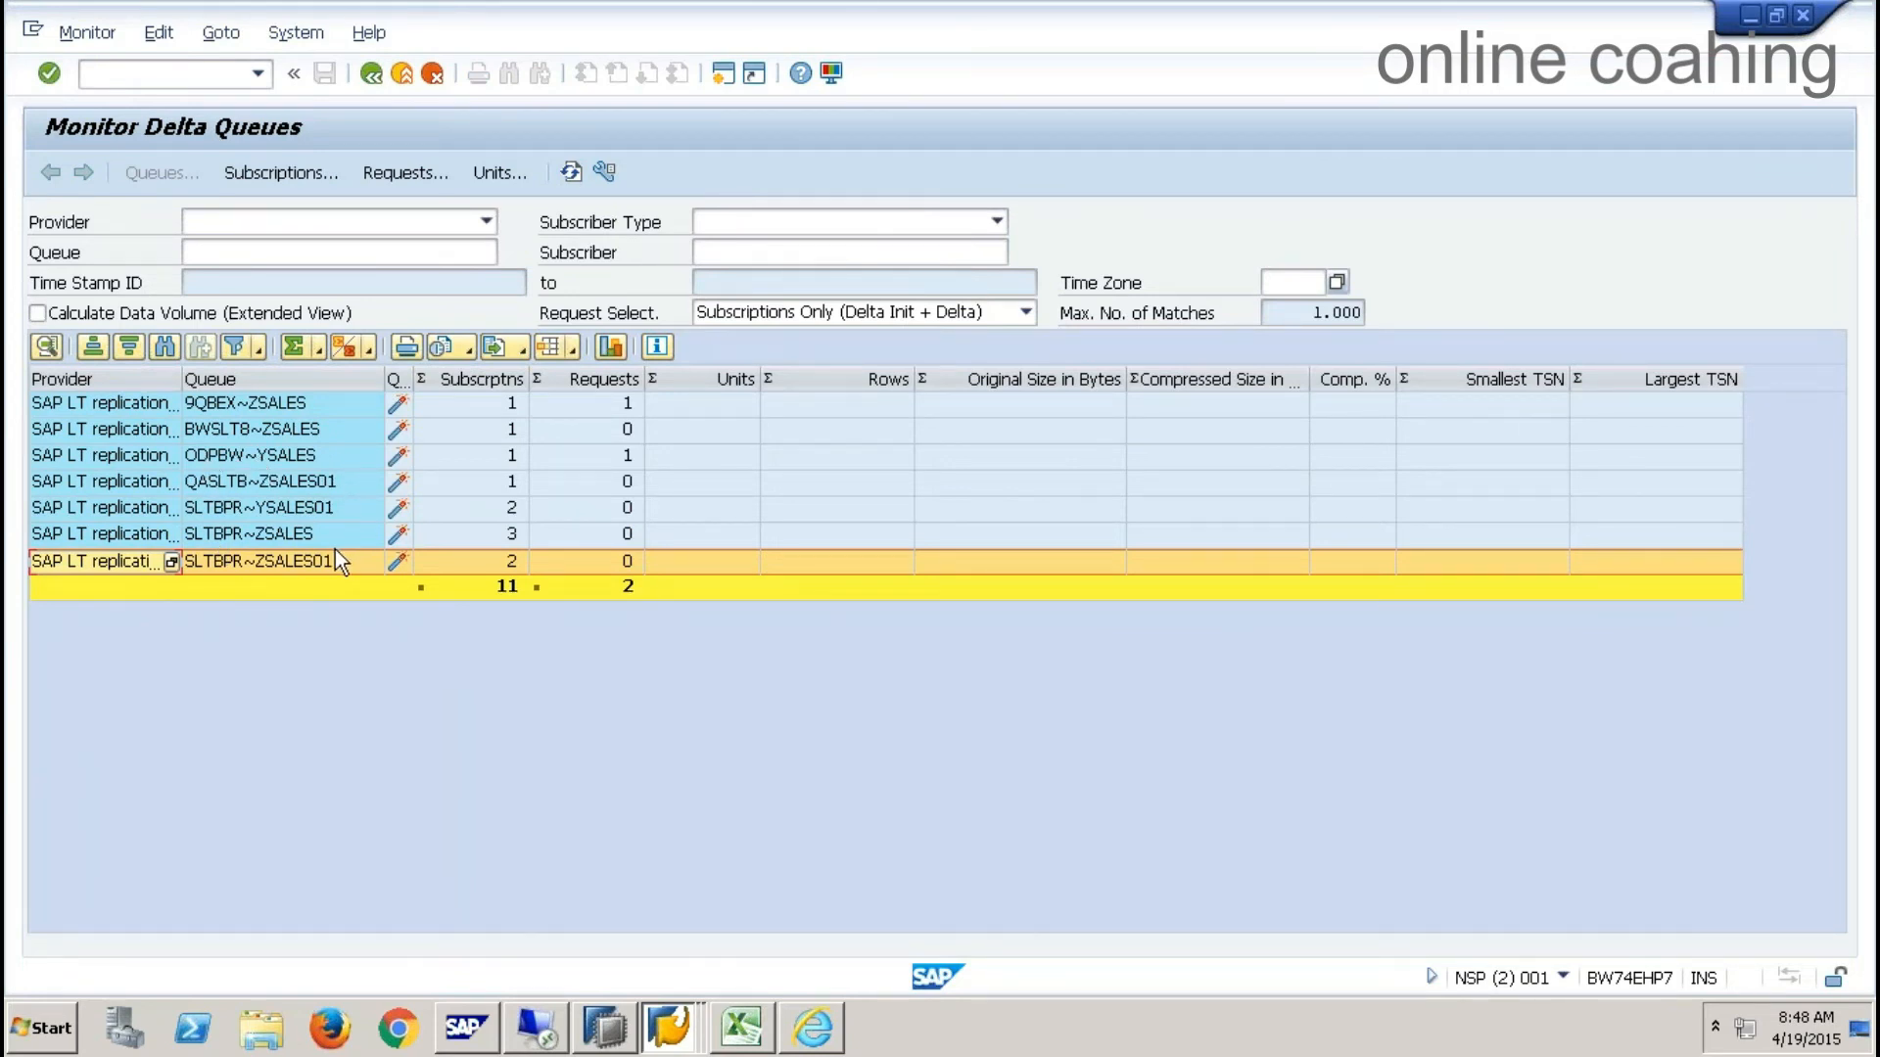
left_click(226, 412)
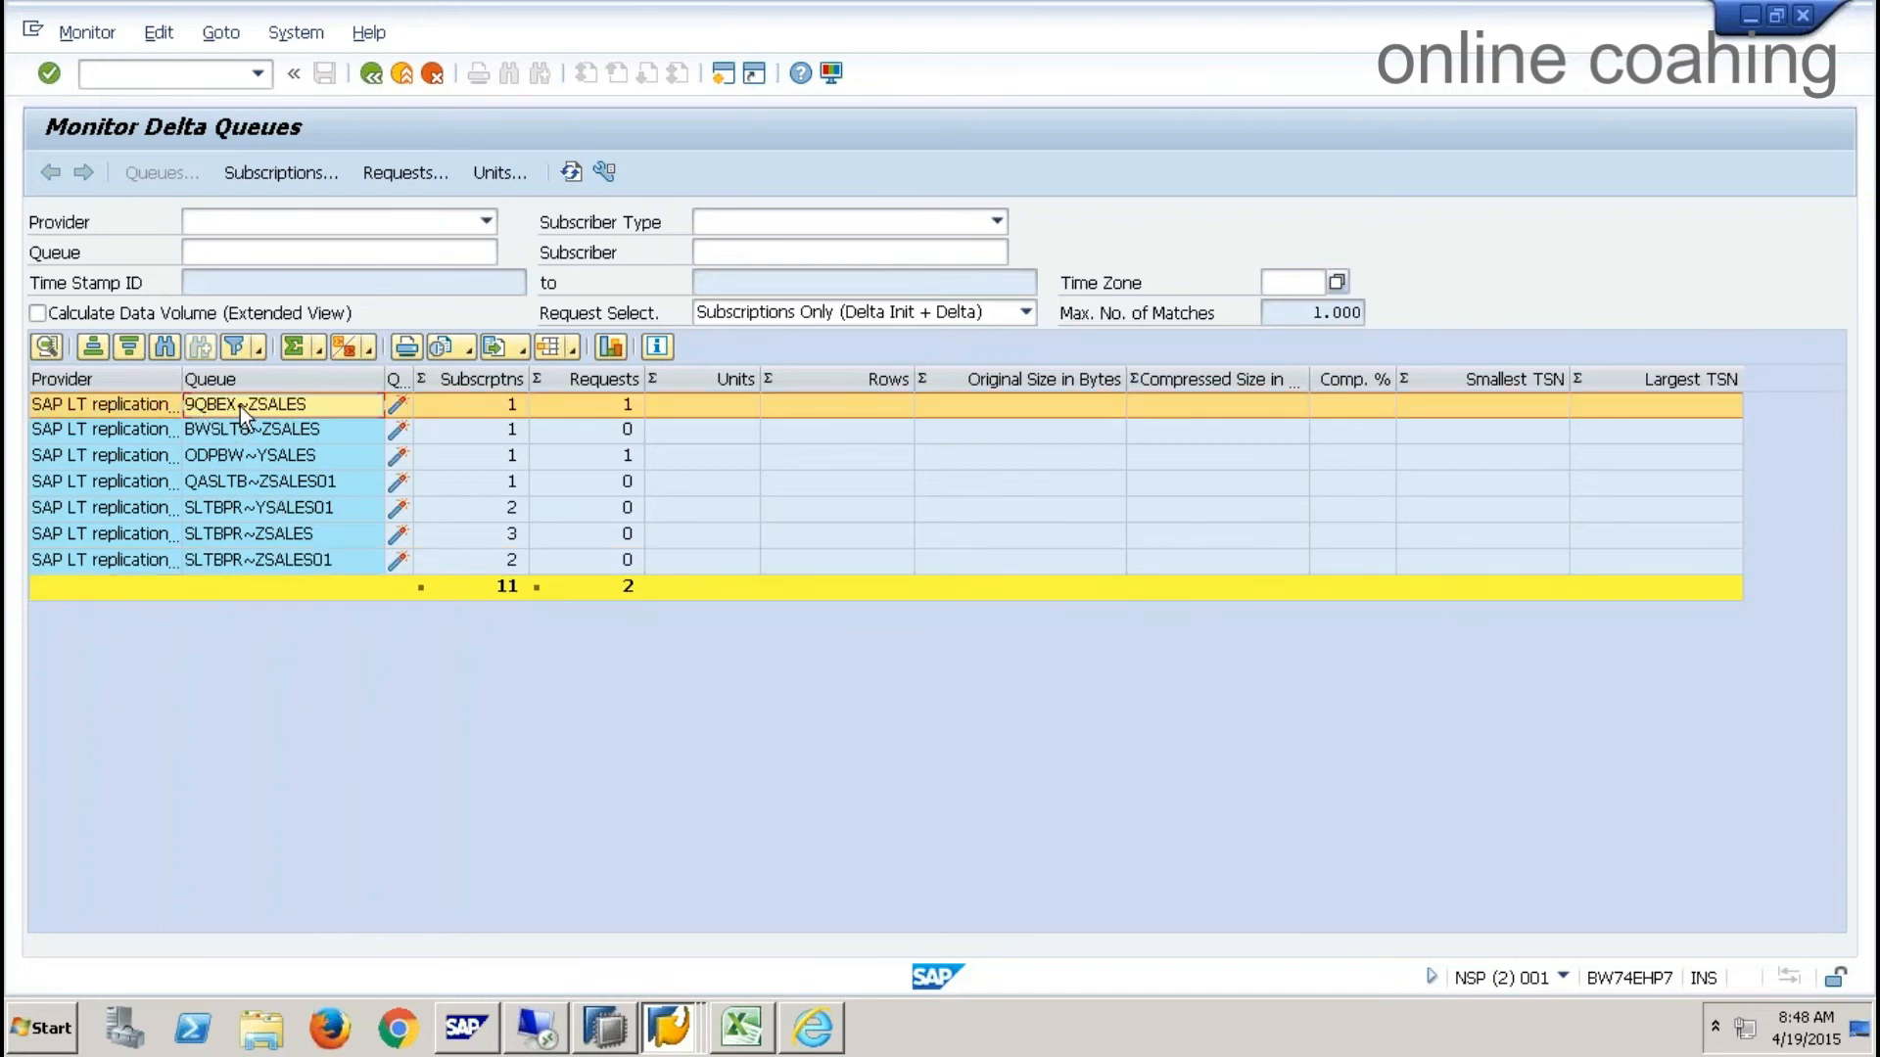
double_click(303, 407)
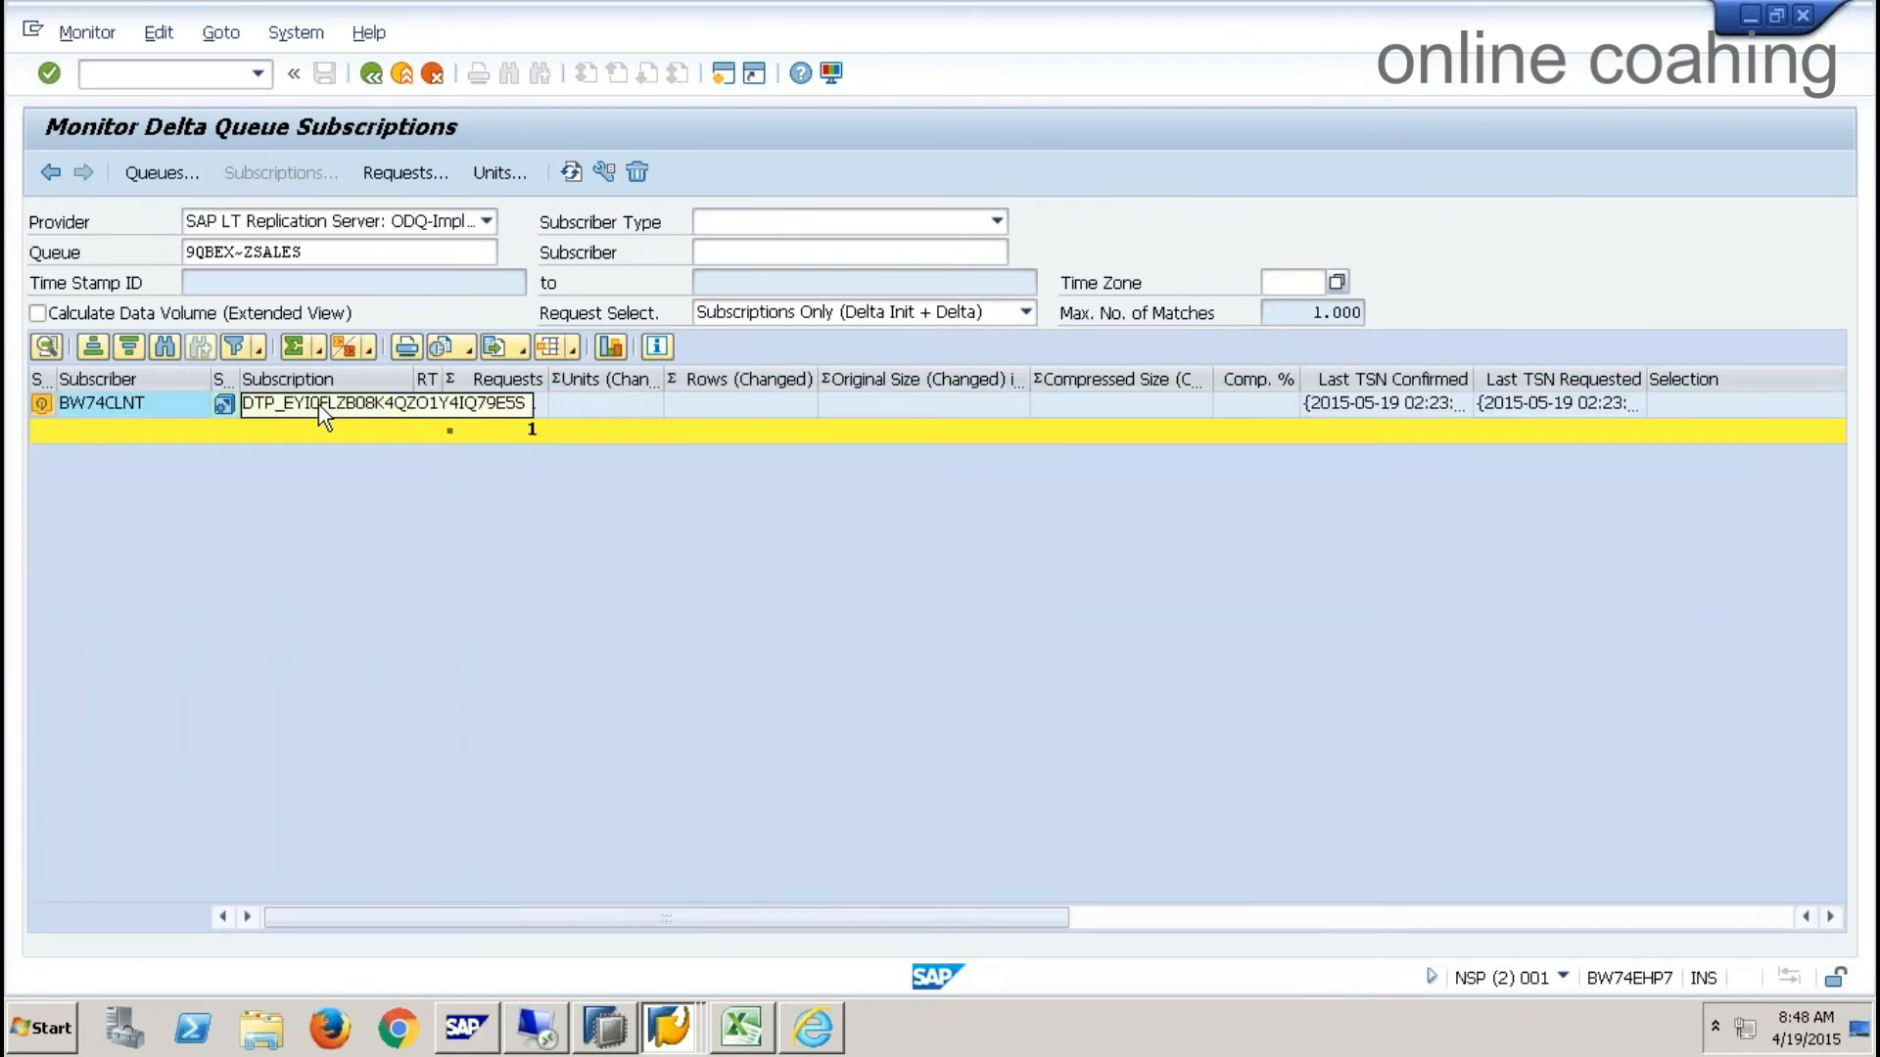
double_click(319, 403)
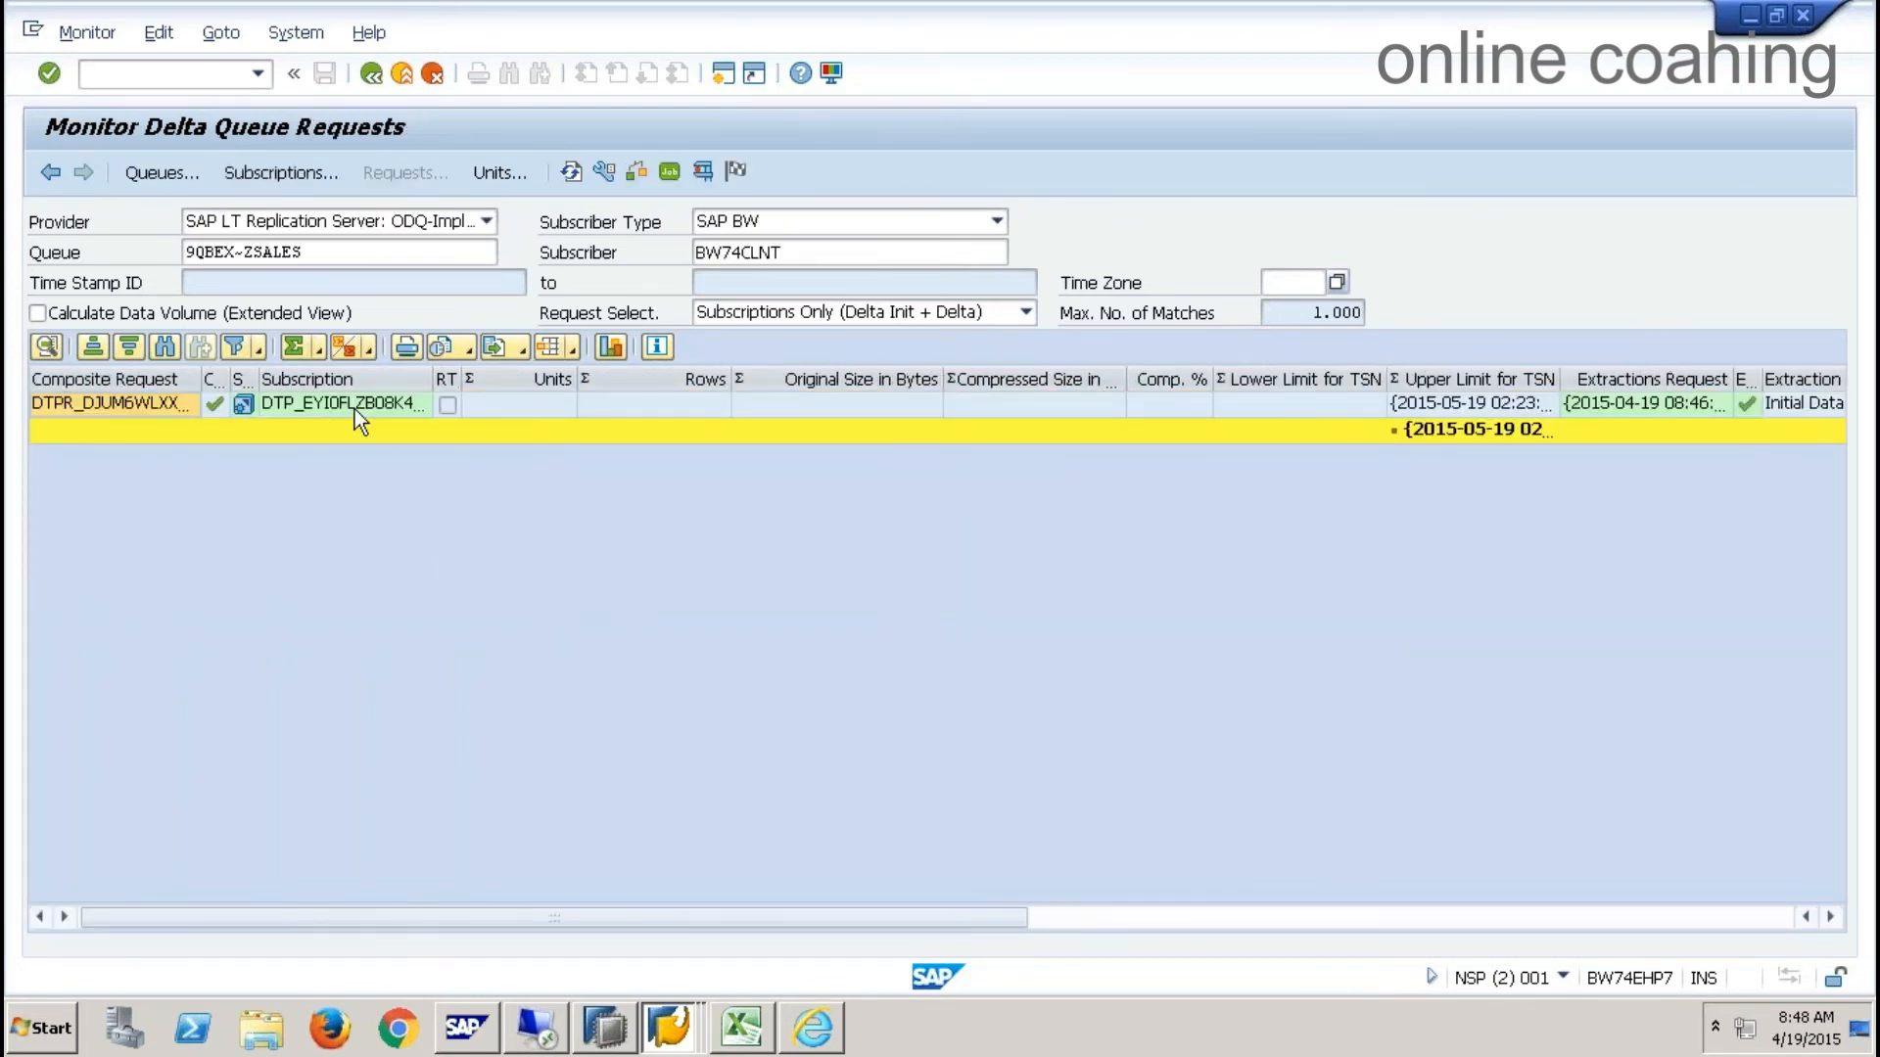
double_click(354, 409)
left_click(973, 409)
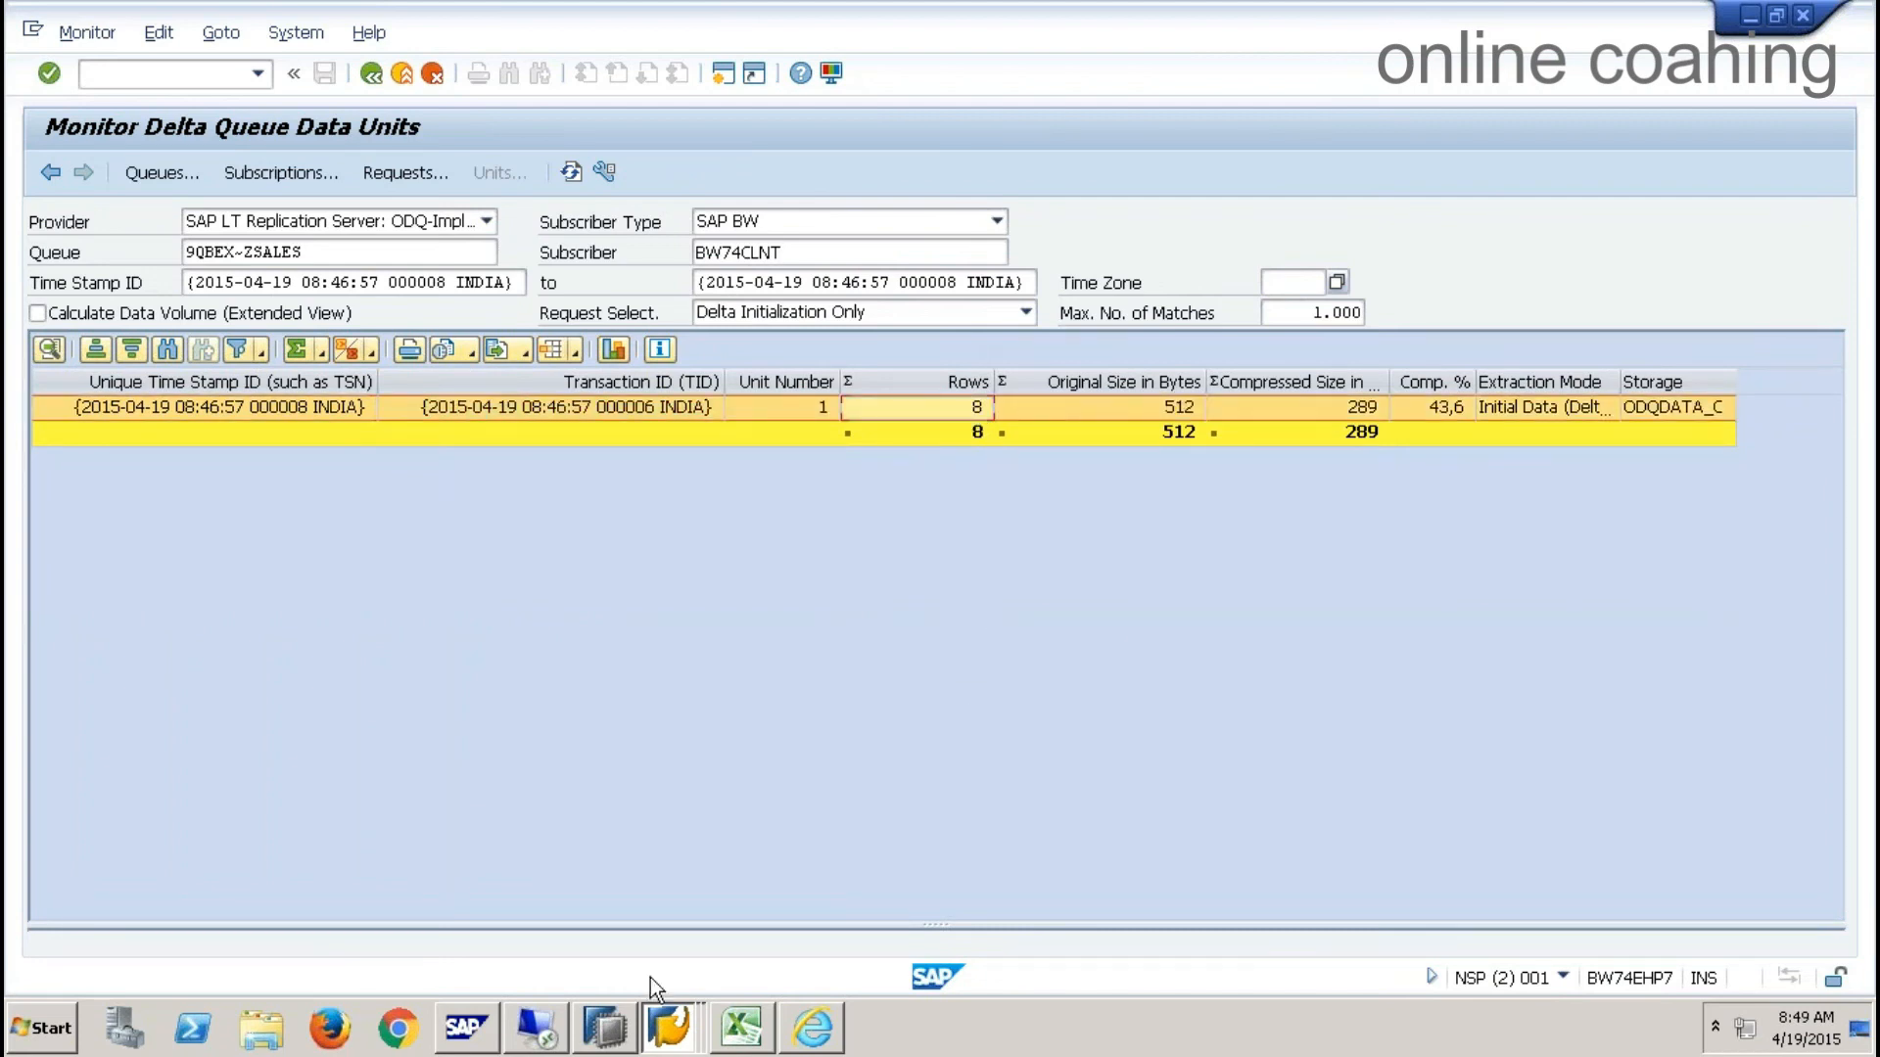
- Compare the entries of /BIC/AYZSALES00 with those of source table ZSALES in the other open sessions
left_click(685, 1036)
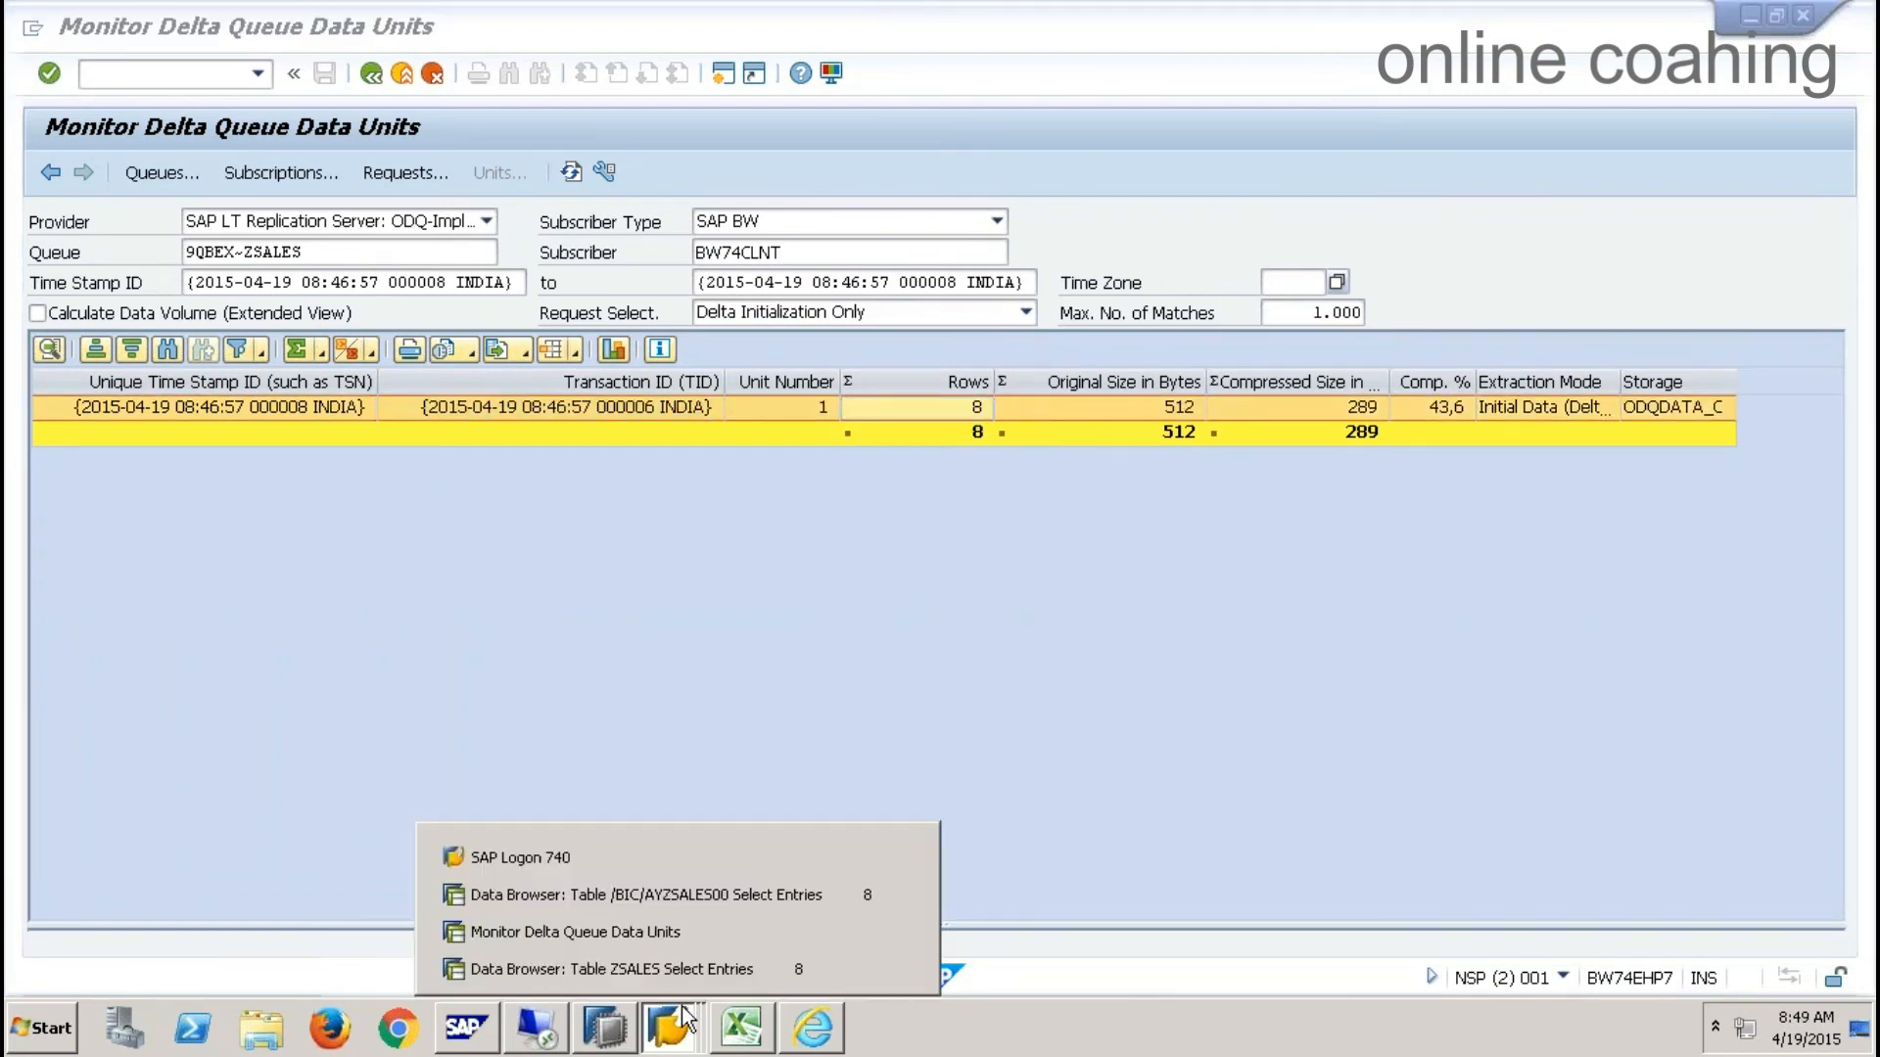
left_click(711, 895)
left_click(670, 1028)
left_click(673, 966)
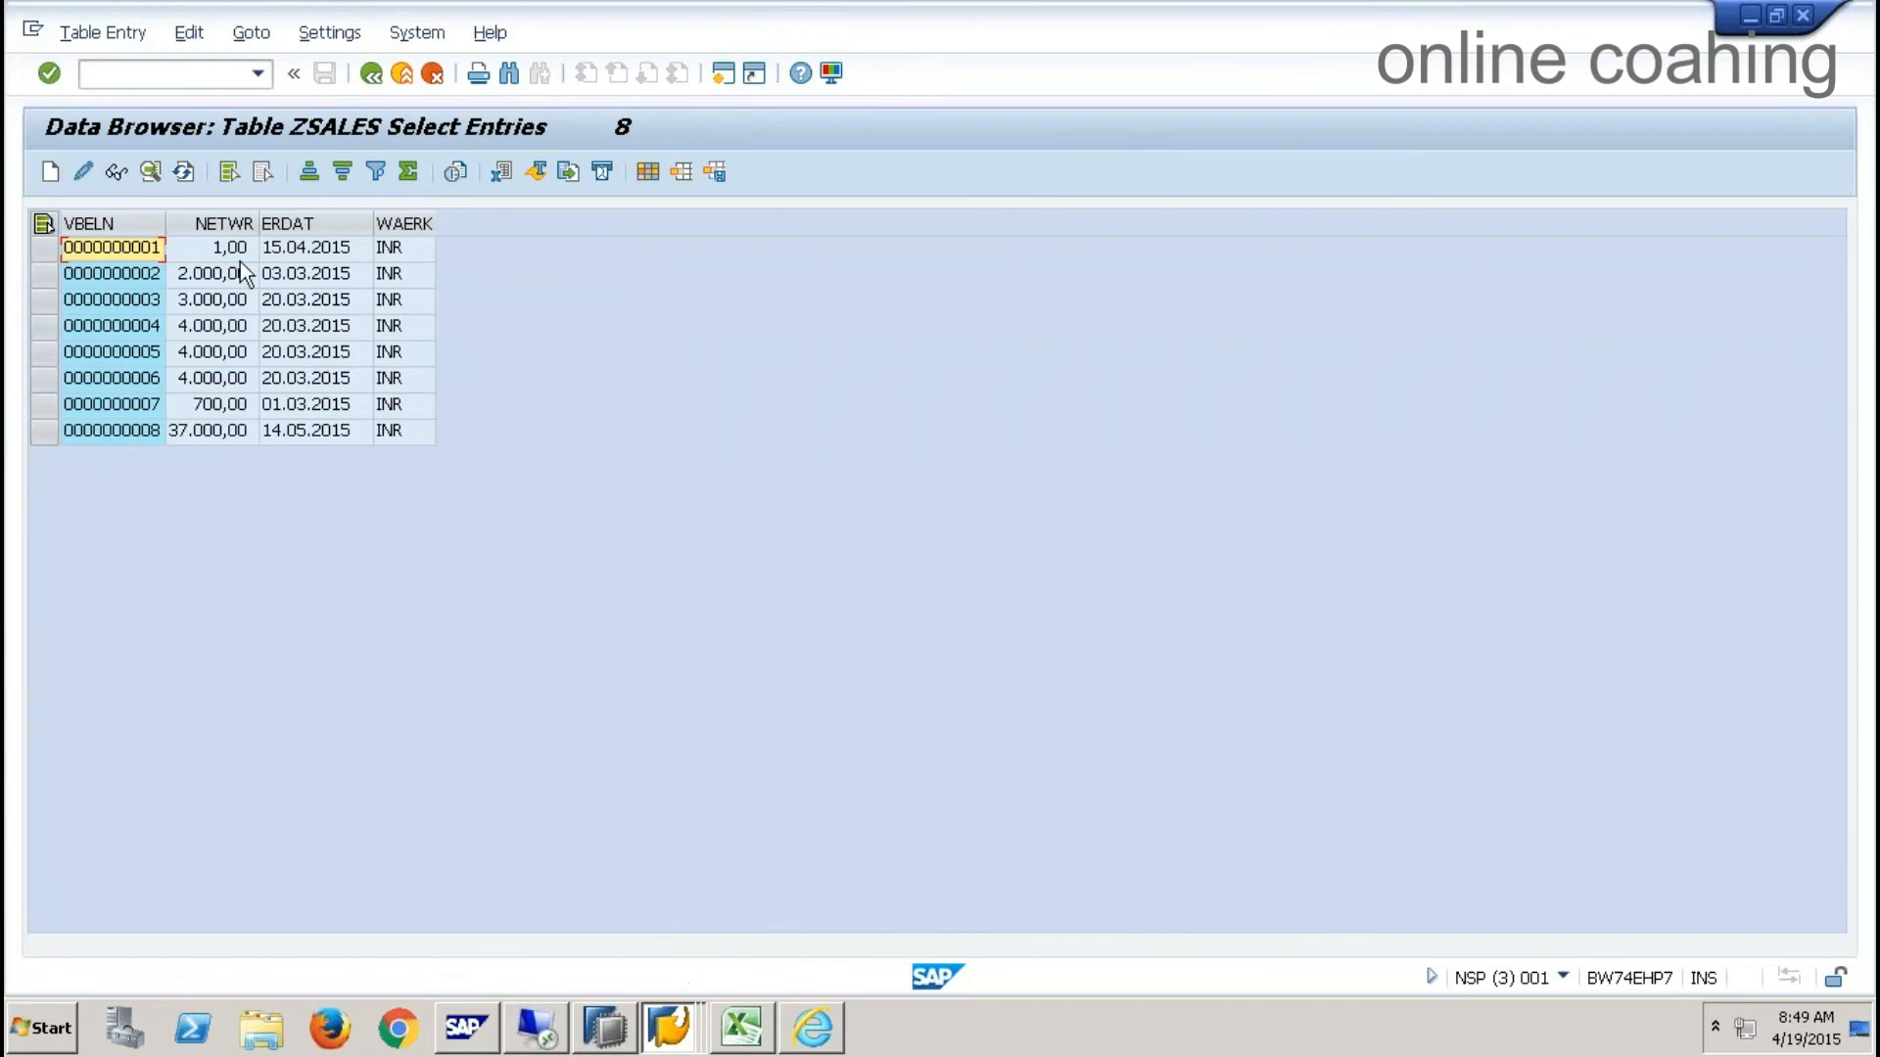
- Create a ZSALES entry with VBELN 9, NETWR 9000, ERDAT 14.05.2015 and WAERK INR, save it and return to the table entries
left_click(50, 172)
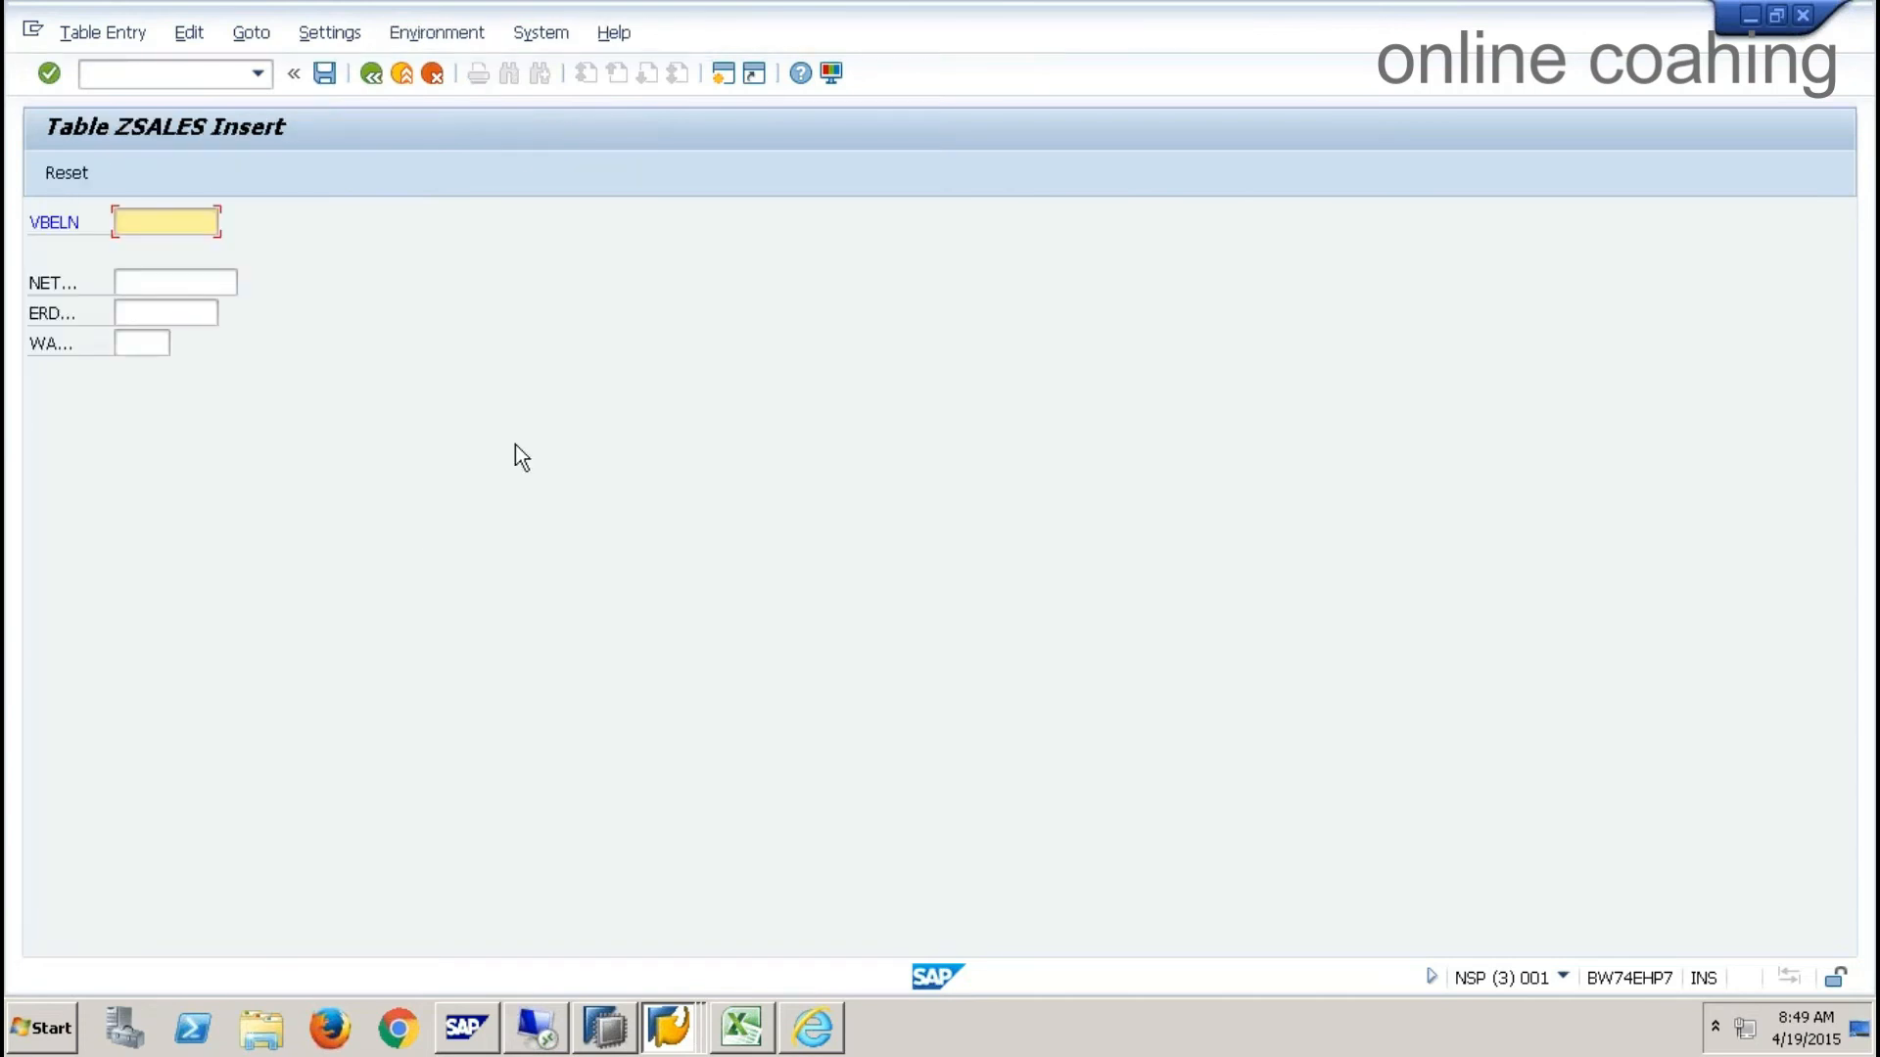
type("9")
key("Tab")
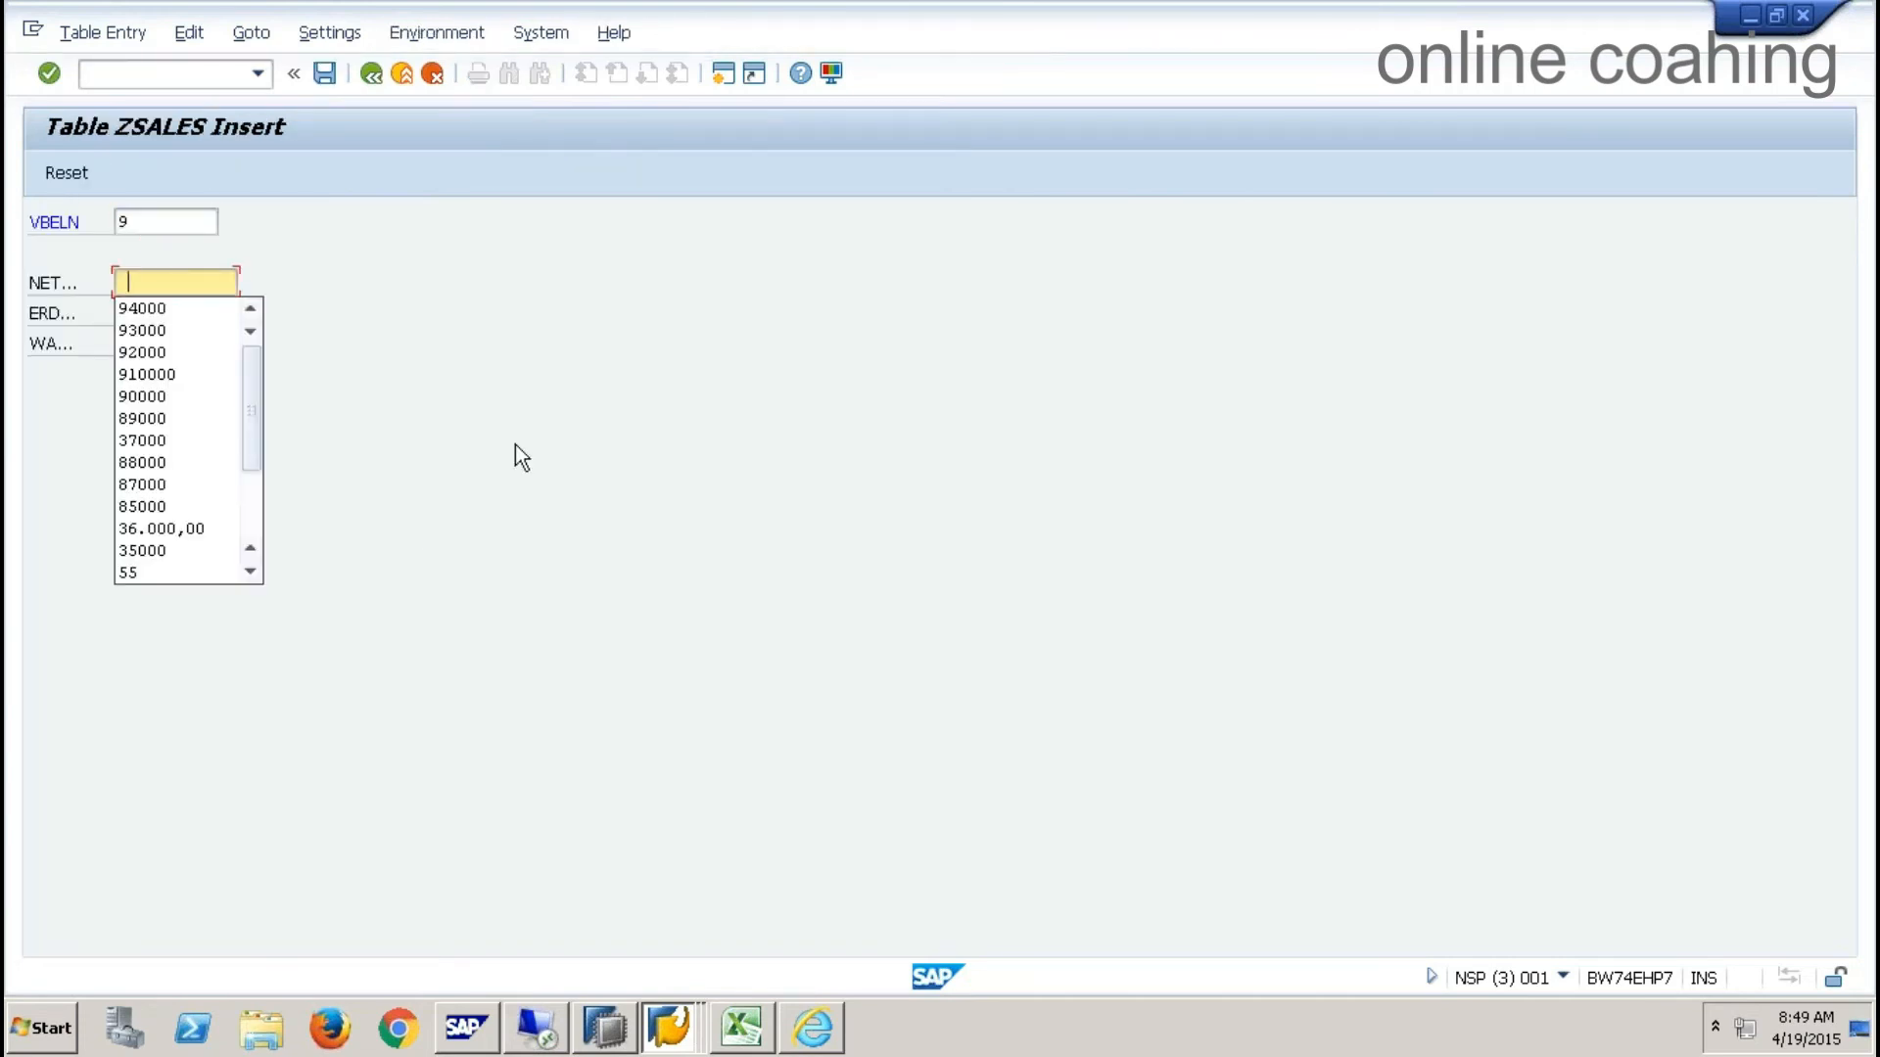
left_click(429, 349)
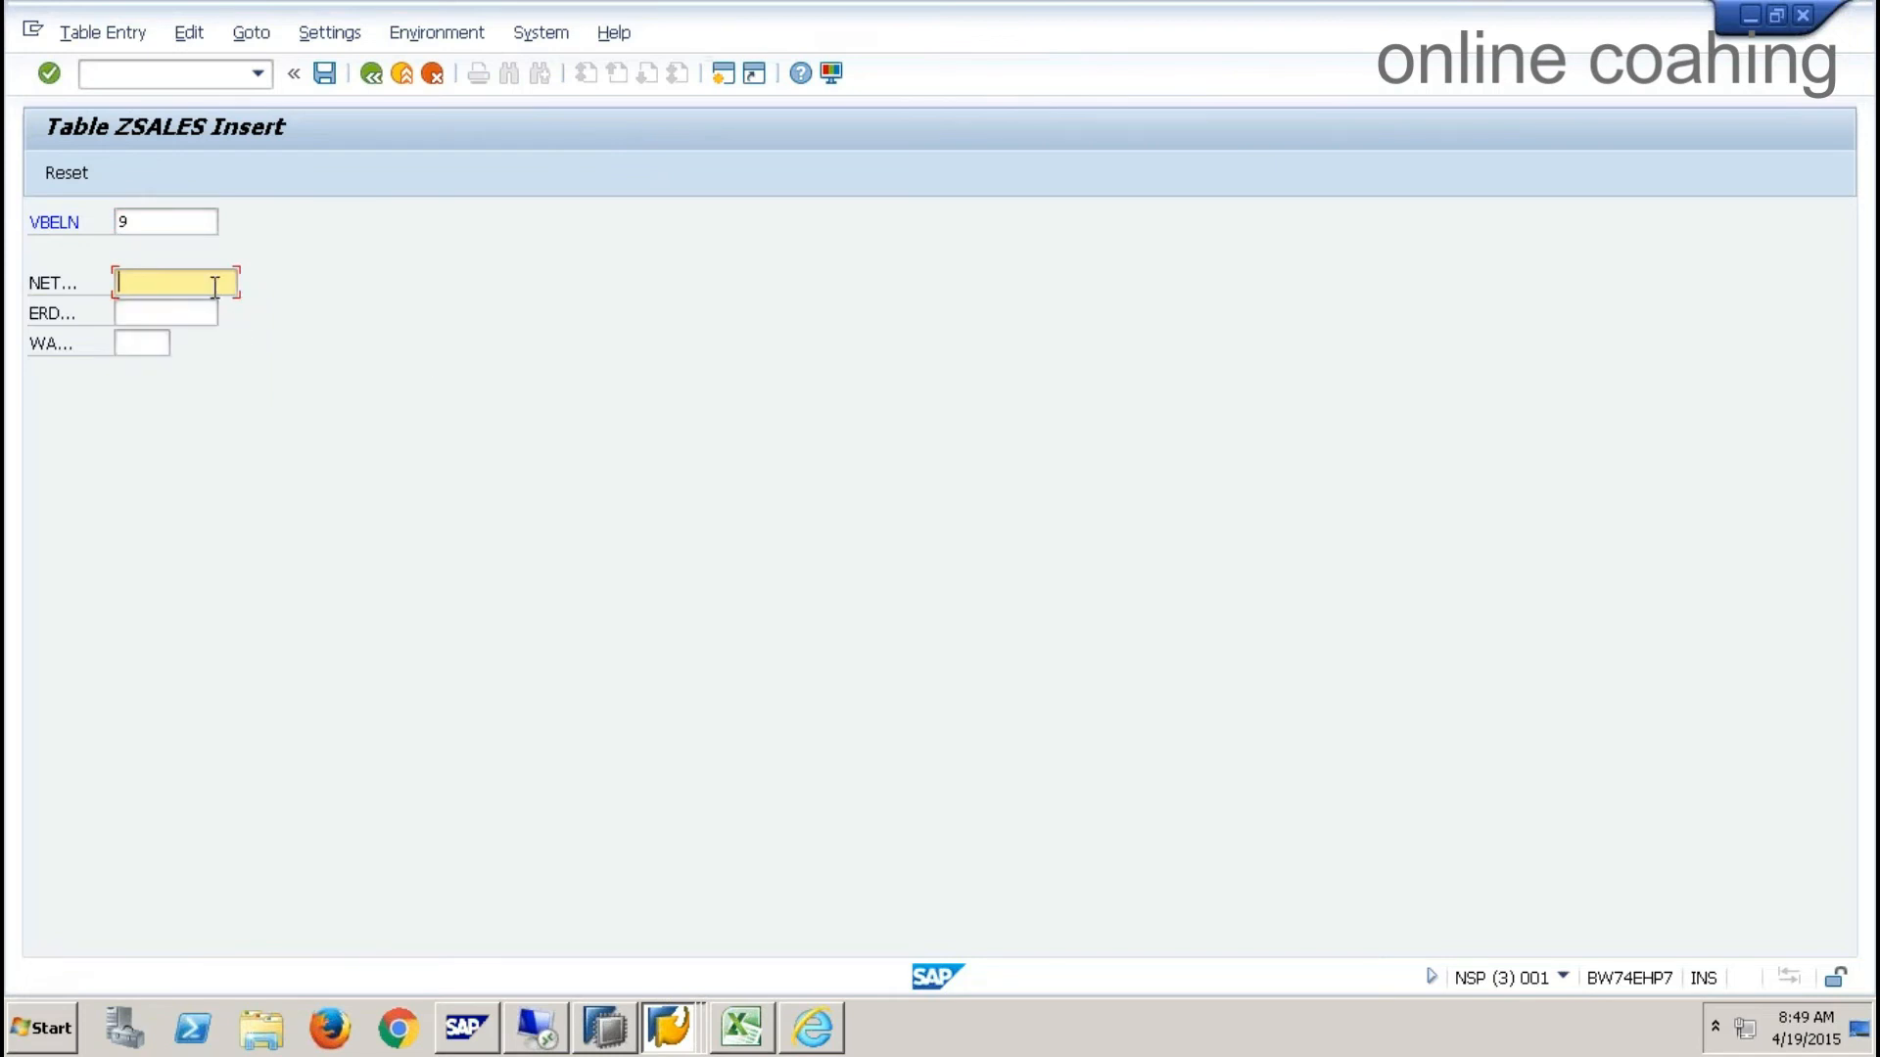
type("9000")
key("Tab")
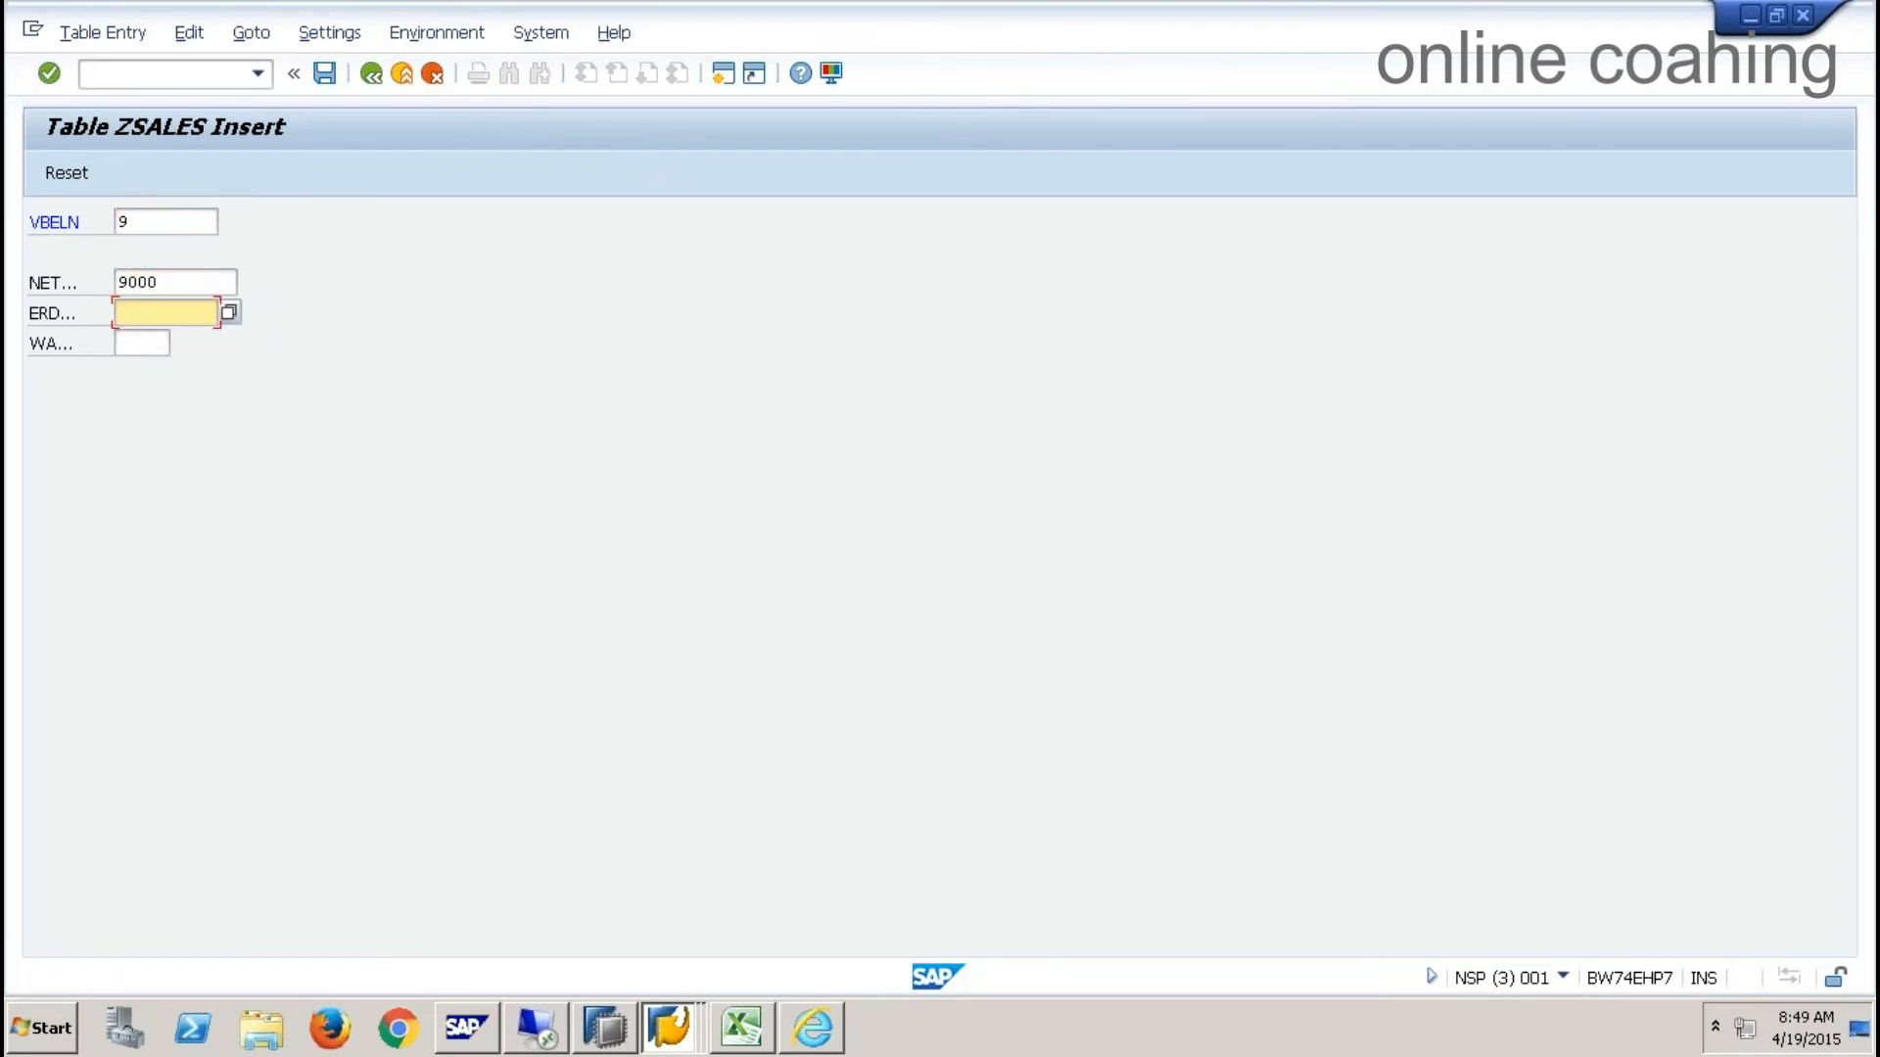
left_click(188, 336)
left_click(164, 343)
type("INR")
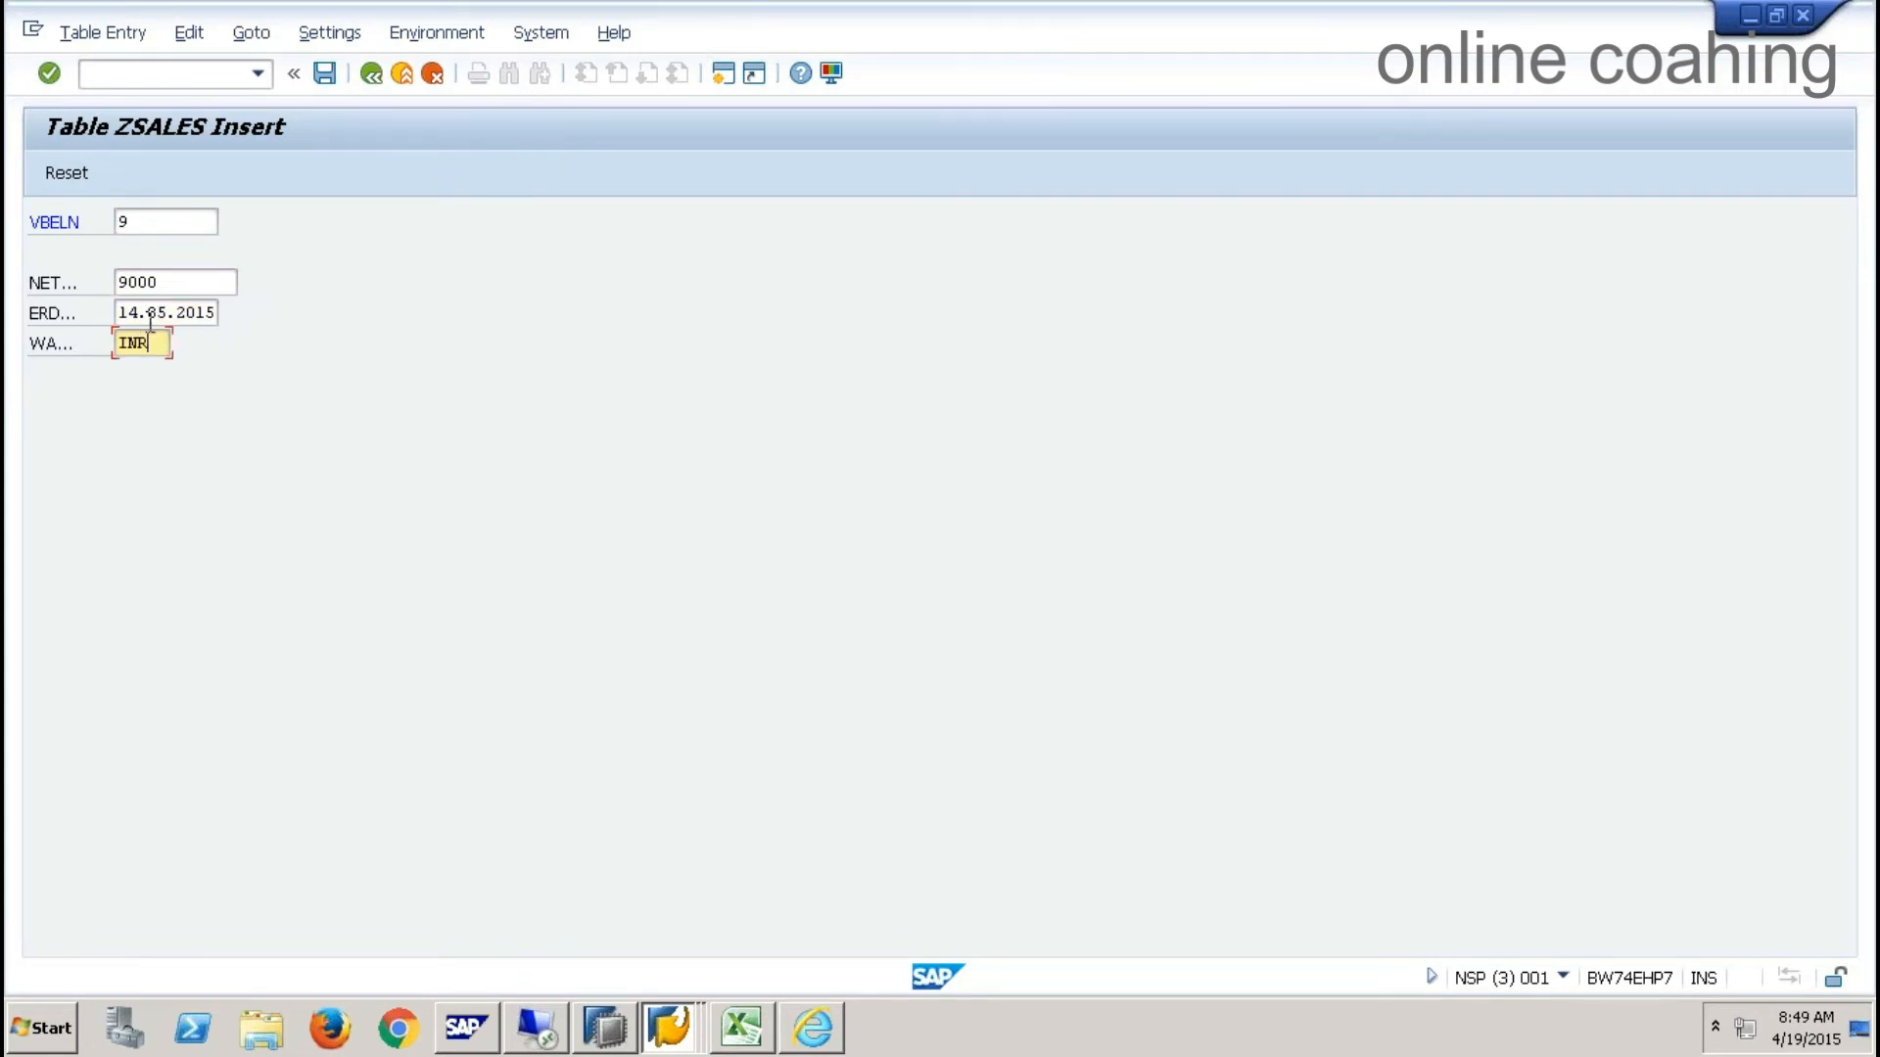
left_click(324, 74)
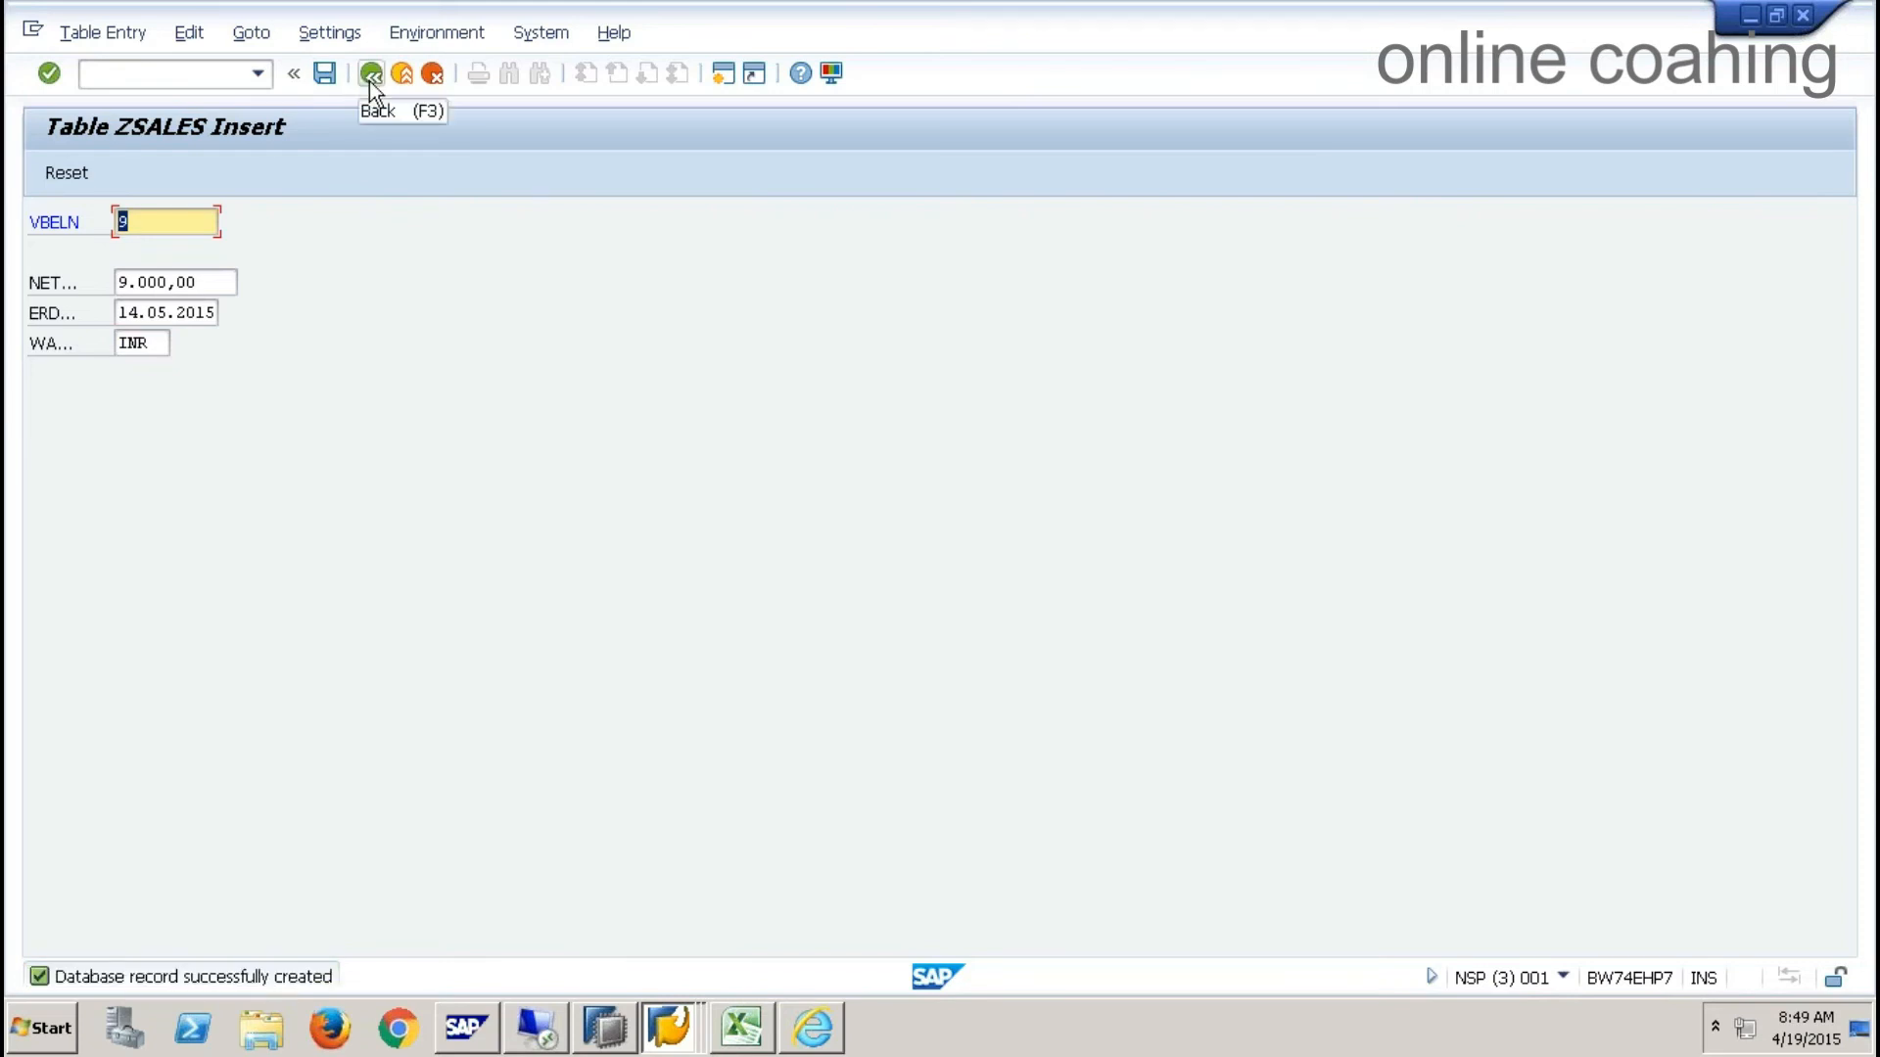
left_click(370, 74)
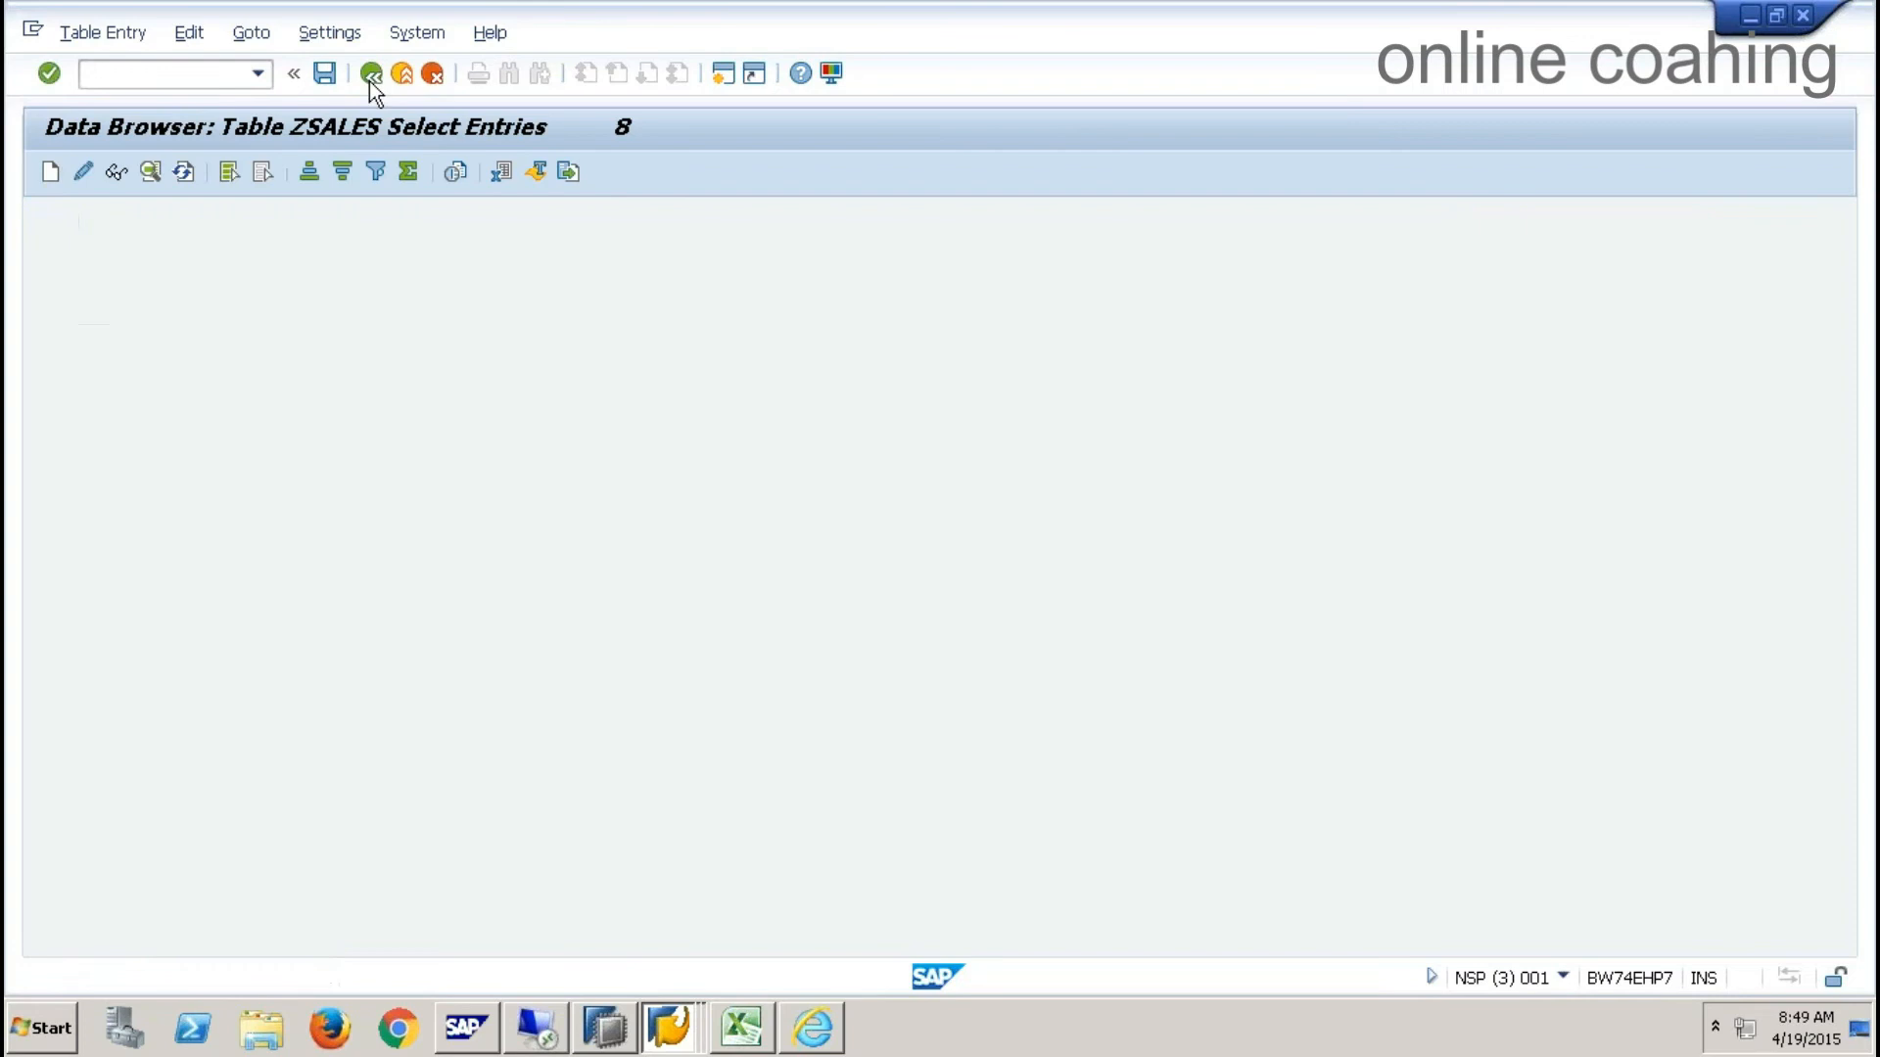
- Recheck the entries of /BIC/AYZSALES00, then go back to the InfoProvider tree of the Data Warehousing Workbench
left_click(679, 1036)
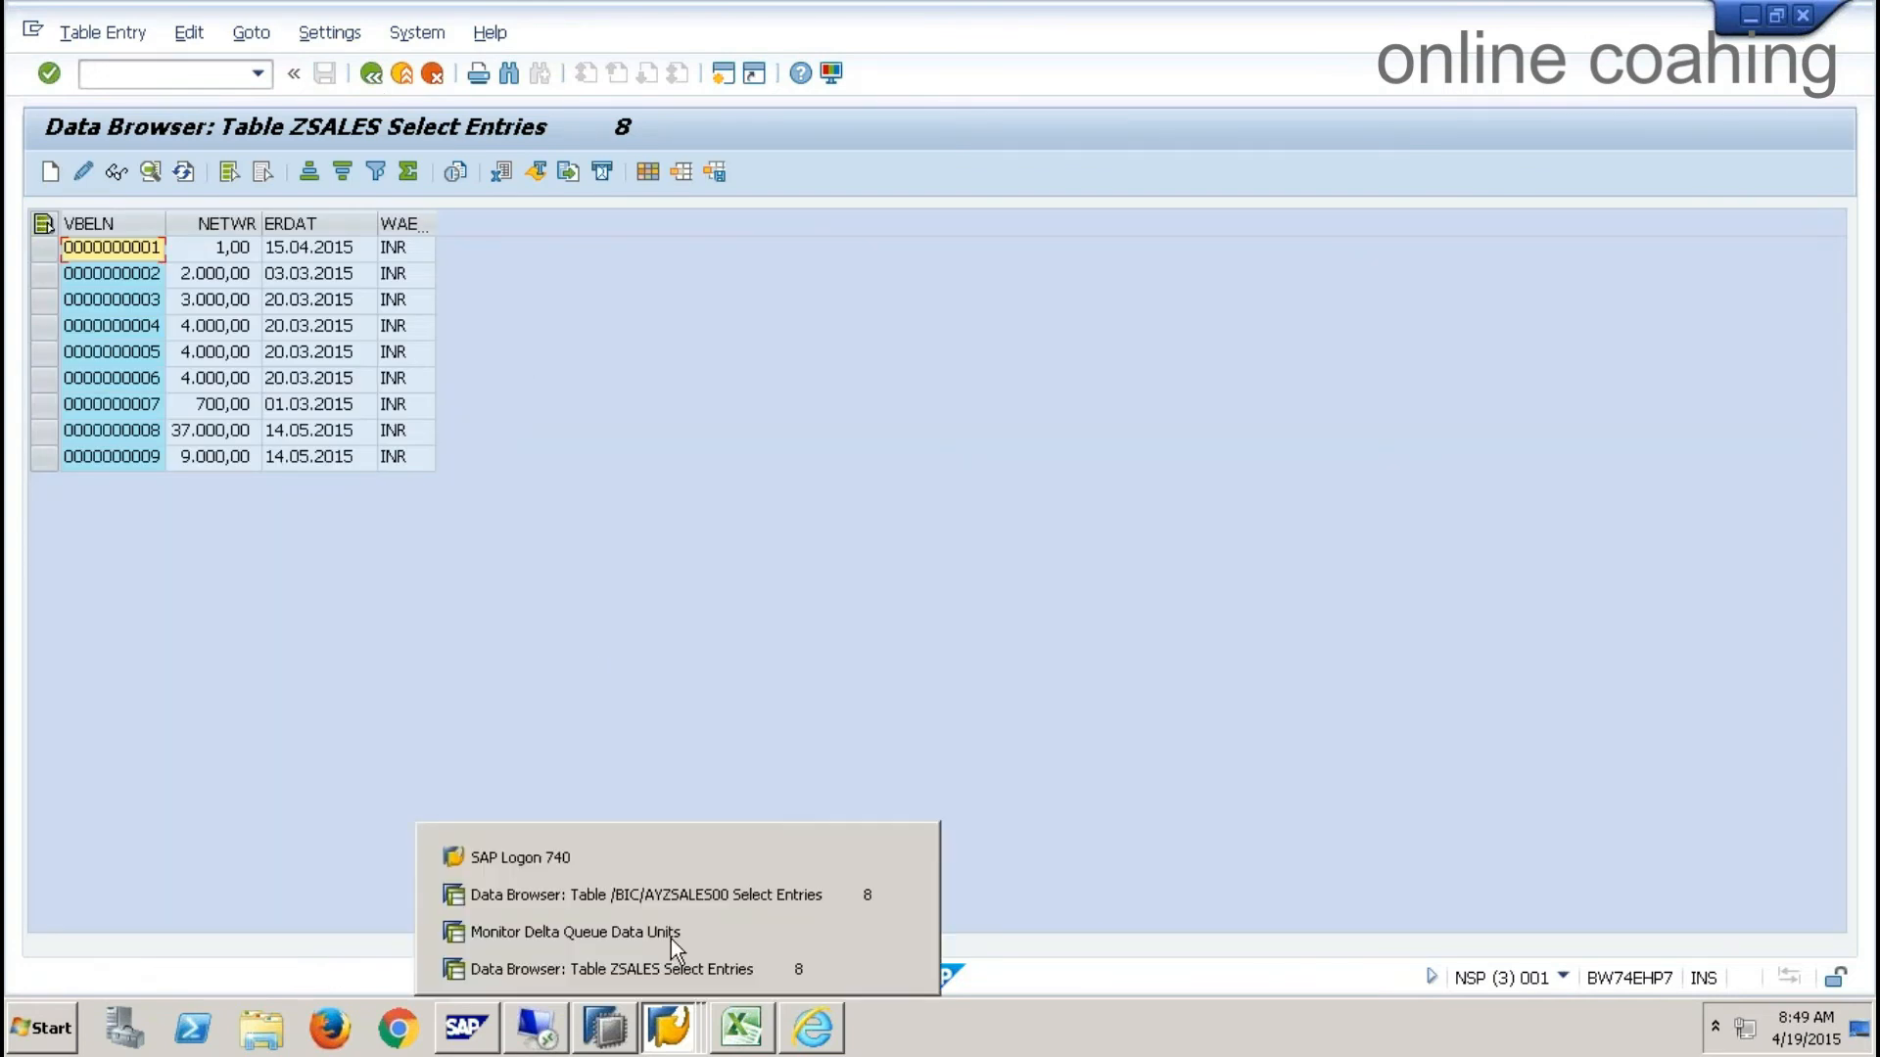
left_click(687, 896)
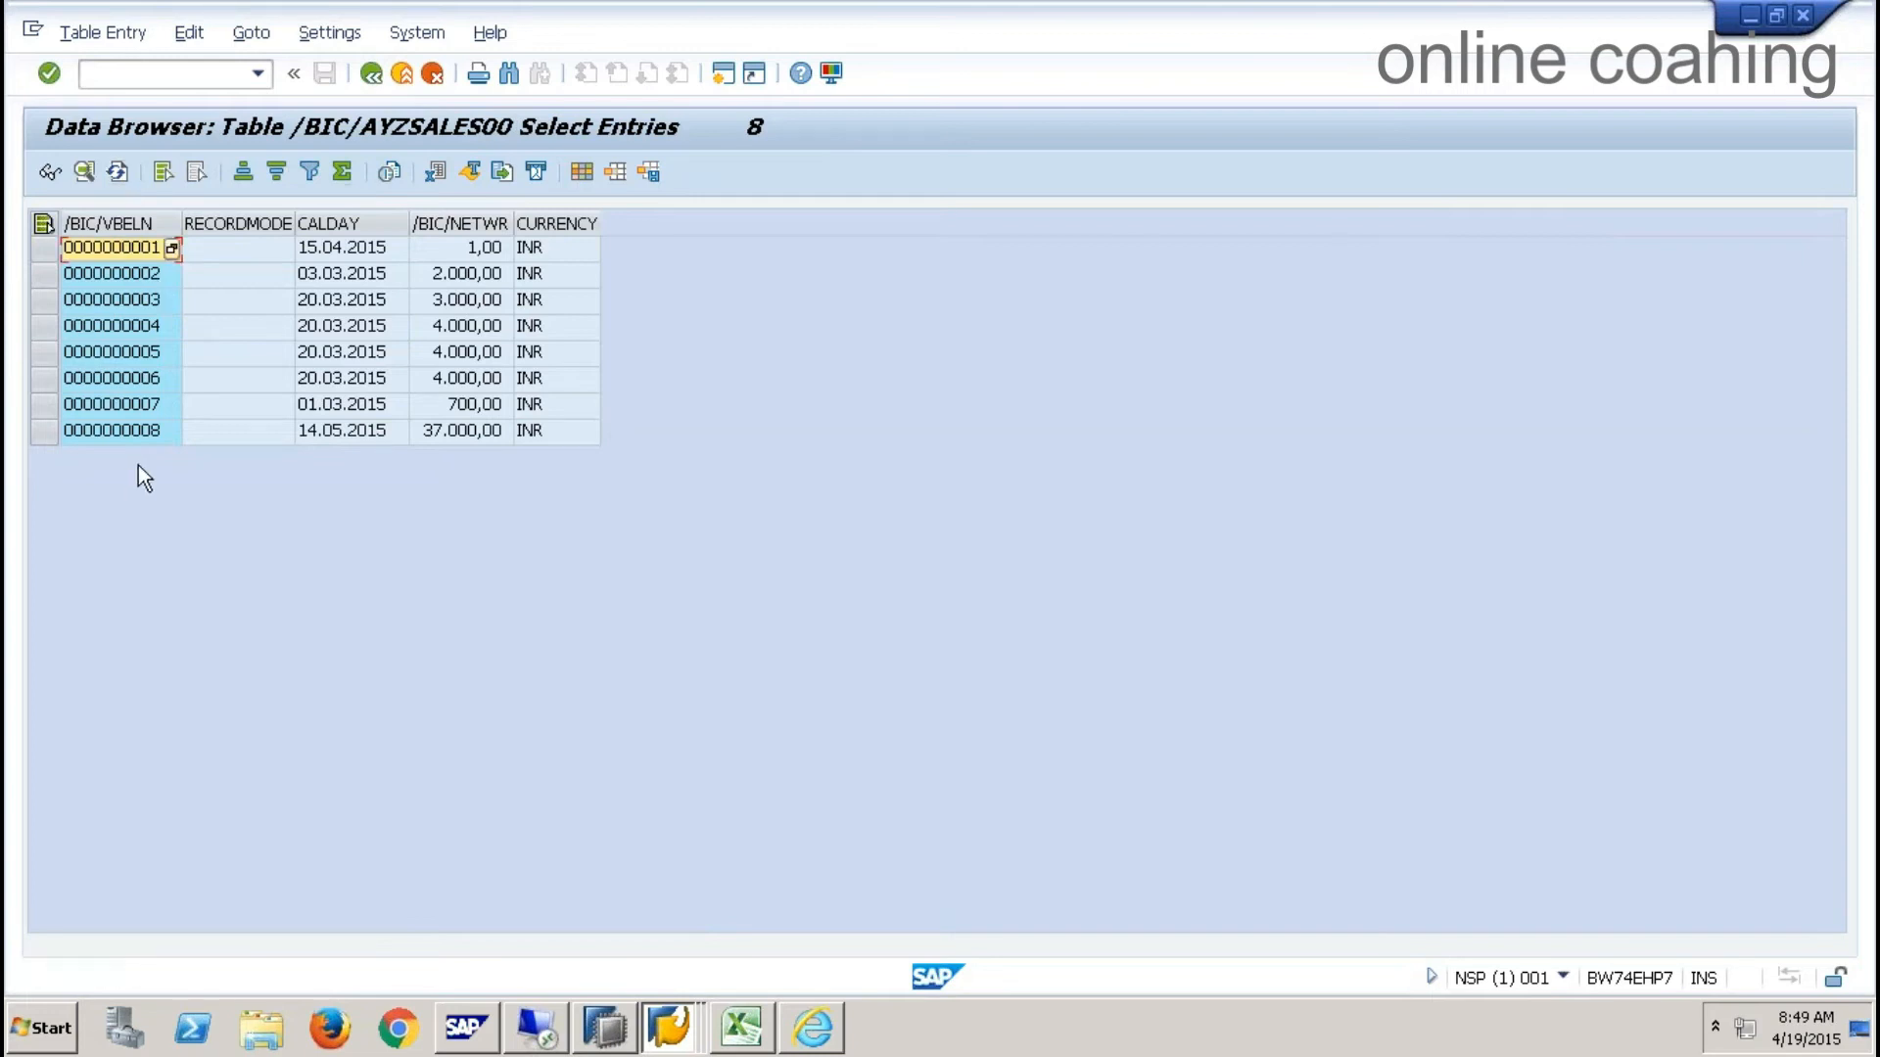
left_click(374, 78)
left_click(376, 78)
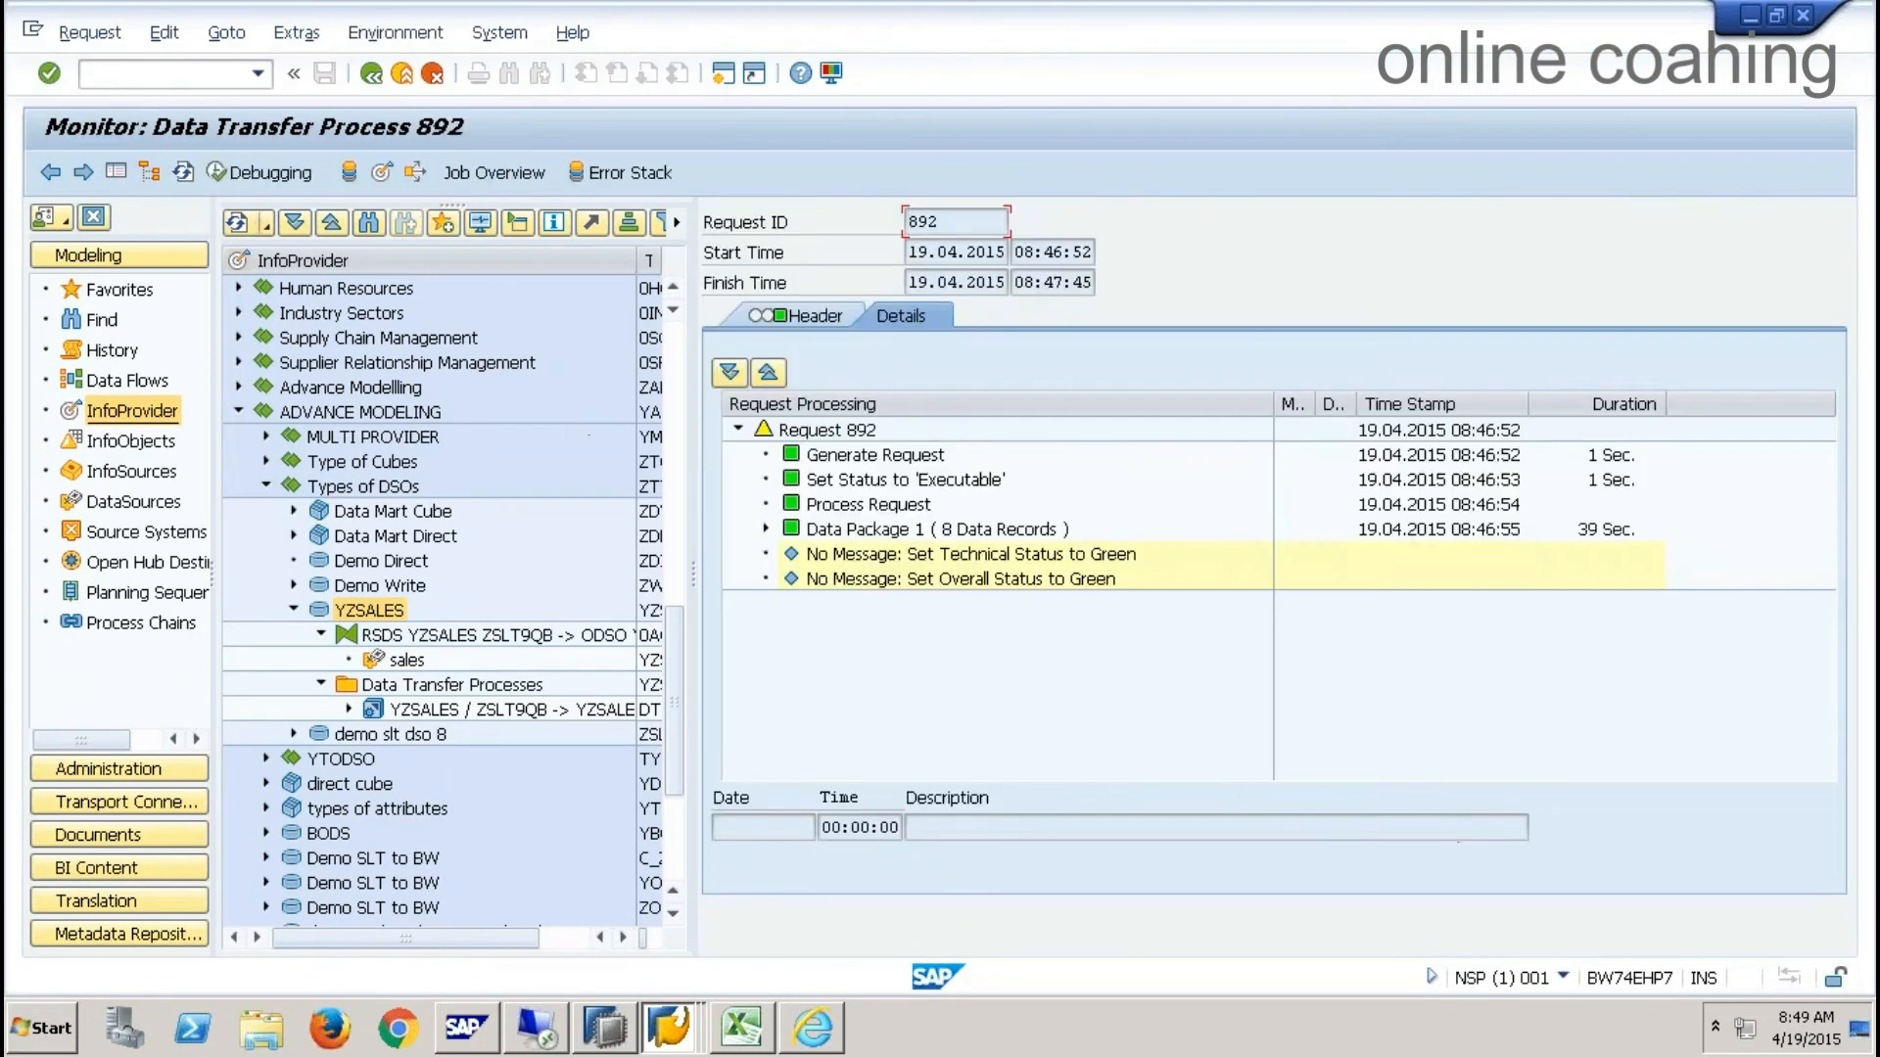
left_click(402, 74)
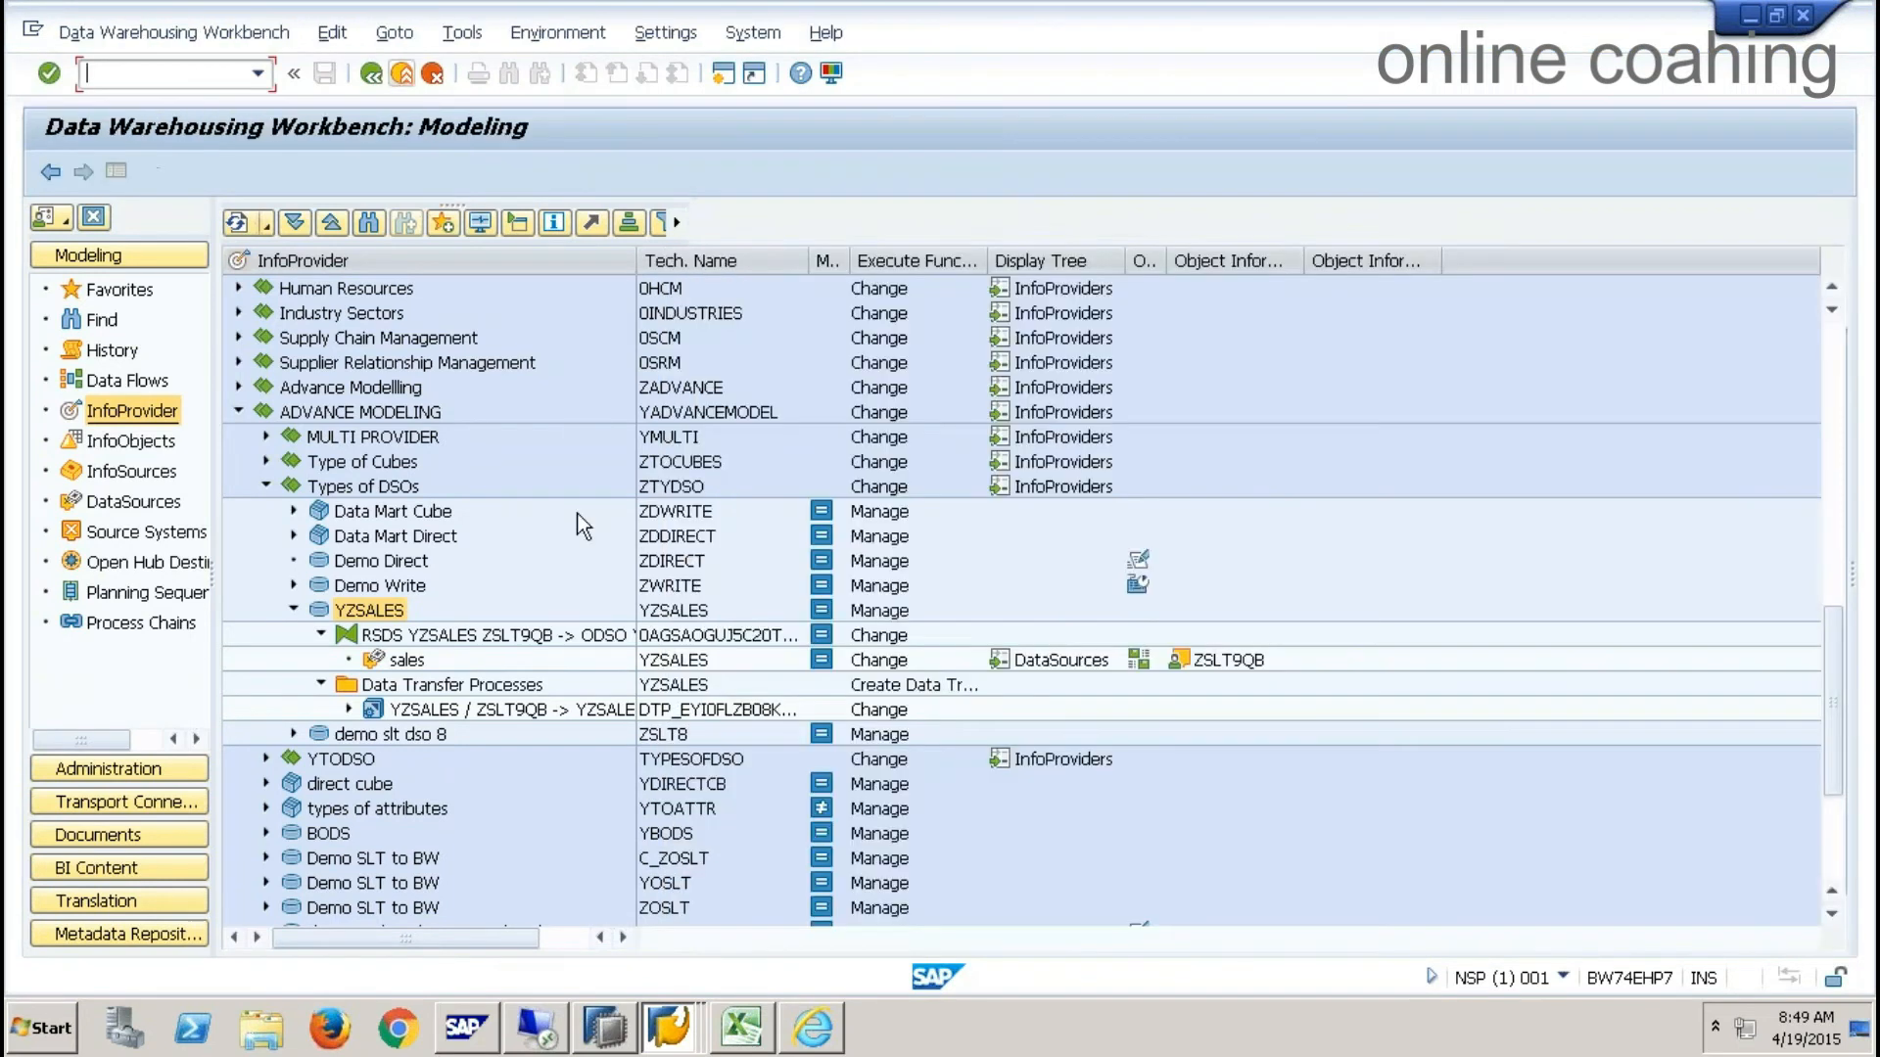
- Change the YZSALES data transfer process to a real-time DTP and open the real-time data acquisition monitor, closing its message log
double_click(549, 711)
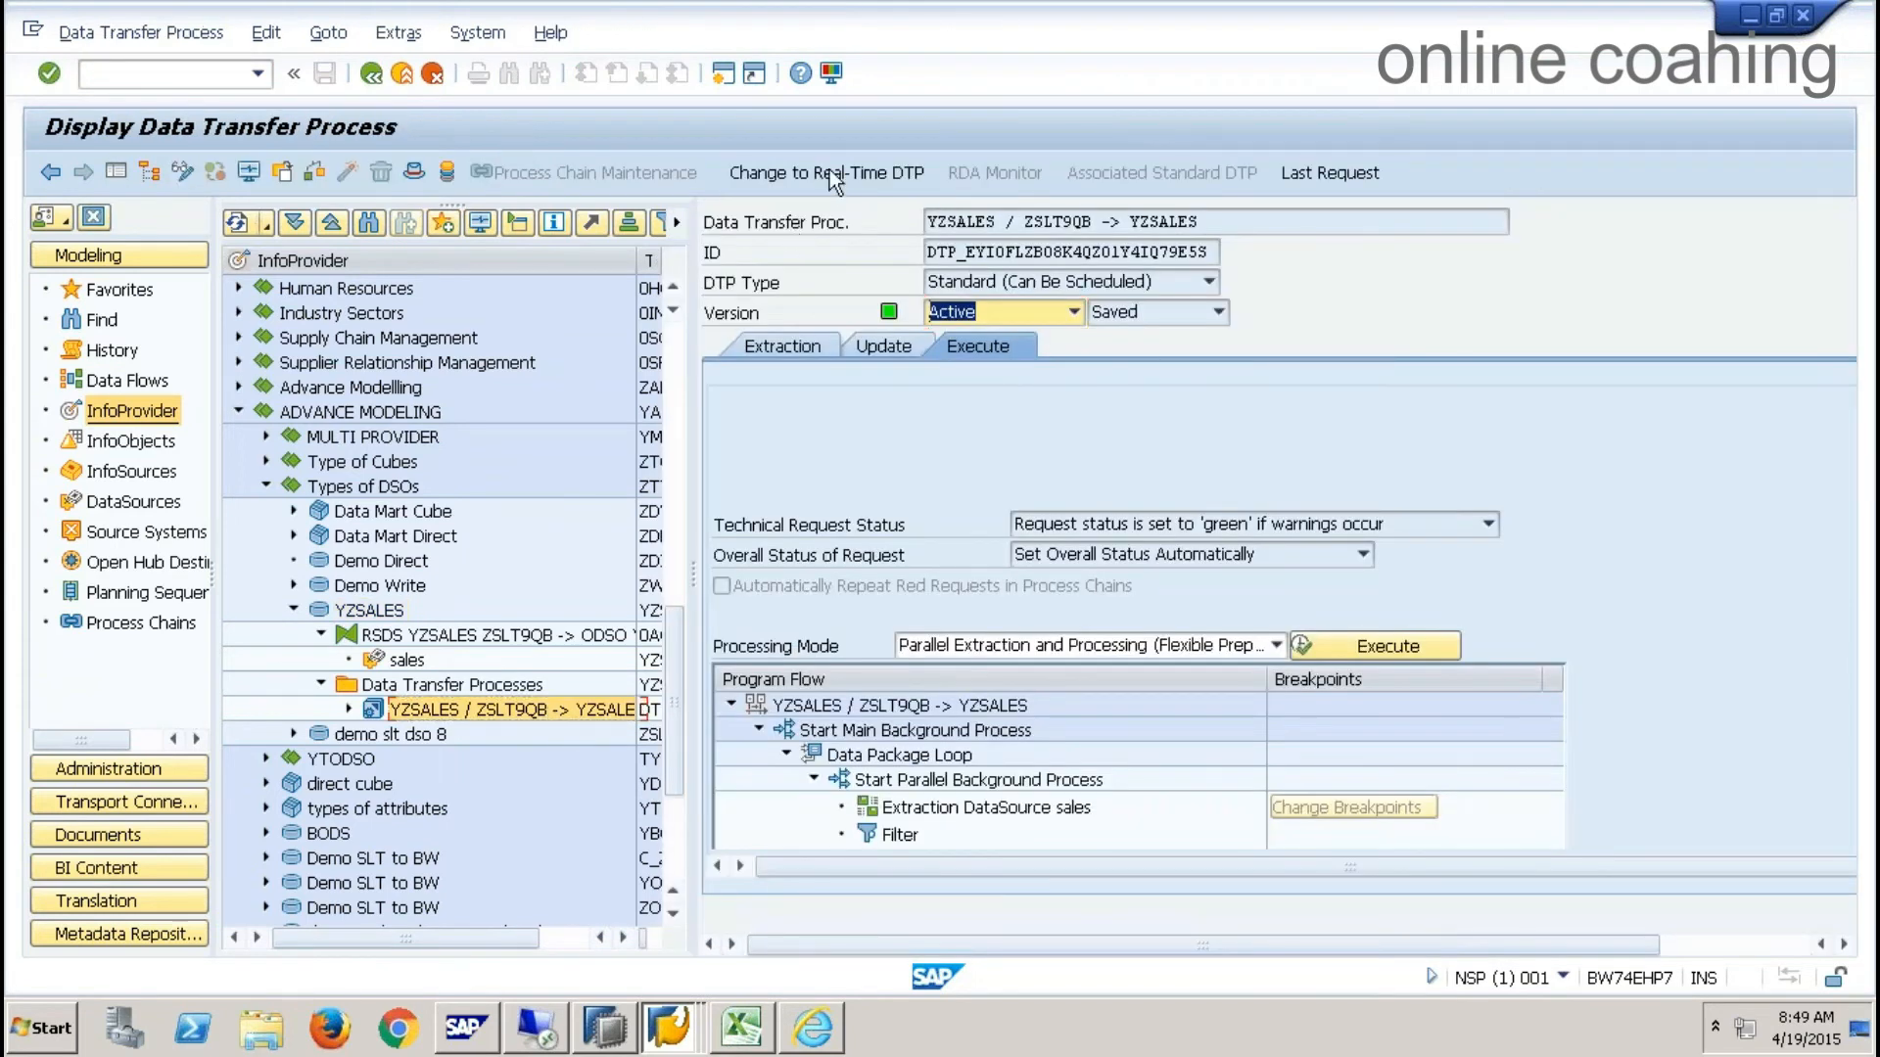
left_click(830, 172)
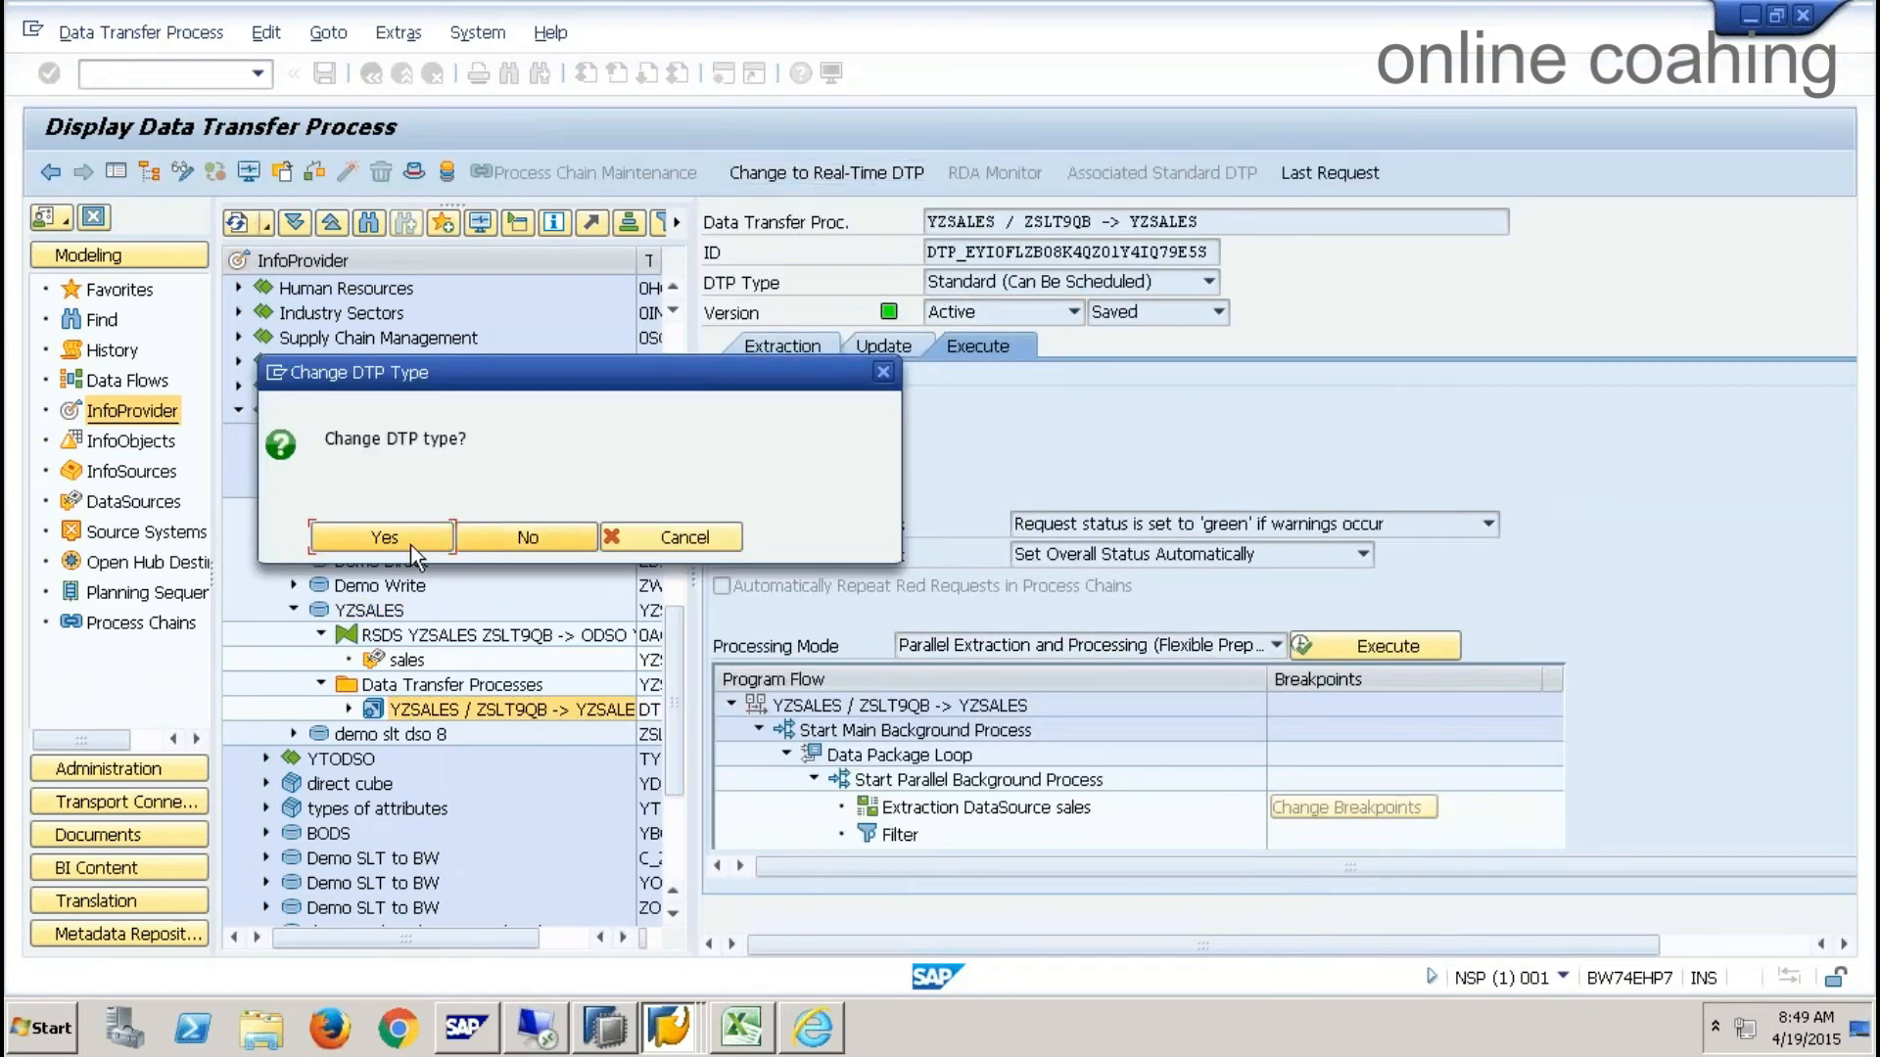
left_click(410, 544)
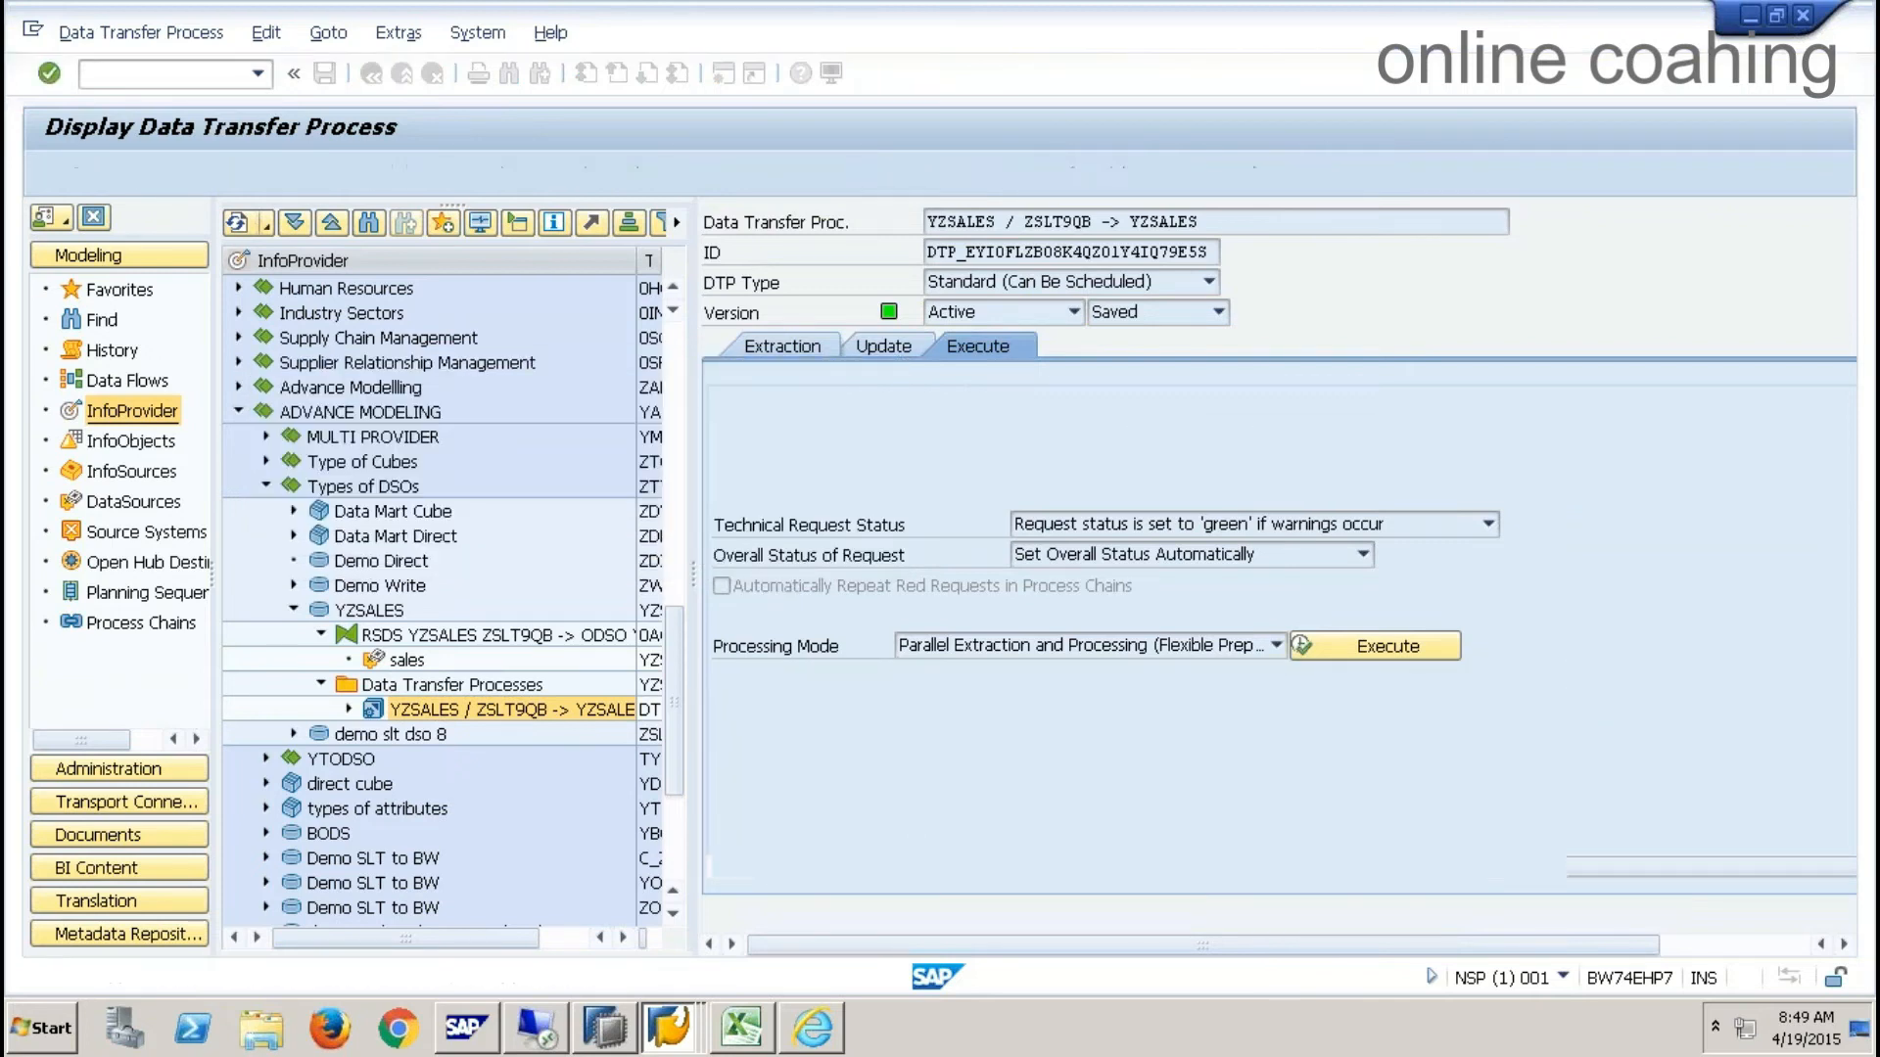
left_click(1379, 671)
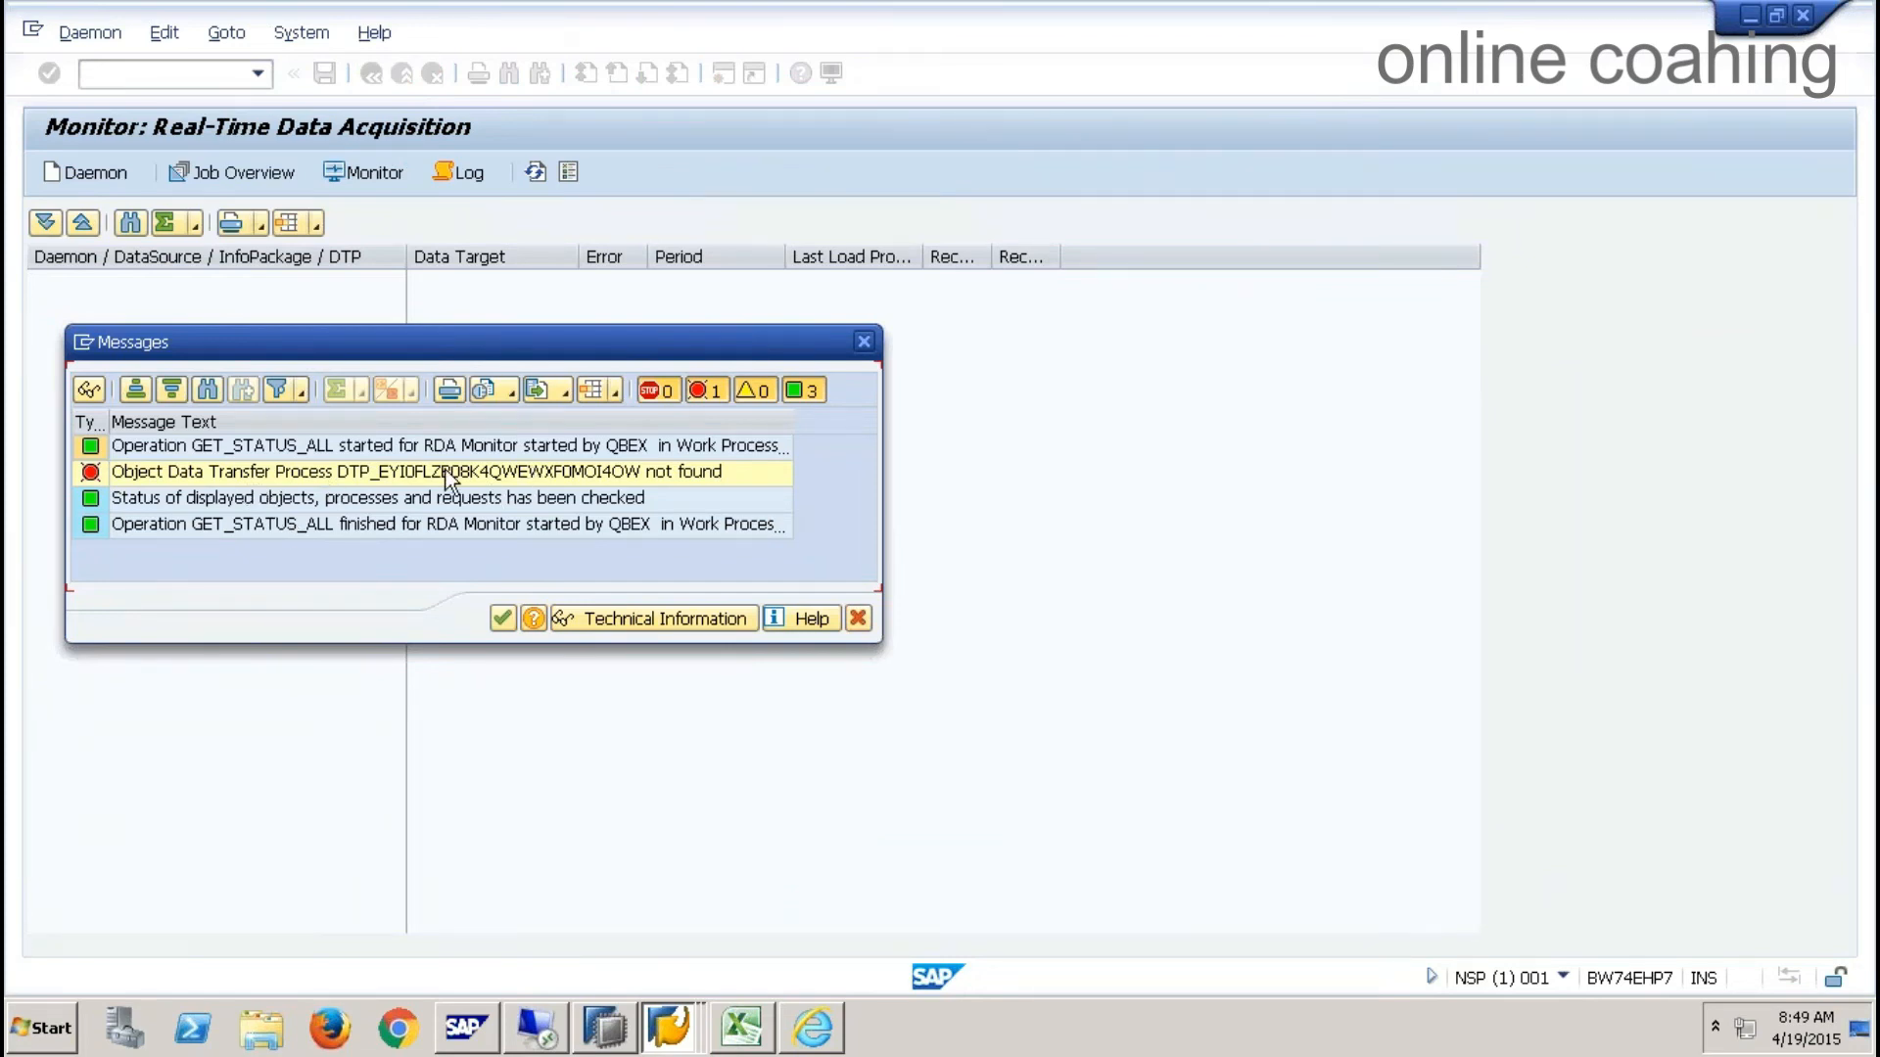
left_click(505, 620)
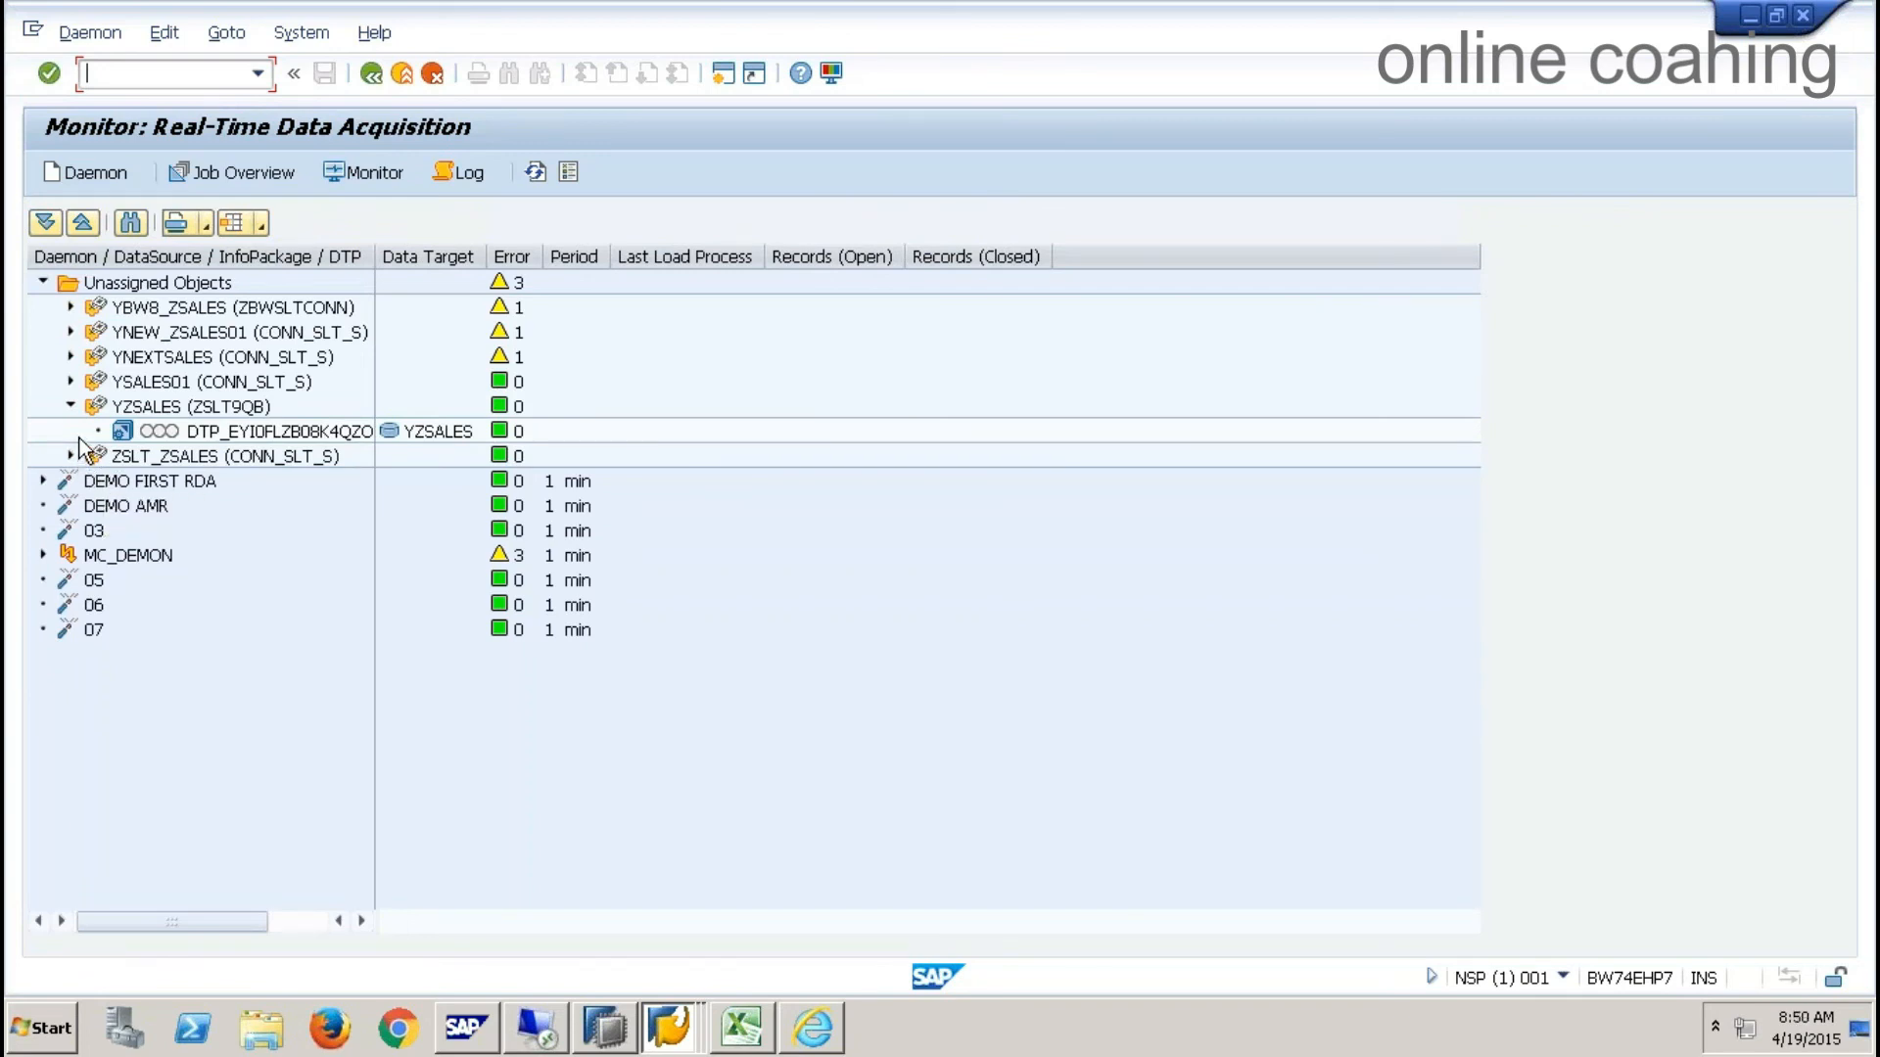
- Try to start the load process for the unassigned YZSALES (ZSLT9QB) DataSource and close the message log
left_click(231, 436)
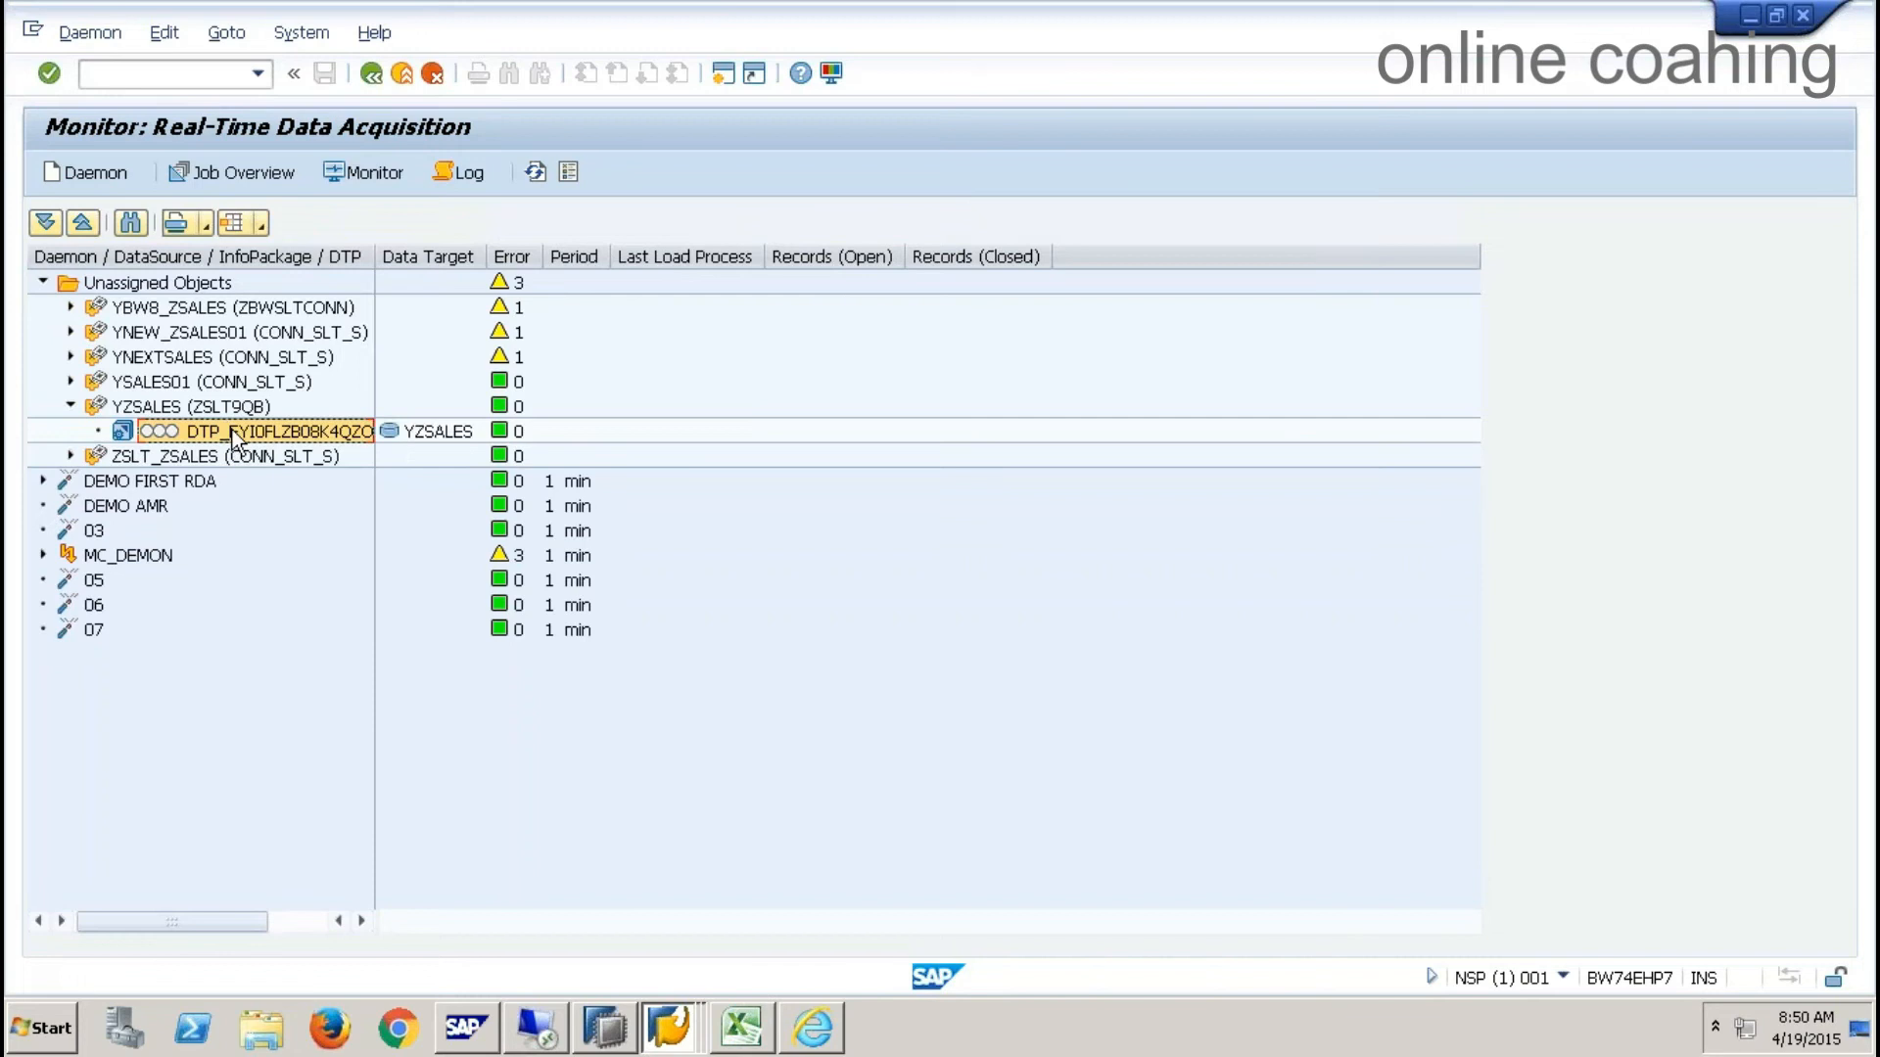
right_click(229, 409)
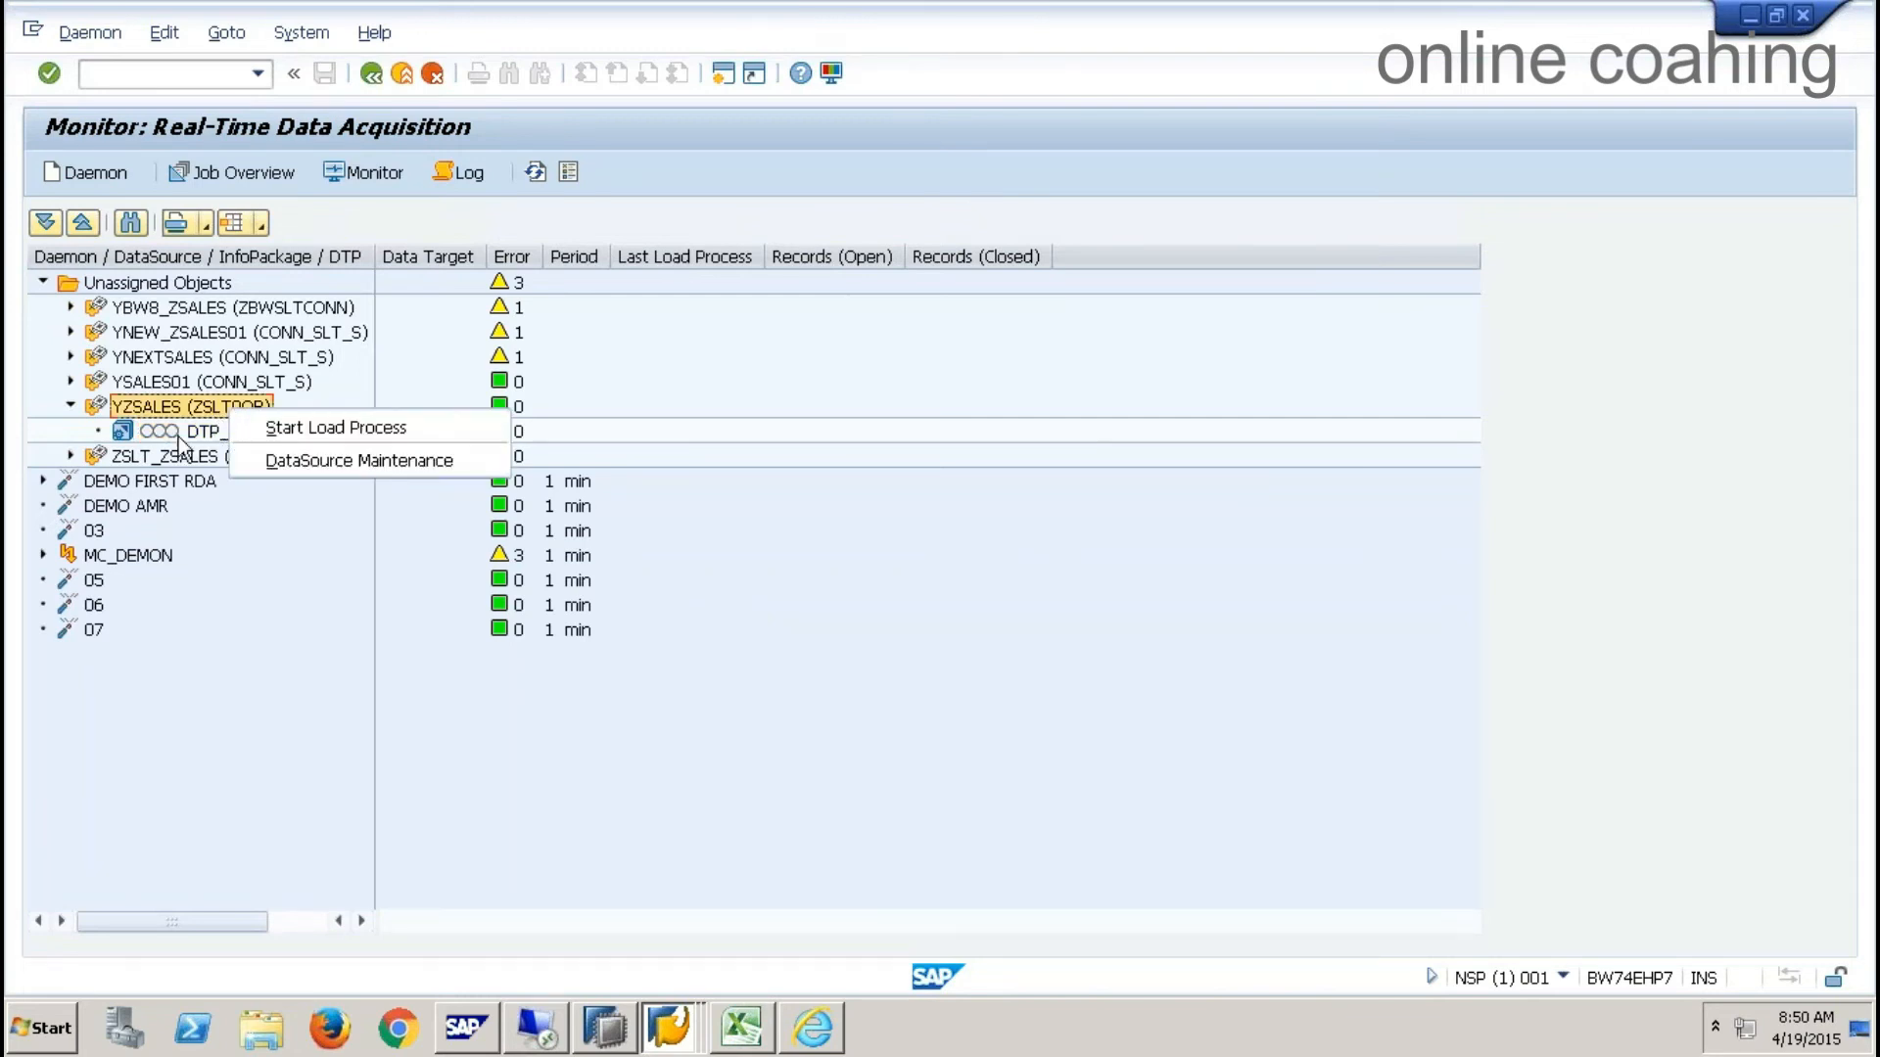
left_click(239, 545)
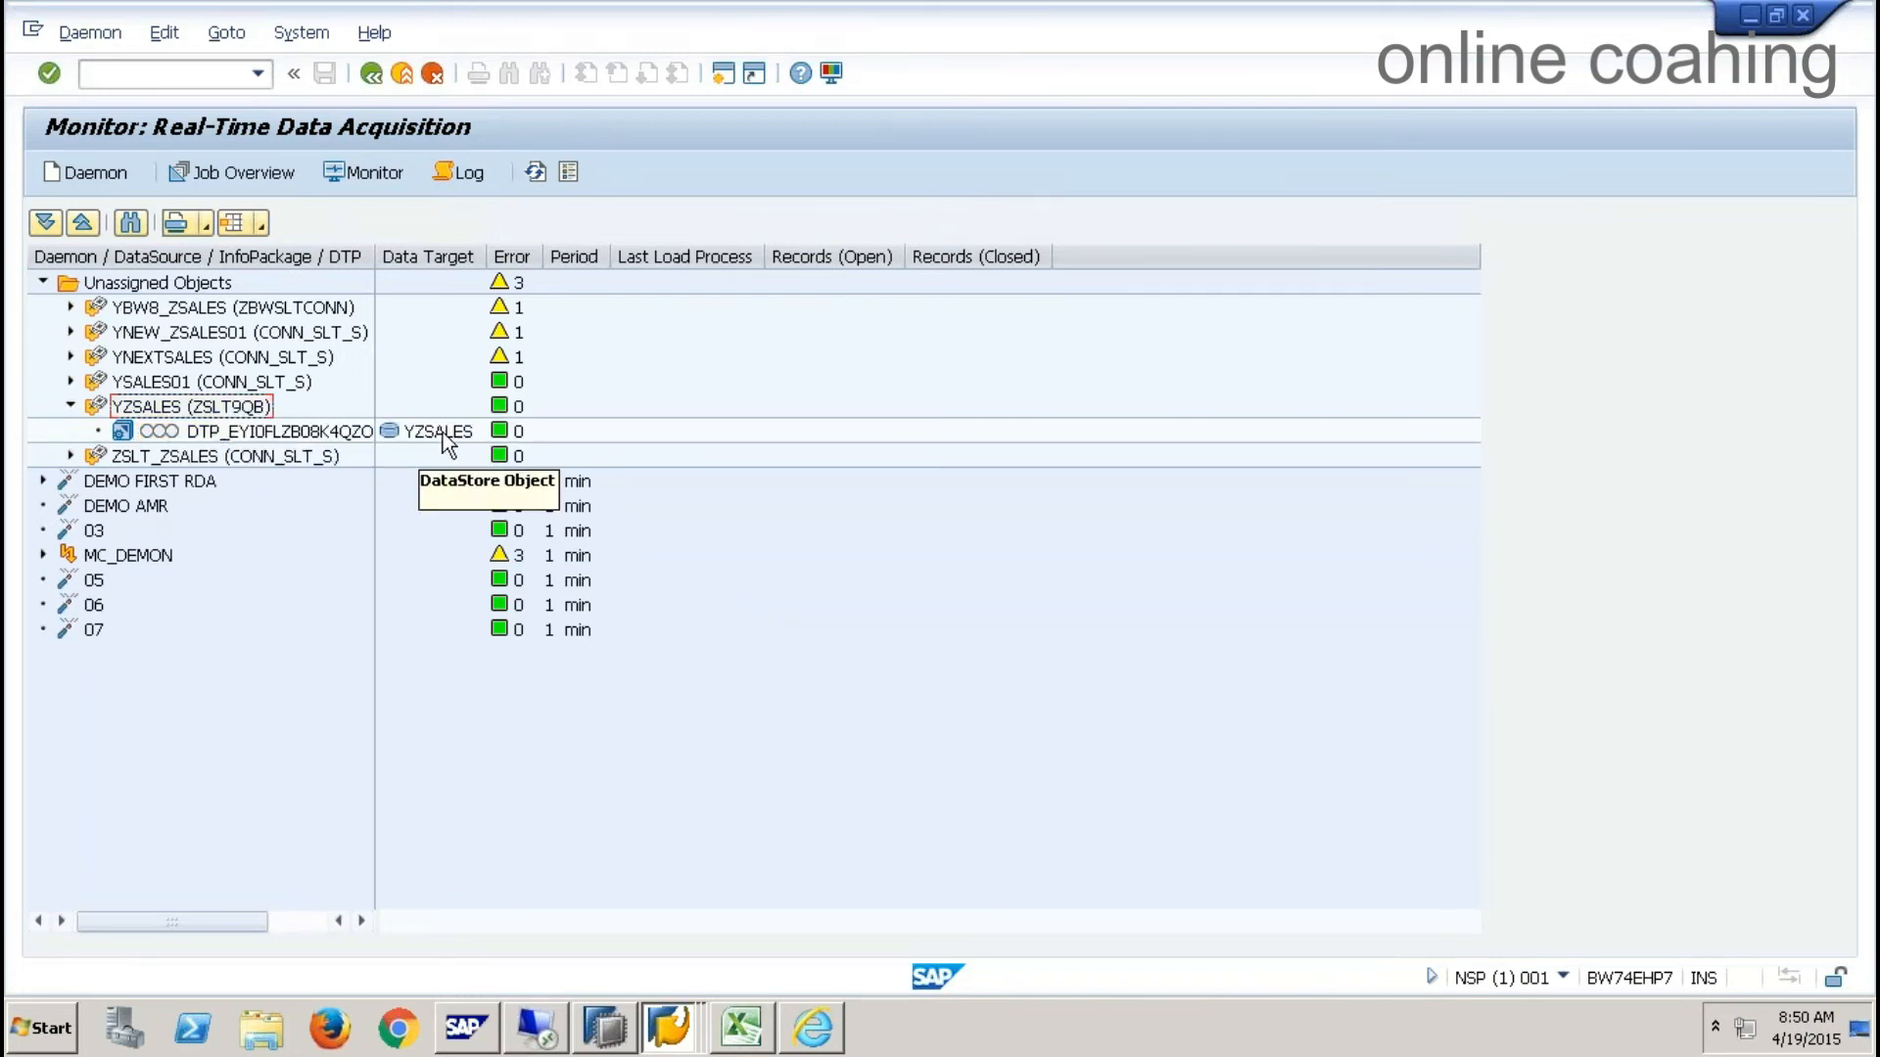
right_click(216, 410)
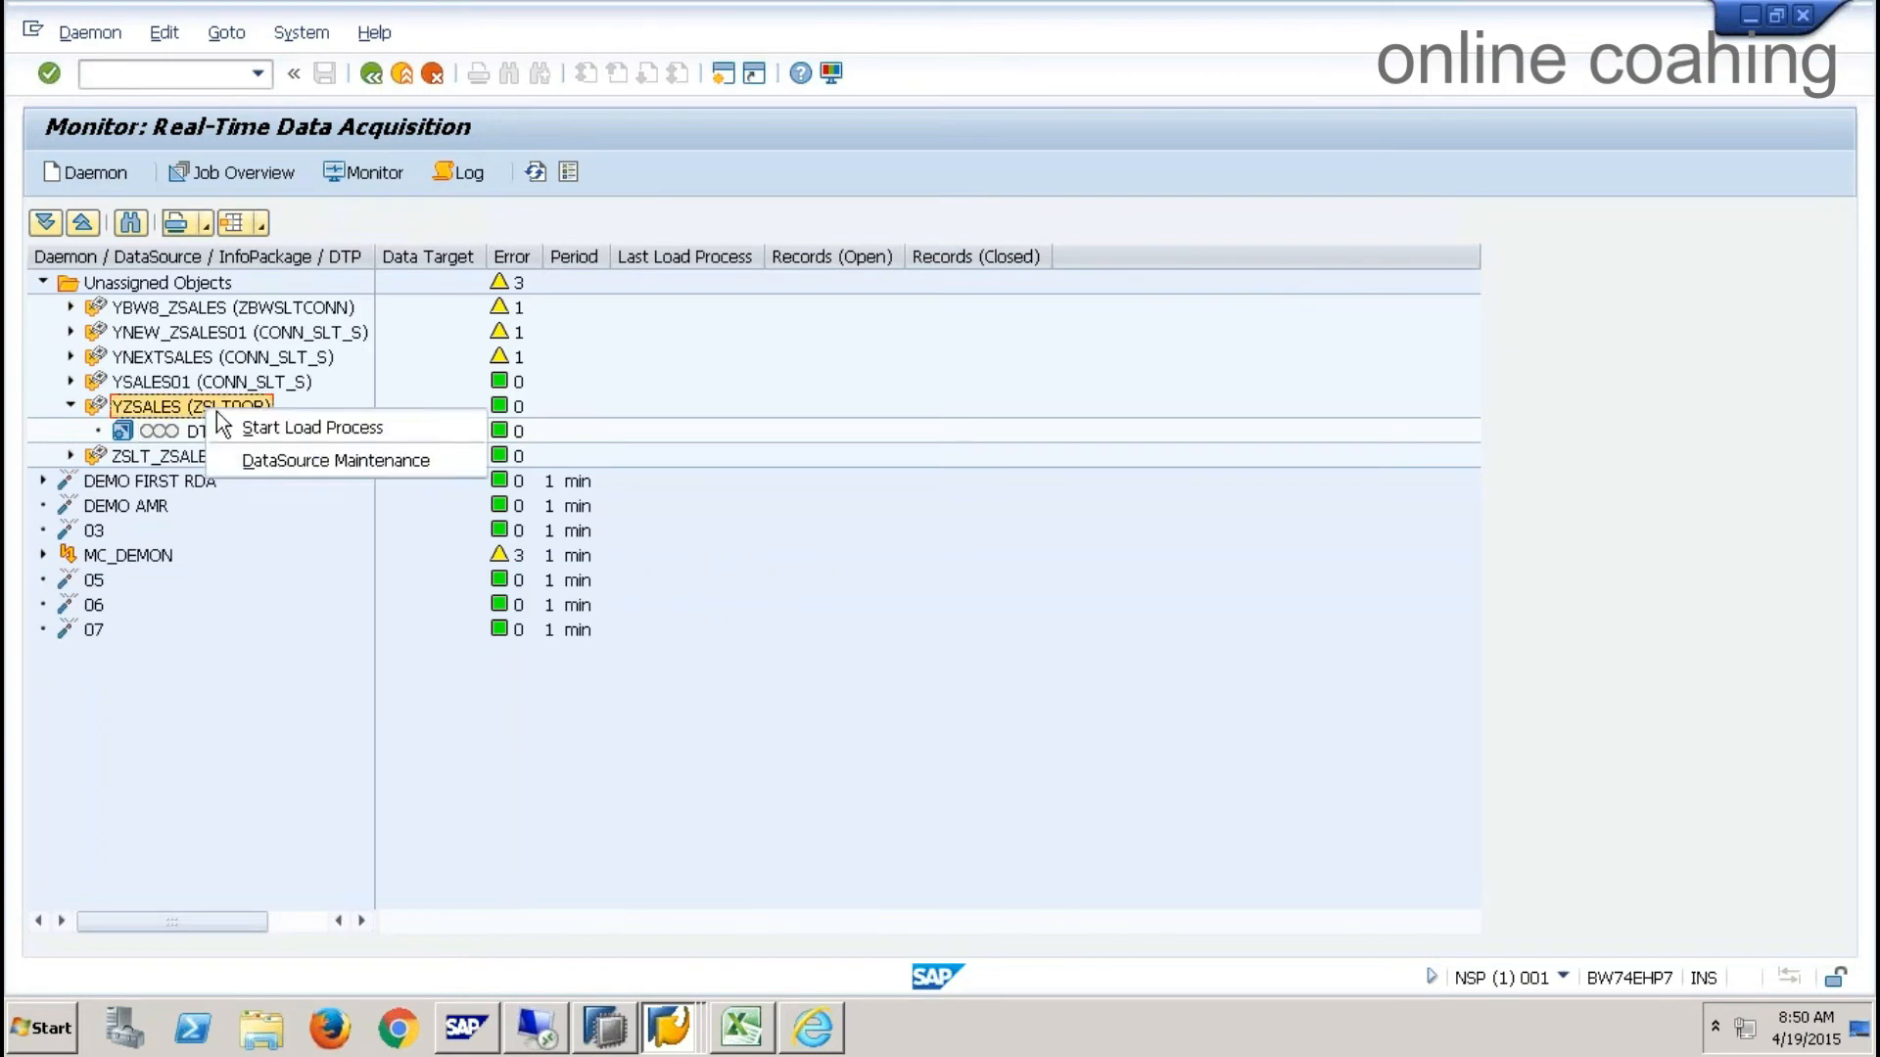
left_click(272, 425)
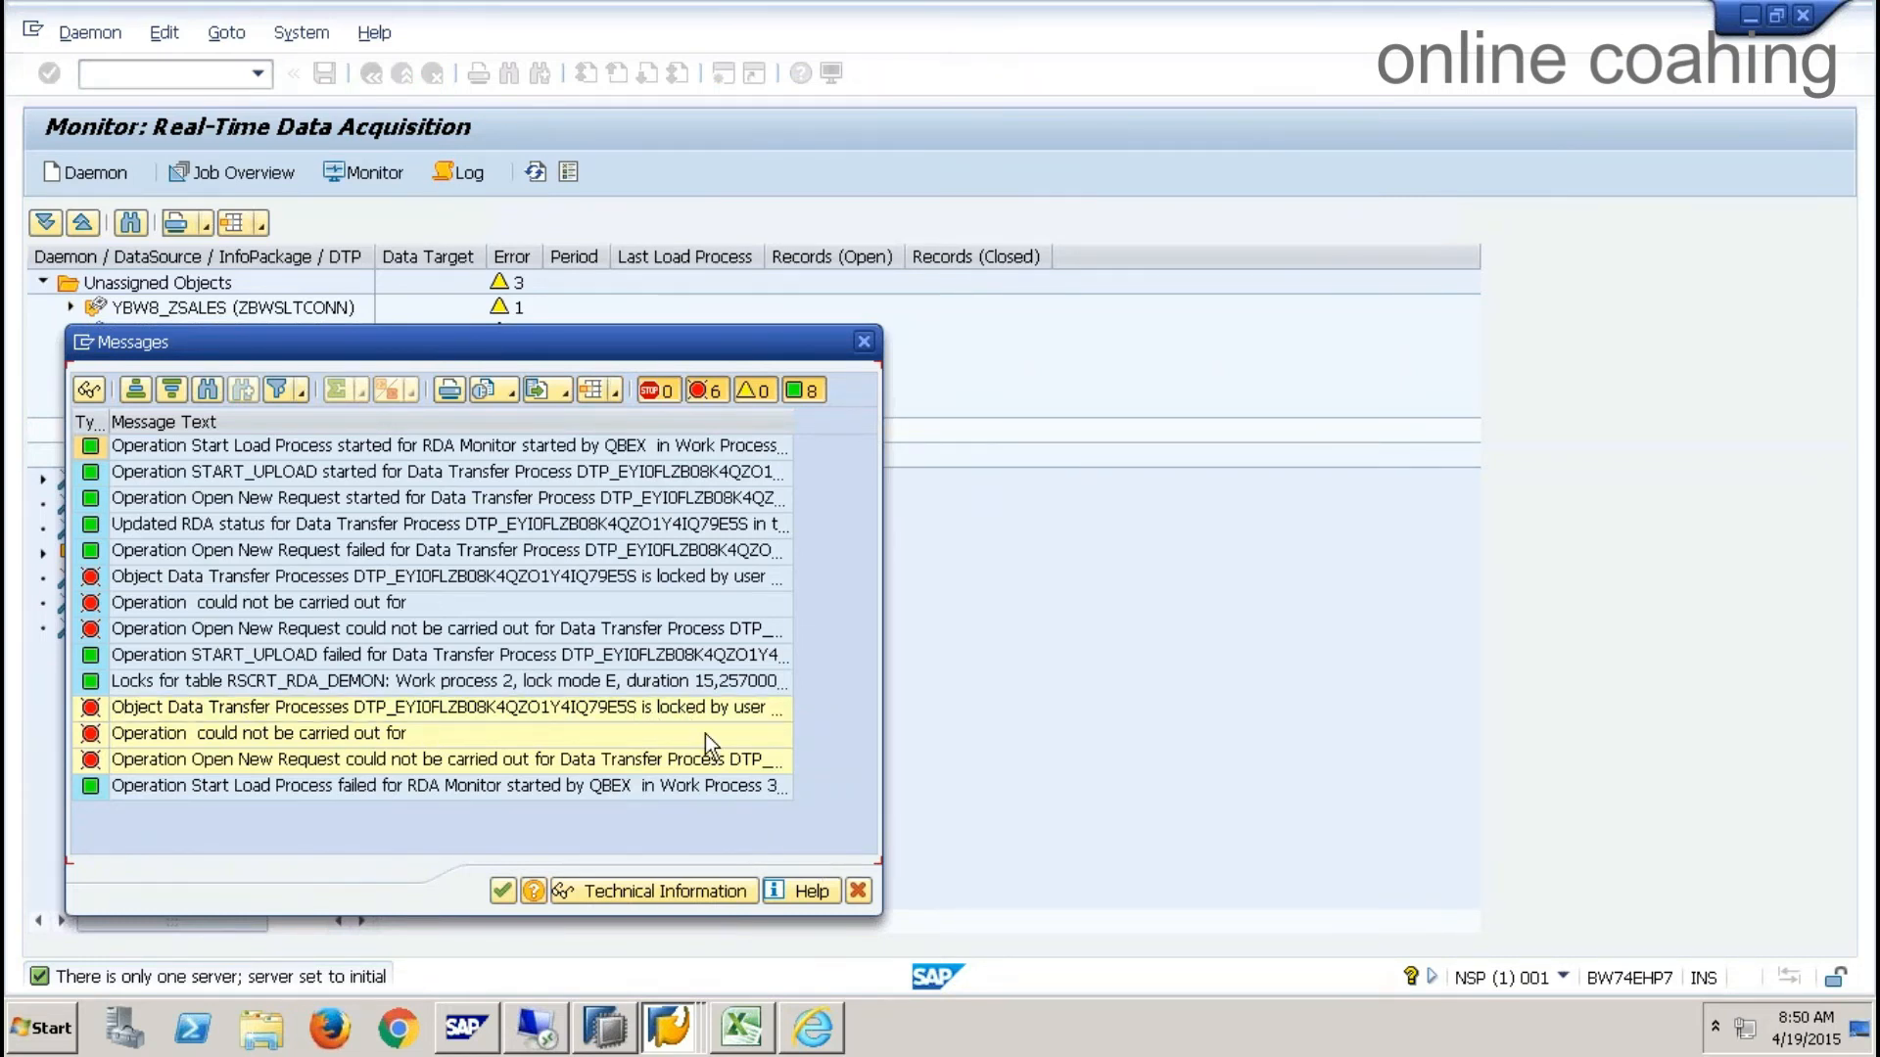
left_click(858, 891)
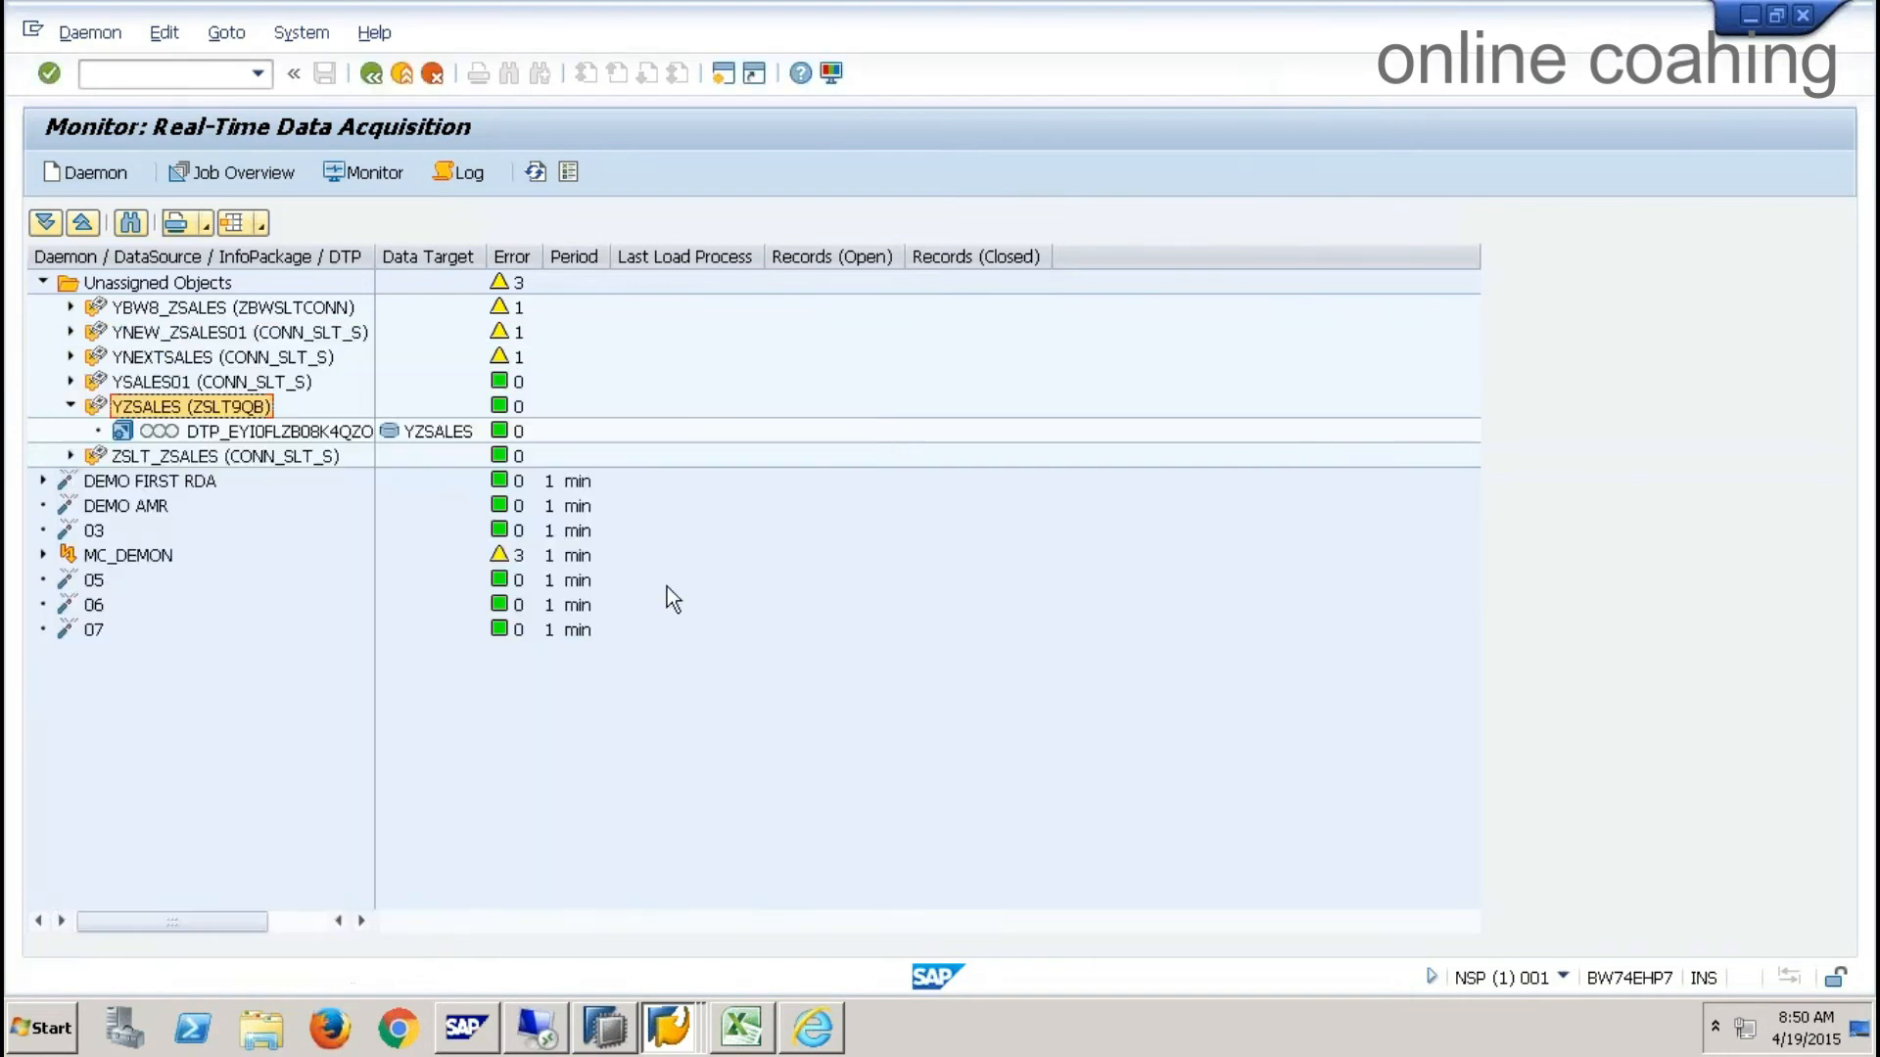
- Leave the real-time data acquisition monitor and the data transfer process maintenance, returning to SAP Easy Access
left_click(372, 74)
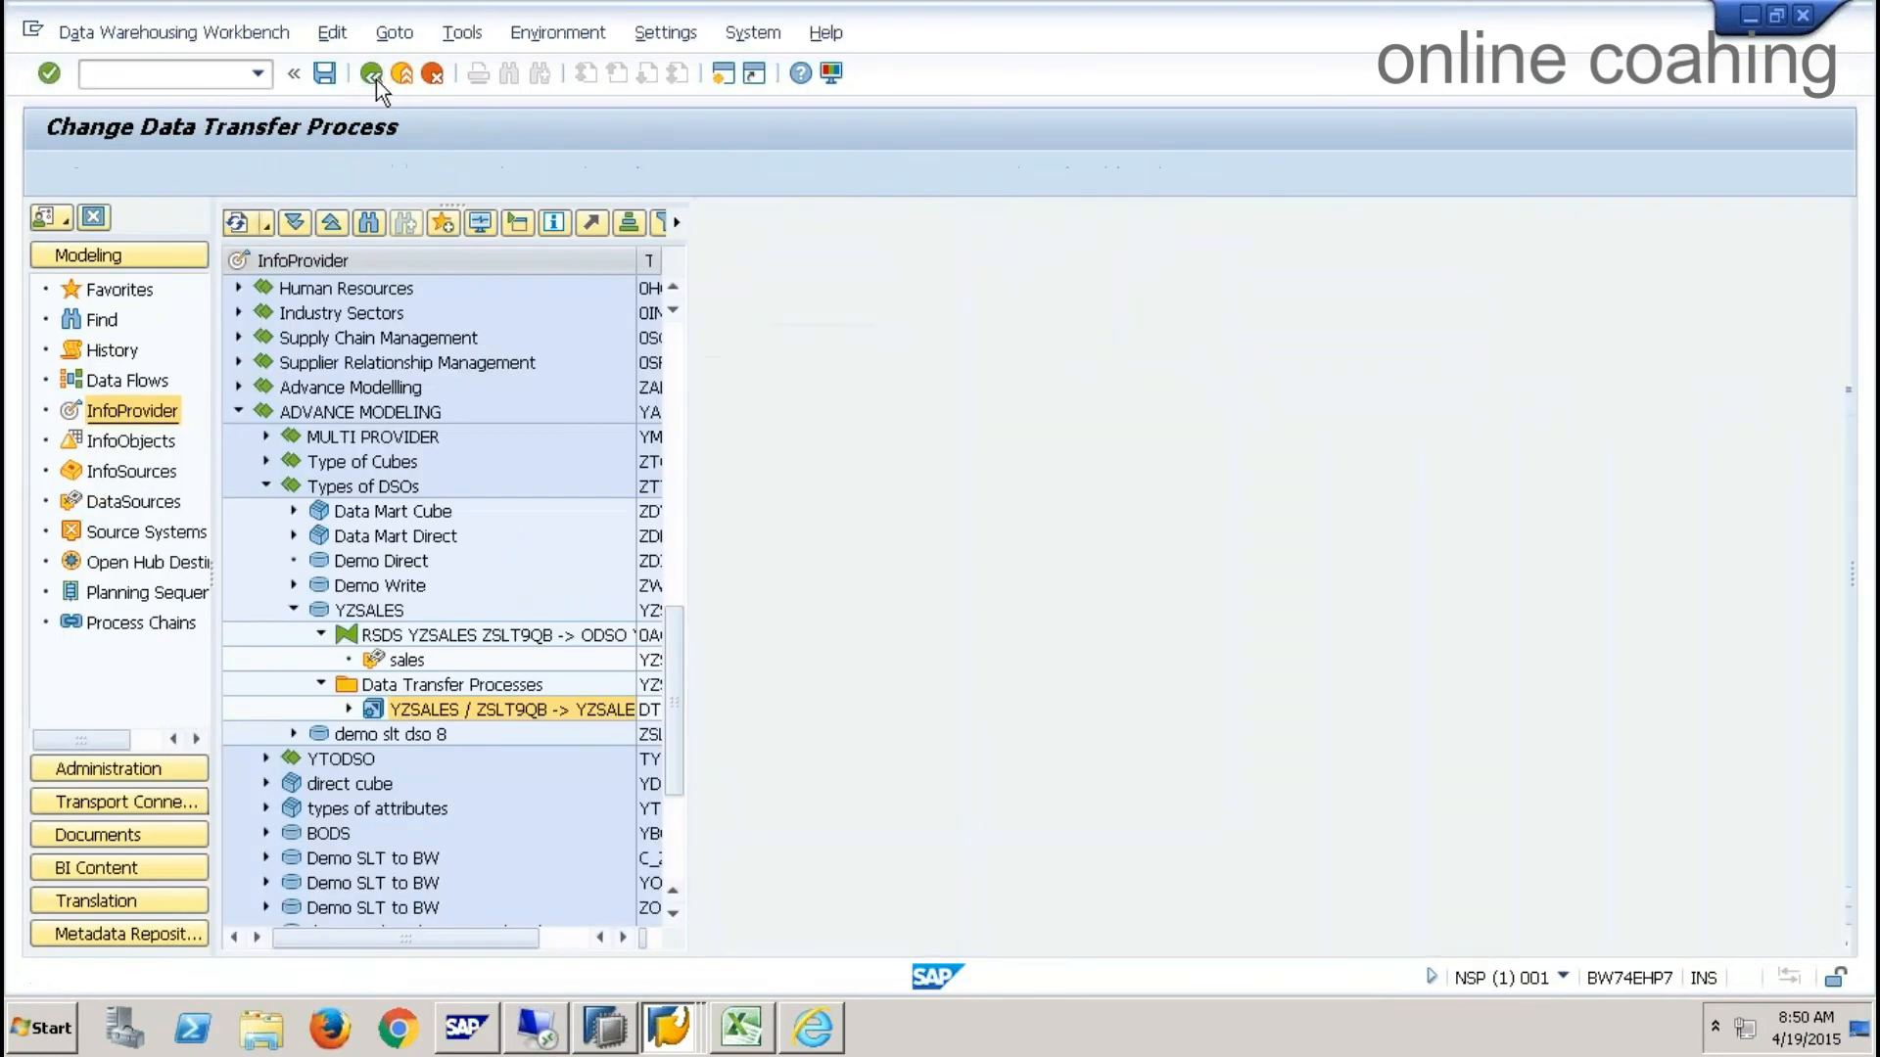
left_click(372, 75)
left_click(402, 75)
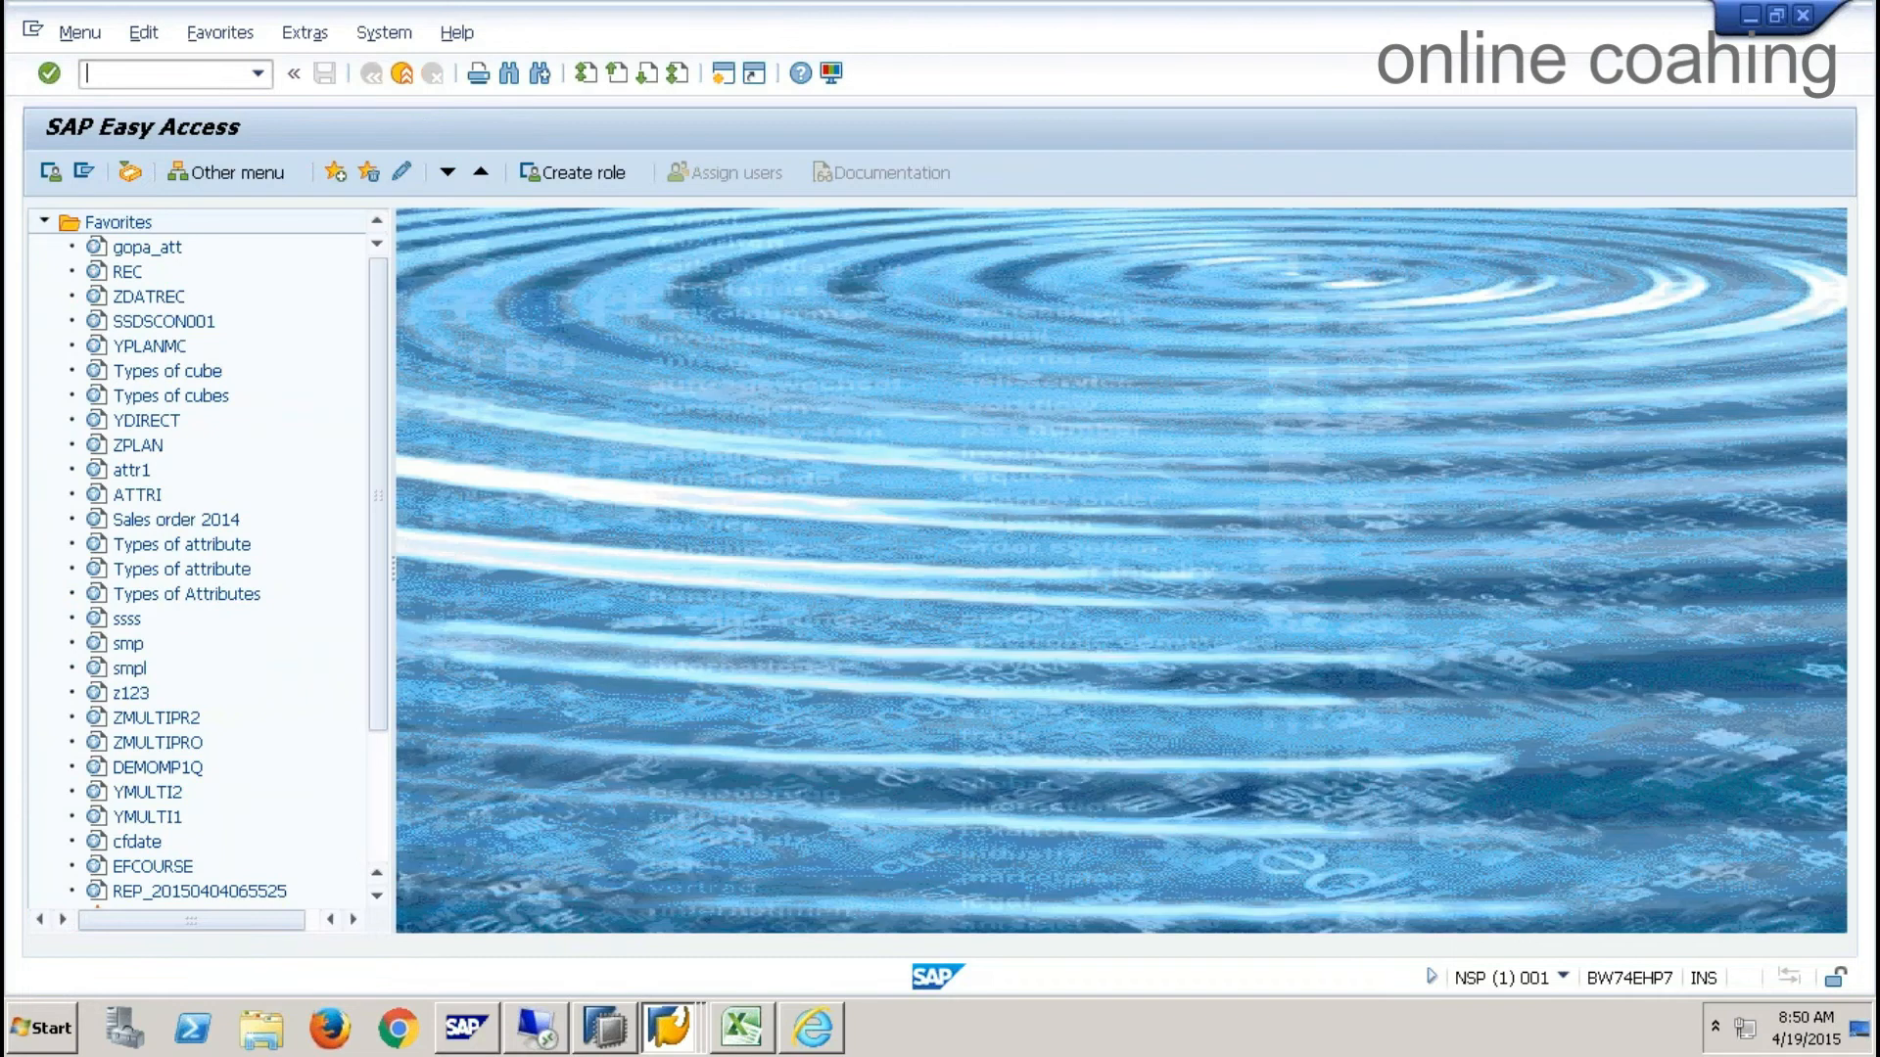
- Run transaction RSRDA, close the message log, and expand the YZSALES (ZSLT9QB) DataSource under Unassigned Objects
type("RSRDA")
key("Return")
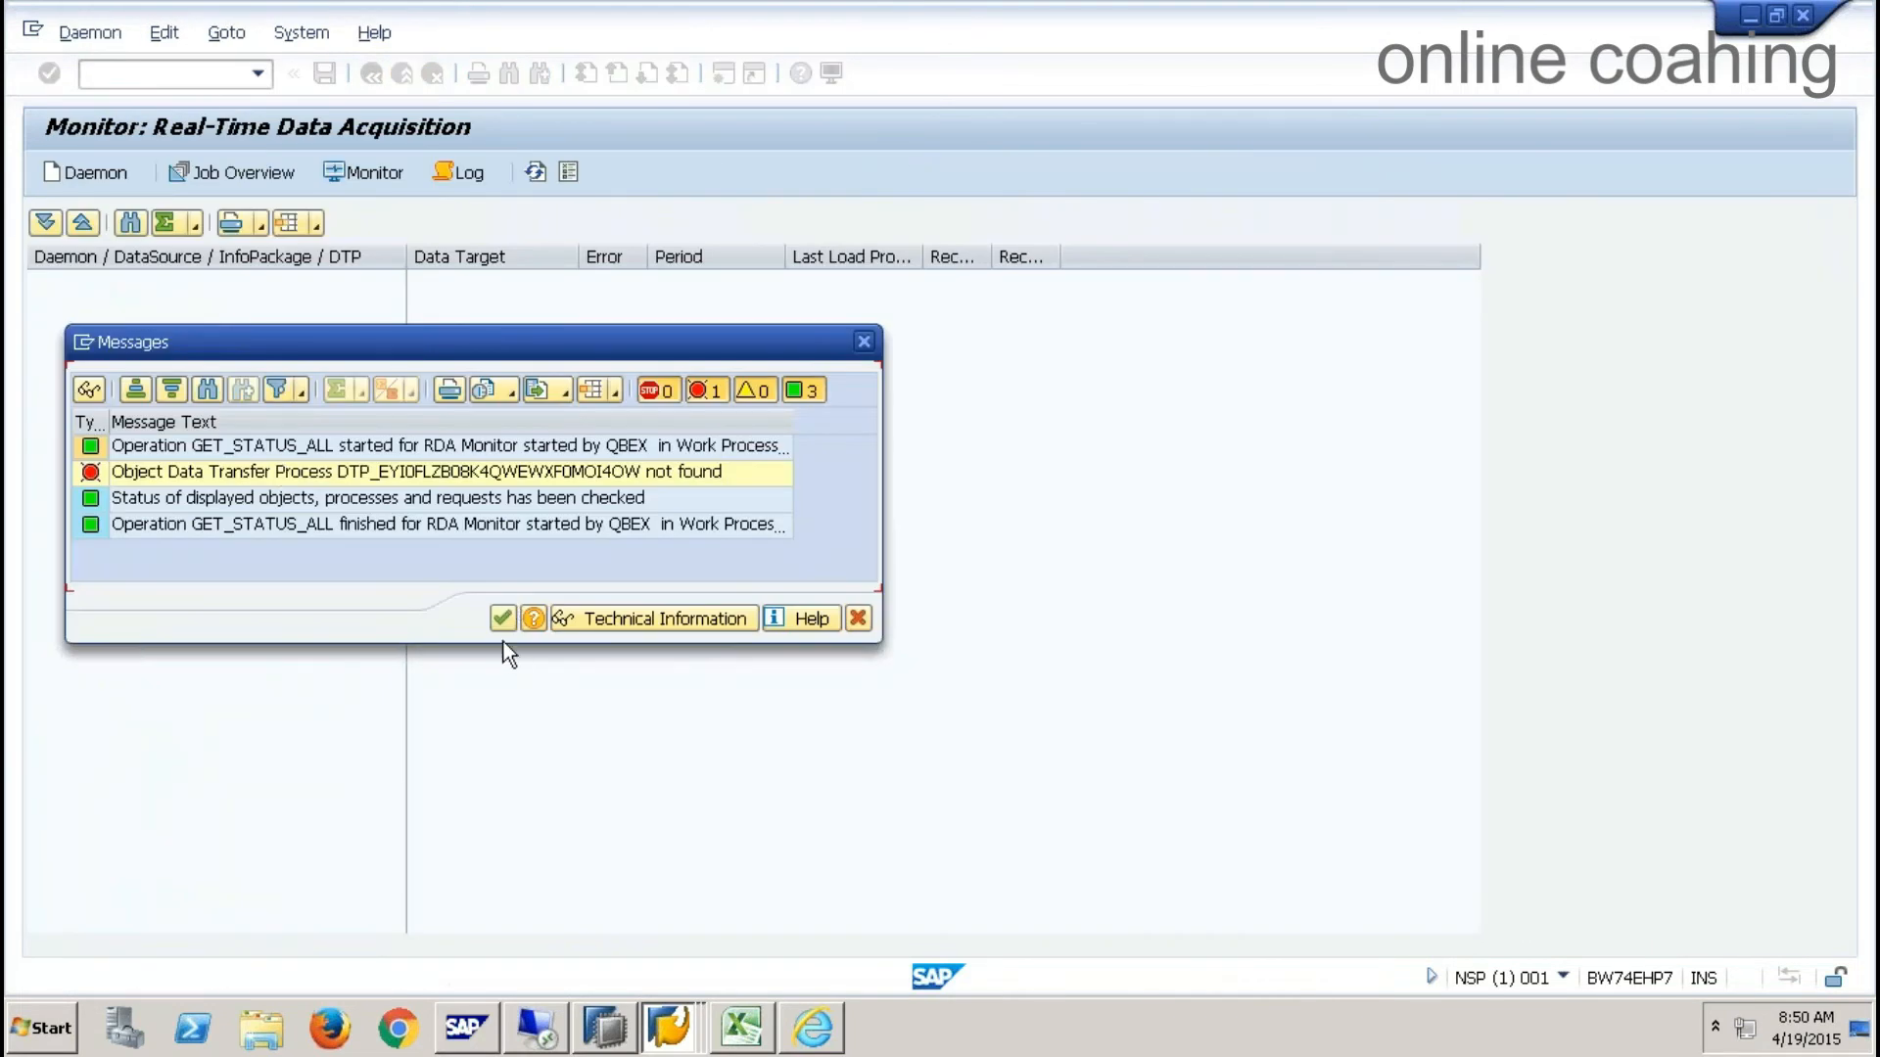
left_click(500, 619)
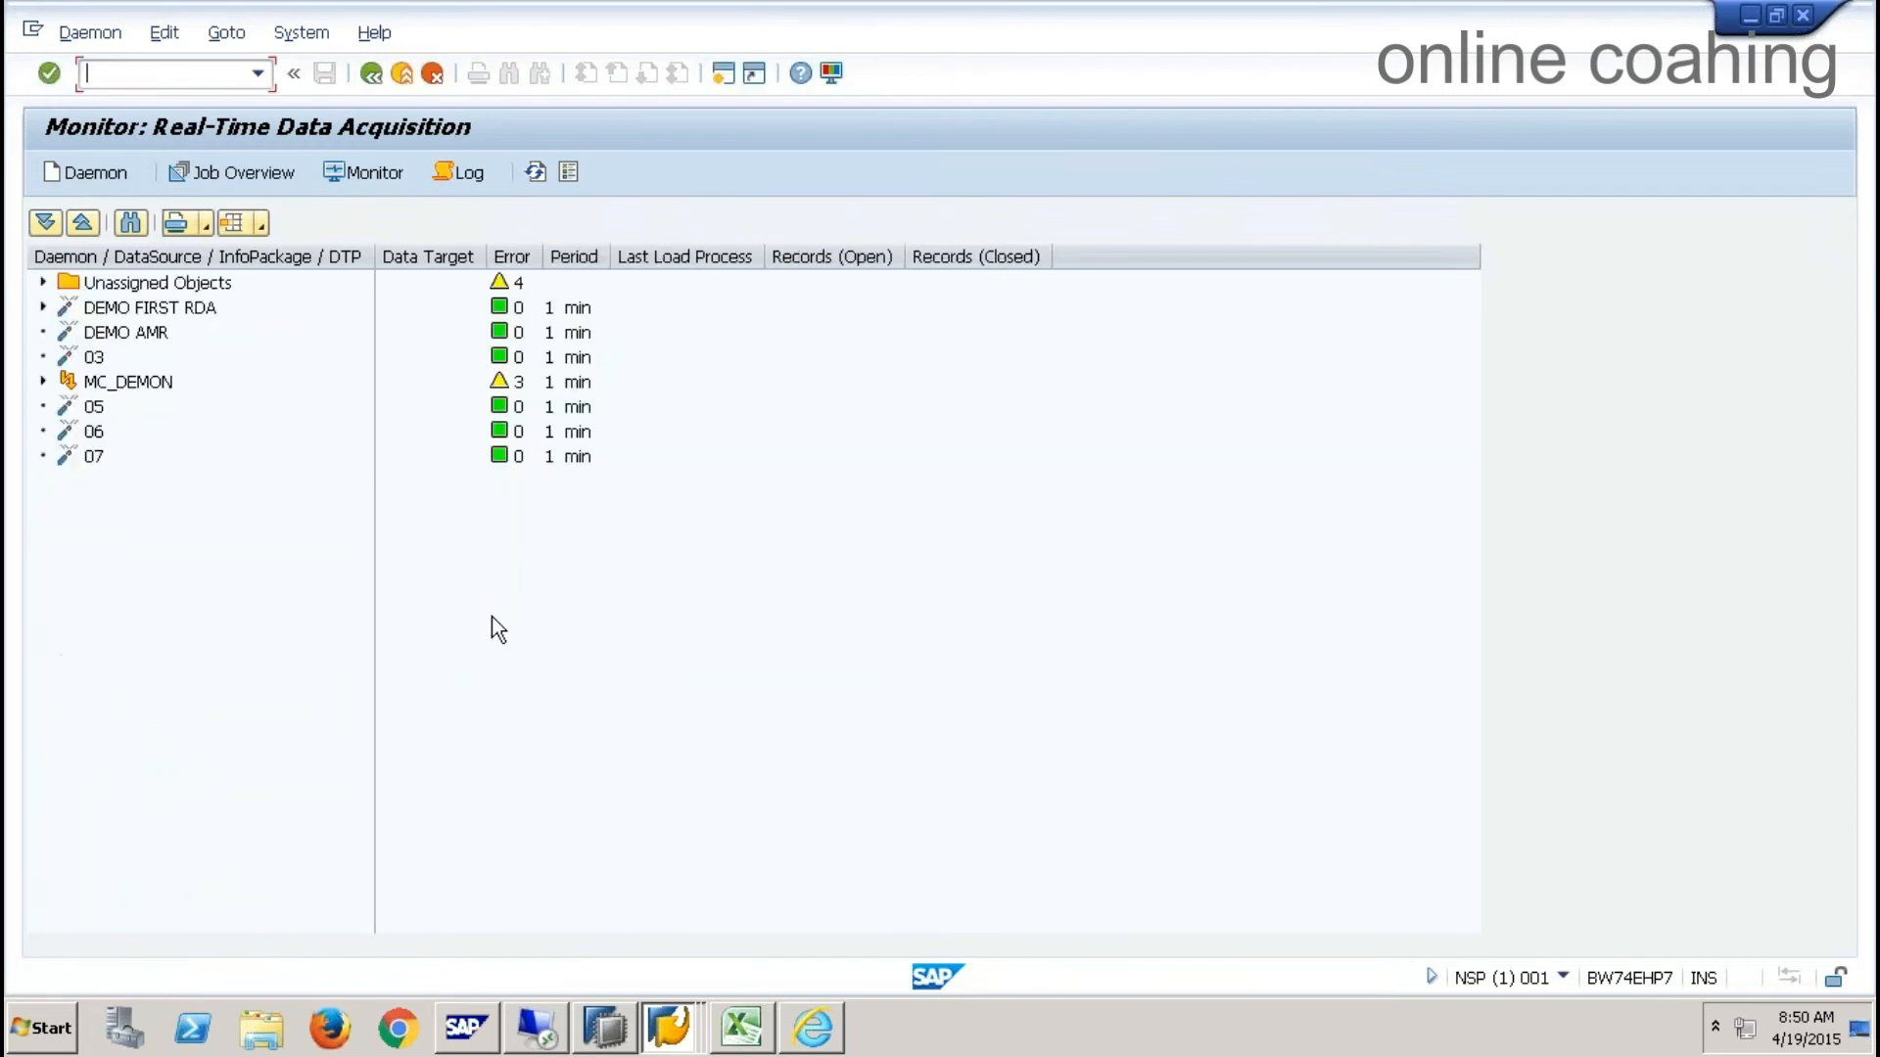
left_click(43, 284)
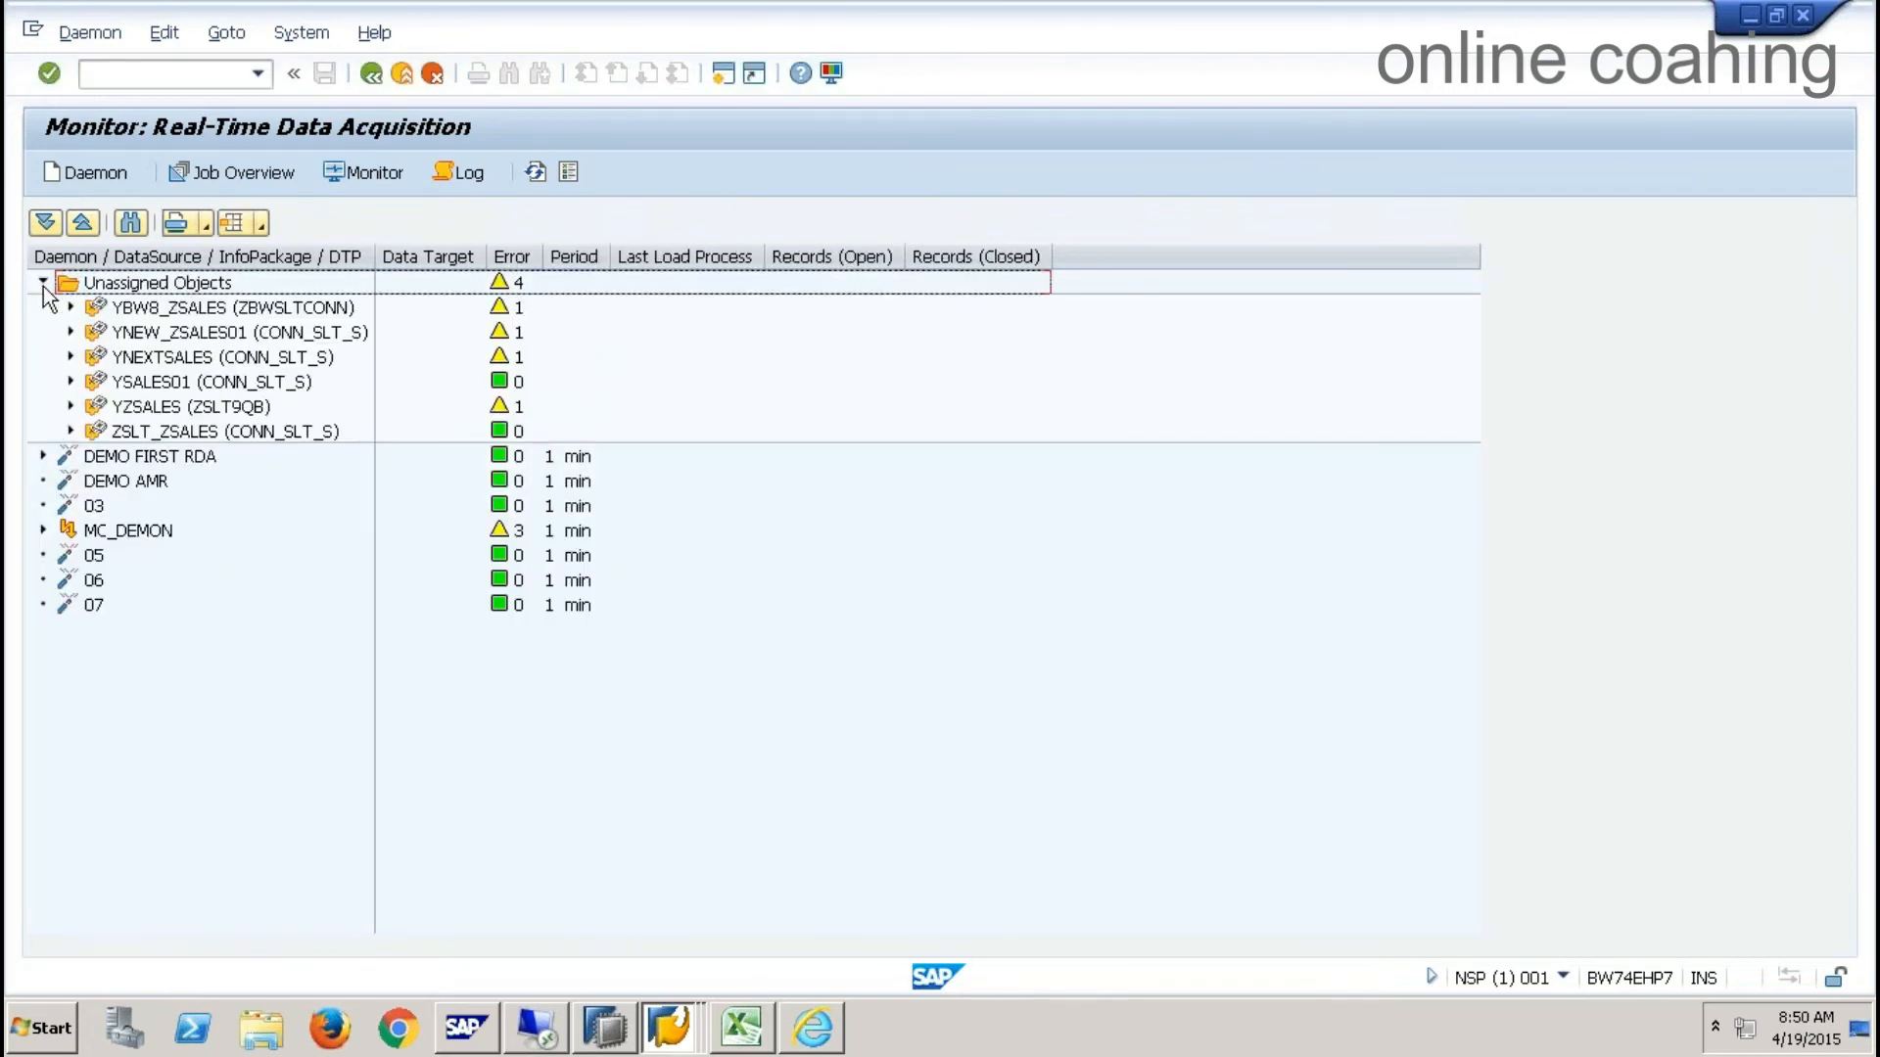
left_click(184, 409)
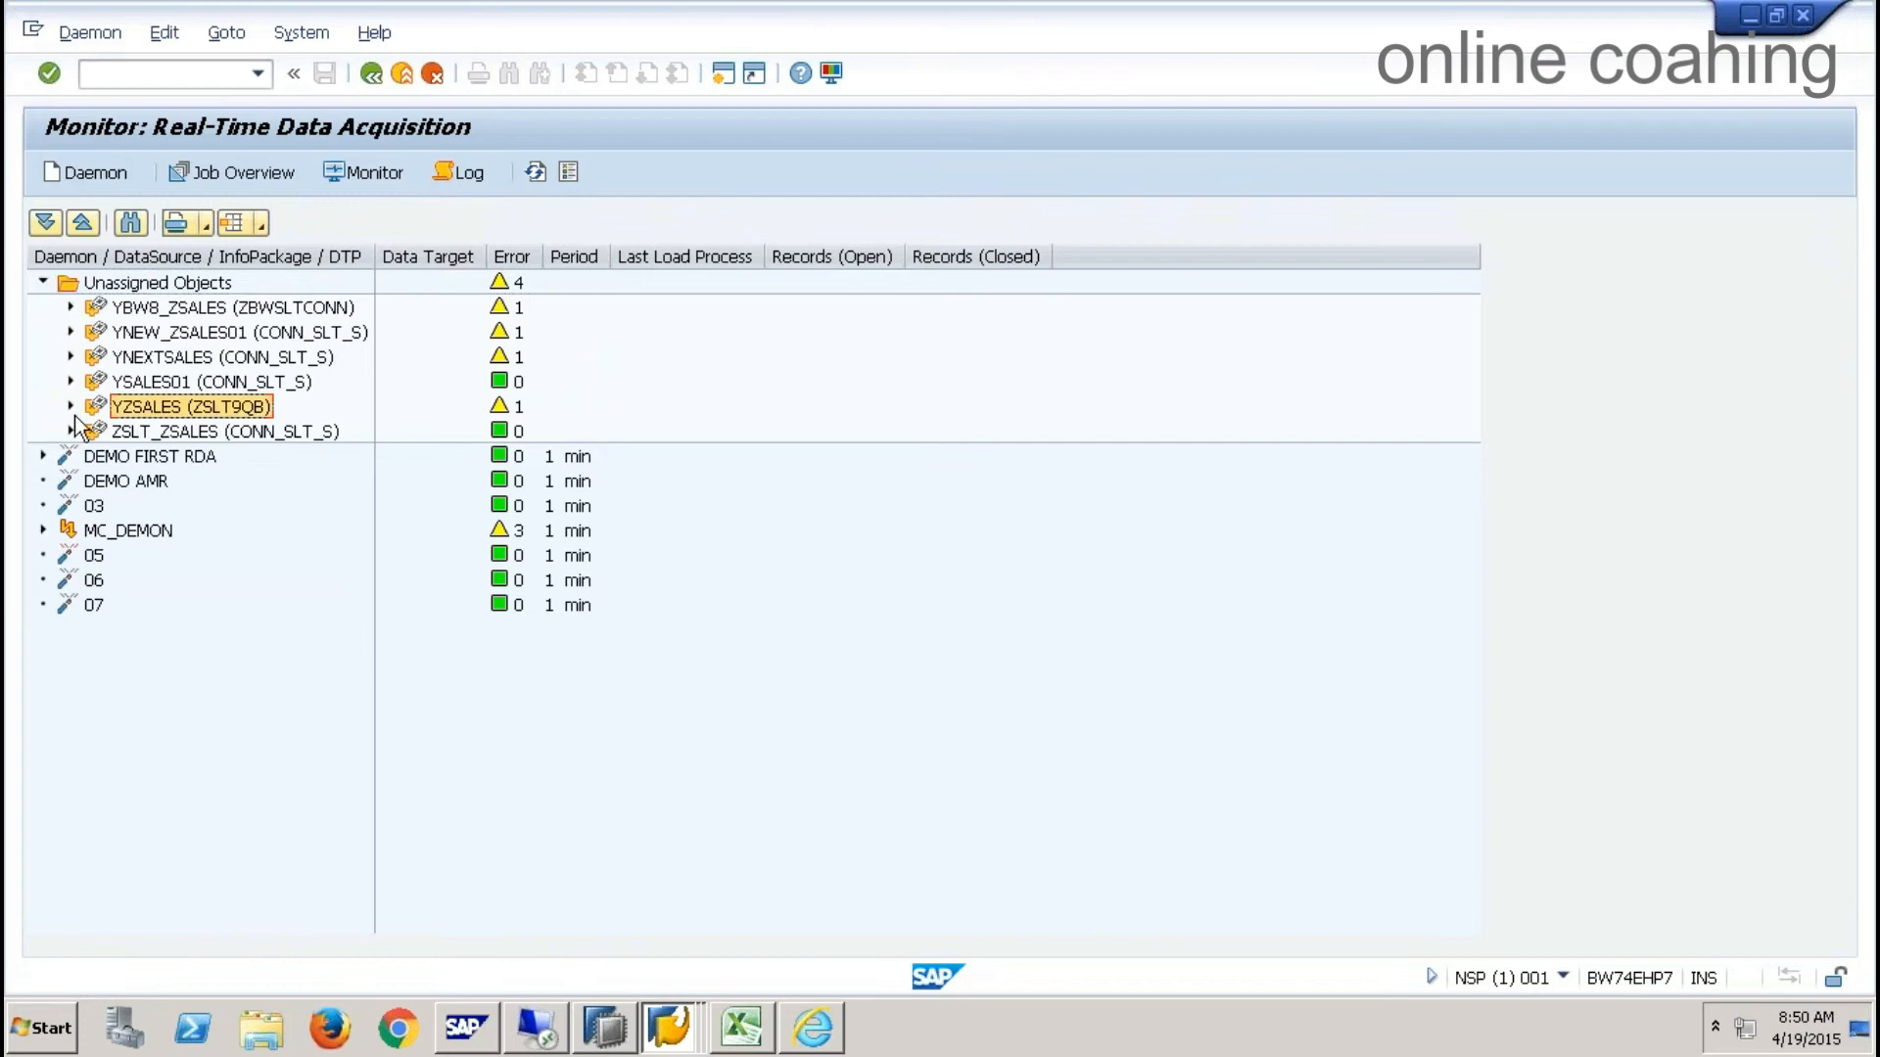
left_click(70, 406)
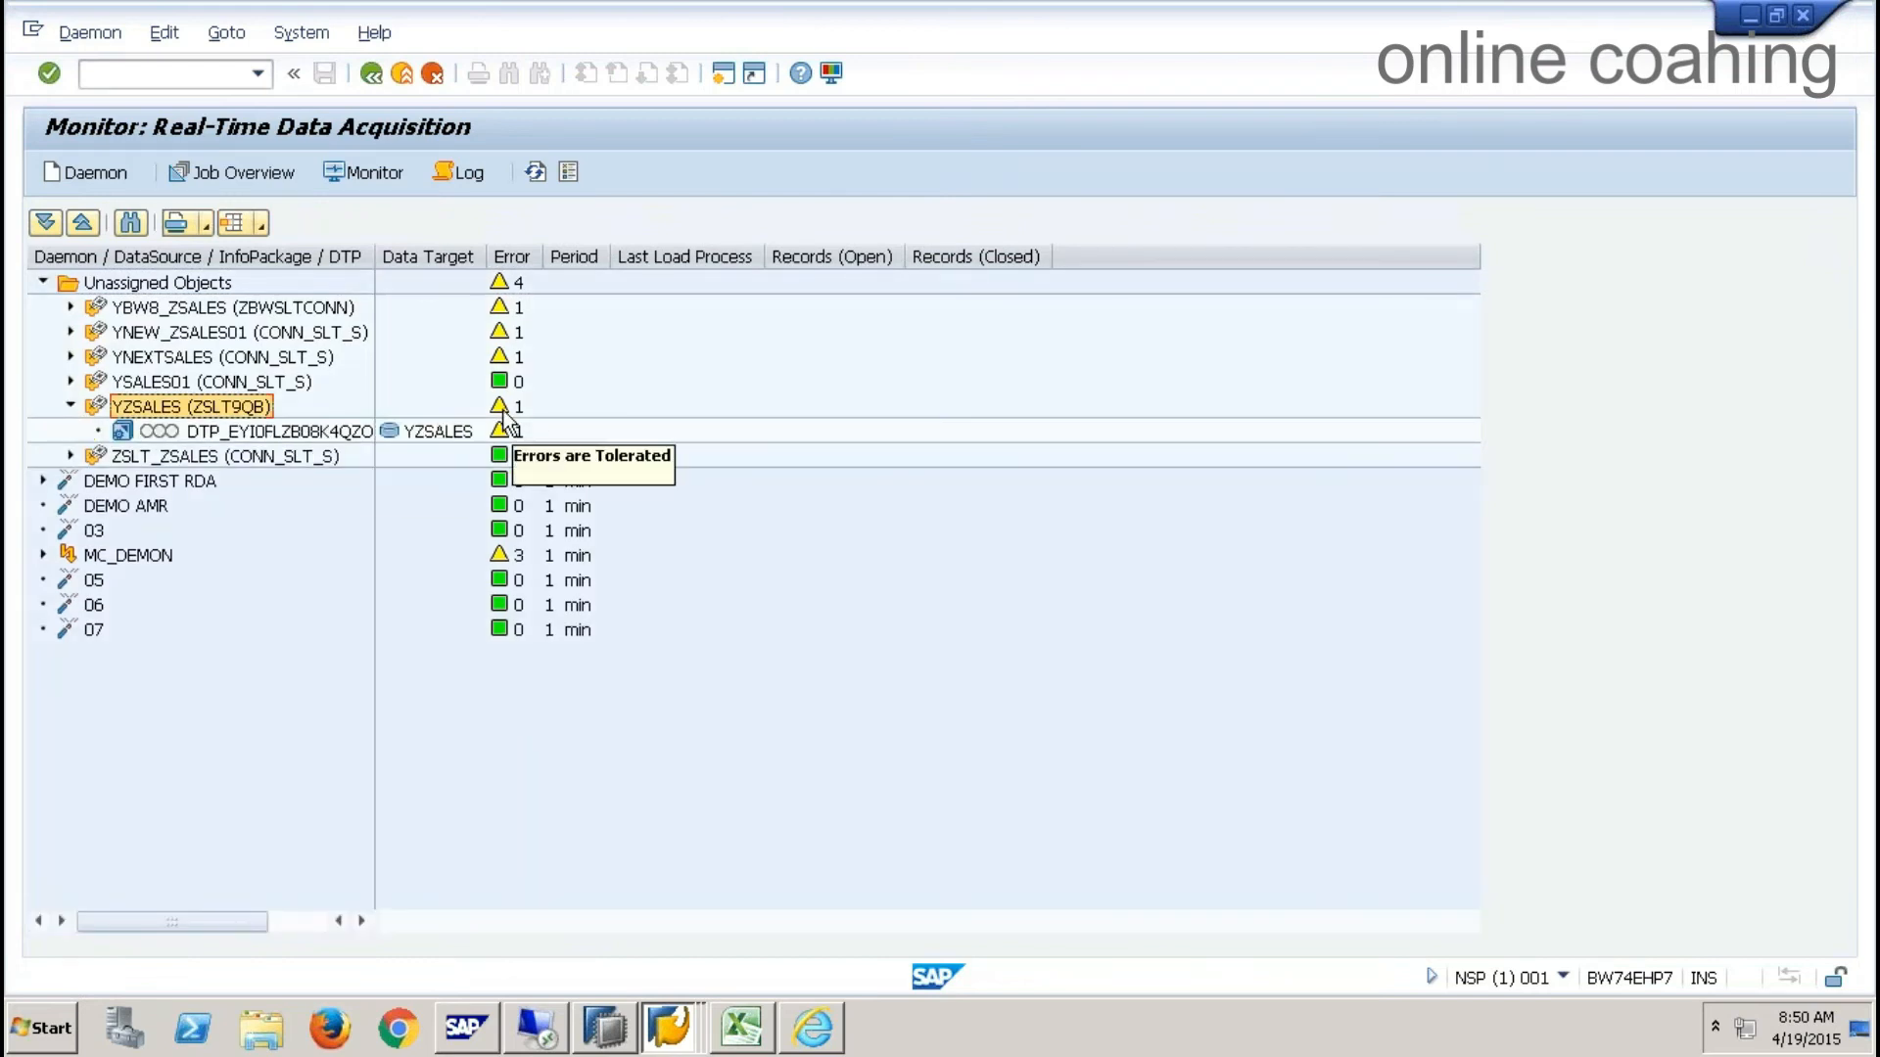
- Check the load request of the YZSALES data transfer process in its monitor, then return to the RDA monitor and close the message log
left_click(284, 431)
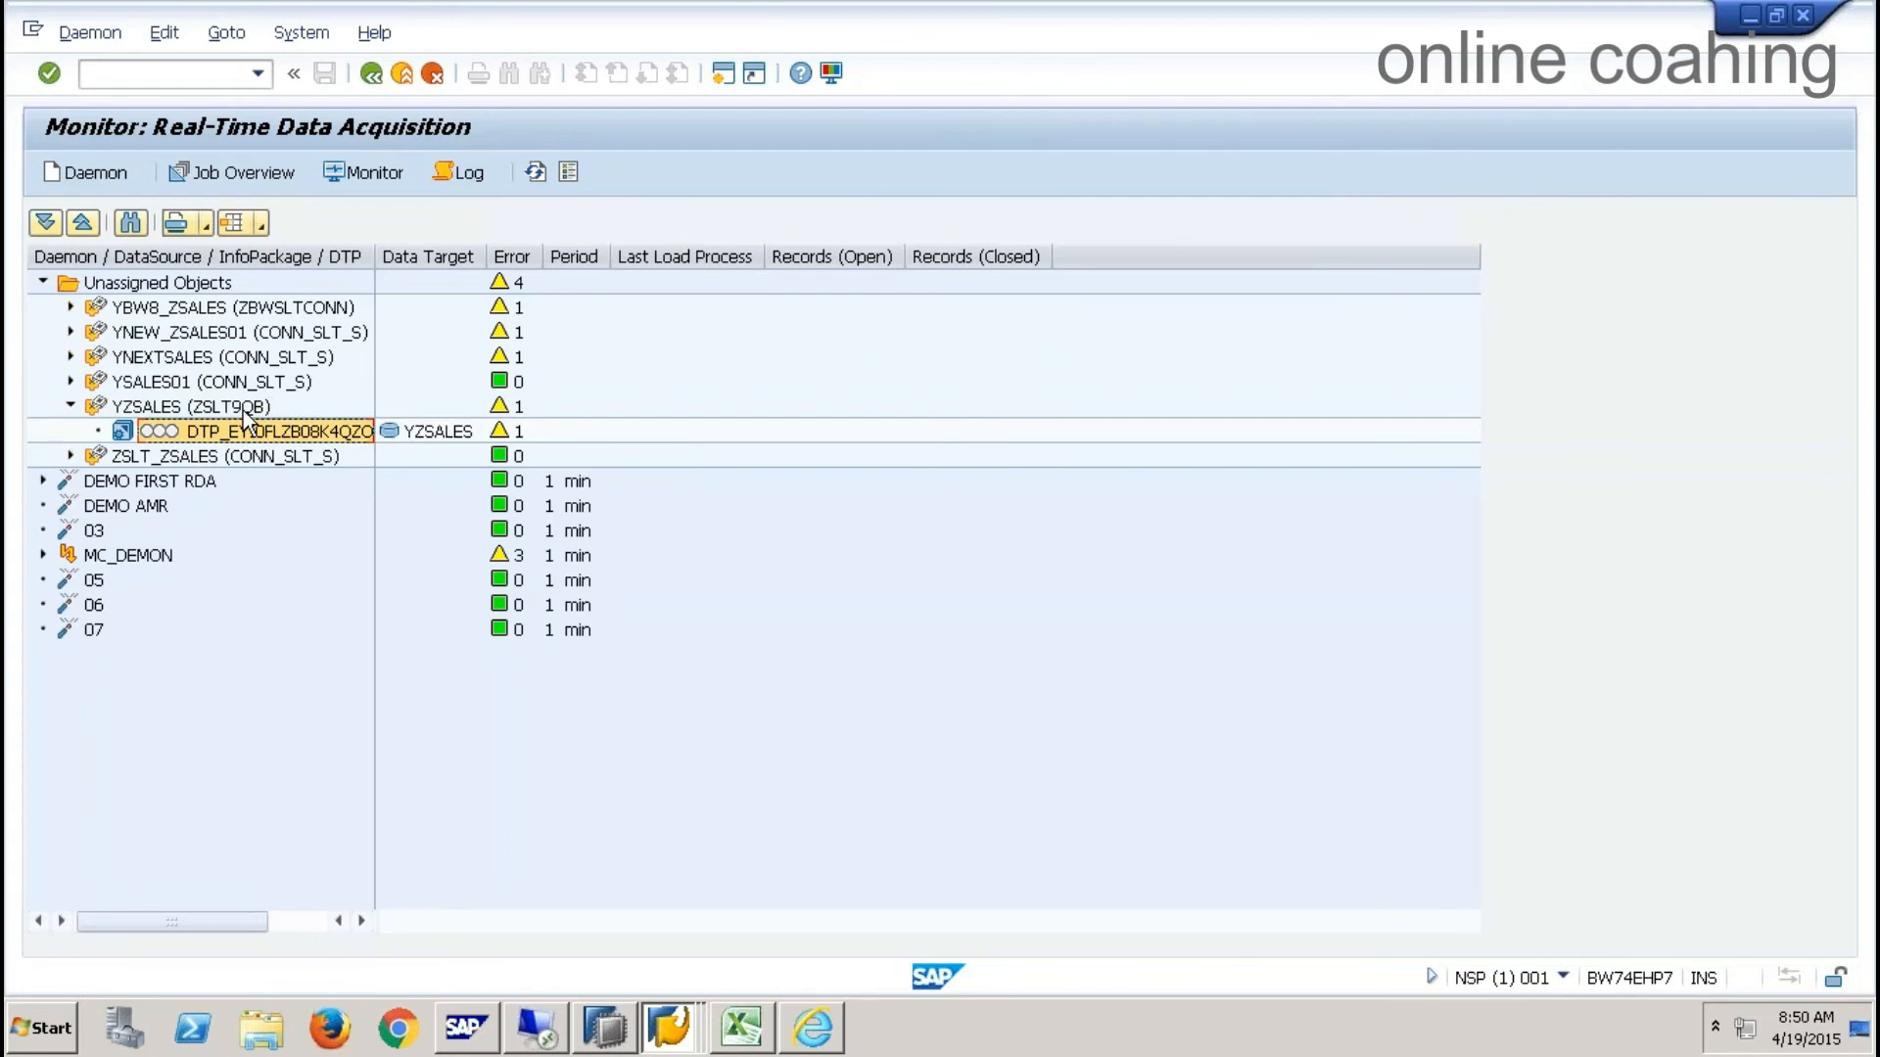
left_click(362, 174)
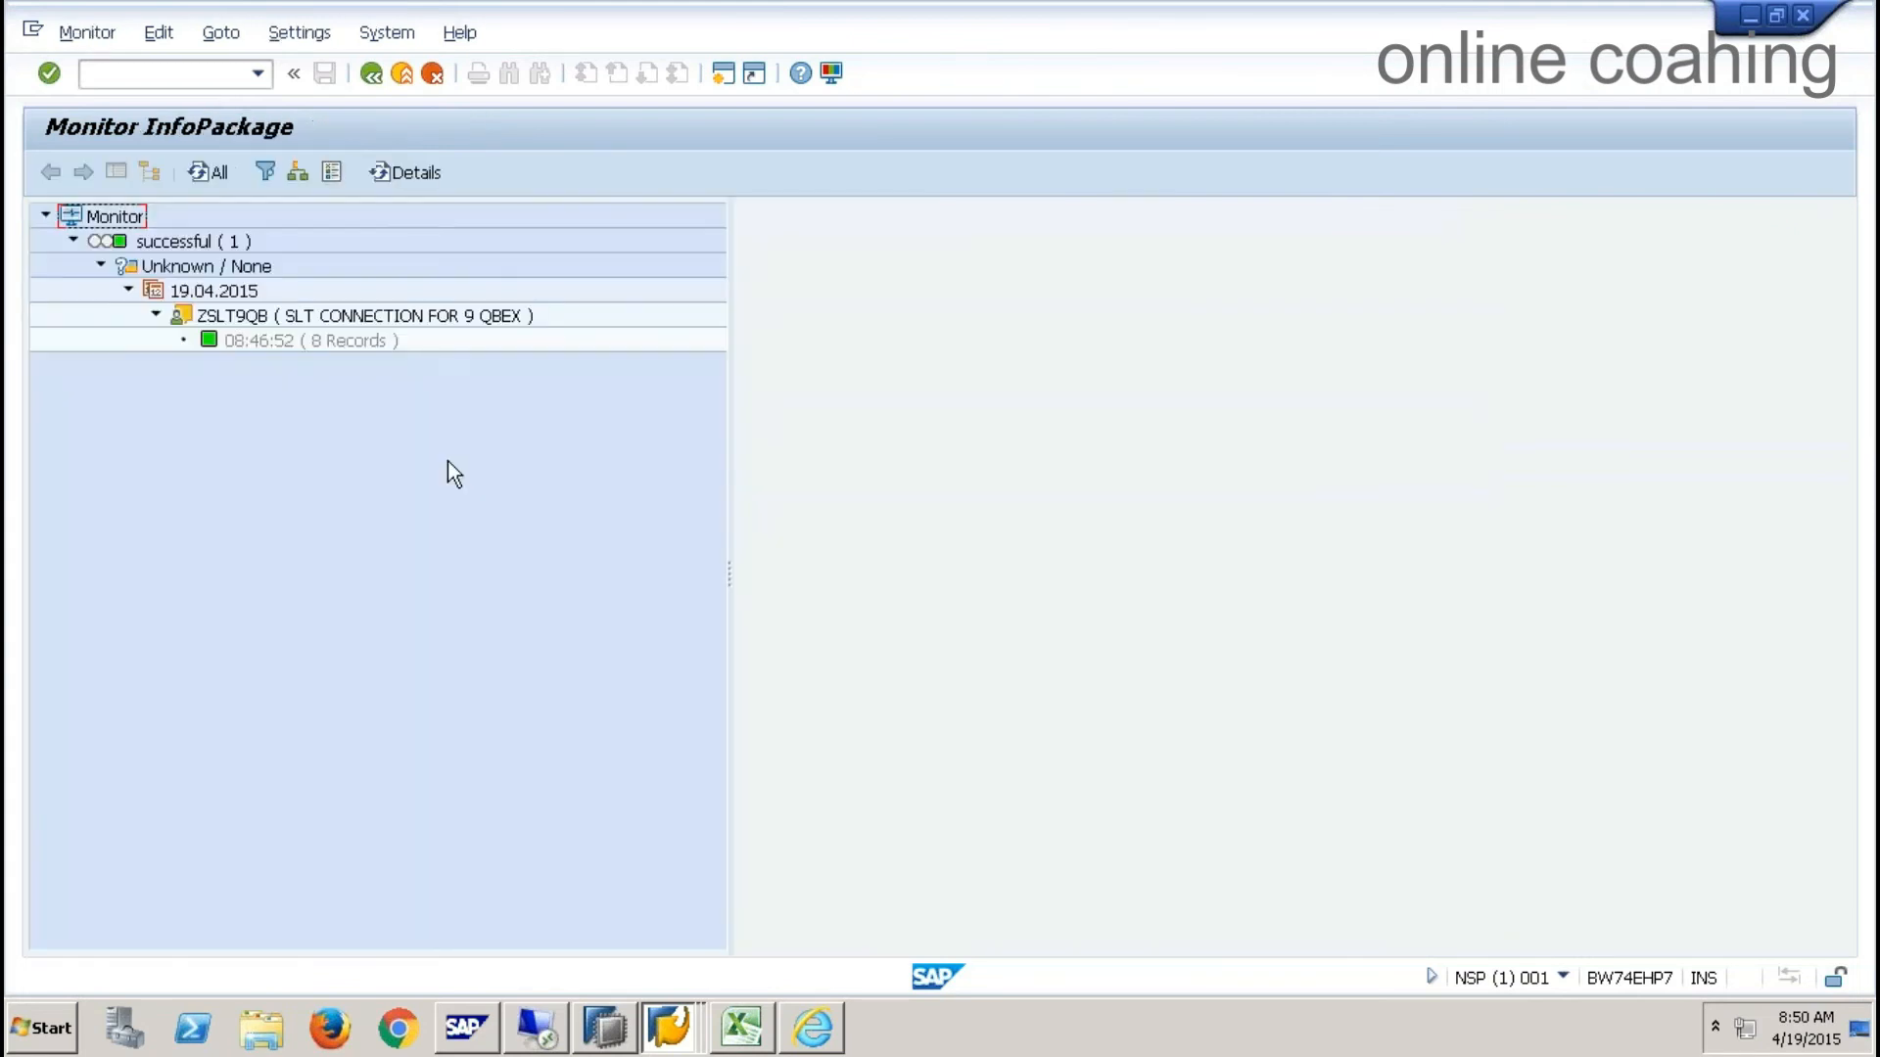
double_click(335, 343)
left_click(368, 75)
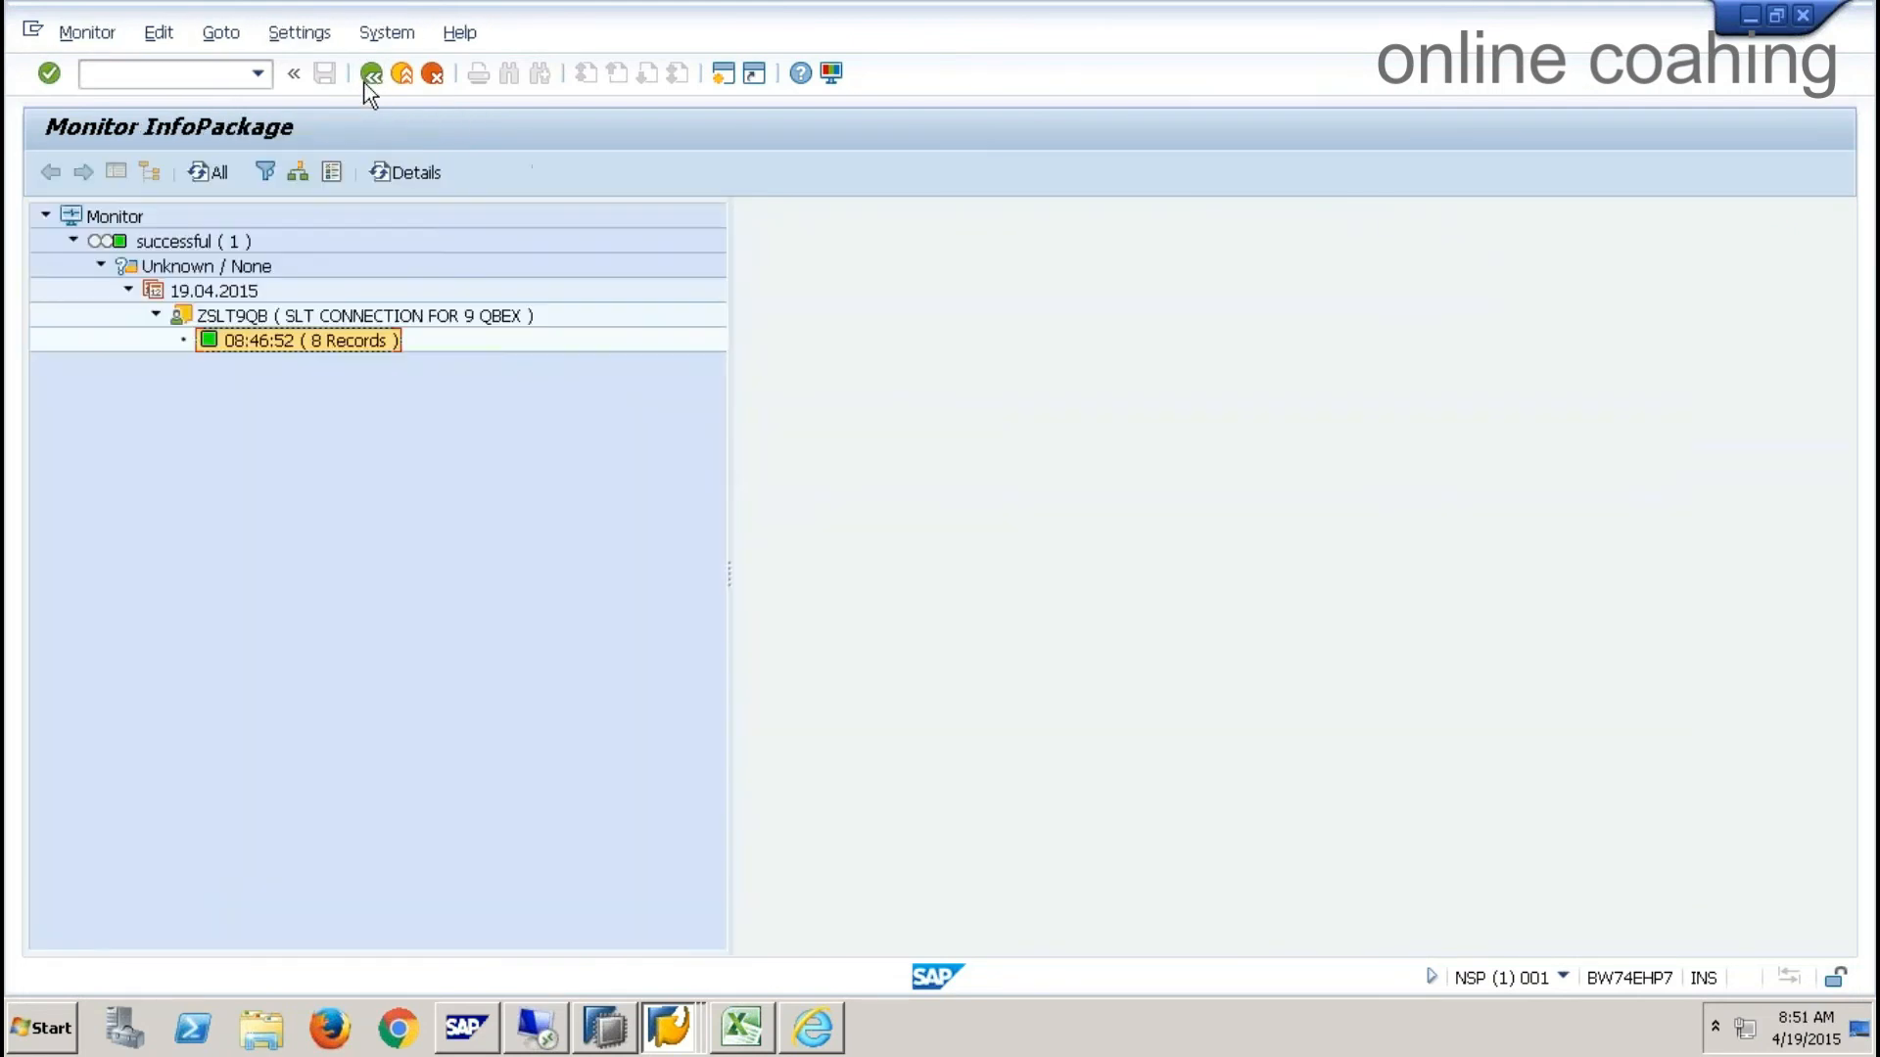
left_click(370, 74)
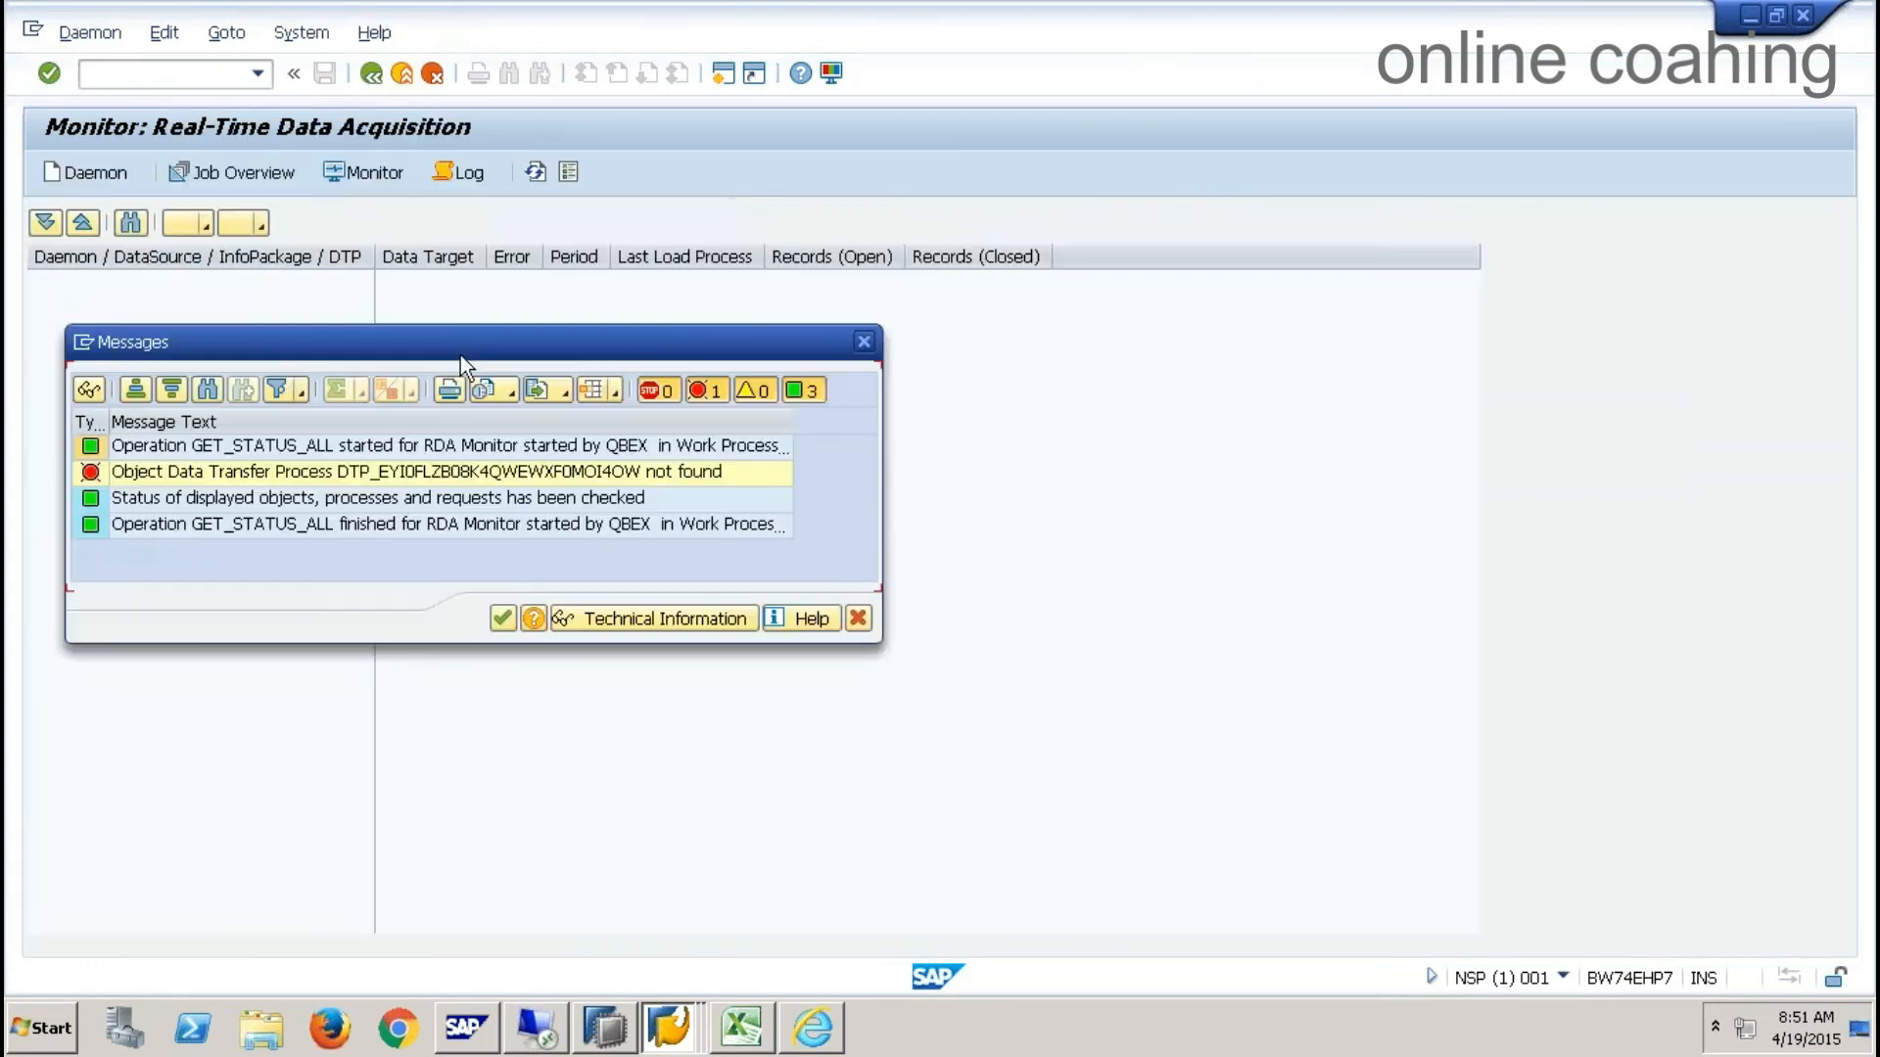
left_click(502, 618)
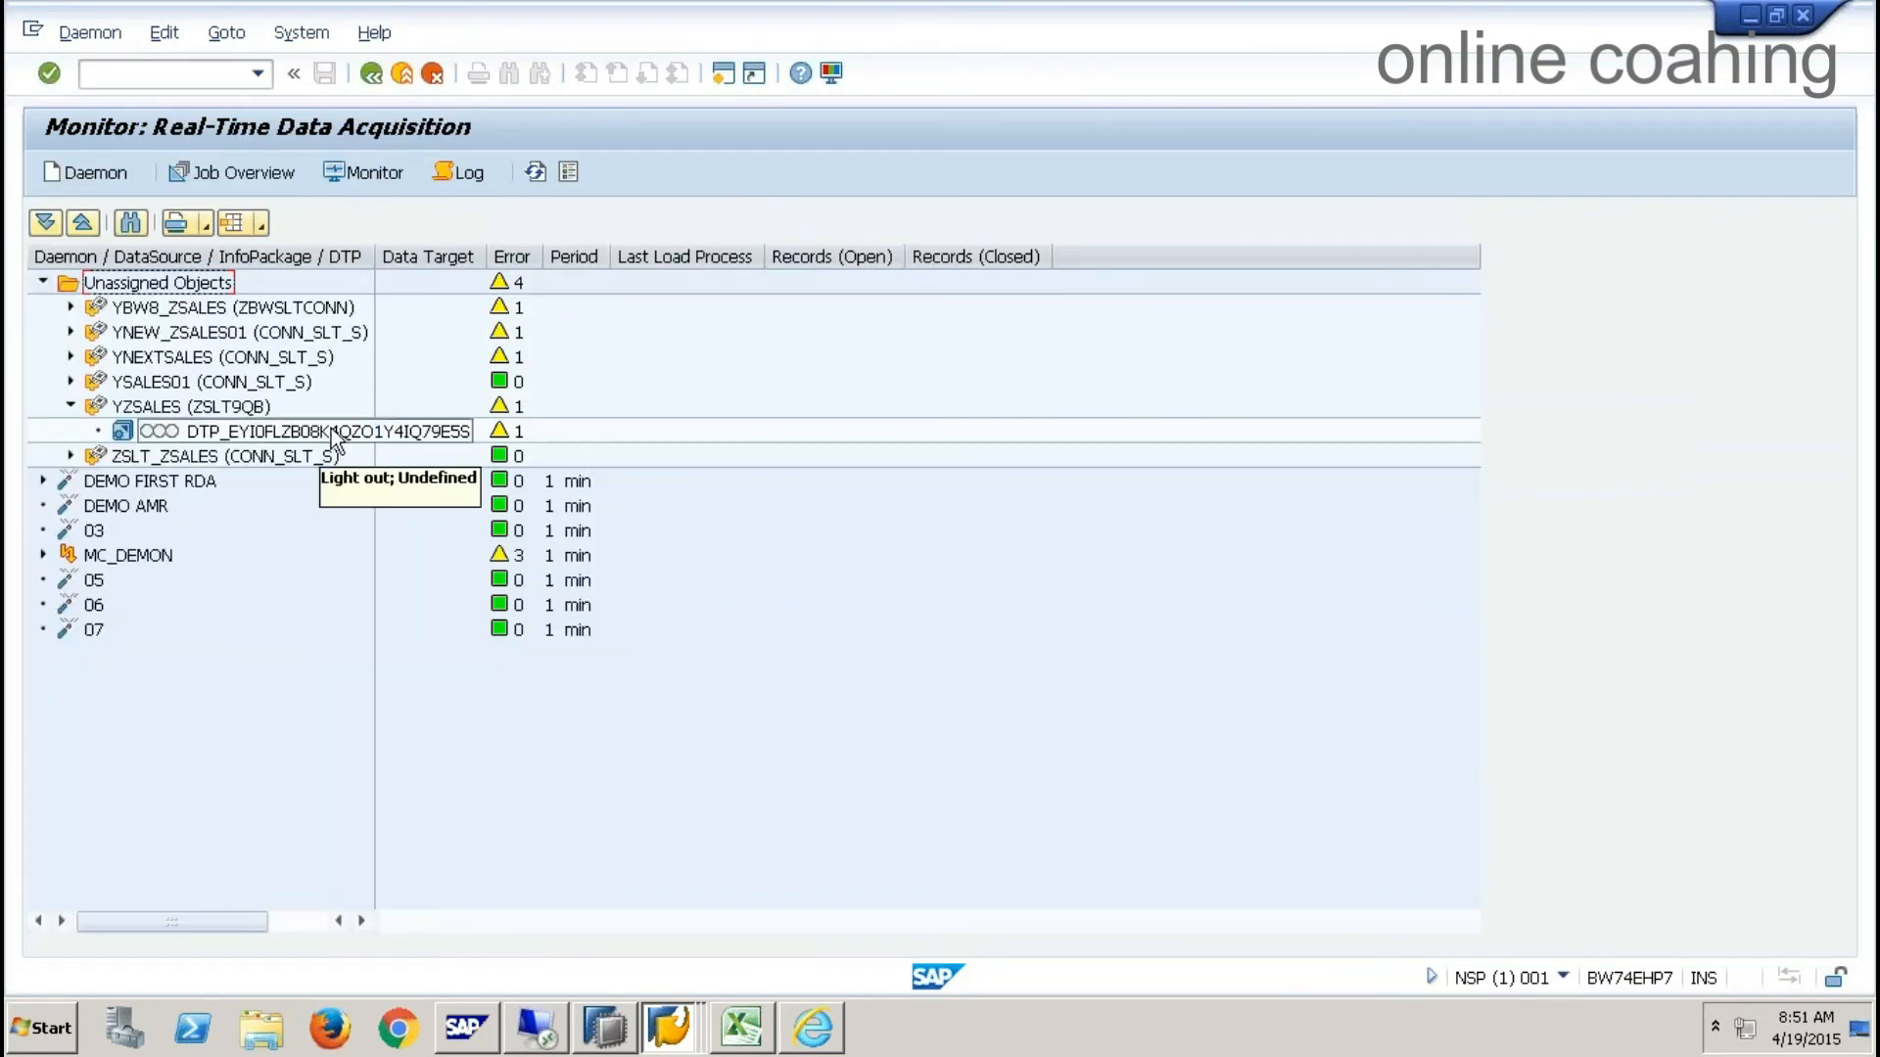
- Create daemon 08 with short description 08 and a period of 1 minute, closing the message log
right_click(206, 407)
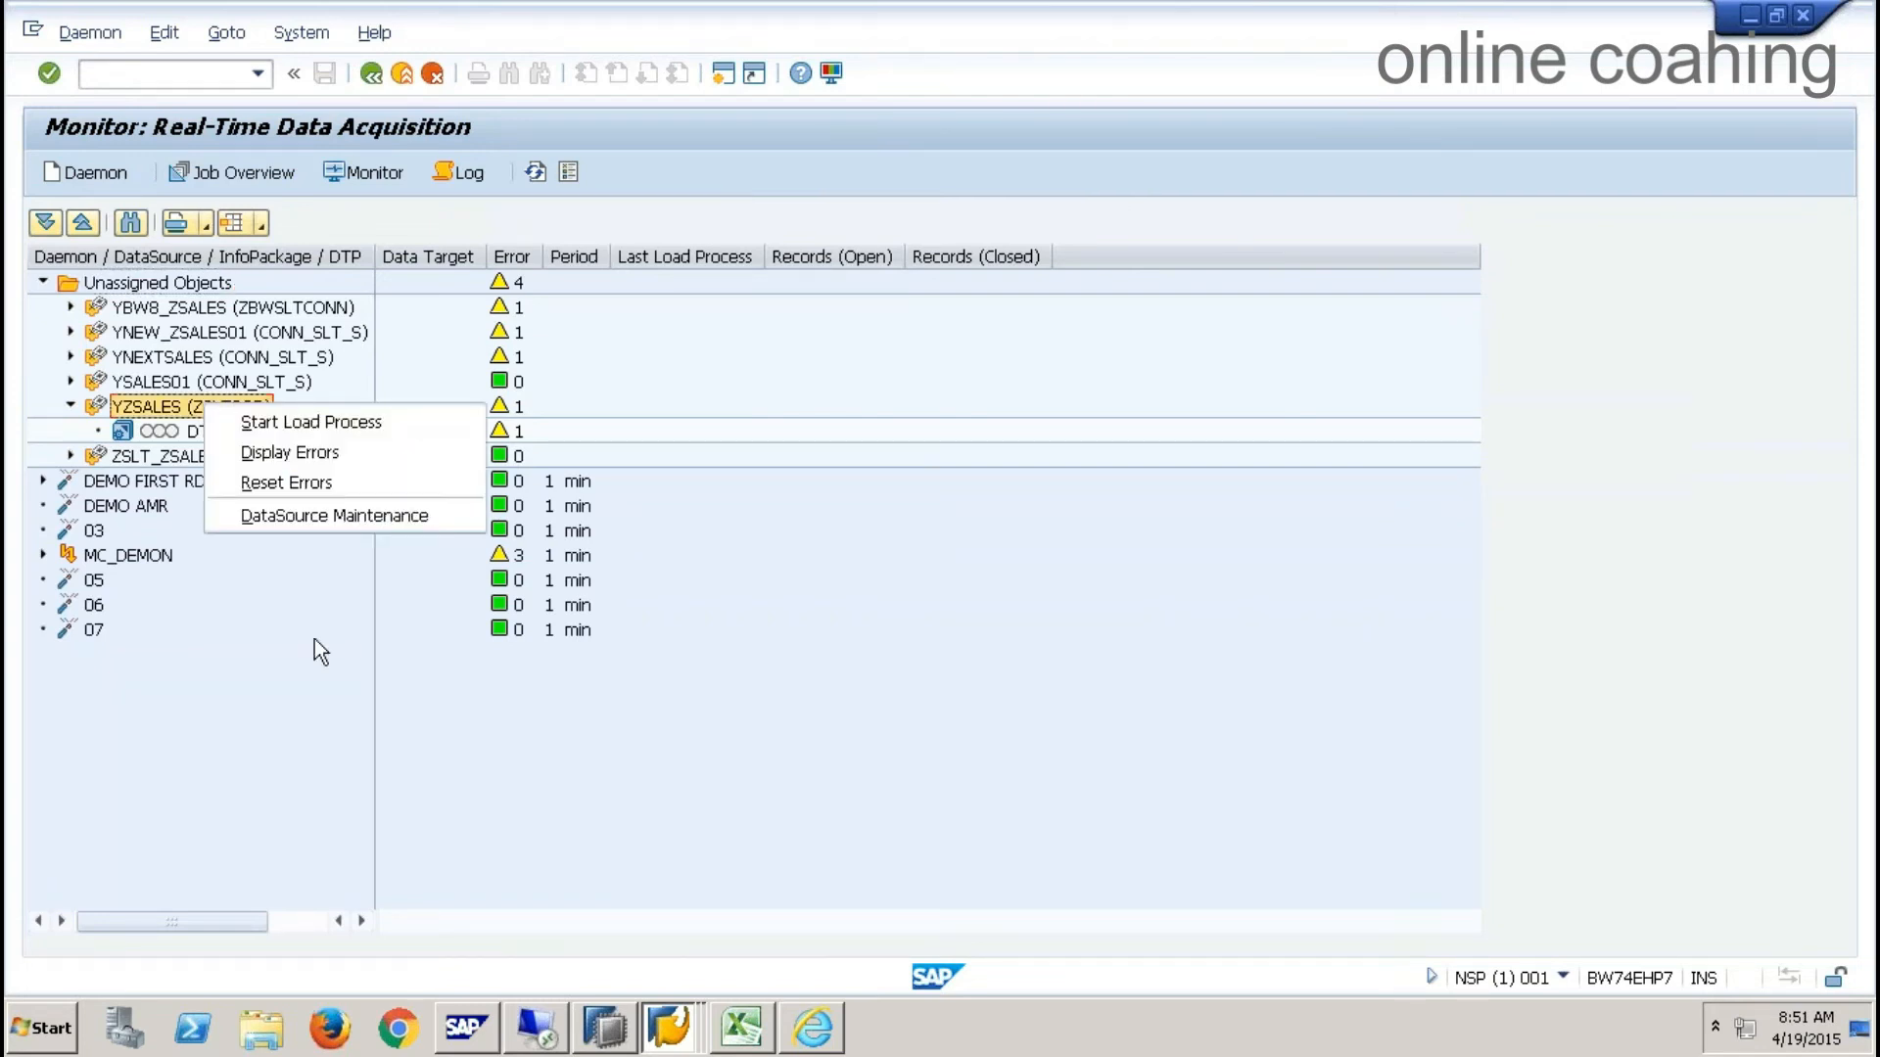
left_click(320, 666)
left_click(79, 172)
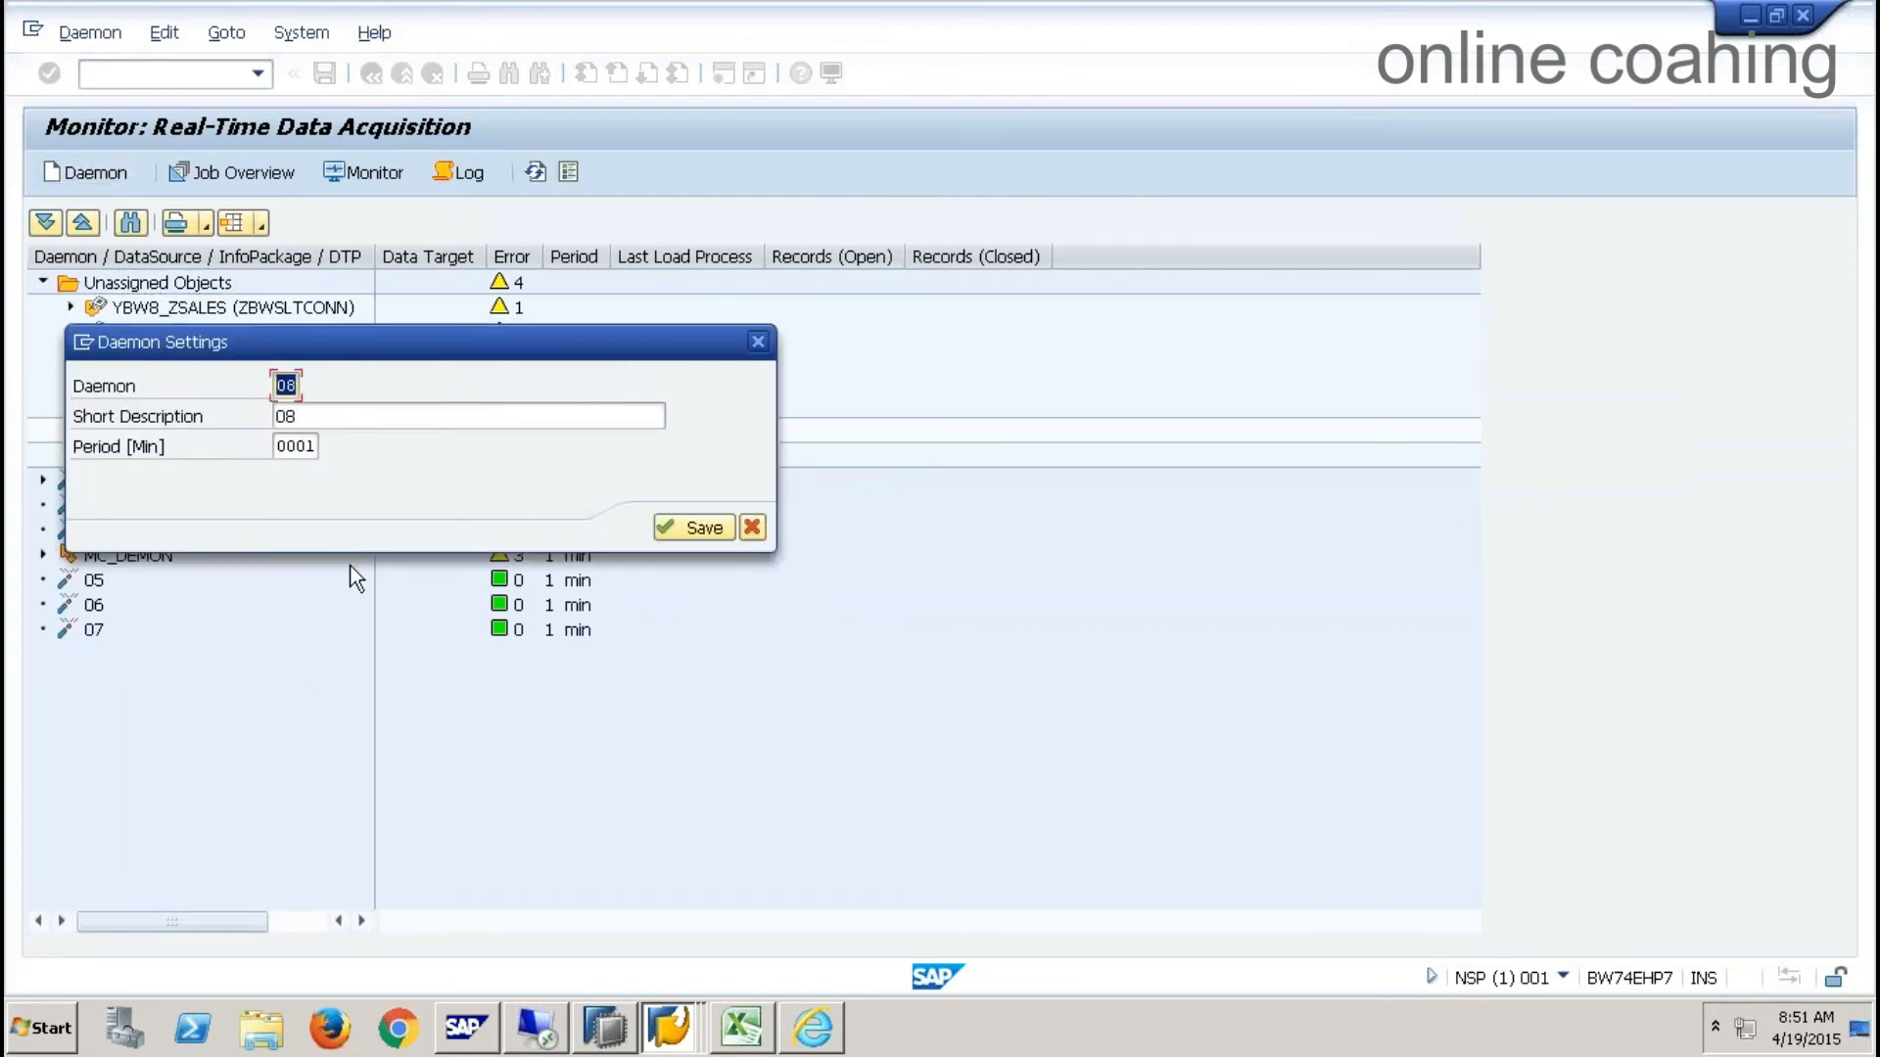
left_click(660, 527)
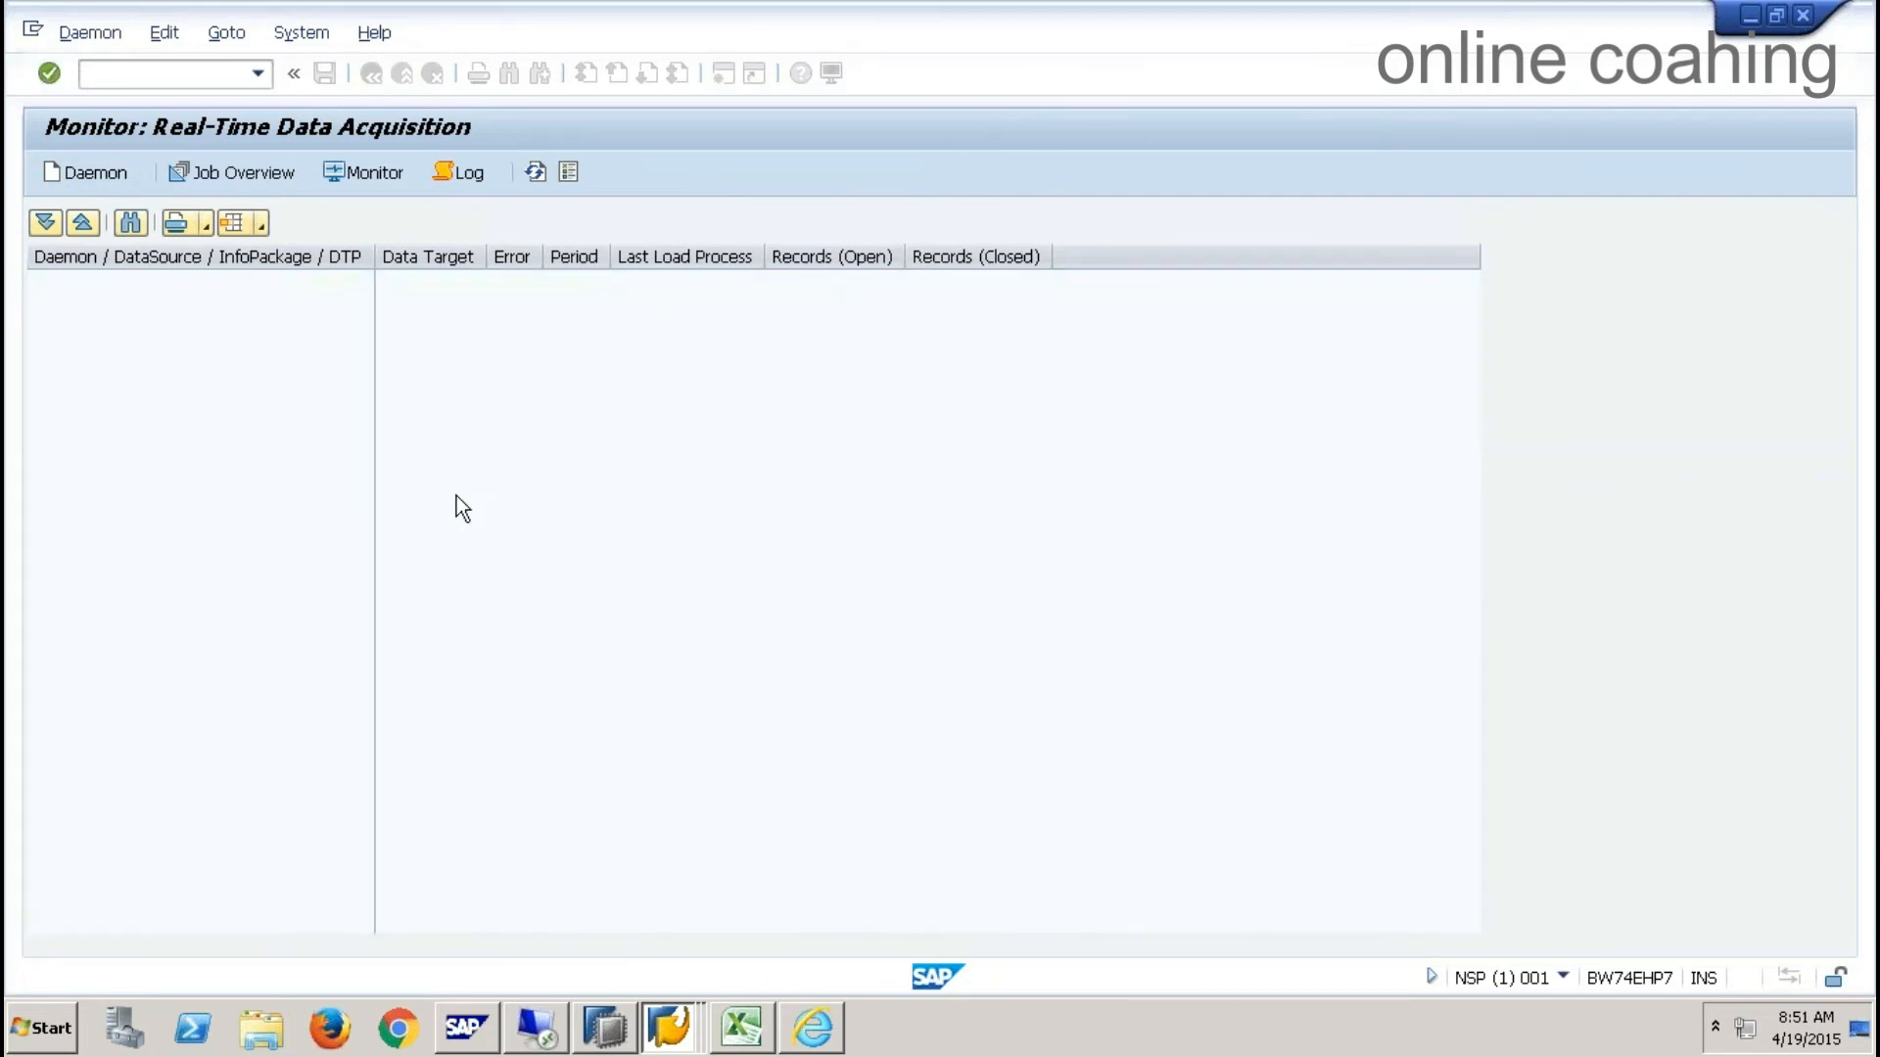
left_click(503, 619)
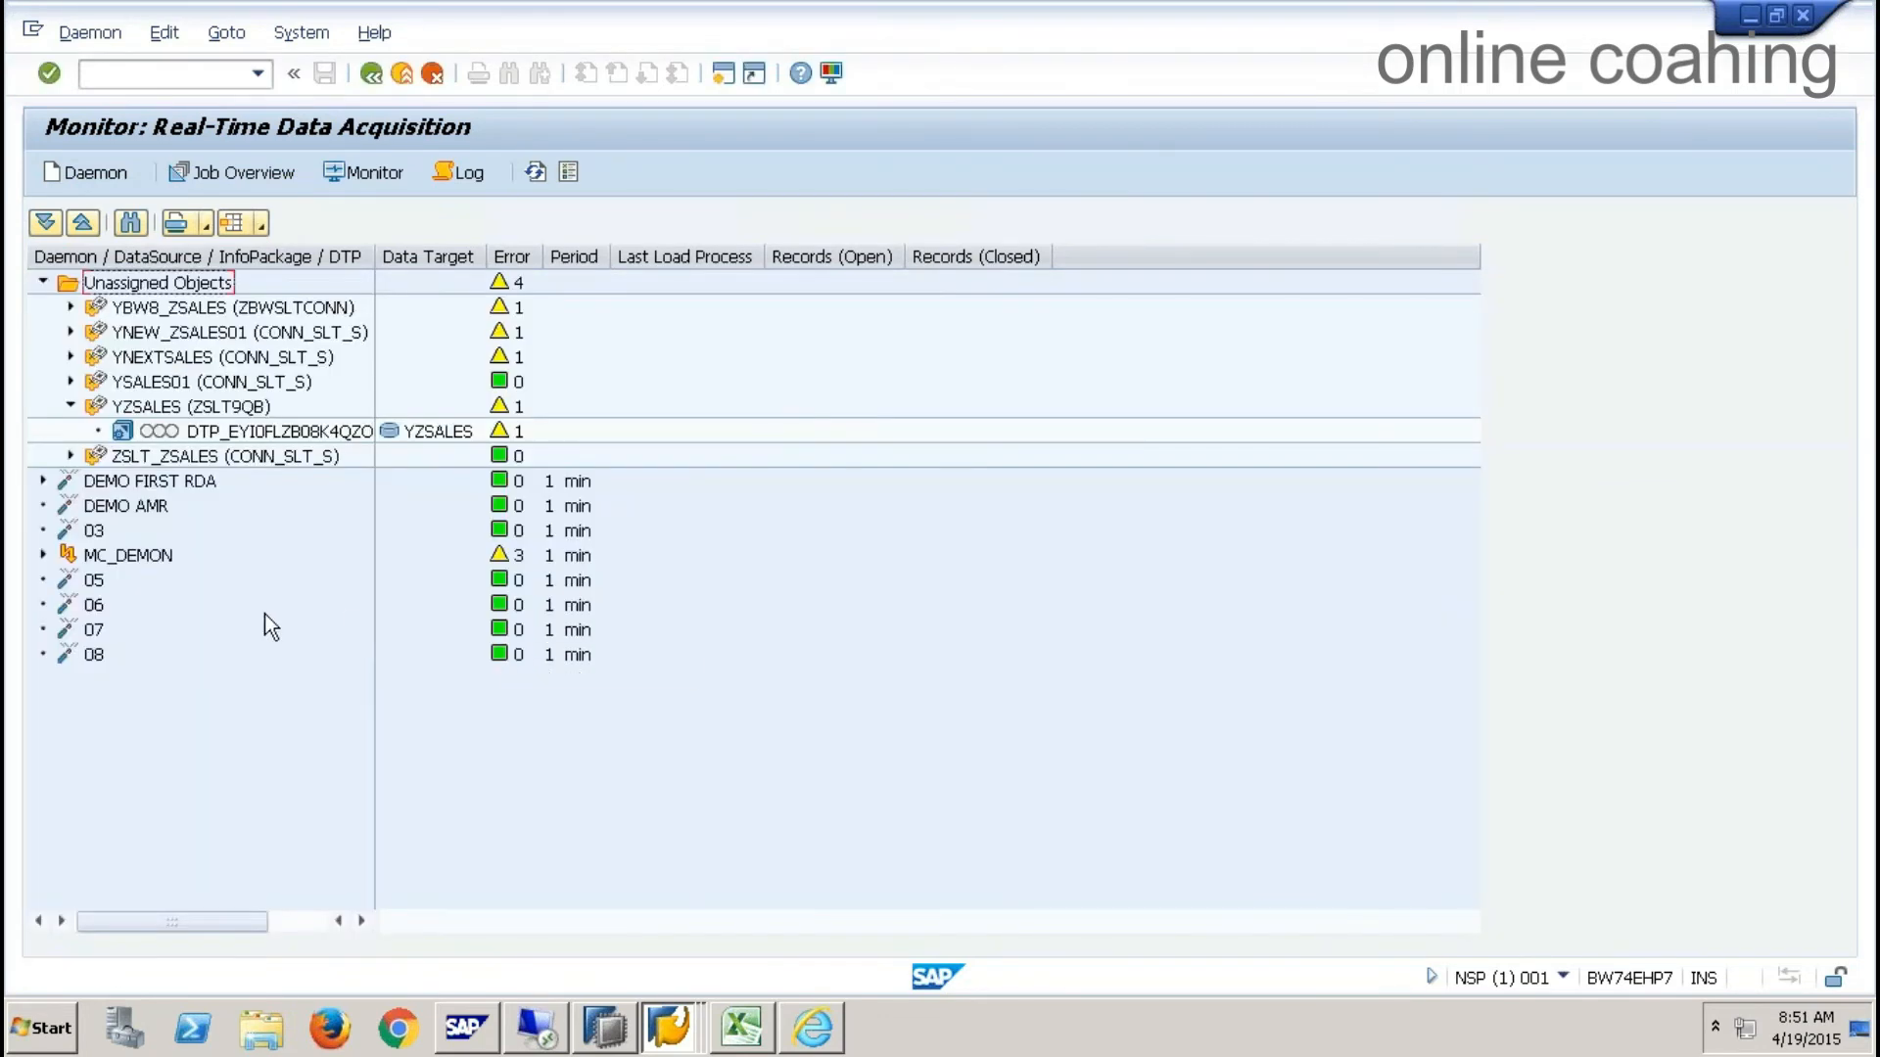
- Try to assign the YZSALES data transfer process to daemon 08
right_click(209, 406)
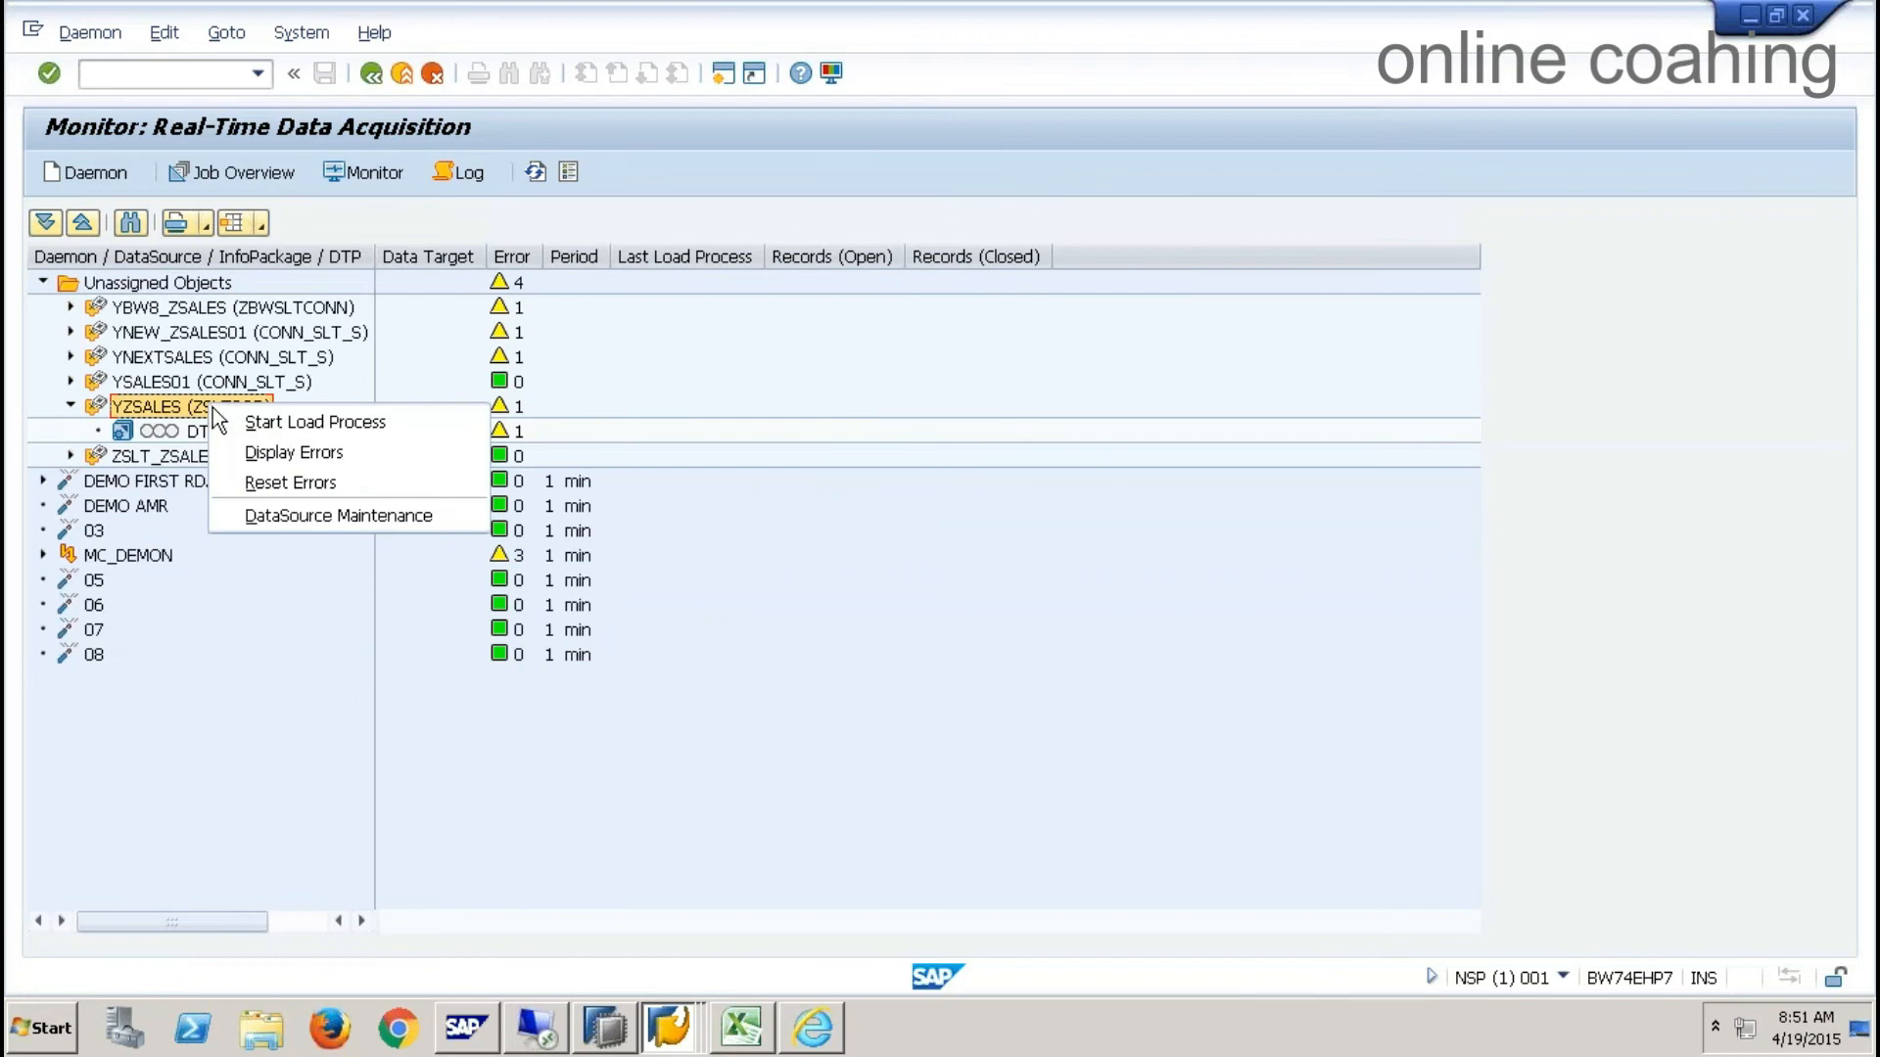
right_click(90, 652)
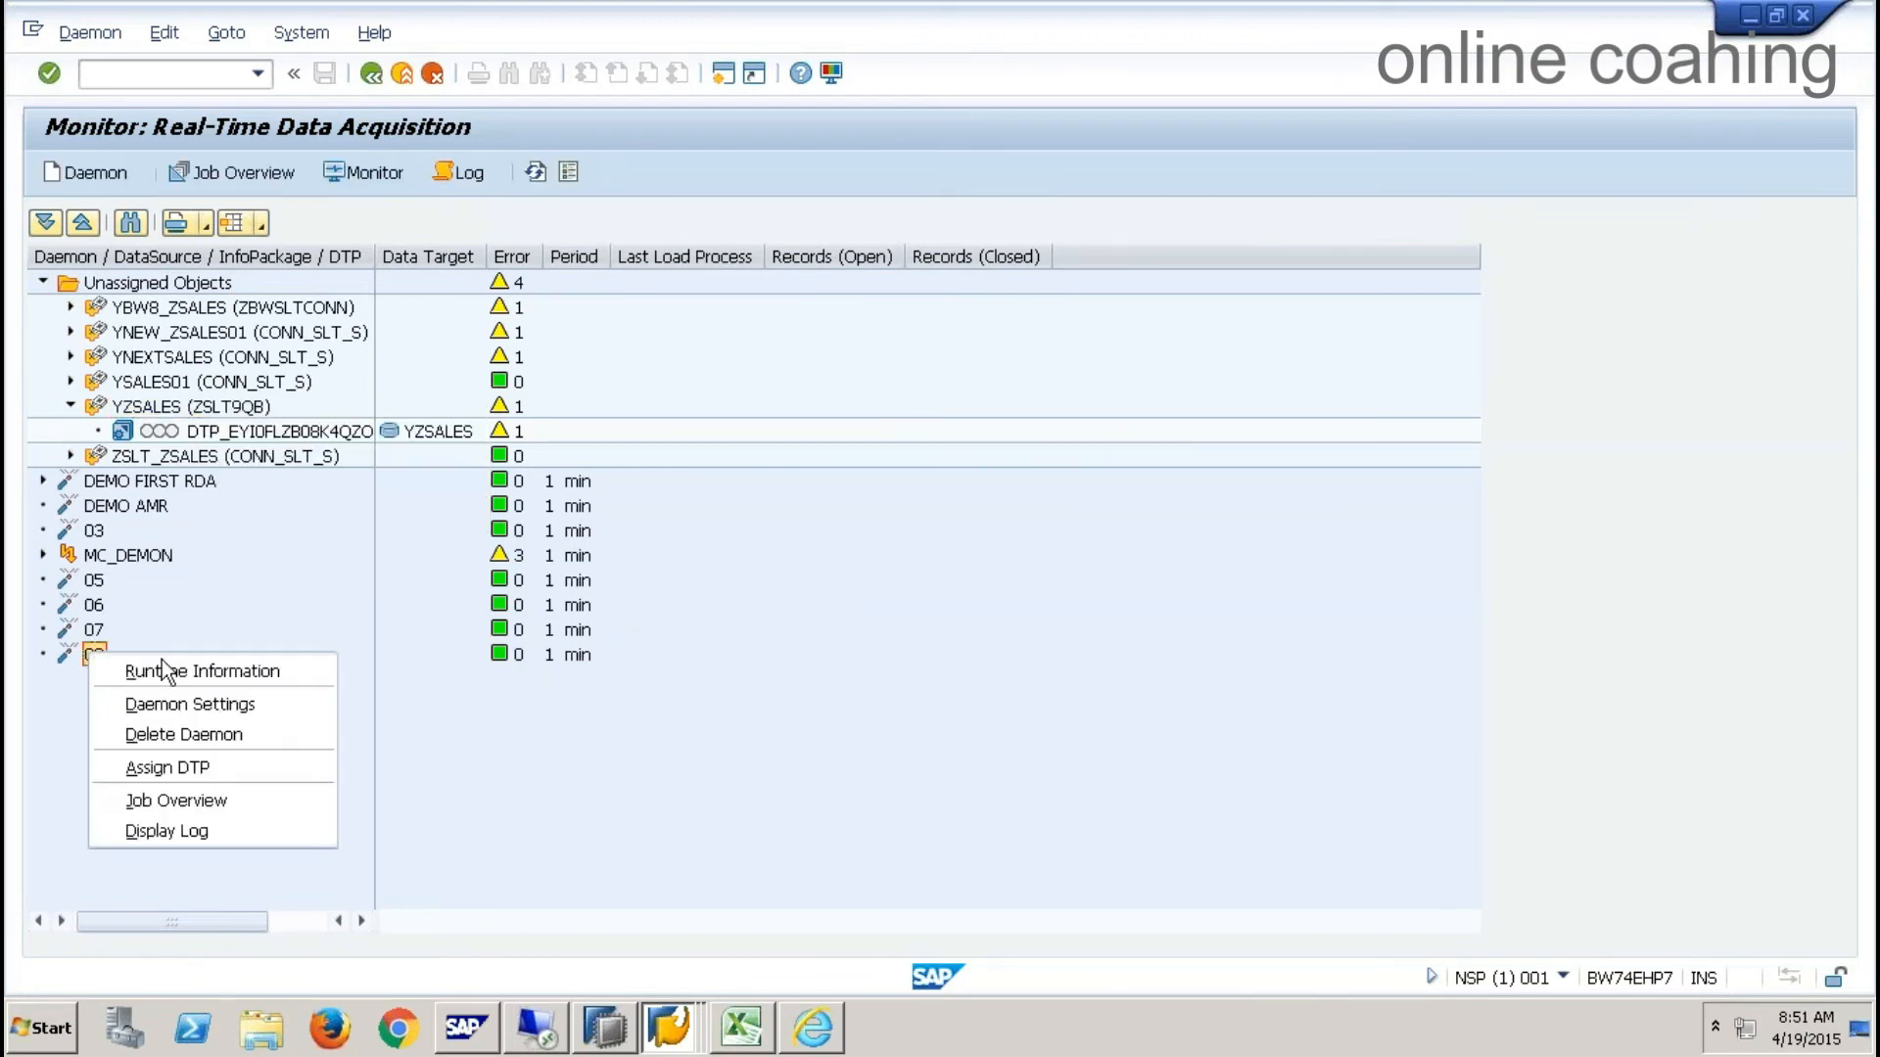
left_click(249, 594)
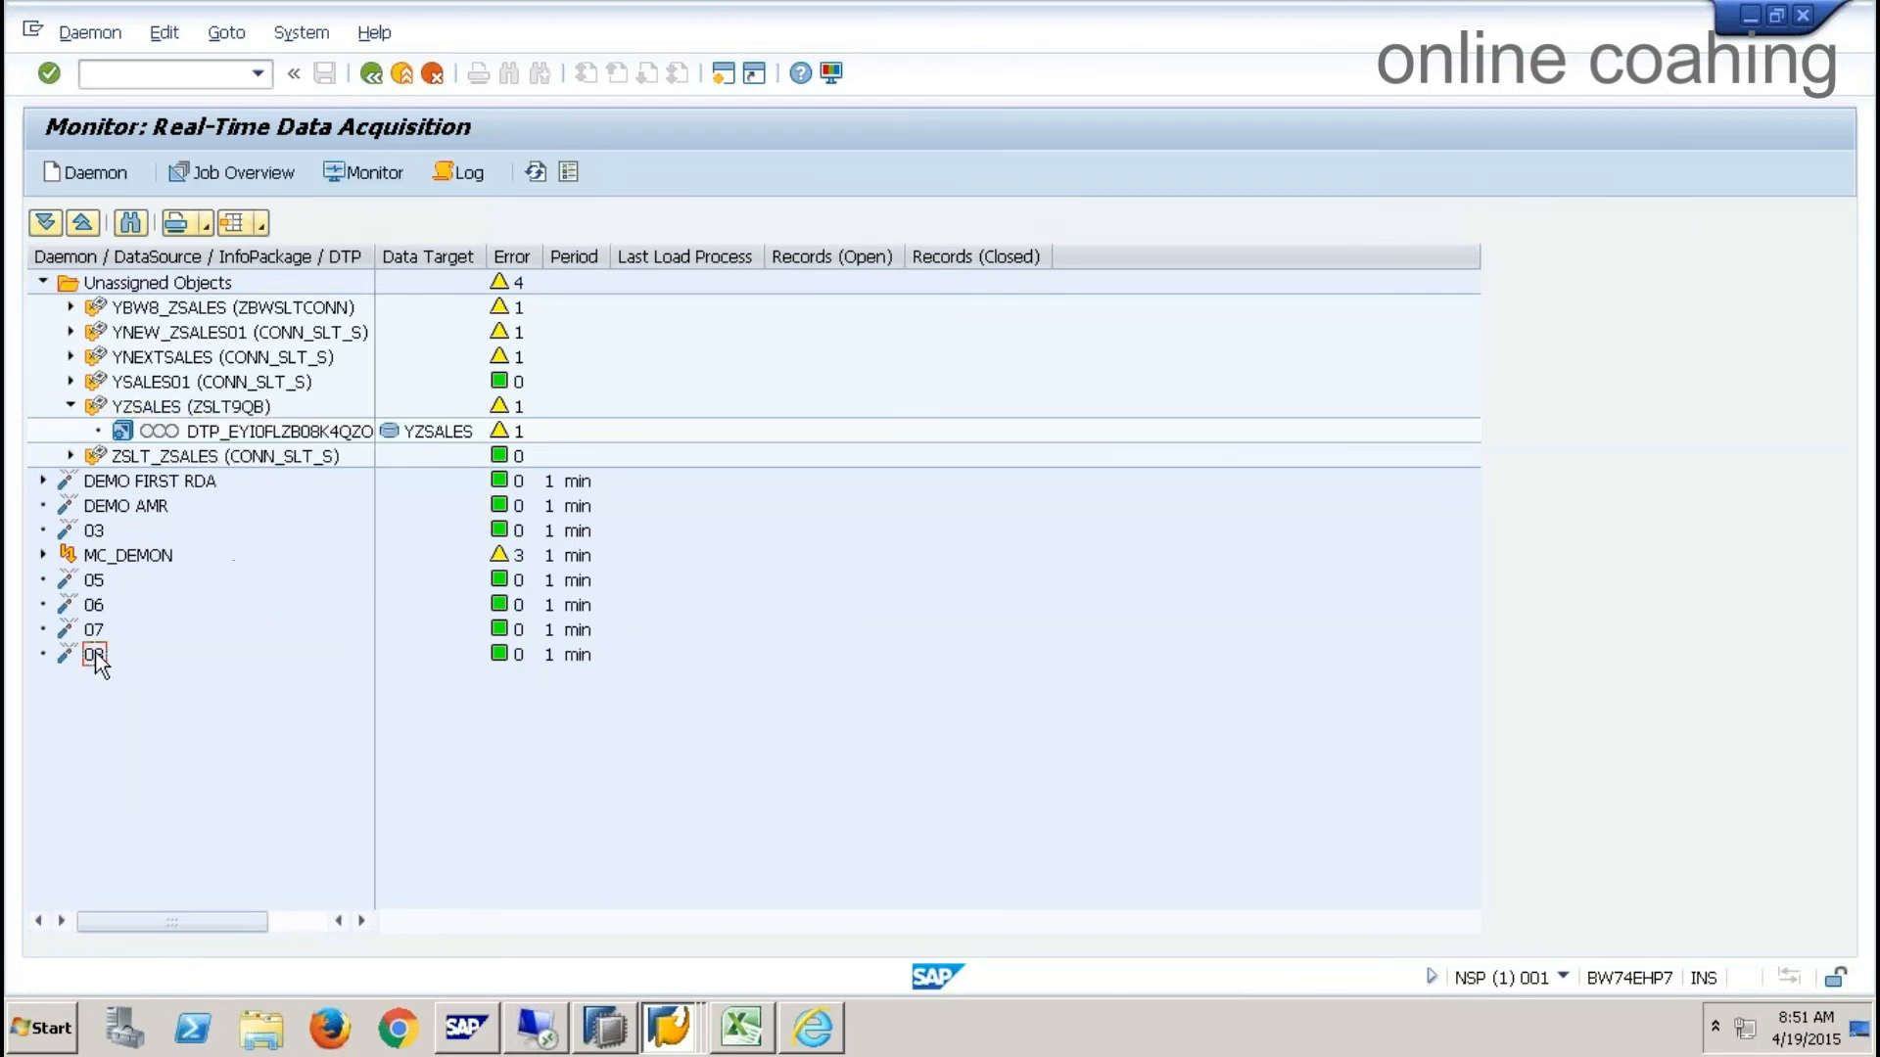
left_click(328, 437)
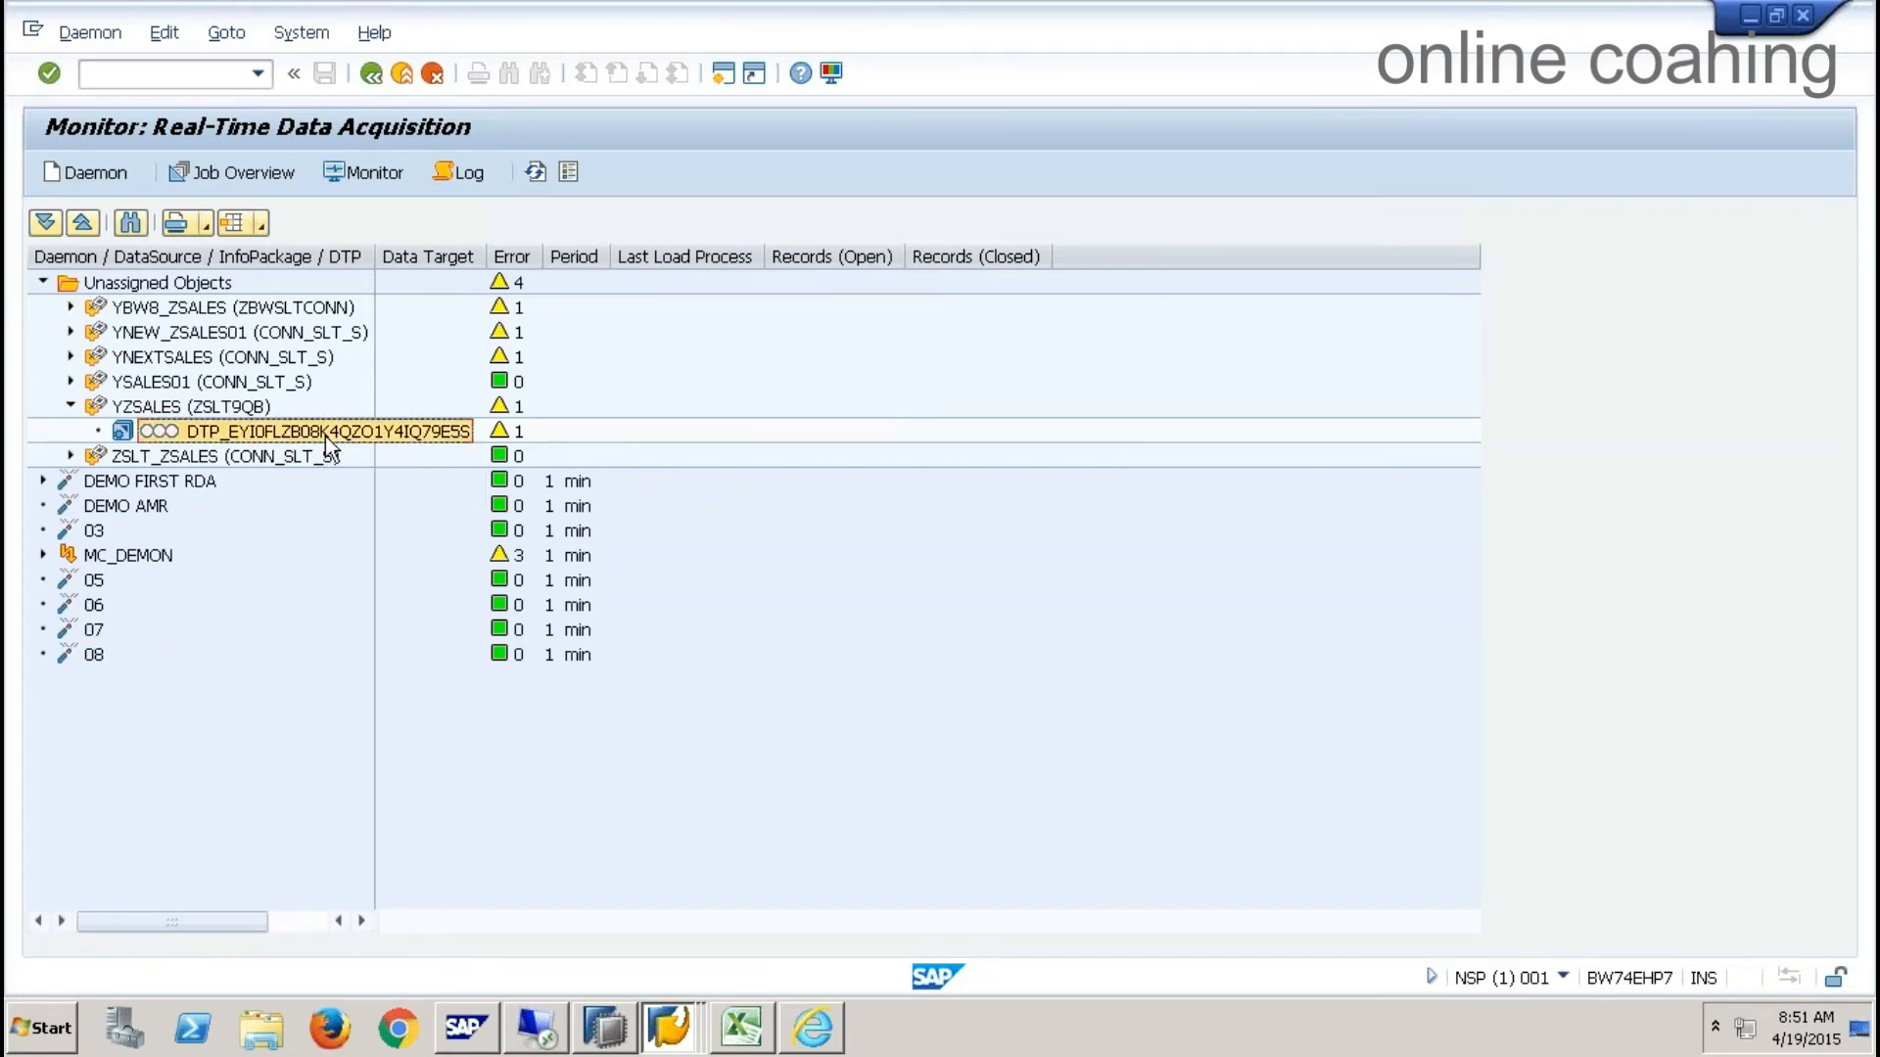
right_click(74, 654)
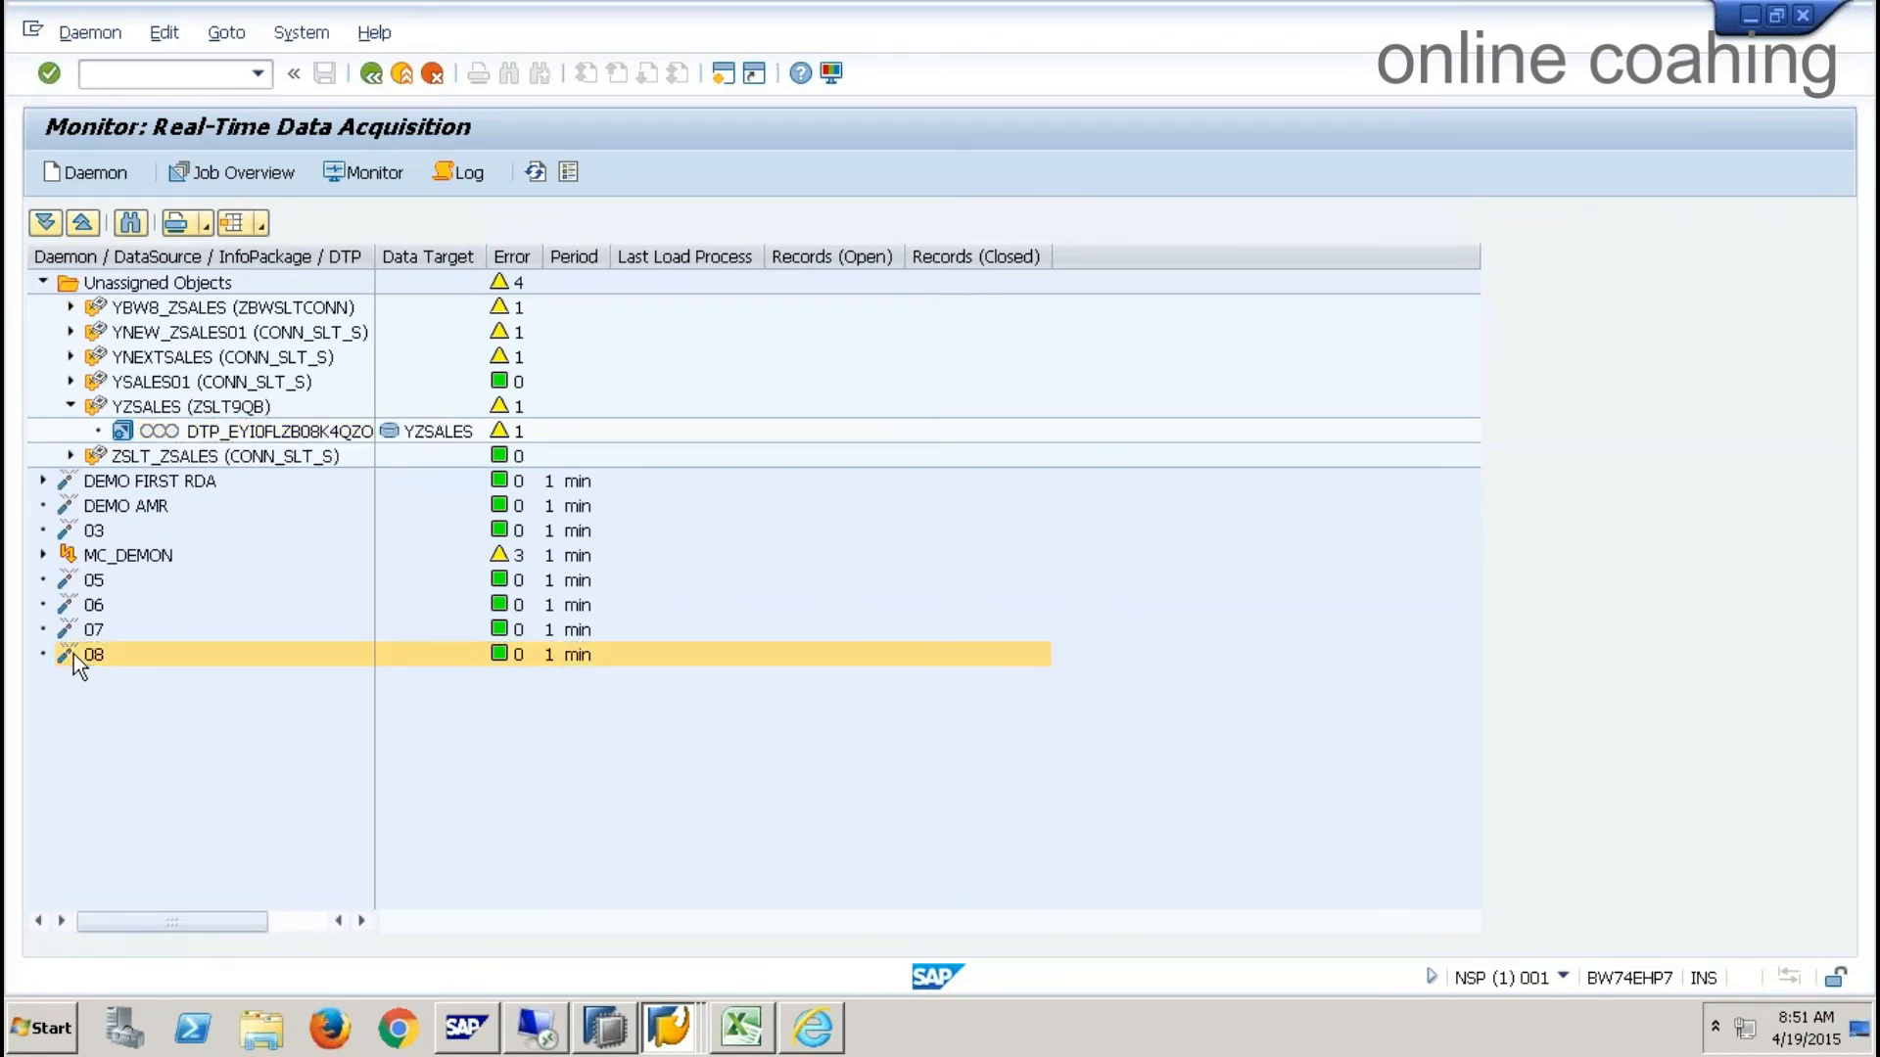
left_click(196, 768)
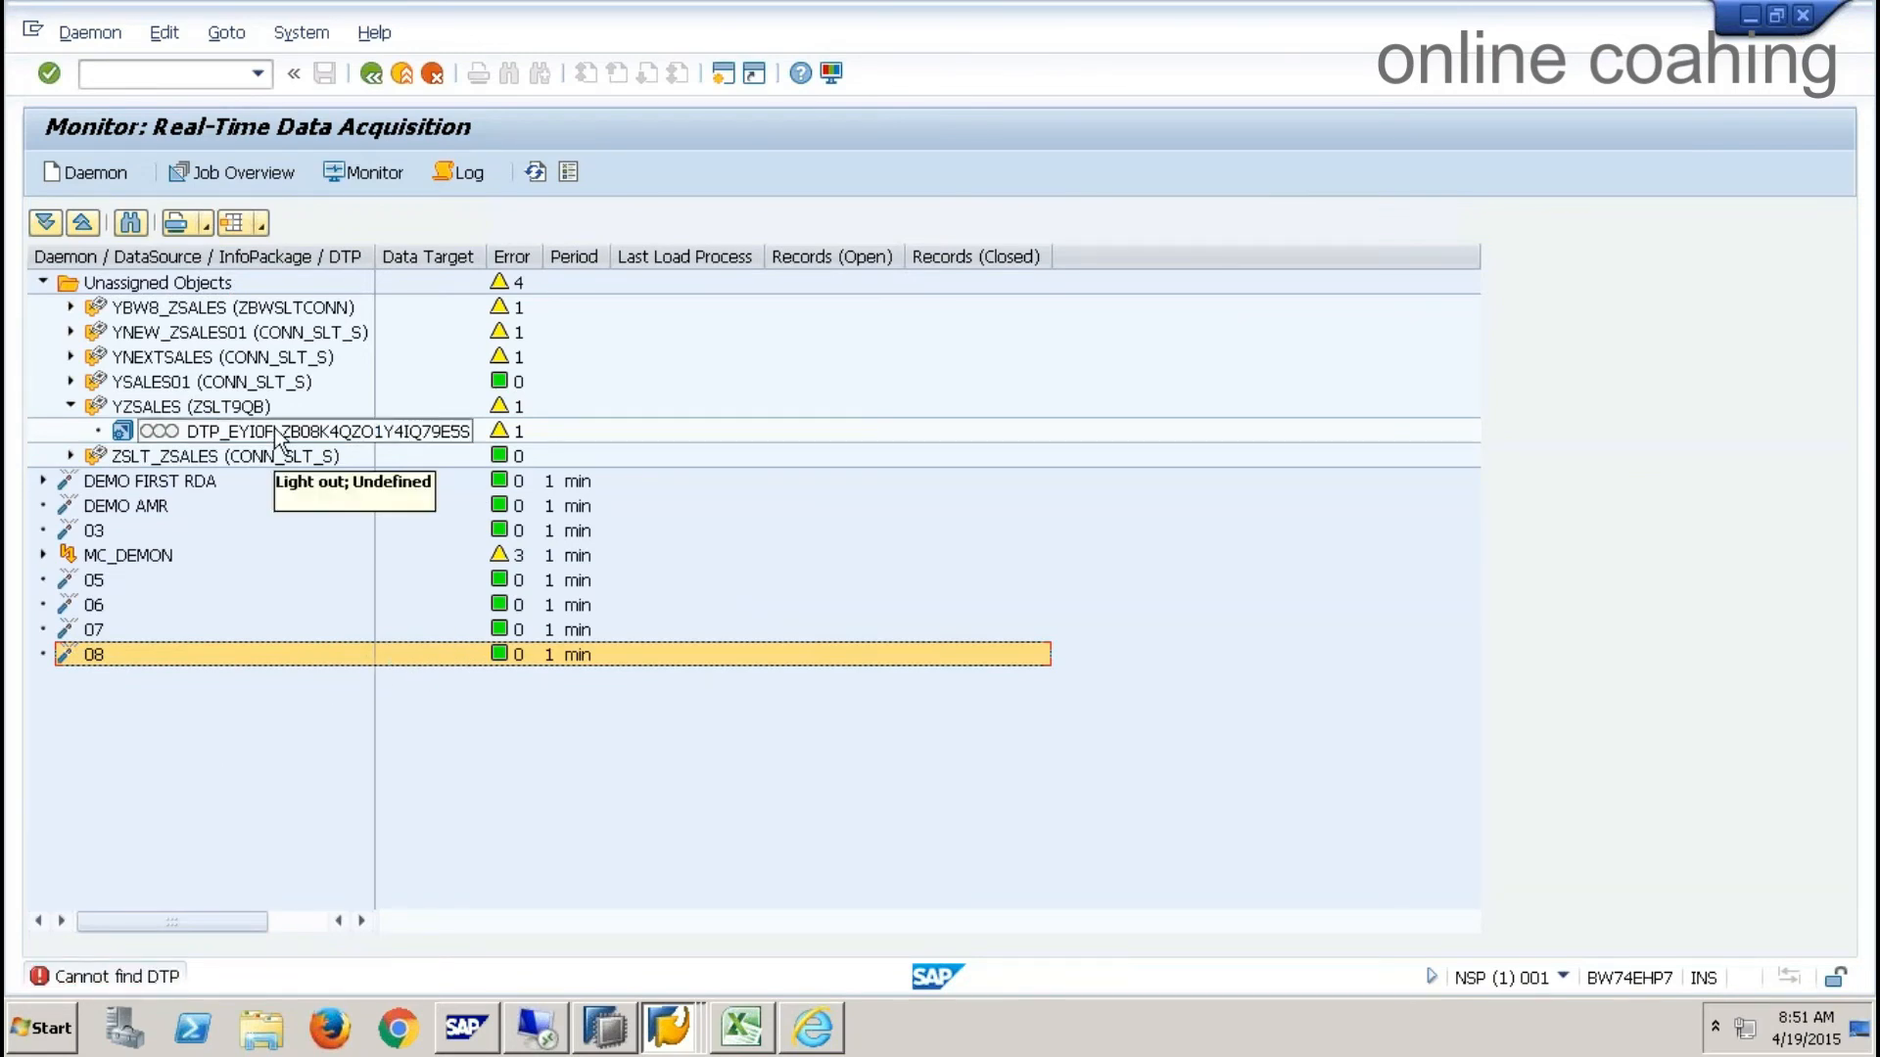
- Try again to start the load process for the YZSALES (ZSLT9QB) DataSource and close the message log
left_click(253, 440)
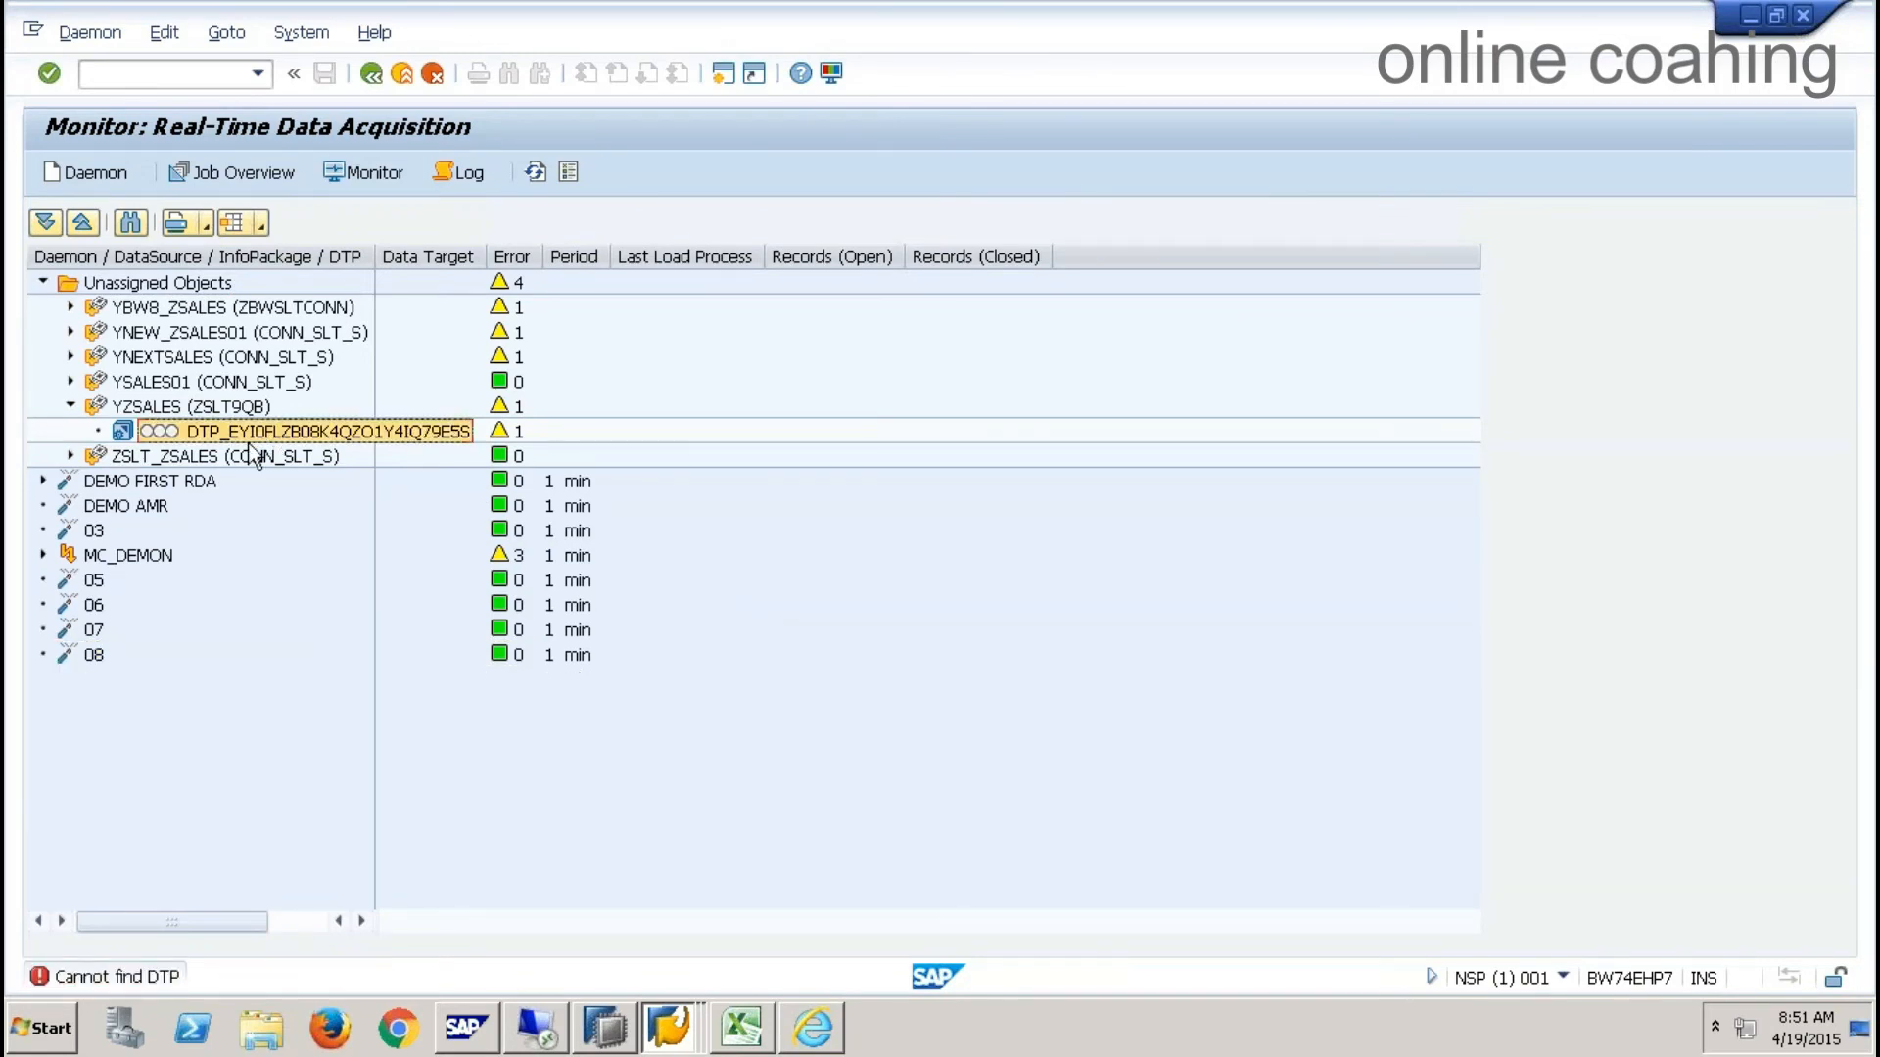
right_click(170, 408)
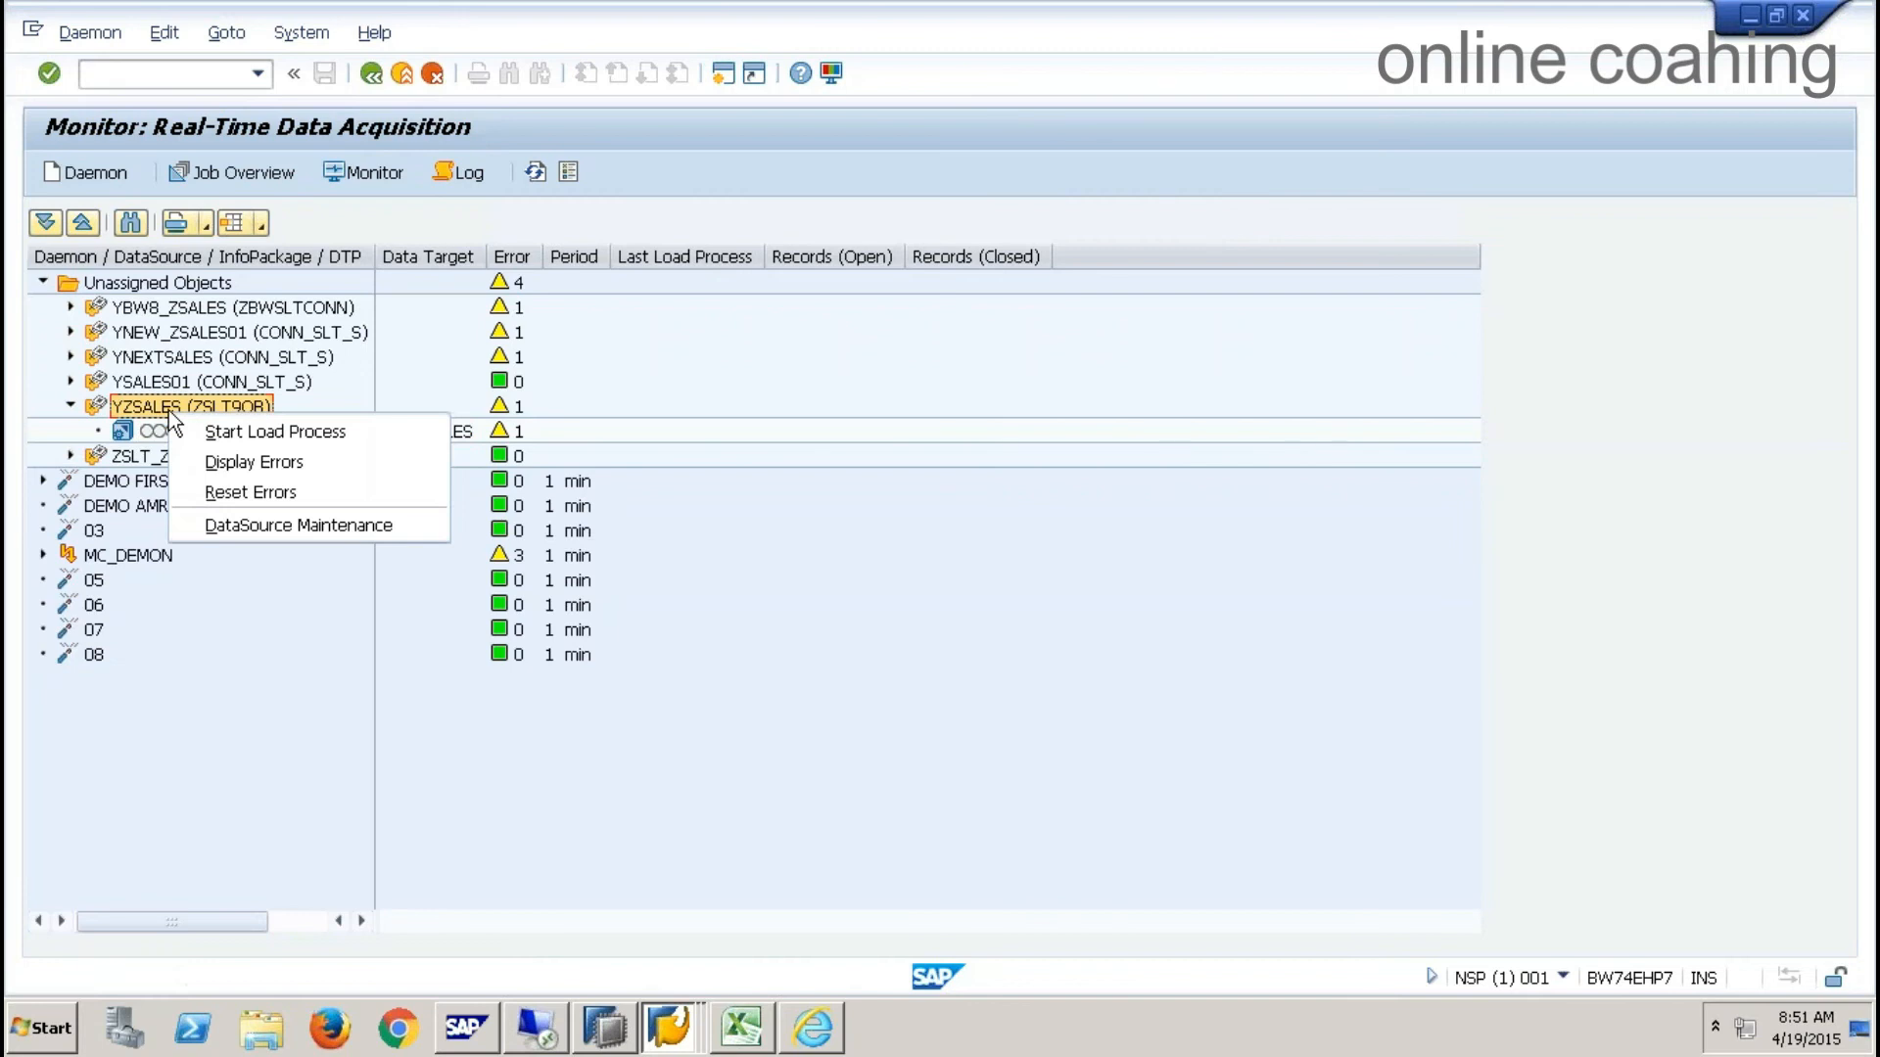
left_click(273, 431)
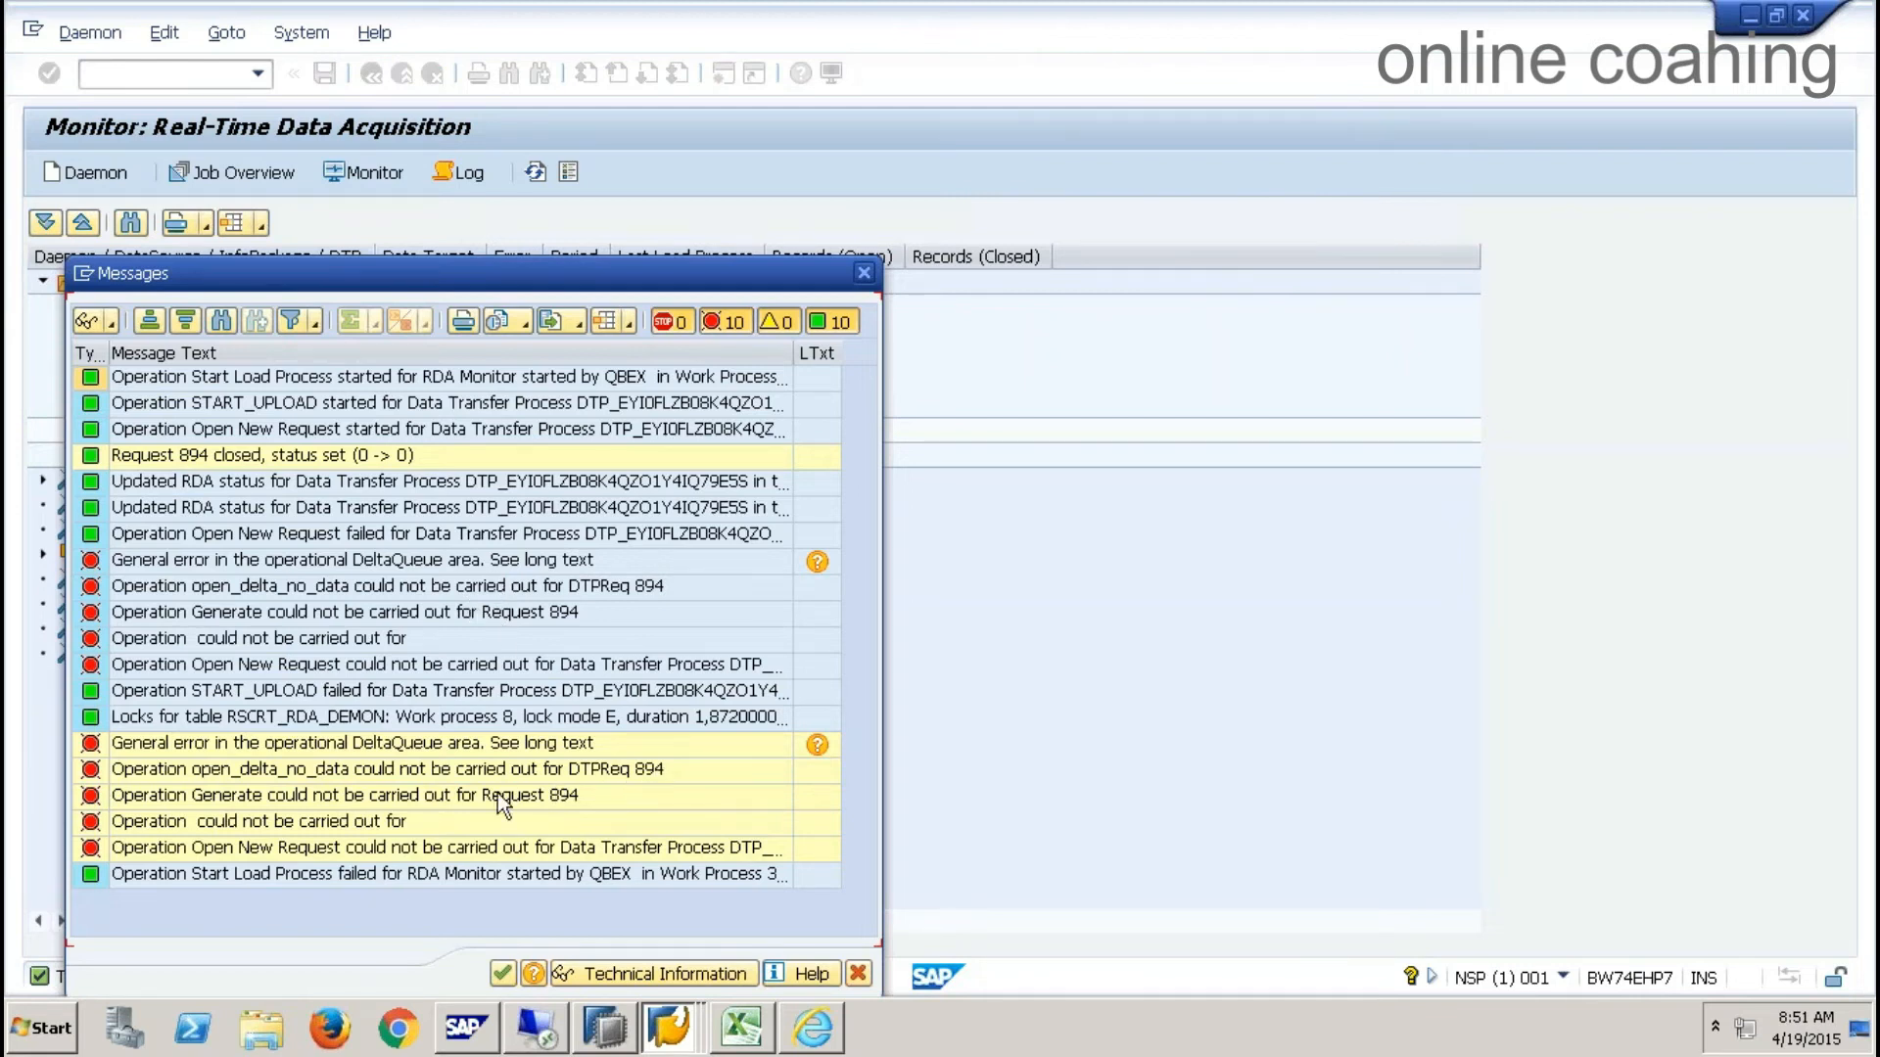
left_click(503, 974)
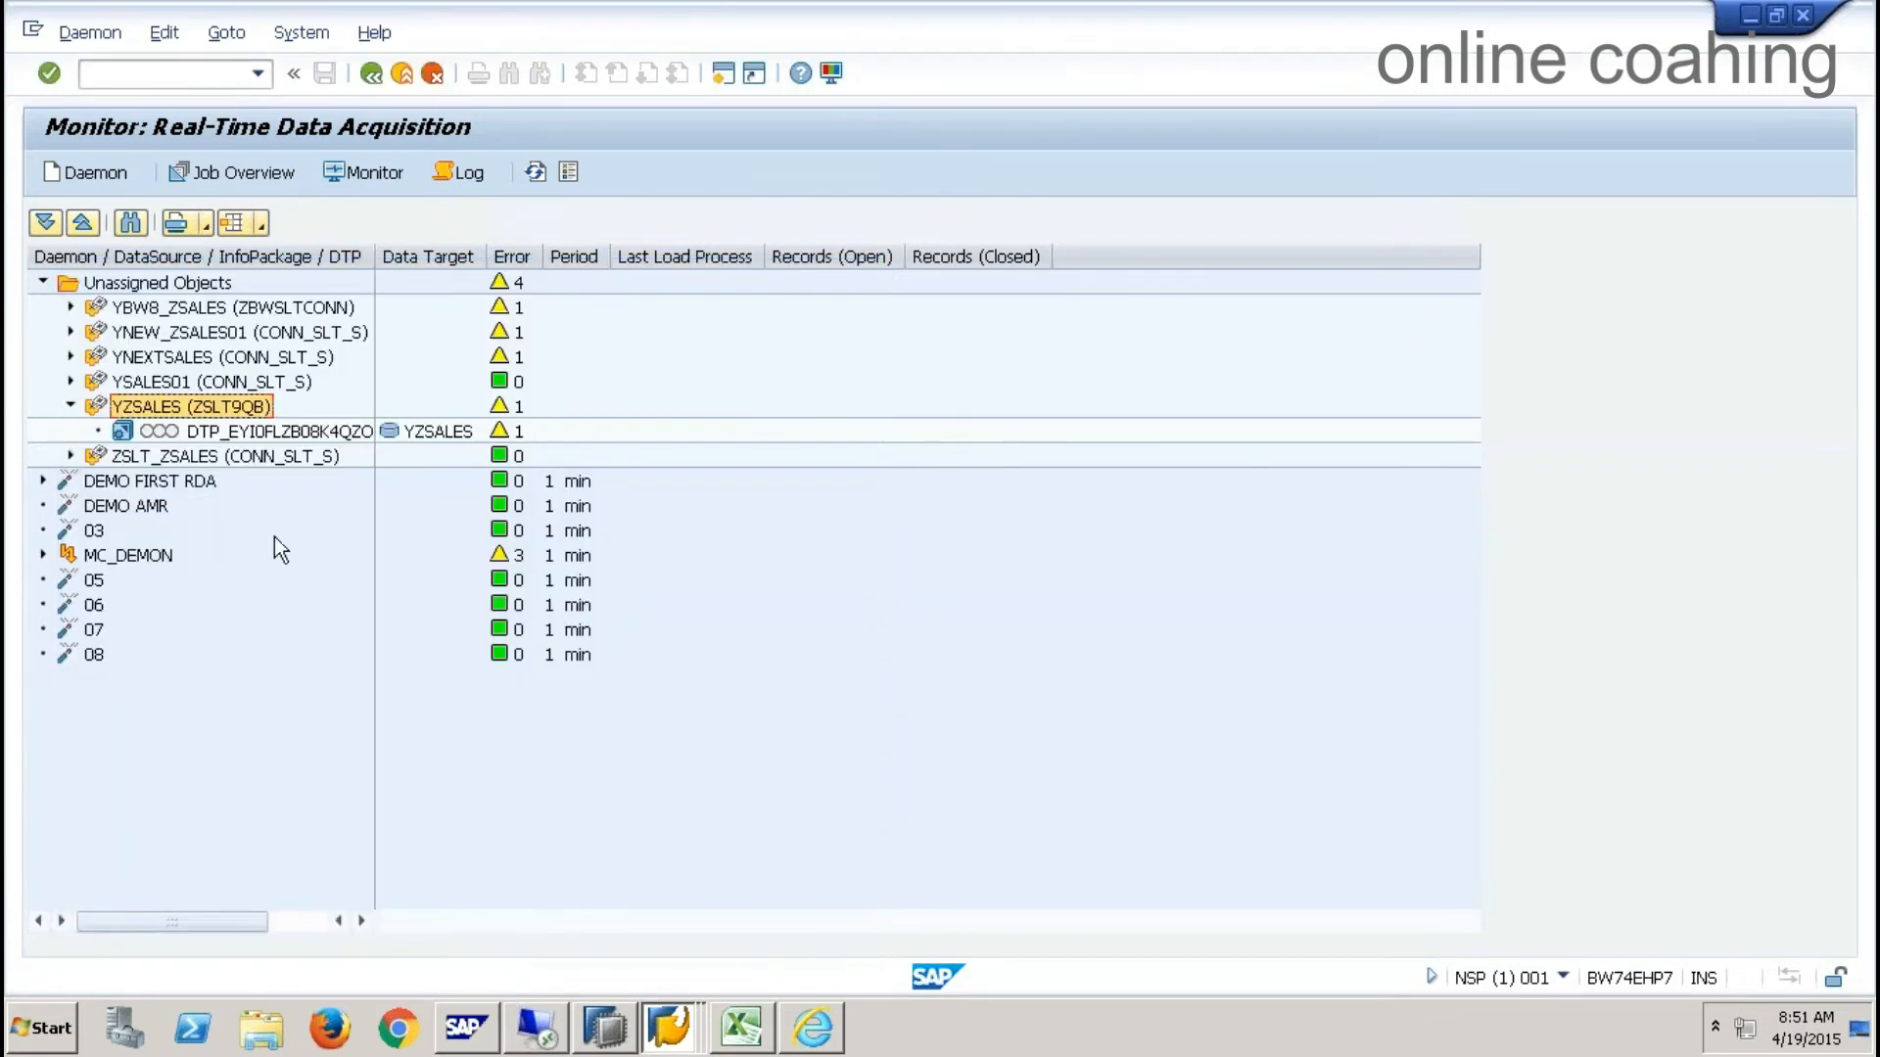
- Try to display the request monitor for the YZSALES (ZSLT9QB) DataSource and look through the open SAP windows
left_click(372, 166)
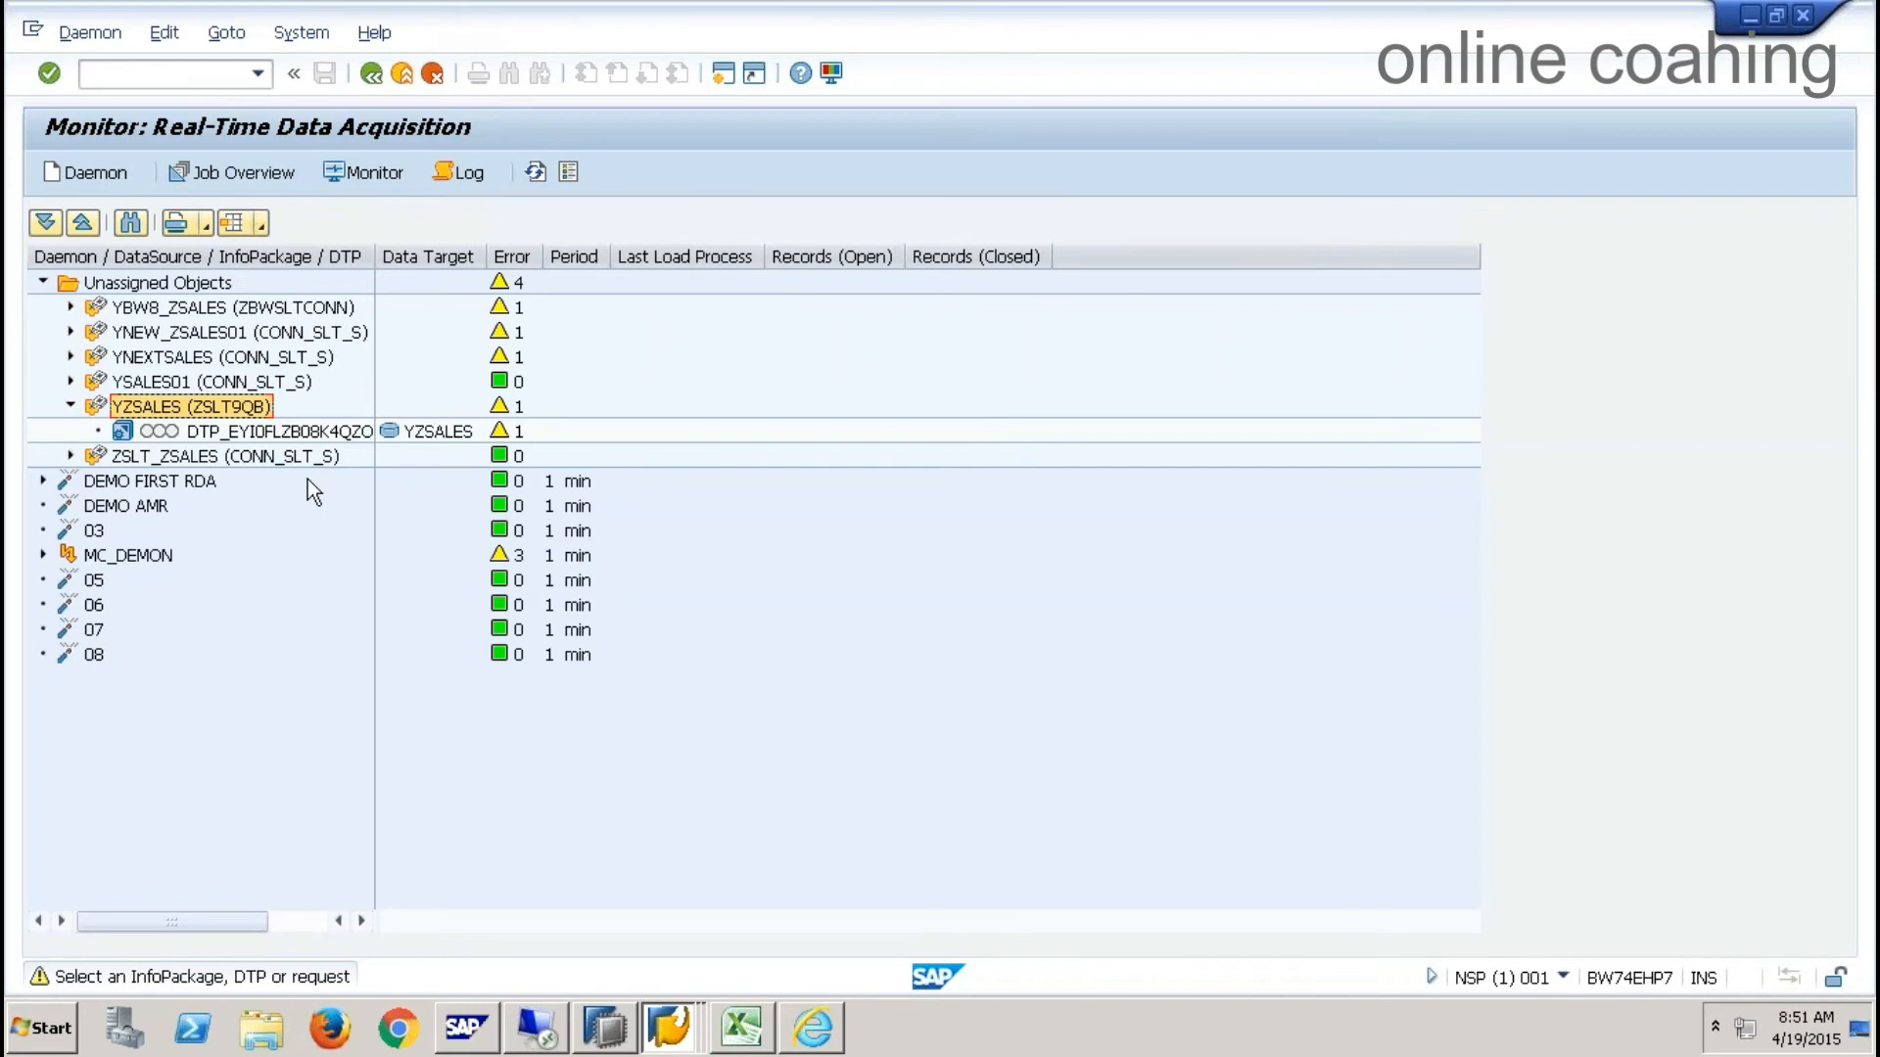
left_click(369, 172)
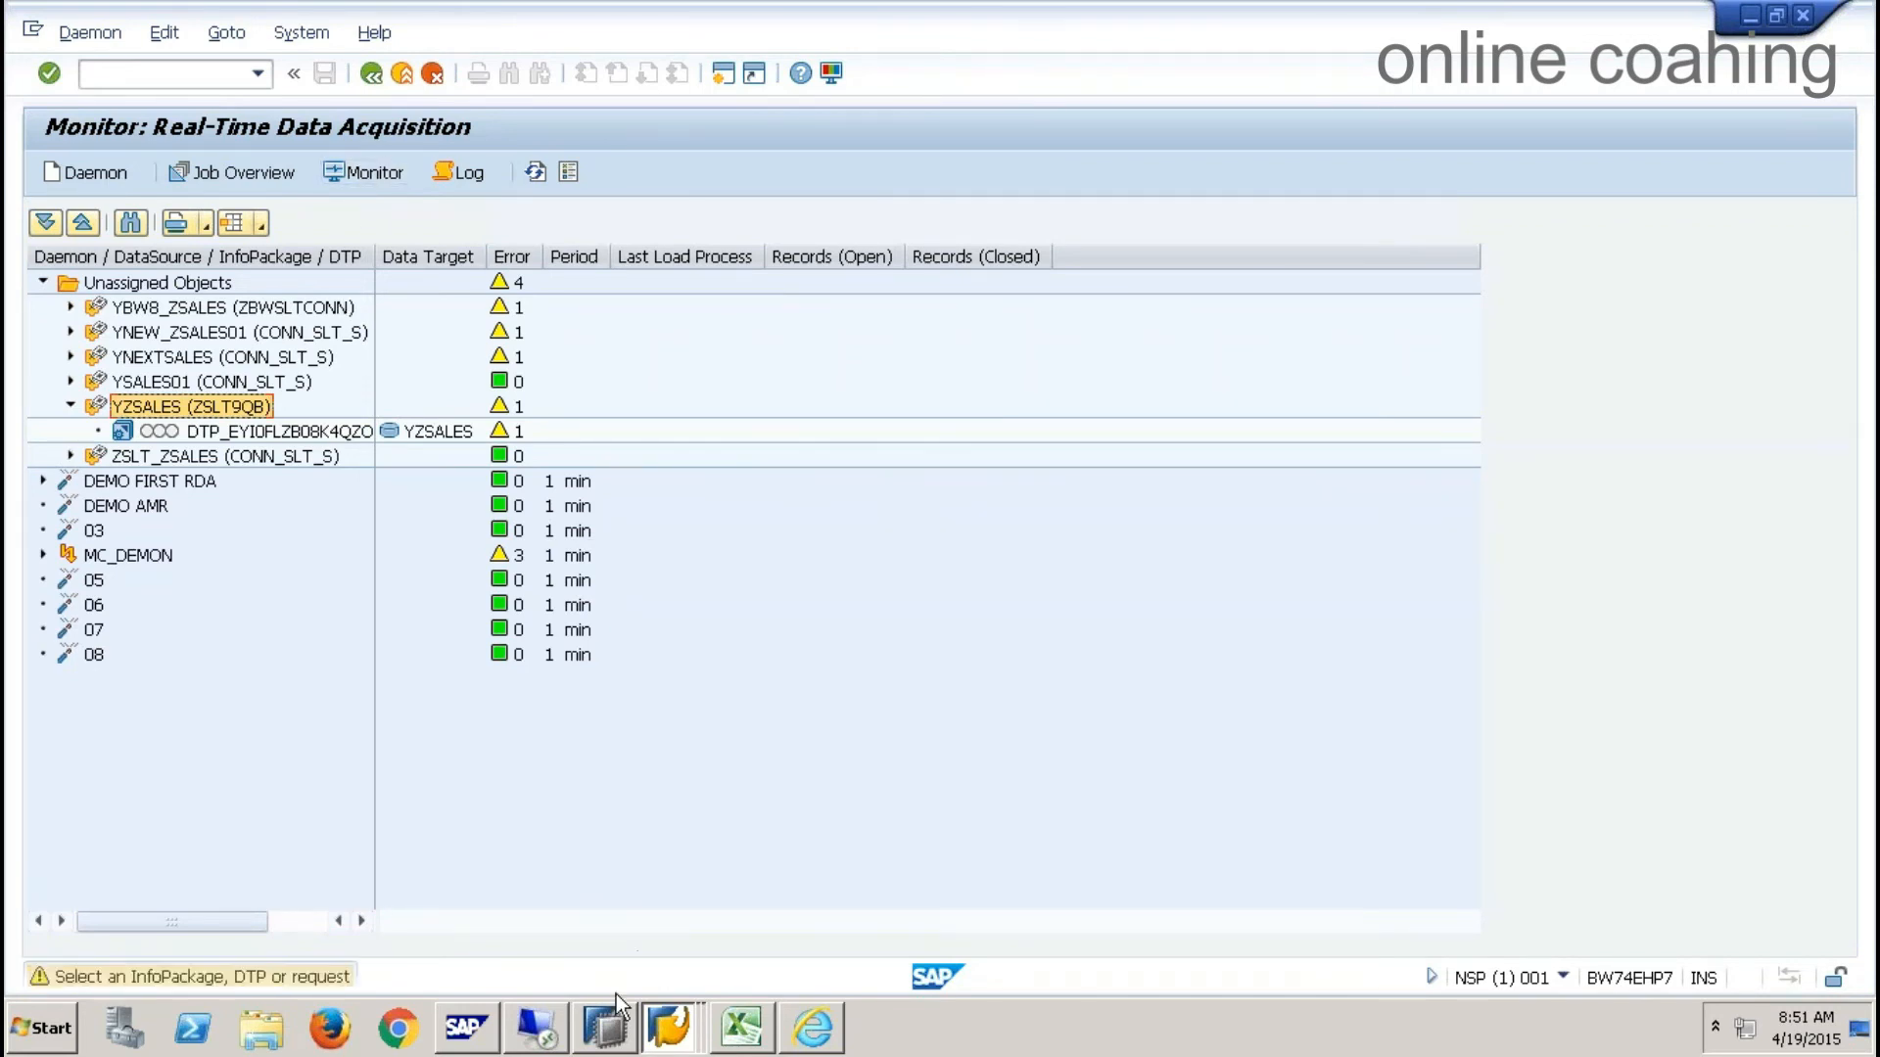
left_click(668, 1024)
left_click(646, 892)
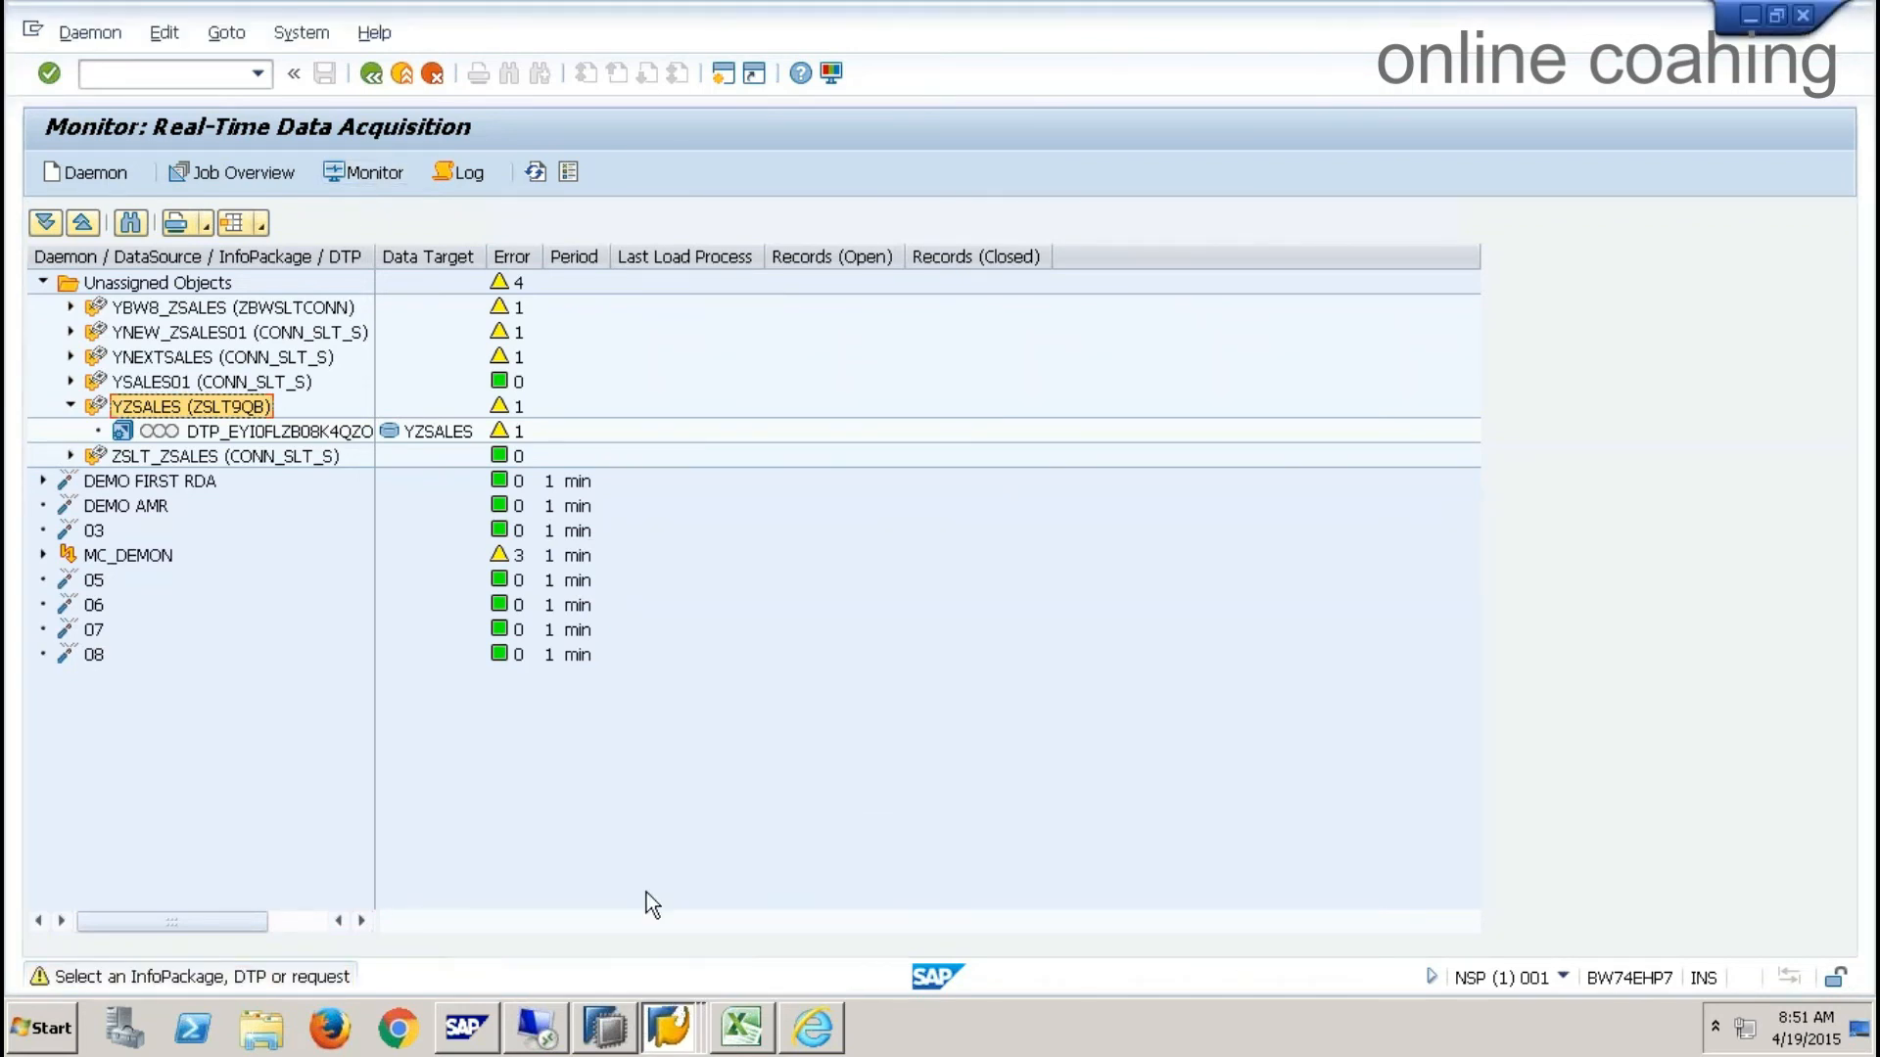
left_click(668, 1024)
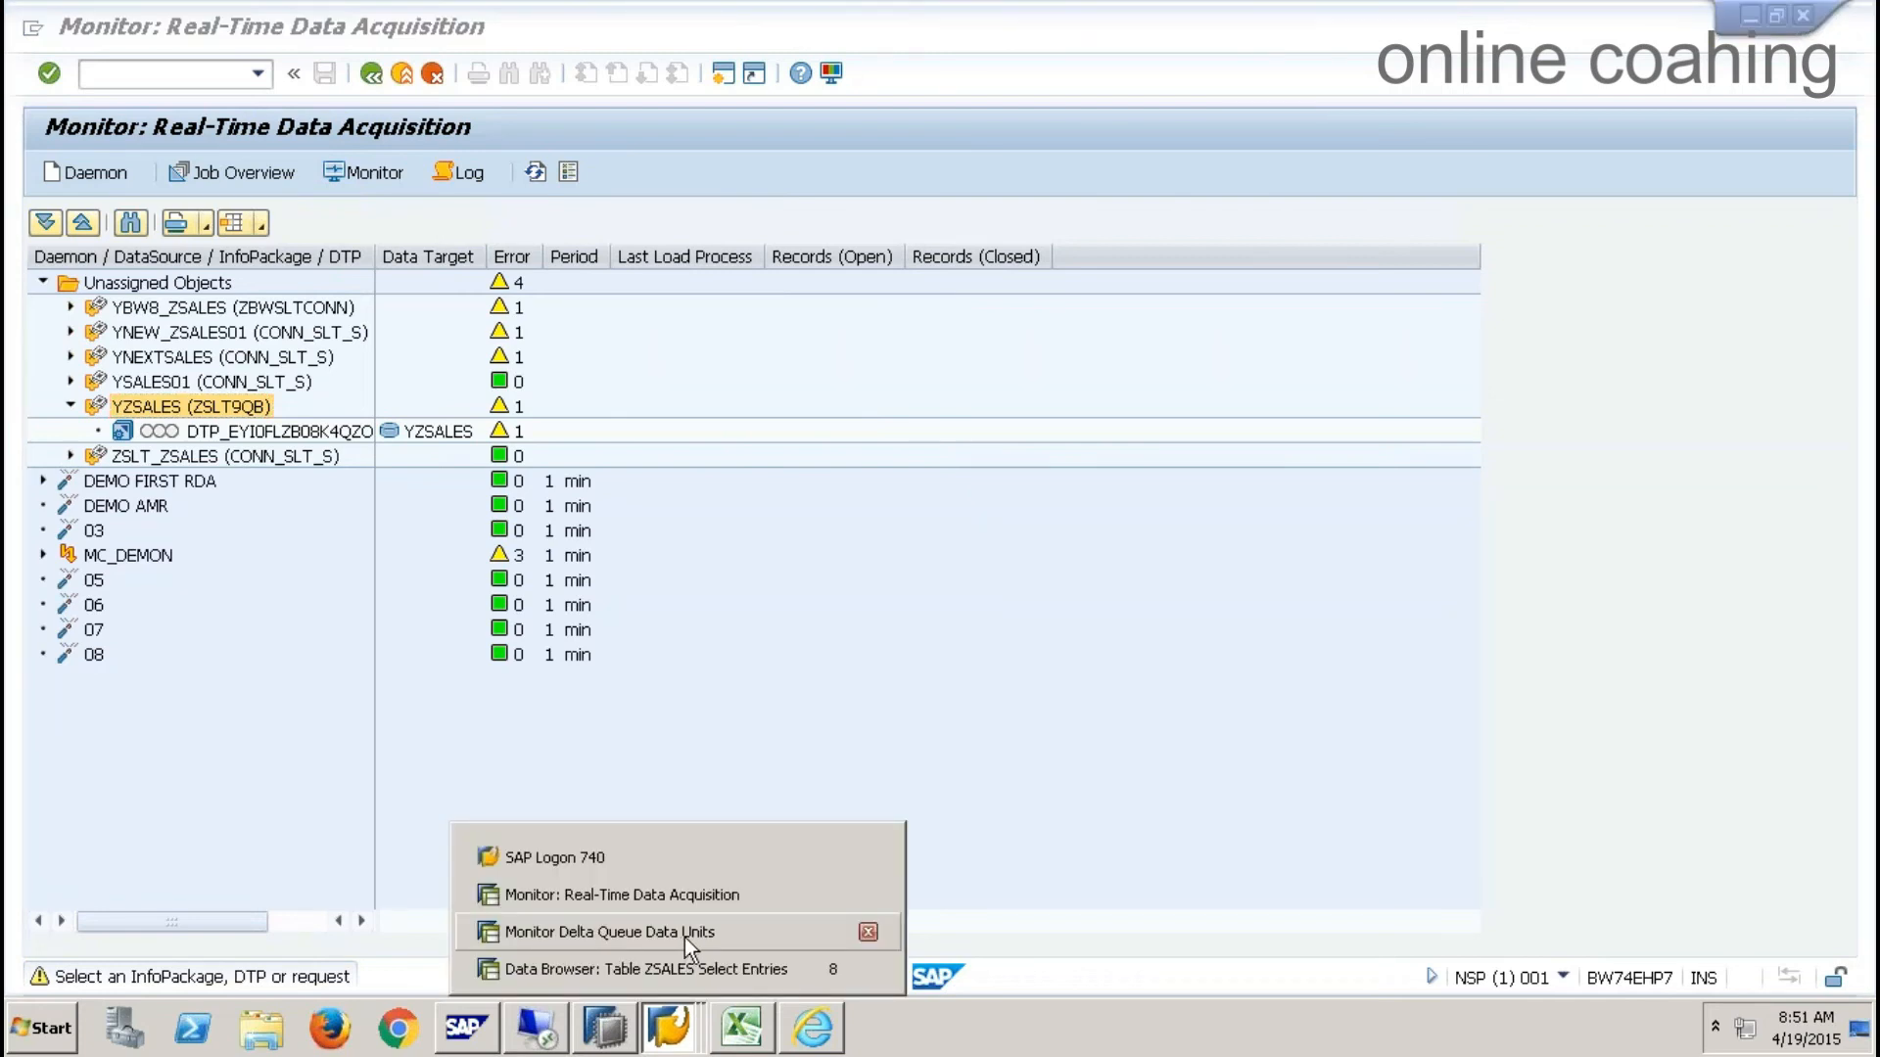
left_click(891, 633)
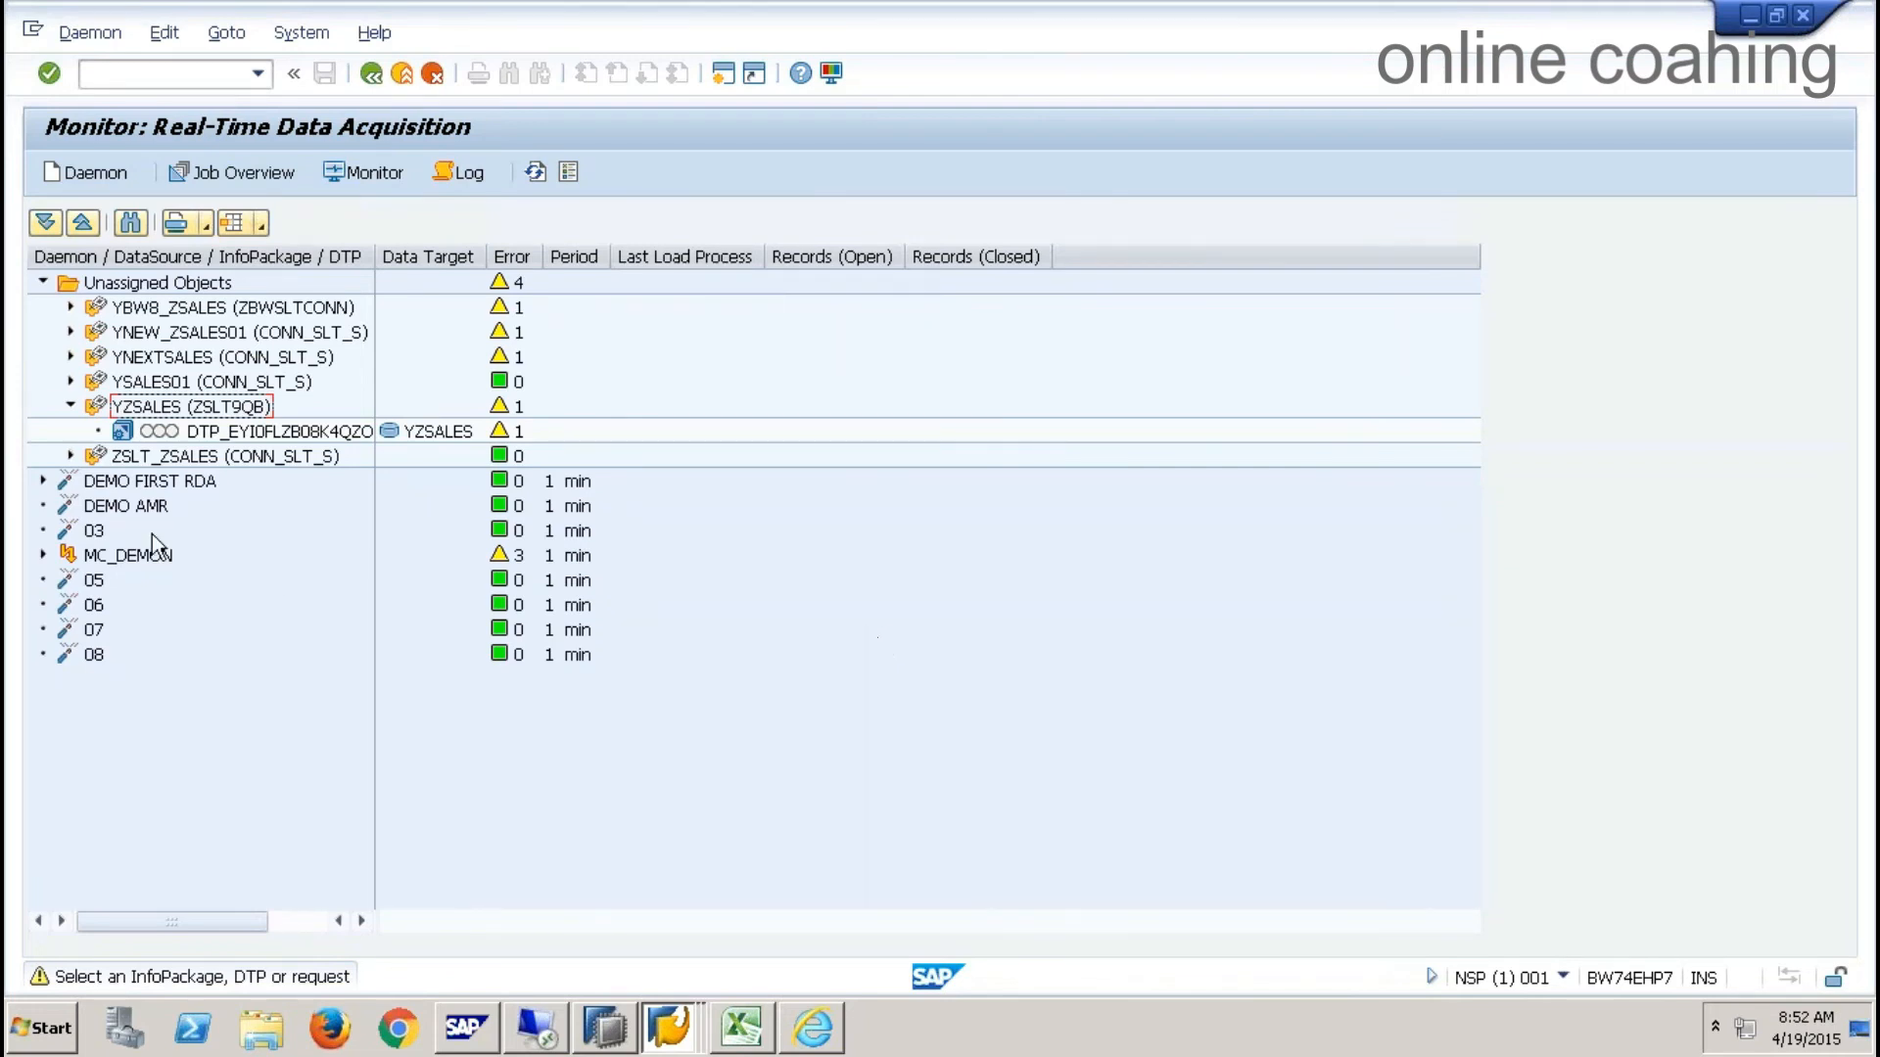
- Expand the DEMO FIRST RDA daemon and examine its data transfer process assignment, closing it without saving
left_click(43, 481)
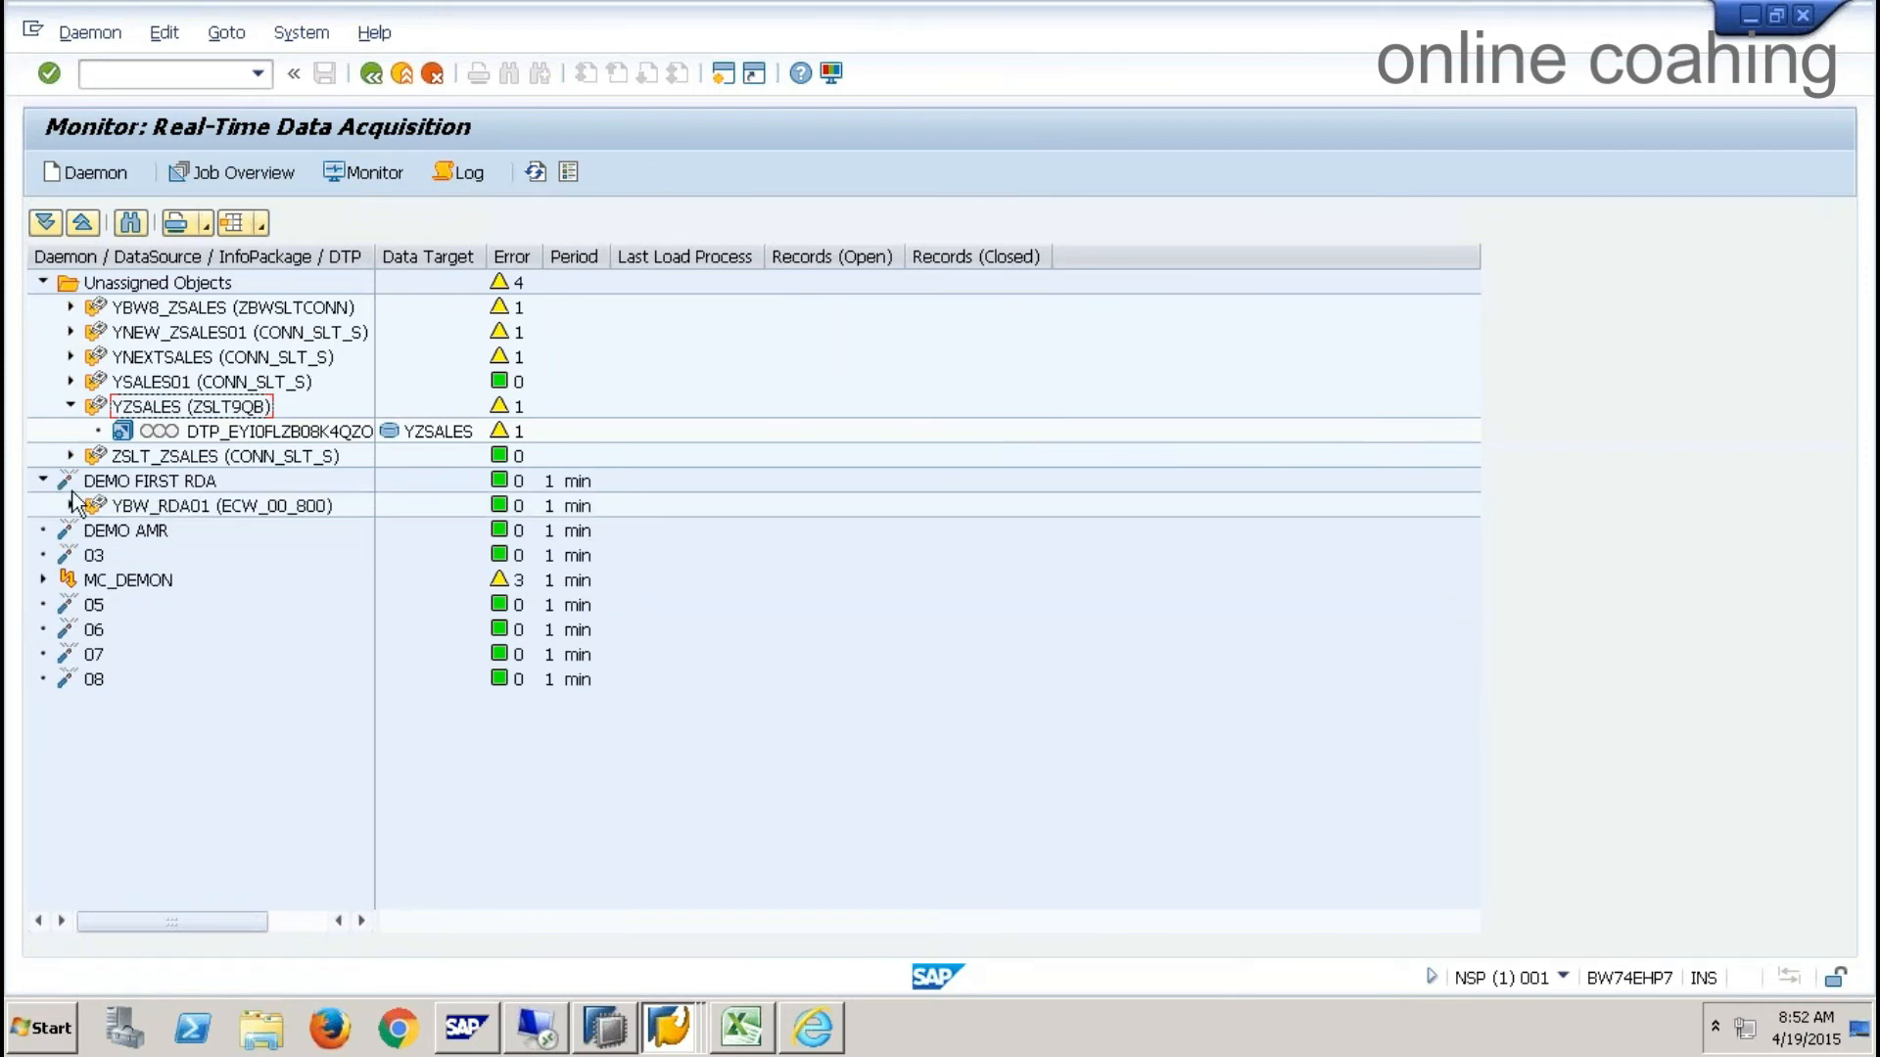
right_click(147, 485)
left_click(231, 592)
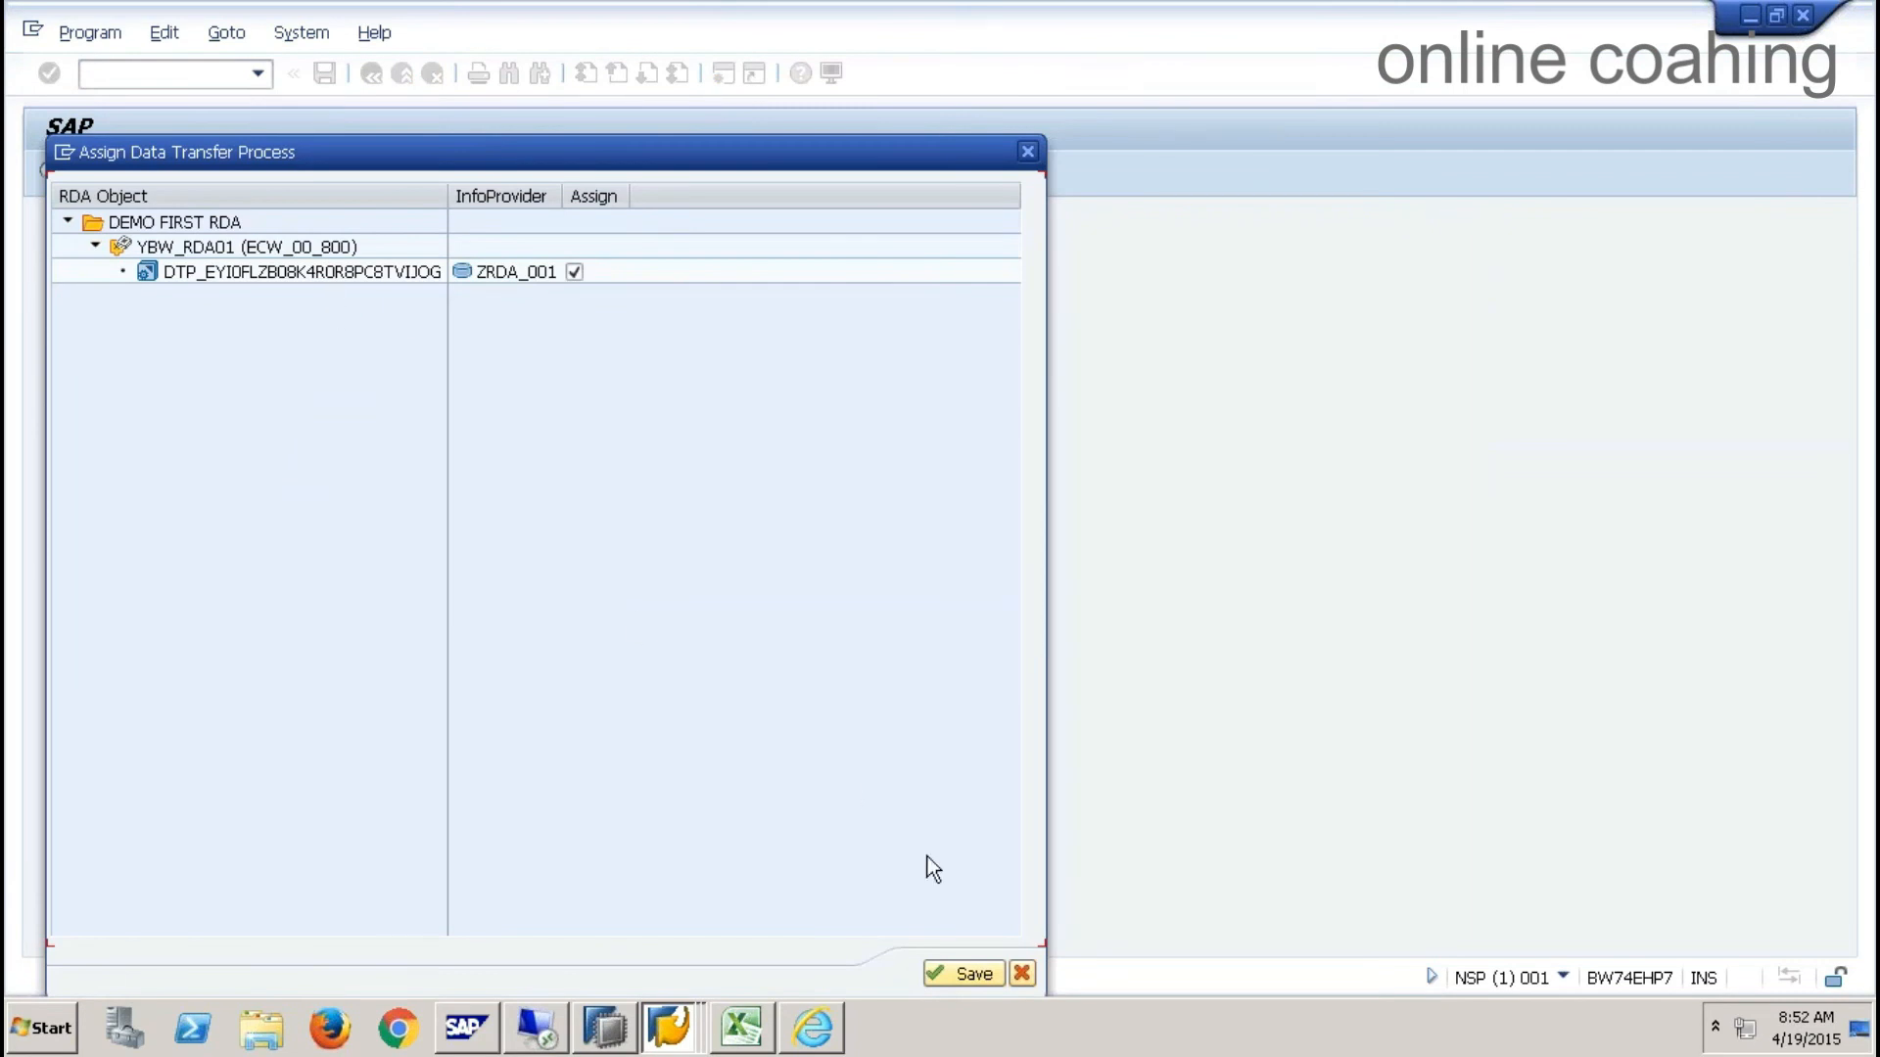
left_click(1020, 974)
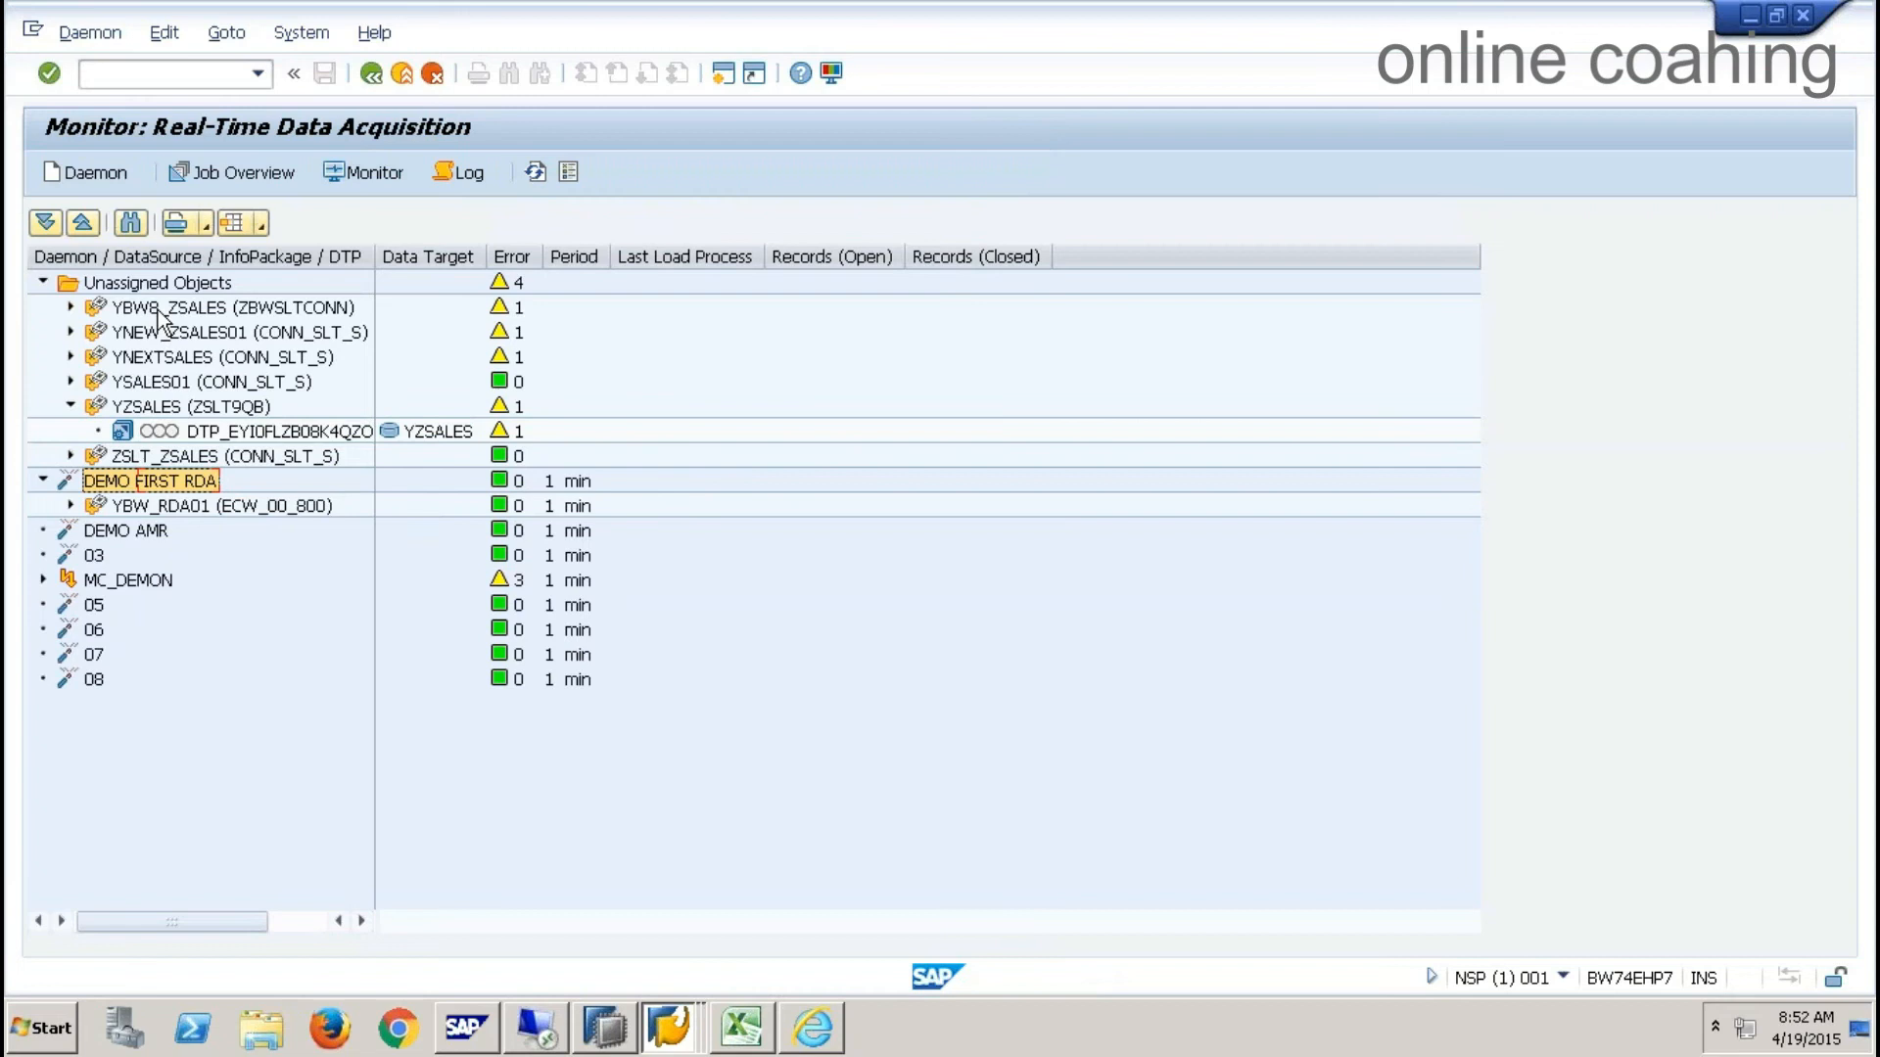
- Try to assign a data transfer process from the Unassigned Objects folder
right_click(156, 309)
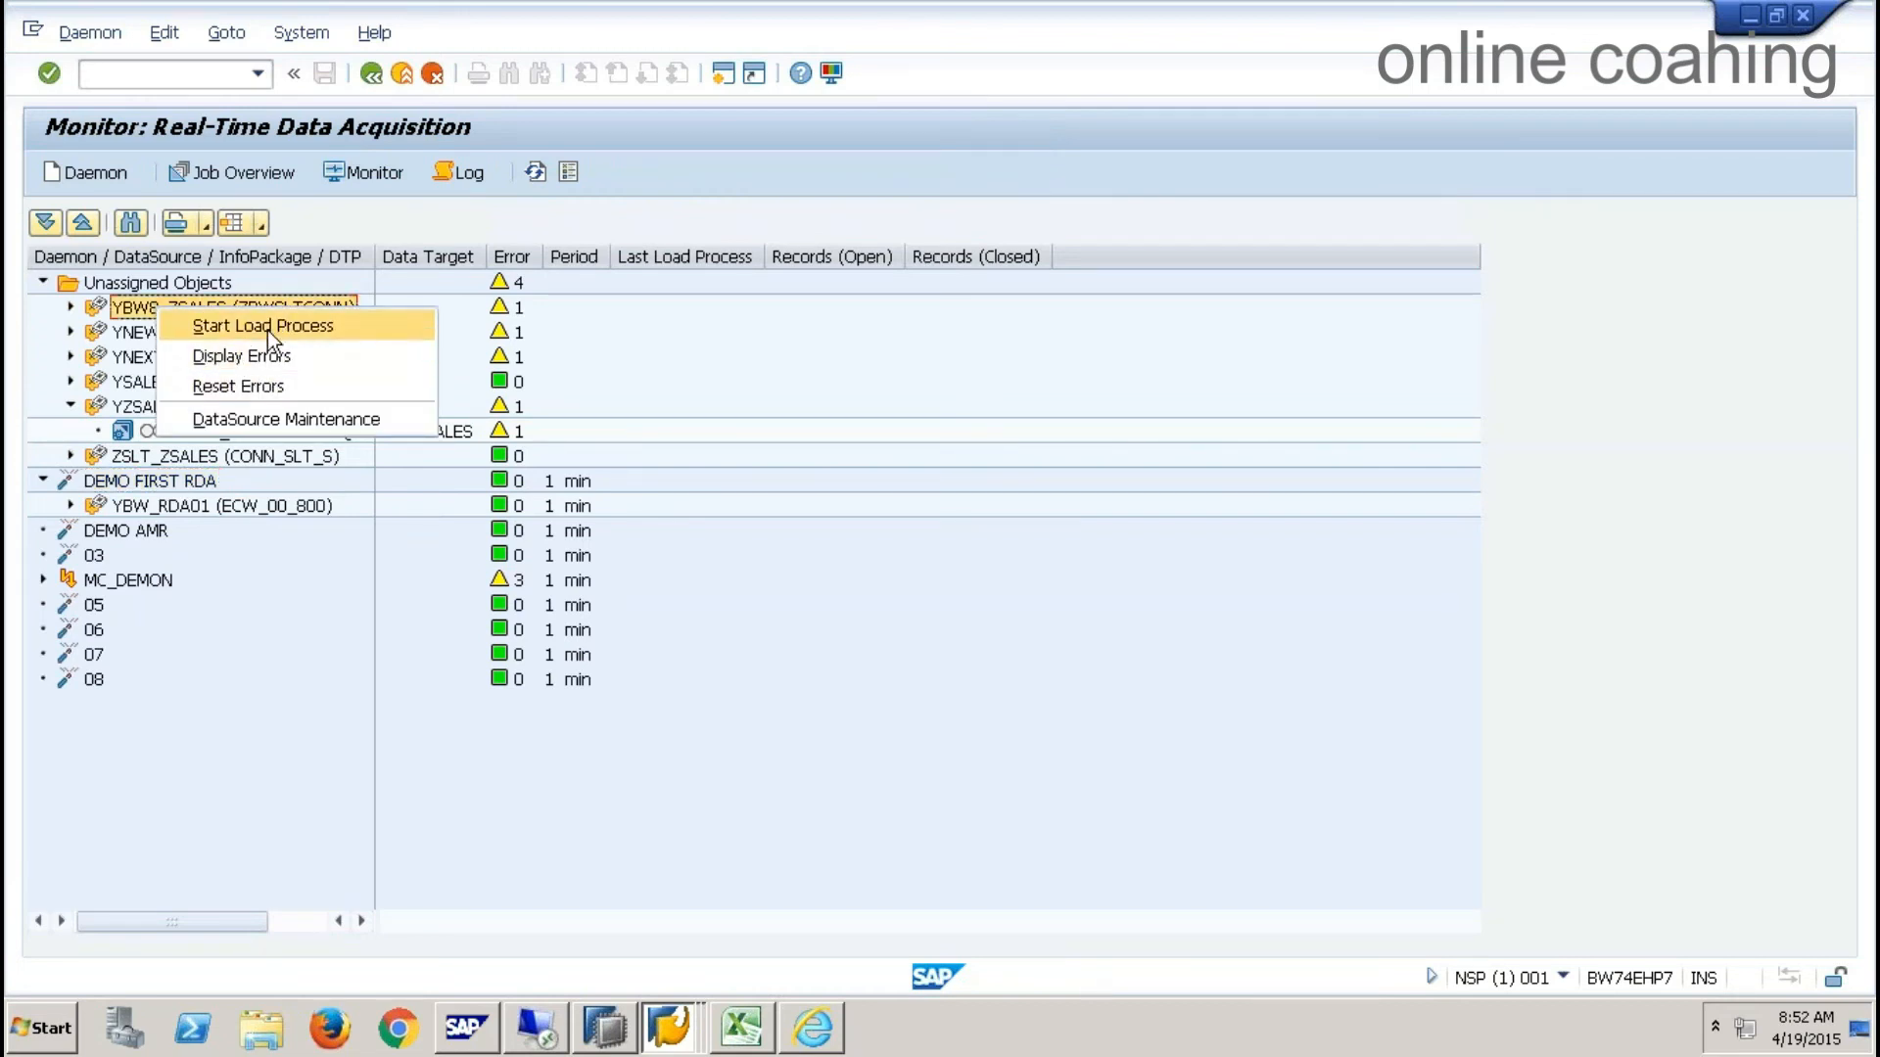
right_click(190, 282)
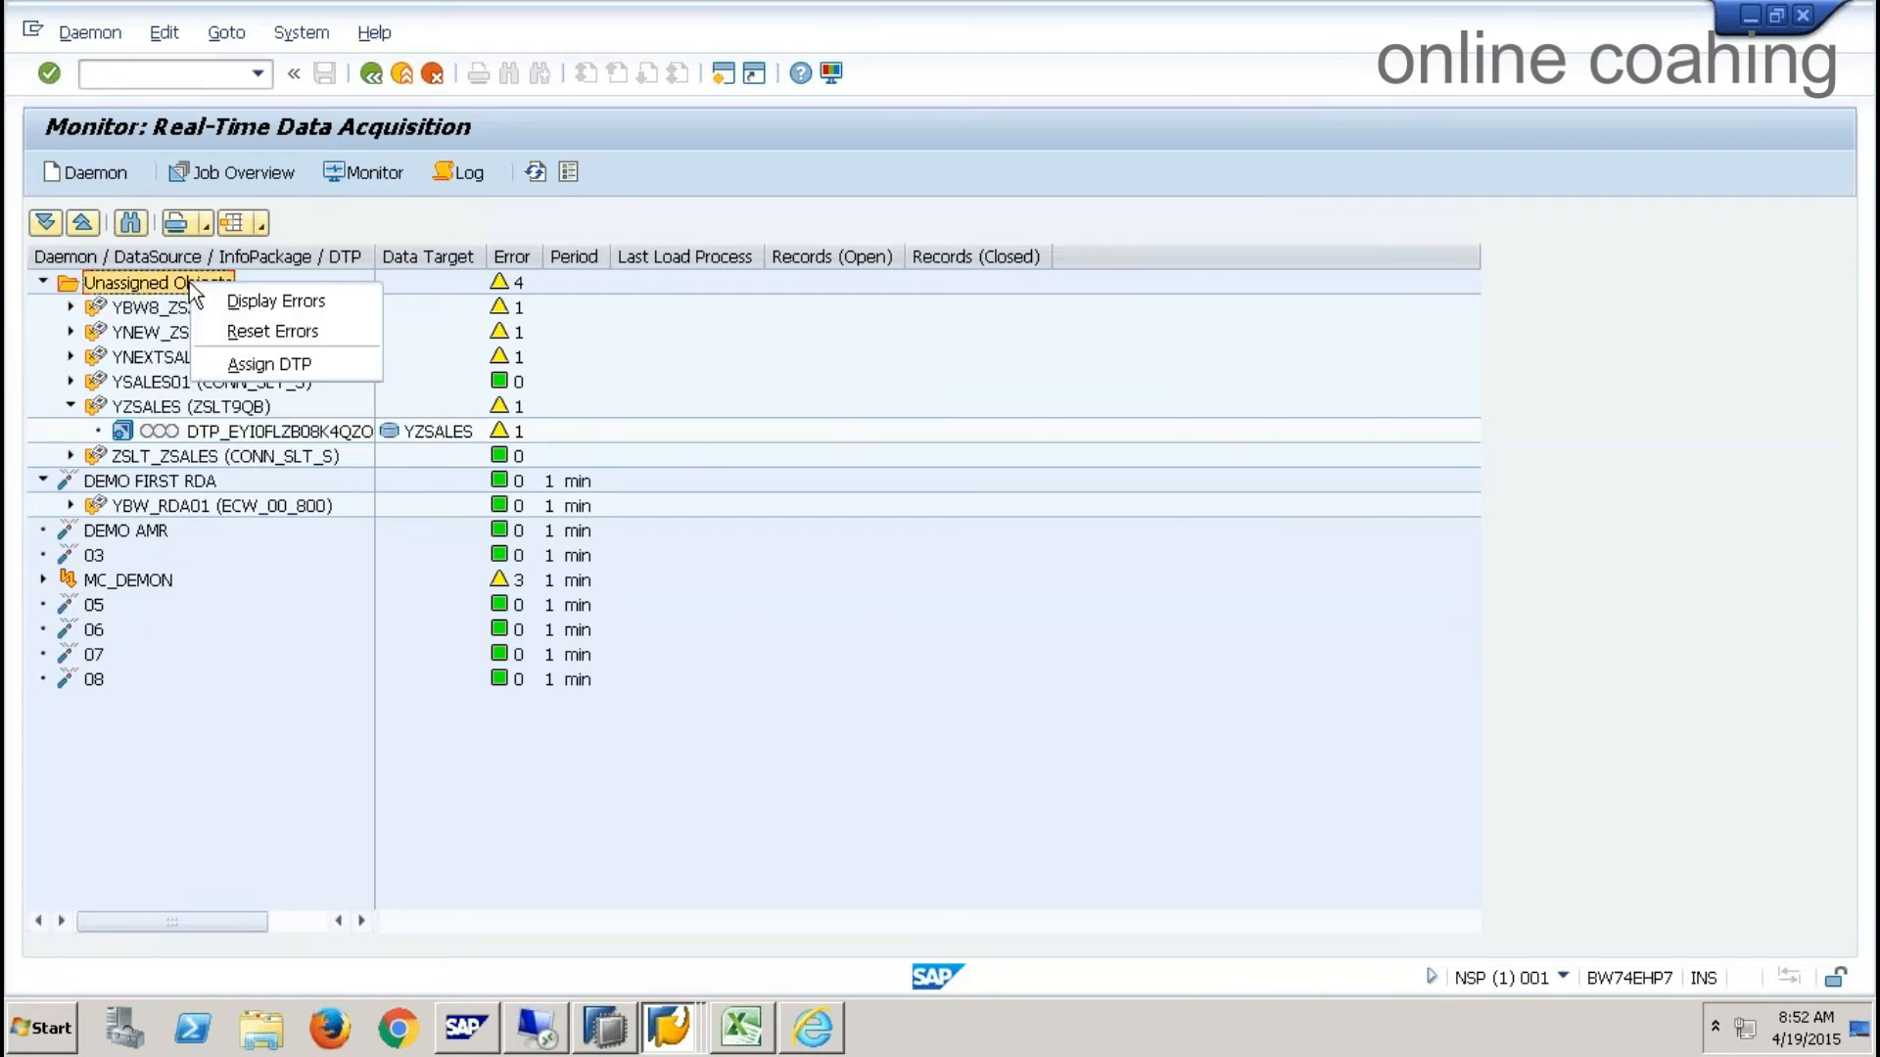
left_click(271, 359)
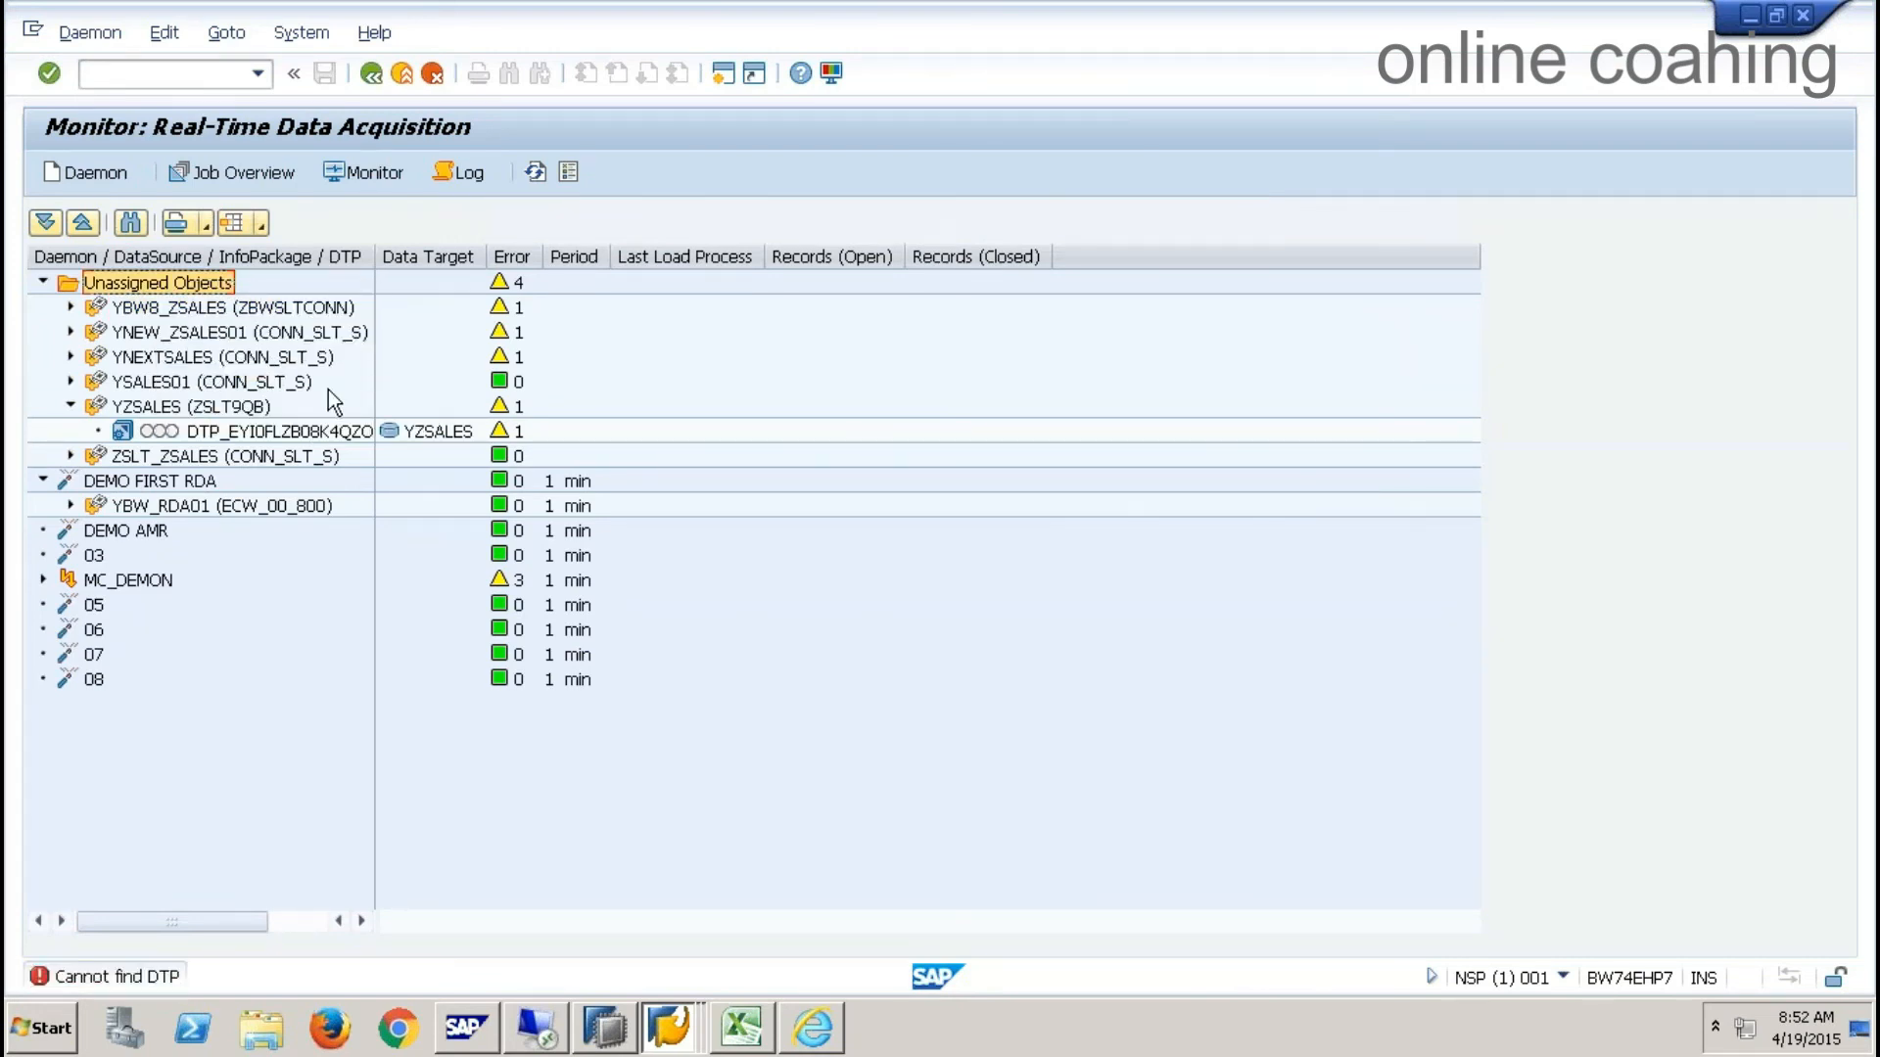
- Check the available actions for the YZSALES (ZSLT9QB) DataSource and expand the MC_DEMON daemon
left_click(196, 407)
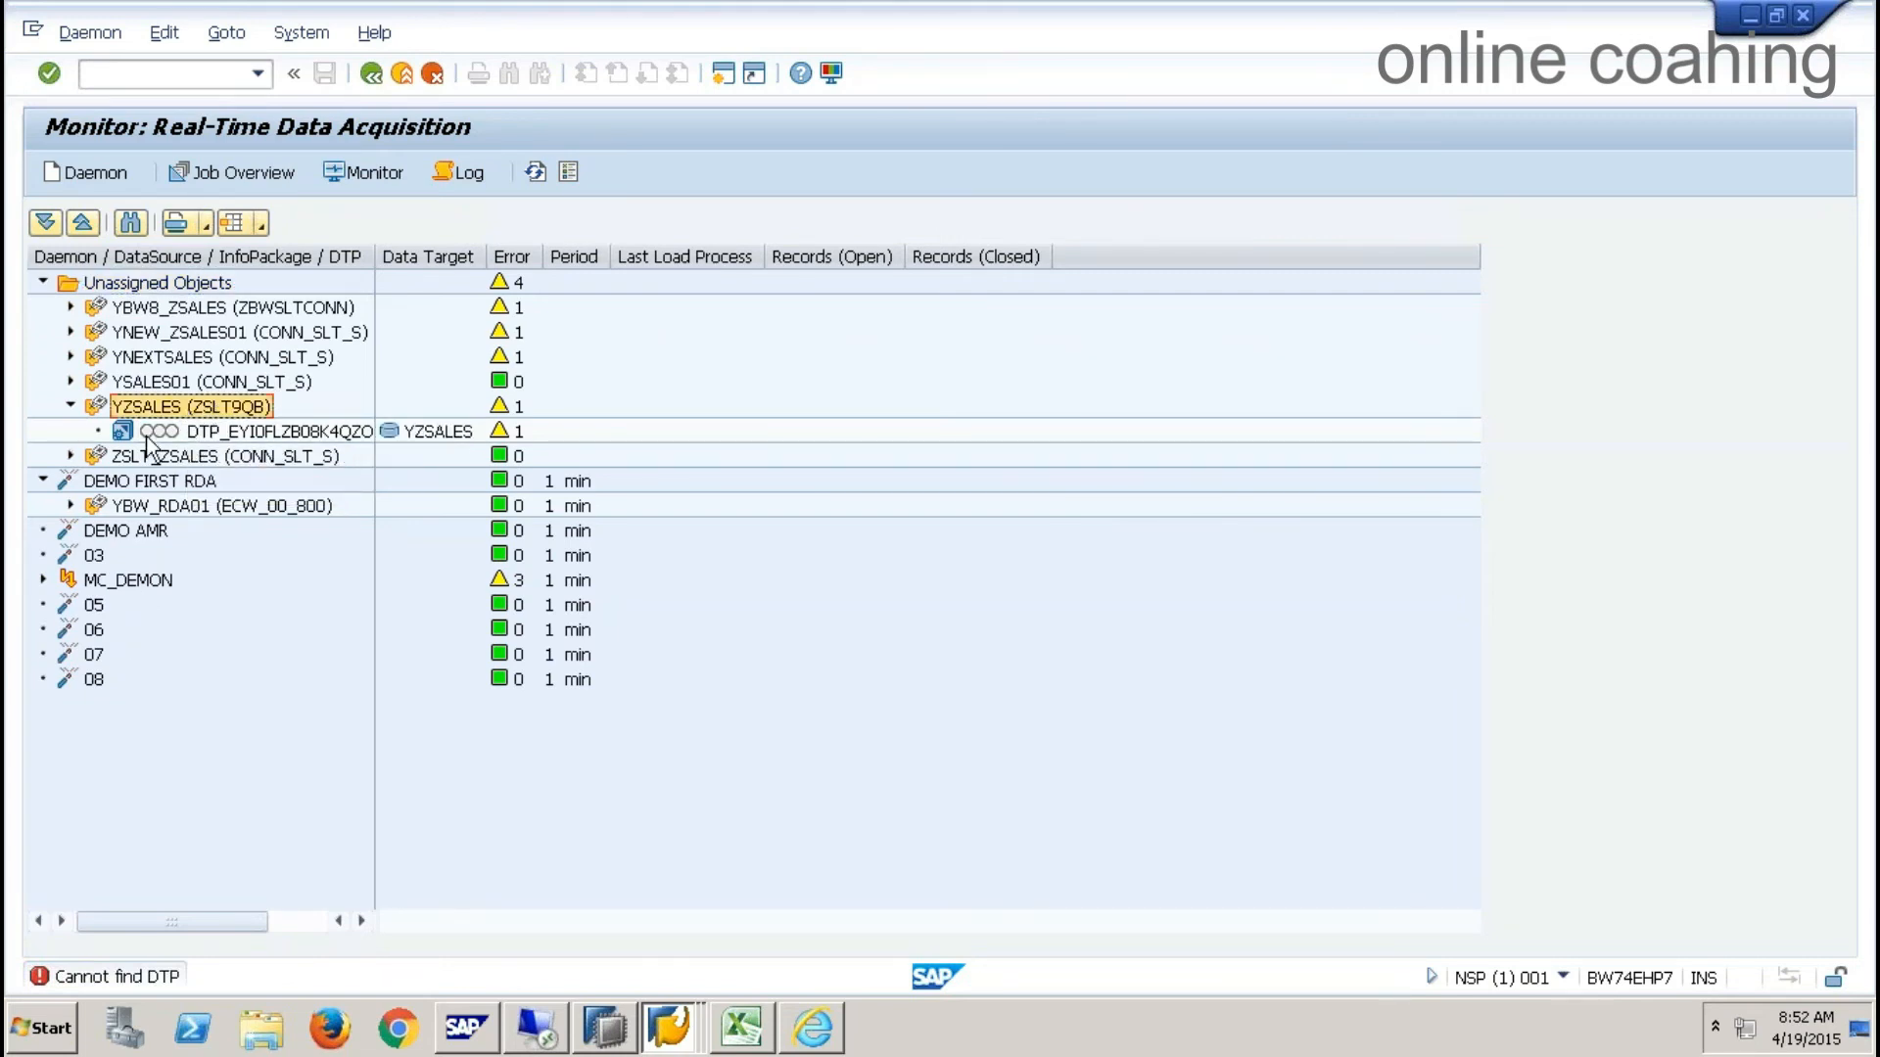
right_click(178, 407)
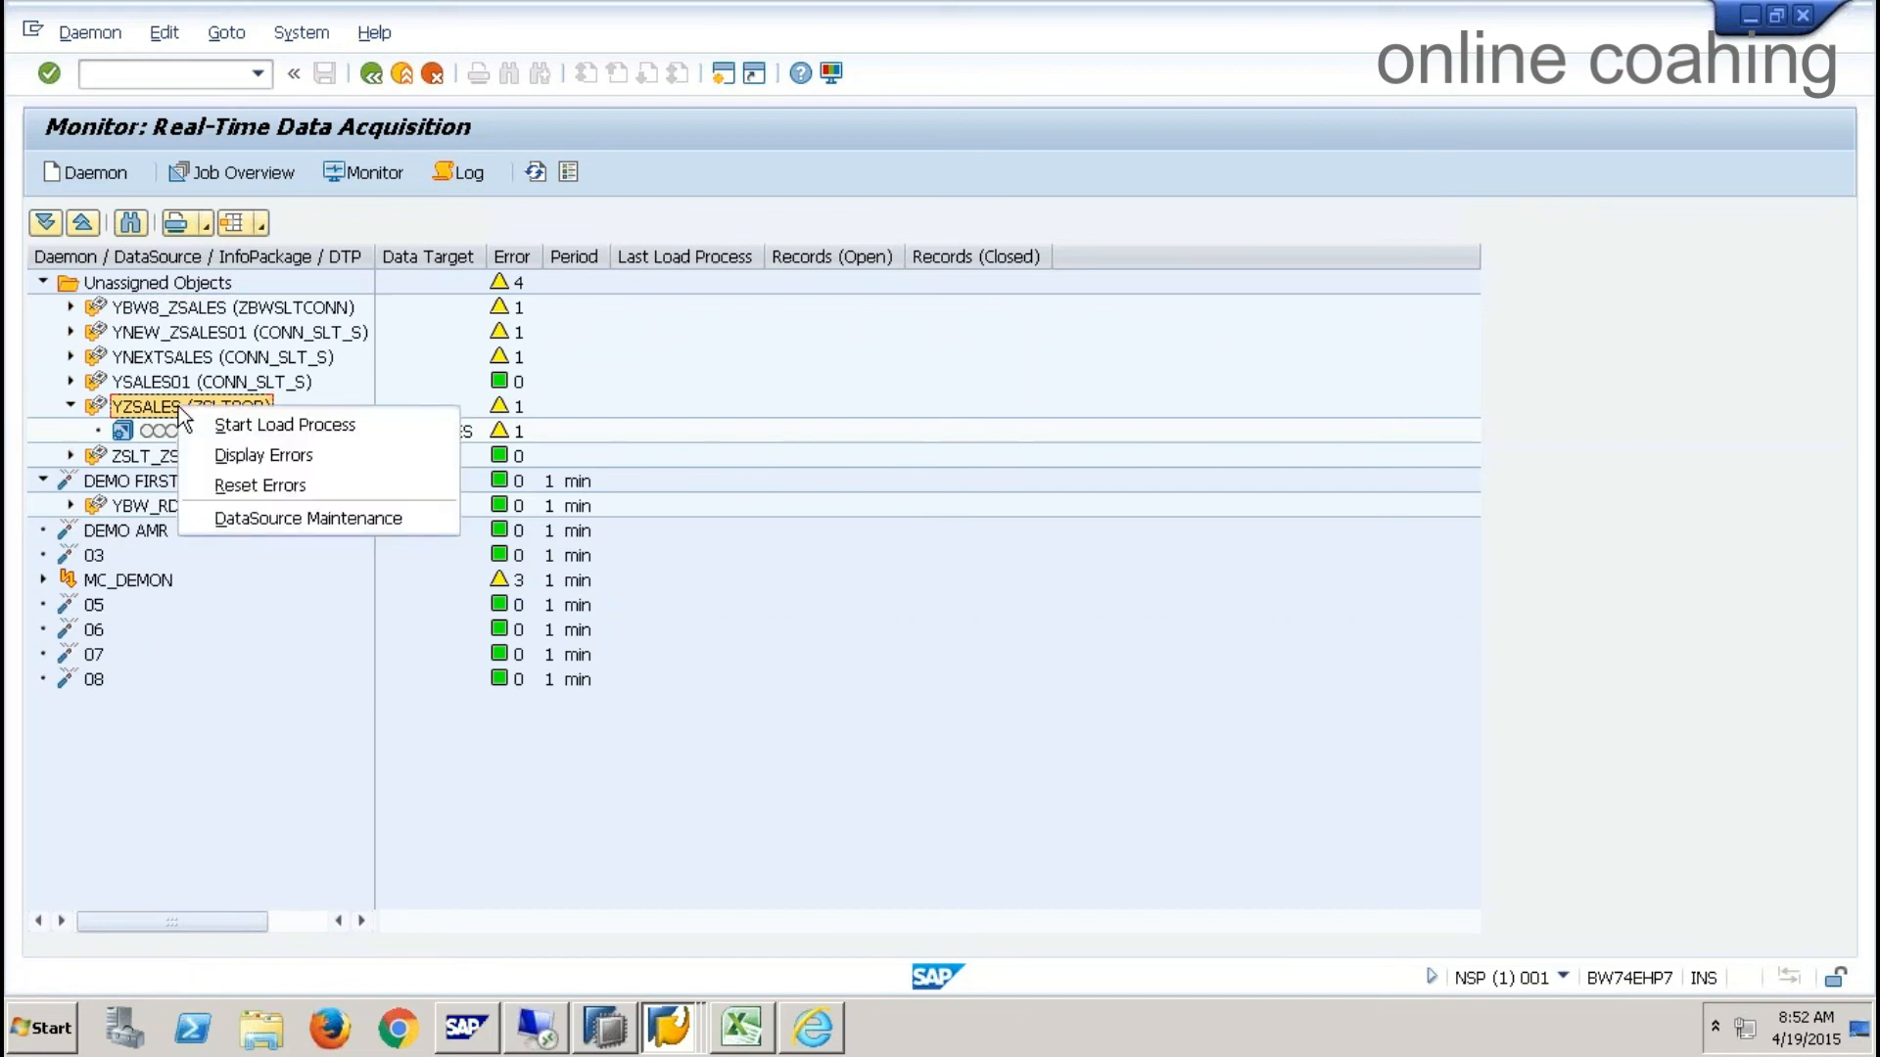
left_click(209, 689)
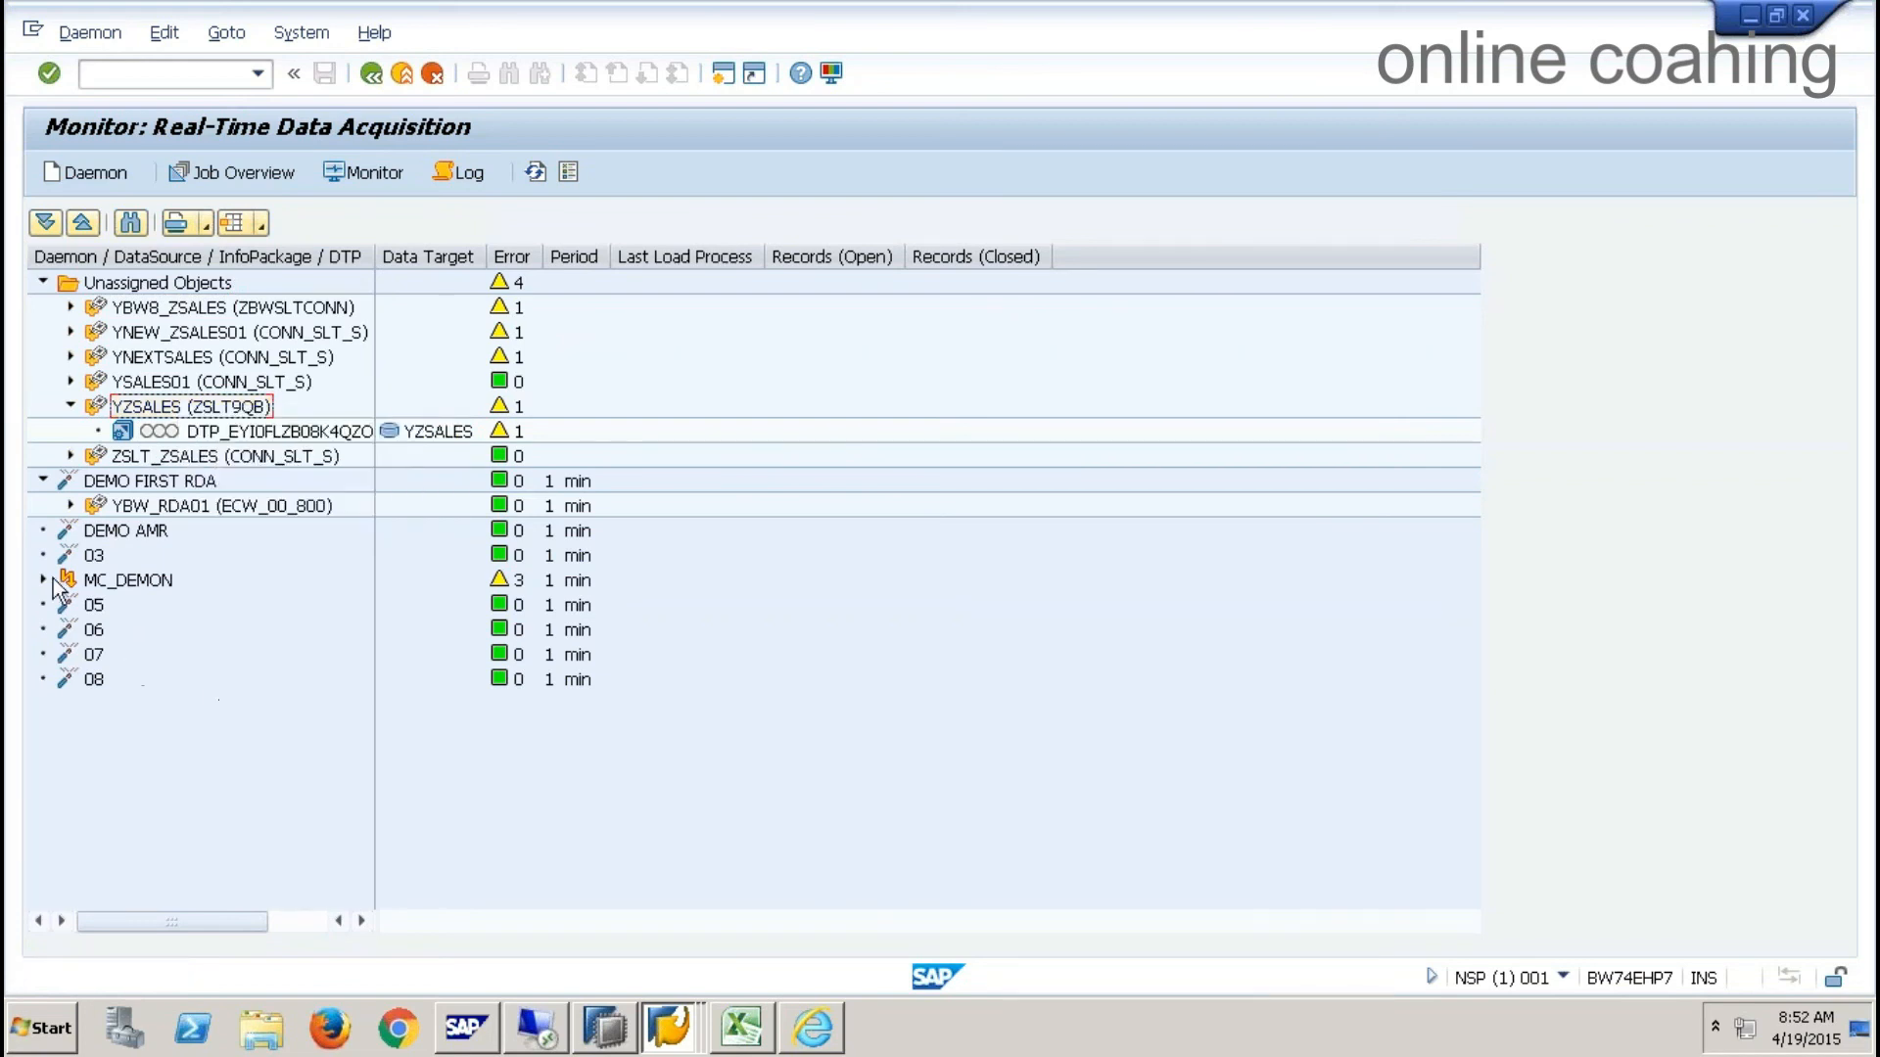
left_click(43, 579)
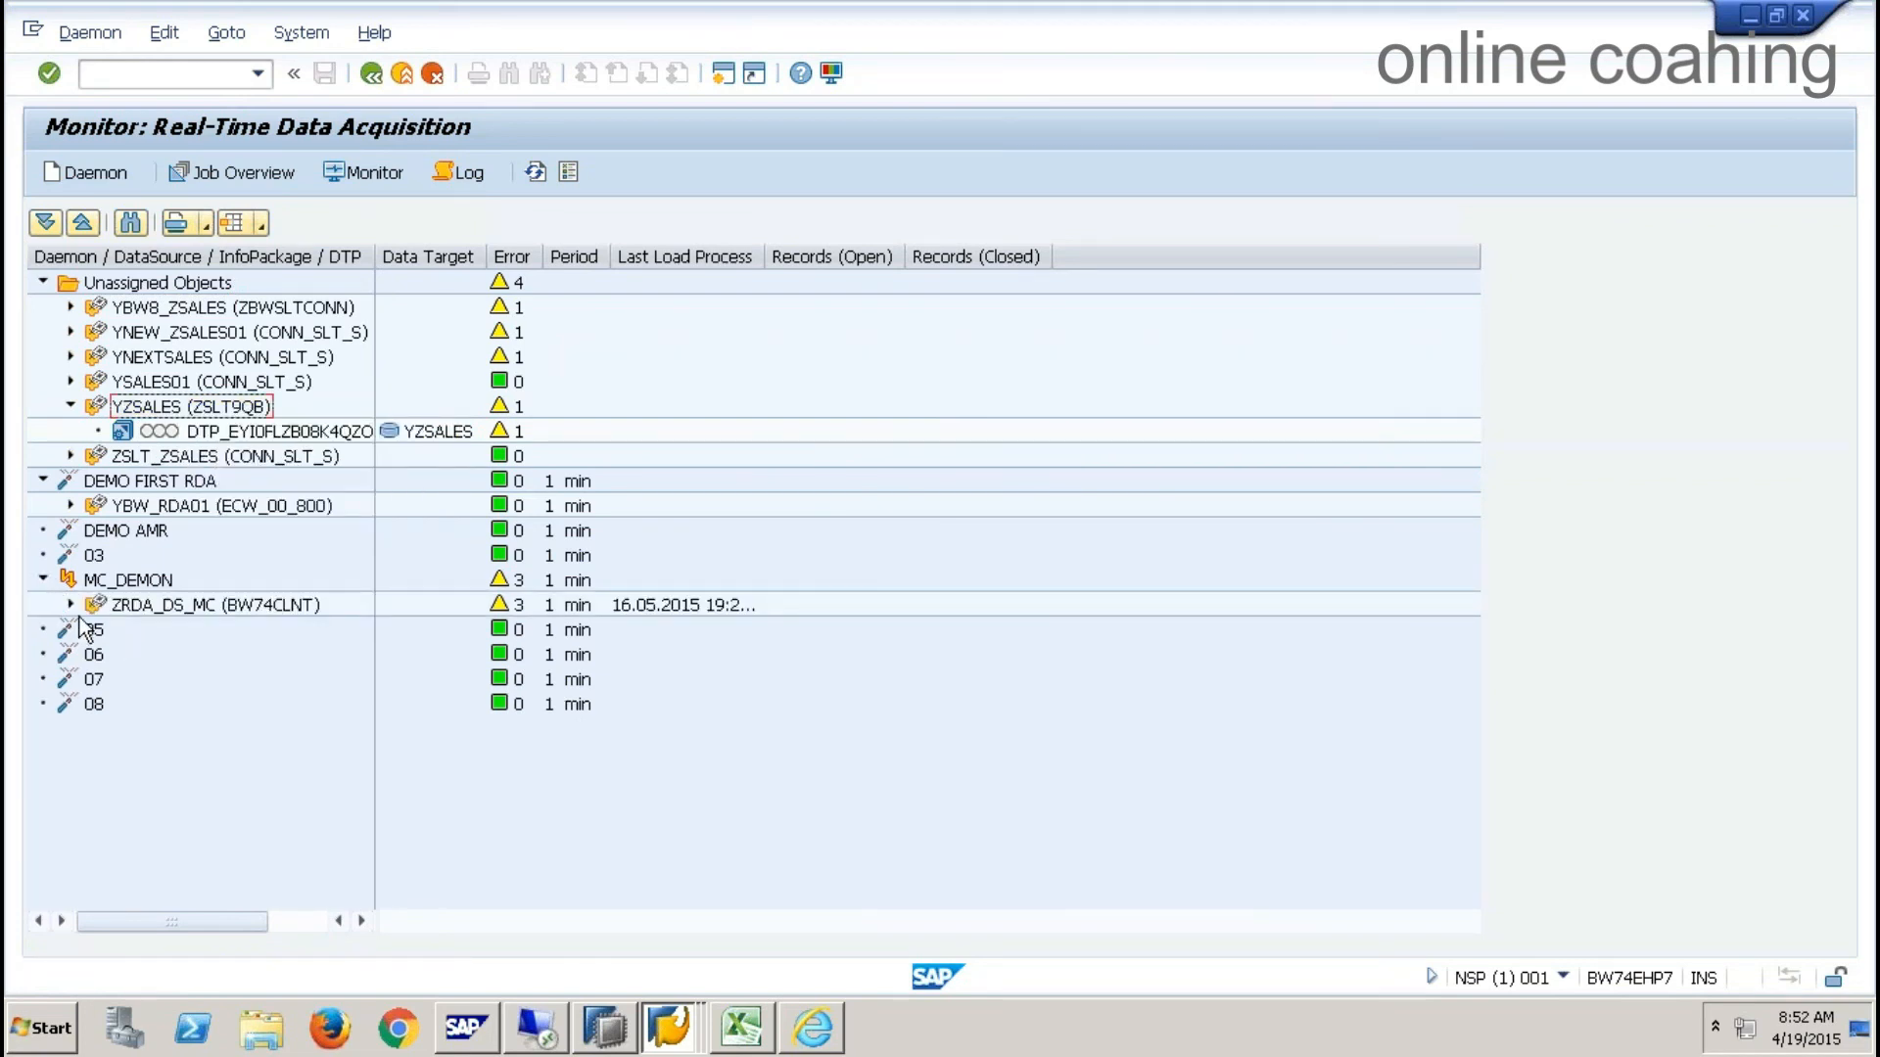
- Refresh the delta queue data units for queue 9QBEX-ZSALES and return to the real-time data acquisition monitor
left_click(668, 1026)
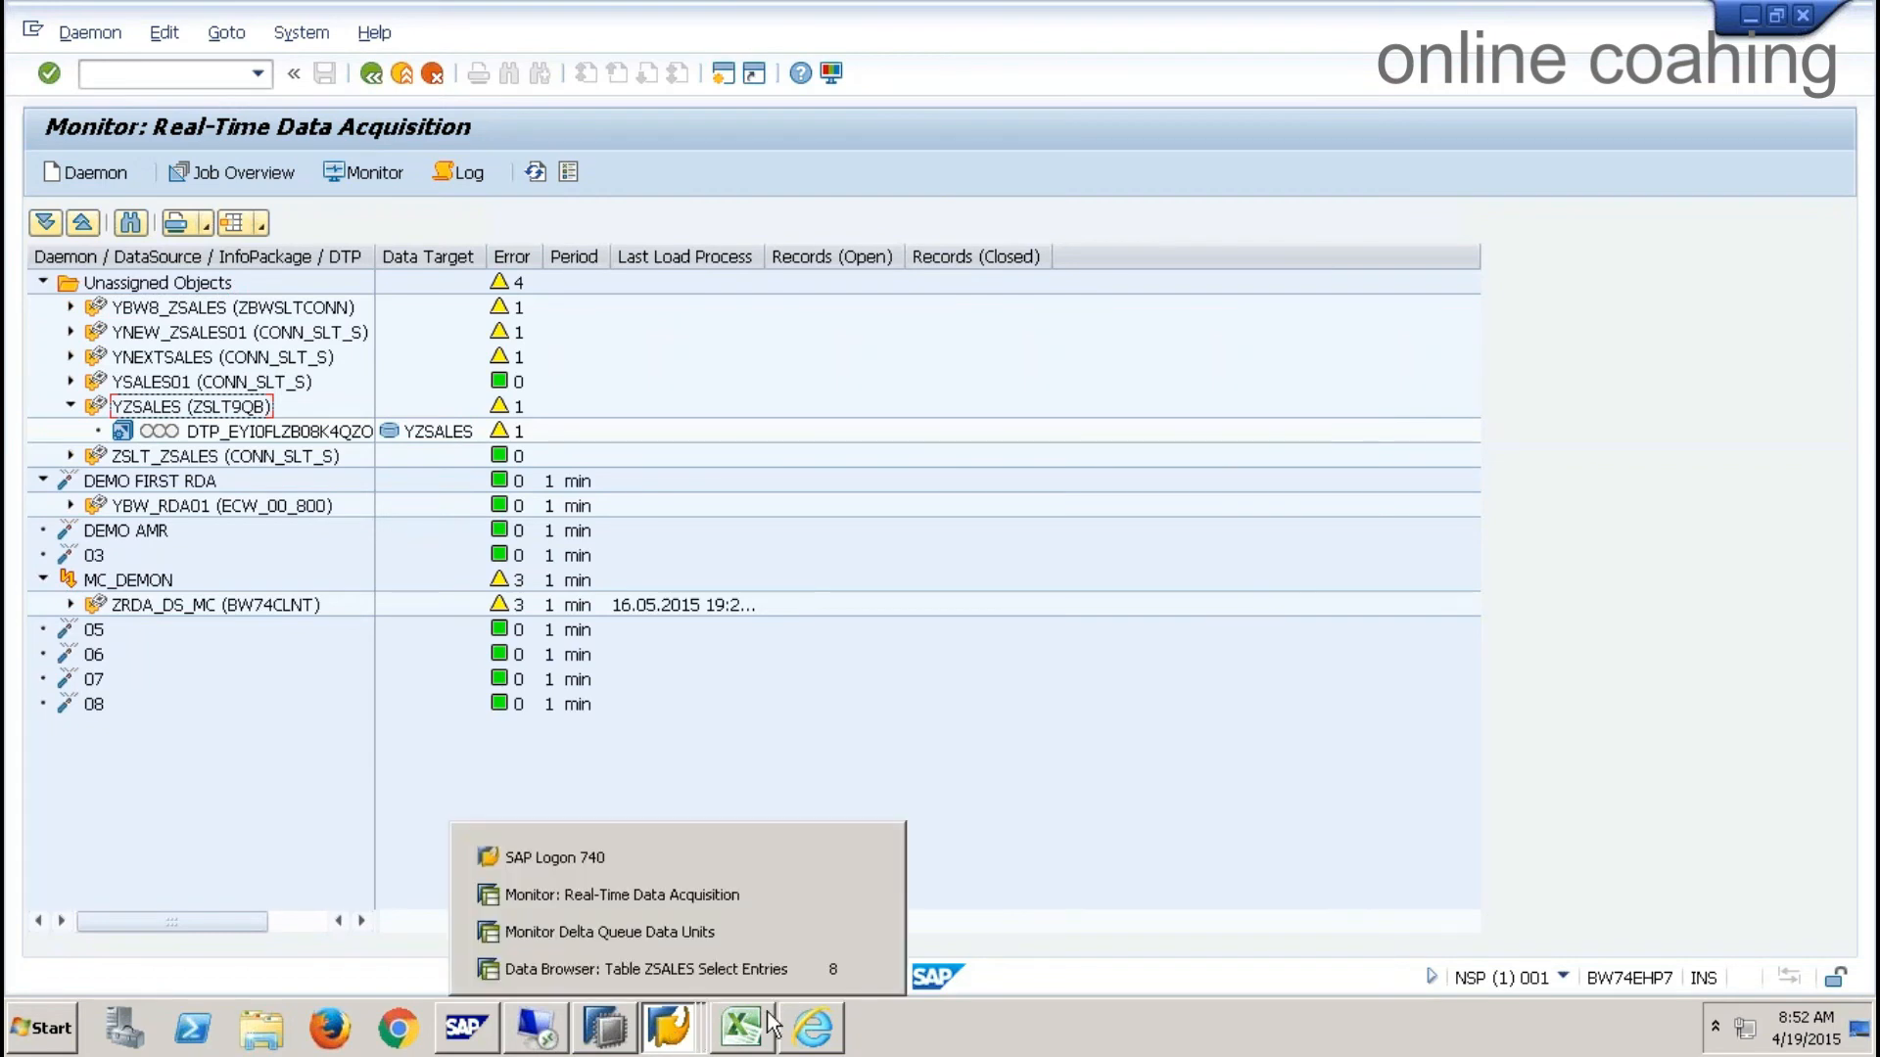
left_click(679, 934)
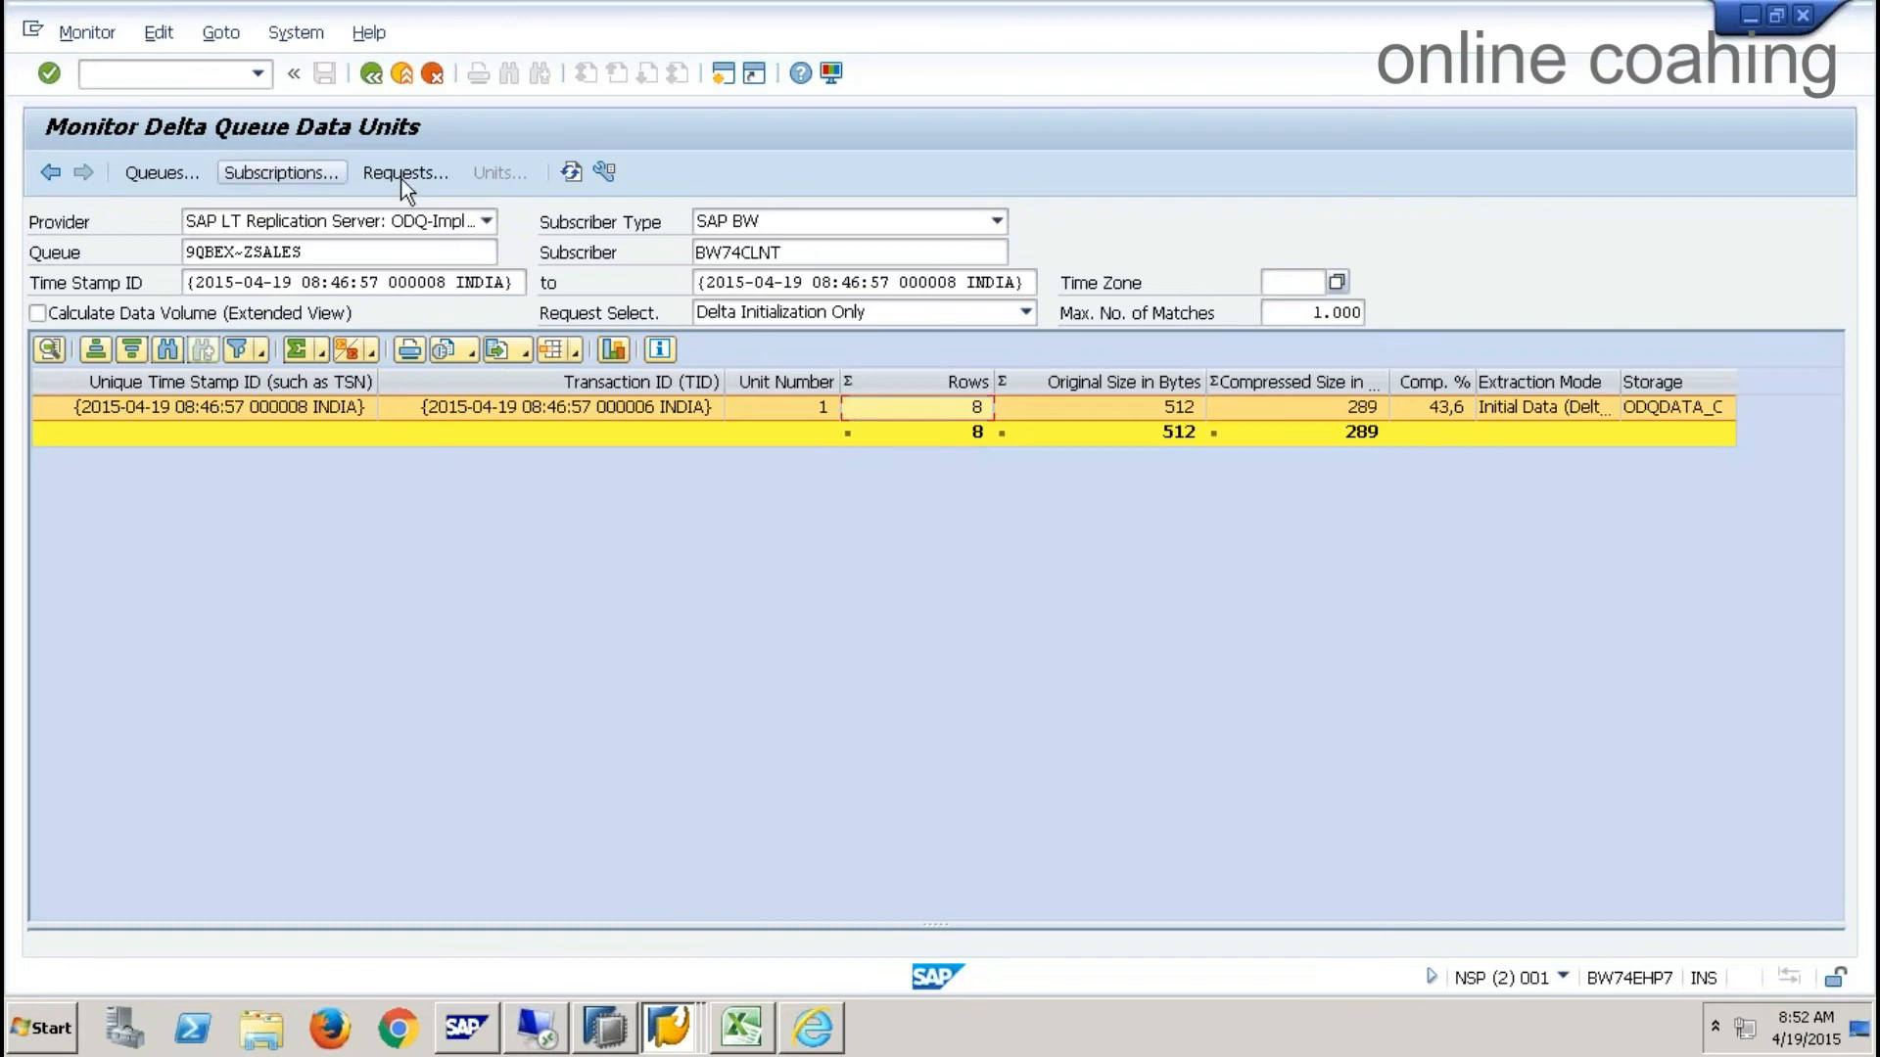
left_click(572, 172)
left_click(572, 172)
left_click(573, 172)
left_click(670, 1026)
left_click(668, 894)
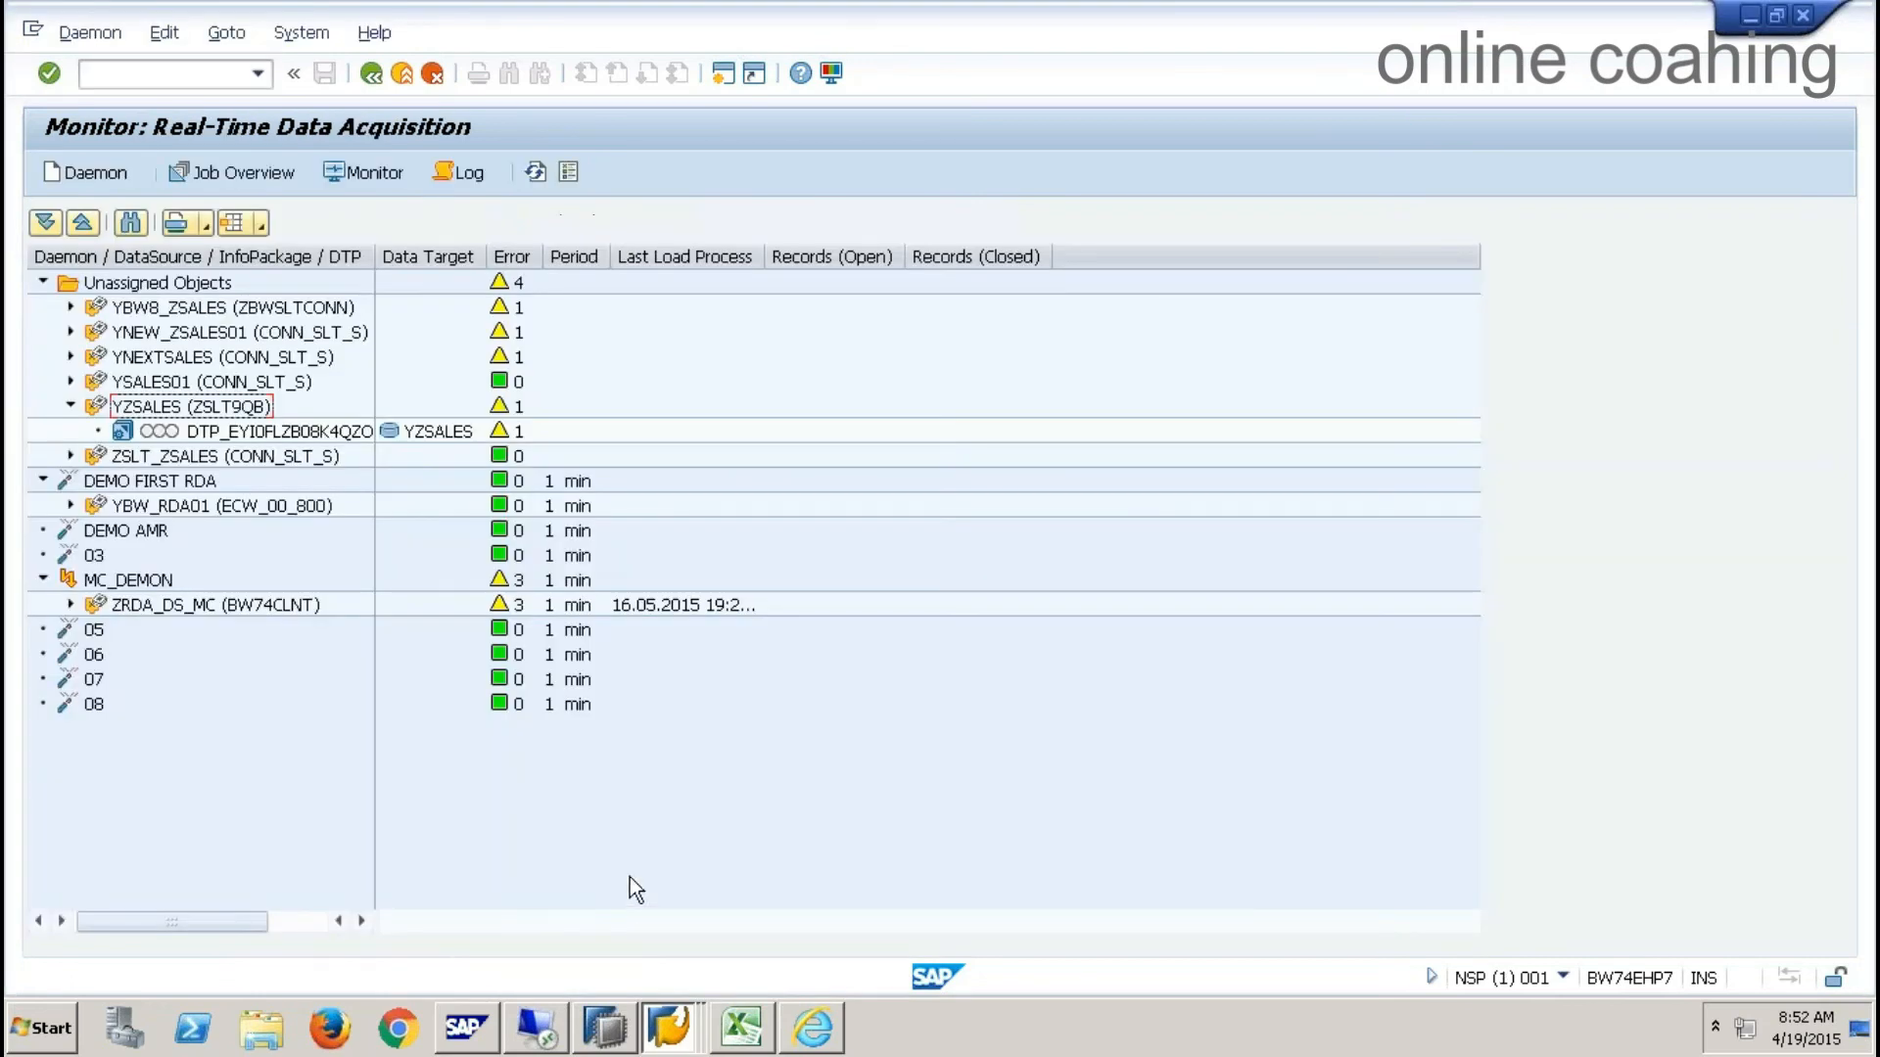
- Leave the real-time data acquisition monitor and open the Data Warehousing Workbench with transaction RSA1
left_click(403, 75)
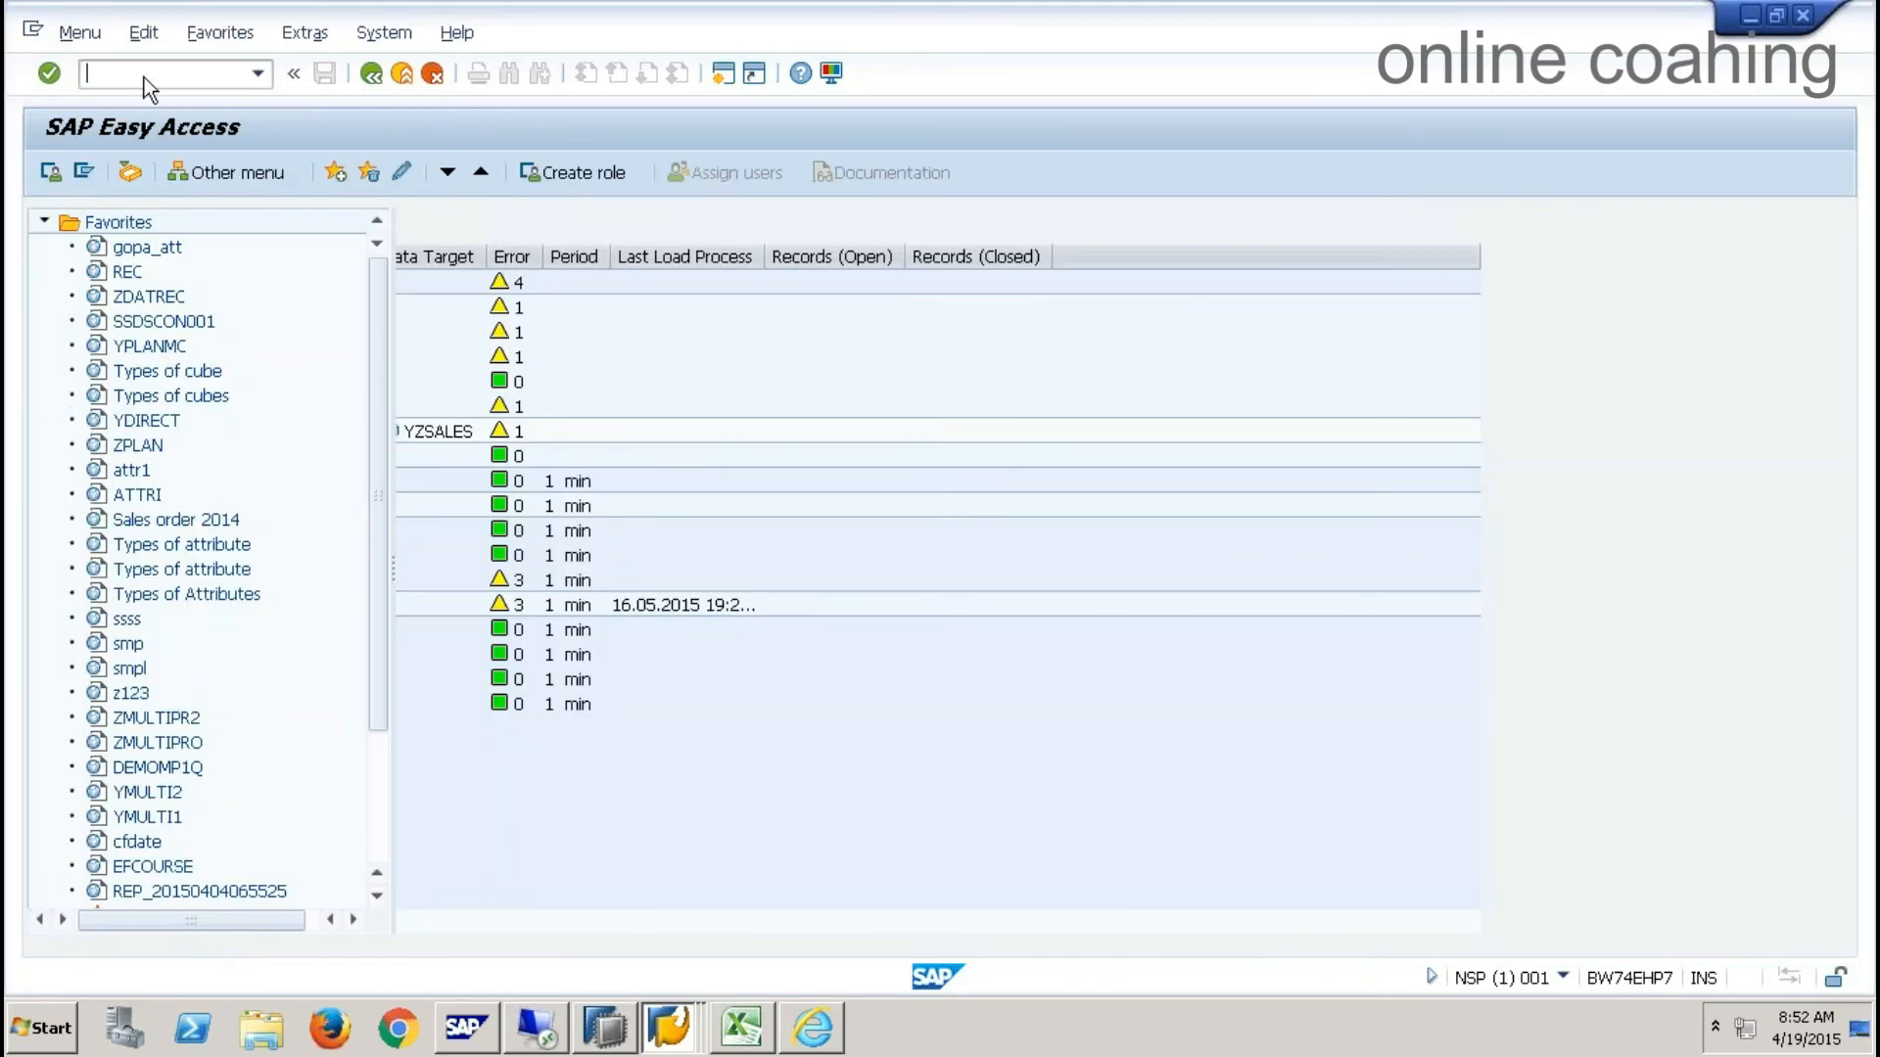
type("RS")
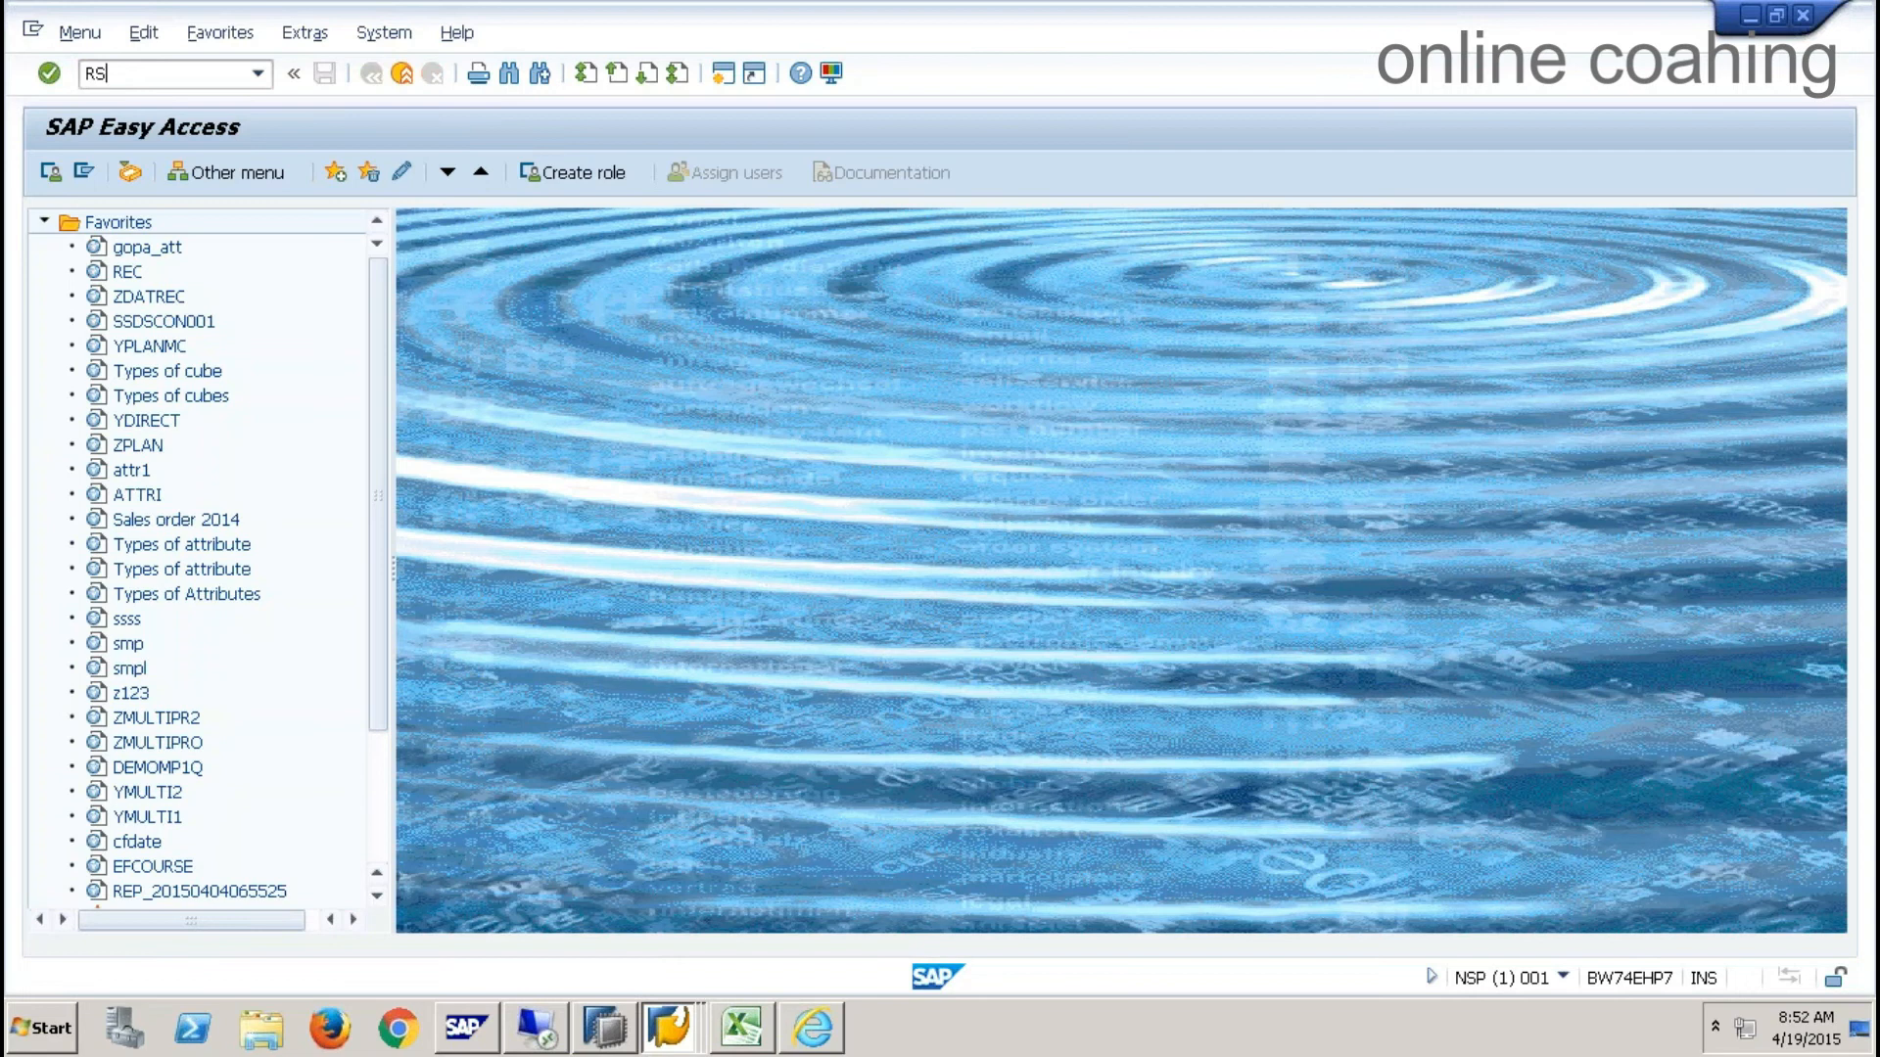
type("A1")
key("Return")
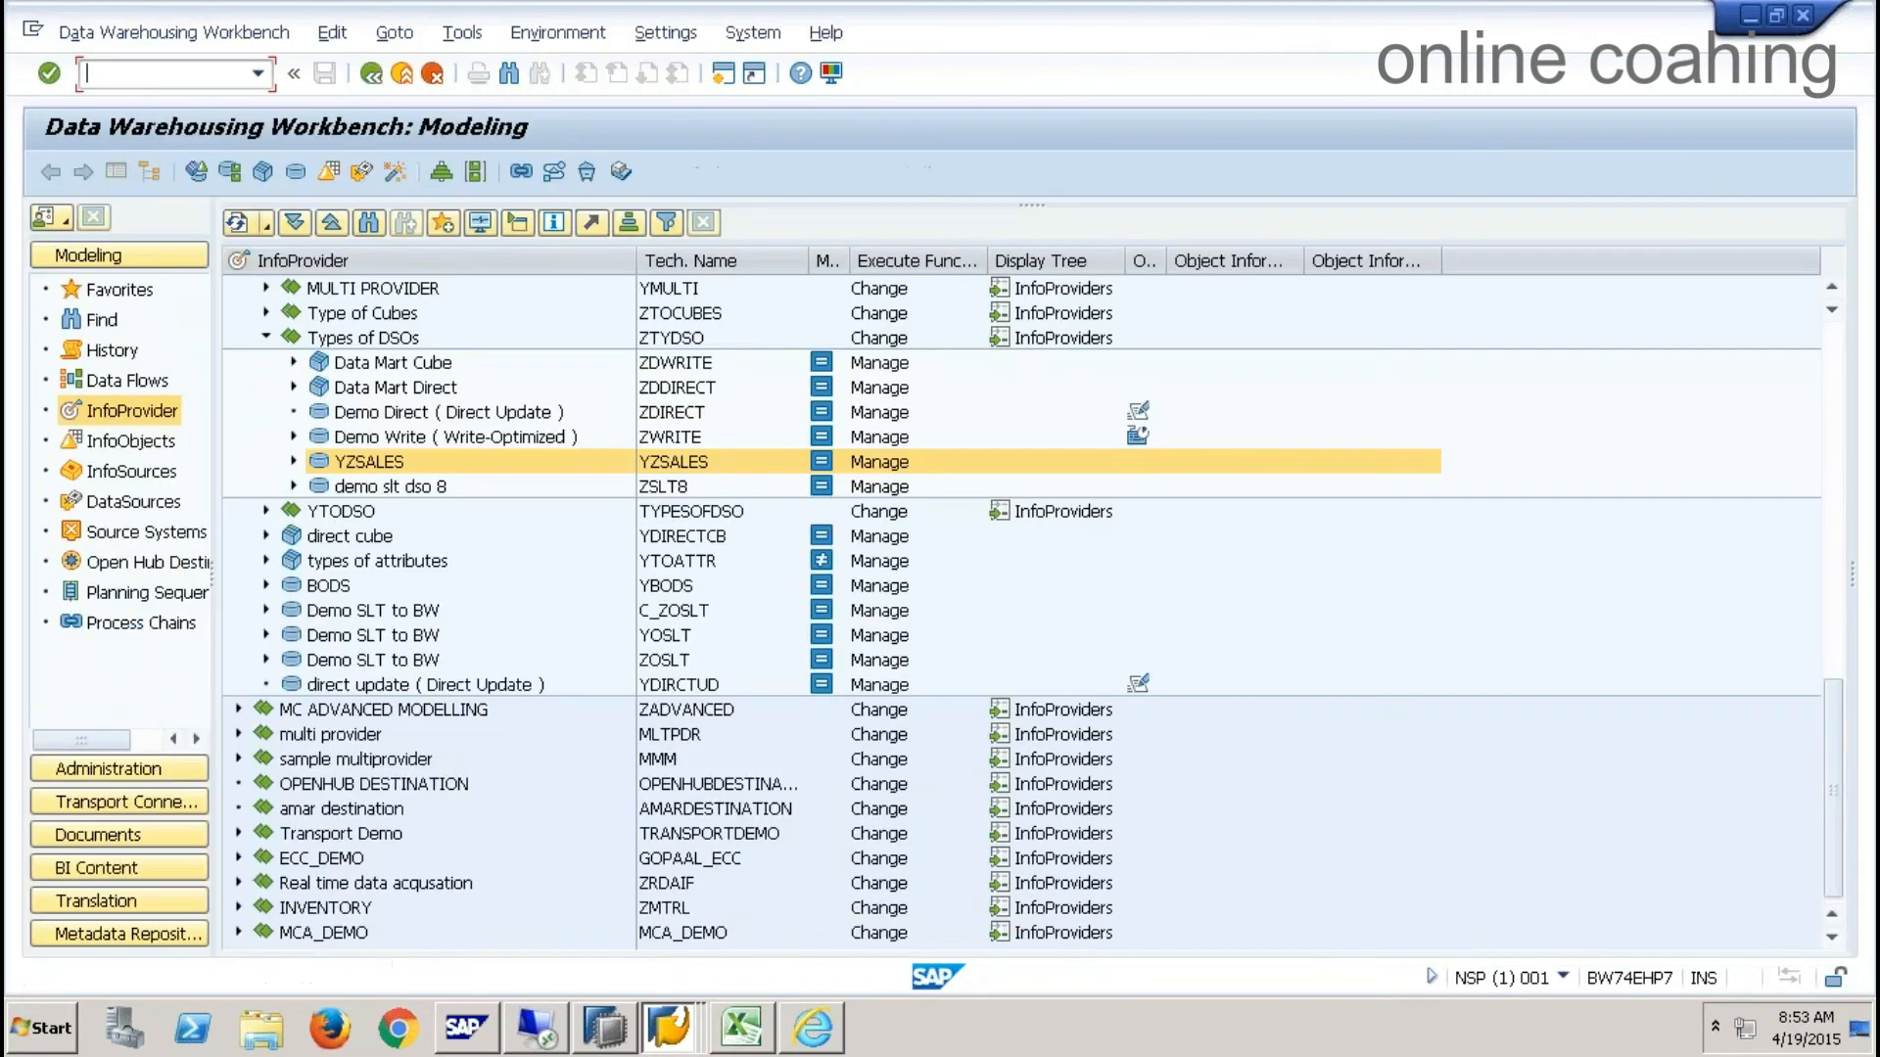
- Display the PSA requests of the sales DataSource under the YZSALES DataStore object and close the list
left_click(294, 461)
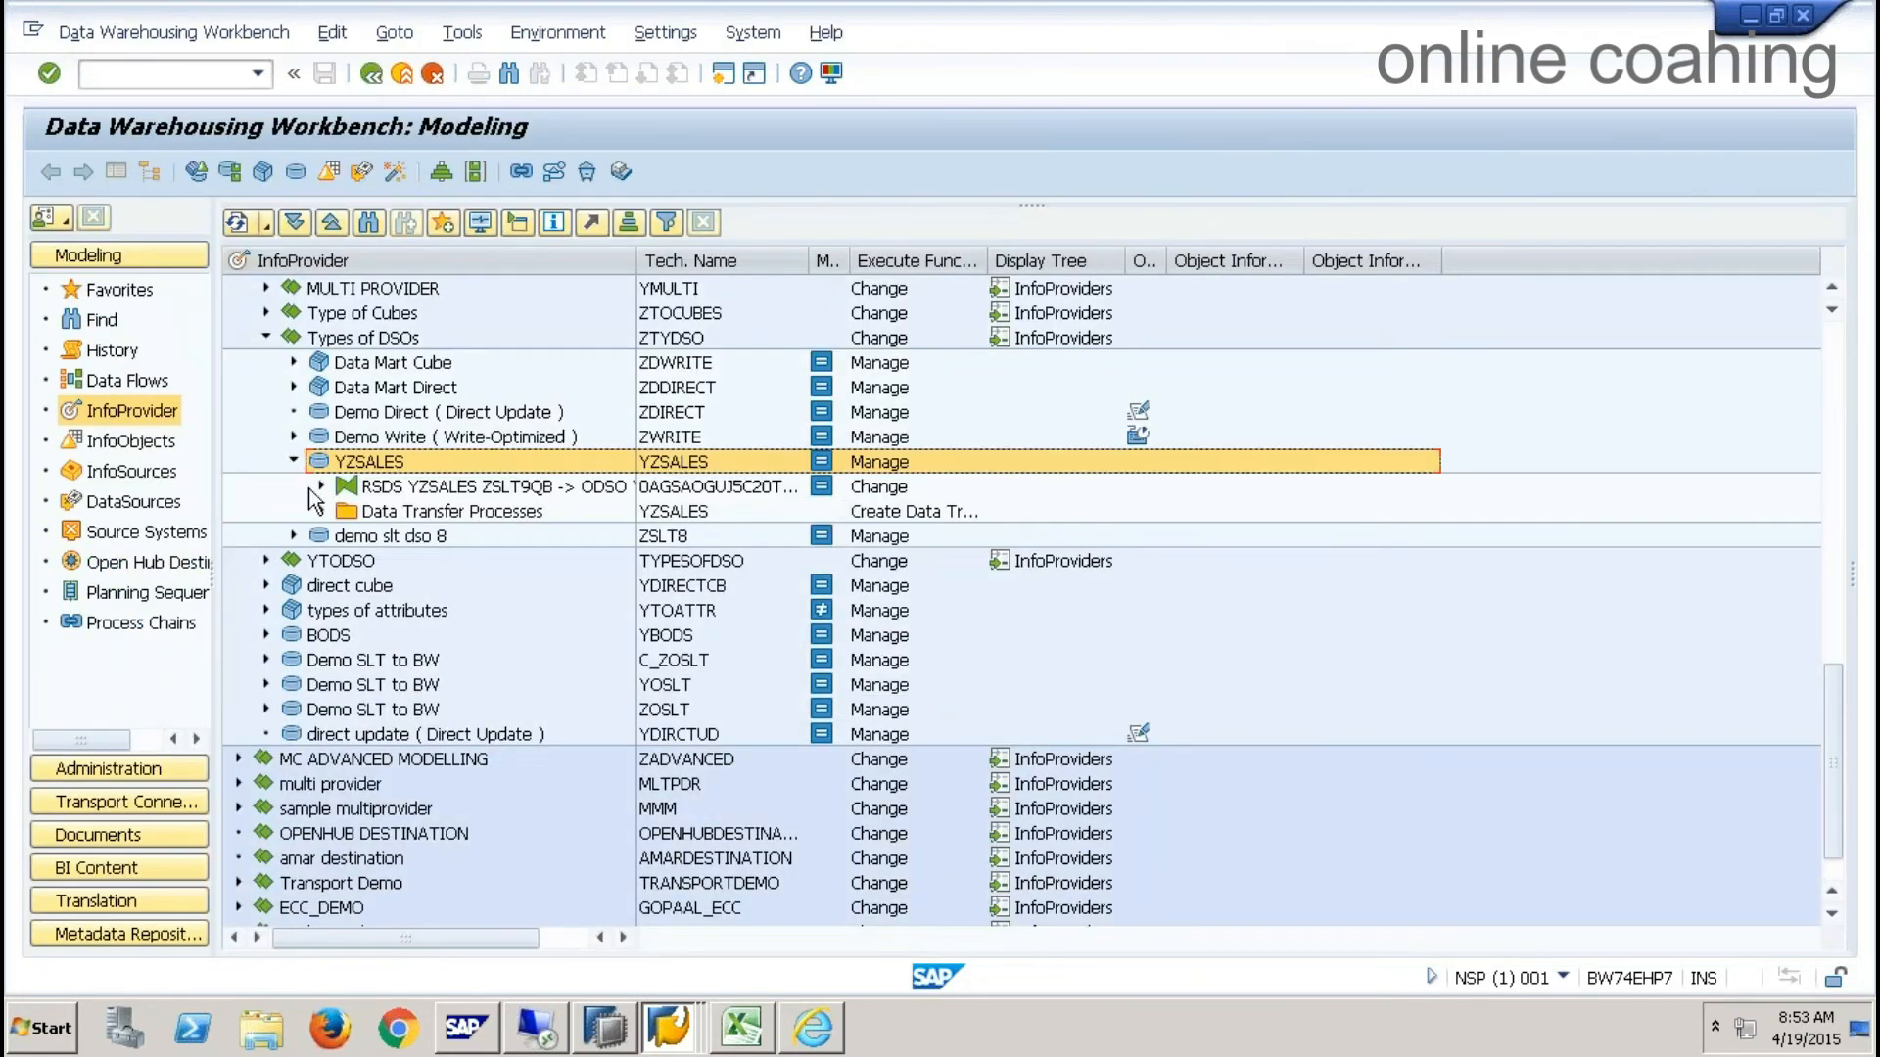
left_click(321, 486)
right_click(398, 510)
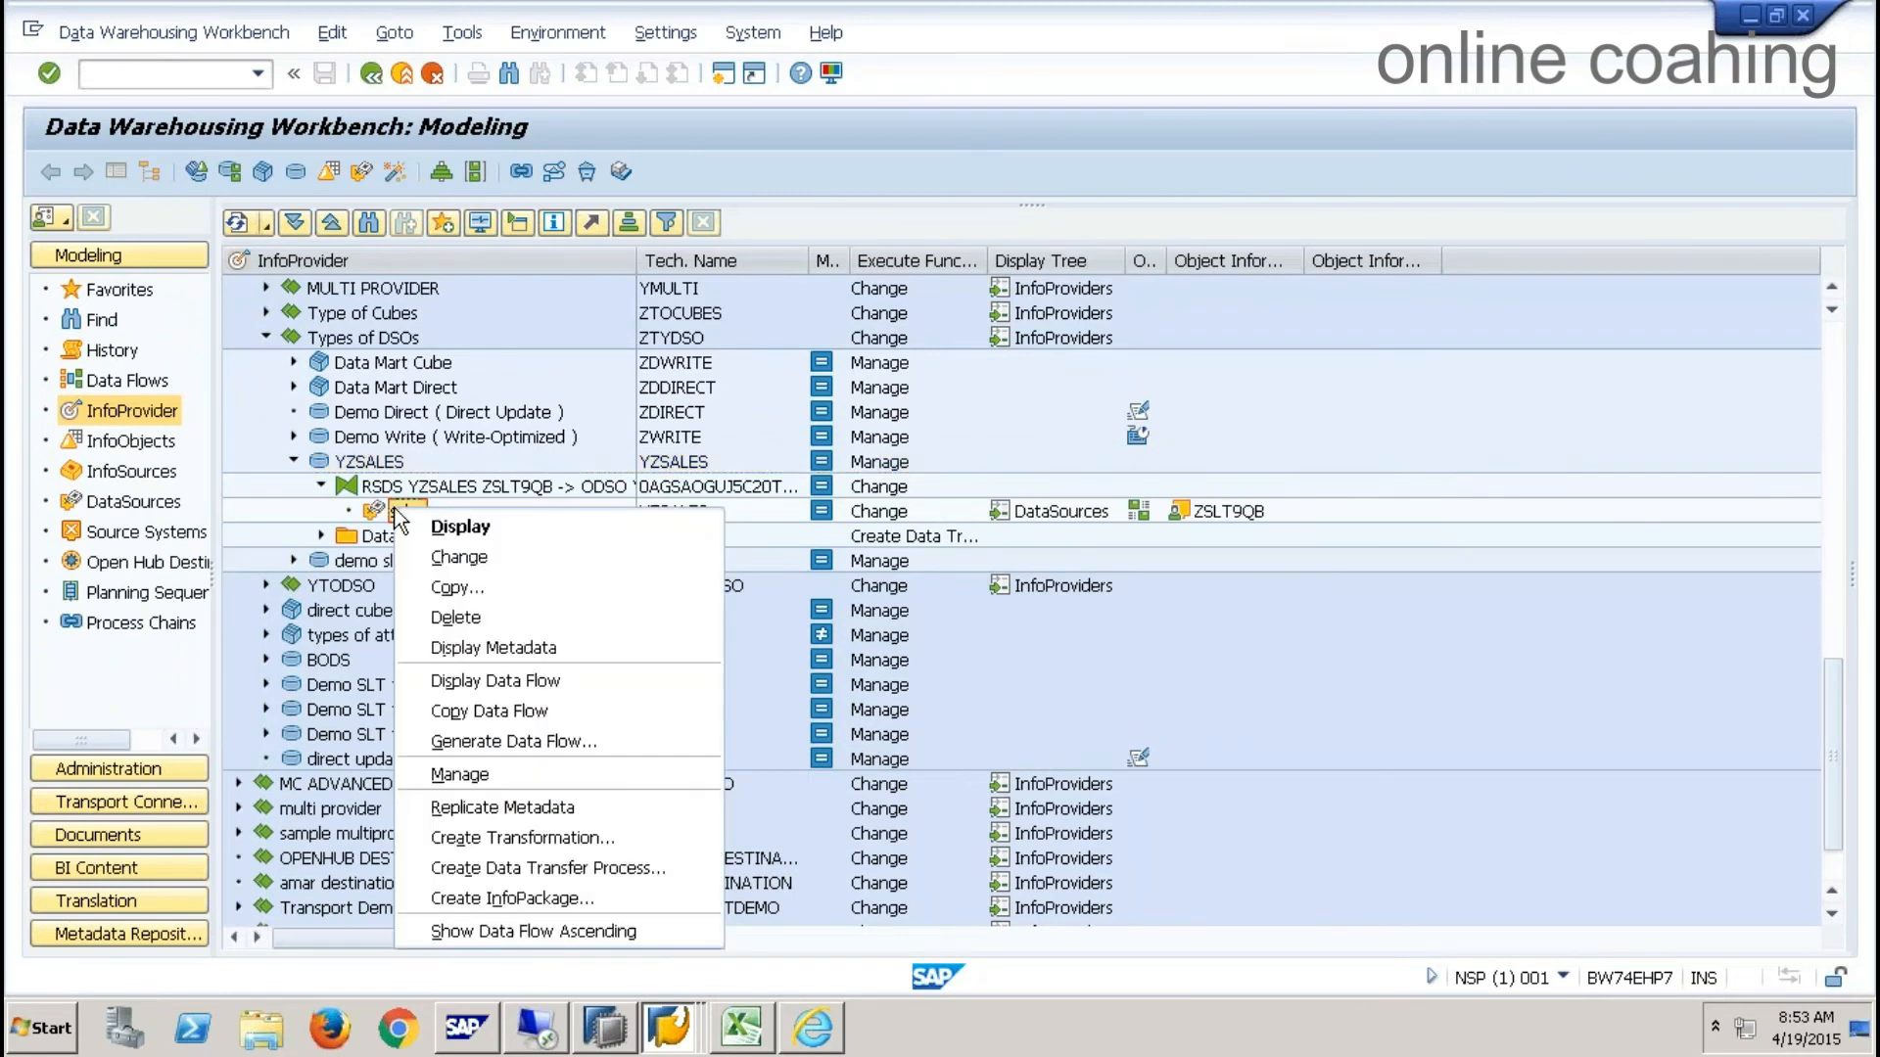
left_click(525, 774)
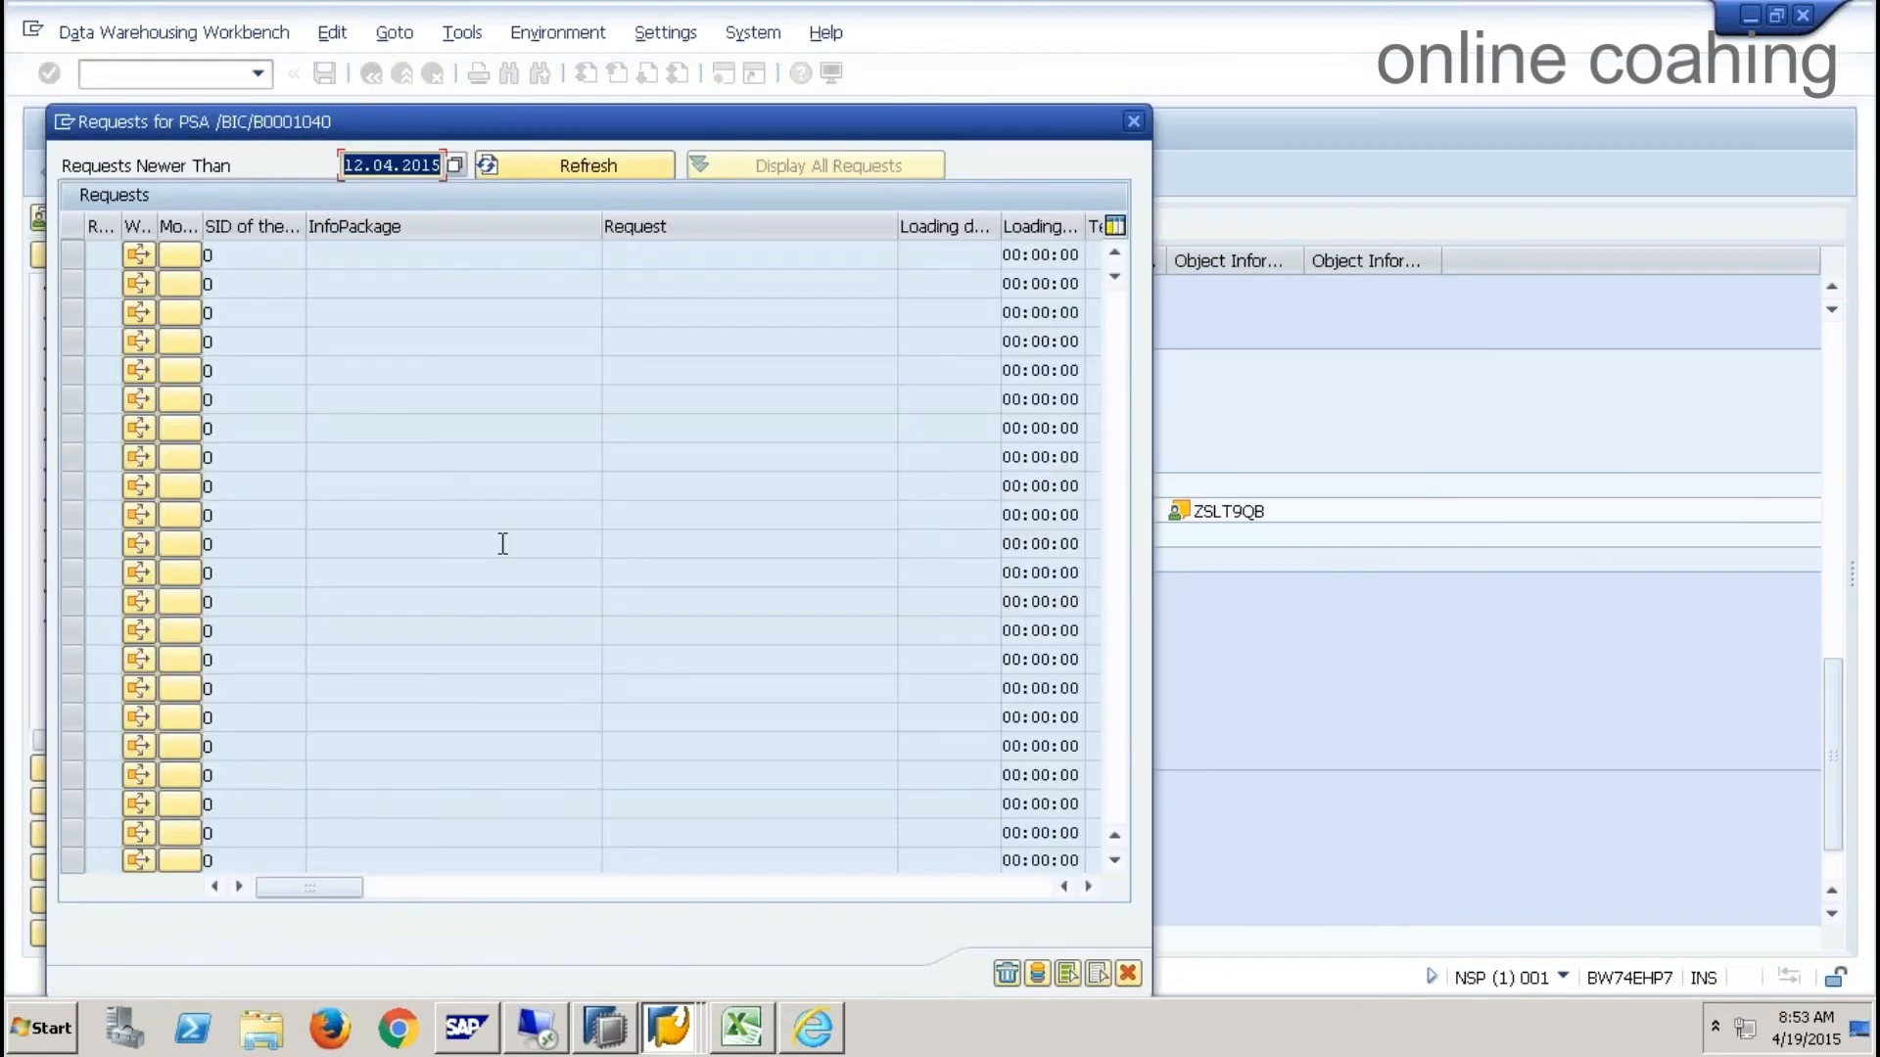
left_click(1124, 973)
- Open the YZSALES / ZSLT9QB -> YZSALES data transfer process and change it to a standard DTP
left_click(322, 537)
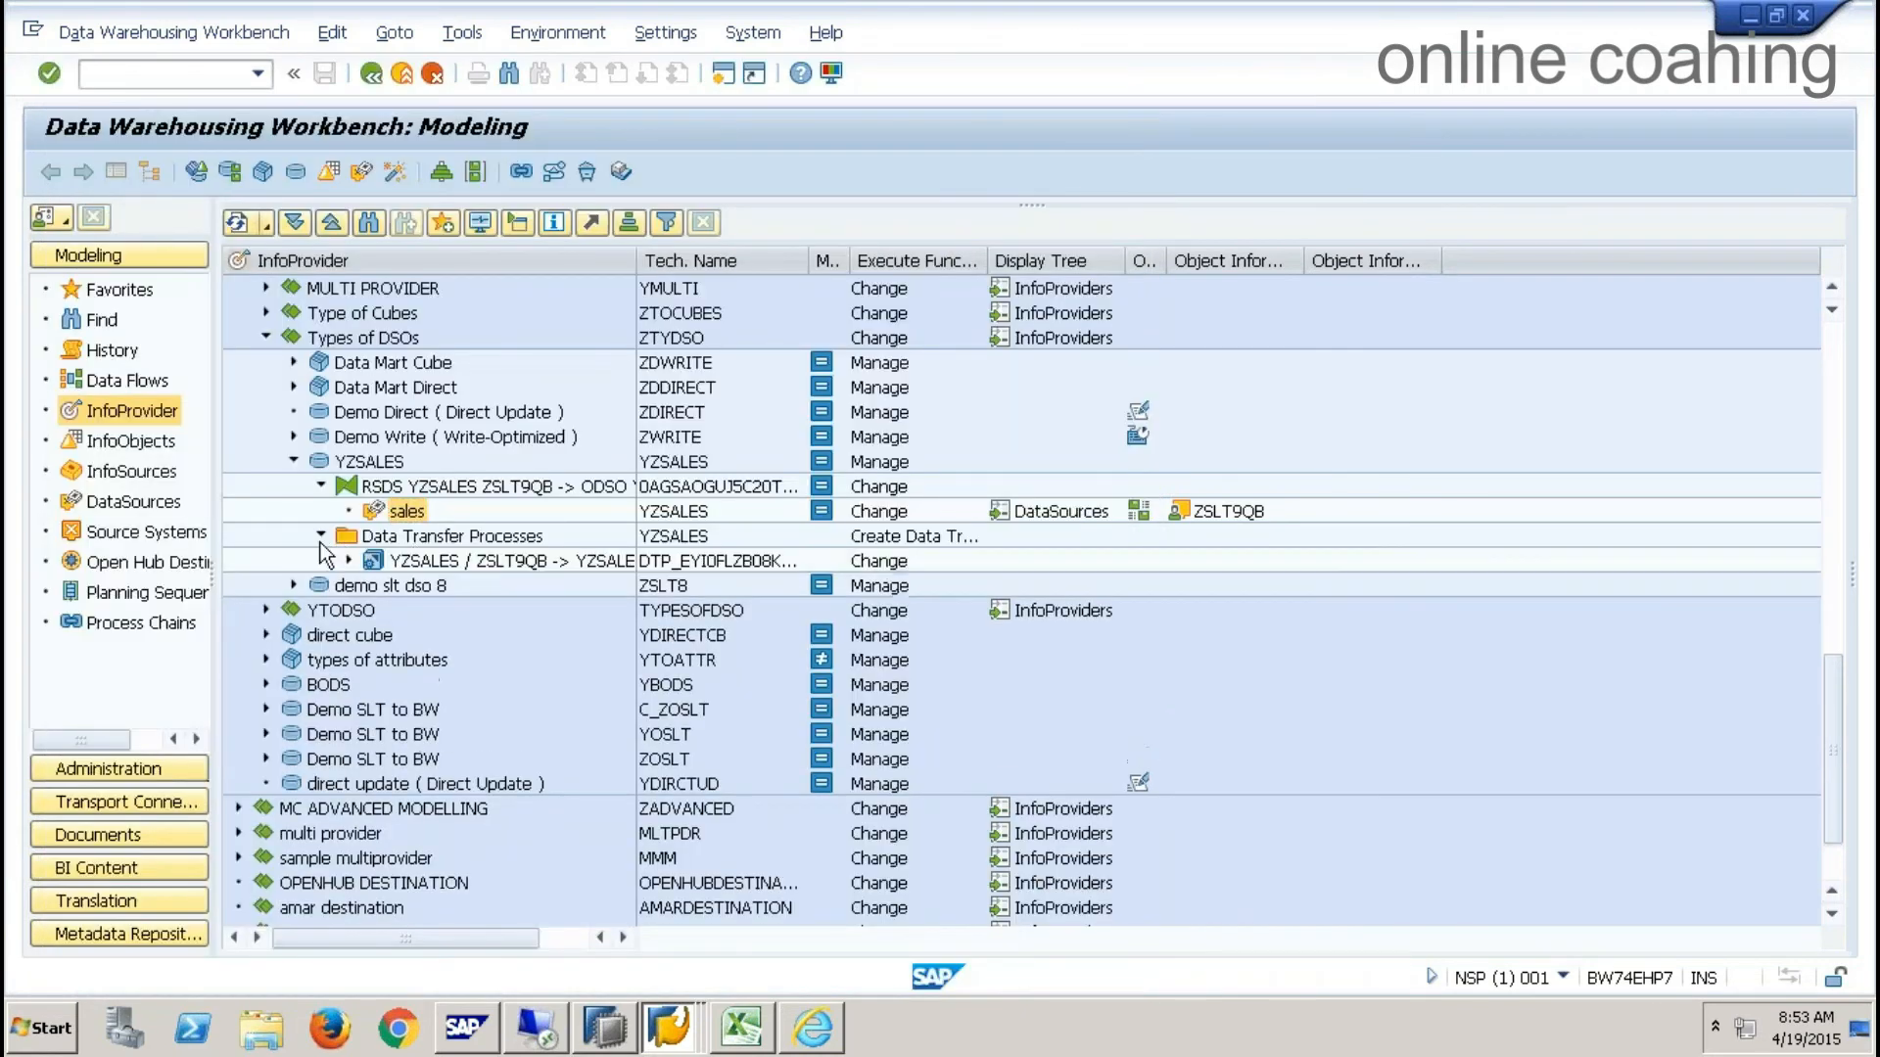
double_click(461, 559)
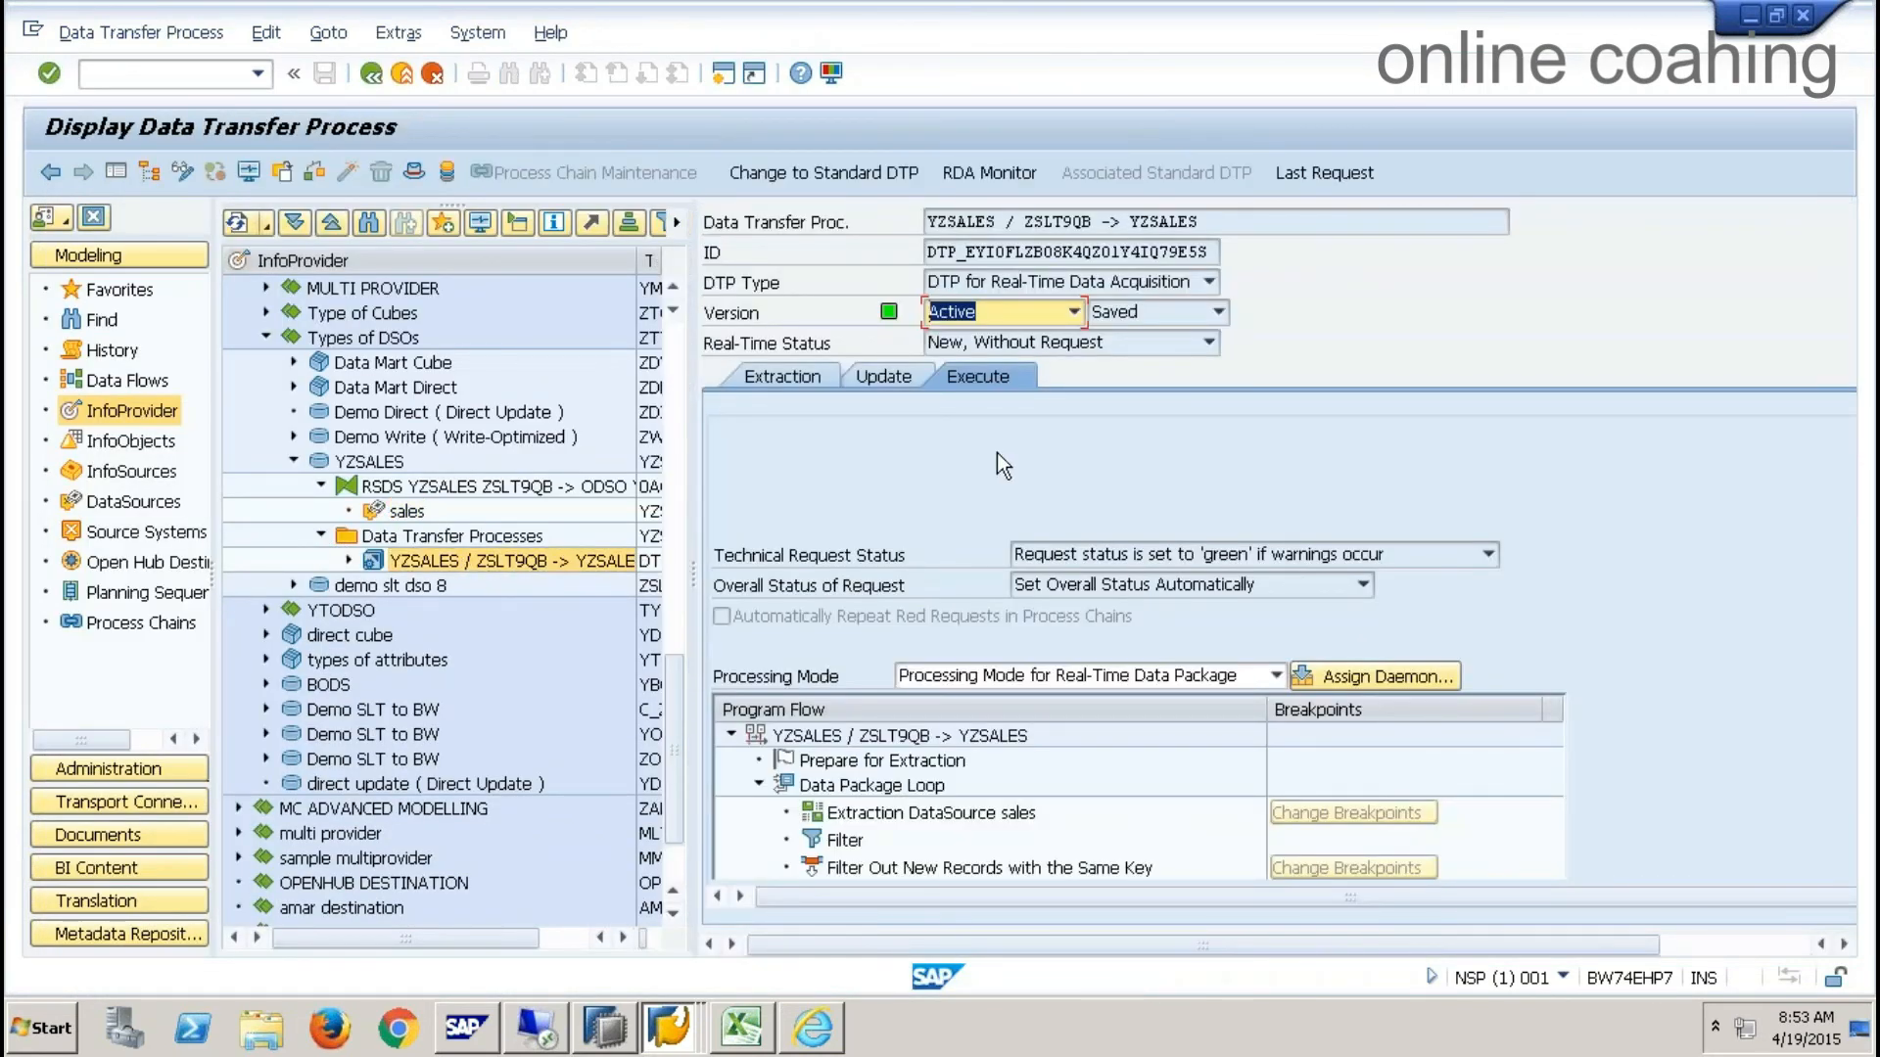
left_click(893, 176)
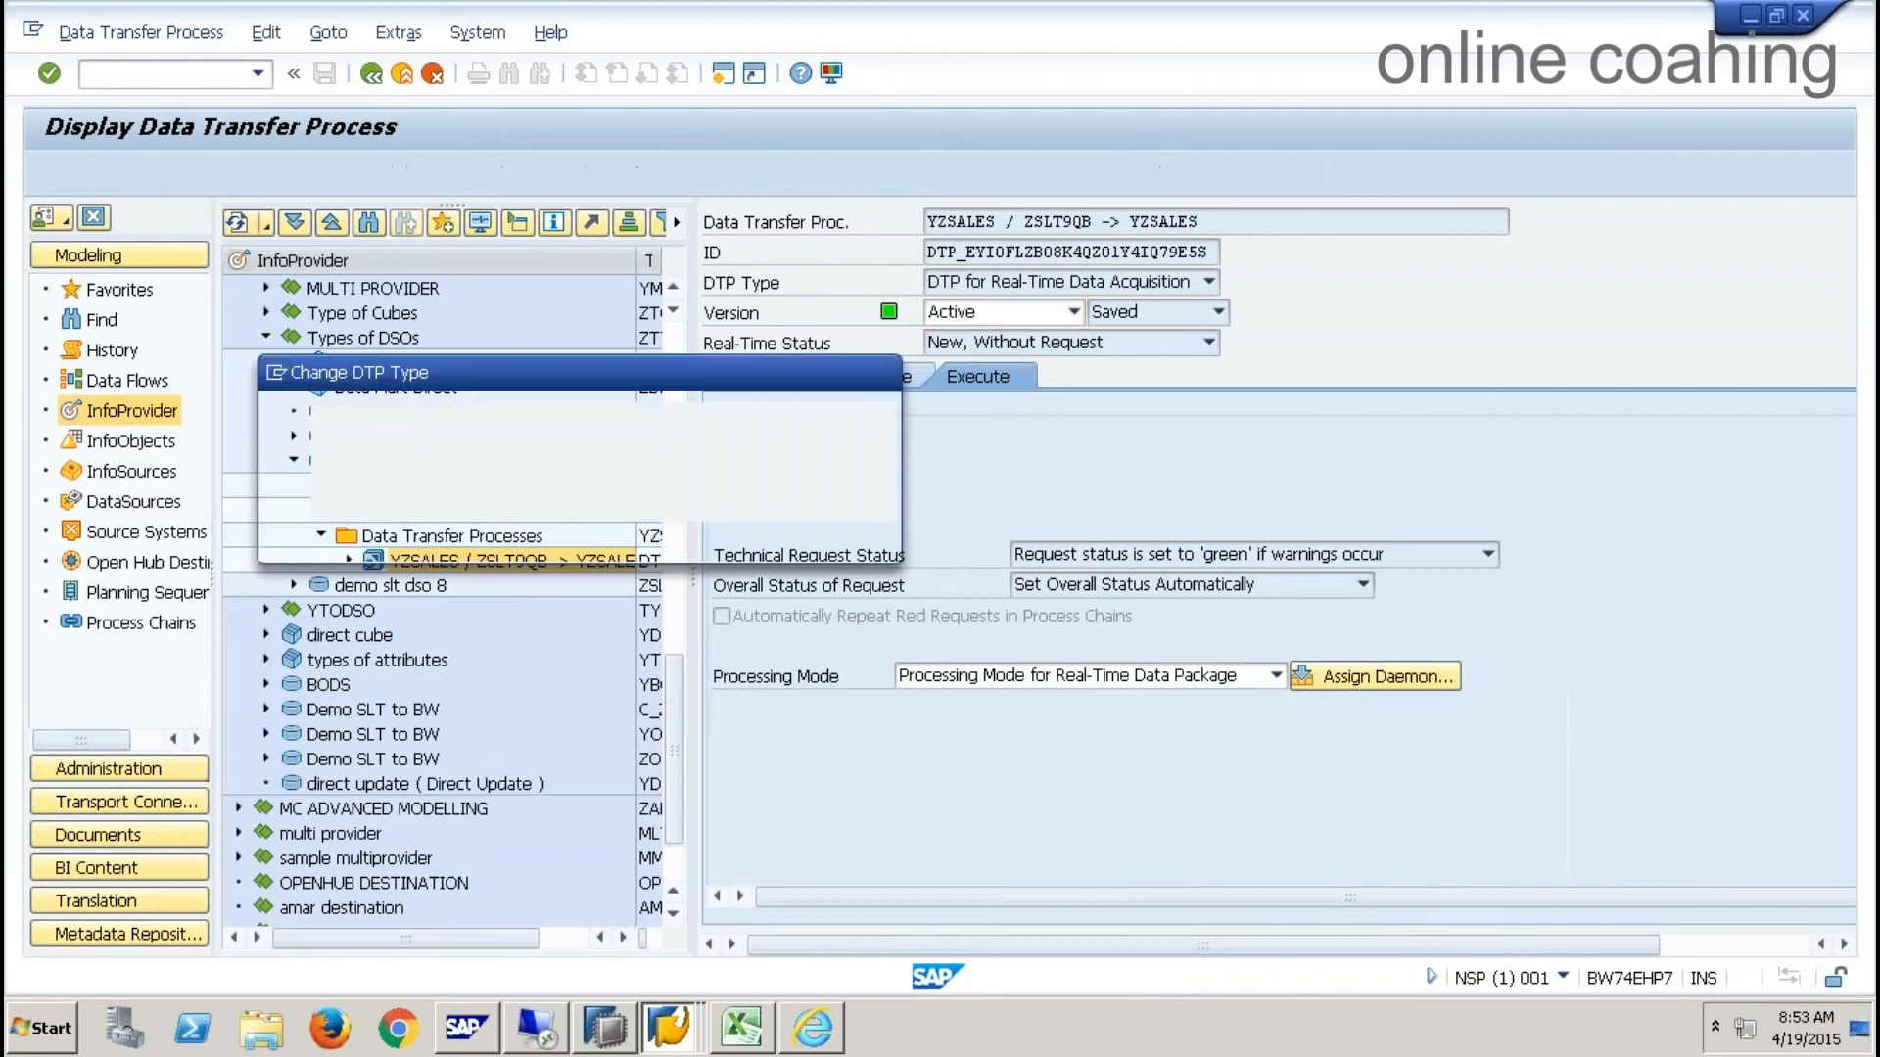
left_click(429, 537)
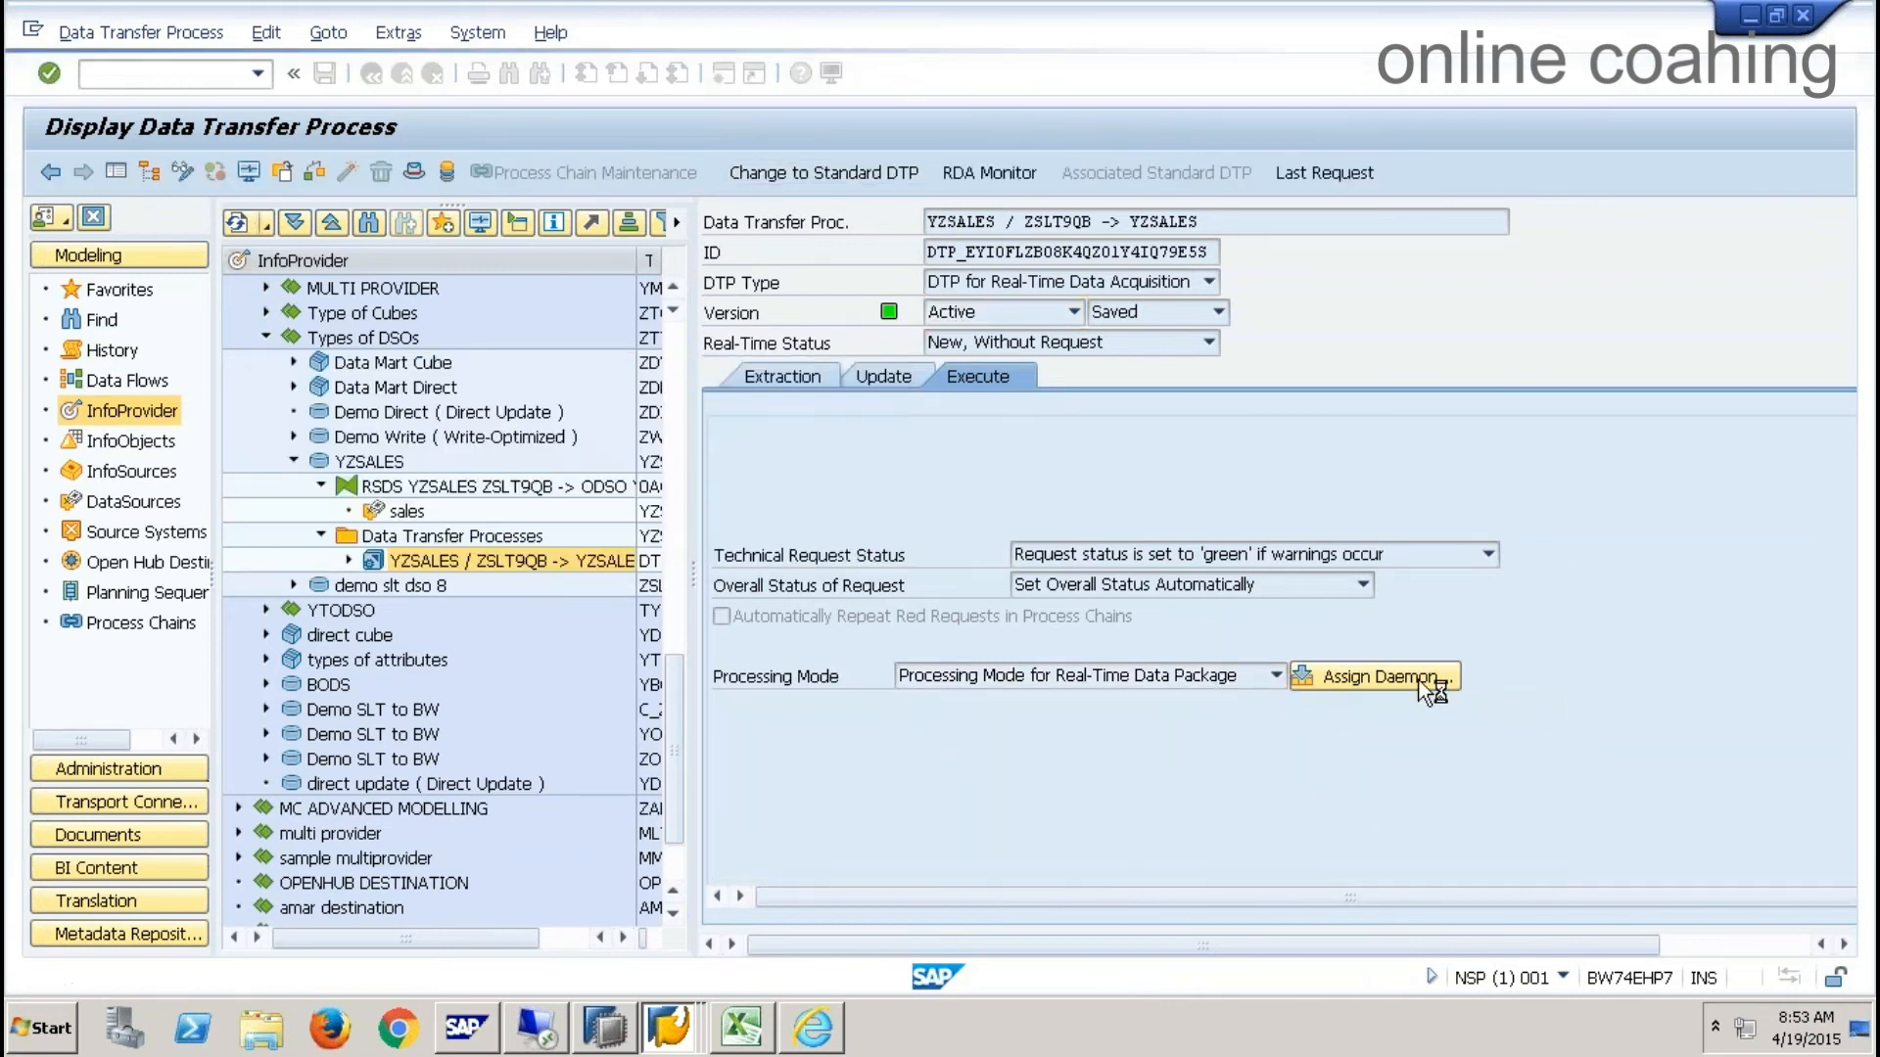
- Execute the standard DTP and examine Data Package 1 in its request monitor down to the Read Data Package substep
left_click(1359, 652)
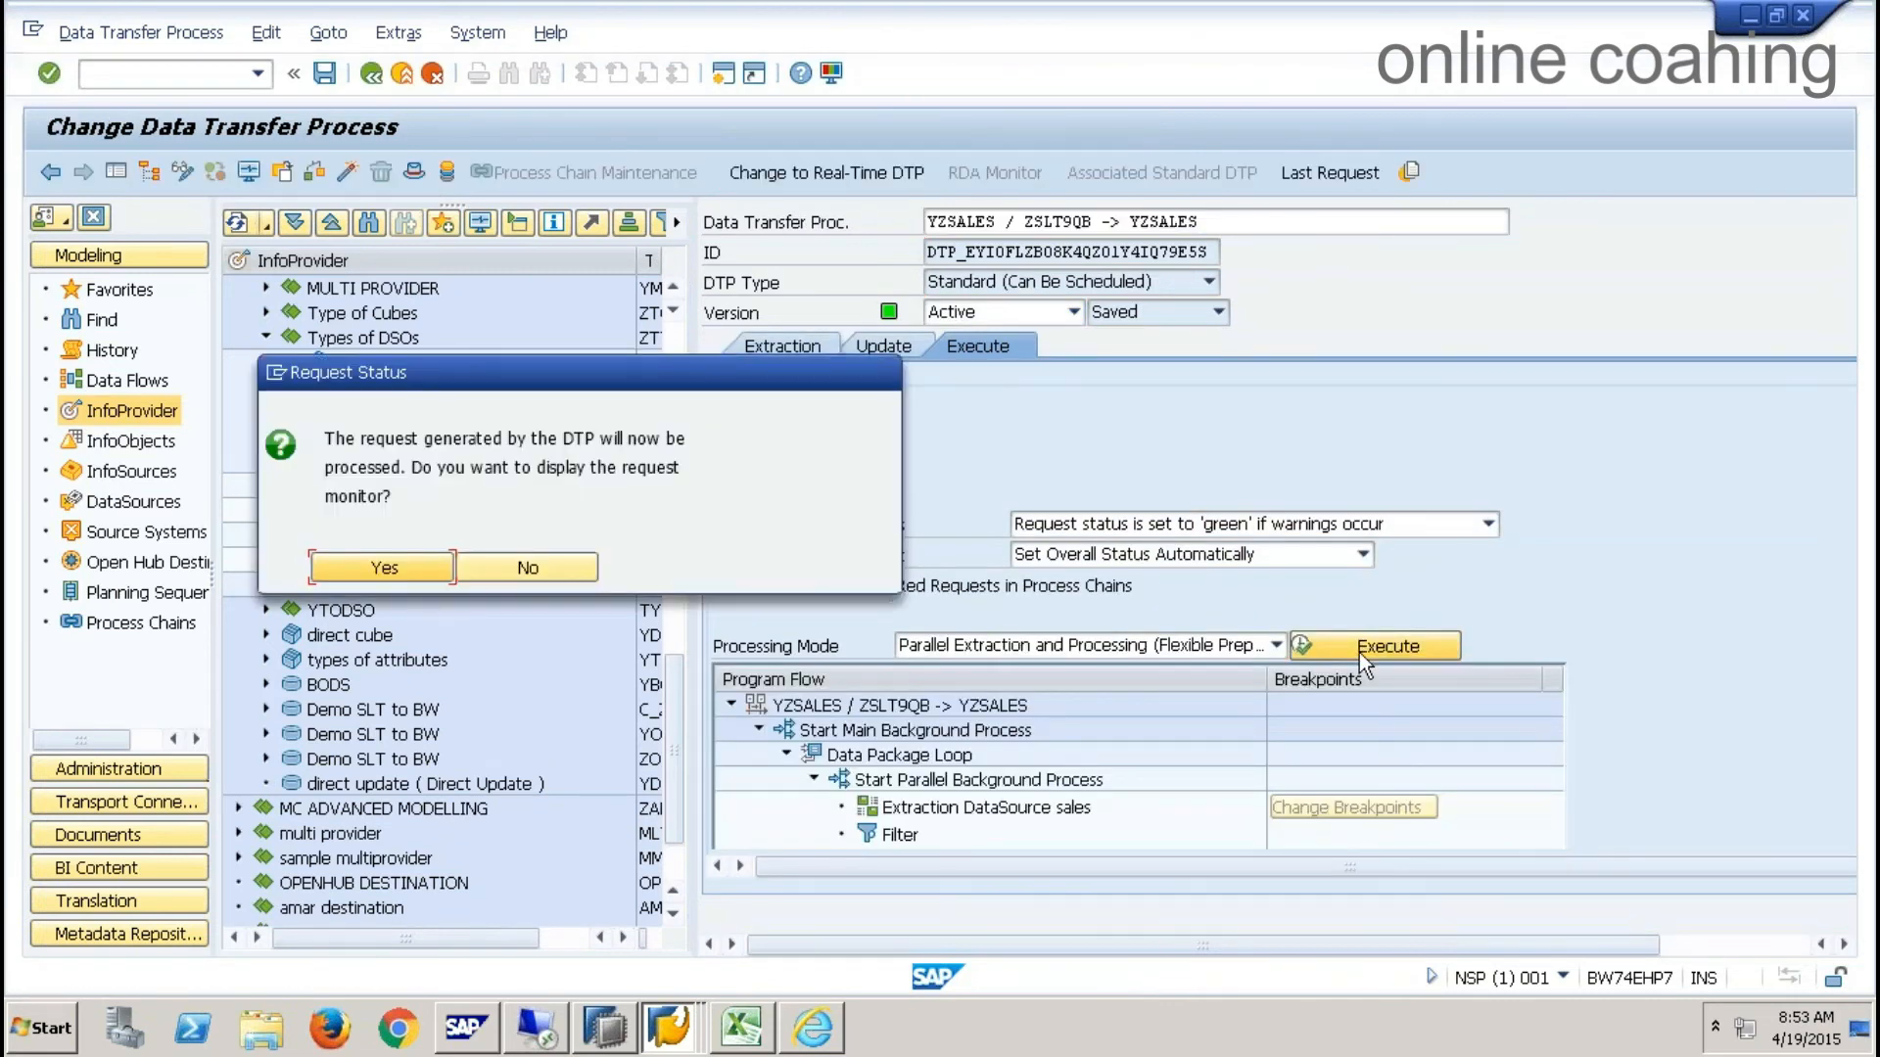
left_click(423, 564)
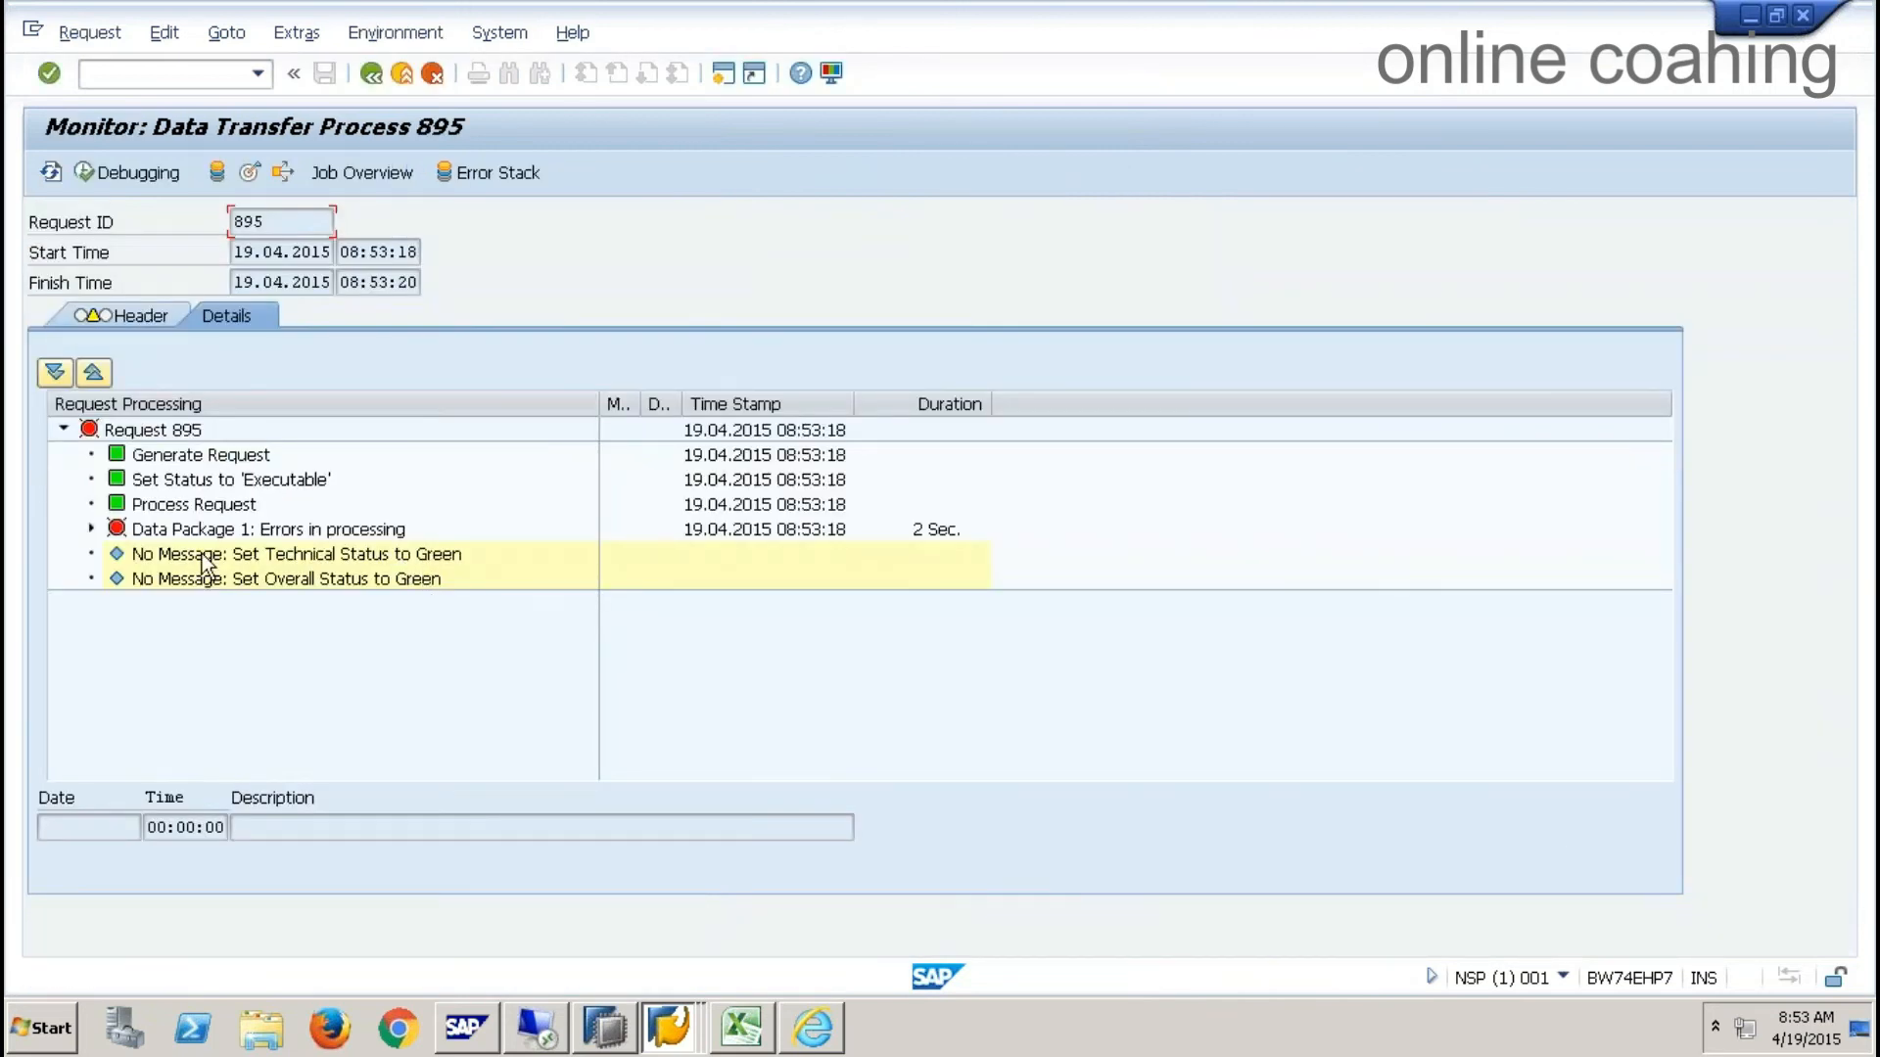
left_click(91, 528)
left_click(337, 560)
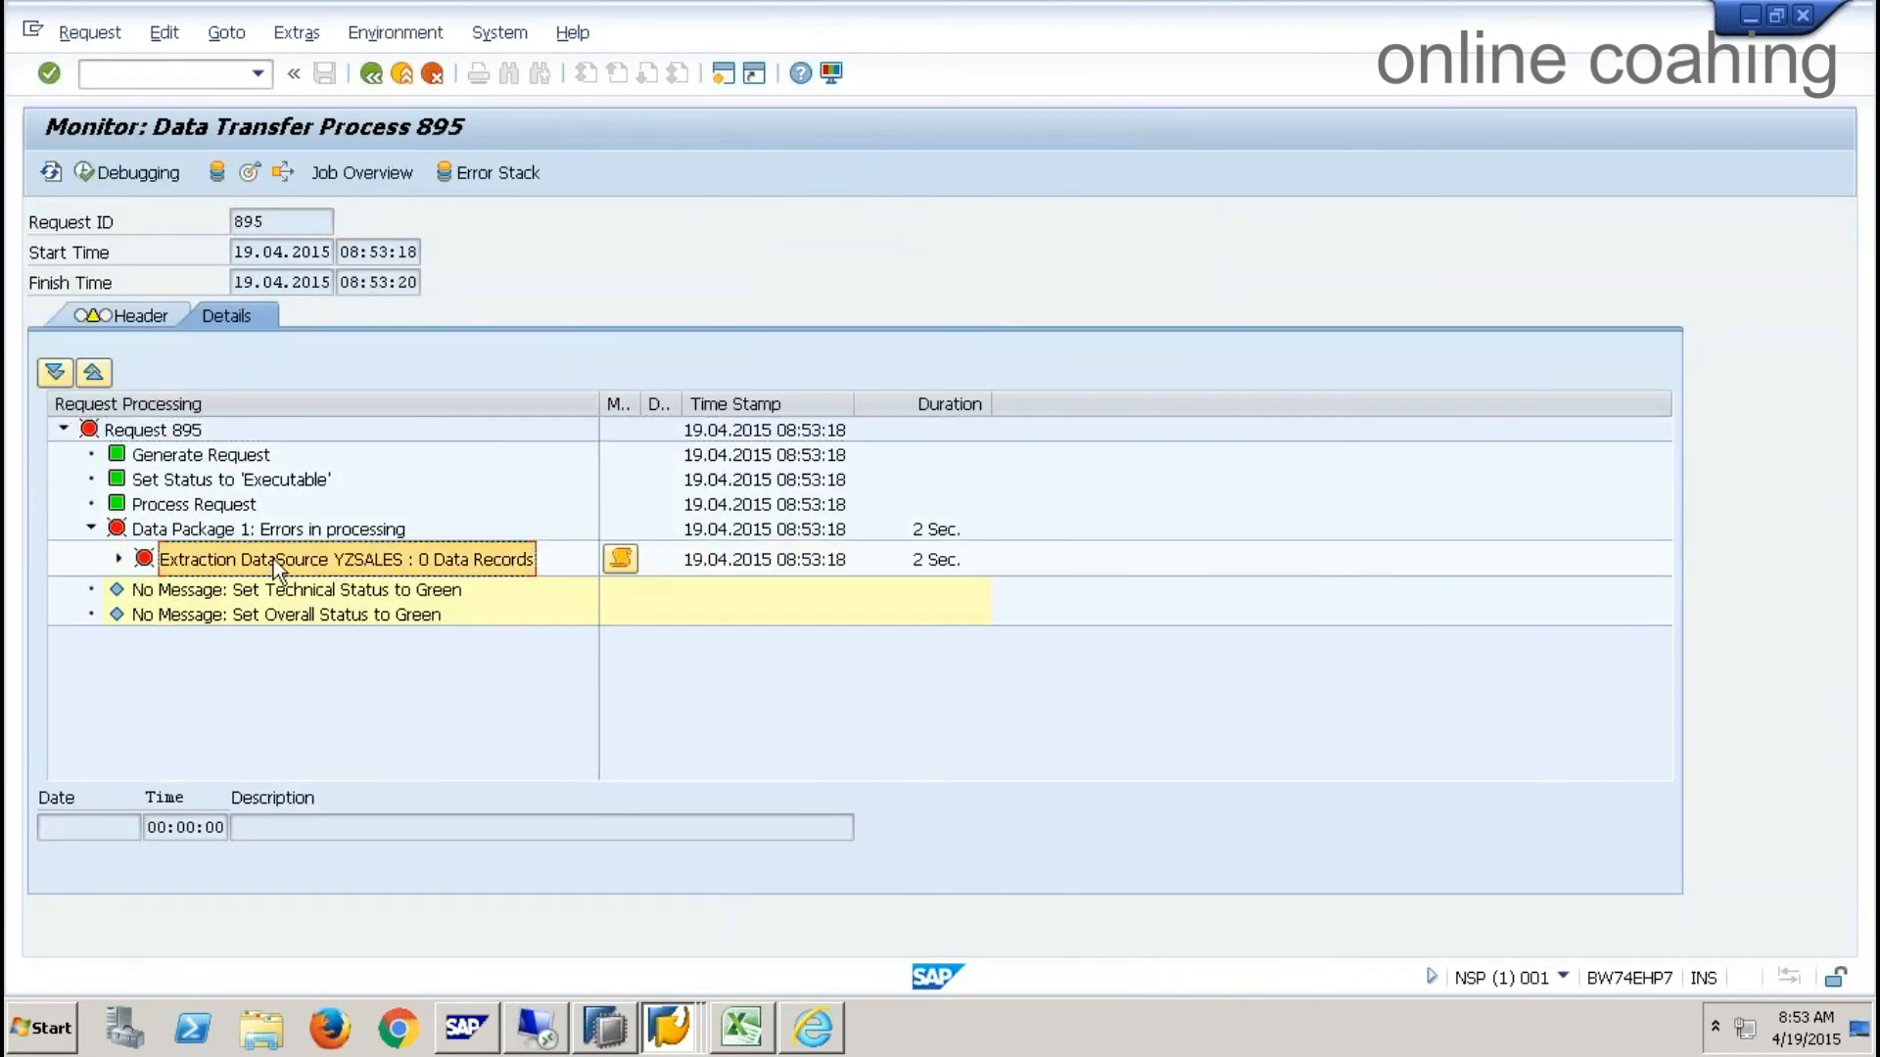
left_click(119, 559)
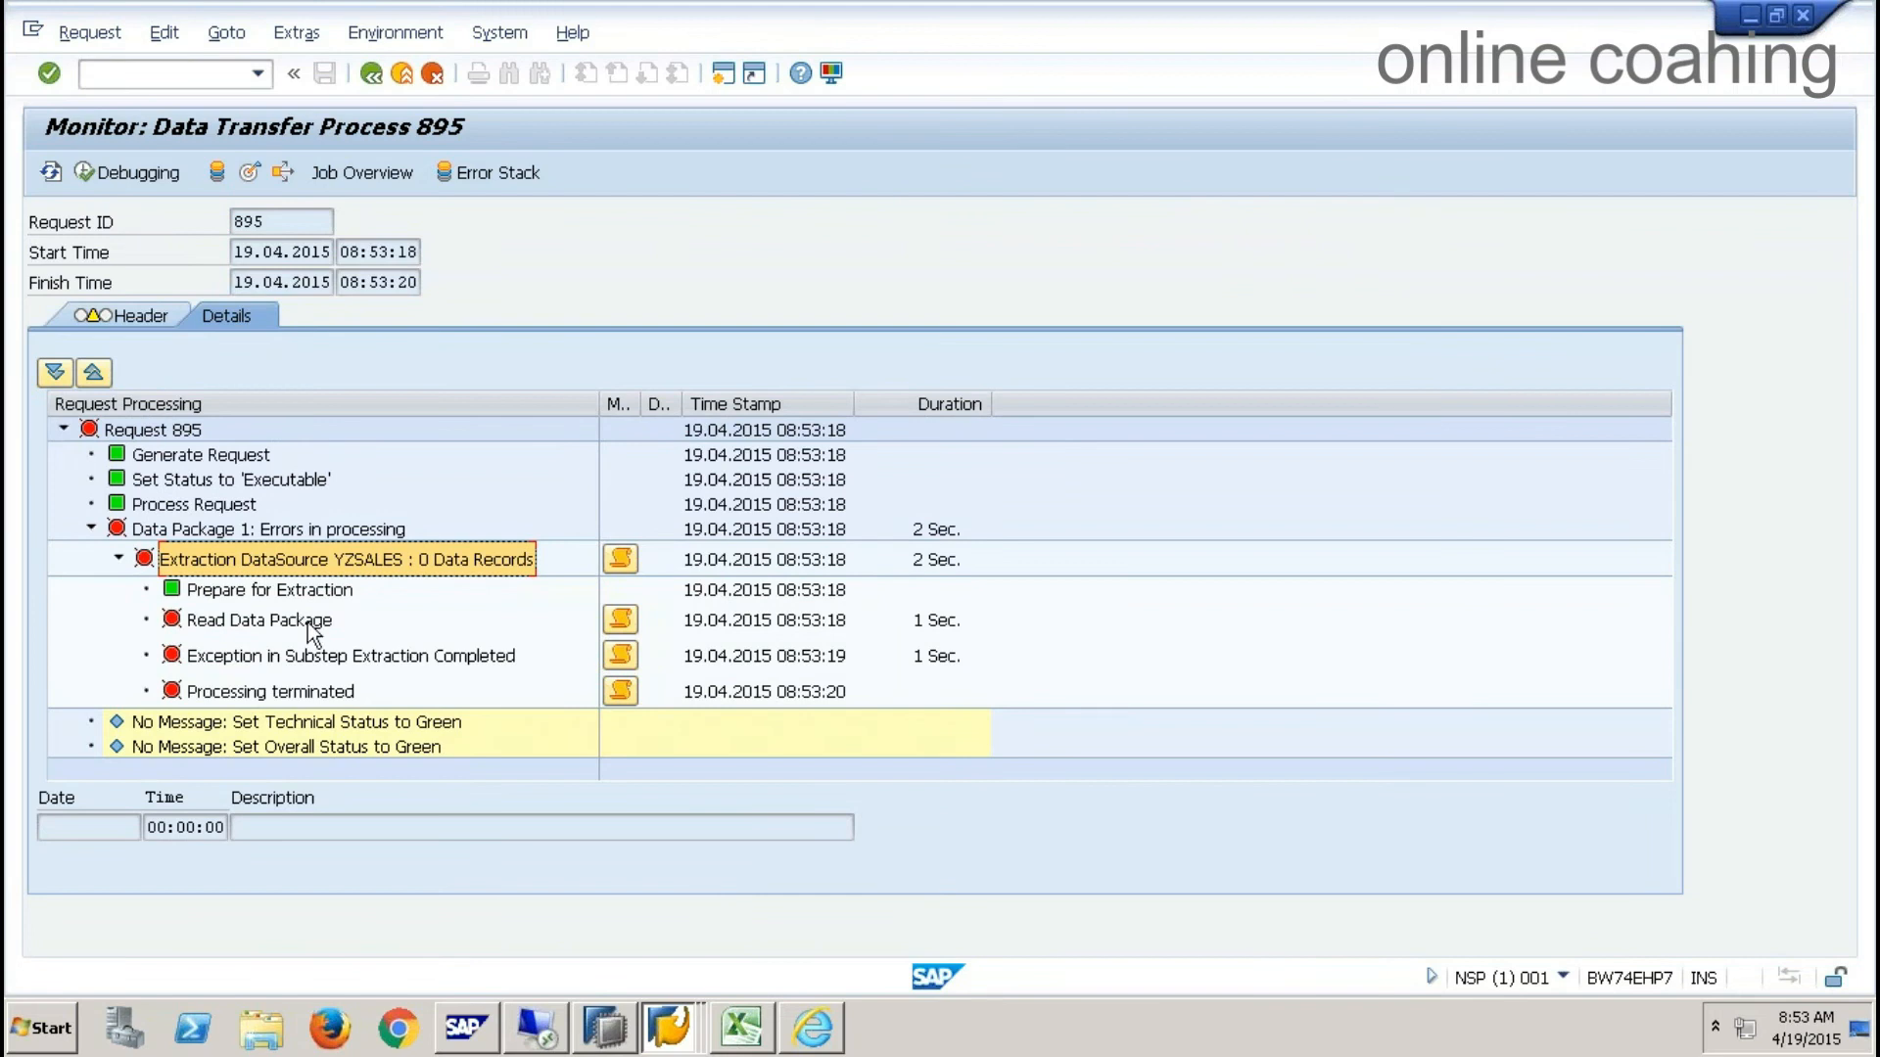
left_click(305, 620)
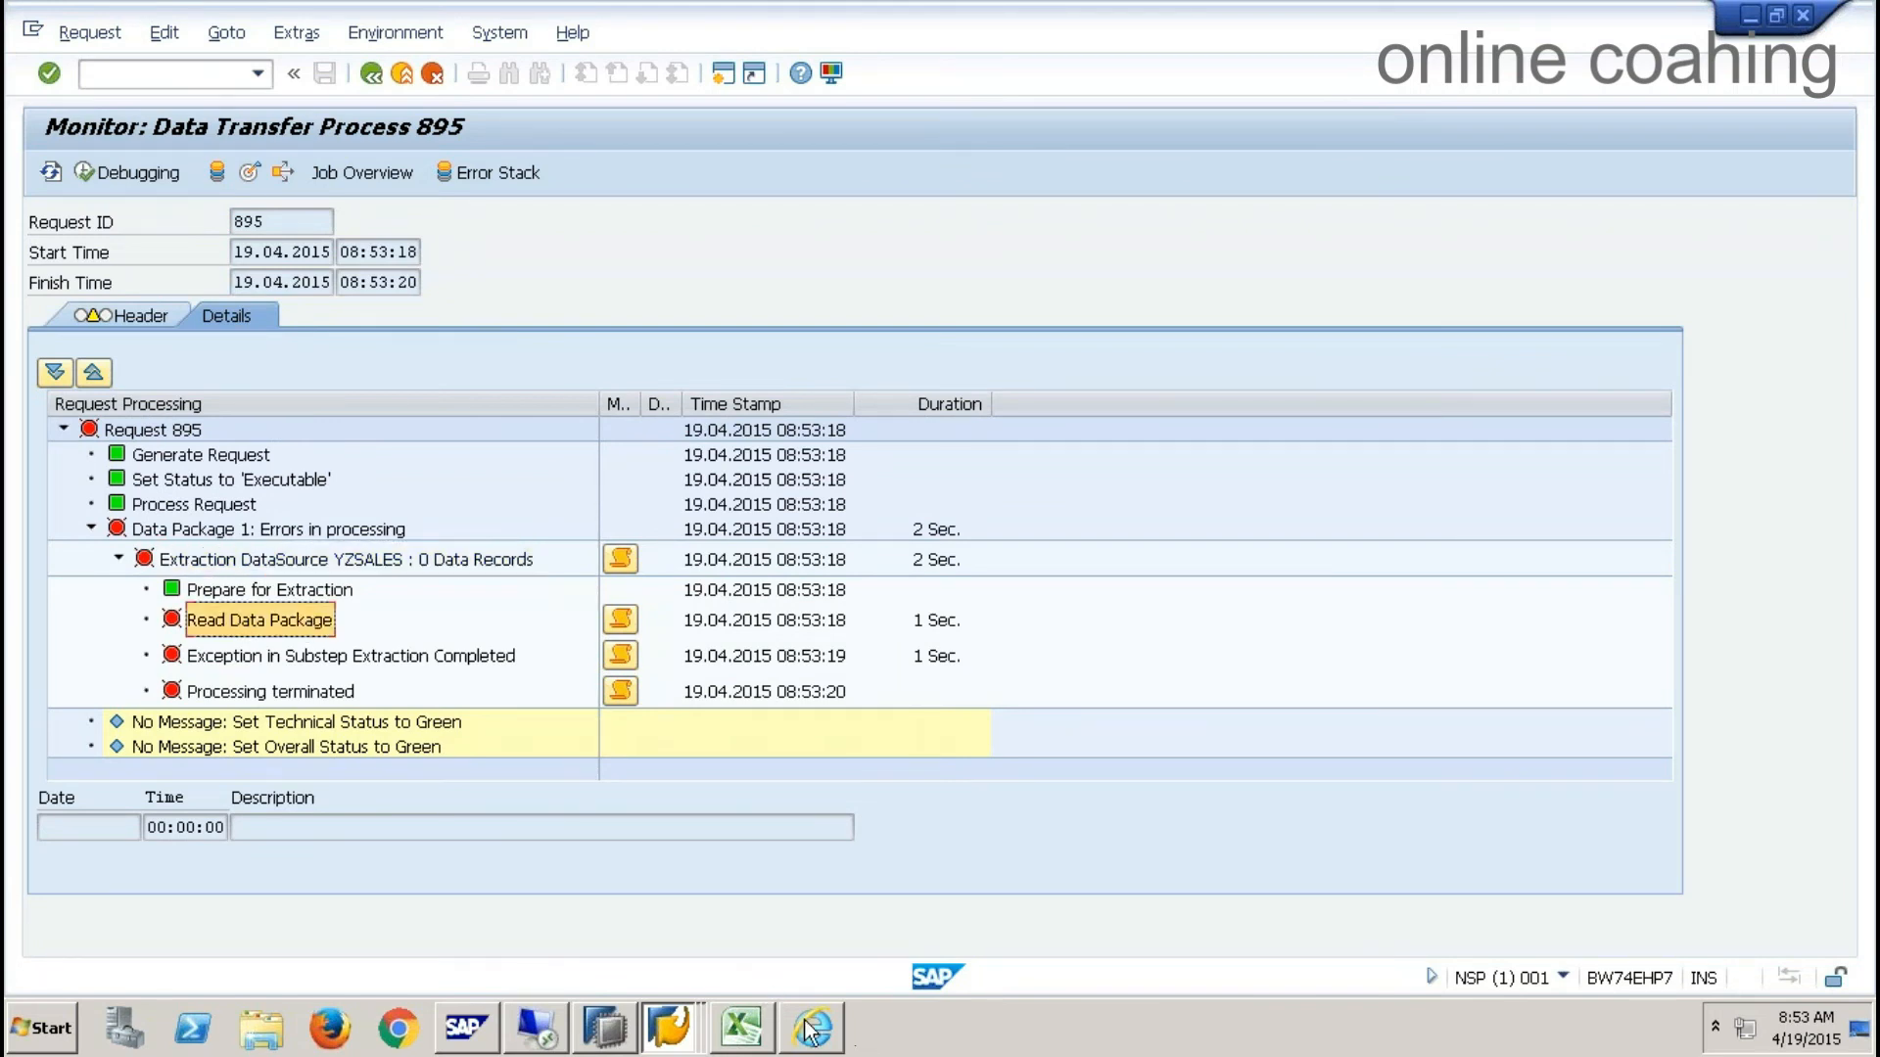
- Switch to the Excel workbook and outline the ranges D18:E21, H18:I21 and M18:N22 on Sheet3 with box borders
mouse_move(805, 1021)
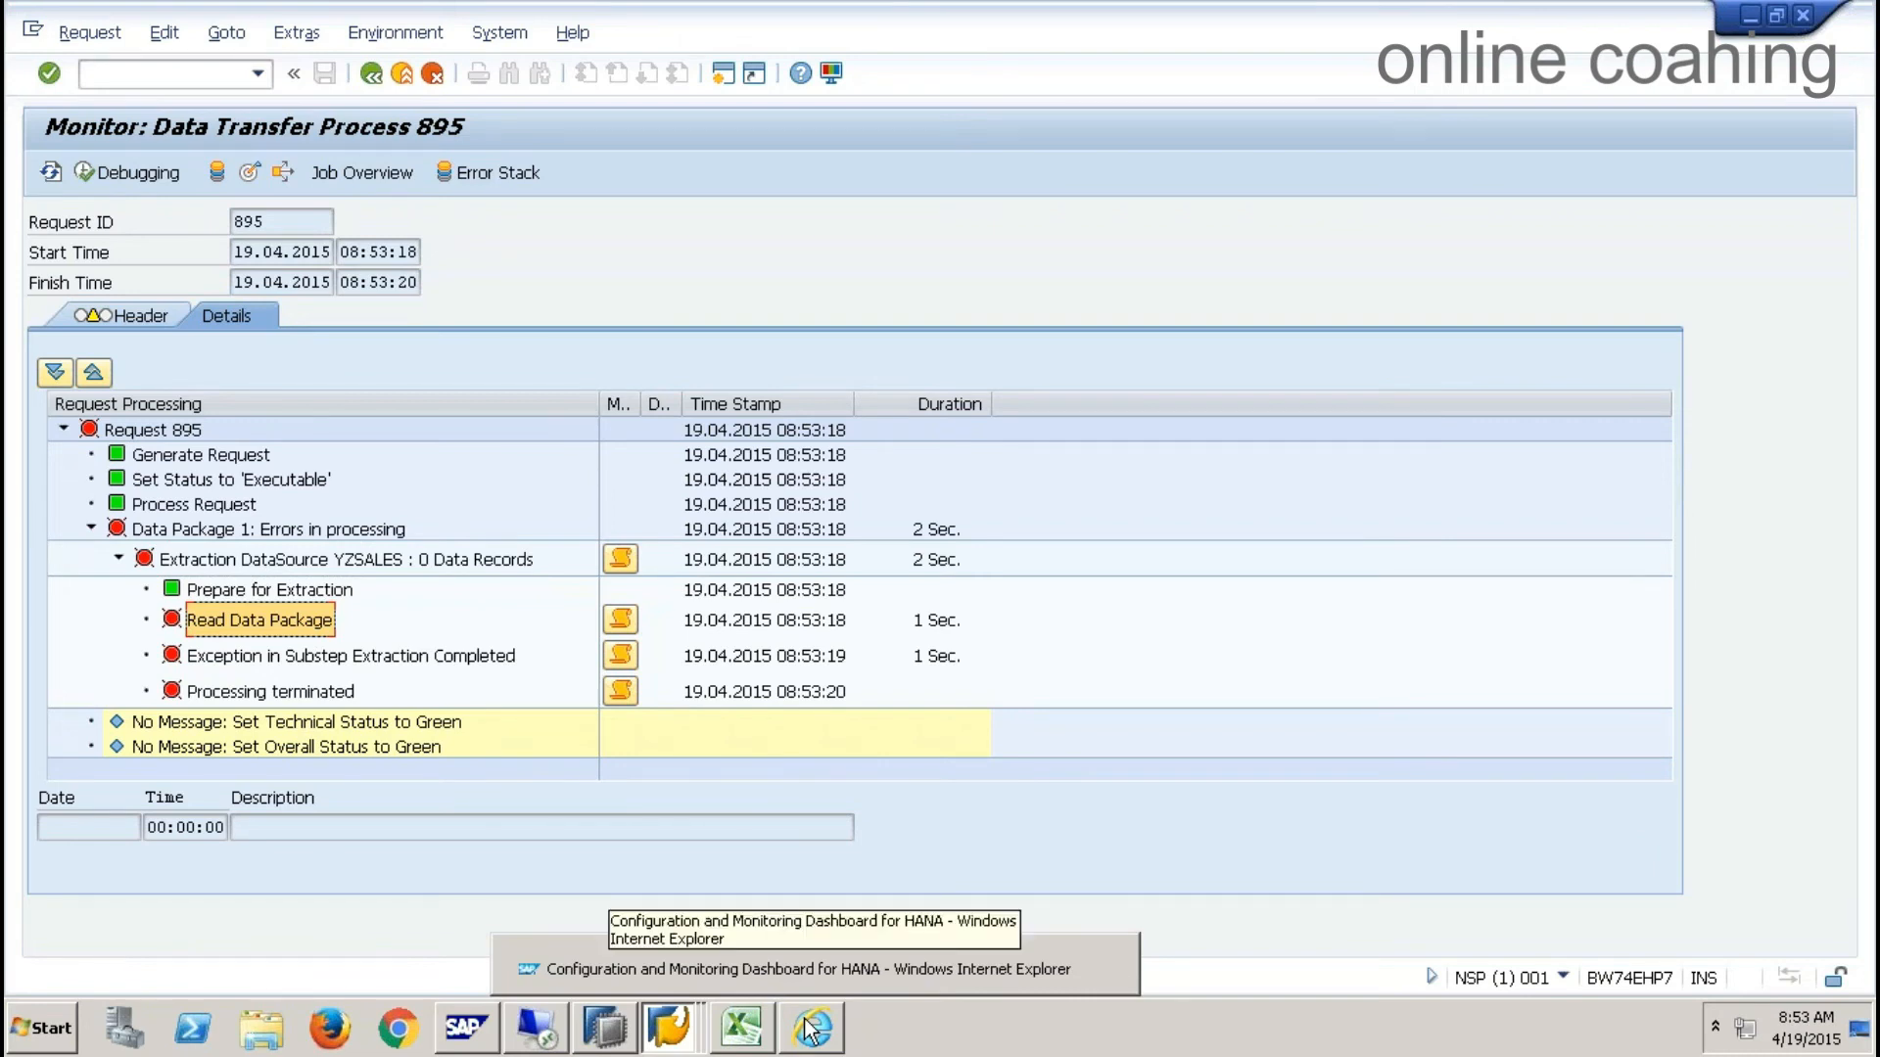
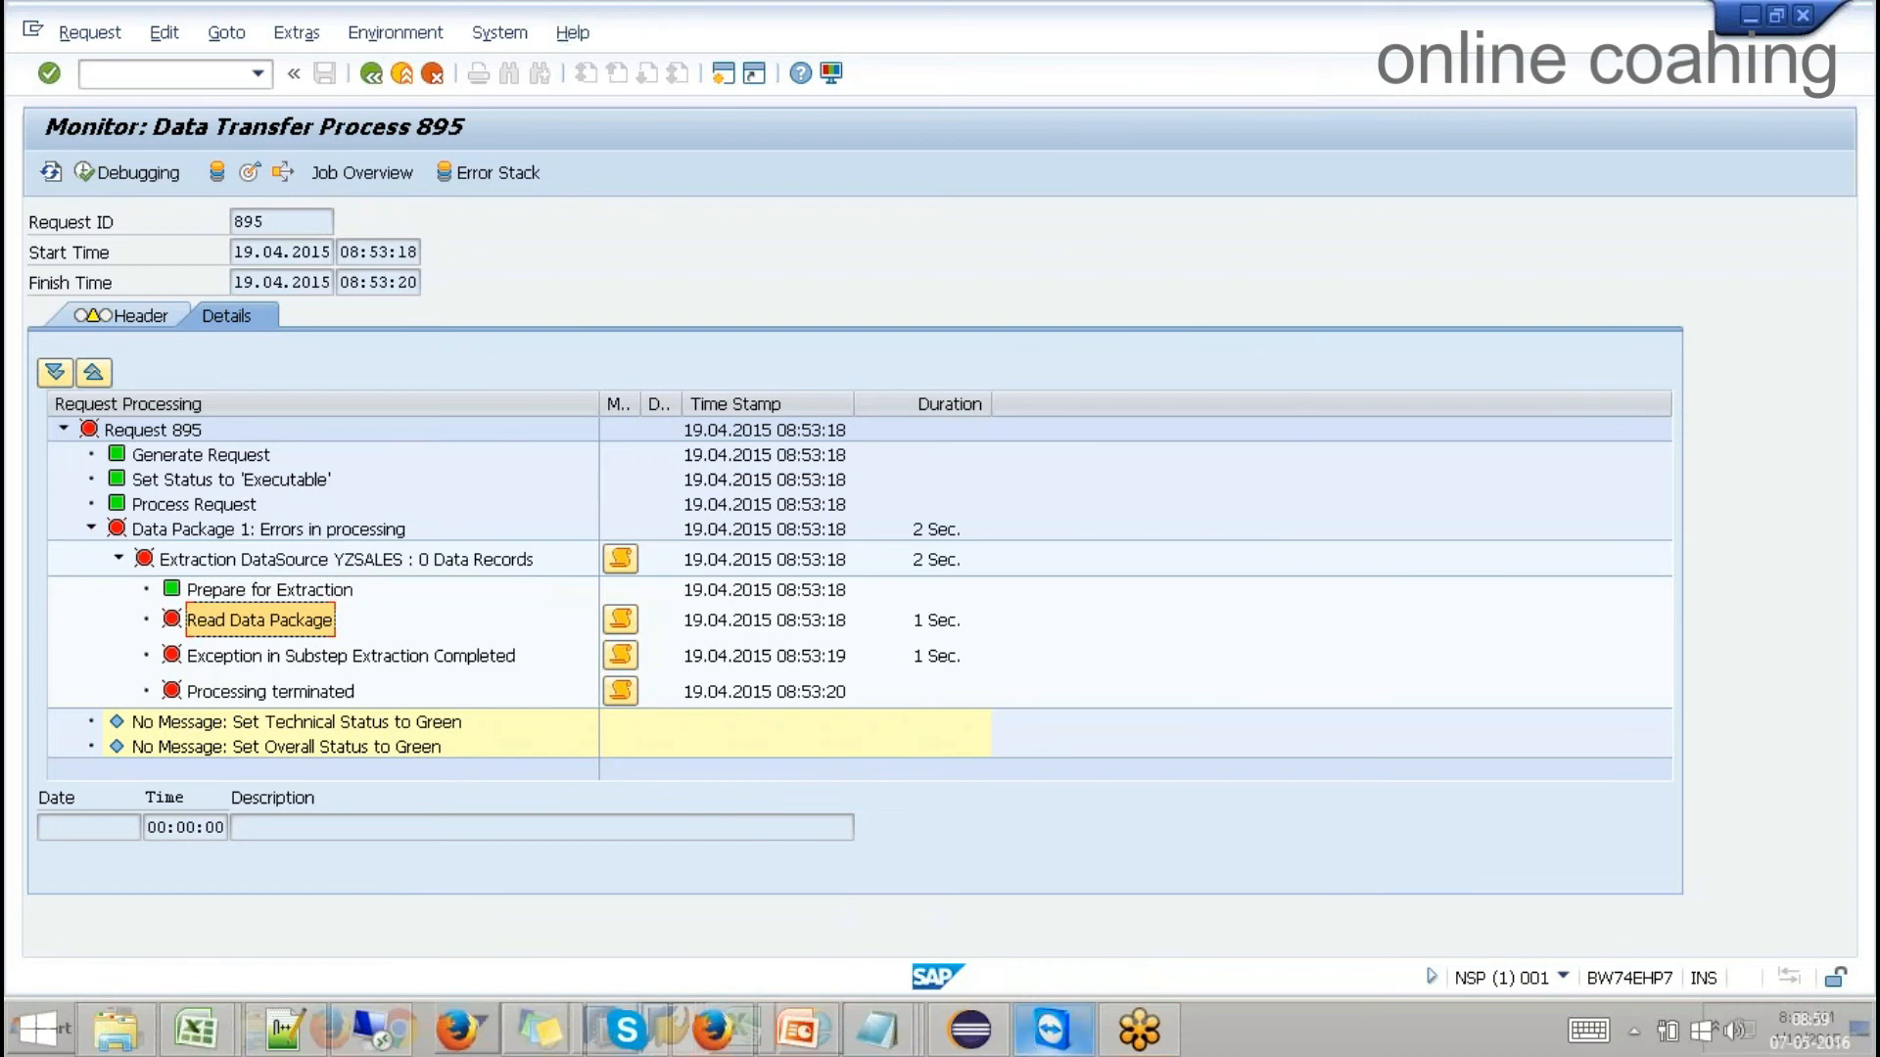
left_click(811, 1028)
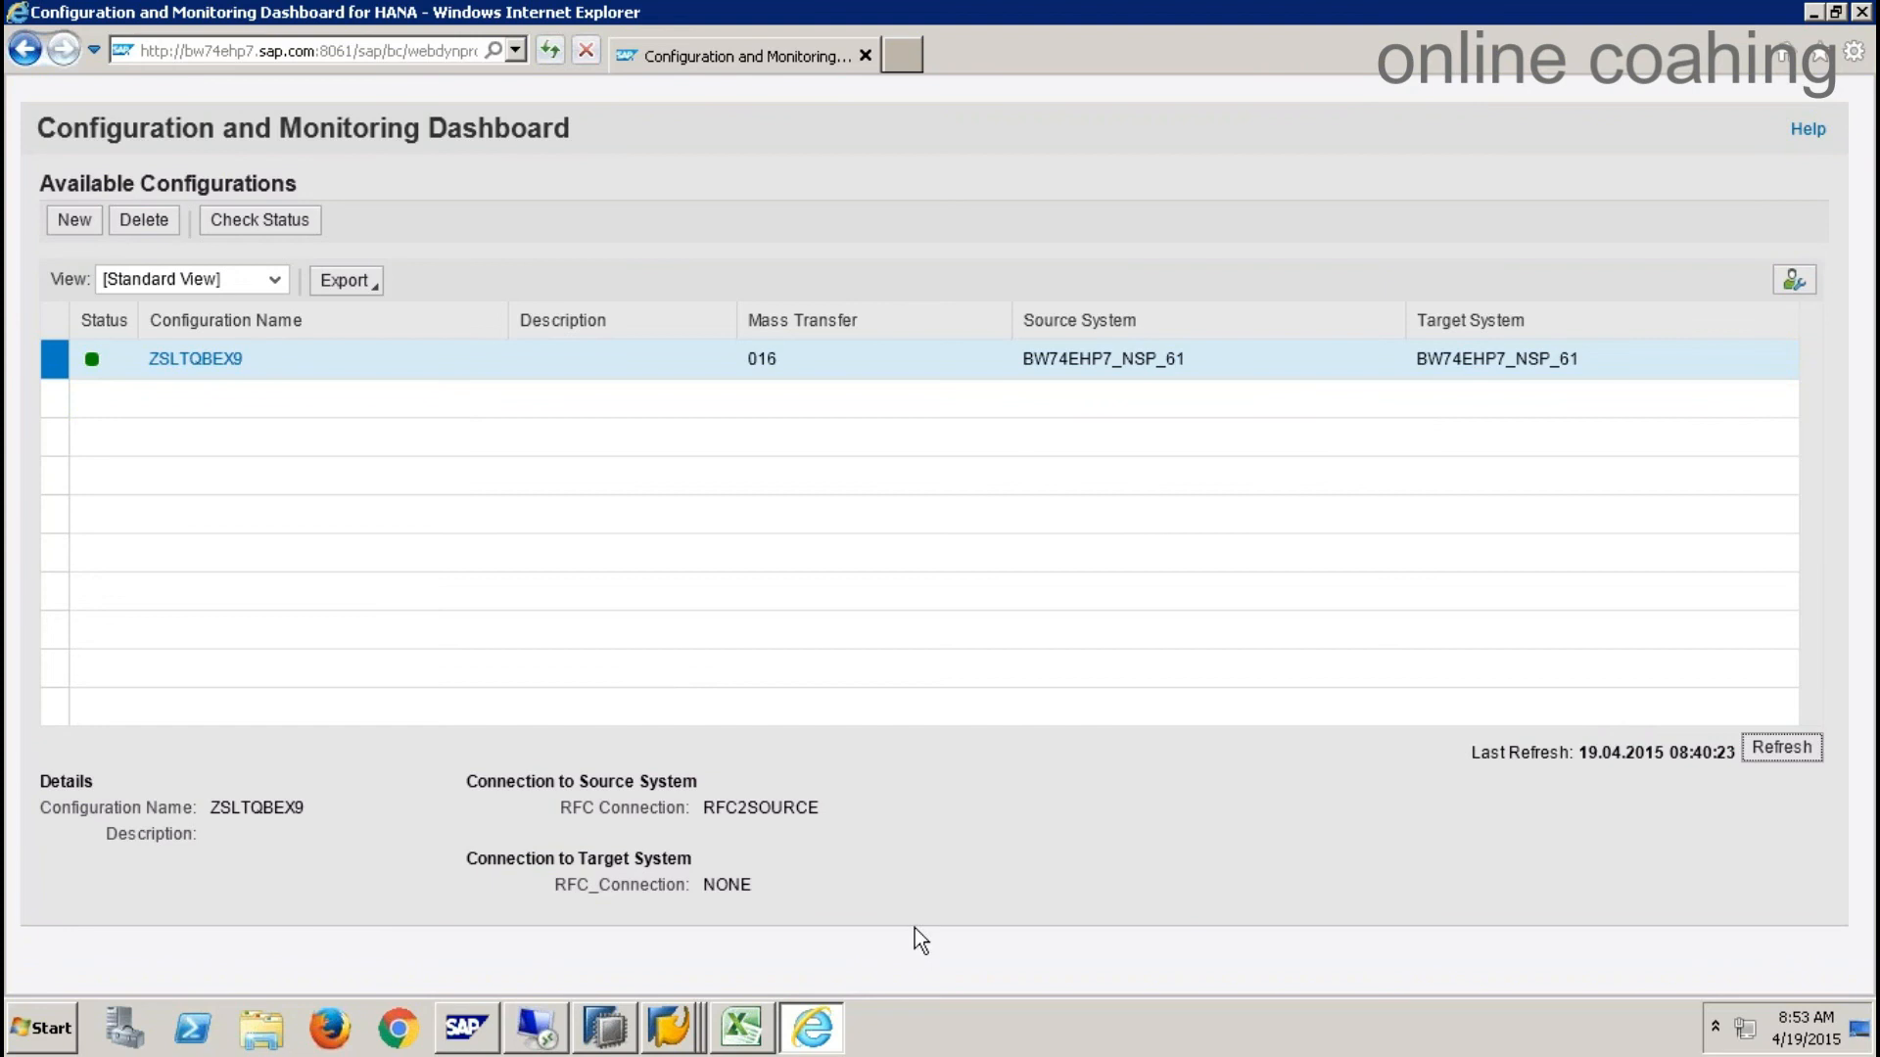
left_click(744, 1028)
left_click(384, 742)
left_click_drag(379, 751, 461, 828)
left_click(358, 135)
left_click_drag(705, 744, 789, 826)
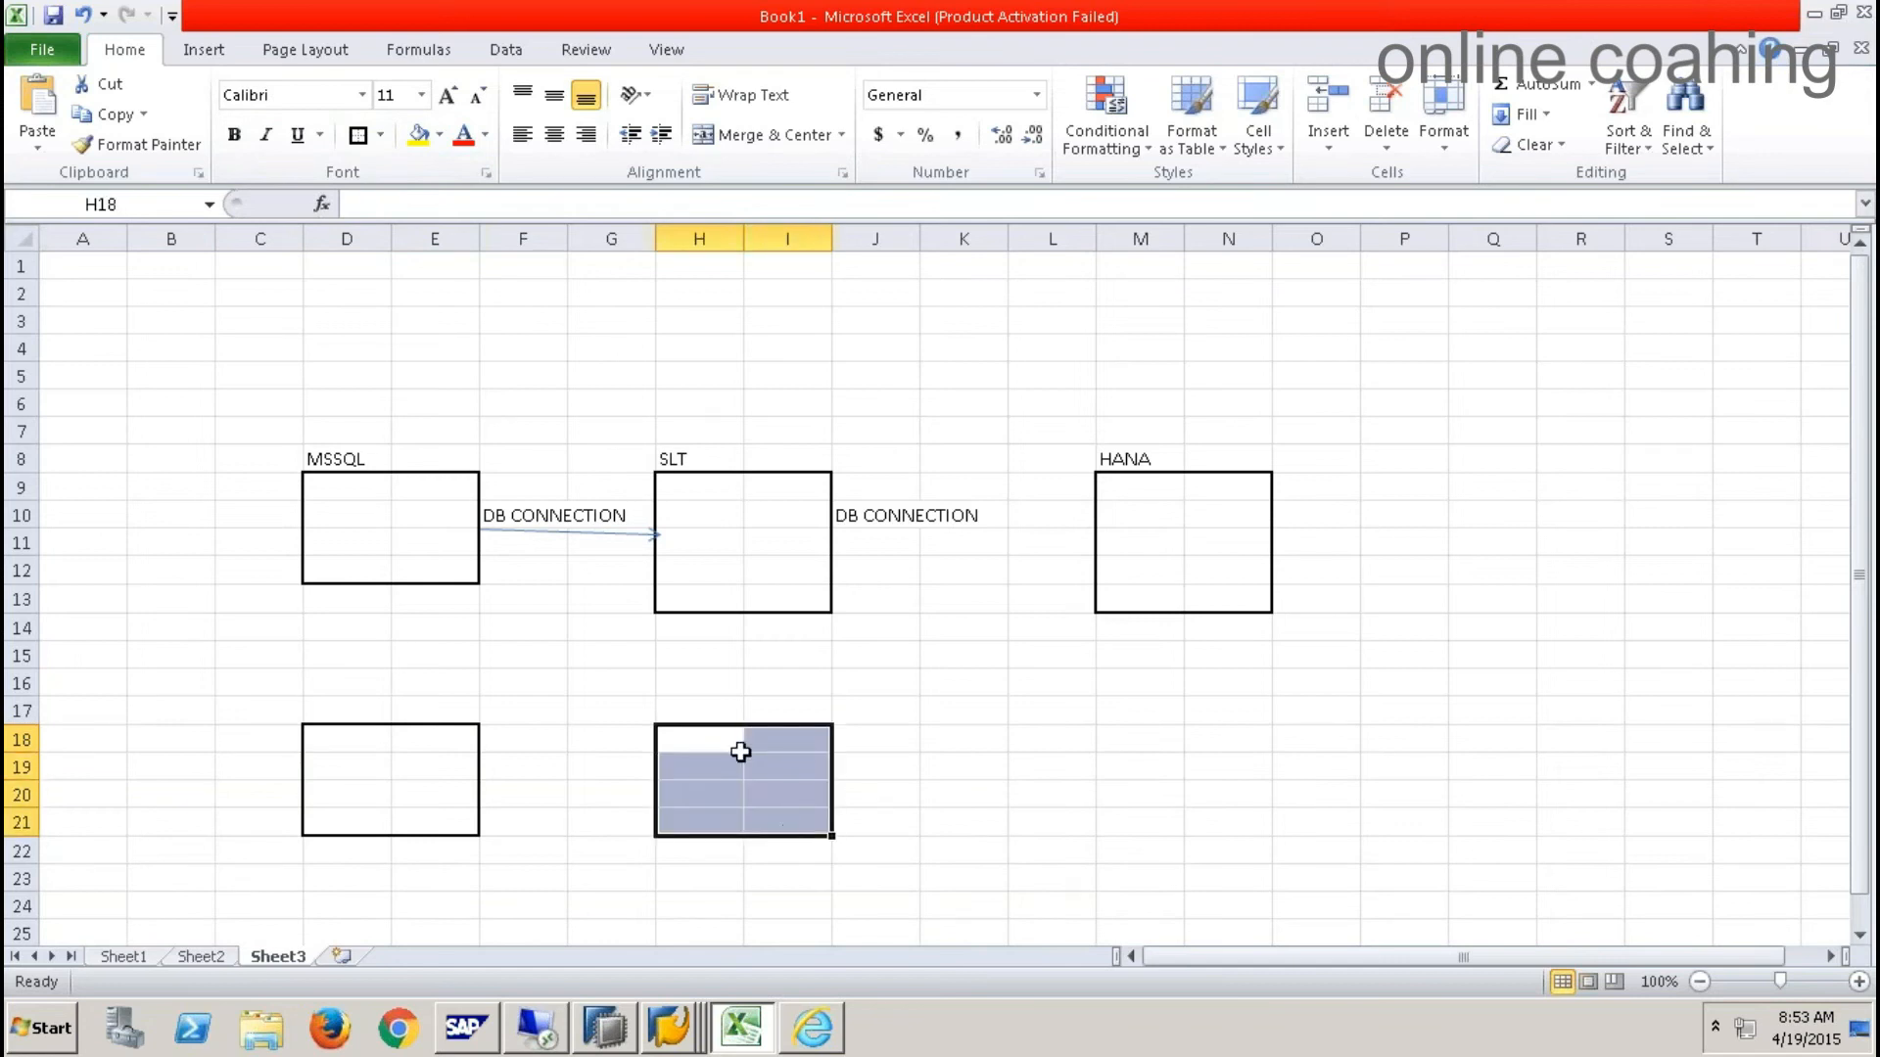
left_click(359, 135)
left_click_drag(1147, 747, 1228, 857)
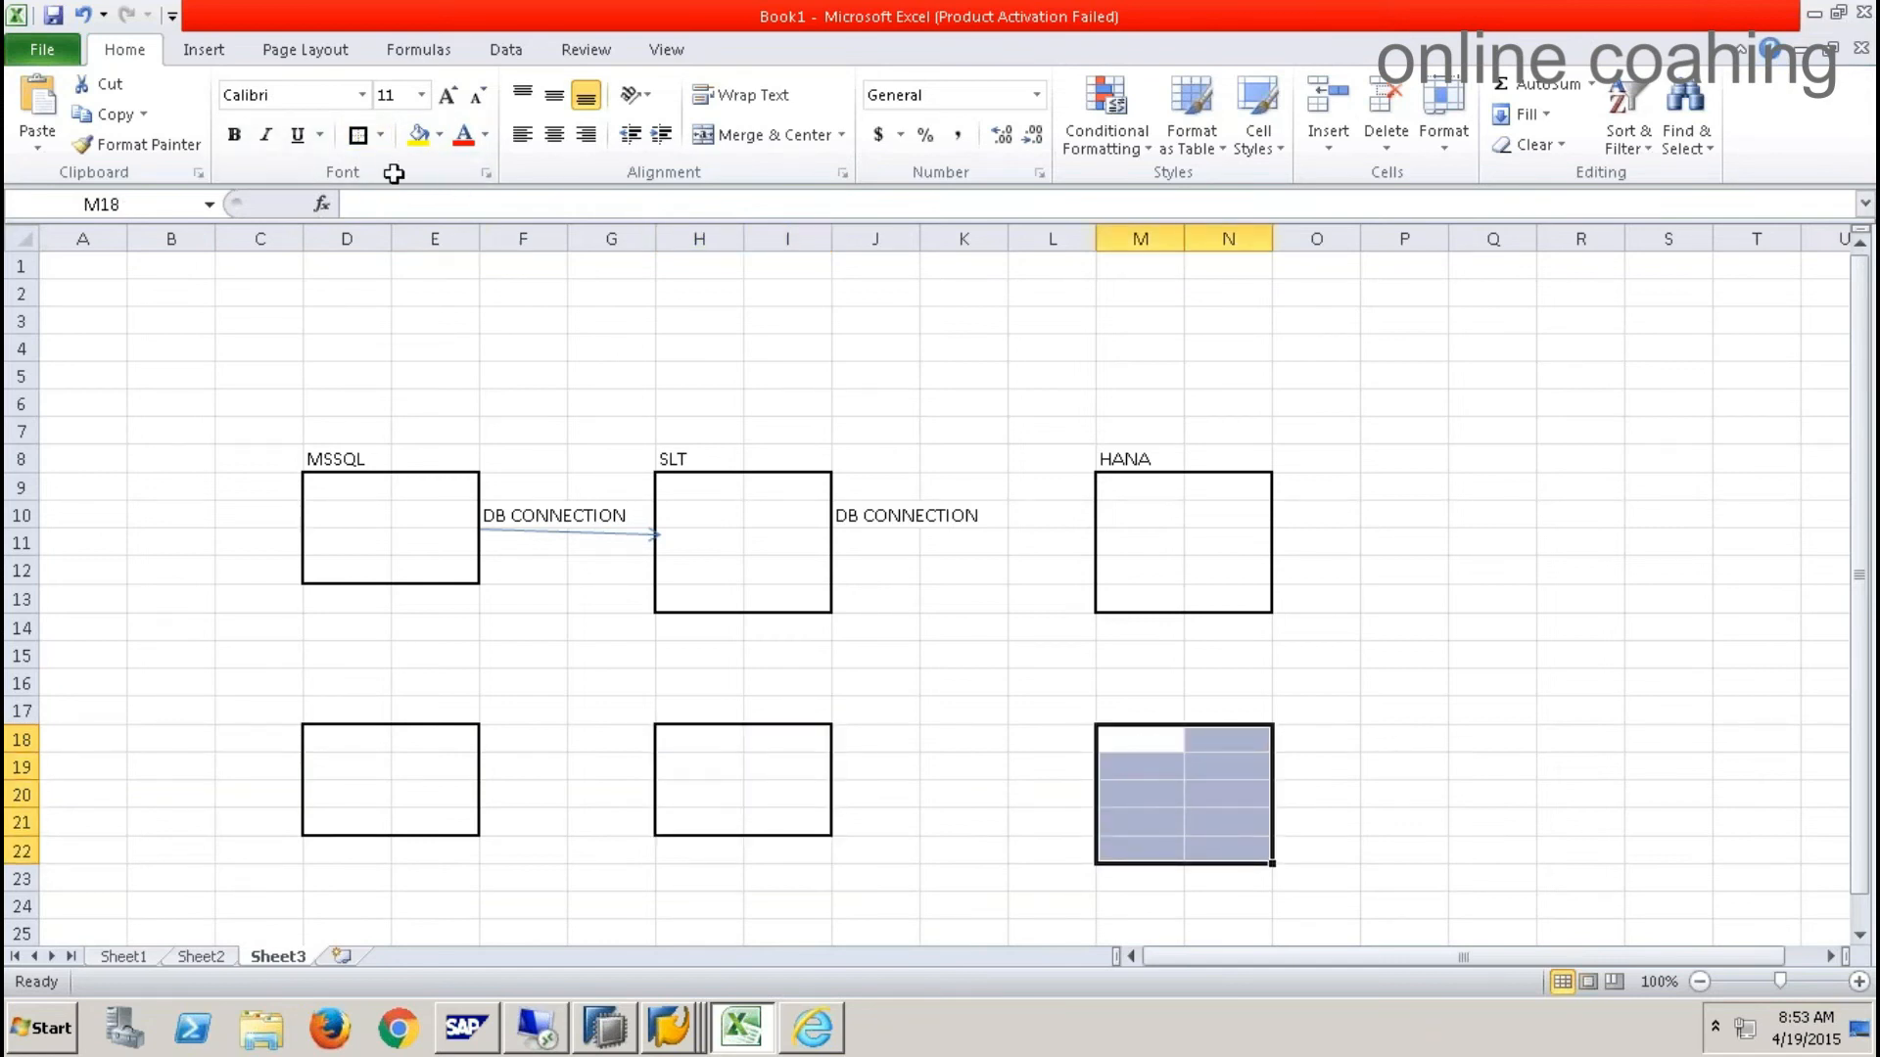
left_click(358, 136)
- Label the three new boxes SSS in D17, SLT in H17 and BW in M17
left_click(375, 713)
left_click(724, 703)
type("SLT")
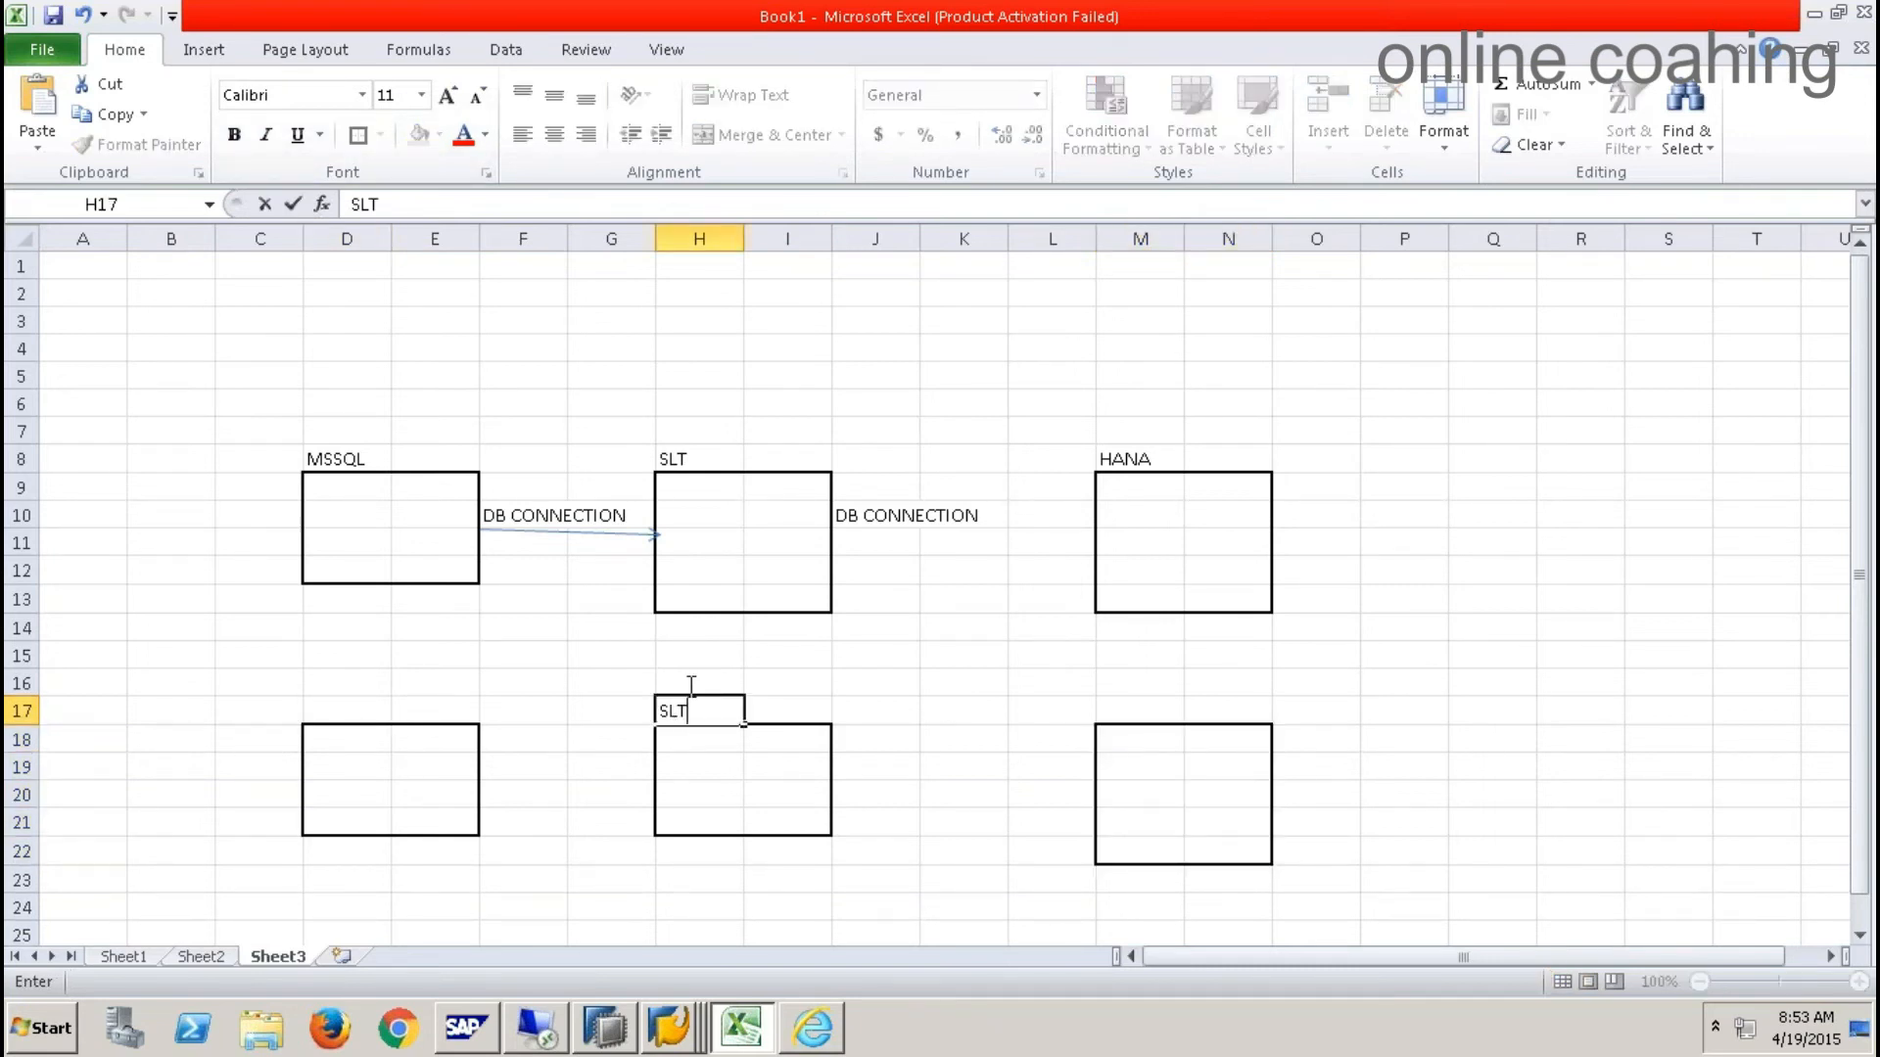
left_click(339, 713)
type("SSS")
left_click(1160, 706)
type("BW")
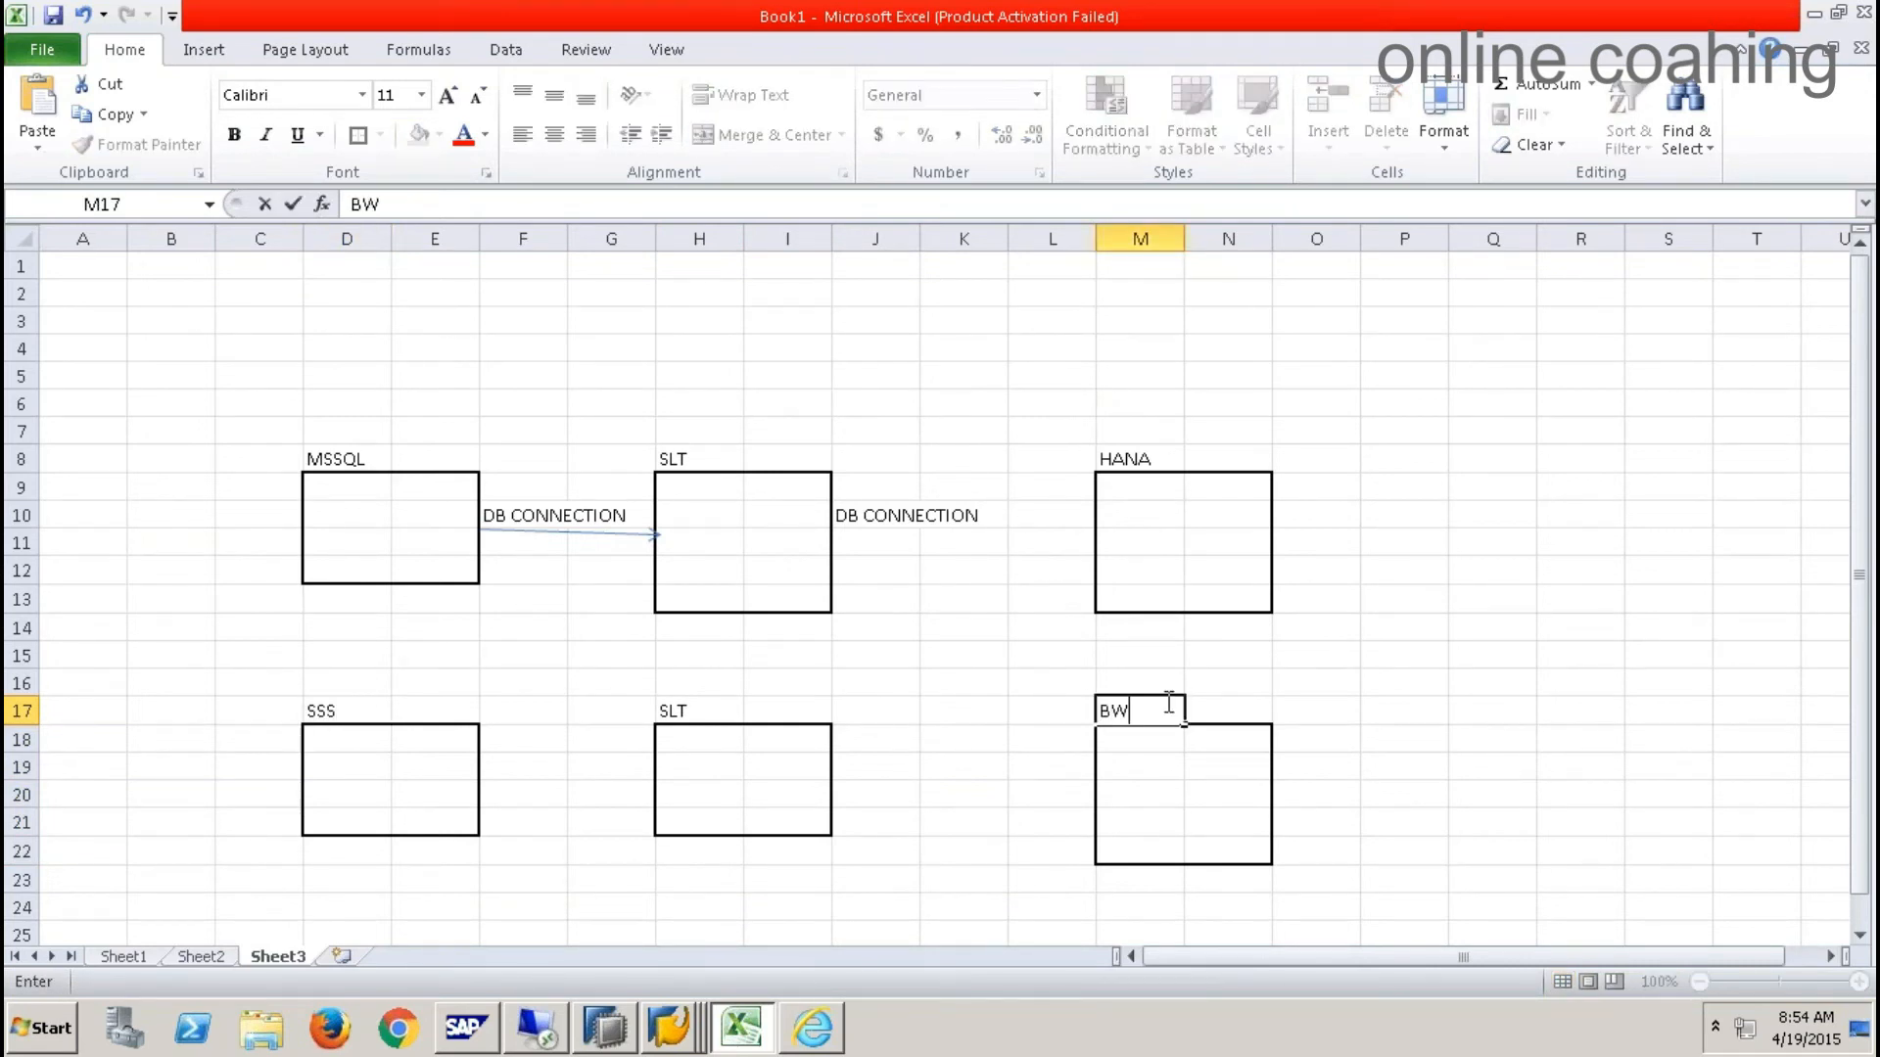
left_click(1453, 652)
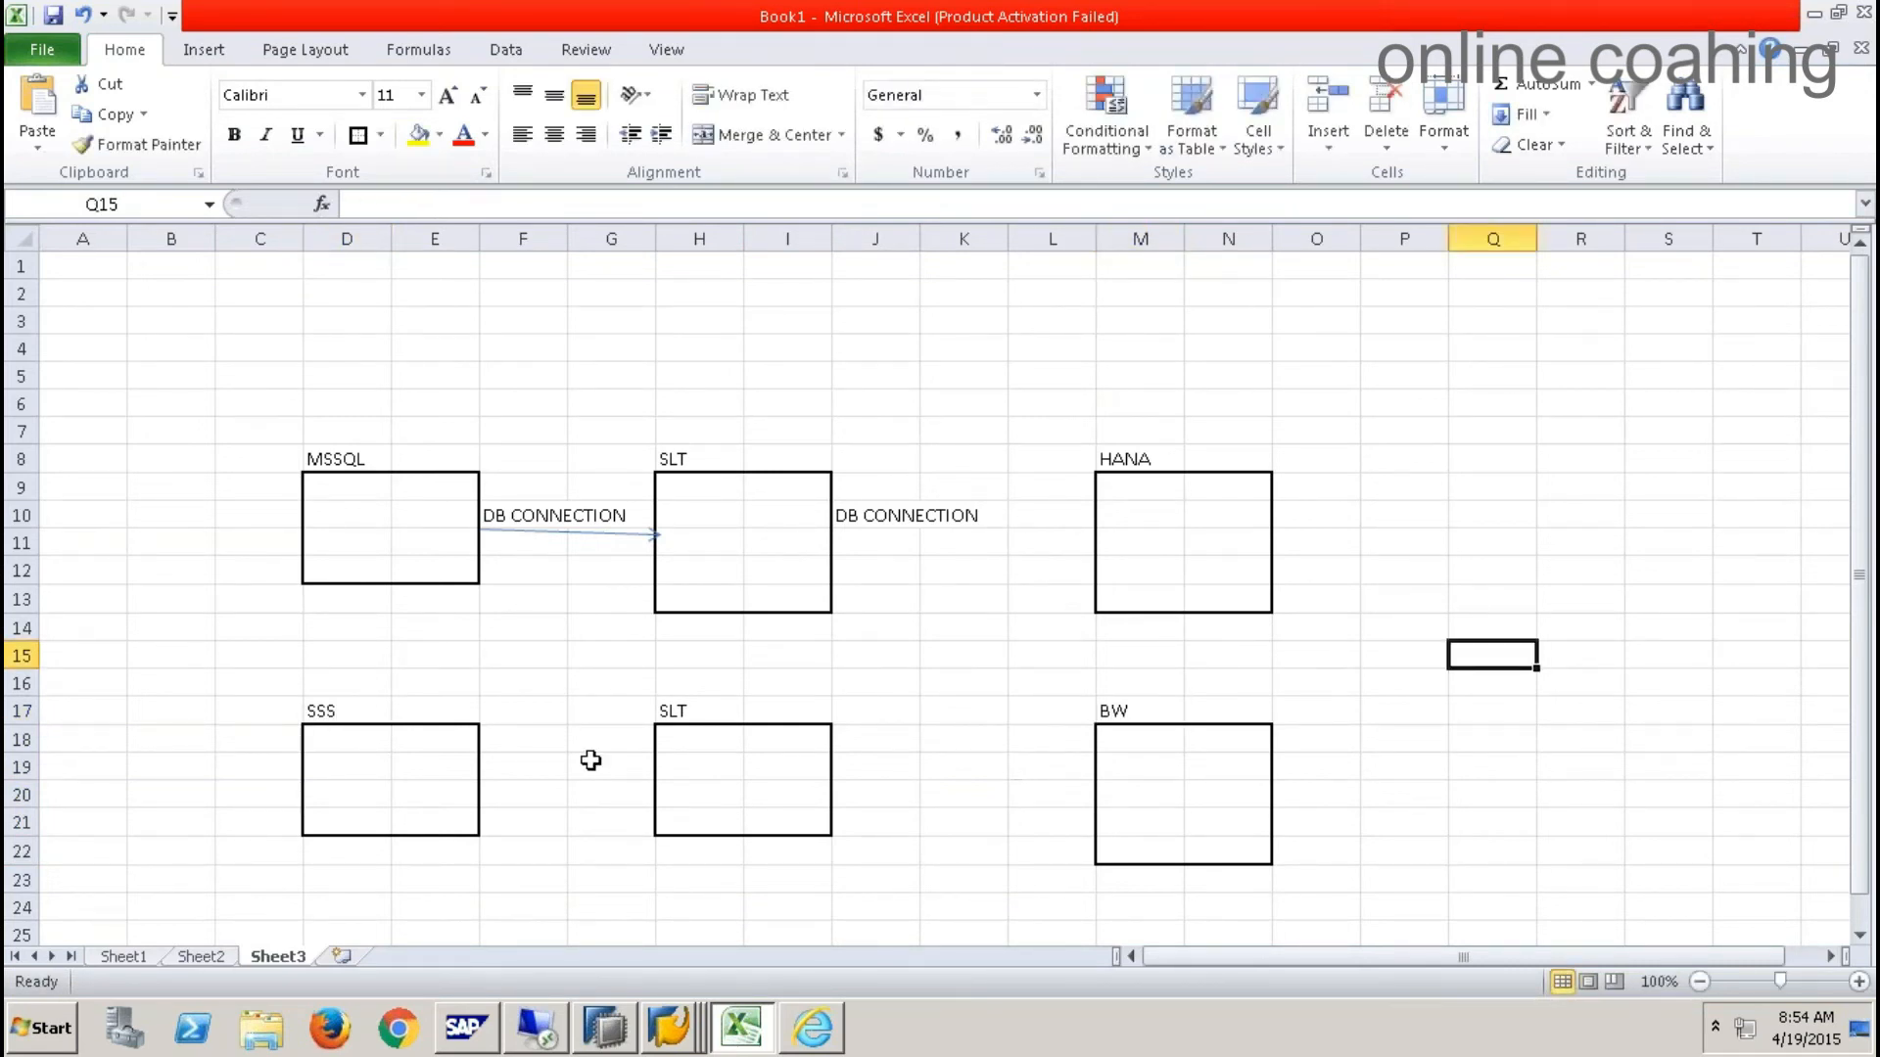
- Enter RFC CONNECTION in F19 between the SSS and SLT boxes, and SM59 in H18 inside the SLT box
left_click(711, 742)
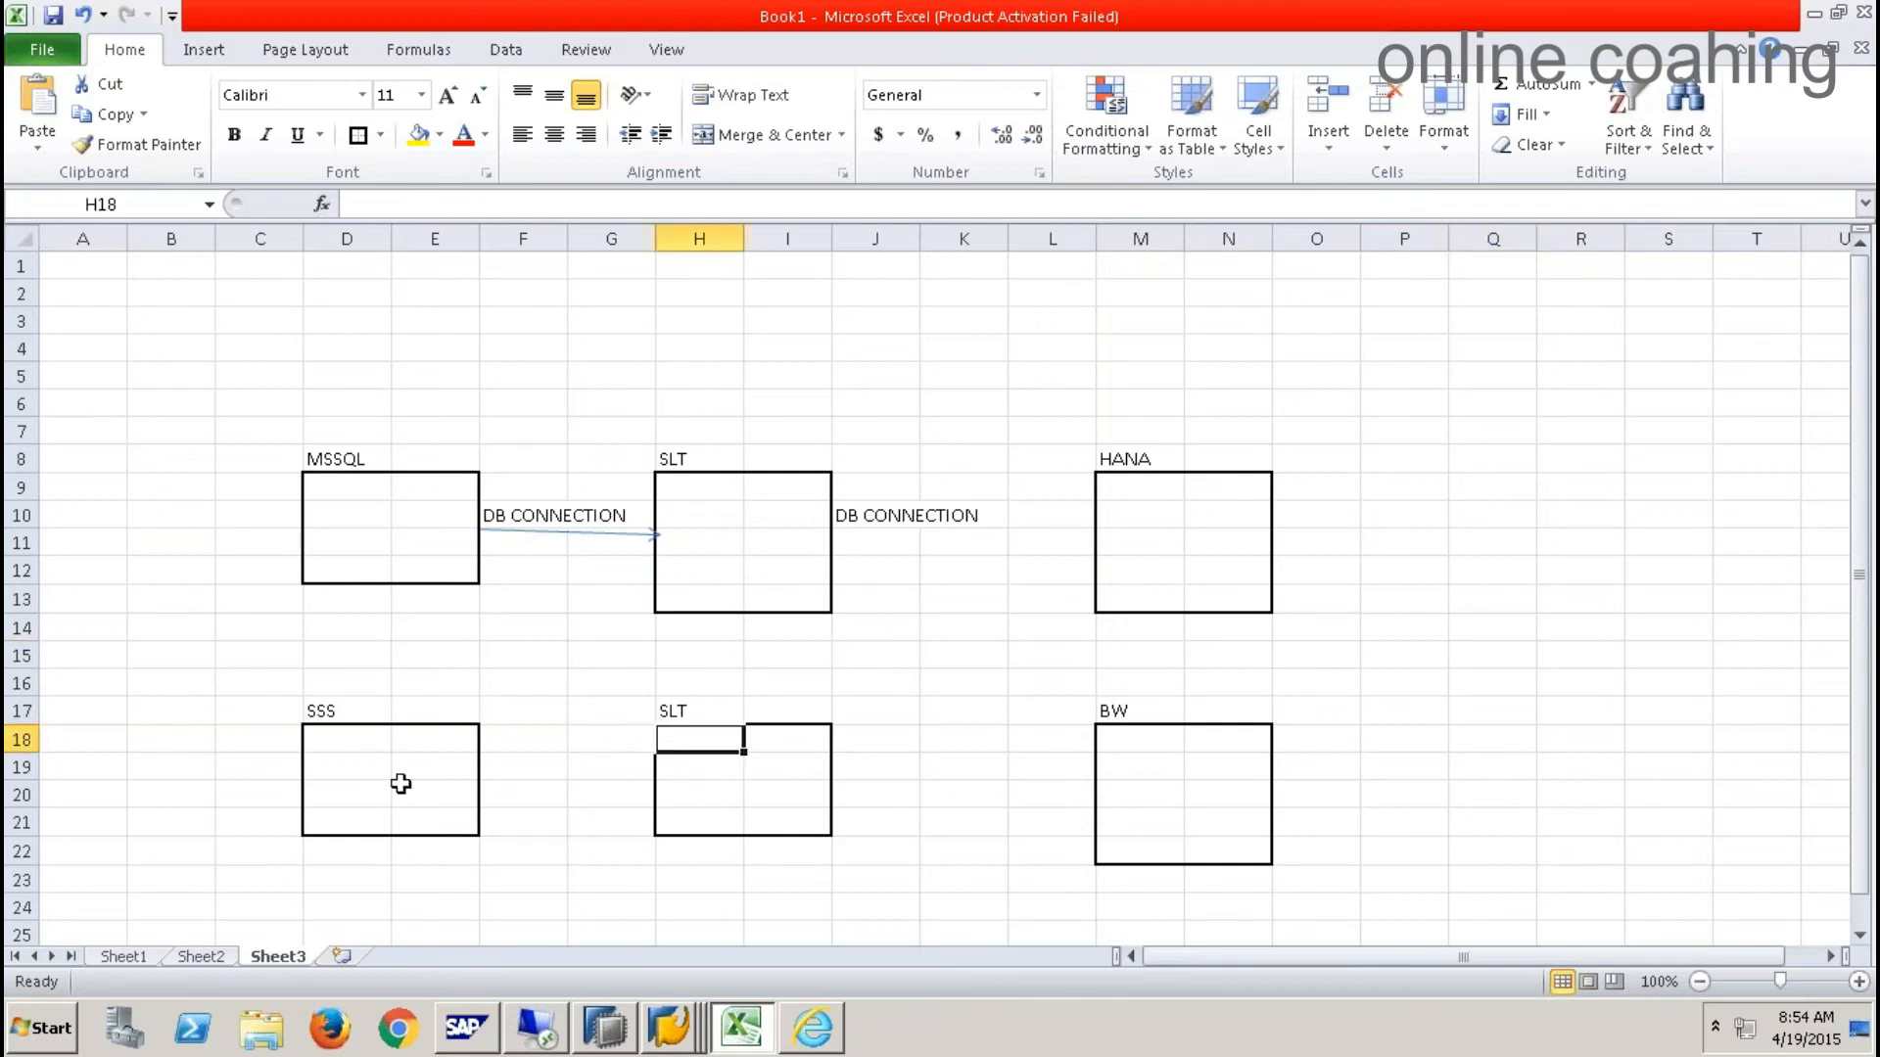
left_click(526, 778)
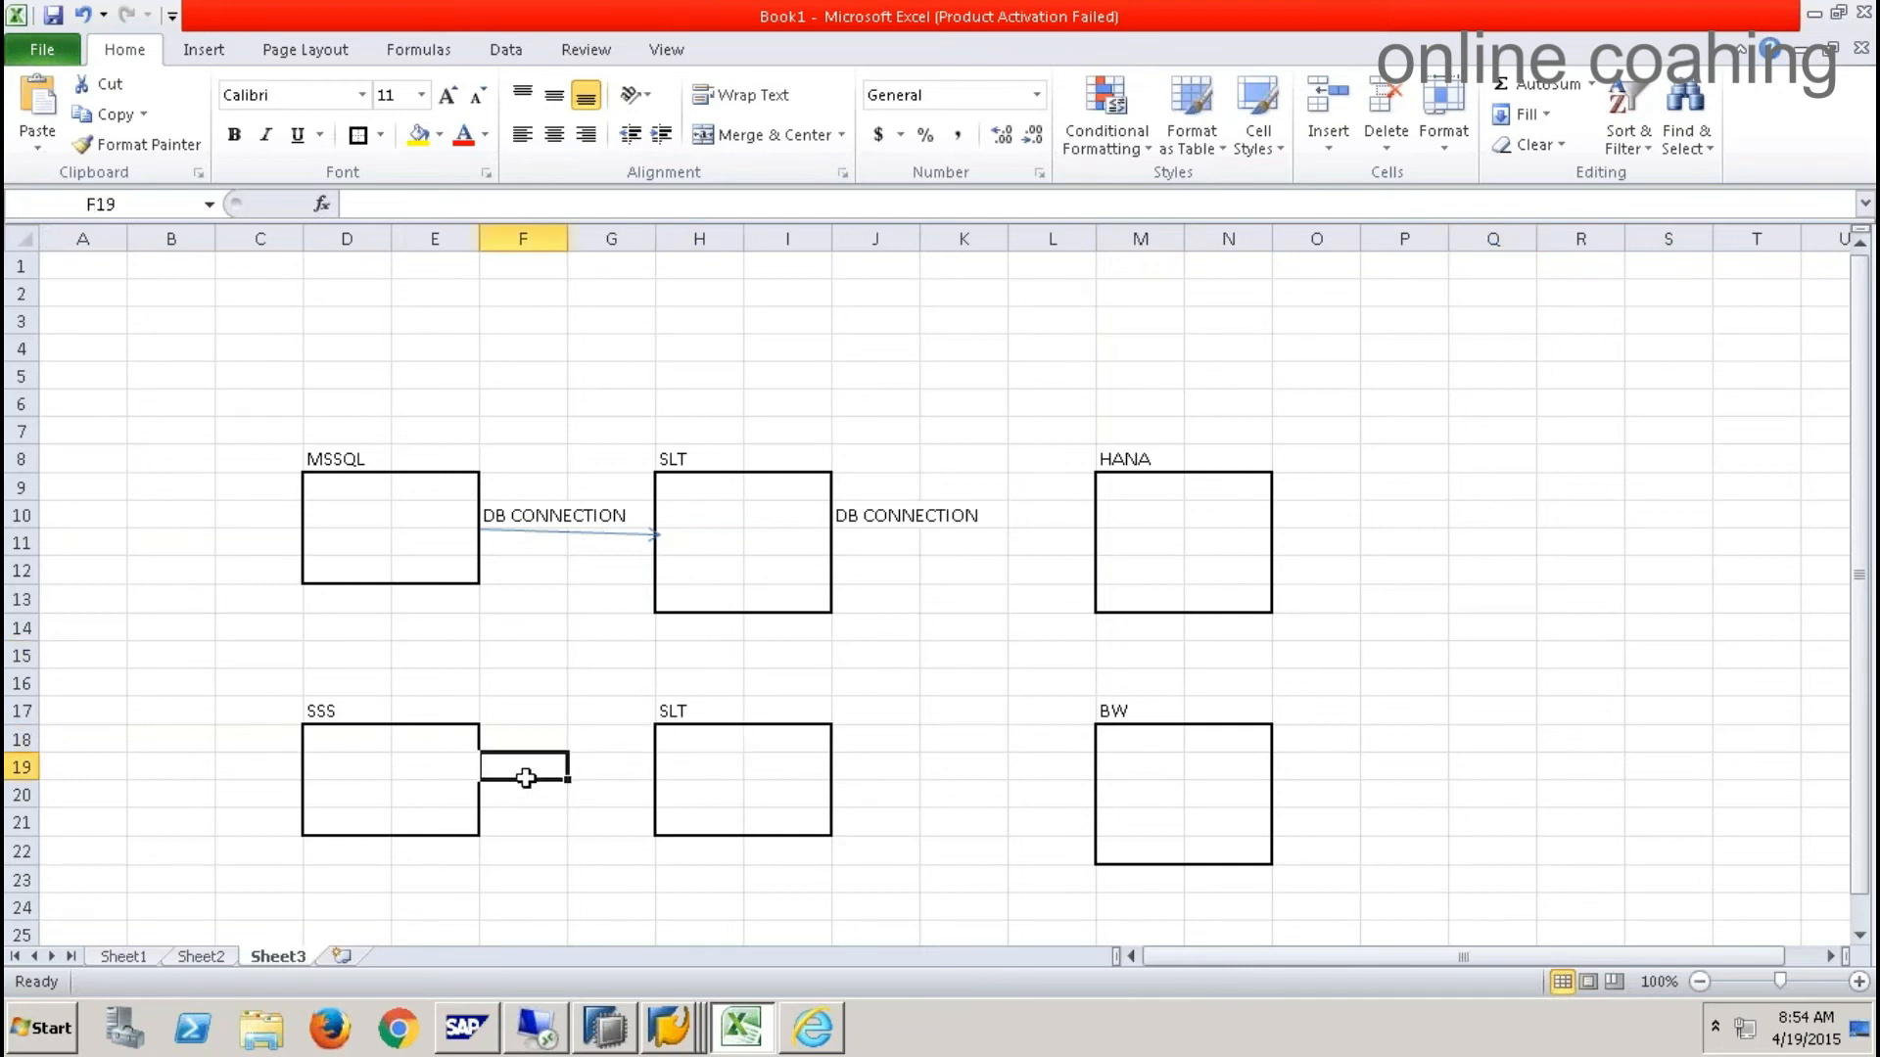
type("RFC CONNECTION")
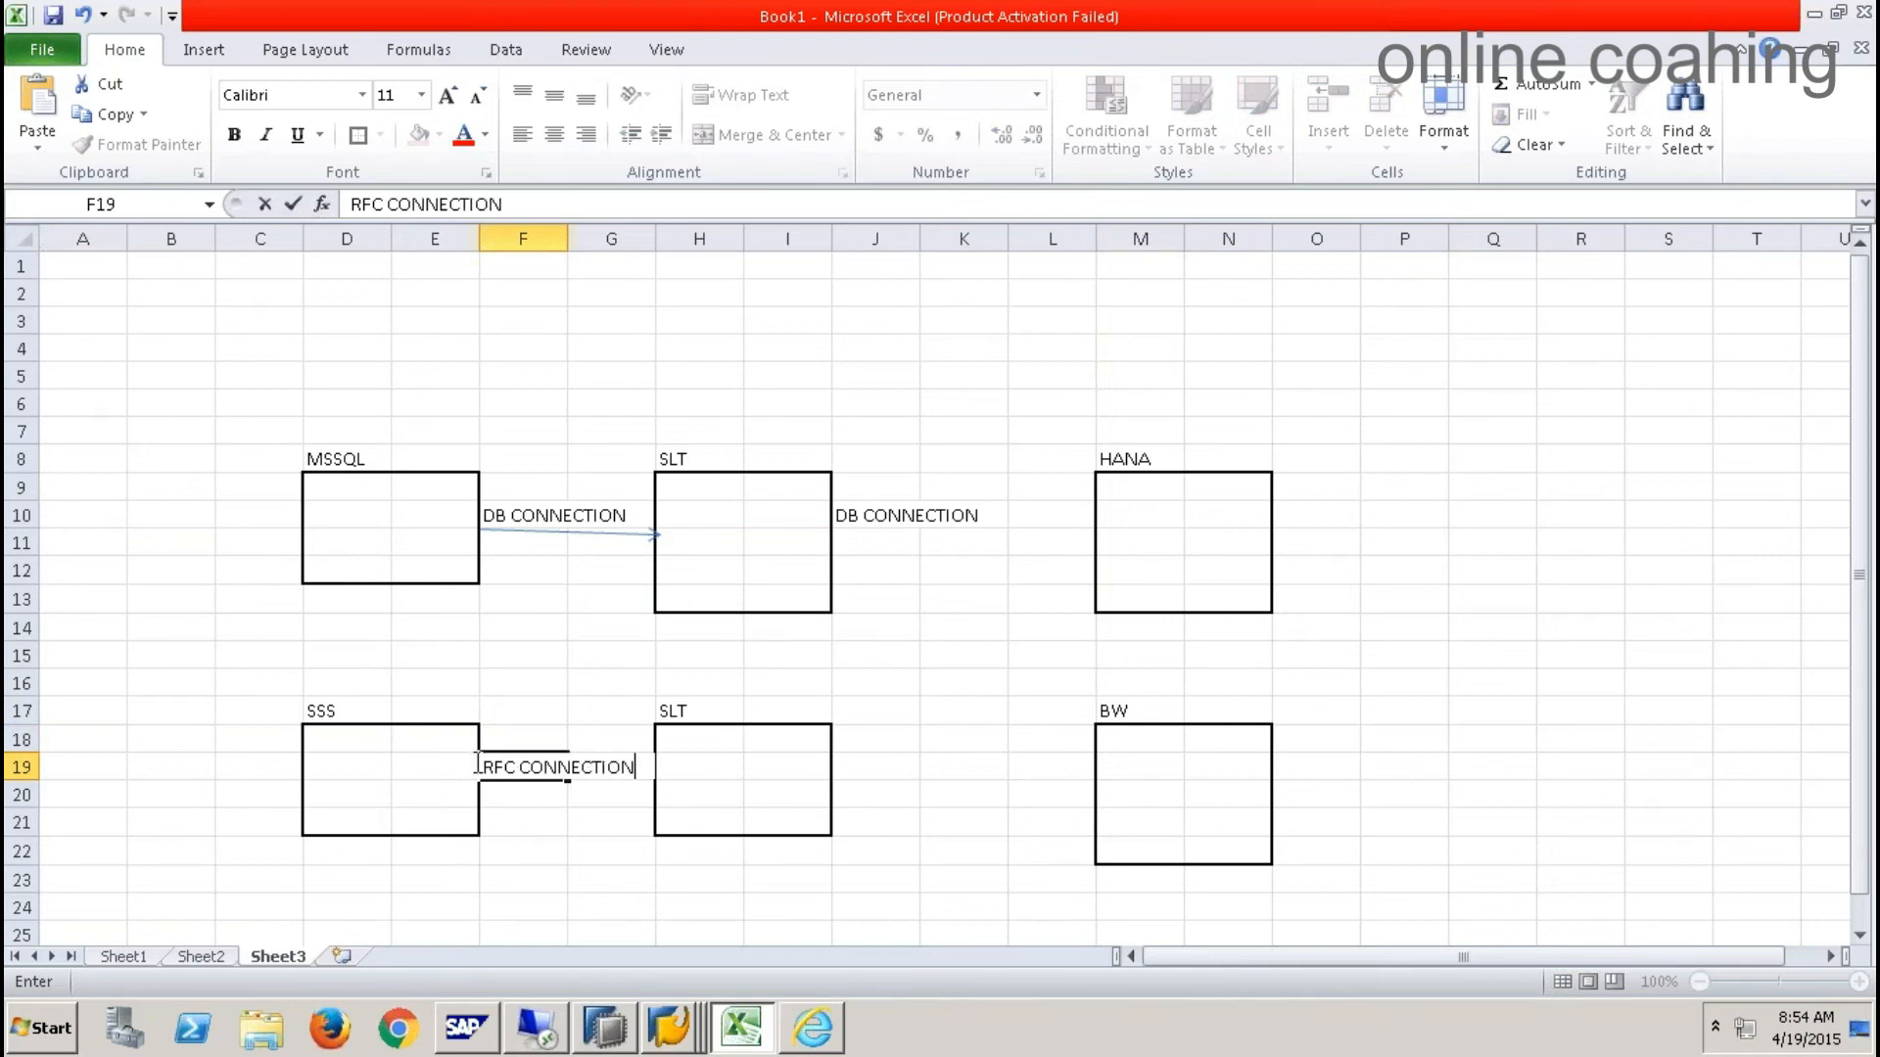
left_click(326, 708)
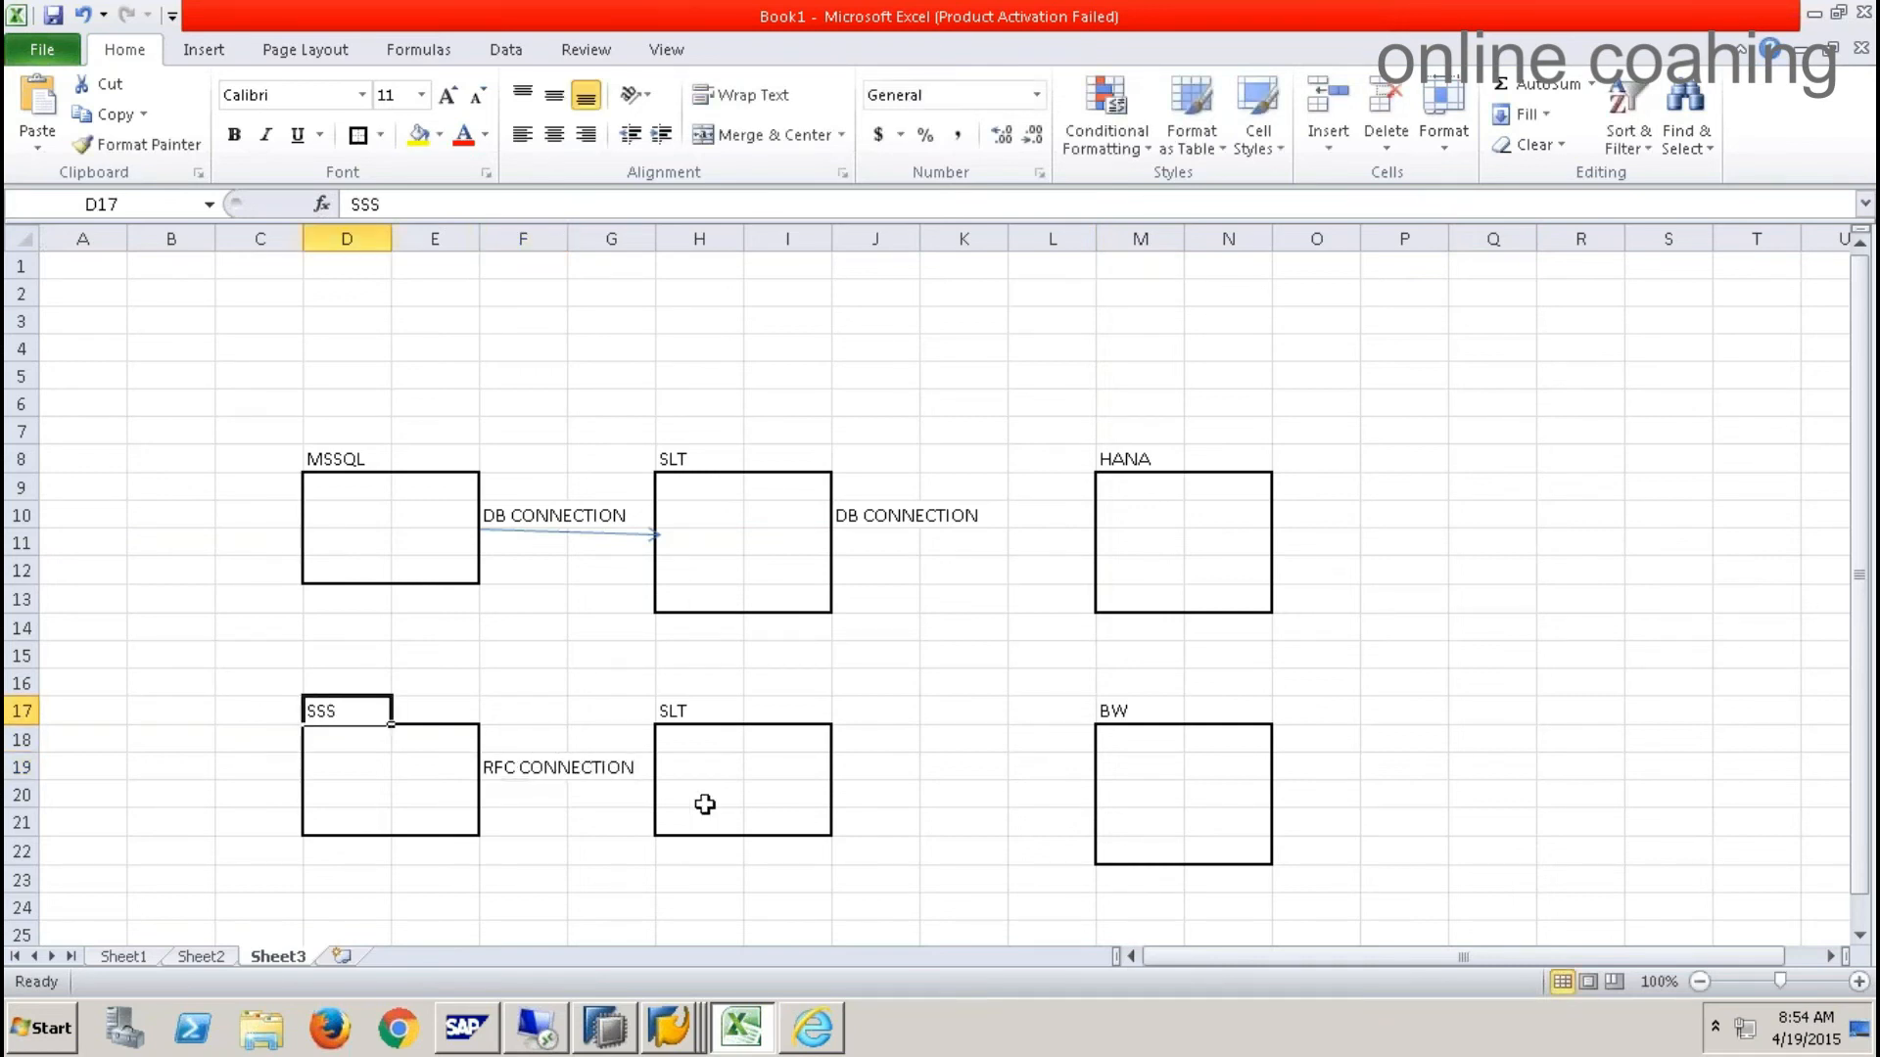
left_click(705, 739)
type("SM59")
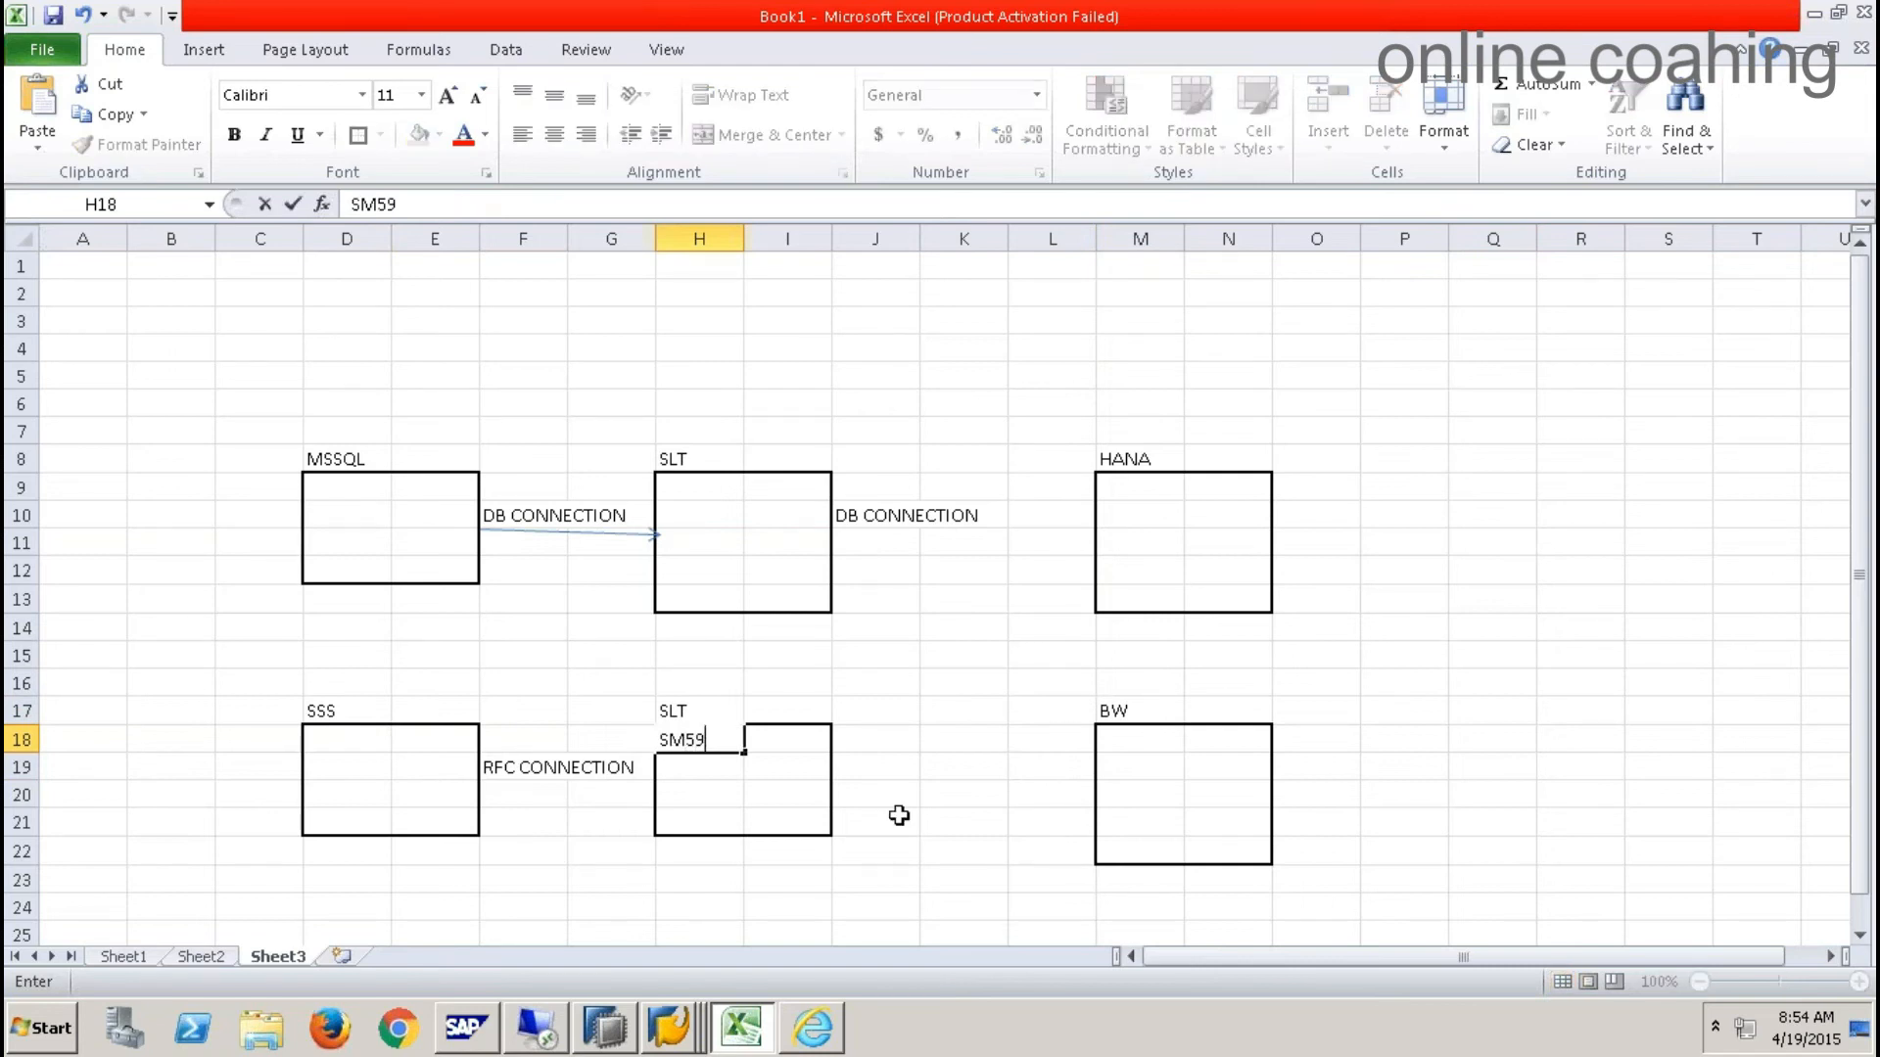
- Enter LTR -- NONE in H20 and ODQ QUEUB in H21 inside the SLT box
left_click(955, 821)
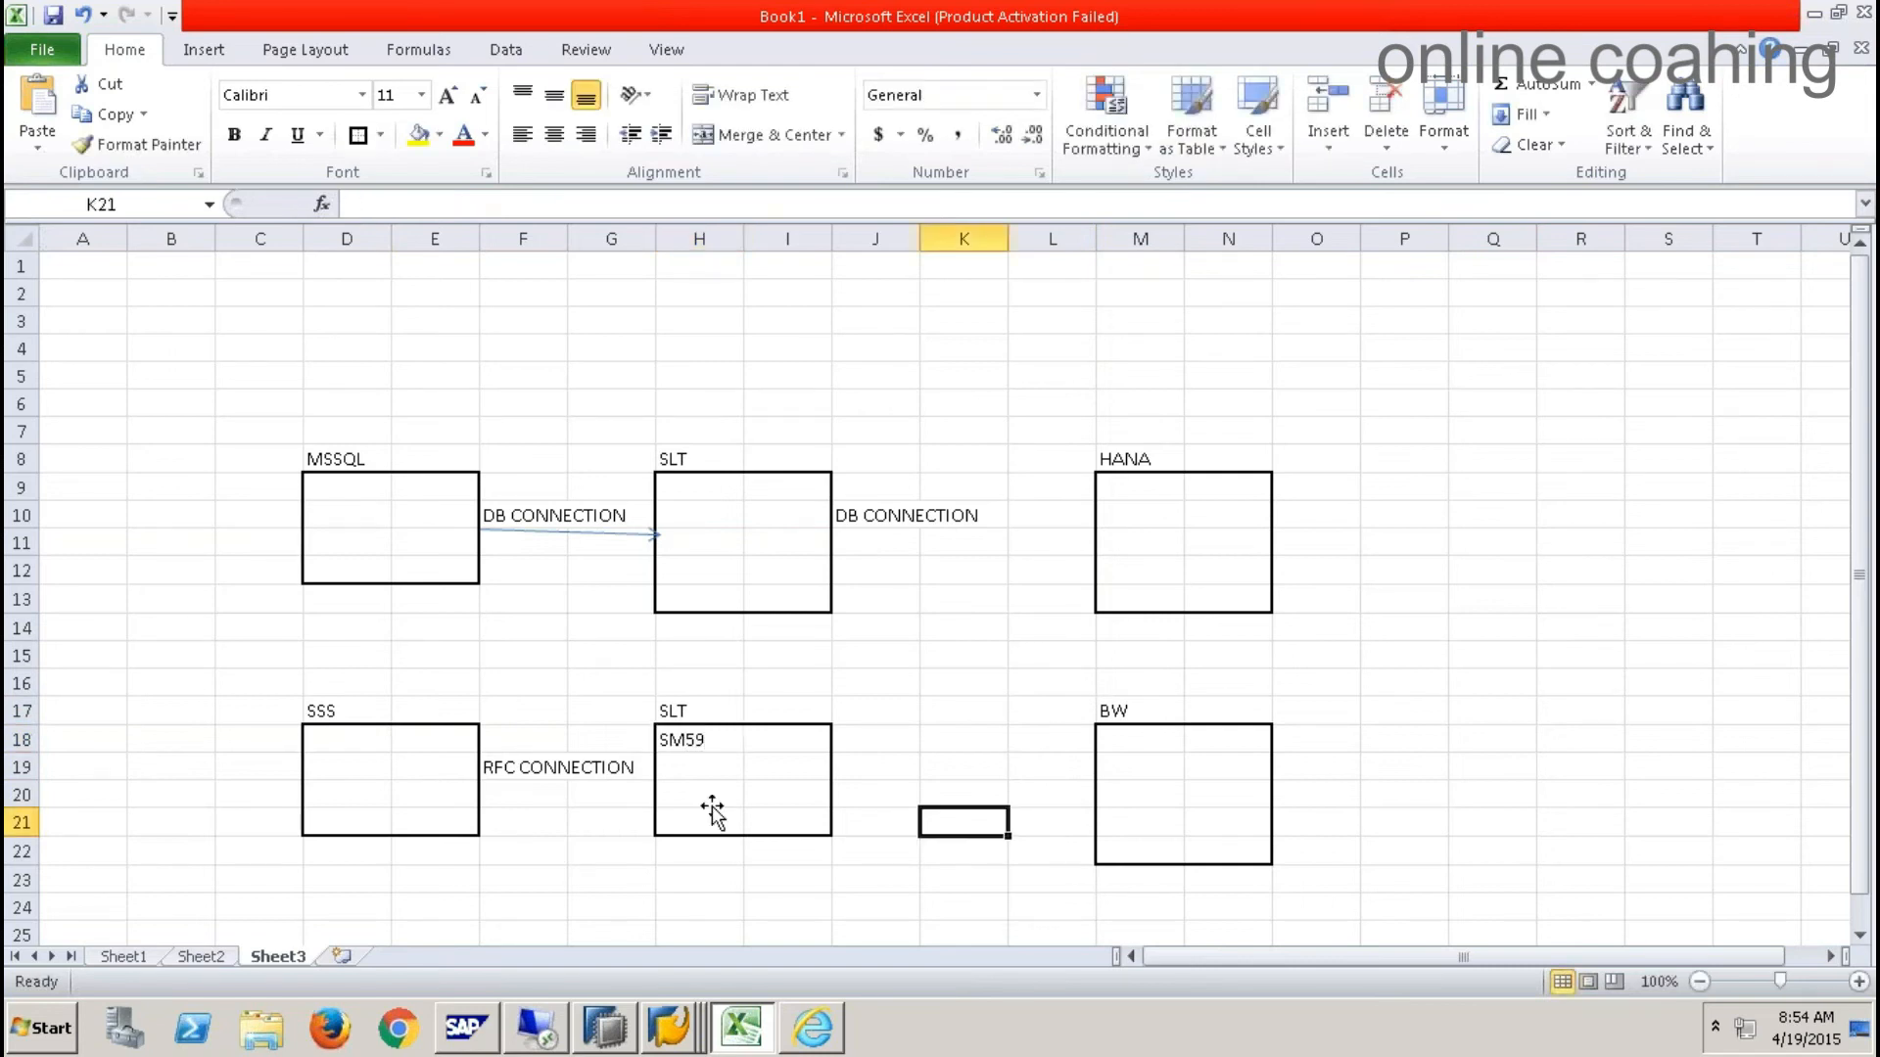
left_click(692, 746)
left_click(692, 797)
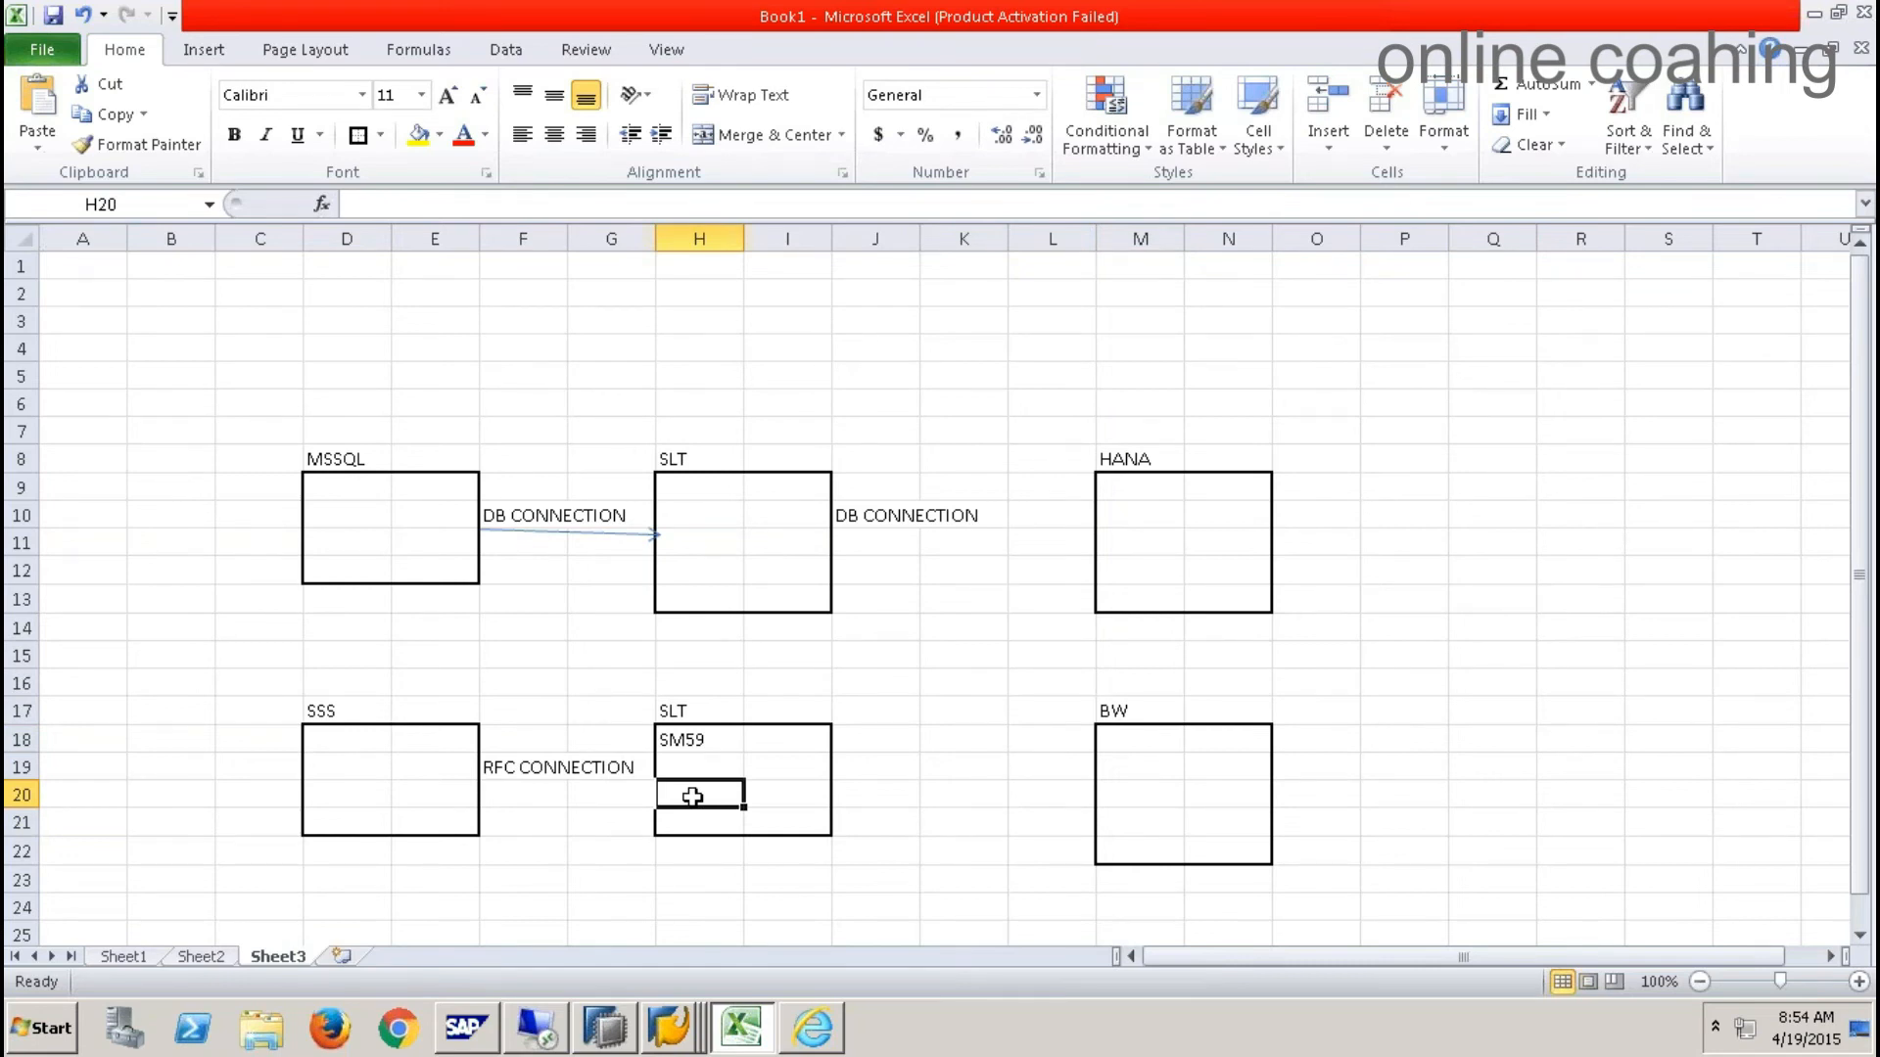
type("LTR")
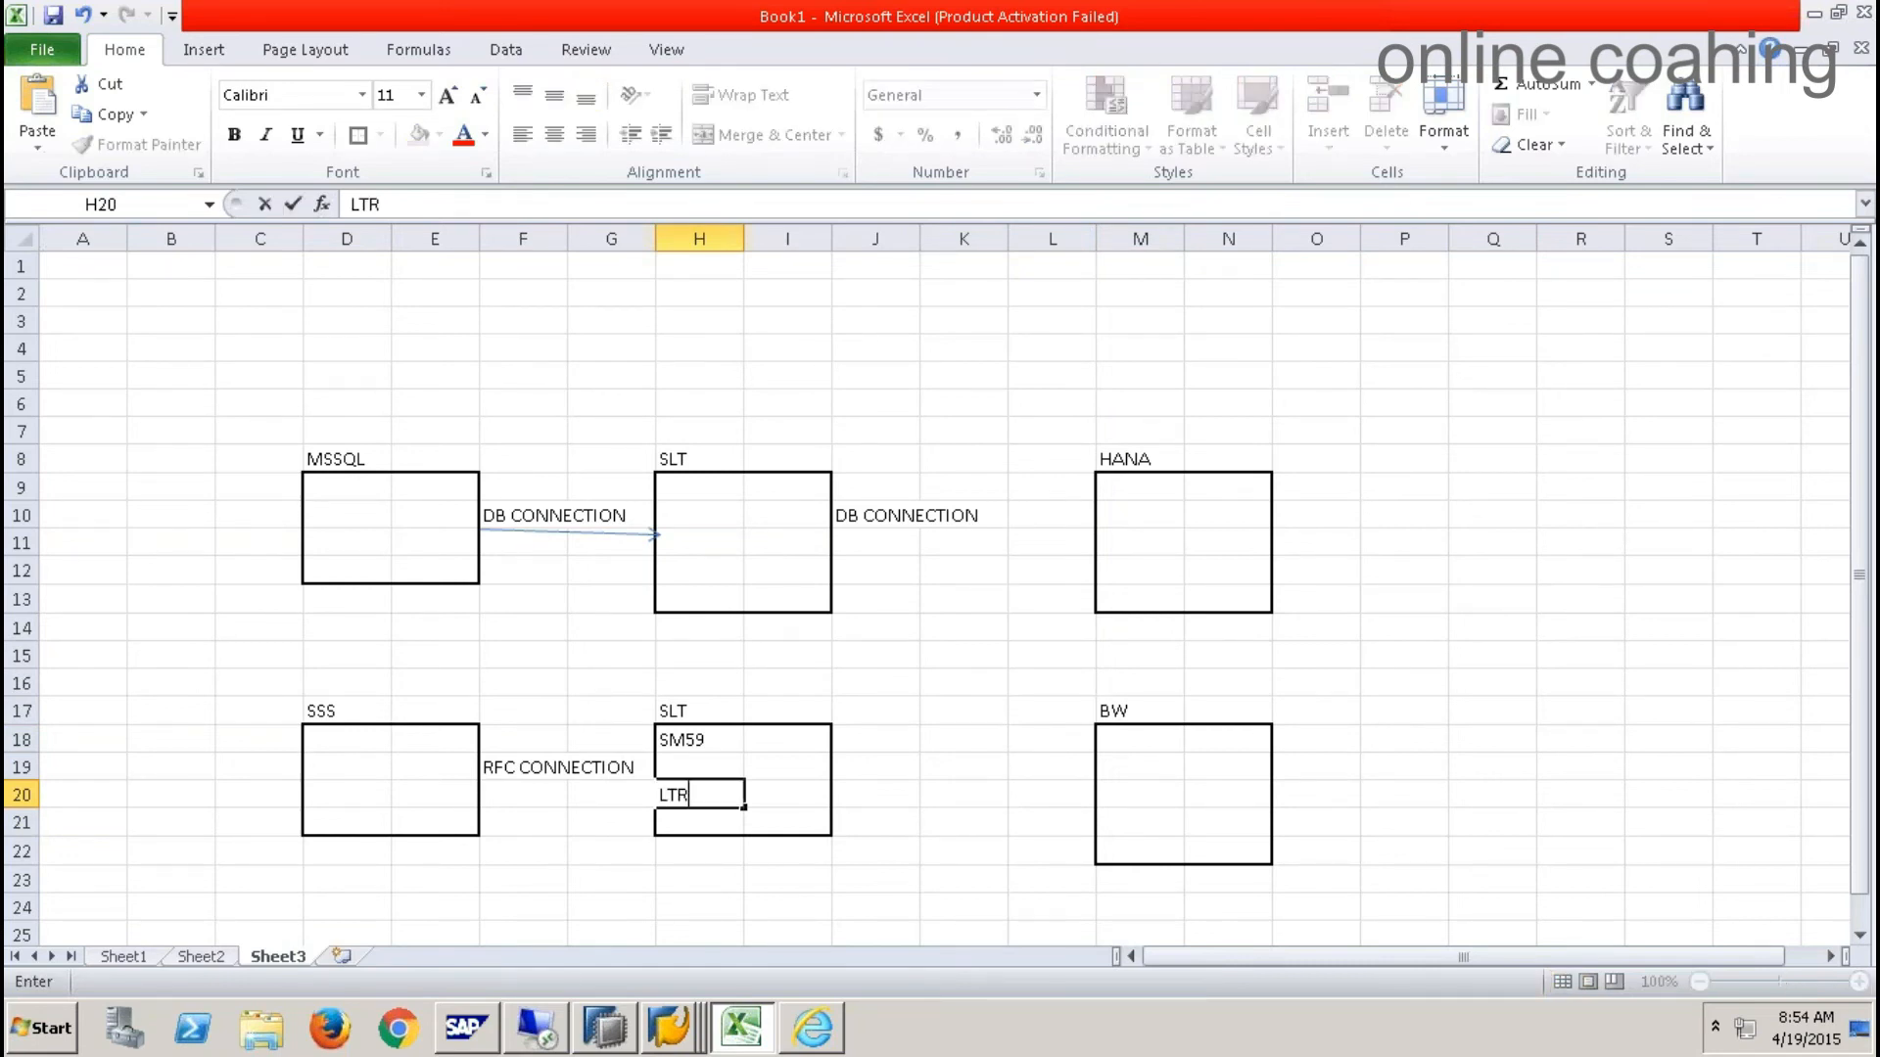
type(" -- NONE")
left_click(736, 823)
type("OD")
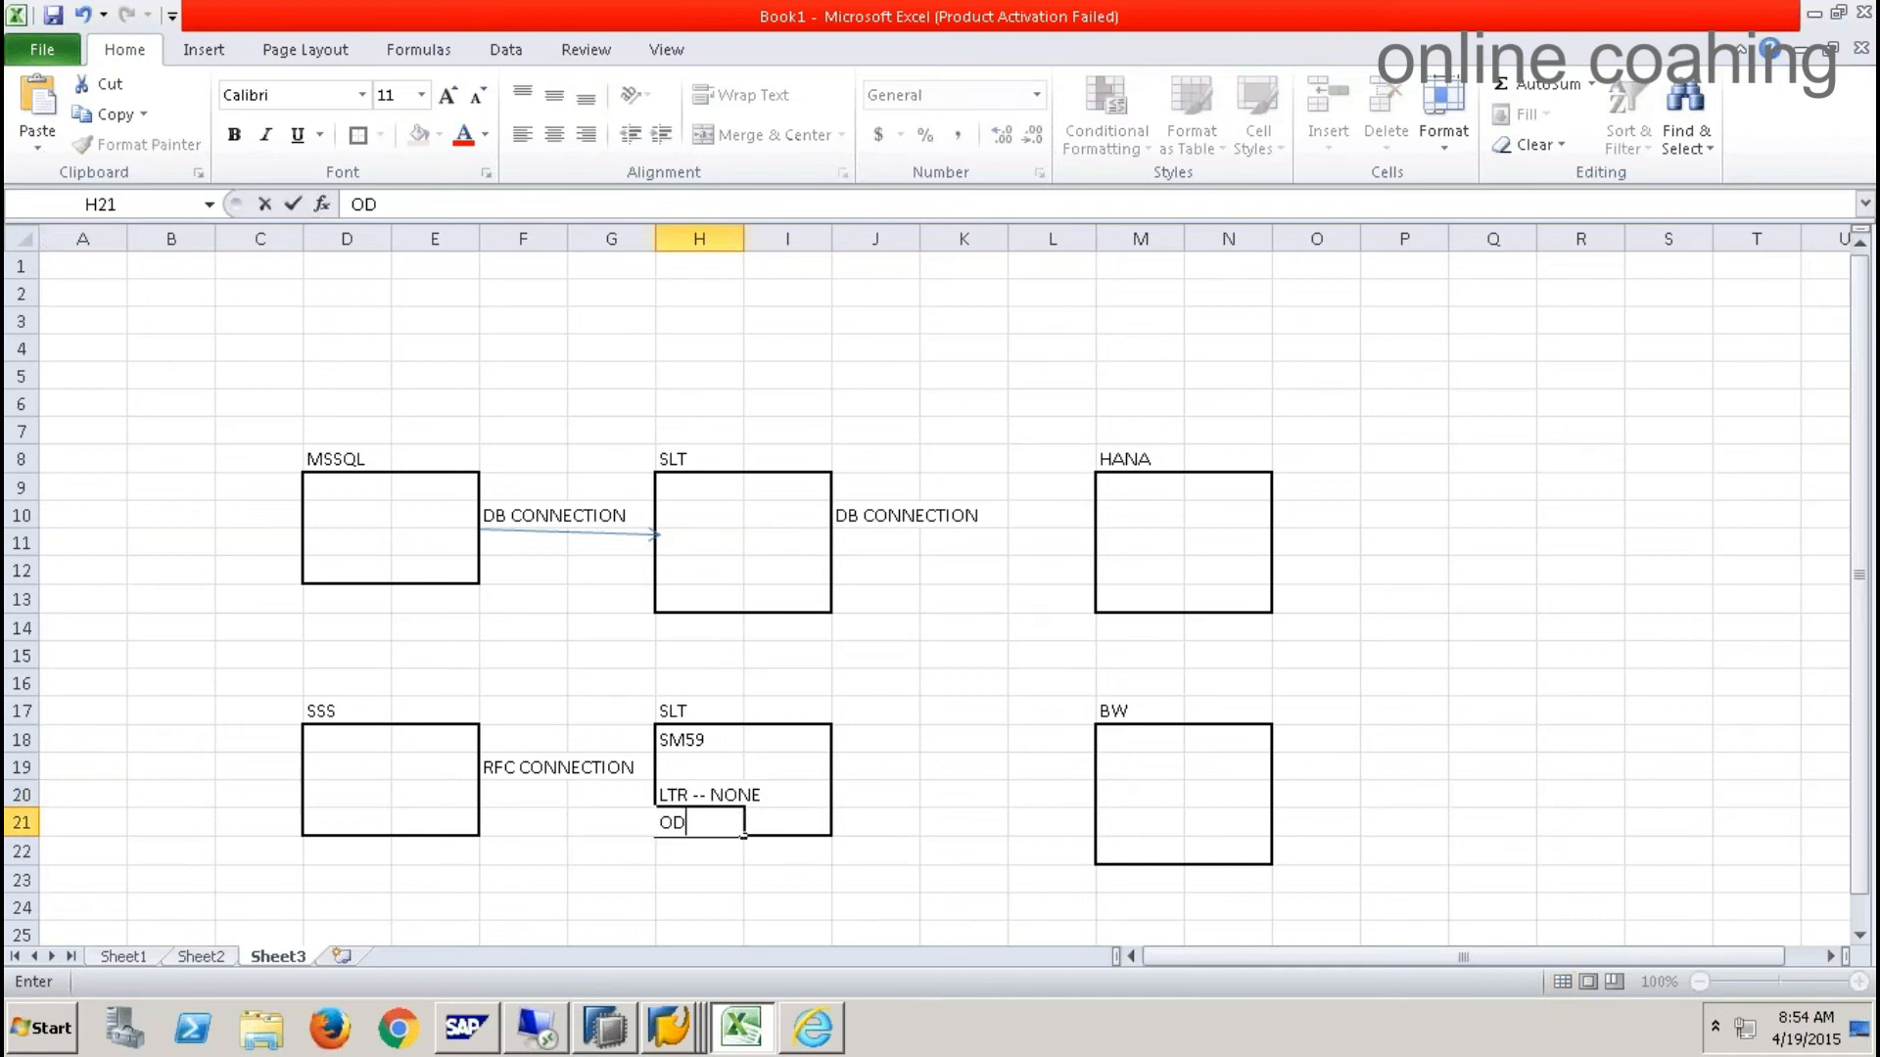
type("Q QUEUB")
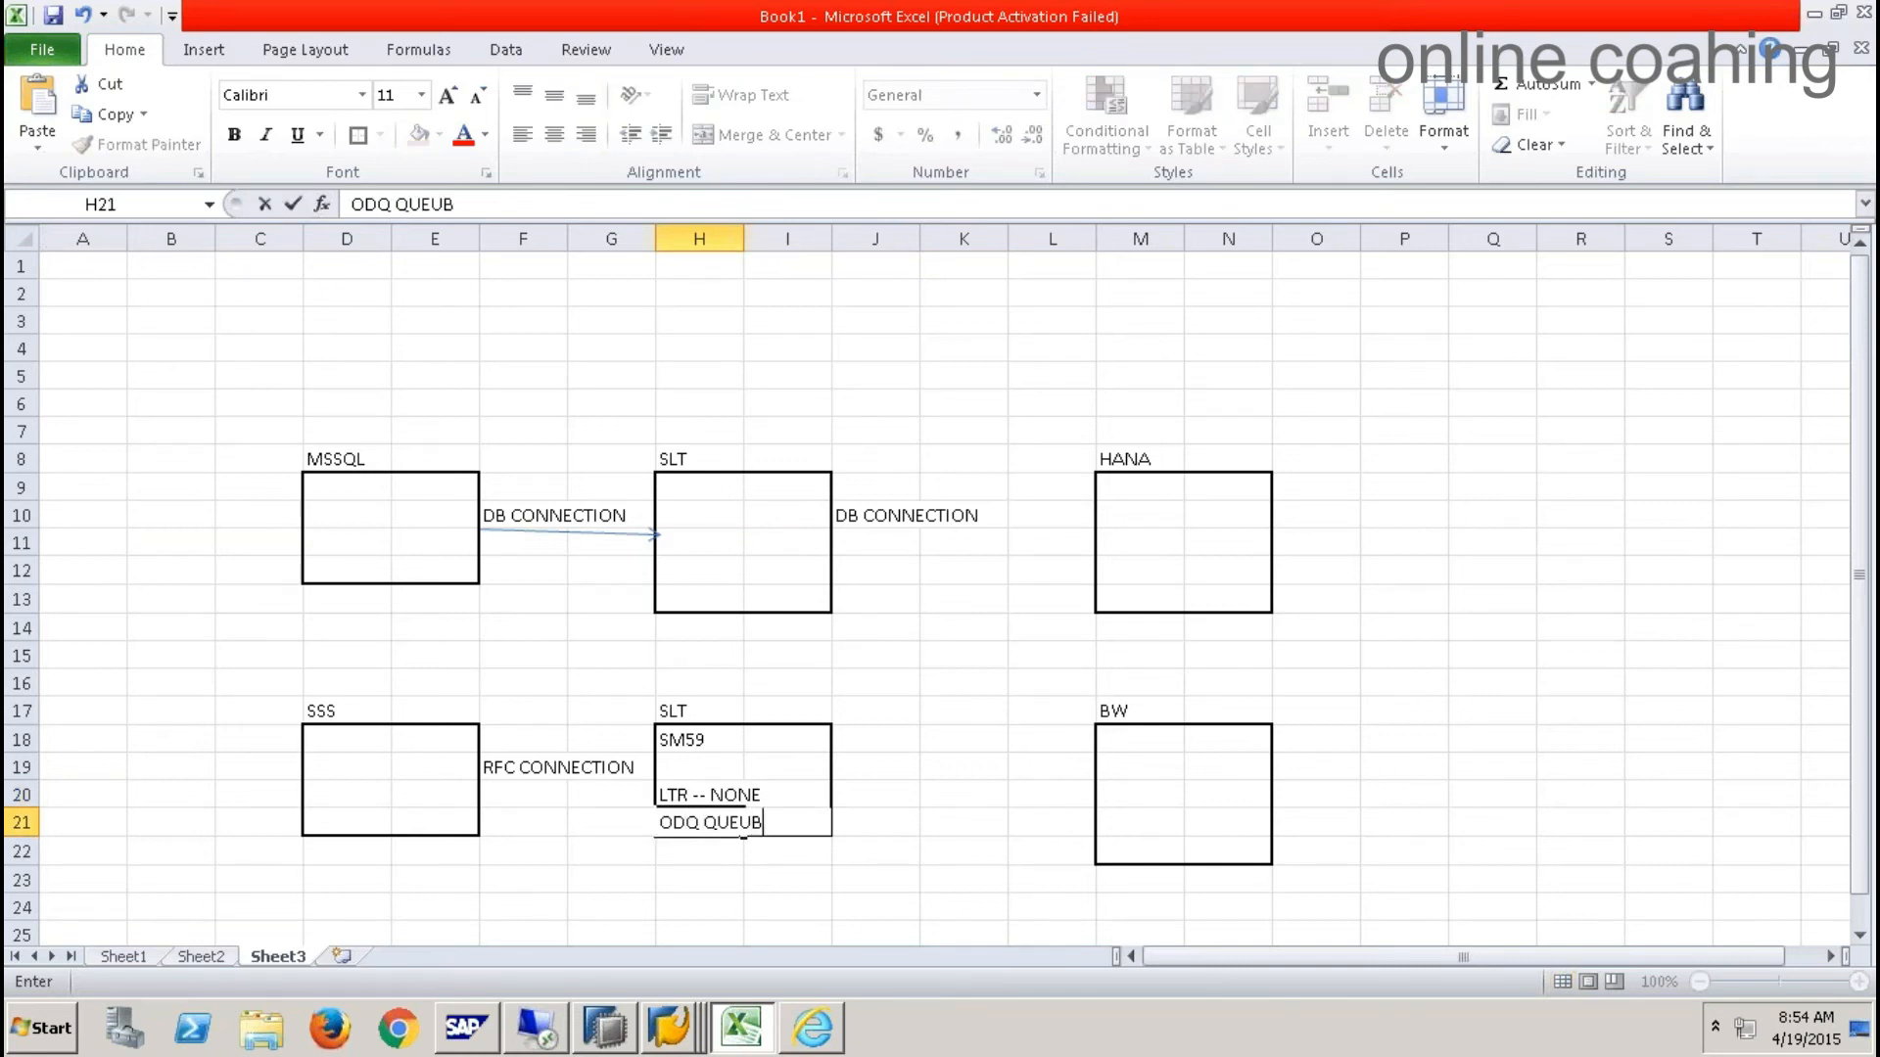
- Fill the BW box with ODP SOURCE OF SLT in M19, RFC CONNE OF SLT SERVER in M20 and ODQ QUEUE NAME in M21
left_click(1128, 734)
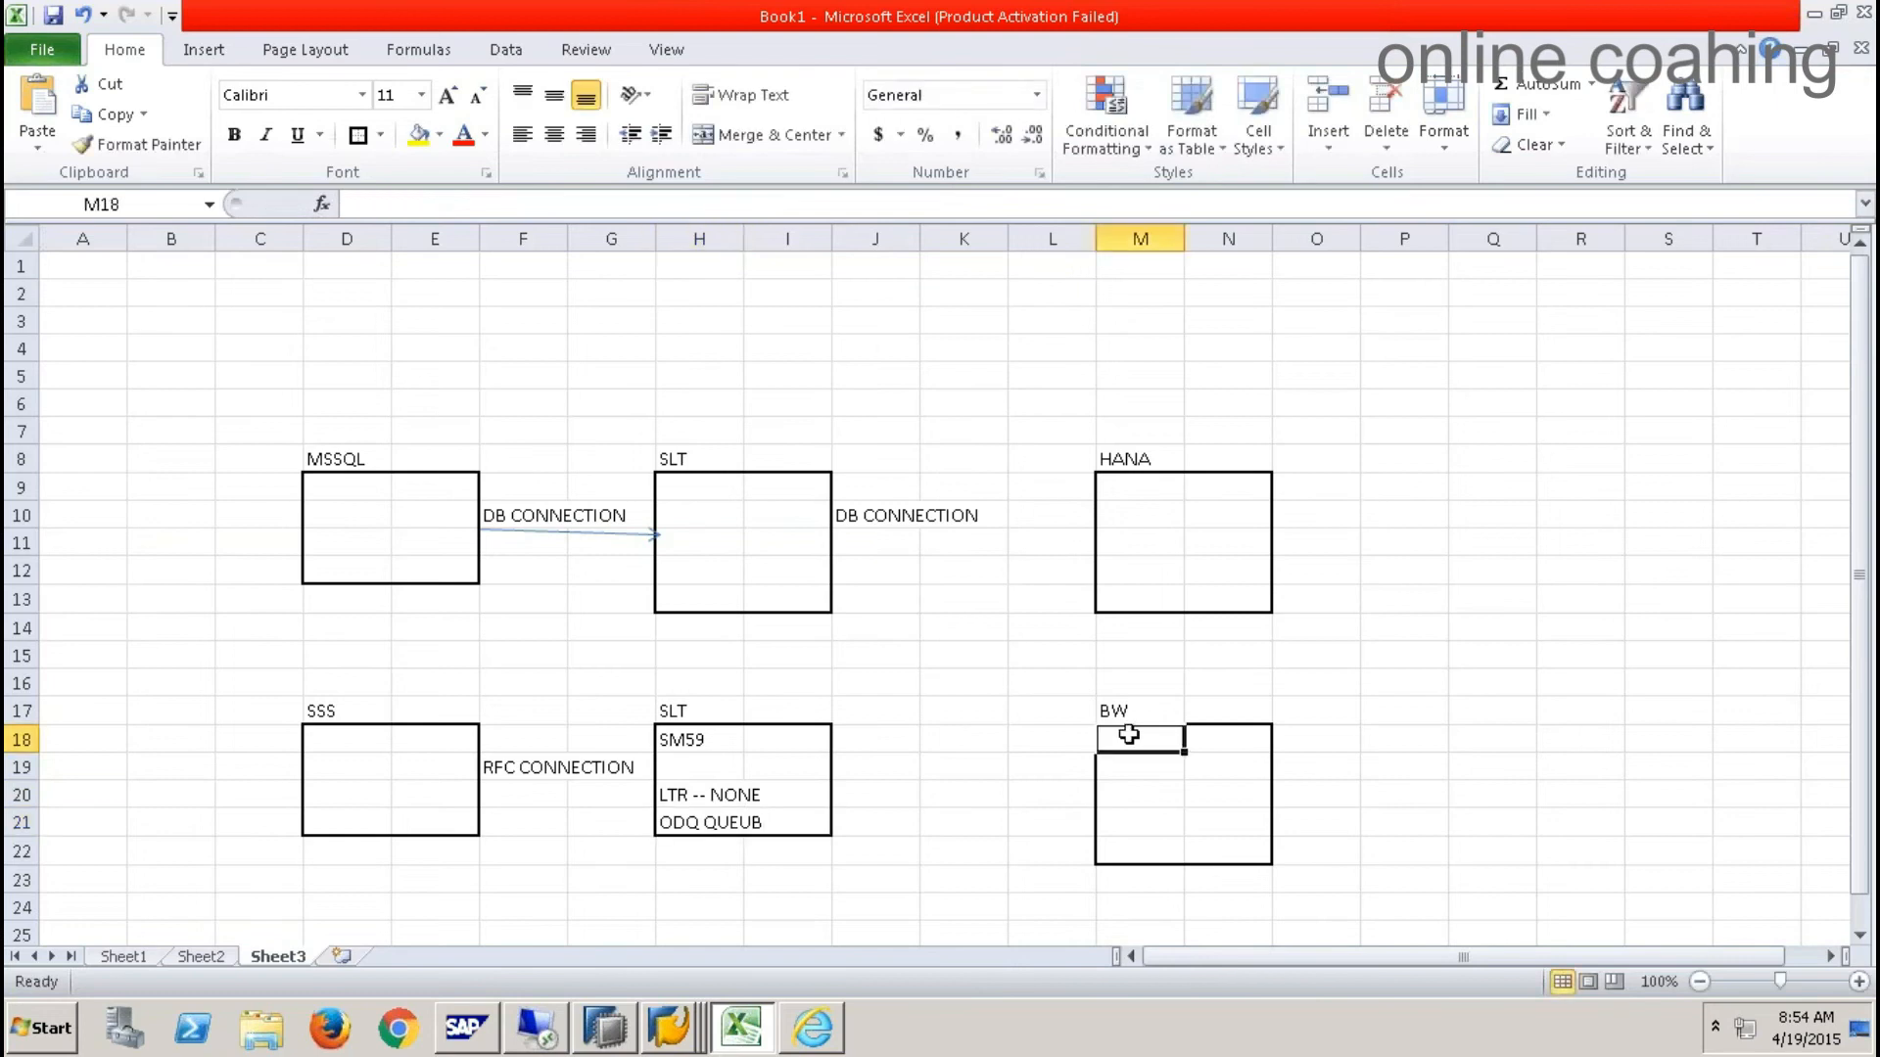
key("Return")
type("O")
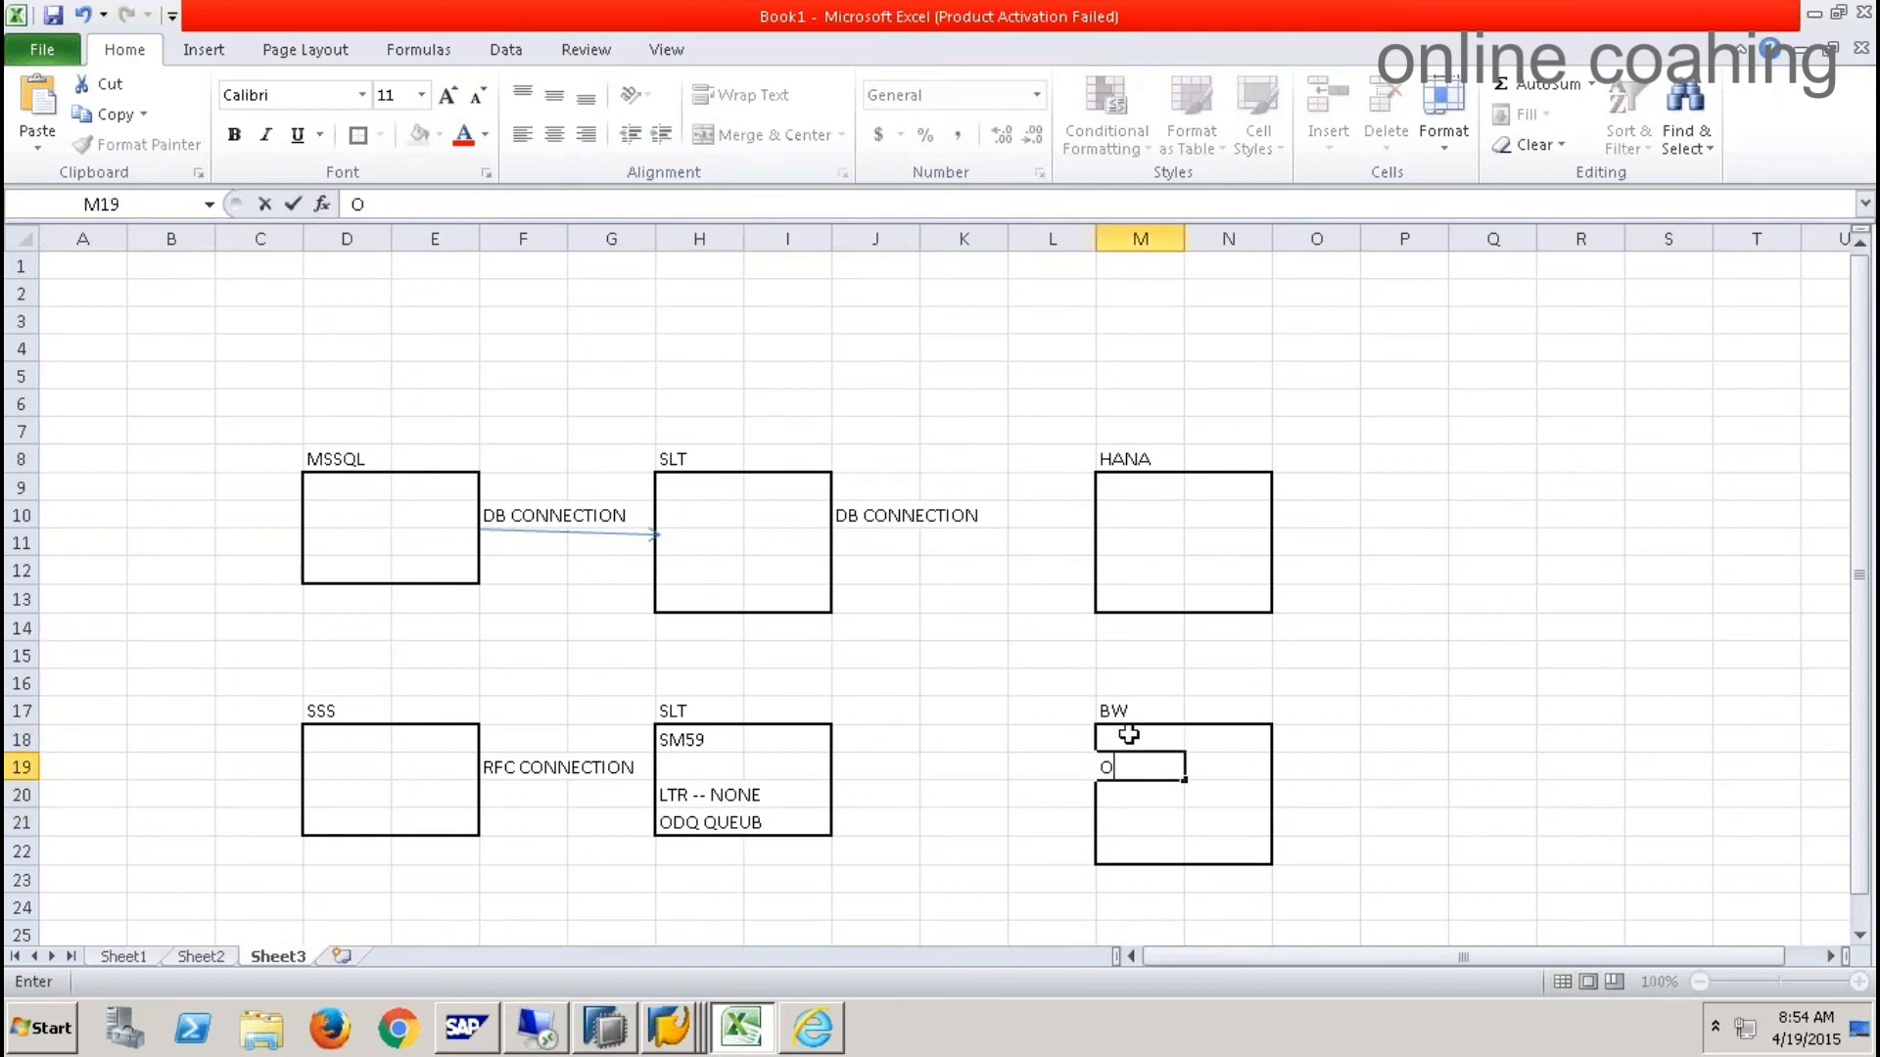
type("DP SOURCE")
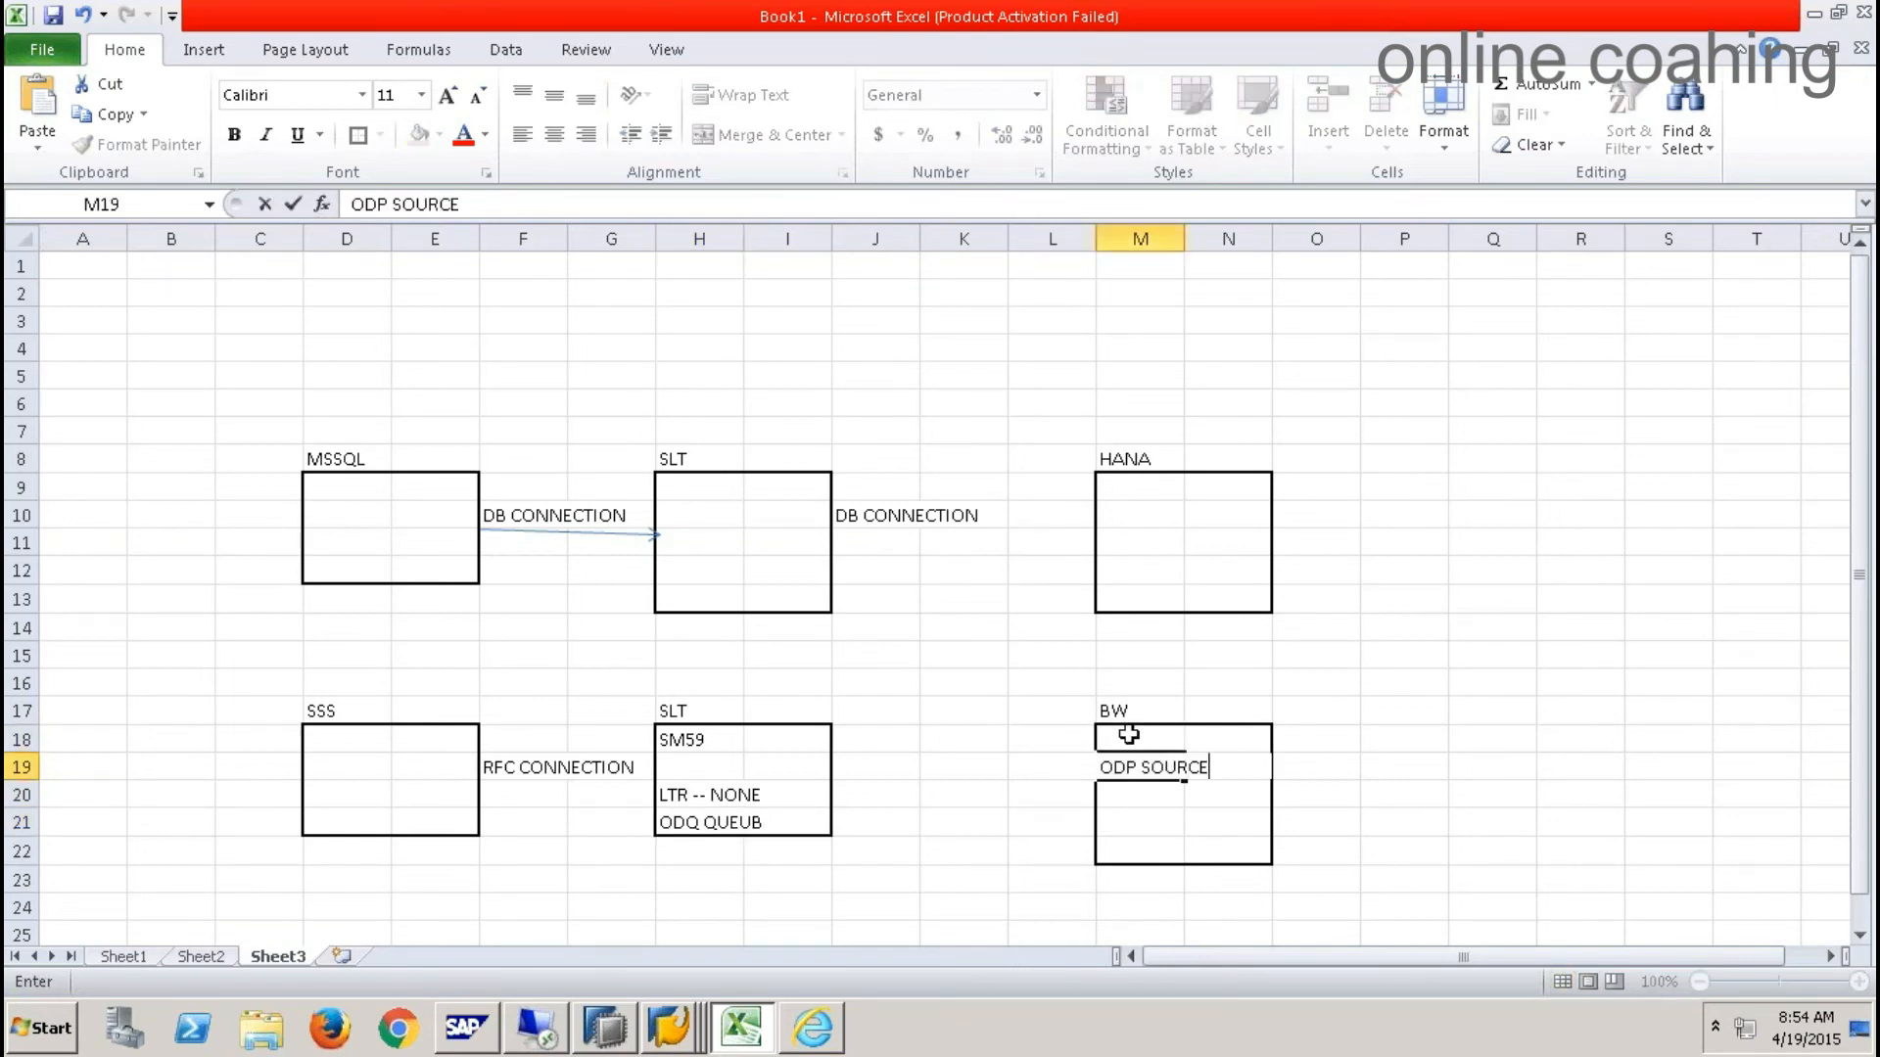
type(" OF SLT")
left_click(1144, 801)
type("RFC")
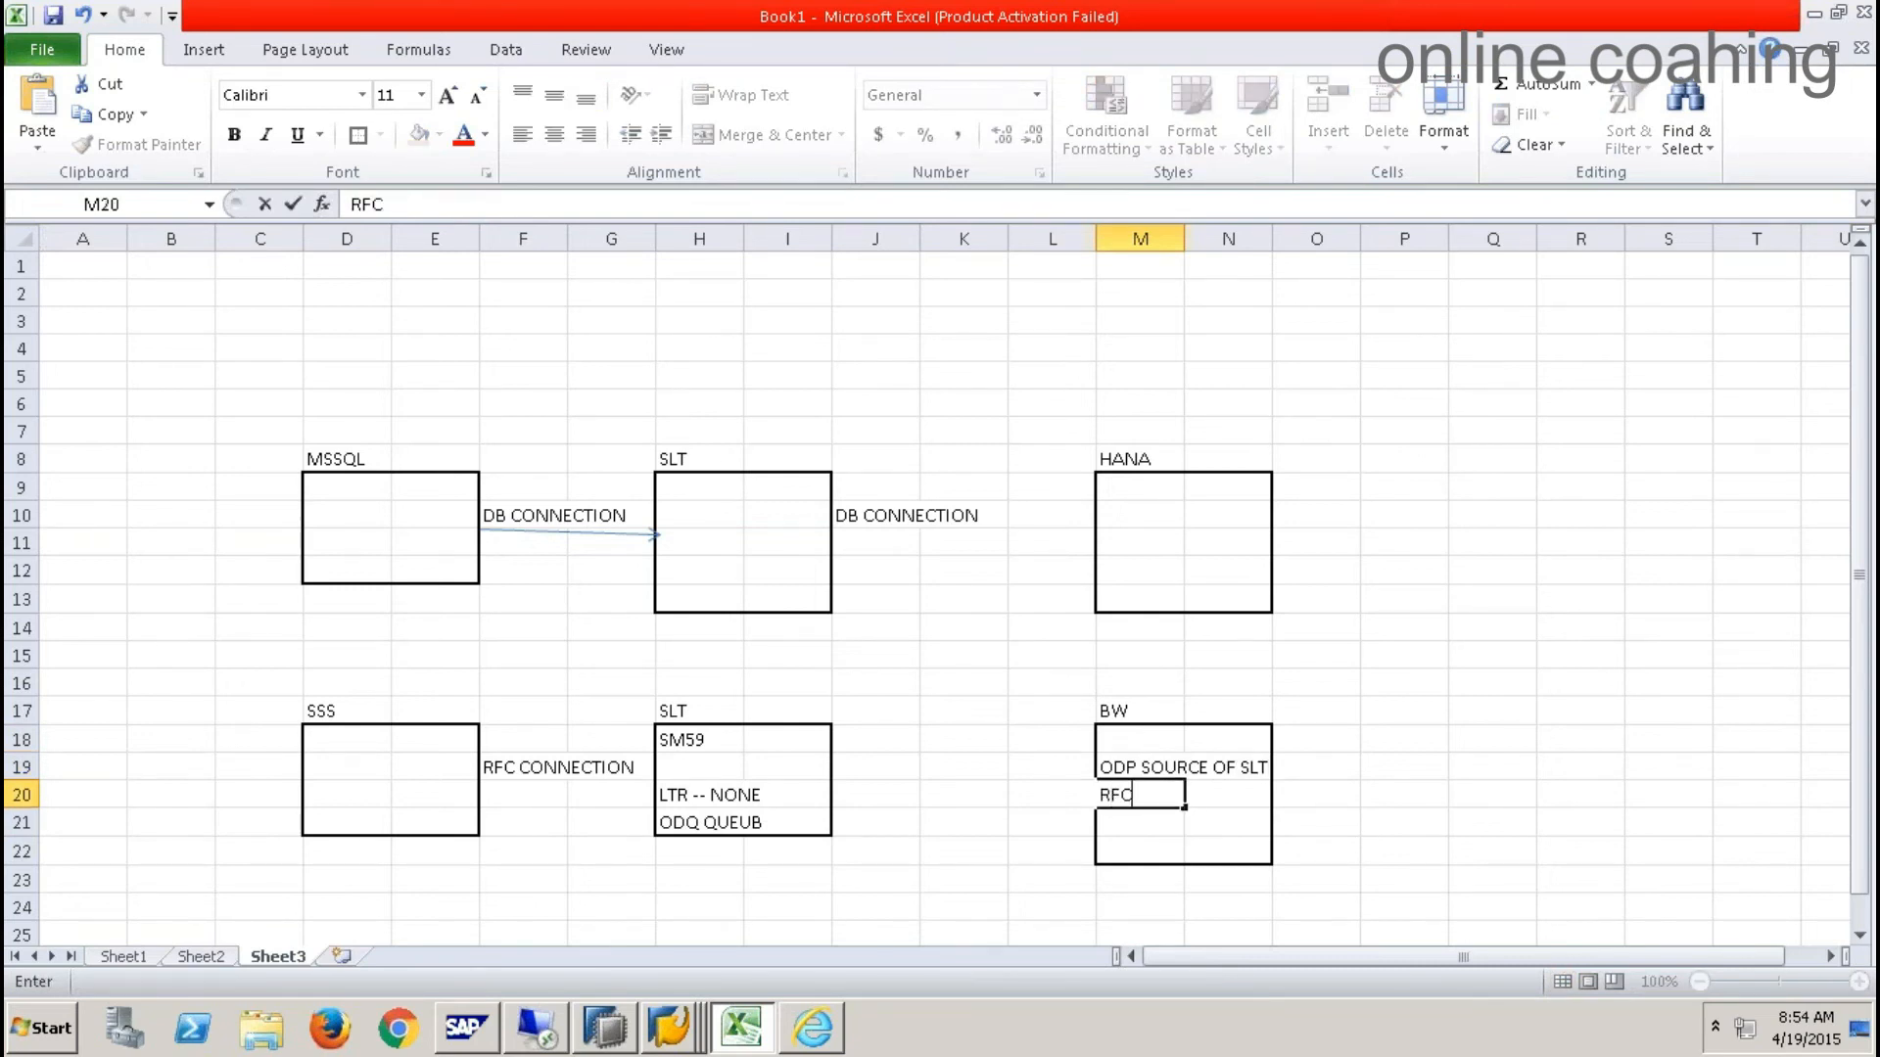
type(" CONNE OF SLT SERVER")
left_click(1144, 825)
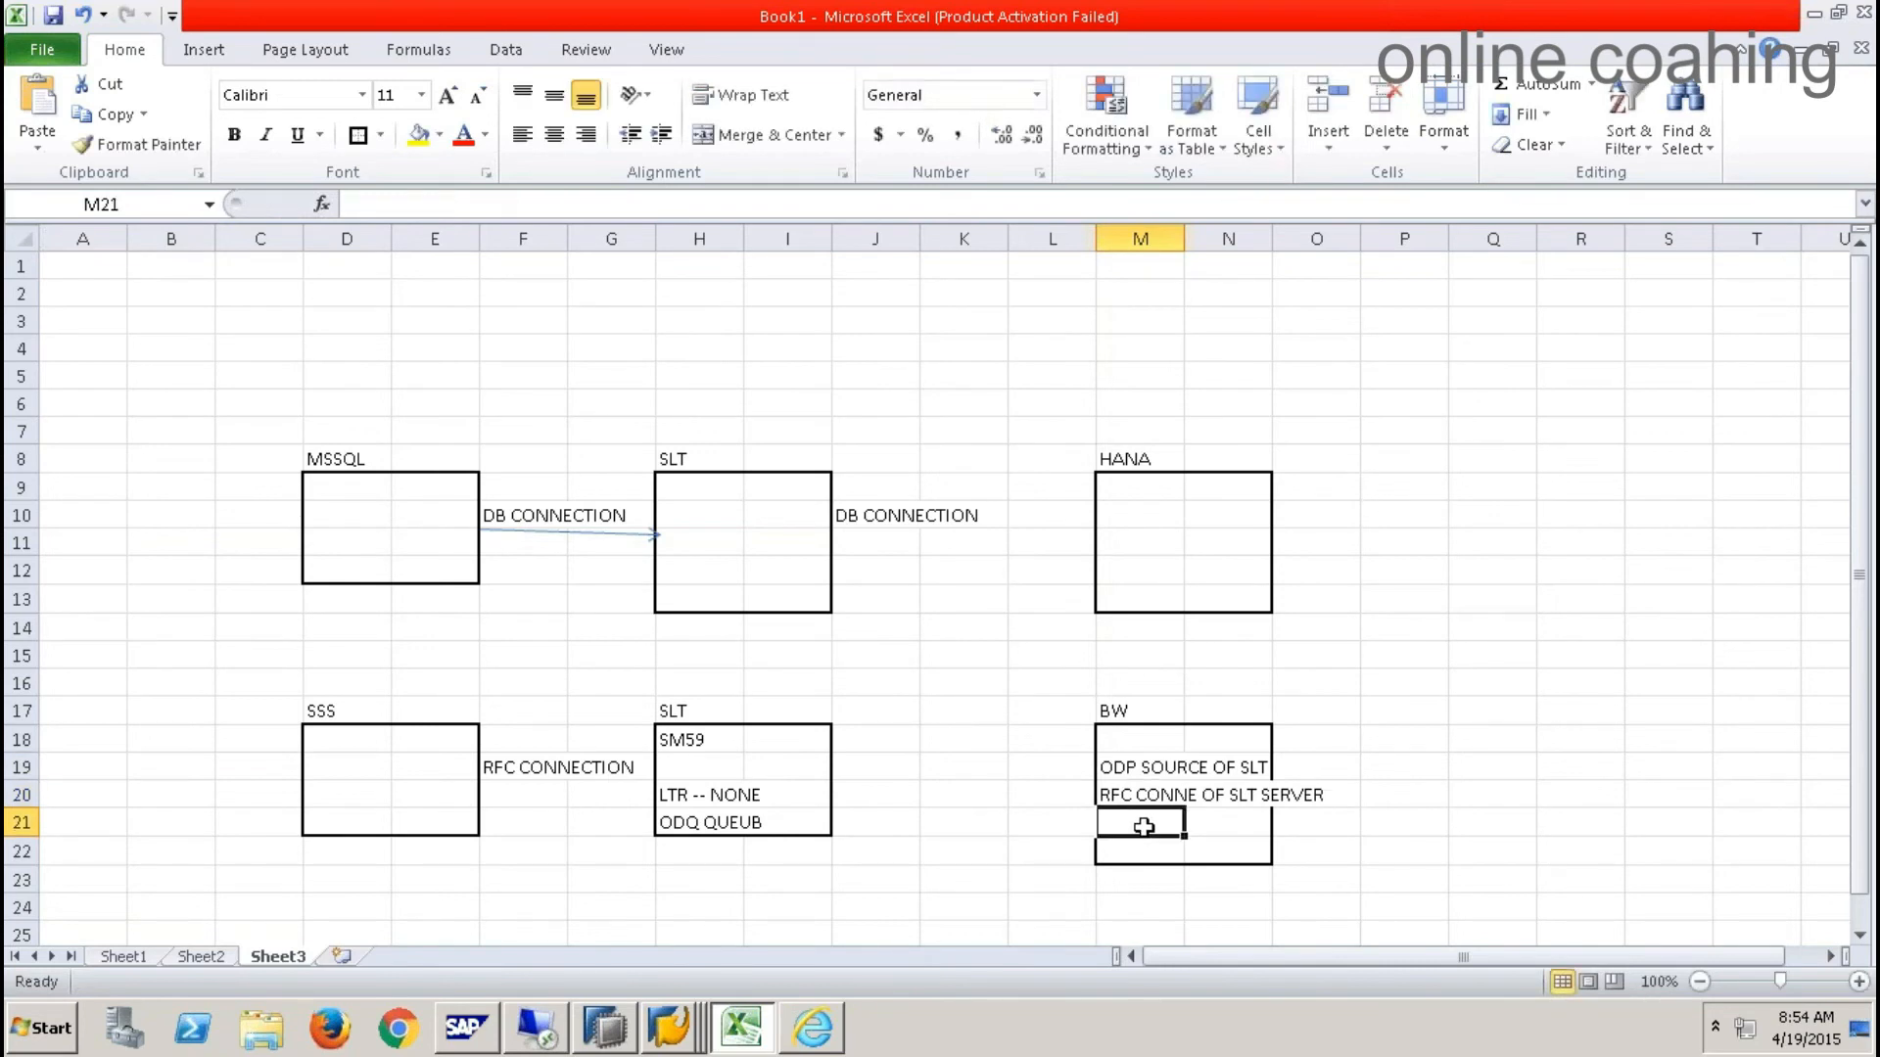
type("ODQ QUEUE NAME")
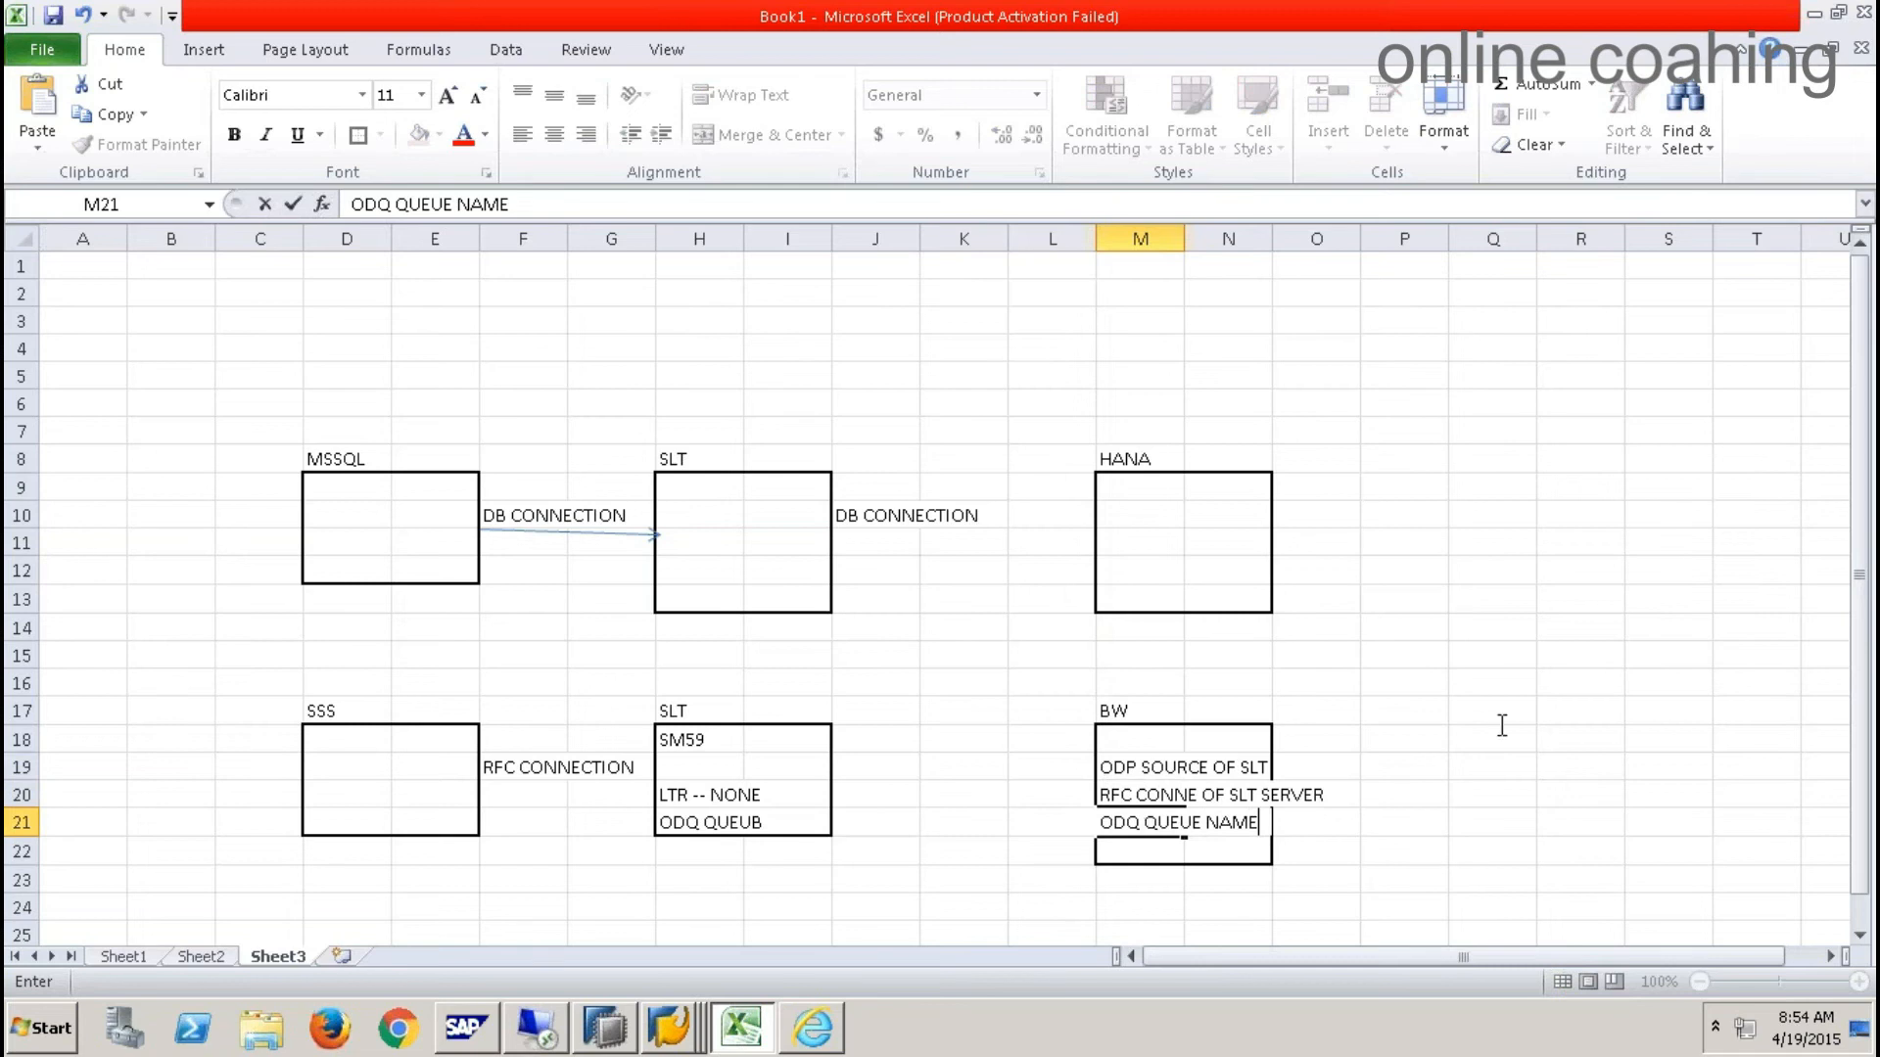
left_click(1502, 720)
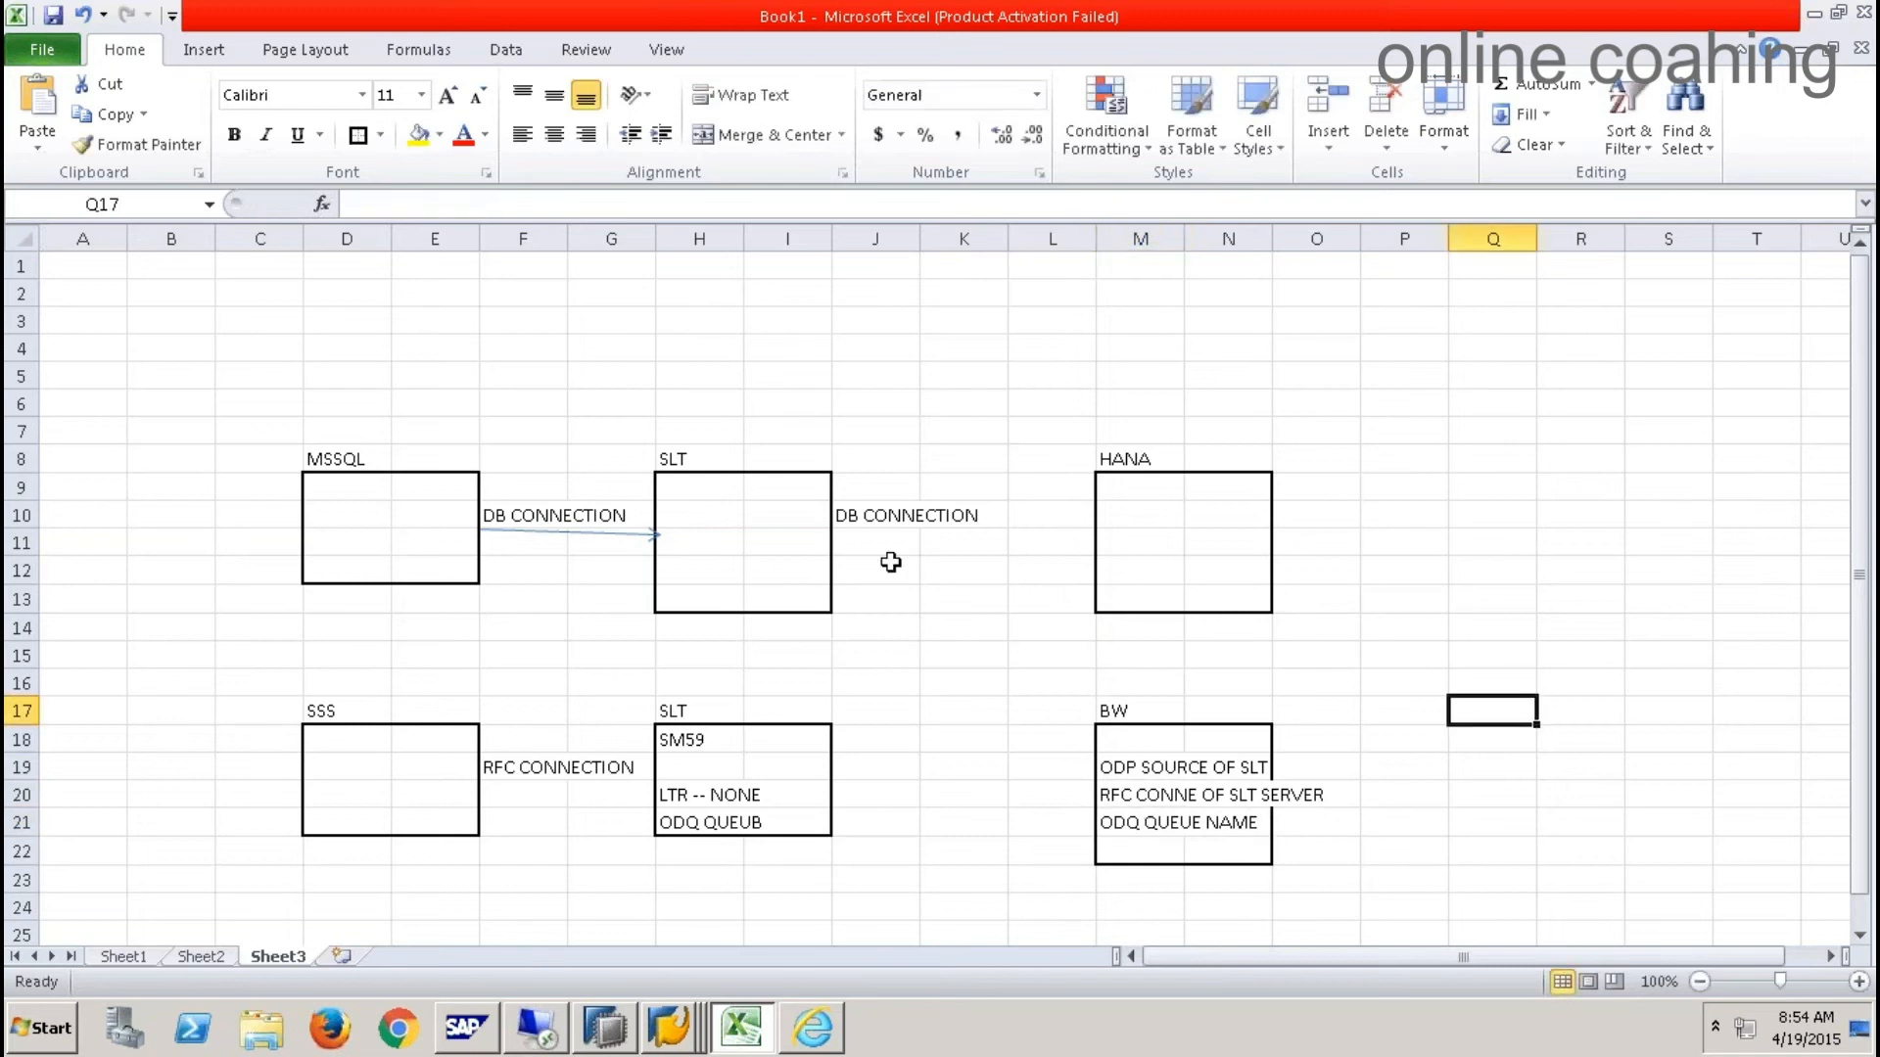
- Draw a horizontal arrow from the BW box to the SLT box along row 20
left_click(218, 49)
left_click(302, 146)
left_click(343, 201)
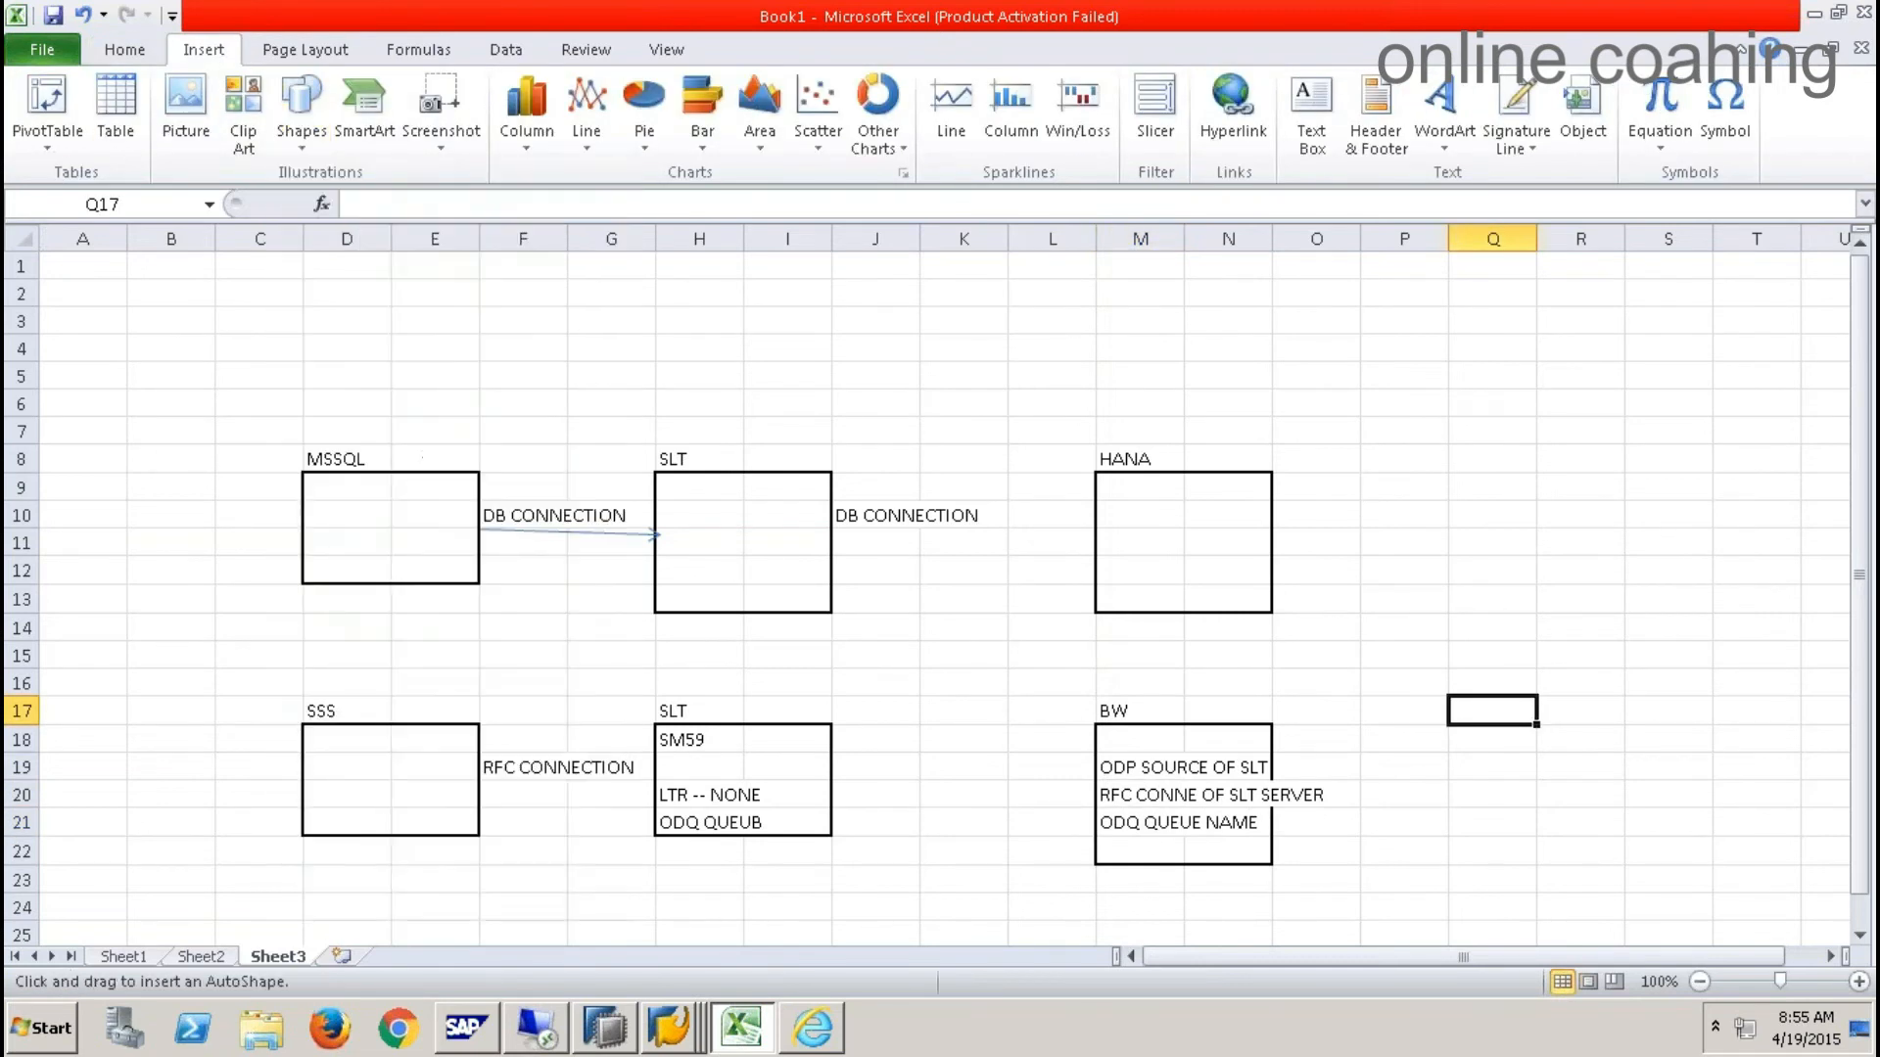
left_click_drag(1084, 791, 843, 789)
left_click_drag(345, 705, 1204, 716)
left_click_drag(424, 911, 1175, 914)
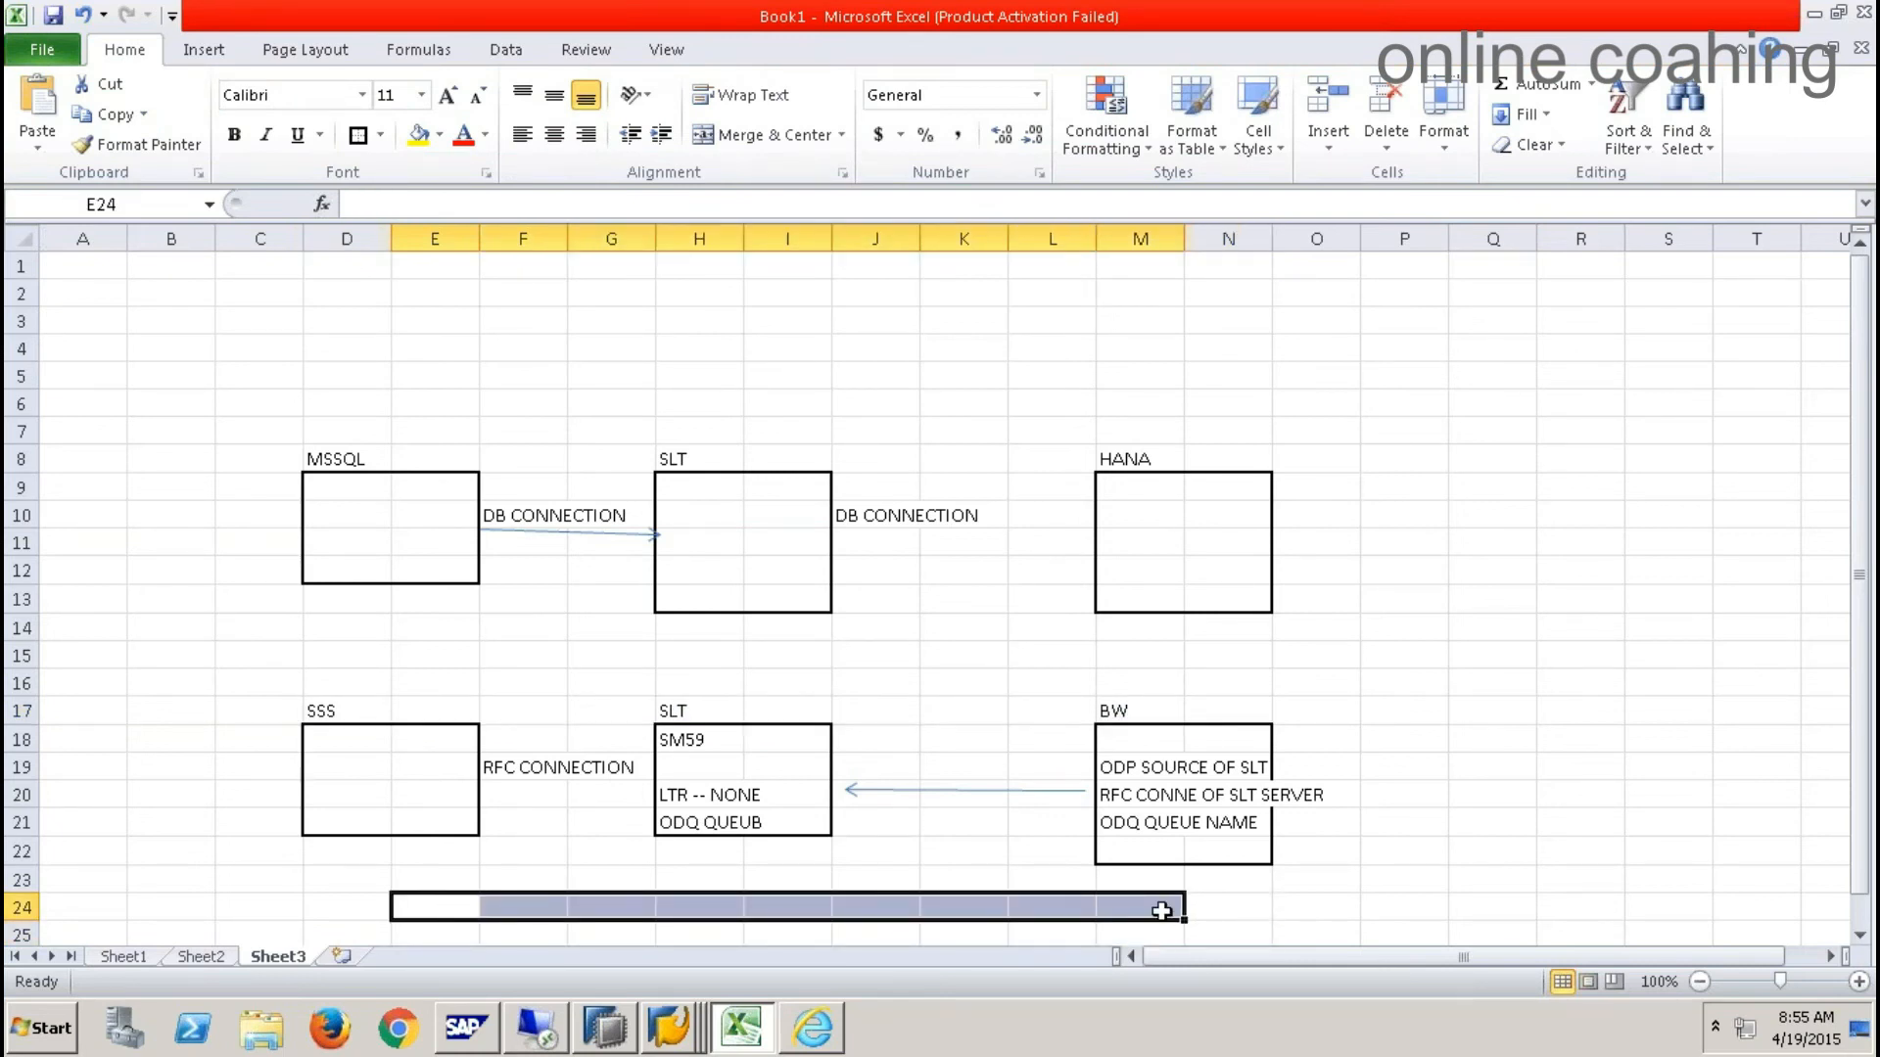
left_click_drag(336, 691, 1312, 854)
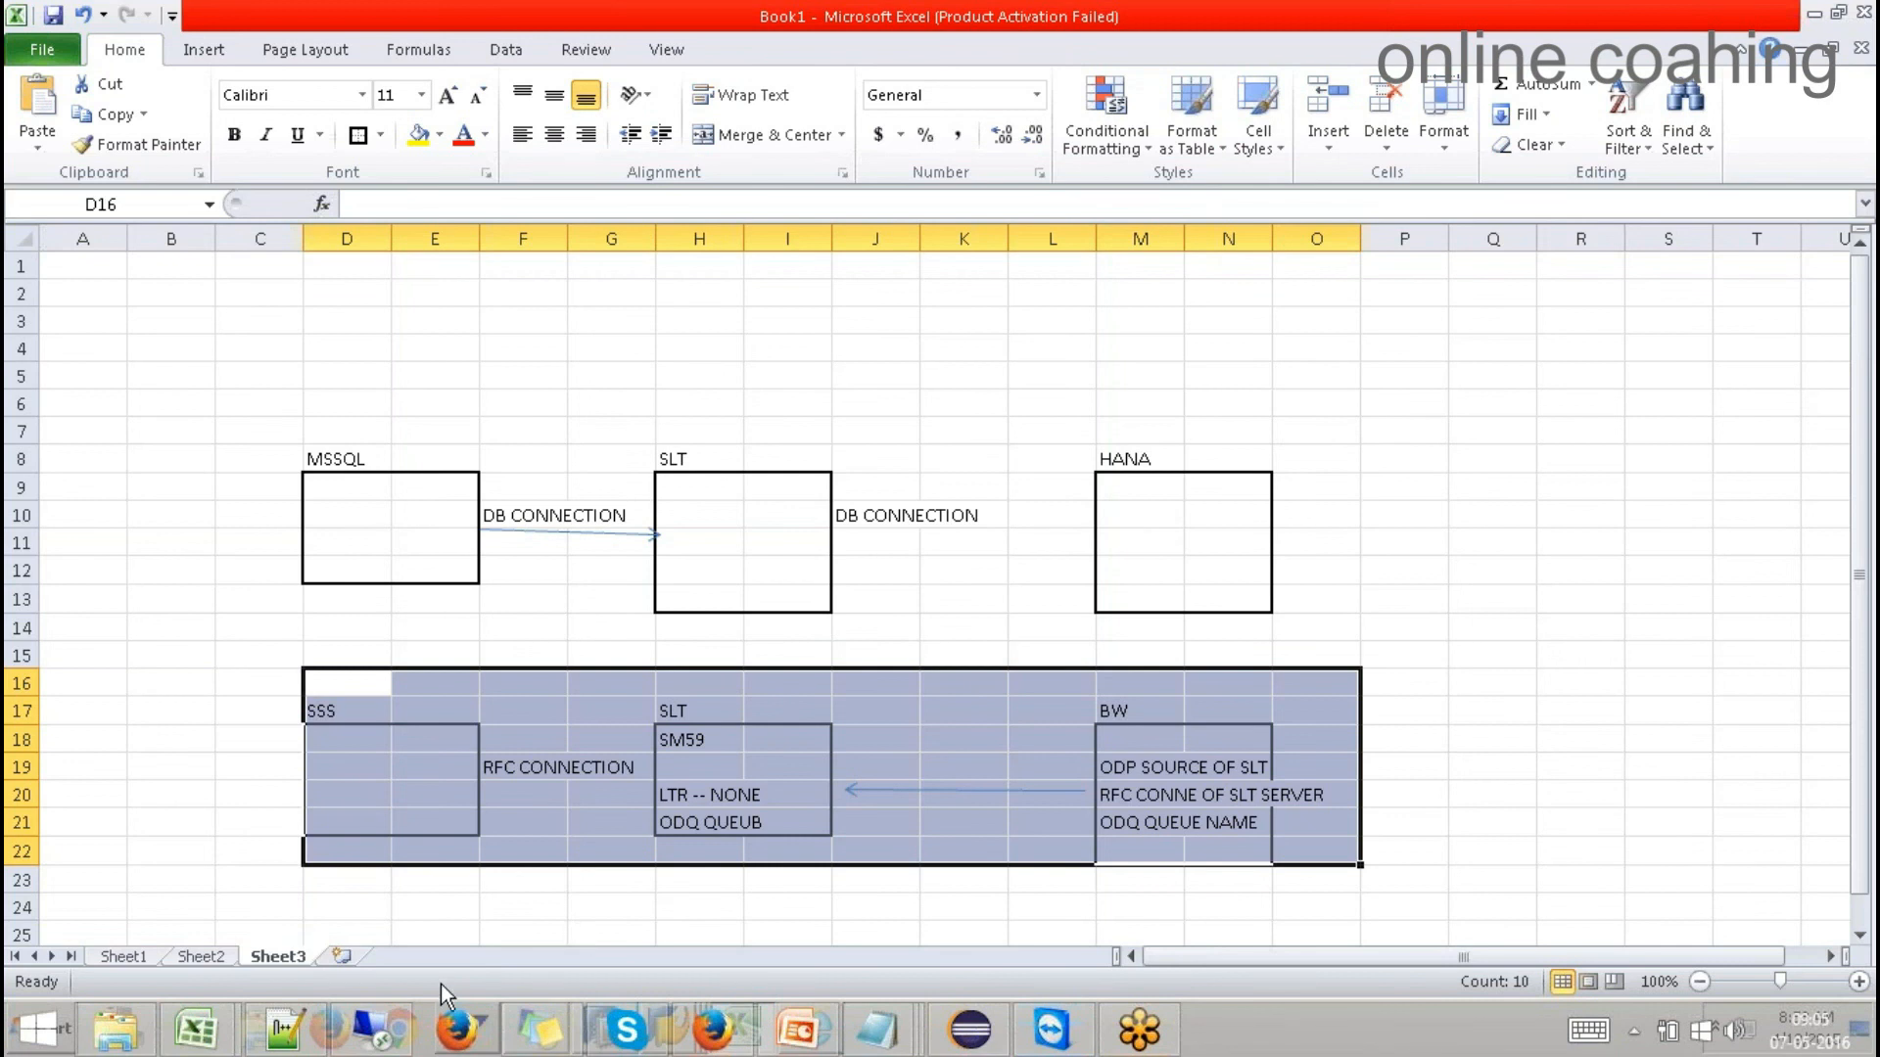
left_click(490, 915)
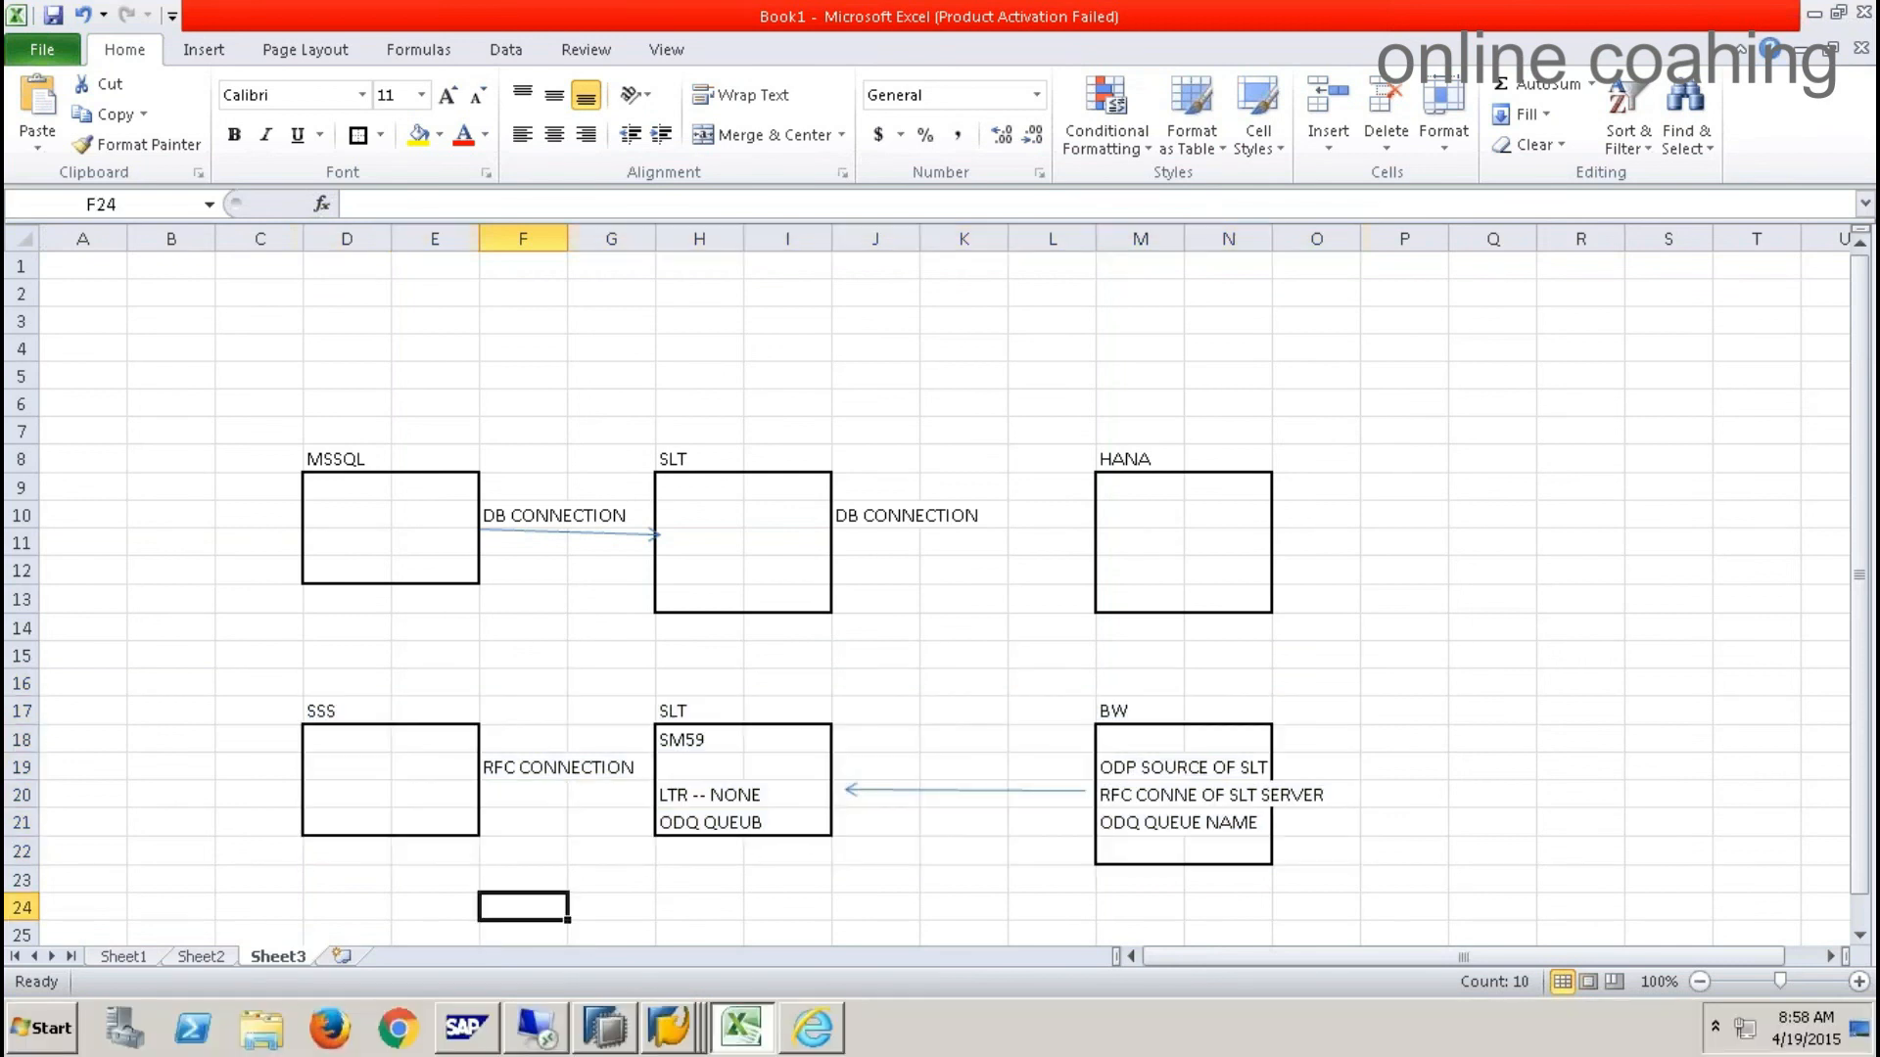
- Switch to Windows Explorer and browse the C on WELCOME, D: and C: drives, looking inside C:\usr\sap
mouse_move(644, 1012)
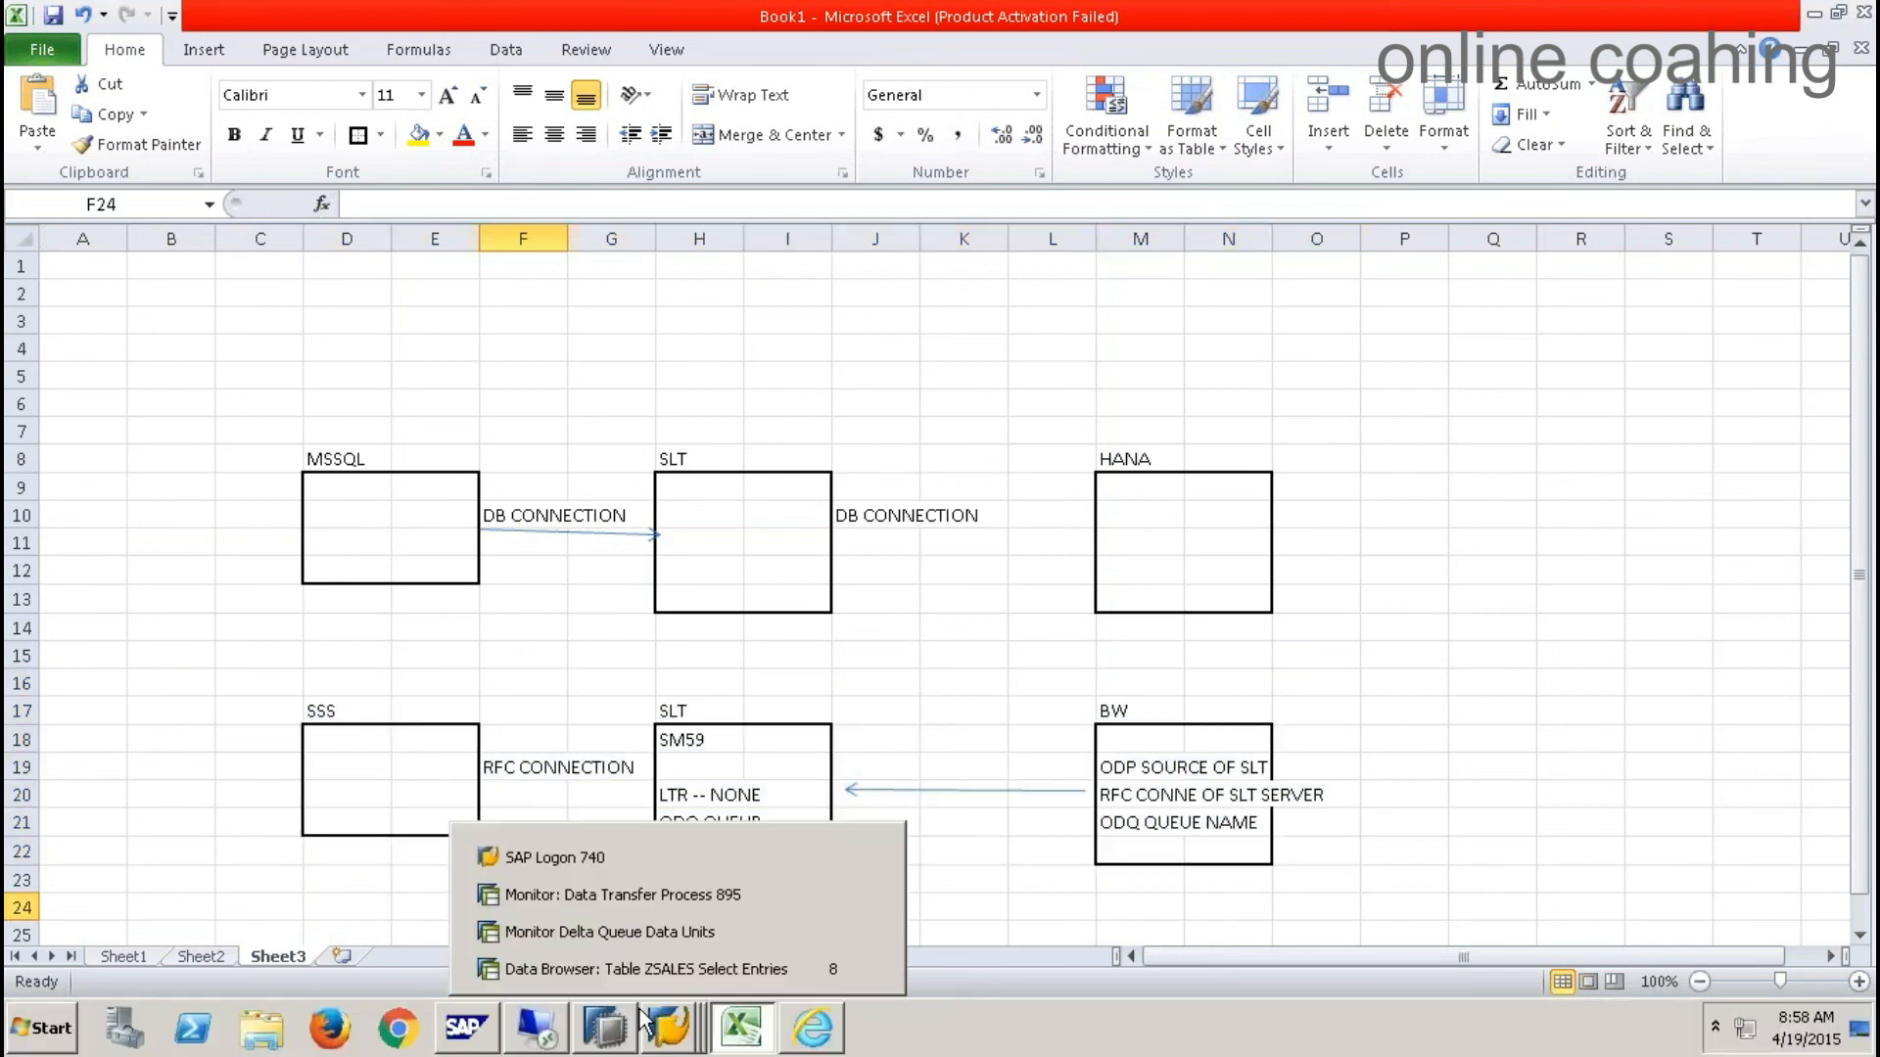
left_click(261, 1028)
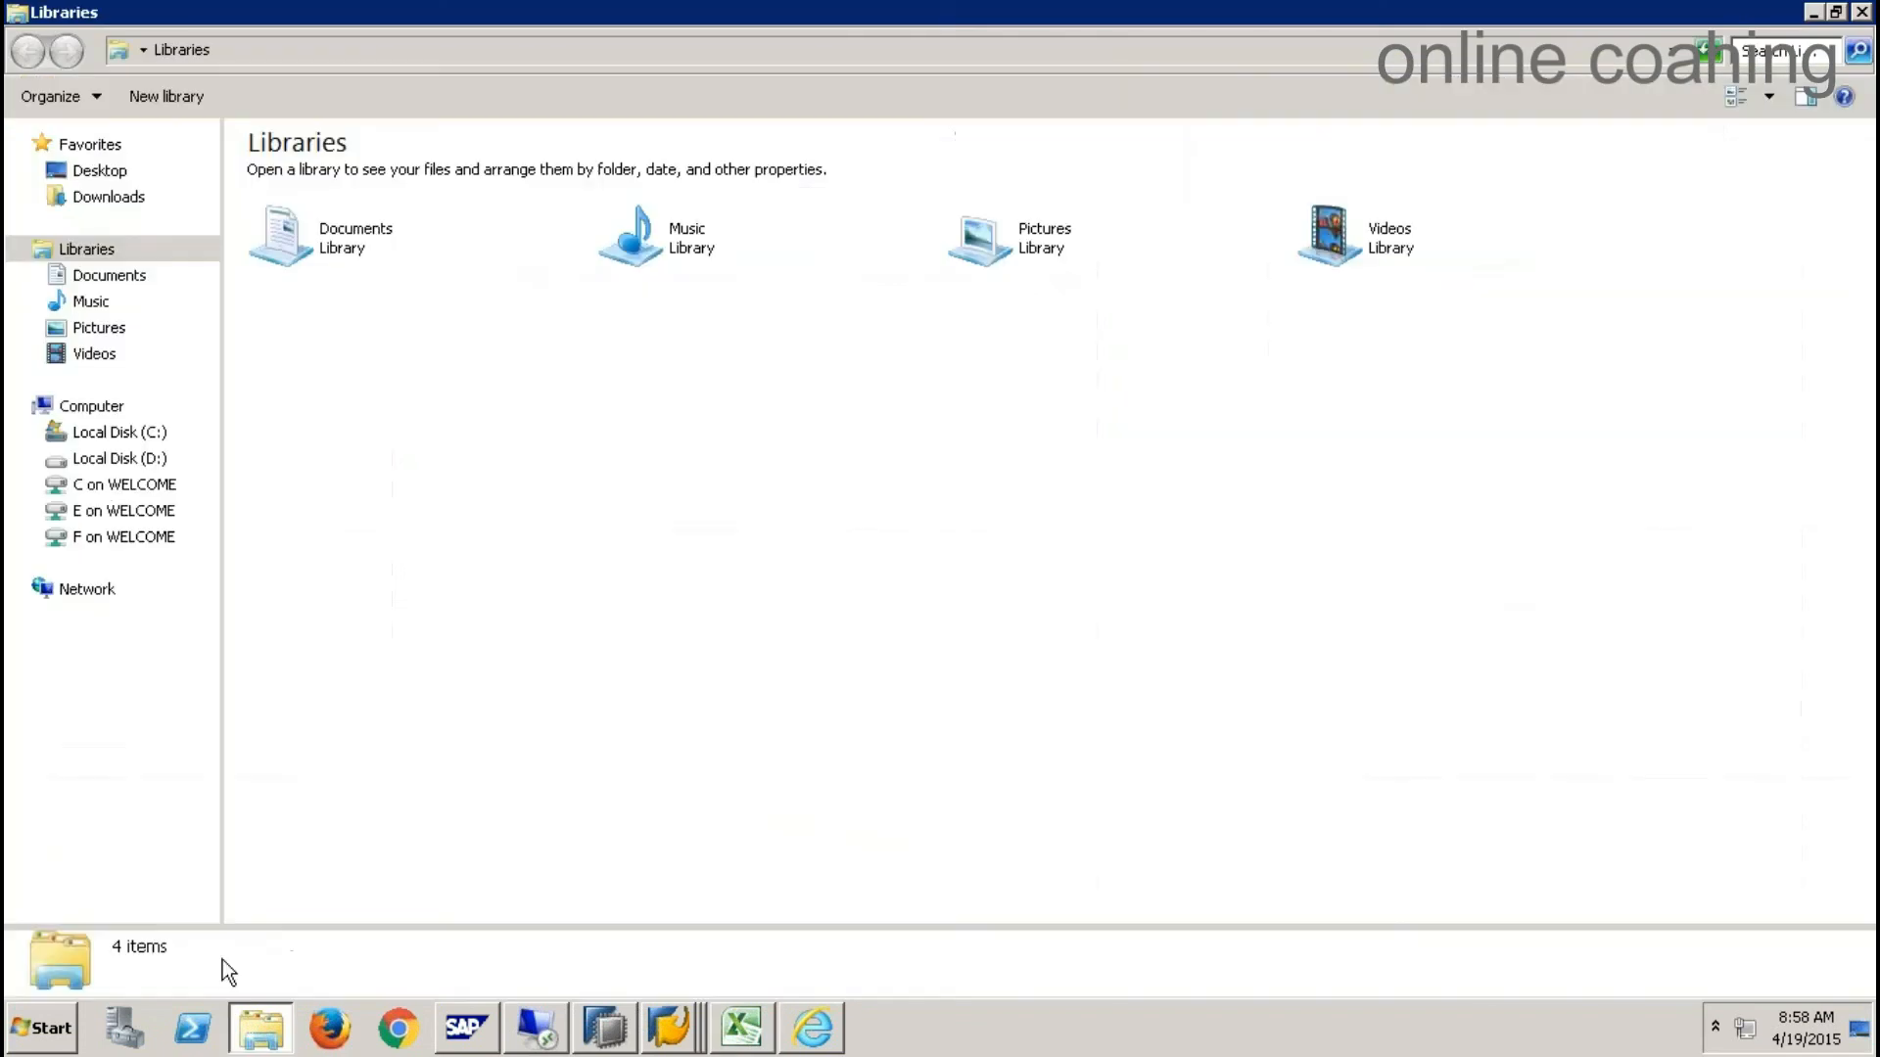
left_click(147, 486)
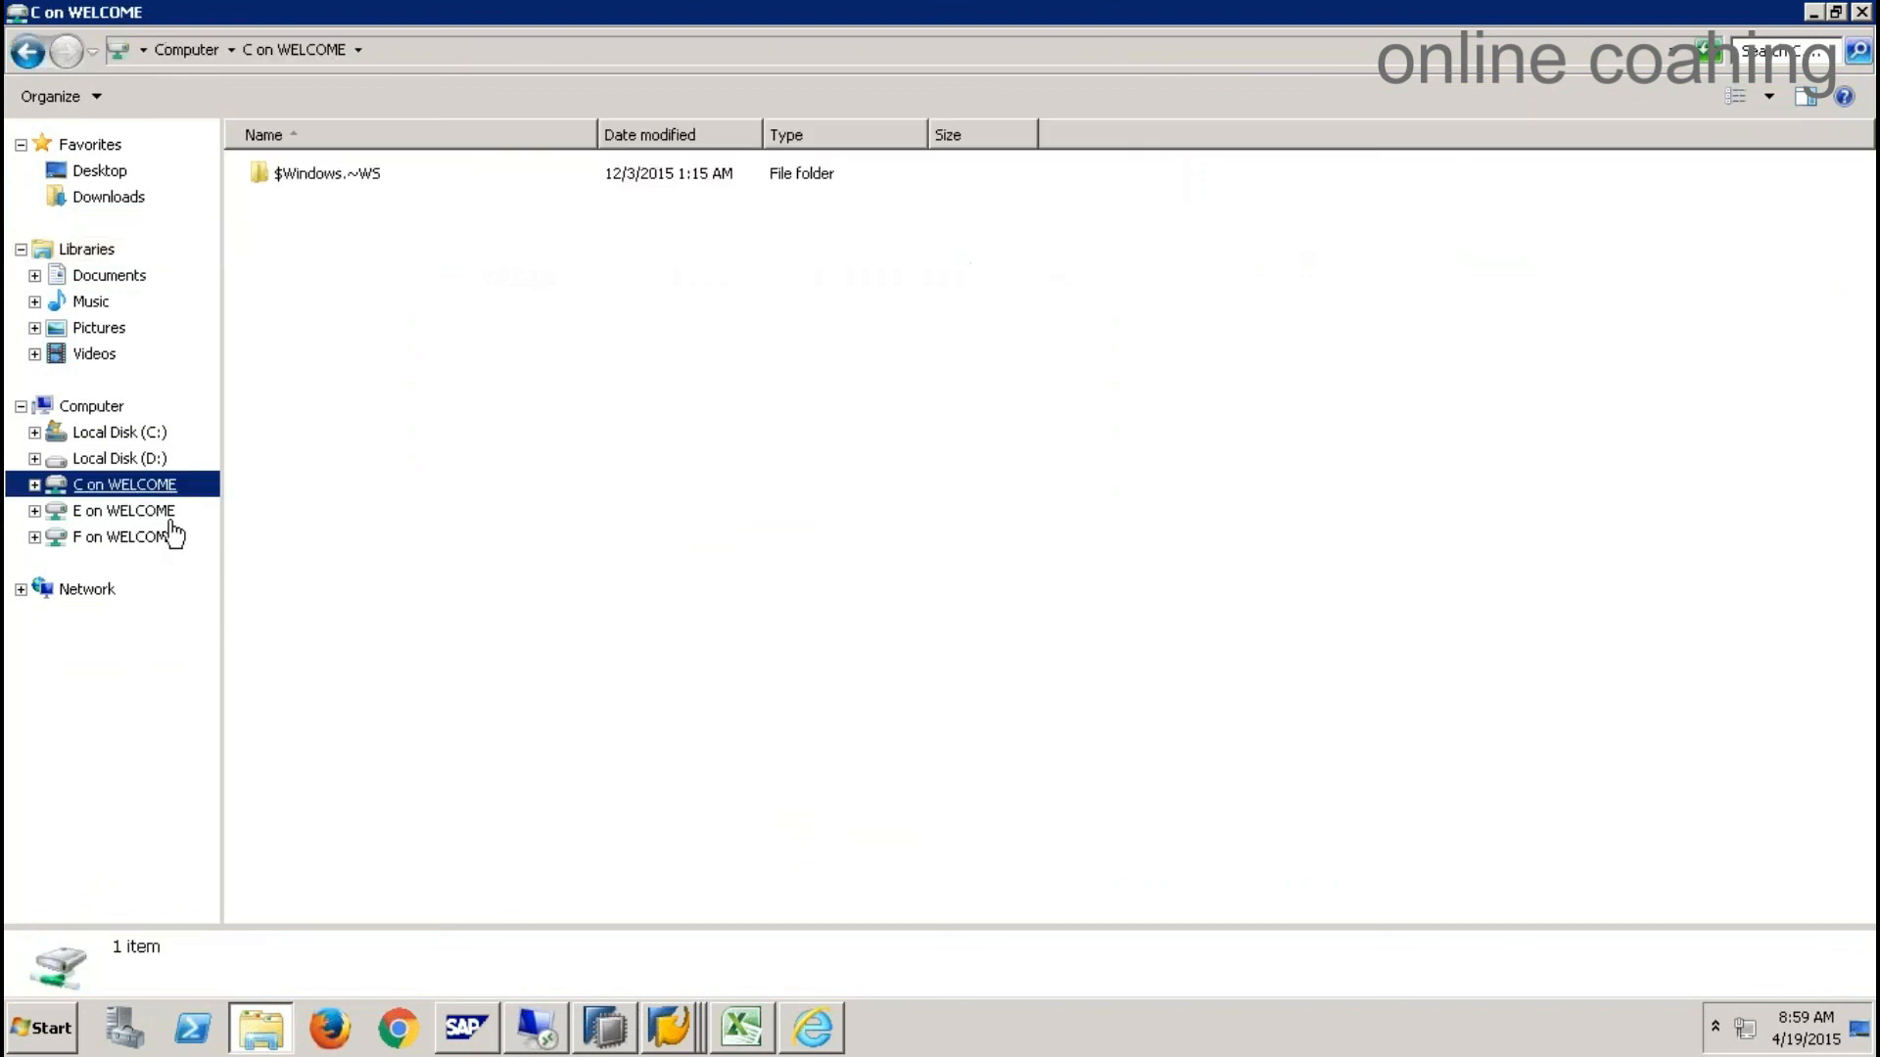
left_click(147, 460)
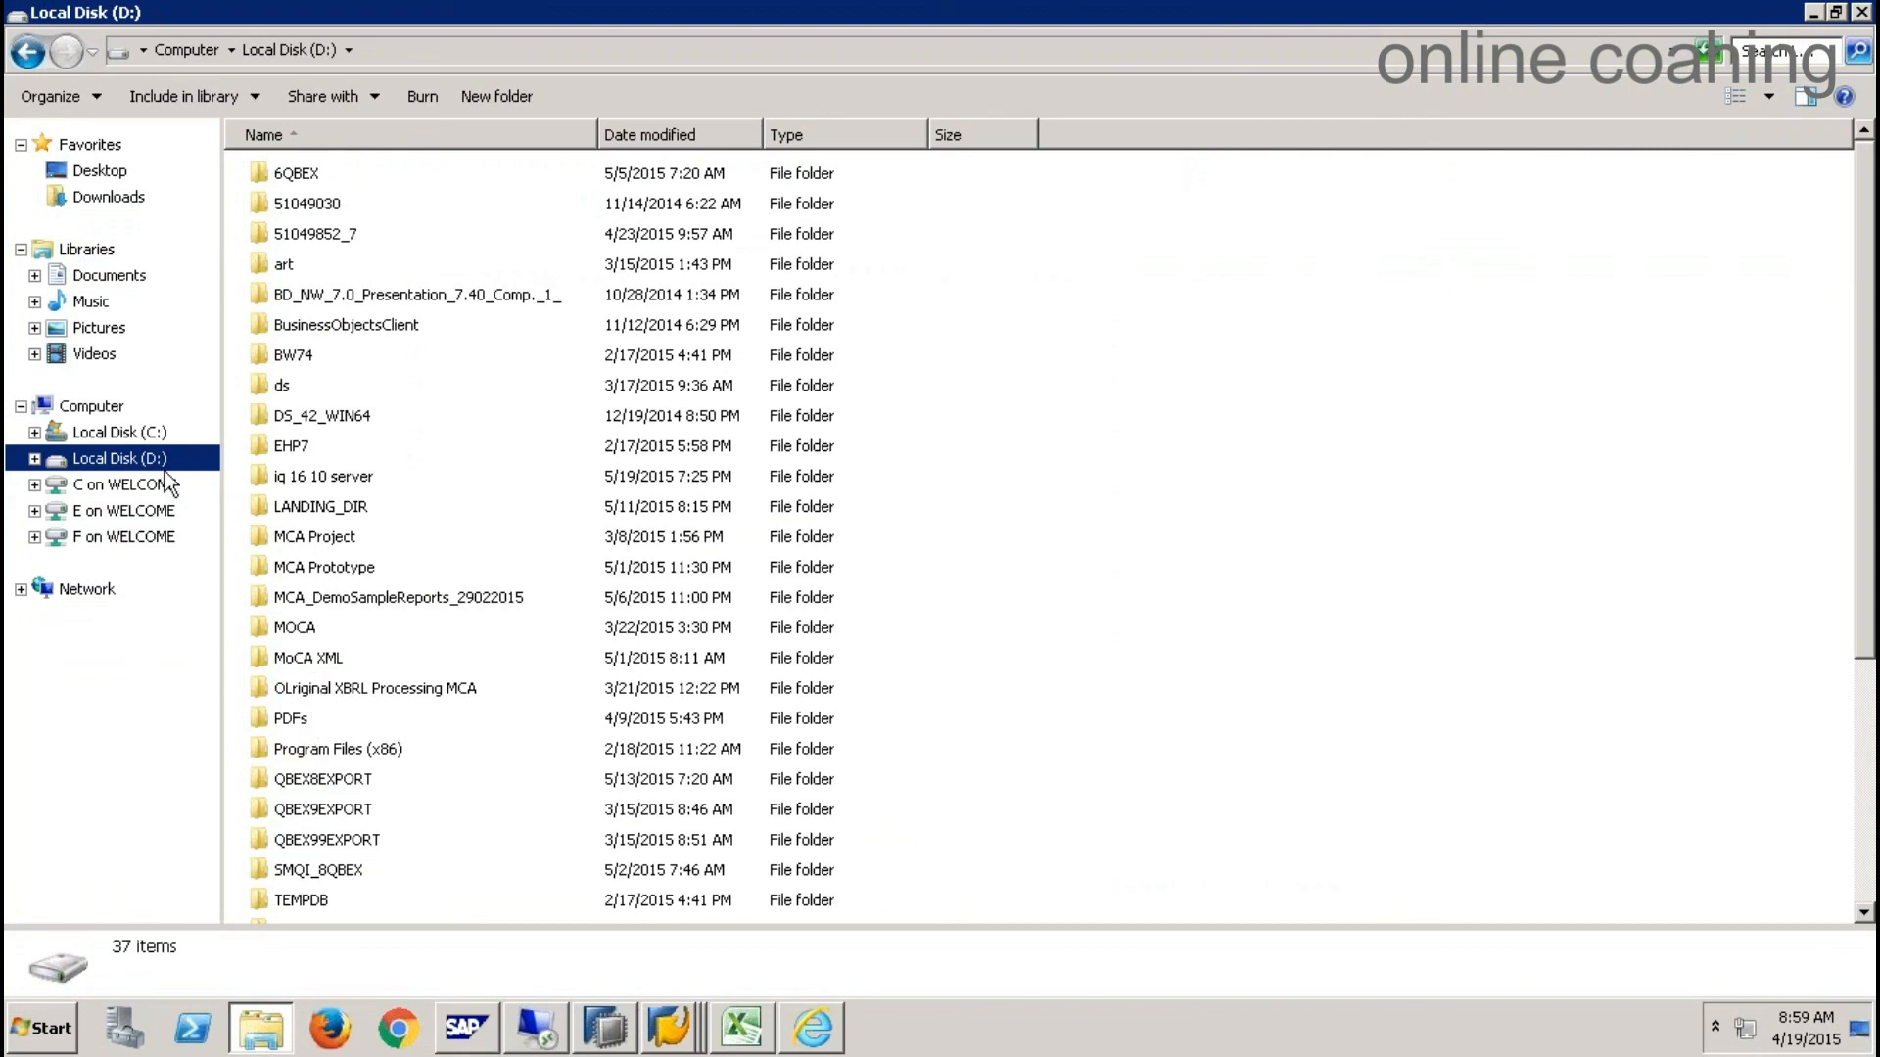
left_click(147, 433)
double_click(288, 814)
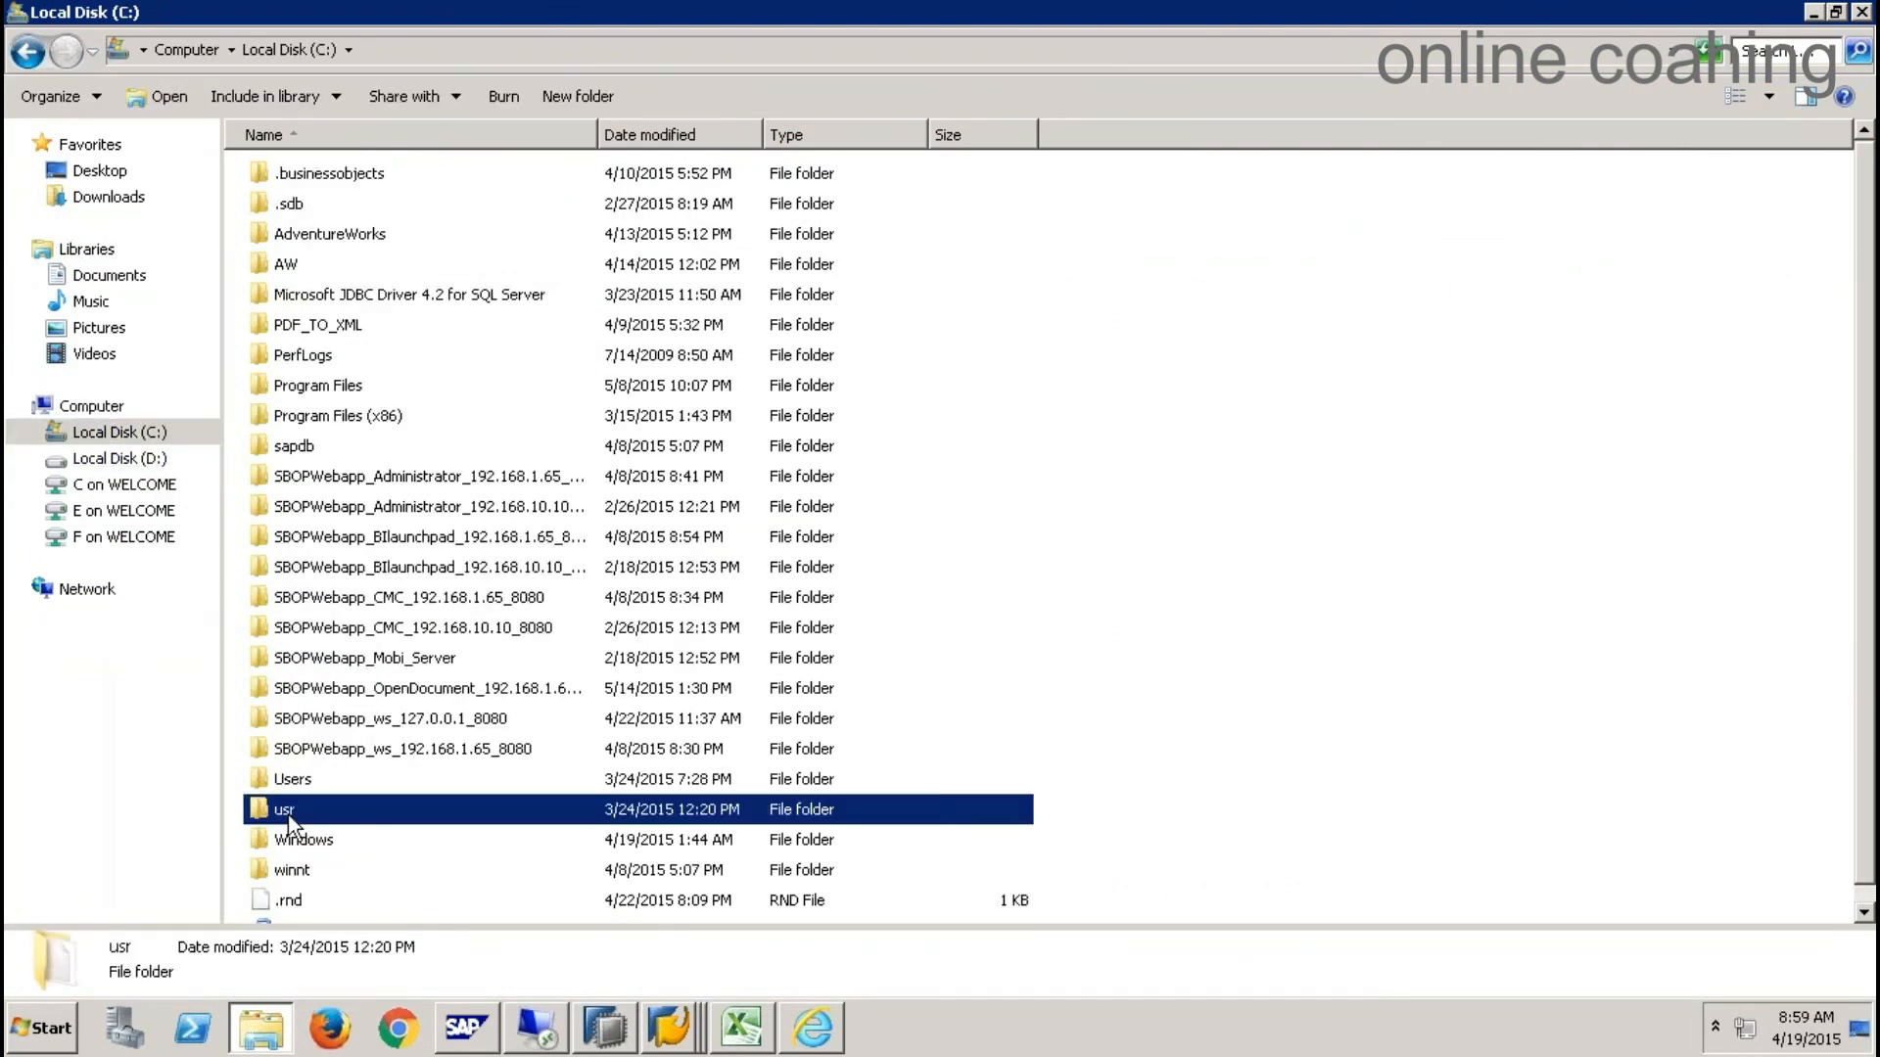
double_click(279, 263)
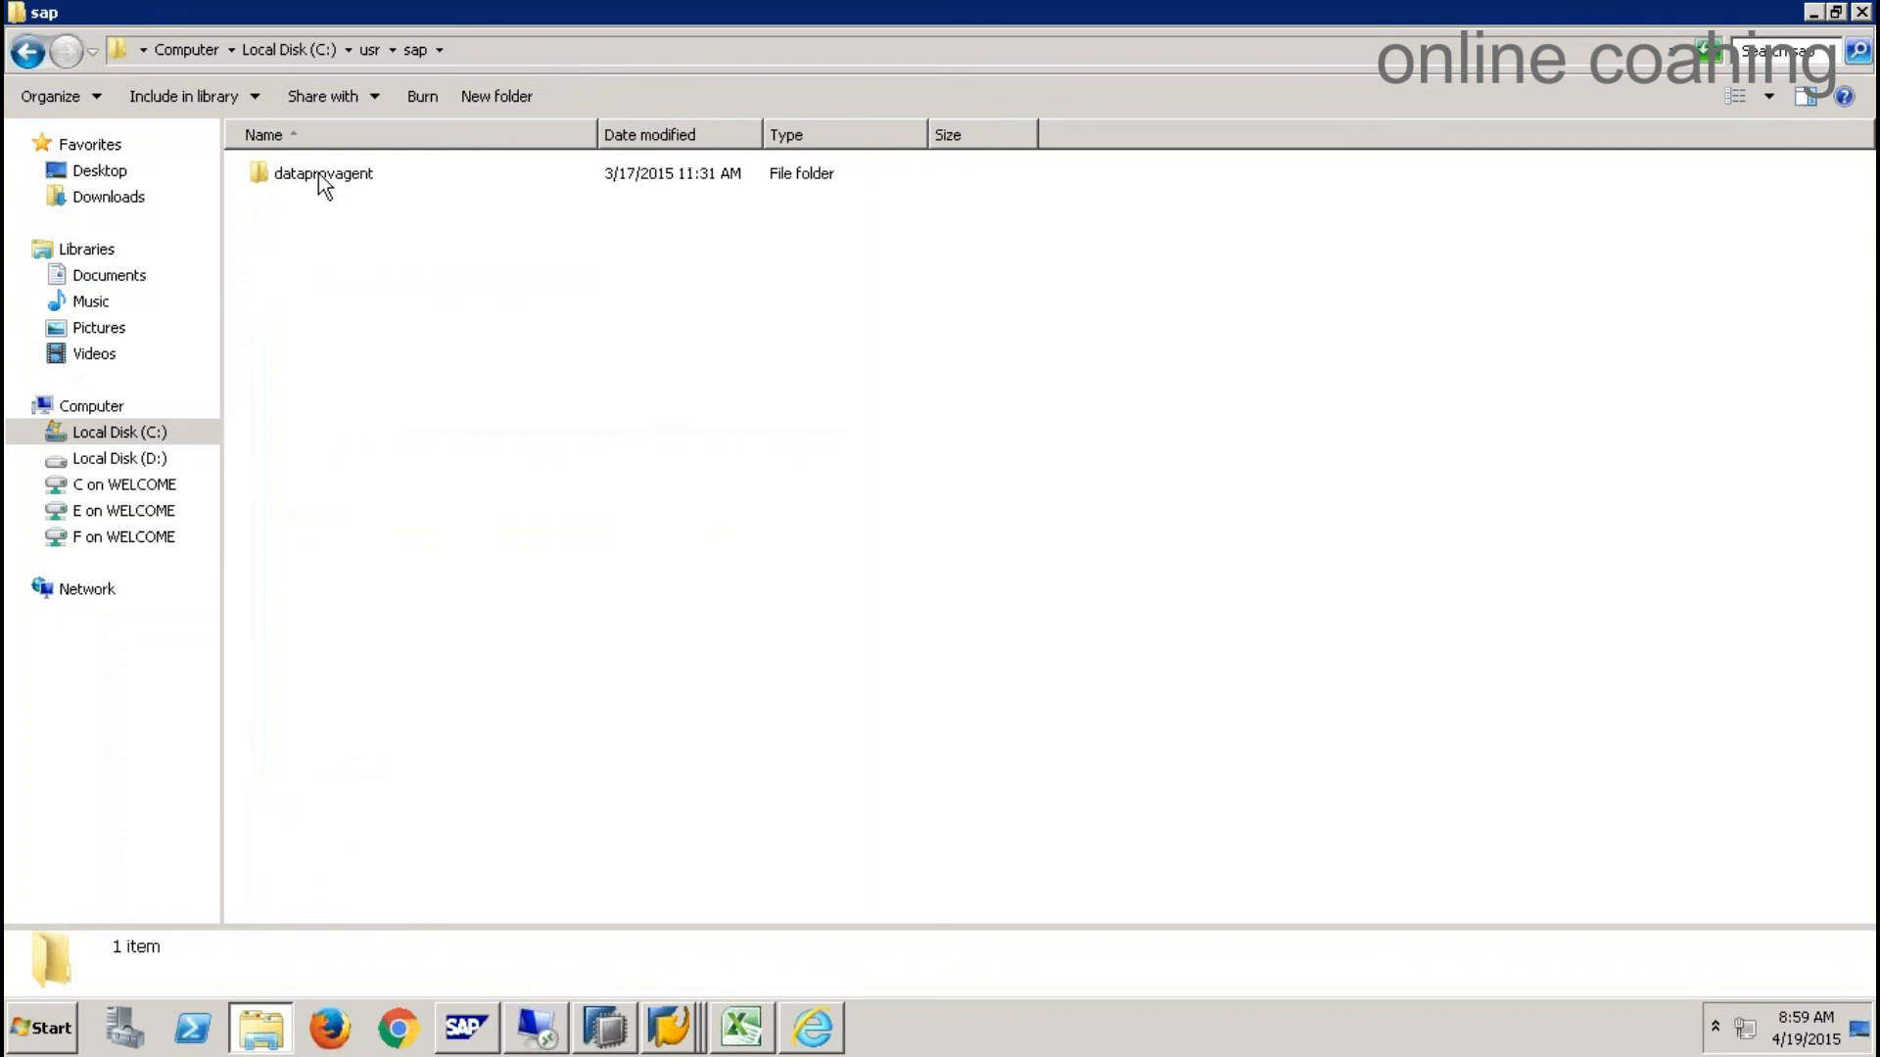
left_click(304, 47)
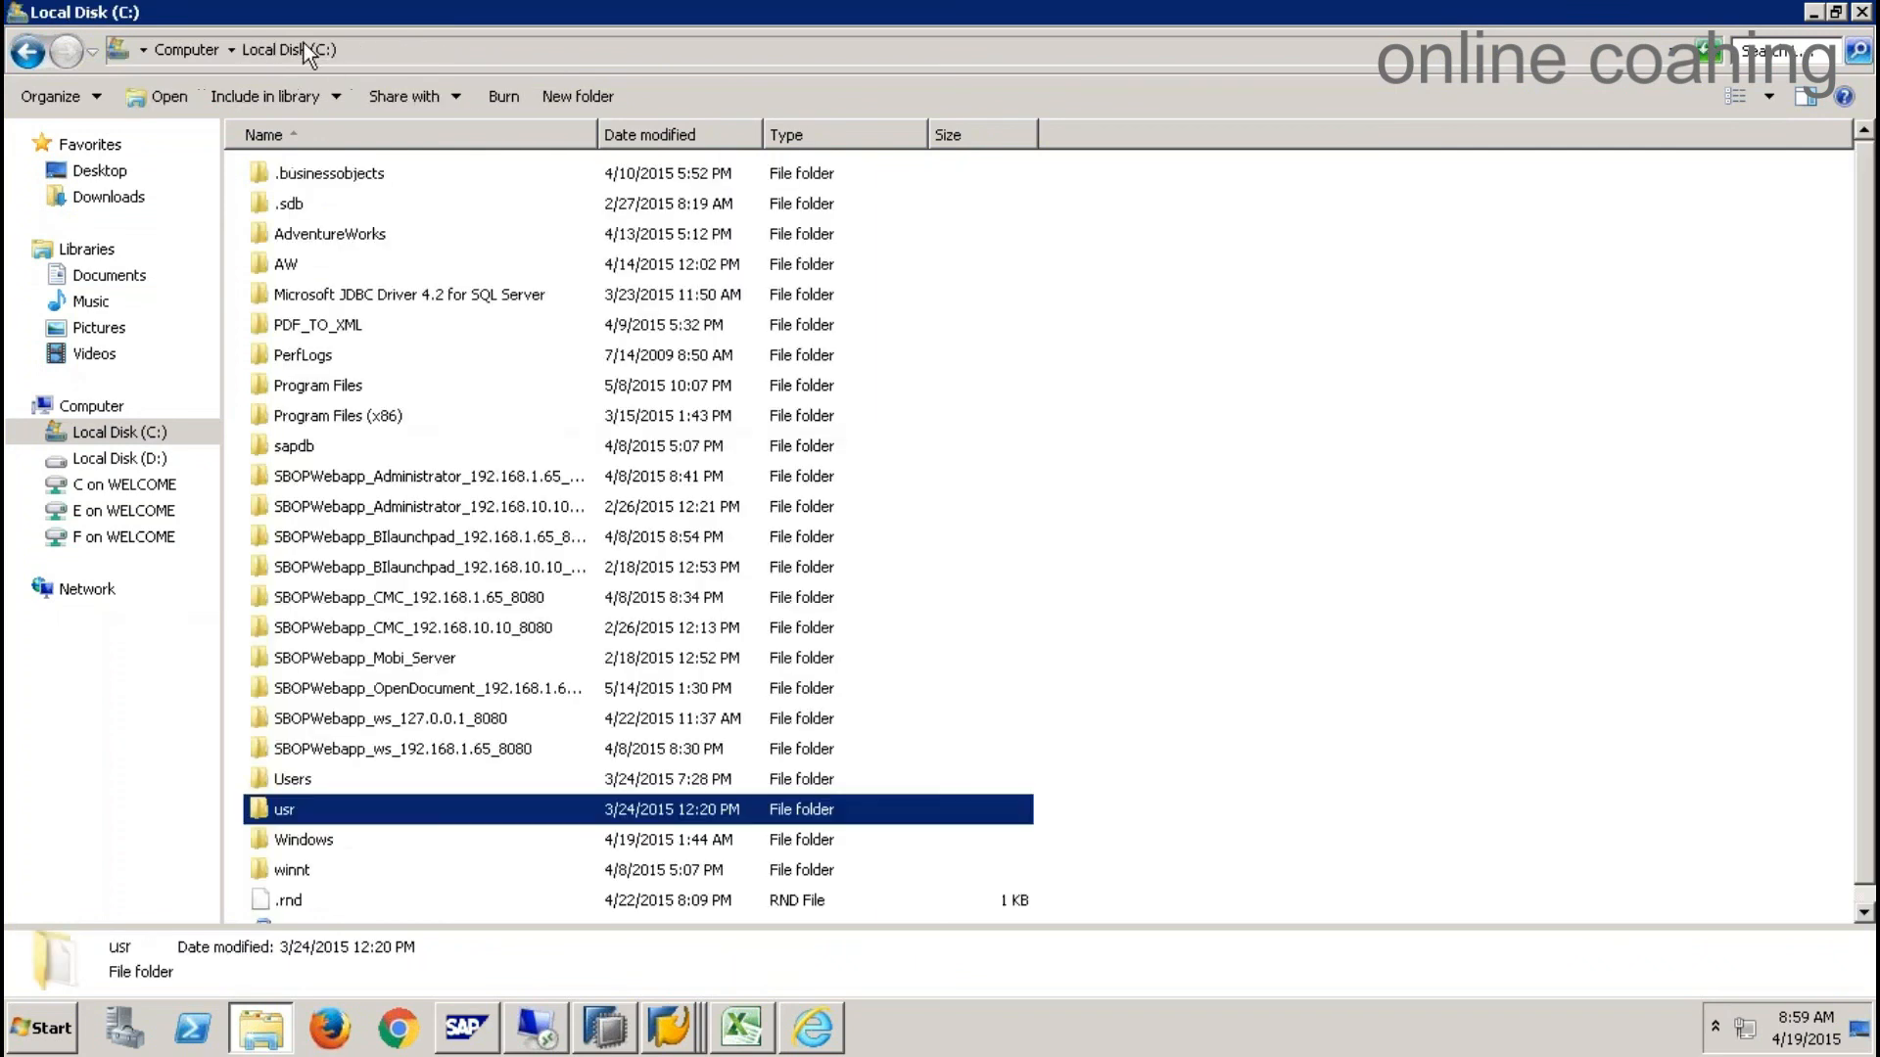
- Open the folder D:\usr\sap\NSP\DVEBMGS61\exe
left_click(145, 460)
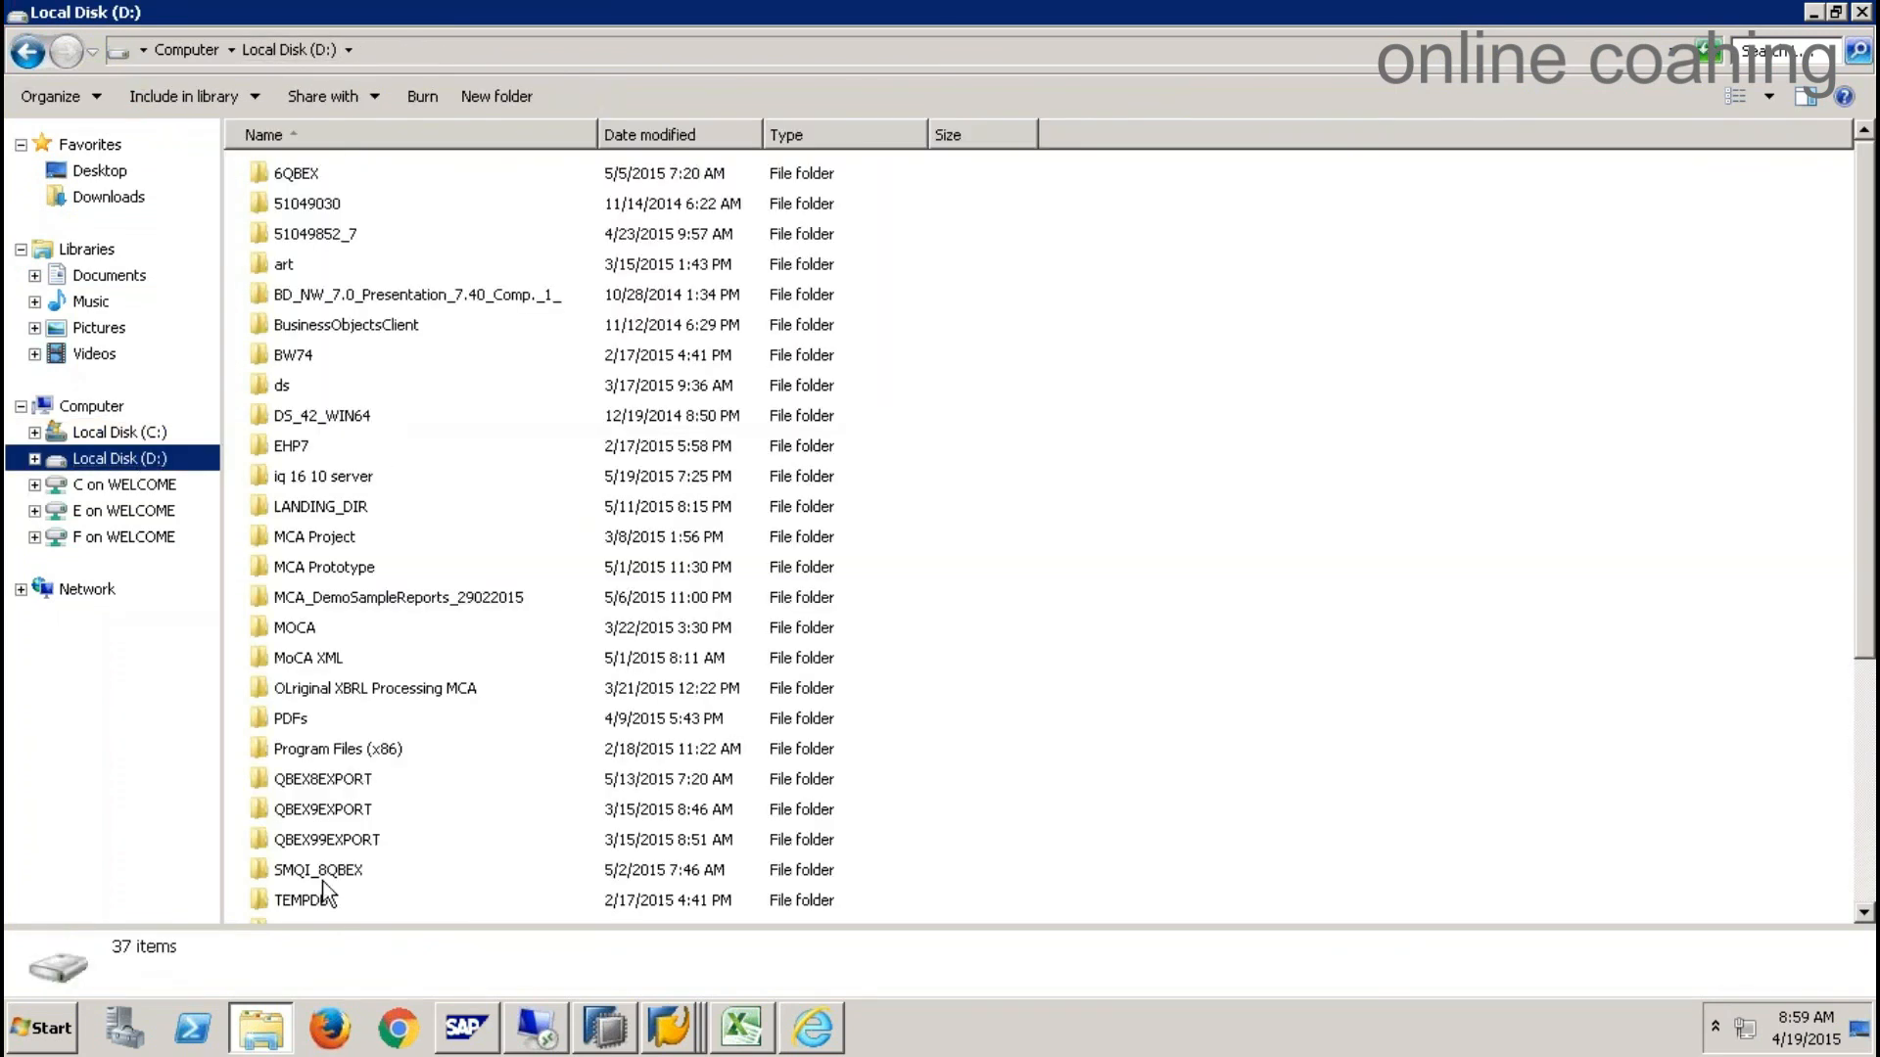
left_click(320, 871)
scroll(323, 881, "down", 4)
left_click(281, 578)
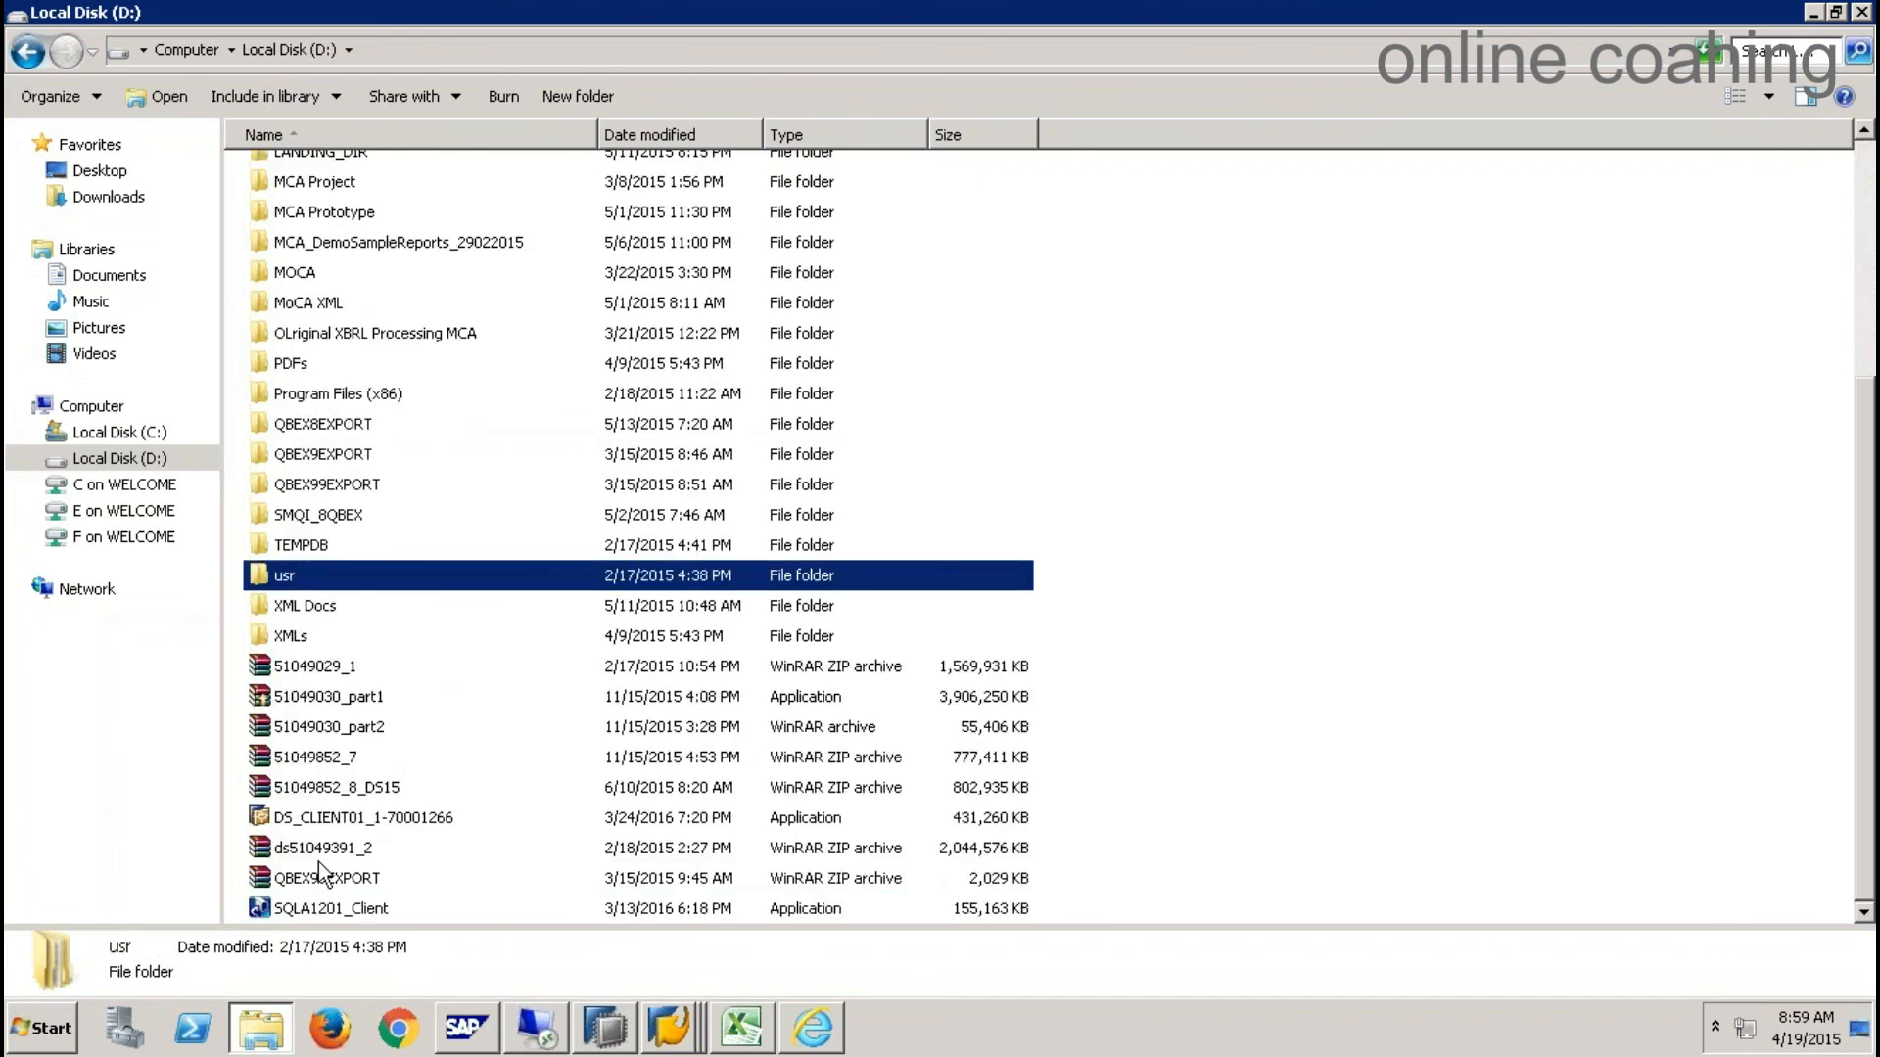
double_click(281, 580)
double_click(288, 180)
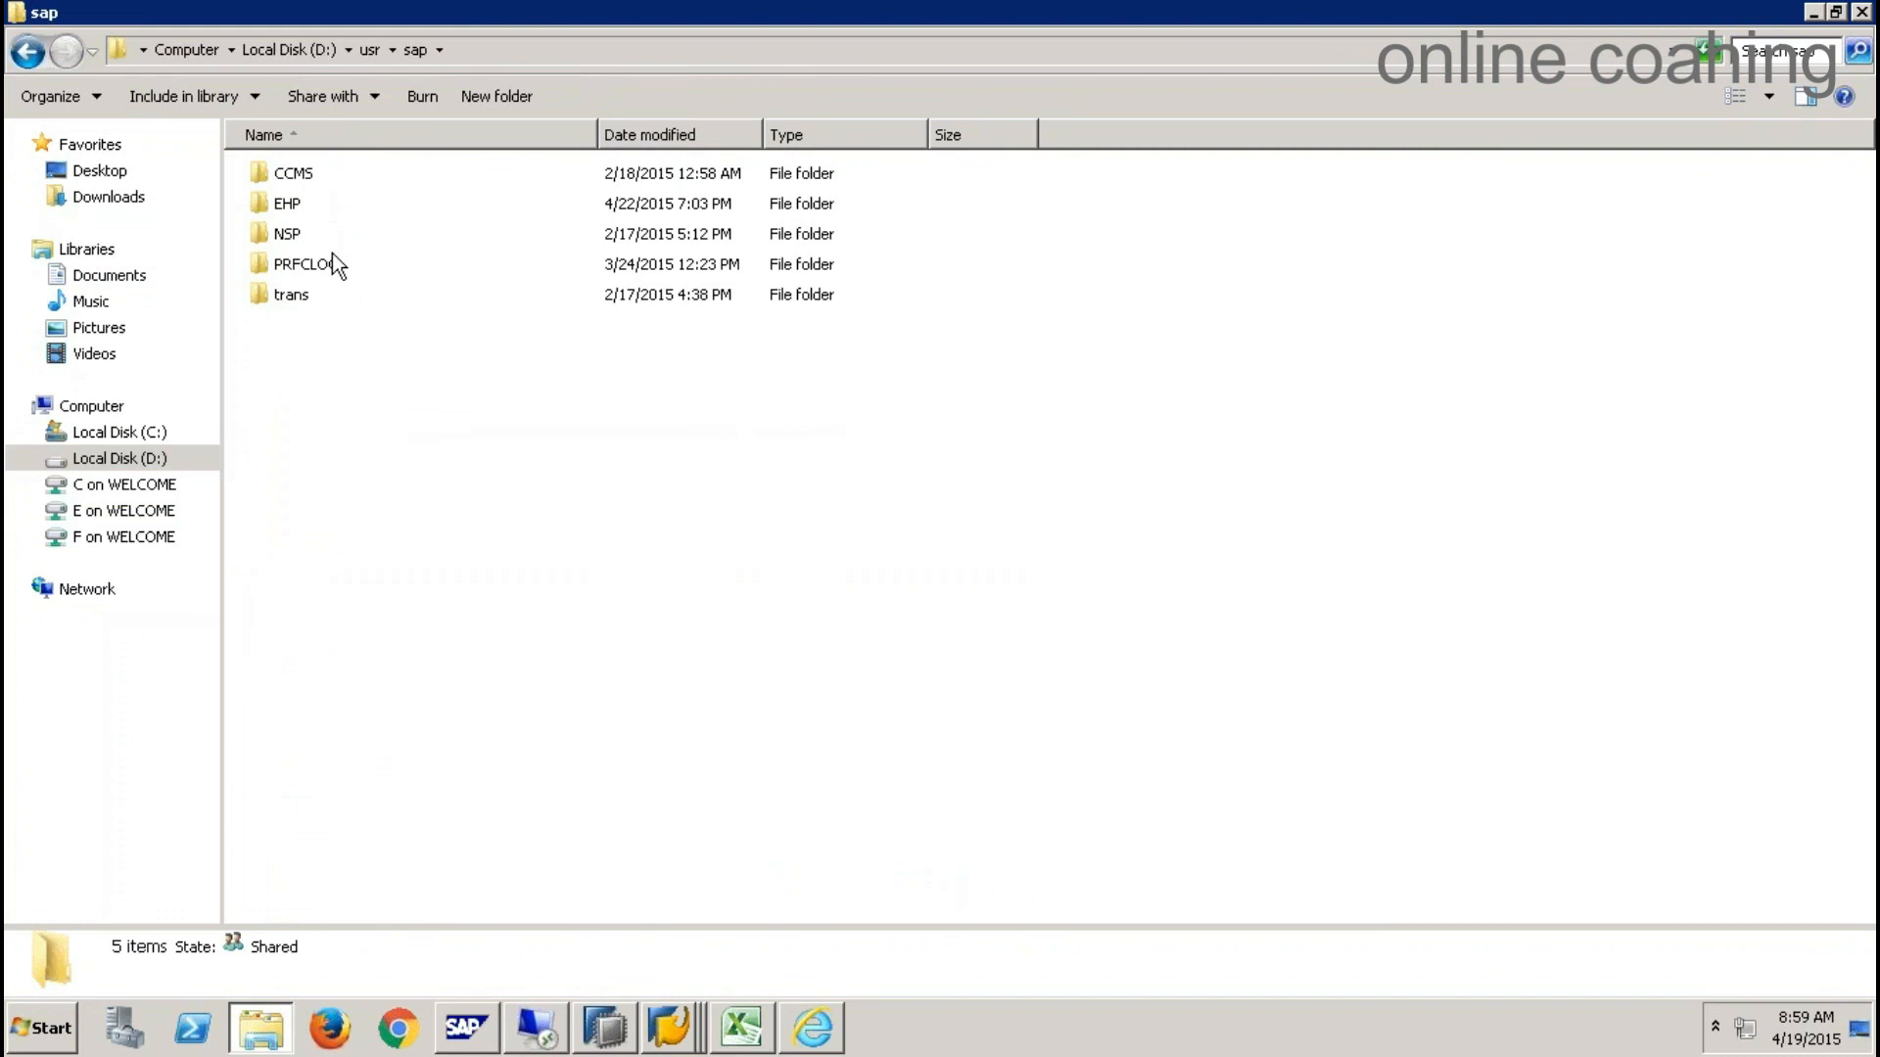
double_click(288, 234)
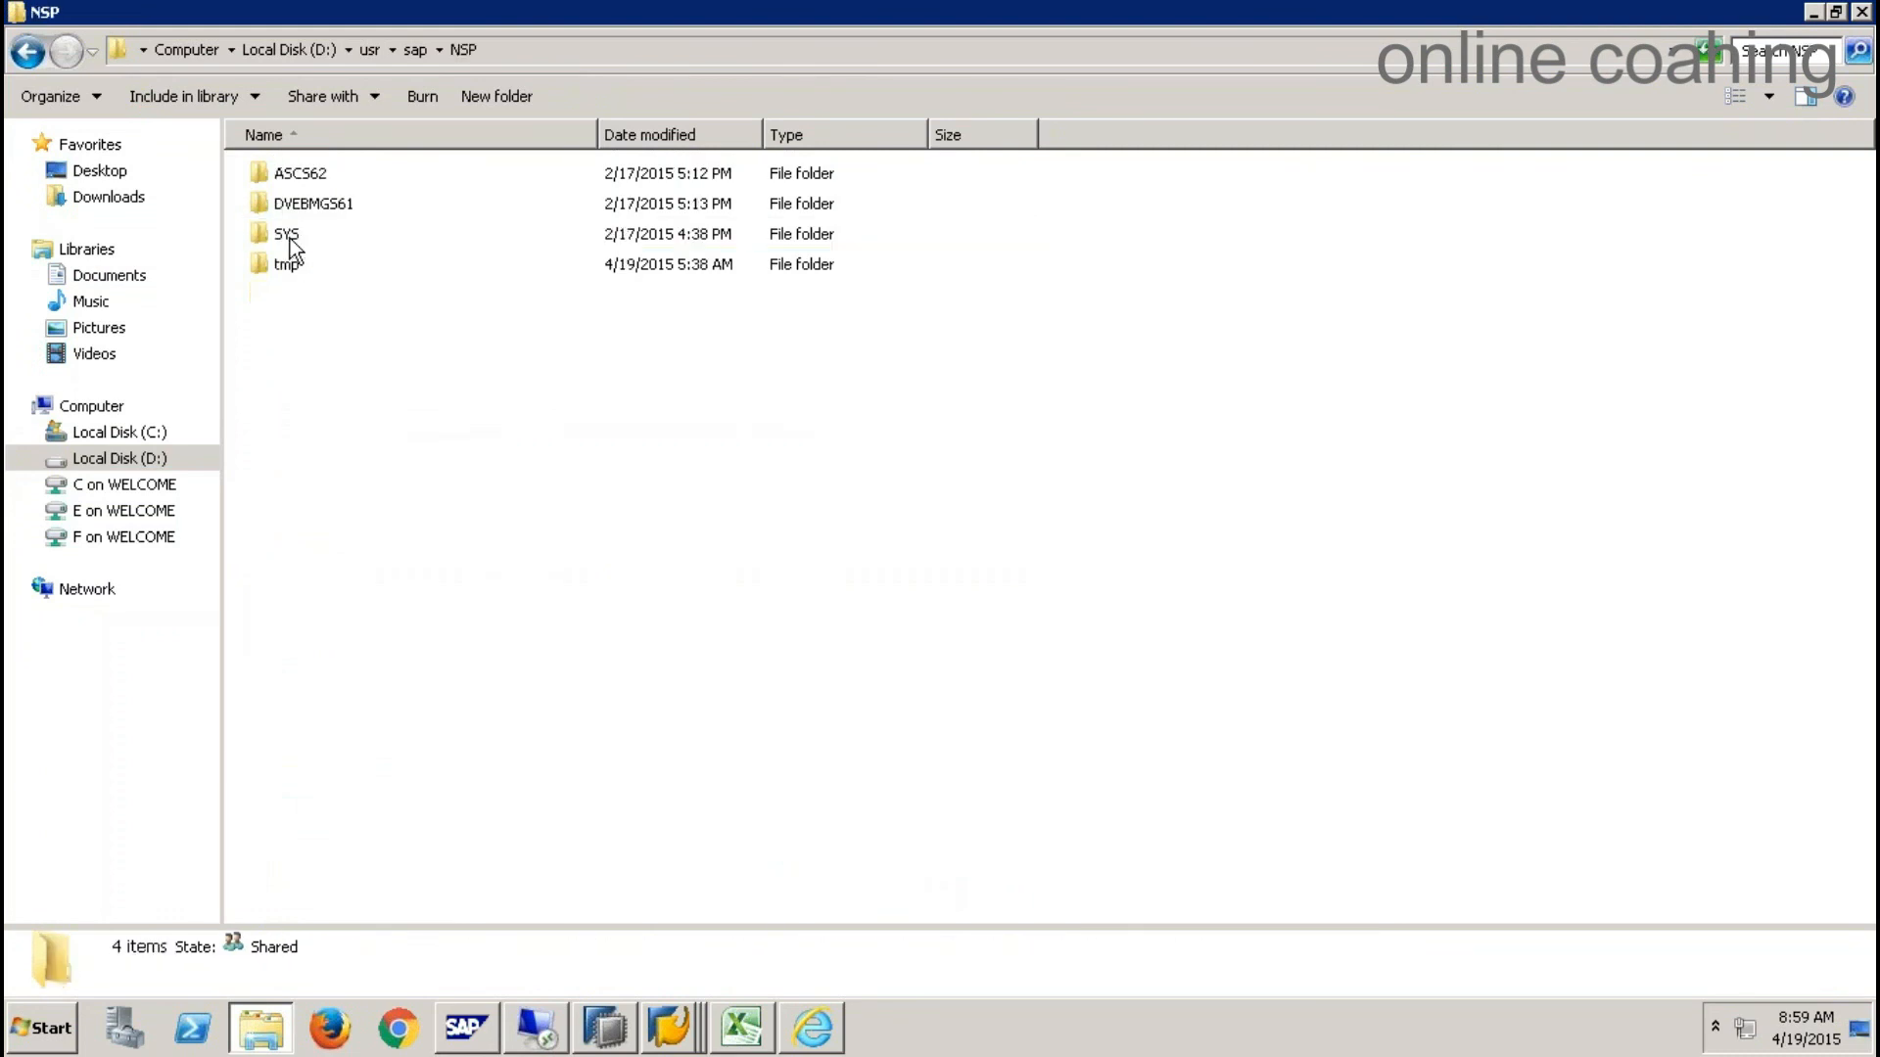
double_click(328, 204)
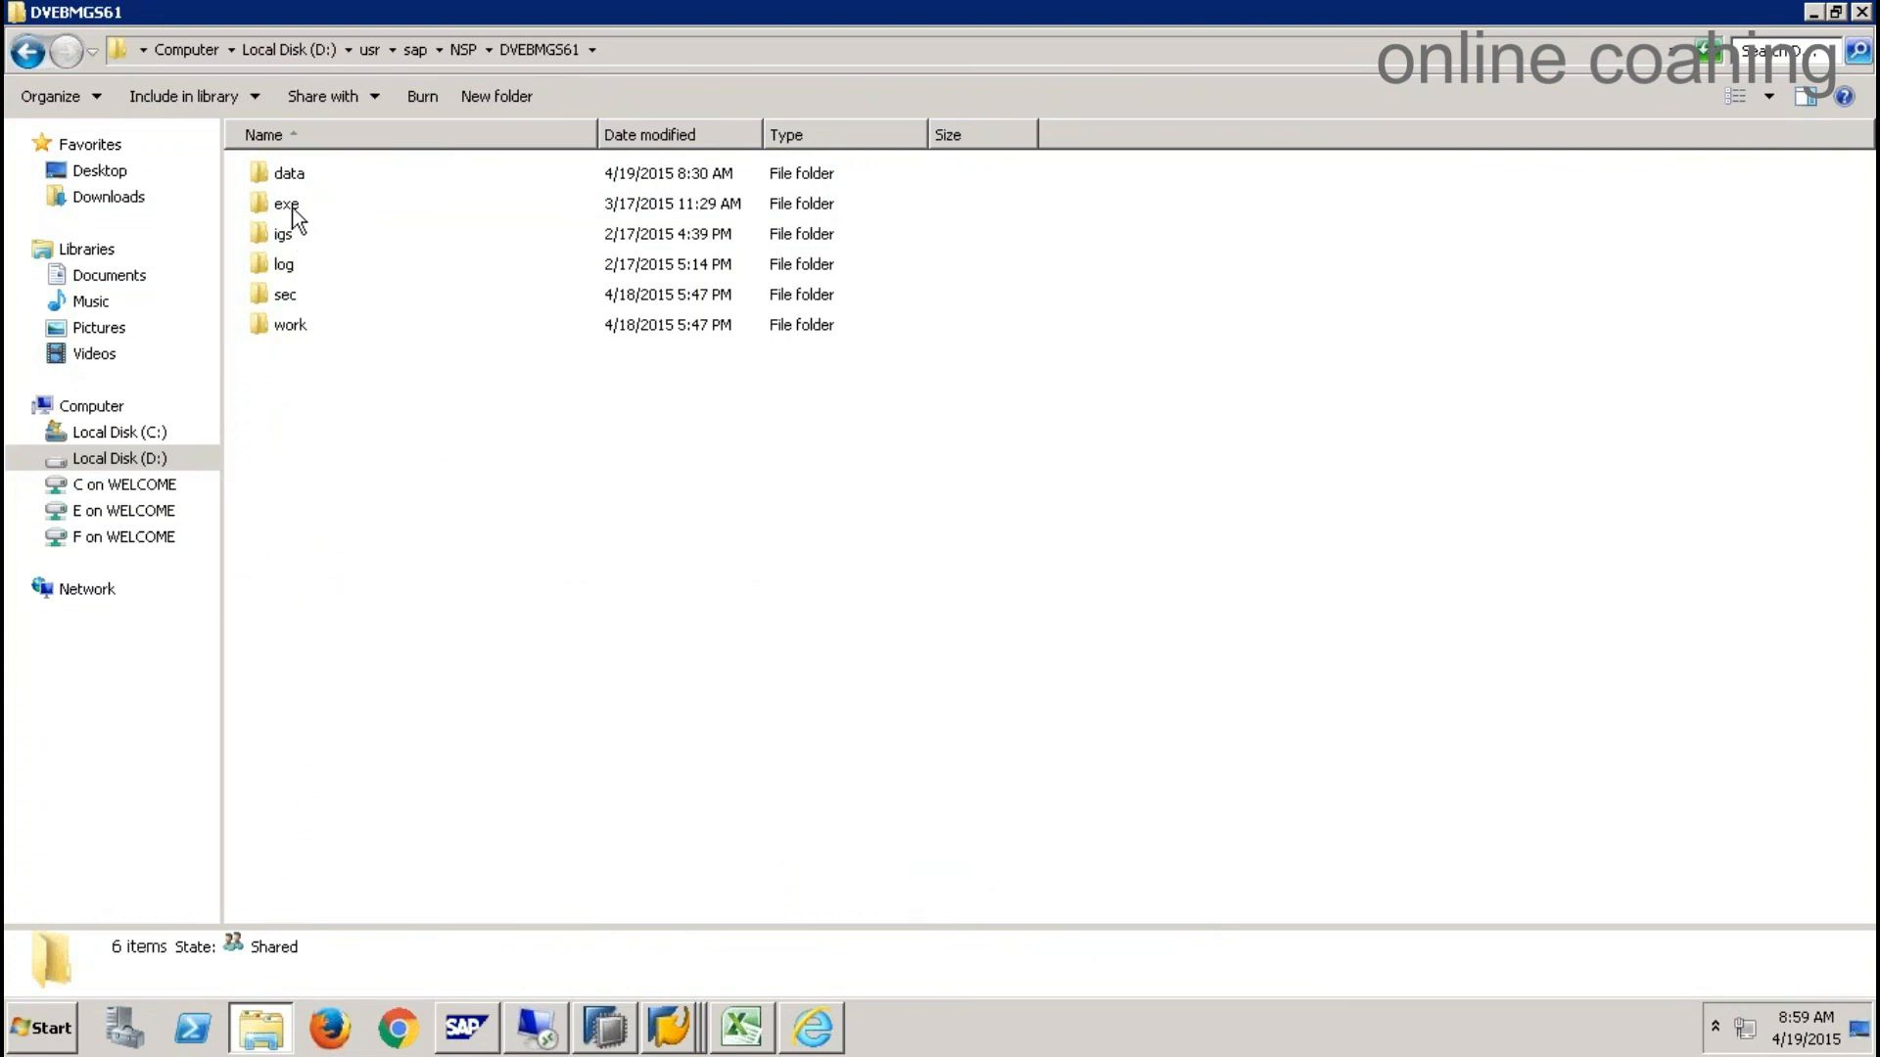
double_click(286, 204)
- Look through the program files in the exe folder down to the entries starting with j, k and l
scroll(385, 448, "down", 1)
scroll(386, 449, "down", 20)
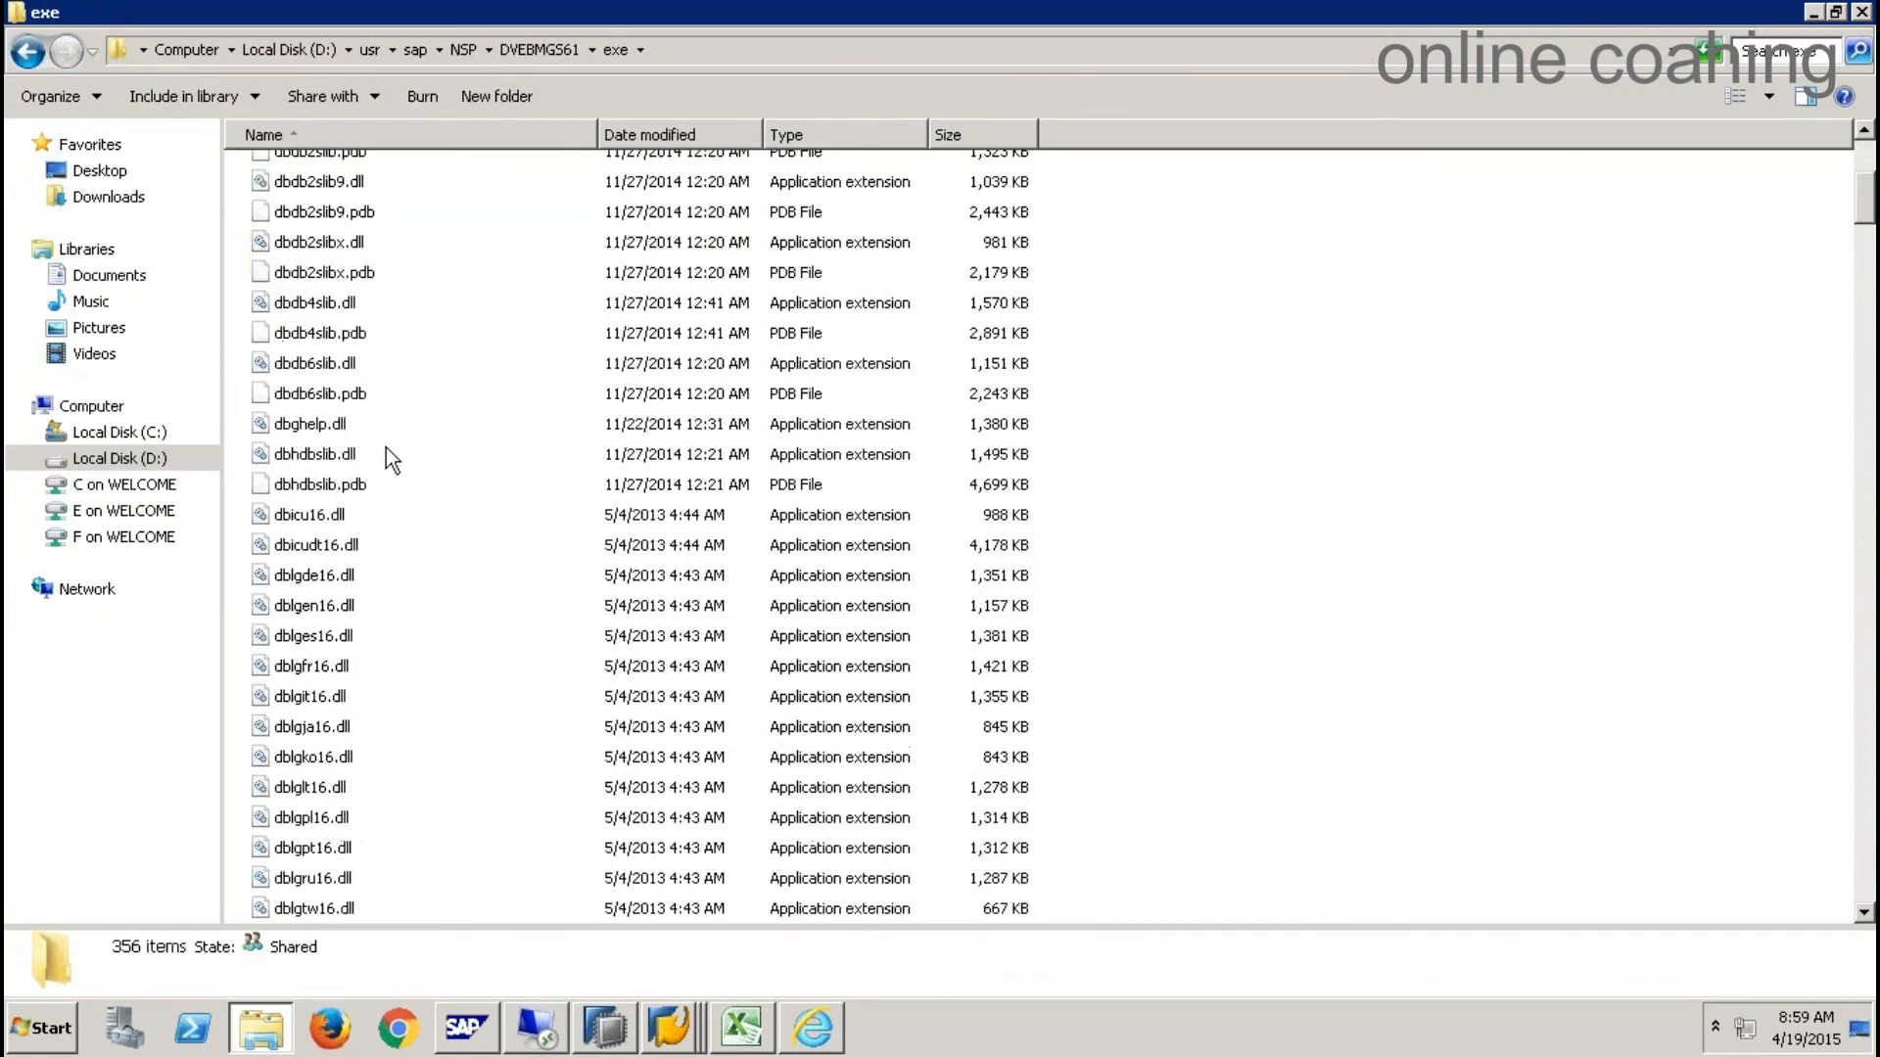
scroll(386, 449, "down", 15)
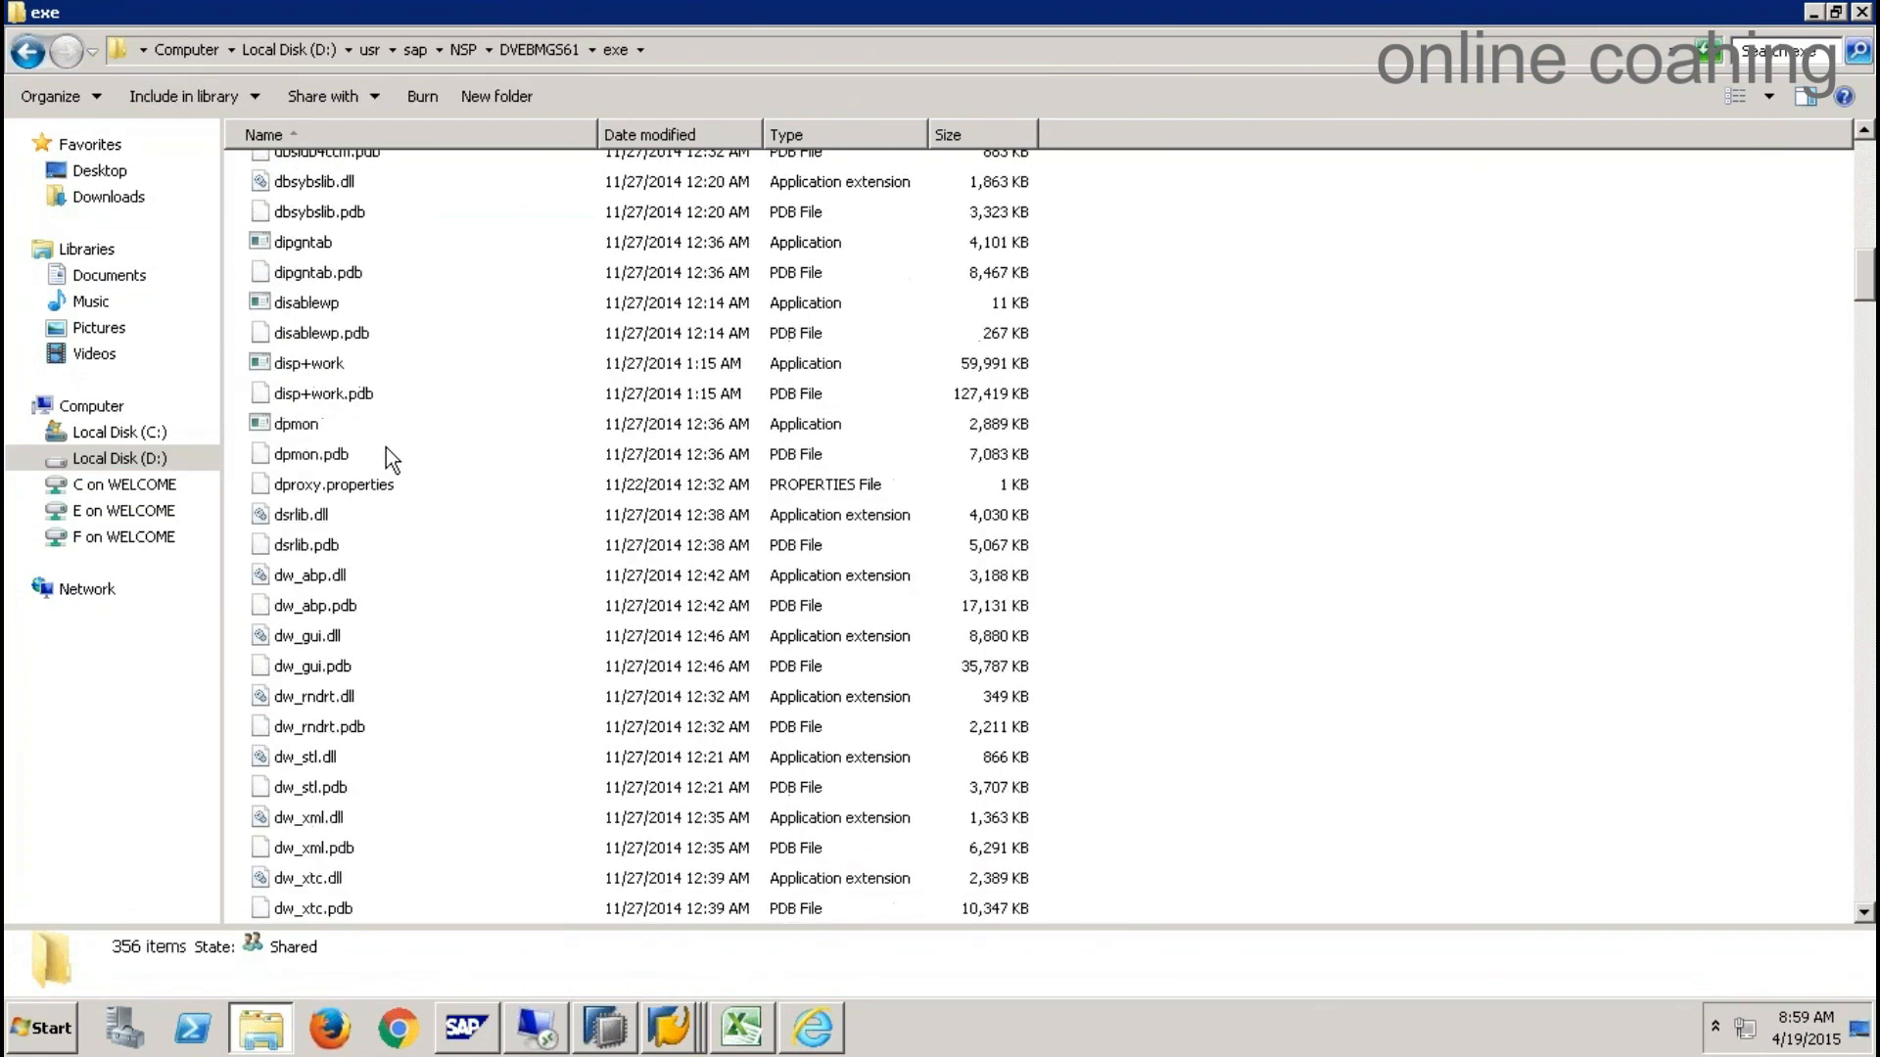
scroll(386, 448, "down", 15)
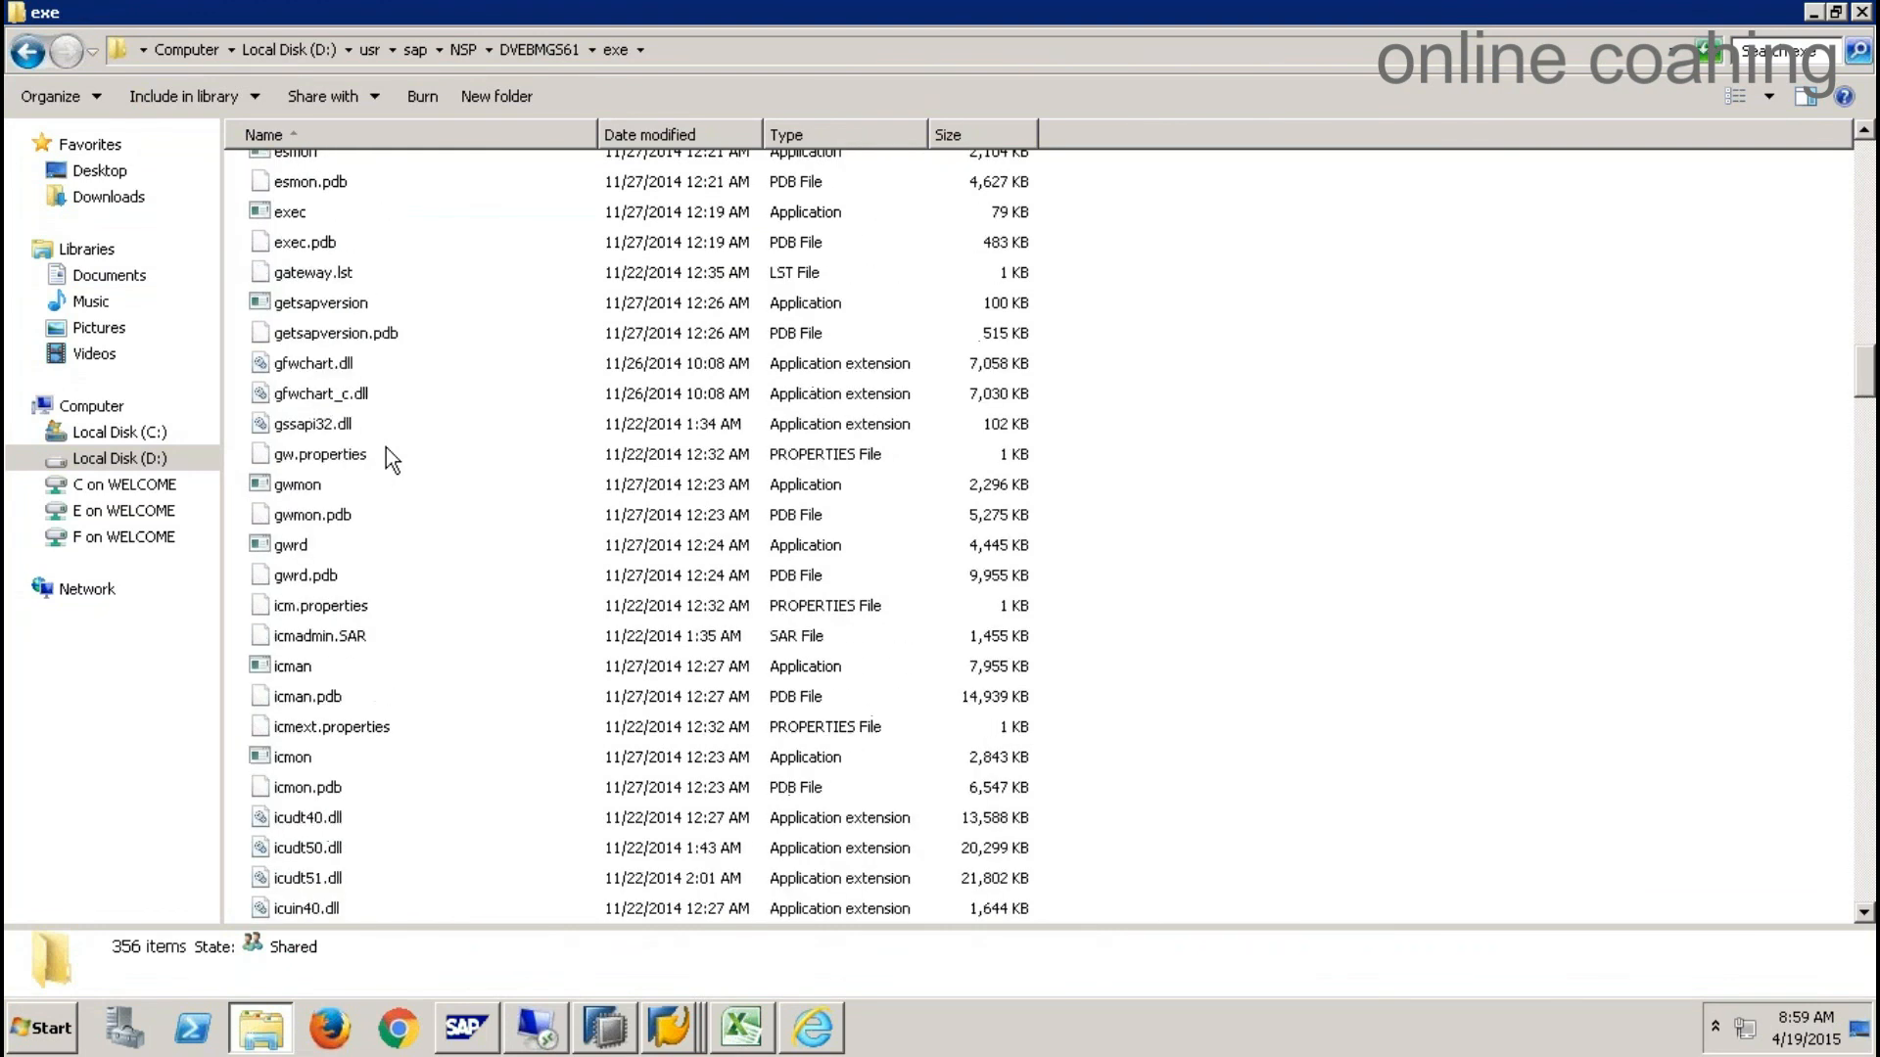
scroll(391, 453, "down", 6)
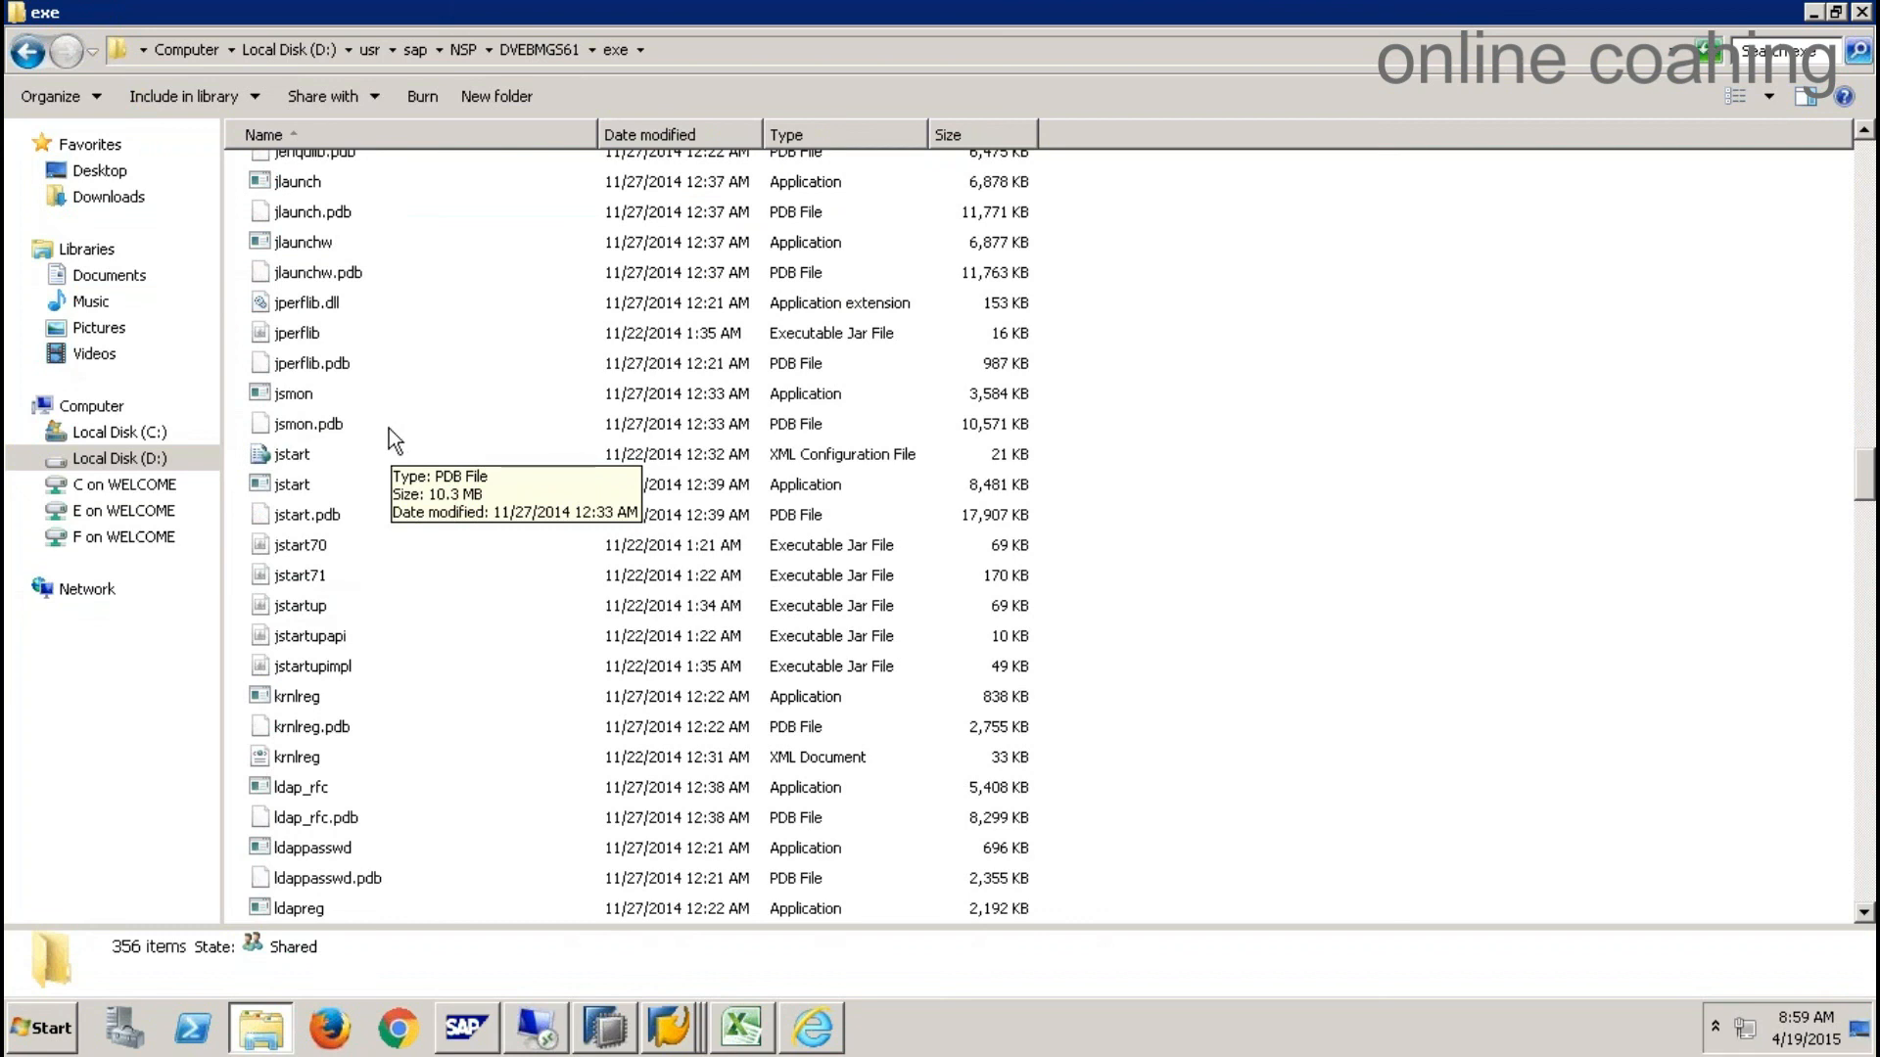
left_click(1416, 181)
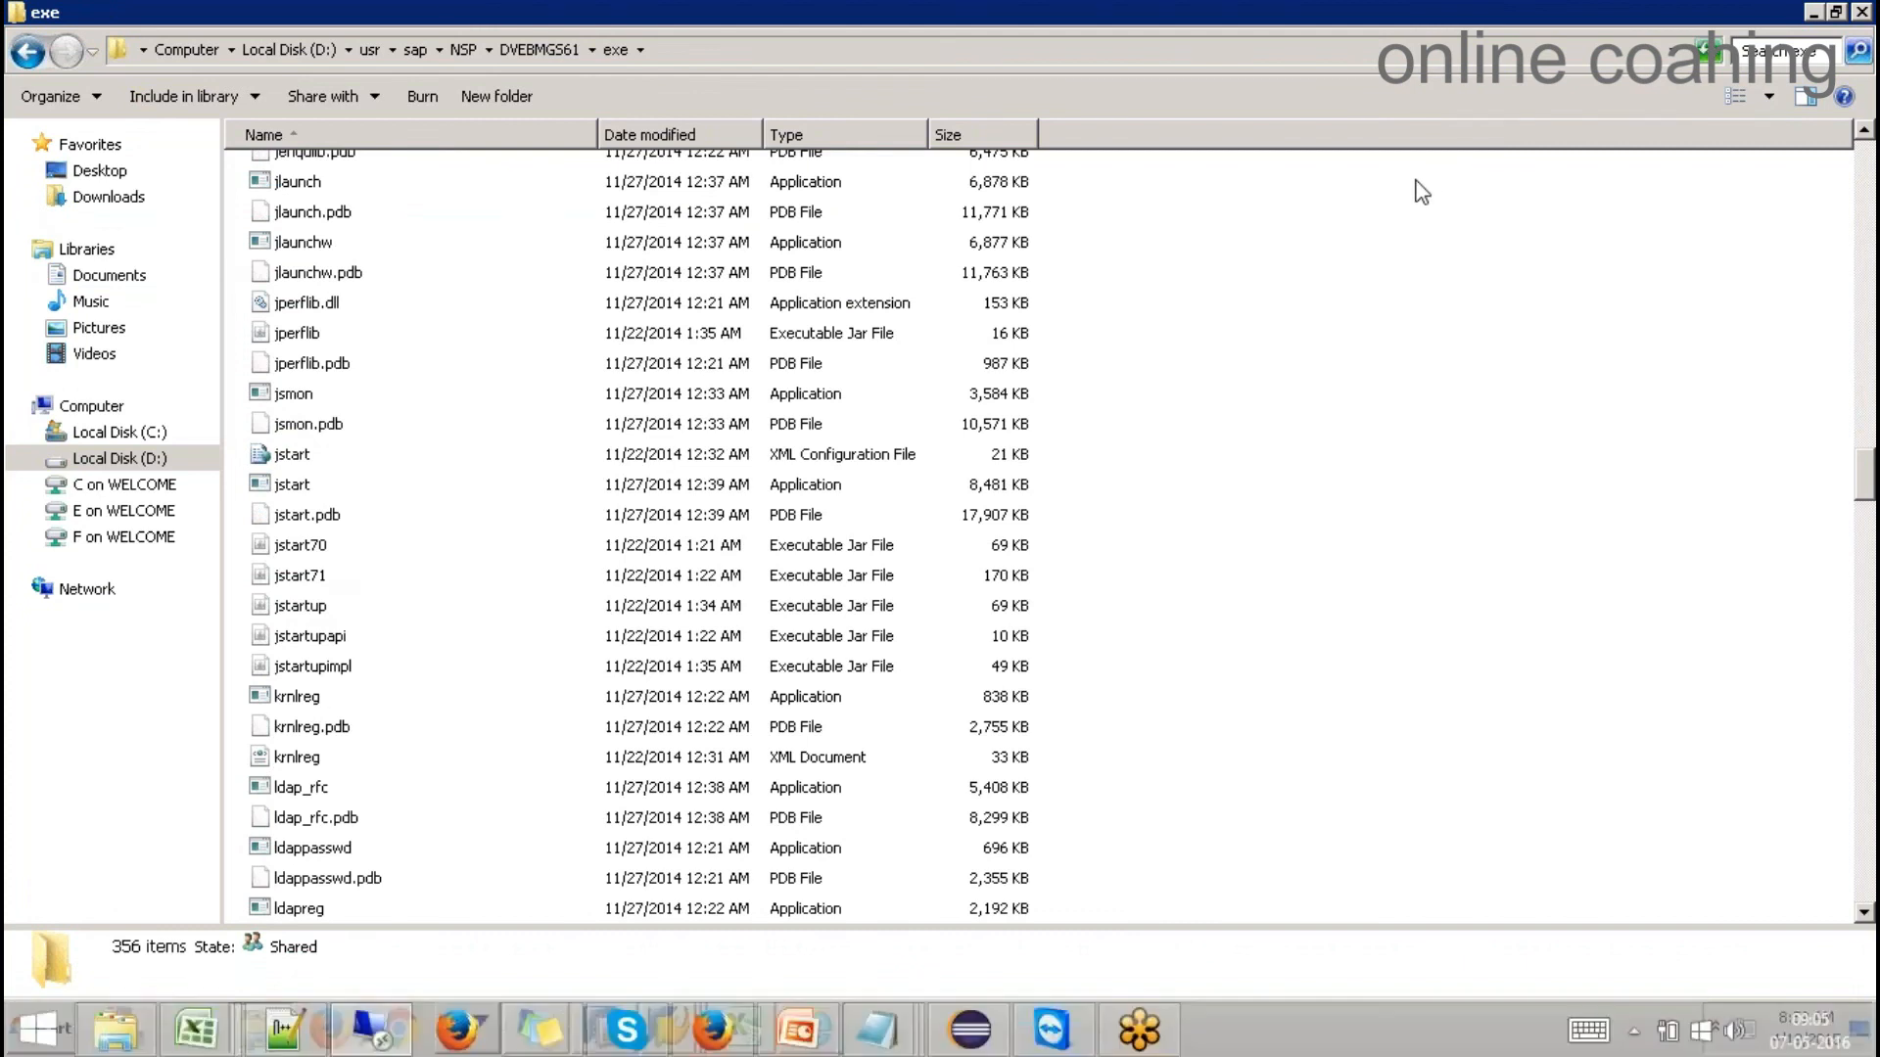